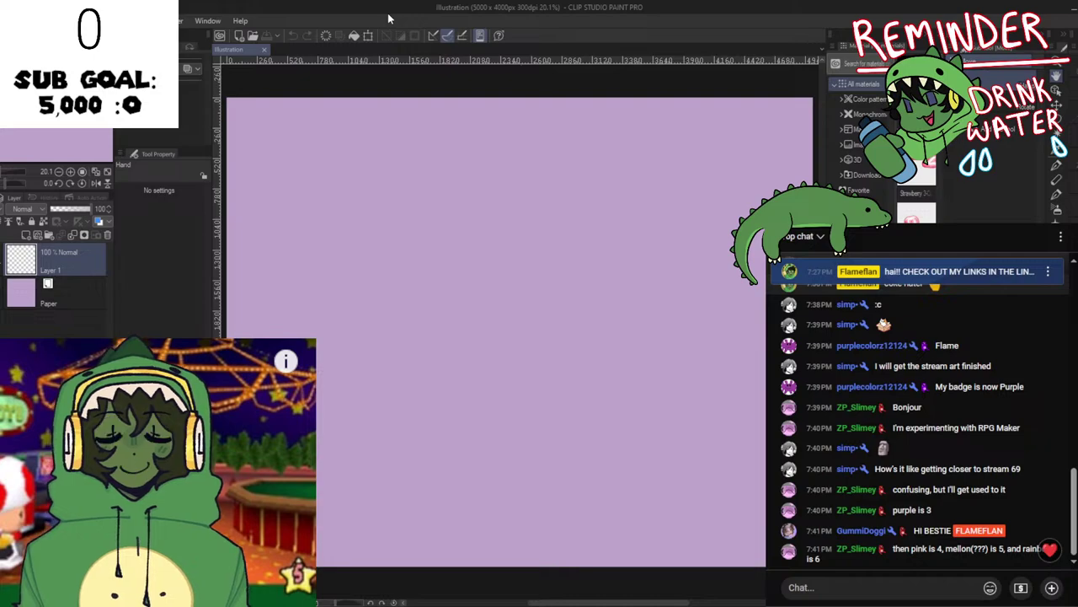
Add a new layer and delete the original empty Layer 1.
click(37, 236)
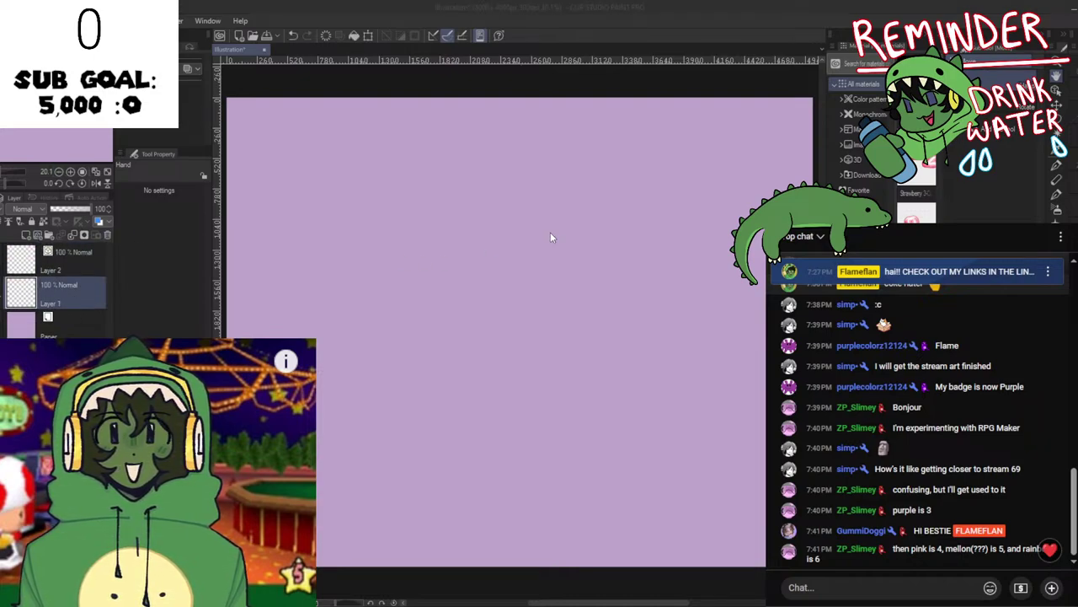
click(551, 233)
click(80, 255)
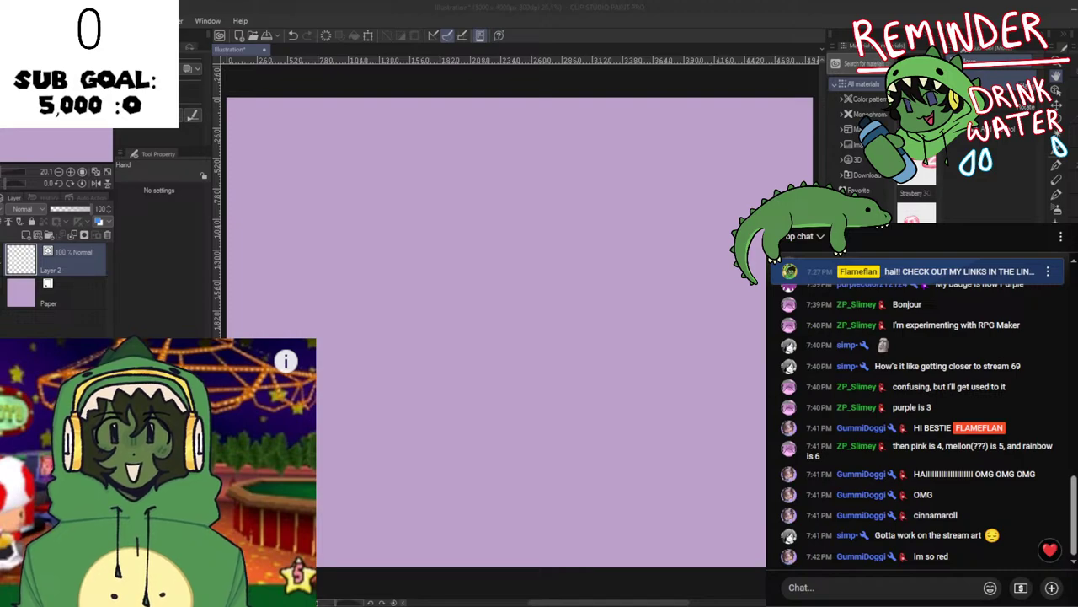
Paste the Cinnamoroll picture onto the canvas and remove its black background.
drag(354, 323, 420, 377)
key(ctrl+v)
scroll(340, 240, up, 3)
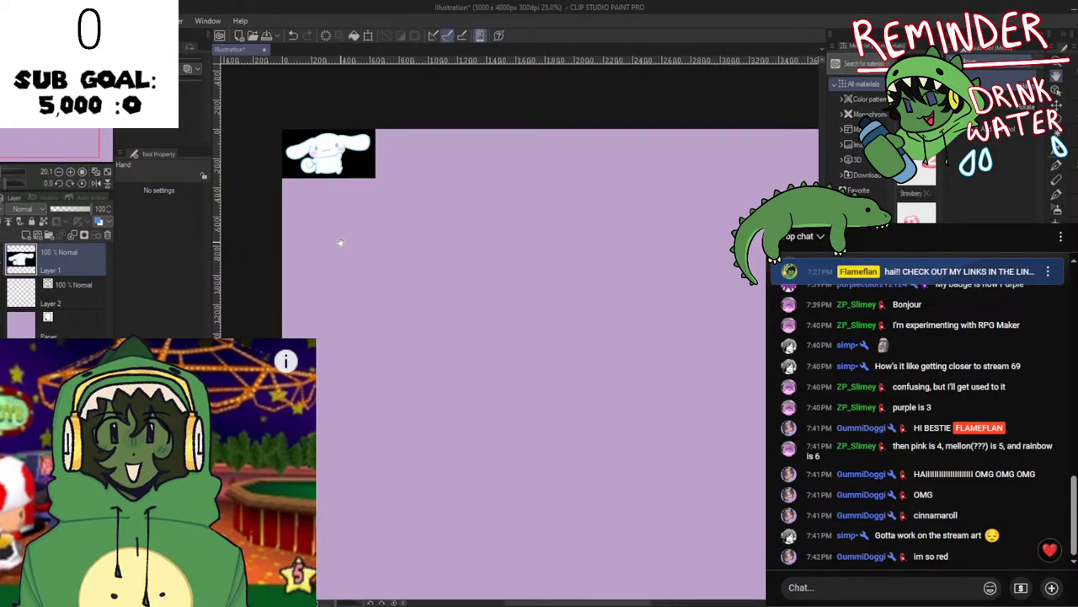
key(w)
click(358, 146)
key(Delete)
click(228, 184)
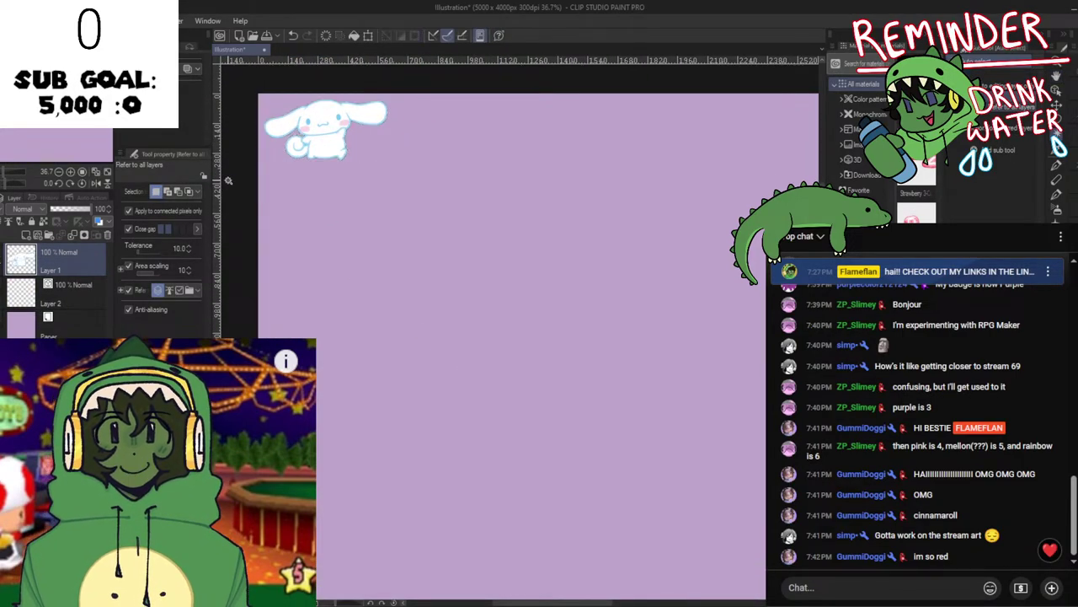
Enlarge the Cinnamoroll picture to about twice its size and place its layer beneath the empty Layer 2.
scroll(340, 223, down, 3)
key(ctrl+t)
drag(375, 154, 465, 217)
click(371, 265)
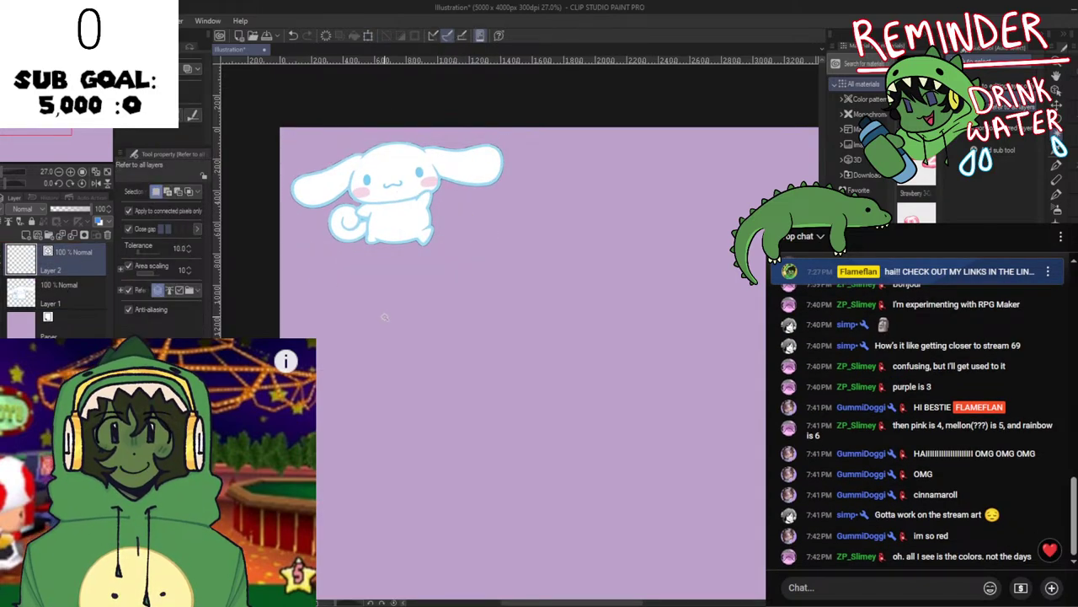
Choose the Easy Drawing G-Pen SKETCH brush for sketching on Layer 2 beside the reference character.
scroll(385, 316, up, 1)
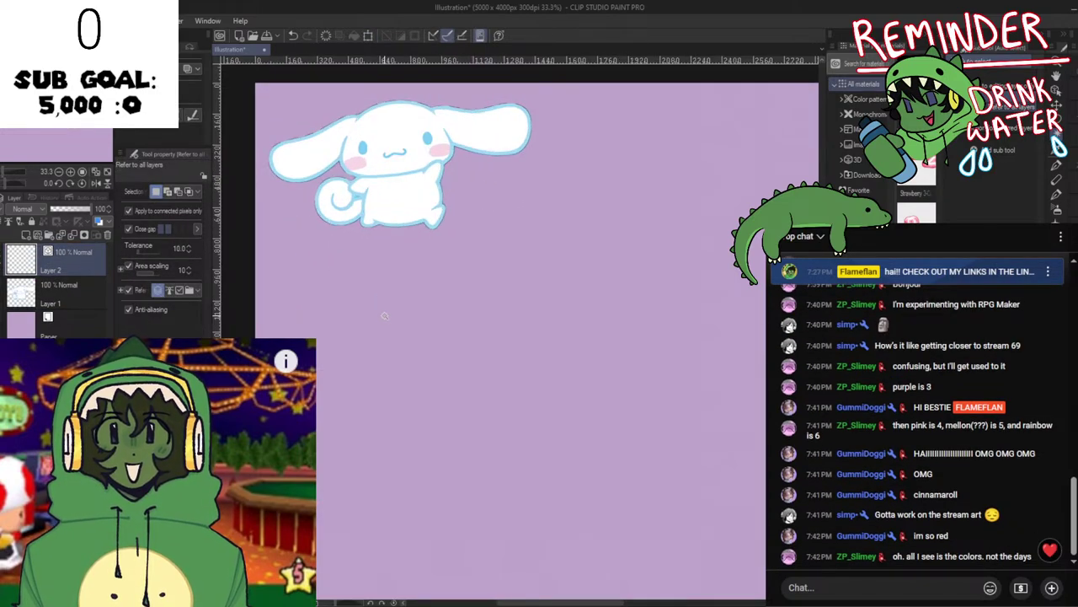
key(space)
scroll(524, 293, up, 1)
drag(524, 292, 548, 339)
key(space)
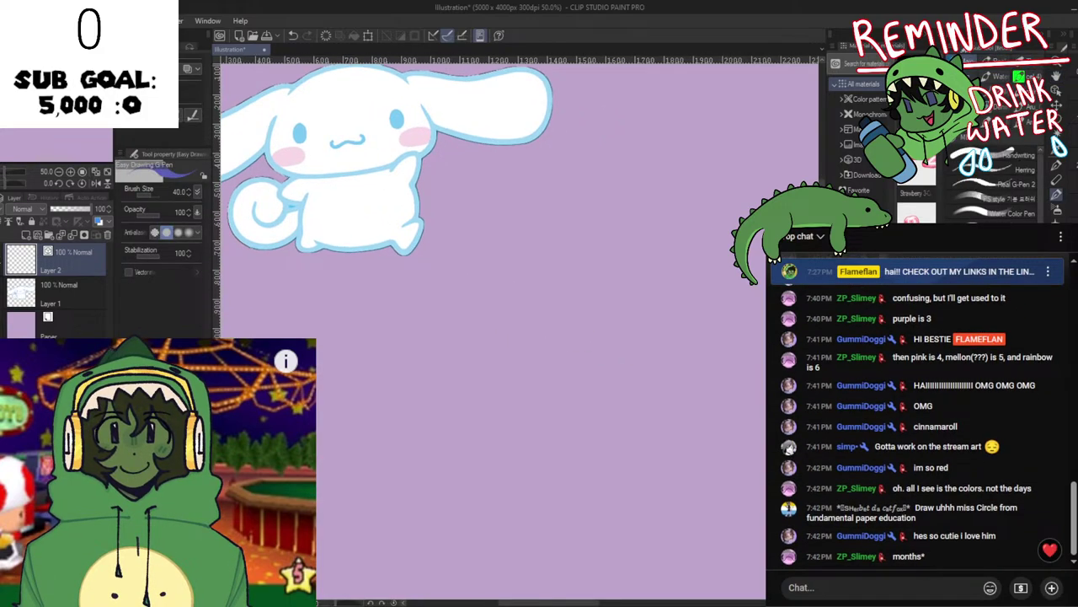
click(999, 240)
key(space)
mouse_move(562, 265)
mouse_down()
mouse_move(589, 307)
mouse_move(667, 337)
mouse_move(539, 284)
mouse_up()
key(ctrl+z)
drag(640, 265, 599, 250)
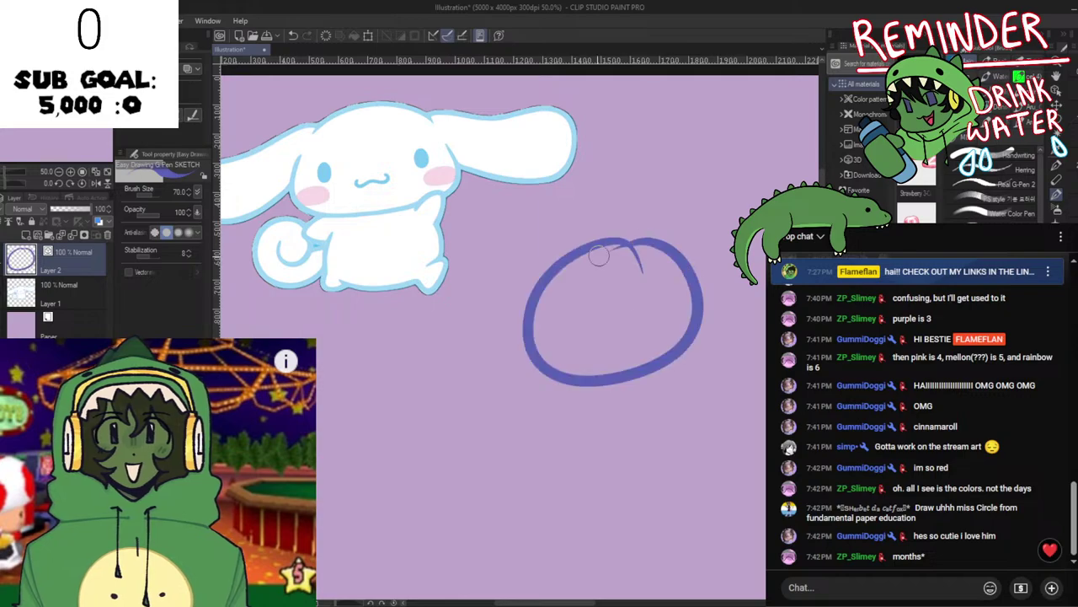
key(ctrl+z)
Sample the light blue of the reference's outline and sketch a round head guide beside the character on Layer 2.
key(alt)
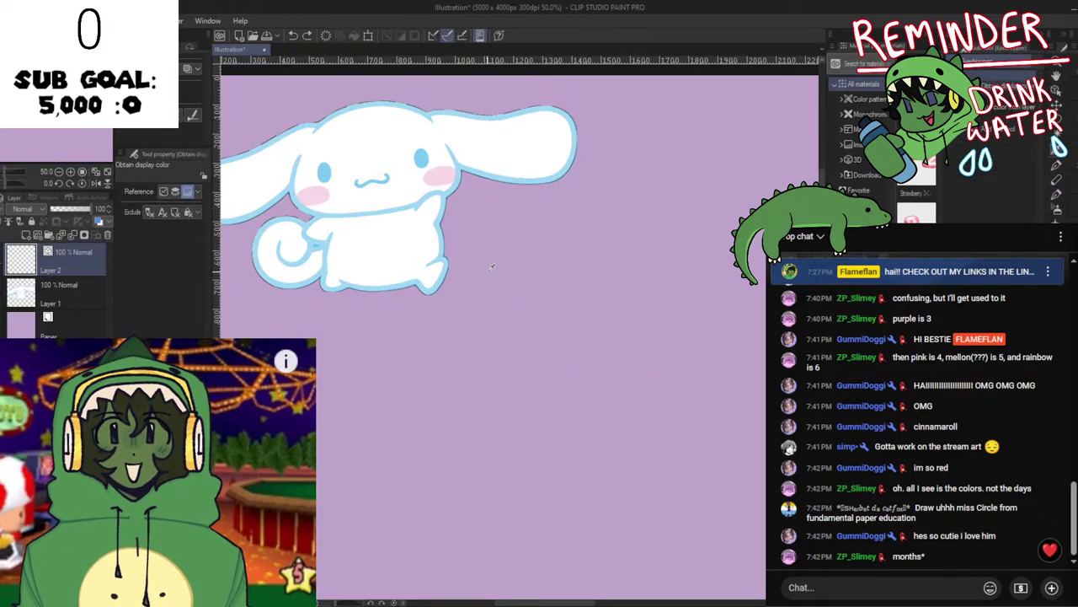
key(space)
drag(581, 328, 526, 298)
mouse_move(576, 231)
mouse_down()
mouse_move(535, 231)
mouse_move(493, 258)
mouse_move(633, 212)
mouse_move(590, 202)
mouse_up()
key(ctrl+z)
key(ctrl+z)
key(ctrl+z)
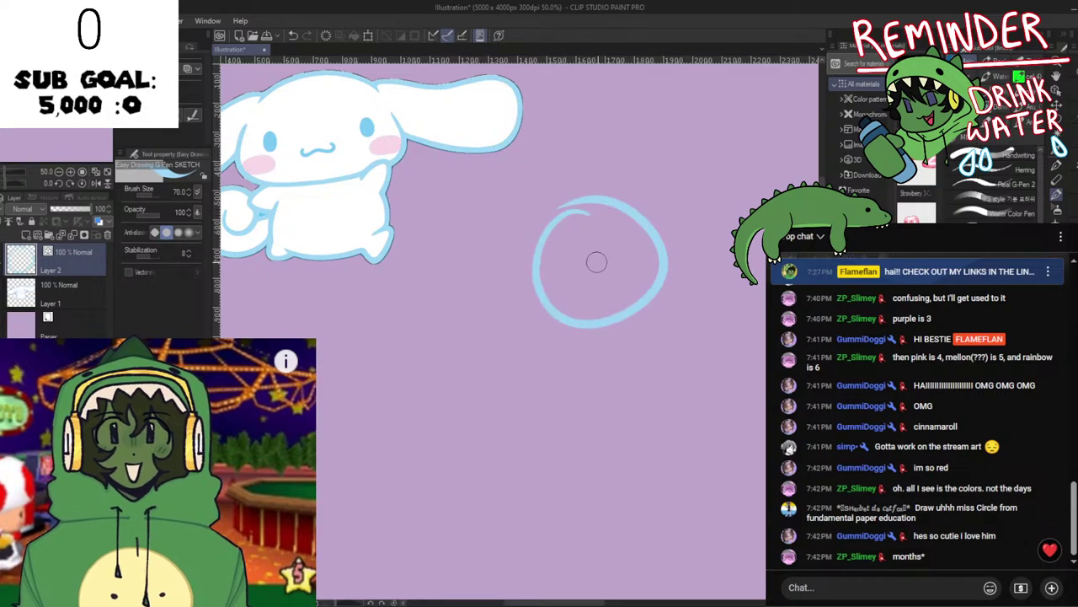
Add a new layer and sketch the wide, rounded cheek and chin contour around the lower part of the head circle.
click(38, 235)
mouse_move(533, 271)
mouse_down()
mouse_move(526, 320)
mouse_move(567, 325)
mouse_up()
key(ctrl+z)
mouse_move(533, 306)
mouse_down()
mouse_move(582, 324)
mouse_move(665, 280)
mouse_up()
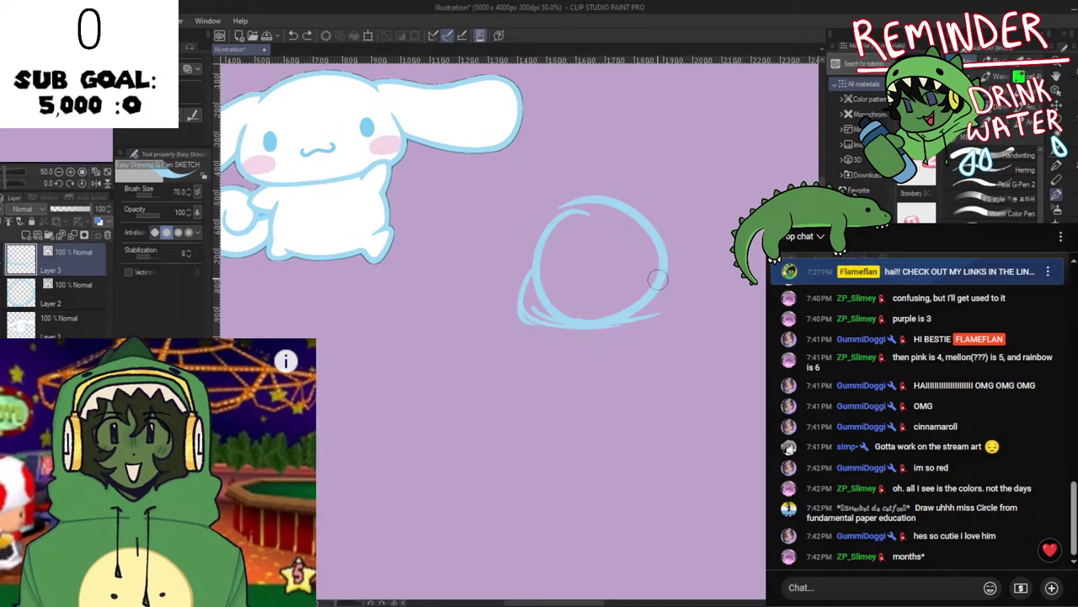
key(space)
drag(604, 339, 574, 389)
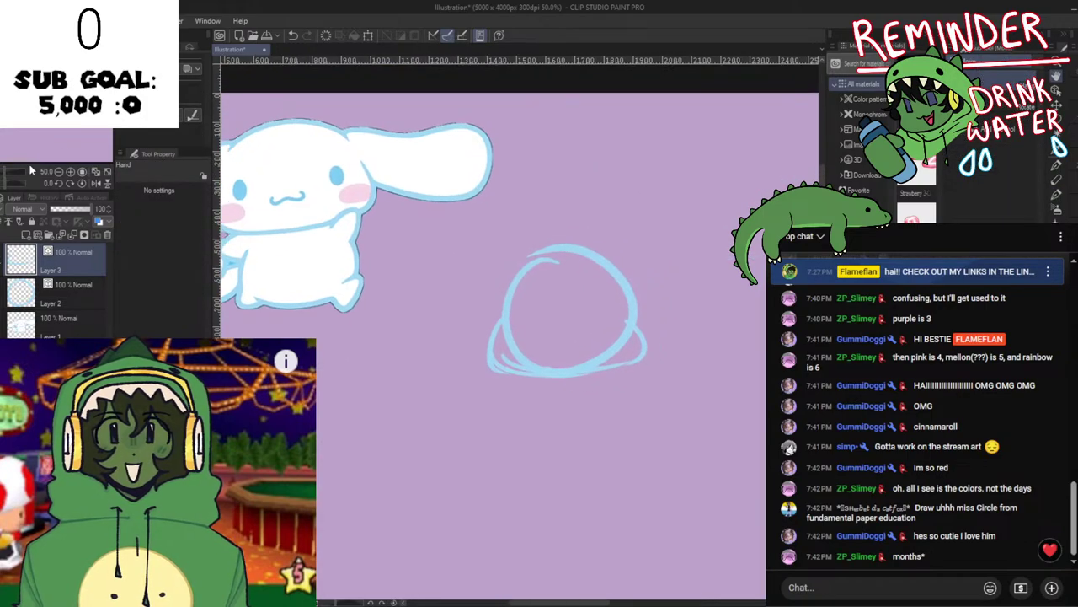
Add another layer and draw two solid light blue oval eyes inside the head circle.
click(26, 234)
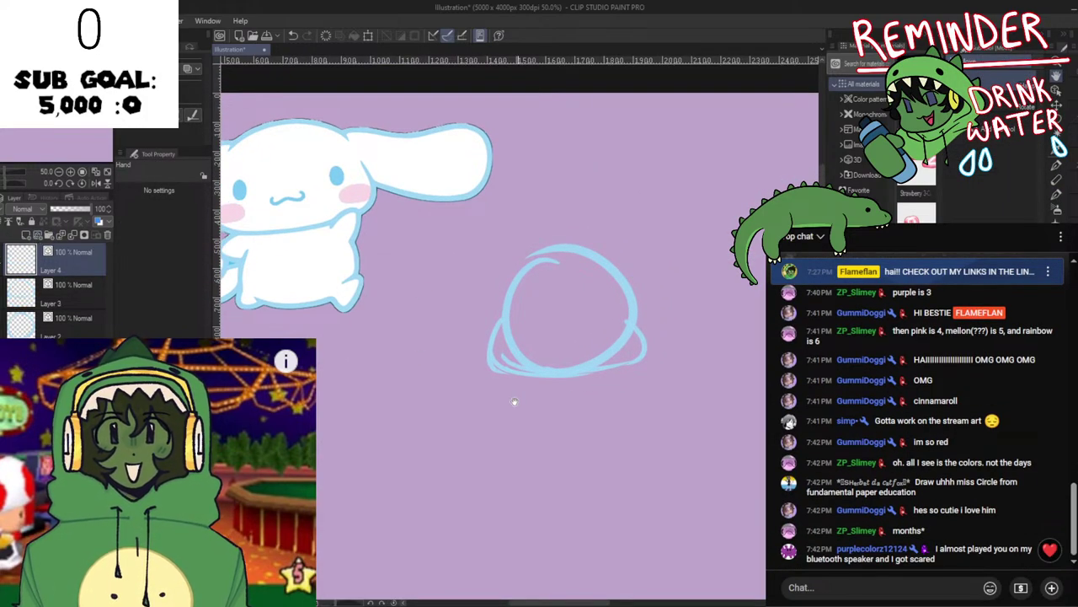
drag(334, 299, 344, 384)
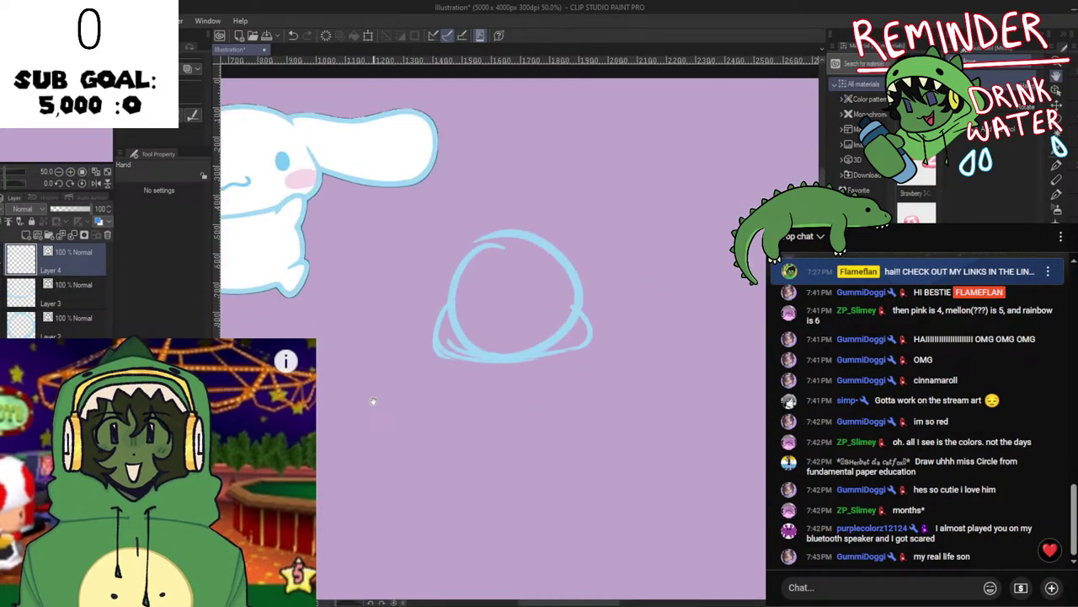
drag(520, 319, 558, 333)
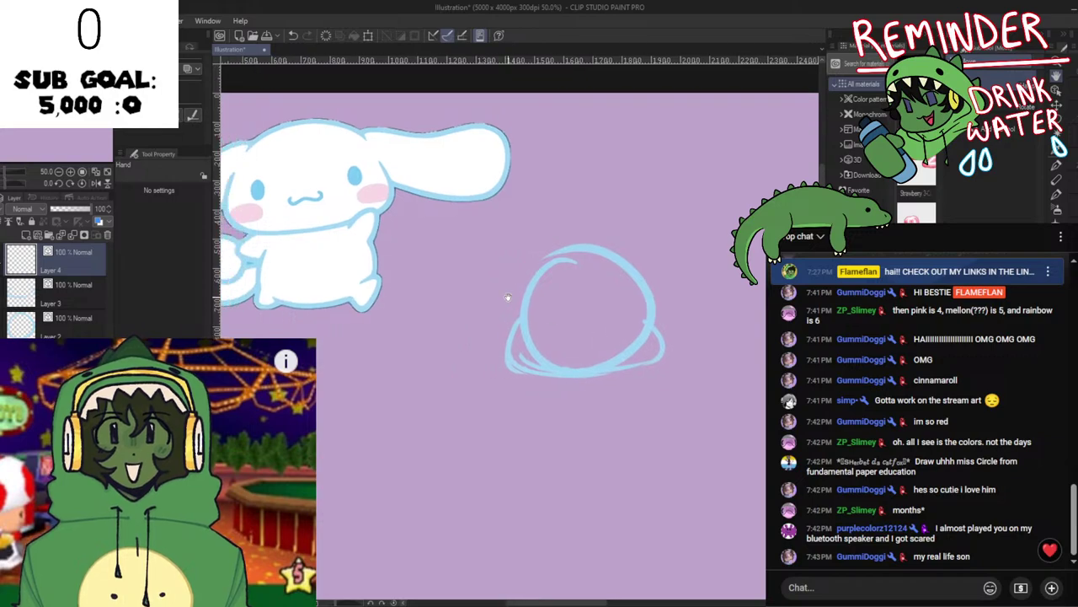
key(p)
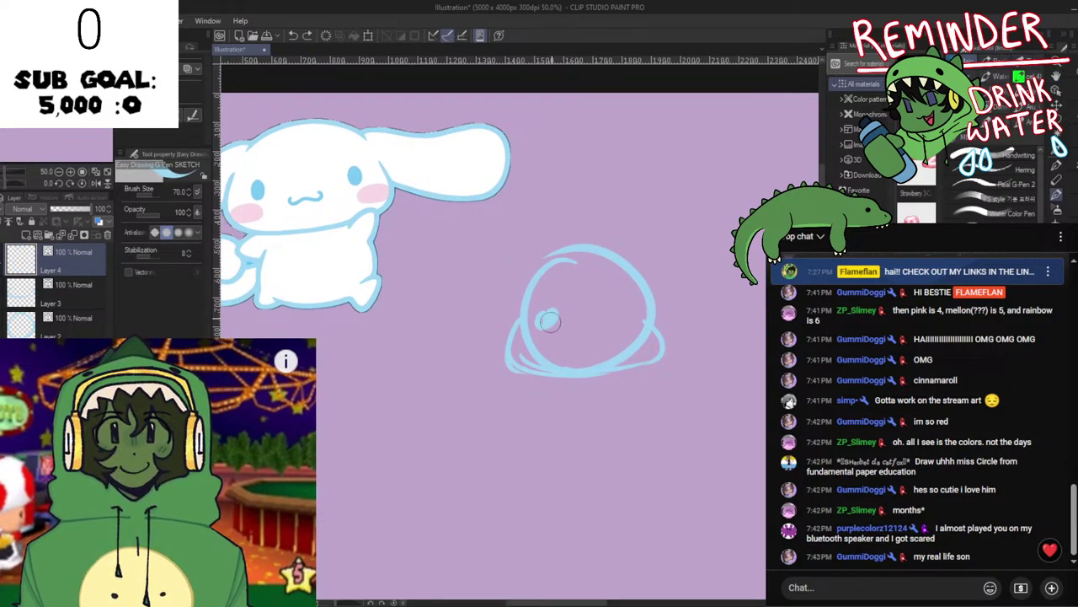
click(549, 319)
drag(554, 317, 552, 326)
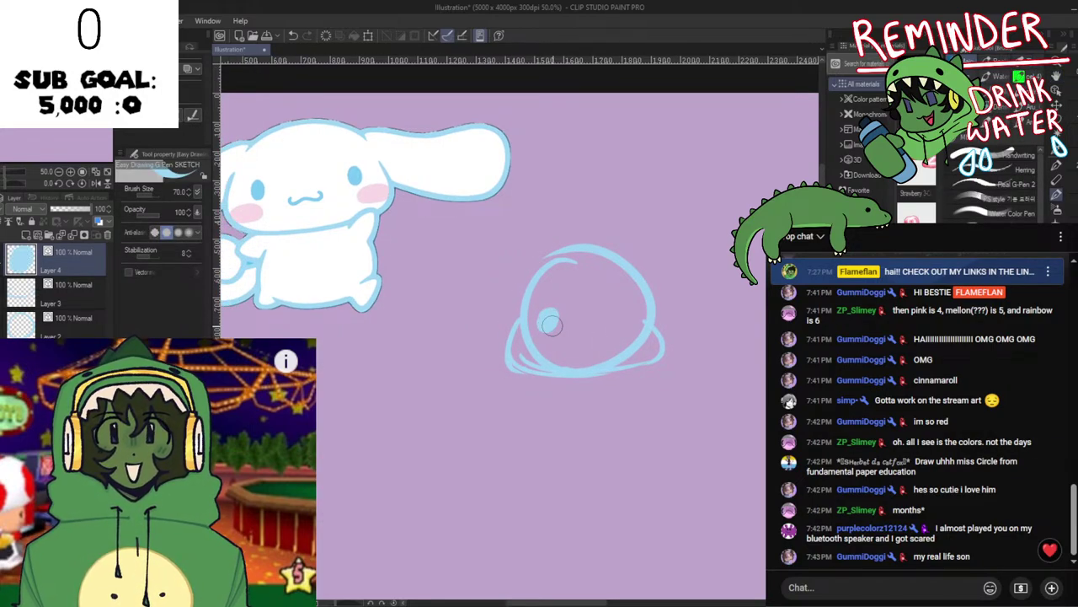
mouse_move(614, 309)
mouse_down()
mouse_move(610, 320)
mouse_move(552, 324)
mouse_move(550, 314)
mouse_move(554, 326)
mouse_move(552, 317)
mouse_up()
key(ctrl+z)
key(ctrl+z)
key(ctrl+z)
key(ctrl+z)
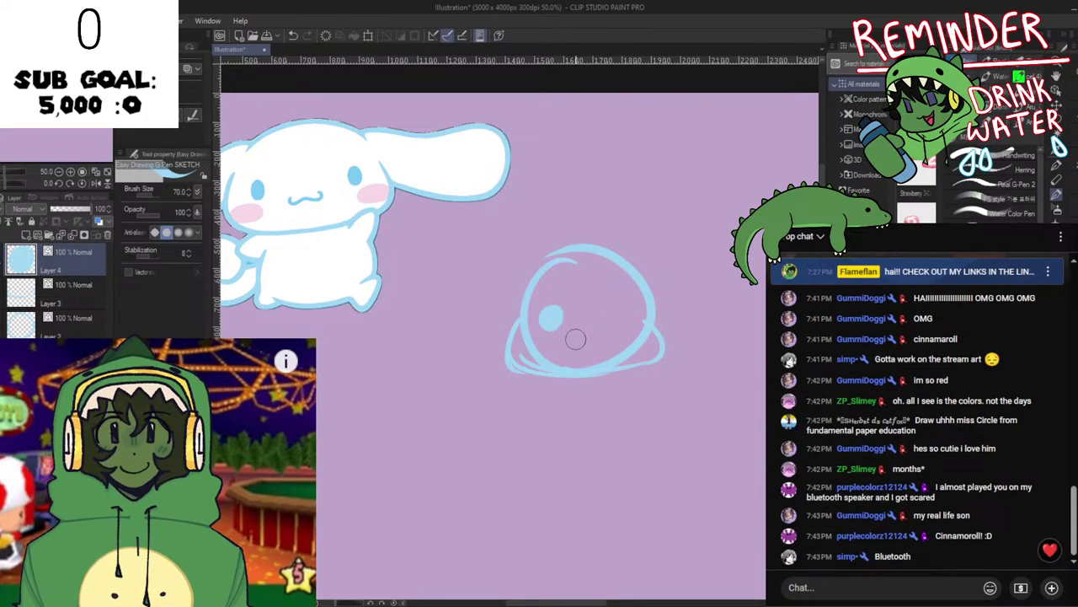
ctrl+click(544, 319)
drag(612, 313, 617, 319)
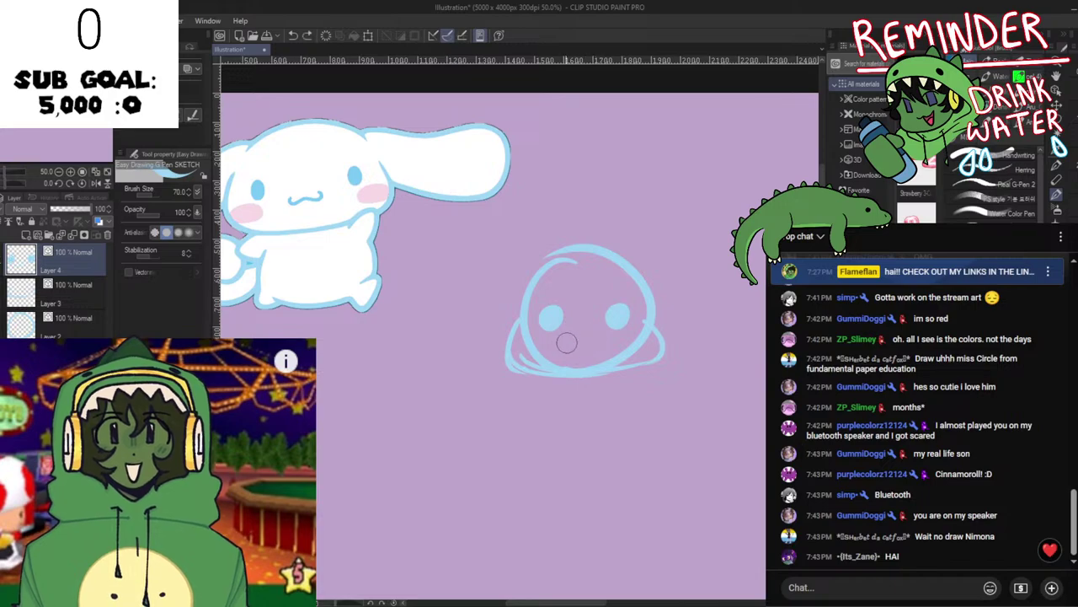
Draw a wide, wavy cat-like smile between and just below the eyes, checking the face in a mirrored view.
mouse_move(553, 339)
mouse_down()
mouse_move(586, 334)
mouse_move(614, 339)
mouse_up()
key(ctrl+z)
key(ctrl+z)
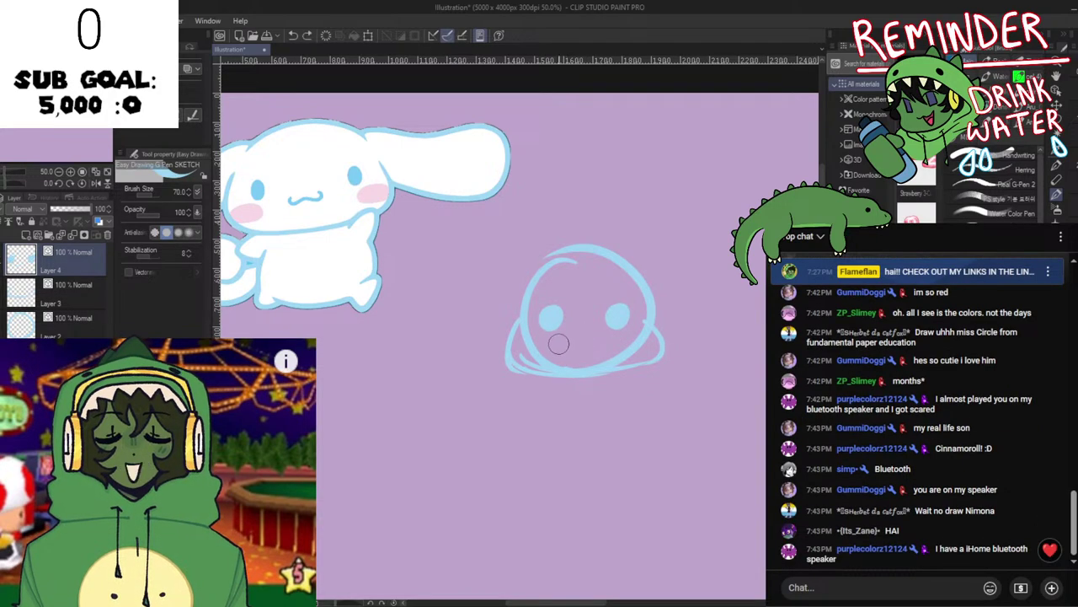
key(ctrl+z)
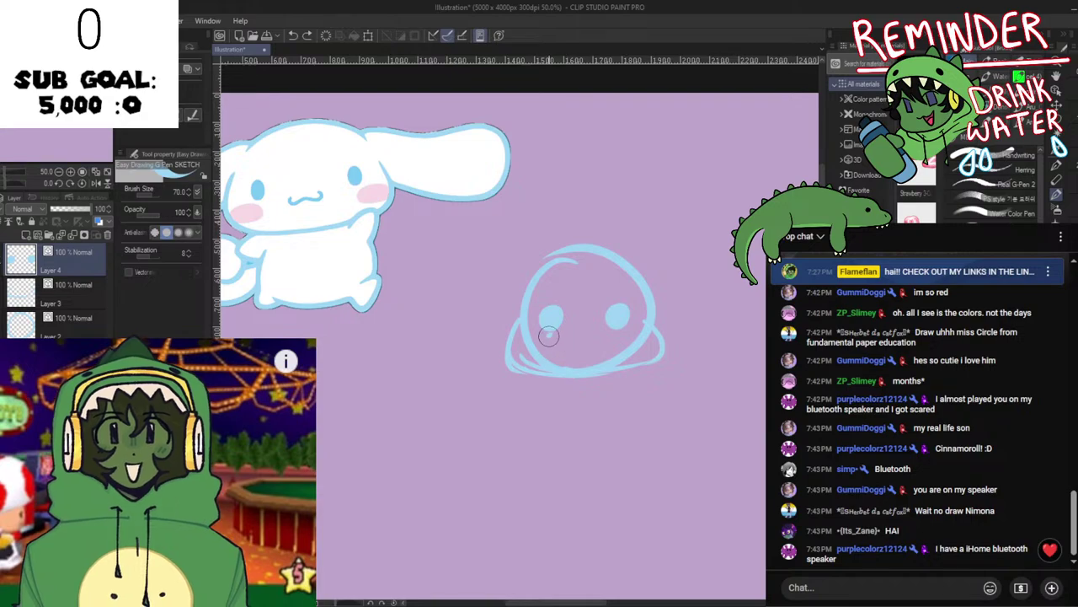
drag(547, 337, 617, 341)
key(ctrl+z)
key(h)
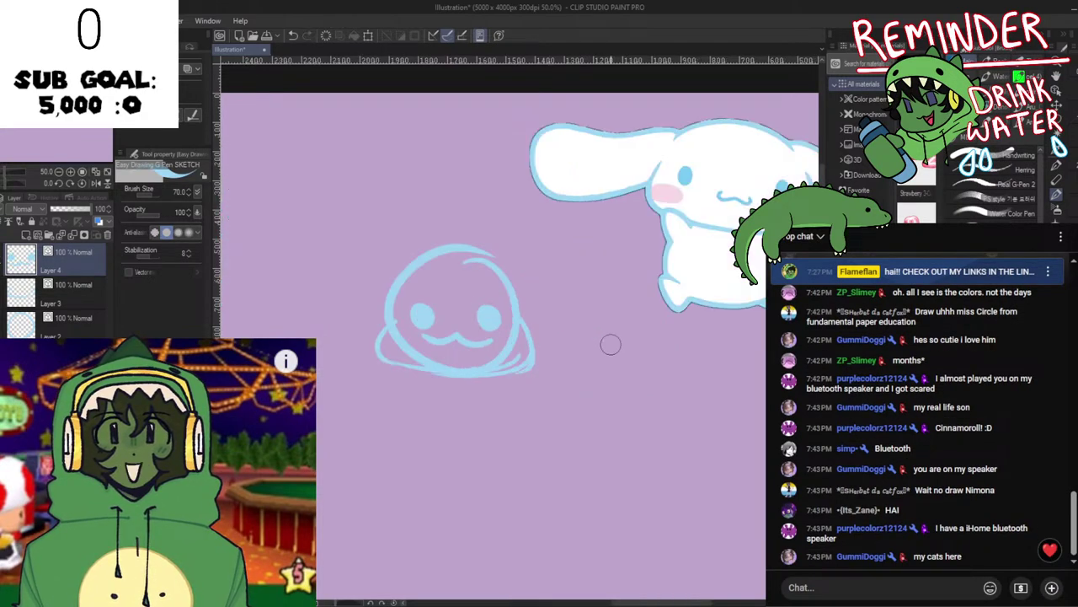
key(h)
key(h)
Add a new layer for the blush and sample the pink from the reference character's cheek.
drag(569, 364, 507, 377)
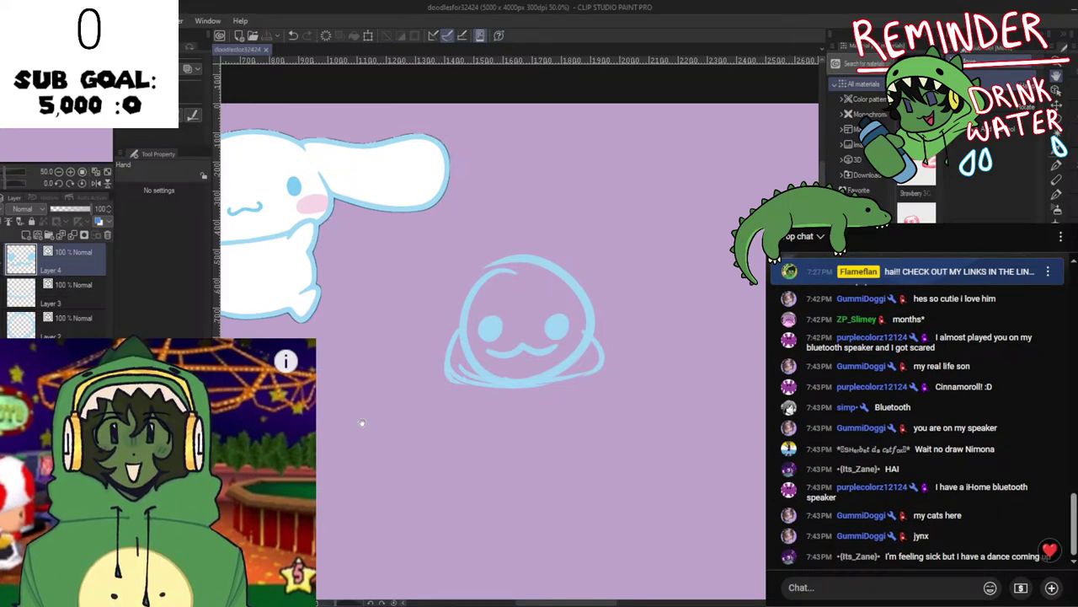
drag(348, 291, 500, 251)
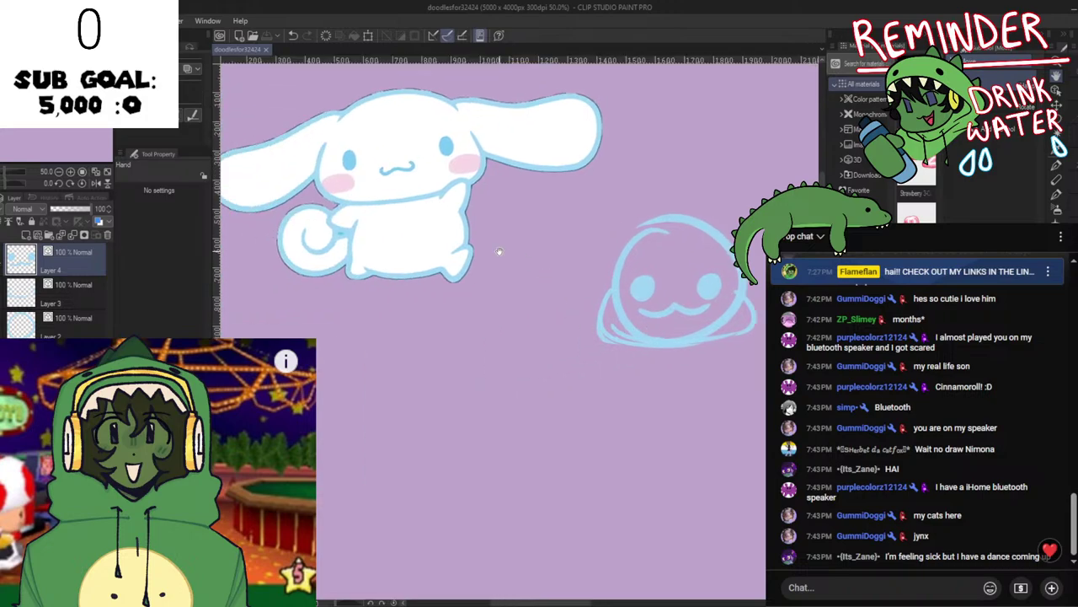
click(40, 237)
drag(371, 184, 387, 223)
key(i)
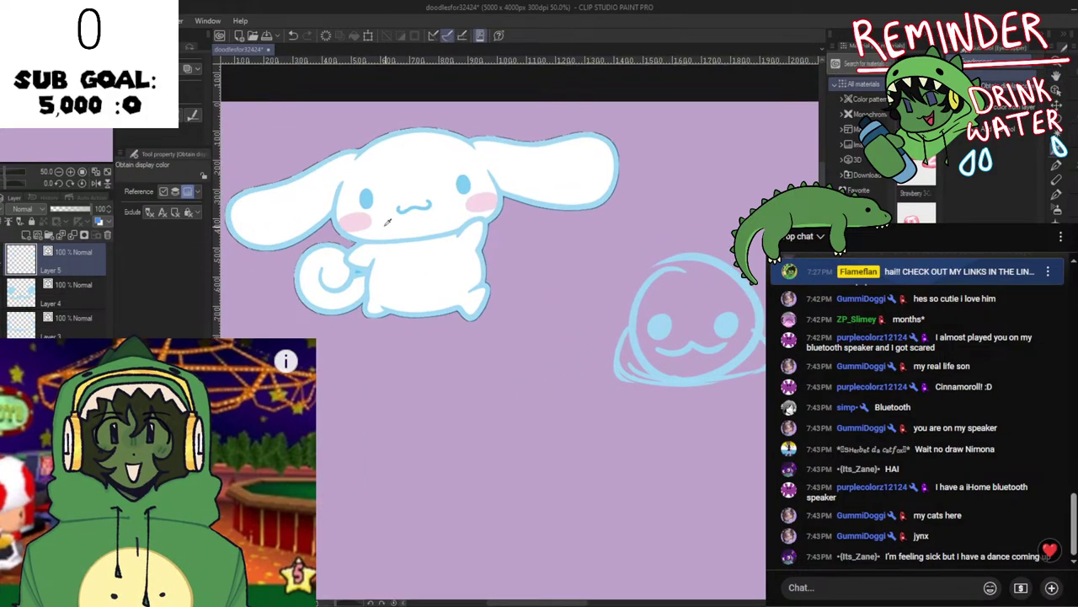
click(364, 222)
Draw a small pink blush oval on each cheek of the sketched head.
drag(541, 320, 440, 277)
key(p)
drag(545, 318, 530, 313)
key(ctrl+z)
drag(668, 301, 662, 309)
drag(519, 329, 480, 328)
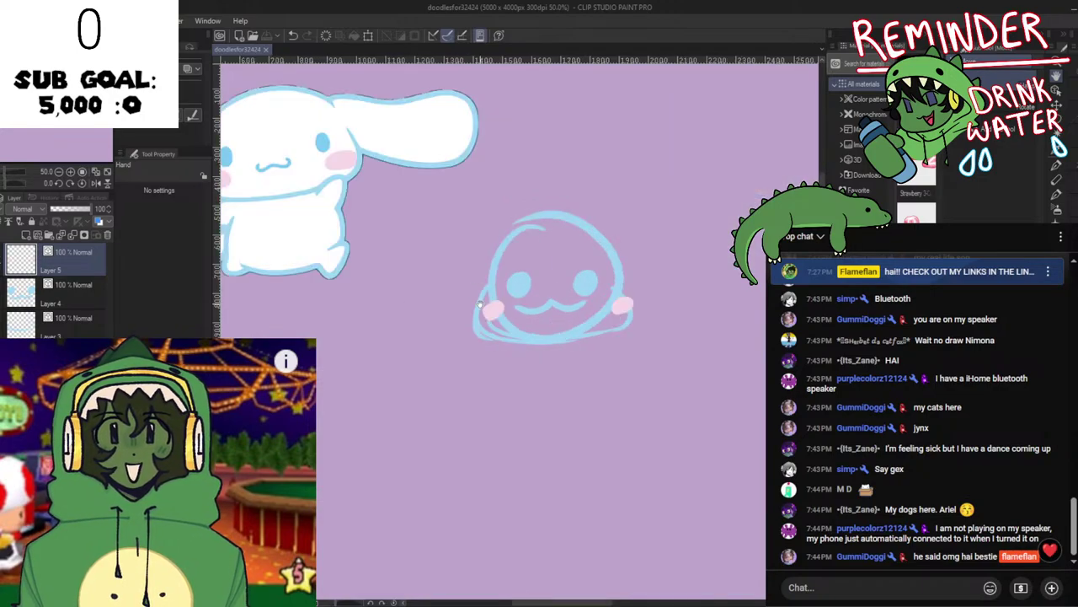
Erase the circular head guide around the face with the Hard eraser, keeping the cheek and chin contour.
scroll(395, 284, down, 1)
click(74, 320)
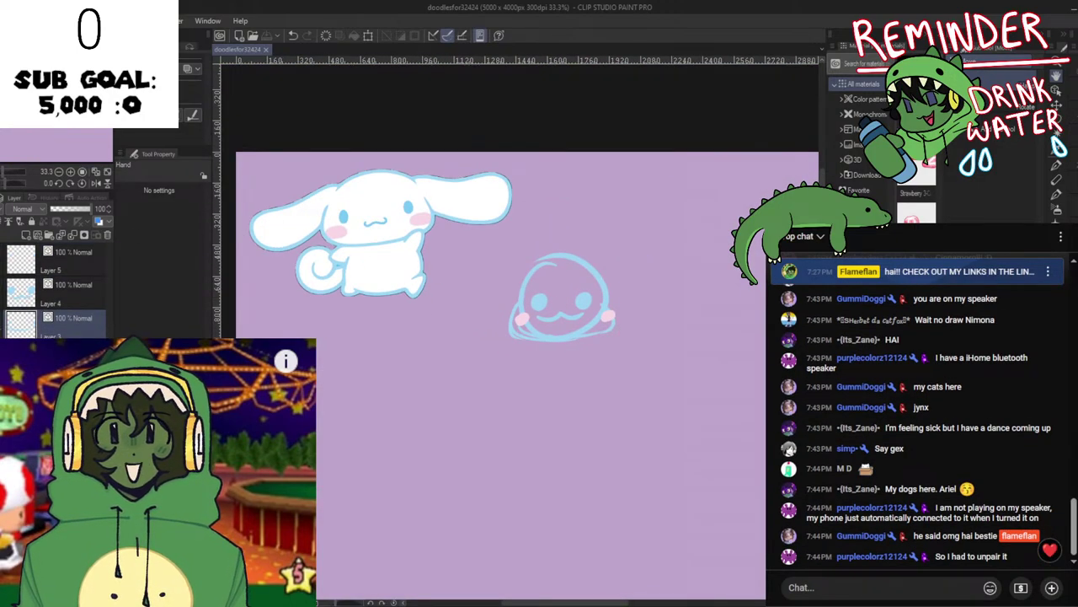
drag(393, 458, 360, 430)
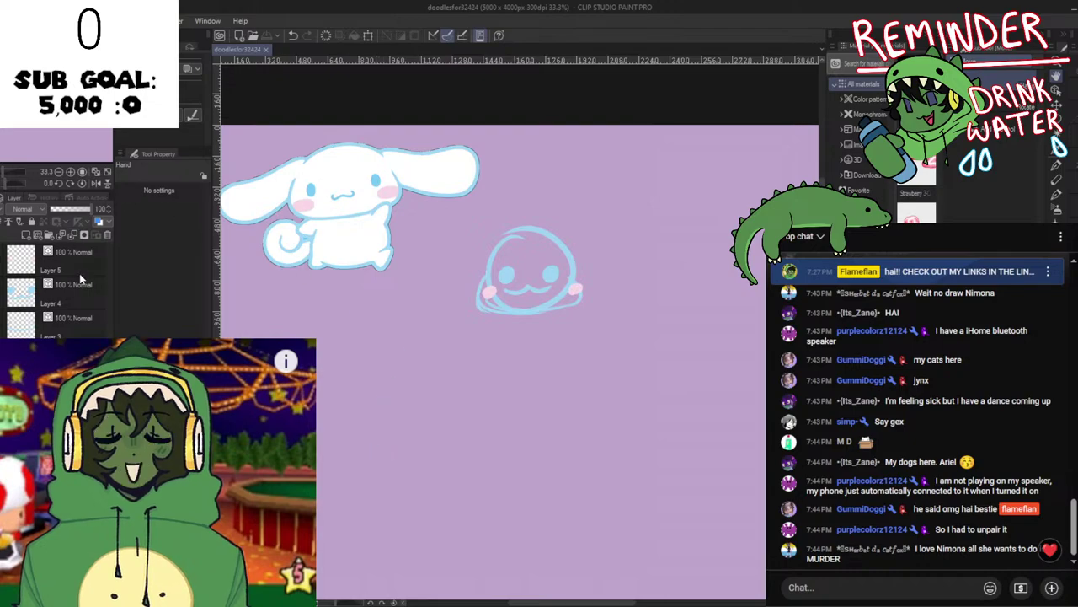
click(71, 172)
drag(394, 402, 411, 430)
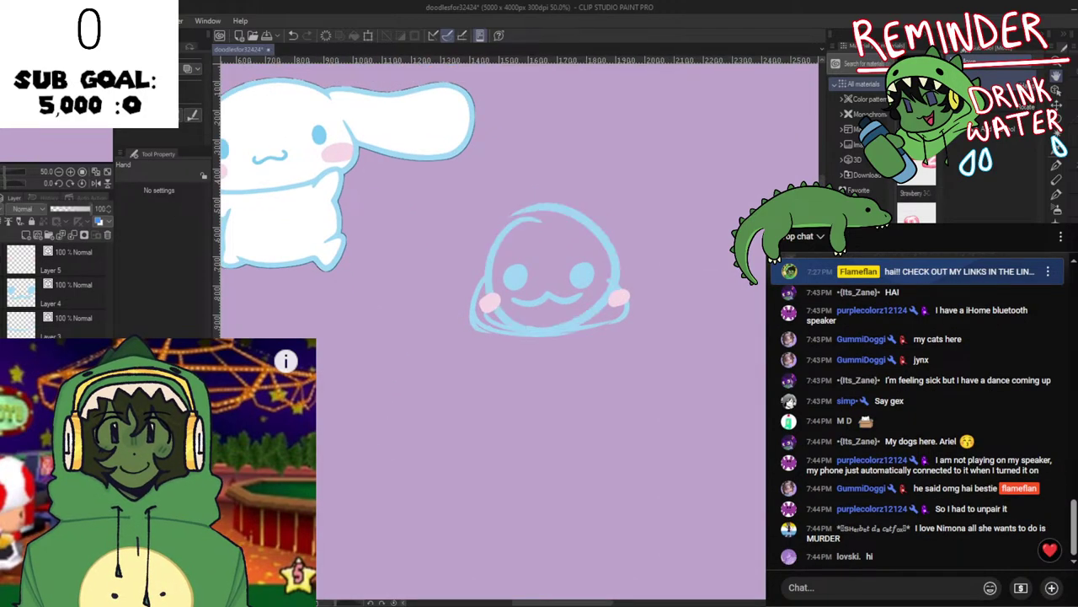
drag(487, 442, 455, 458)
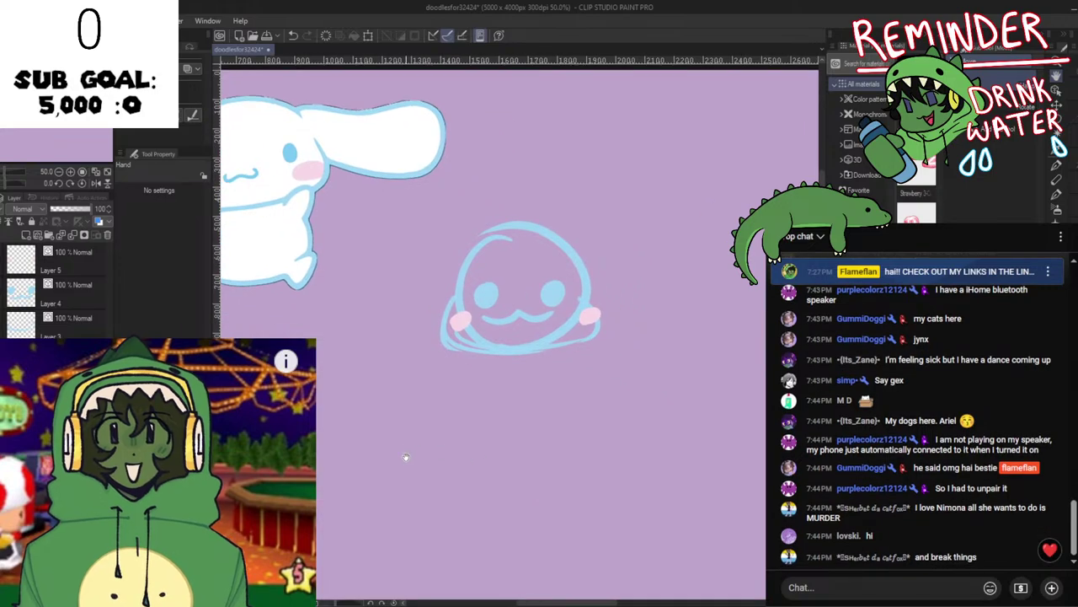
scroll(614, 439, down, 1)
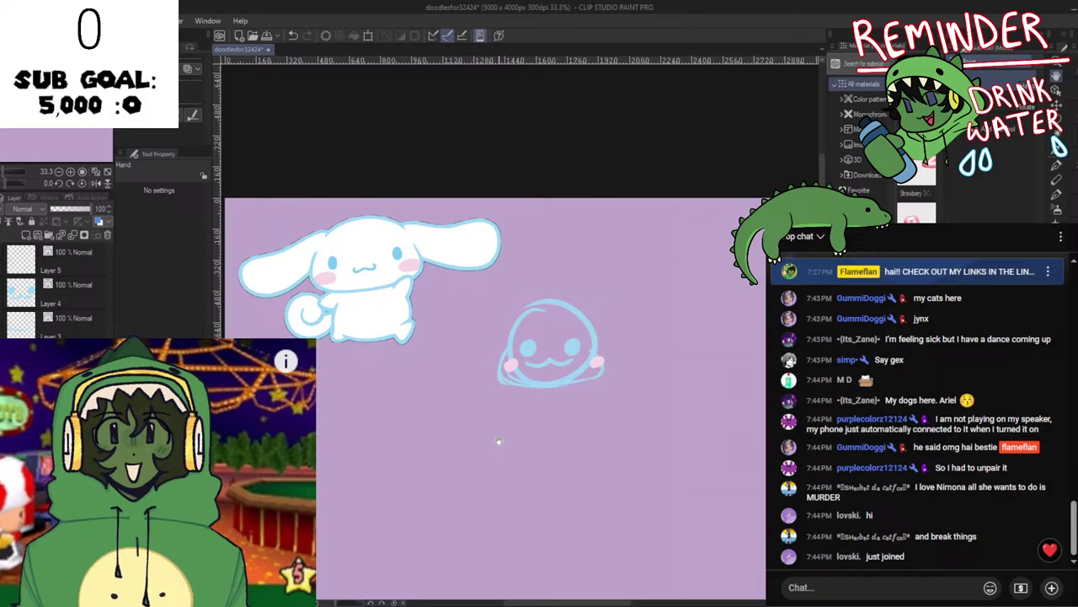
scroll(498, 442, up, 1)
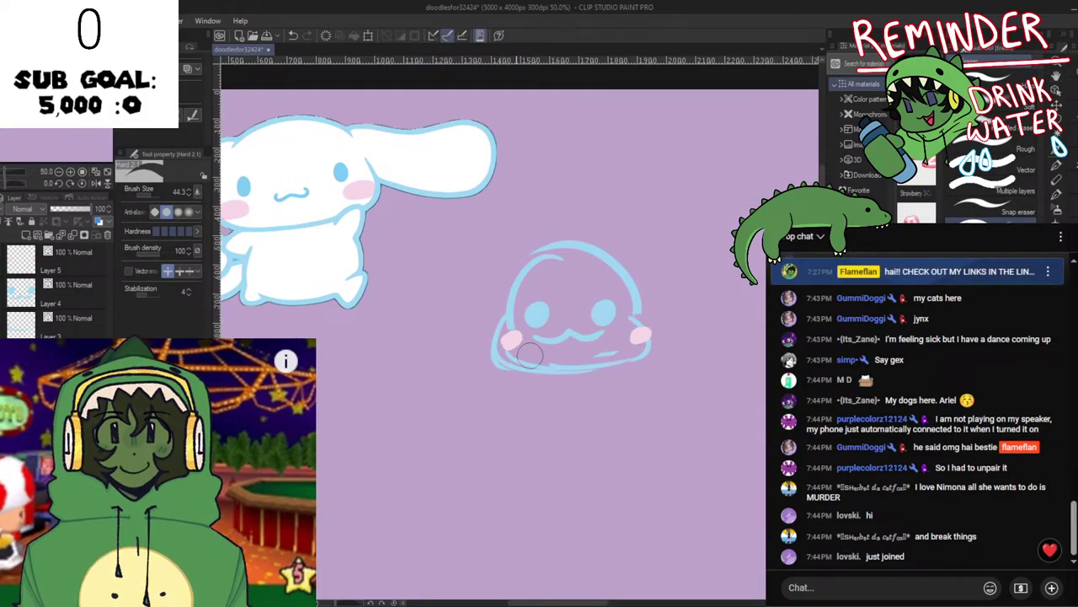
mouse_move(507, 324)
mouse_down()
mouse_move(660, 262)
mouse_move(584, 230)
mouse_move(590, 219)
mouse_move(520, 268)
mouse_up()
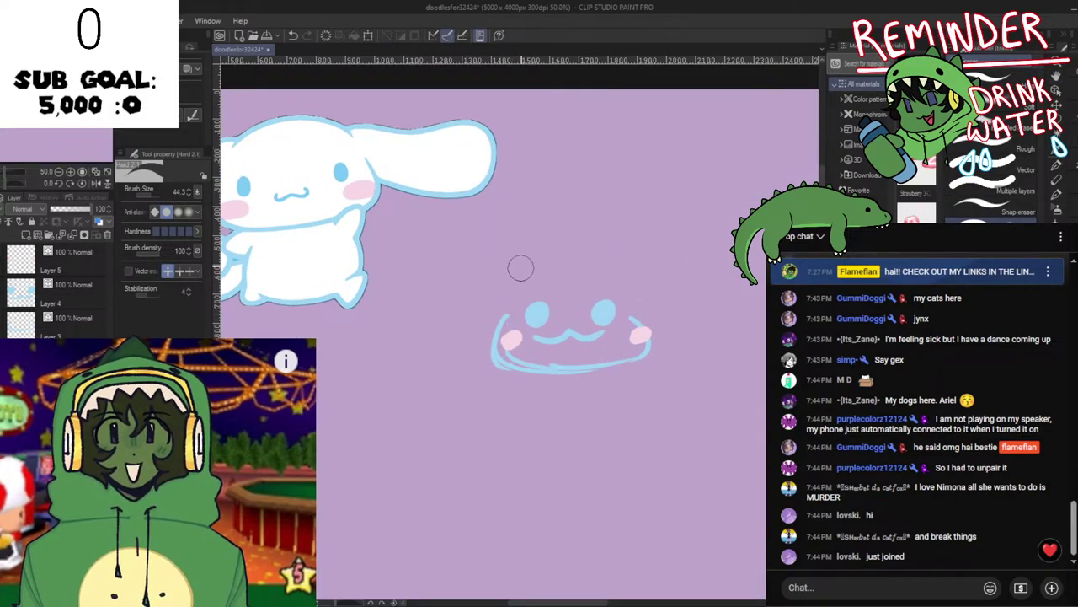
scroll(520, 267, down, 1)
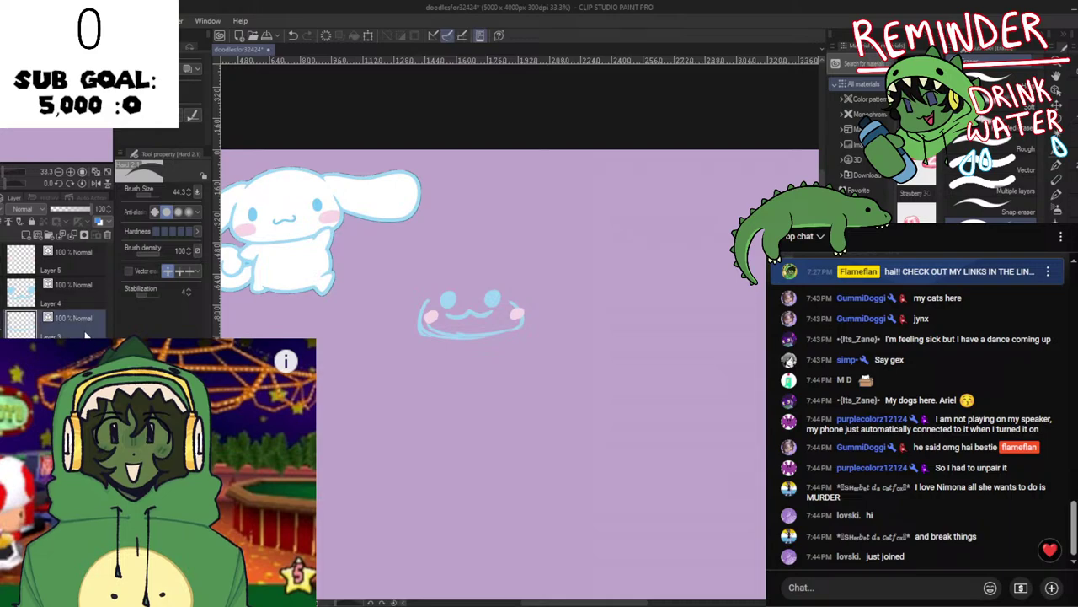
scroll(412, 325, up, 1)
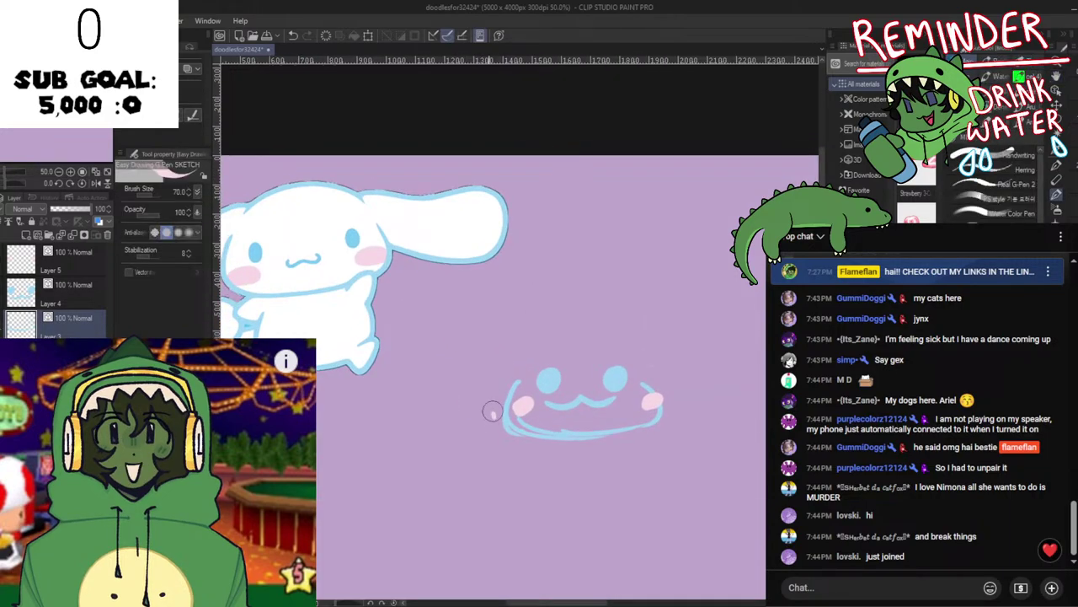
Redraw the light blue stroke rising from the head's lower left corner as the left side of the head.
key(ctrl+z)
mouse_move(502, 416)
mouse_down()
mouse_move(512, 386)
mouse_move(499, 391)
mouse_up()
key(ctrl+z)
scroll(551, 383, up, 2)
scroll(555, 374, down, 1)
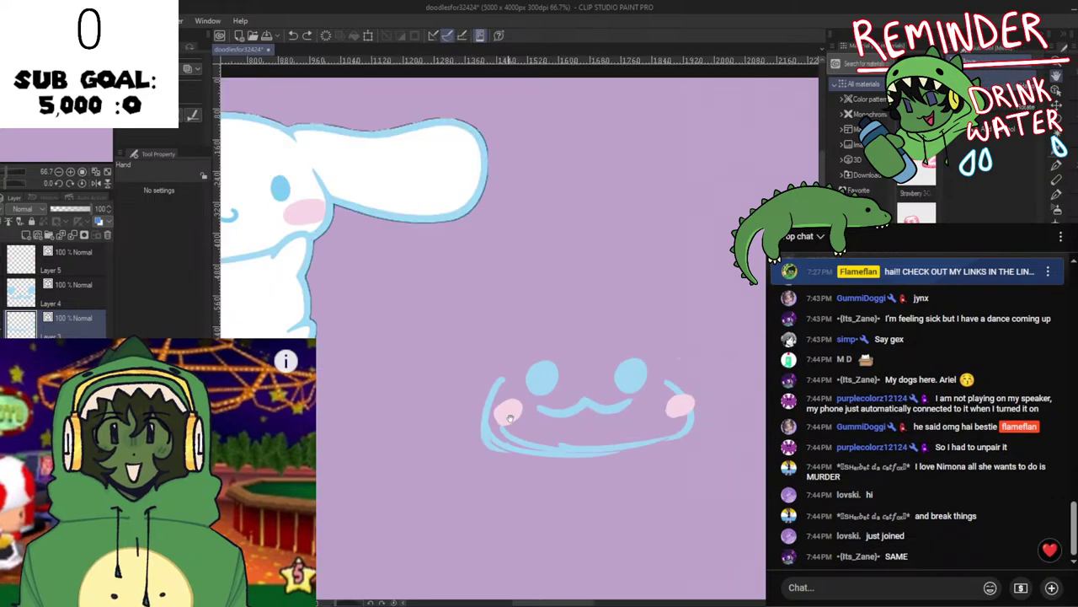
scroll(494, 353, down, 1)
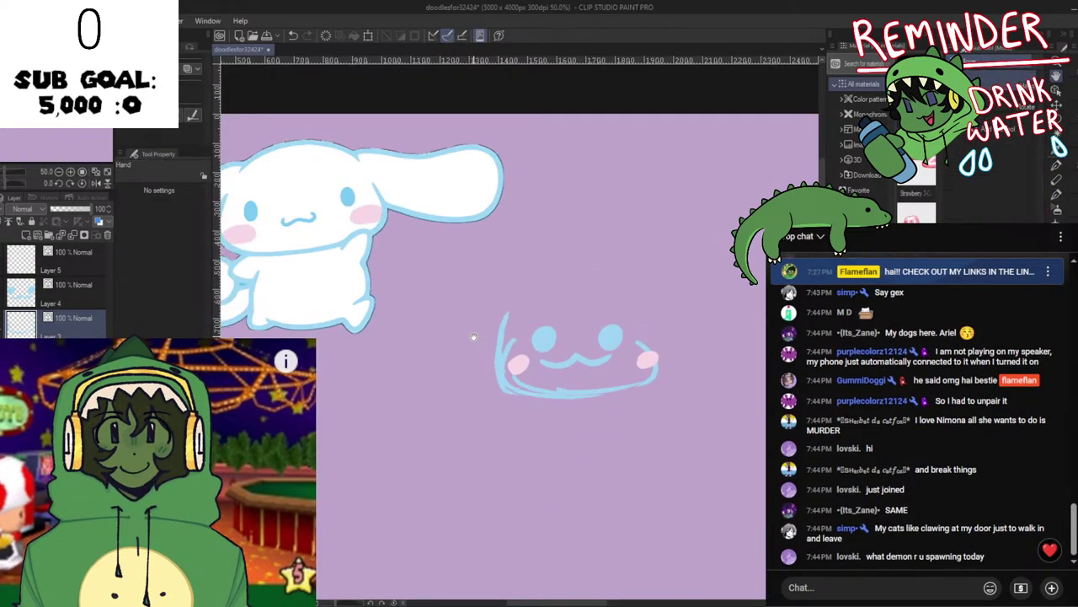
Close the head outline with a wide rounded top and right side above the face, checking its shape in a mirrored view.
mouse_move(586, 336)
mouse_down()
mouse_move(594, 291)
mouse_move(708, 279)
mouse_move(730, 347)
mouse_up()
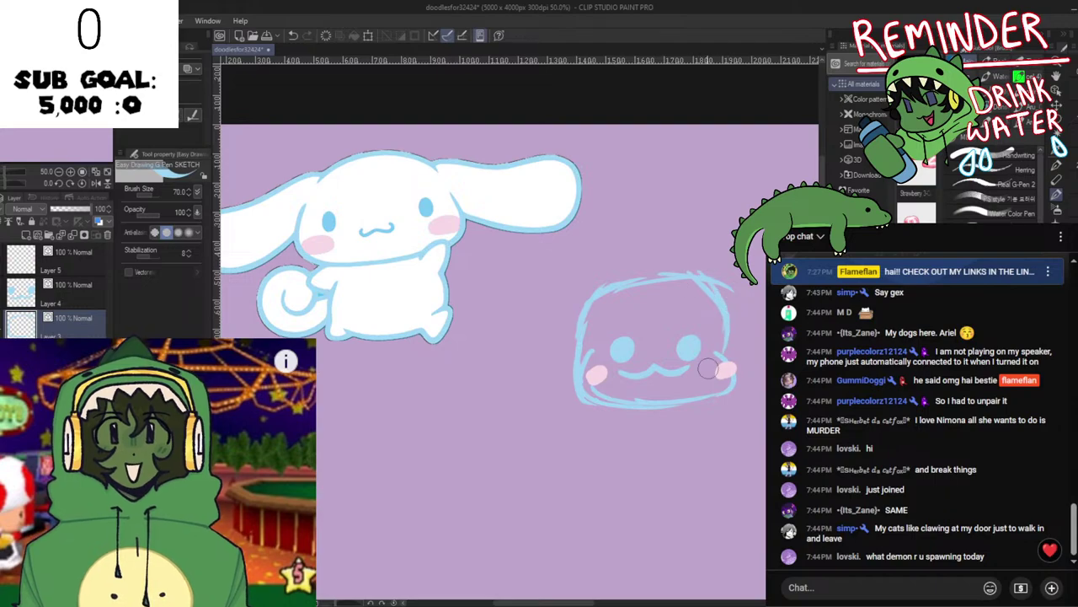
drag(698, 284, 734, 314)
drag(714, 296, 730, 313)
key(h)
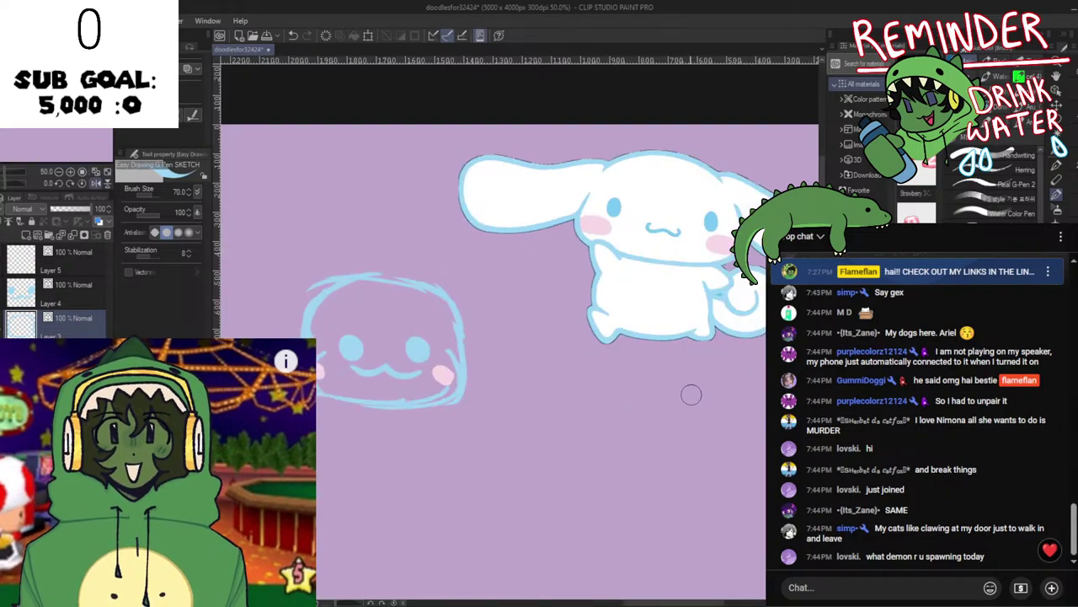
key(h)
Draw the head's lower right side past the pink cheek, with its bottom corner flaring slightly outward.
key(space)
drag(605, 375, 521, 372)
mouse_move(502, 334)
mouse_down()
mouse_move(477, 384)
mouse_move(482, 396)
mouse_up()
key(space)
mouse_move(568, 398)
mouse_down()
mouse_move(455, 405)
mouse_move(403, 393)
mouse_up()
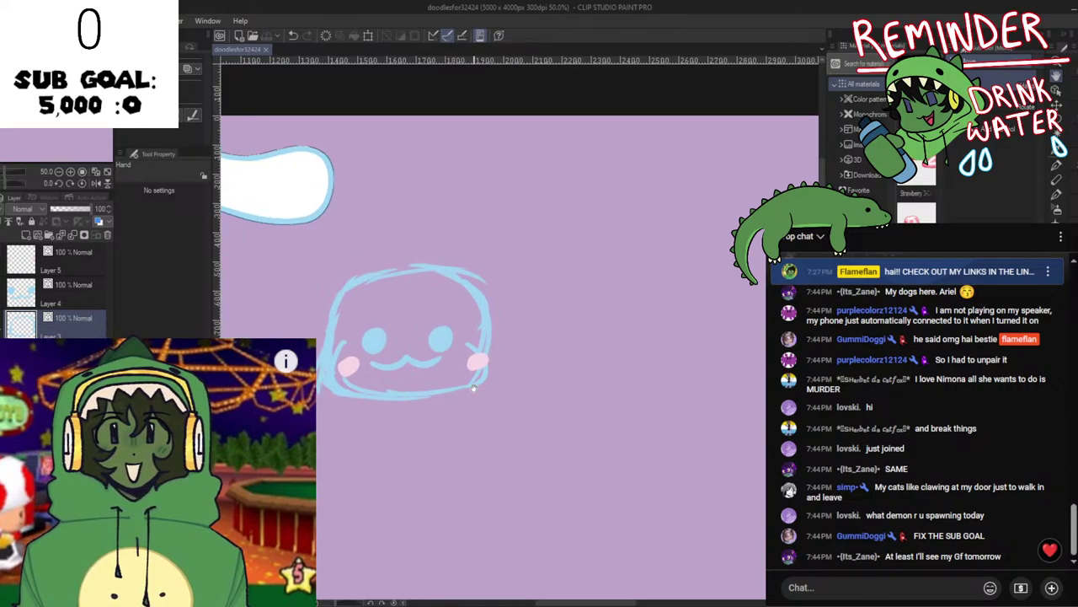
mouse_move(487, 372)
mouse_down()
mouse_move(398, 394)
mouse_move(494, 376)
mouse_up()
key(ctrl+z)
drag(481, 329, 473, 386)
key(ctrl+z)
key(ctrl+z)
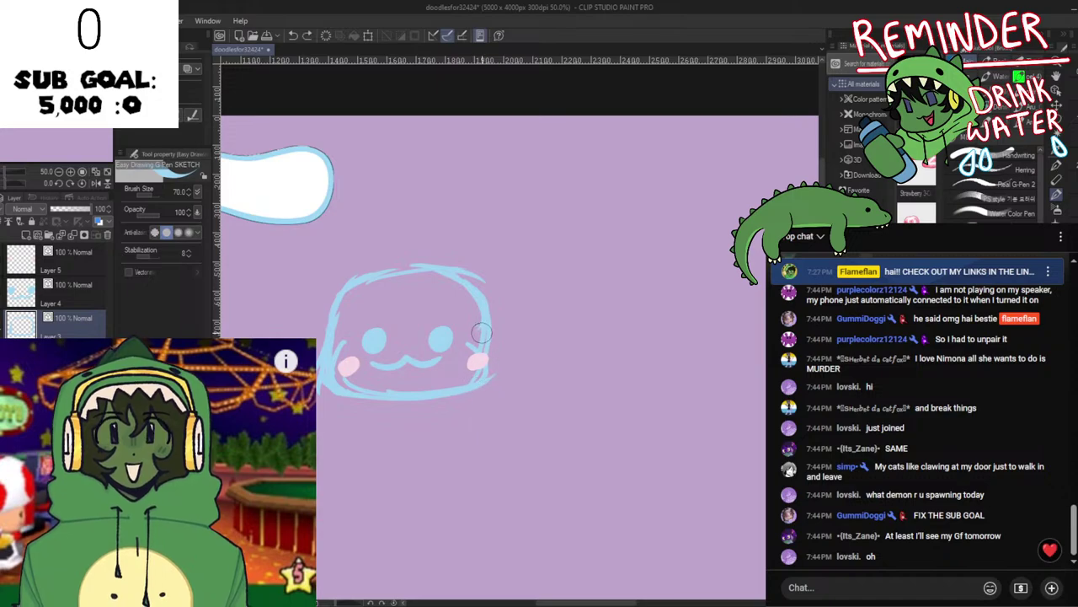
drag(481, 333, 481, 370)
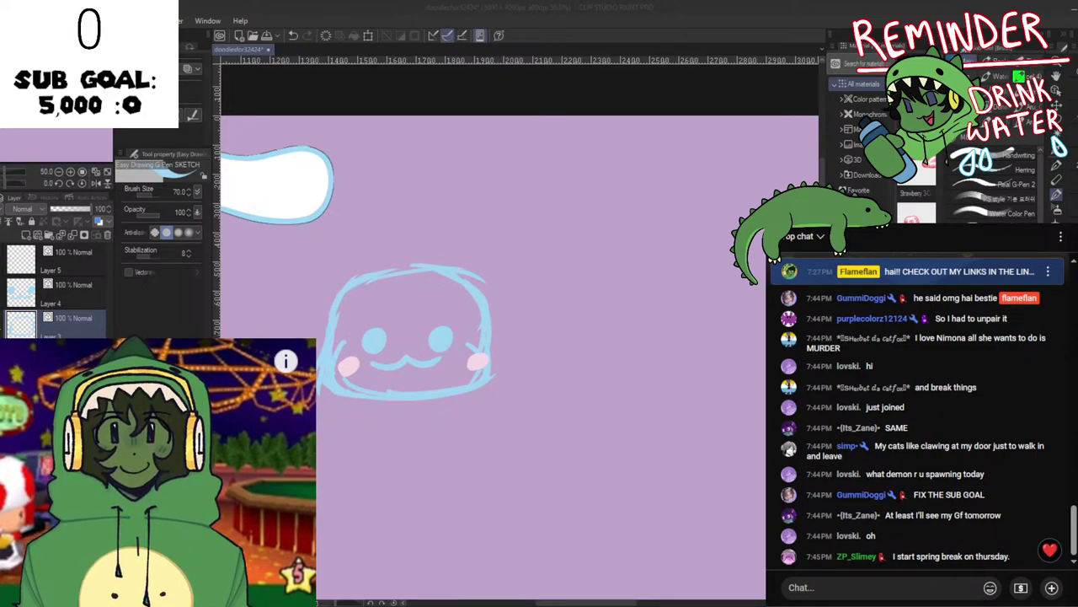
Examine the head sketch beside the reference character, in both normal and mirrored views.
drag(712, 485, 723, 464)
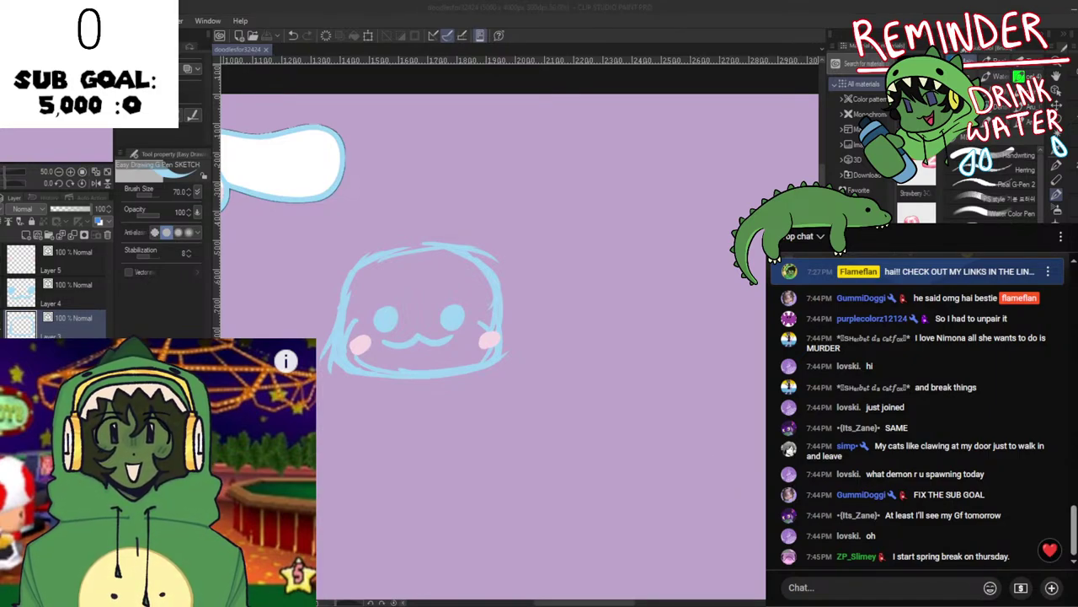
drag(444, 357, 554, 401)
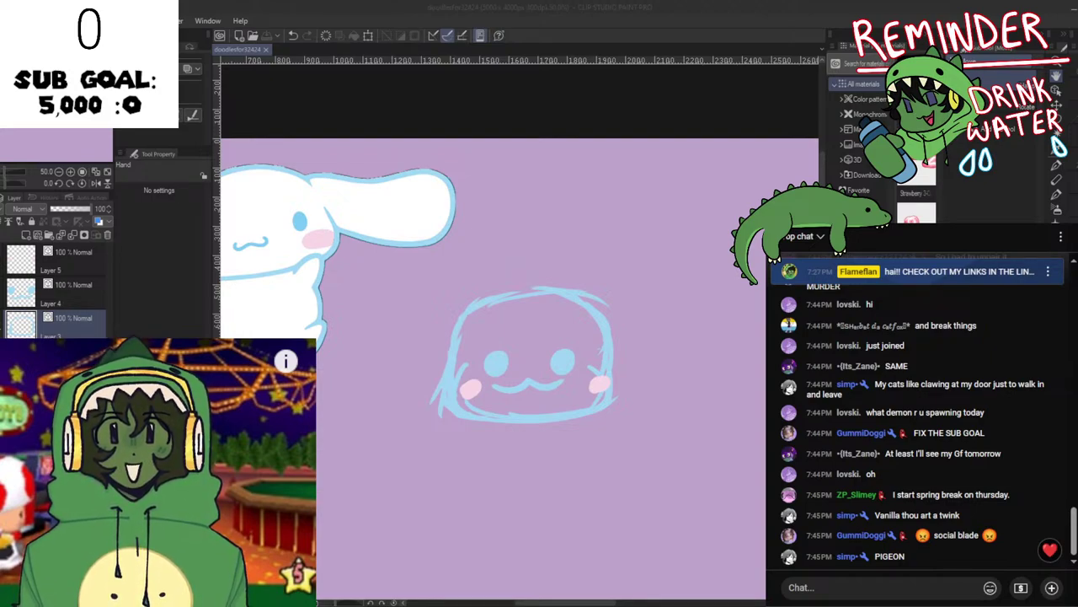
click(652, 477)
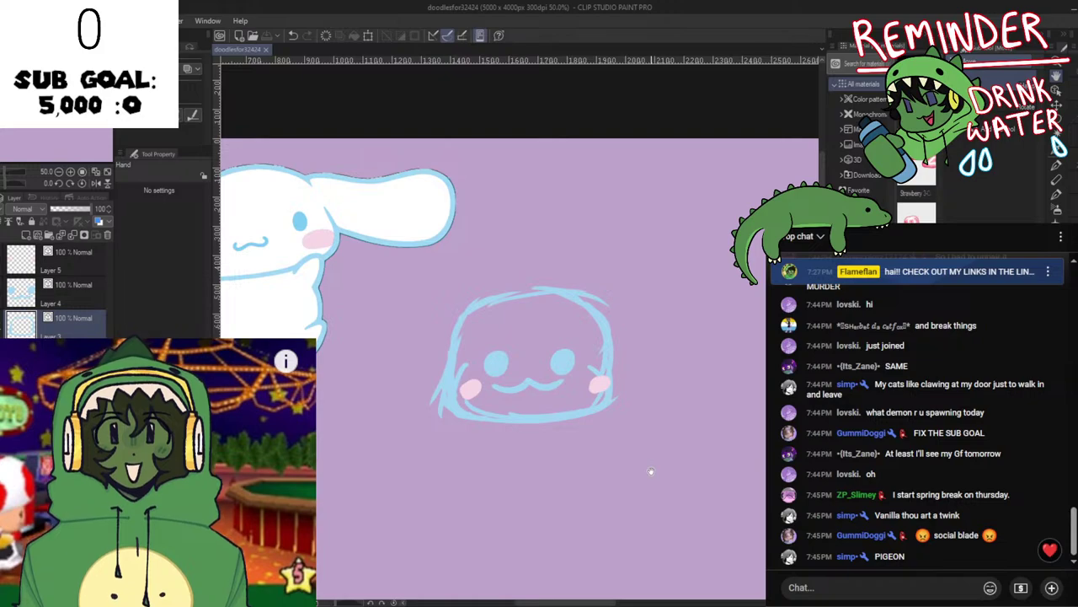
drag(505, 357, 515, 319)
key(h)
key(h)
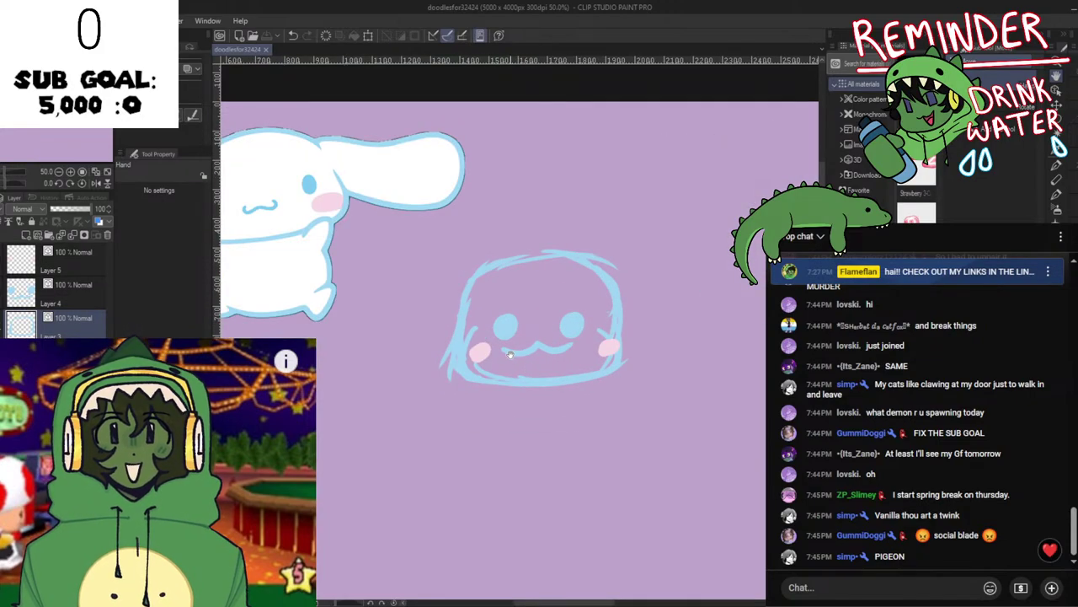
drag(487, 362, 601, 389)
Erase the leftover inner contour line around the left cheek with the Hard eraser.
scroll(552, 367, up, 1)
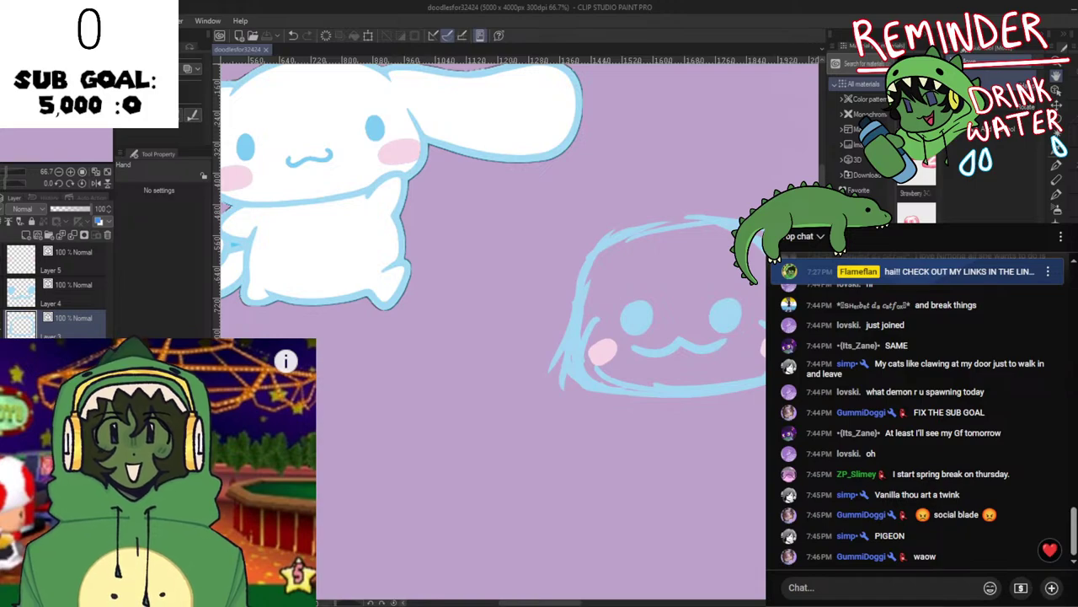
click(1, 325)
click(0, 325)
key(e)
mouse_move(549, 370)
mouse_down()
mouse_move(573, 380)
mouse_move(595, 322)
mouse_move(606, 358)
mouse_move(597, 335)
mouse_move(592, 374)
mouse_move(607, 365)
mouse_move(441, 361)
mouse_up()
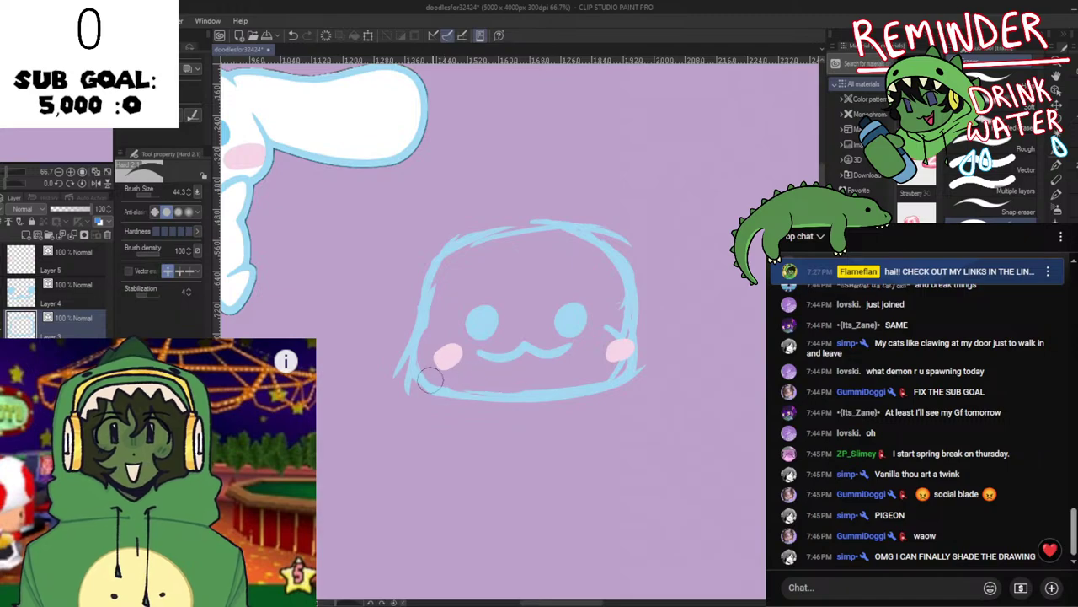
key(h)
drag(537, 376, 436, 401)
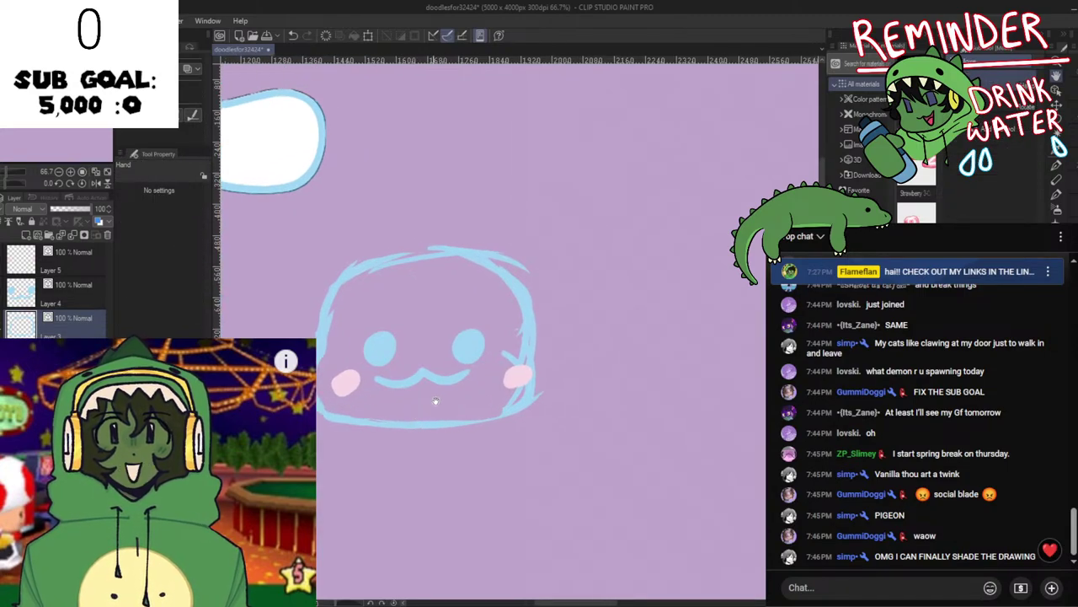
Redraw the lower left side of the head with the sketch pen so the cheek bulges outward.
key(p)
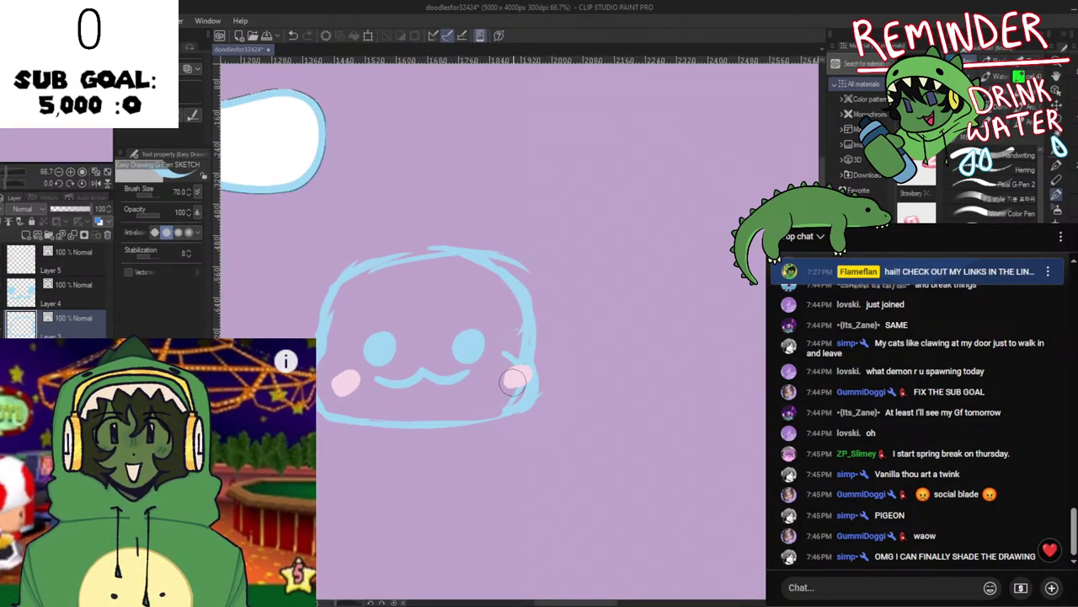
key(ctrl+z)
key(space)
drag(514, 320, 704, 290)
drag(516, 297, 693, 283)
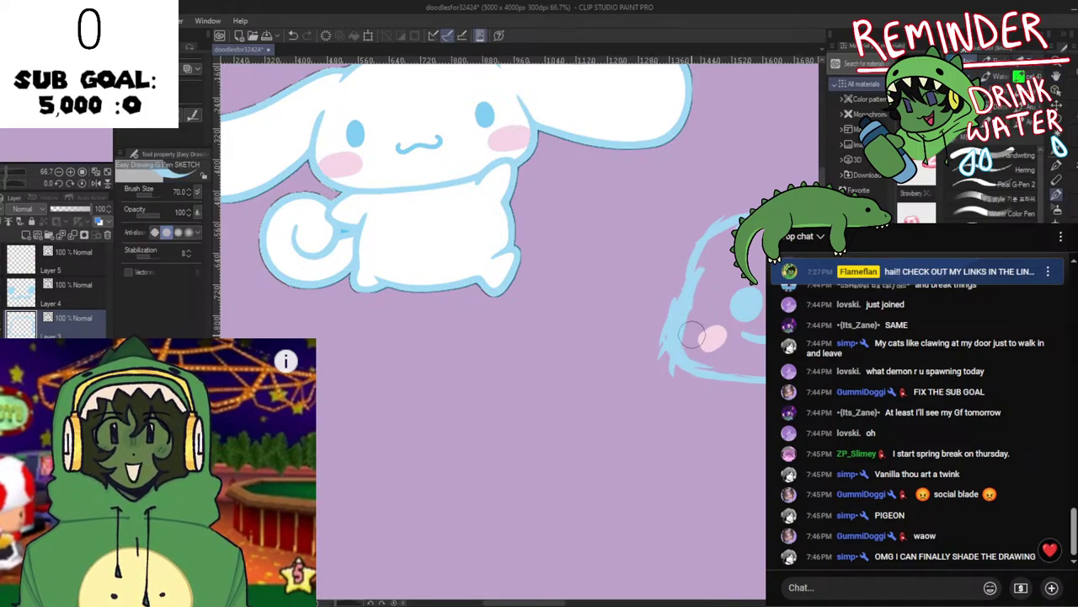
key(space)
drag(679, 359, 401, 339)
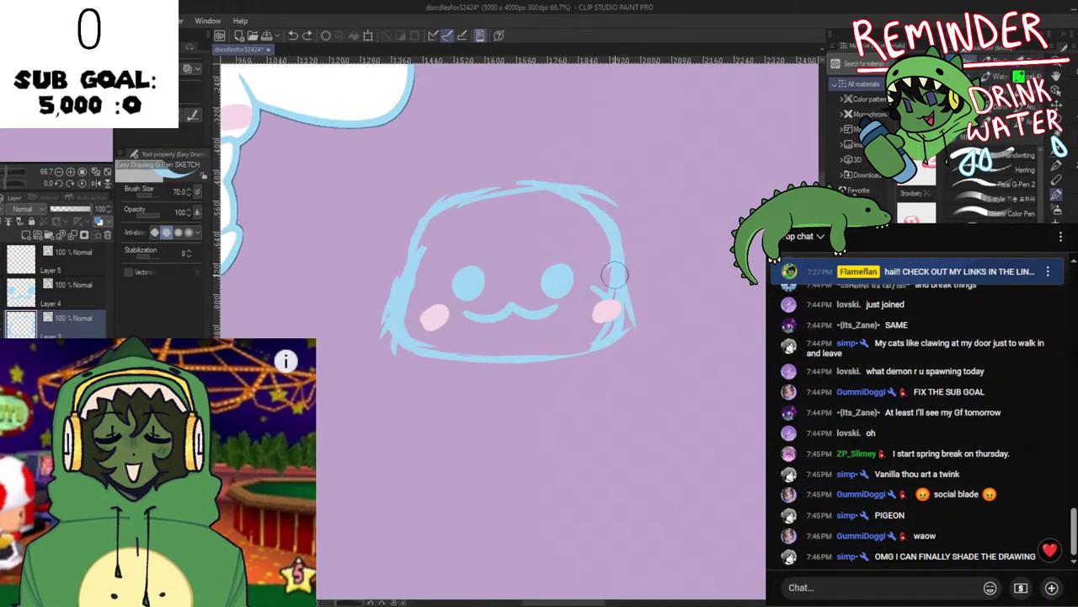
Erase the leftover inner contour lines around the right cheek with the Hard eraser, keeping the outer bulge.
key(e)
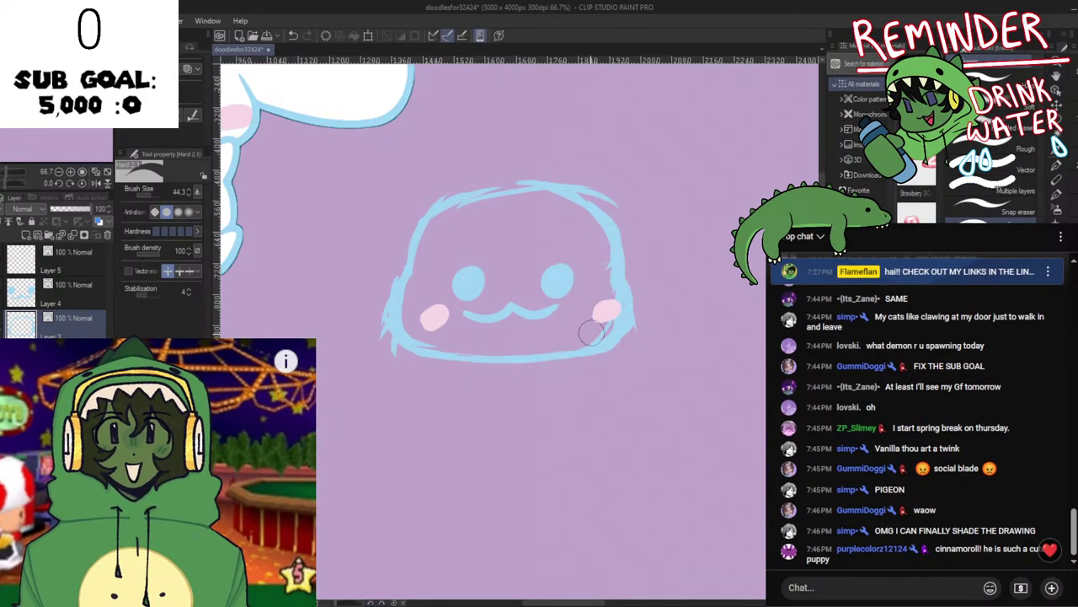
key(h)
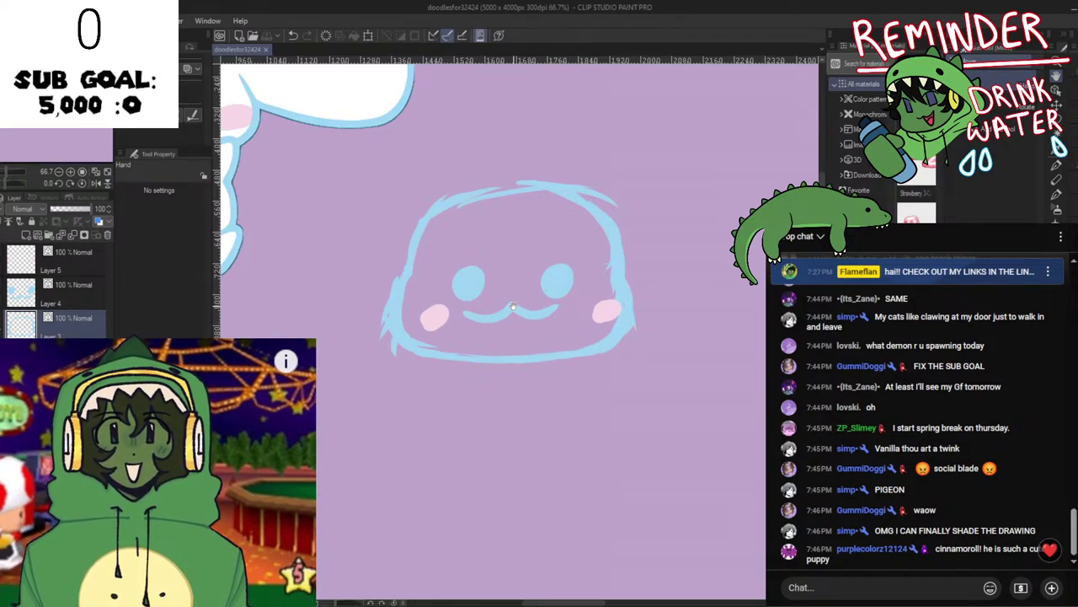
drag(532, 314, 572, 321)
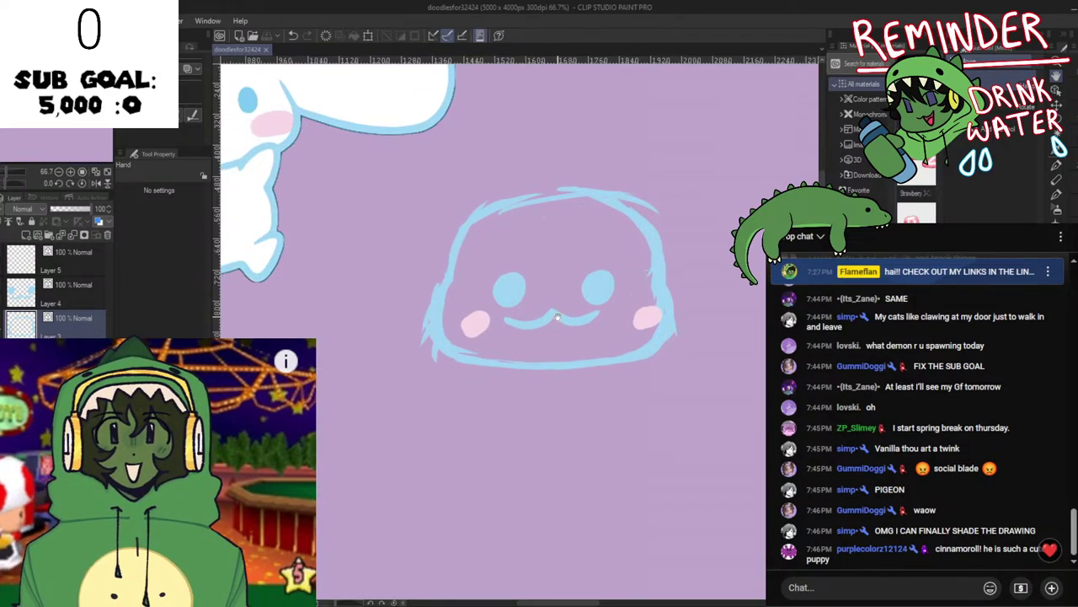
key(e)
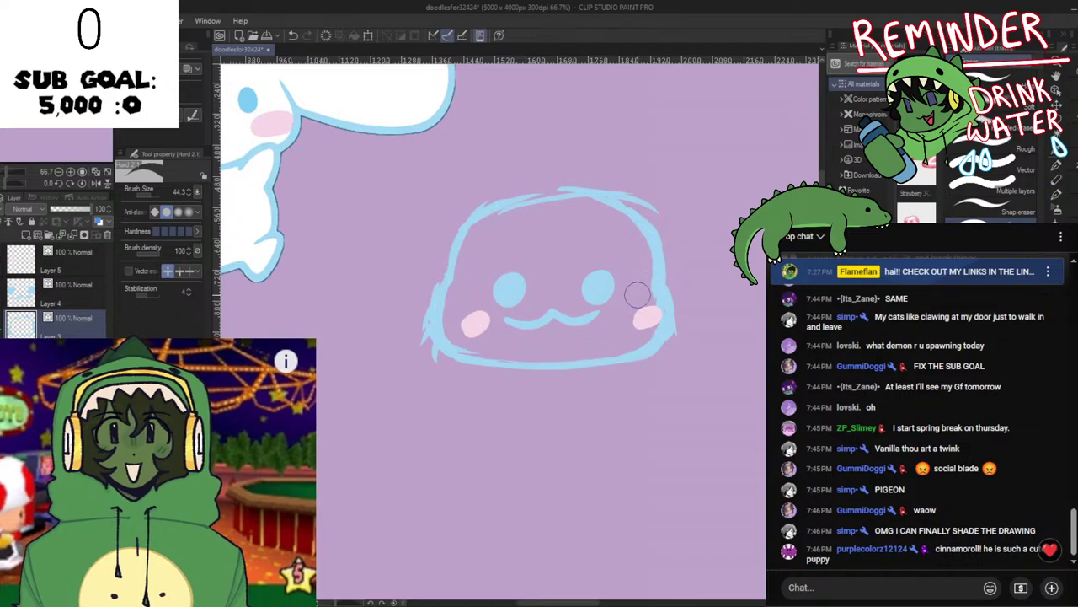
scroll(642, 304, down, 2)
scroll(629, 307, up, 2)
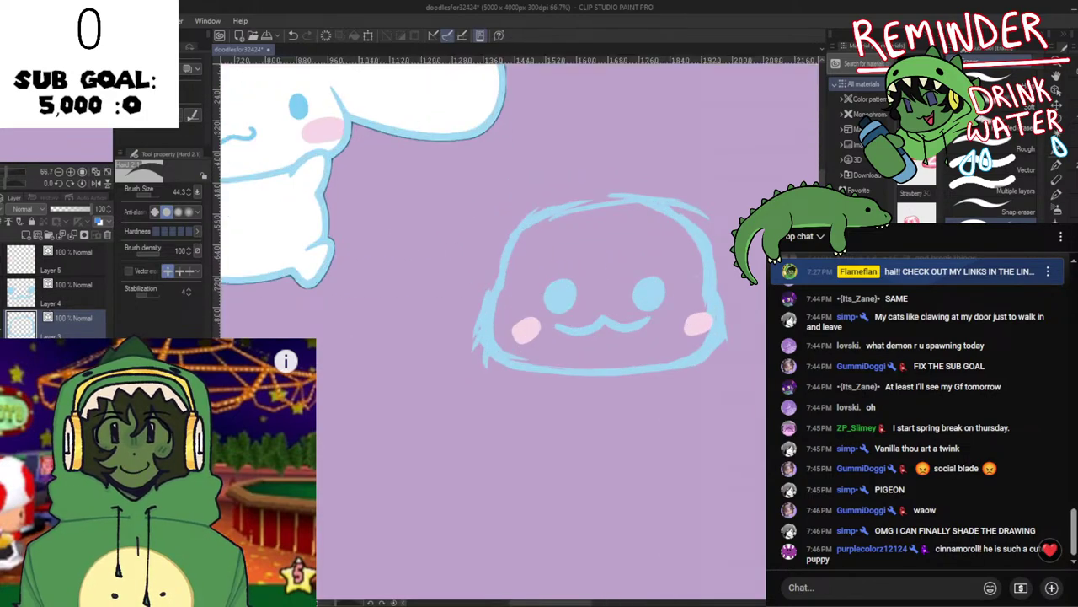
scroll(695, 279, up, 3)
key(p)
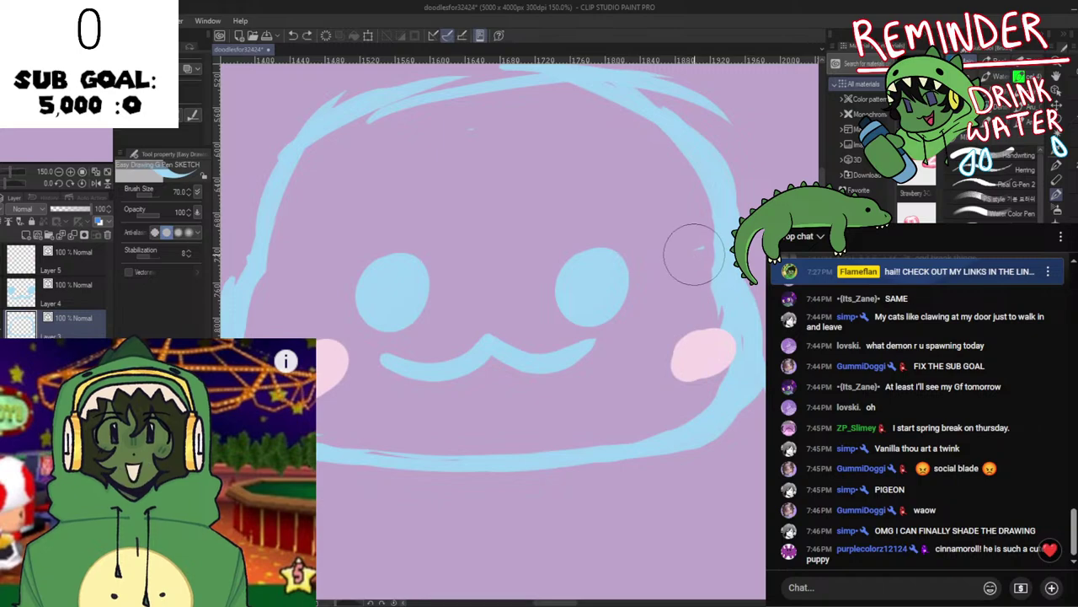
key(e)
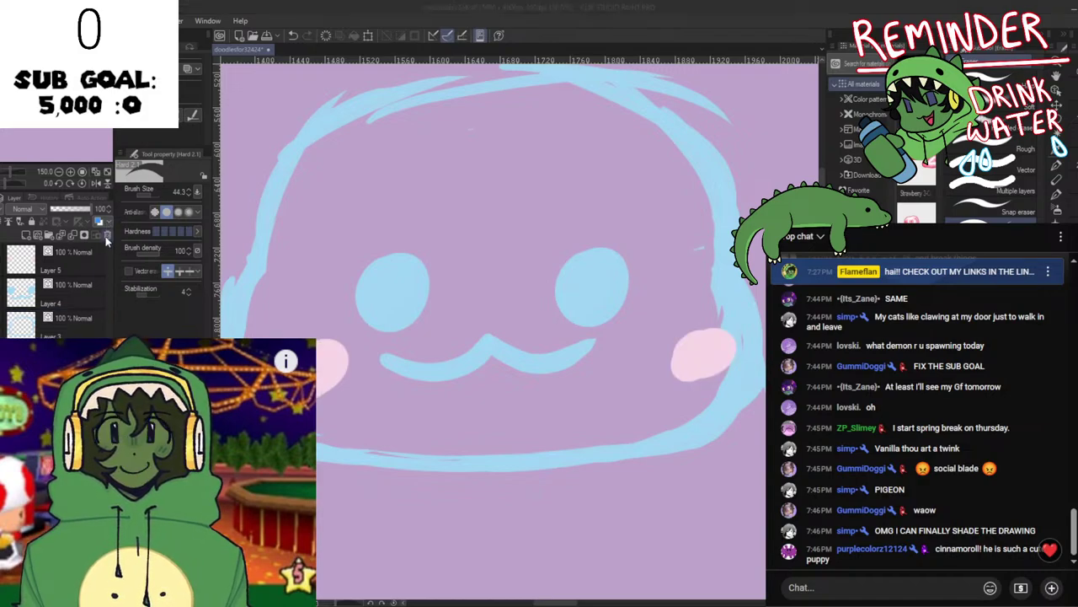
Compare the cleaned head outline with the reference character, checking its symmetry in a mirrored view.
scroll(534, 243, down, 1)
key(space)
scroll(511, 320, down, 2)
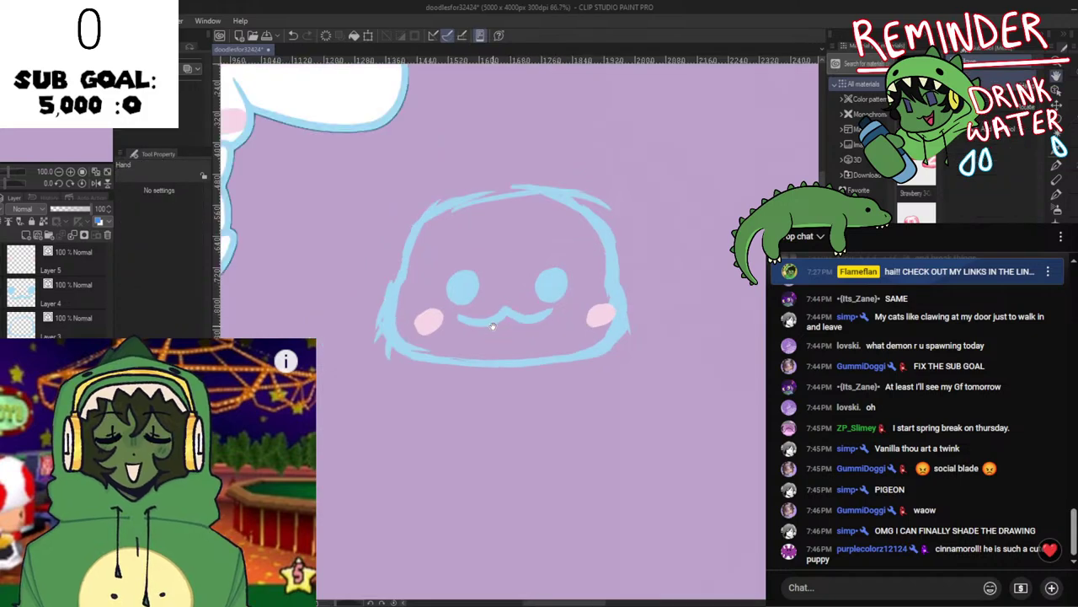
key(h)
key(h)
drag(492, 350, 594, 325)
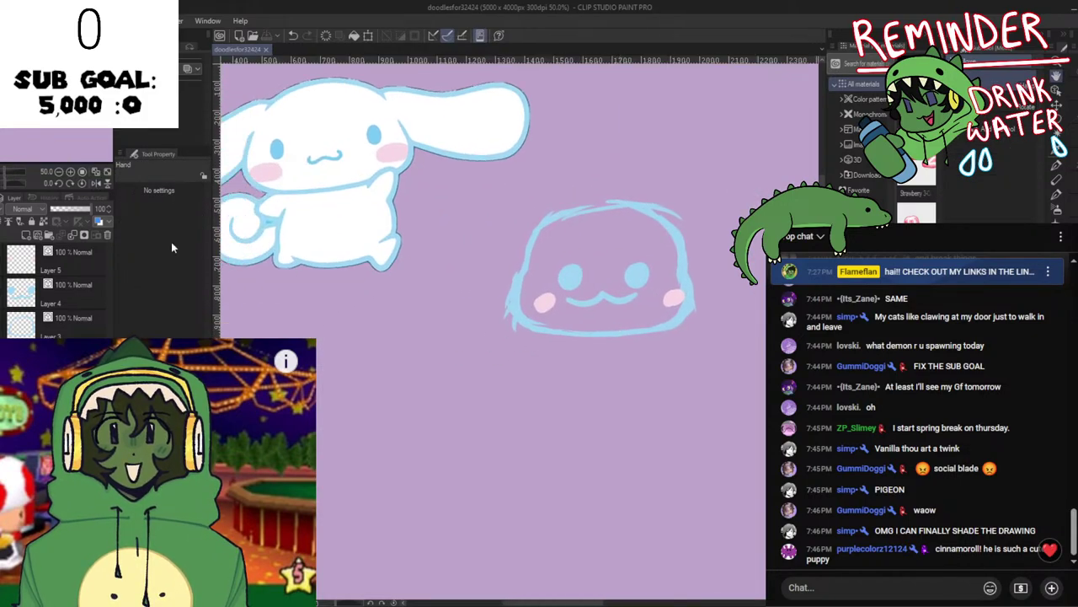
Trim the stray spikes outside the lower left cheek with the Hard eraser on the outline's layer.
click(59, 327)
scroll(482, 271, up, 1)
mouse_move(494, 295)
mouse_down()
mouse_move(444, 305)
mouse_move(463, 318)
mouse_up()
mouse_move(422, 278)
mouse_down()
mouse_move(470, 349)
mouse_move(455, 337)
mouse_up()
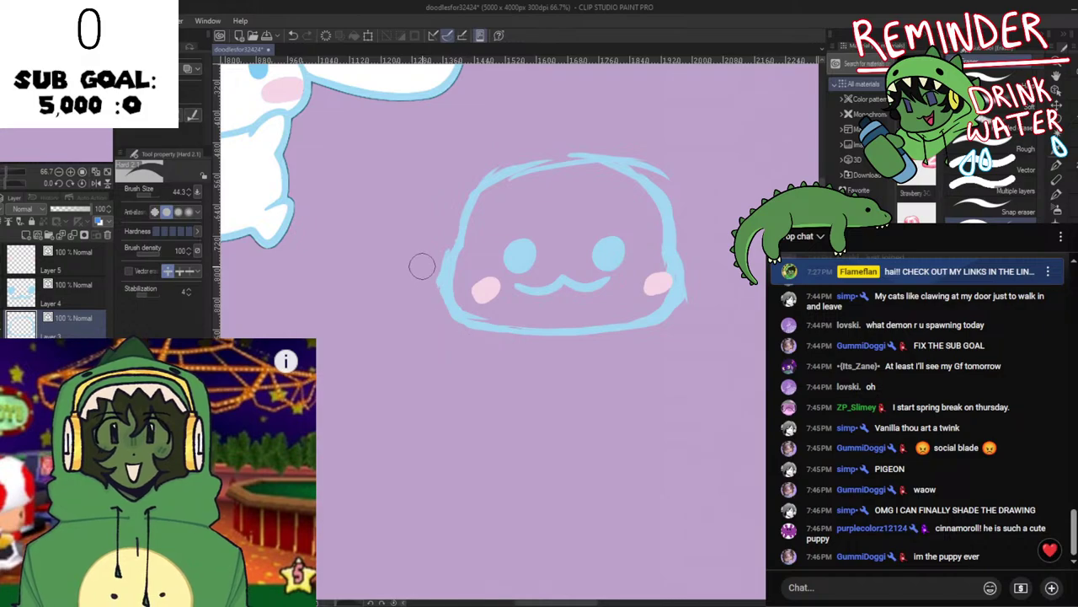
key(p)
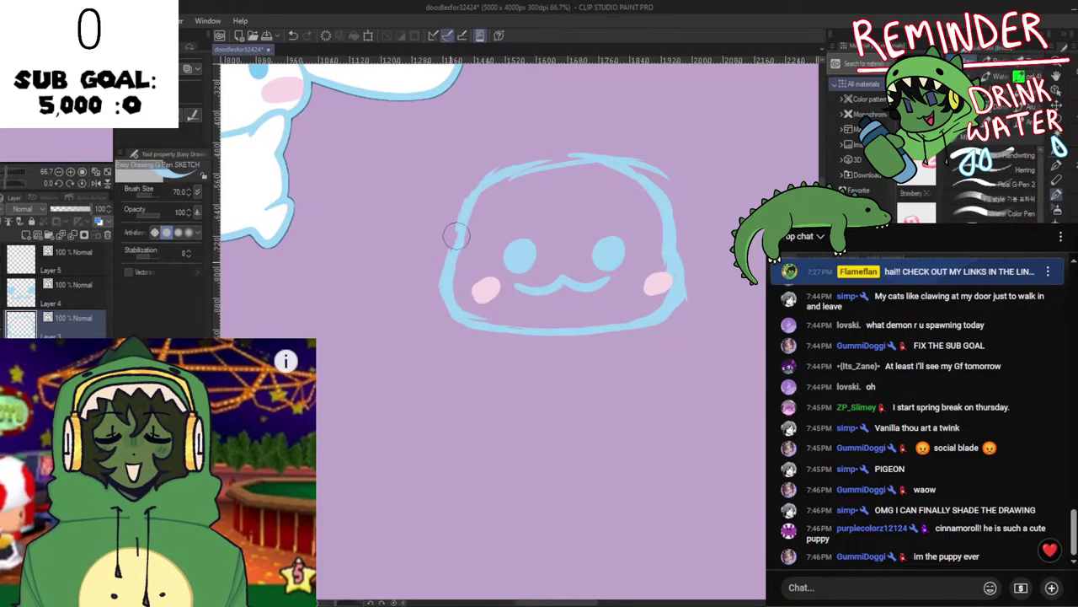
key(e)
drag(456, 237, 618, 323)
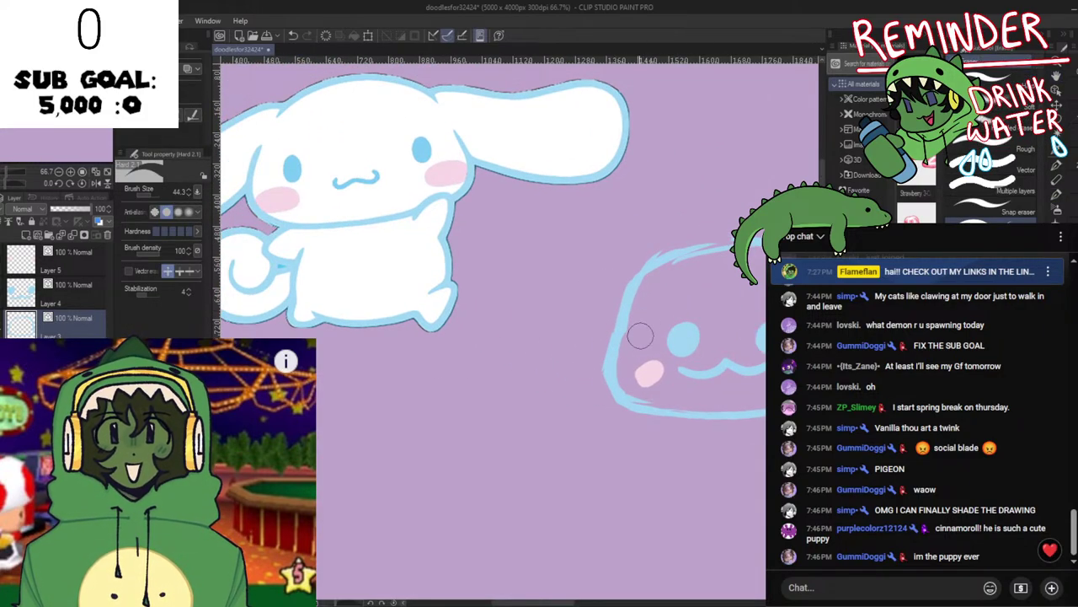
Trim the rough outer edge of the head's contour beside the right cheek with the Hard eraser.
key(ctrl+z)
drag(719, 339, 493, 307)
key(e)
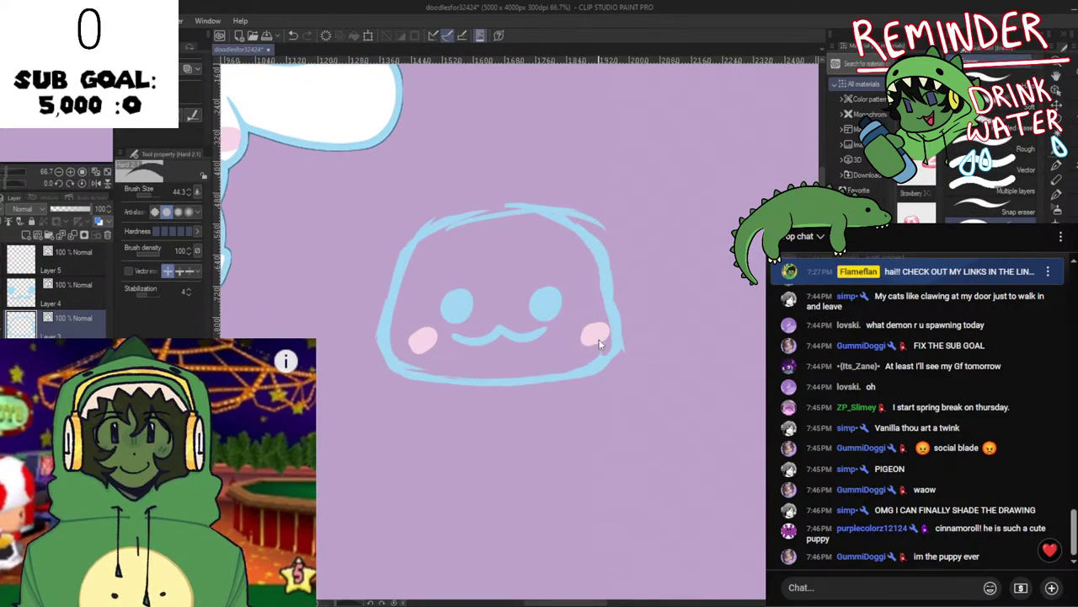
key(ctrl+z)
drag(604, 325, 580, 357)
key(ctrl+z)
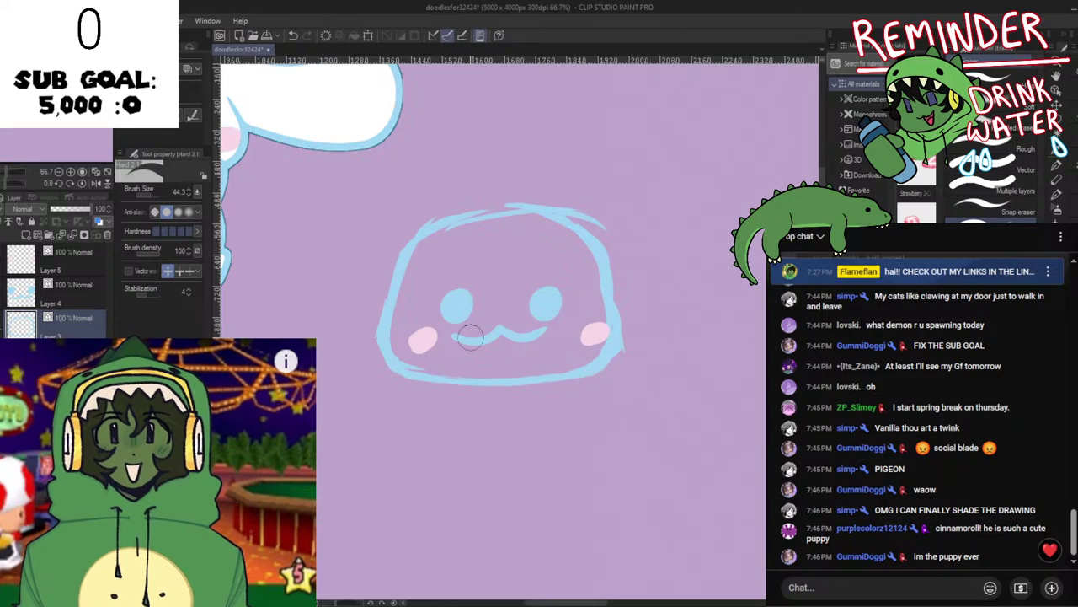
Redraw the lower left chin contour as a smooth light blue stroke and save the file.
key(p)
key(ctrl+z)
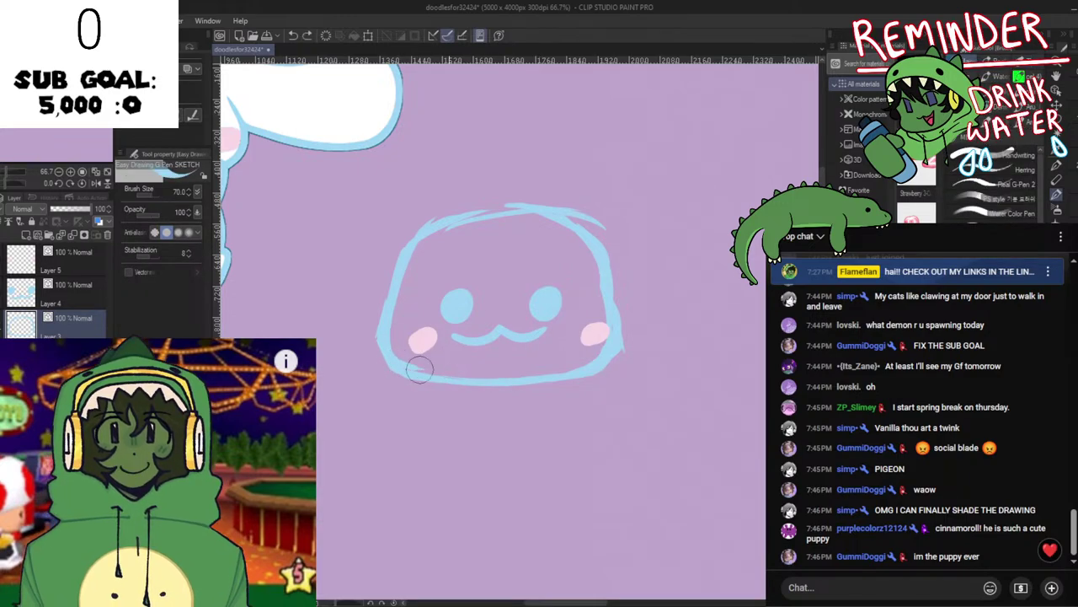
key(ctrl+z)
mouse_move(419, 370)
mouse_down()
mouse_move(461, 377)
mouse_move(402, 371)
mouse_move(504, 381)
mouse_up()
key(h)
key(h)
key(space)
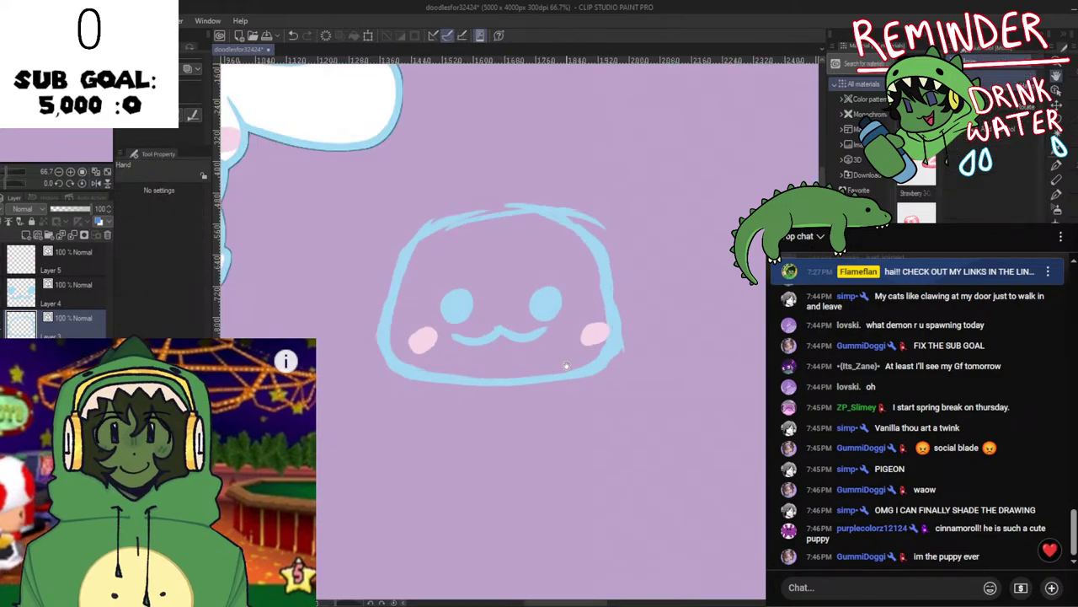
key(ctrl+s)
Move Layer 2 above Layer 4 in the layer stack.
scroll(531, 358, down, 3)
scroll(410, 283, up, 2)
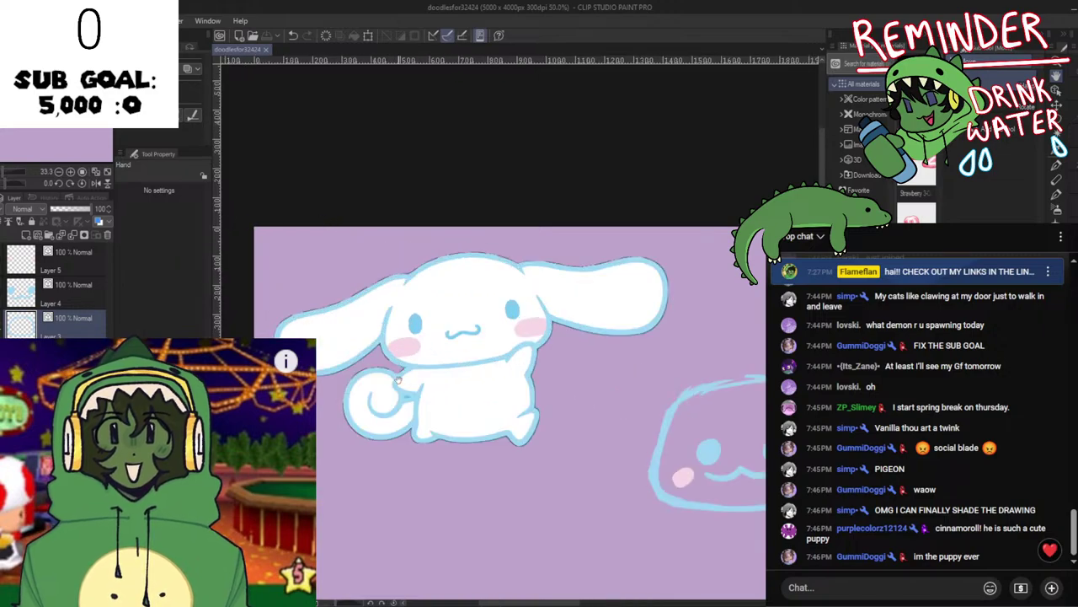
drag(48, 331, 51, 288)
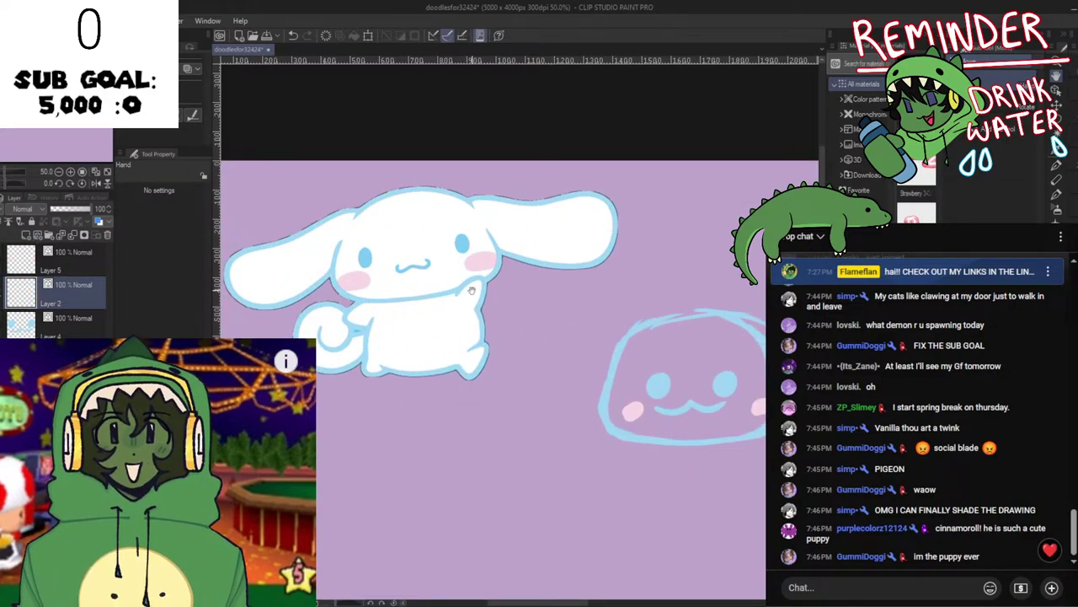
Sketch a long, rounded light blue ear extending outward from the left side of the head.
scroll(510, 295, down, 1)
key(p)
drag(600, 315, 566, 359)
key(ctrl+z)
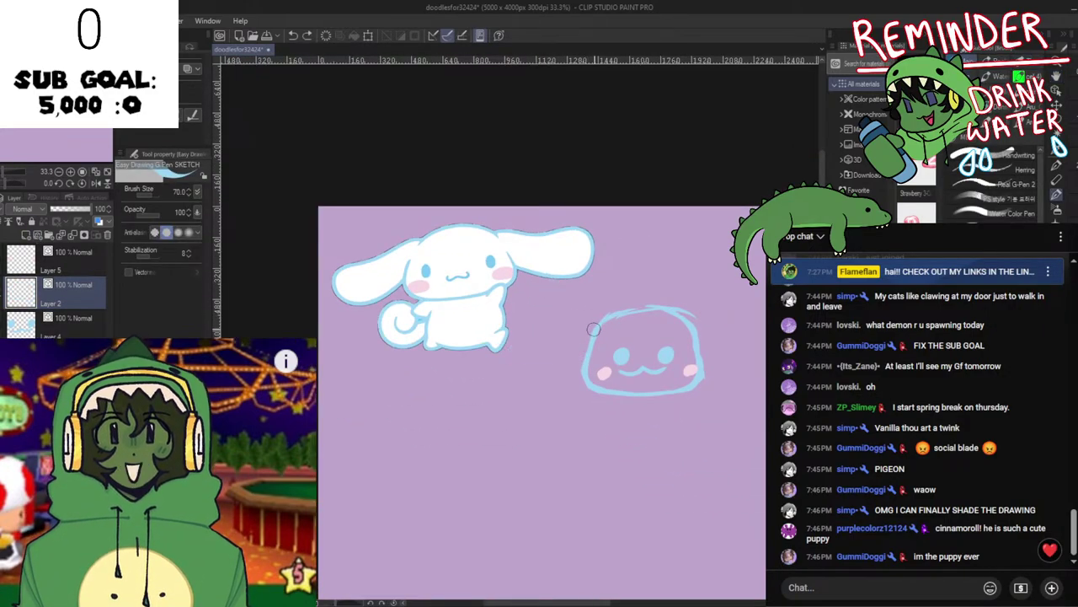
drag(600, 317, 581, 364)
drag(688, 313, 732, 371)
key(ctrl+z)
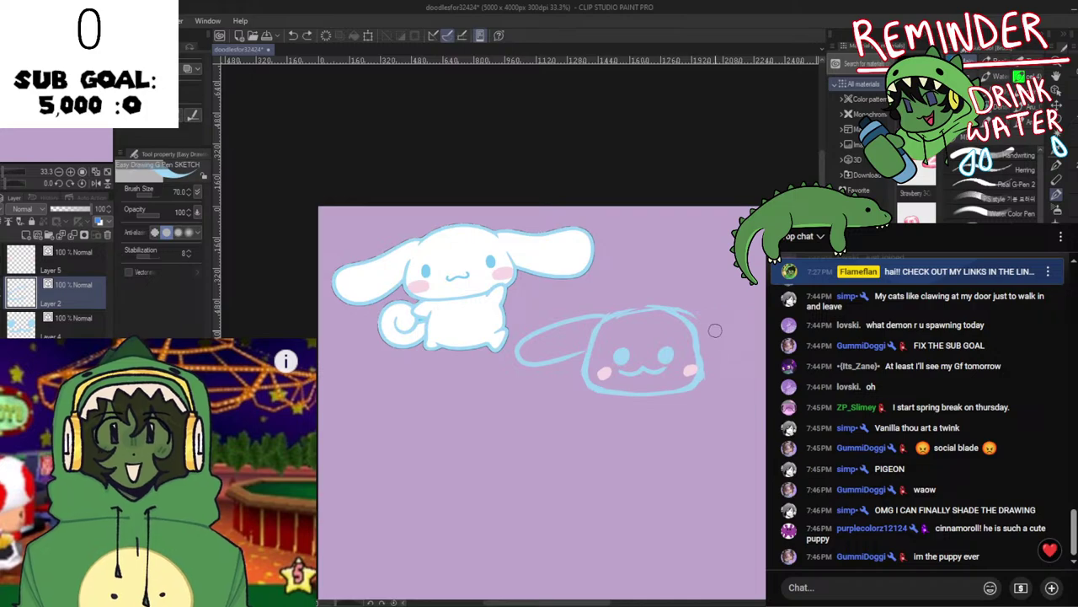
key(ctrl+z)
mouse_move(595, 320)
mouse_down()
mouse_move(502, 374)
mouse_move(590, 360)
mouse_move(425, 357)
mouse_move(397, 346)
mouse_move(534, 373)
mouse_up()
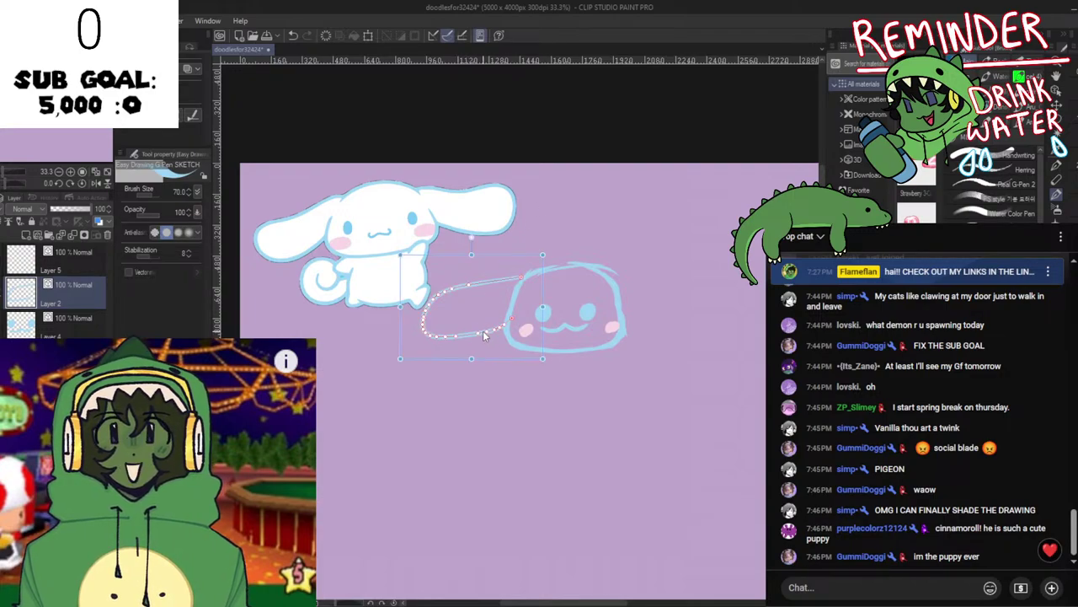
Duplicate the left ear, mirror it and attach the copy to the right side of the head.
key(ctrl+z)
key(ctrl+y)
key(ctrl+c)
key(ctrl+v)
key(ctrl+t)
drag(515, 325, 689, 328)
key(h)
click(618, 359)
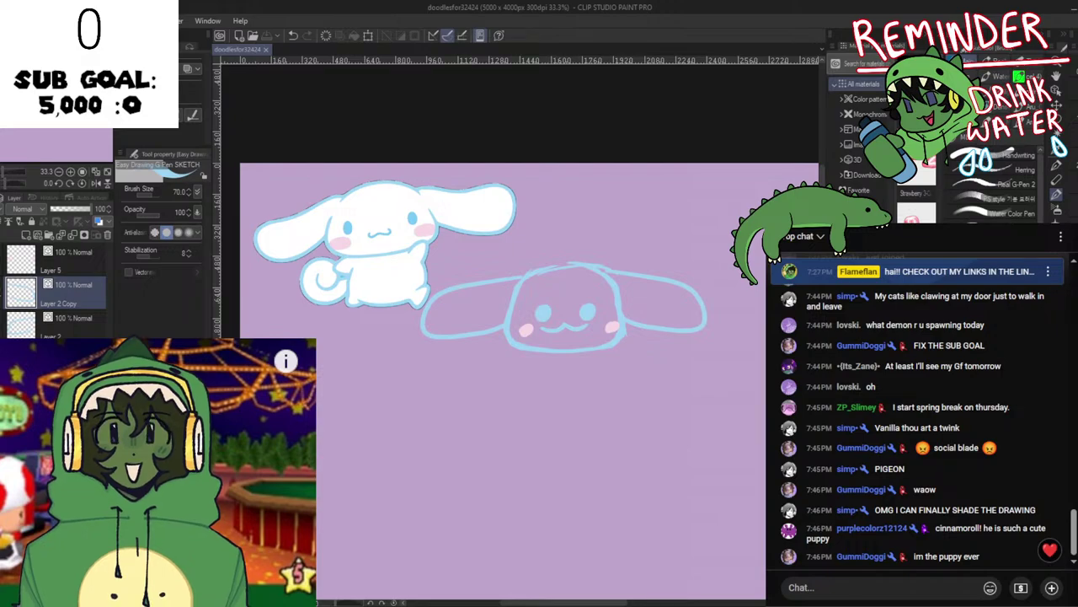
Add a new raster layer lower in the layer stack for the body sketch.
click(60, 358)
click(27, 235)
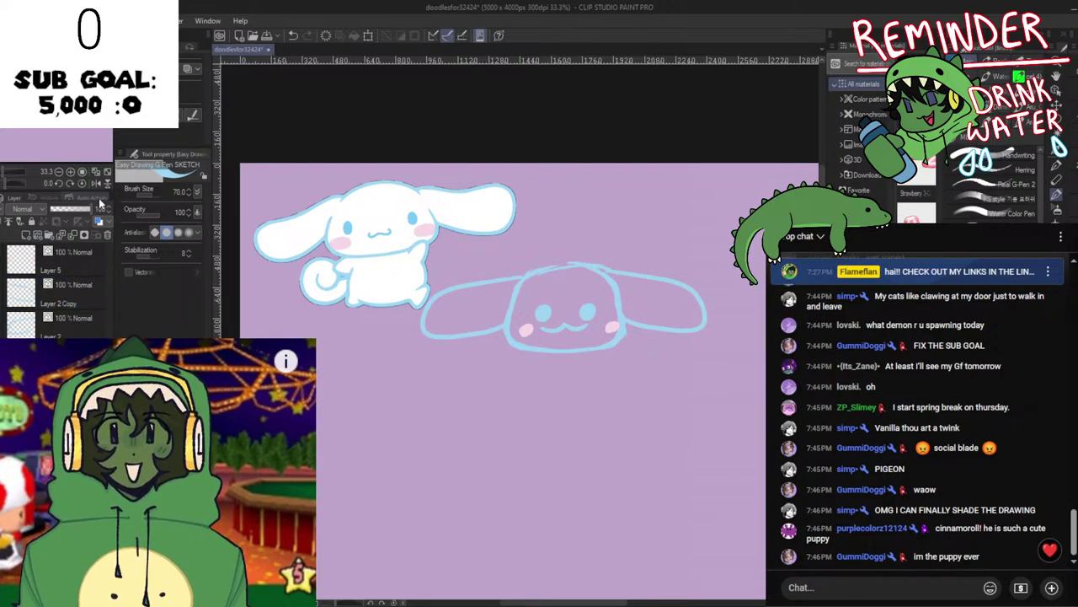
key(ctrl+plus)
key(space)
mouse_move(536, 394)
mouse_down()
mouse_move(597, 345)
mouse_move(582, 317)
mouse_move(542, 319)
mouse_up()
mouse_move(543, 270)
mouse_down()
mouse_move(593, 380)
mouse_move(629, 360)
mouse_up()
key(ctrl+z)
key(ctrl+z)
drag(534, 272, 623, 364)
key(ctrl+z)
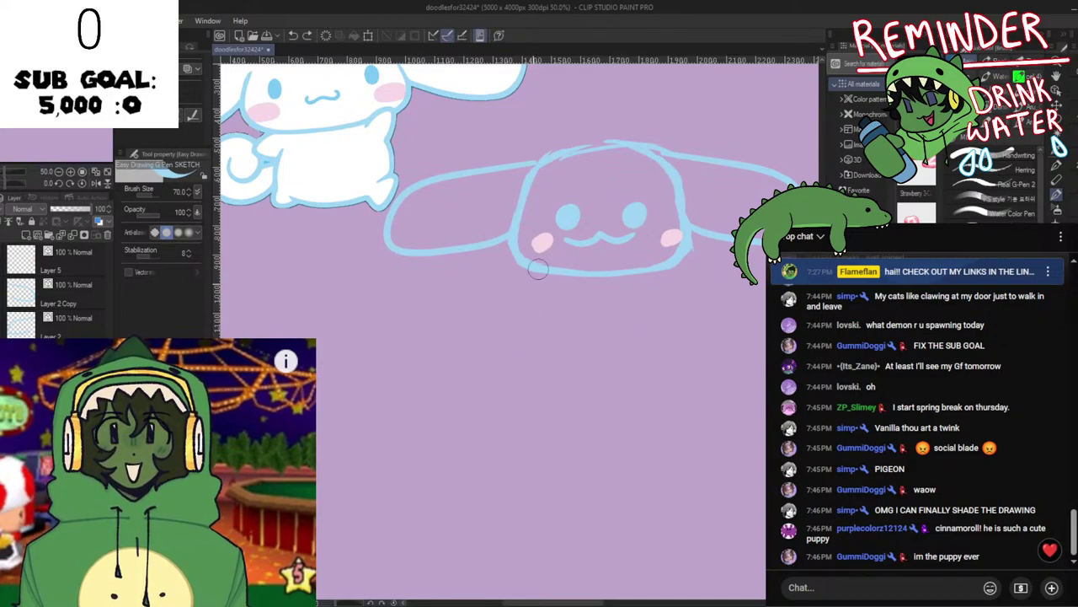
key(ctrl+z)
mouse_move(538, 269)
mouse_down()
mouse_move(632, 383)
mouse_move(590, 379)
mouse_up()
key(ctrl+z)
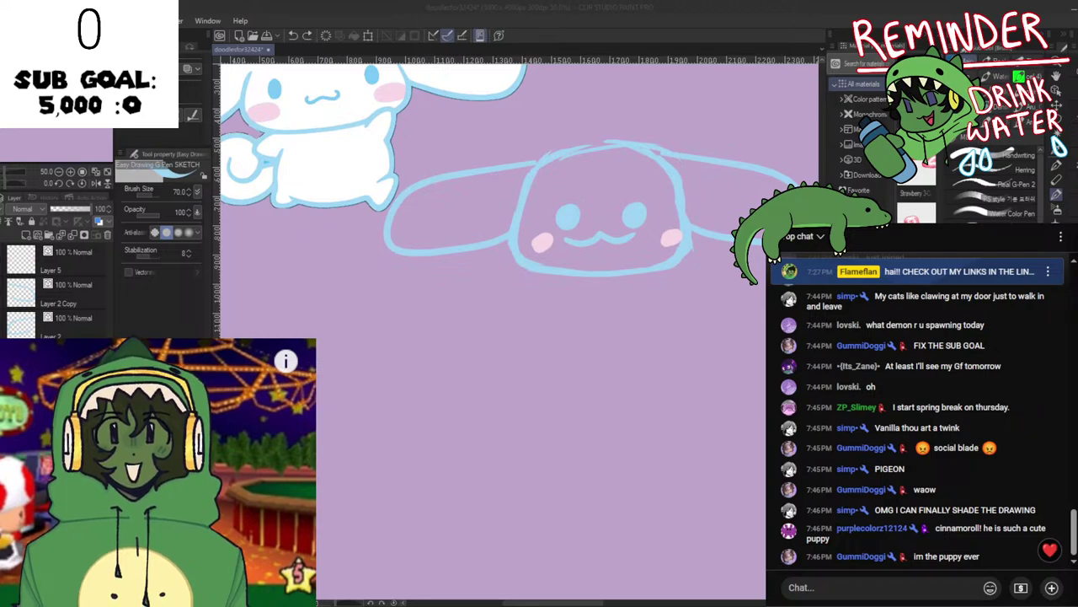
drag(494, 420, 477, 419)
mouse_move(538, 277)
mouse_down()
mouse_move(588, 325)
mouse_move(517, 405)
mouse_move(429, 378)
mouse_move(480, 446)
mouse_up()
key(ctrl+z)
mouse_move(389, 414)
mouse_down()
mouse_move(438, 447)
mouse_move(633, 144)
mouse_up()
key(ctrl+z)
mouse_move(546, 175)
mouse_down()
mouse_move(409, 284)
mouse_move(507, 264)
mouse_move(524, 347)
mouse_up()
key(ctrl+z)
key(ctrl+z)
Sketch the body's left side and rounded bottom below the head in light blue.
drag(523, 271, 539, 390)
mouse_move(513, 316)
mouse_down()
mouse_move(585, 394)
mouse_move(613, 389)
mouse_up()
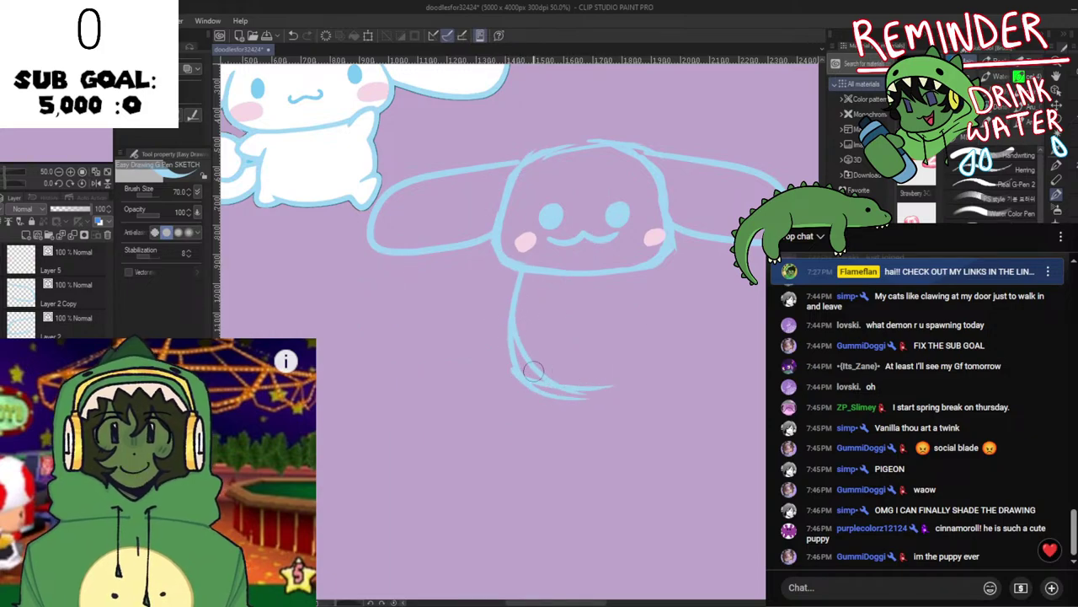
drag(529, 386, 651, 385)
Sketch the body's right side curving down into the bottom edge and save the file.
drag(656, 270, 631, 389)
drag(654, 317, 634, 391)
key(ctrl+z)
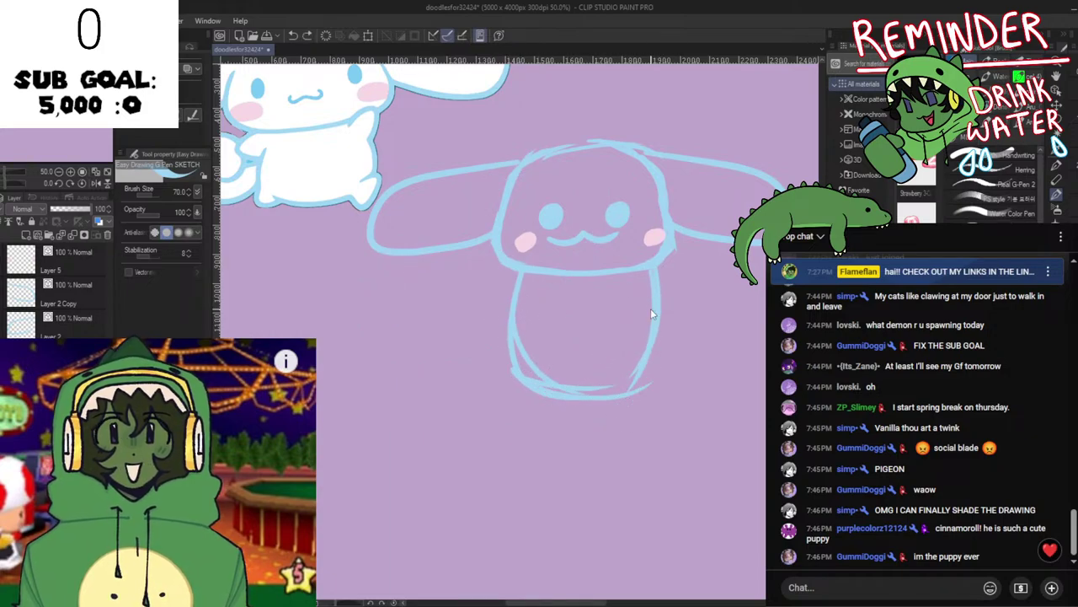
key(ctrl+z)
drag(663, 258, 629, 393)
drag(649, 333, 562, 411)
key(h)
key(h)
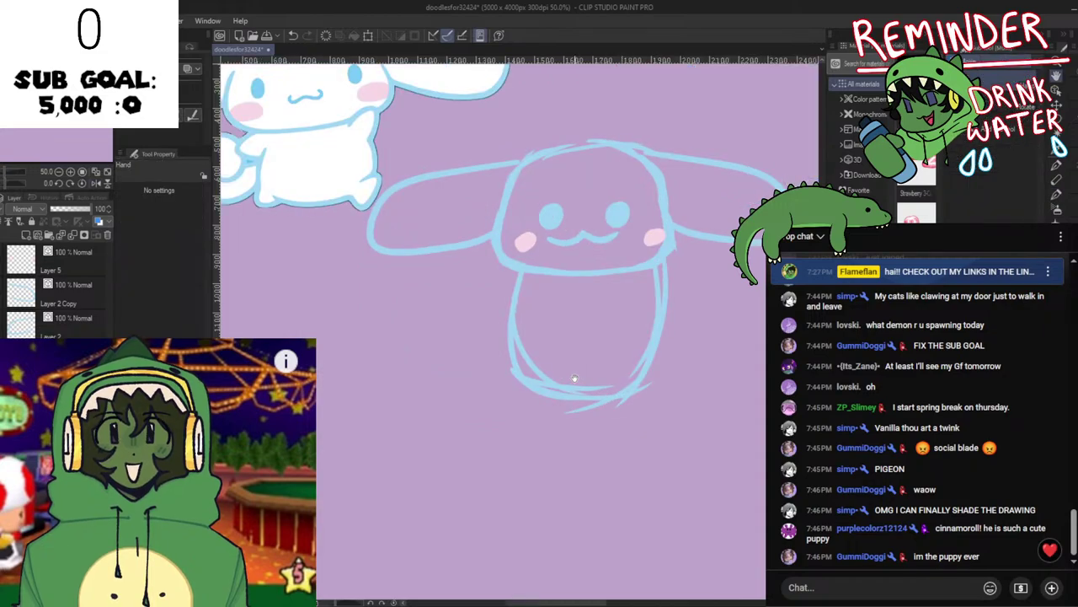
key(ctrl+s)
Shorten the body sketch to 90% height with Free Transform, shifting its base slightly to the left.
key(ctrl+t)
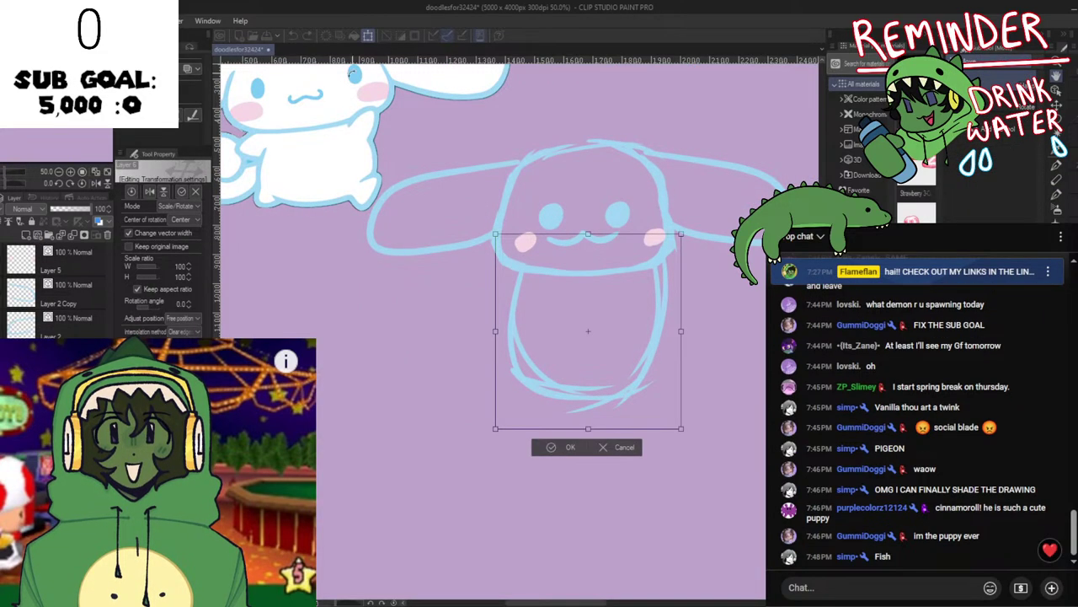
key(ctrl+shift+t)
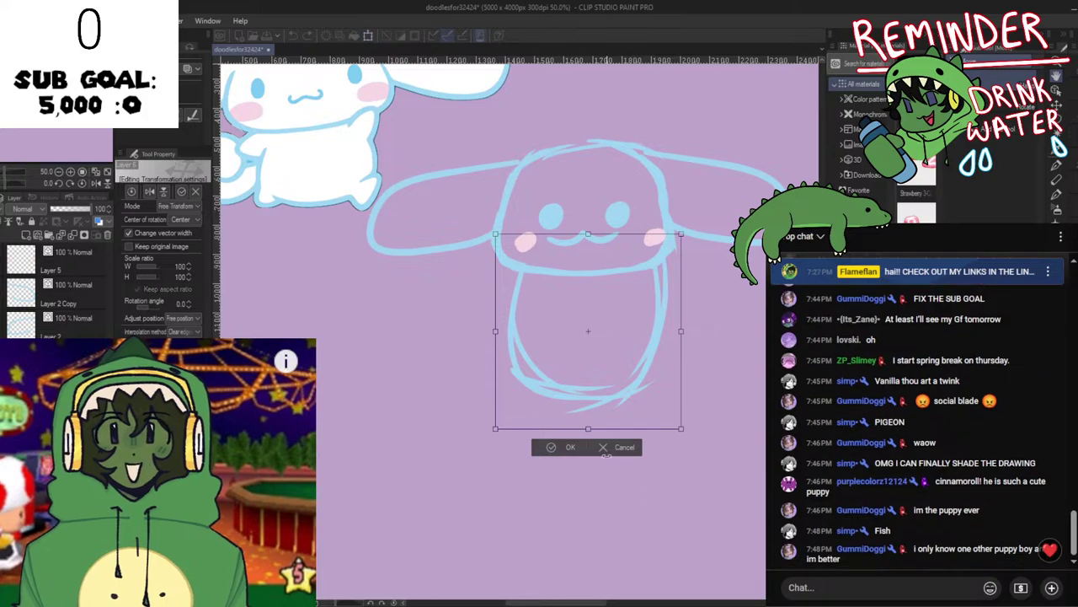
drag(589, 429, 607, 389)
key(h)
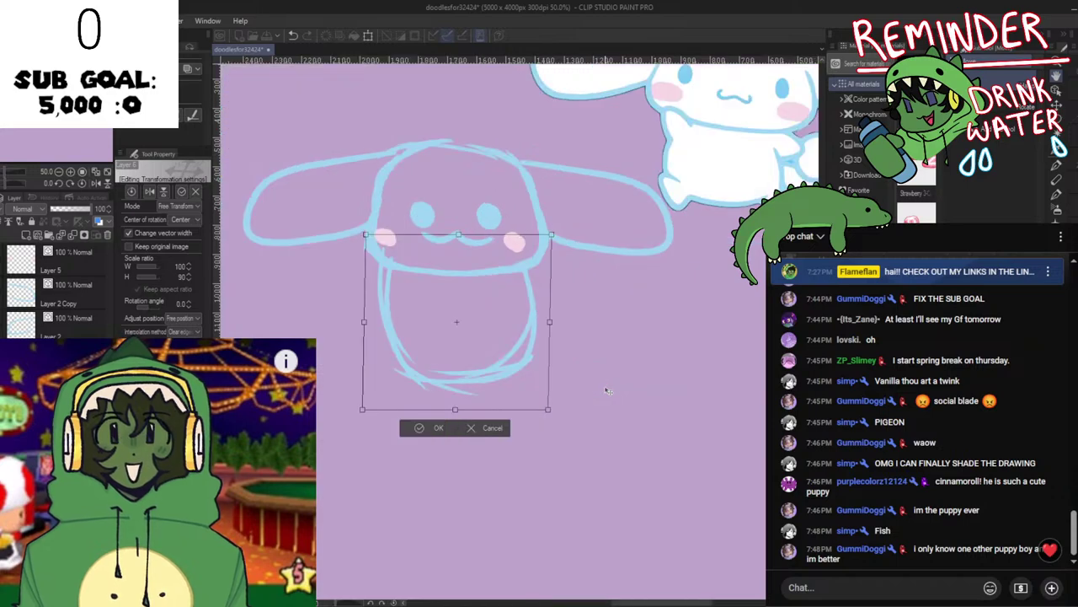
key(h)
click(550, 429)
Erase the doubled strokes along the inside of the body's outline with the Hard eraser.
key(e)
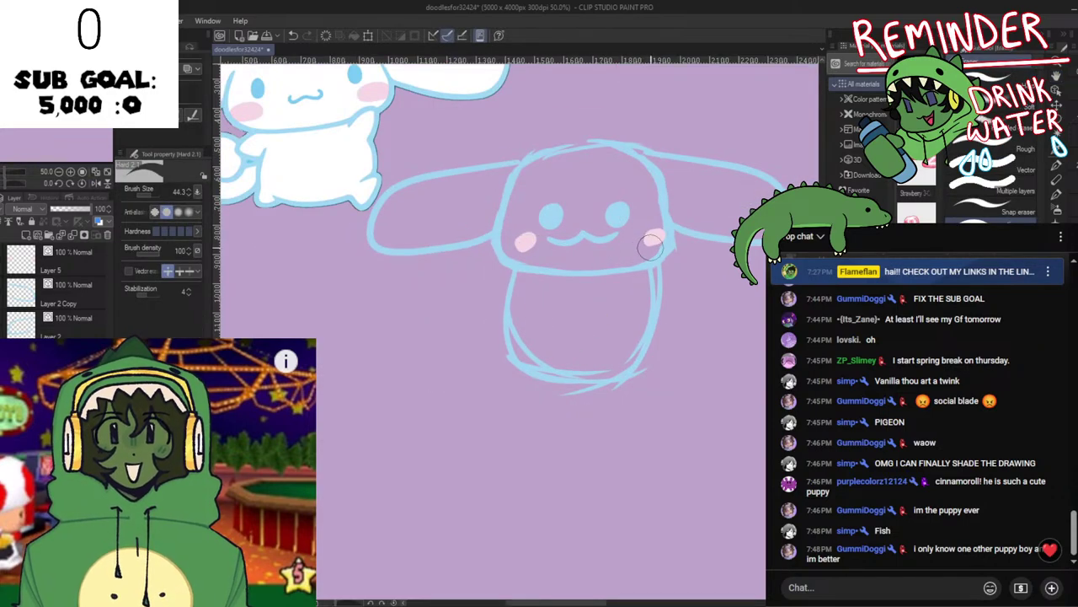
scroll(647, 253, down, 1)
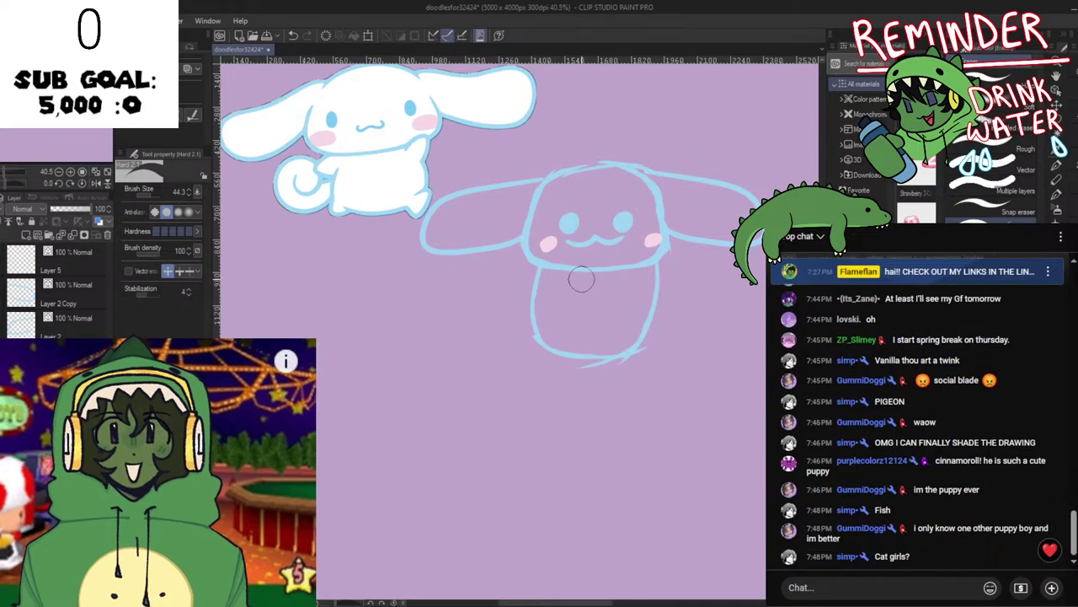
key(h)
key(h)
scroll(618, 345, down, 2)
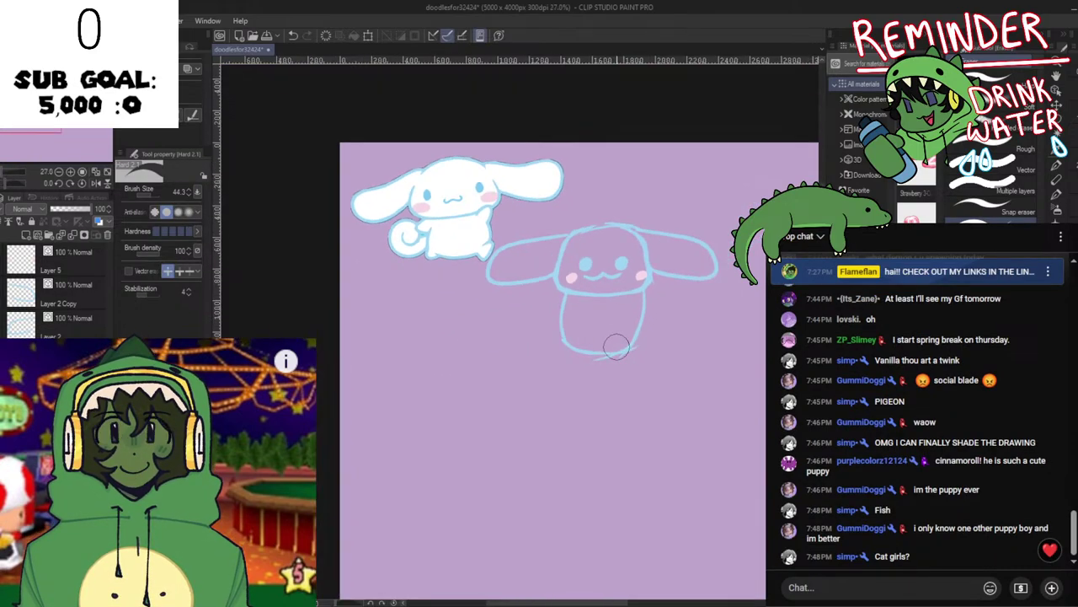
scroll(617, 346, up, 3)
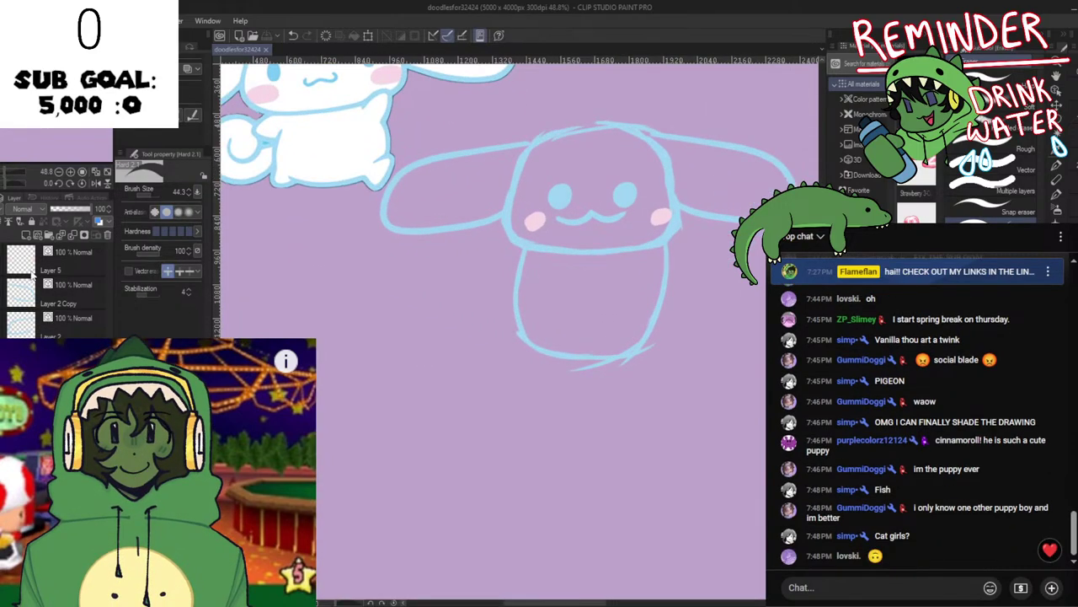
Add a new layer and sketch a short pointed arm on the left side of the body.
click(29, 234)
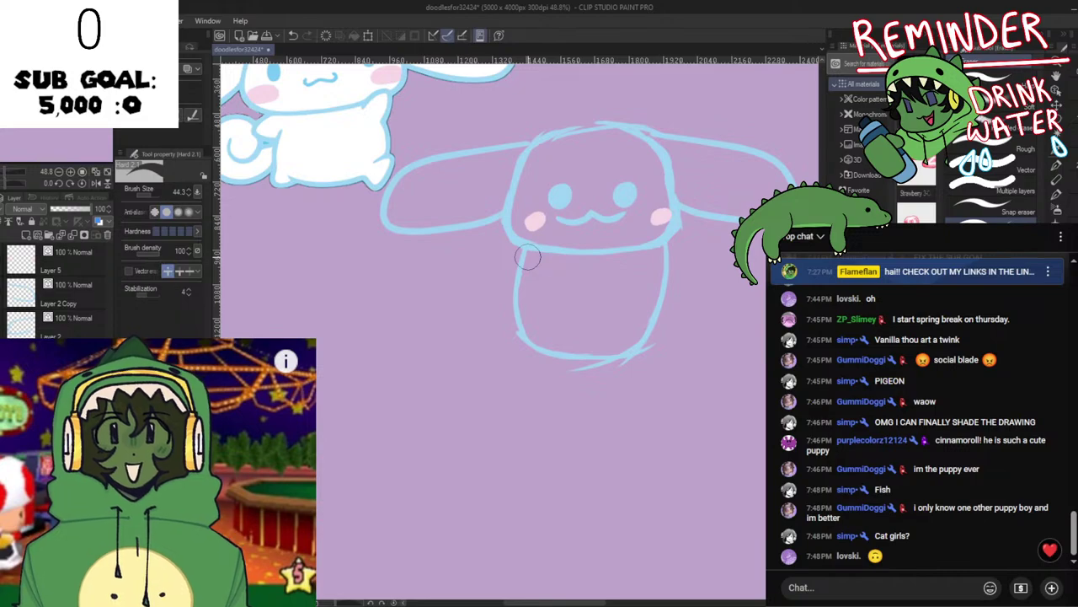
key(p)
key(space)
drag(566, 343, 606, 369)
mouse_move(555, 282)
mouse_down()
mouse_move(550, 314)
mouse_move(578, 325)
mouse_up()
key(ctrl+z)
key(space)
drag(677, 350, 535, 338)
Sketch a matching short arm on the body's right side, redrawing it with a softer curve.
drag(567, 264, 568, 311)
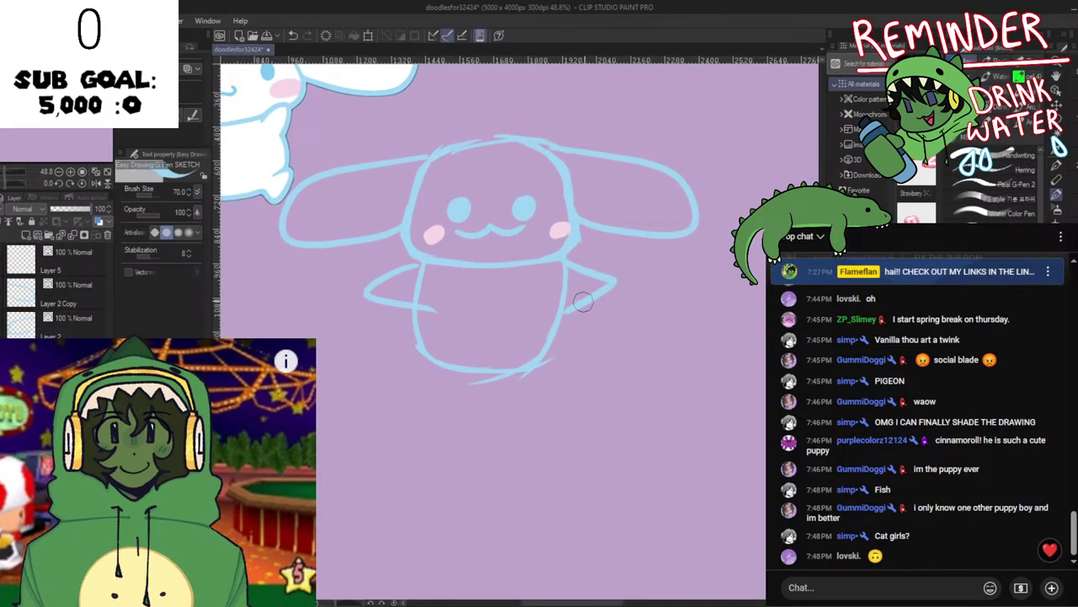
key(h)
key(h)
key(ctrl+z)
mouse_move(566, 264)
mouse_down()
mouse_move(609, 316)
mouse_move(567, 311)
mouse_up()
key(h)
key(h)
key(h)
key(h)
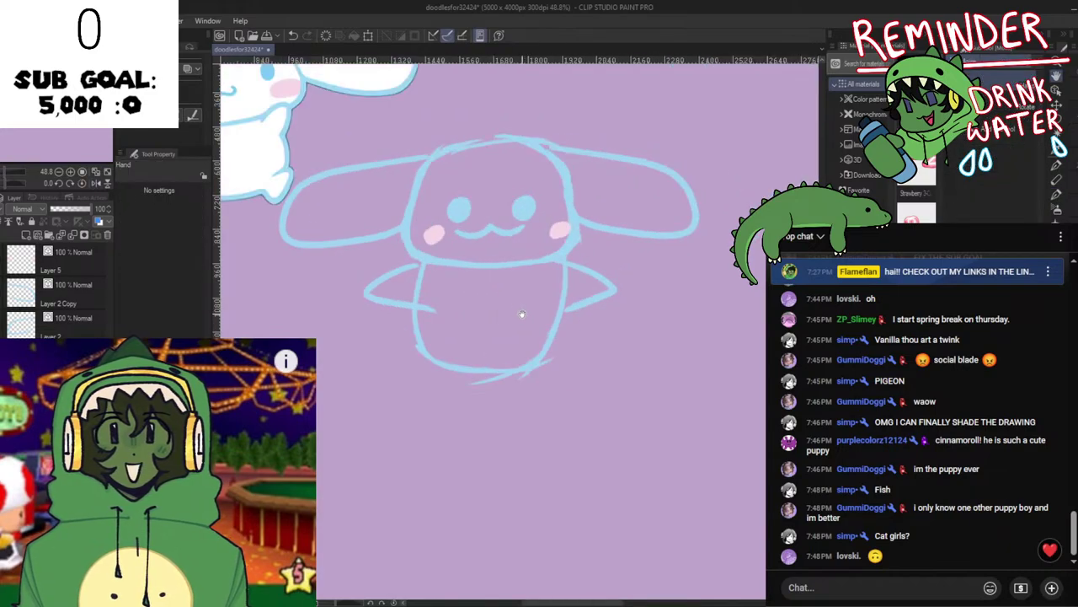
Sketch a small pointed leg under the lower left corner of the body.
drag(400, 438, 516, 476)
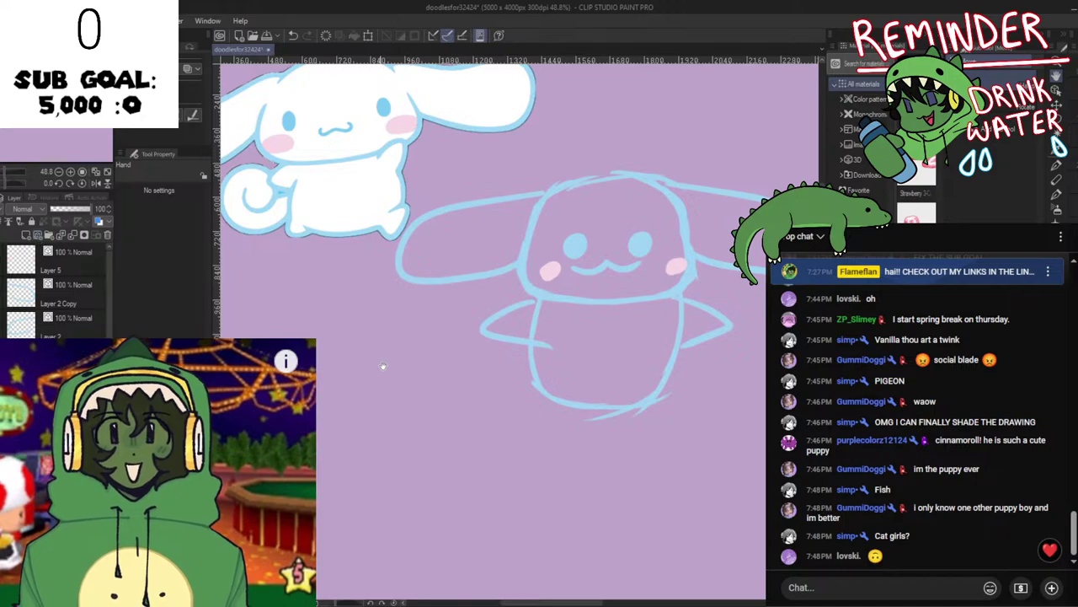
mouse_move(521, 401)
mouse_down()
mouse_move(610, 467)
mouse_move(514, 371)
mouse_move(497, 390)
mouse_move(534, 352)
mouse_move(610, 383)
mouse_move(631, 343)
mouse_up()
key(p)
key(ctrl+z)
key(ctrl+z)
key(h)
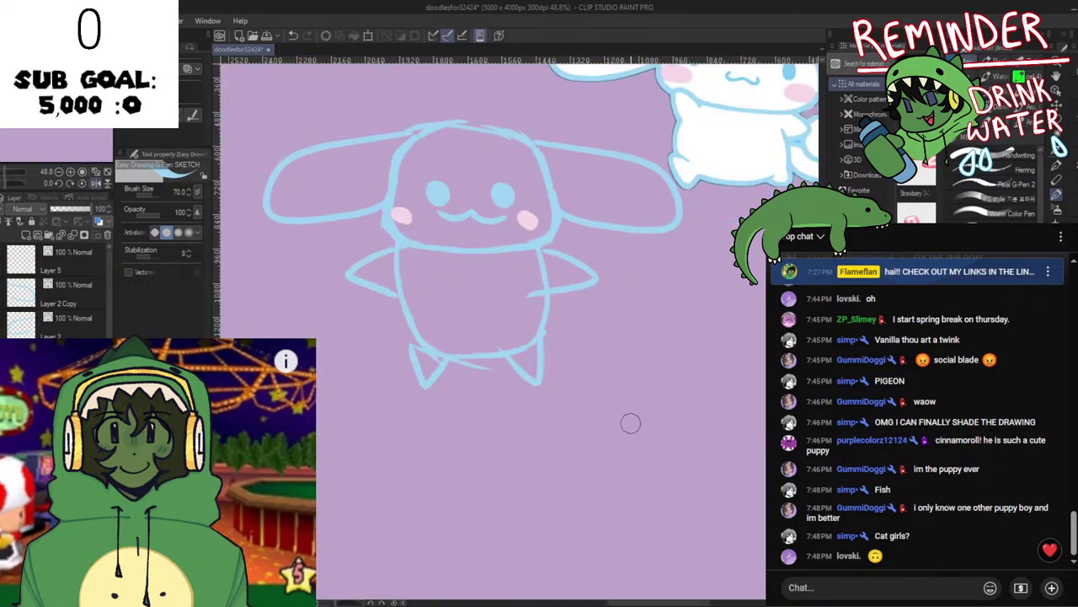
Undo the trial right leg after comparing it in the mirrored view, and save the file.
key(h)
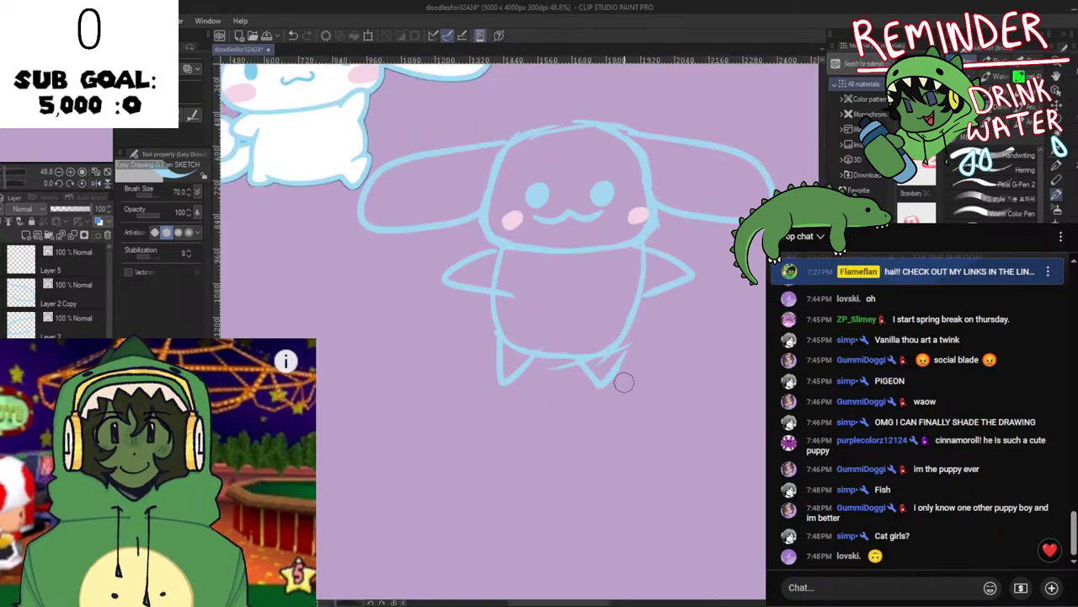
key(h)
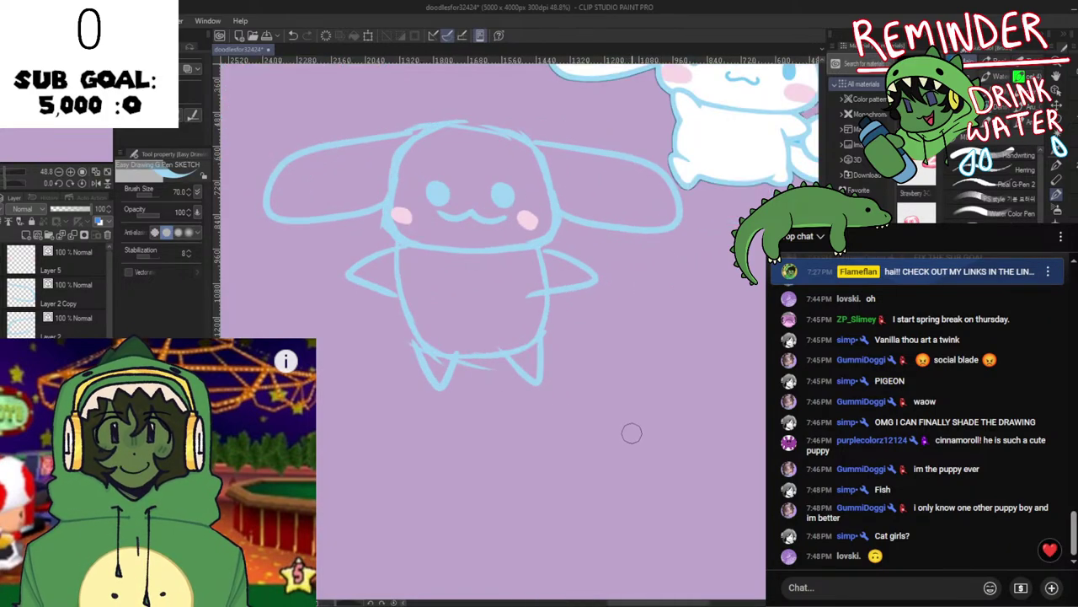
key(h)
key(h)
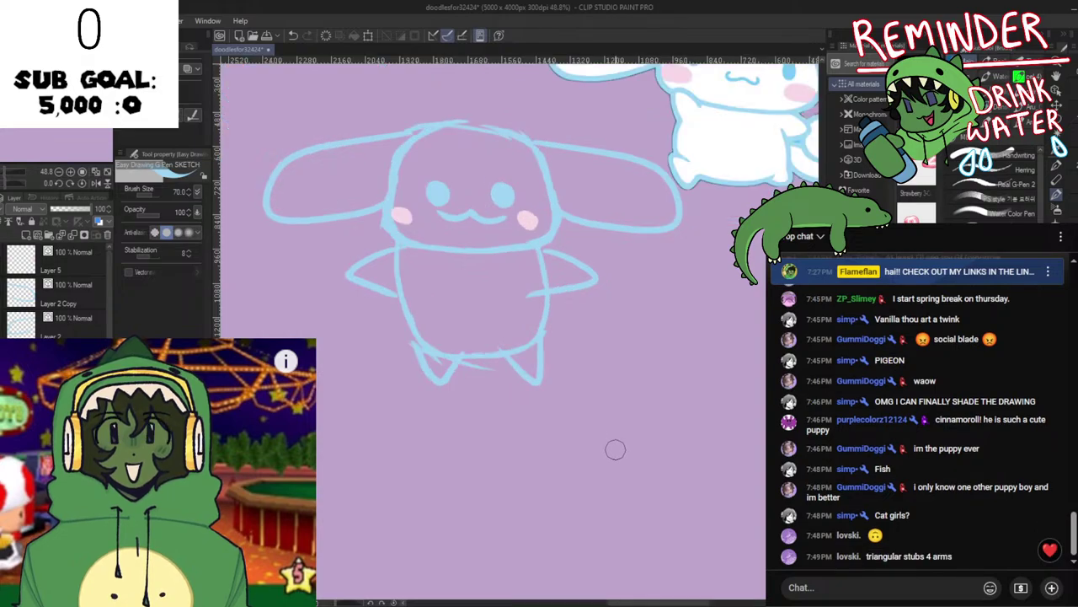
key(h)
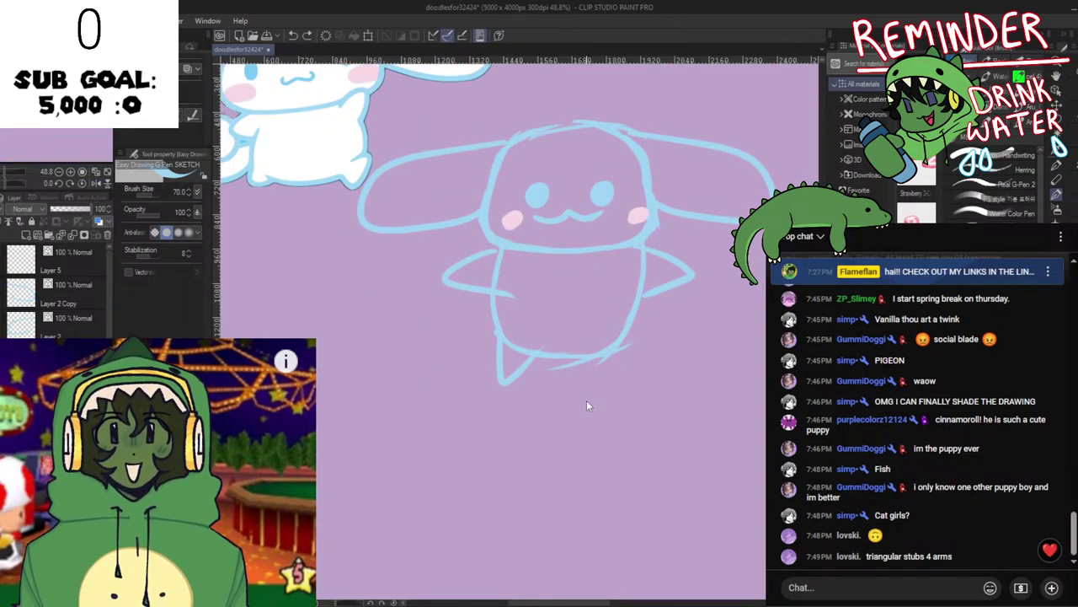
key(ctrl+s)
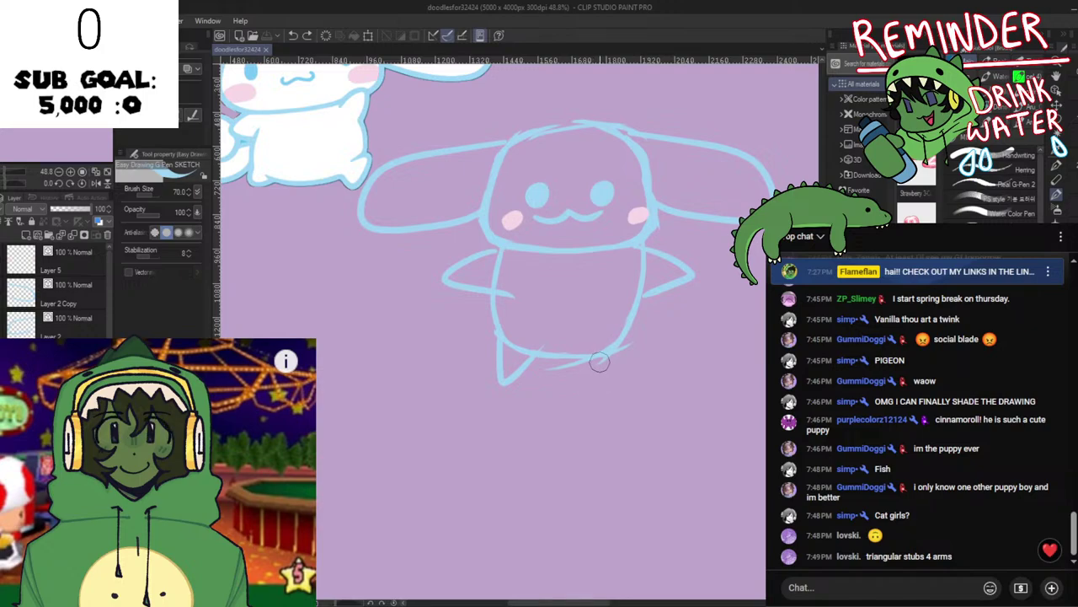
Sketch a small pointed leg under the body's lower right corner and check the figure in the mirrored view.
drag(589, 356, 625, 340)
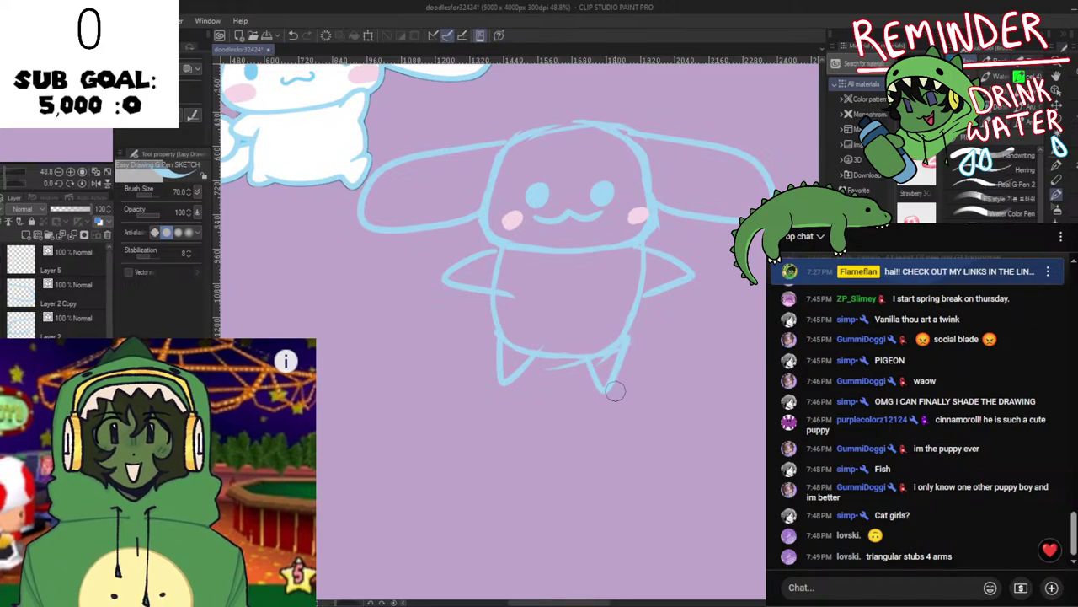
key(h)
key(h)
key(h)
key(h)
key(h)
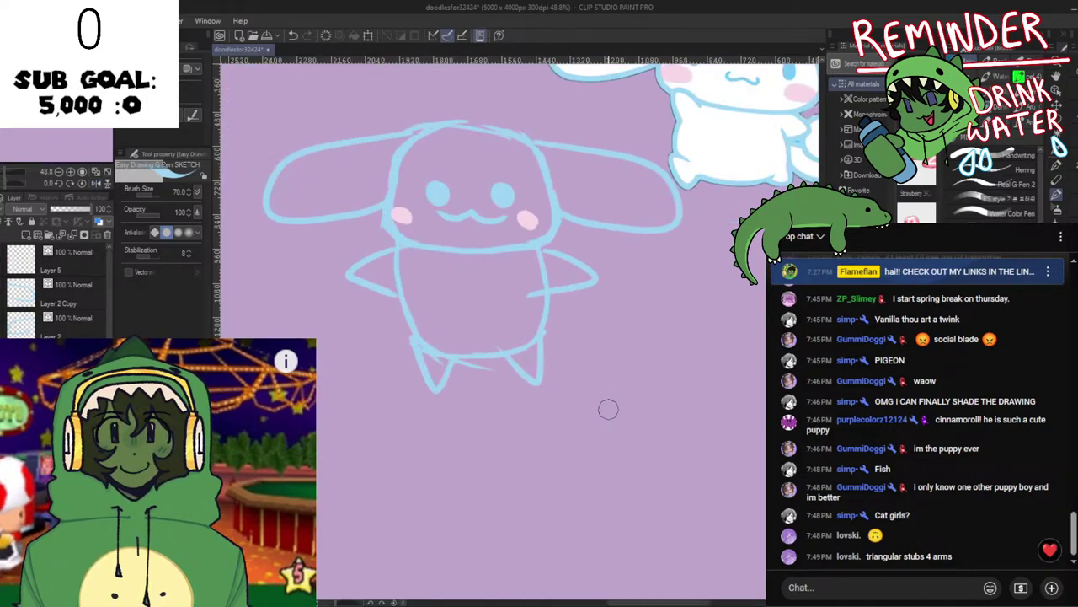
key(h)
drag(609, 407, 594, 482)
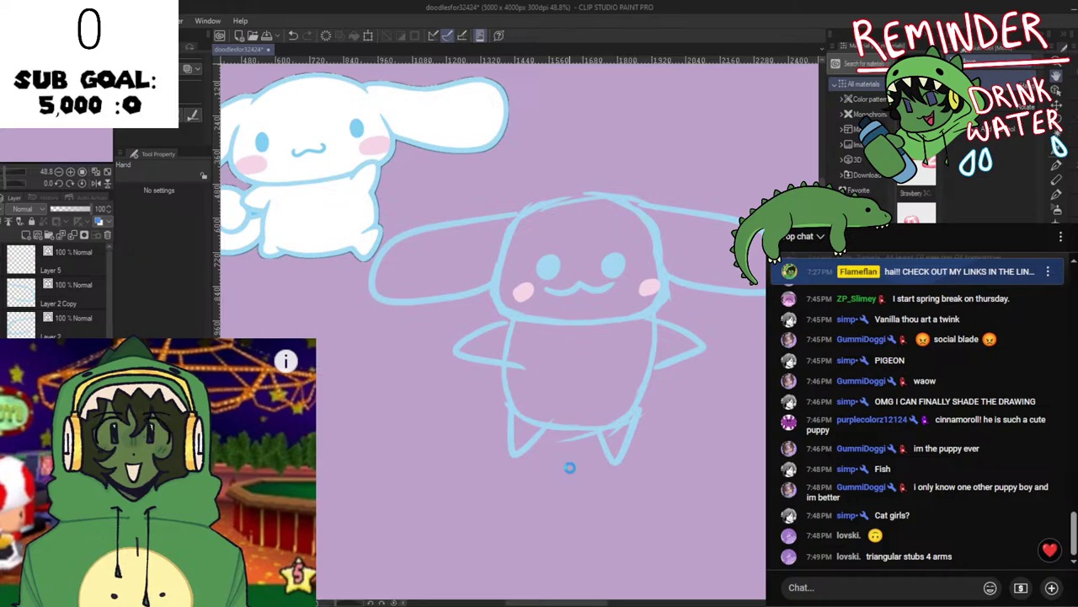
scroll(471, 459, down, 6)
scroll(465, 469, up, 3)
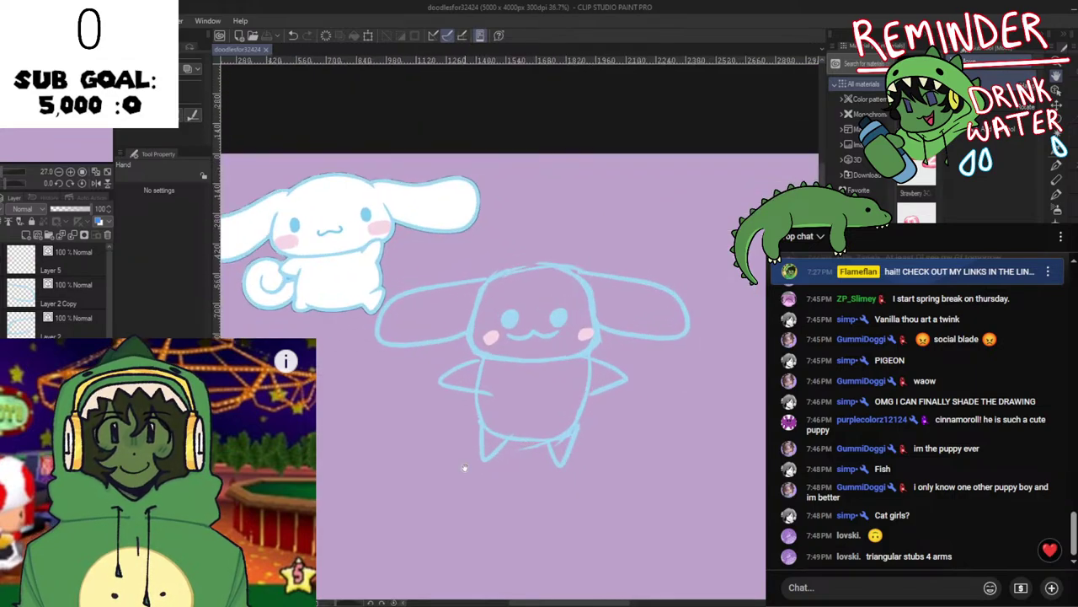
drag(464, 468, 512, 378)
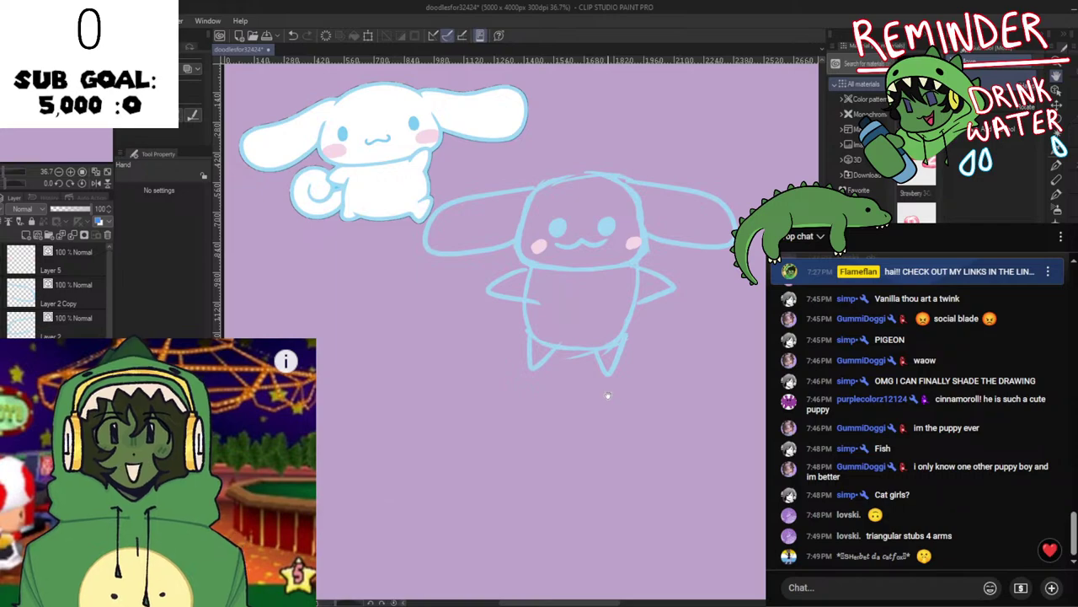
Sketch a tail extending from the body's lower right side, trying several curves for its outline.
scroll(607, 395, up, 1)
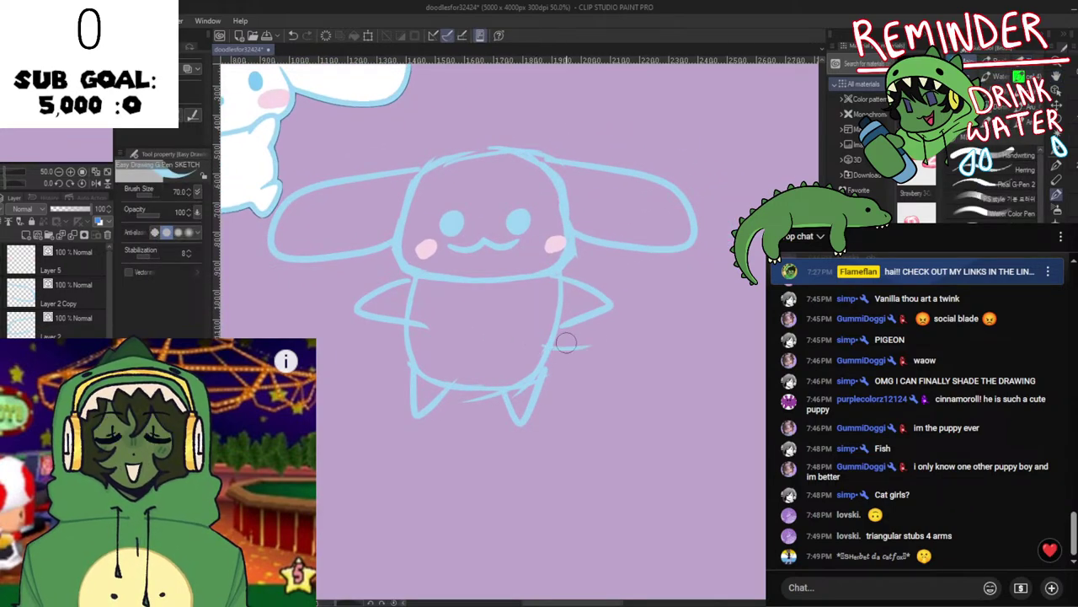
scroll(566, 343, down, 3)
scroll(640, 368, up, 3)
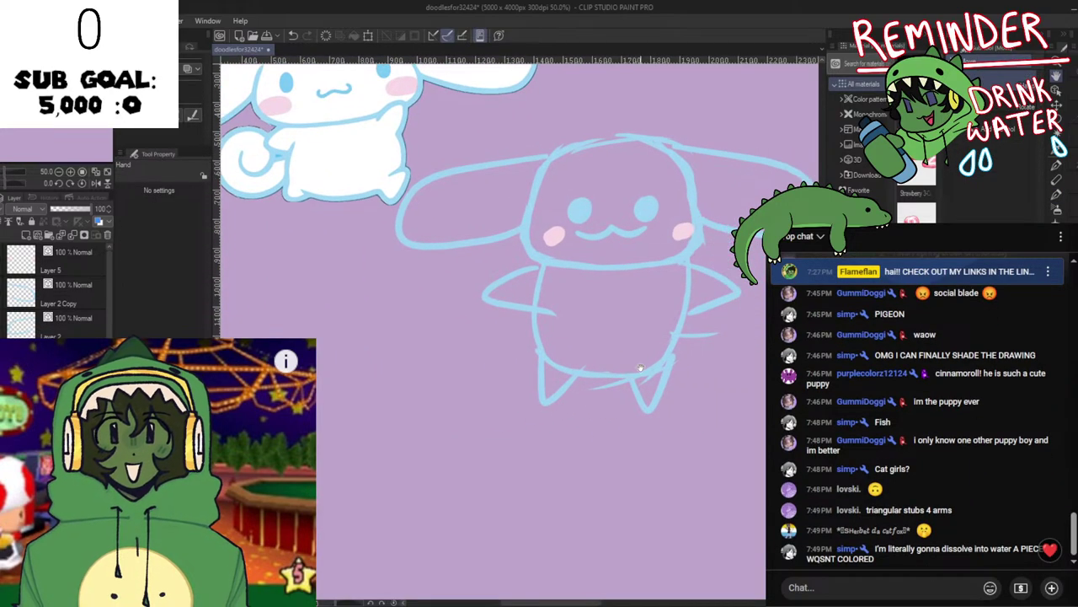
scroll(640, 368, down, 2)
scroll(746, 385, up, 2)
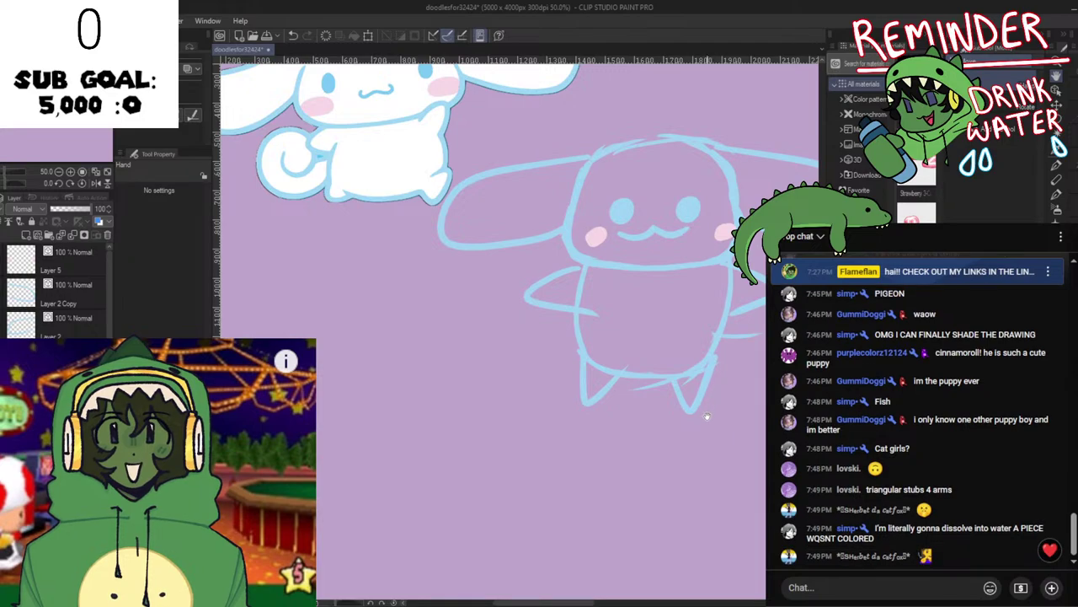
scroll(706, 417, down, 2)
scroll(703, 416, up, 2)
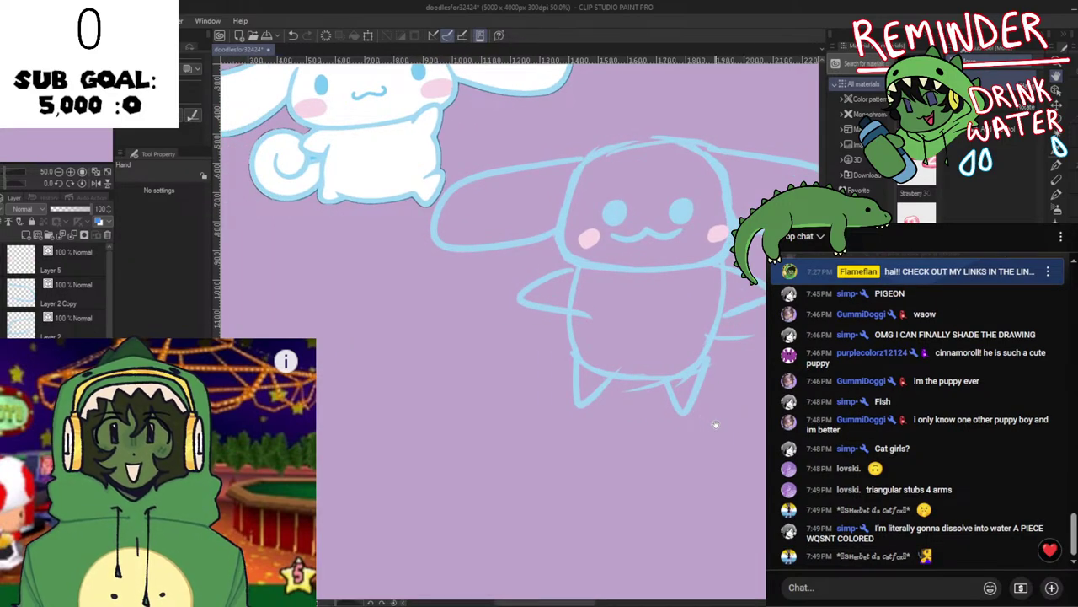
drag(716, 425, 642, 414)
drag(630, 351, 706, 346)
key(ctrl+z)
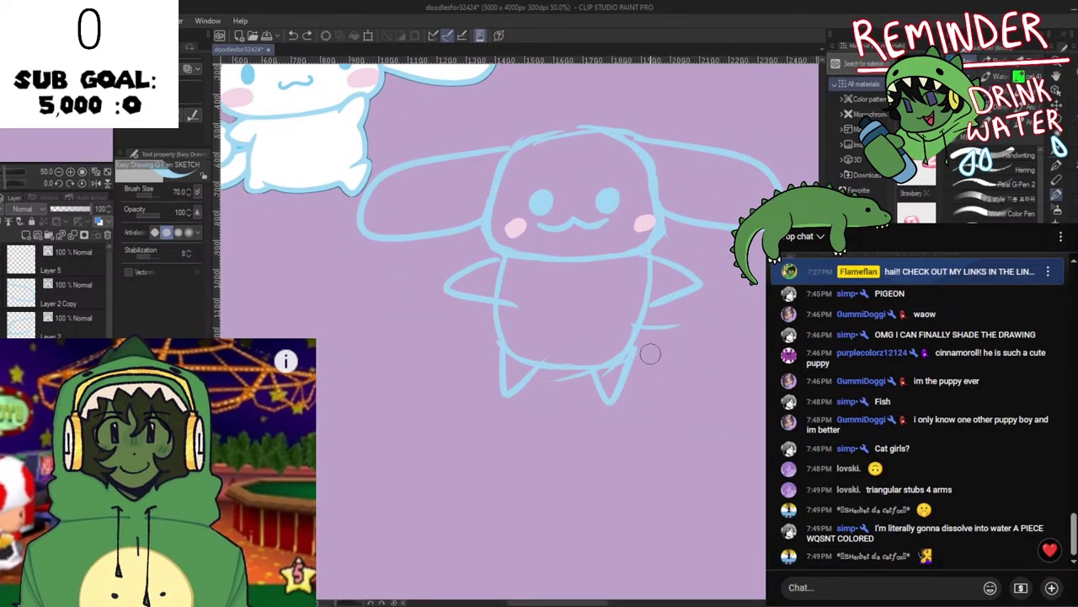
mouse_move(631, 348)
mouse_down()
mouse_move(722, 350)
mouse_move(738, 289)
mouse_move(626, 351)
mouse_move(732, 325)
mouse_move(691, 322)
mouse_up()
key(ctrl+z)
Check the tail in the mirrored view, redraw it as a smaller rounded shape with an inner curl, and save the file.
scroll(738, 375, down, 1)
key(h)
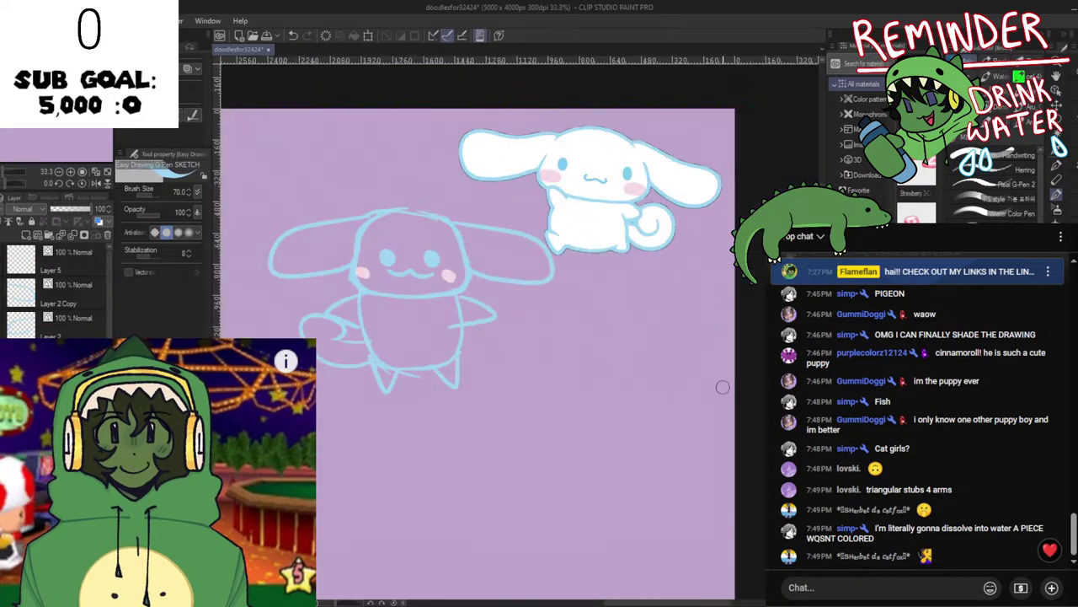
key(h)
scroll(723, 388, up, 3)
mouse_move(653, 245)
mouse_down()
mouse_move(696, 284)
mouse_move(703, 274)
mouse_up()
key(ctrl+z)
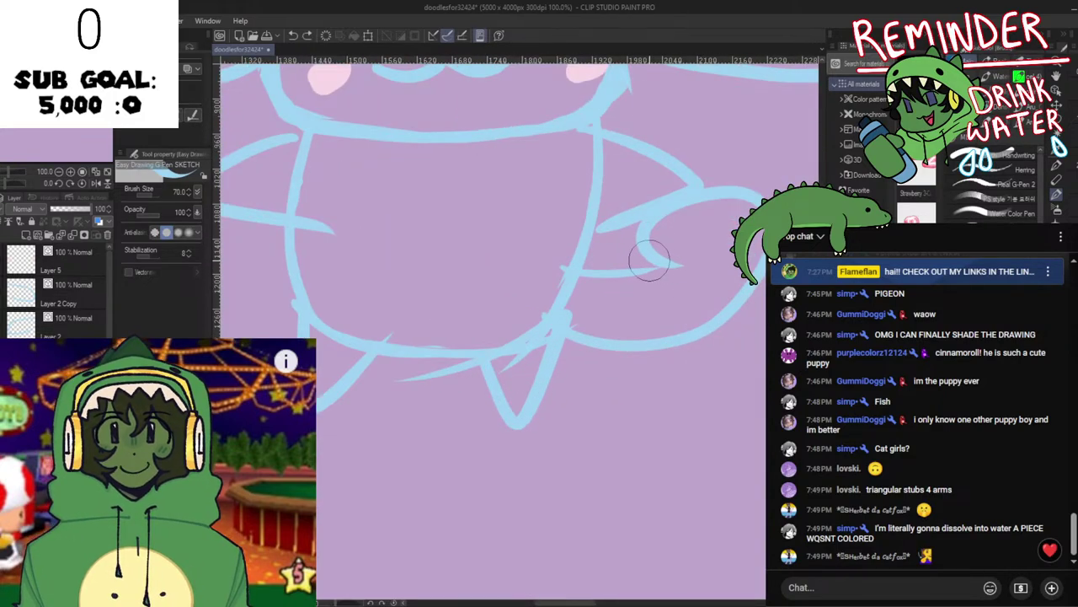
key(ctrl+z)
mouse_move(556, 321)
mouse_down()
mouse_move(632, 259)
mouse_move(714, 292)
mouse_up()
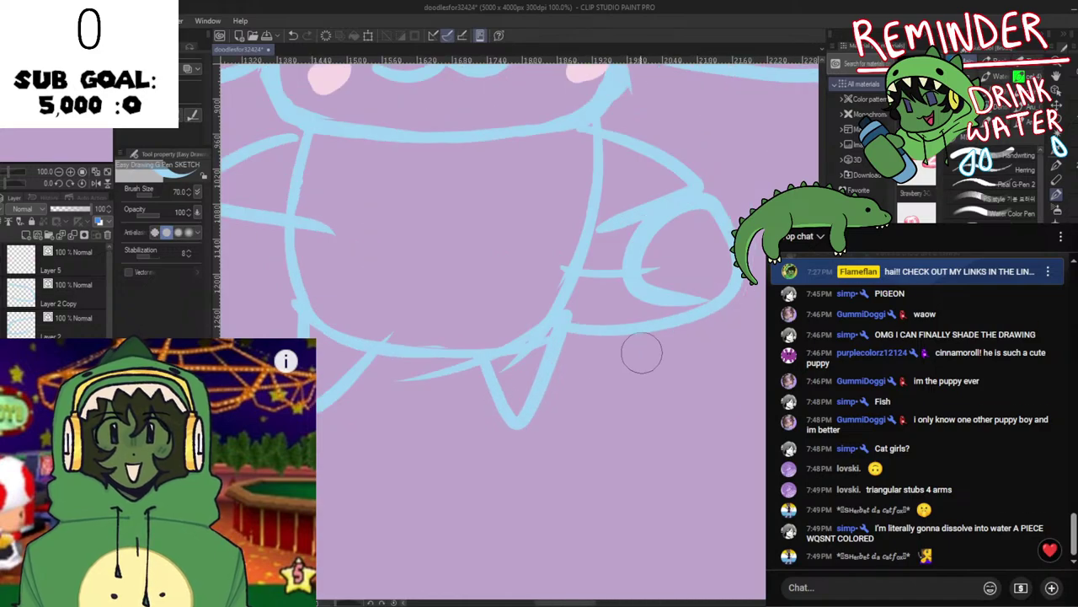
scroll(642, 354, down, 2)
mouse_move(630, 364)
mouse_down()
mouse_move(717, 427)
mouse_move(533, 362)
mouse_up()
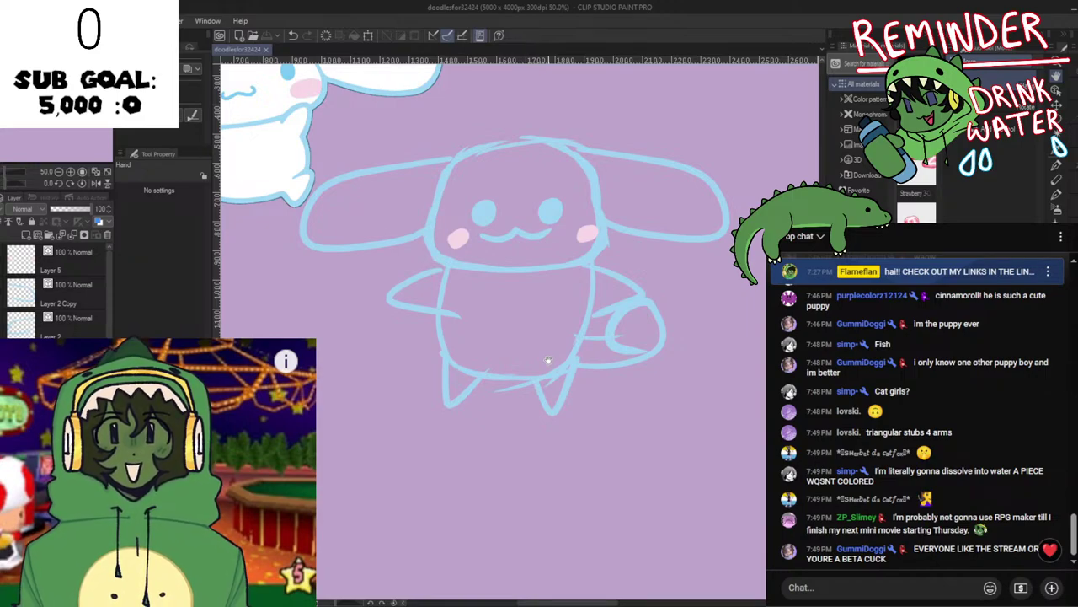
scroll(407, 405, down, 1)
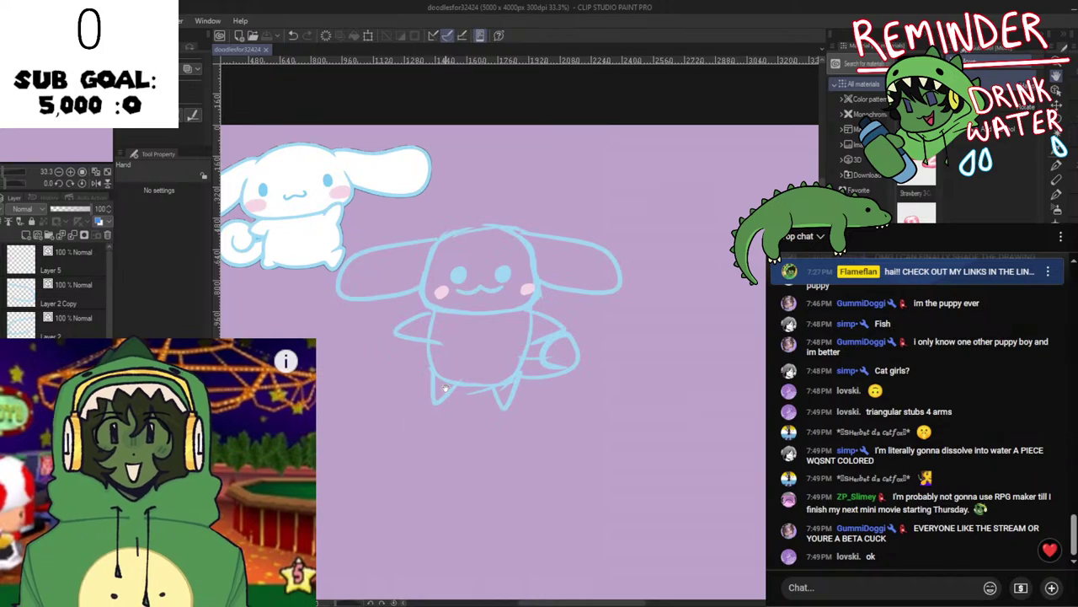
drag(446, 385, 457, 389)
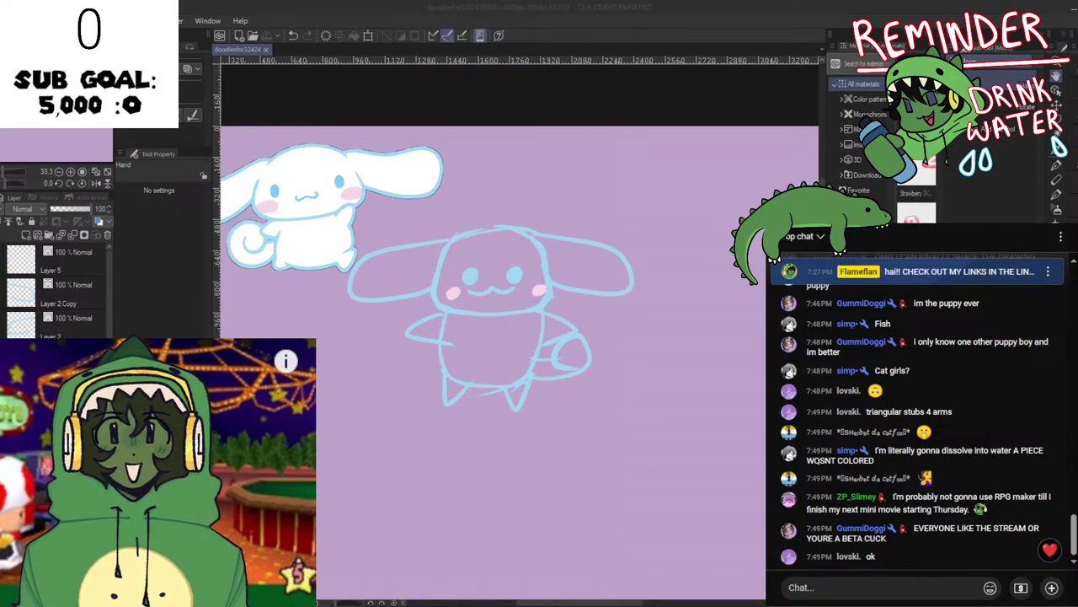
click(531, 514)
scroll(534, 489, up, 1)
drag(524, 487, 576, 519)
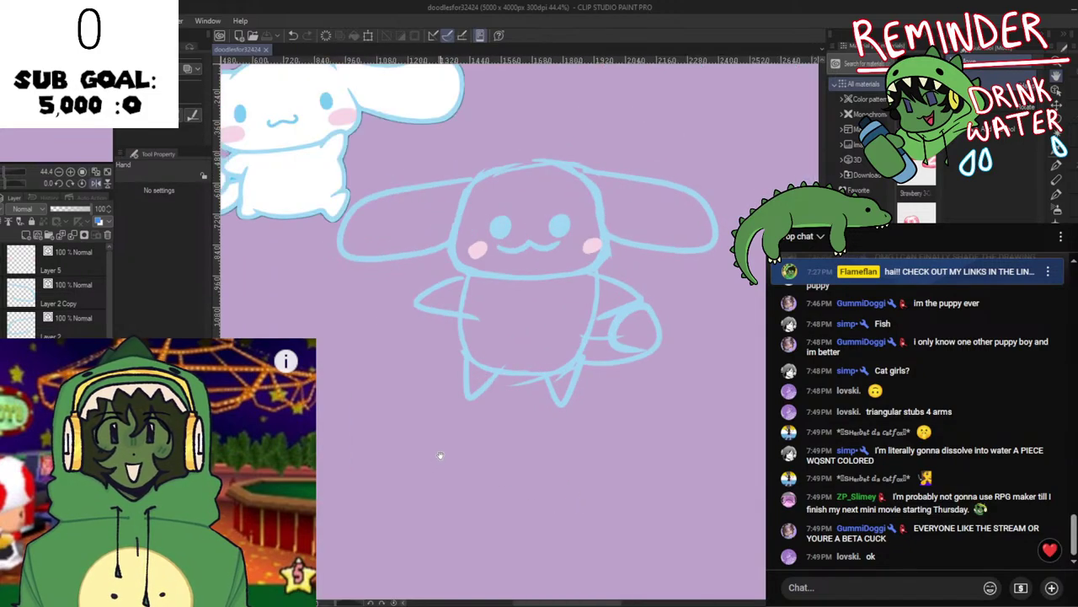
drag(444, 457, 462, 480)
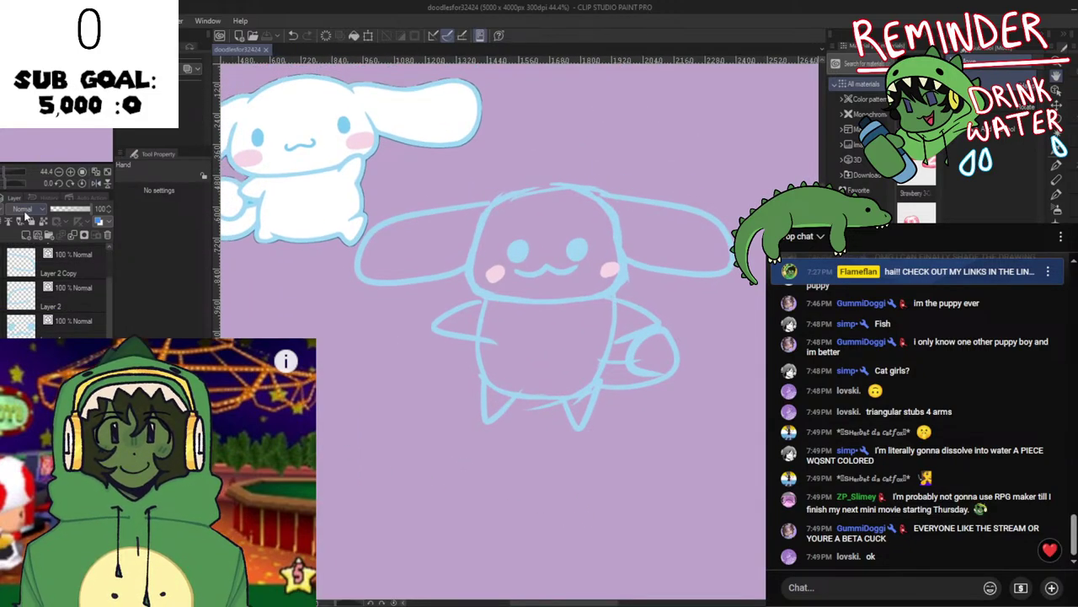
Paint the head, left ear, body, arms and legs white beneath the blue lines with the Soft airbrush at size 50.
drag(305, 255, 378, 293)
key(i)
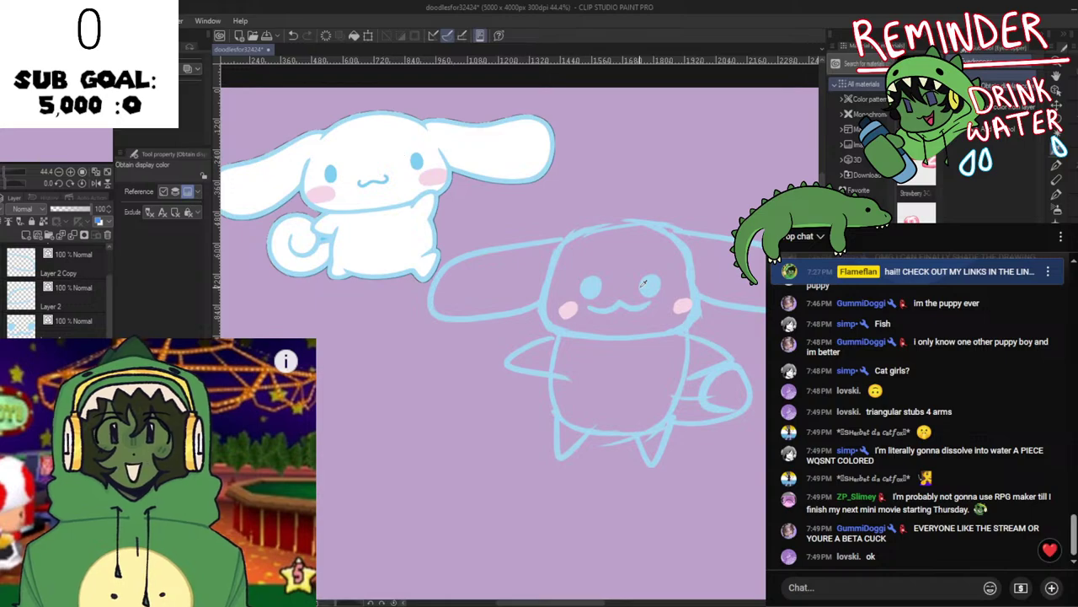
key(p)
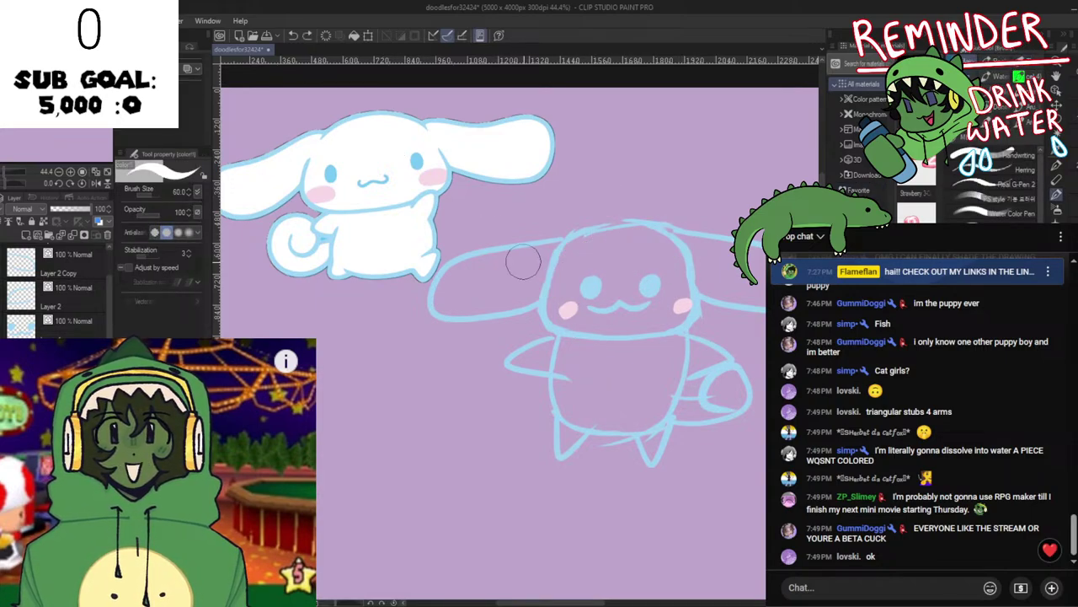
key(b)
mouse_move(591, 286)
mouse_down()
mouse_move(553, 274)
mouse_move(589, 273)
mouse_move(573, 272)
mouse_move(522, 288)
mouse_move(529, 275)
mouse_move(452, 272)
mouse_move(442, 300)
mouse_move(553, 302)
mouse_move(547, 315)
mouse_move(599, 325)
mouse_move(612, 302)
mouse_move(621, 380)
mouse_move(595, 405)
mouse_move(601, 382)
mouse_move(588, 359)
mouse_move(523, 352)
mouse_move(548, 362)
mouse_move(444, 311)
mouse_move(490, 354)
mouse_move(415, 313)
mouse_move(411, 295)
mouse_move(429, 276)
mouse_move(396, 331)
mouse_move(398, 268)
mouse_move(426, 293)
mouse_move(421, 316)
mouse_move(443, 288)
mouse_move(469, 325)
mouse_move(438, 325)
mouse_move(483, 335)
mouse_move(503, 310)
mouse_move(497, 278)
mouse_move(471, 286)
mouse_move(458, 312)
mouse_move(450, 286)
mouse_move(494, 217)
mouse_move(522, 283)
mouse_move(544, 267)
mouse_up()
key(space)
Clean up beside the tail with the hard eraser, paint the tail and right ear soft white, and save the file.
key(e)
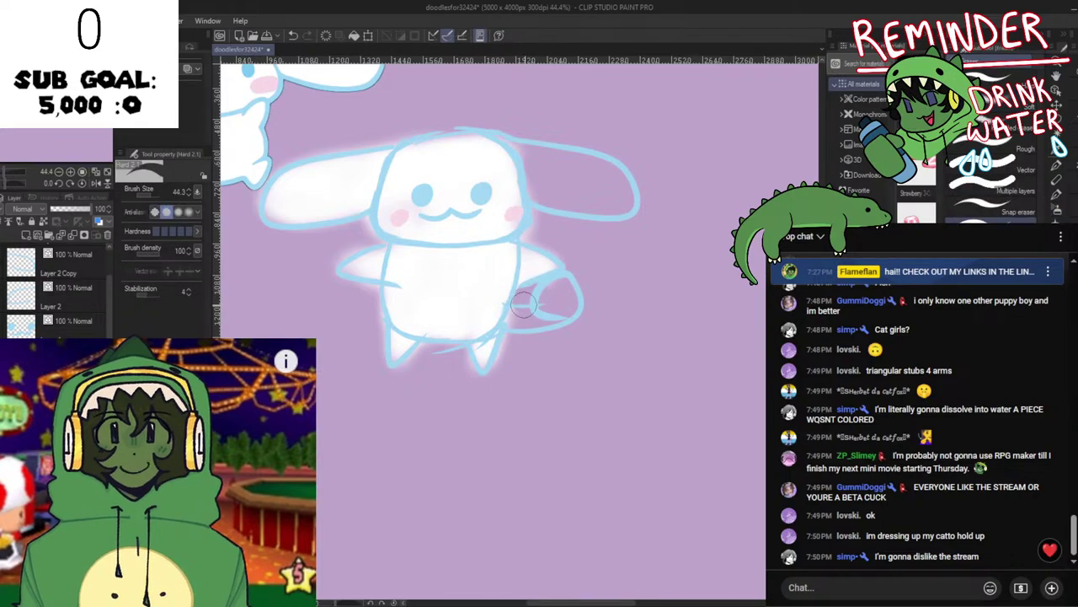
mouse_move(529, 304)
mouse_down()
mouse_move(518, 318)
mouse_move(512, 310)
mouse_move(522, 320)
mouse_move(558, 312)
mouse_move(563, 293)
mouse_up()
key(b)
drag(557, 240, 535, 366)
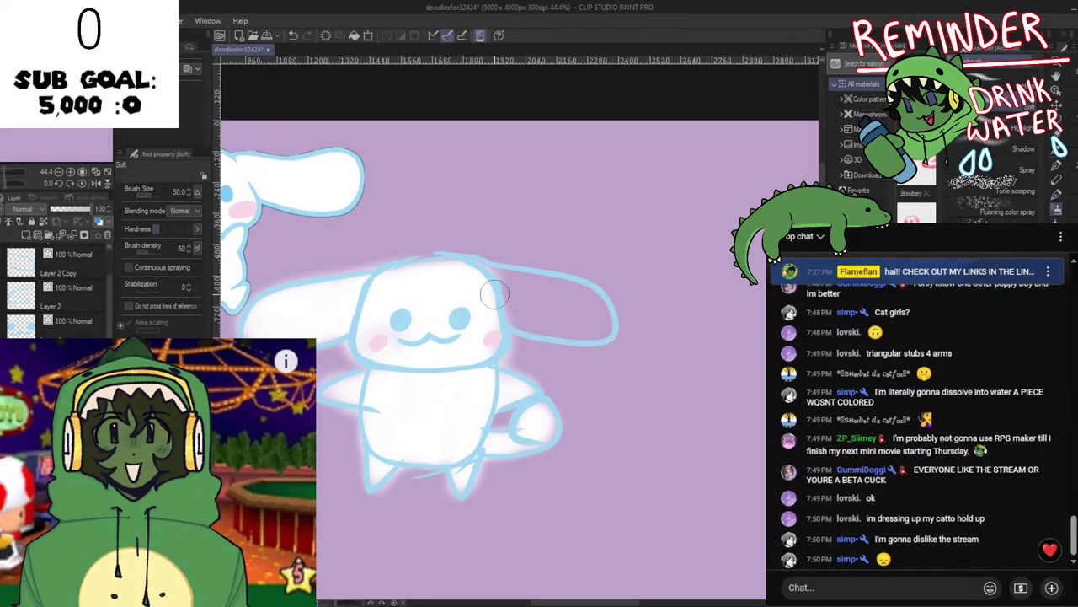
mouse_move(495, 295)
mouse_down()
mouse_move(577, 317)
mouse_move(506, 315)
mouse_move(515, 320)
mouse_move(603, 326)
mouse_move(604, 317)
mouse_move(480, 273)
mouse_move(604, 299)
mouse_move(556, 284)
mouse_move(571, 305)
mouse_up()
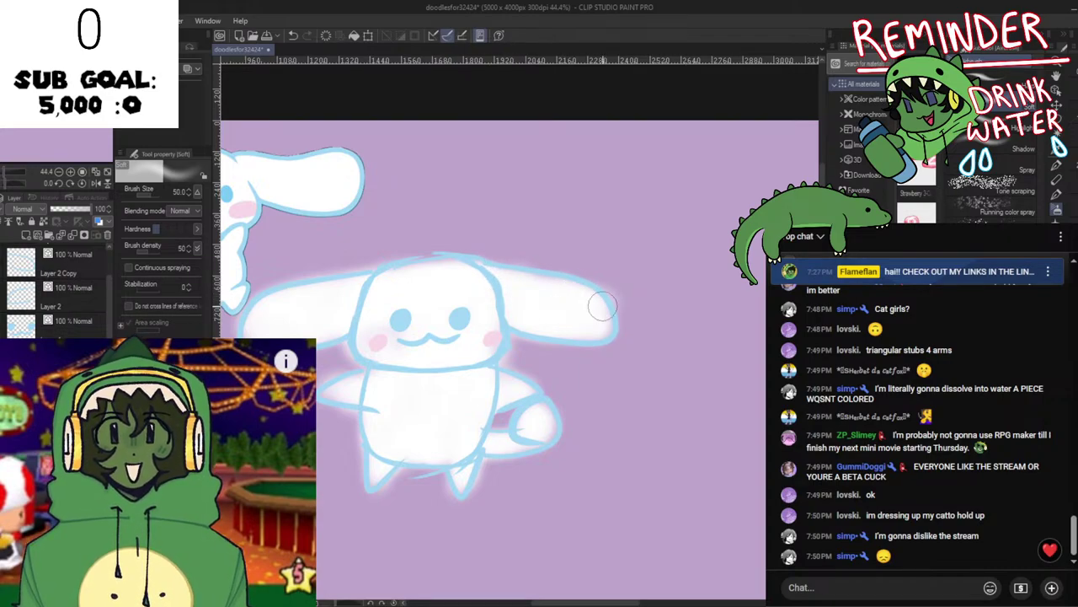
key(e)
scroll(581, 369, down, 5)
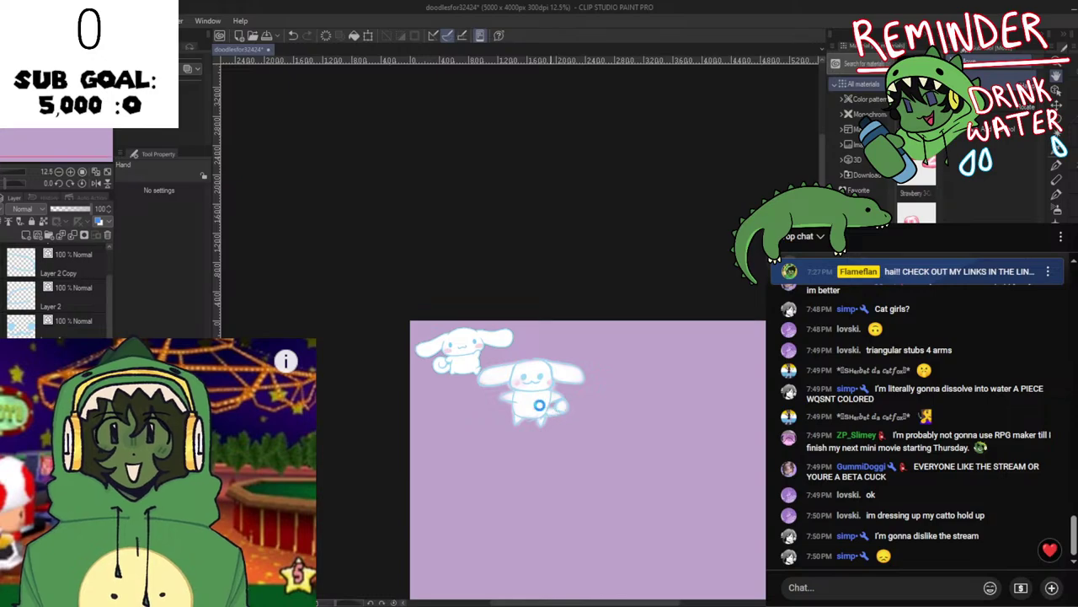
scroll(552, 413, up, 6)
Touch up the white fill, trim its glow around the outline with the Soft eraser at size 50, and save the file.
key(b)
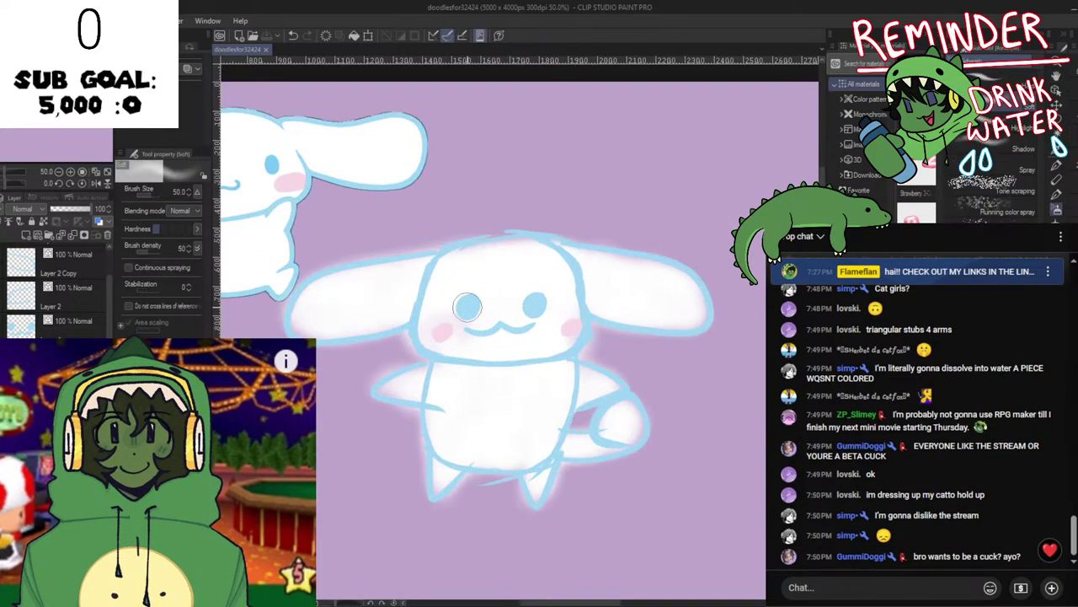
click(460, 342)
key(space)
drag(505, 371, 552, 387)
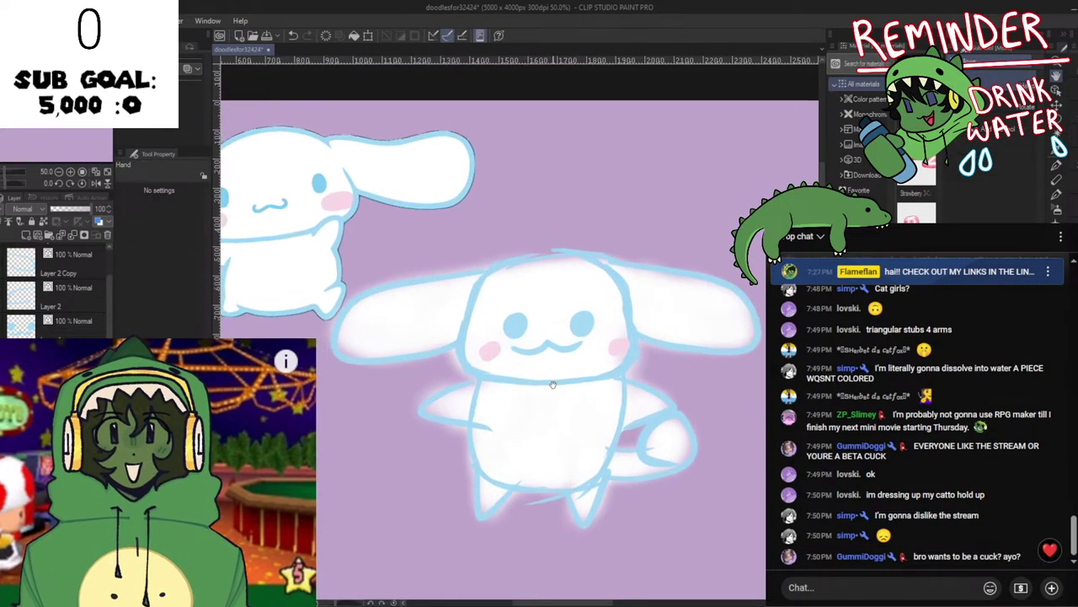
key(e)
click(1010, 115)
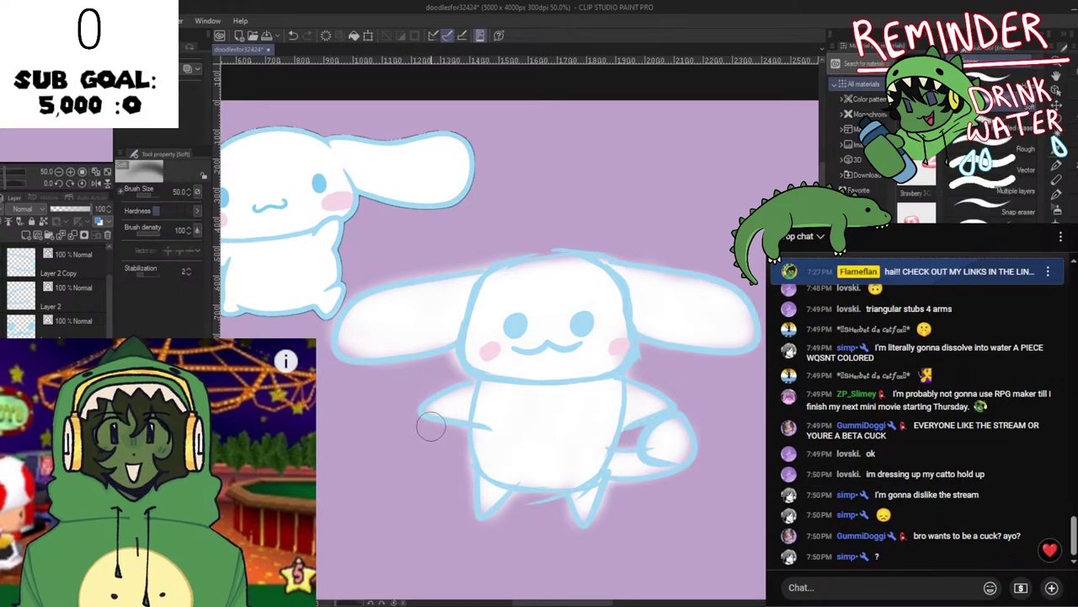
scroll(463, 412, down, 2)
key(space)
drag(527, 410, 545, 330)
key(ctrl+s)
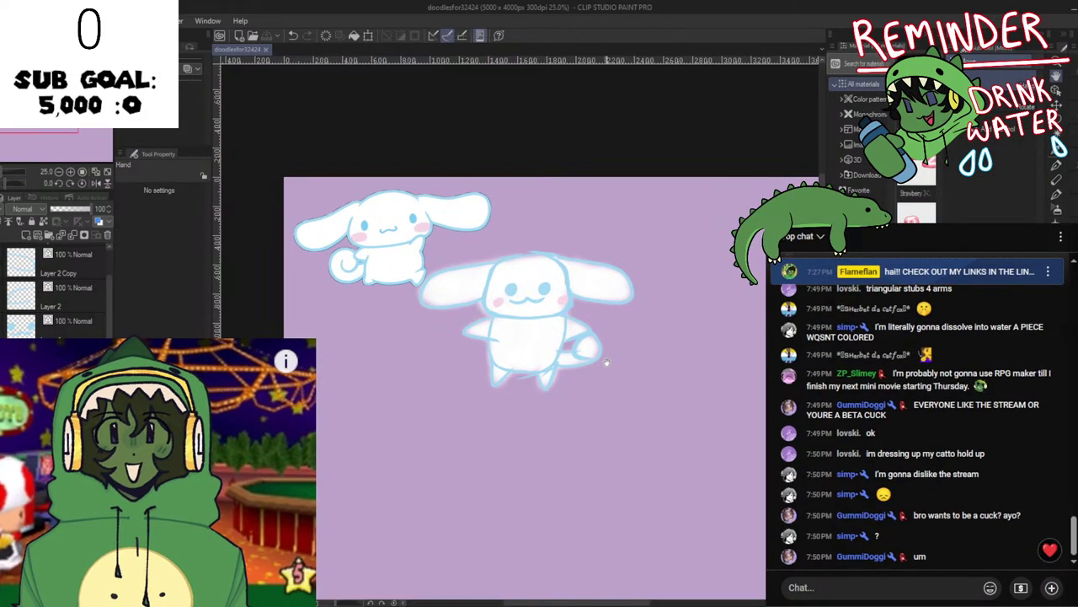
Examine the coloured figure's symmetry and proportions in the mirrored and normal views, at overview and close range.
key(h)
key(h)
key(h)
key(h)
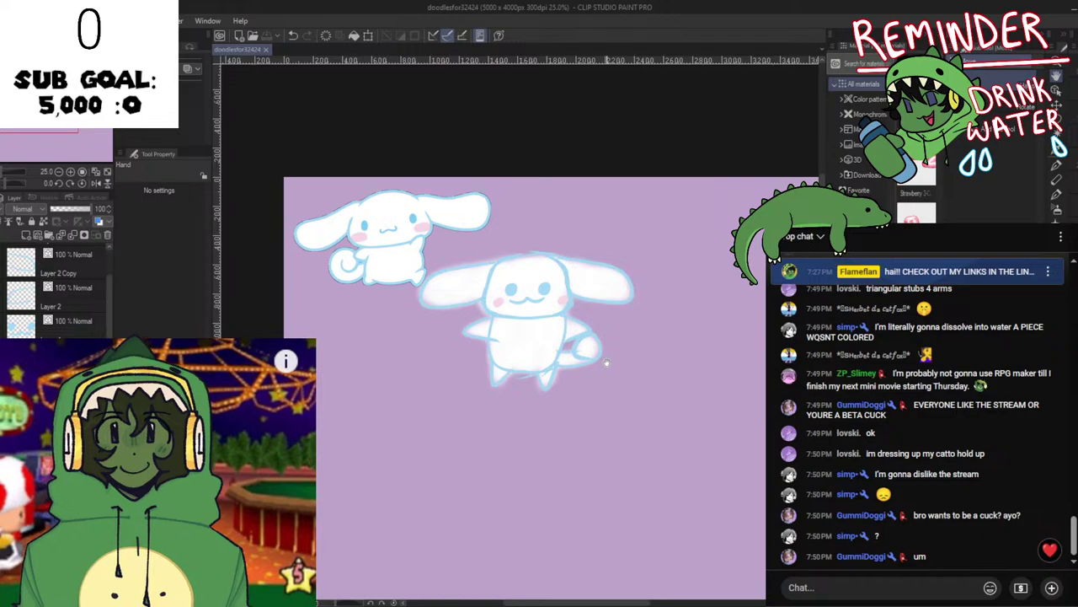
scroll(606, 362, up, 2)
key(h)
key(h)
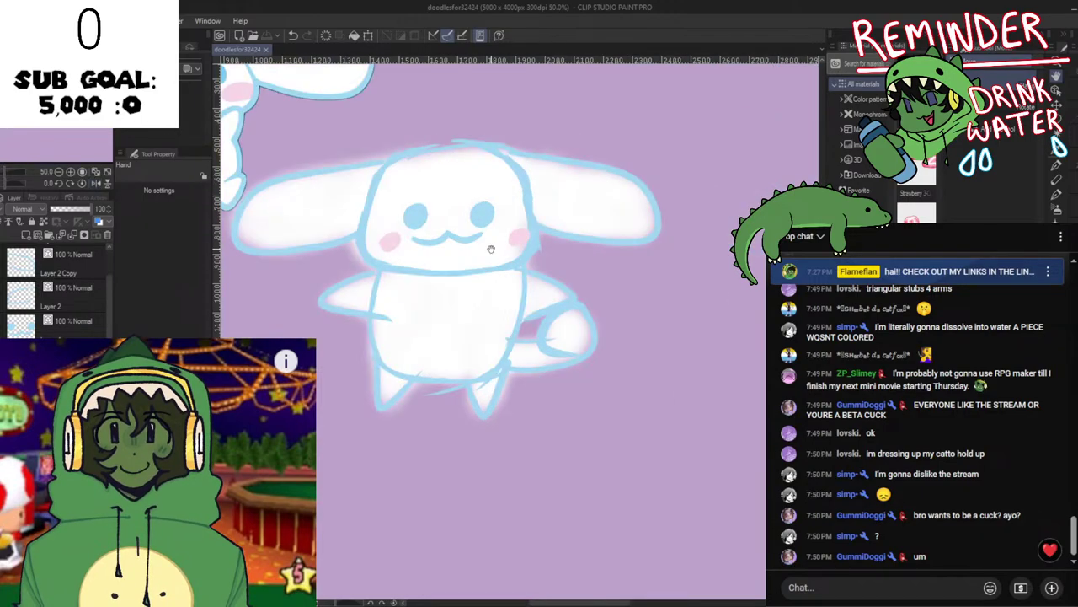
scroll(554, 341, down, 2)
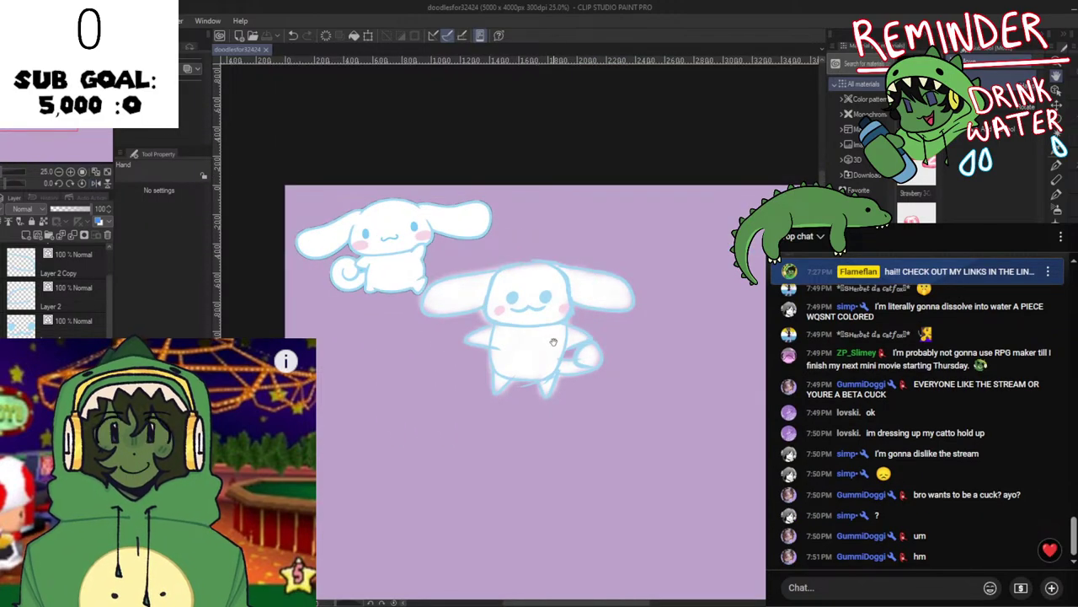
Select Layer 5 at the top of the stack and set up the Easy Drawing G-Pen at size 40.
key(ctrl+shift+n)
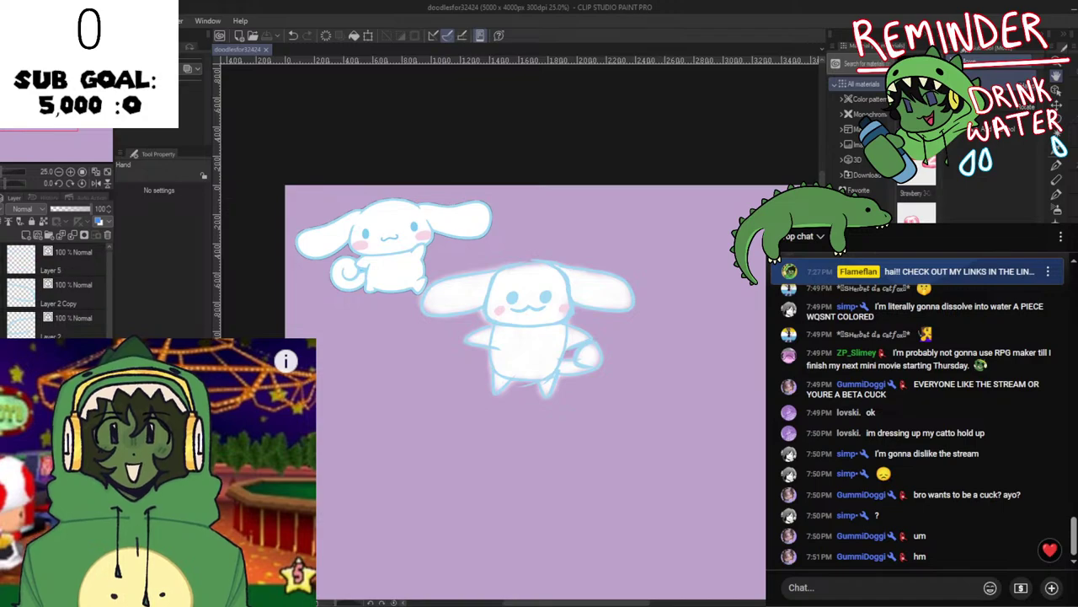
scroll(46, 301, down, 2)
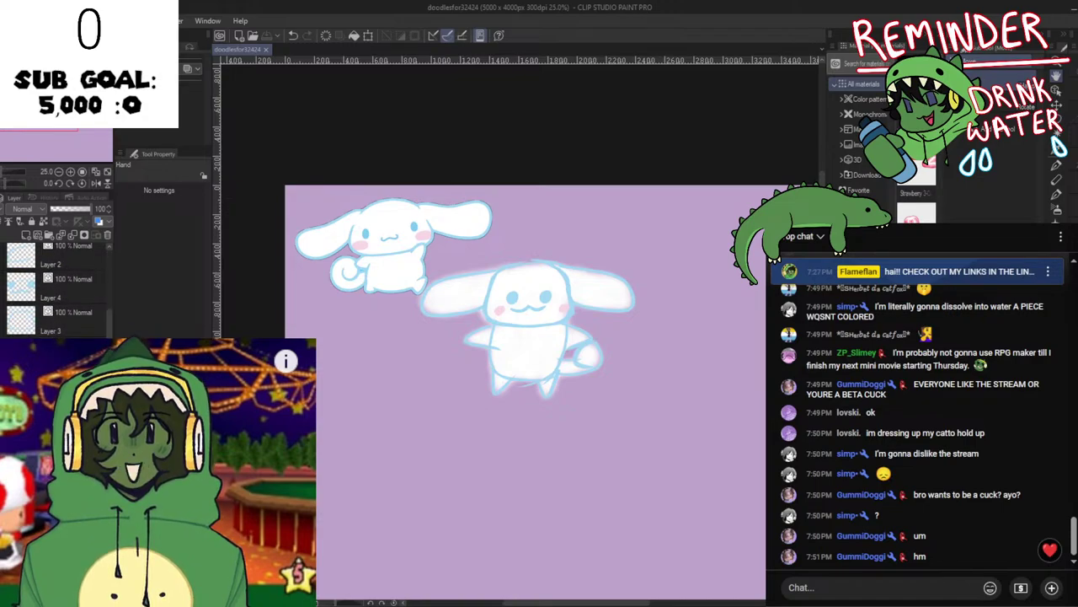
scroll(46, 290, up, 1)
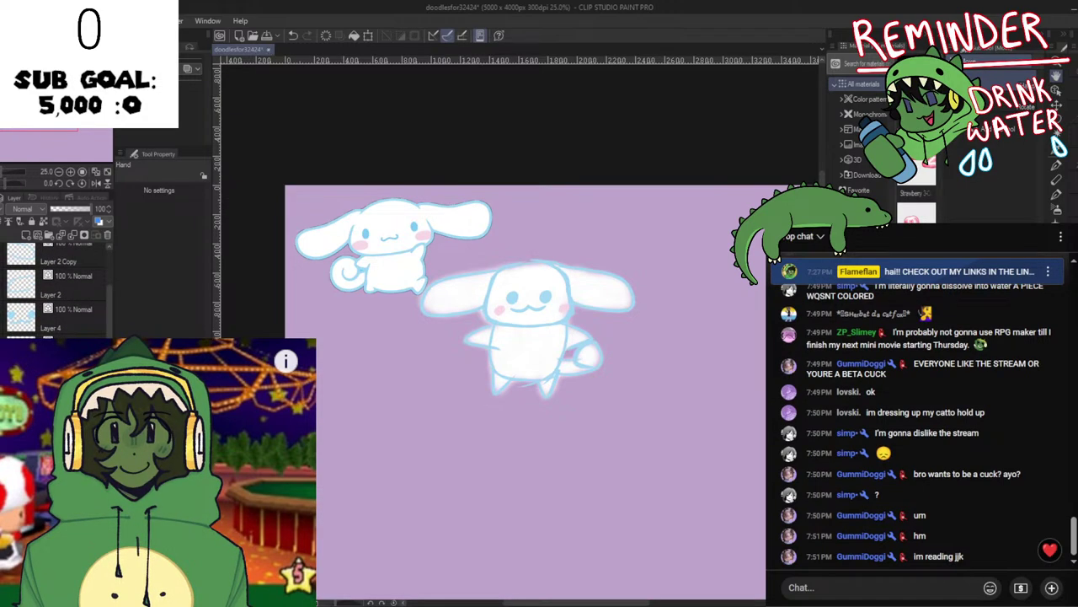
scroll(55, 290, up, 1)
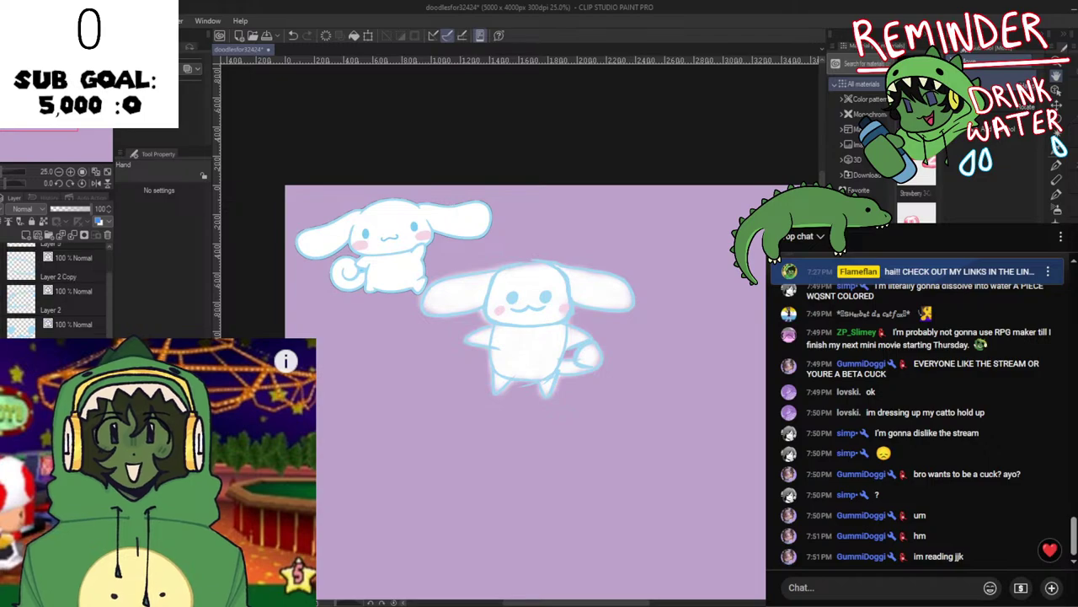
scroll(401, 365, up, 1)
click(1056, 195)
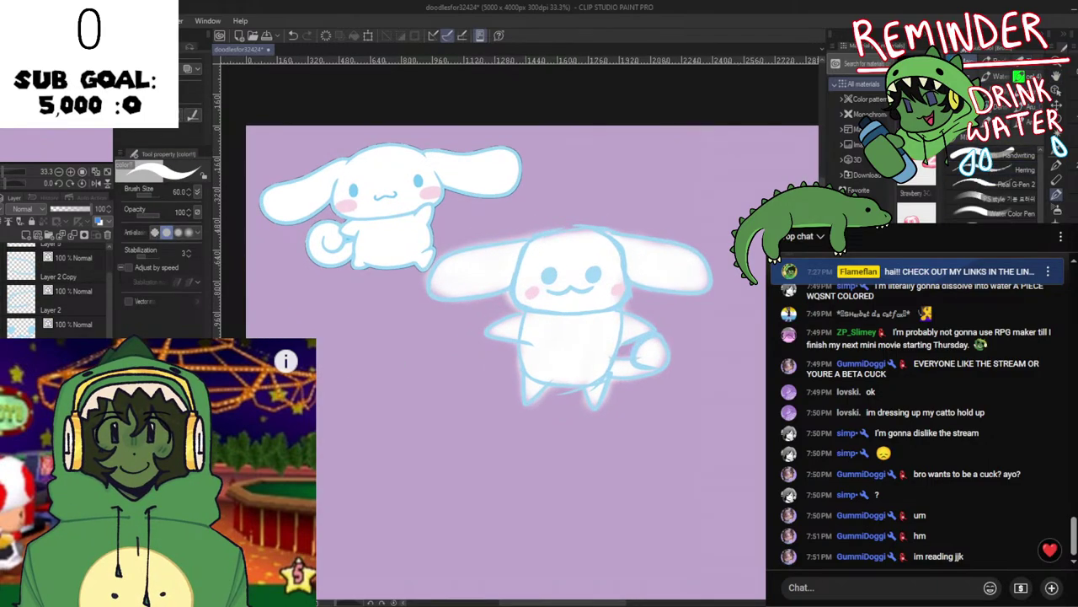
key(p)
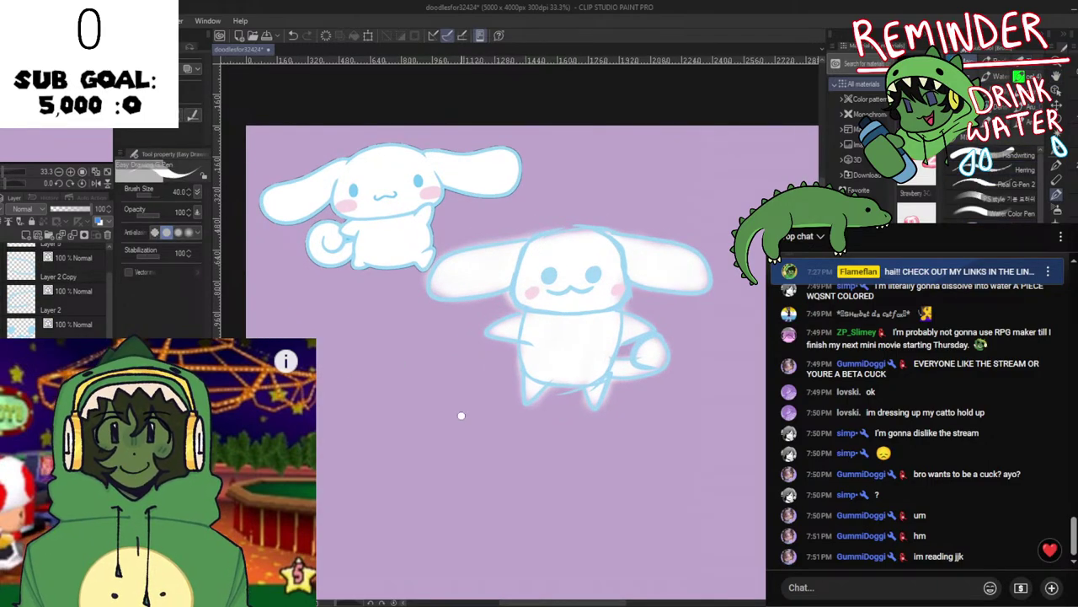
scroll(461, 416, up, 1)
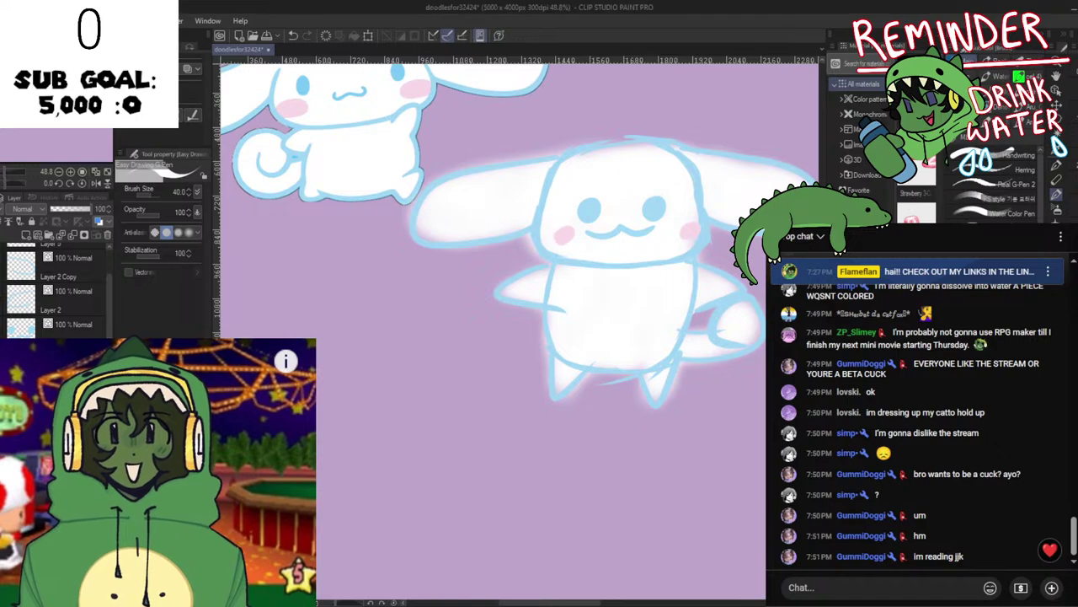
key(ctrl+shift+n)
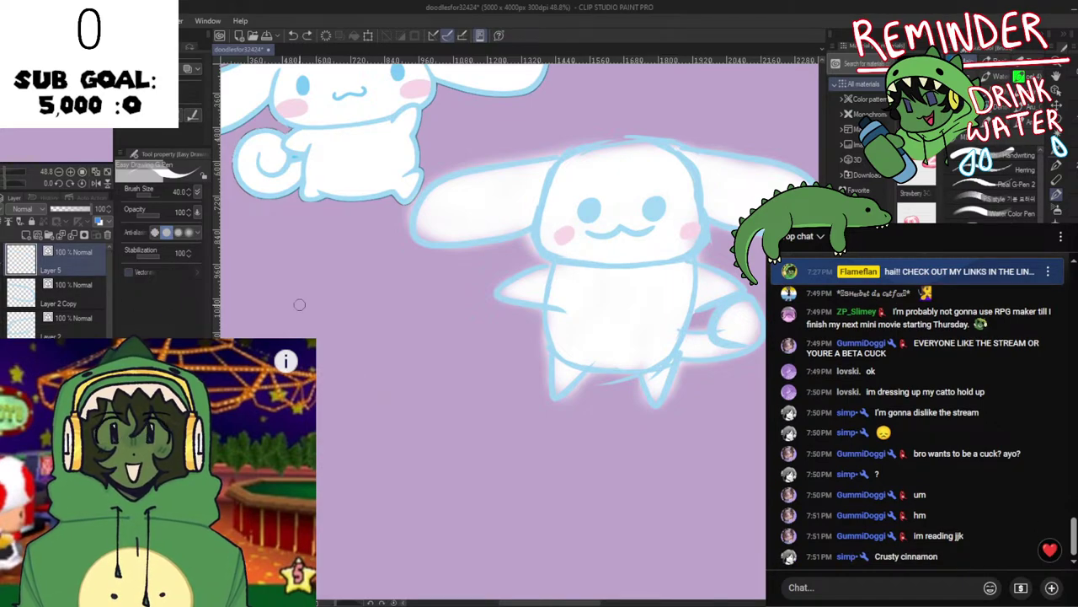
Check the finished figure at overview and close range, and save the file.
scroll(357, 329, down, 3)
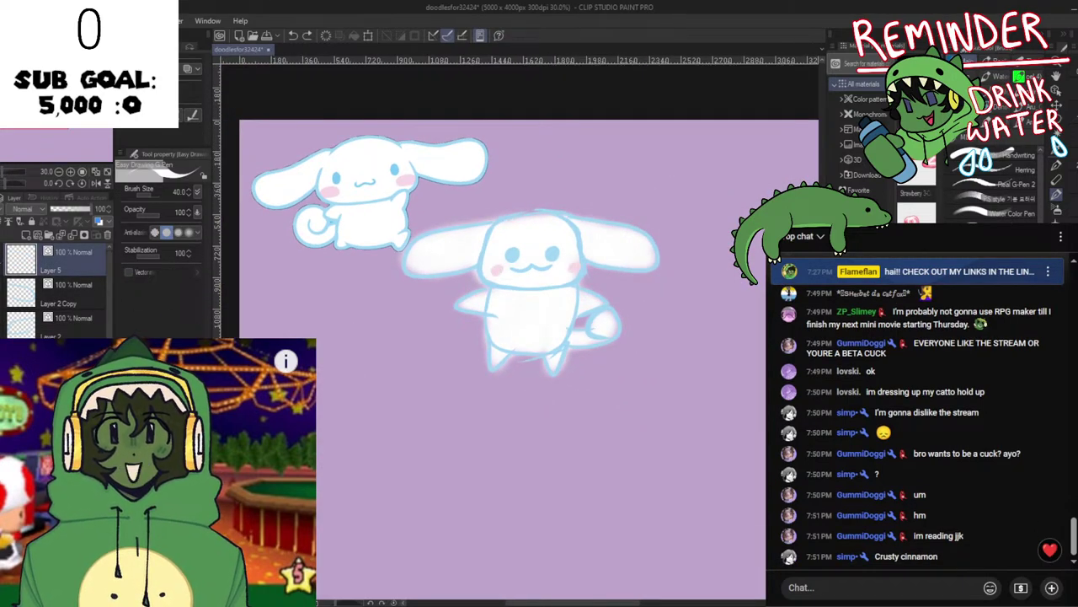
scroll(374, 330, down, 1)
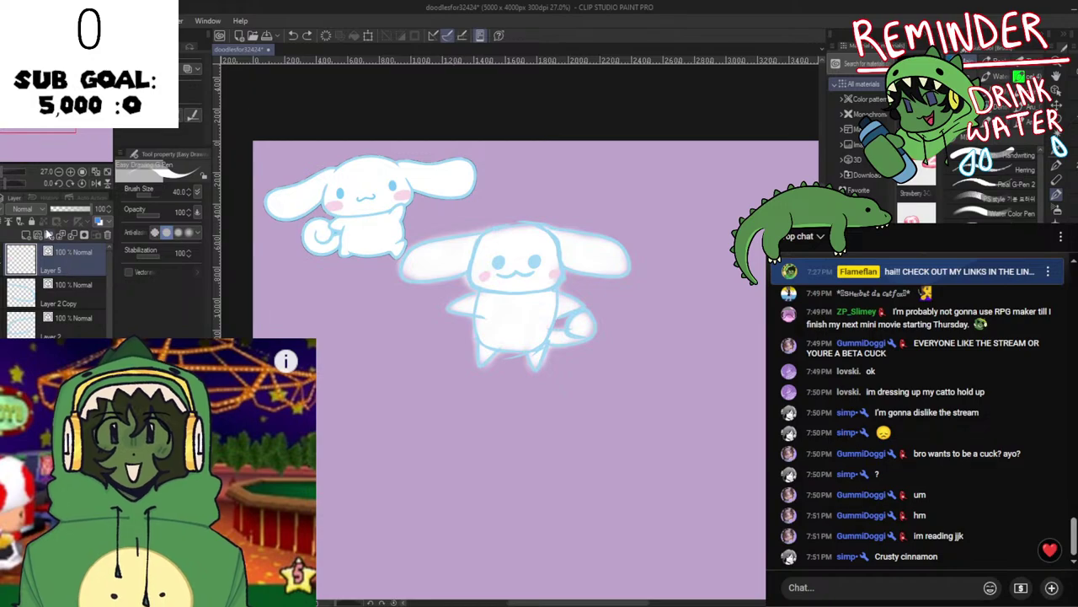
click(48, 235)
click(56, 291)
scroll(56, 291, down, 2)
click(96, 183)
click(96, 183)
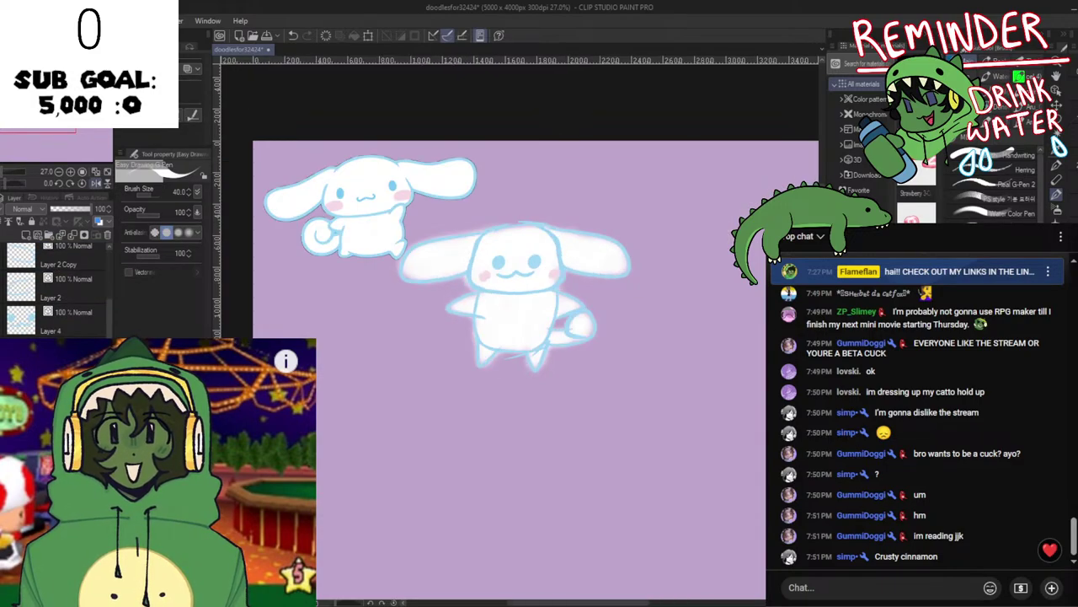
scroll(514, 358, up, 6)
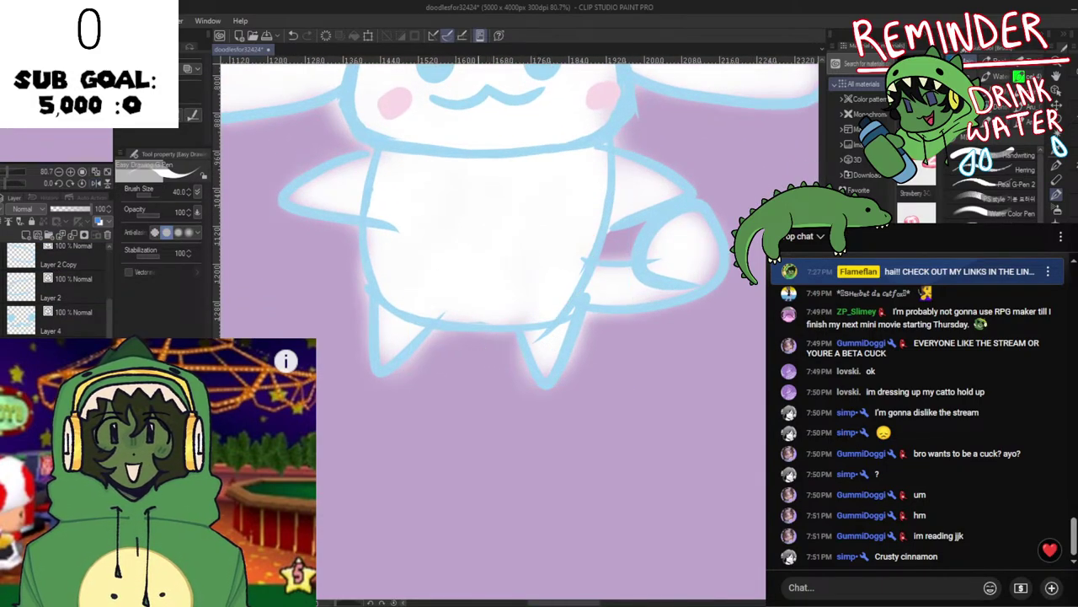
scroll(50, 278, up, 1)
scroll(539, 423, down, 6)
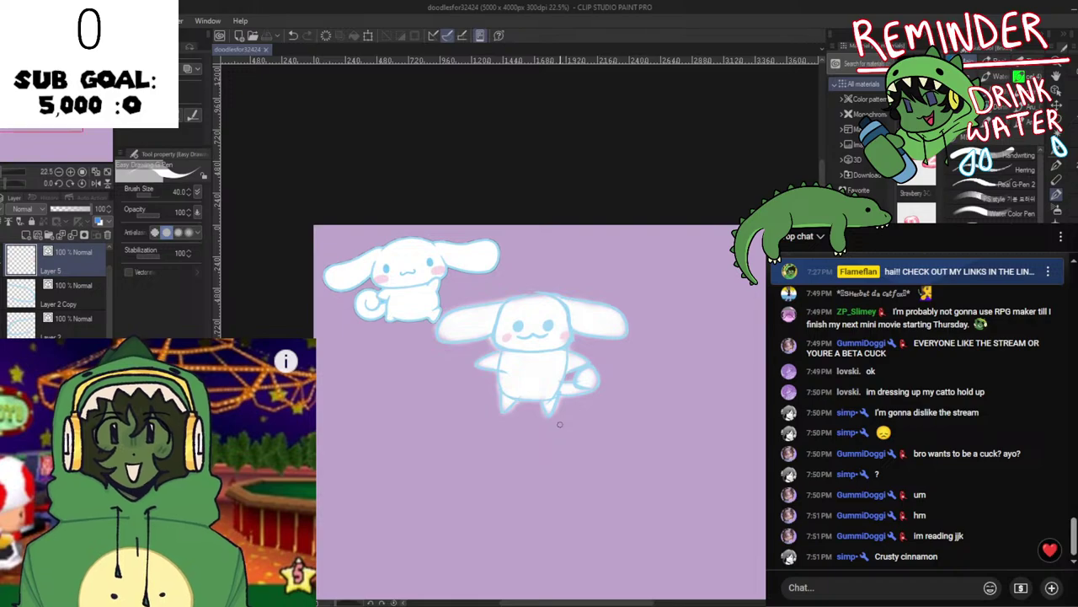
Compare the figure's balance in the flipped and unflipped canvas views.
key(h)
key(h)
key(h)
scroll(515, 370, up, 3)
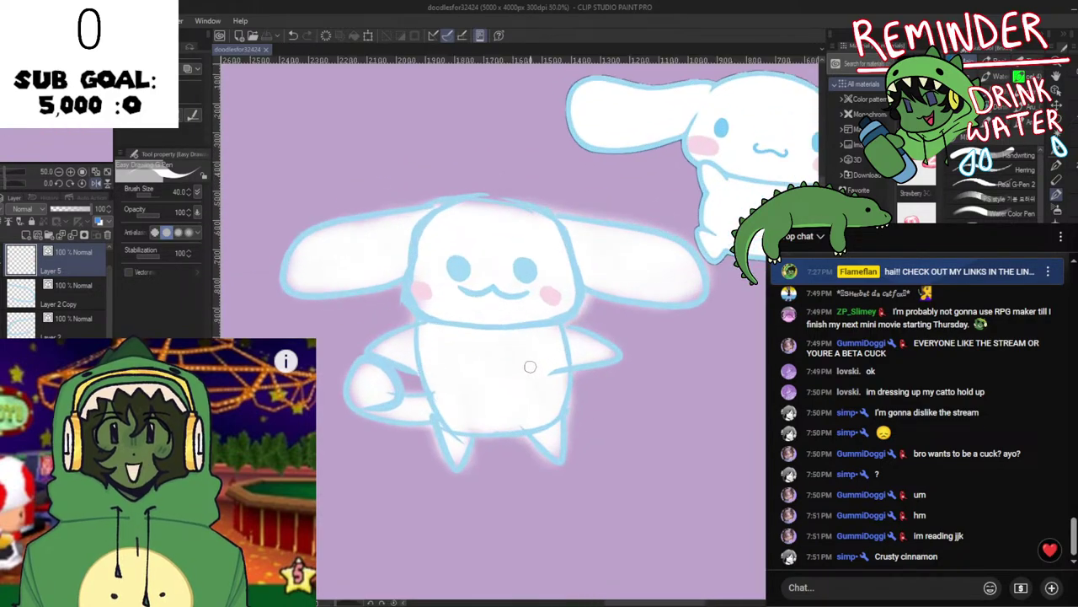
key(h)
key(h)
scroll(528, 361, up, 1)
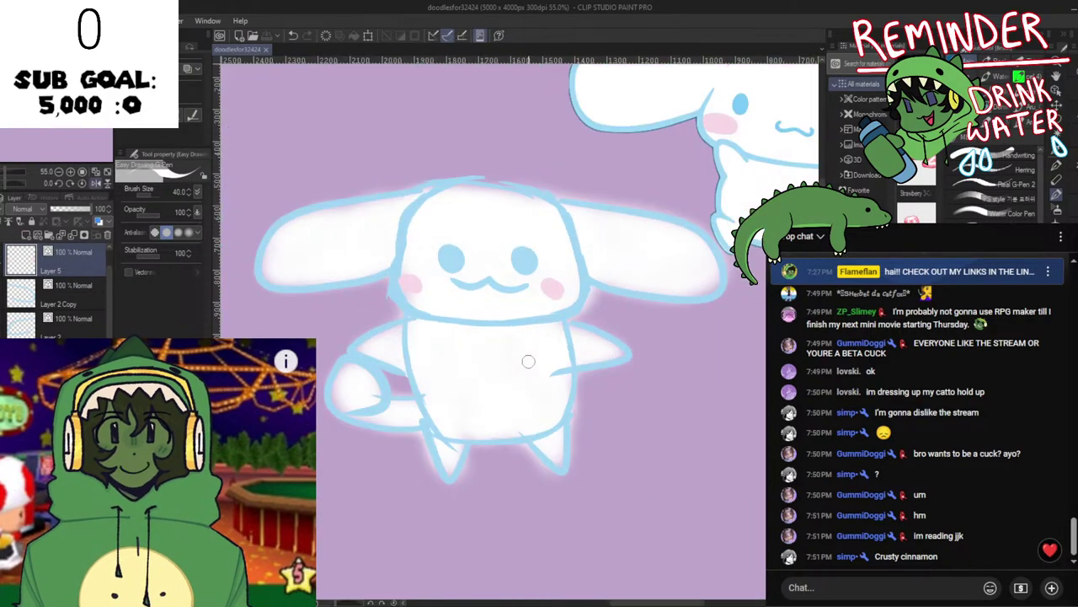
key(h)
key(h)
scroll(528, 362, down, 1)
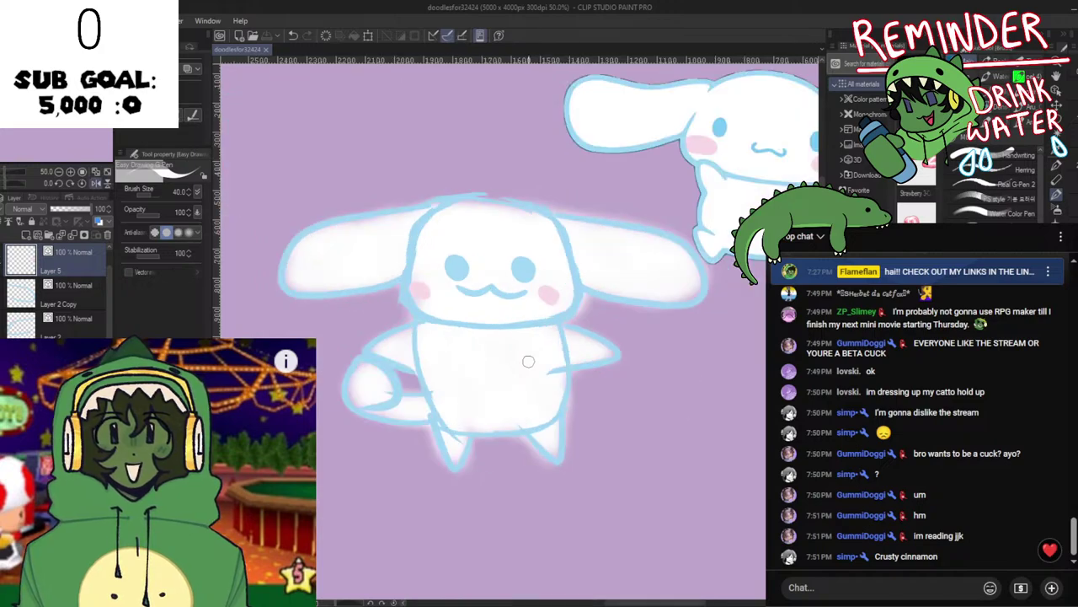
scroll(529, 361, down, 1)
key(h)
scroll(523, 374, down, 2)
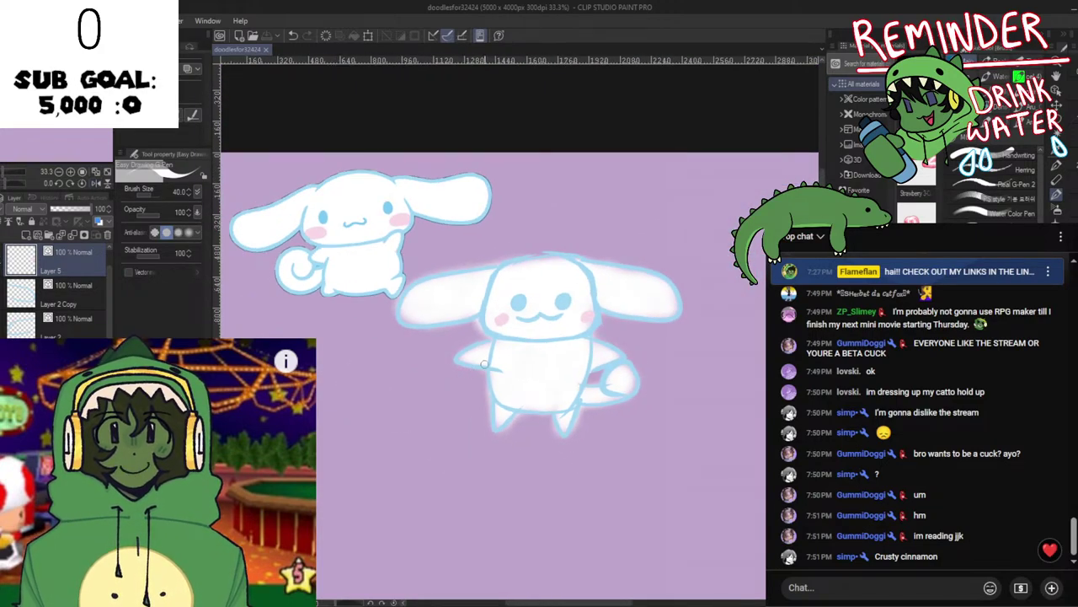
Hide the original Cinnamoroll reference image so only the drawn figure shows.
drag(384, 368, 336, 321)
scroll(63, 291, down, 1)
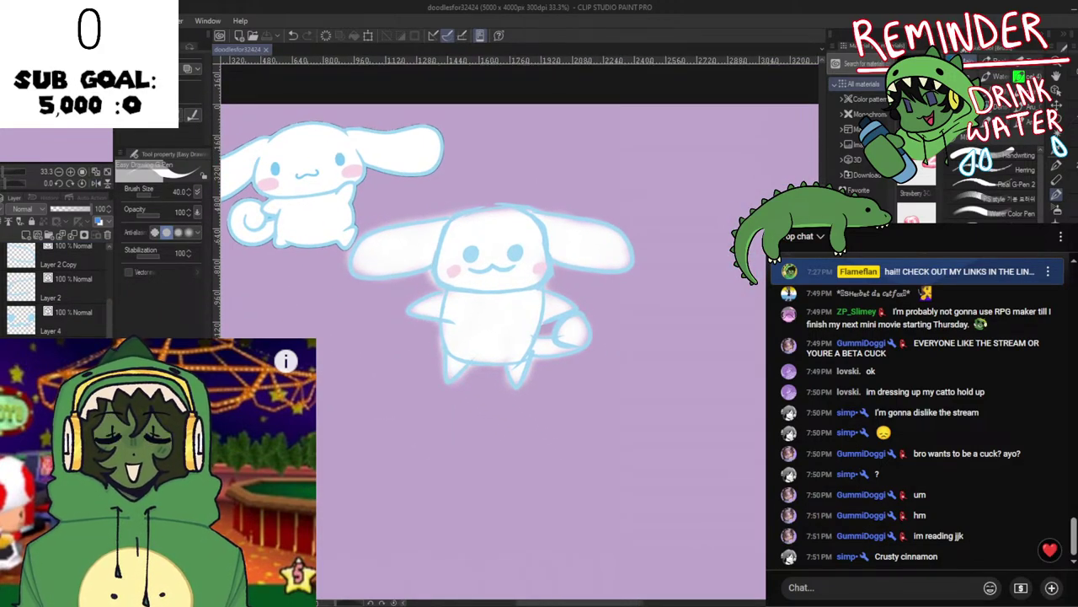
click(3, 318)
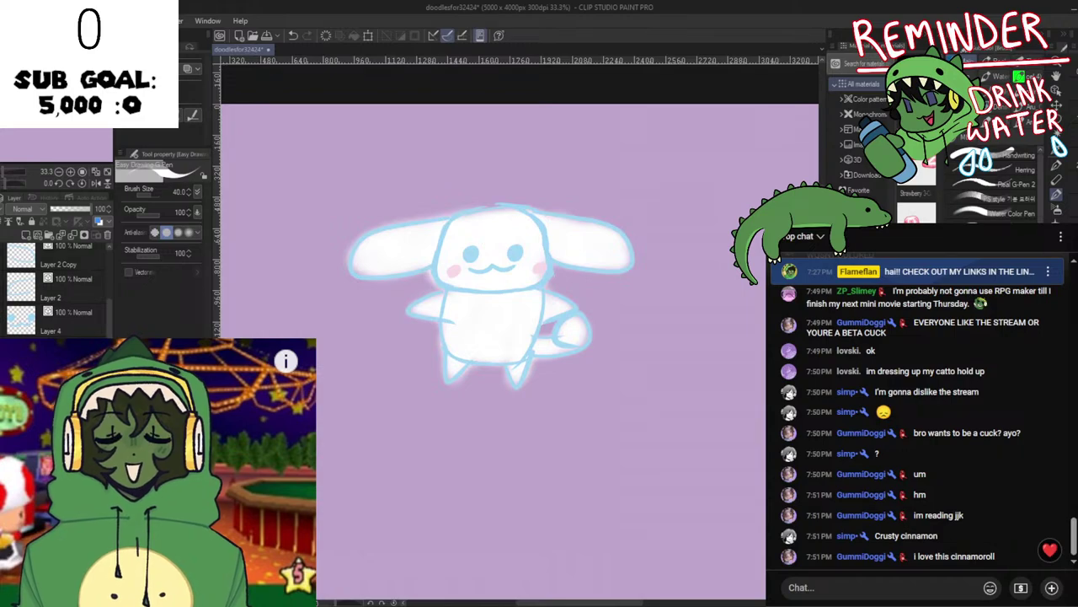
Create a layer folder, move the figure's layers from Layer 5 downward into it, and save the file.
scroll(56, 291, up, 1)
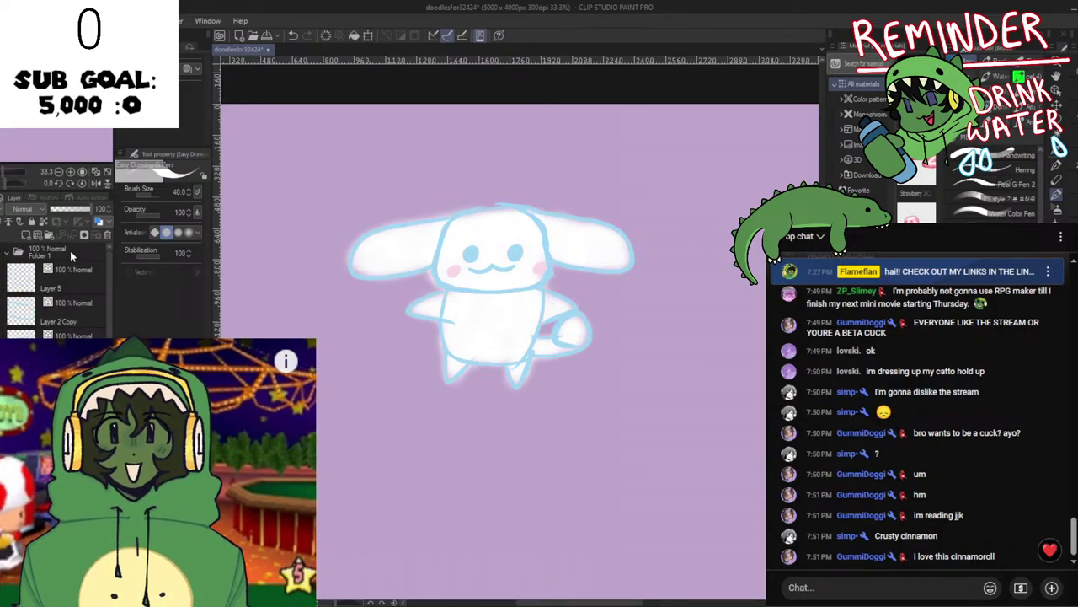
drag(61, 279, 56, 253)
scroll(56, 278, down, 2)
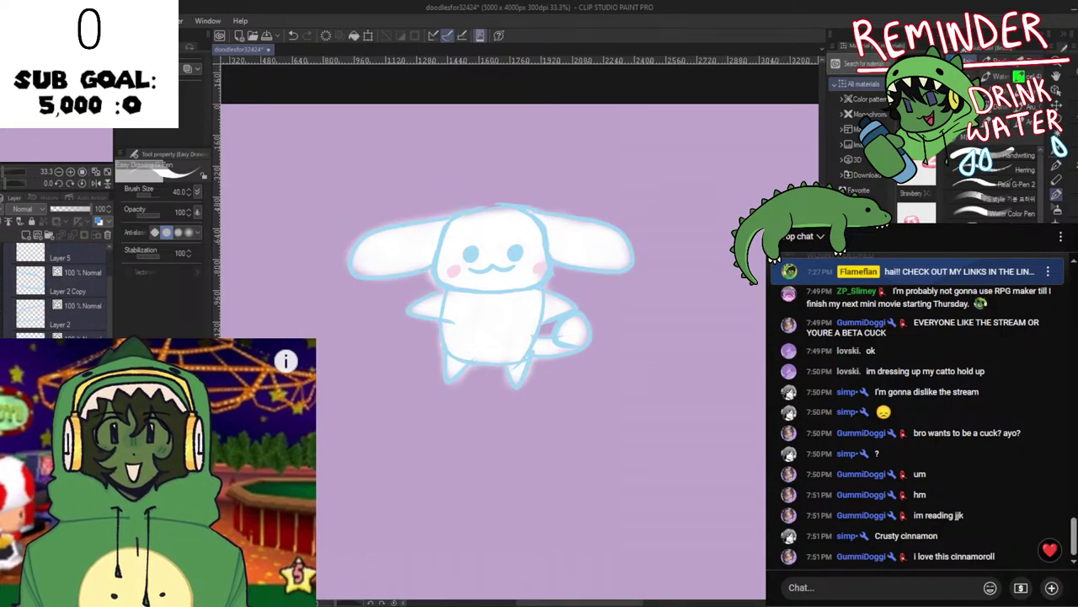
click(59, 370)
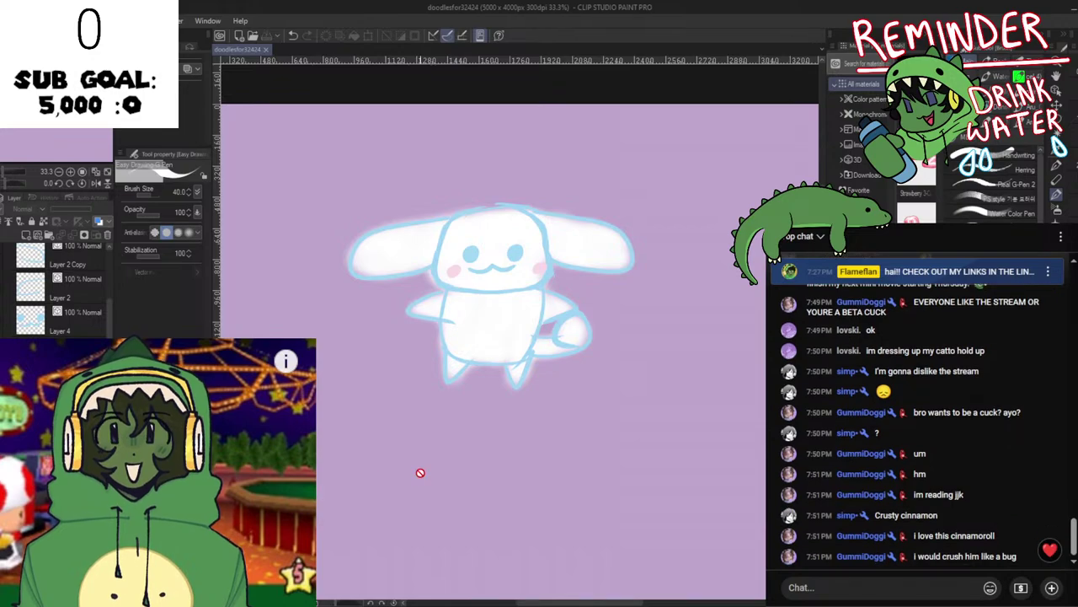
scroll(419, 472, down, 2)
click(63, 359)
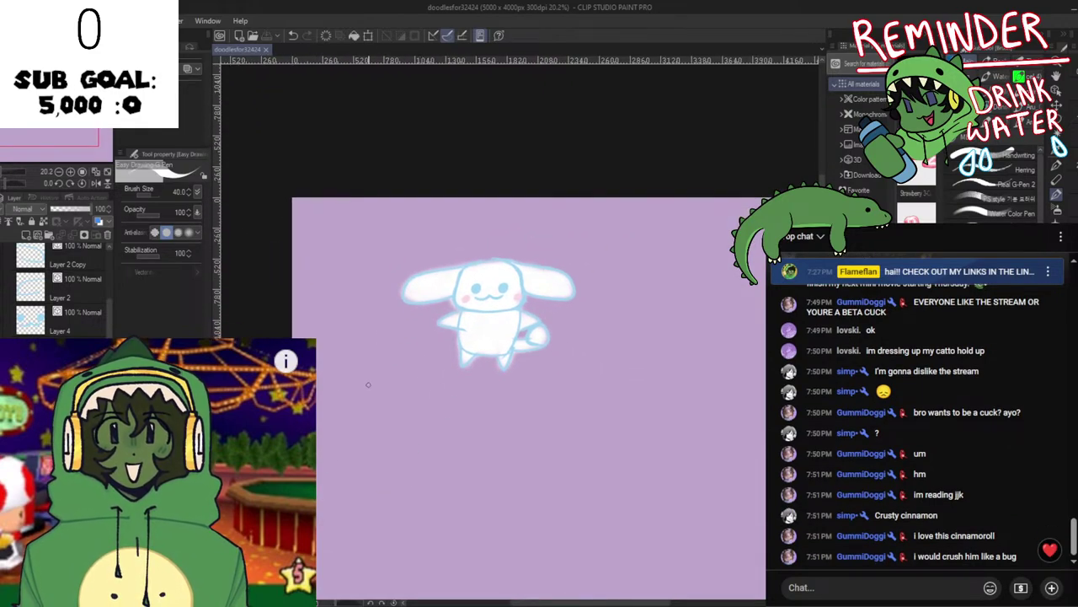
scroll(59, 294, up, 2)
key(ctrl+shift+t)
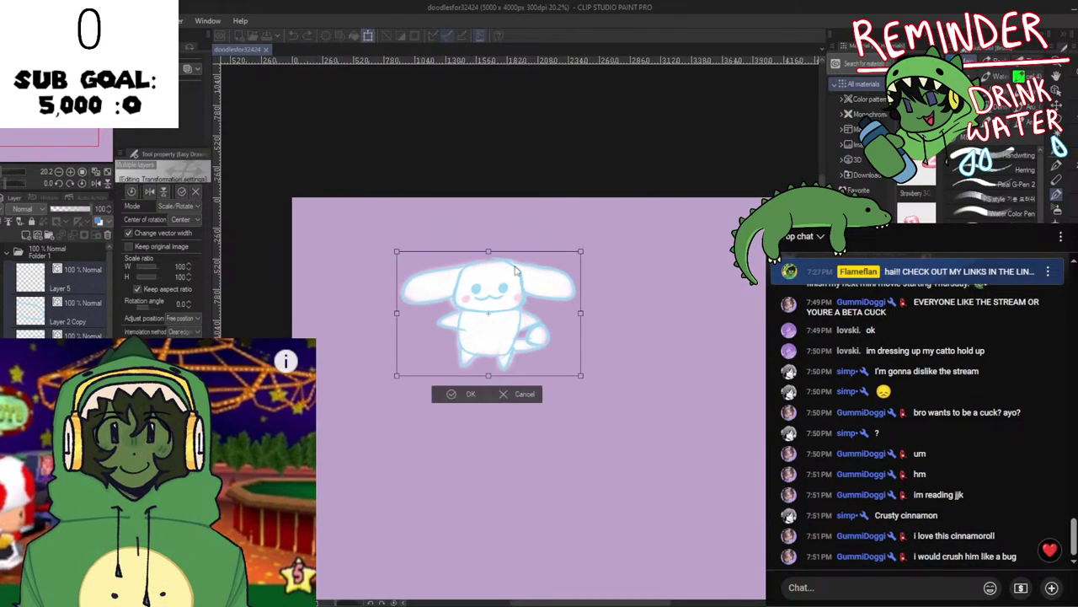
key(ctrl+shift+t)
click(503, 396)
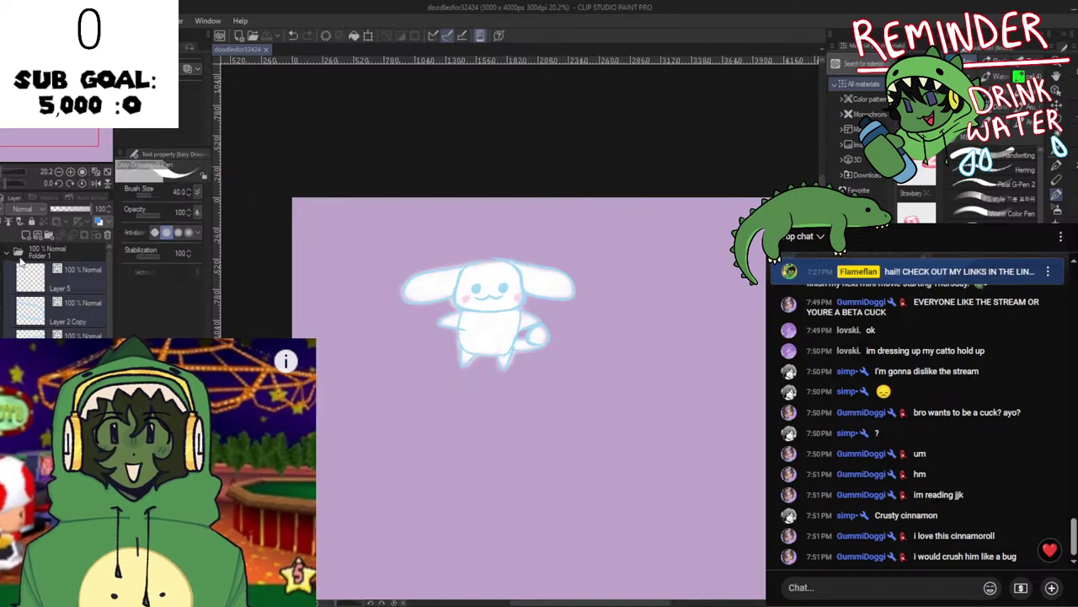
Duplicate Folder 1, collapse the copy, and nest it inside Folder 1 above the figure's layers.
key(ctrl+v)
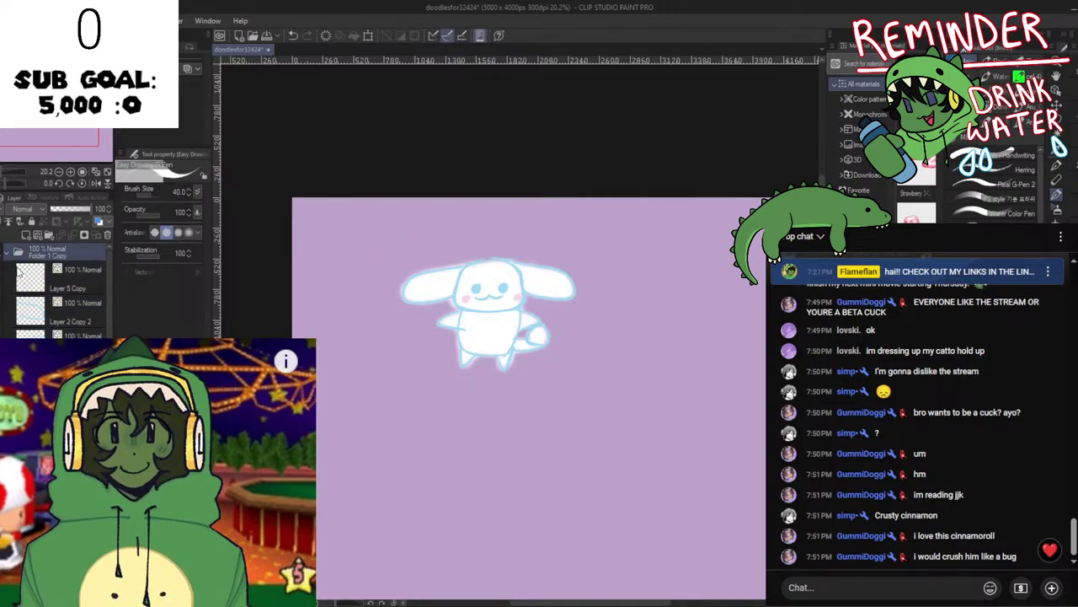
click(7, 252)
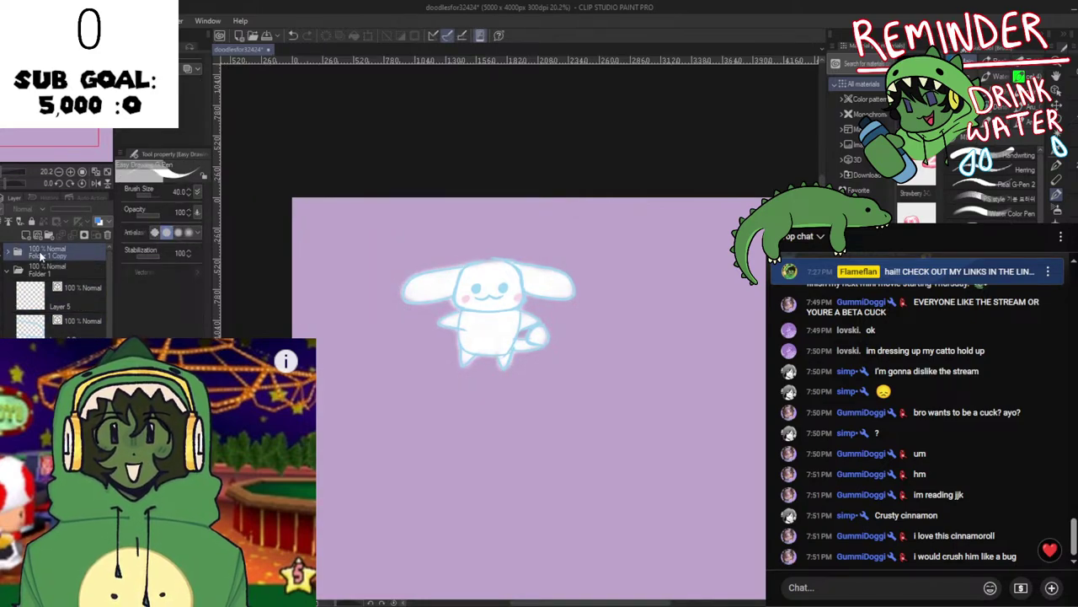
drag(37, 256, 28, 293)
Select the figure's layers from Layer 5 down to Layer 4, squash them to about half height, and shift them left.
click(23, 298)
scroll(33, 301, down, 5)
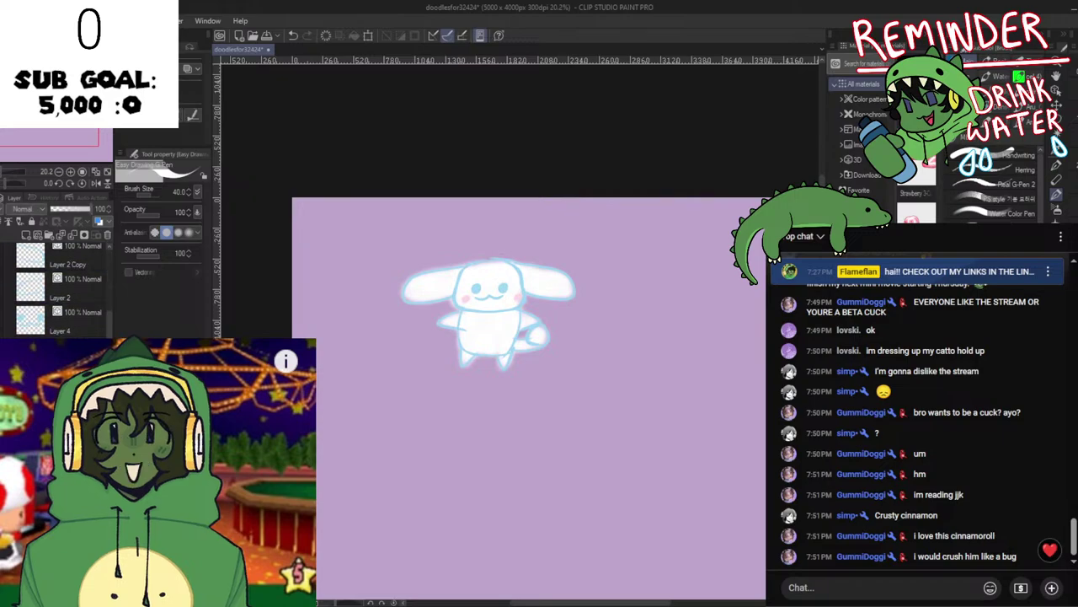
shift+click(54, 319)
scroll(86, 308, up, 5)
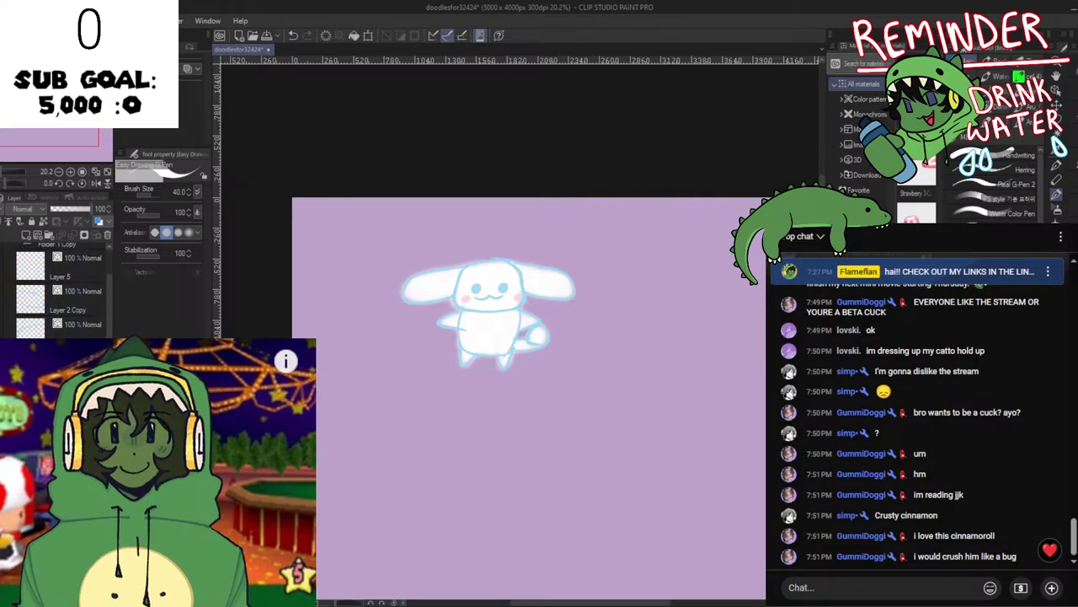
key(ctrl+t)
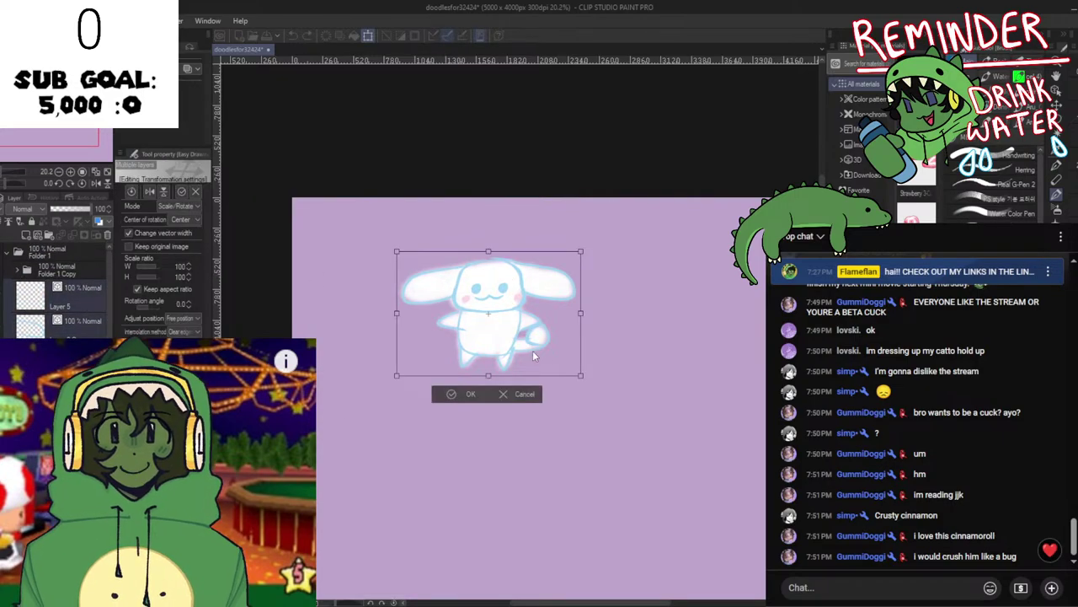
drag(488, 251, 437, 305)
click(406, 375)
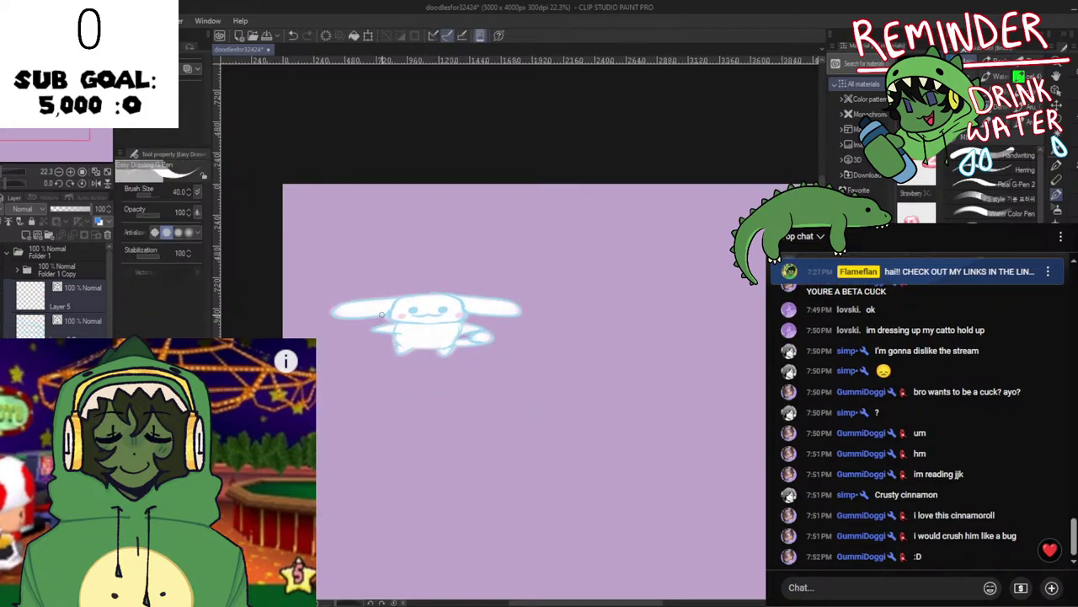
On a new layer, sketch two short blocky legs with flat feet standing on the squashed Cinnamoroll's head in dark purple.
scroll(399, 281, up, 3)
click(38, 293)
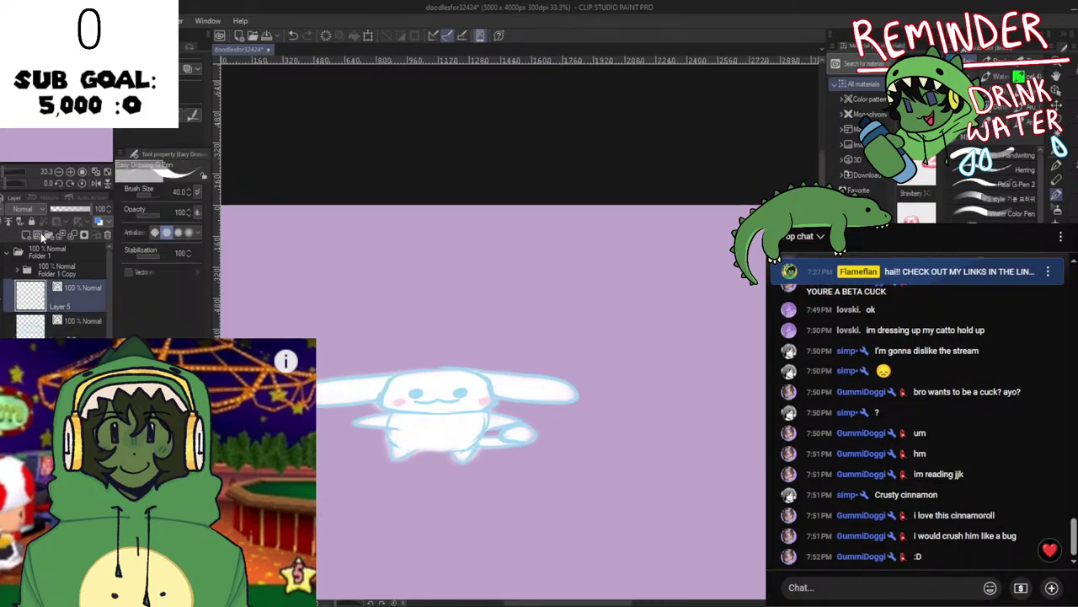
scroll(391, 181, up, 1)
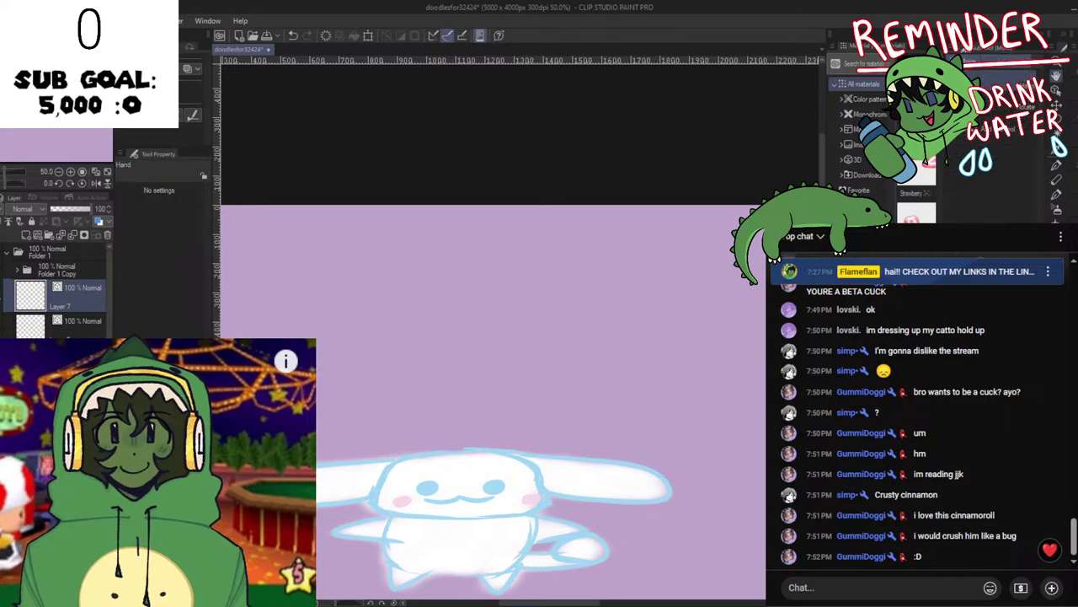
key(p)
key(space)
drag(539, 369, 571, 295)
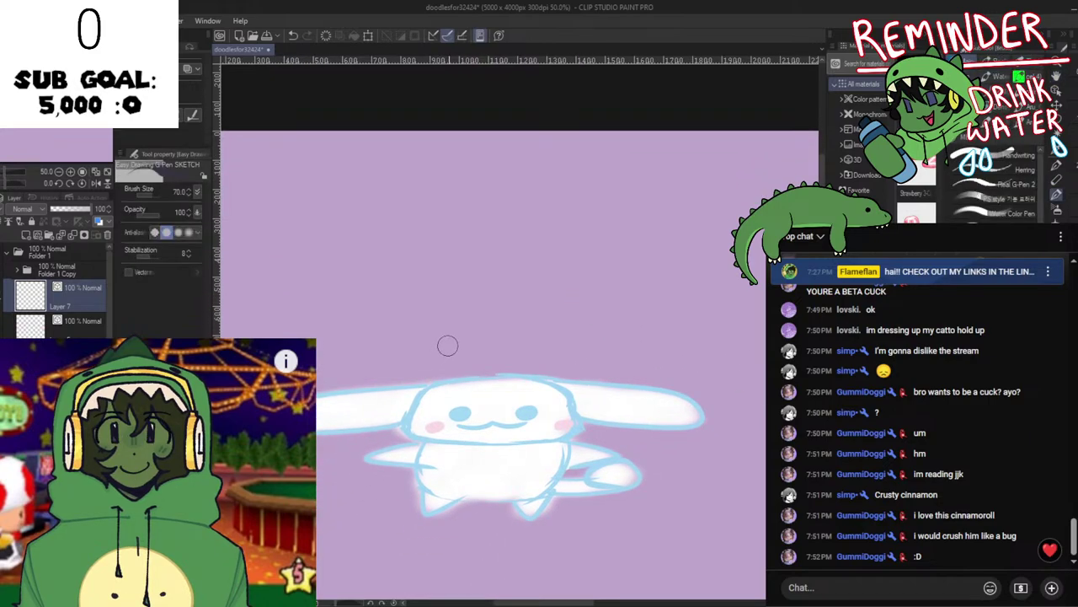
mouse_move(457, 332)
mouse_down()
mouse_move(441, 390)
mouse_move(445, 380)
mouse_move(448, 392)
mouse_move(482, 385)
mouse_up()
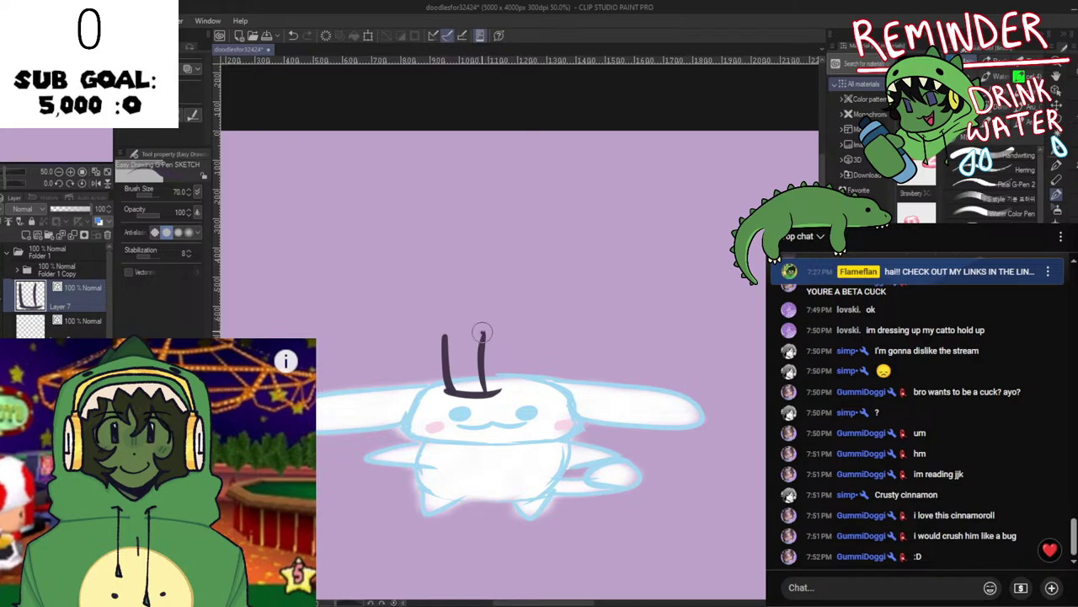
mouse_move(441, 337)
mouse_down()
mouse_move(492, 335)
mouse_move(523, 388)
mouse_move(576, 389)
mouse_up()
key(ctrl+z)
drag(578, 337, 576, 389)
drag(516, 338, 578, 336)
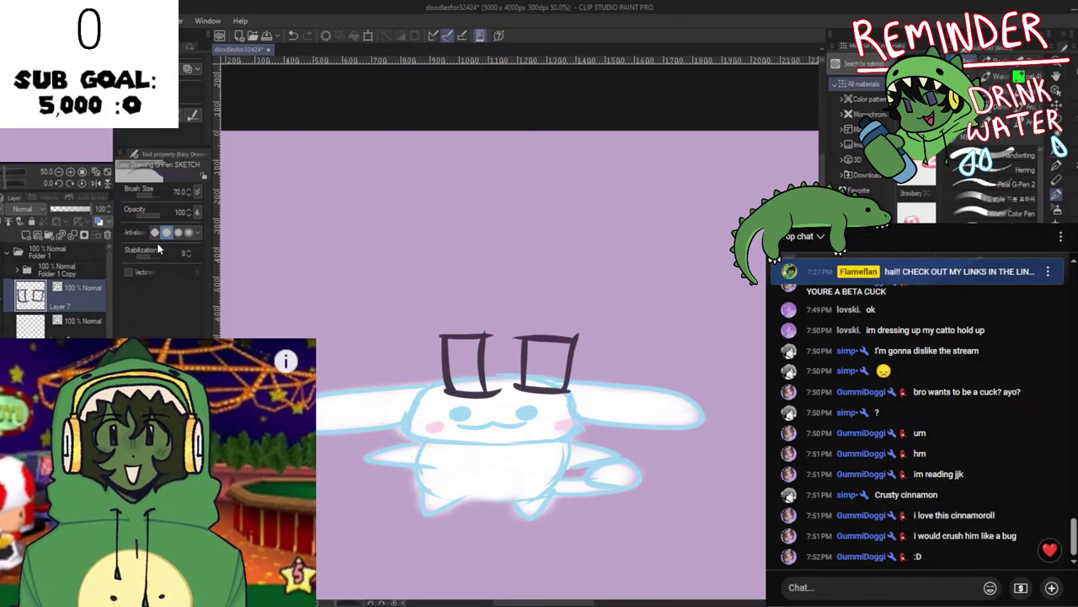
On a new layer, sketch a wide boxy torso resting on top of the two legs.
click(48, 236)
scroll(409, 354, up, 1)
mouse_move(434, 273)
mouse_down()
mouse_move(434, 360)
mouse_move(578, 353)
mouse_up()
mouse_move(577, 354)
mouse_down()
mouse_move(570, 268)
mouse_move(435, 279)
mouse_up()
drag(502, 344, 488, 409)
Draw two raised arm lines beside the torso and an oval head above it, each on its own new layer.
click(28, 236)
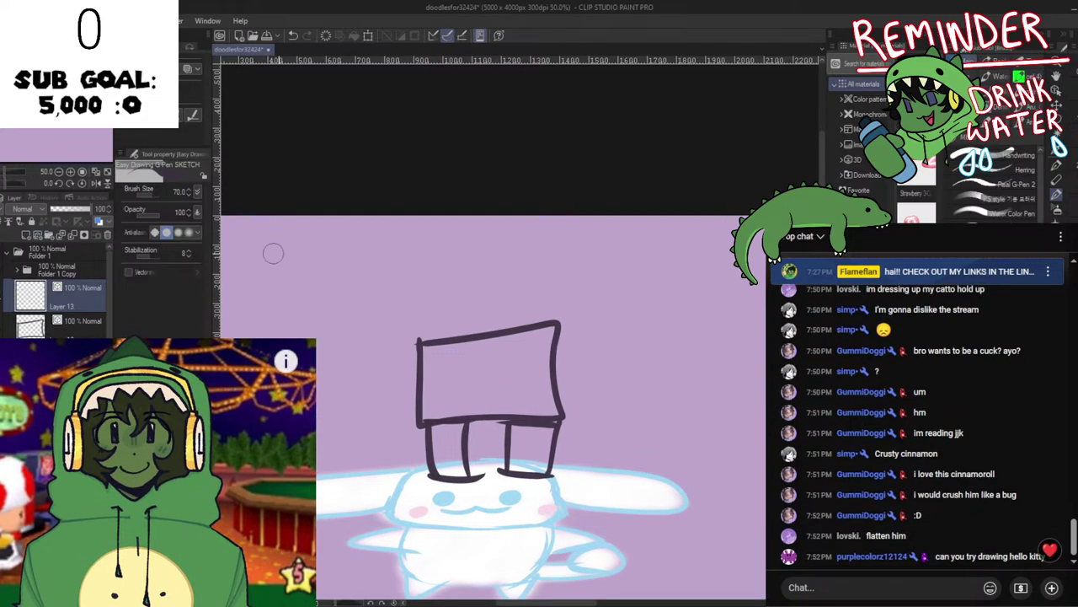
drag(398, 371, 321, 290)
drag(565, 348, 656, 271)
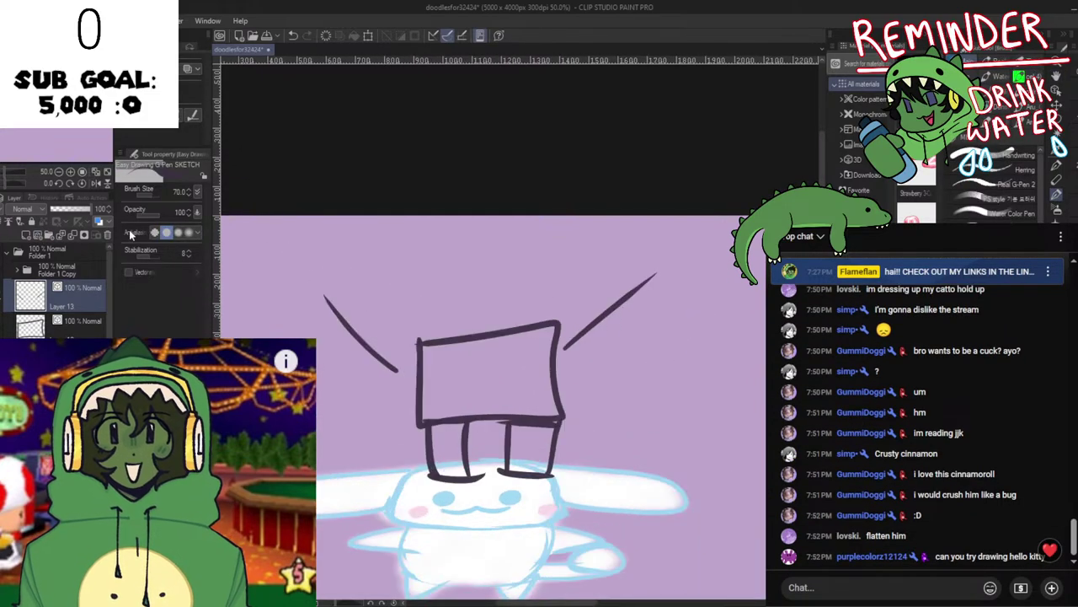
click(48, 236)
mouse_move(485, 266)
mouse_down()
mouse_move(512, 330)
mouse_move(445, 283)
mouse_up()
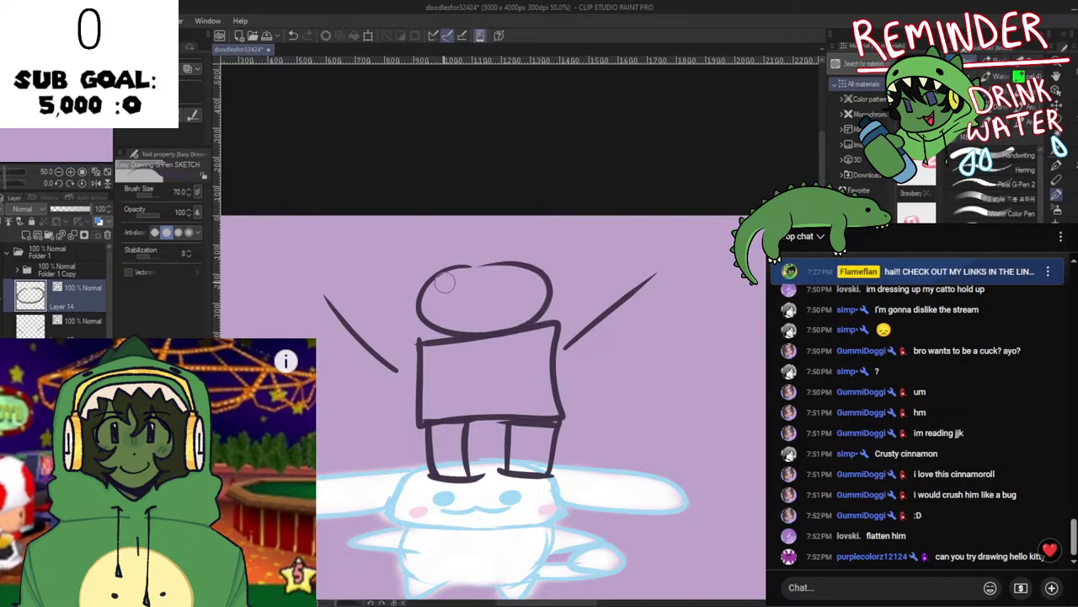
On a new layer, draw the standing figure's face with dot eyes, two nostril dots, small fangs and a flat mouth line.
click(39, 238)
drag(418, 346, 410, 385)
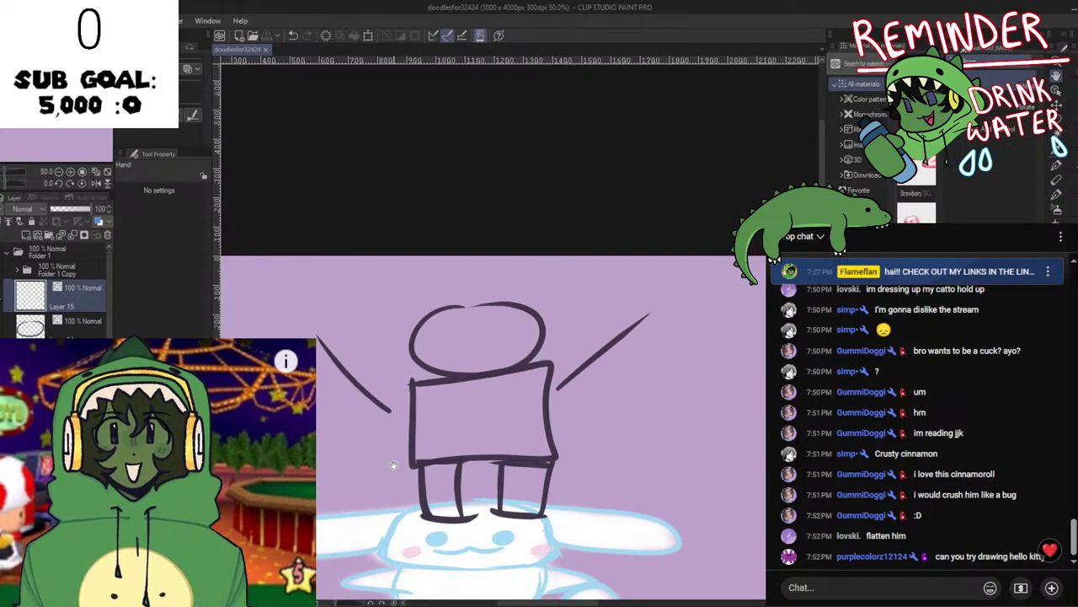
drag(494, 443, 484, 413)
key(h)
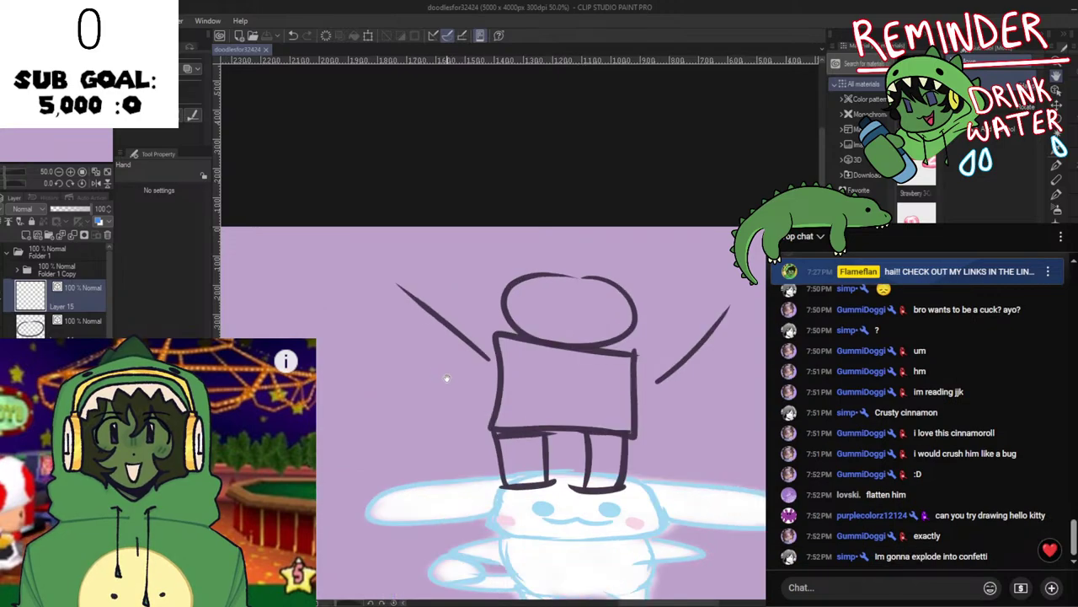
key(h)
drag(479, 346, 493, 332)
key(p)
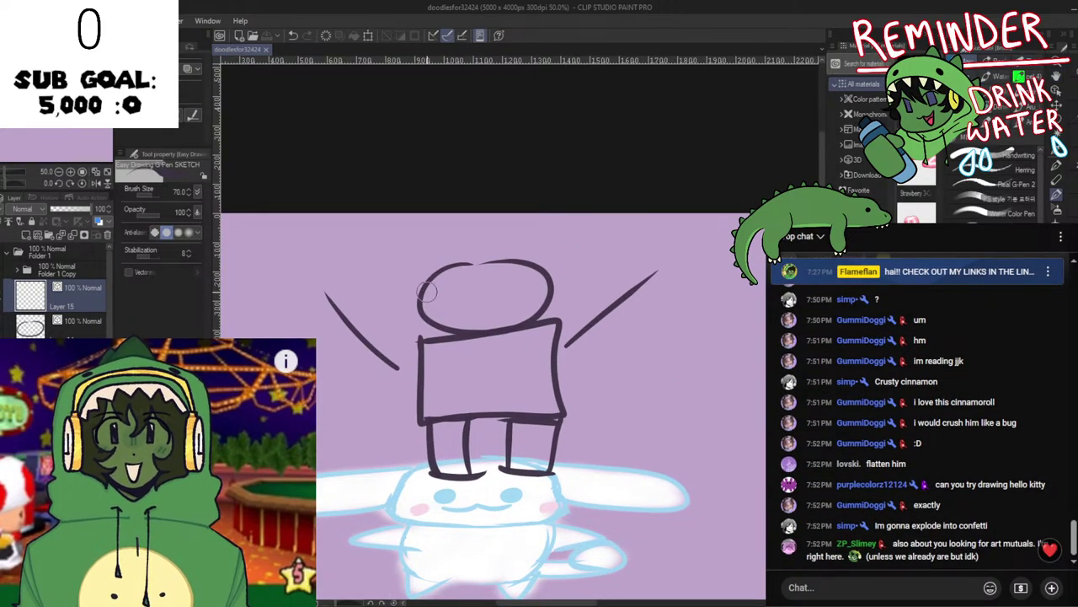
key(space)
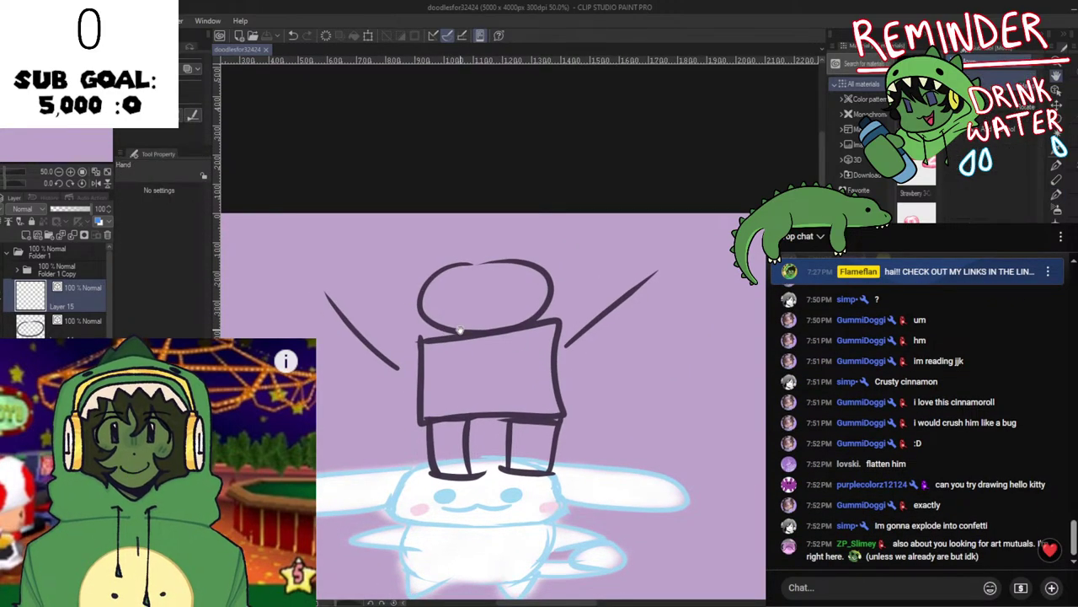
drag(438, 365, 450, 385)
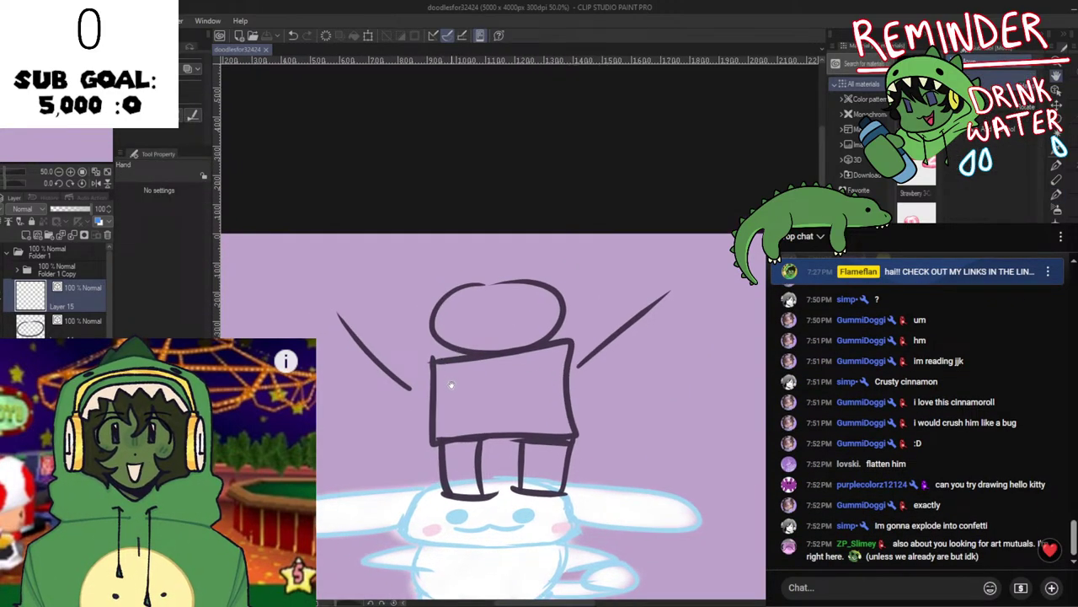
click(466, 323)
click(518, 323)
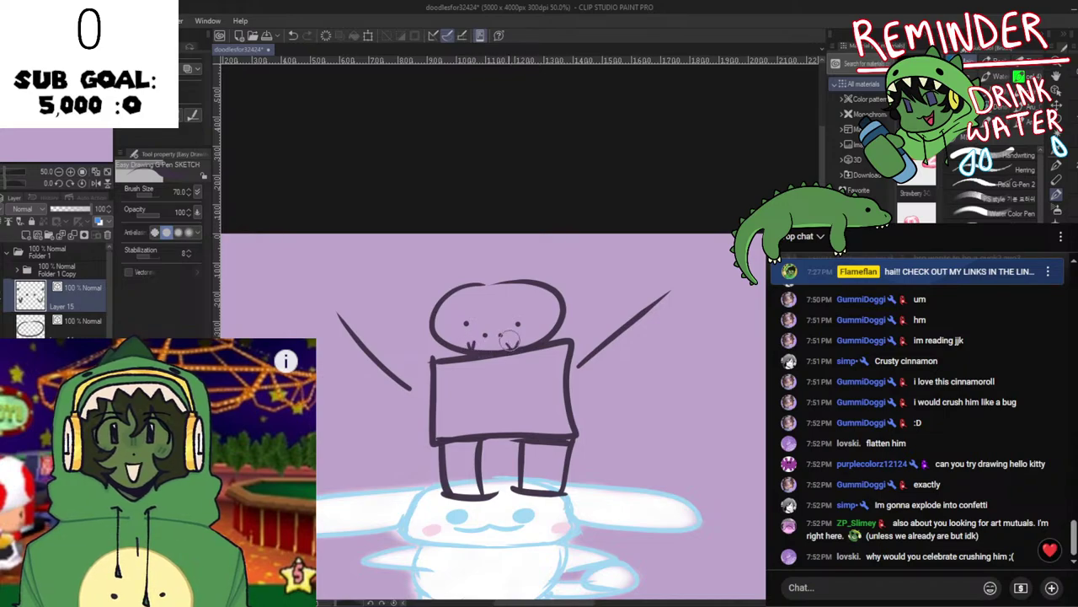
drag(466, 340, 520, 335)
key(ctrl+z)
drag(455, 339, 529, 339)
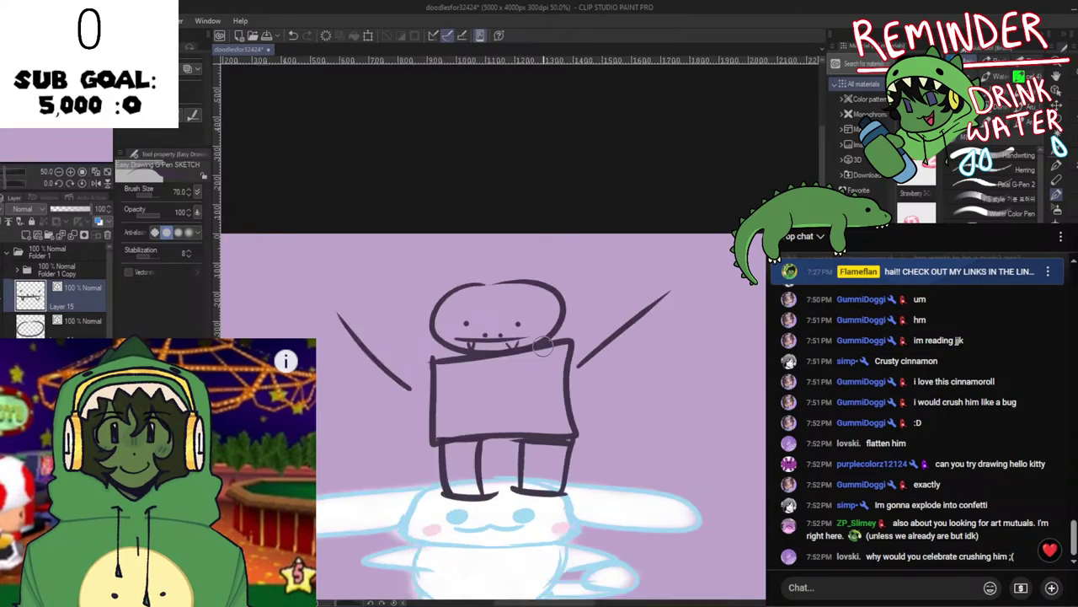
On a new layer, draw a parted fringe line across the oval head, extending past both sides.
key(space)
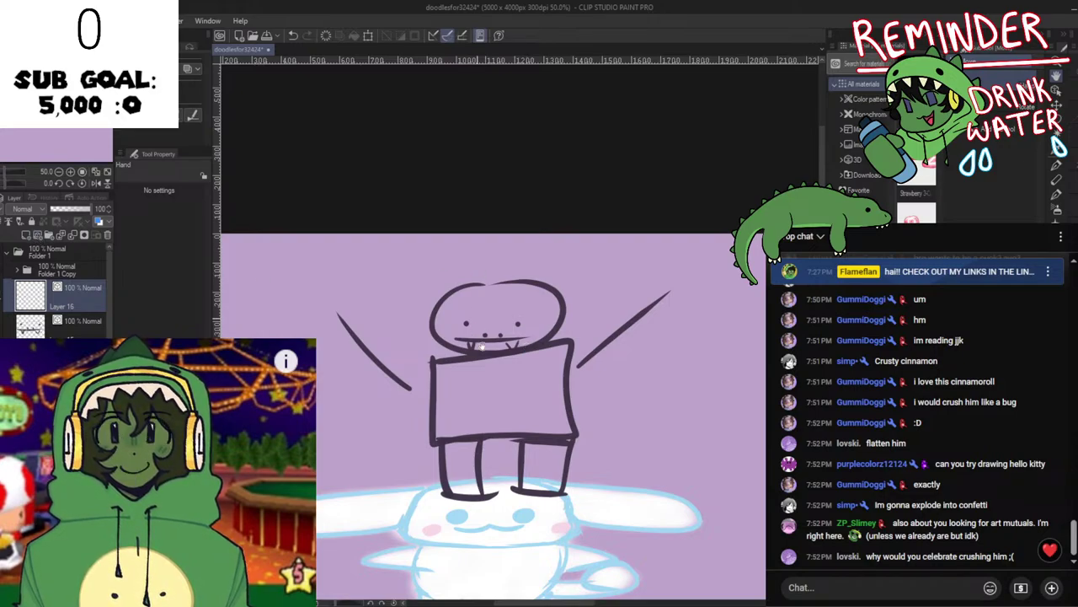
key(p)
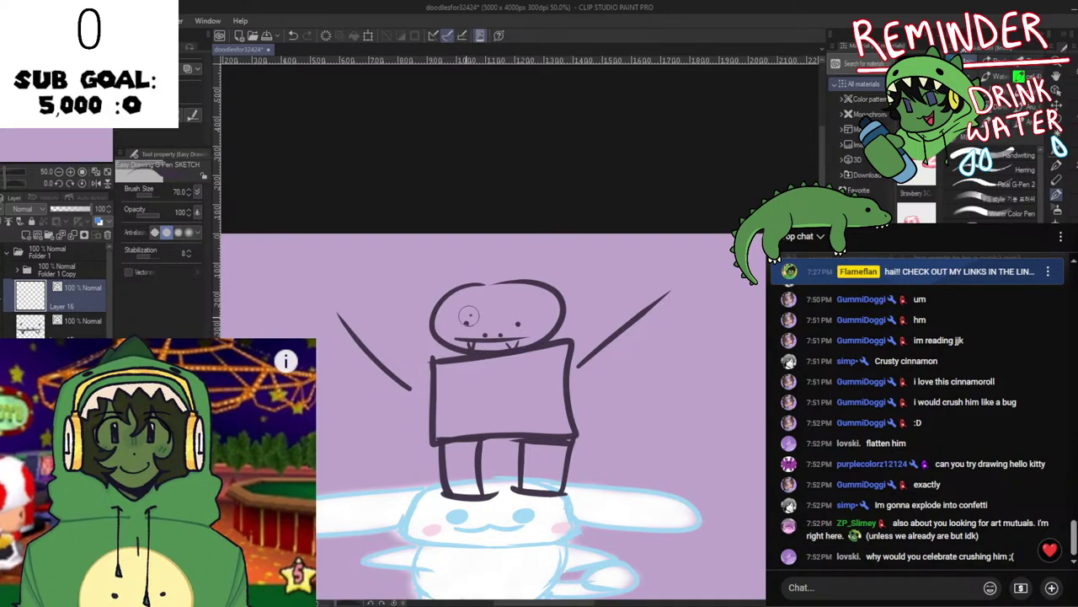
mouse_move(401, 323)
mouse_down()
mouse_move(492, 309)
mouse_move(593, 323)
mouse_up()
key(h)
key(h)
key(space)
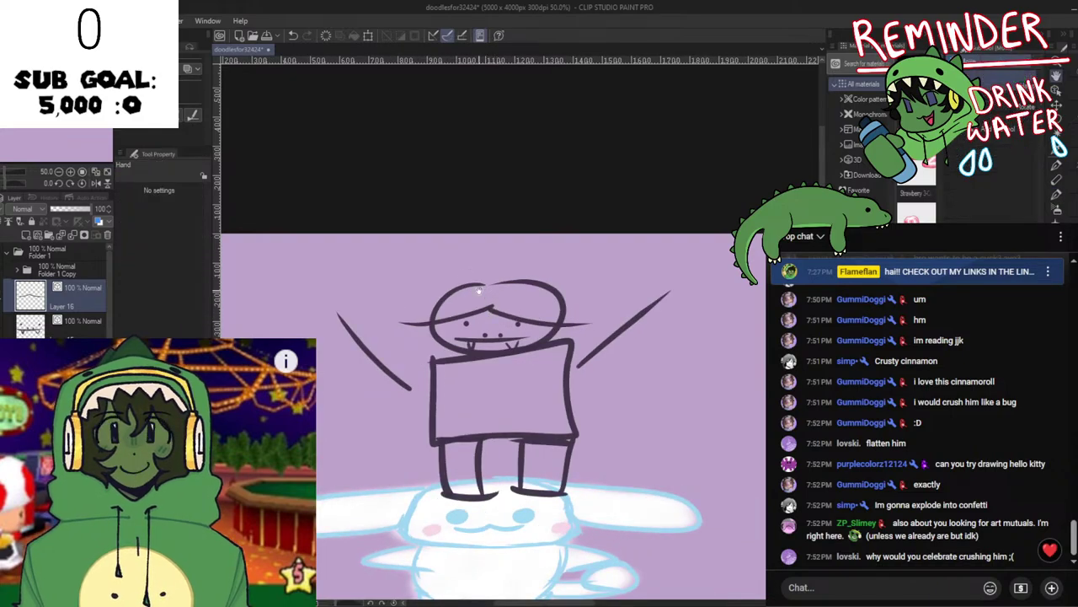
Sketch two small pointed ears above the oval head on a new layer and save the file.
key(p)
key(ctrl+shift+n)
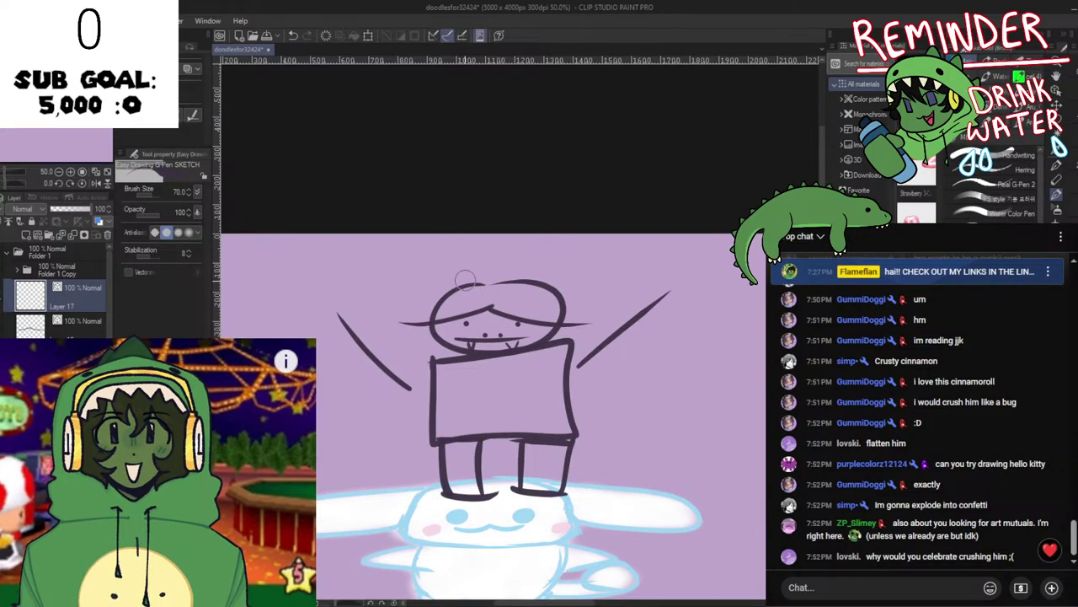
mouse_move(465, 281)
mouse_down()
mouse_move(433, 270)
mouse_move(453, 268)
mouse_move(436, 254)
mouse_move(460, 268)
mouse_up()
key(ctrl+z)
key(ctrl+z)
key(ctrl+z)
mouse_move(541, 291)
mouse_down()
mouse_move(526, 251)
mouse_move(515, 279)
mouse_up()
key(ctrl+s)
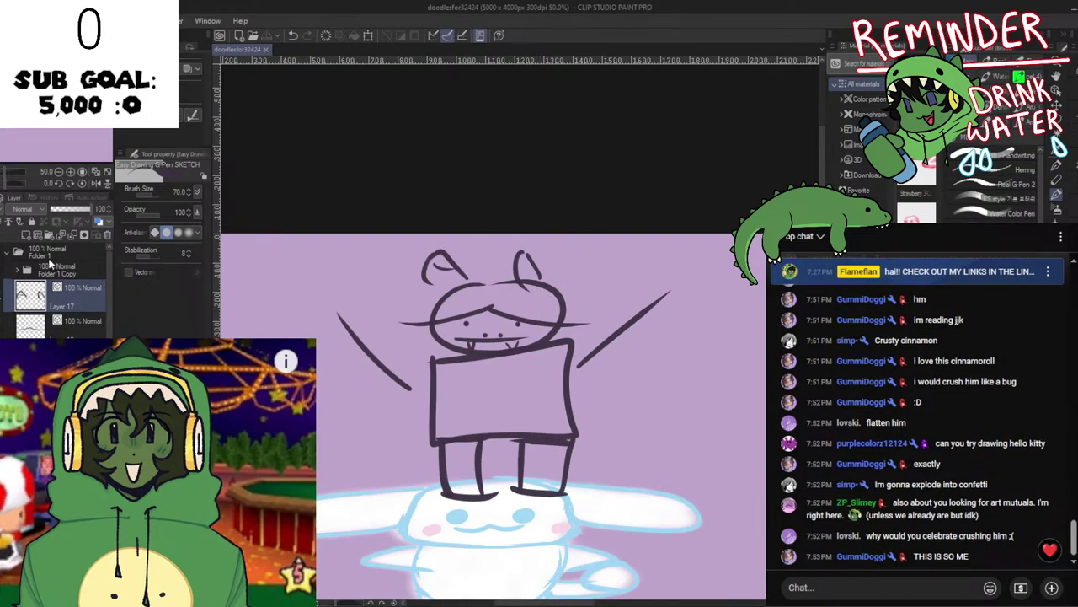
On the fringe layer, sketch a large scruffy hair outline around the figure's head and down to the arms.
click(81, 325)
key(space)
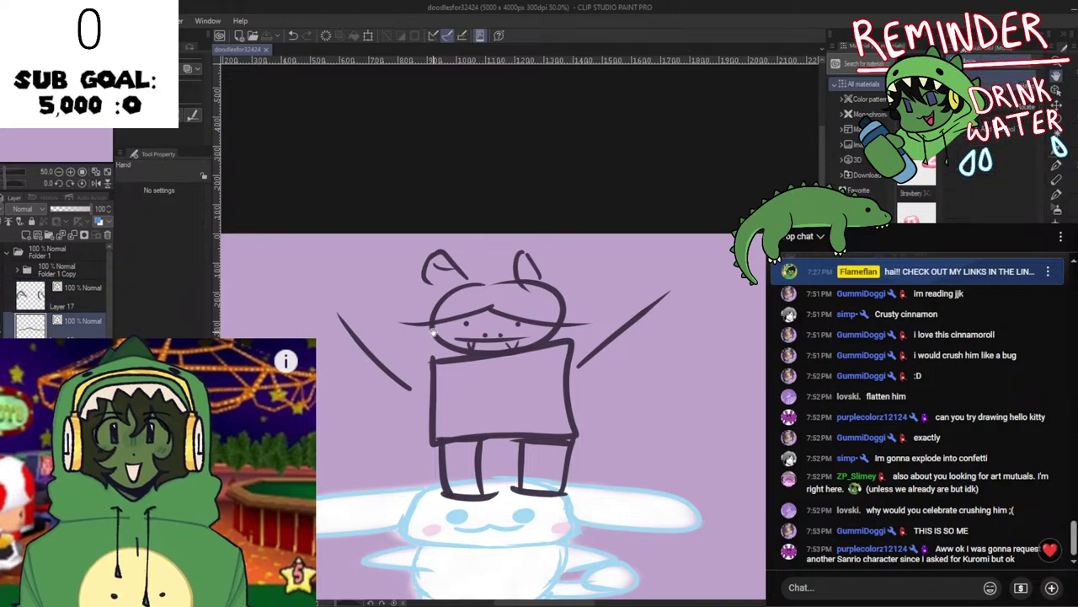
mouse_move(394, 317)
mouse_down()
mouse_move(363, 290)
mouse_move(347, 296)
mouse_move(374, 305)
mouse_move(370, 326)
mouse_move(424, 337)
mouse_move(393, 365)
mouse_up()
key(p)
drag(386, 365, 414, 362)
mouse_move(570, 264)
mouse_down()
mouse_move(603, 291)
mouse_move(593, 305)
mouse_move(607, 333)
mouse_move(568, 335)
mouse_move(590, 349)
mouse_move(545, 348)
mouse_move(575, 252)
mouse_move(558, 239)
mouse_move(509, 221)
mouse_move(543, 241)
mouse_move(506, 222)
mouse_move(492, 232)
mouse_move(446, 224)
mouse_move(465, 221)
mouse_move(385, 232)
mouse_move(424, 232)
mouse_move(346, 268)
mouse_up()
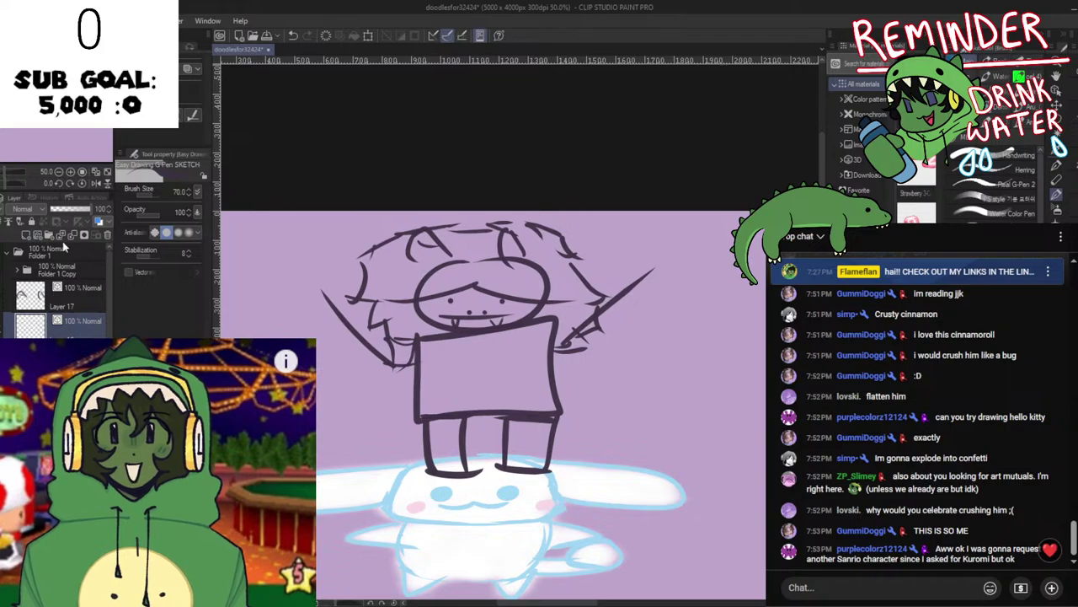
Scribble white colour into the middle of the hair, on a layer beneath the hair lines.
key(x)
mouse_move(447, 274)
mouse_down()
mouse_move(477, 255)
mouse_move(496, 264)
mouse_up()
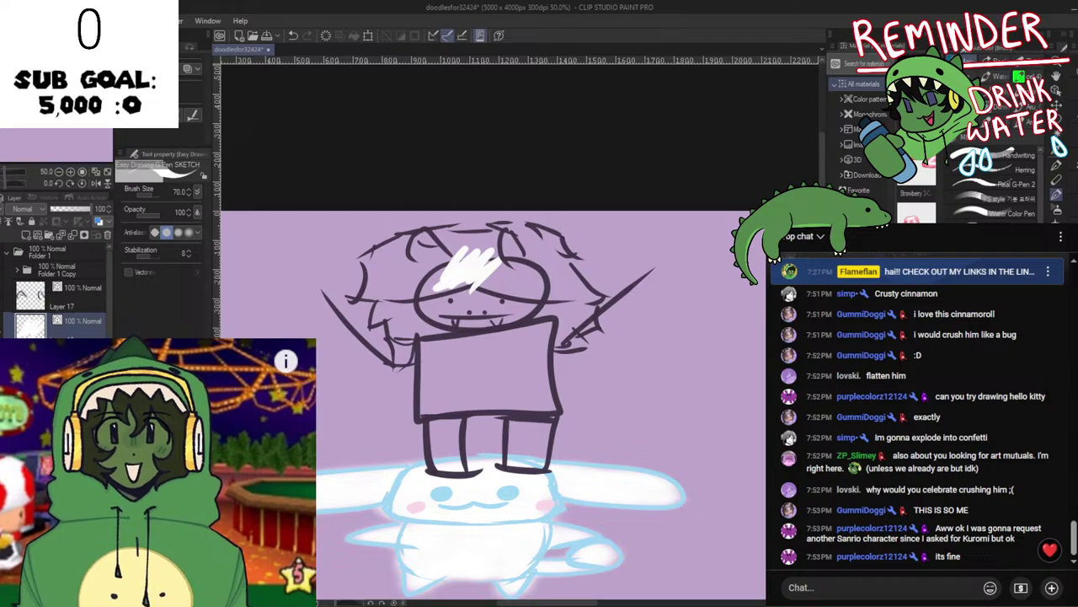
mouse_move(533, 259)
mouse_down()
mouse_move(482, 288)
mouse_move(464, 241)
mouse_move(506, 233)
mouse_move(489, 263)
mouse_up()
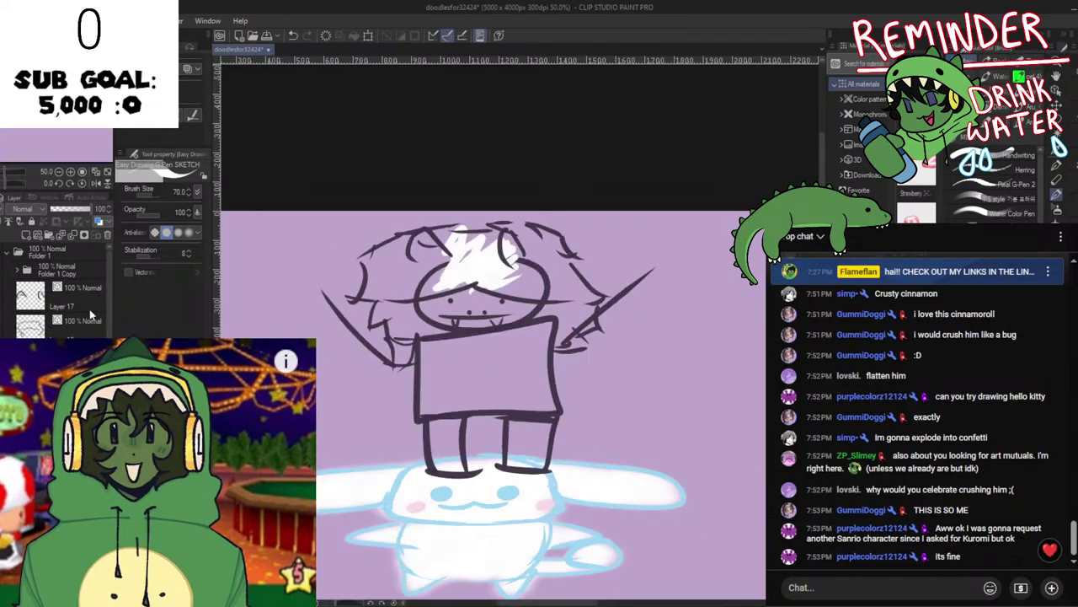
Scribble dark brown colour into both sides of the hair on a new layer and save the file.
click(24, 236)
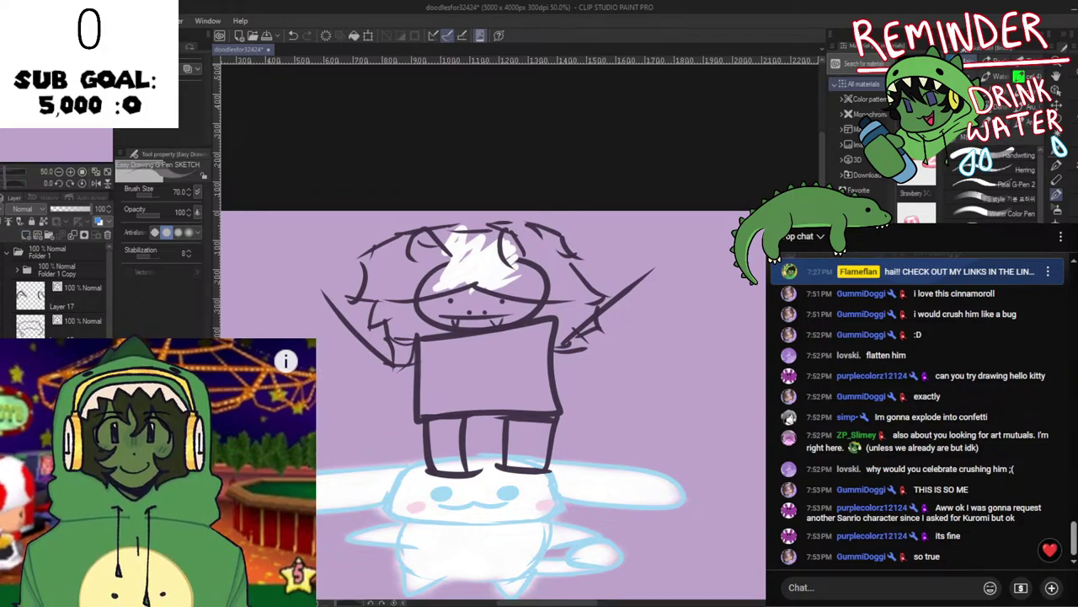
mouse_move(433, 289)
mouse_down()
mouse_move(405, 283)
mouse_move(458, 248)
mouse_move(419, 271)
mouse_up()
key(ctrl+z)
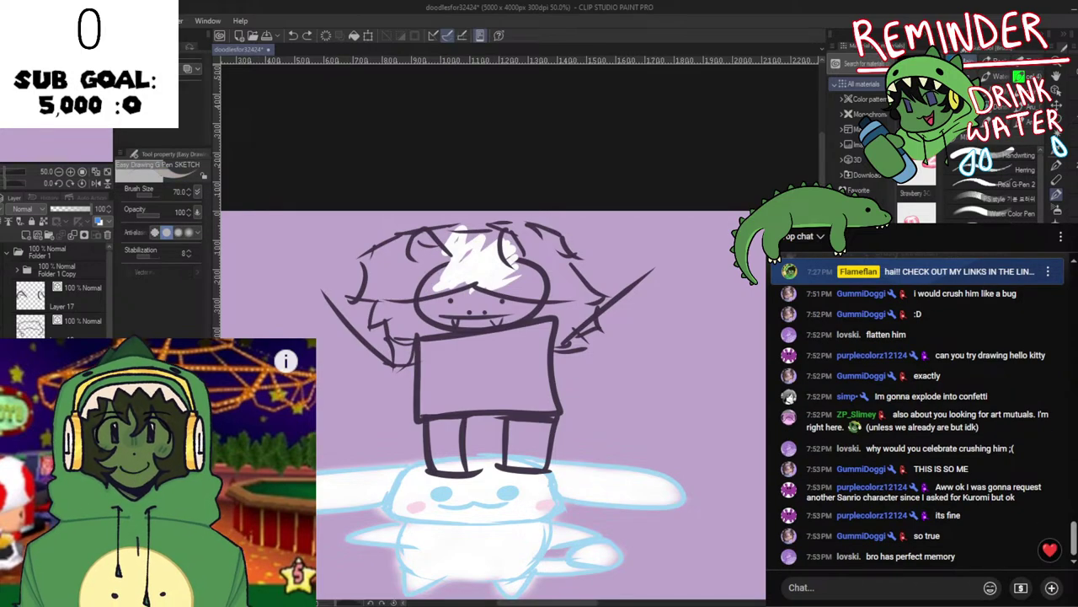
mouse_move(455, 248)
mouse_down()
mouse_move(430, 270)
mouse_move(404, 253)
mouse_move(358, 287)
mouse_up()
key(ctrl+z)
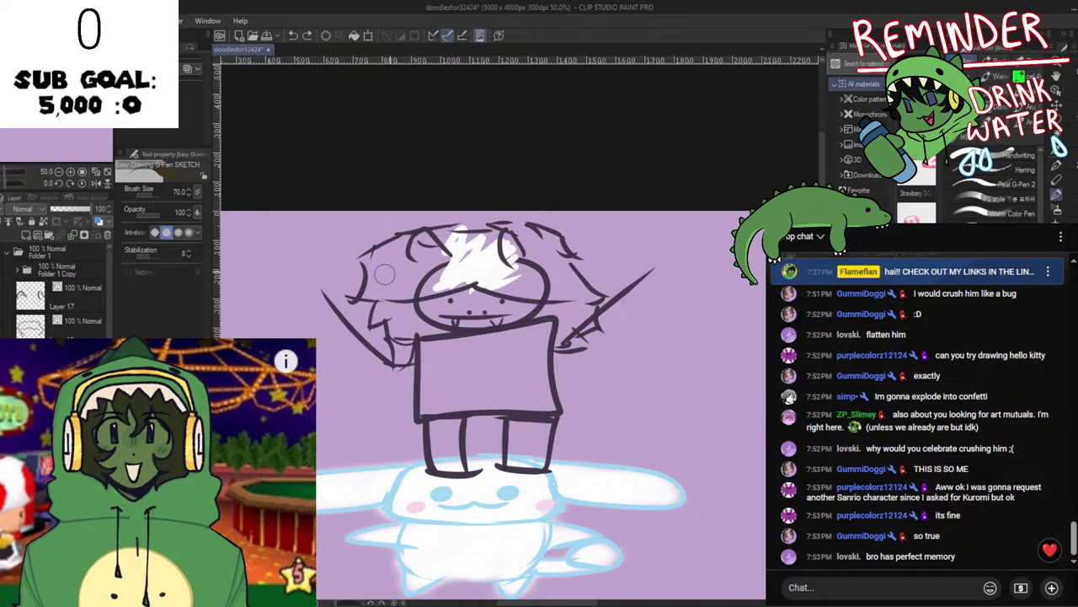
mouse_move(433, 244)
mouse_down()
mouse_move(396, 261)
mouse_move(421, 244)
mouse_move(422, 270)
mouse_move(399, 294)
mouse_move(379, 253)
mouse_move(363, 287)
mouse_move(396, 354)
mouse_move(489, 253)
mouse_move(485, 236)
mouse_move(497, 278)
mouse_move(540, 253)
mouse_move(560, 269)
mouse_move(566, 333)
mouse_move(544, 327)
mouse_up()
key(ctrl+minus)
key(ctrl+minus)
key(space)
drag(497, 361, 489, 358)
key(ctrl+s)
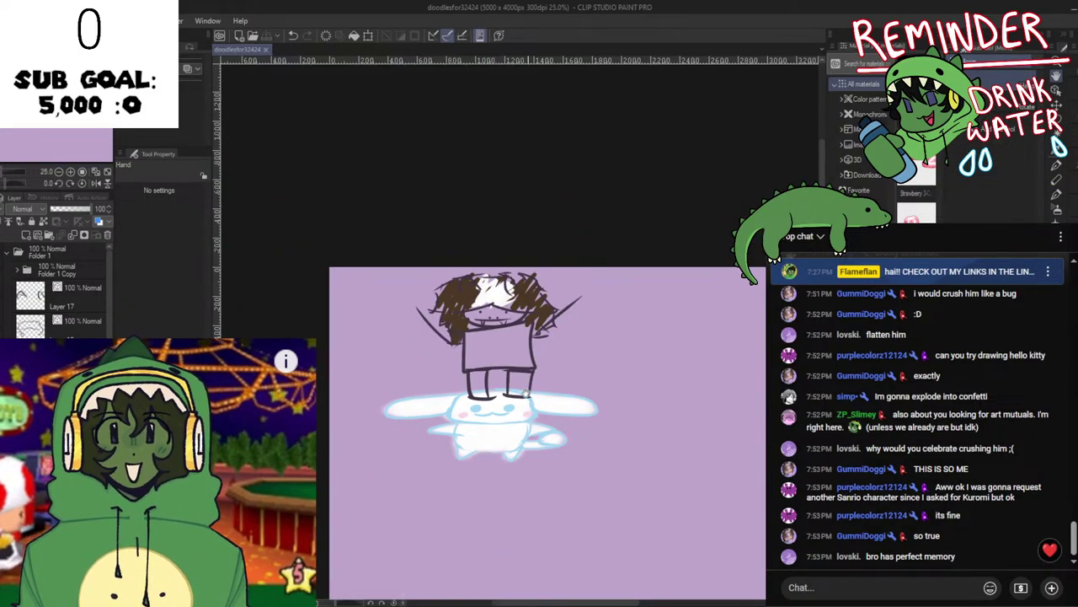
On a new layer, draw a curved collar with a hanging necktie on the figure's torso and save the file.
scroll(383, 372, up, 2)
drag(440, 393, 356, 353)
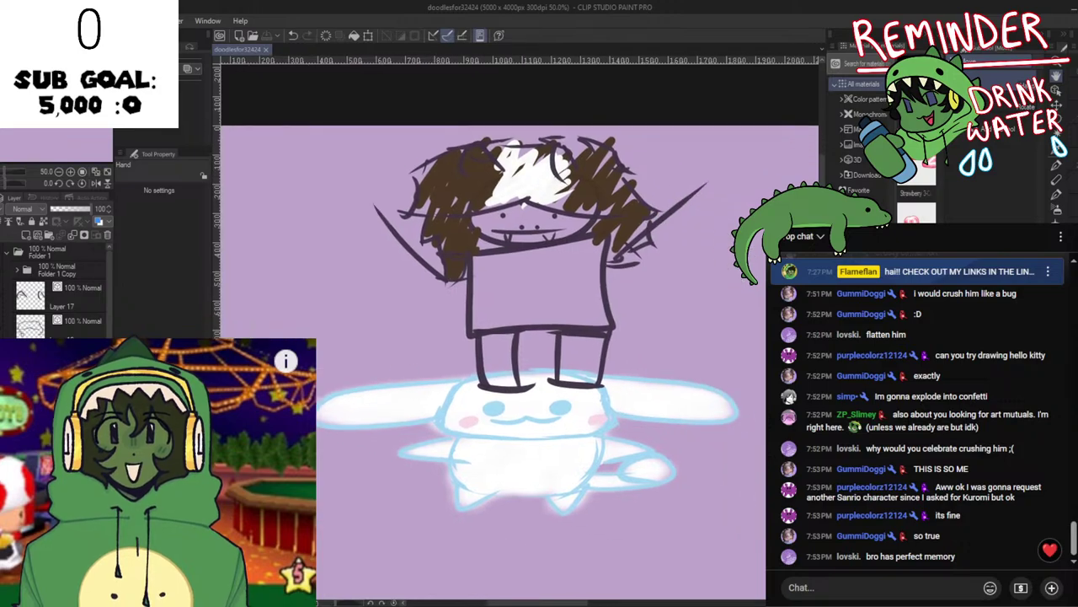
click(37, 236)
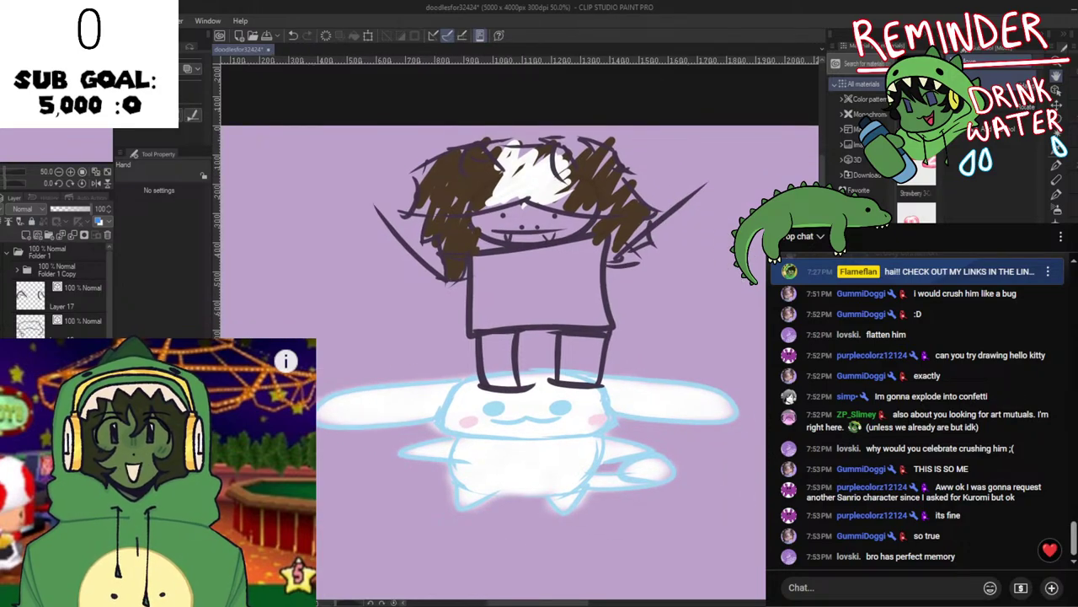
scroll(536, 347, up, 2)
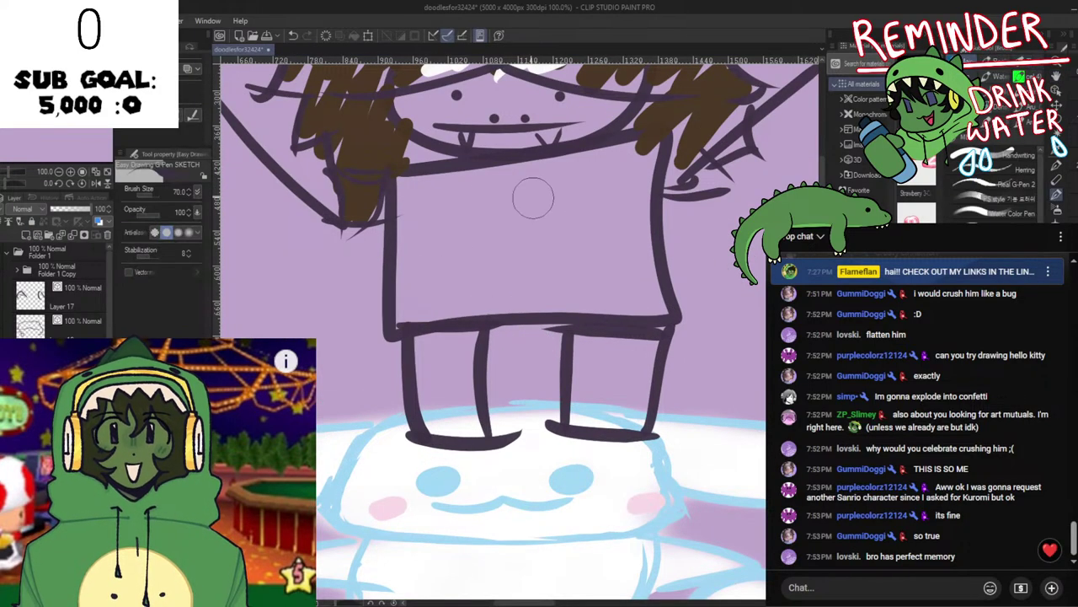
mouse_move(486, 169)
mouse_down()
mouse_move(589, 142)
mouse_move(525, 187)
mouse_move(568, 155)
mouse_up()
key(ctrl+z)
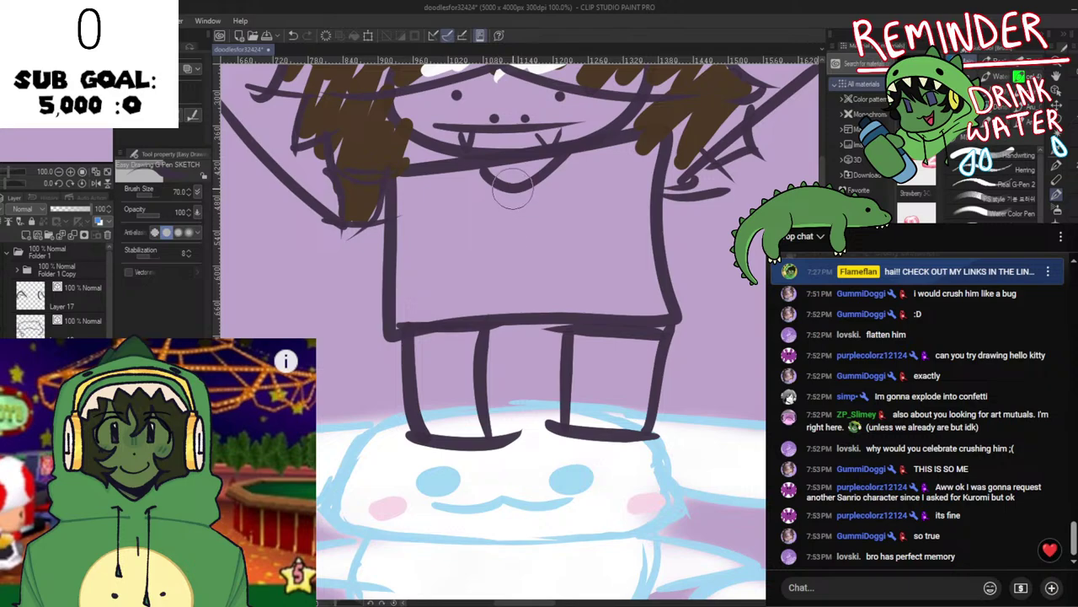
mouse_move(510, 193)
mouse_down()
mouse_move(511, 245)
mouse_move(535, 250)
mouse_move(517, 272)
mouse_move(537, 225)
mouse_move(529, 235)
mouse_move(528, 178)
mouse_up()
key(space)
scroll(528, 321, down, 3)
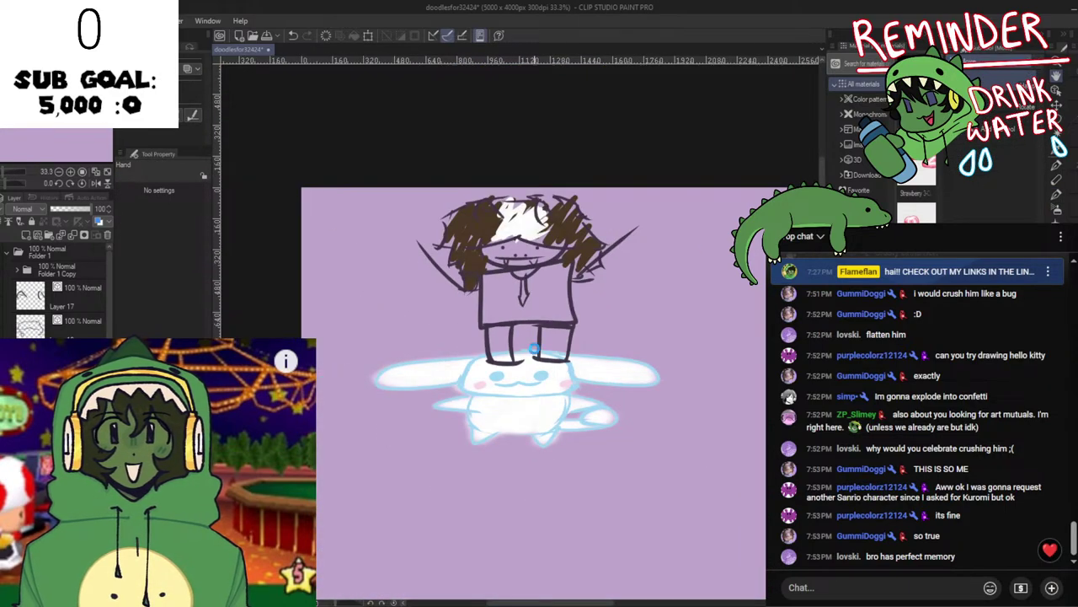
key(ctrl+s)
scroll(482, 381, down, 3)
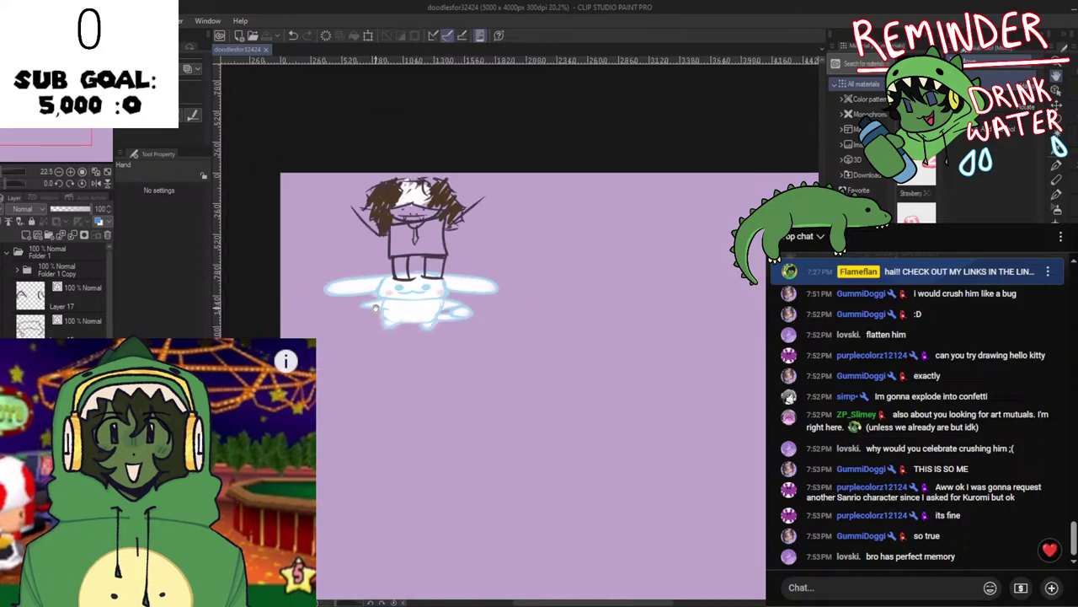
scroll(74, 297, down, 5)
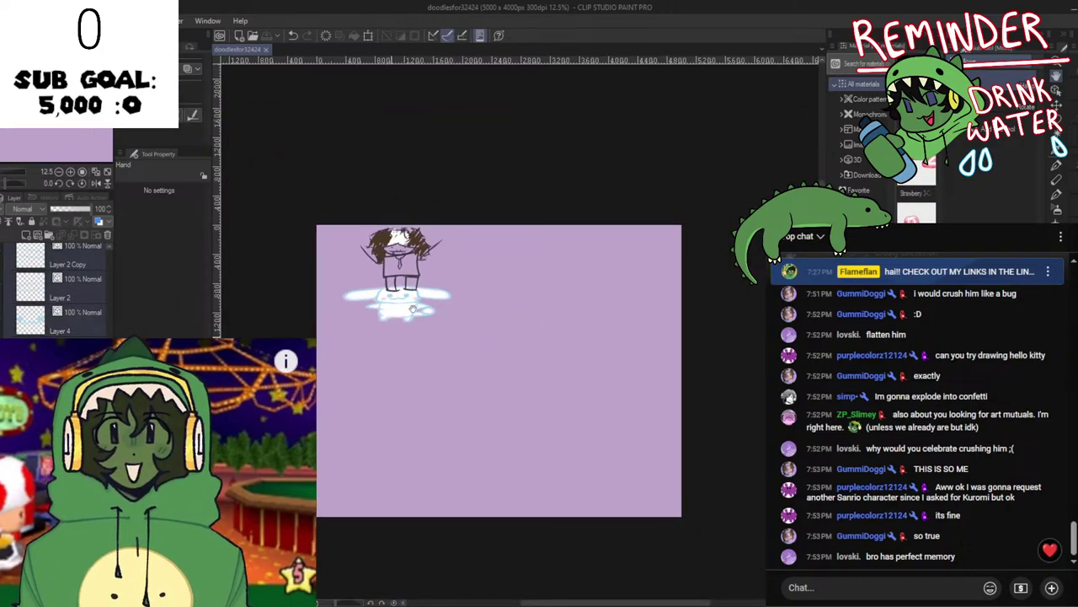
Enlarge the whole doodle of the figure standing on Cinnamoroll to 249% so it fills the canvas.
key(ctrl+t)
mouse_move(453, 274)
mouse_down()
mouse_move(621, 273)
mouse_move(588, 391)
mouse_move(600, 386)
mouse_up()
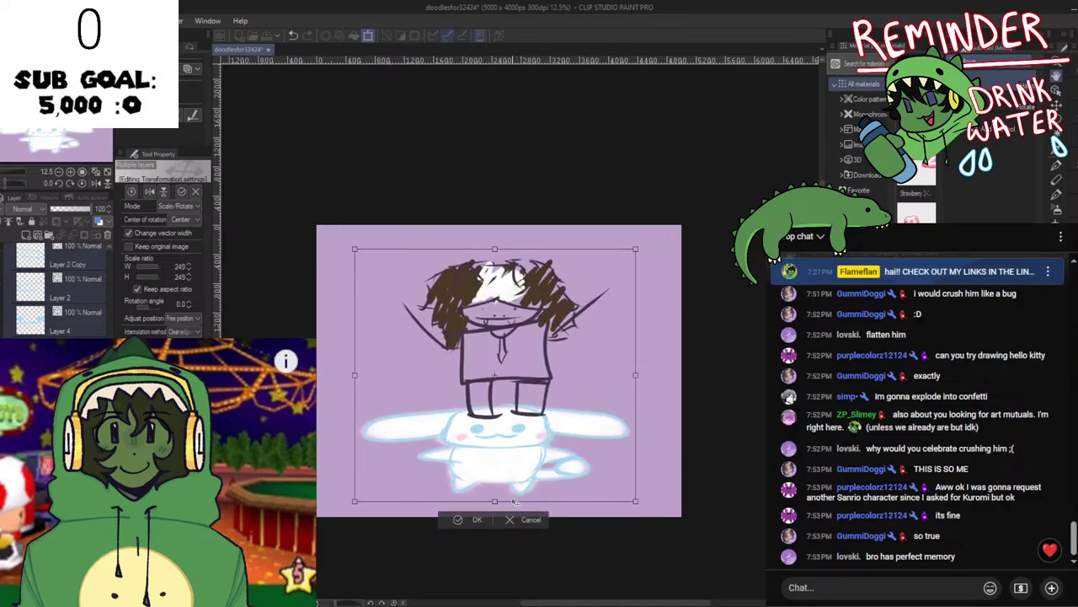
click(455, 518)
scroll(468, 510, down, 3)
scroll(469, 509, up, 4)
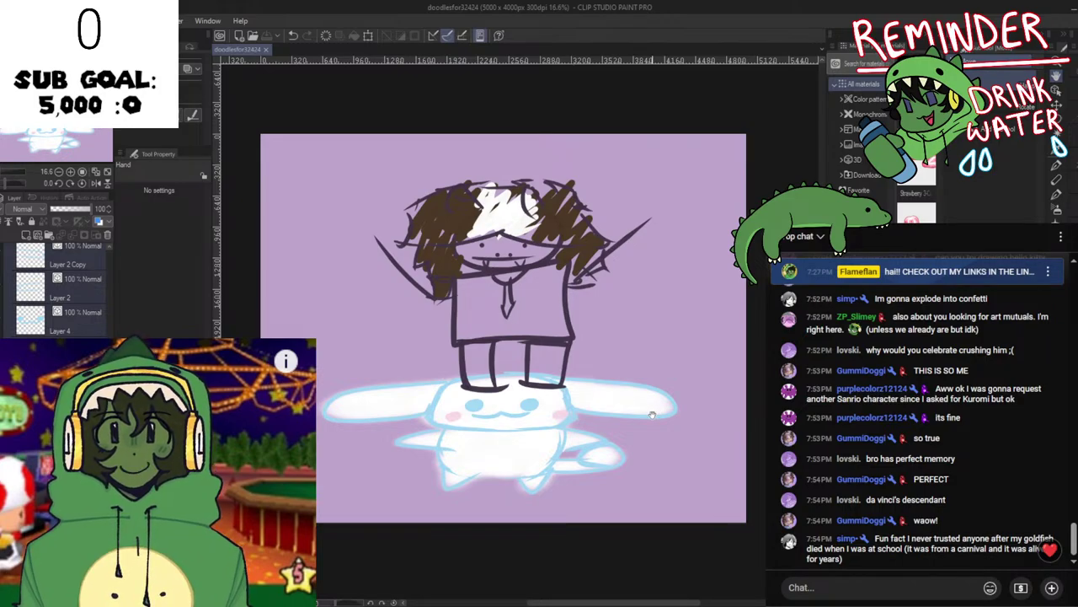
scroll(452, 303, up, 1)
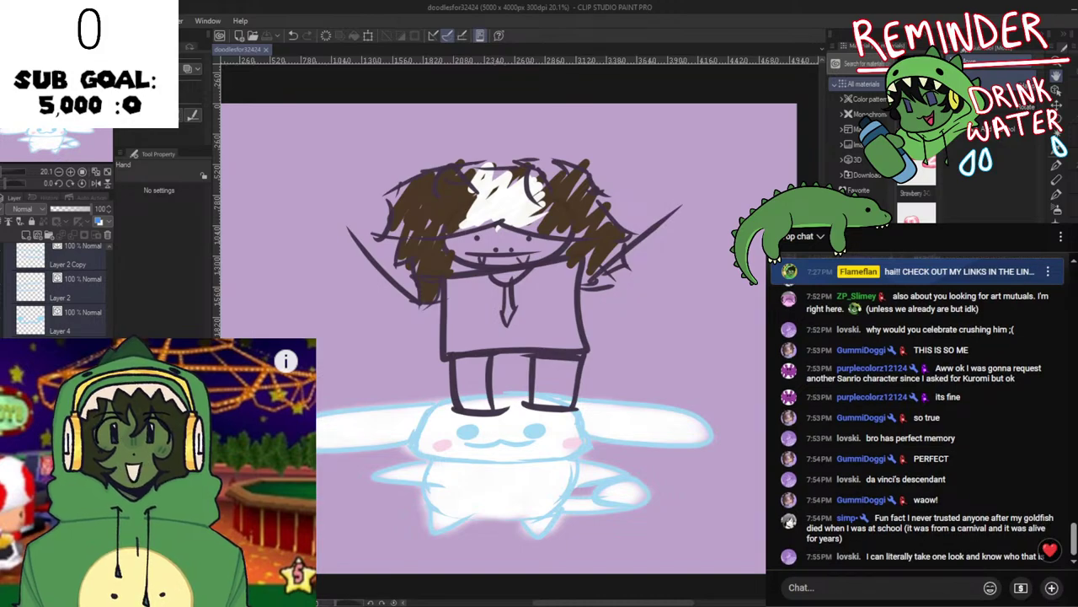
Create a new 5000 x 4000 px, 300 dpi illustration and paste the black-and-white flying pigeon photo into it.
click(685, 178)
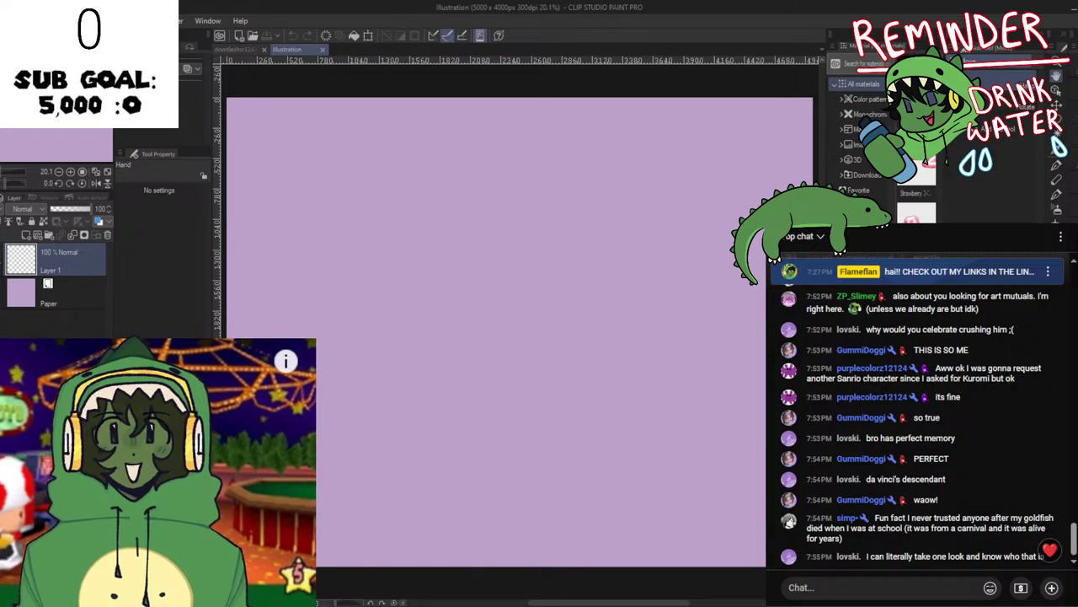
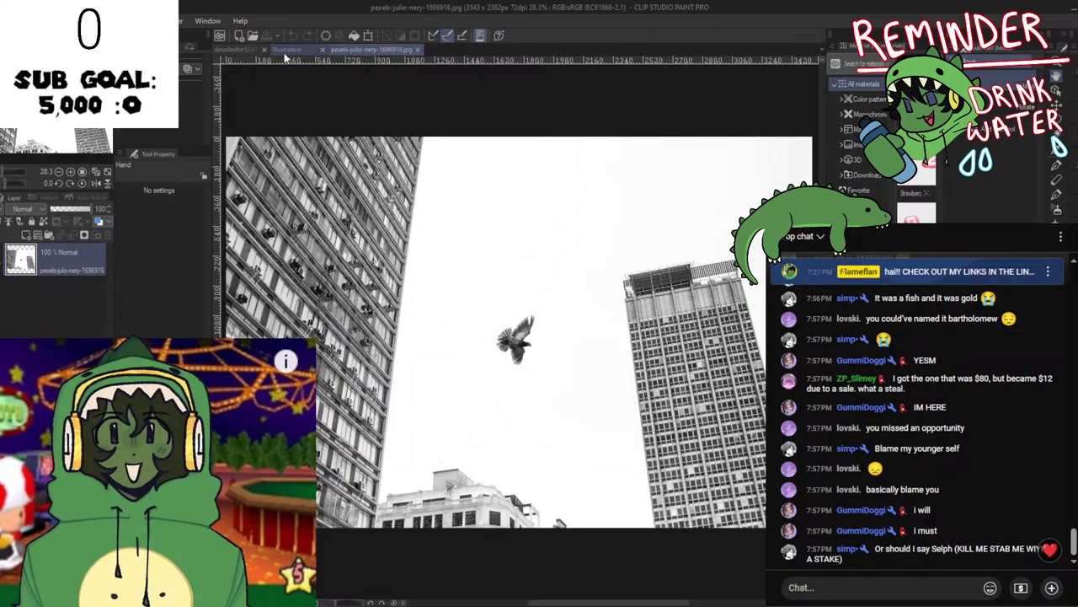
click(288, 50)
key(ctrl+v)
key(ctrl+t)
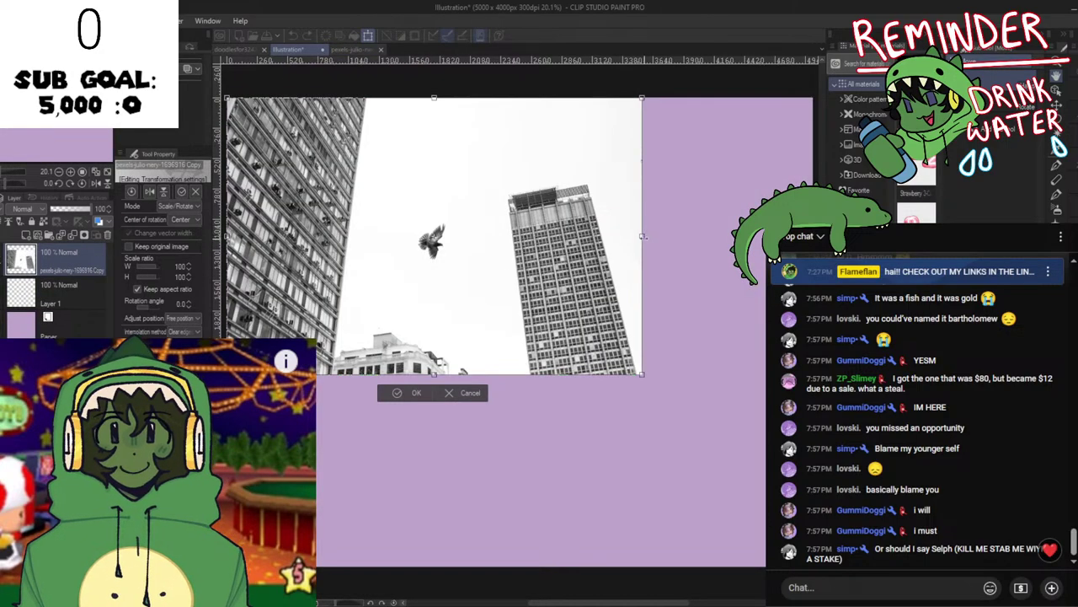
Scale the pasted flying pigeon photo to 488% and position it so only the bird fills the middle of the canvas.
drag(745, 237, 880, 237)
scroll(755, 337, down, 4)
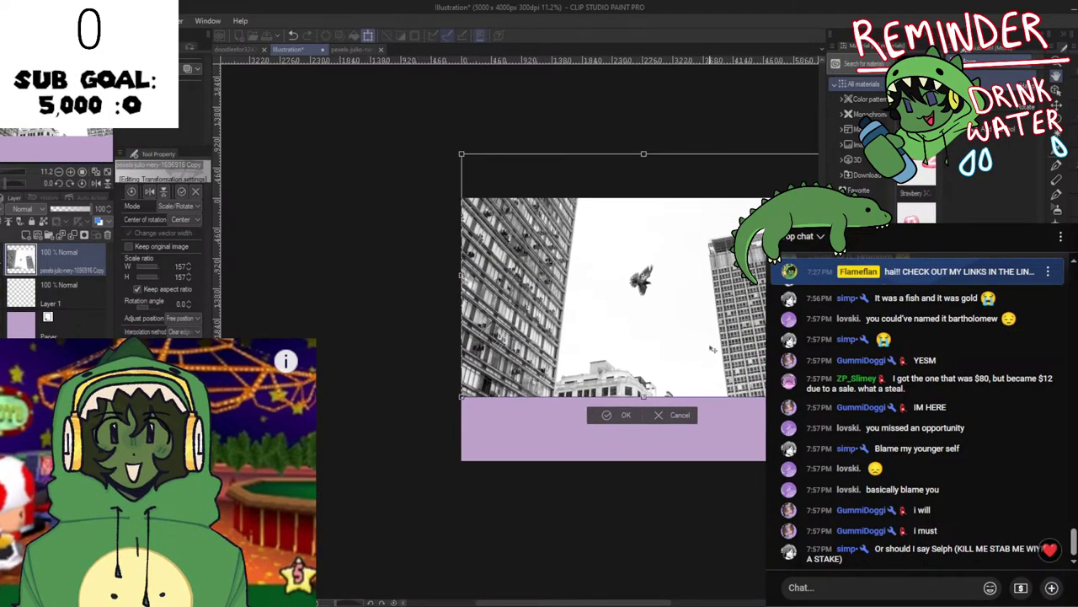
drag(705, 329, 665, 386)
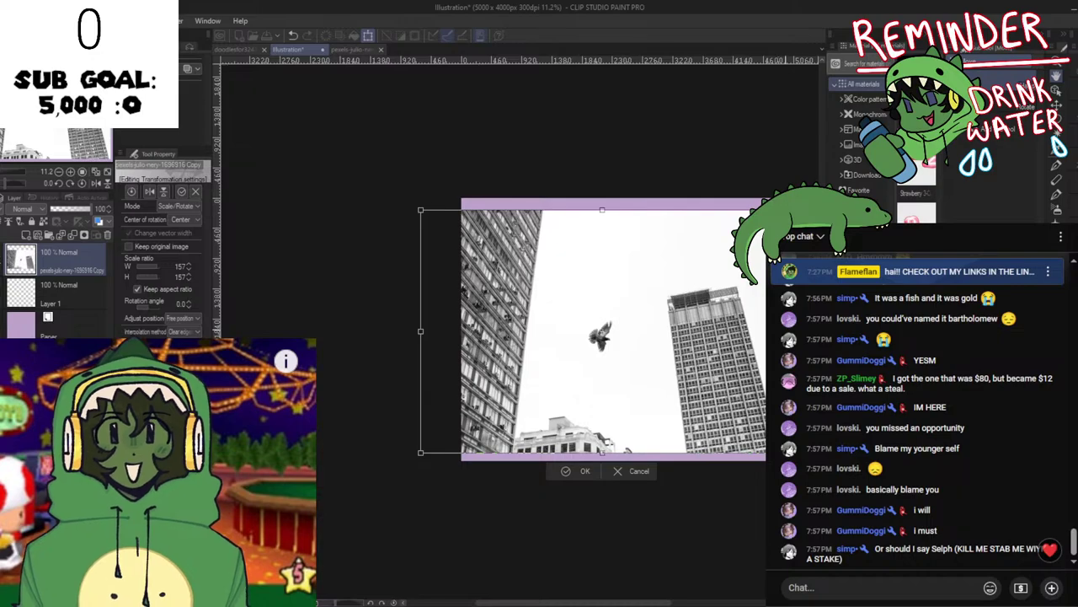
drag(785, 331, 873, 331)
drag(761, 365, 722, 352)
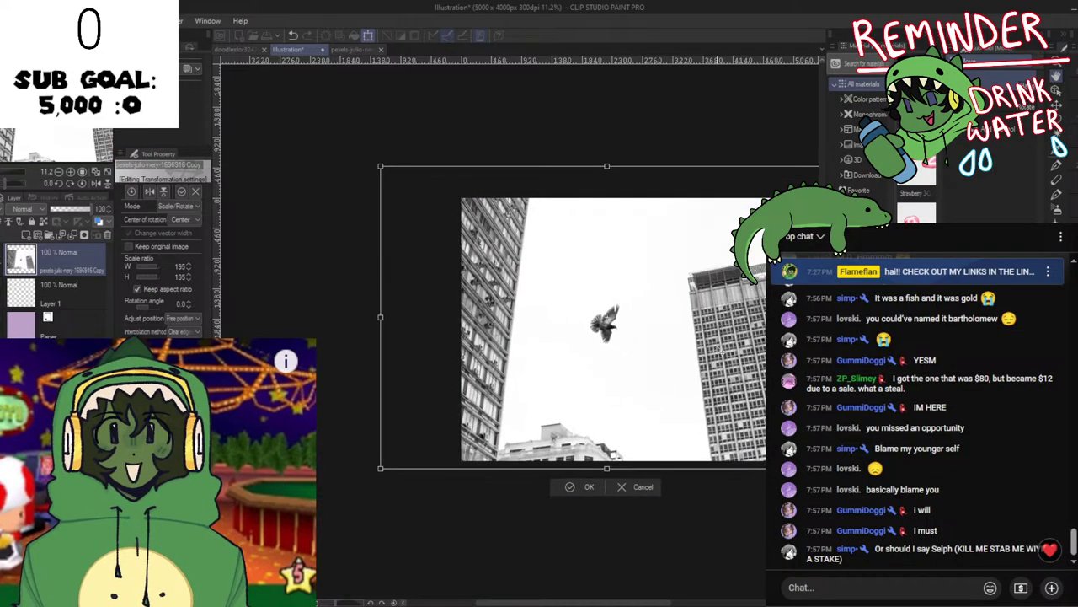
scroll(769, 352, down, 2)
drag(675, 428, 678, 451)
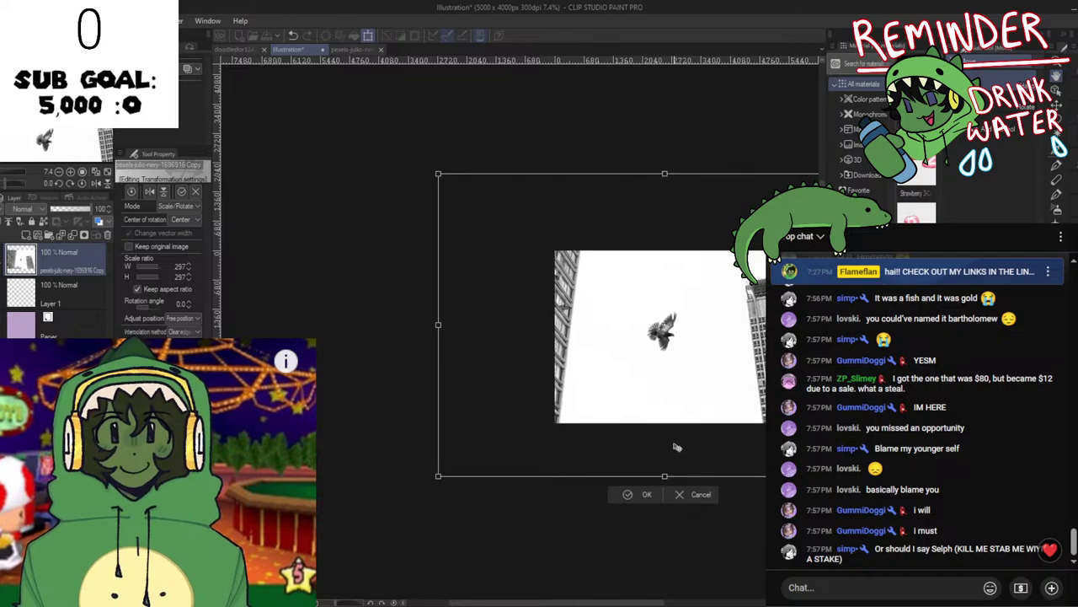
scroll(691, 451, up, 2)
scroll(691, 450, down, 3)
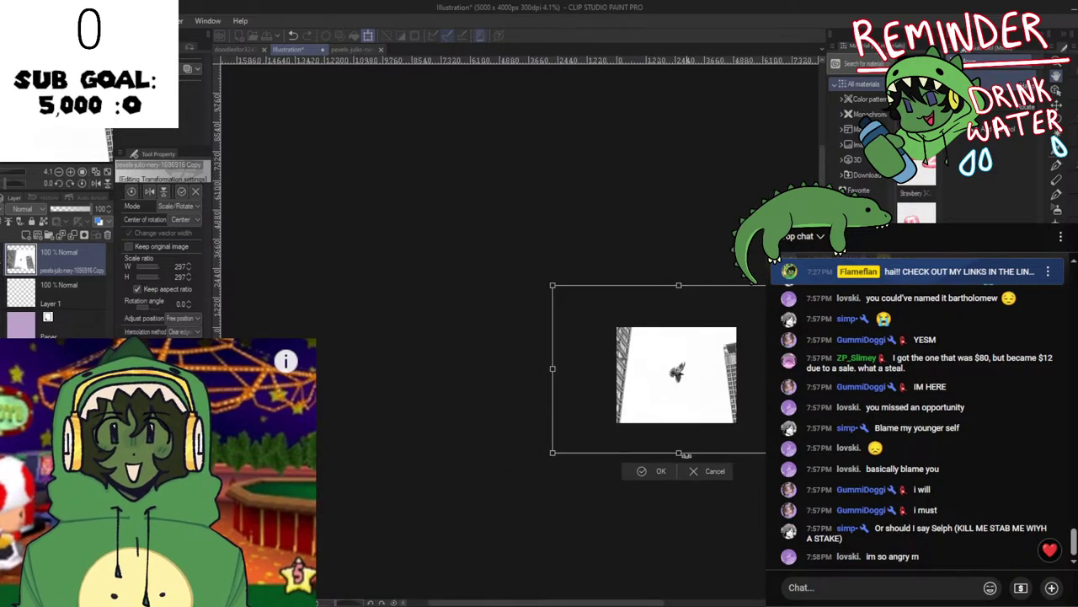
mouse_move(681, 450)
mouse_down()
mouse_move(683, 546)
mouse_move(691, 455)
mouse_up()
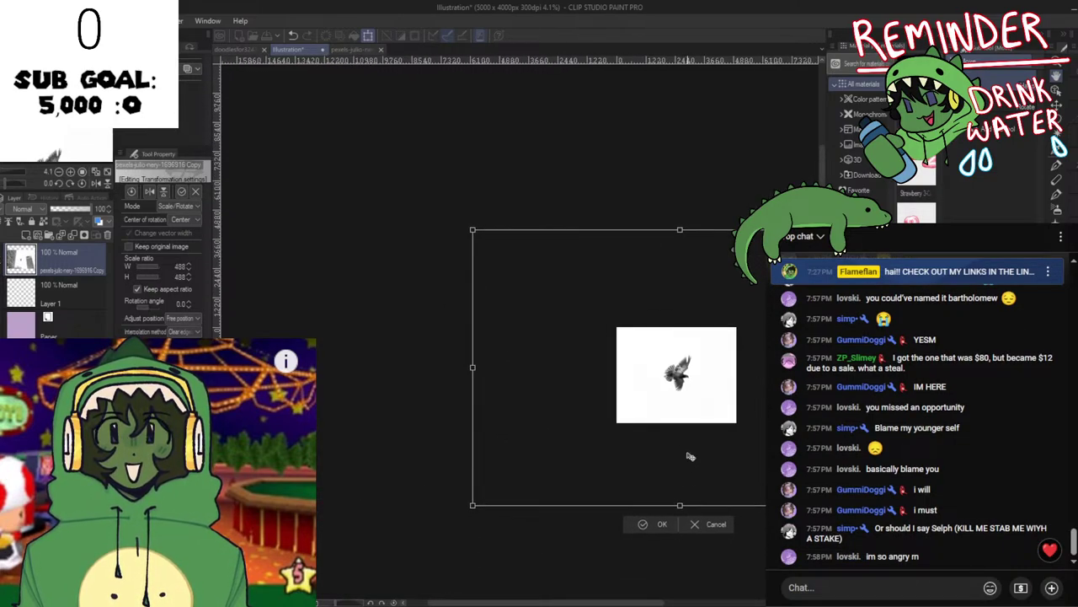
scroll(690, 455, up, 3)
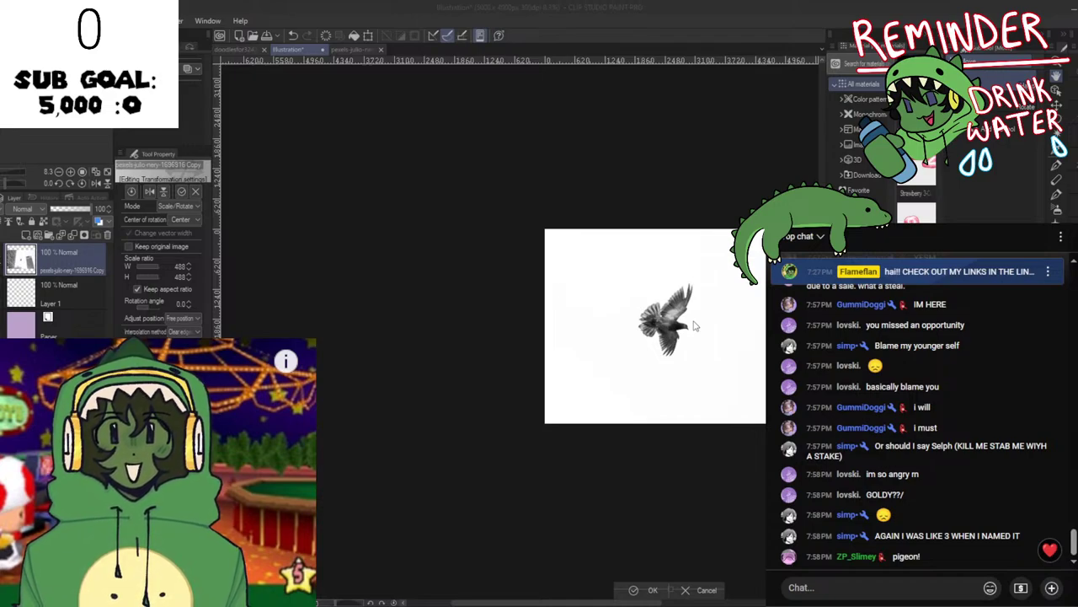
key(Return)
scroll(693, 320, up, 6)
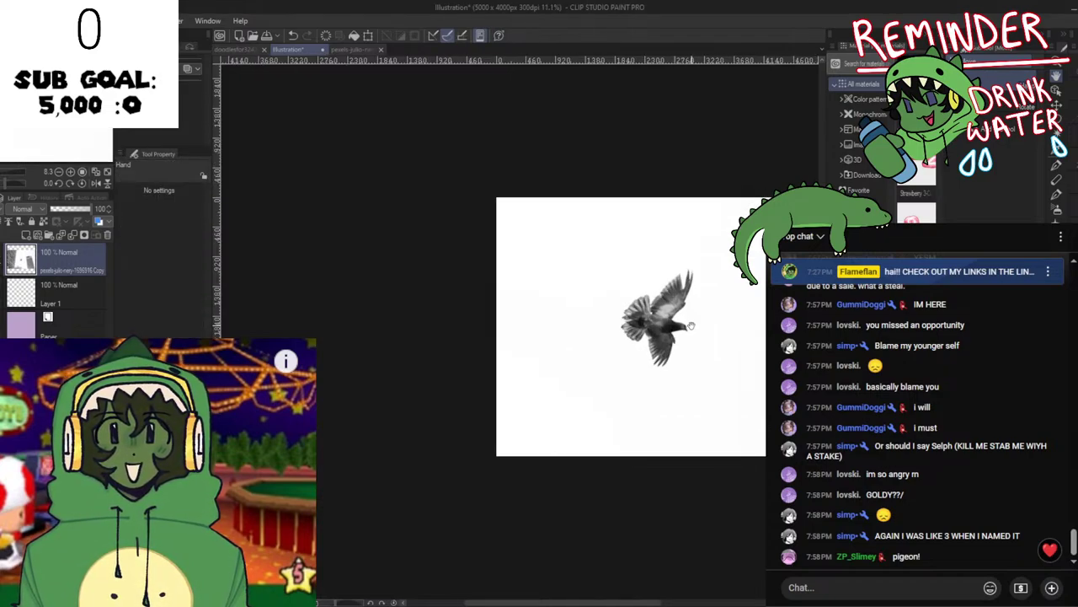
key(w)
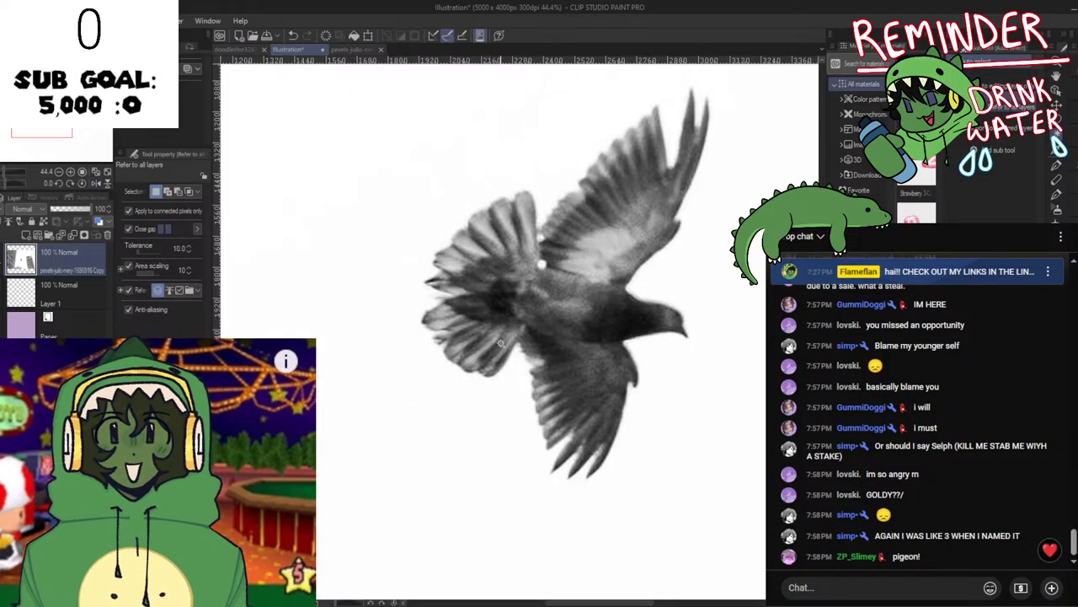
scroll(522, 337, down, 3)
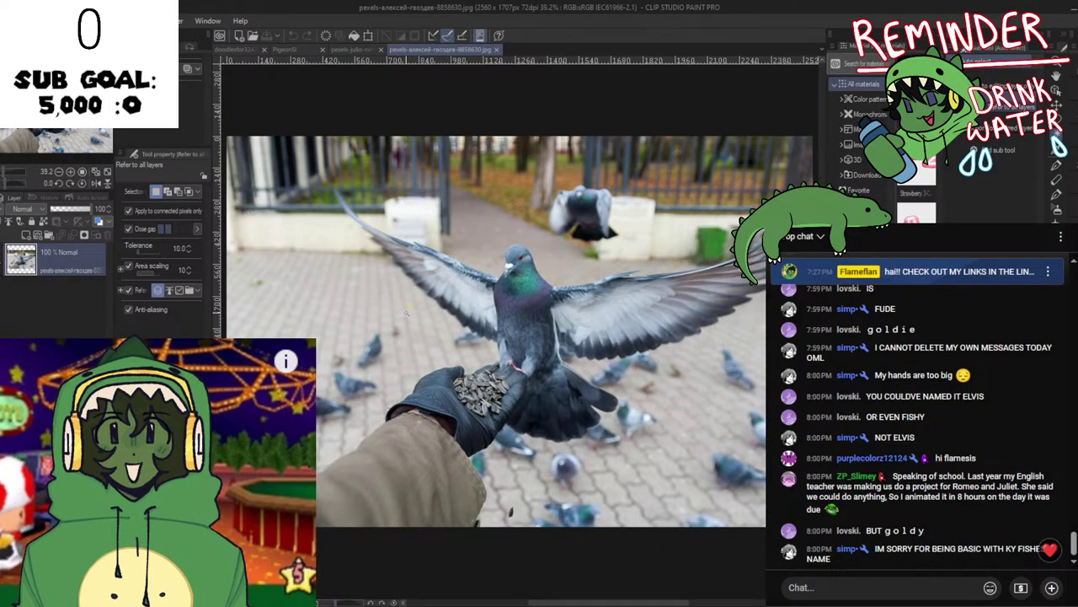
scroll(510, 336, down, 2)
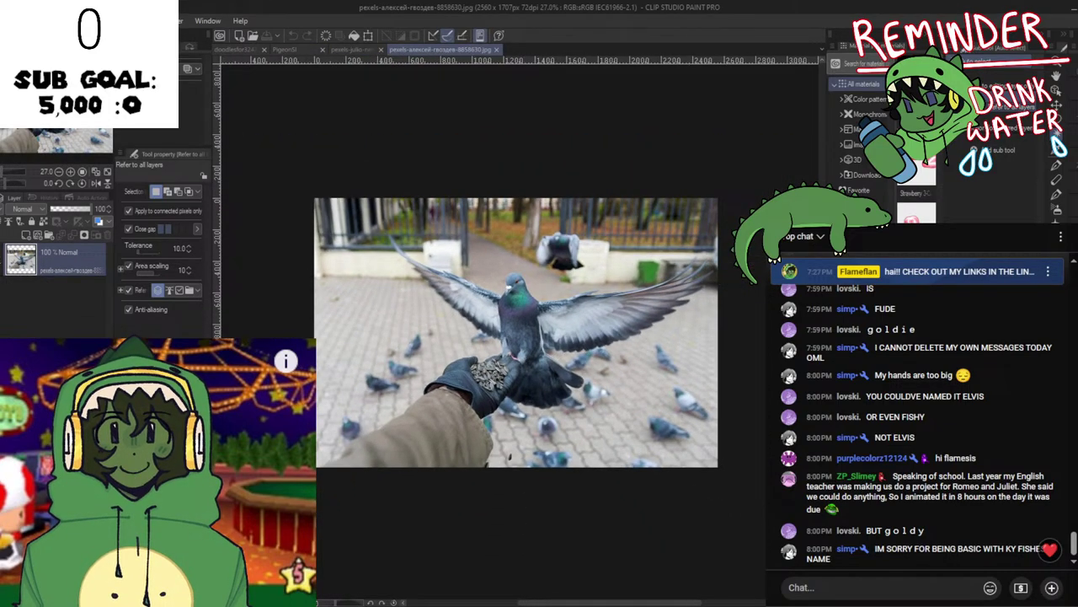
click(876, 587)
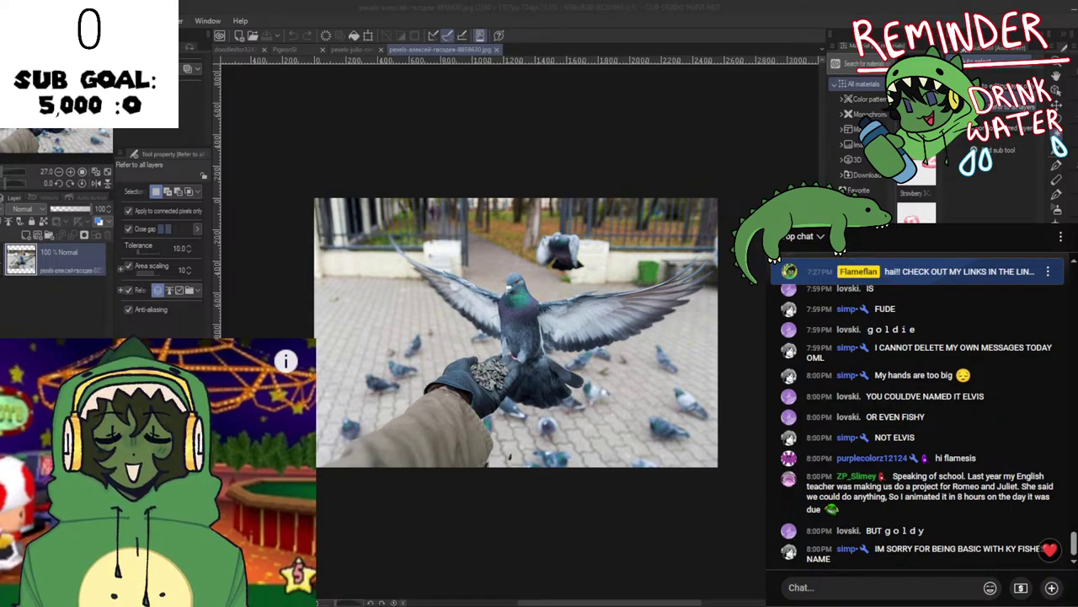
click(701, 435)
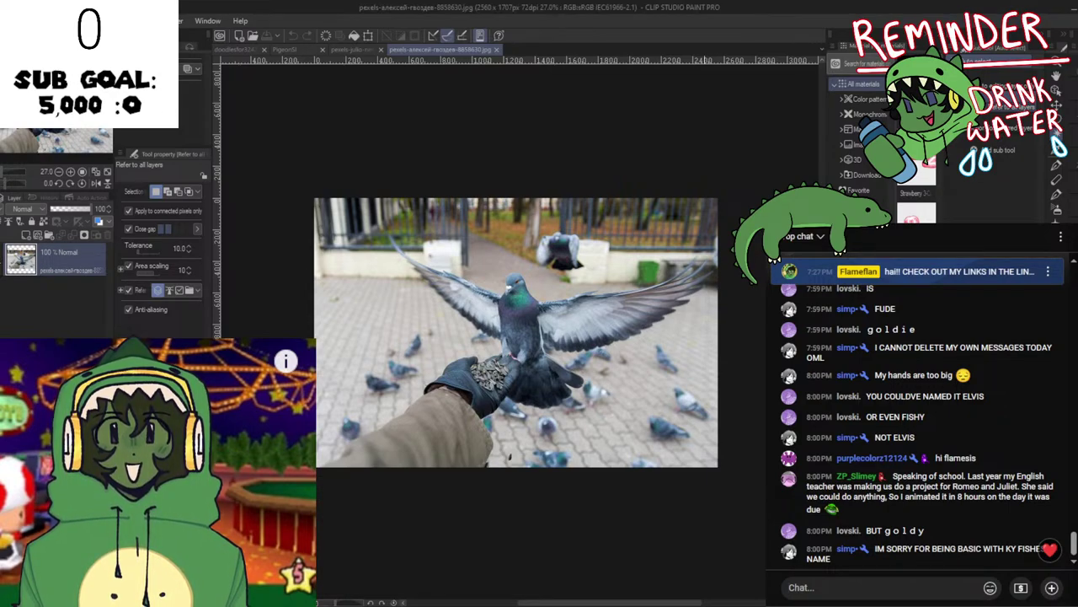
scroll(702, 434, down, 1)
scroll(703, 435, down, 2)
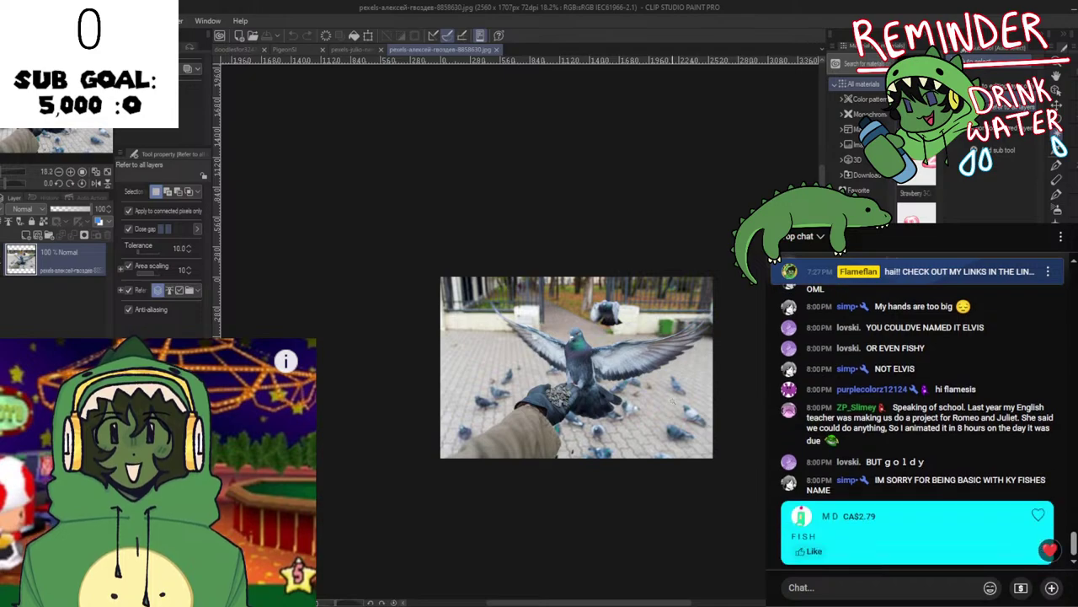
scroll(673, 401, up, 2)
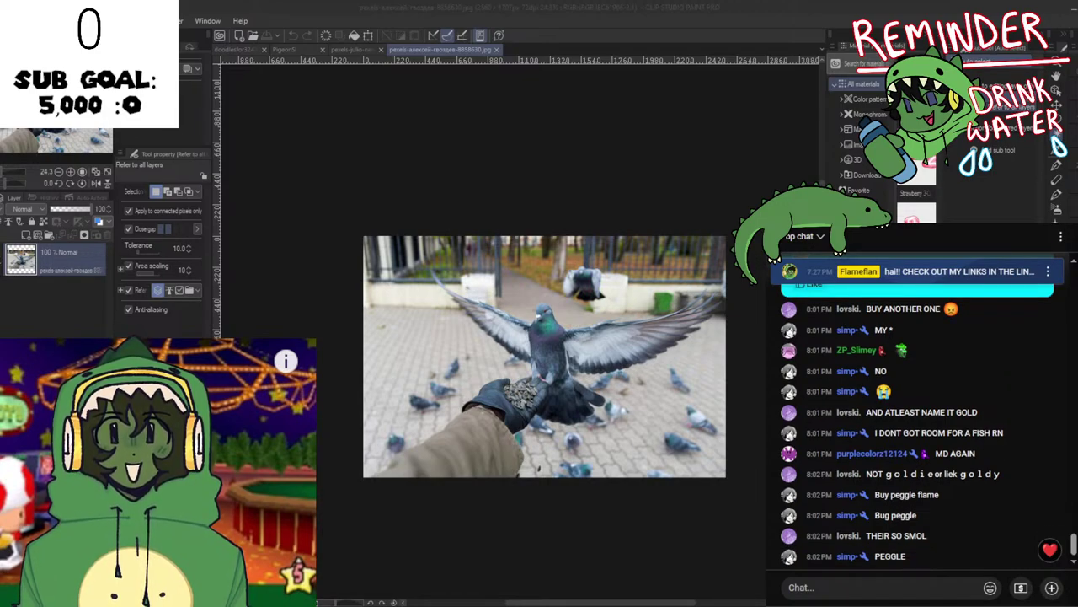
scroll(594, 477, up, 1)
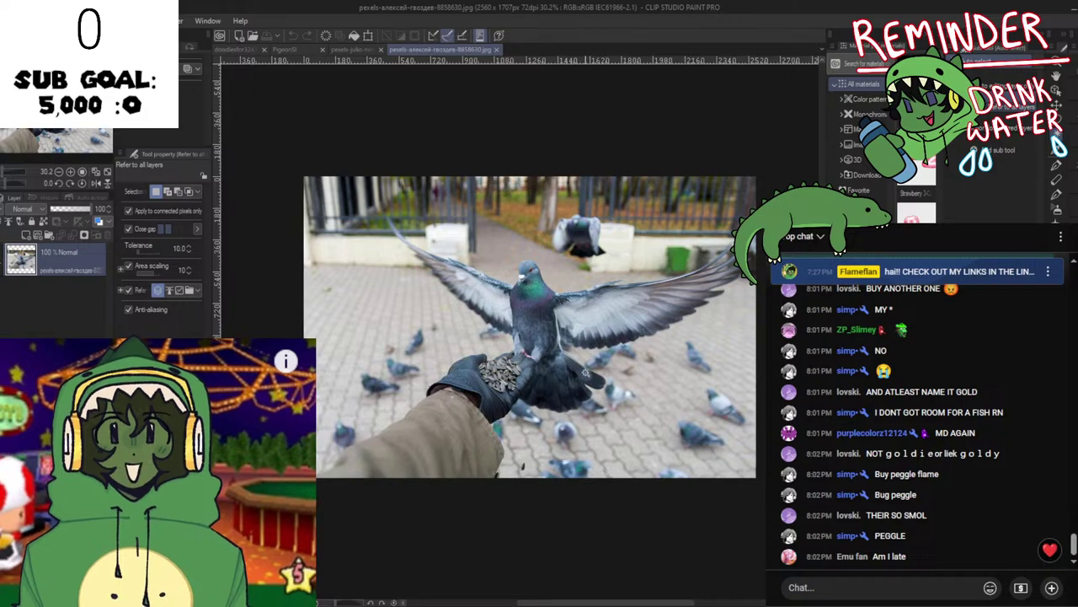
Paste the photo of the pigeon on a gloved hand into the PigeonSI file and scale it to 228% over the canvas.
click(305, 50)
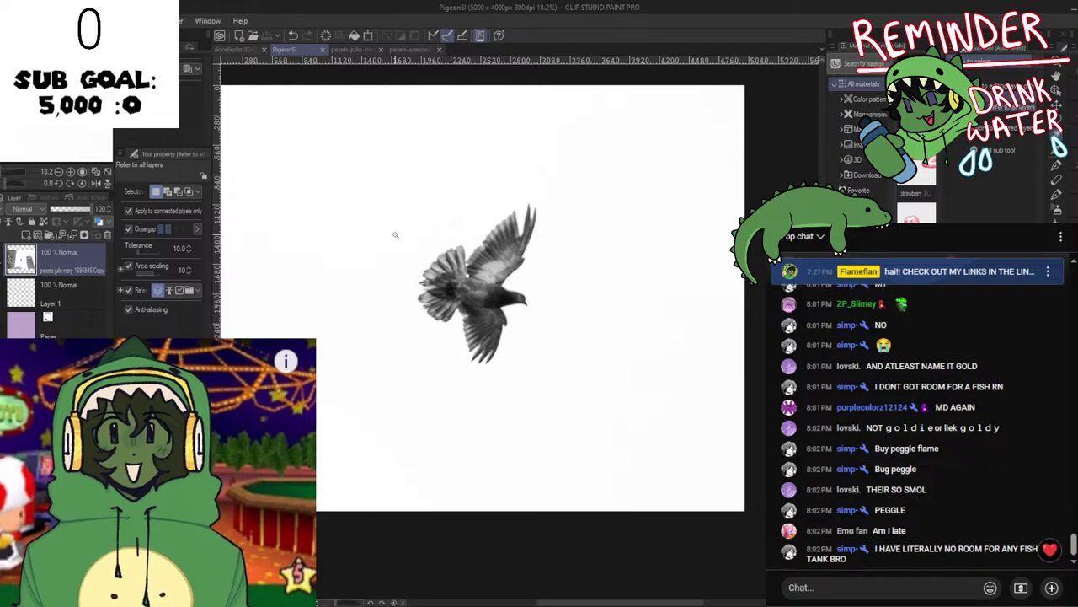
mouse_move(395, 235)
mouse_down()
mouse_move(346, 211)
mouse_move(397, 237)
mouse_up()
key(ctrl+v)
drag(497, 285, 765, 459)
key(ctrl+t)
scroll(653, 346, up, 1)
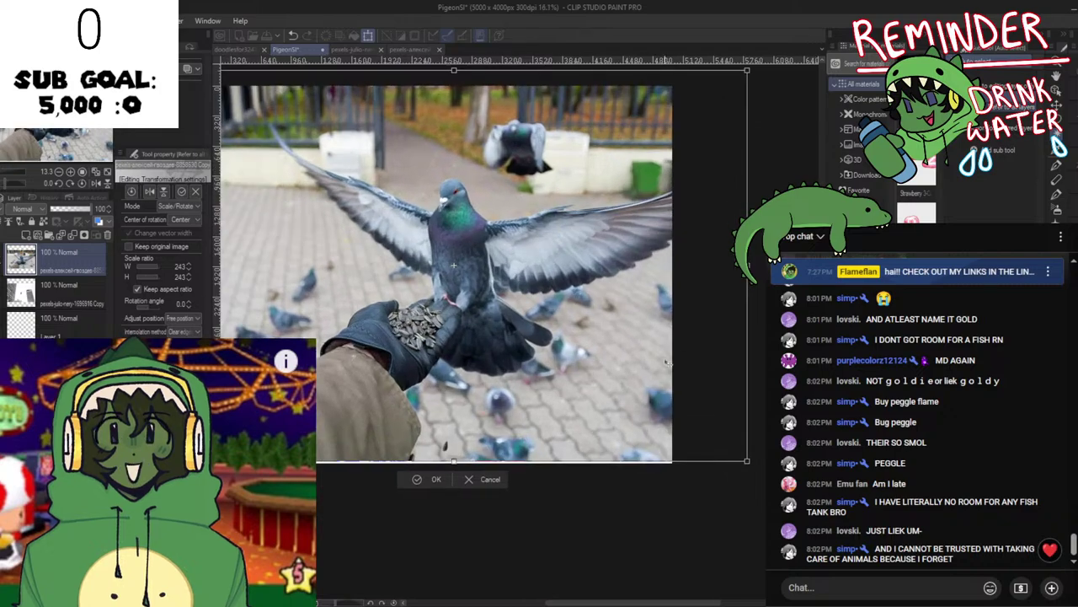
scroll(660, 348, up, 1)
scroll(640, 347, down, 3)
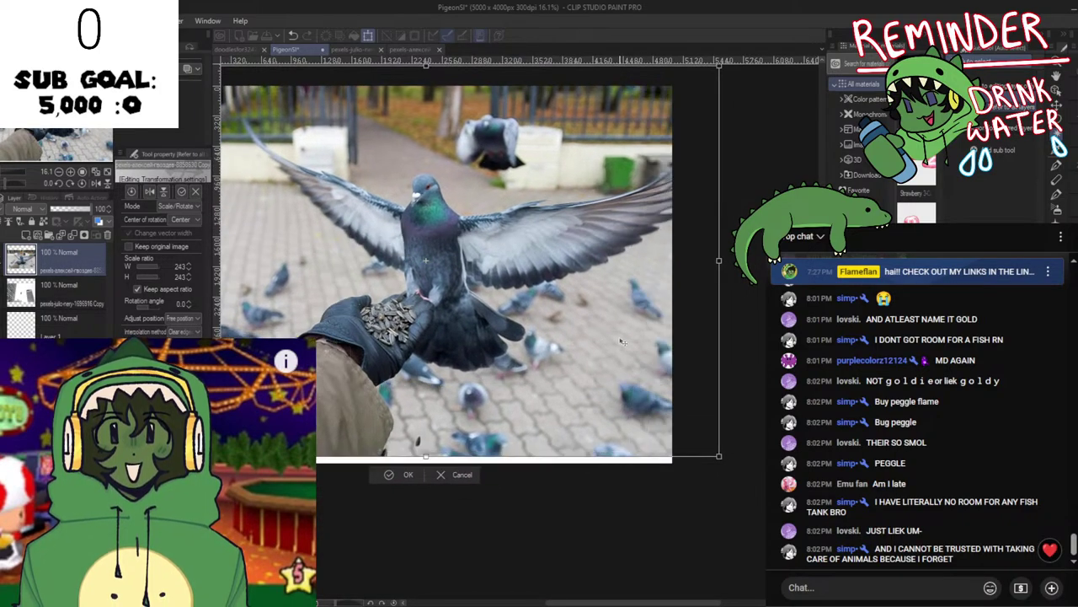
drag(563, 342, 557, 346)
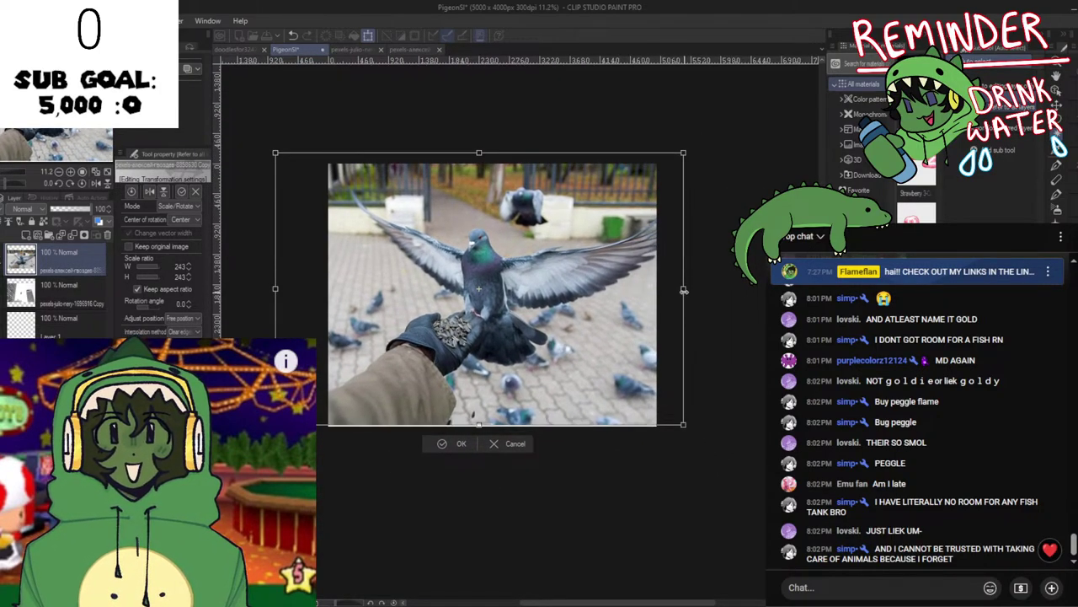
drag(684, 291, 623, 329)
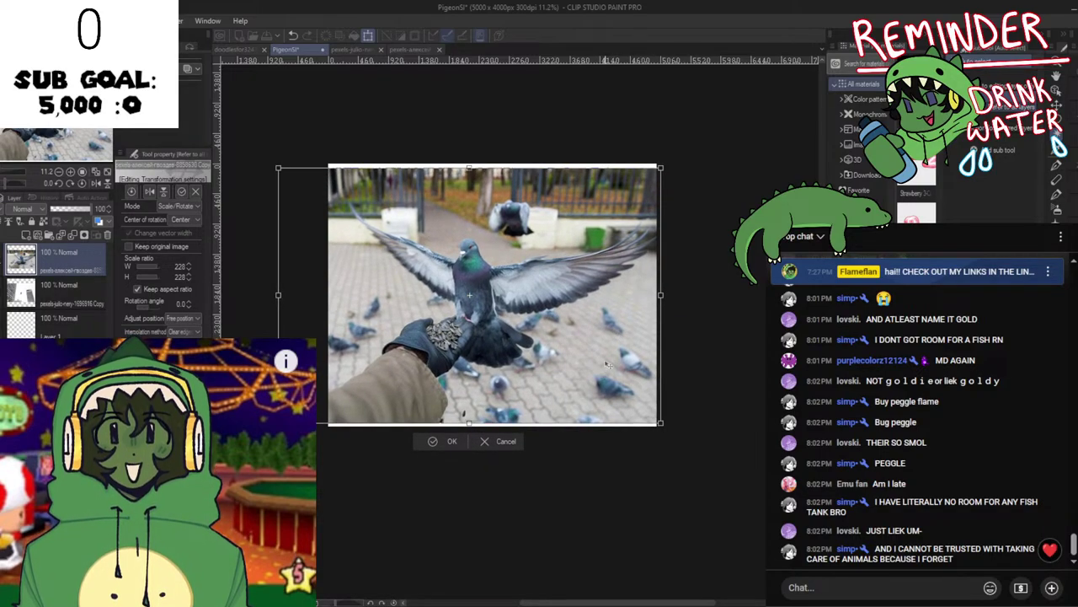
scroll(600, 370, up, 2)
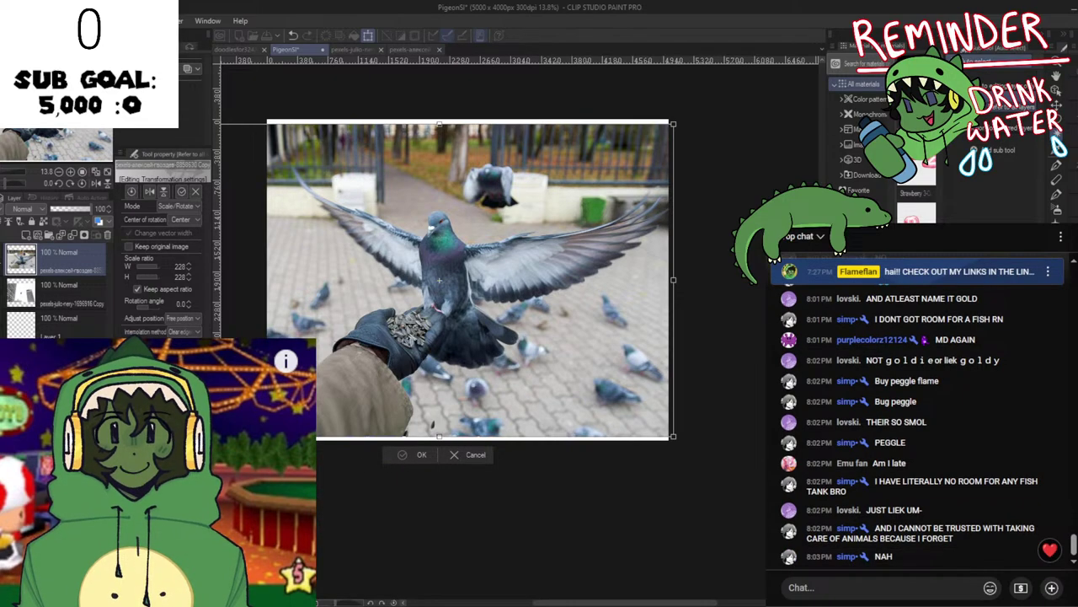
click(421, 454)
Hide the layer with the hand-perched pigeon photo and save the file.
scroll(367, 273, up, 2)
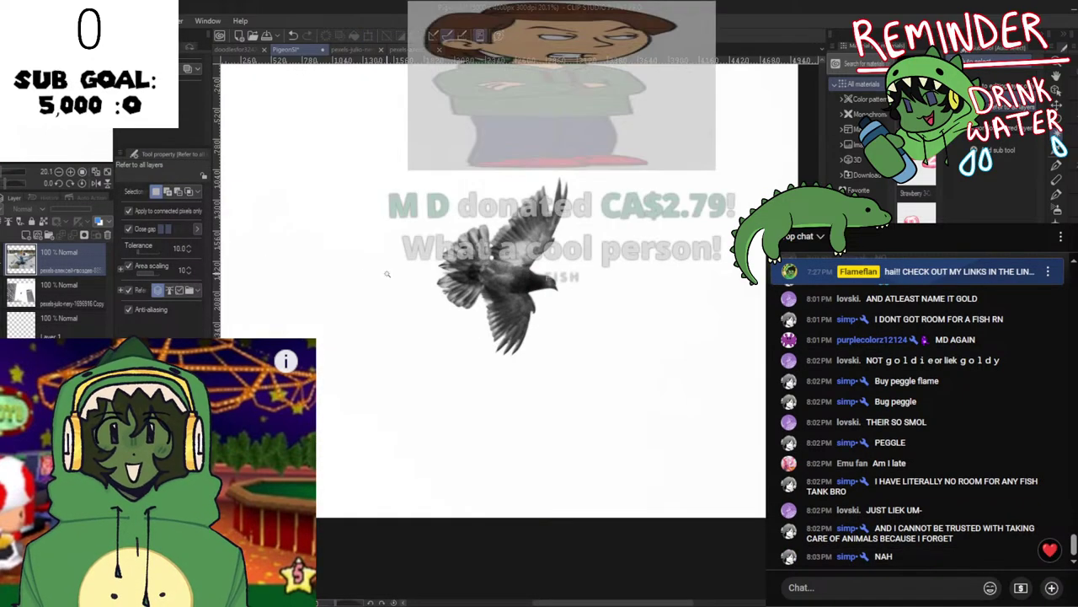
scroll(367, 274, up, 1)
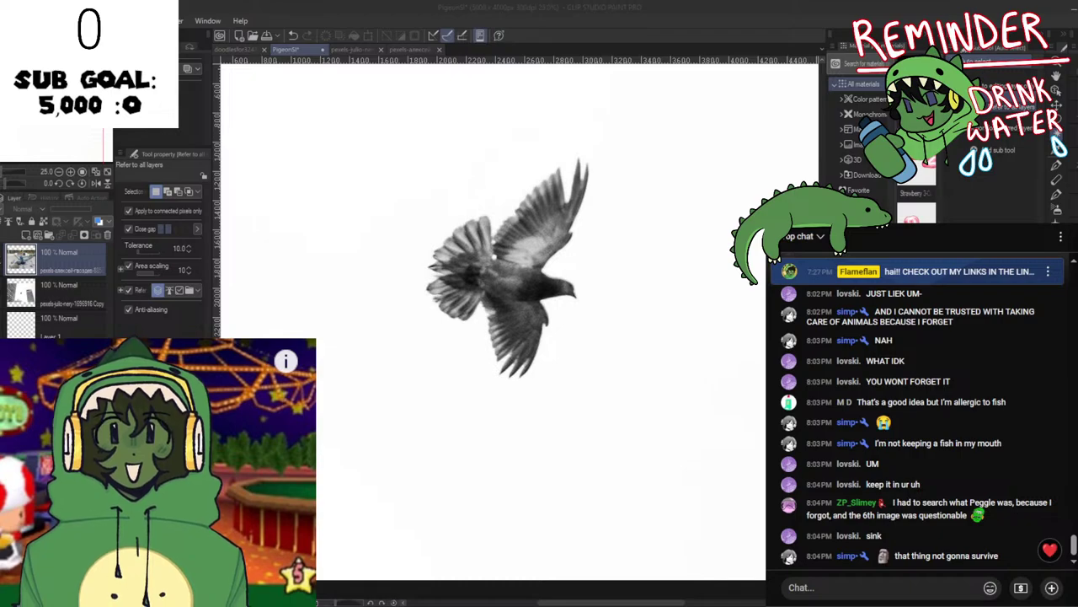
click(697, 502)
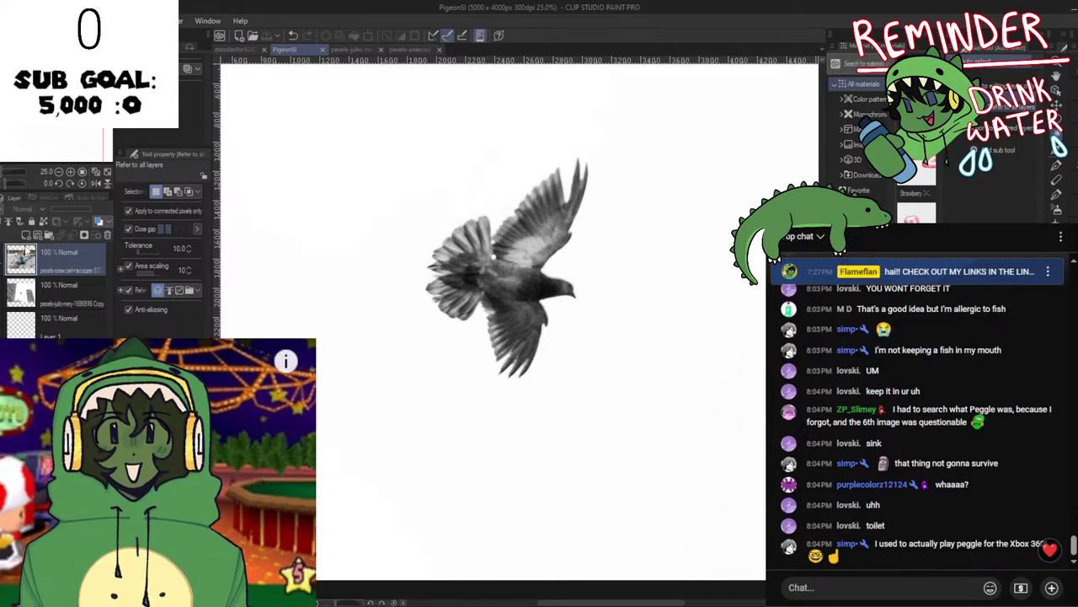
Add a new layer above the photos and take the Easy Drawing G-Pen sketch brush at size 70.
click(37, 235)
key(p)
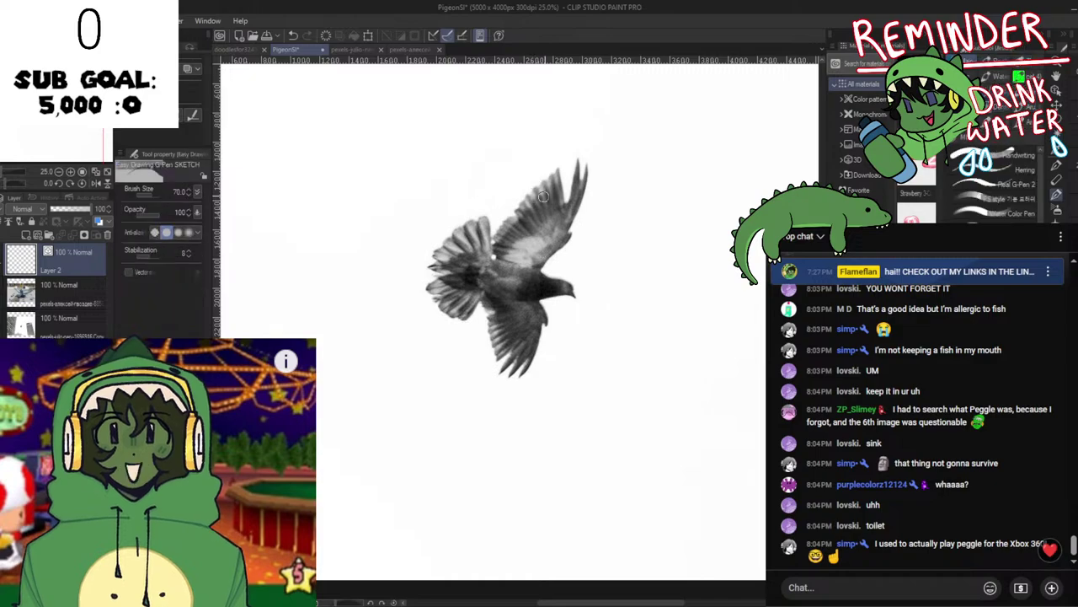
scroll(573, 171, up, 1)
key(ctrl+z)
mouse_move(575, 168)
mouse_down()
mouse_move(575, 247)
mouse_move(576, 226)
mouse_up()
key(ctrl+z)
Lower the flying pigeon photo layer's opacity to 69% and make the empty drawing layer active again.
click(72, 324)
click(78, 209)
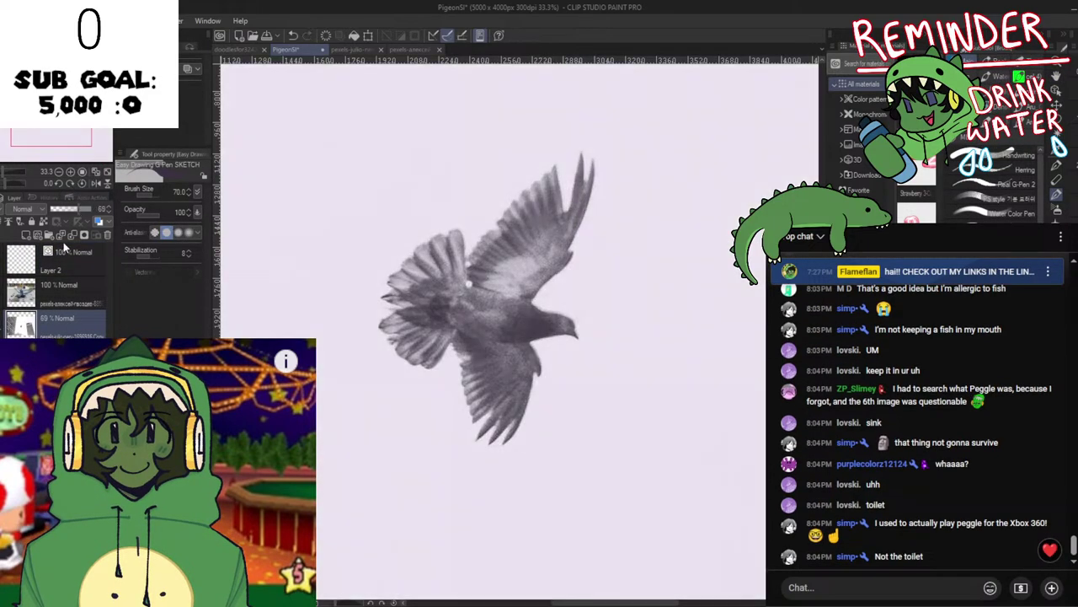
click(67, 255)
scroll(482, 243, up, 1)
key(space)
drag(518, 247, 440, 301)
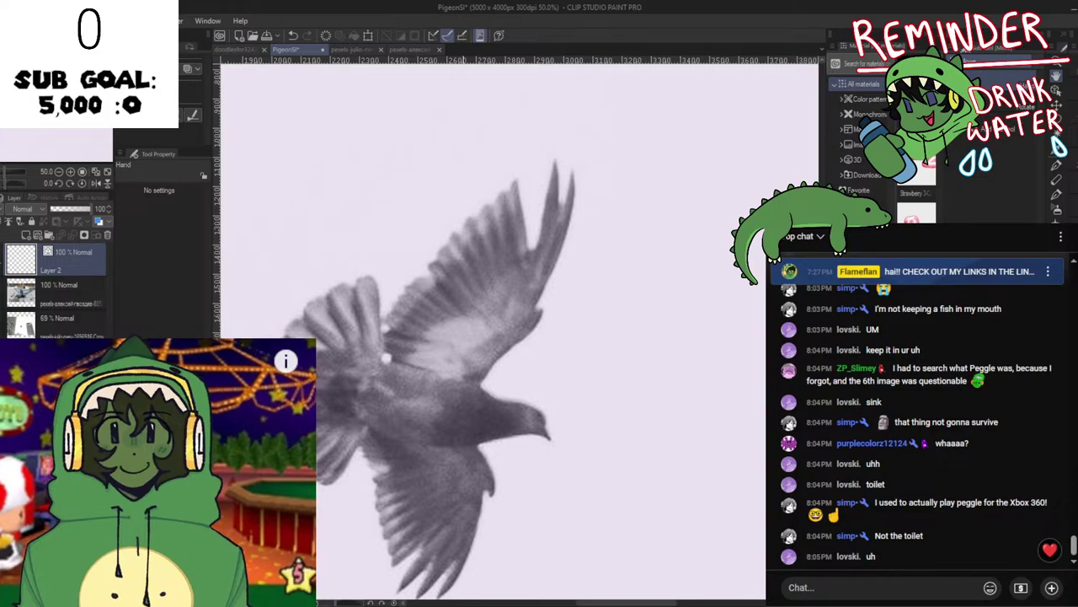
scroll(523, 389, down, 2)
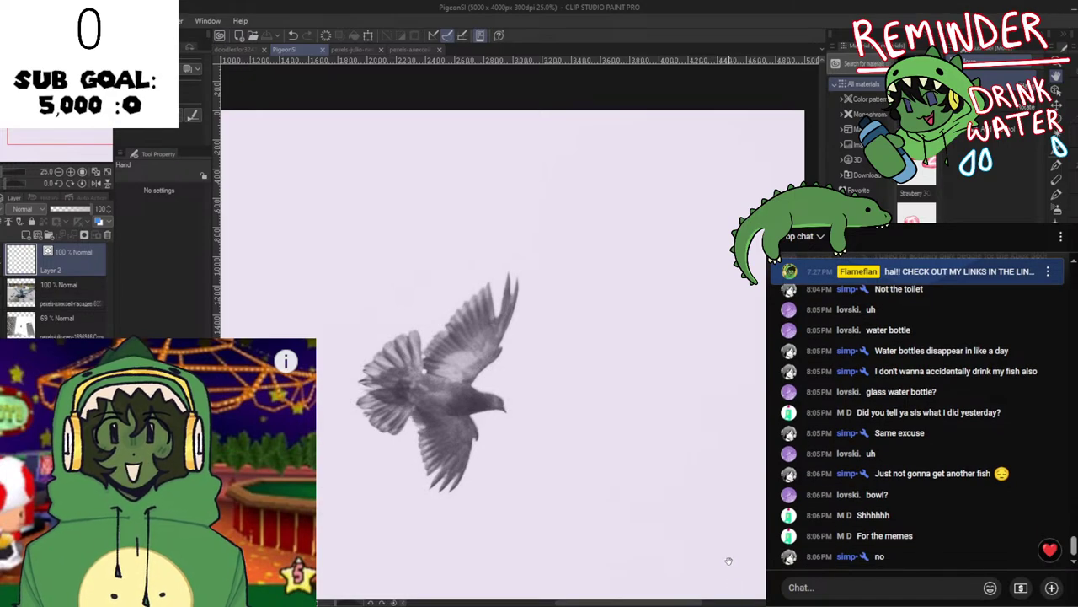
Trace the outer edge of the flying pigeon's upper wing from its tip to the wing bend with the G-Pen sketch brush.
drag(720, 365, 721, 363)
scroll(721, 363, up, 2)
scroll(722, 363, down, 1)
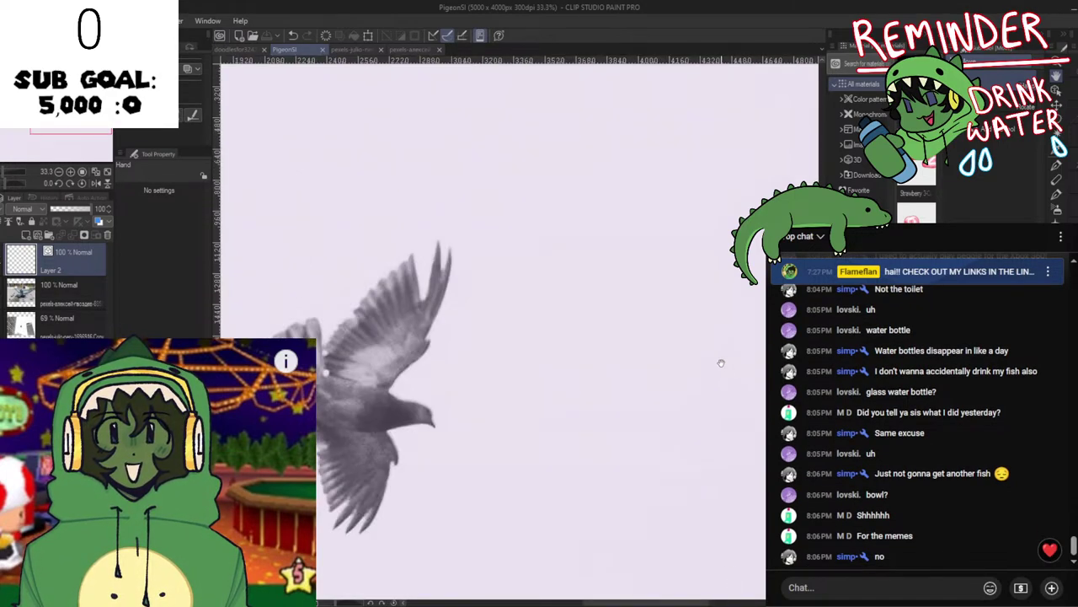
scroll(721, 363, up, 1)
drag(301, 289, 586, 309)
key(p)
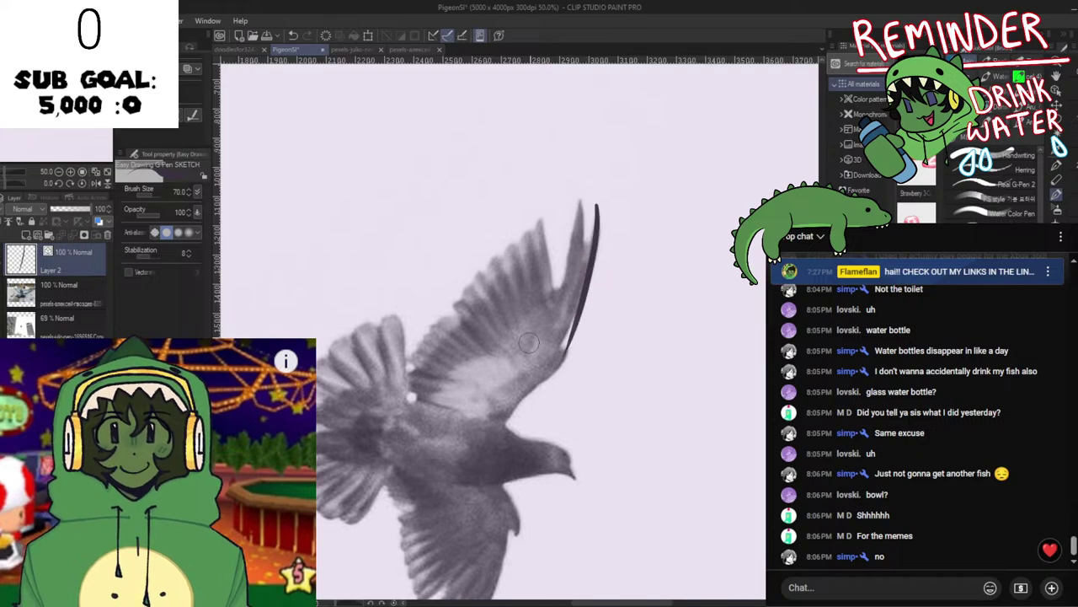
drag(600, 208, 554, 349)
key(ctrl+z)
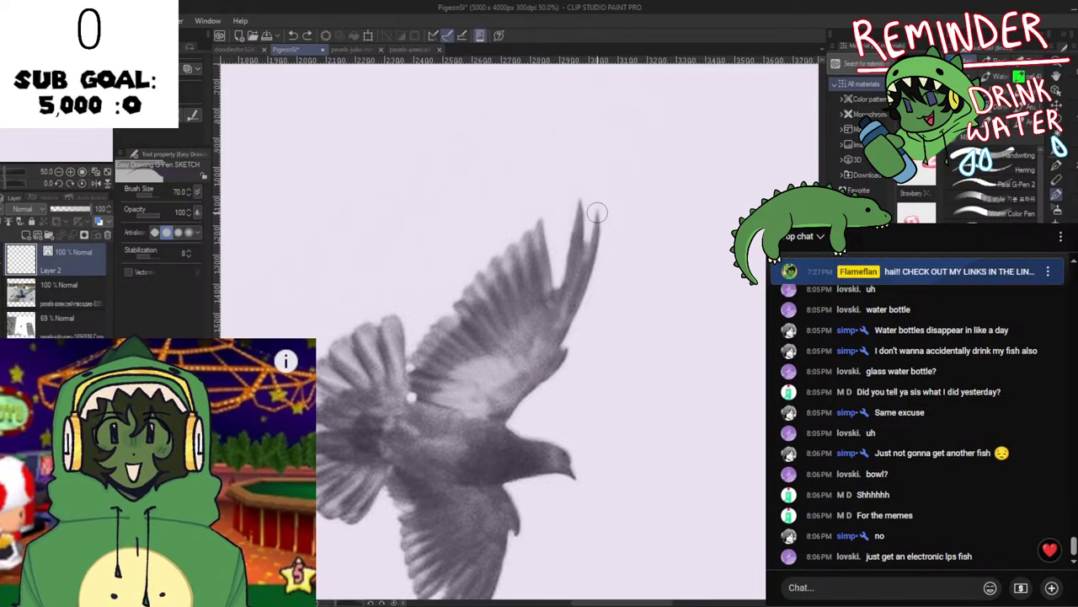
drag(599, 211, 560, 337)
mouse_move(599, 232)
mouse_down()
mouse_move(525, 348)
mouse_move(576, 288)
mouse_move(572, 324)
mouse_move(543, 375)
mouse_up()
key(ctrl+z)
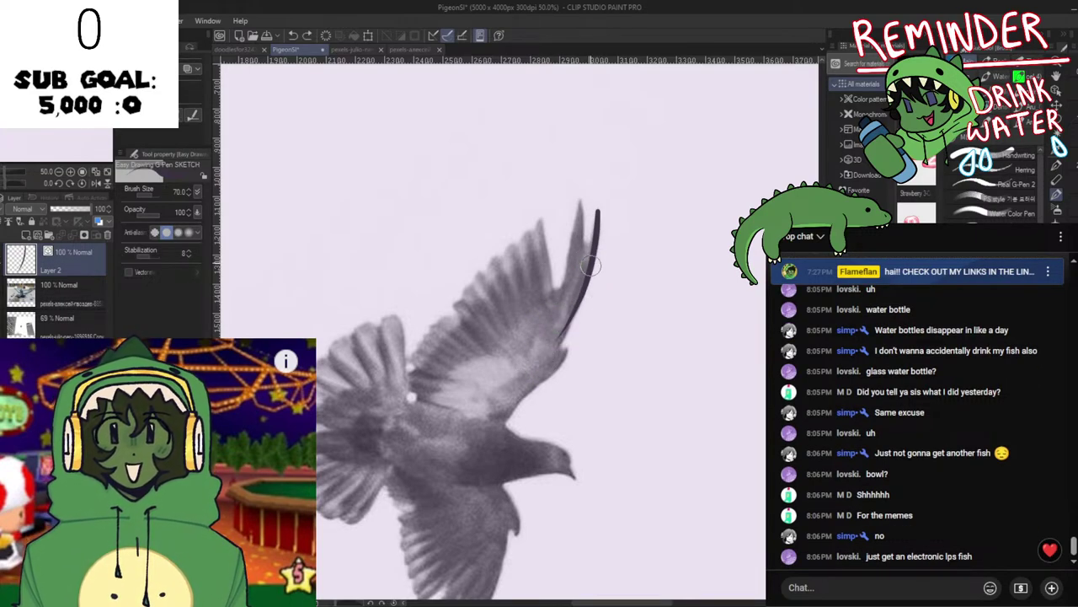
Continue the upper wing's front outline from the wing bend down to the base of the neck.
mouse_move(599, 256)
mouse_down()
mouse_move(524, 392)
mouse_move(584, 287)
mouse_move(546, 356)
mouse_move(570, 350)
mouse_move(515, 393)
mouse_move(532, 387)
mouse_move(502, 422)
mouse_up()
key(ctrl+z)
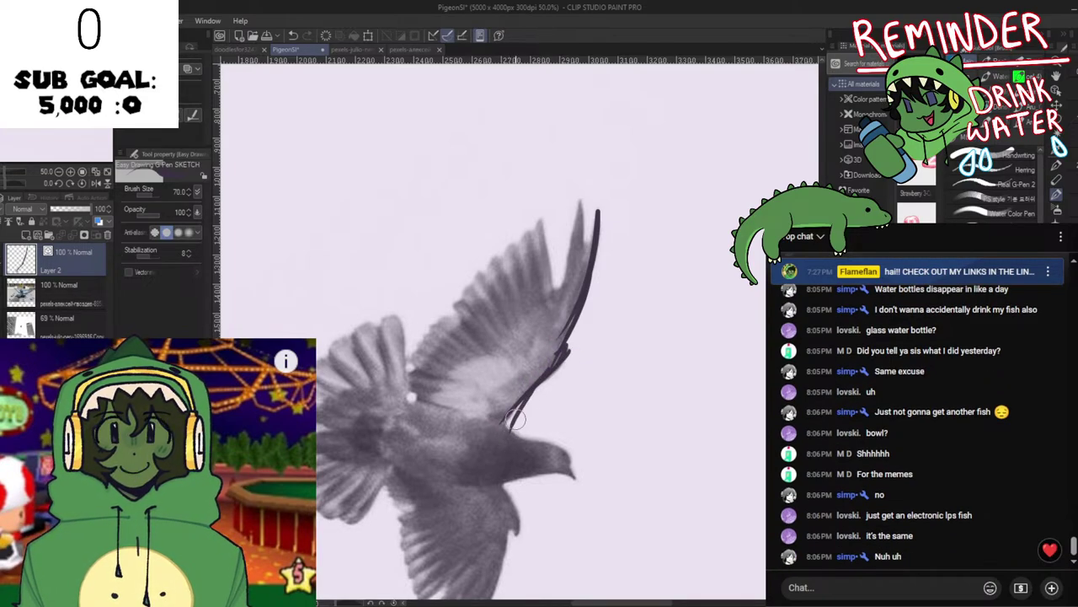
drag(527, 377, 562, 307)
key(ctrl+z)
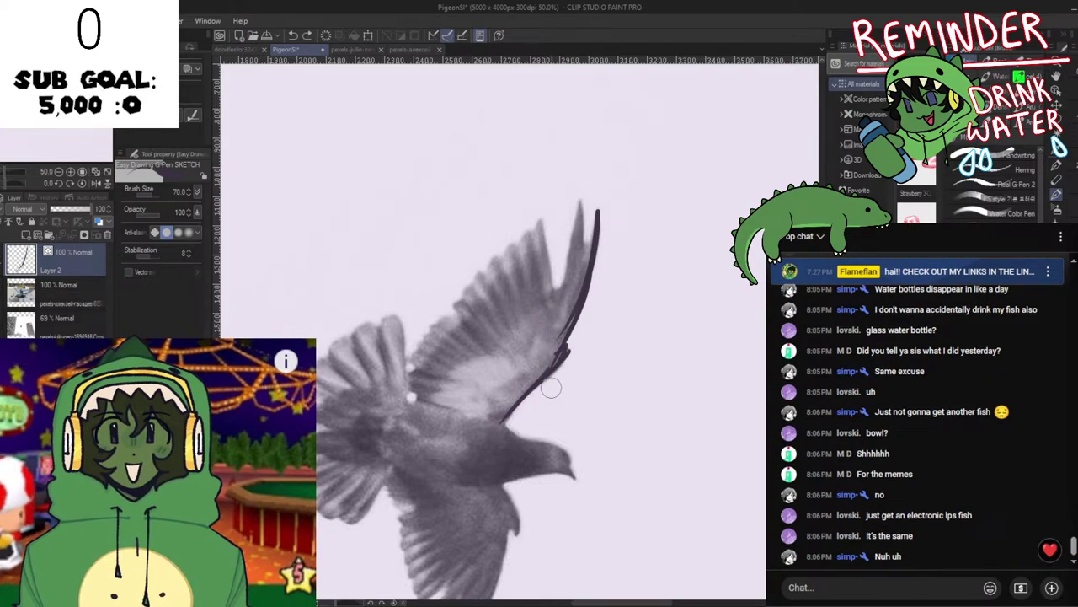
Sketch the pigeon's neck, head and beak, and the belly line running back to the tail.
drag(539, 379, 525, 313)
mouse_move(480, 354)
mouse_down()
mouse_move(547, 385)
mouse_move(546, 410)
mouse_move(540, 393)
mouse_move(563, 416)
mouse_move(529, 409)
mouse_move(540, 411)
mouse_move(455, 423)
mouse_move(366, 406)
mouse_up()
drag(464, 410, 490, 266)
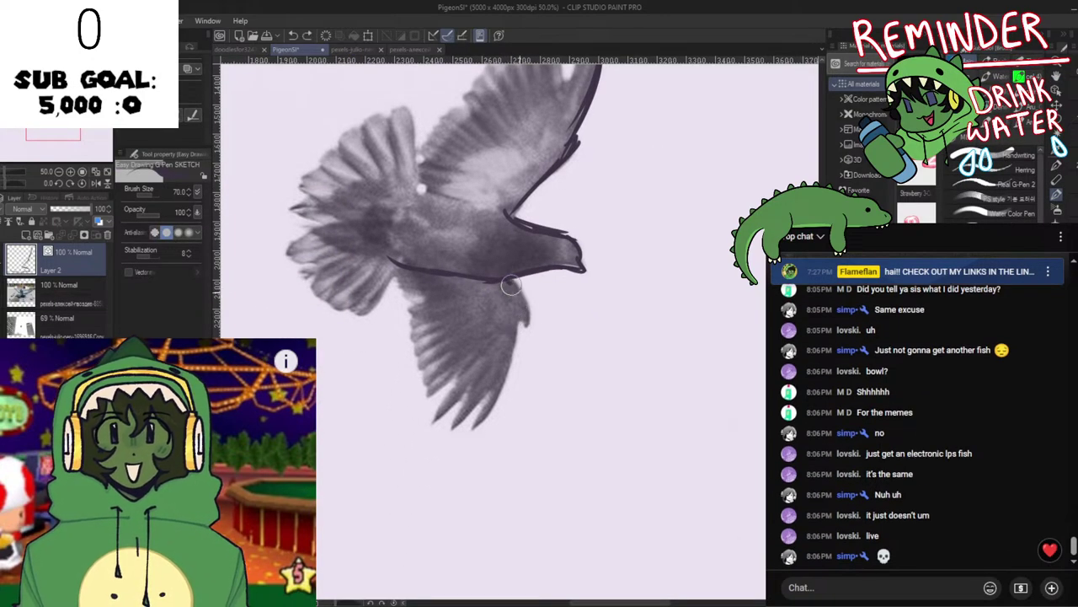
Trace the lower wing's front edge from the belly over the wing bend down to the outermost feather tip.
mouse_move(516, 285)
mouse_down()
mouse_move(529, 327)
mouse_move(515, 317)
mouse_move(524, 324)
mouse_move(507, 380)
mouse_up()
key(ctrl+z)
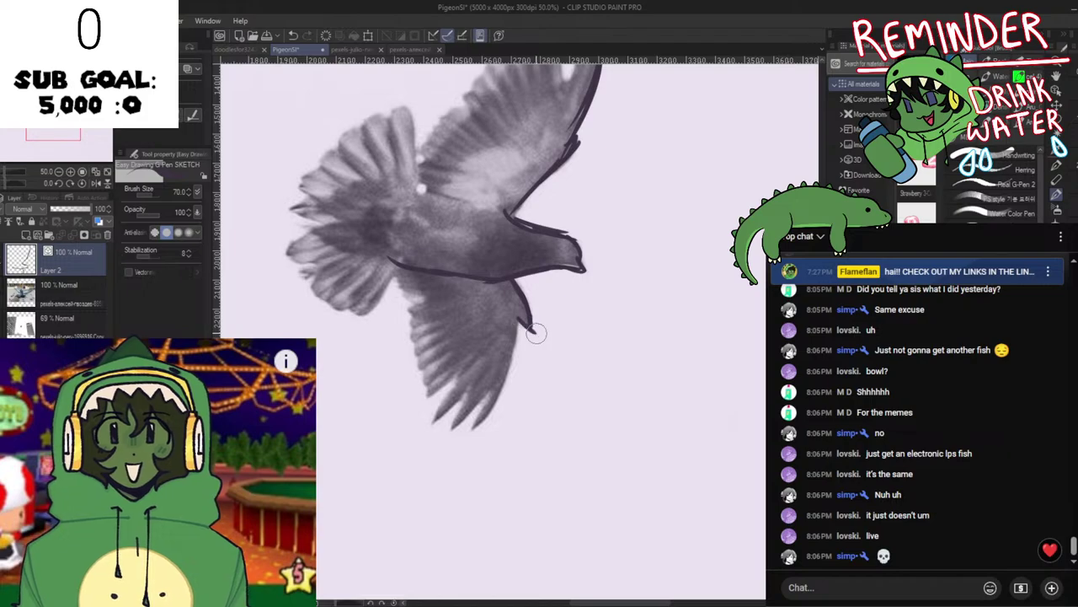
drag(531, 333, 477, 436)
Draw the pointed tip and inner side of the lower wing's outermost feather over the photo.
scroll(513, 391, up, 1)
drag(482, 381, 542, 297)
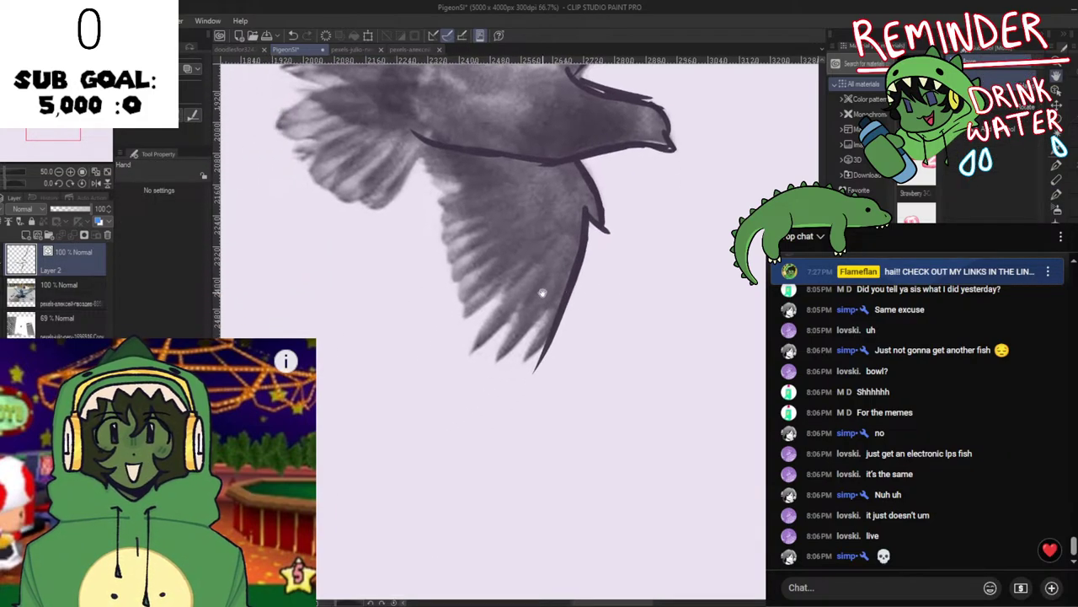
mouse_move(548, 338)
mouse_down()
mouse_move(504, 368)
mouse_move(531, 365)
mouse_move(508, 368)
mouse_up()
key(ctrl+z)
key(ctrl+z)
drag(552, 307, 510, 375)
key(ctrl+z)
key(ctrl+z)
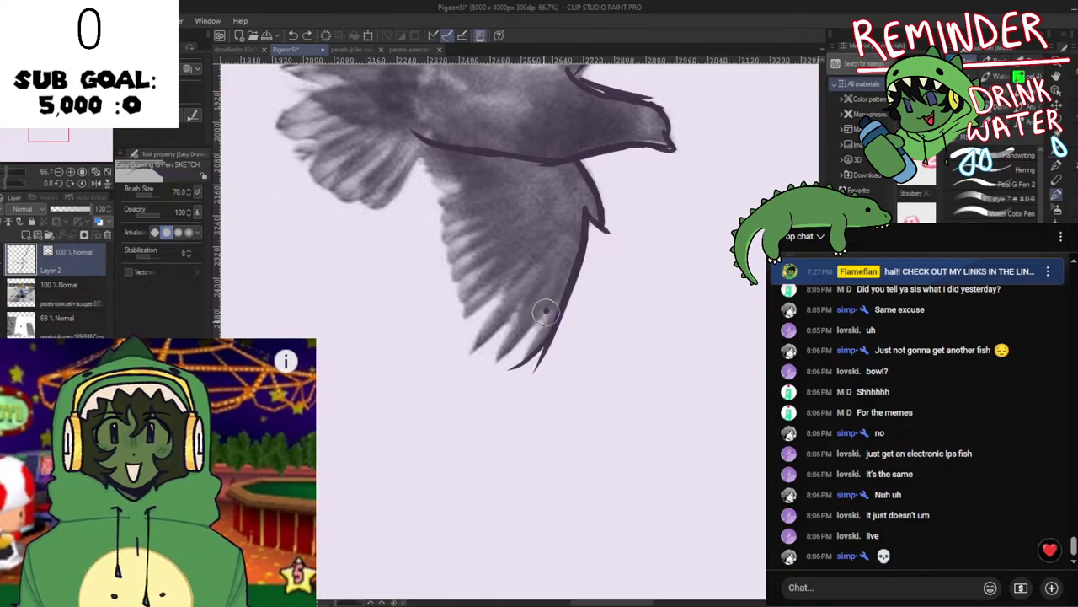
drag(546, 310, 508, 375)
key(ctrl+z)
key(ctrl+z)
key(ctrl+z)
drag(547, 309, 510, 368)
key(ctrl+z)
key(ctrl+z)
drag(548, 308, 474, 373)
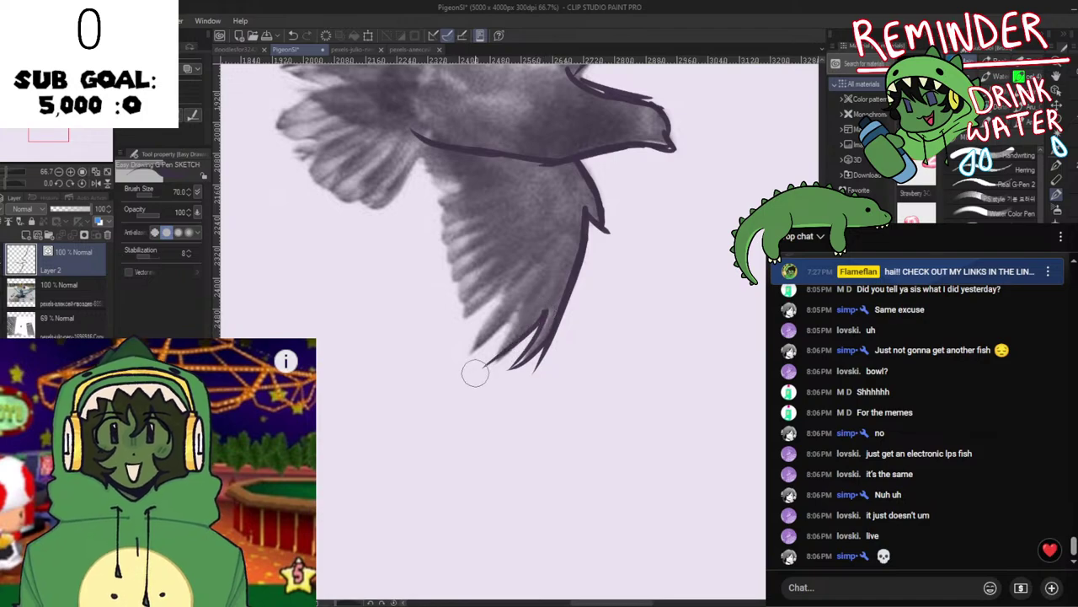
key(ctrl+z)
Outline the lower wing's second long feather and start the outer side of the third one.
mouse_move(545, 310)
mouse_down()
mouse_move(476, 366)
mouse_move(501, 349)
mouse_move(513, 316)
mouse_up()
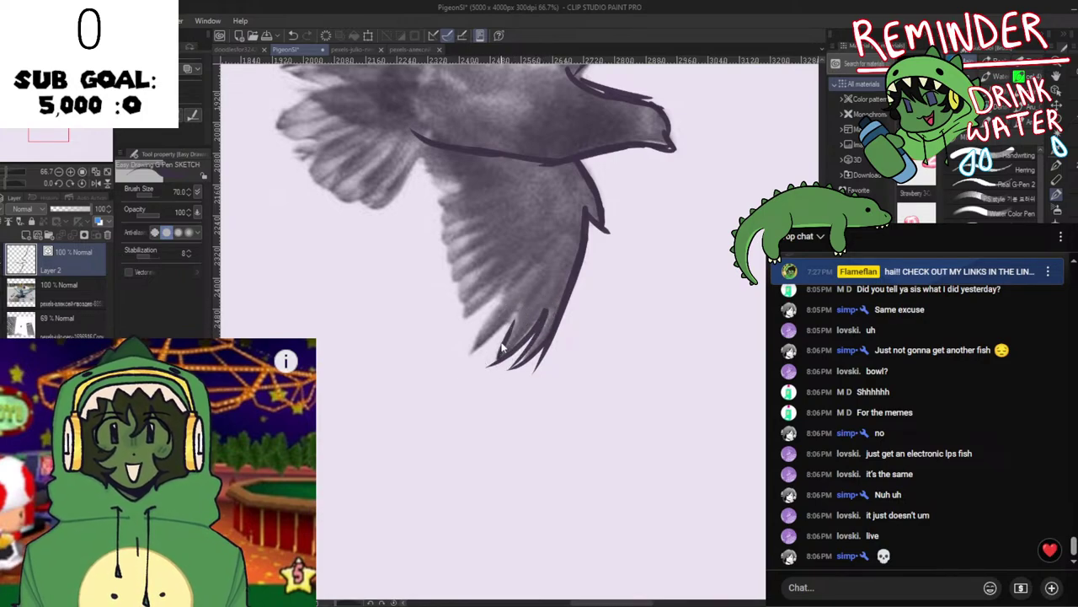
key(ctrl+z)
drag(495, 366, 512, 323)
key(ctrl+z)
drag(491, 365, 520, 311)
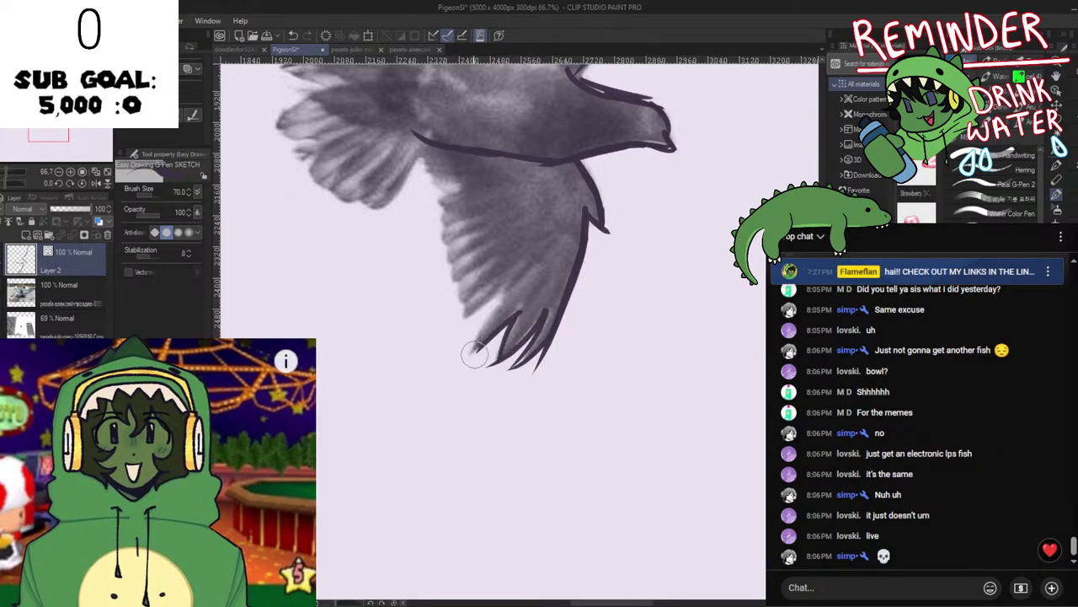
mouse_move(477, 353)
mouse_down()
mouse_move(510, 320)
mouse_move(478, 352)
mouse_move(526, 336)
mouse_up()
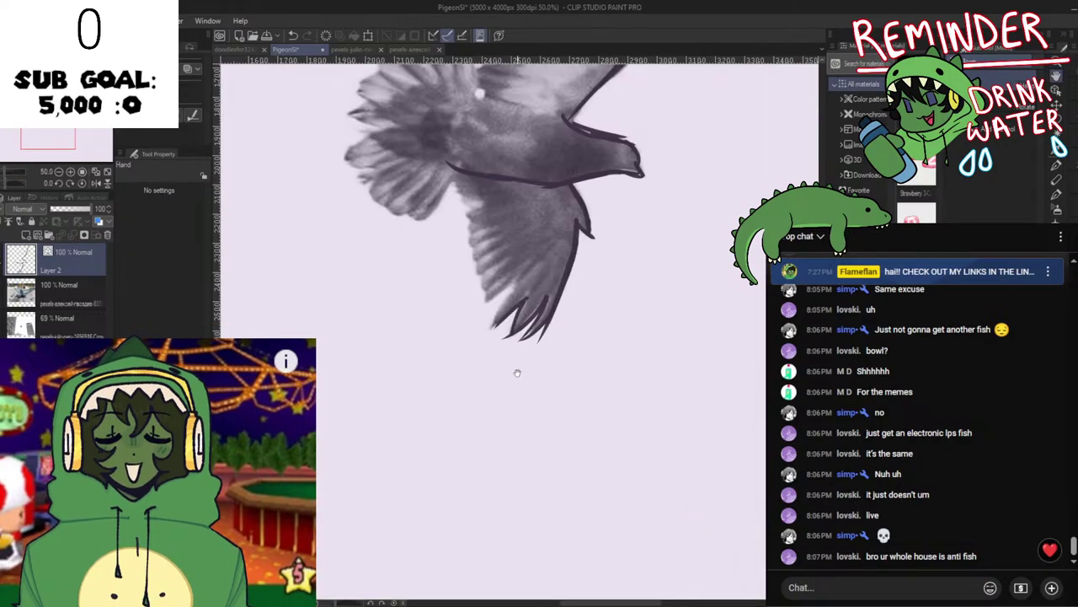
Save the file and close the third long feather of the lower wing with a stroke back up its inner side.
drag(515, 373, 478, 308)
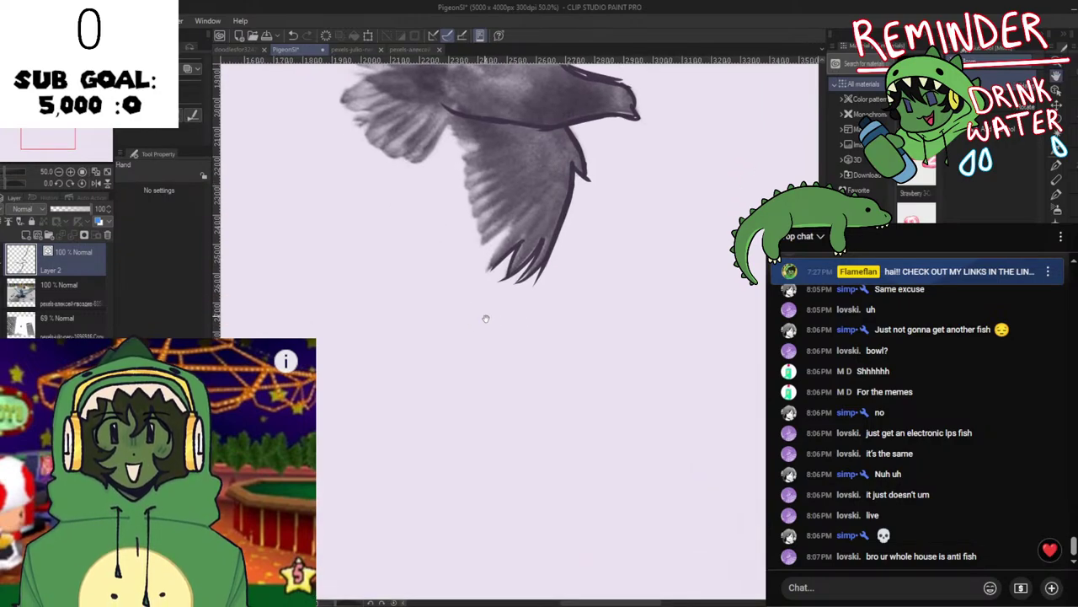
scroll(515, 390, up, 2)
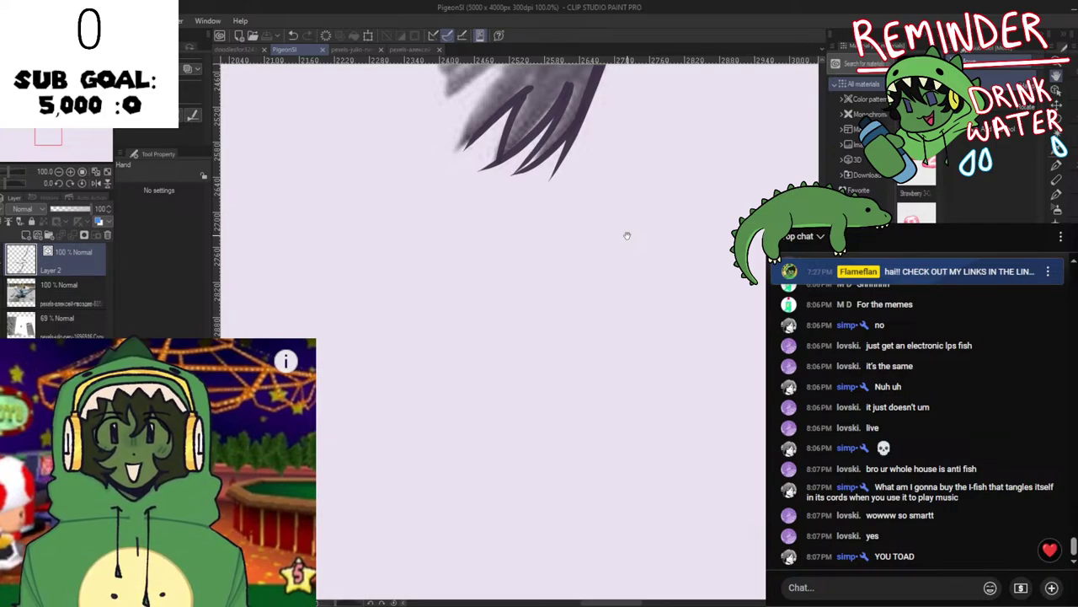
drag(556, 210, 545, 428)
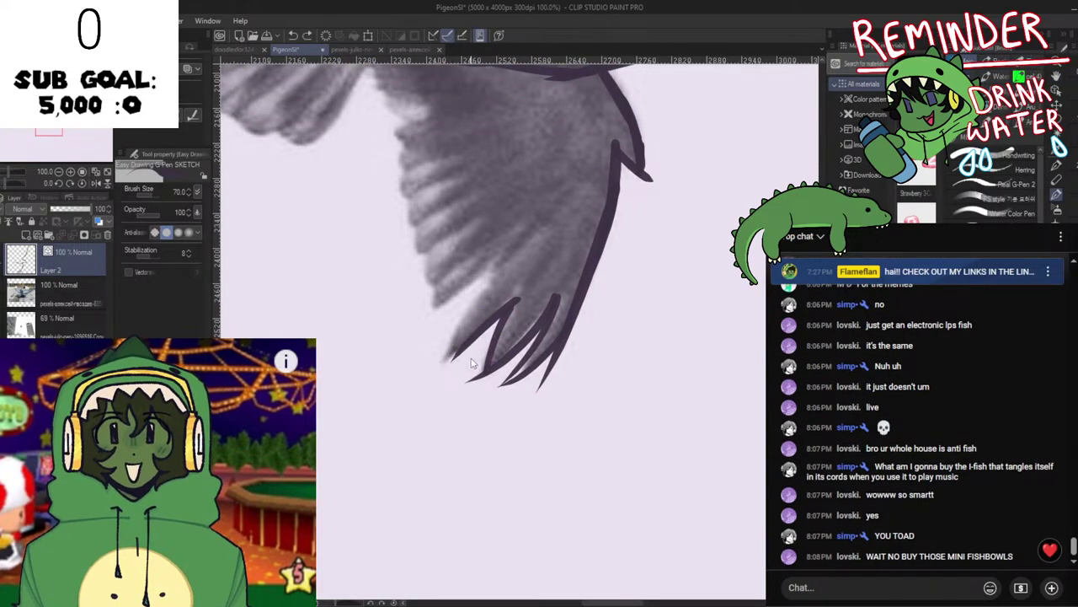
key(ctrl+s)
drag(472, 367, 513, 443)
mouse_move(477, 402)
mouse_down()
mouse_move(512, 412)
mouse_move(522, 452)
mouse_move(513, 458)
mouse_move(537, 394)
mouse_up()
key(ctrl+z)
mouse_move(518, 447)
mouse_down()
mouse_move(580, 349)
mouse_move(548, 388)
mouse_move(575, 349)
mouse_move(536, 367)
mouse_move(554, 351)
mouse_move(504, 402)
mouse_move(522, 380)
mouse_move(515, 391)
mouse_move(511, 363)
mouse_move(506, 380)
mouse_move(550, 344)
mouse_up()
key(ctrl+z)
mouse_move(506, 372)
mouse_down()
mouse_move(559, 335)
mouse_move(510, 406)
mouse_up()
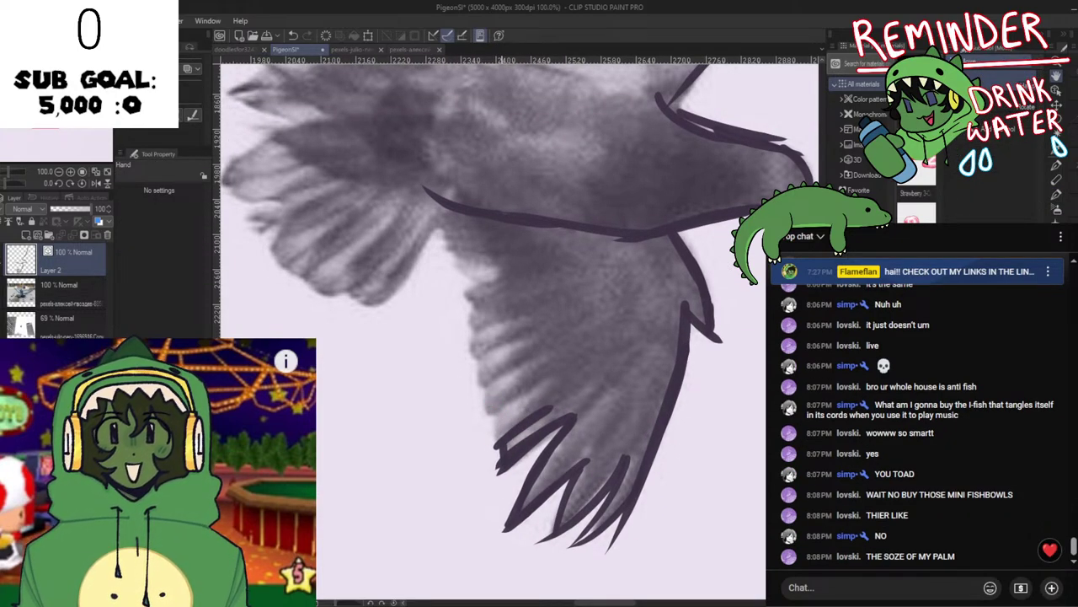
mouse_move(486, 406)
mouse_down()
mouse_move(498, 437)
mouse_move(486, 416)
mouse_move(546, 378)
mouse_move(497, 406)
mouse_move(559, 379)
mouse_up()
key(ctrl+z)
key(ctrl+z)
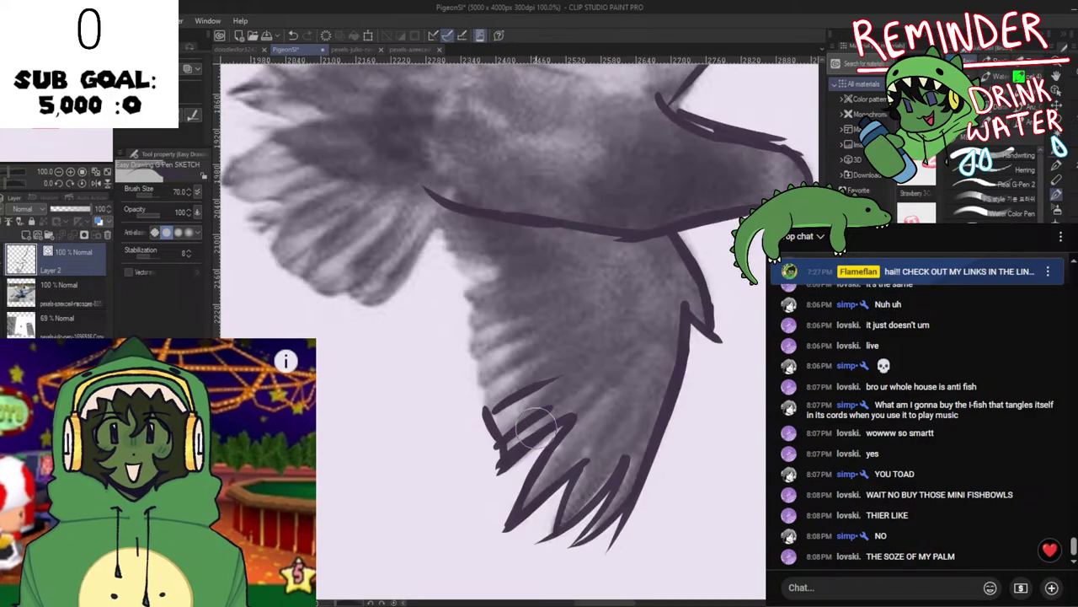
key(ctrl+z)
key(ctrl+z)
key(ctrl+z)
key(ctrl+z)
key(ctrl+z)
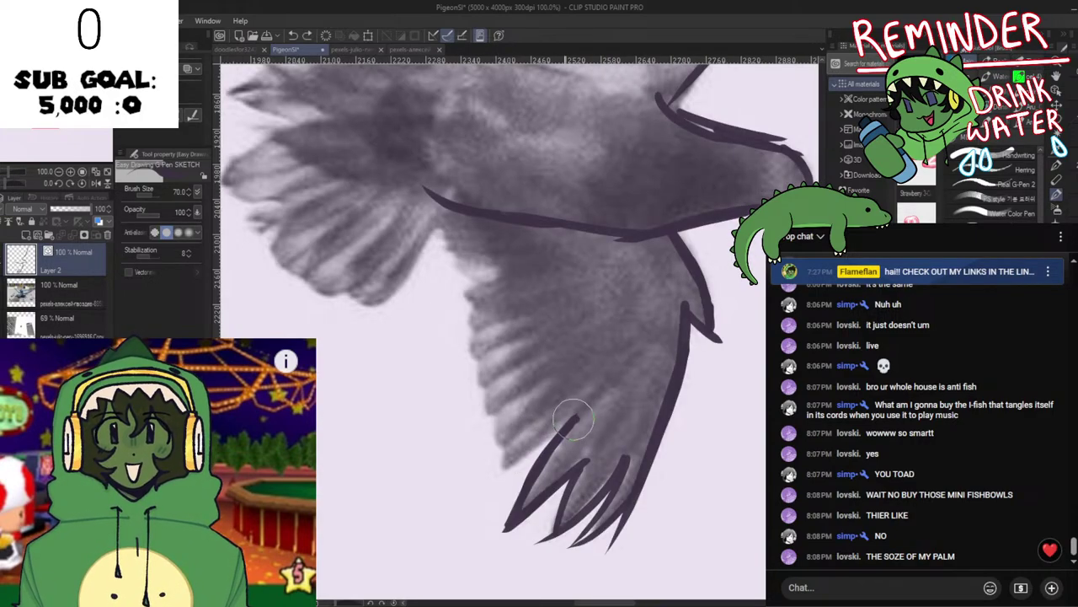
key(ctrl+z)
Sketch the short zigzag feather tips along the lower wing's trailing edge, up towards the body.
drag(573, 420, 516, 459)
key(ctrl+z)
mouse_move(571, 419)
mouse_down()
mouse_move(485, 476)
mouse_move(507, 440)
mouse_move(485, 441)
mouse_move(500, 411)
mouse_move(475, 425)
mouse_move(497, 387)
mouse_move(470, 404)
mouse_move(487, 372)
mouse_move(462, 390)
mouse_move(471, 360)
mouse_move(466, 385)
mouse_move(483, 362)
mouse_move(460, 375)
mouse_move(470, 385)
mouse_move(480, 361)
mouse_move(459, 371)
mouse_move(477, 341)
mouse_move(450, 352)
mouse_move(480, 318)
mouse_move(455, 328)
mouse_move(470, 341)
mouse_move(463, 350)
mouse_move(478, 315)
mouse_move(446, 347)
mouse_move(469, 332)
mouse_up()
key(ctrl+z)
key(ctrl+z)
key(ctrl+z)
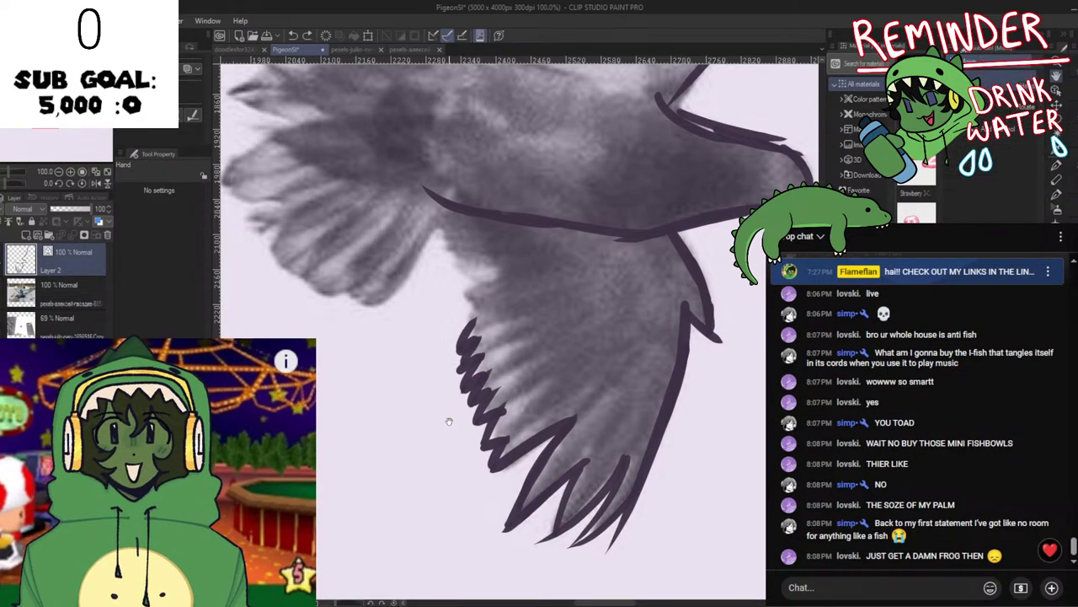
Draw the curved rear base of the lower wing, joining its zigzag trailing edge to the belly line.
drag(468, 371, 556, 455)
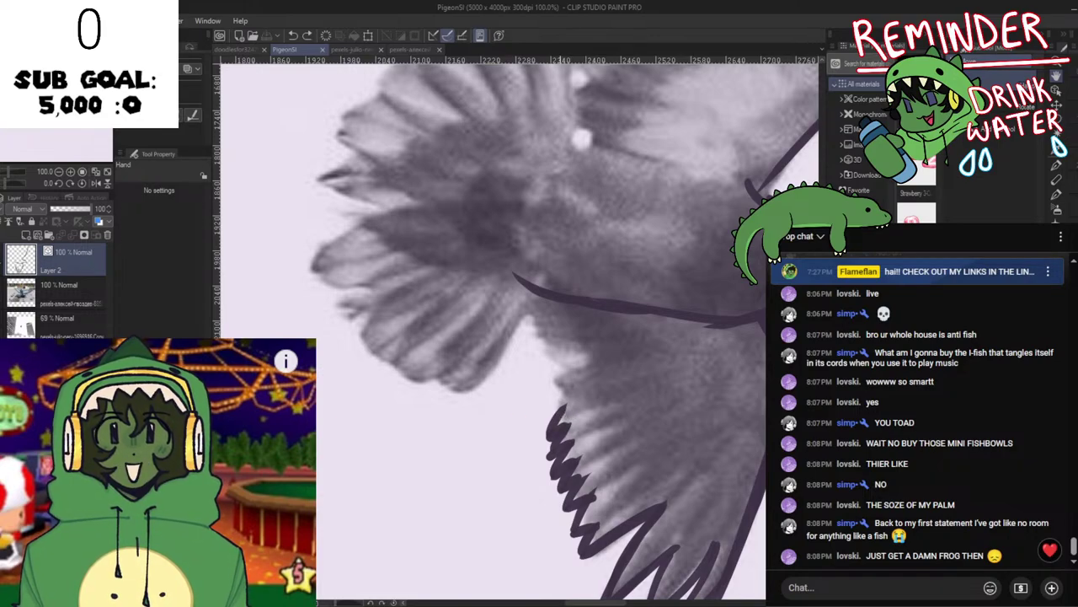
key(p)
mouse_move(559, 410)
mouse_down()
mouse_move(565, 378)
mouse_move(545, 379)
mouse_move(591, 366)
mouse_move(590, 385)
mouse_move(569, 372)
mouse_move(589, 428)
mouse_move(539, 364)
mouse_up()
key(h)
key(h)
key(ctrl+z)
mouse_move(595, 396)
mouse_down()
mouse_move(548, 359)
mouse_move(614, 394)
mouse_up()
key(ctrl+z)
key(ctrl+z)
Draw the tail fan's lower edge as one curved stroke from the wing base out to the first feather tip.
mouse_move(546, 349)
mouse_down()
mouse_move(629, 414)
mouse_move(551, 386)
mouse_move(544, 342)
mouse_move(509, 409)
mouse_up()
key(h)
key(h)
key(ctrl+z)
key(ctrl+z)
key(h)
key(h)
key(ctrl+z)
mouse_move(546, 327)
mouse_down()
mouse_move(470, 405)
mouse_move(545, 338)
mouse_move(483, 436)
mouse_up()
key(ctrl+z)
drag(533, 371, 461, 436)
key(ctrl+z)
drag(503, 404, 460, 433)
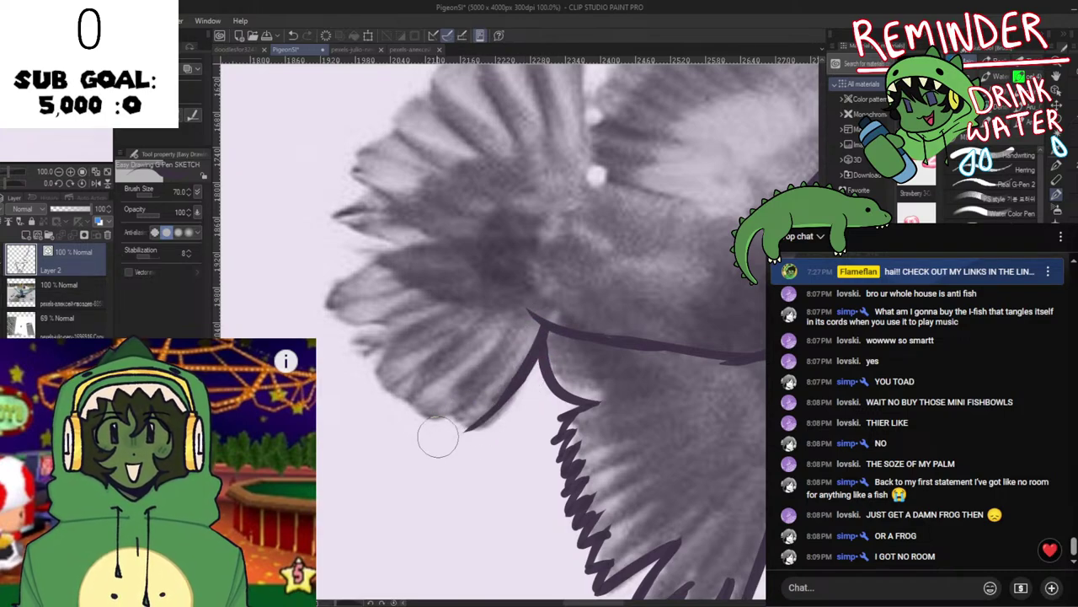
key(ctrl+z)
drag(535, 370, 456, 450)
key(ctrl+z)
key(ctrl+z)
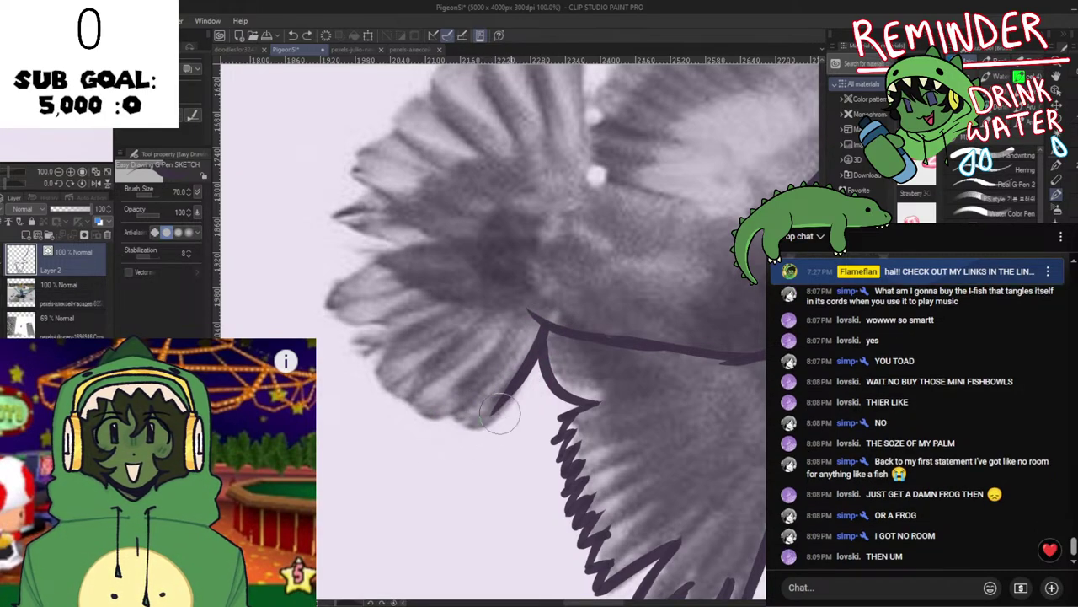
drag(518, 385, 458, 452)
key(ctrl+z)
key(ctrl+z)
drag(514, 375, 461, 443)
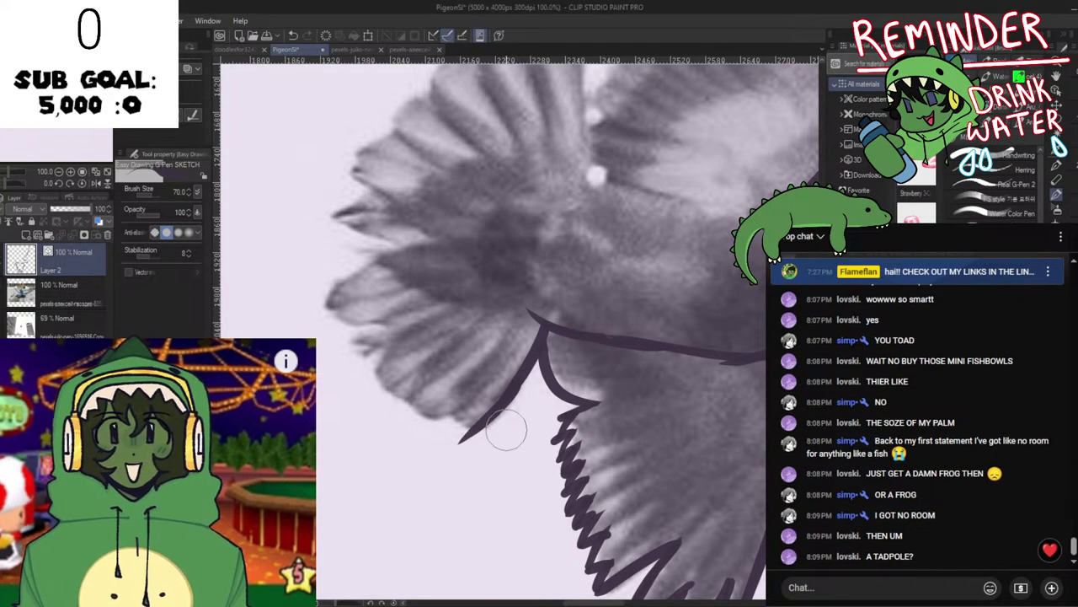
Add the short notch stroke that turns the end of the tail's lower edge into a pointed feather tip.
drag(454, 421, 485, 431)
key(ctrl+z)
key(space)
mouse_move(498, 441)
mouse_down()
mouse_move(593, 445)
mouse_move(516, 424)
mouse_up()
key(ctrl+z)
key(ctrl+z)
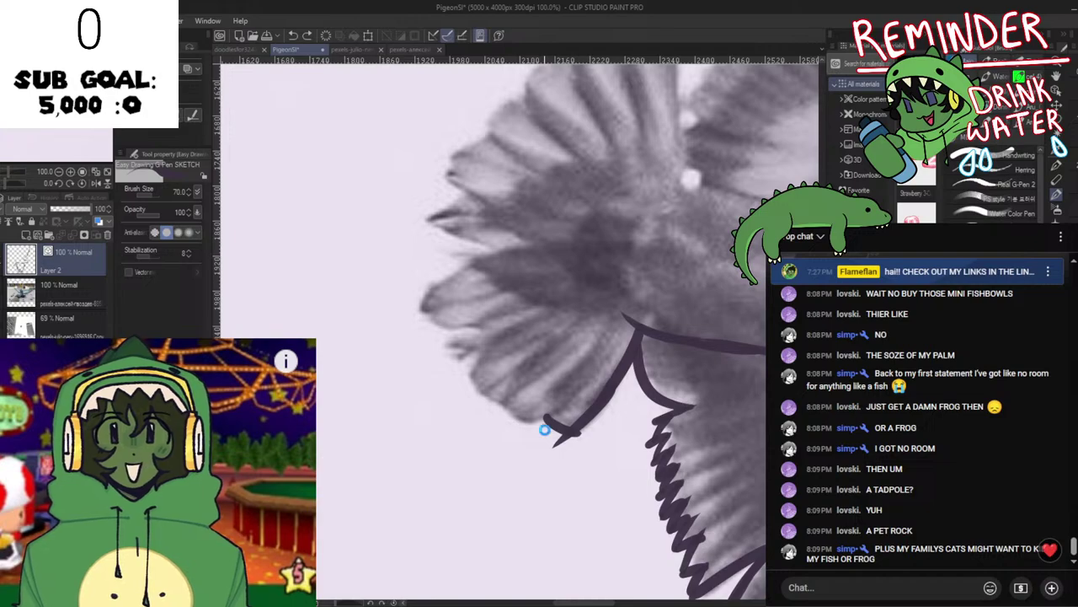
mouse_move(530, 431)
mouse_down()
mouse_move(593, 430)
mouse_move(576, 431)
mouse_up()
key(ctrl+z)
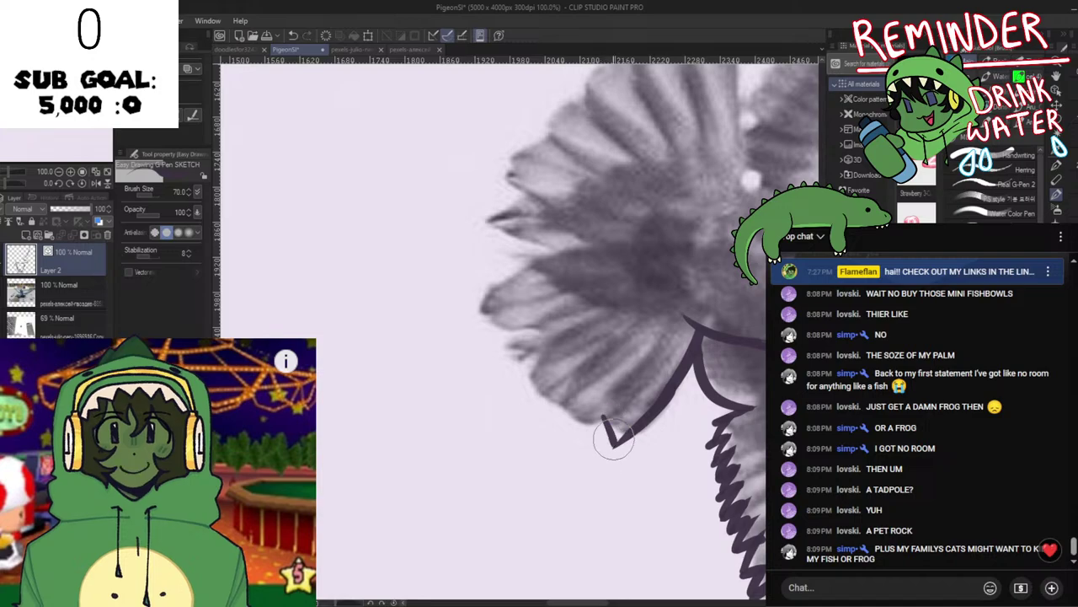
Sketch the jagged feather tips along the lower outer edge of the tail fan.
mouse_move(599, 419)
mouse_down()
mouse_move(572, 423)
mouse_move(593, 421)
mouse_move(572, 417)
mouse_move(572, 403)
mouse_move(541, 412)
mouse_move(539, 377)
mouse_move(546, 408)
mouse_move(542, 387)
mouse_move(523, 391)
mouse_move(530, 366)
mouse_move(530, 393)
mouse_move(528, 372)
mouse_move(511, 378)
mouse_move(525, 352)
mouse_move(528, 376)
mouse_move(512, 387)
mouse_move(526, 376)
mouse_move(510, 383)
mouse_move(517, 353)
mouse_up()
key(ctrl+z)
key(ctrl+z)
key(ctrl+z)
key(ctrl+z)
key(h)
key(h)
key(space)
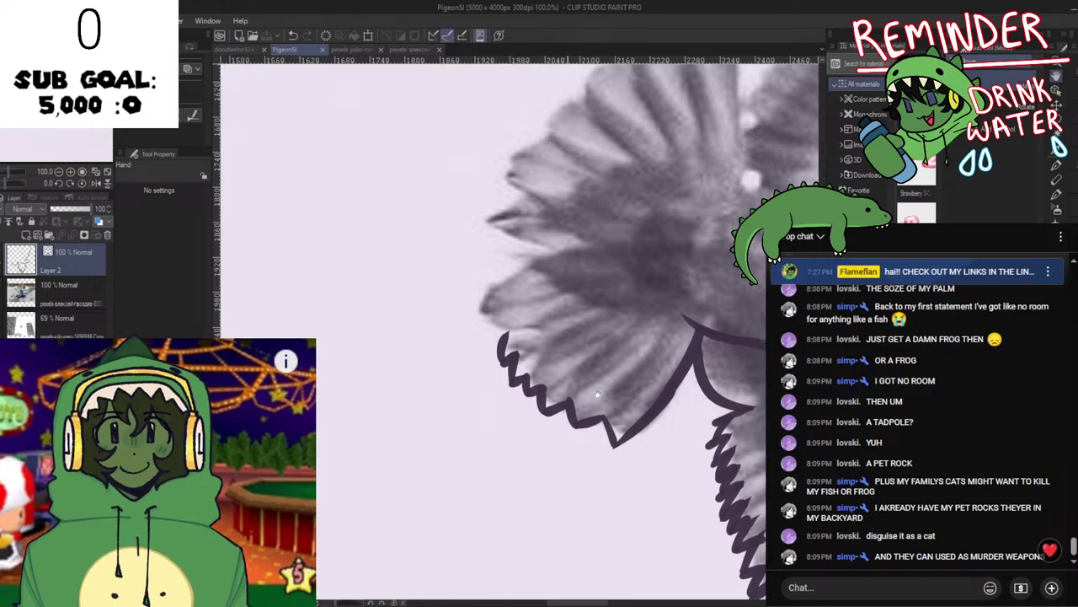
Redraw the last feather tip of the tail's lower section with a rounded end and save the file.
key(p)
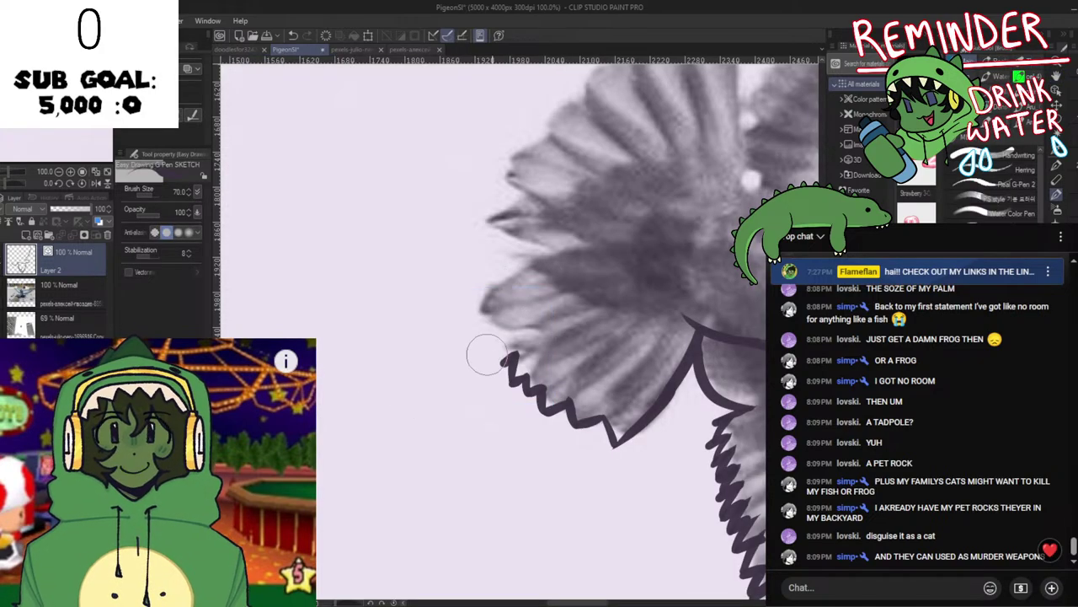
drag(497, 361, 511, 337)
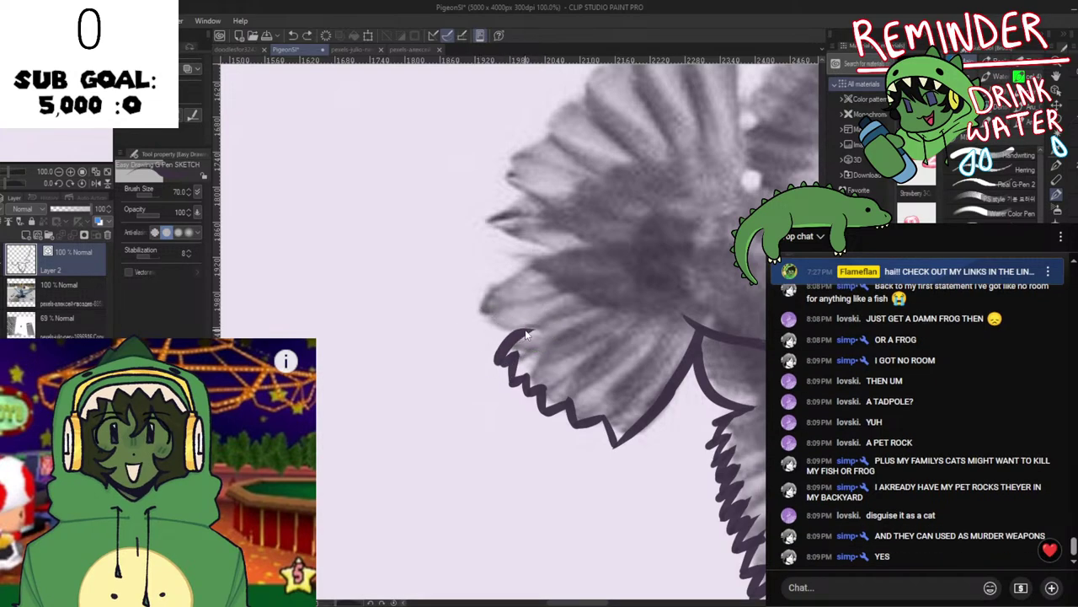
key(space)
drag(527, 310, 533, 348)
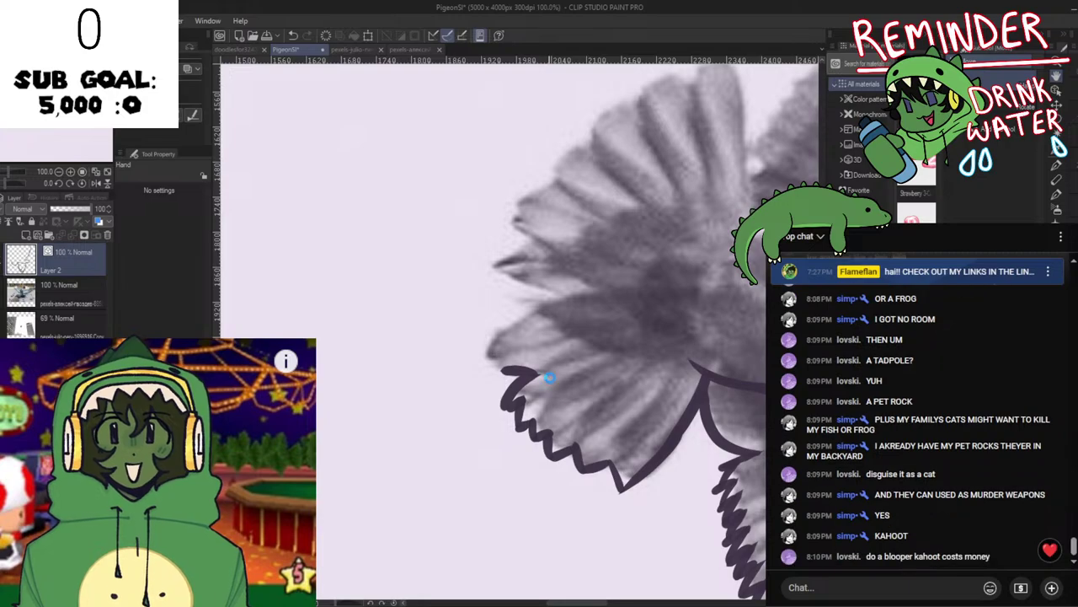
key(ctrl+s)
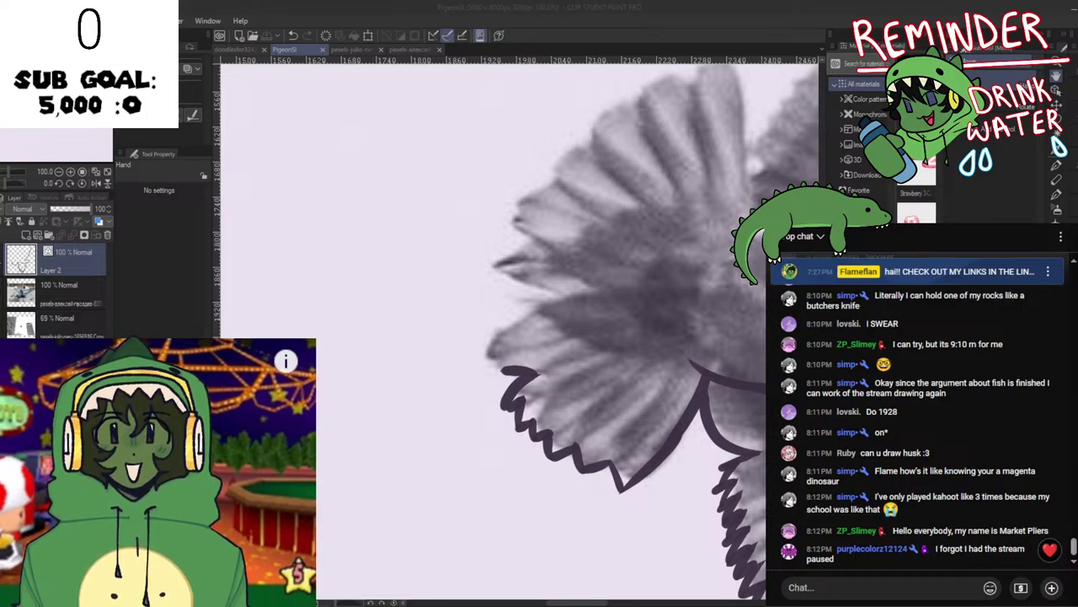
Outline the longer pointed feathers at the middle of the tail fan's outer edge.
drag(702, 425, 699, 356)
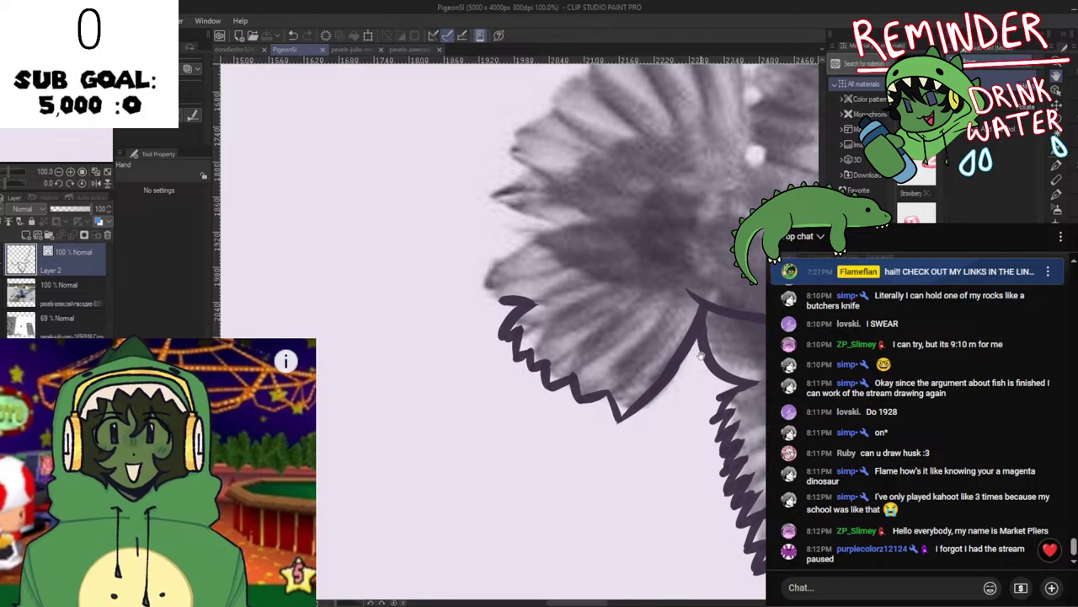
mouse_move(522, 299)
mouse_down()
mouse_move(577, 378)
mouse_move(587, 372)
mouse_move(546, 350)
mouse_move(577, 339)
mouse_move(535, 341)
mouse_move(530, 387)
mouse_move(582, 350)
mouse_move(548, 341)
mouse_move(593, 335)
mouse_move(531, 315)
mouse_up()
key(ctrl+z)
key(ctrl+z)
key(ctrl+z)
key(ctrl+z)
key(ctrl+z)
key(ctrl+z)
key(ctrl+z)
mouse_move(589, 337)
mouse_down()
mouse_move(534, 306)
mouse_move(607, 278)
mouse_up()
key(ctrl+z)
key(ctrl+z)
mouse_move(526, 308)
mouse_down()
mouse_move(593, 293)
mouse_move(546, 379)
mouse_move(508, 350)
mouse_up()
key(space)
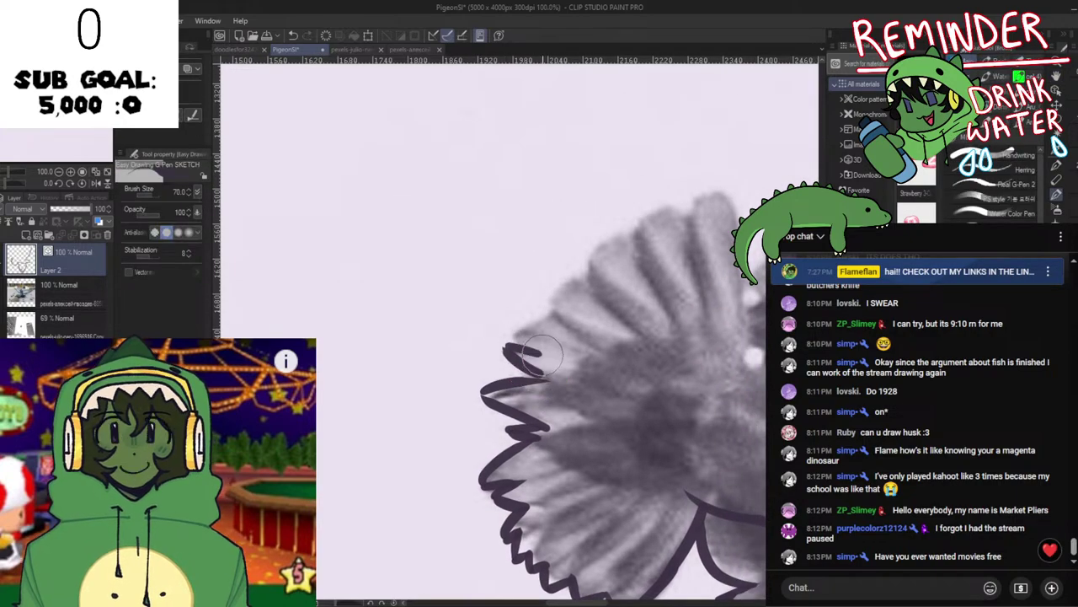
Sketch the zigzag feather tips from the middle of the tail fan's outer edge up toward its upper section.
key(ctrl+z)
mouse_move(550, 379)
mouse_down()
mouse_move(496, 348)
mouse_move(553, 360)
mouse_move(510, 326)
mouse_move(508, 351)
mouse_move(548, 358)
mouse_move(513, 322)
mouse_move(533, 356)
mouse_move(512, 337)
mouse_move(555, 343)
mouse_move(540, 319)
mouse_move(563, 344)
mouse_move(546, 341)
mouse_move(536, 315)
mouse_move(574, 332)
mouse_move(553, 291)
mouse_move(594, 318)
mouse_move(588, 263)
mouse_up()
key(ctrl+z)
key(ctrl+z)
key(ctrl+z)
key(ctrl+z)
key(ctrl+z)
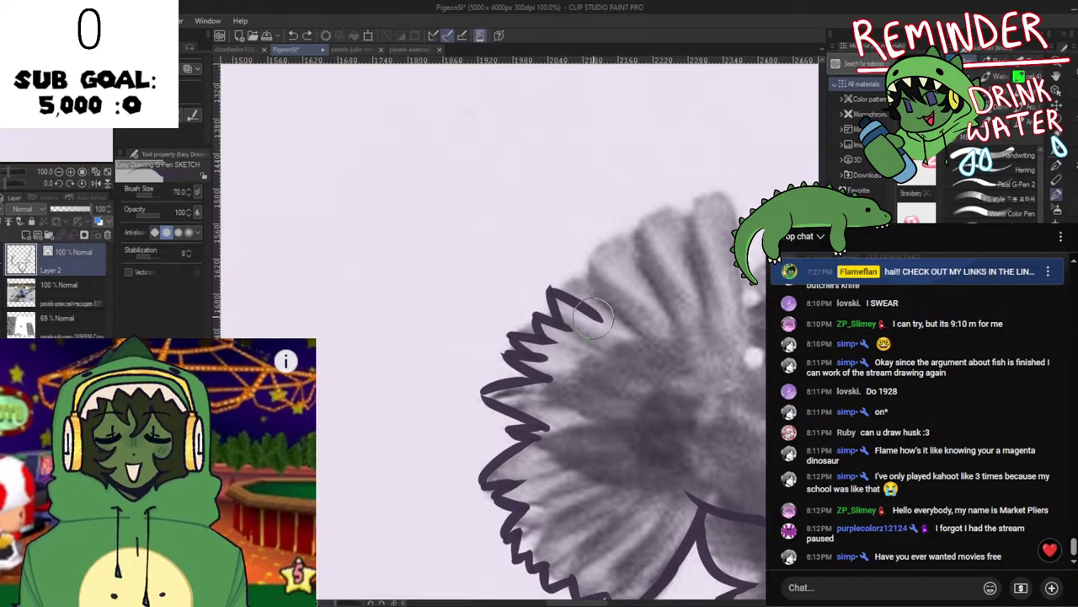
Finish the pointed feather tips along the tail fan's upper edge and draw its long curved side down toward the body.
mouse_move(596, 318)
mouse_down()
mouse_move(580, 268)
mouse_move(606, 299)
mouse_move(613, 248)
mouse_move(648, 292)
mouse_move(647, 225)
mouse_move(673, 282)
mouse_move(502, 302)
mouse_move(554, 250)
mouse_up()
key(ctrl+z)
mouse_move(533, 299)
mouse_down()
mouse_move(545, 240)
mouse_move(568, 285)
mouse_move(591, 217)
mouse_move(615, 333)
mouse_up()
key(ctrl+z)
drag(591, 221, 592, 369)
key(ctrl+z)
drag(589, 219, 598, 363)
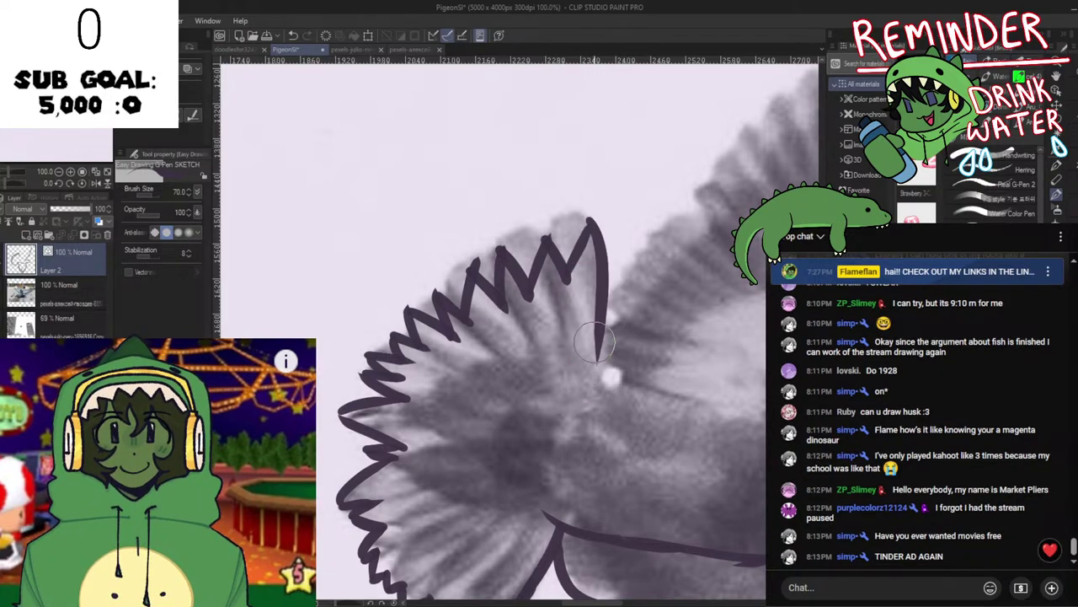
Draw the first section of the pigeon's back line, running from the upper wing's front root toward the tail.
drag(626, 280, 476, 294)
scroll(515, 365, down, 2)
scroll(531, 389, up, 2)
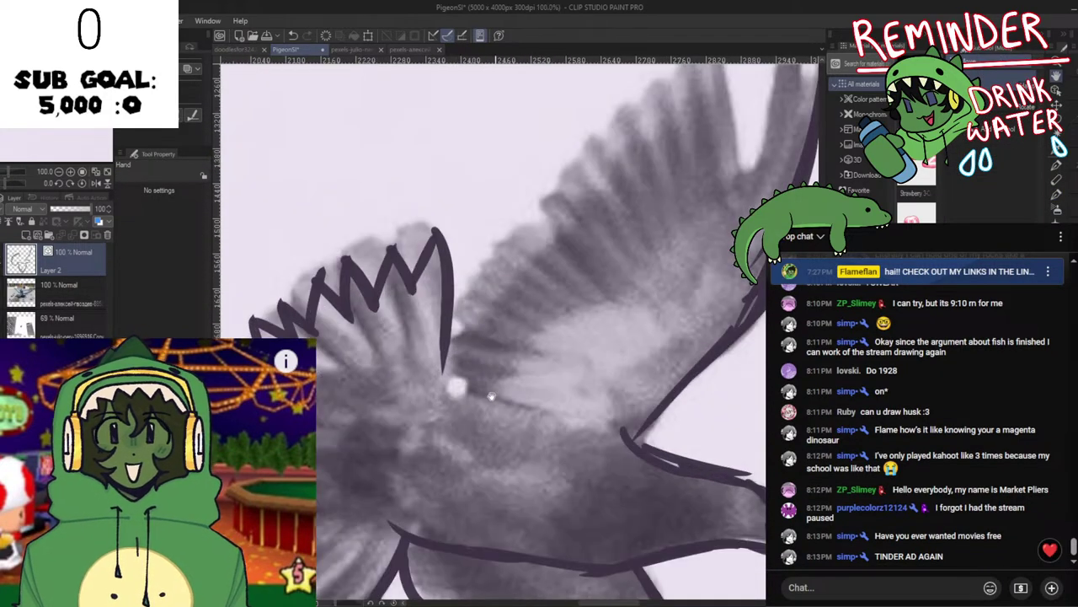
drag(434, 385, 569, 410)
key(ctrl+z)
mouse_move(427, 385)
mouse_down()
mouse_move(598, 427)
mouse_move(536, 413)
mouse_up()
key(ctrl+z)
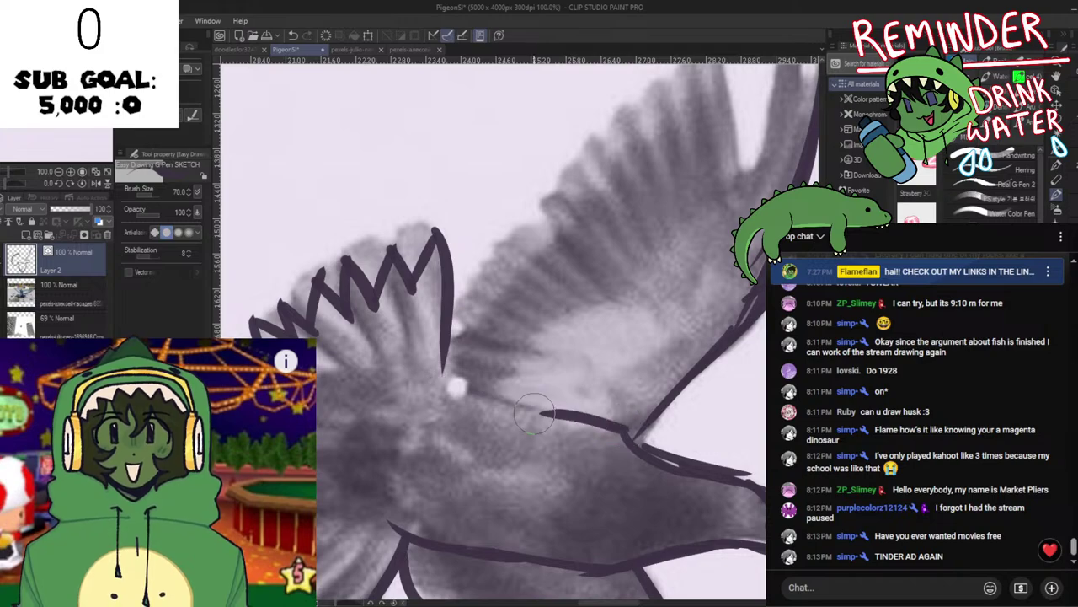
key(ctrl+z)
mouse_move(626, 428)
mouse_down()
mouse_move(537, 411)
mouse_move(648, 442)
mouse_up()
key(ctrl+z)
key(ctrl+z)
drag(527, 415, 646, 441)
Extend the back line along the base of the upper wing to the tail fan's upper side.
drag(528, 415, 455, 391)
key(ctrl+z)
key(ctrl+z)
key(ctrl+z)
drag(556, 420, 436, 381)
key(ctrl+z)
key(ctrl+z)
key(space)
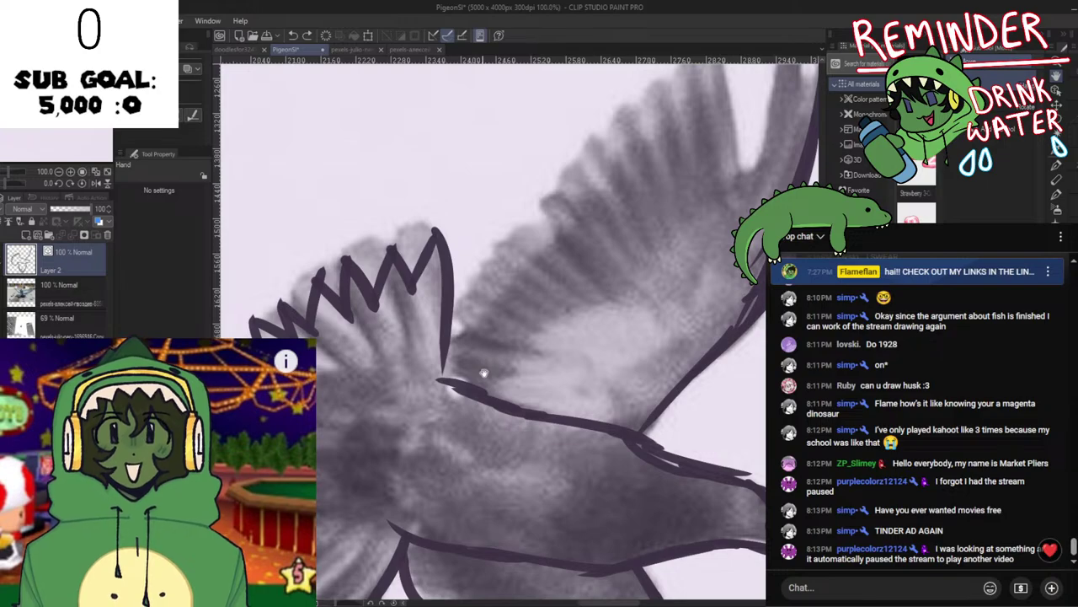
Close the corner where the tail fan's upper side meets the back line with overlapping strokes.
scroll(616, 422, up, 3)
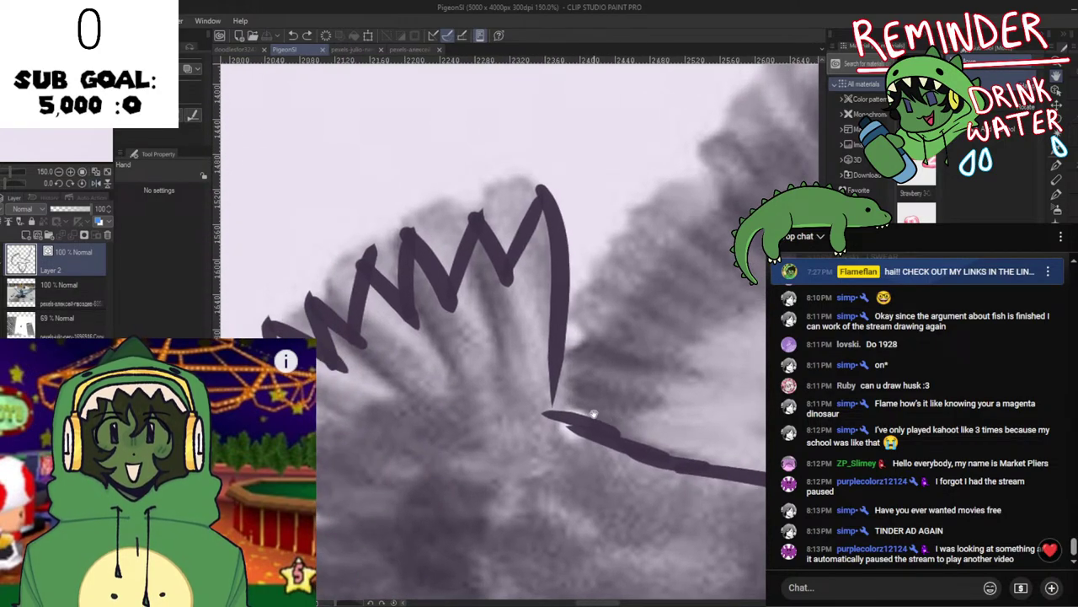
drag(524, 393, 642, 445)
drag(550, 347, 546, 446)
key(ctrl+z)
scroll(562, 428, down, 3)
key(space)
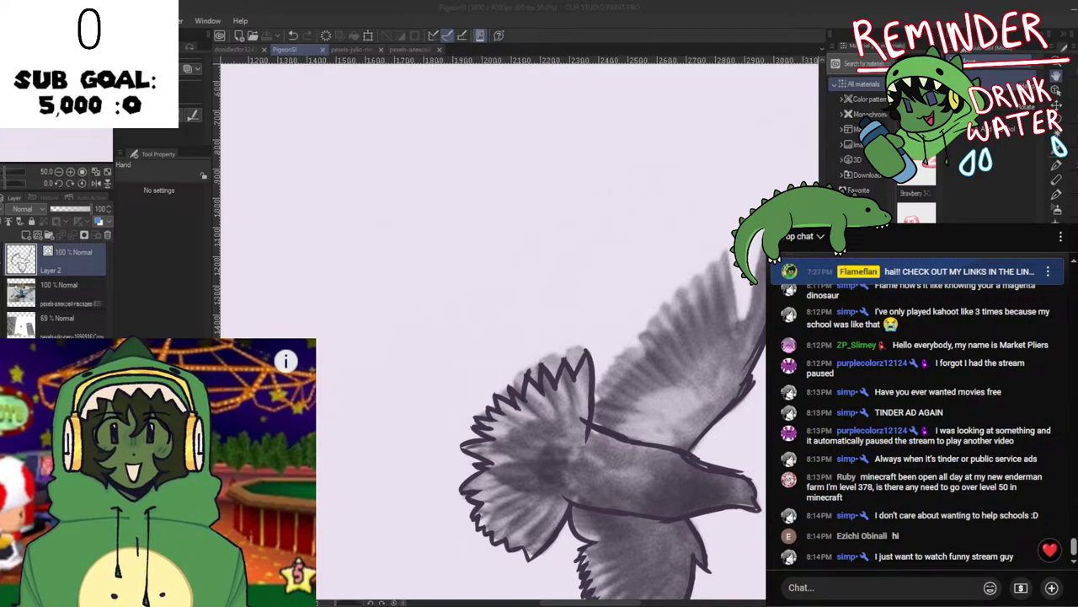
click(666, 462)
key(alt+Tab)
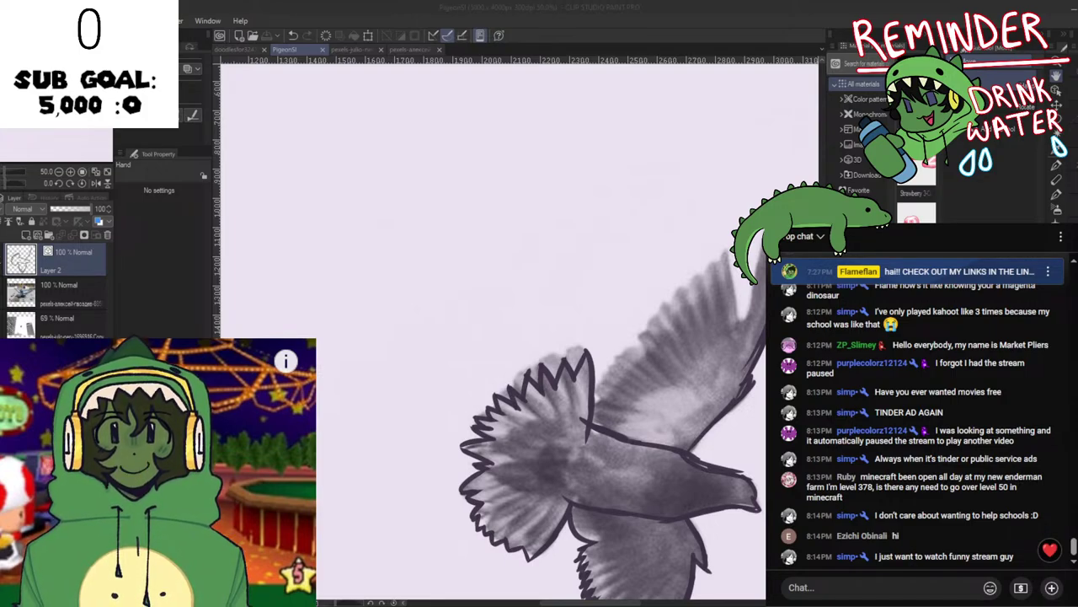
Draw the short inner edge of the outermost feather tip on the upper wing and save the file.
drag(696, 524, 705, 518)
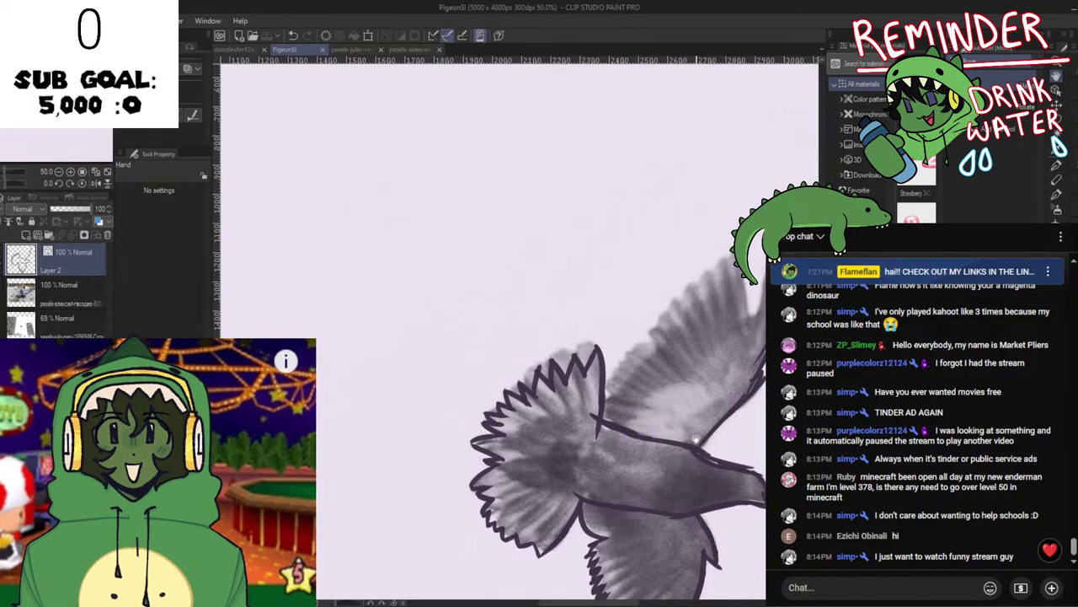
scroll(695, 439, up, 2)
mouse_move(756, 231)
mouse_down()
mouse_move(573, 312)
mouse_move(510, 365)
mouse_up()
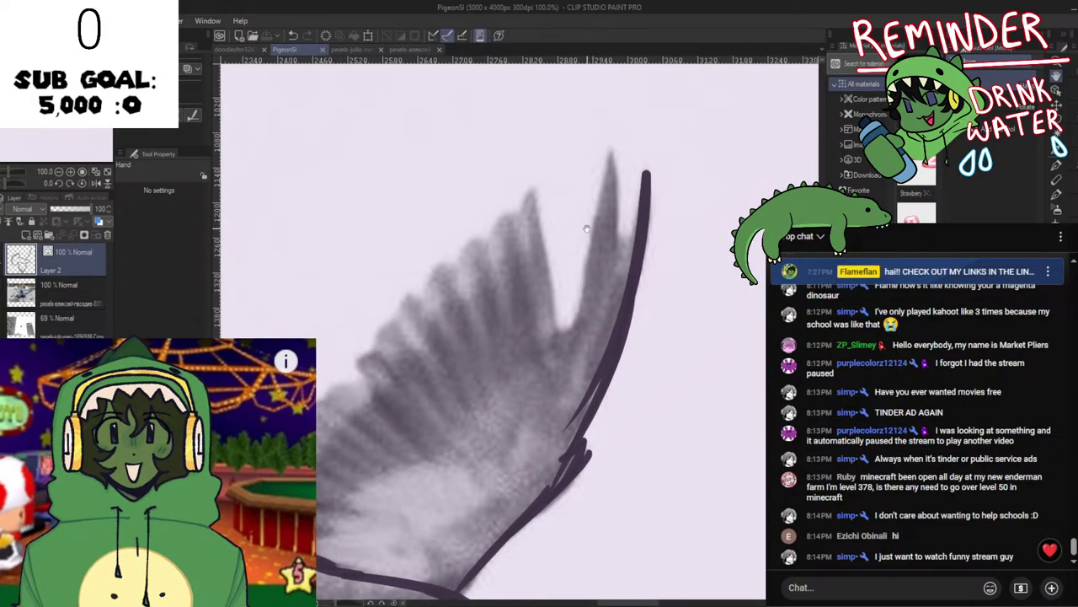
mouse_move(646, 187)
mouse_down()
mouse_move(638, 217)
mouse_move(655, 165)
mouse_move(587, 281)
mouse_up()
key(ctrl+z)
key(ctrl+z)
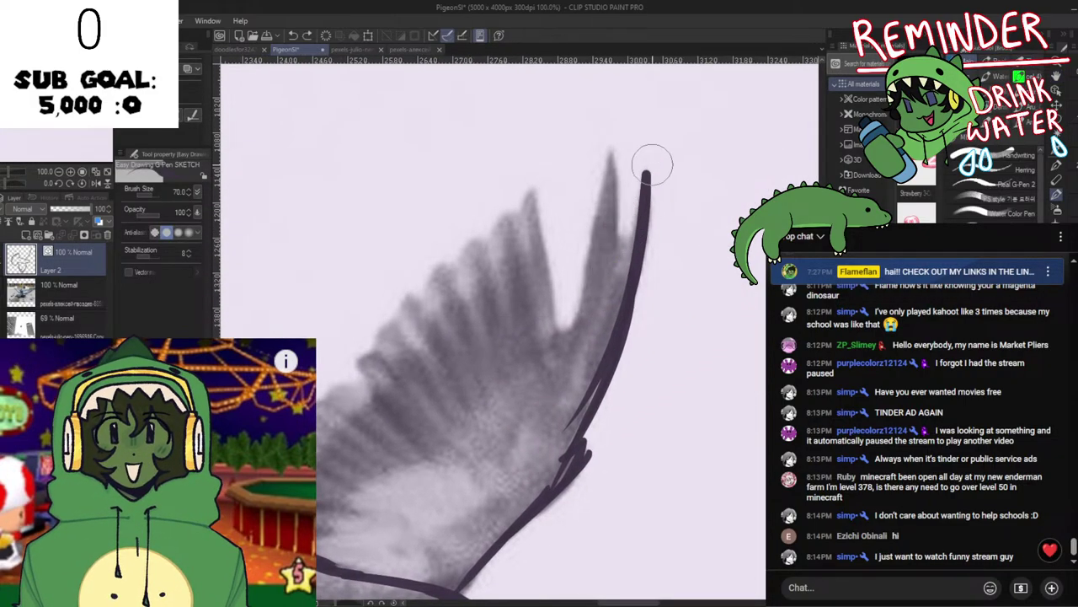
mouse_move(650, 166)
mouse_down()
mouse_move(606, 278)
mouse_move(616, 264)
mouse_move(607, 204)
mouse_move(620, 190)
mouse_up()
key(ctrl+z)
key(ctrl+z)
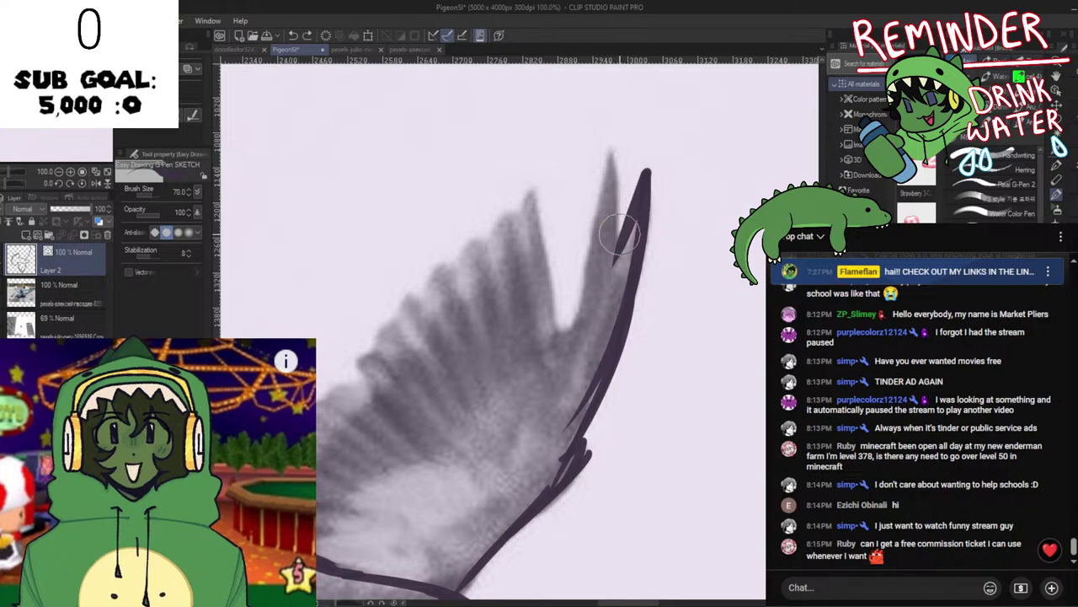
drag(618, 255, 613, 155)
key(ctrl+z)
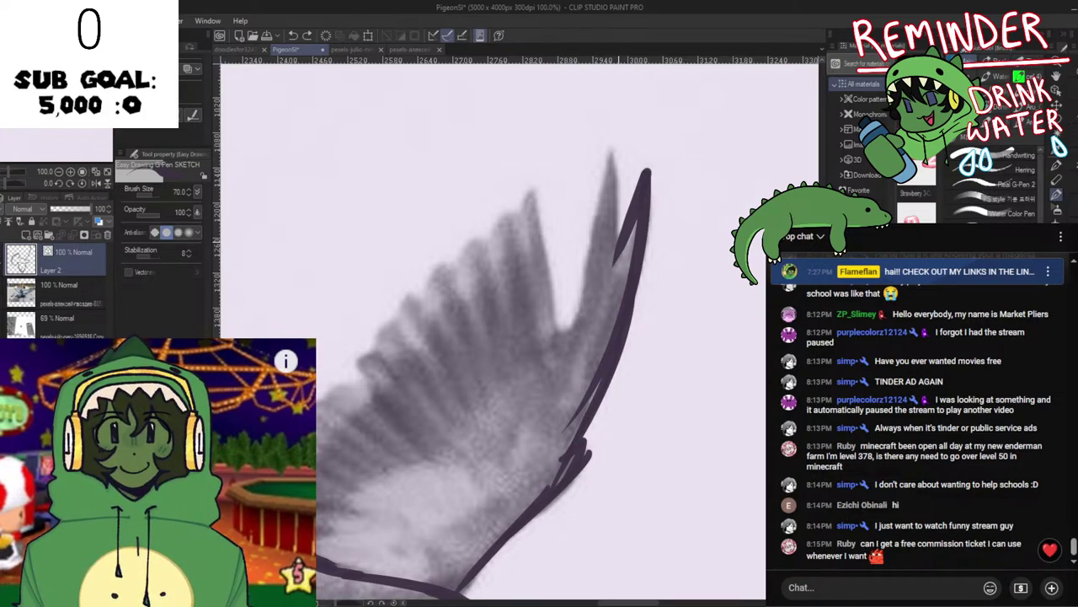
key(ctrl+s)
key(space)
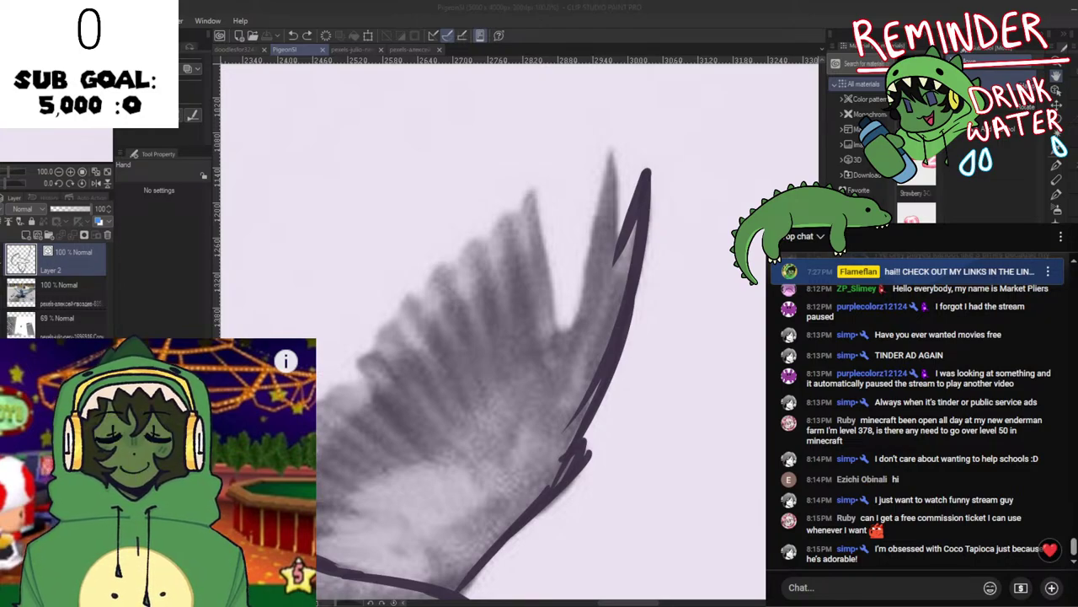
Draw the outer edge of the upper wing's second long feather, from the notch beside the outermost feather to its tip.
drag(626, 450, 630, 444)
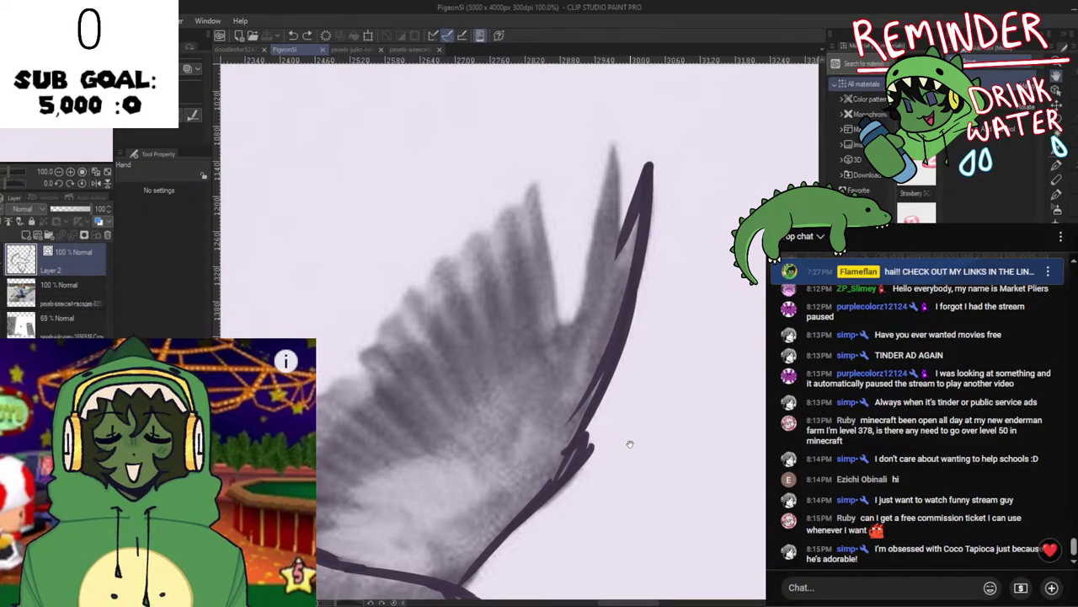
drag(613, 327, 589, 364)
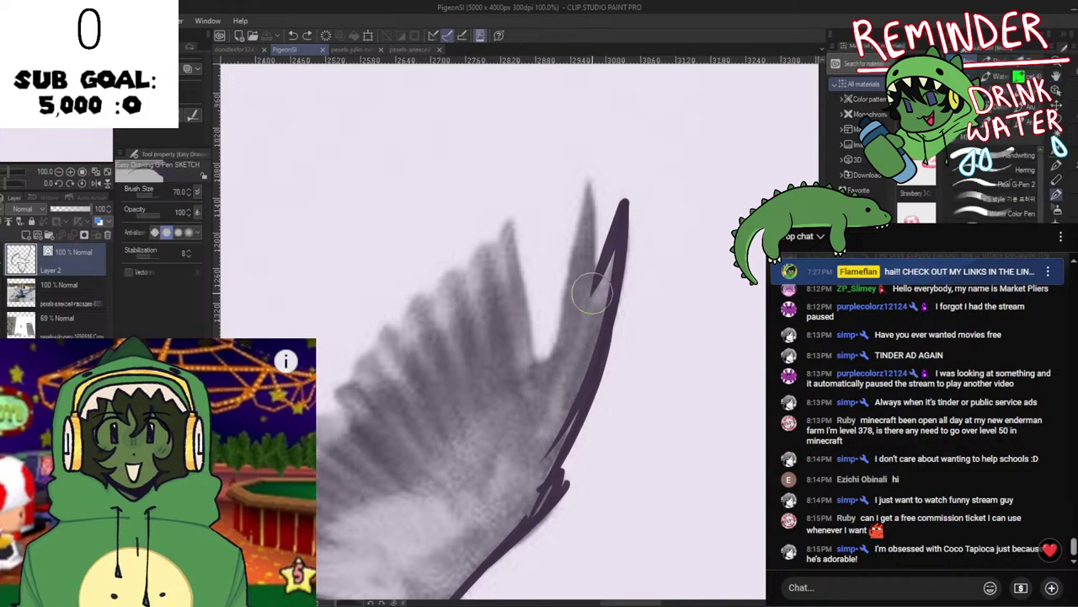
key(ctrl+z)
drag(591, 290, 589, 201)
key(ctrl+z)
drag(599, 272, 586, 179)
key(ctrl+z)
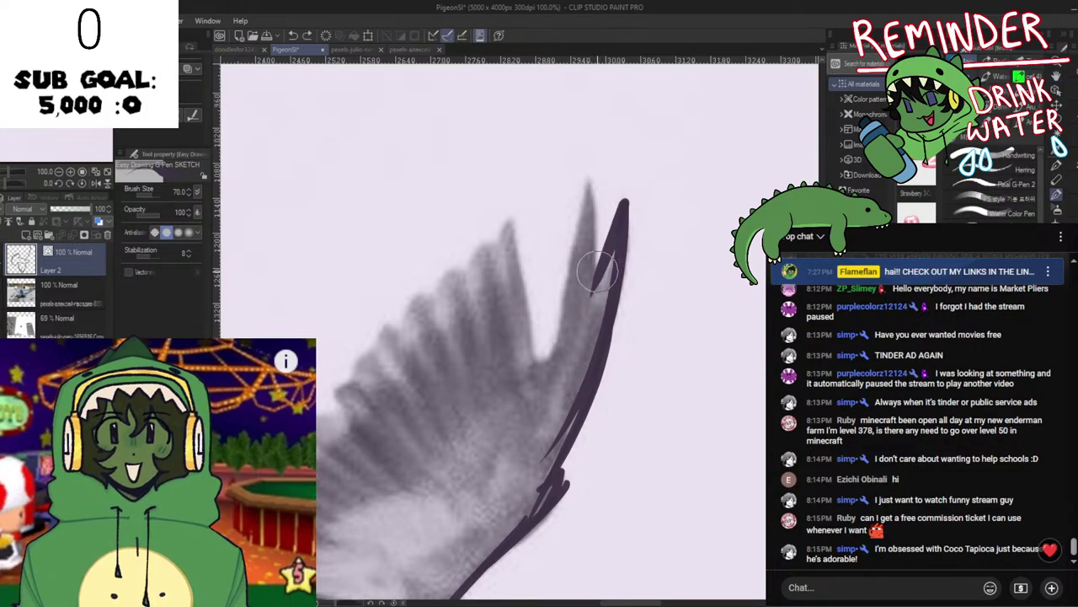
mouse_move(599, 273)
mouse_down()
mouse_move(589, 181)
mouse_move(533, 340)
mouse_up()
key(ctrl+z)
Draw the long inner edge of the second feather from its tip down to the deep gap in the upper wing.
drag(589, 182, 540, 379)
key(ctrl+z)
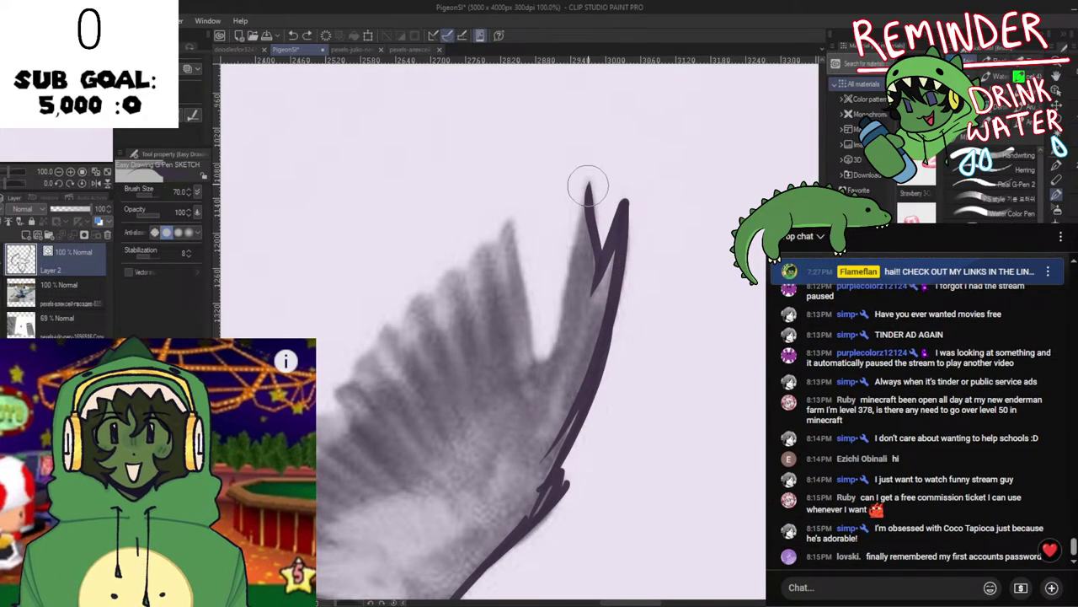
drag(588, 183, 552, 358)
key(ctrl+z)
drag(588, 182, 529, 421)
key(ctrl+z)
key(ctrl+z)
drag(588, 181, 527, 396)
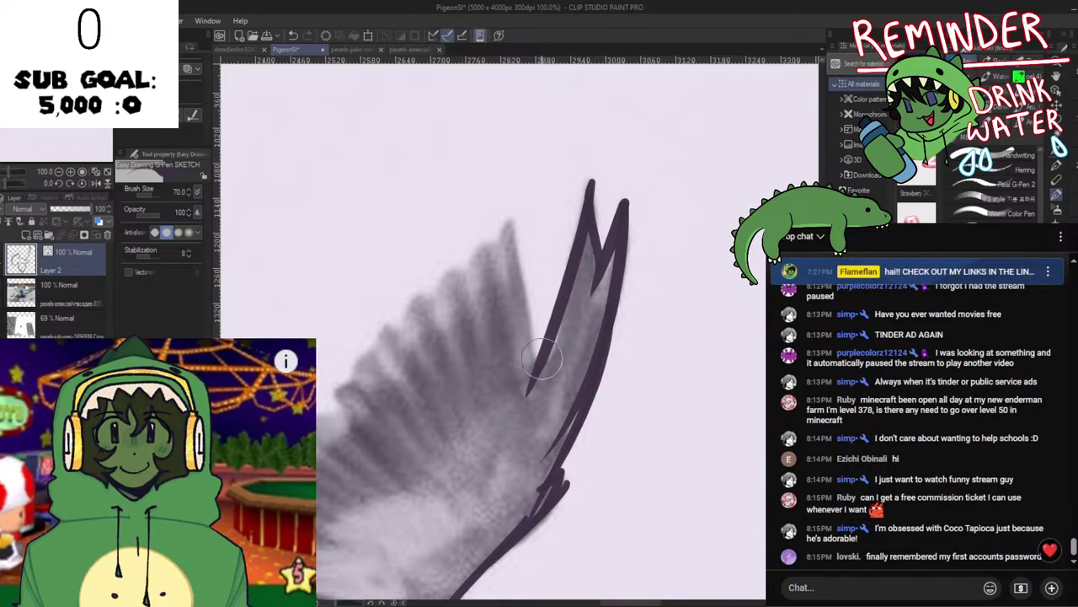
Draw the facing edge of the third long feather so it crosses the second feather's edge in a V-shaped gap.
drag(546, 358, 503, 215)
key(ctrl+z)
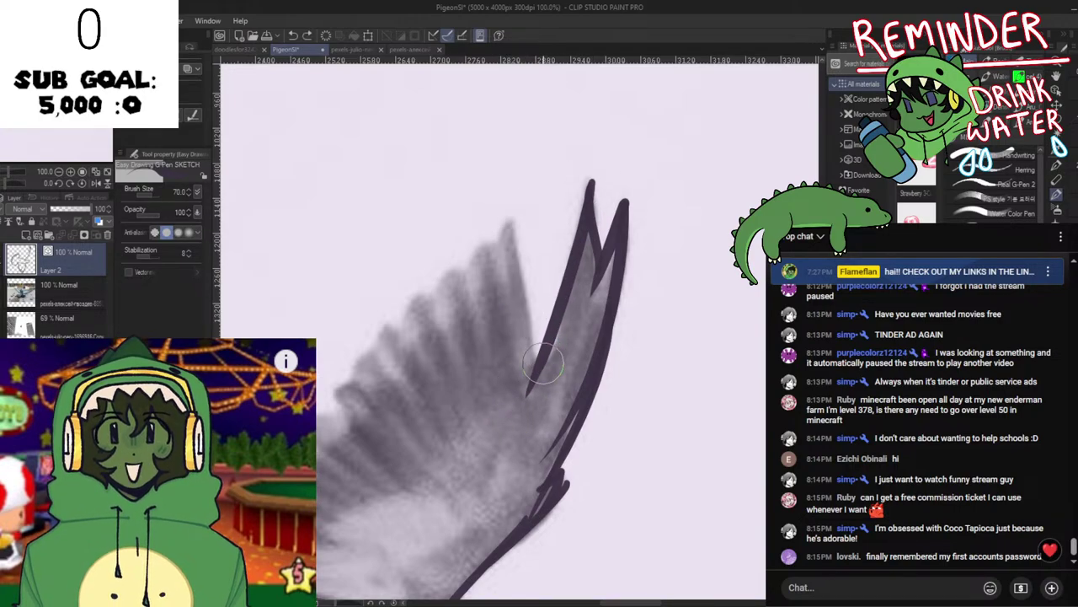
mouse_move(542, 368)
mouse_down()
mouse_move(516, 216)
mouse_move(553, 408)
mouse_up()
key(ctrl+z)
key(ctrl+z)
drag(513, 219, 549, 405)
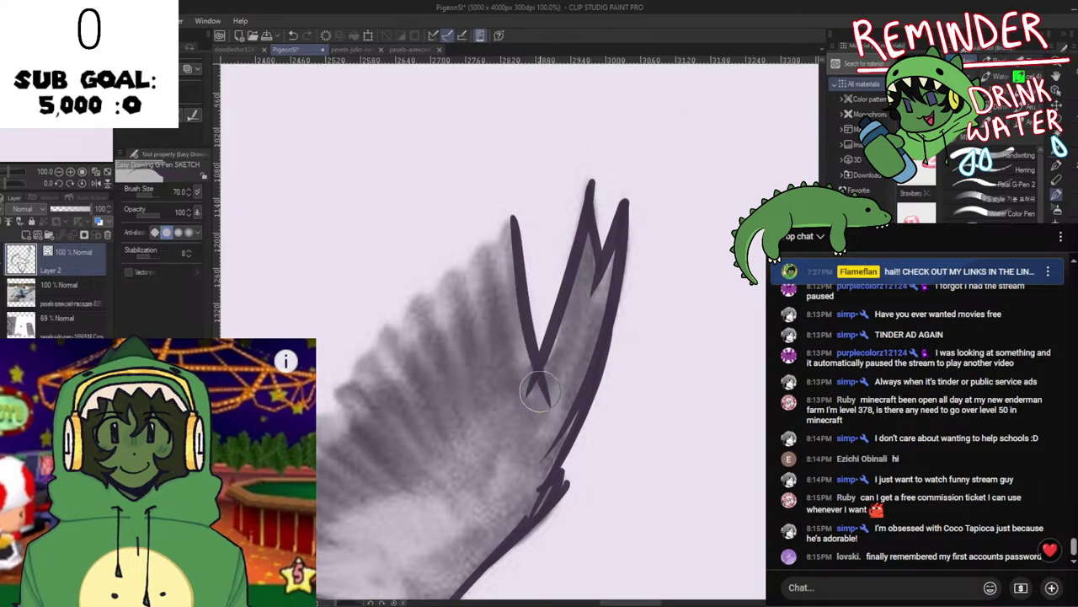
Sketch the first stepped feather tips down the upper wing's trailing edge, starting at the third long feather's tip.
key(space)
drag(563, 310, 631, 354)
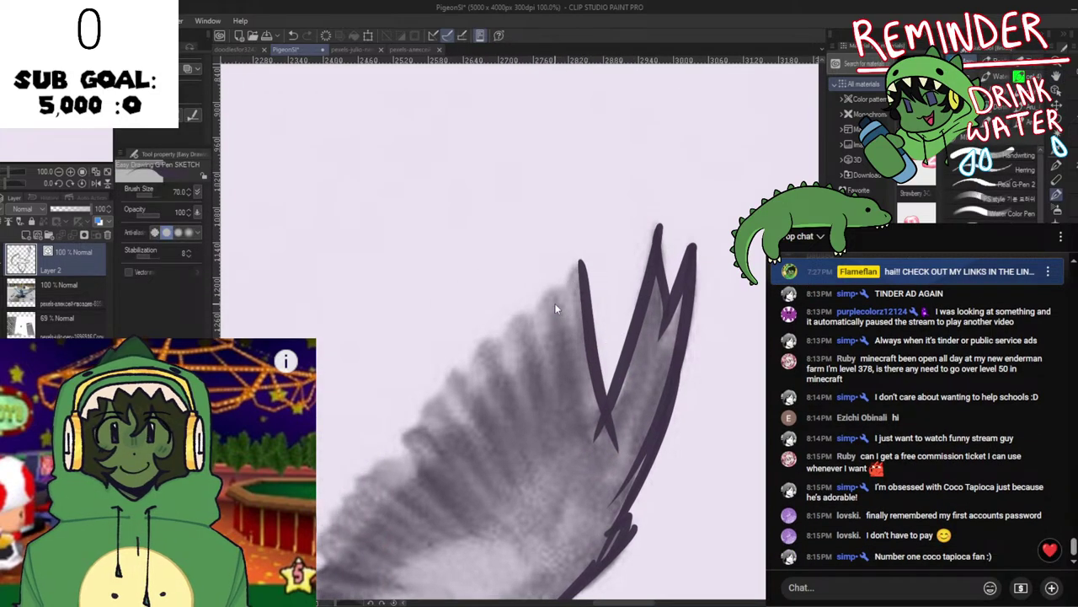
key(space)
drag(552, 329, 546, 277)
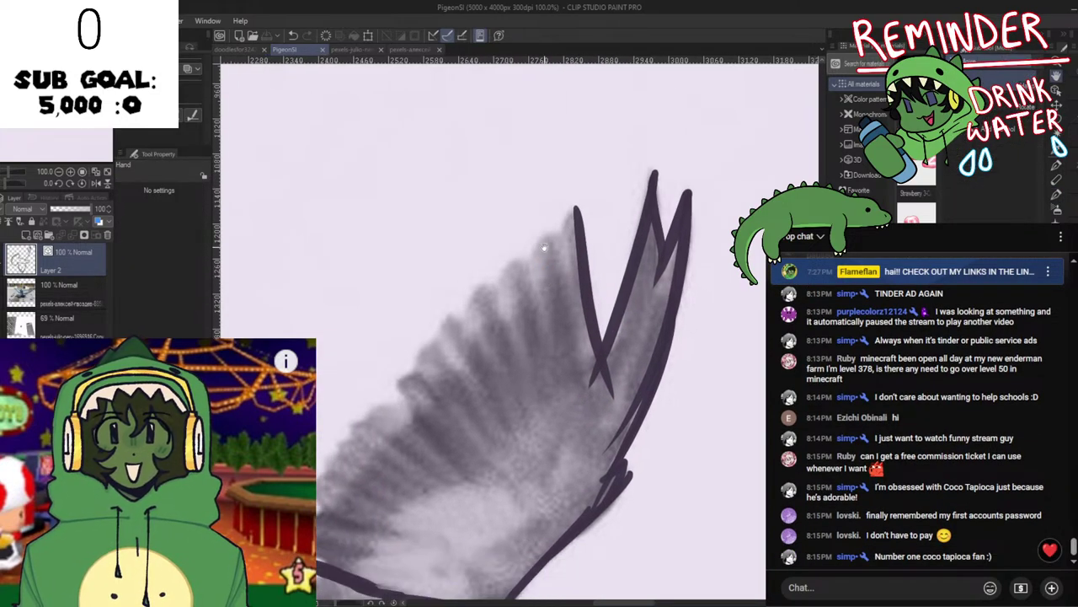
mouse_move(578, 208)
mouse_down()
mouse_move(544, 250)
mouse_move(558, 227)
mouse_move(531, 228)
mouse_move(508, 243)
mouse_move(521, 261)
mouse_move(519, 247)
mouse_move(519, 263)
mouse_move(488, 268)
mouse_up()
key(ctrl+z)
key(ctrl+z)
mouse_move(494, 266)
mouse_down()
mouse_move(489, 286)
mouse_move(538, 269)
mouse_move(552, 240)
mouse_up()
key(space)
key(ctrl+z)
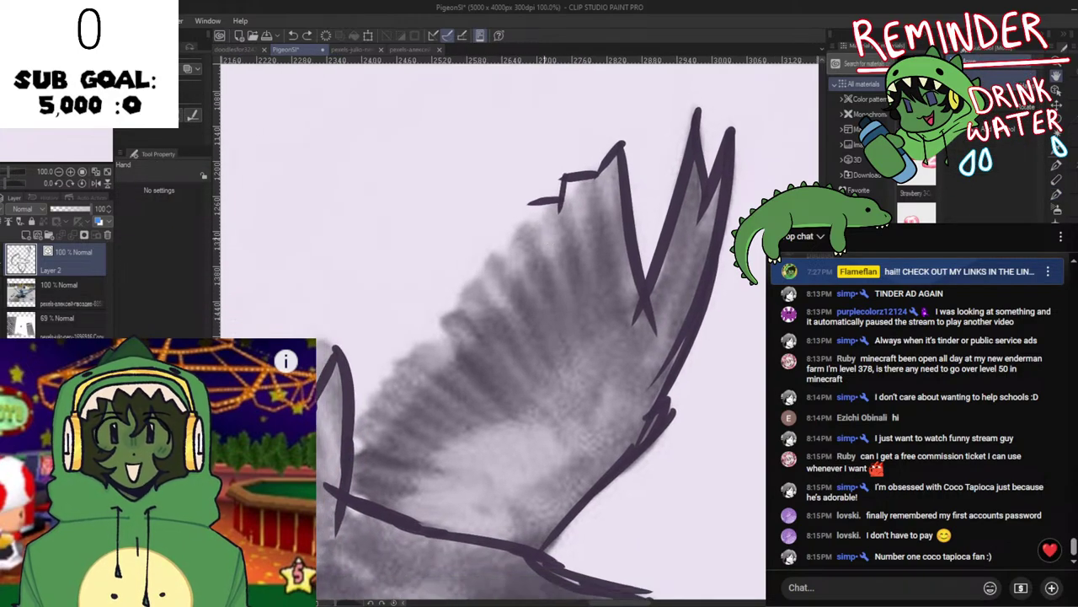
Add the short downward stroke that closes the side of the last stepped feather tip on the upper wing.
drag(531, 200, 524, 239)
key(ctrl+z)
mouse_move(530, 202)
mouse_down()
mouse_move(537, 234)
mouse_move(523, 239)
mouse_up()
key(ctrl+z)
key(ctrl+z)
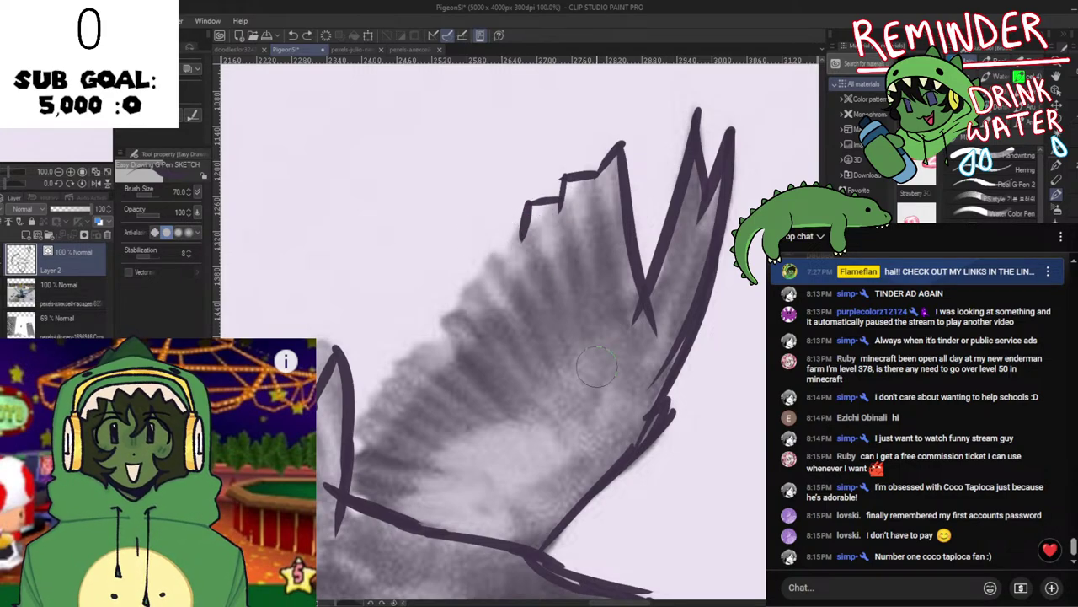
mouse_move(633, 539)
mouse_down()
mouse_move(702, 543)
mouse_move(727, 550)
mouse_move(718, 564)
mouse_move(736, 560)
mouse_move(712, 567)
mouse_up()
key(ctrl+z)
key(ctrl+z)
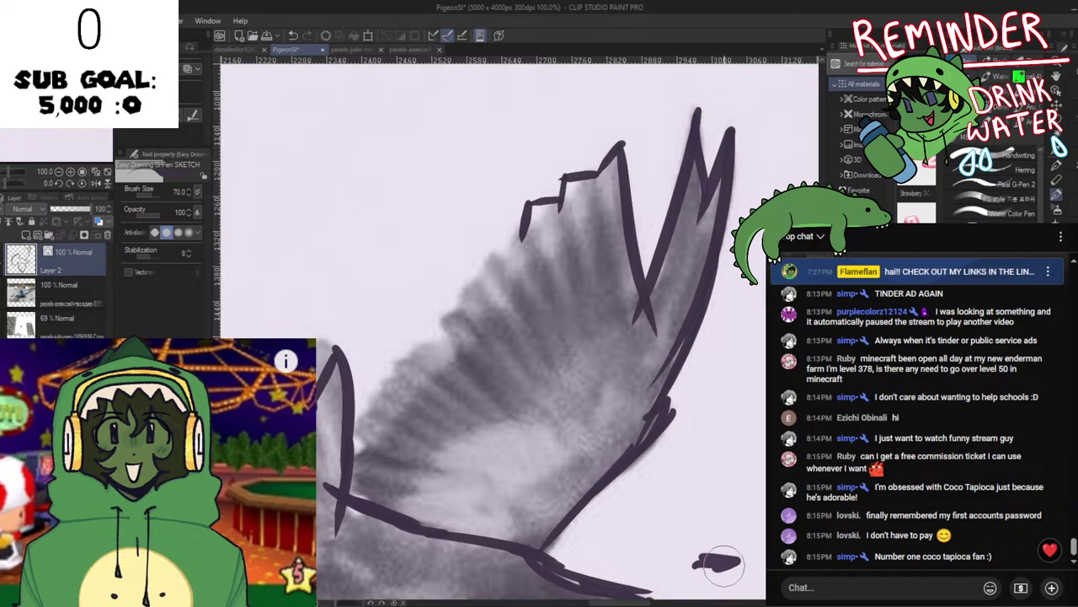
key(ctrl+z)
Continue the stepped feather tips further down the upper wing's trailing edge and save the file.
mouse_move(497, 371)
mouse_down()
mouse_move(500, 400)
mouse_move(492, 386)
mouse_up()
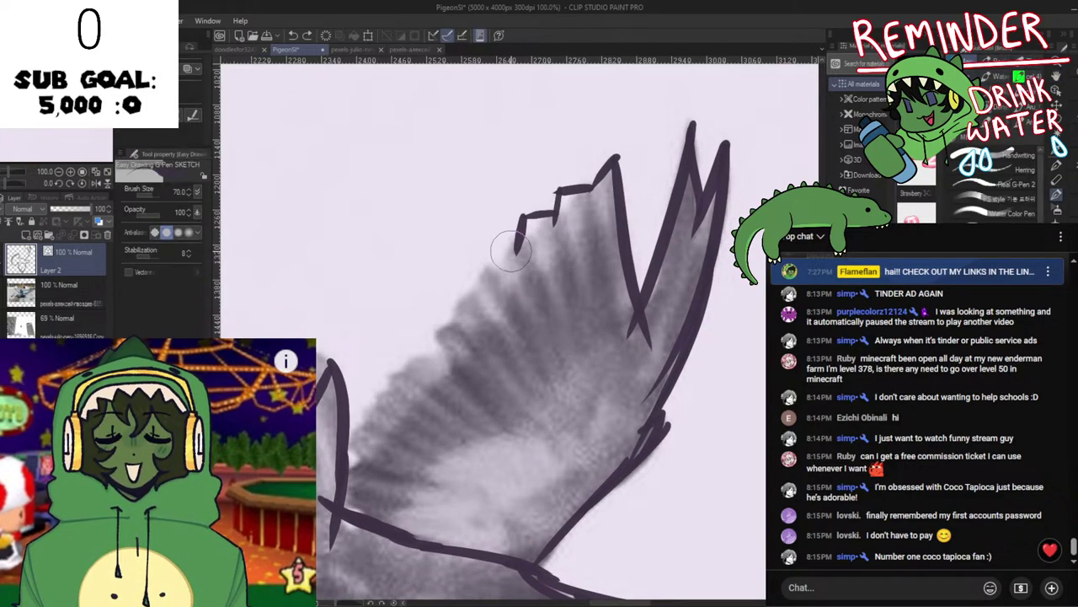
mouse_move(522, 249)
mouse_down()
mouse_move(485, 243)
mouse_move(497, 244)
mouse_move(481, 288)
mouse_move(492, 278)
mouse_move(460, 276)
mouse_up()
key(ctrl+z)
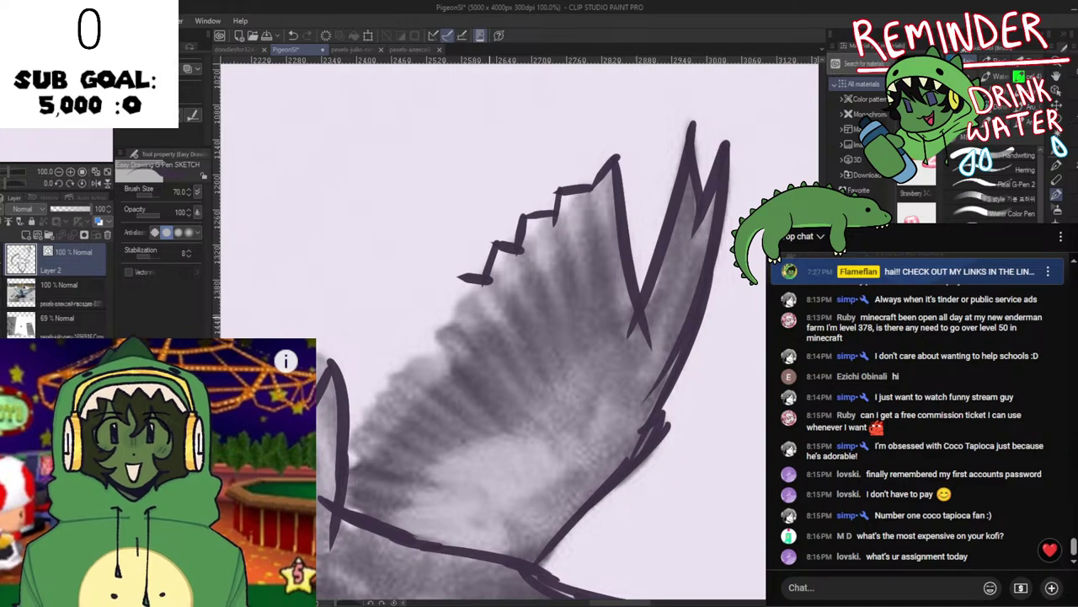
key(ctrl+s)
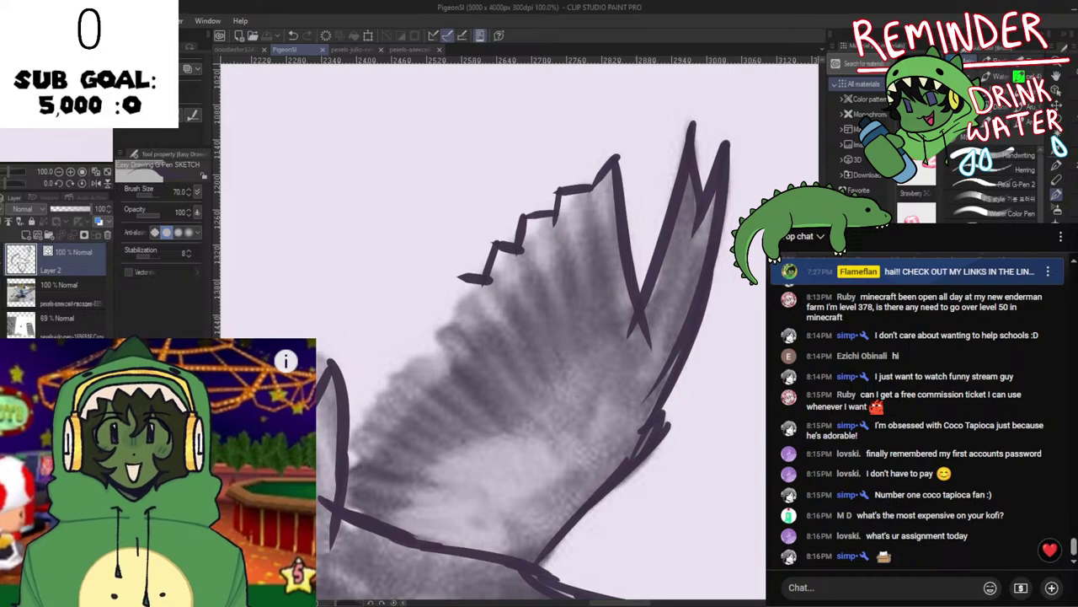
Draw the short downward side of the lowest sketched feather tip on the upper wing's trailing edge.
scroll(454, 298, up, 1)
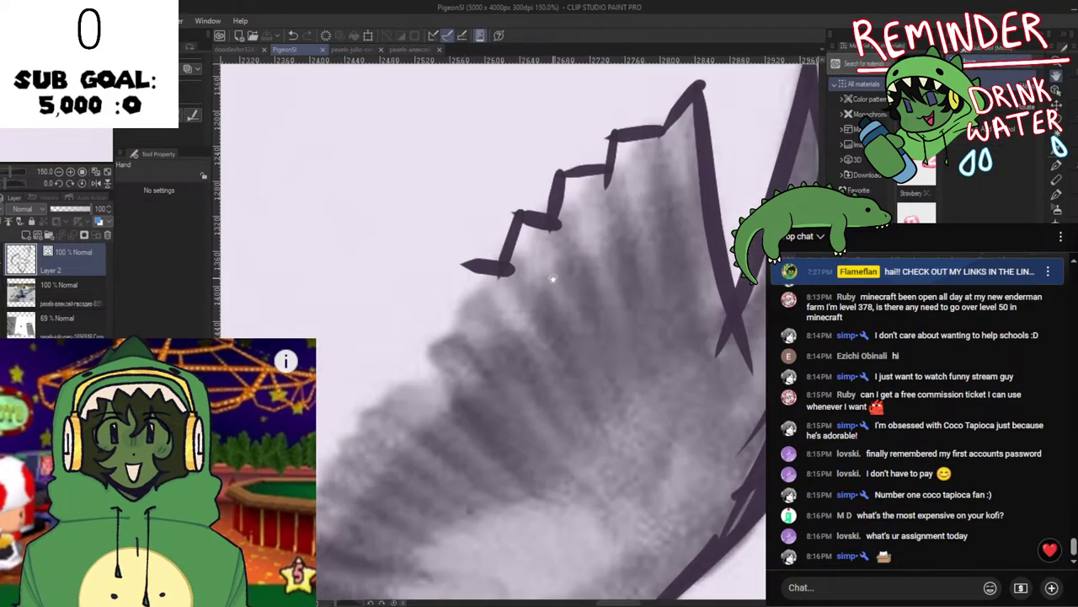
drag(469, 266, 462, 325)
key(ctrl+z)
key(ctrl+z)
Add another stepped feather tip with a flat top and downward side below the last one on the upper wing.
drag(529, 313, 585, 313)
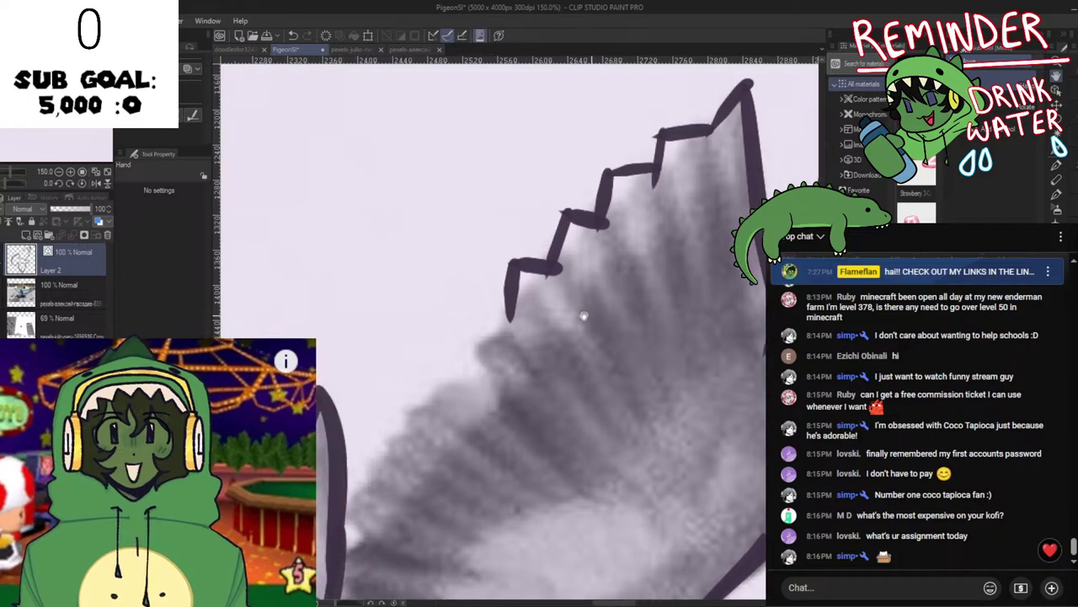
mouse_move(512, 305)
mouse_down()
mouse_move(478, 307)
mouse_move(466, 372)
mouse_up()
key(ctrl+z)
drag(476, 292, 480, 373)
key(ctrl+z)
key(ctrl+z)
drag(476, 295, 474, 360)
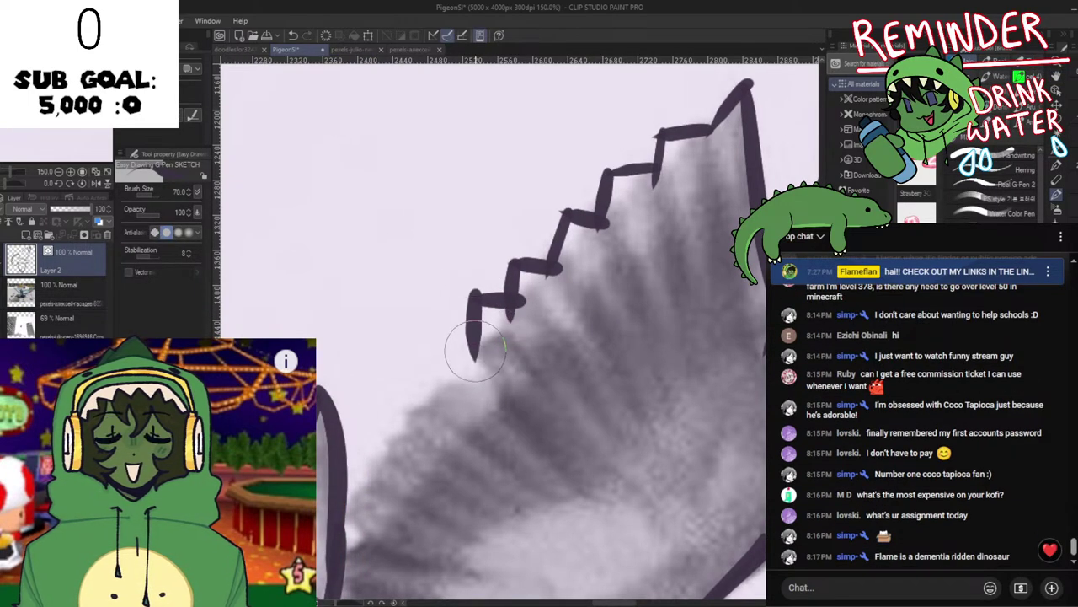
key(h)
key(h)
key(space)
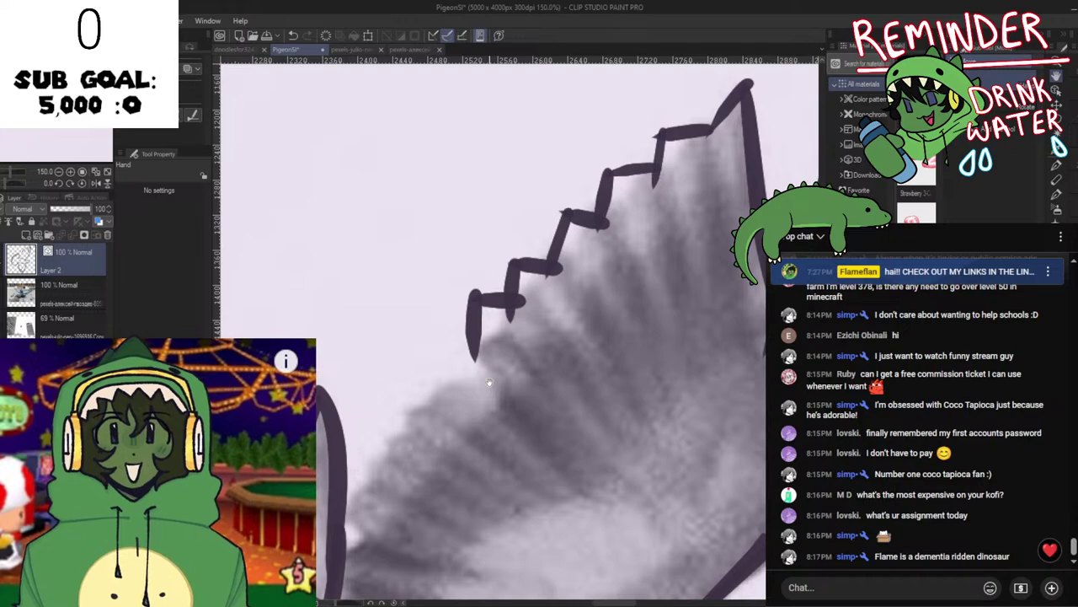
scroll(508, 420, down, 4)
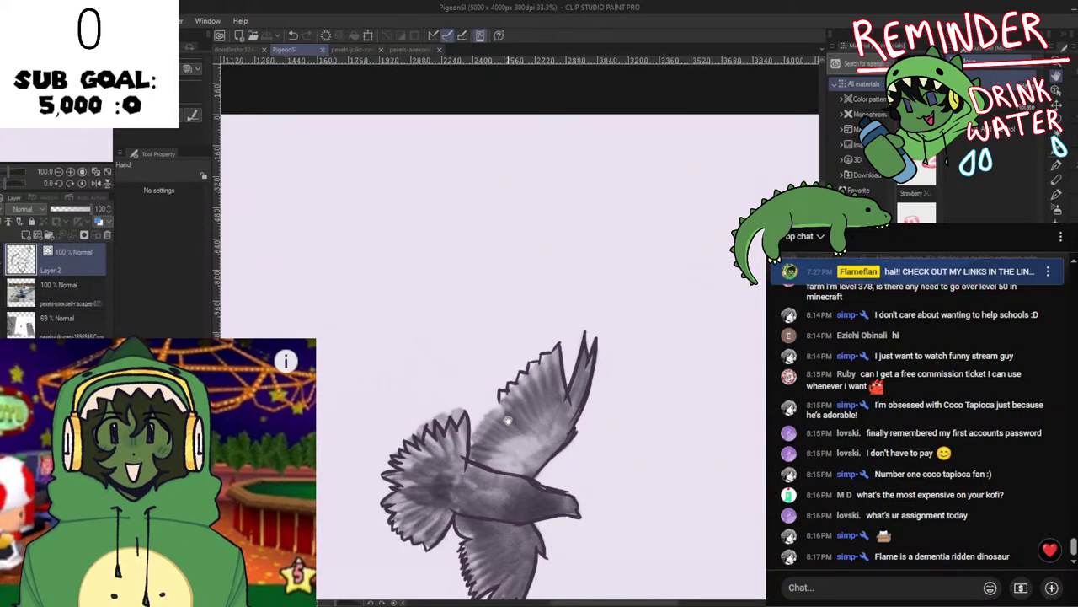
scroll(508, 419, down, 1)
scroll(506, 396, up, 6)
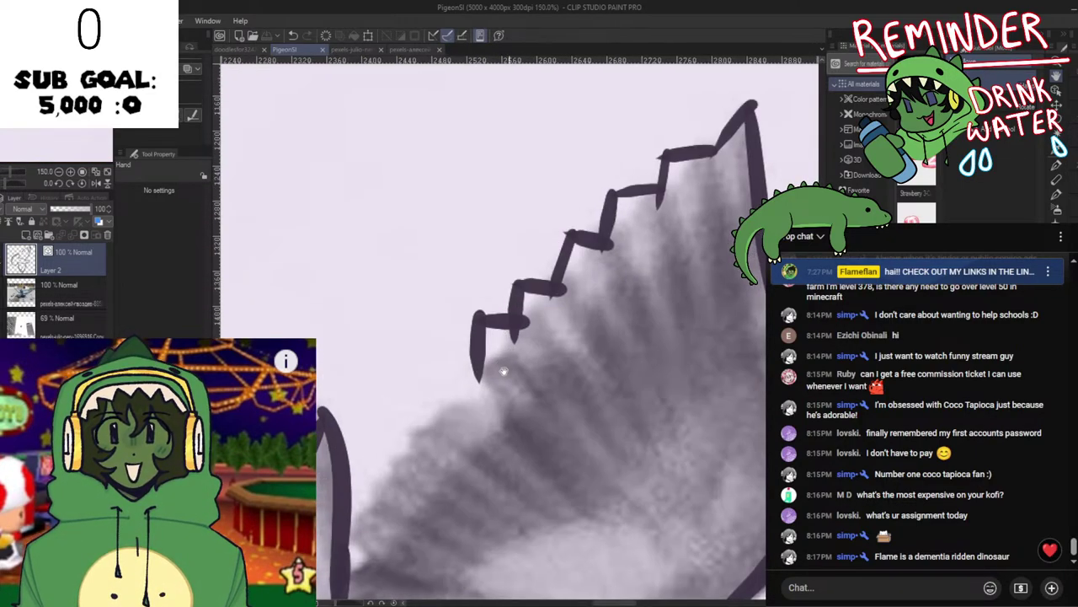
Finish the stepped feather tips down the upper wing's trailing edge to where it meets the tail.
mouse_move(503, 371)
mouse_down()
mouse_move(480, 337)
mouse_move(492, 340)
mouse_move(477, 340)
mouse_move(492, 396)
mouse_move(438, 386)
mouse_move(461, 386)
mouse_move(468, 431)
mouse_up()
key(ctrl+z)
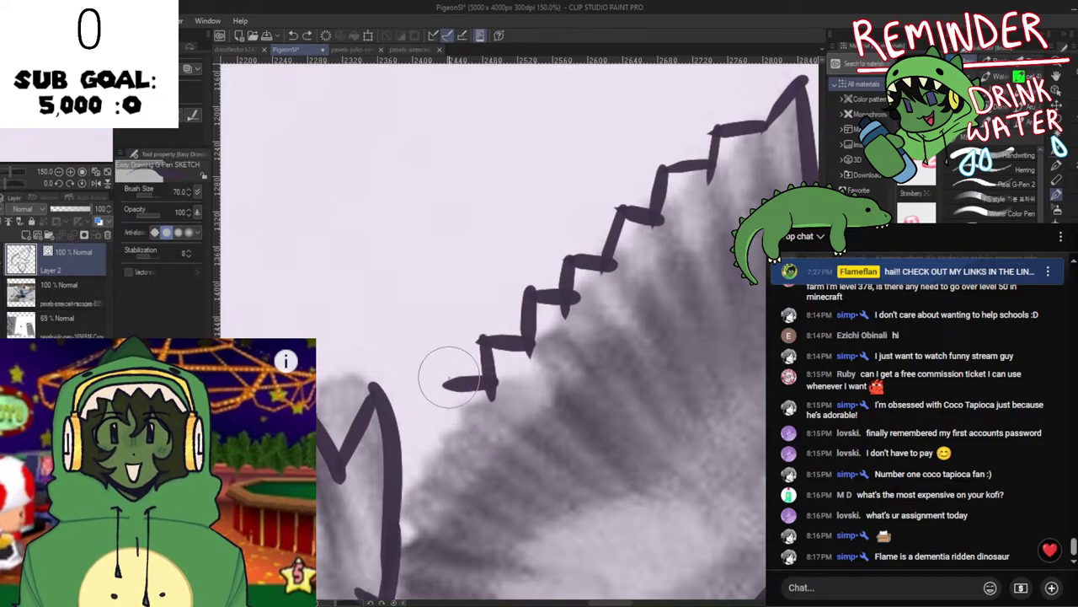
mouse_move(448, 383)
mouse_down()
mouse_move(464, 430)
mouse_move(467, 420)
mouse_move(415, 423)
mouse_move(463, 427)
mouse_move(414, 431)
mouse_move(427, 430)
mouse_move(436, 470)
mouse_up()
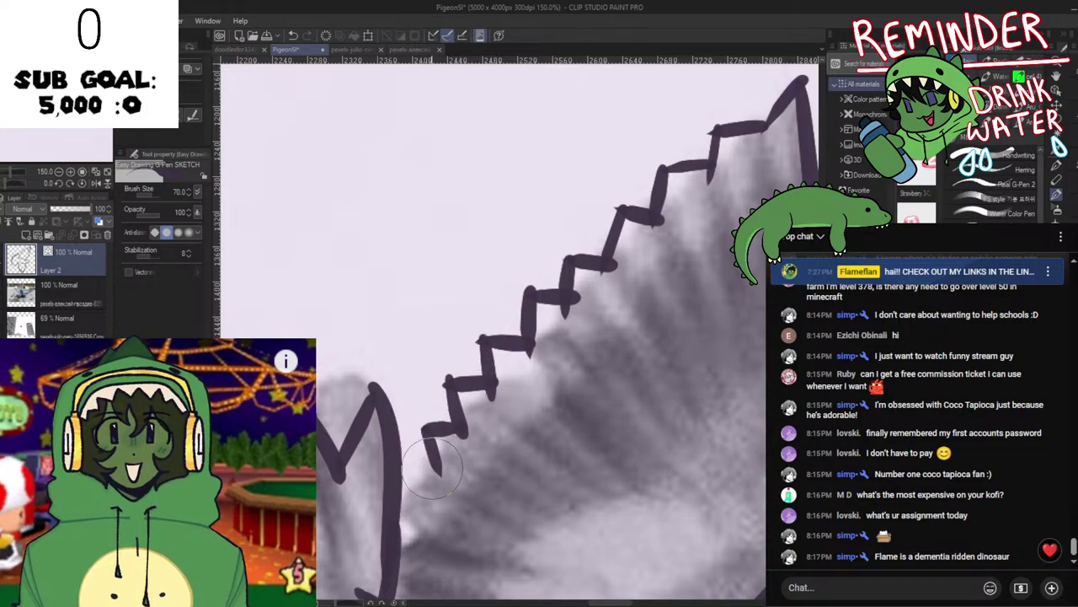
key(ctrl+z)
key(ctrl+z)
mouse_move(466, 429)
mouse_down()
mouse_move(411, 427)
mouse_move(420, 427)
mouse_move(415, 480)
mouse_move(425, 474)
mouse_move(387, 474)
mouse_up()
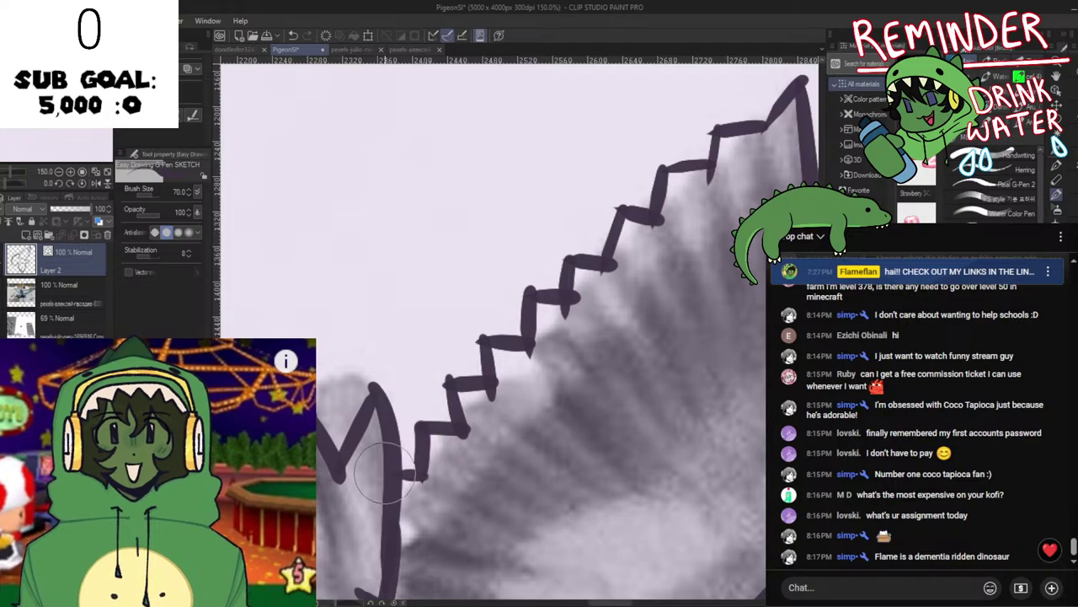
Hide the pigeon reference layer and check the bare line sketch in normal and mirrored view.
scroll(472, 506, down, 5)
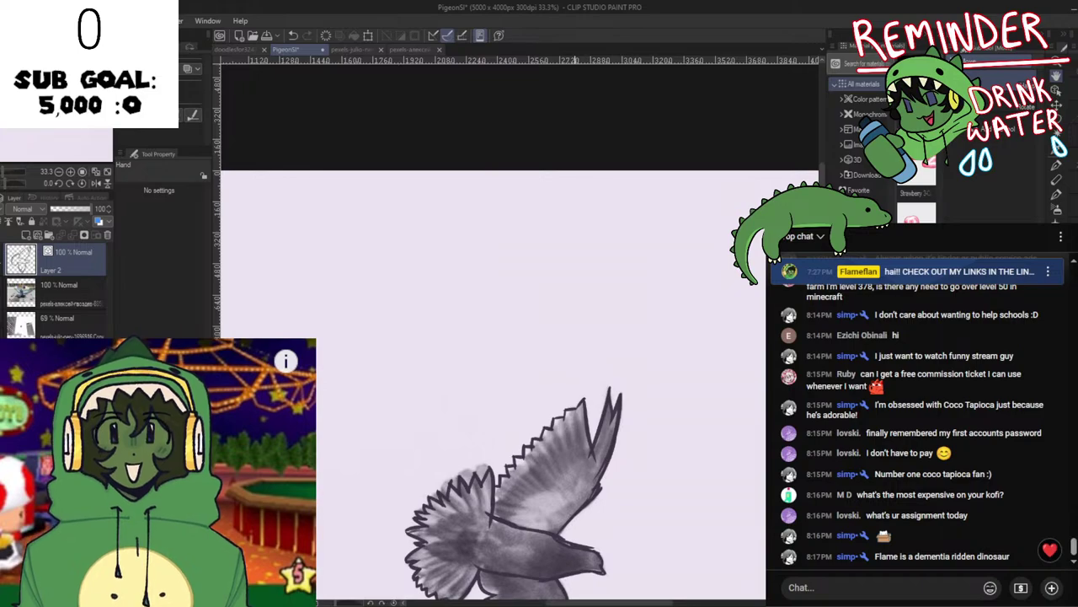
click(2, 325)
drag(444, 474, 454, 160)
key(h)
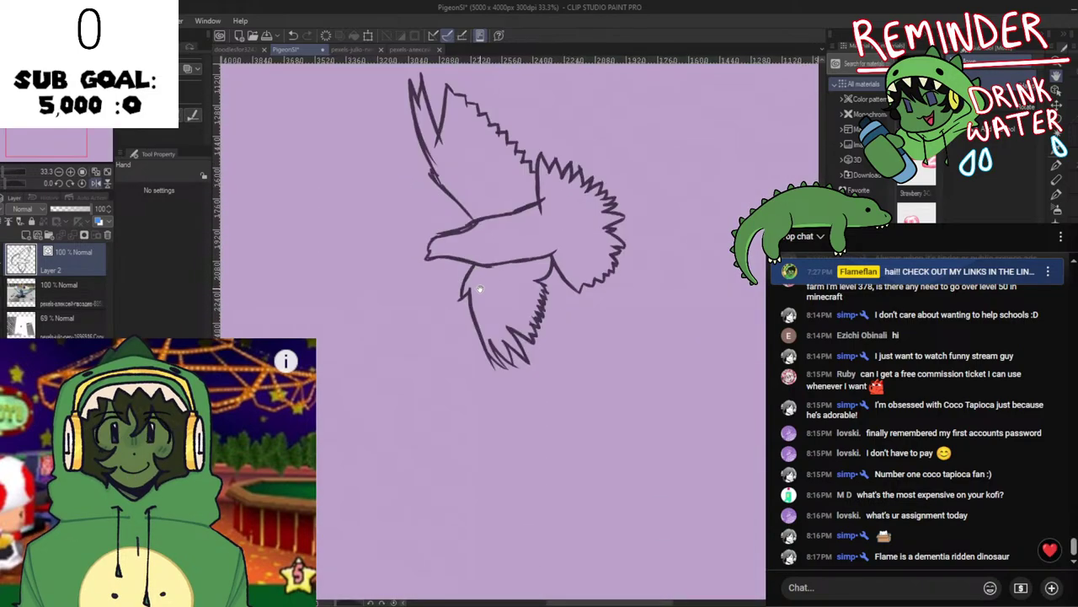
key(h)
key(h)
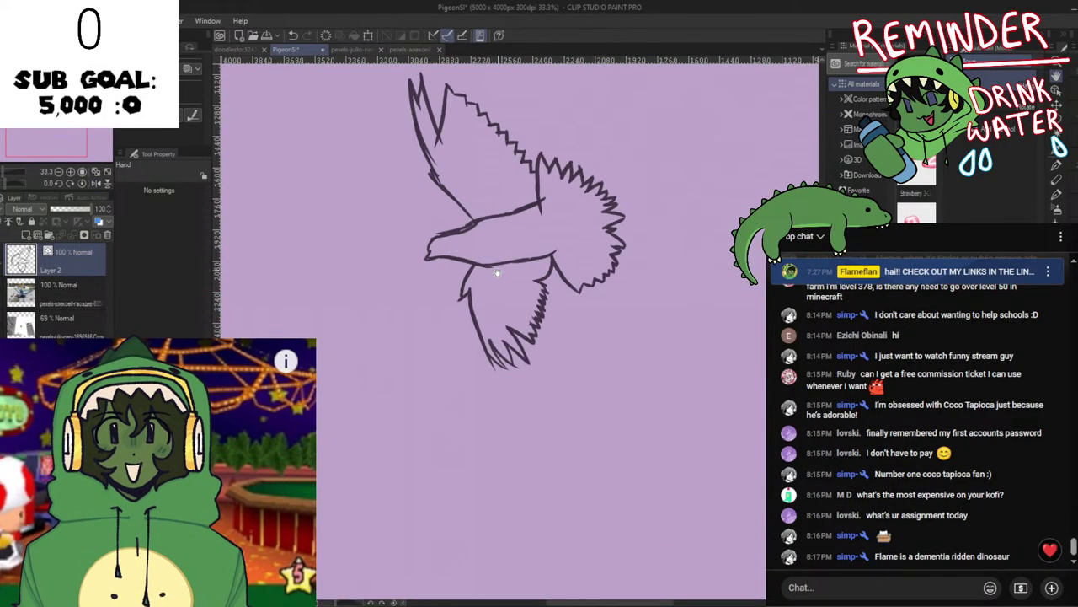
key(h)
key(h)
key(h)
key(h)
drag(509, 322, 497, 441)
key(h)
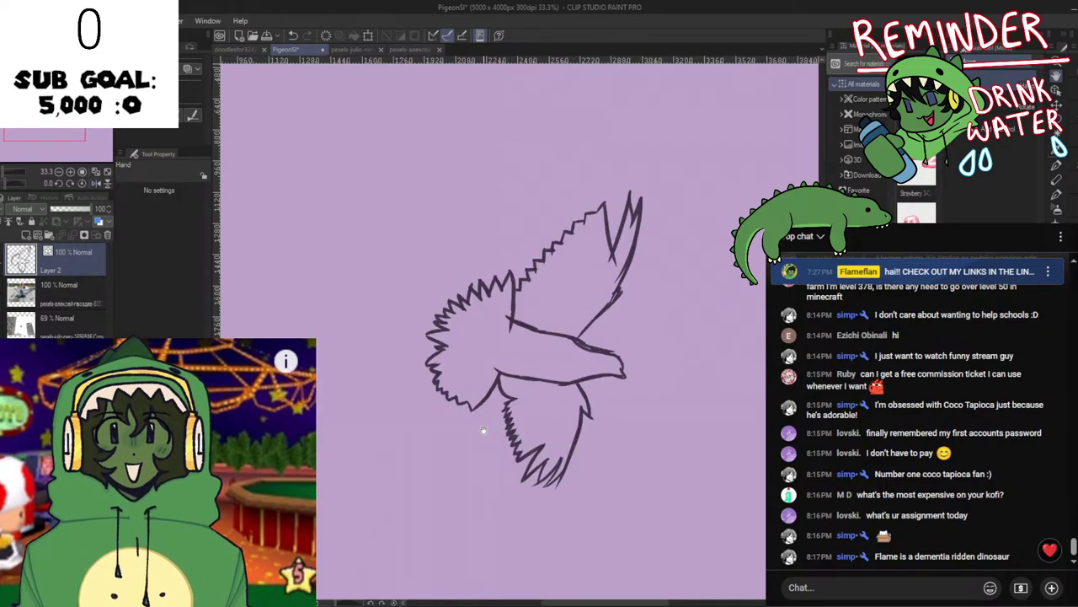
Lasso the upper wing and transform it so its tips shift slightly down and toward the tail, keeping its base in place.
scroll(535, 316, up, 2)
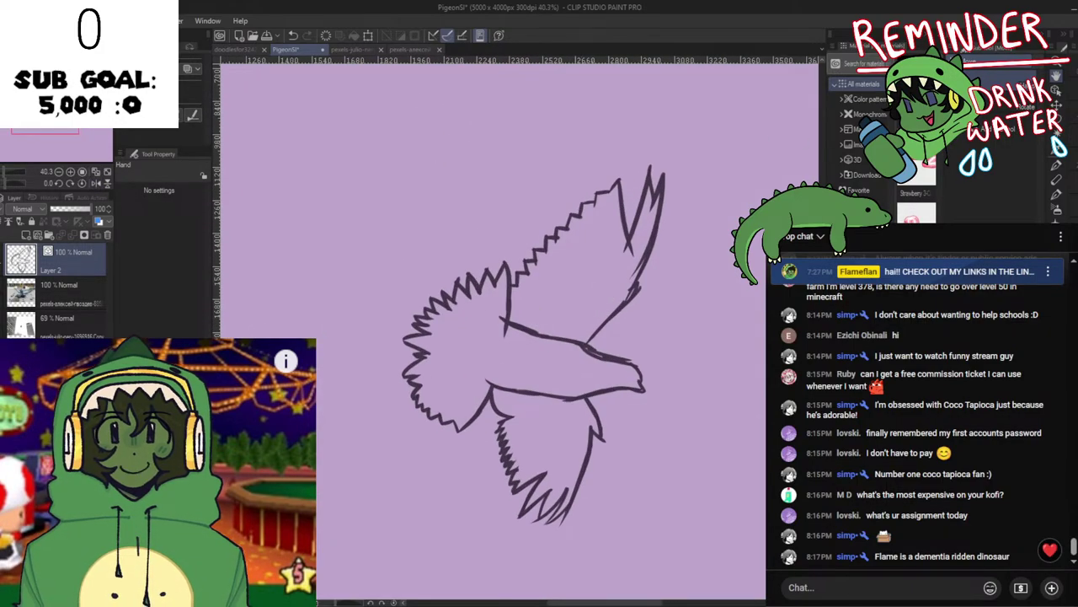
key(m)
mouse_move(507, 156)
mouse_down()
mouse_move(571, 149)
mouse_move(710, 150)
mouse_move(701, 260)
mouse_move(664, 320)
mouse_move(620, 338)
mouse_move(532, 284)
mouse_move(516, 251)
mouse_move(516, 155)
mouse_up()
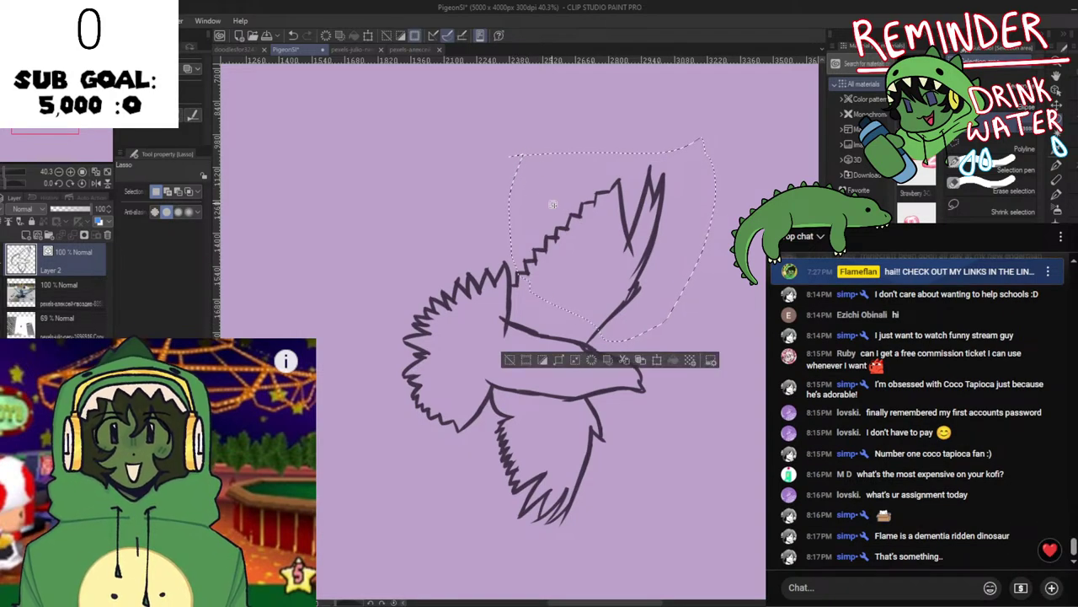
key(ctrl+t)
key(ctrl+shift+t)
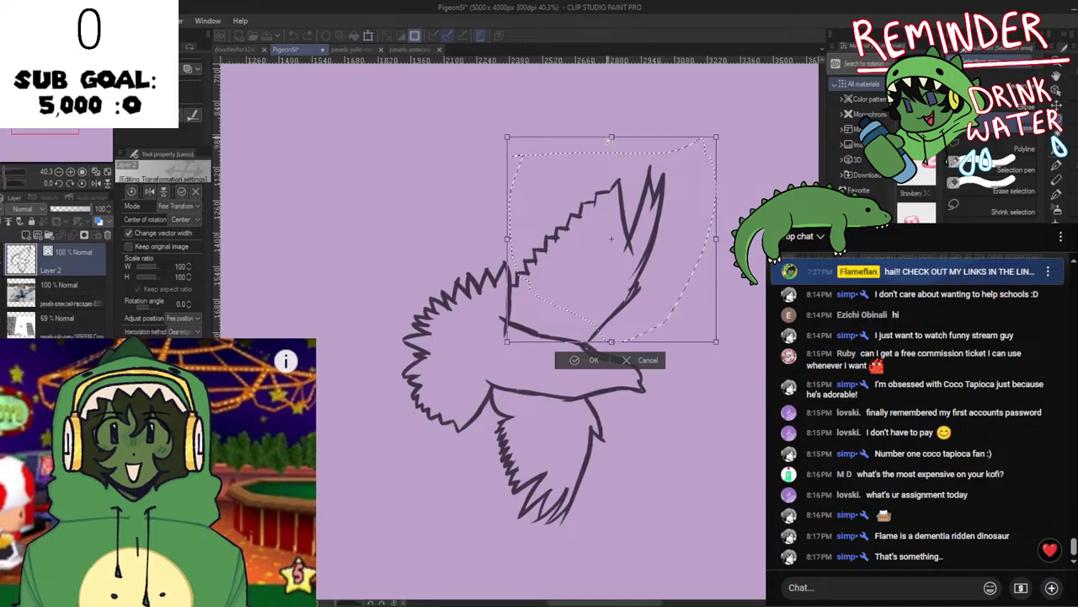
drag(612, 138, 601, 148)
click(576, 365)
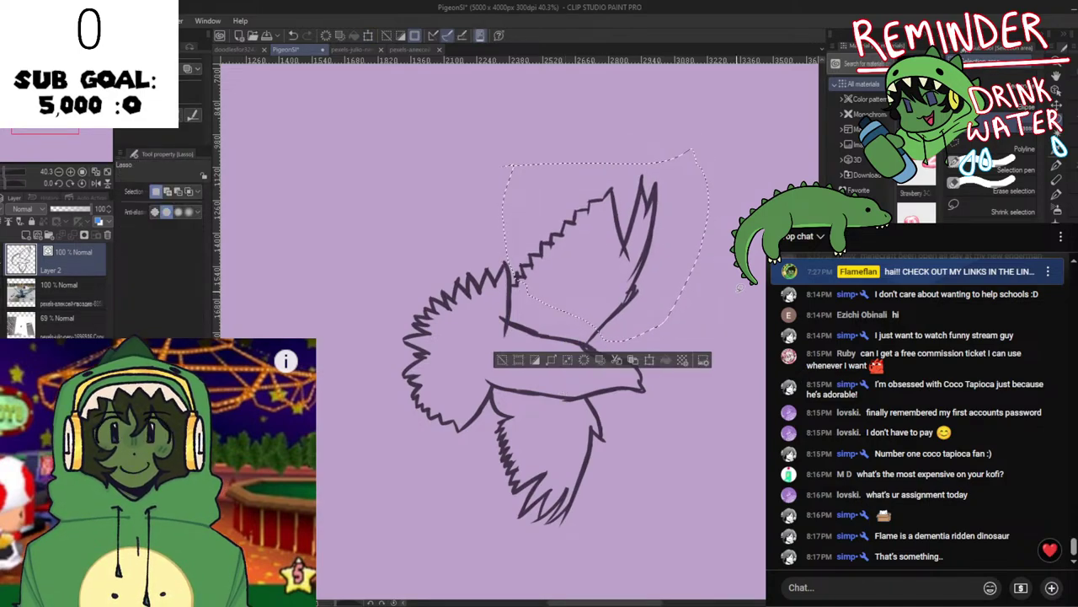
key(ctrl+d)
Check the whole pigeon sketch's proportions in normal and mirrored view at several zoom levels.
scroll(740, 288, down, 2)
key(h)
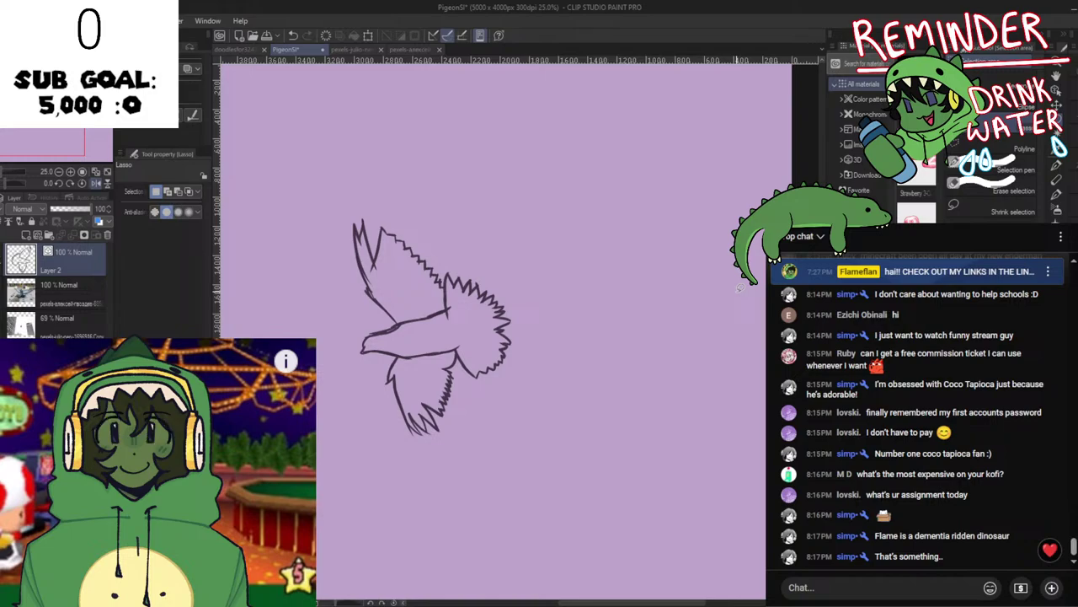
key(h)
key(h)
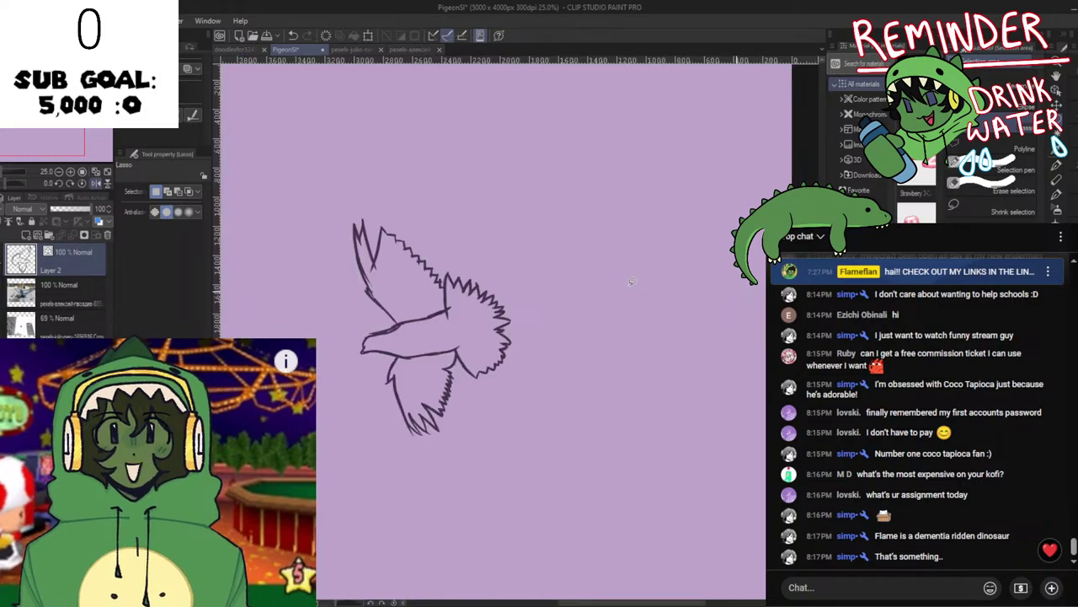
scroll(628, 291, down, 1)
scroll(627, 291, down, 1)
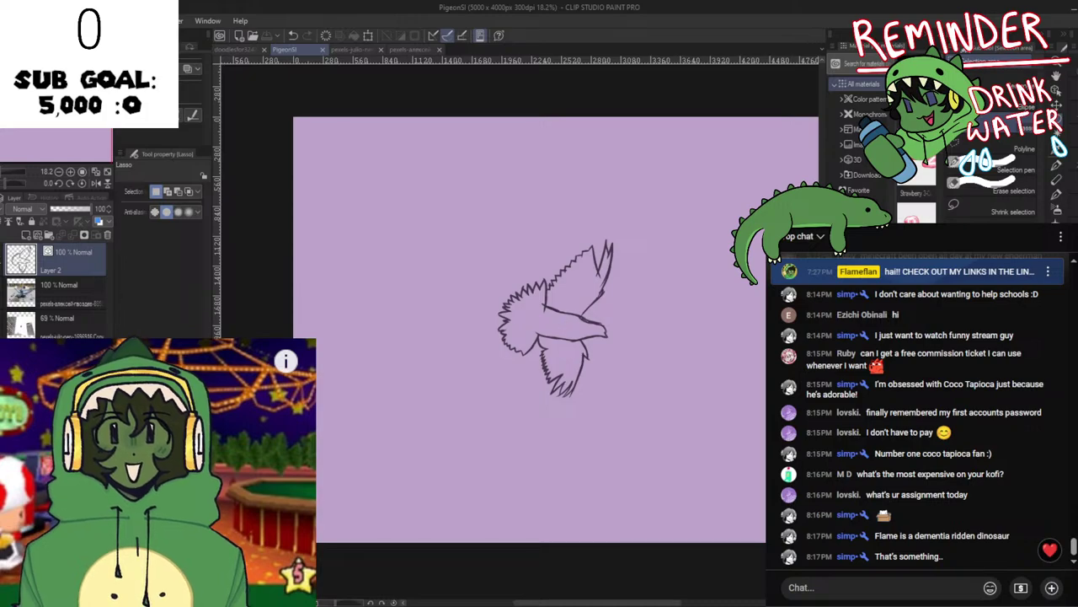
key(h)
scroll(547, 318, down, 1)
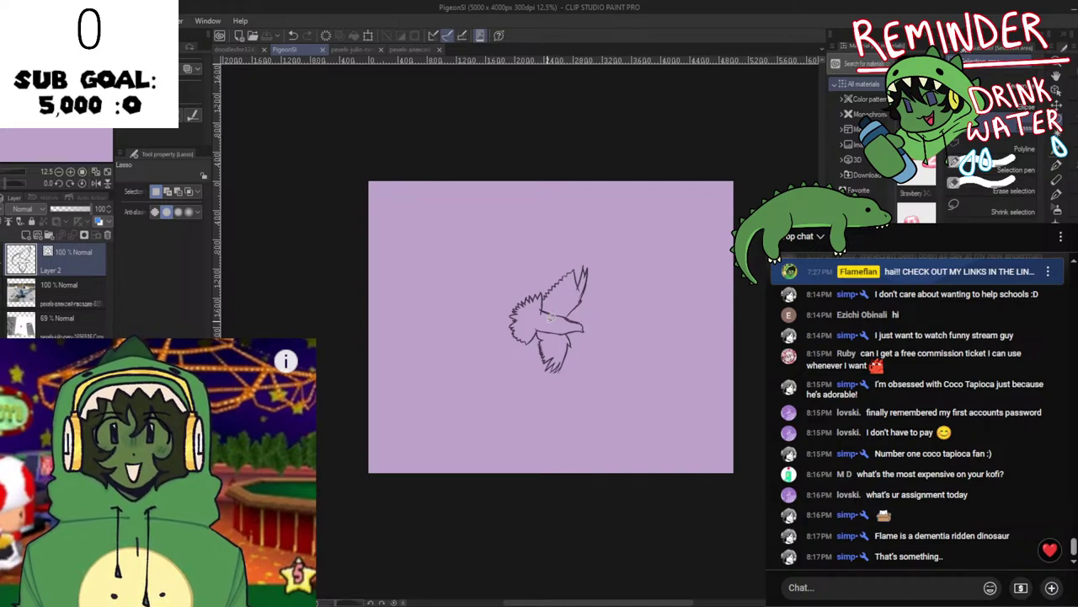
scroll(550, 318, up, 6)
key(h)
key(h)
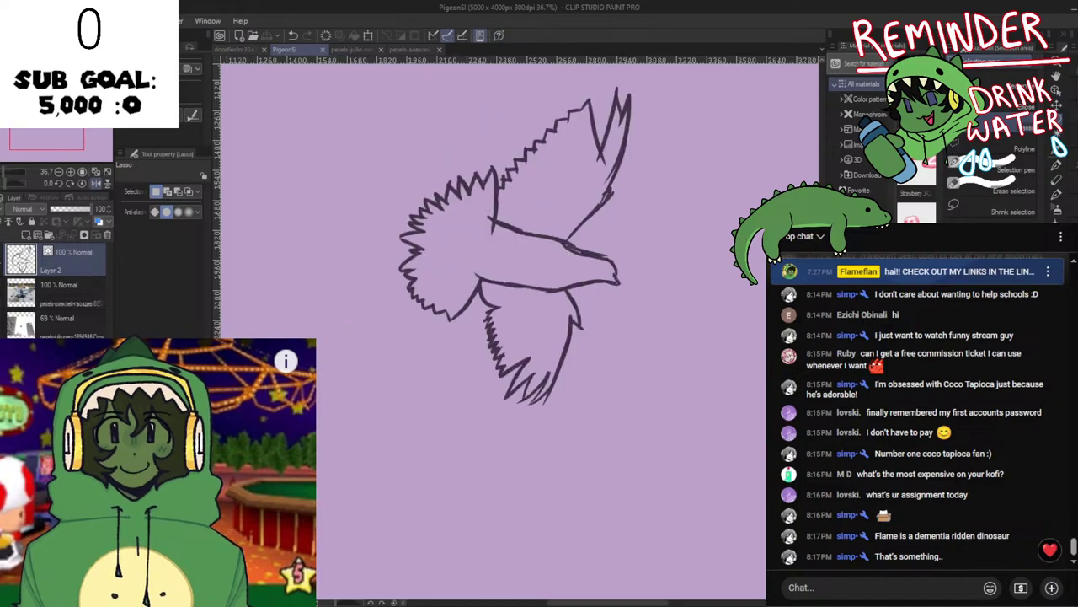
Show the pigeon reference layer beneath the sketch again and compare the upper wing's tip feathers with it.
click(3, 293)
click(3, 292)
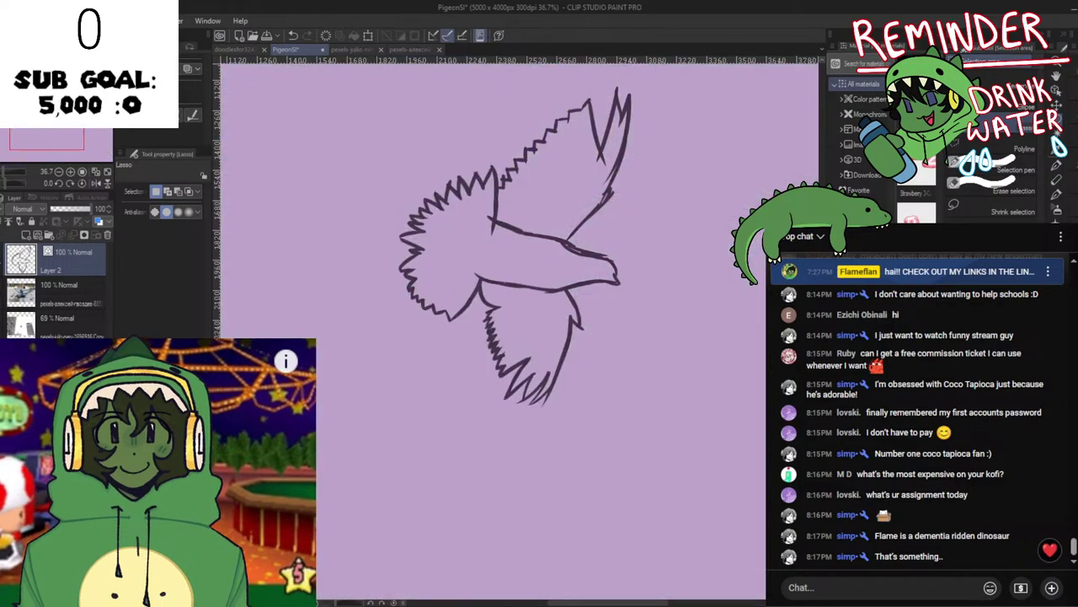
click(3, 325)
drag(372, 305, 340, 385)
scroll(340, 385, up, 1)
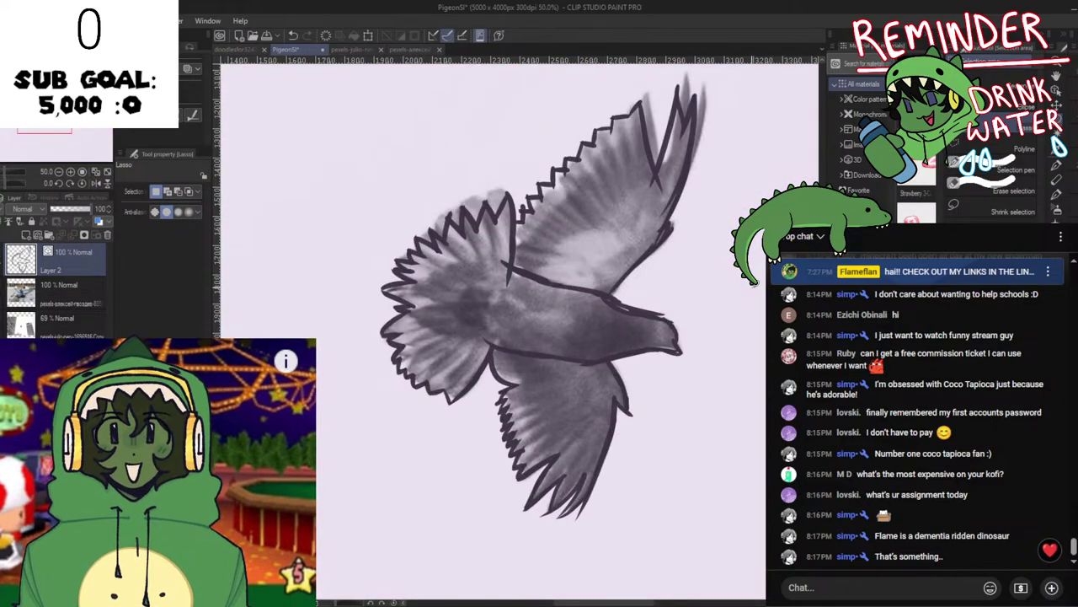
drag(598, 288, 539, 419)
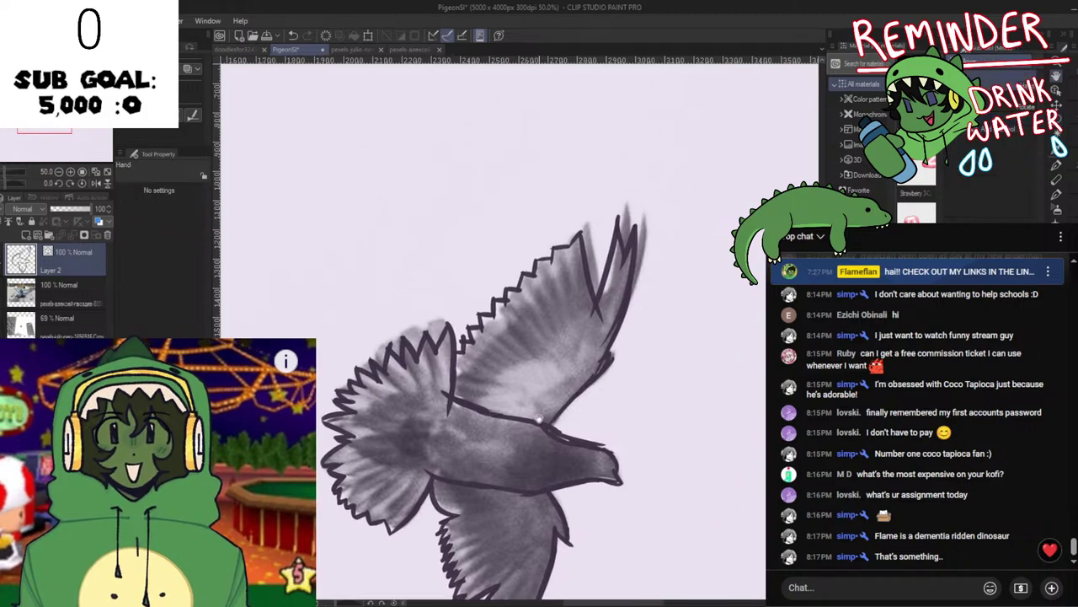
scroll(538, 418, up, 3)
key(p)
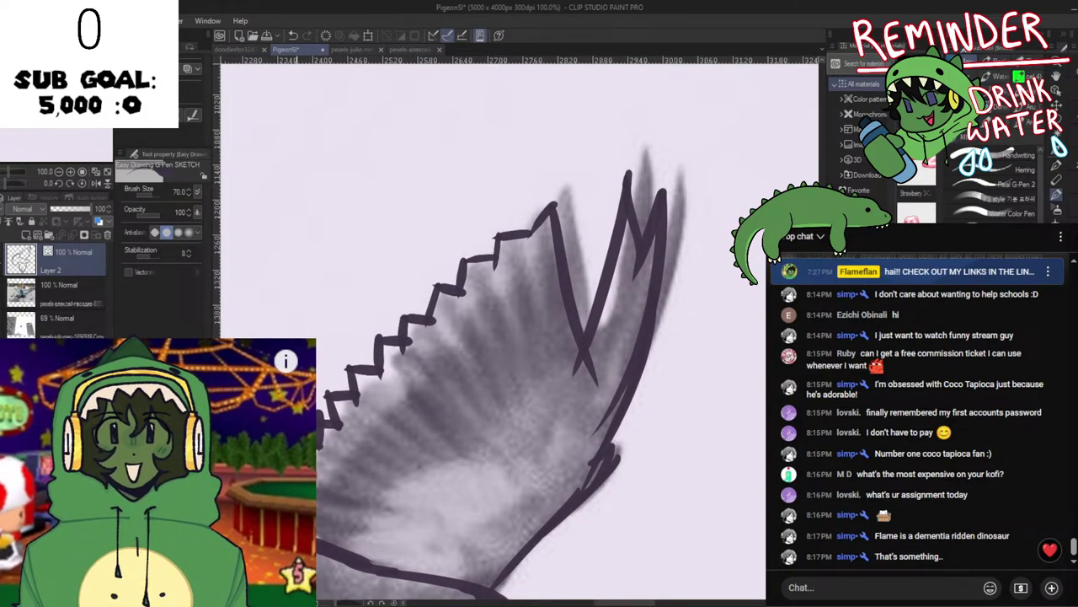
key(h)
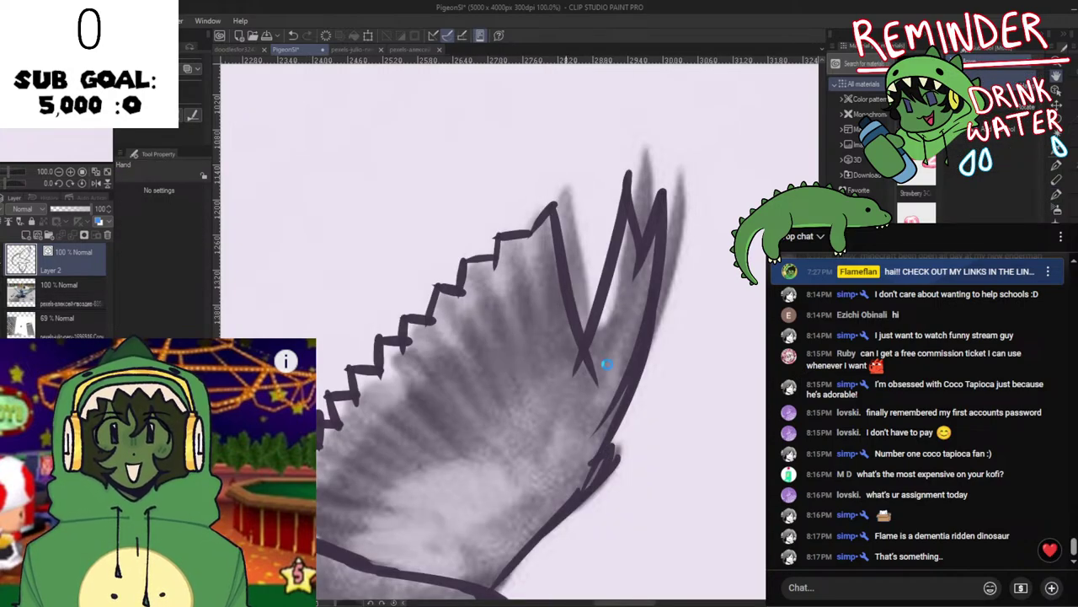
key(h)
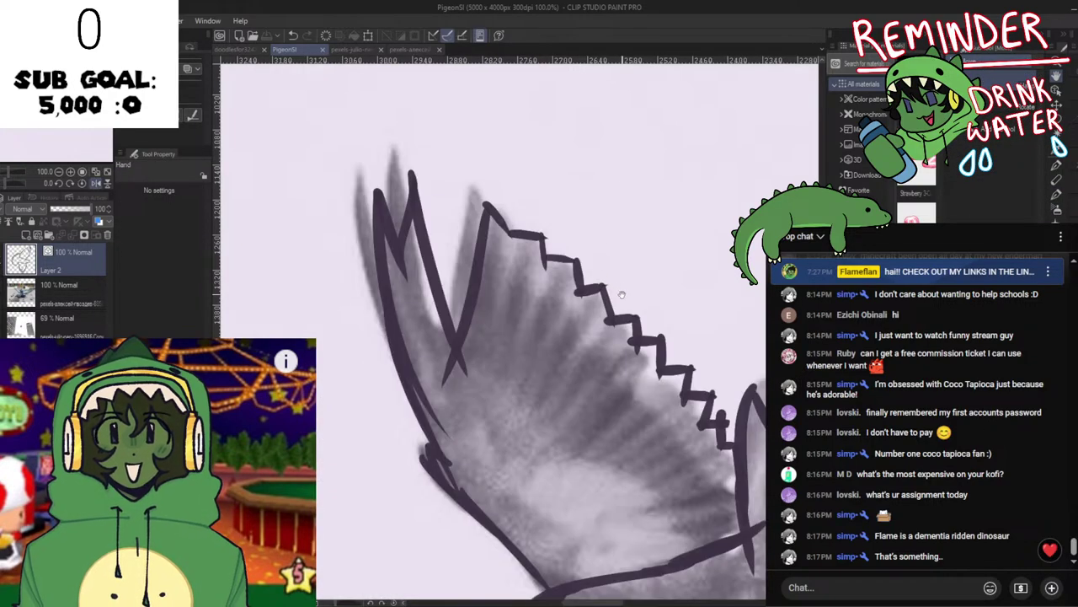
key(h)
Try to adjust the inner edge line of the upper wing's separated tip feather to follow the reference, and undo the attempts.
drag(570, 344, 541, 398)
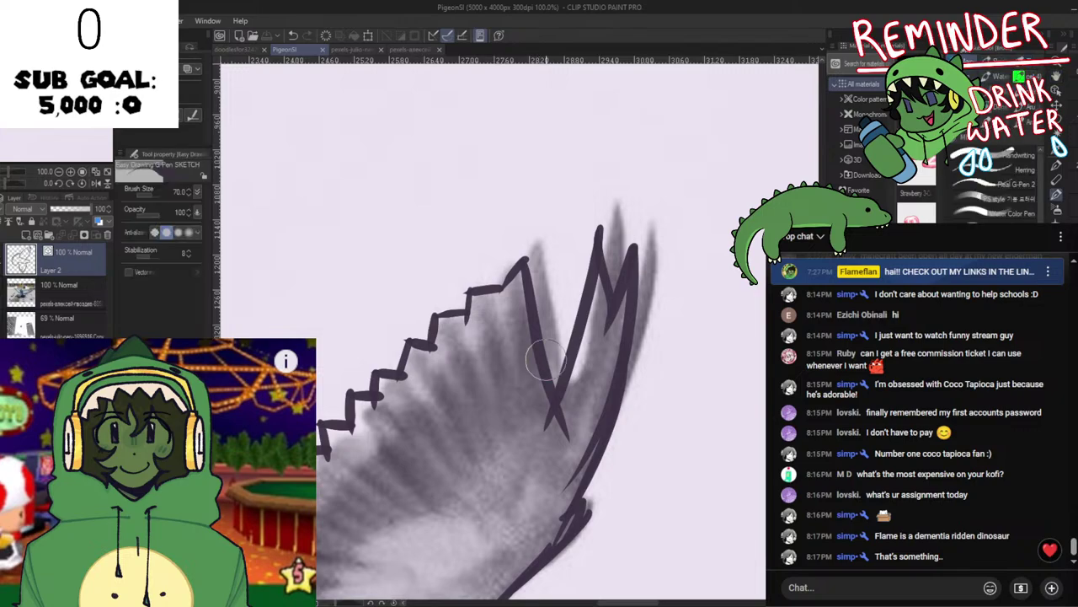
drag(546, 361, 552, 356)
key(h)
key(h)
key(h)
key(h)
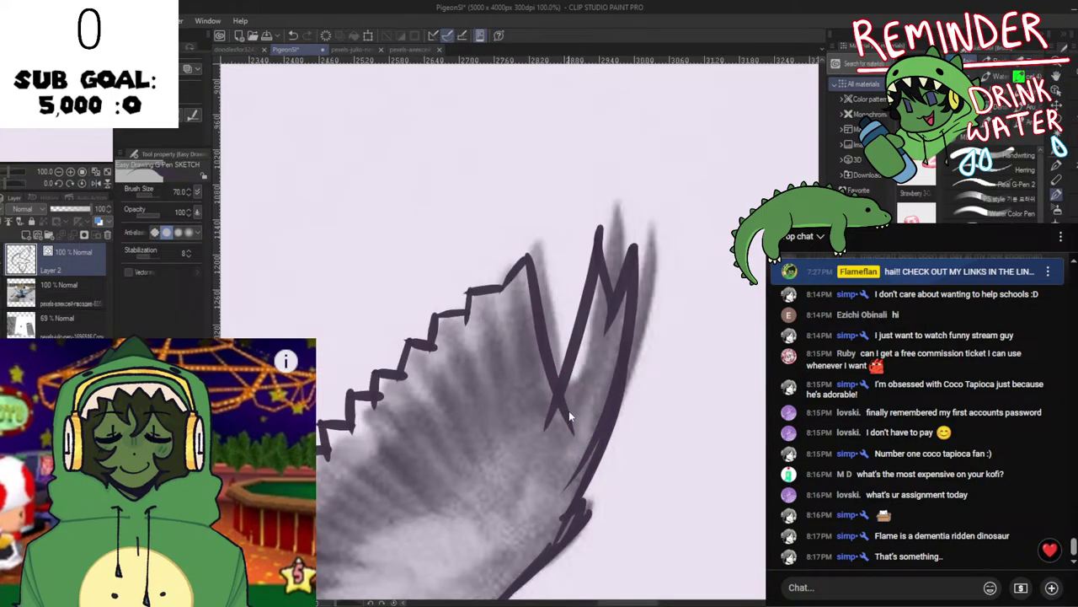
key(ctrl+z)
key(ctrl+z)
mouse_move(523, 261)
mouse_down()
mouse_move(543, 314)
mouse_move(532, 304)
mouse_move(561, 340)
mouse_move(603, 249)
mouse_move(551, 379)
mouse_up()
key(ctrl+z)
key(ctrl+z)
Check the traced pigeon in mirrored view and save the file.
key(space)
scroll(608, 422, down, 4)
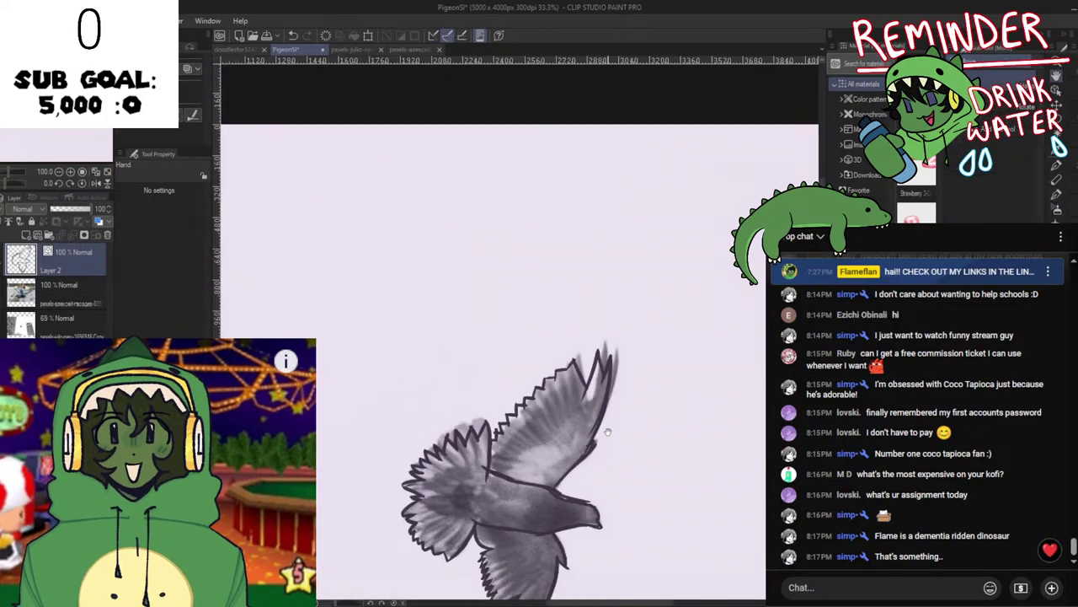
key(h)
key(h)
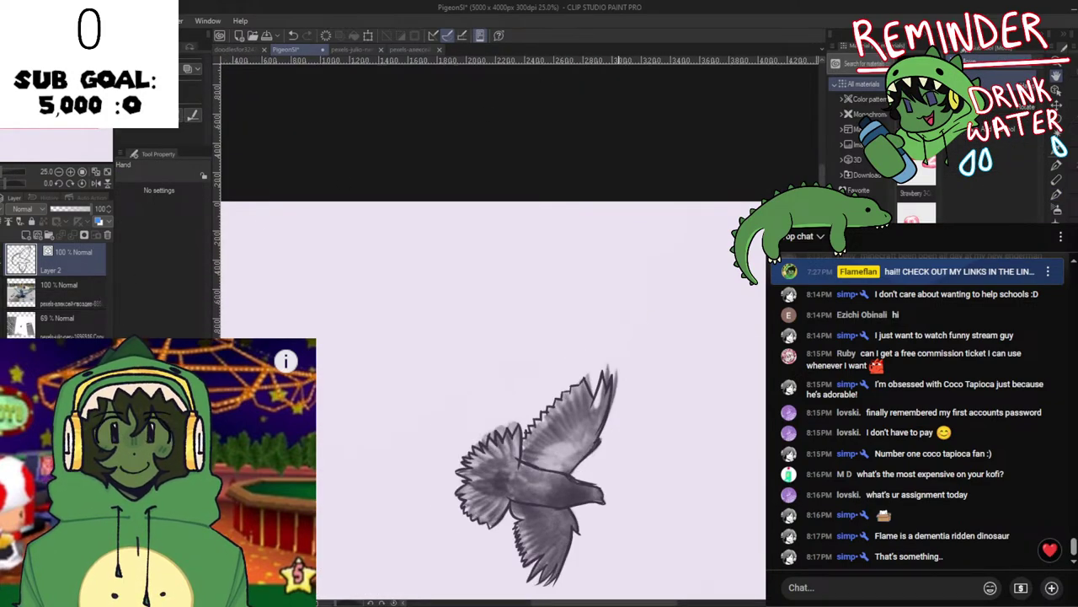
key(ctrl+s)
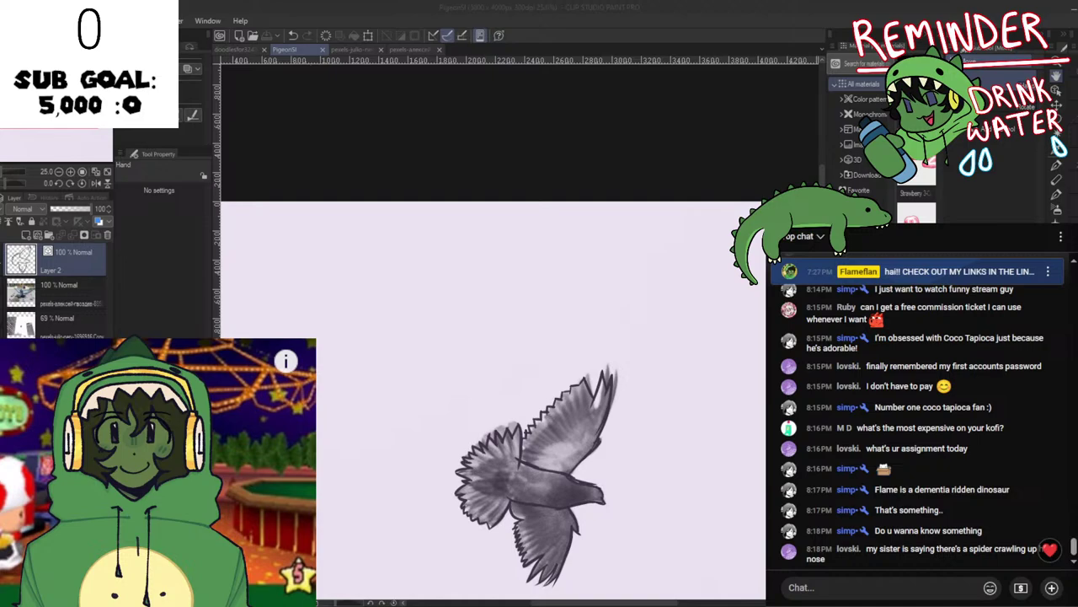
key(alt+Tab)
scroll(671, 533, up, 1)
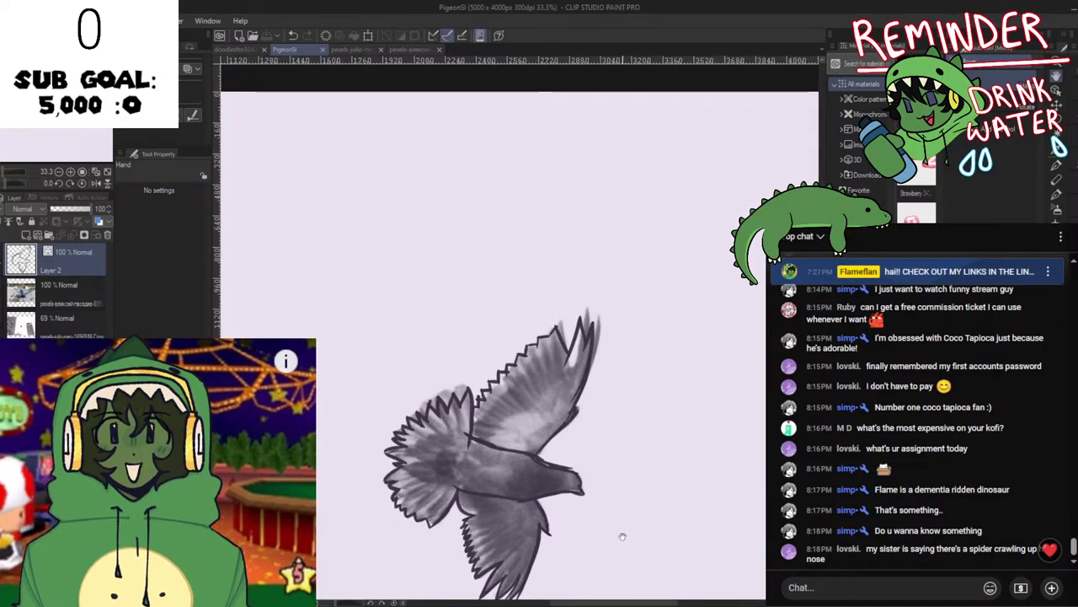
Hide the pigeon reference photo beneath the line art and compare the outline in mirrored and normal view.
drag(623, 536, 600, 489)
key(alt+Tab)
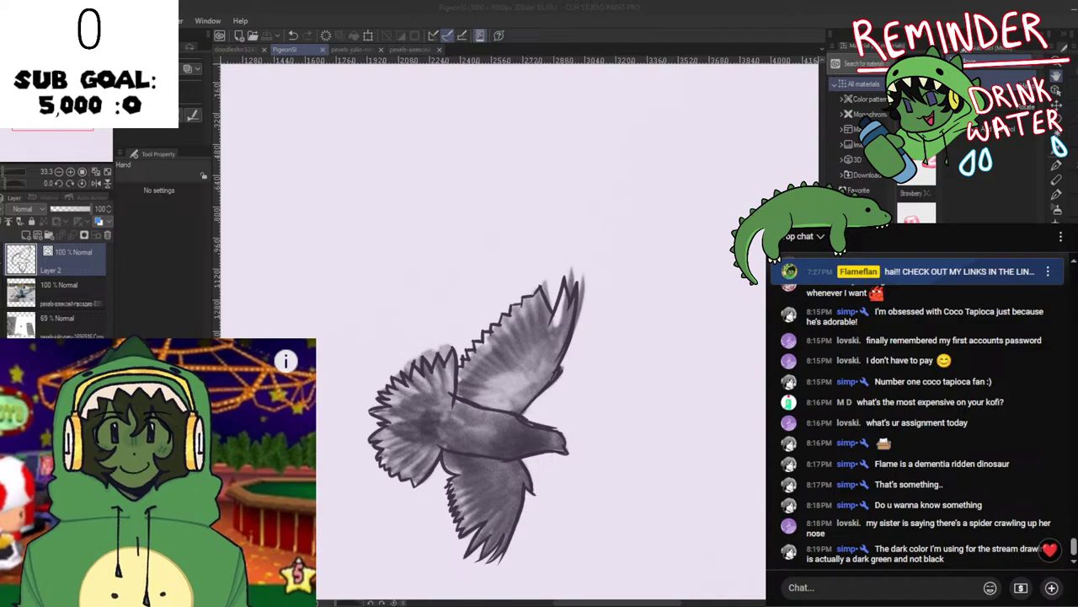
click(648, 451)
scroll(647, 451, up, 1)
key(h)
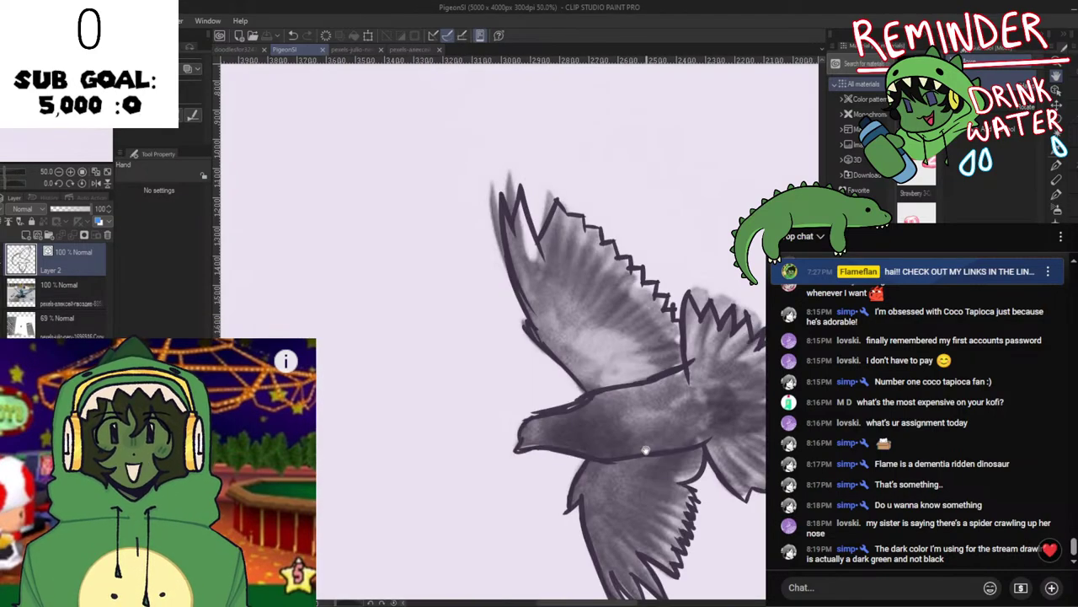
key(h)
click(1, 325)
key(h)
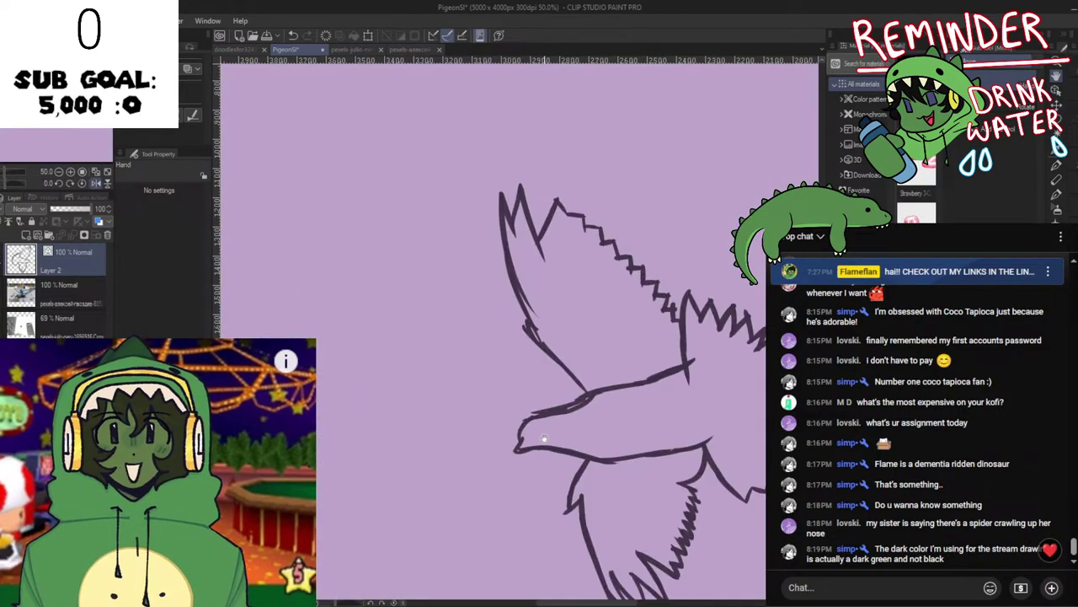
scroll(542, 418, down, 2)
key(h)
scroll(525, 335, up, 3)
Try redrawing the upper wing's tip feathers as shorter zigzags, and revert to the original tall feather points.
key(p)
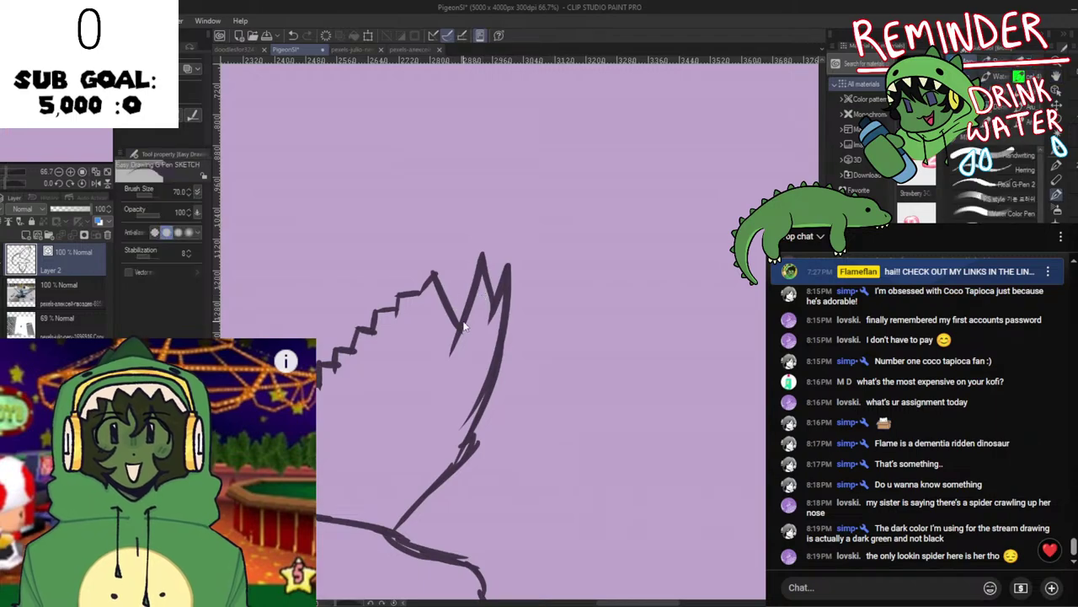
mouse_move(481, 258)
mouse_down()
mouse_move(455, 334)
mouse_move(430, 269)
mouse_move(454, 288)
mouse_move(491, 257)
mouse_move(498, 290)
mouse_move(508, 277)
mouse_up()
key(ctrl+z)
key(ctrl+z)
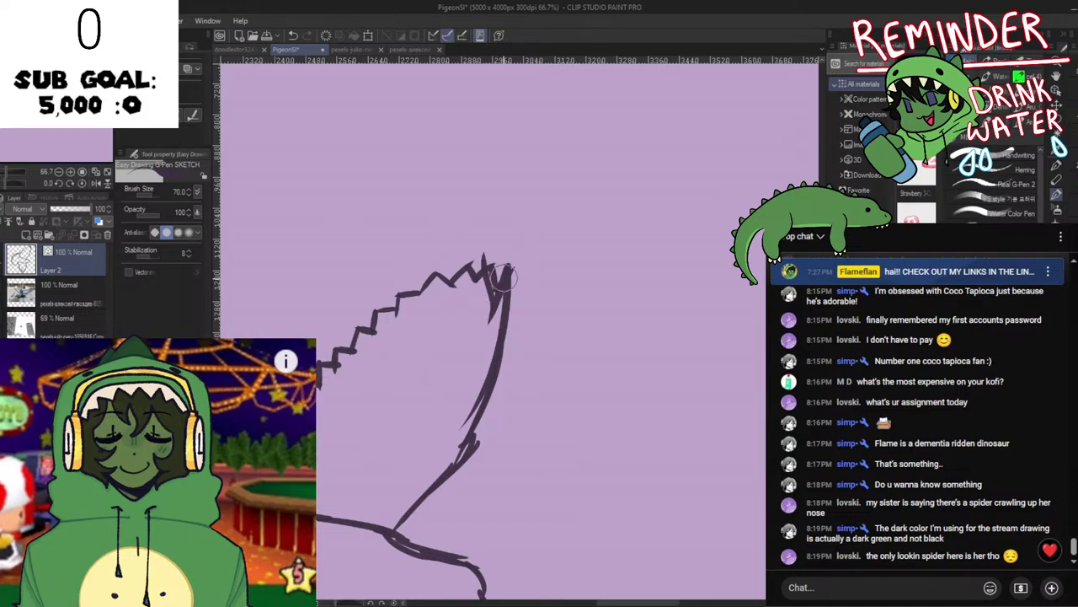
ctrl+click(490, 313)
key(Delete)
key(ctrl+z)
scroll(523, 462, down, 5)
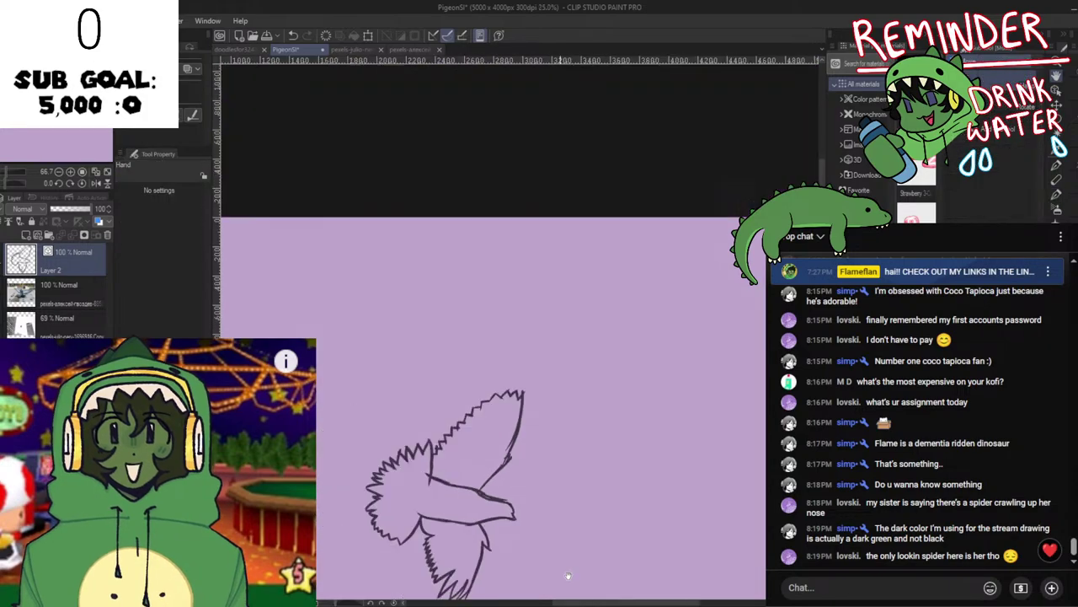
drag(546, 459, 539, 344)
scroll(548, 417, up, 2)
scroll(531, 443, up, 1)
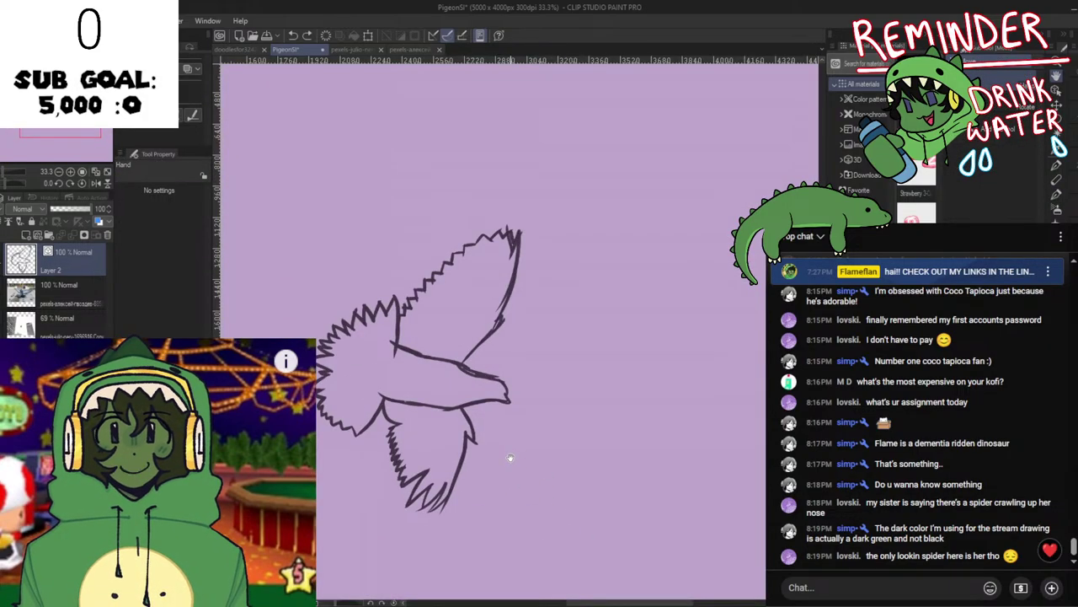
mouse_move(482, 235)
mouse_down()
mouse_move(497, 258)
mouse_move(491, 270)
mouse_up()
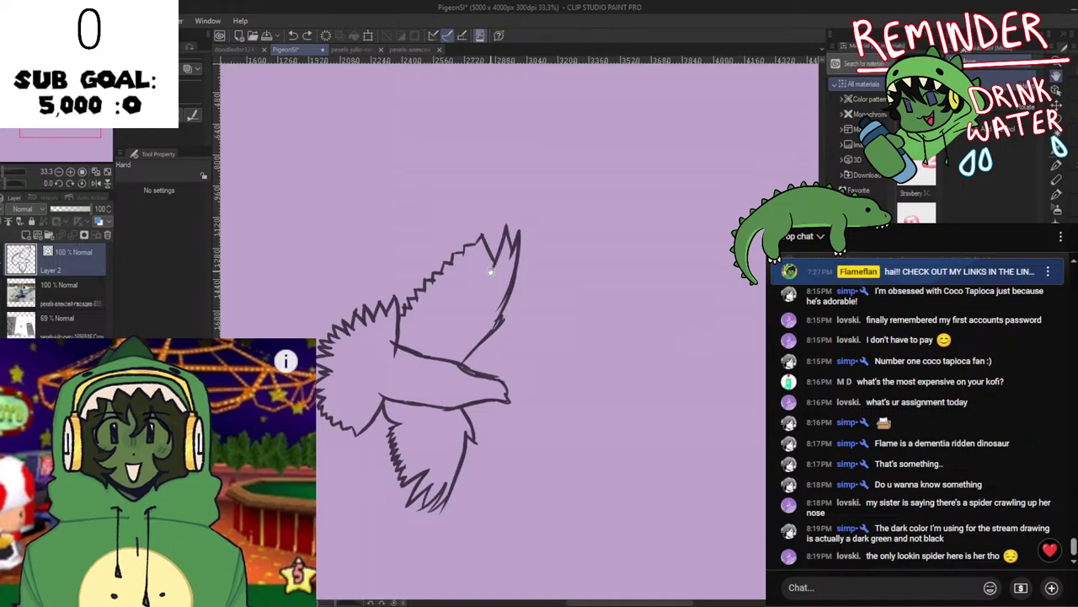
Add another tall pointed feather beside the upper wing's tip and join its base to the zigzag feather edge.
scroll(481, 329, up, 3)
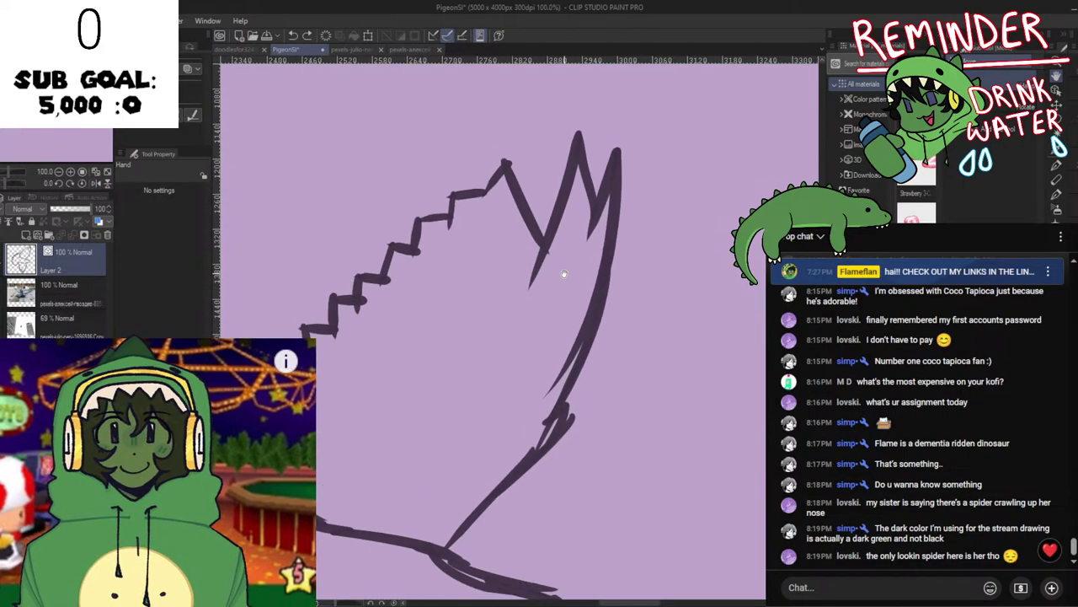
scroll(532, 312, down, 1)
scroll(531, 313, down, 1)
scroll(522, 281, up, 2)
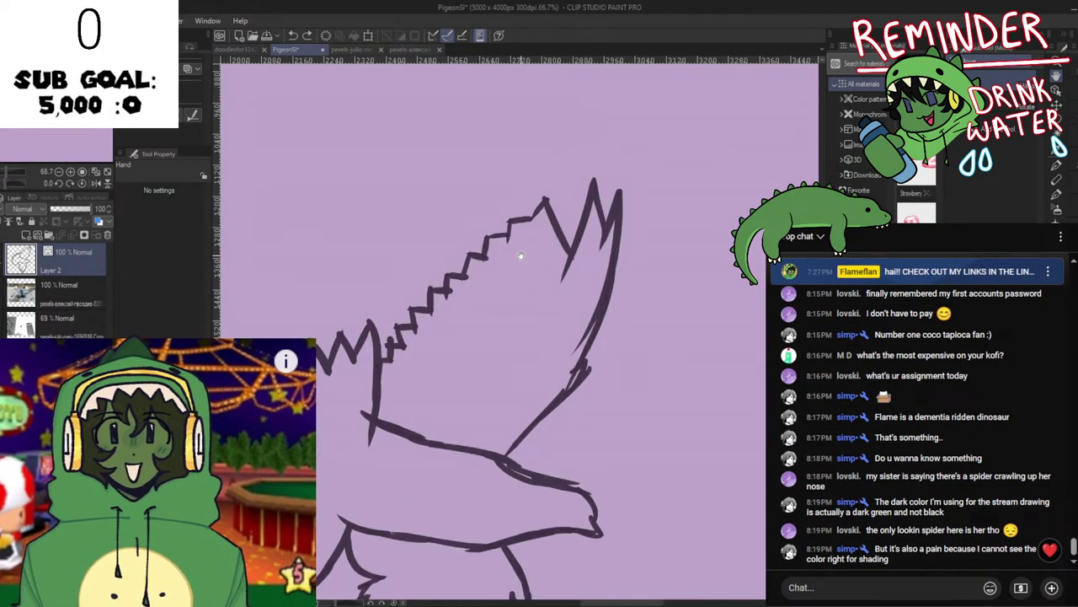
scroll(520, 253, up, 1)
key(ctrl+z)
key(ctrl+z)
mouse_move(556, 172)
mouse_down()
mouse_move(546, 269)
mouse_move(552, 218)
mouse_move(544, 244)
mouse_move(512, 223)
mouse_move(575, 248)
mouse_move(488, 224)
mouse_move(569, 257)
mouse_up()
key(ctrl+z)
key(ctrl+z)
key(ctrl+z)
key(ctrl+z)
drag(498, 228, 565, 250)
Delete the two leftover strokes of the old feather above the wing's new edge and save the drawing.
ctrl+click(520, 203)
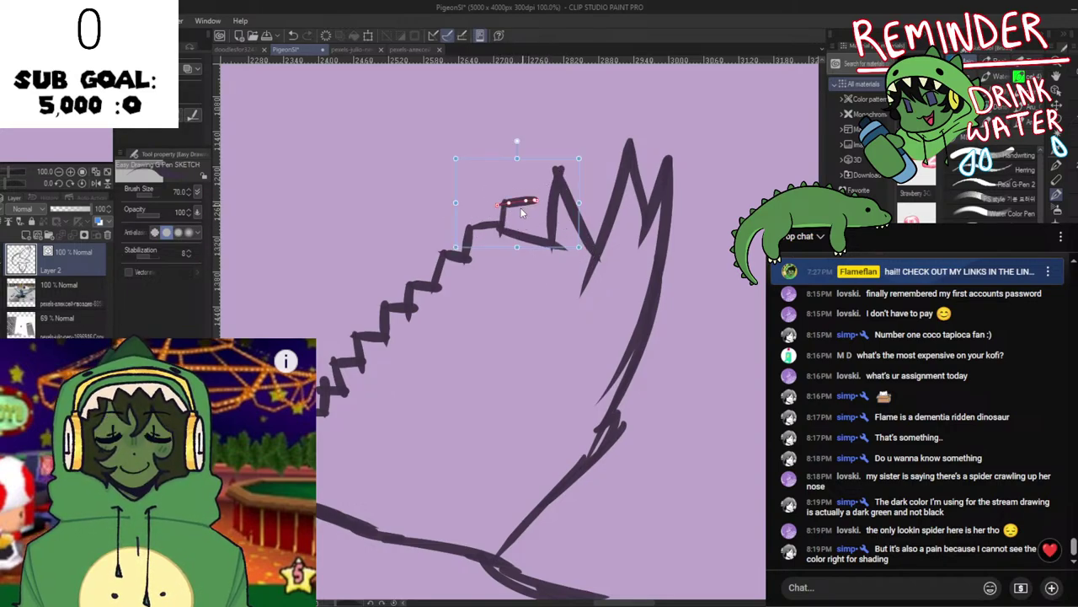
key(Delete)
ctrl+click(505, 205)
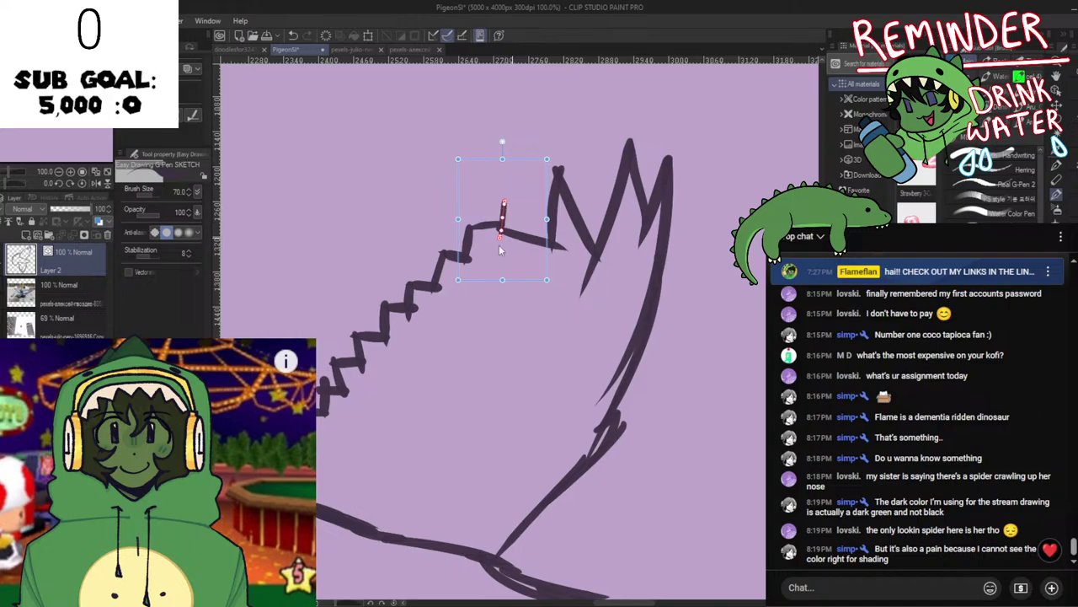
key(Delete)
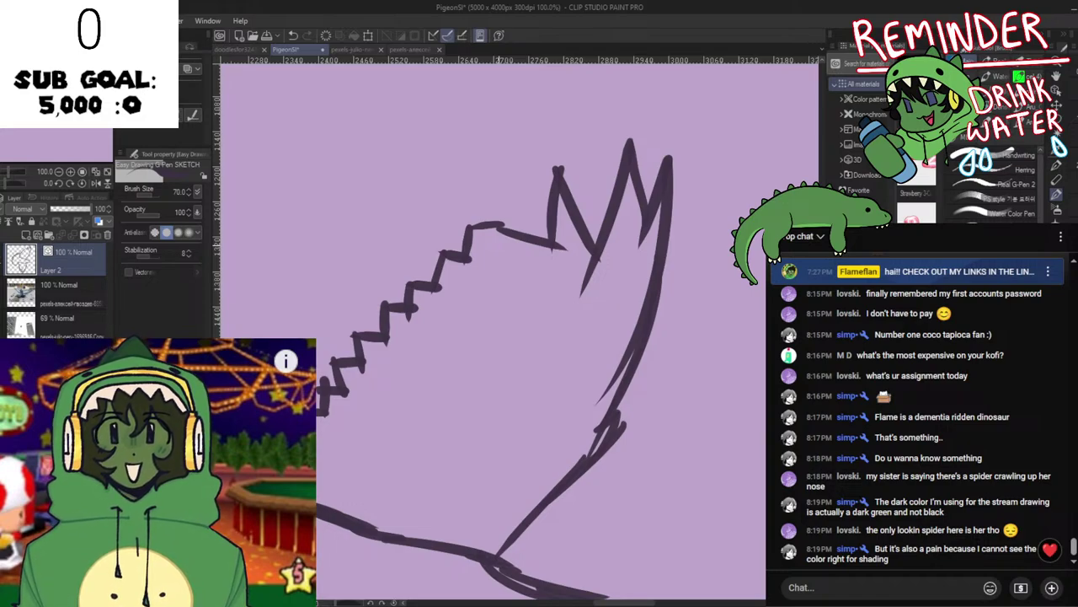
key(ctrl+s)
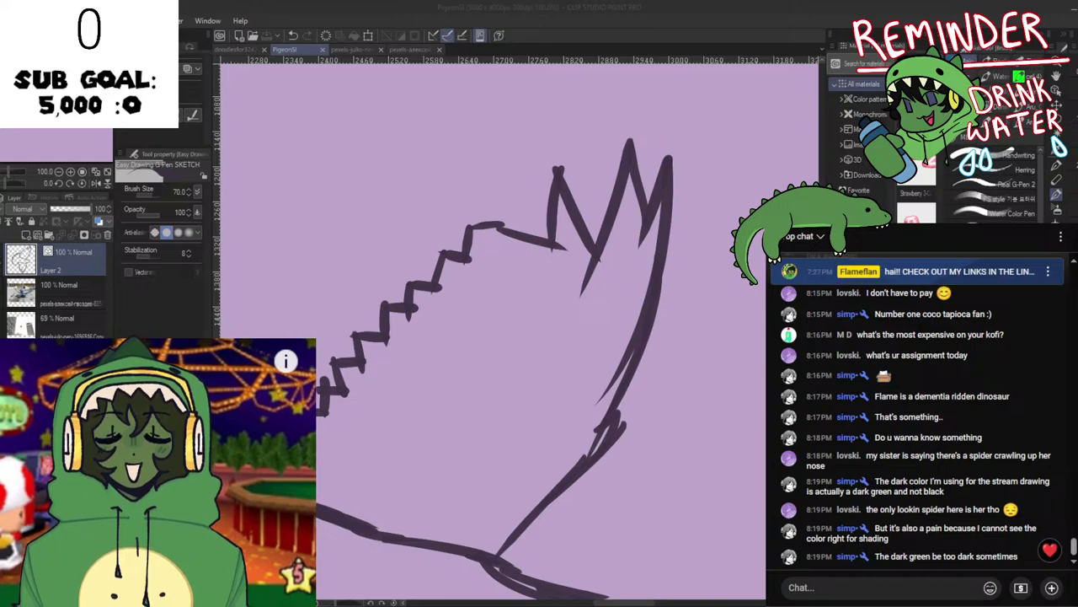
Check the whole pigeon outline in mirrored and normal orientation.
drag(447, 458, 441, 410)
scroll(438, 410, down, 4)
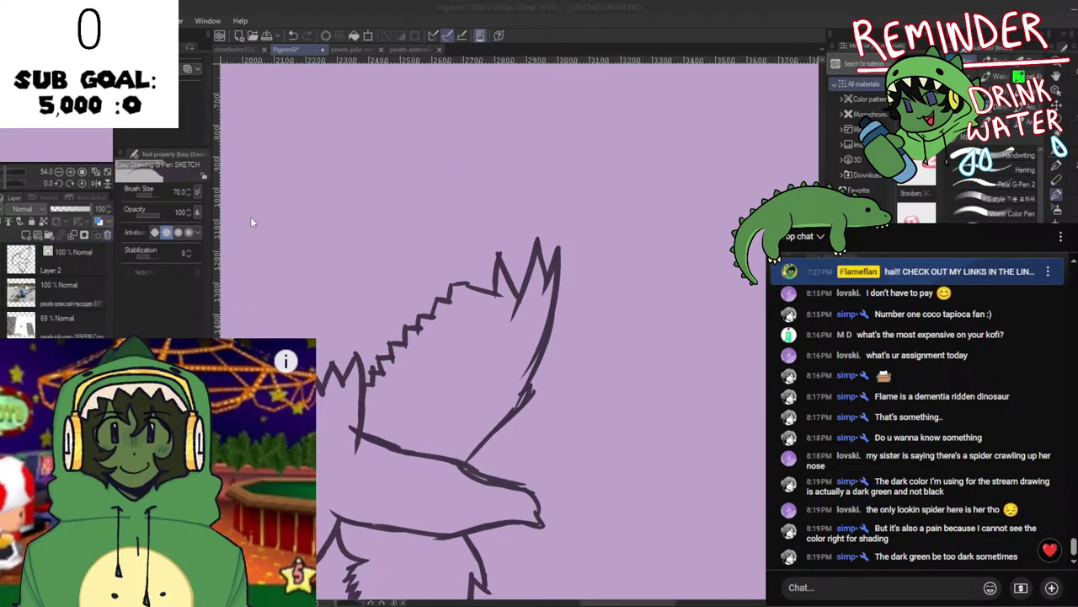
scroll(571, 373, down, 2)
key(h)
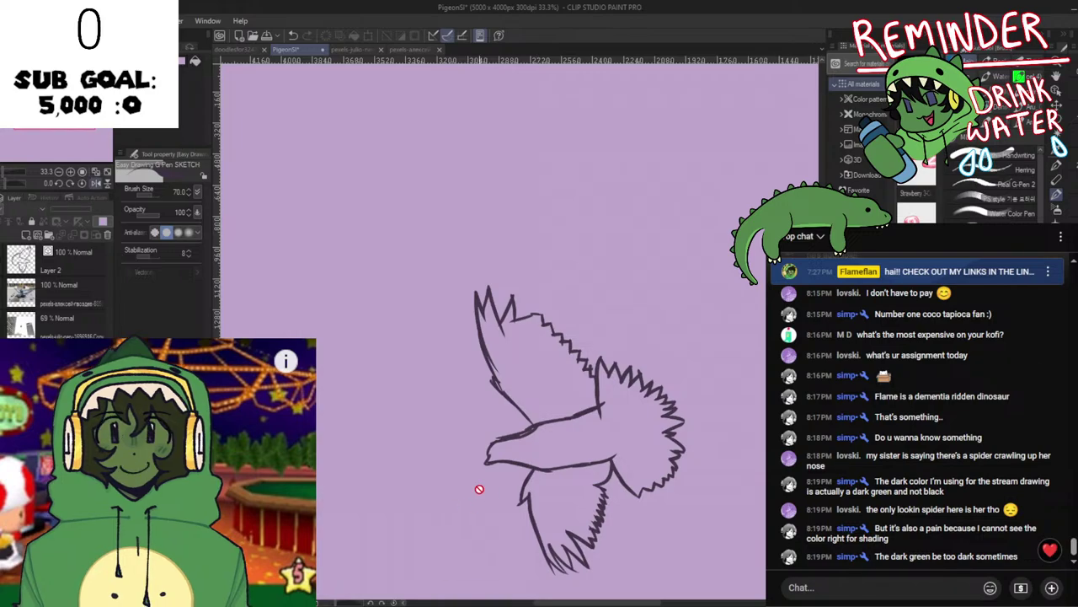
scroll(503, 524, up, 2)
drag(506, 528, 558, 410)
key(h)
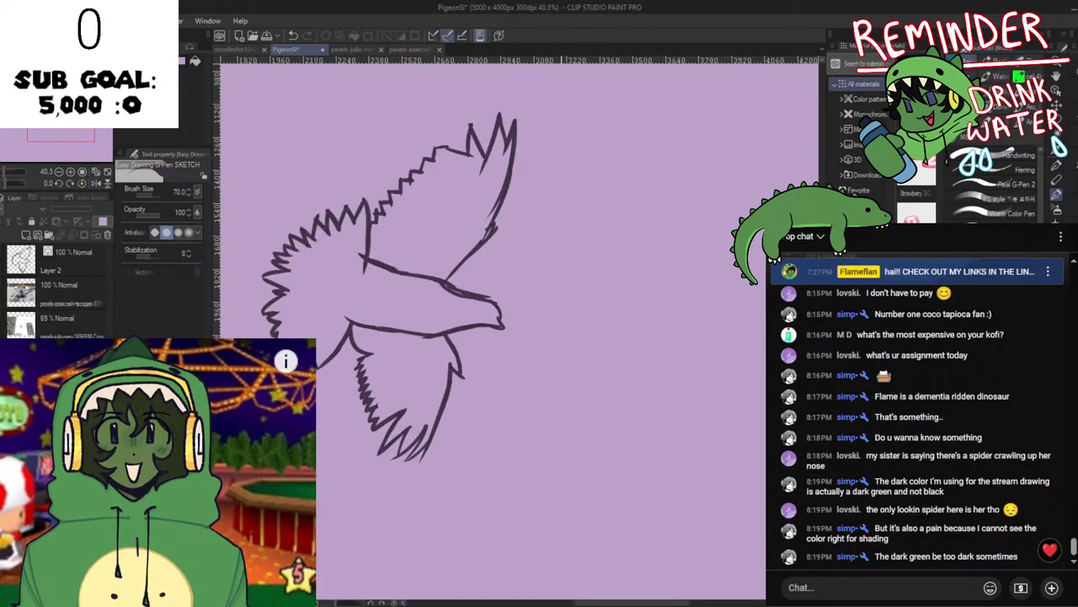
Thicken the line separating the tail from the upper wing and check it with the view mirrored.
scroll(387, 241, up, 3)
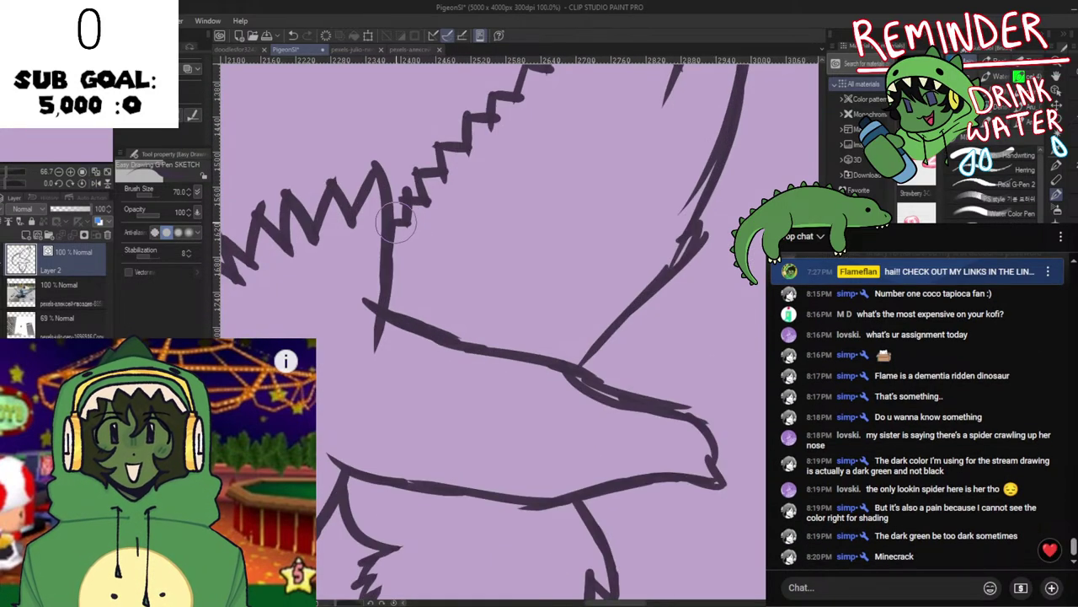
key(b)
key(p)
drag(397, 234, 377, 296)
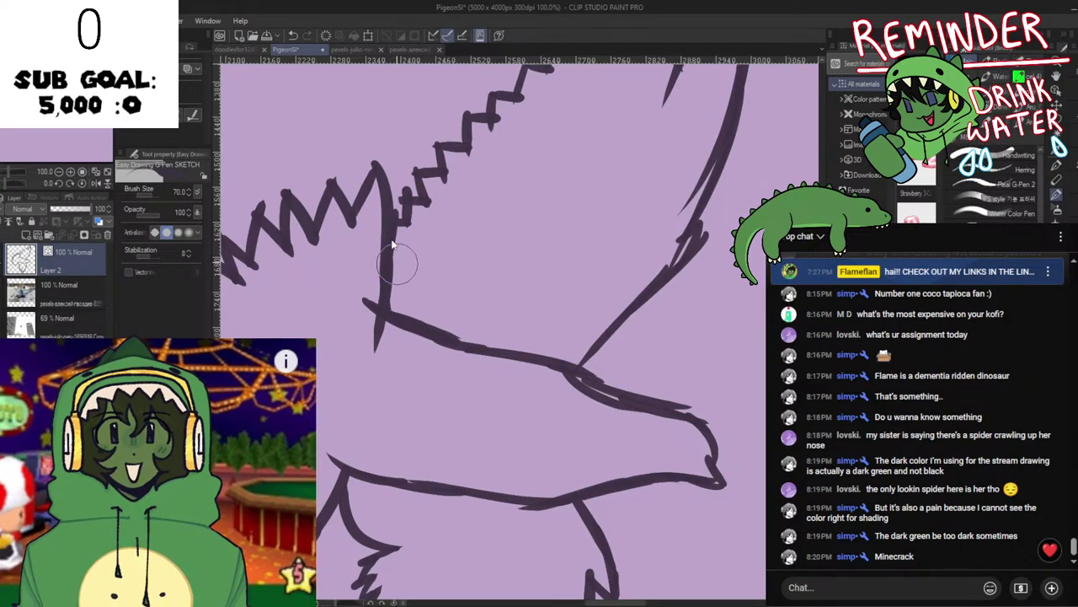
key(h)
scroll(403, 341, down, 3)
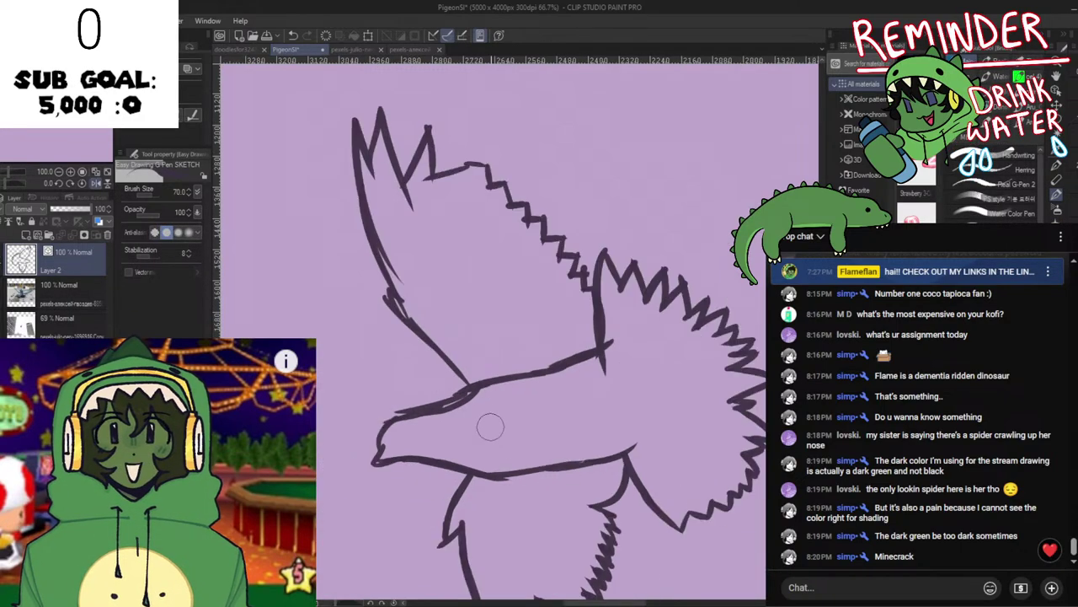
key(h)
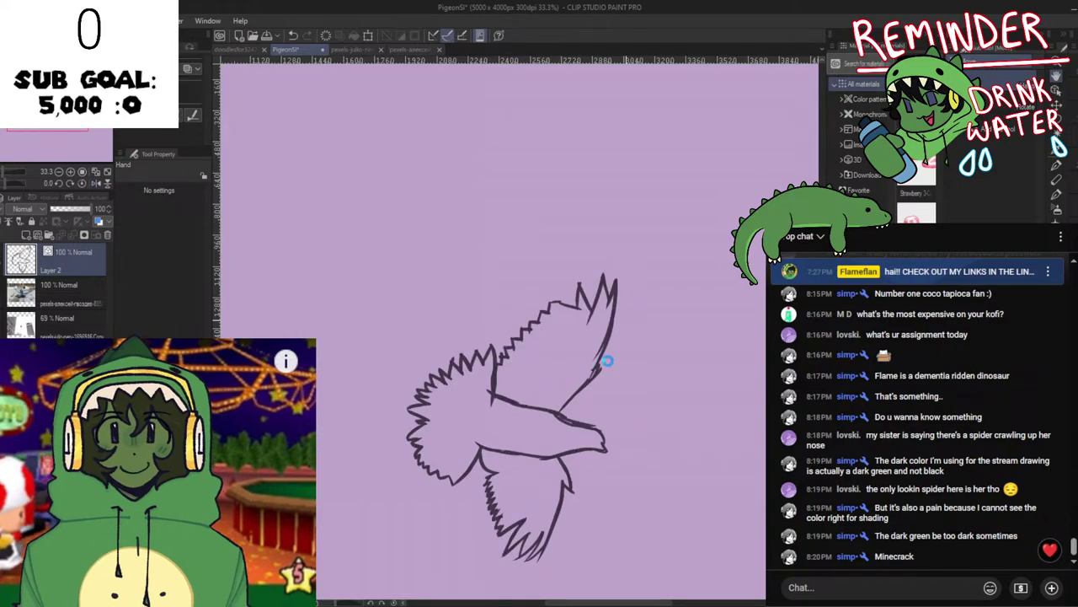
Try a single dot eye on the pigeon's head in the line art layer, Layer 2.
scroll(606, 361, up, 3)
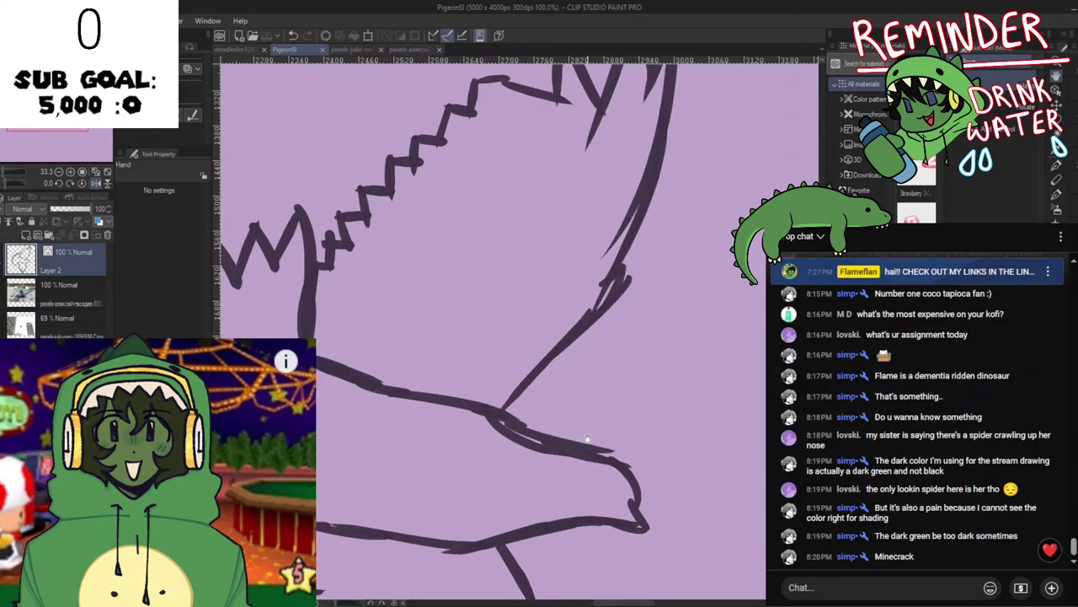
key(ctrl+z)
click(612, 483)
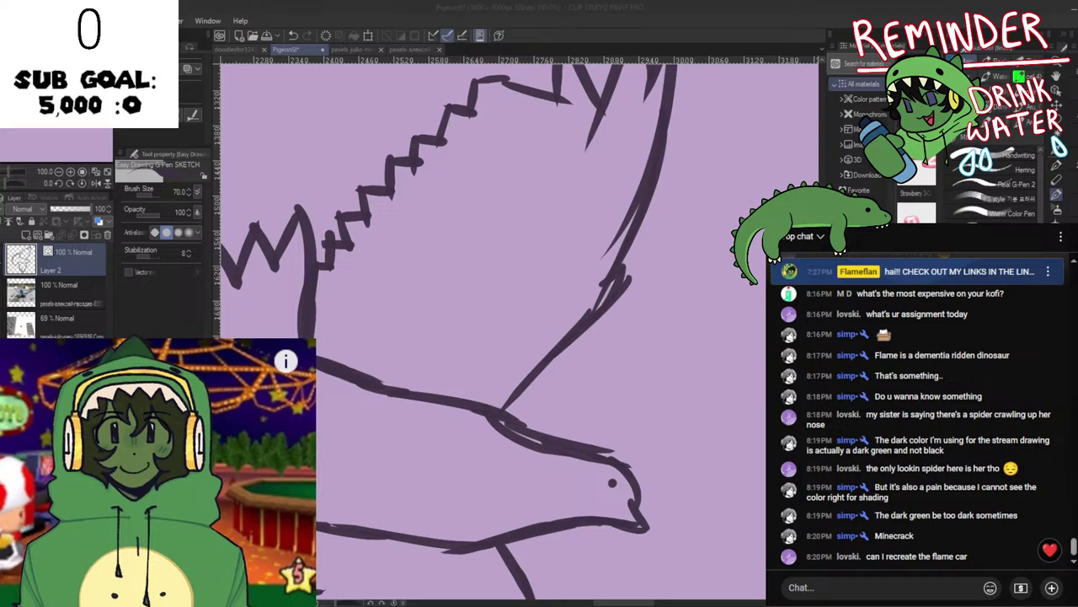
scroll(537, 545, up, 2)
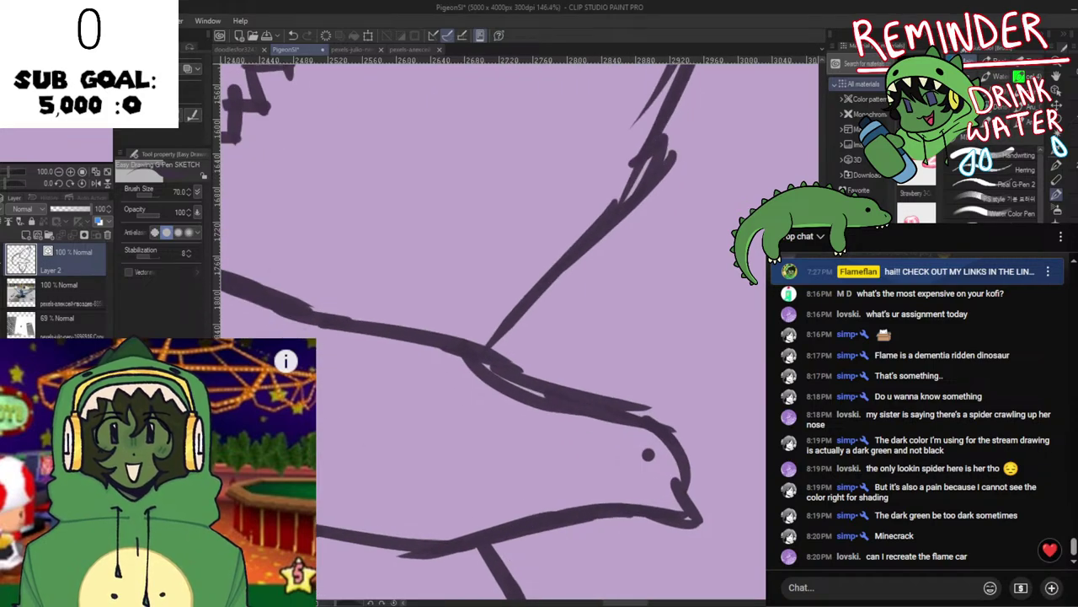
Create a new vector layer above Layer 2 and focus on the pigeon's head.
click(37, 233)
scroll(554, 337, up, 2)
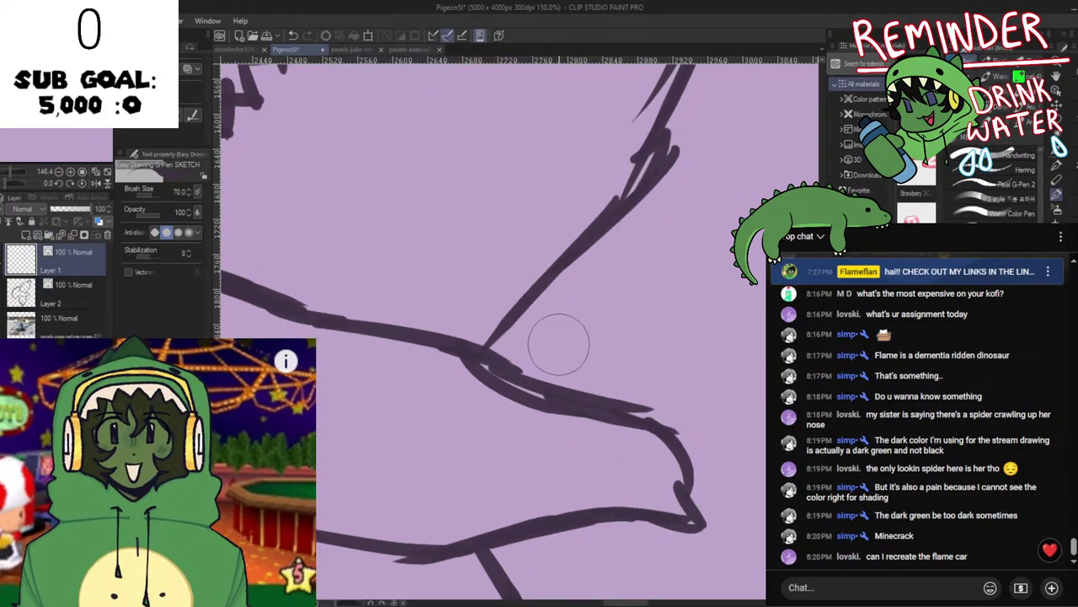
drag(727, 451, 678, 386)
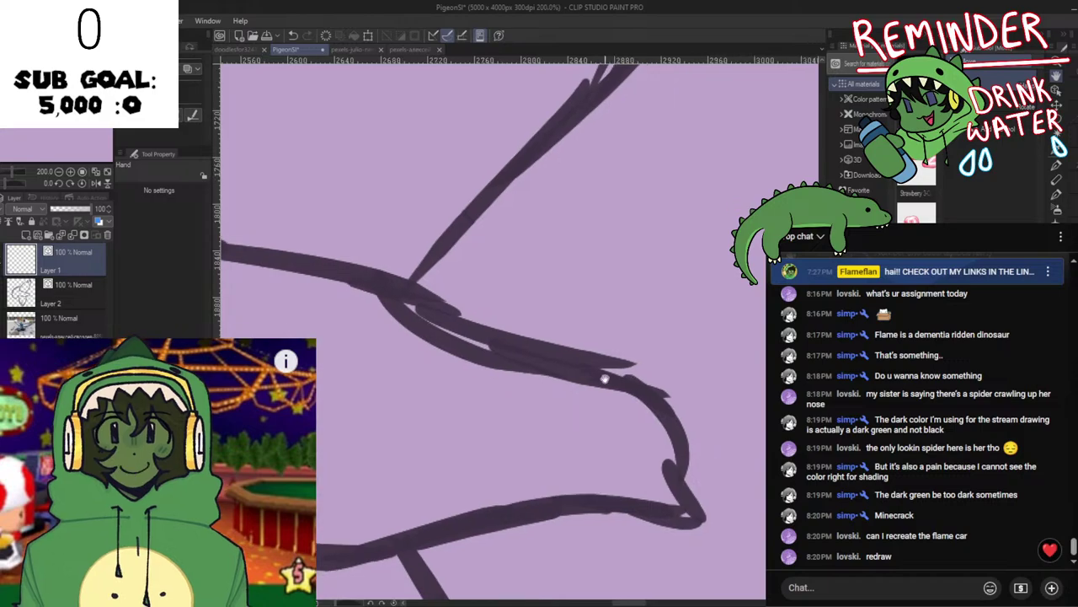
Try drawing a thick ringed eye on the pigeon's head, and undo it.
click(624, 411)
mouse_move(616, 416)
mouse_down()
mouse_move(648, 417)
mouse_move(628, 420)
mouse_up()
key(ctrl+z)
click(633, 433)
key(ctrl+z)
click(634, 432)
scroll(701, 484, down, 4)
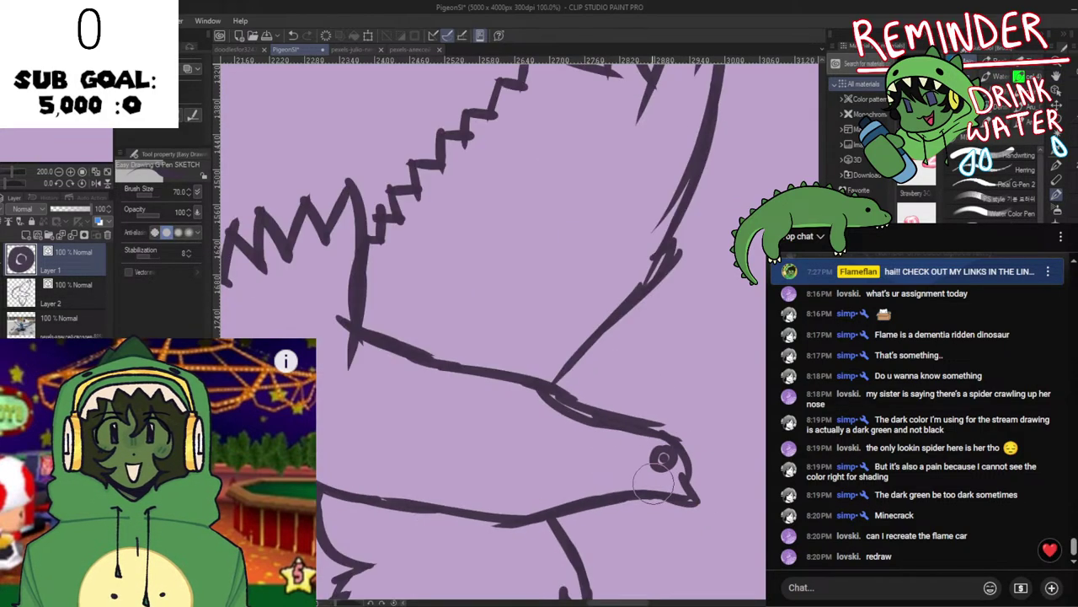
scroll(647, 509, up, 3)
scroll(668, 483, up, 1)
drag(669, 483, 582, 444)
key(ctrl+z)
key(ctrl+z)
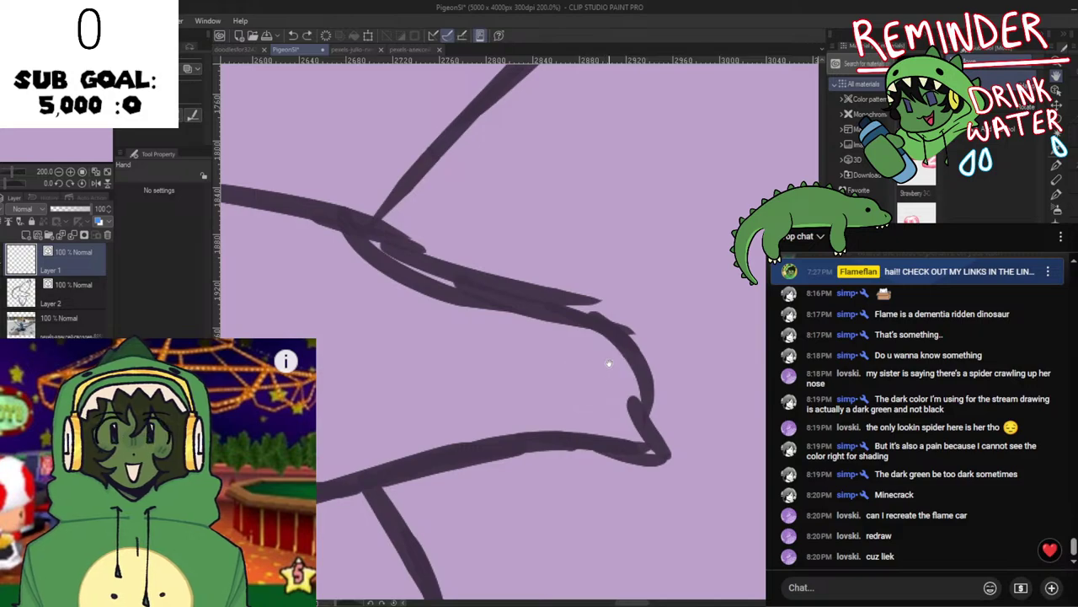
Draw an open ringed eye with a small central pupil on the pigeon's head.
mouse_move(592, 353)
mouse_down()
mouse_move(569, 386)
mouse_move(612, 377)
mouse_move(590, 362)
mouse_move(582, 392)
mouse_move(614, 381)
mouse_move(594, 358)
mouse_up()
key(ctrl+z)
click(594, 376)
key(h)
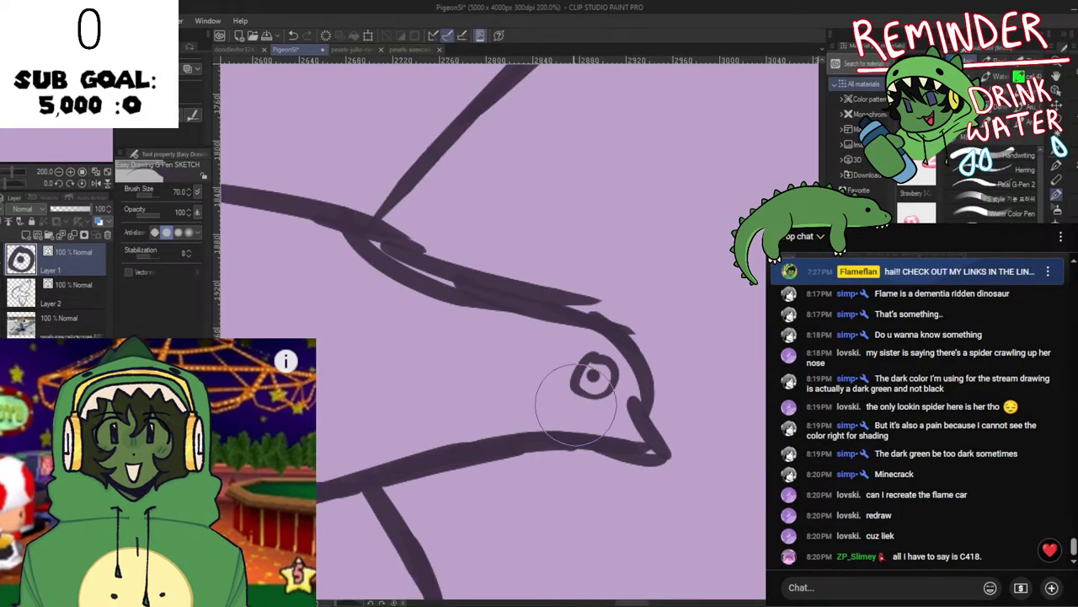
scroll(603, 449, down, 5)
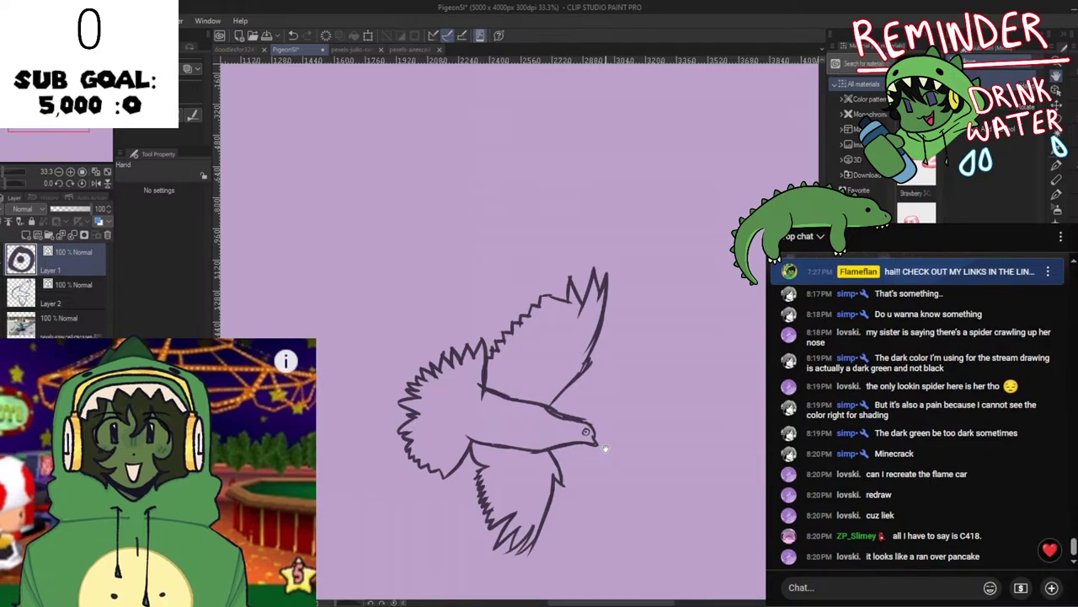
Replace the ringed eye with a single small solid dot on the pigeon's head.
scroll(603, 449, up, 5)
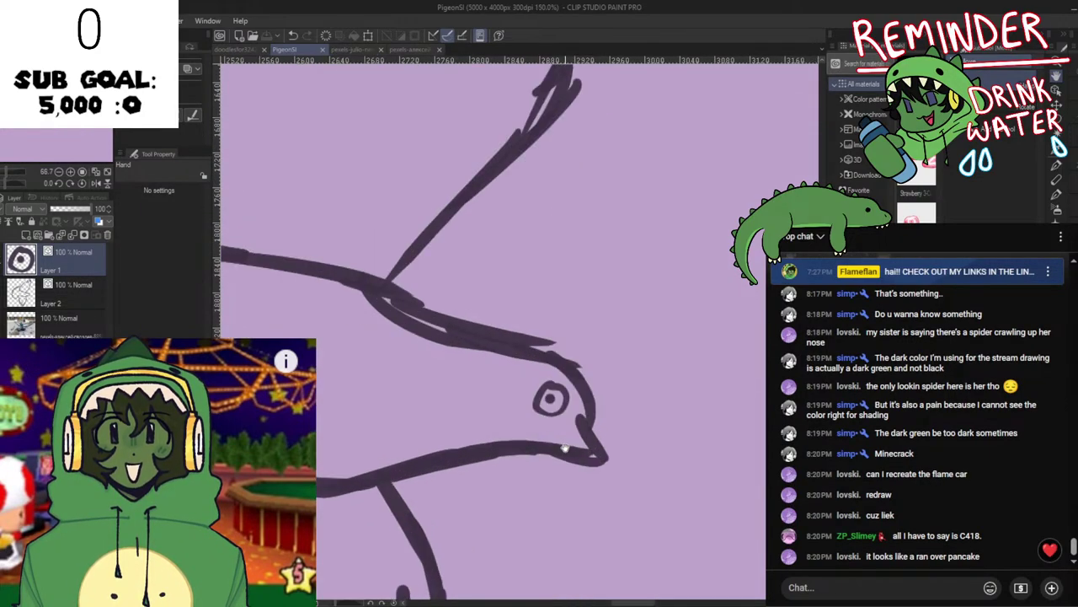
key(p)
click(559, 384)
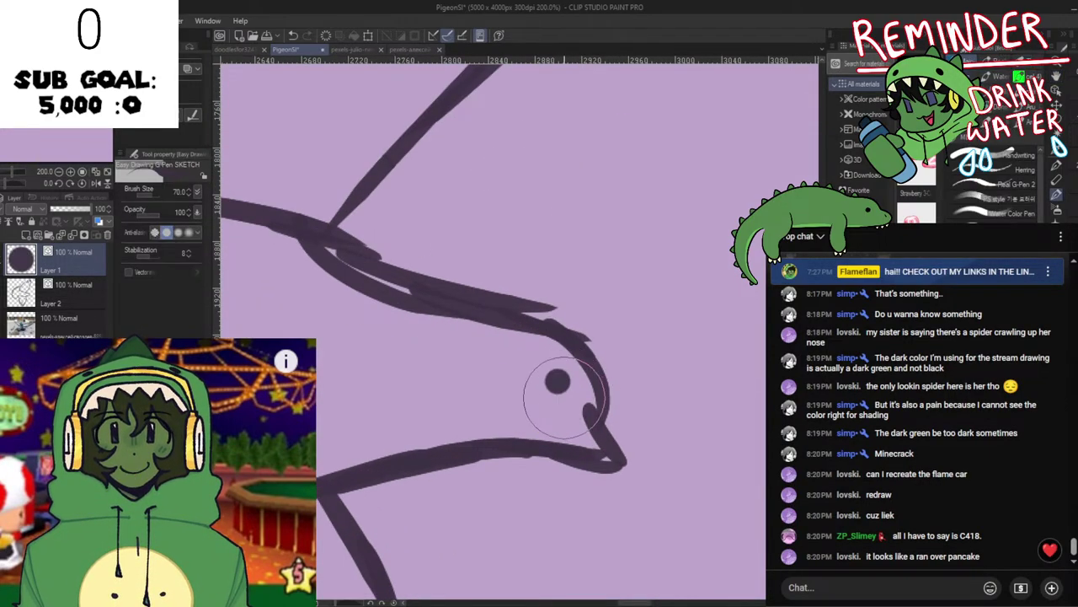
key(ctrl+z)
click(560, 384)
scroll(560, 386, down, 4)
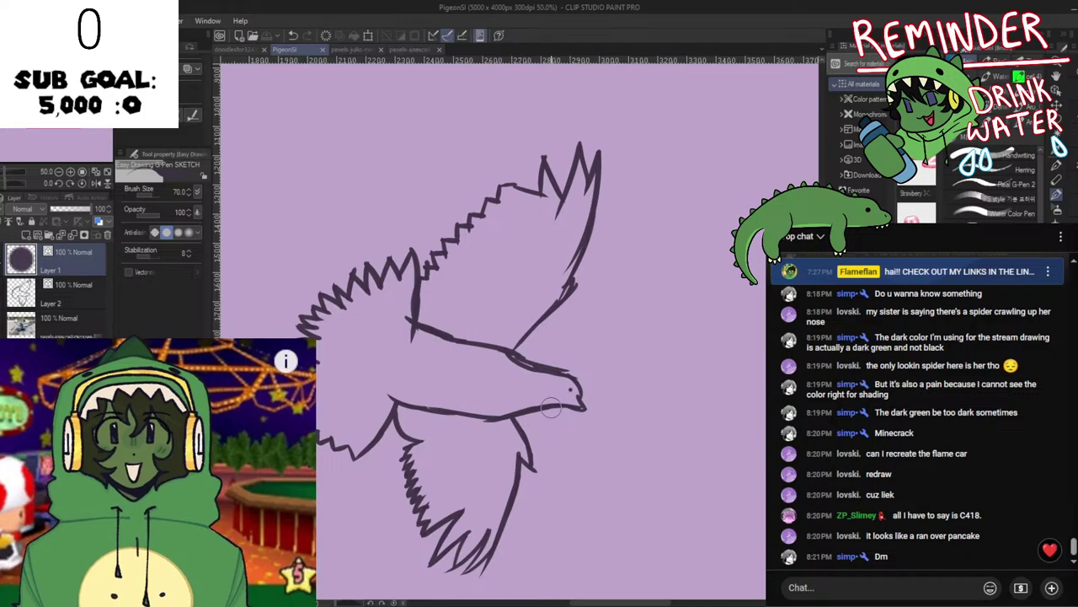
Mirror the canvas view back and forth to check the pigeon's balance with the dot eye.
key(h)
key(h)
key(h)
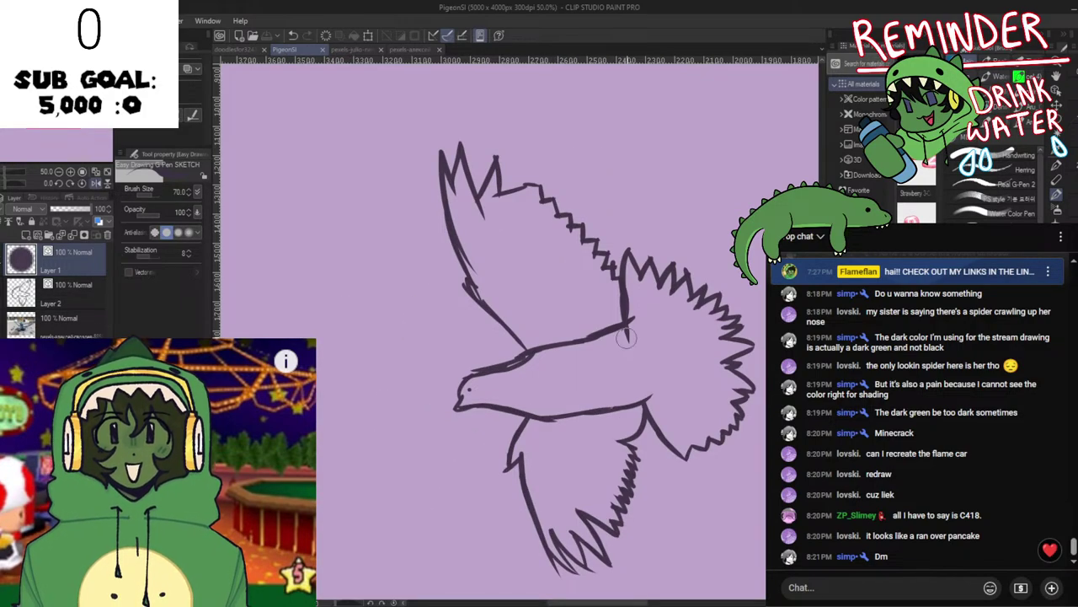
key(h)
key(h)
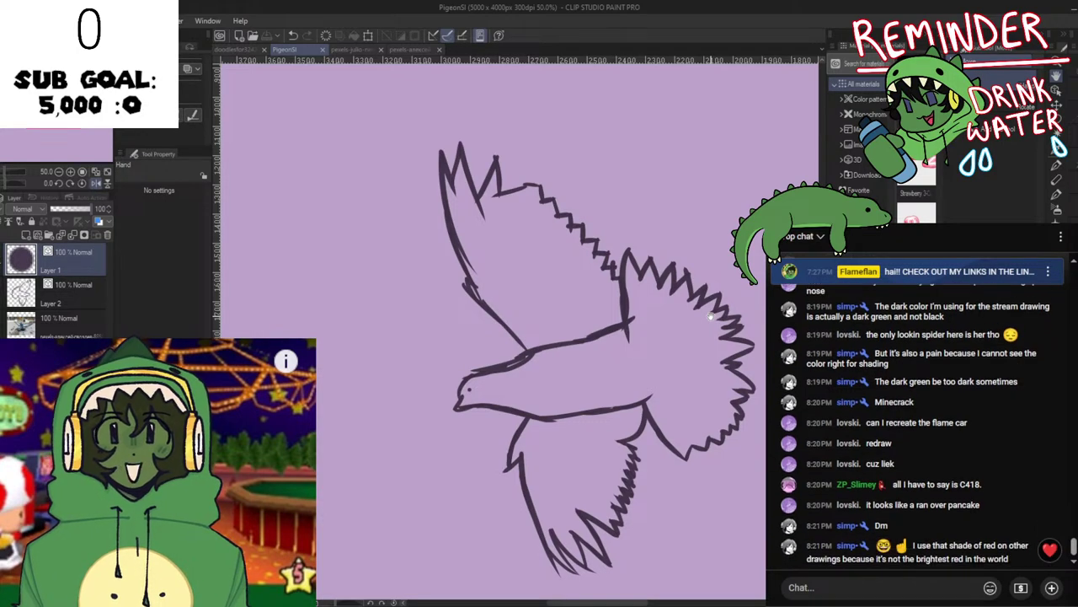
Redraw the line joining the upper wing's stepped feather edge to its pointed tip feathers with the 70-size sketch pen.
key(h)
key(ctrl+plus)
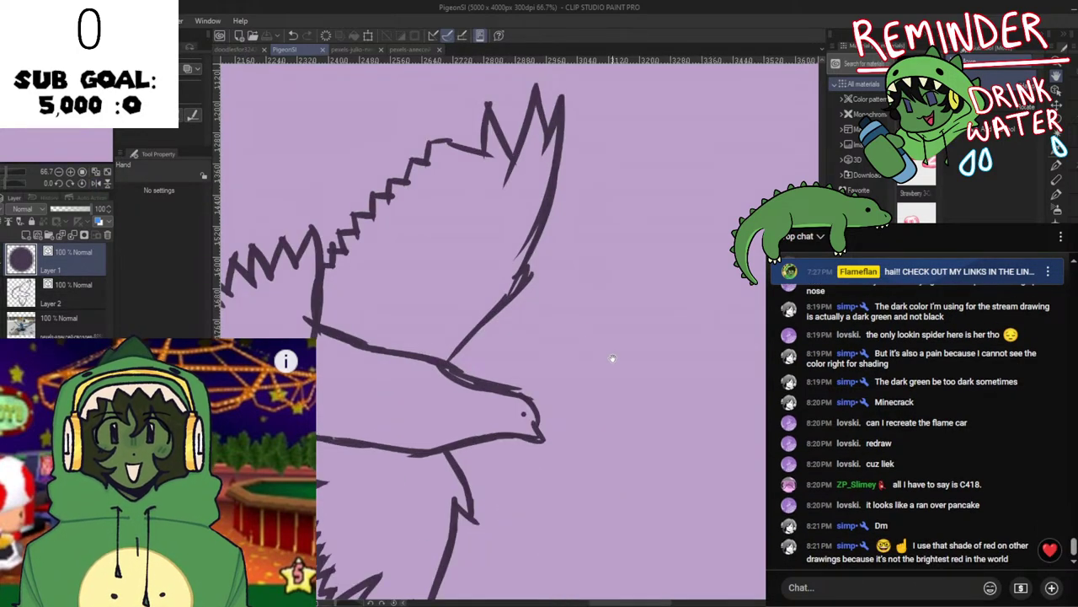
mouse_move(518, 380)
mouse_down()
mouse_move(568, 381)
mouse_move(568, 276)
mouse_move(622, 442)
mouse_up()
scroll(612, 209, up, 1)
mouse_move(518, 224)
mouse_down()
mouse_move(562, 295)
mouse_move(626, 295)
mouse_up()
scroll(531, 260, up, 1)
ctrl+click(538, 261)
key(Delete)
key(ctrl+z)
drag(505, 276, 673, 298)
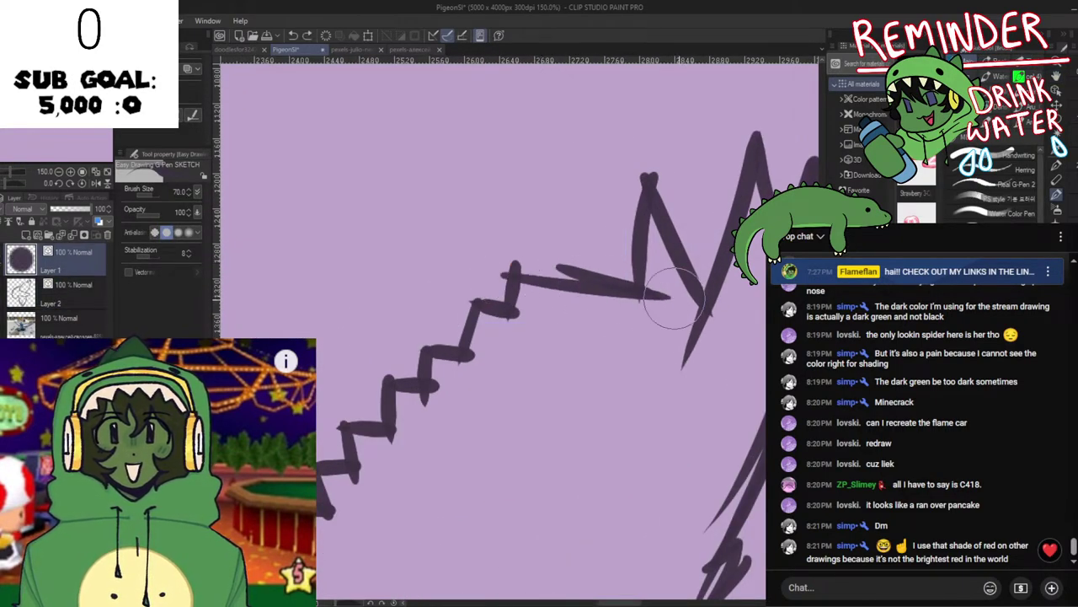
key(ctrl+z)
drag(516, 277, 638, 301)
key(ctrl+z)
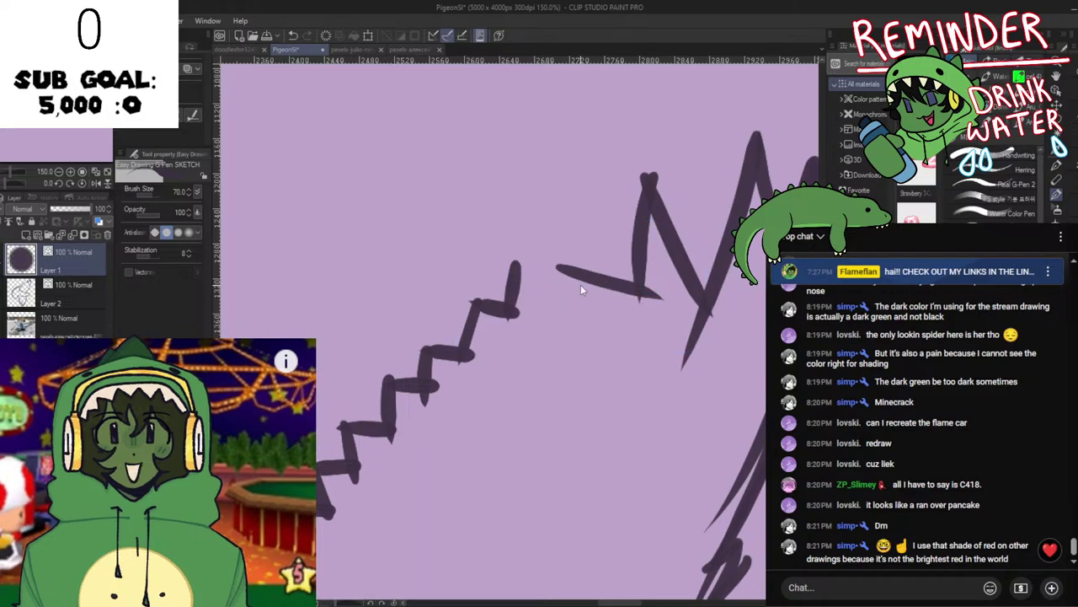
key(ctrl+z)
drag(518, 287, 691, 297)
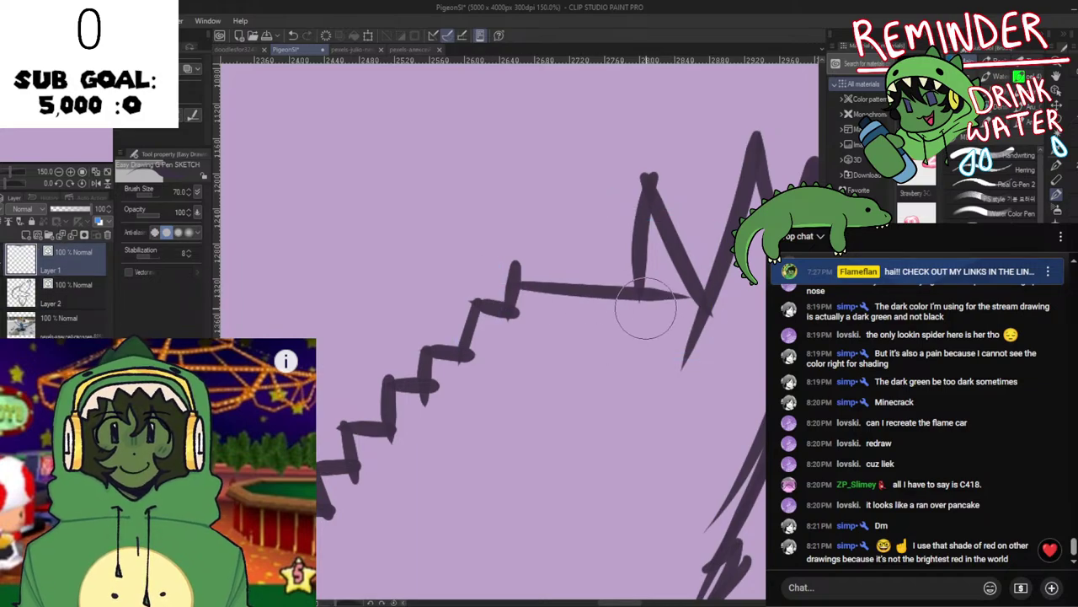
Check the redrawn upper wing edge and the pigeon's overall outline both close up and as a whole.
key(h)
key(h)
scroll(618, 379, down, 4)
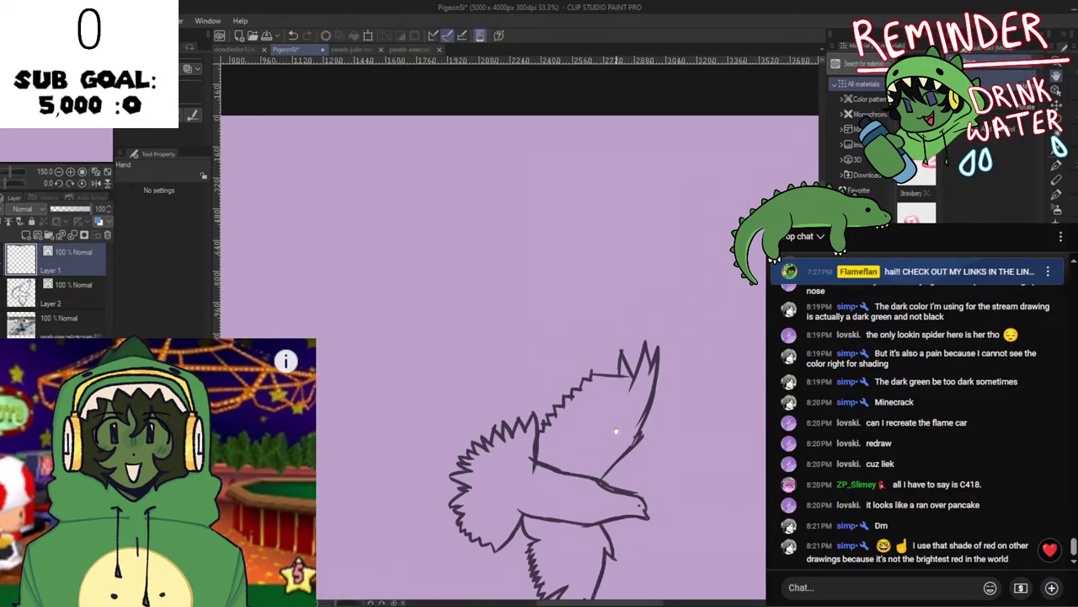
scroll(616, 430, up, 4)
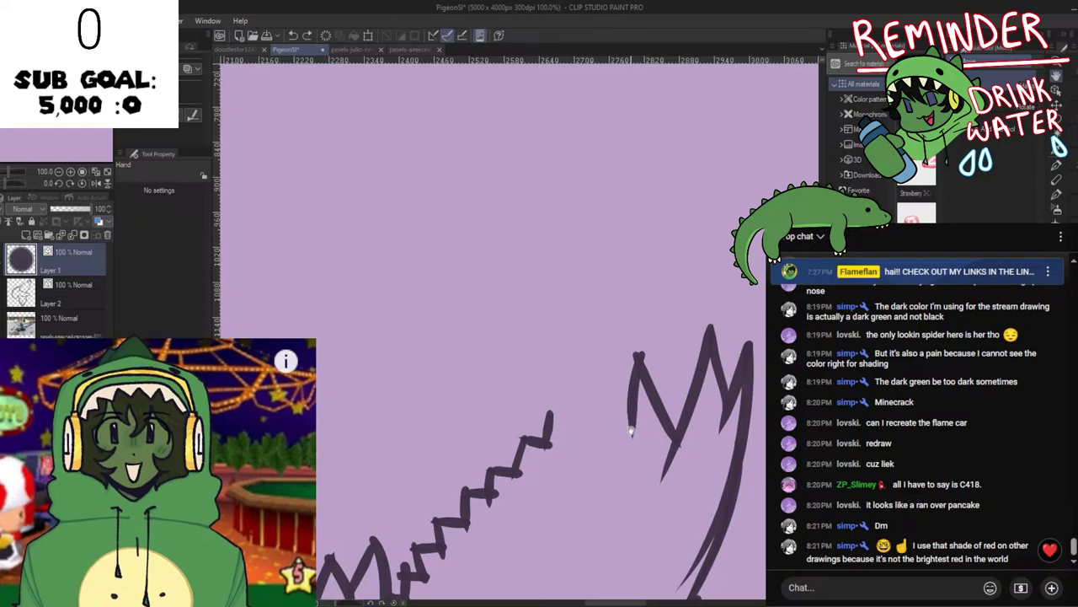
scroll(649, 441, down, 5)
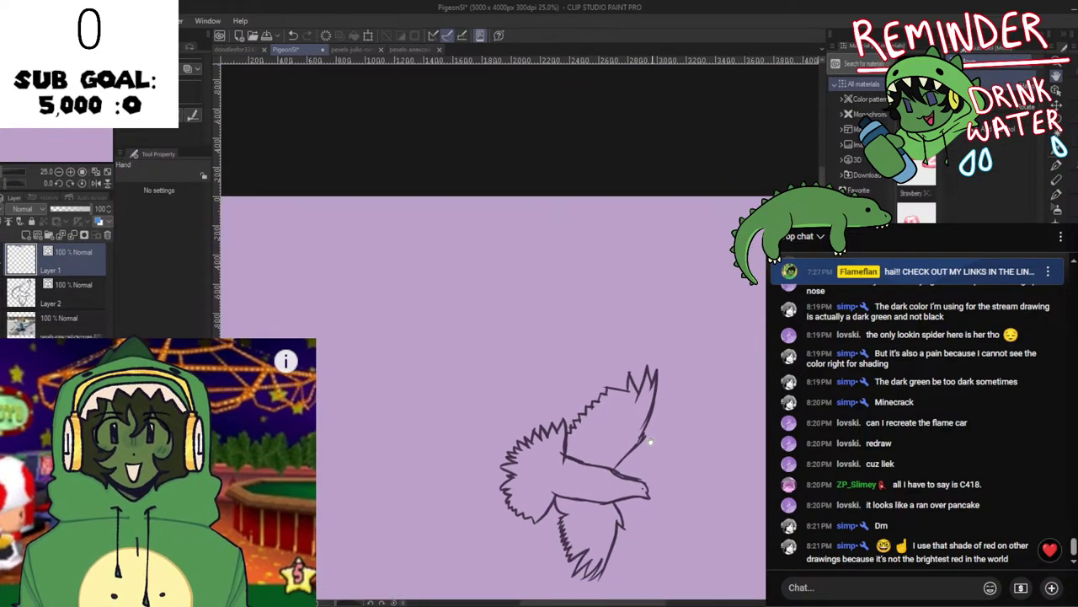
key(ctrl+shift+h)
key(ctrl+shift+h)
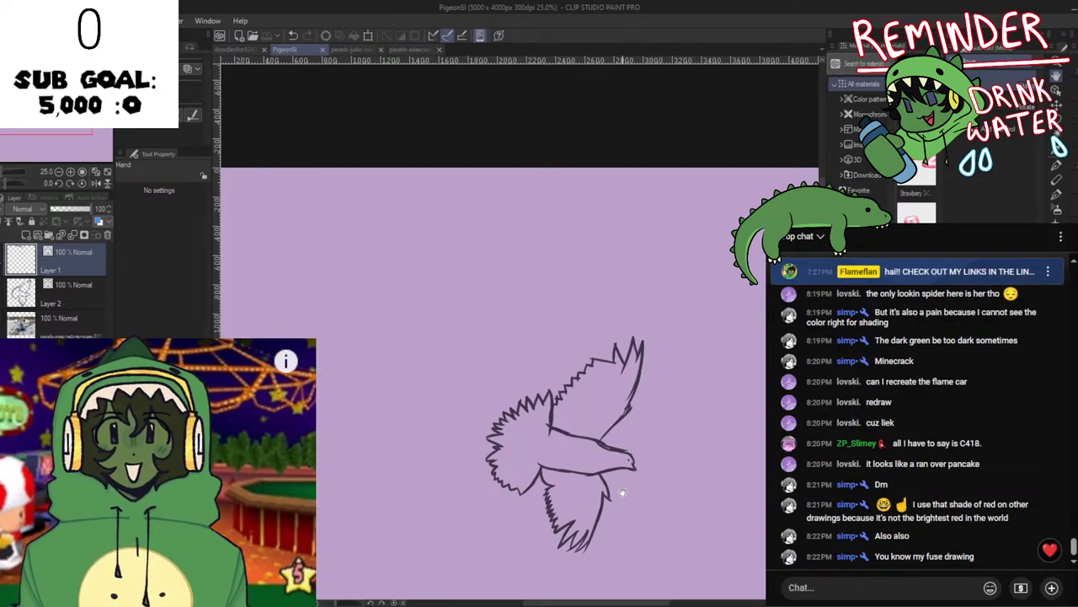
scroll(623, 494, down, 1)
scroll(623, 493, up, 7)
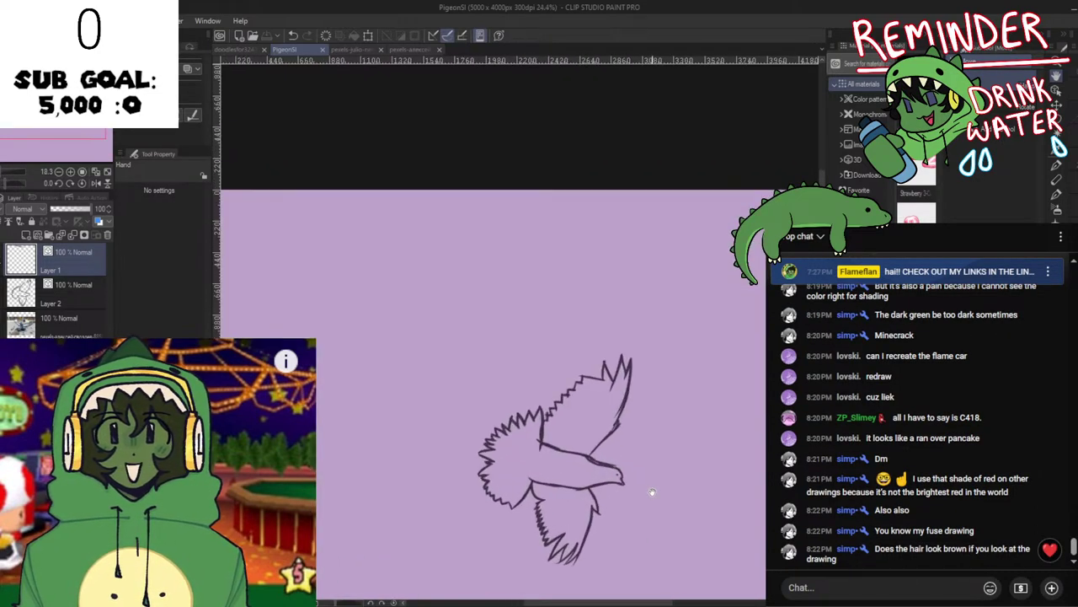
drag(653, 478, 588, 349)
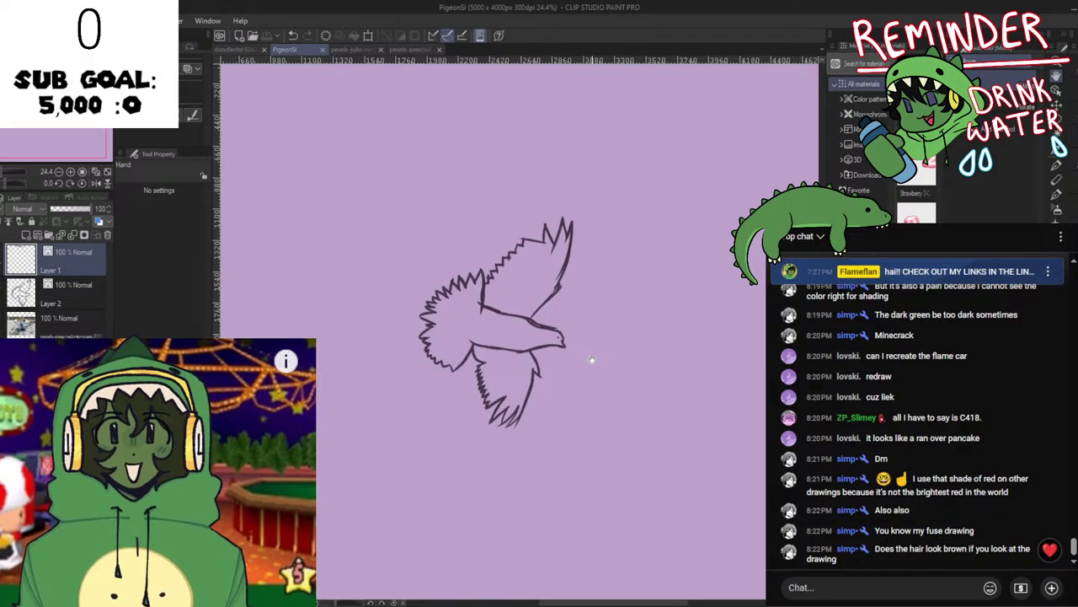
scroll(594, 362, up, 2)
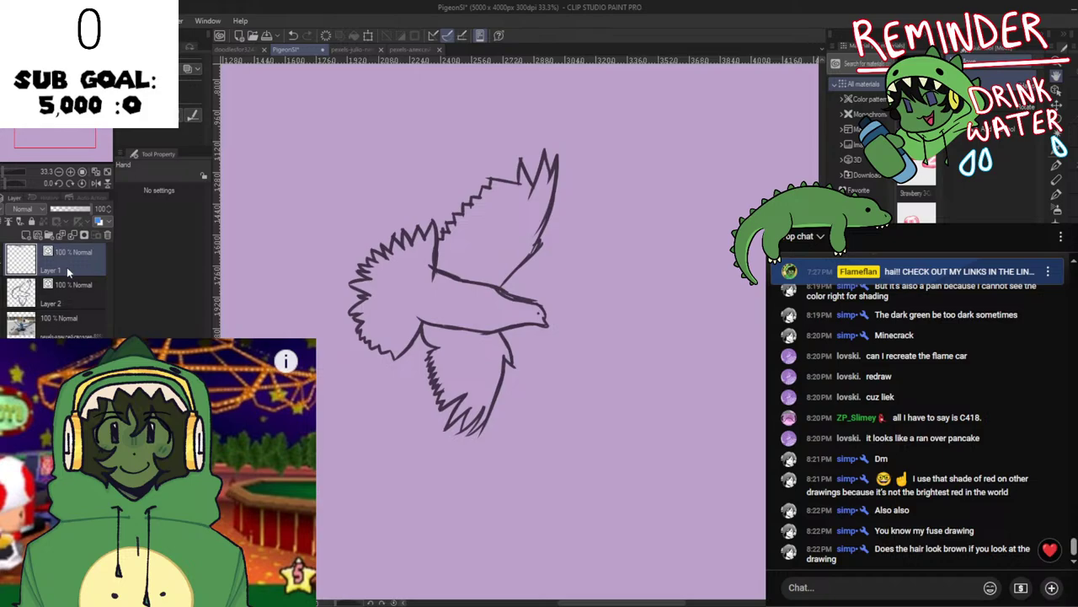
Delete the empty Layer 1 above the line art and save the drawing.
click(107, 235)
scroll(655, 303, up, 5)
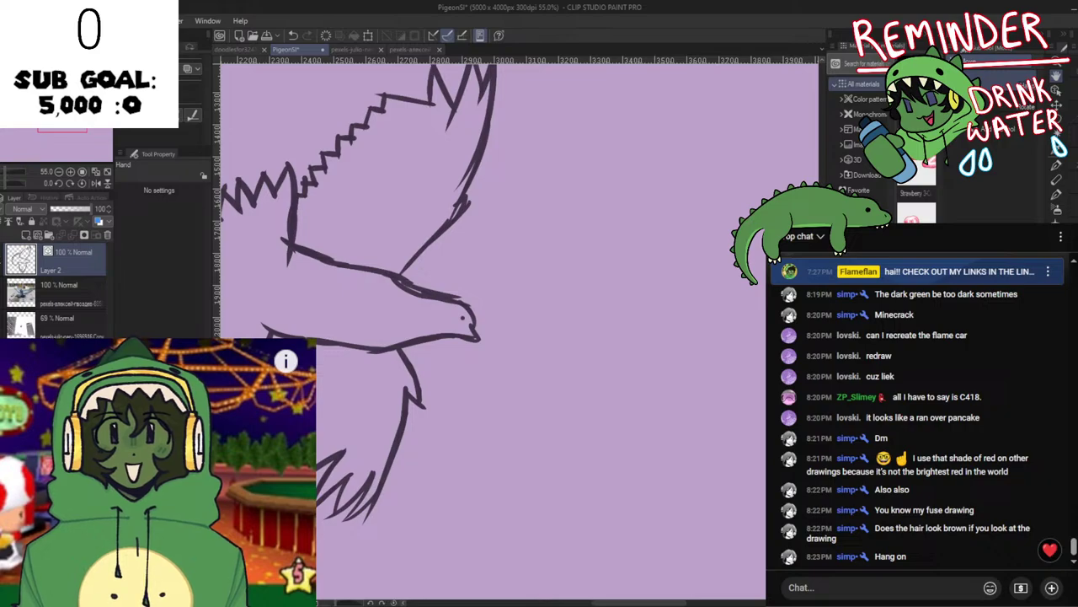
scroll(674, 501, down, 5)
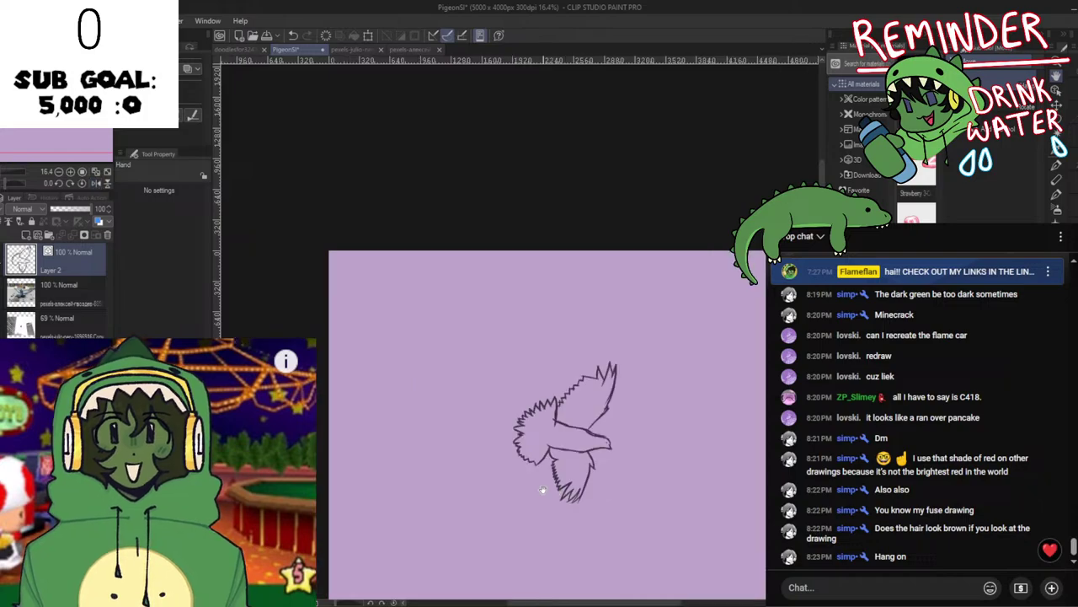
click(876, 587)
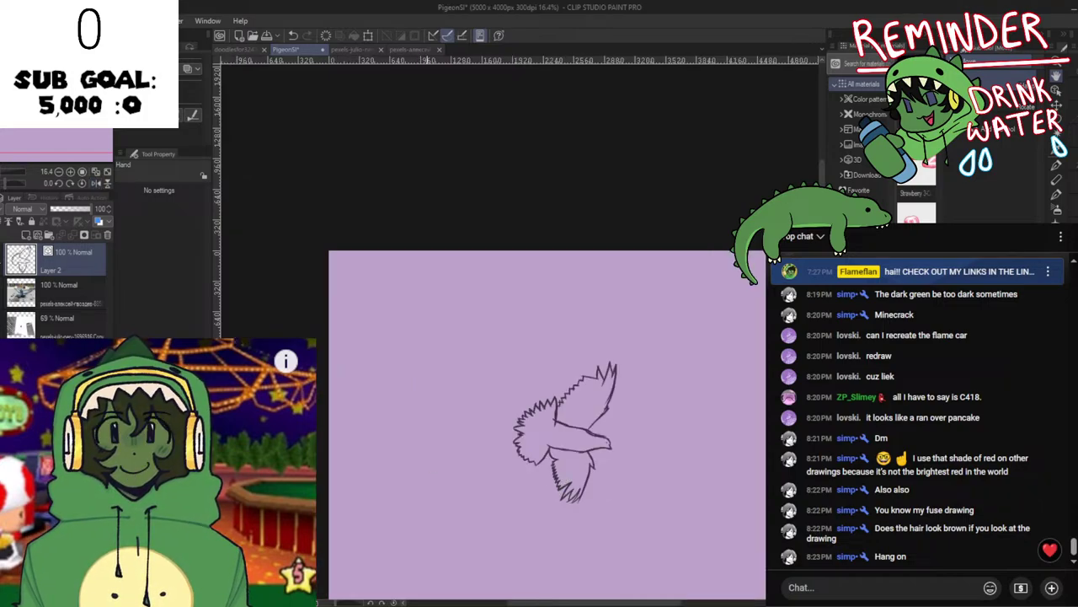
drag(495, 507, 496, 420)
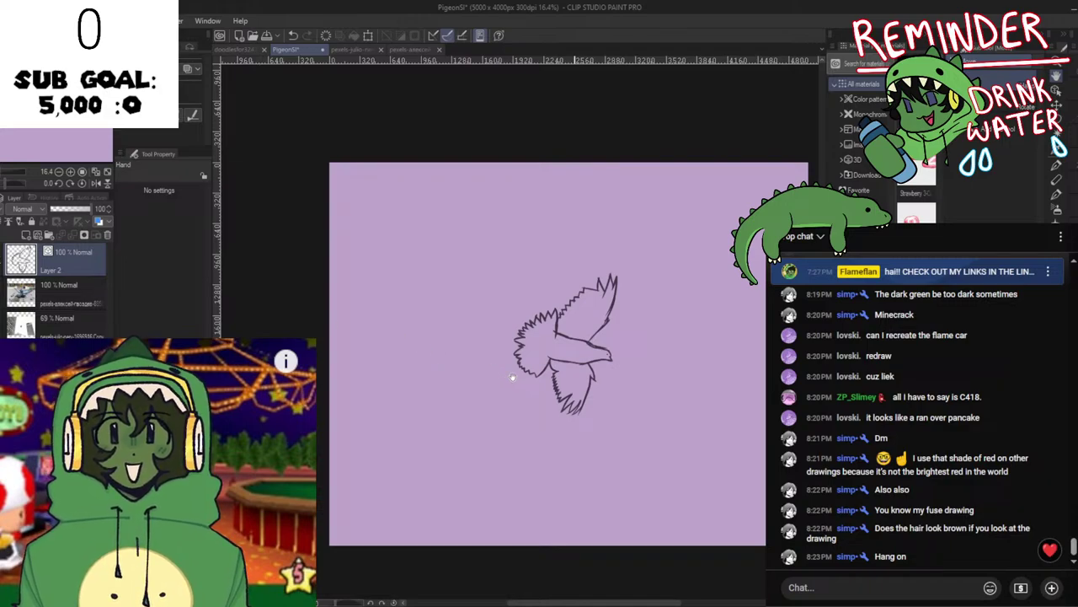
key(ctrl+s)
drag(650, 378, 683, 389)
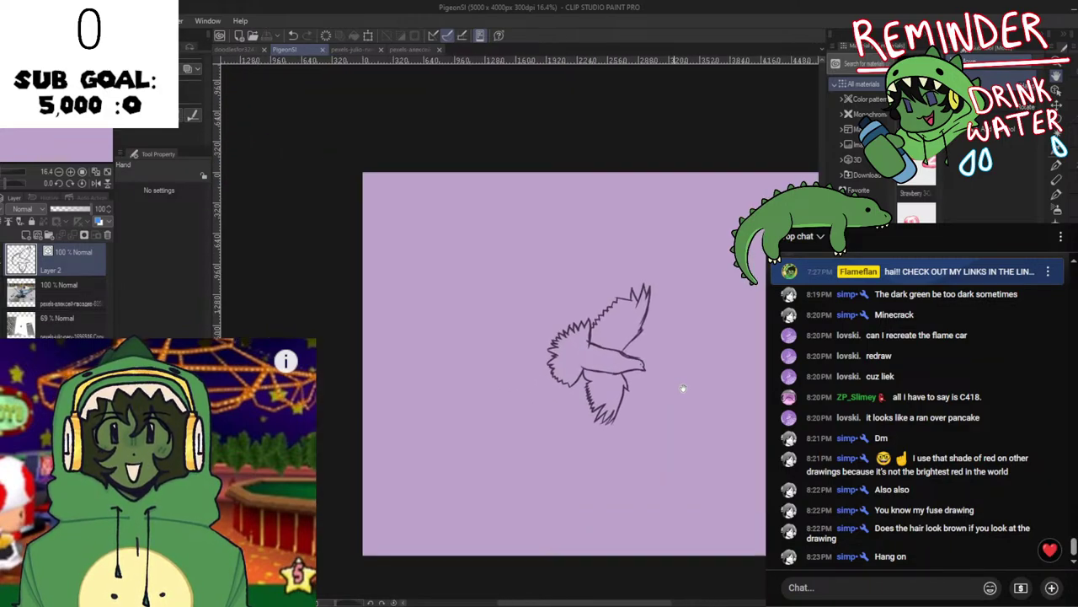
Make the faded 69% pigeon reference photo layer visible beneath the line art.
scroll(683, 389, up, 4)
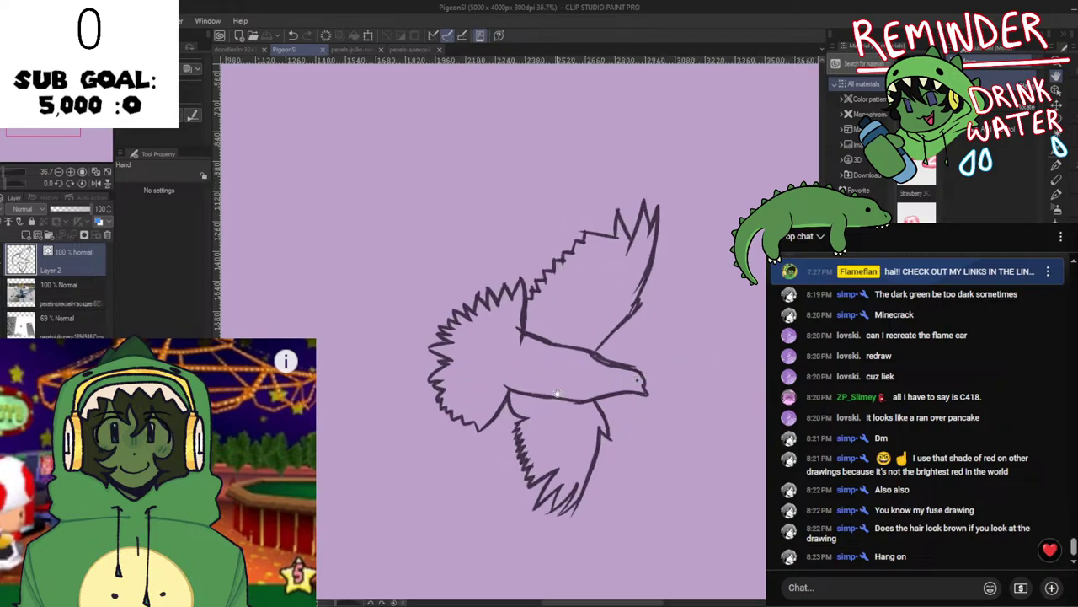
scroll(490, 325, down, 2)
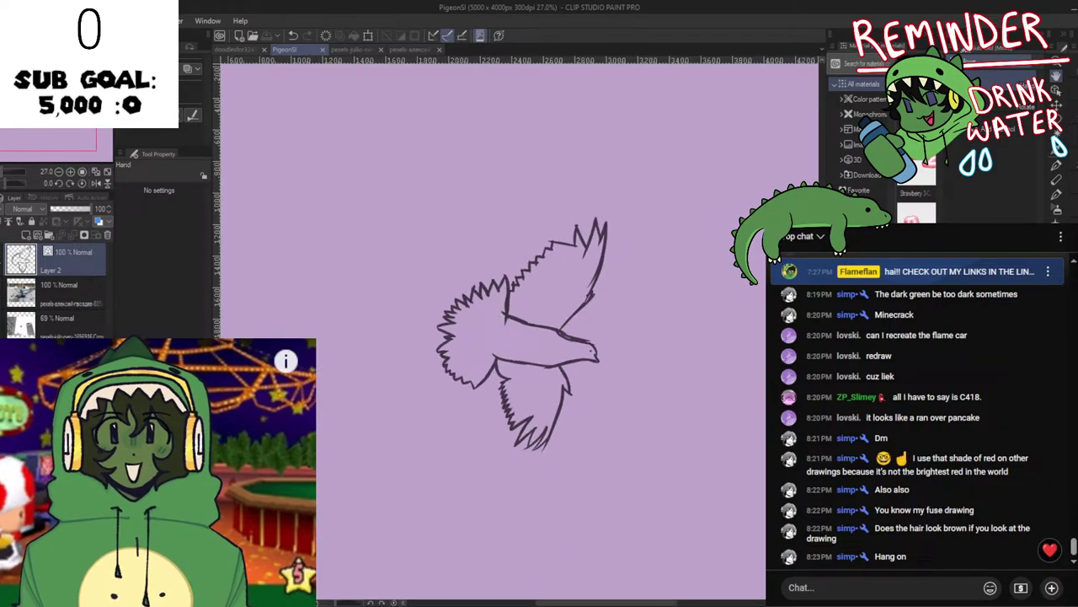
click(1, 293)
click(2, 293)
click(2, 325)
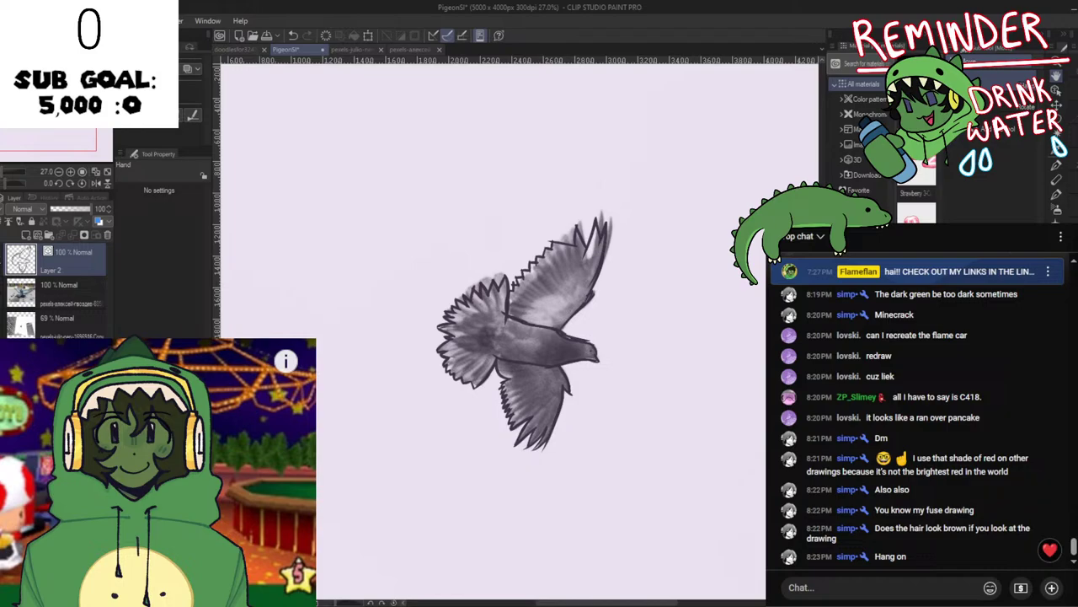
Add a new raster layer and place it directly below the line art on Layer 2.
scroll(407, 310, up, 3)
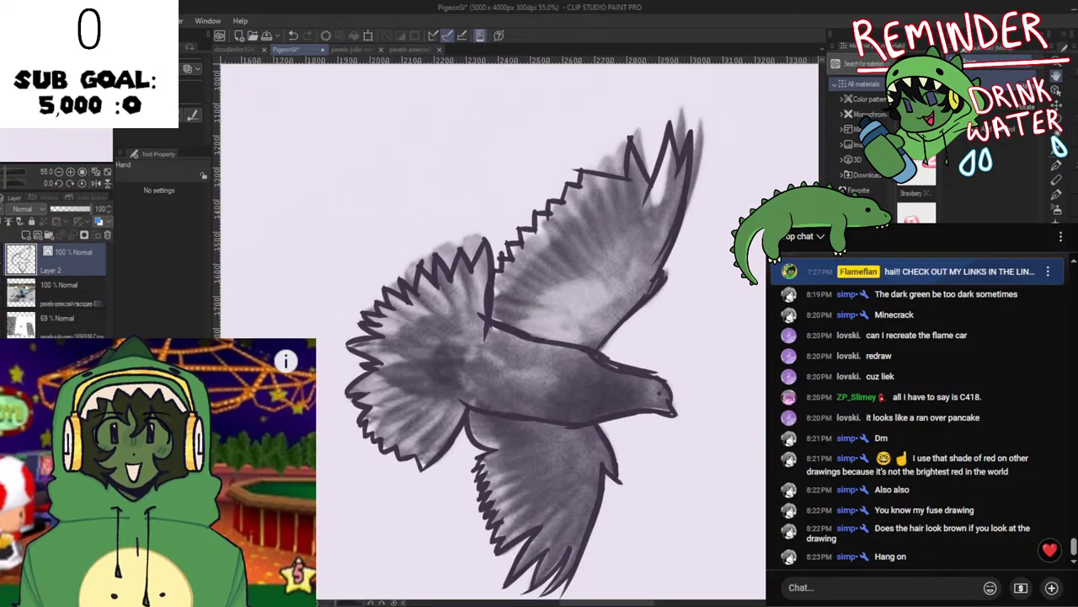
click(37, 235)
drag(48, 261, 51, 307)
Draw a tapering feather division line inward from the tail notch nearest the upper wing, following the photo.
scroll(579, 356, up, 2)
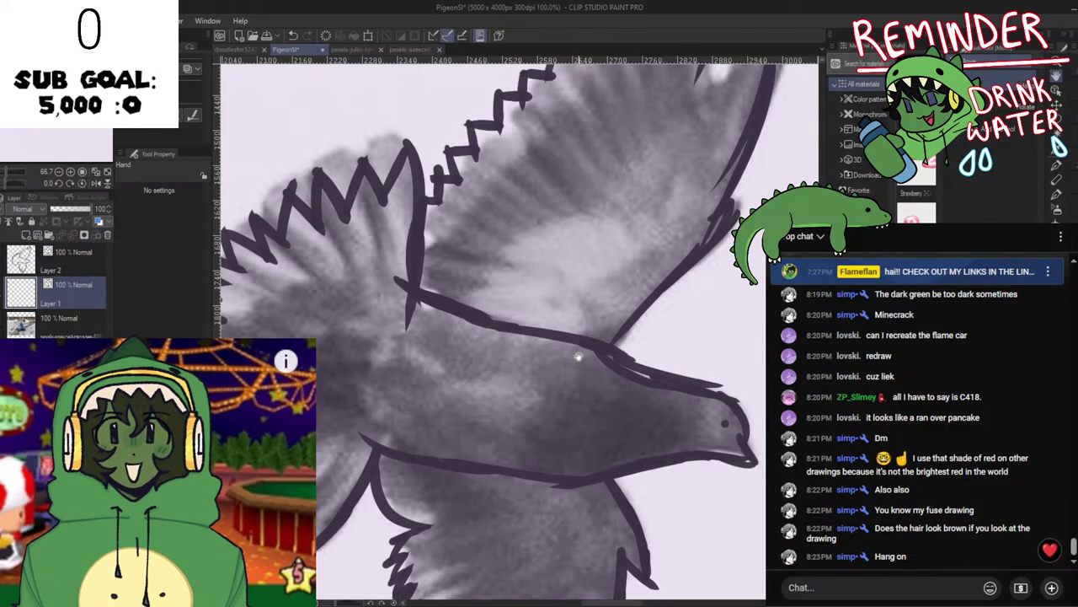
drag(578, 356, 717, 407)
key(p)
drag(516, 220, 539, 320)
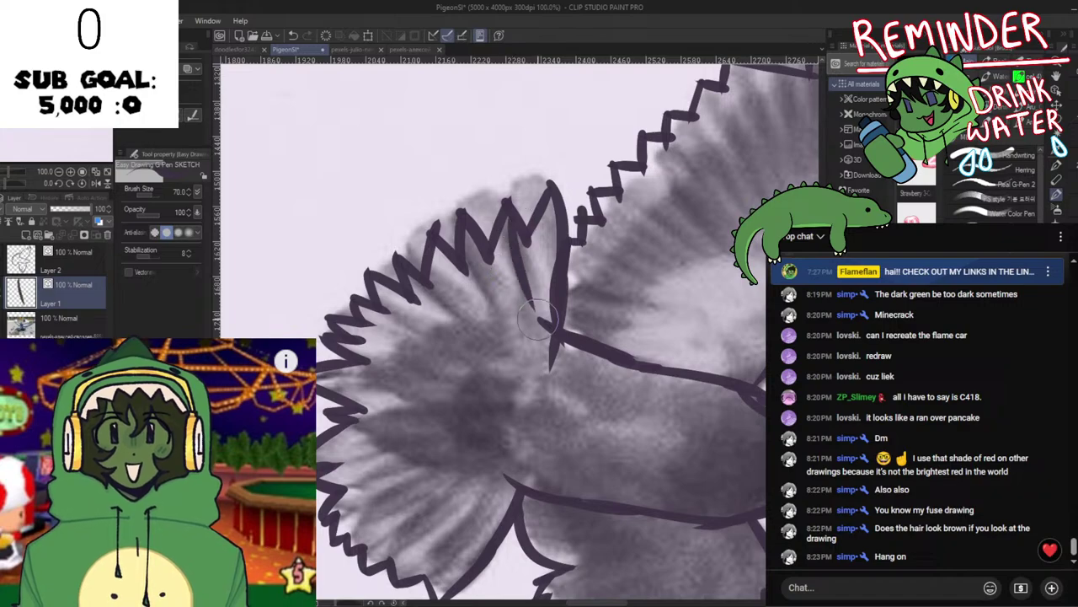
key(ctrl+z)
drag(521, 227, 531, 321)
key(ctrl+z)
key(ctrl+z)
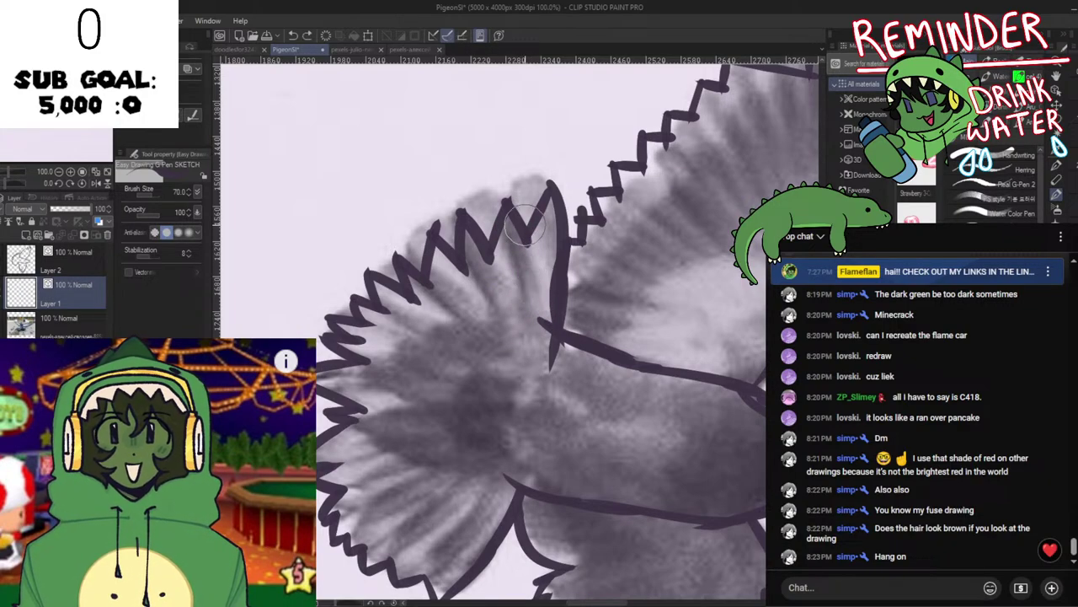
drag(526, 234, 539, 316)
Add feather division lines from the next notches along the tail's upper edge toward the body.
mouse_move(491, 252)
mouse_down()
mouse_move(517, 310)
mouse_move(492, 337)
mouse_up()
key(ctrl+z)
key(ctrl+z)
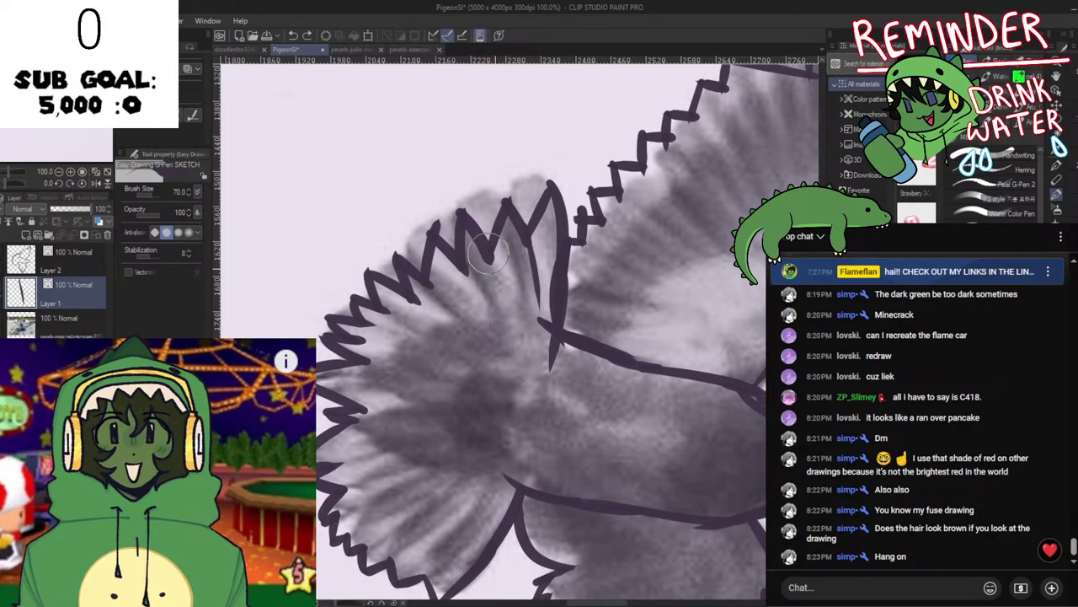
mouse_move(490, 254)
mouse_down()
mouse_move(516, 327)
mouse_move(465, 266)
mouse_move(487, 310)
mouse_move(454, 258)
mouse_move(502, 323)
mouse_up()
key(ctrl+z)
key(ctrl+z)
mouse_move(421, 284)
mouse_down()
mouse_move(497, 347)
mouse_move(480, 323)
mouse_up()
key(ctrl+z)
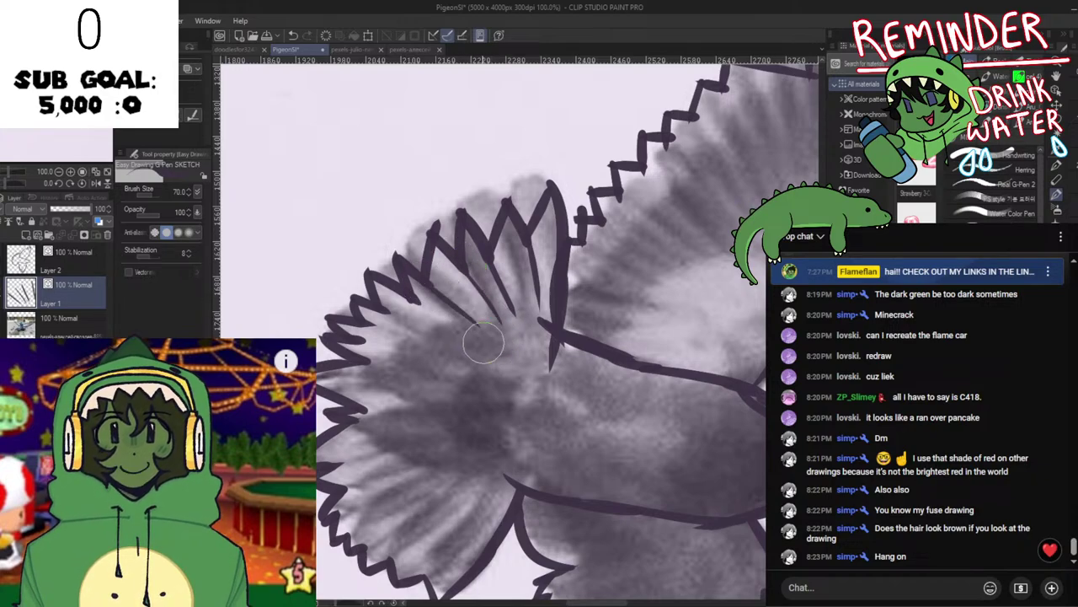
Continue the feather division lines inward from the closely spaced notches at the tail's upper outer corner.
mouse_move(411, 299)
mouse_down()
mouse_move(469, 333)
mouse_move(550, 286)
mouse_up()
key(space)
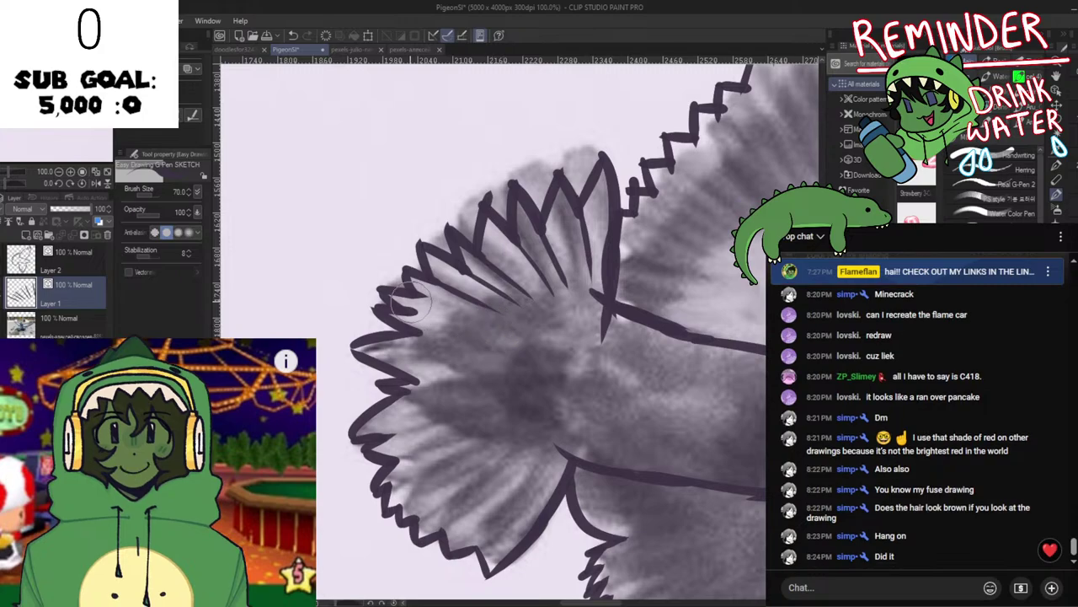
drag(420, 295, 480, 322)
drag(409, 312, 496, 321)
key(ctrl+z)
key(ctrl+z)
key(space)
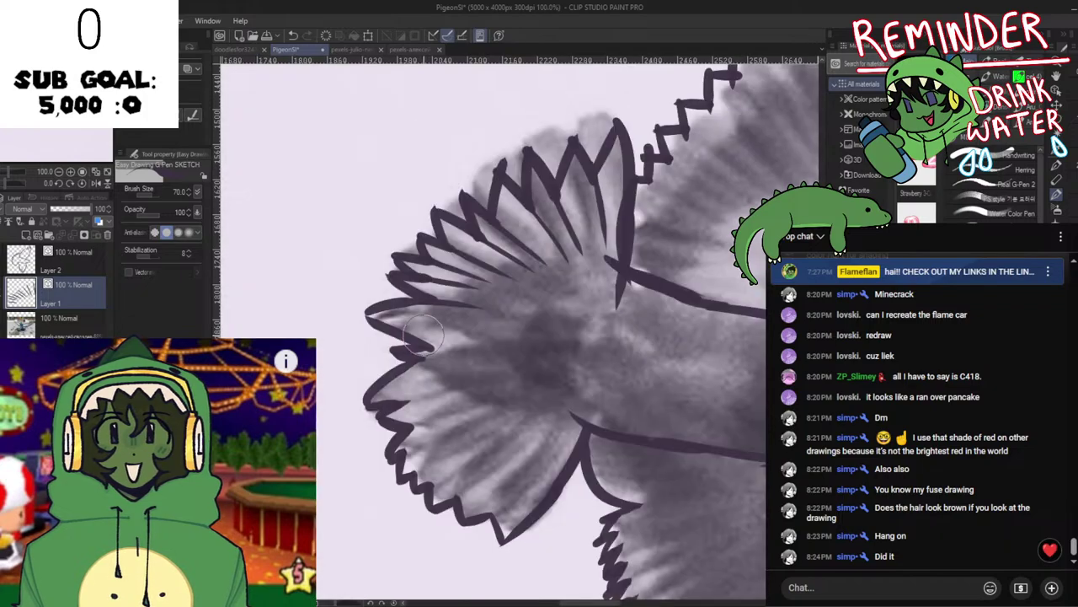
Draw feather division lines inward from the deep notches in the middle of the tail's outer edge.
drag(412, 349, 484, 358)
mouse_move(410, 360)
mouse_down()
mouse_move(492, 375)
mouse_move(526, 292)
mouse_up()
key(ctrl+z)
key(space)
mouse_move(389, 326)
mouse_down()
mouse_move(505, 303)
mouse_move(483, 268)
mouse_up()
key(space)
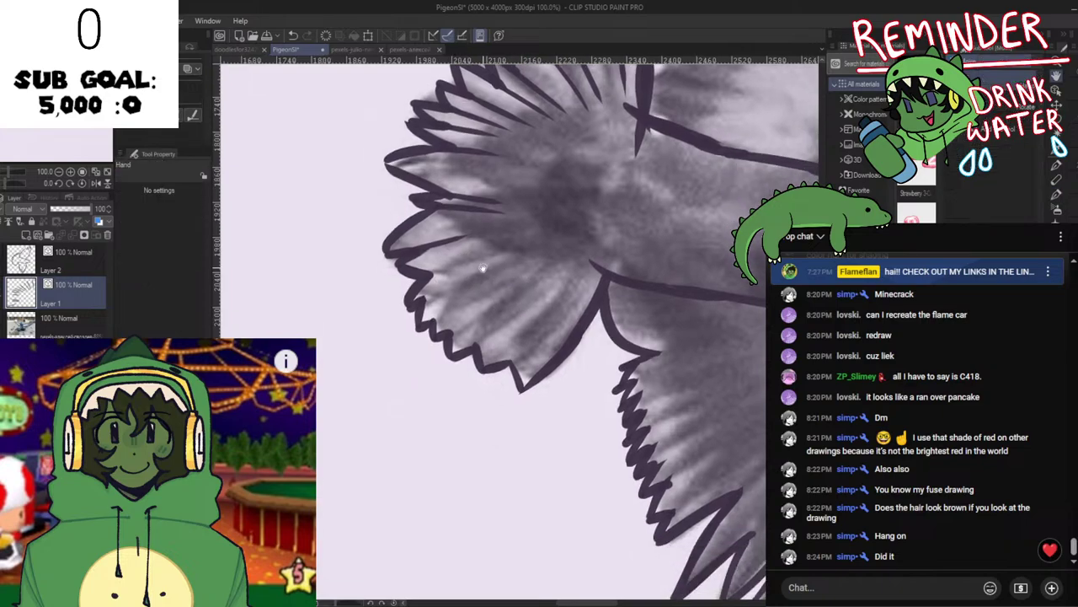
mouse_move(420, 278)
mouse_down()
mouse_move(451, 263)
mouse_move(463, 261)
mouse_move(423, 276)
mouse_move(489, 261)
mouse_up()
key(ctrl+z)
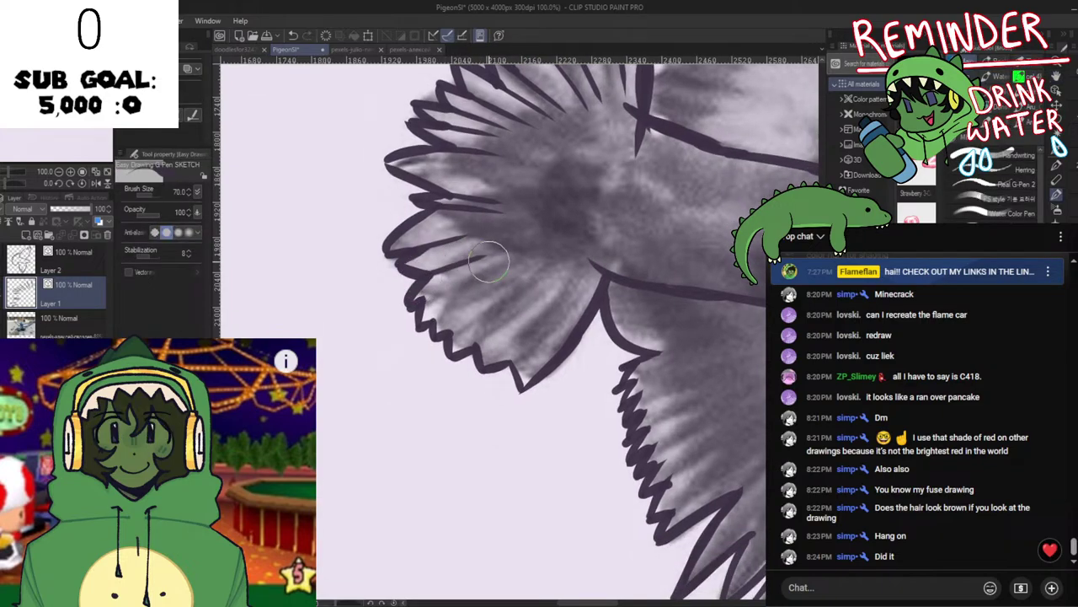
click(790, 588)
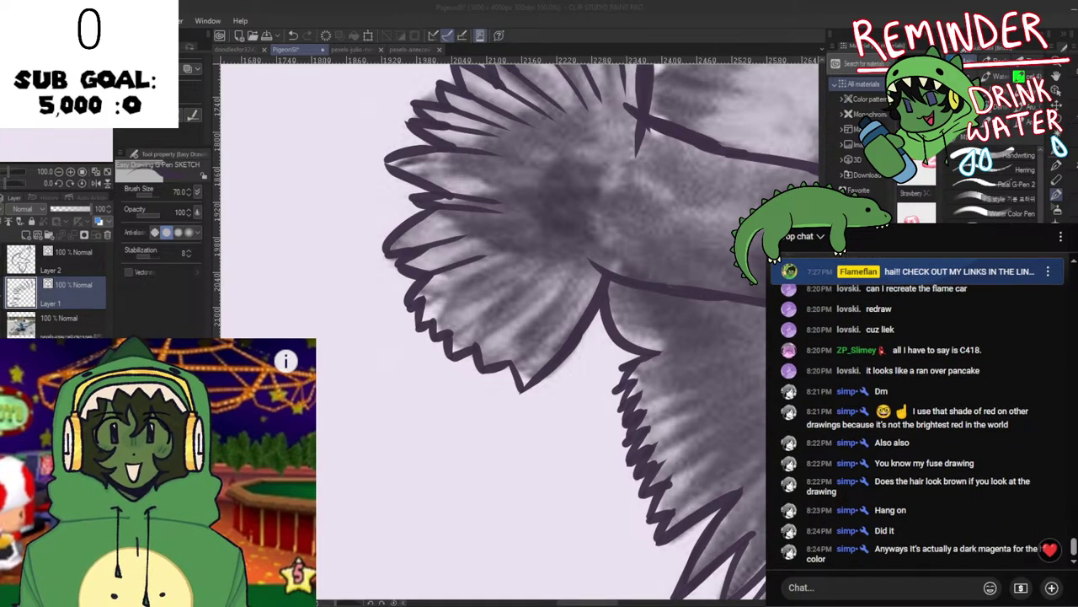
click(567, 451)
key(space)
drag(536, 339, 527, 397)
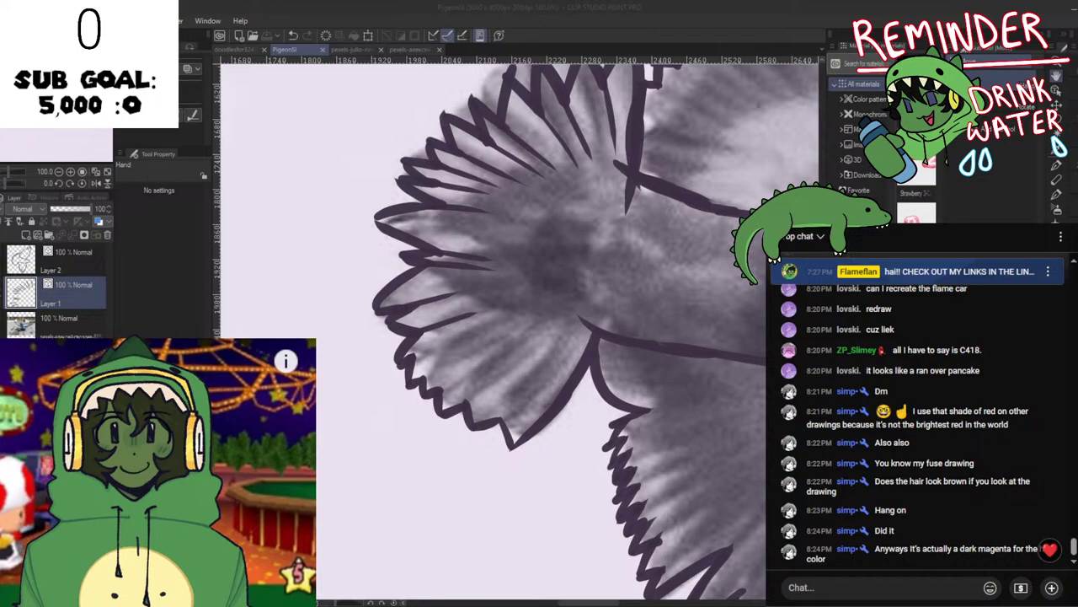
key(alt+Tab)
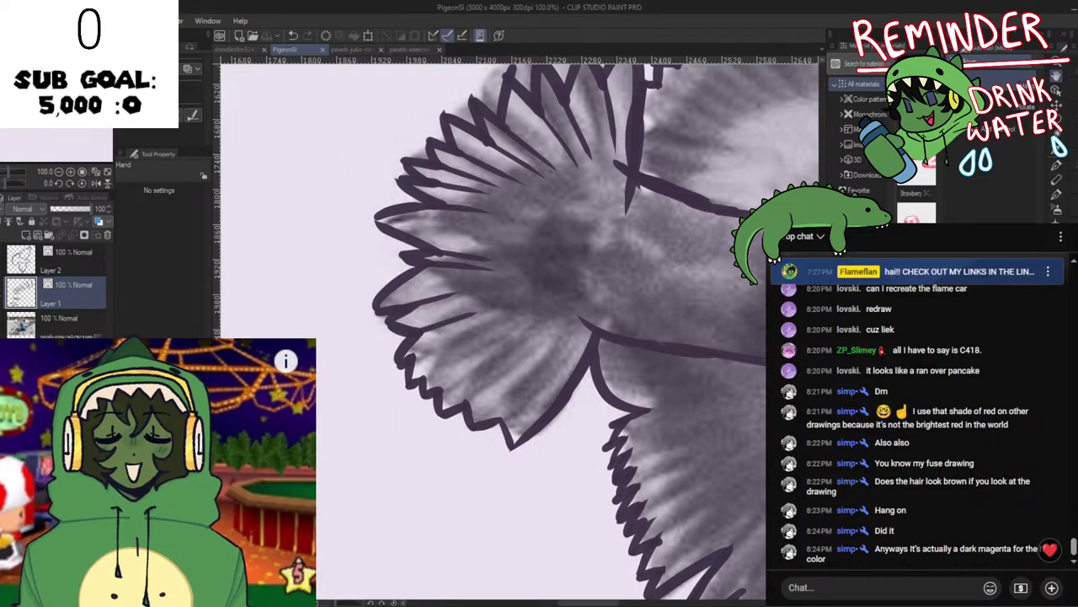
drag(512, 480, 509, 487)
key(h)
key(h)
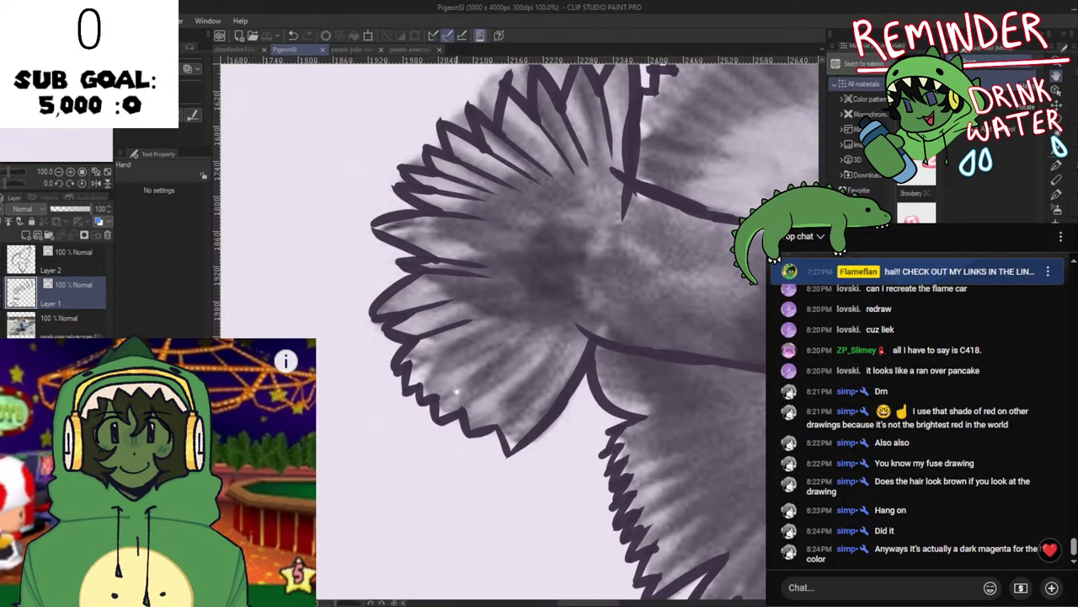
Draw the remaining feather division lines from the notches along the tail's lower edge toward the body.
mouse_move(411, 370)
mouse_down()
mouse_move(484, 356)
mouse_move(427, 352)
mouse_move(489, 329)
mouse_up()
key(ctrl+z)
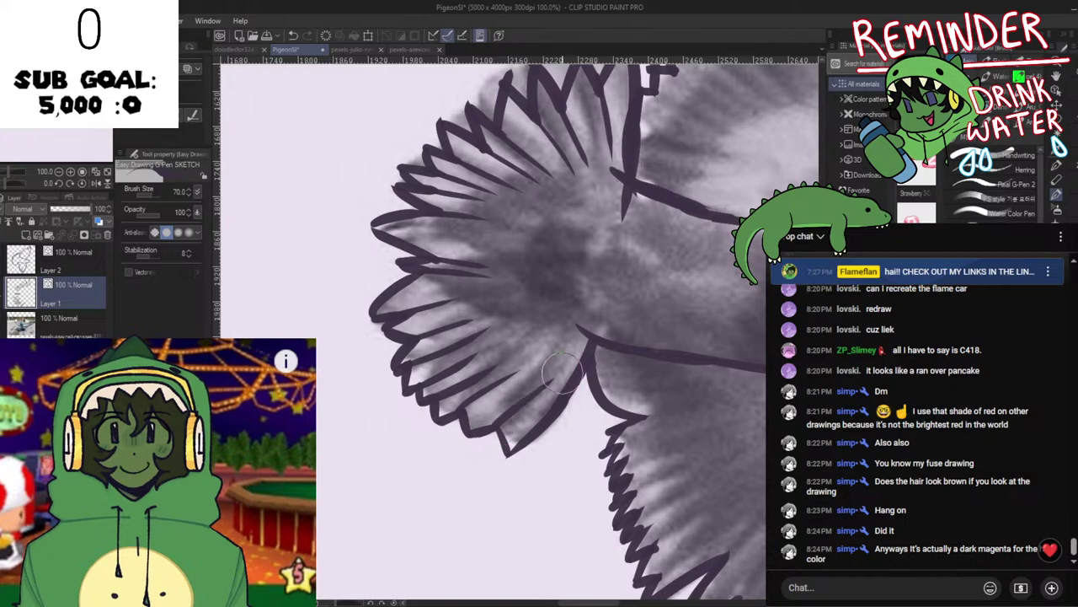
key(h)
key(h)
scroll(537, 368, down, 3)
scroll(507, 360, up, 3)
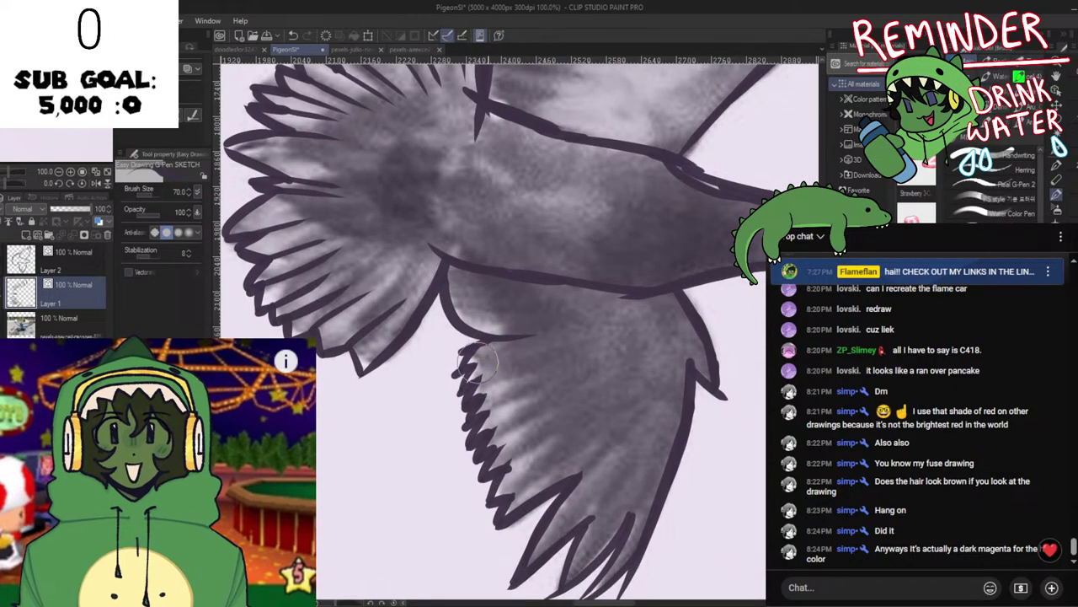
Draw short feather division lines inward from the uppermost notches along the lower wing's trailing edge.
drag(479, 366, 528, 350)
key(ctrl+z)
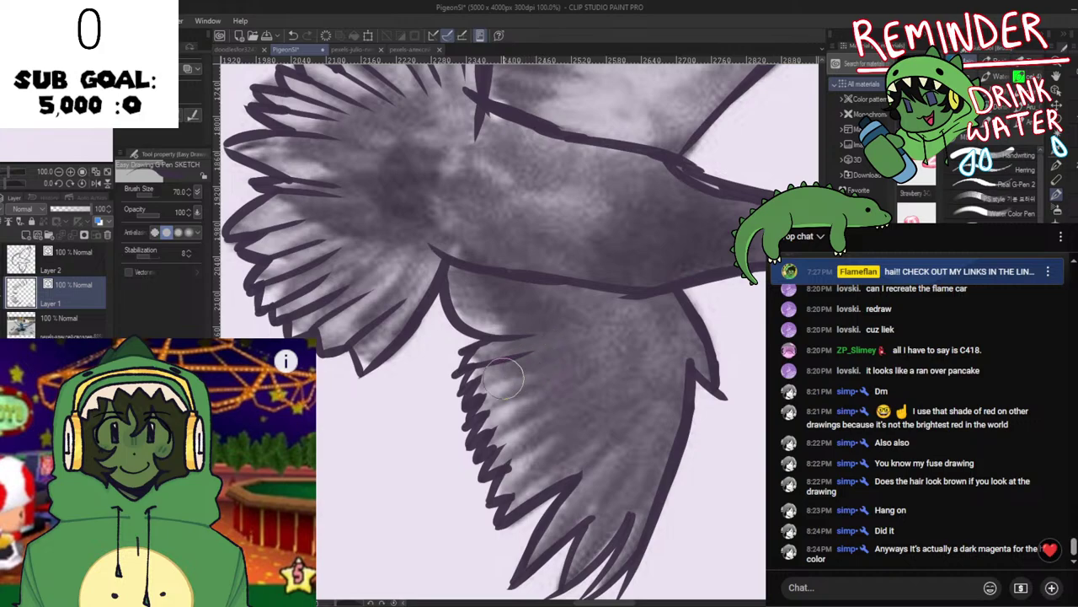
drag(477, 377, 522, 366)
key(ctrl+z)
drag(470, 390, 524, 375)
key(ctrl+z)
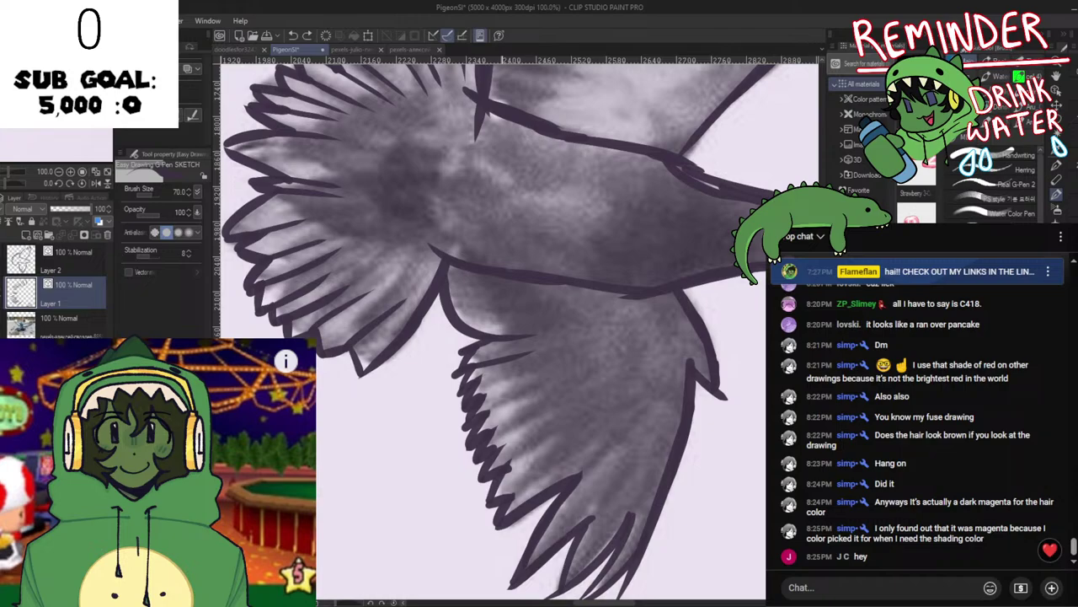
drag(644, 455, 613, 437)
key(ctrl+z)
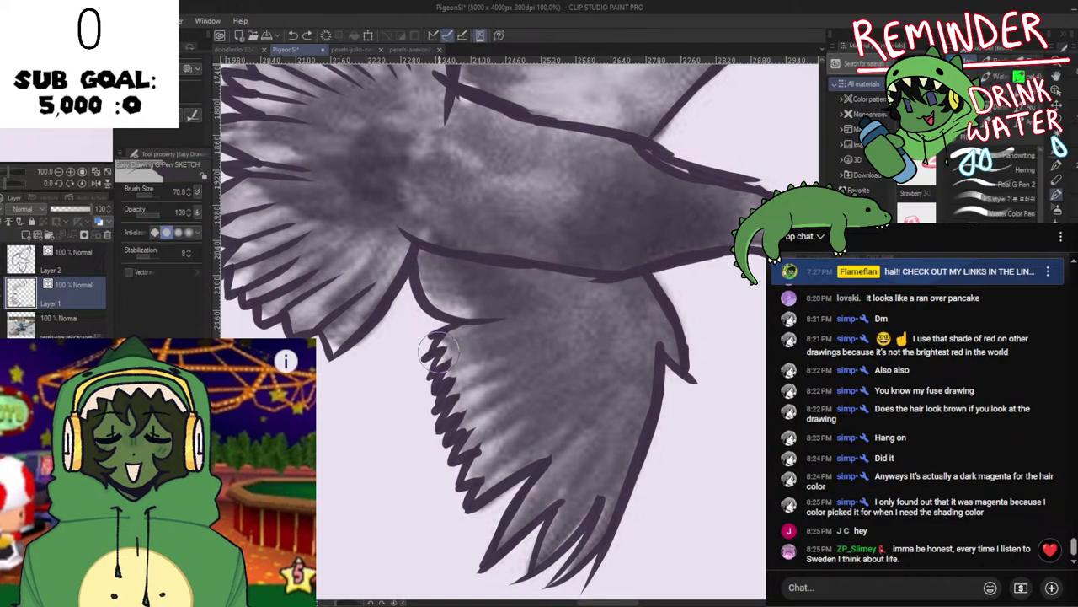
drag(439, 352, 481, 339)
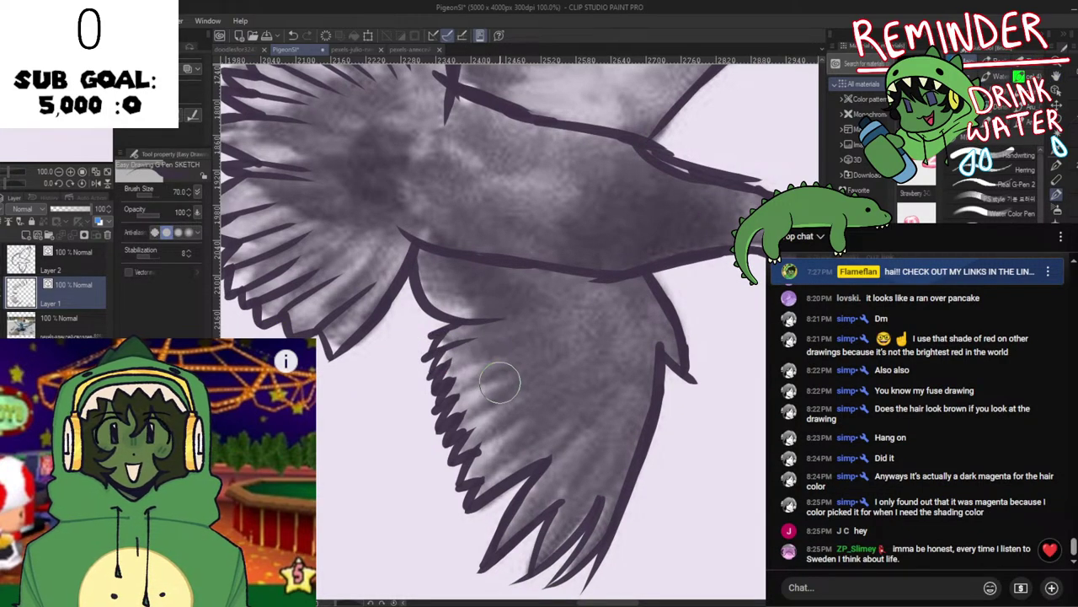
drag(500, 390, 489, 342)
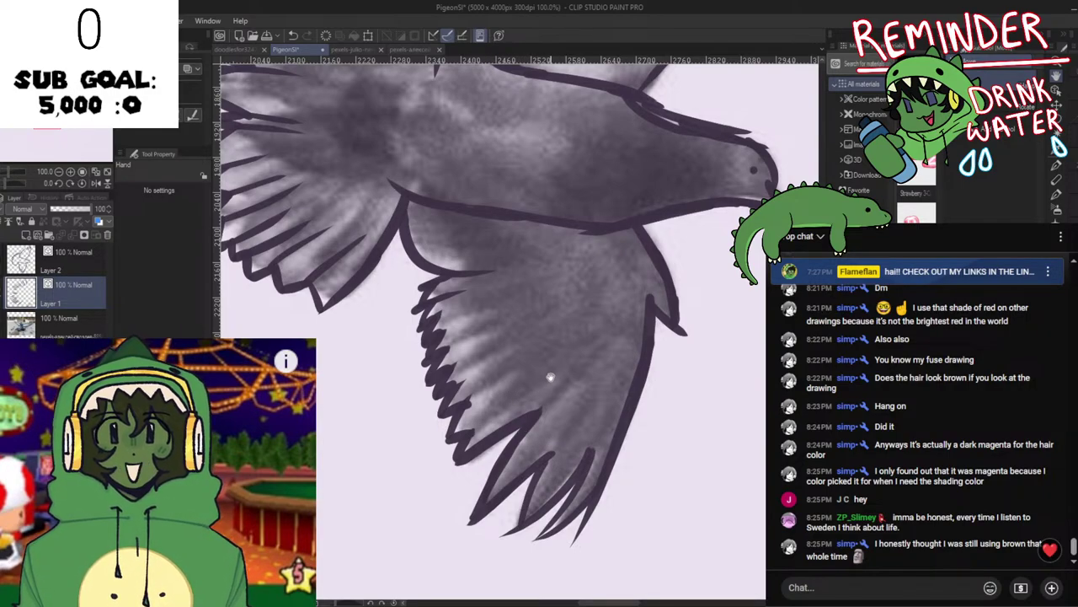
key(p)
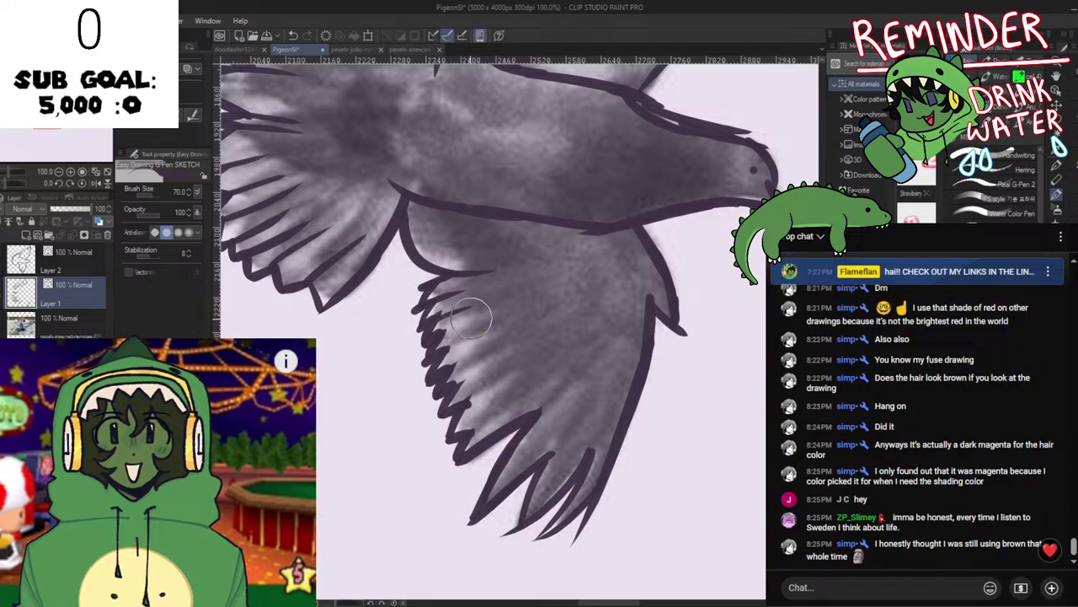
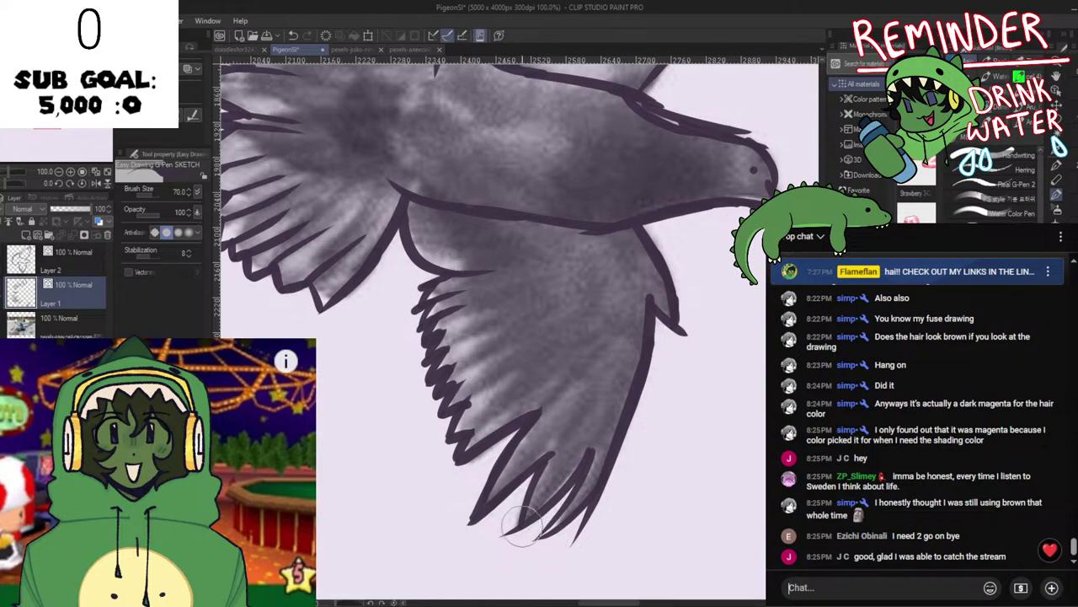
Check the line art in a horizontally mirrored view, restore the normal view and save the file.
drag(544, 465, 545, 462)
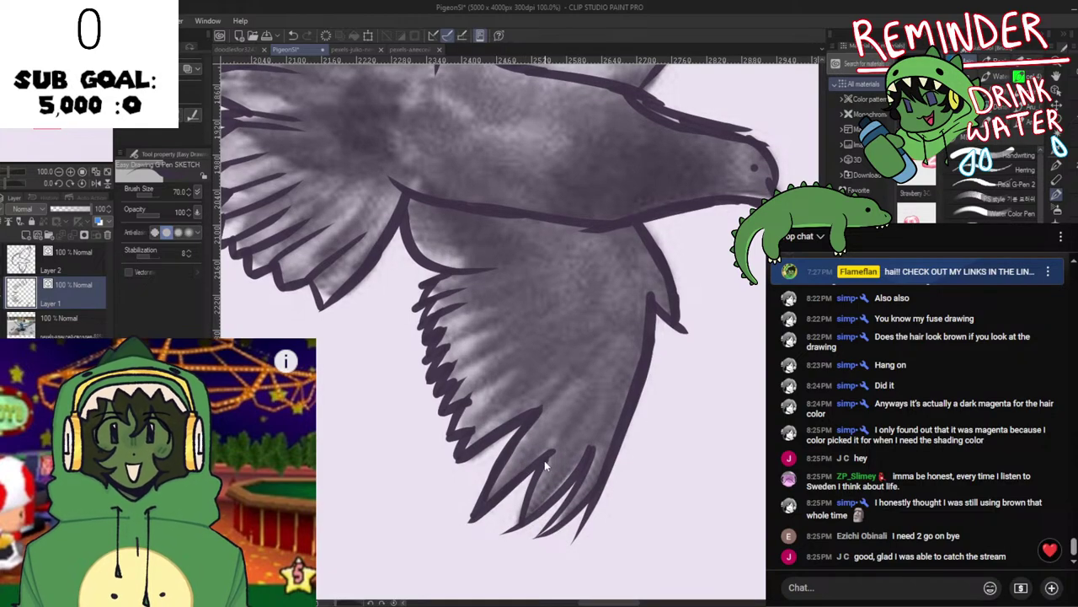
key(h)
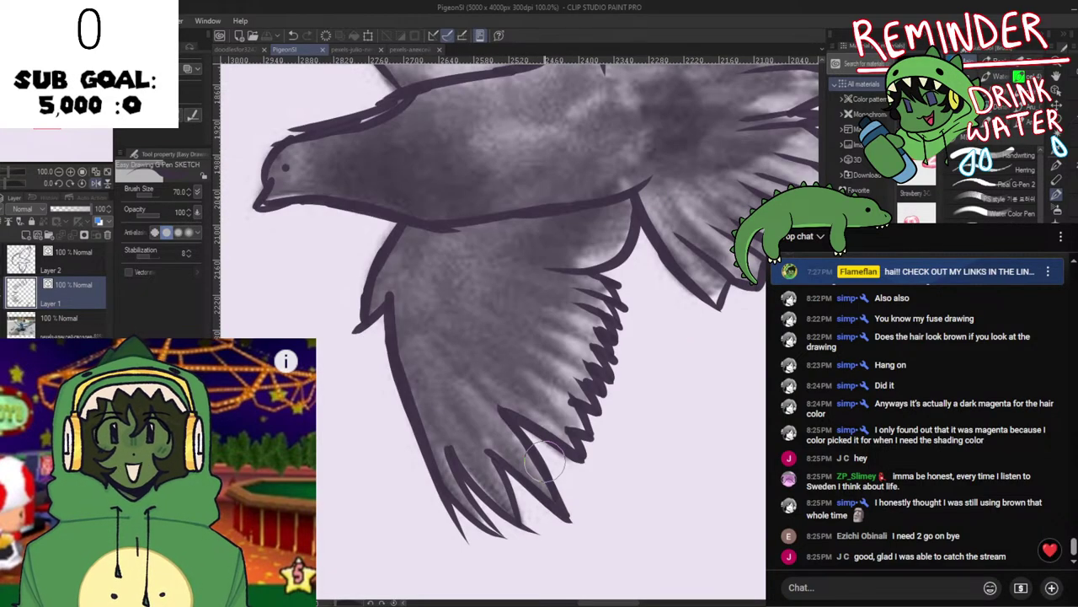
key(h)
key(ctrl+s)
Continue the tapered feather division lines inward from the middle and lower notches of the lower wing's trailing edge.
scroll(492, 355, up, 1)
key(space)
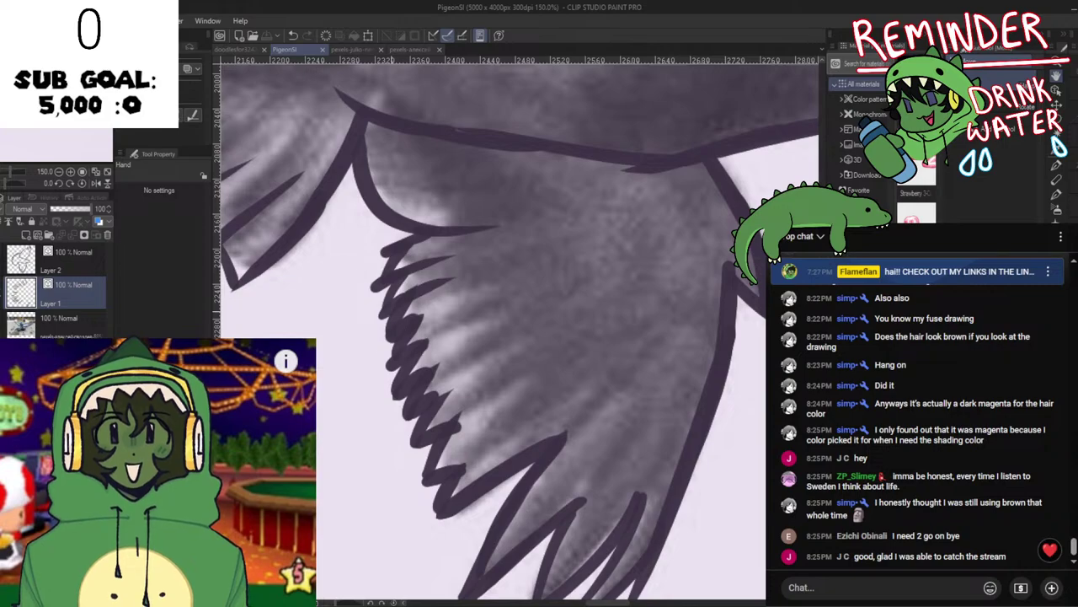
drag(408, 325, 474, 299)
key(ctrl+z)
mouse_move(408, 355)
mouse_down()
mouse_move(430, 340)
mouse_move(367, 258)
mouse_move(452, 261)
mouse_up()
key(ctrl+z)
drag(391, 290, 455, 269)
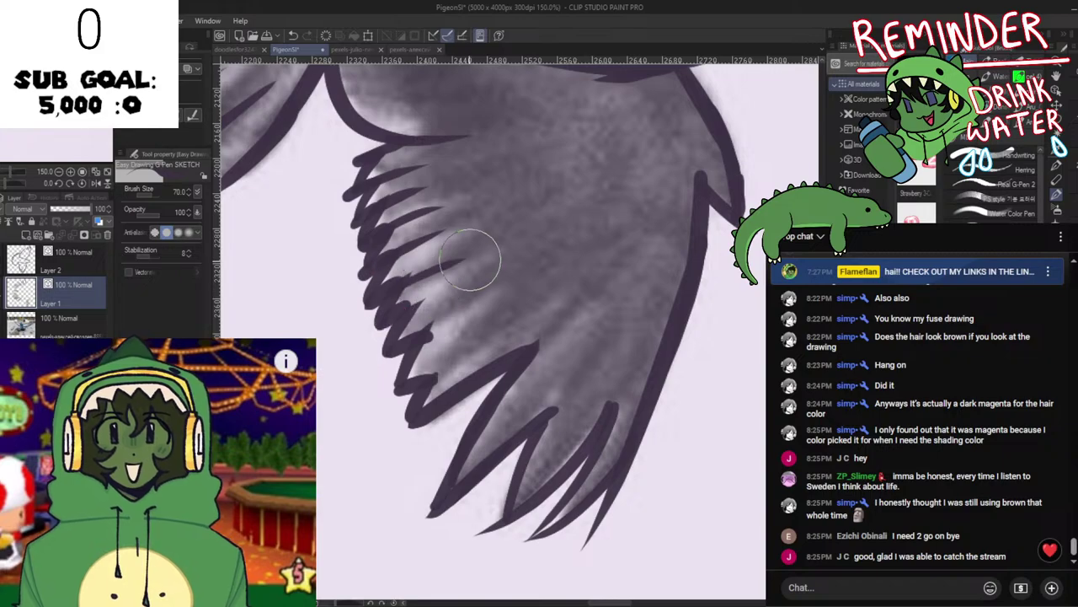
key(space)
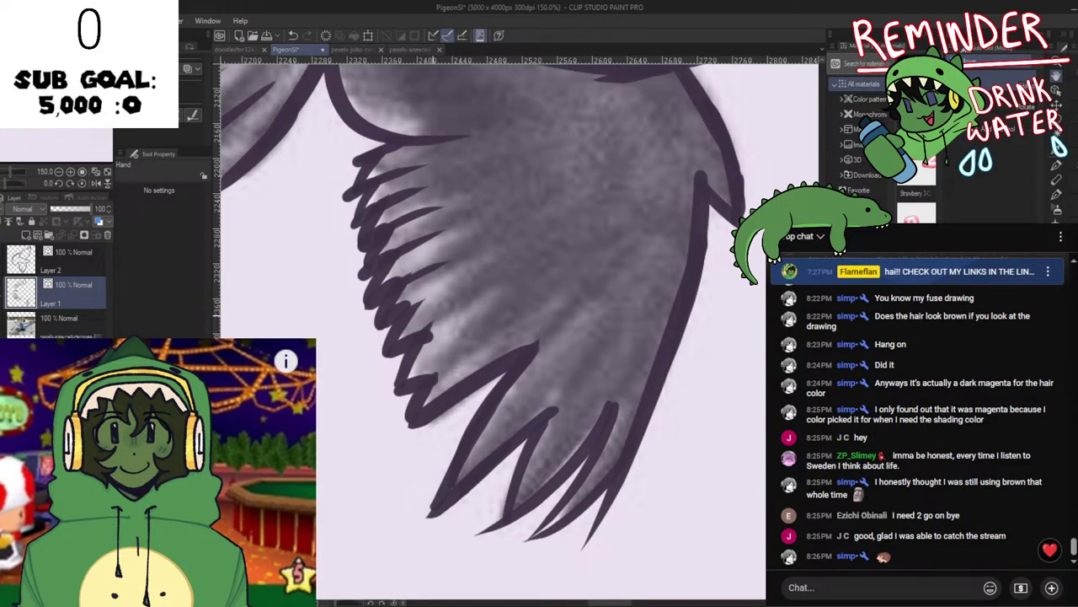
key(ctrl+z)
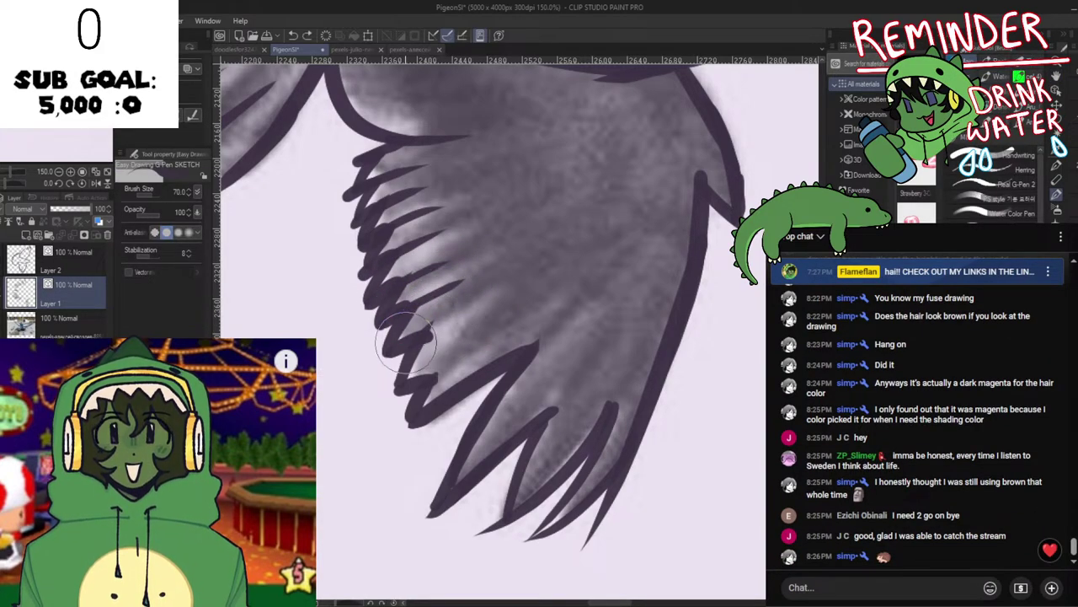
drag(389, 354, 482, 314)
key(space)
drag(388, 379, 357, 319)
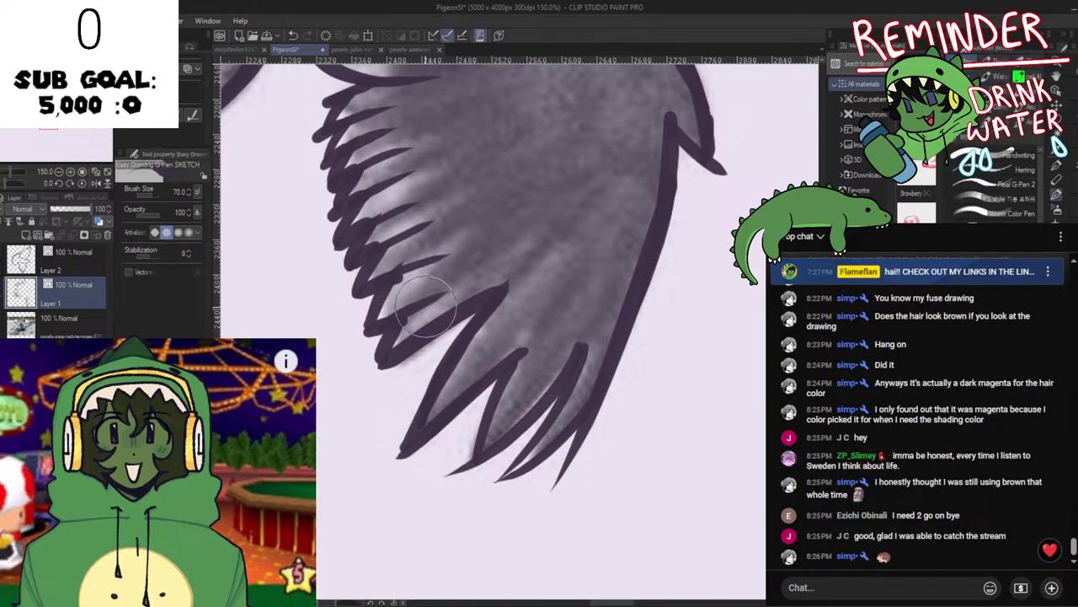
Extend the long notches at the lower wing's tip into tapered feather lines and touch up the notch at its front bend.
scroll(455, 392, down, 4)
scroll(455, 391, down, 2)
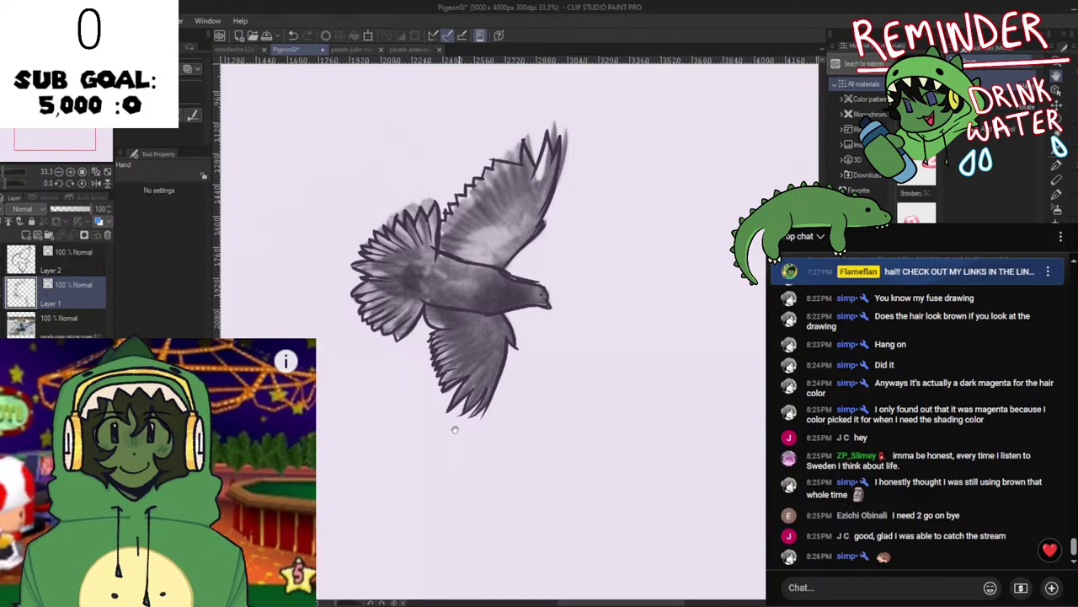
scroll(454, 429, up, 5)
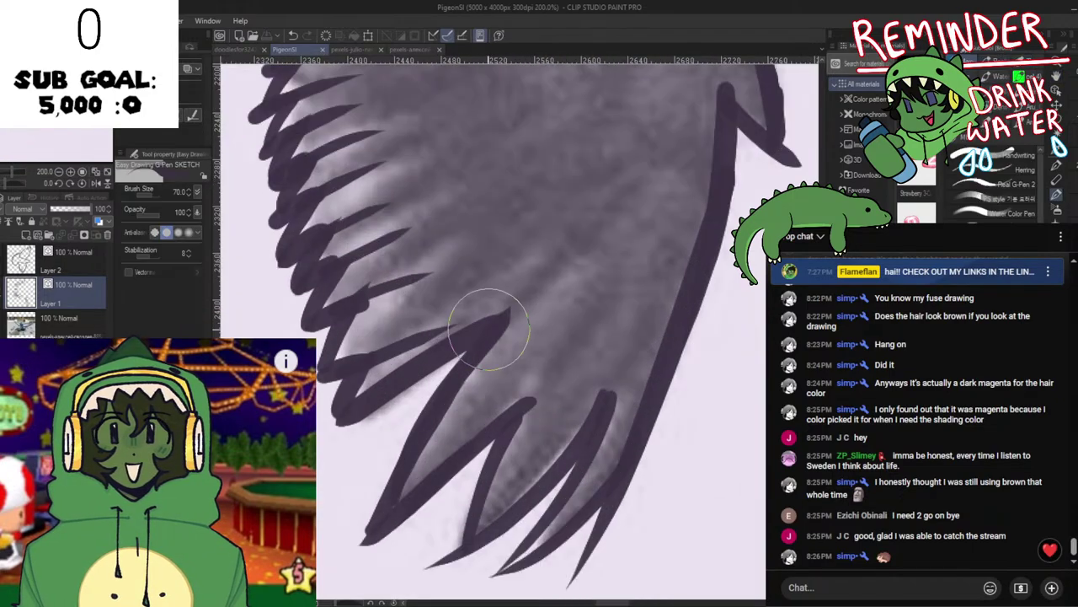
key(ctrl+z)
drag(479, 337, 537, 289)
drag(459, 345, 415, 235)
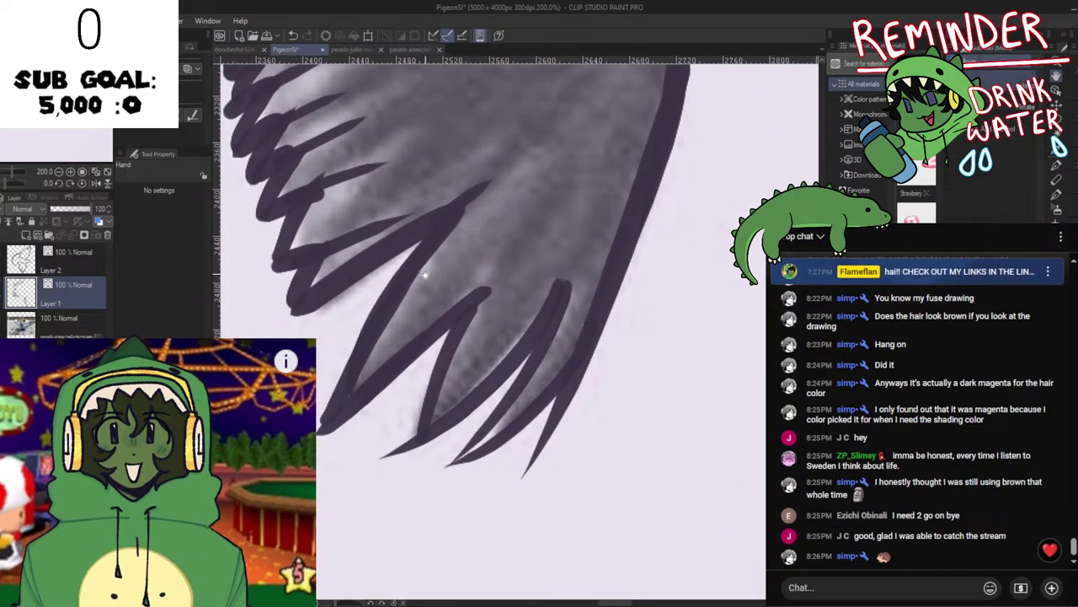
drag(461, 307, 505, 272)
key(ctrl+z)
mouse_move(463, 309)
mouse_down()
mouse_move(528, 251)
mouse_move(505, 277)
mouse_move(519, 252)
mouse_up()
key(ctrl+z)
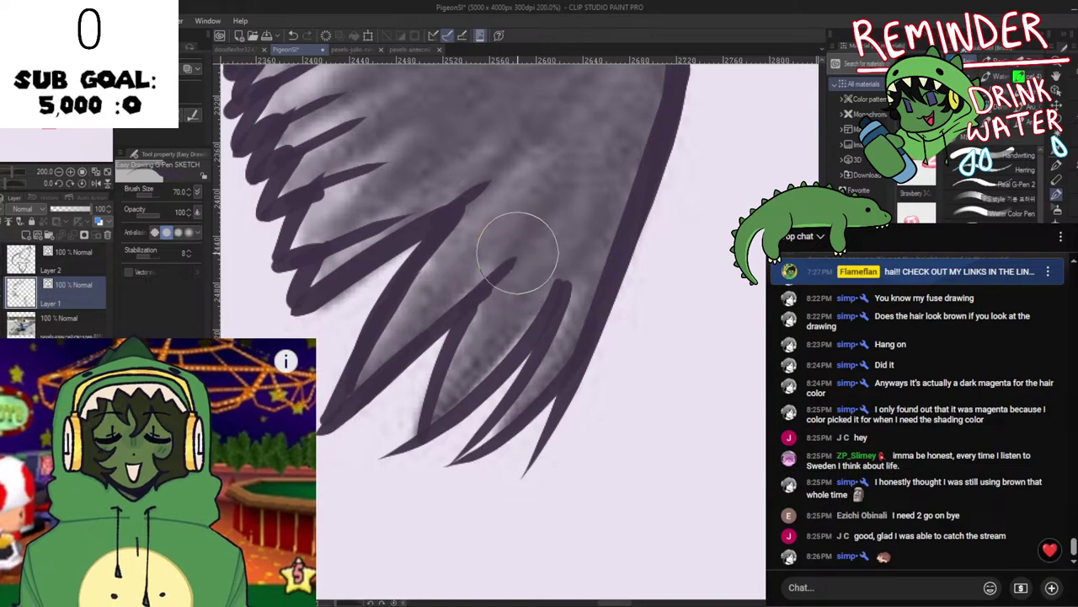
scroll(543, 282, down, 5)
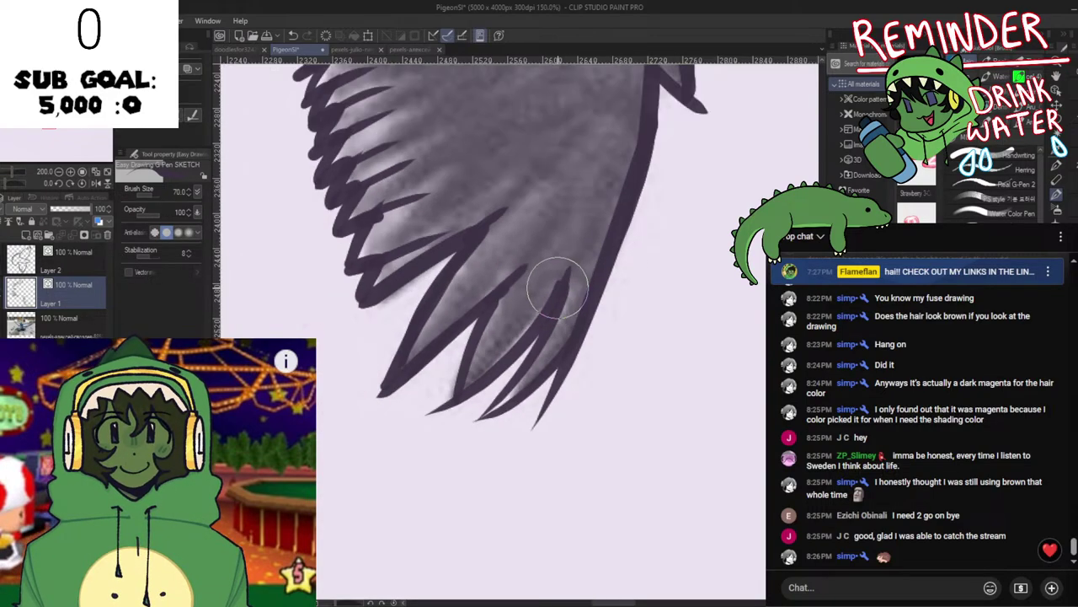
drag(515, 270, 505, 378)
scroll(592, 276, up, 3)
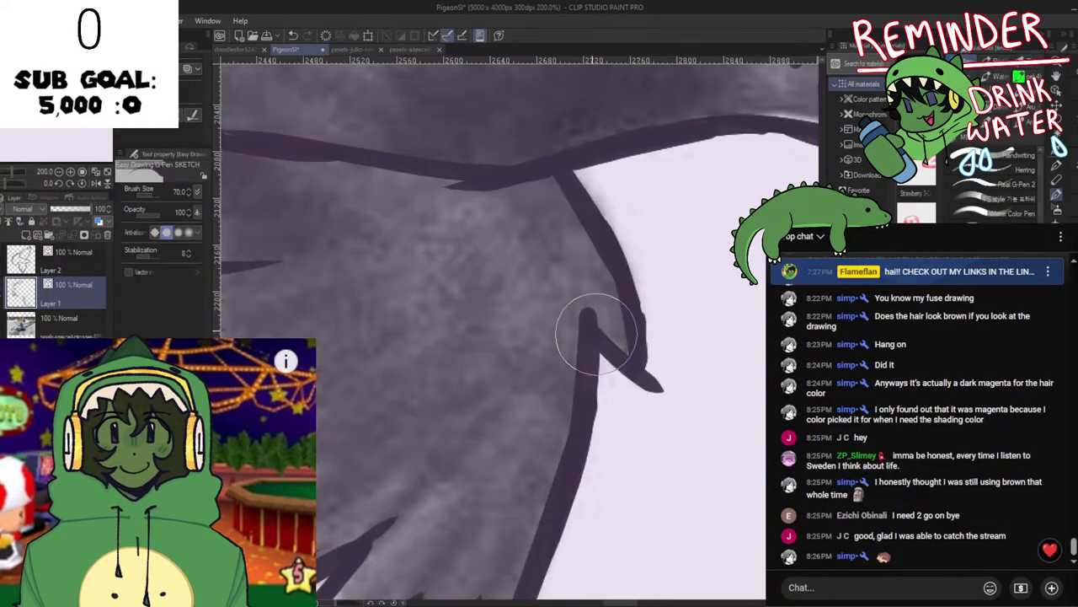
drag(573, 306, 607, 335)
scroll(590, 269, down, 4)
Draw tapered feather division lines inward from the notches along the outer part of the upper wing's trailing edge.
drag(594, 277, 561, 397)
scroll(566, 320, up, 3)
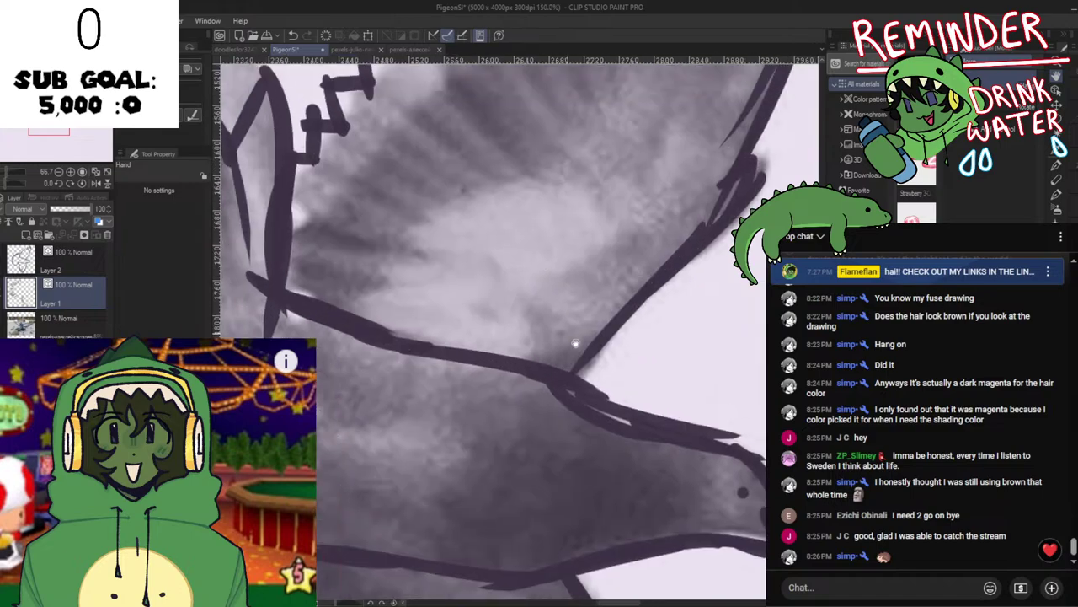
drag(485, 190, 471, 426)
drag(607, 294, 477, 371)
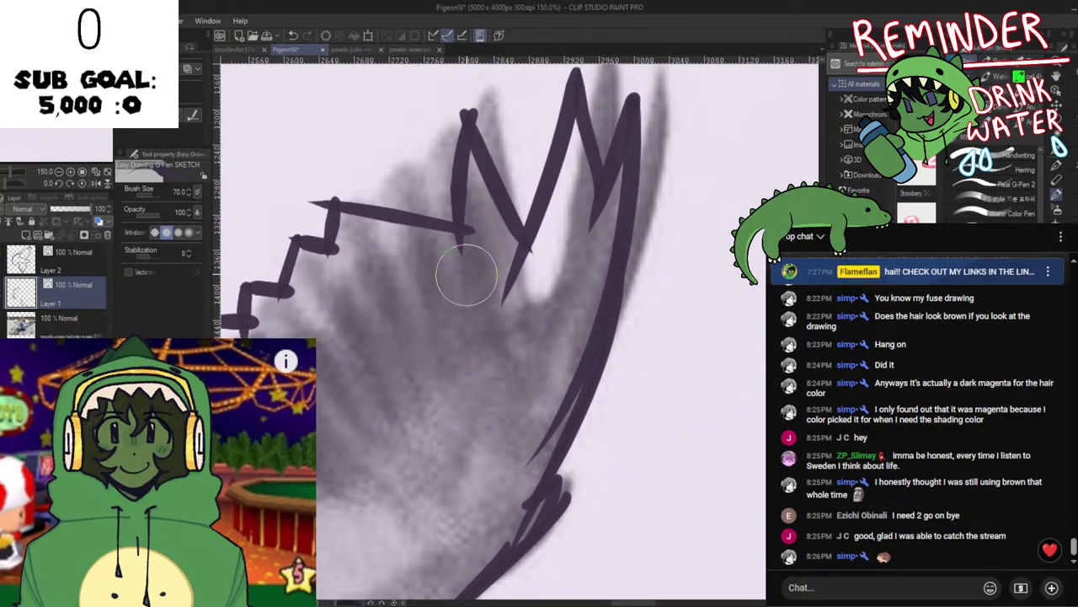
drag(460, 290, 579, 322)
drag(407, 262, 504, 284)
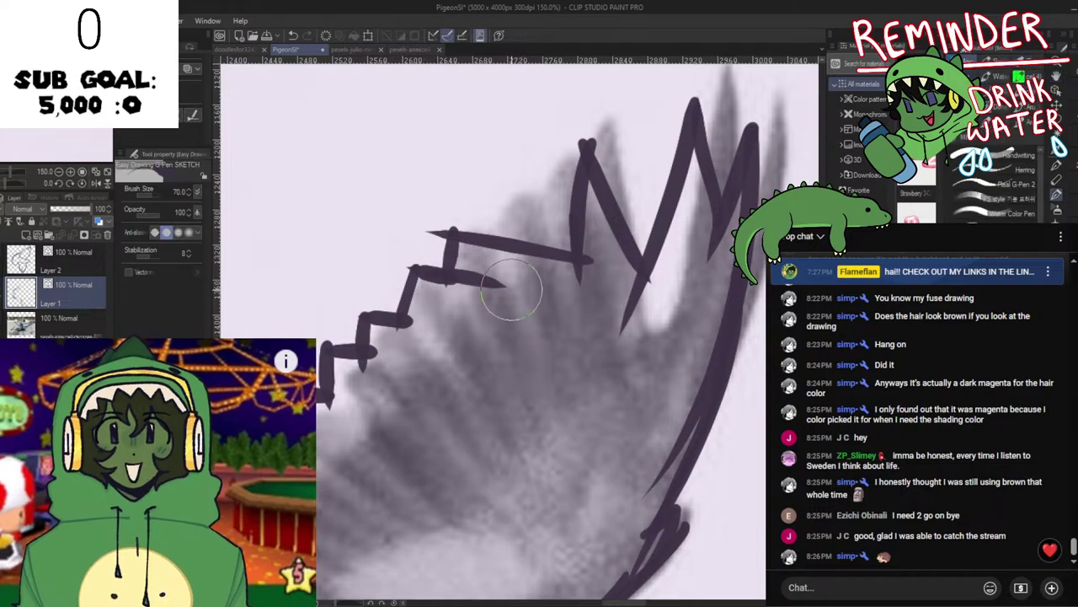
key(ctrl+z)
drag(427, 275, 503, 289)
mouse_move(393, 319)
mouse_down()
mouse_move(471, 383)
mouse_move(428, 356)
mouse_move(477, 347)
mouse_move(483, 320)
mouse_up()
key(ctrl+z)
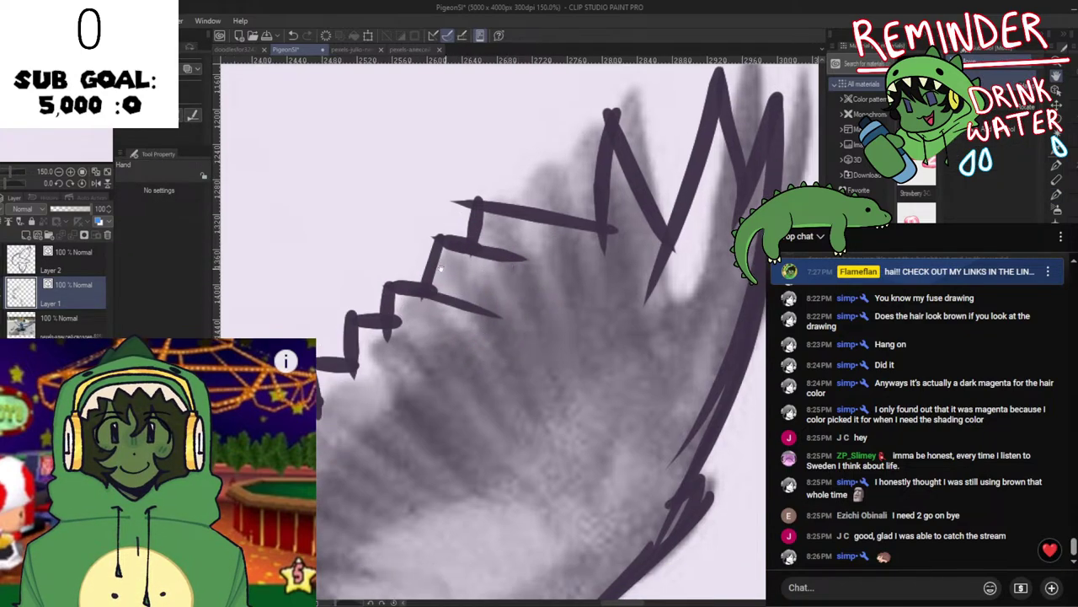
Add feather division lines inward from the remaining stepped notches of the upper wing, down to the one nearest the tail.
mouse_move(354, 317)
mouse_down()
mouse_move(455, 339)
mouse_move(478, 236)
mouse_up()
drag(350, 226, 455, 240)
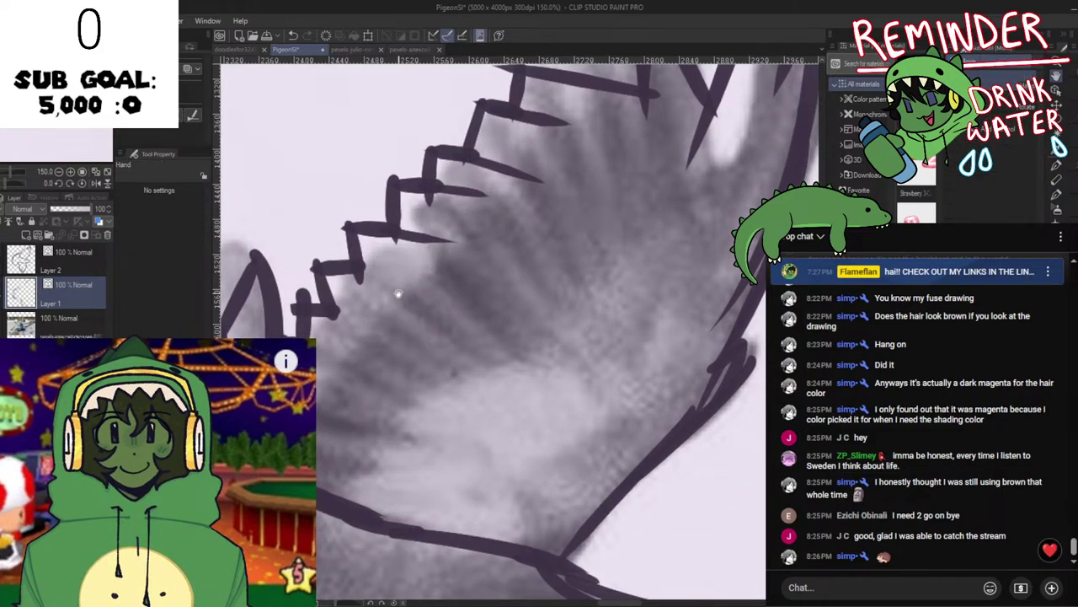
drag(315, 268, 396, 268)
drag(299, 305, 392, 318)
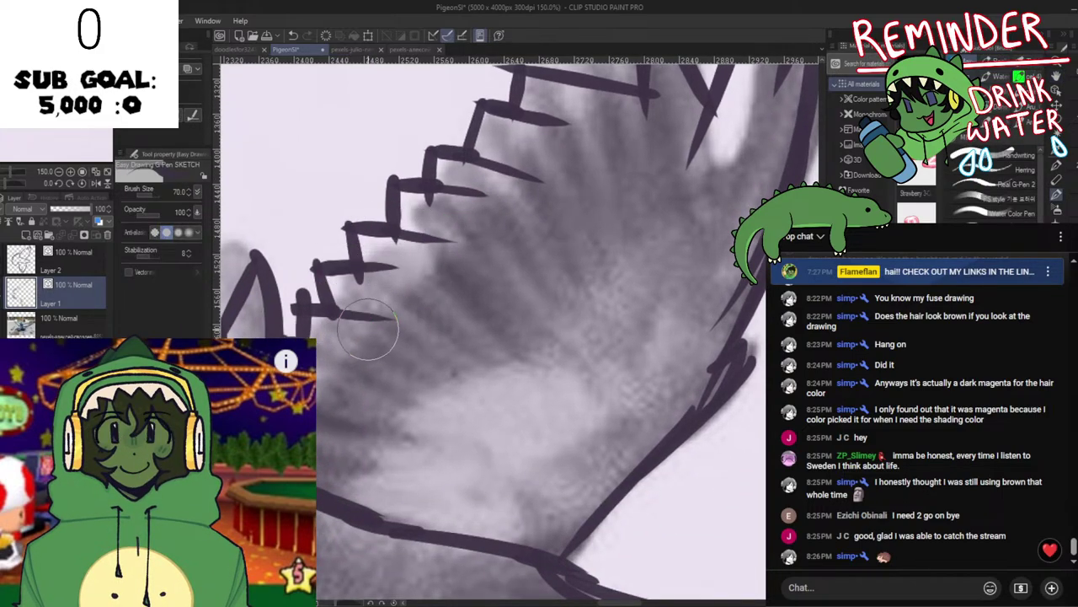
Review the whole pigeon line art with the reference photo hidden, including a mirrored view, and show the photo again.
scroll(310, 330, down, 5)
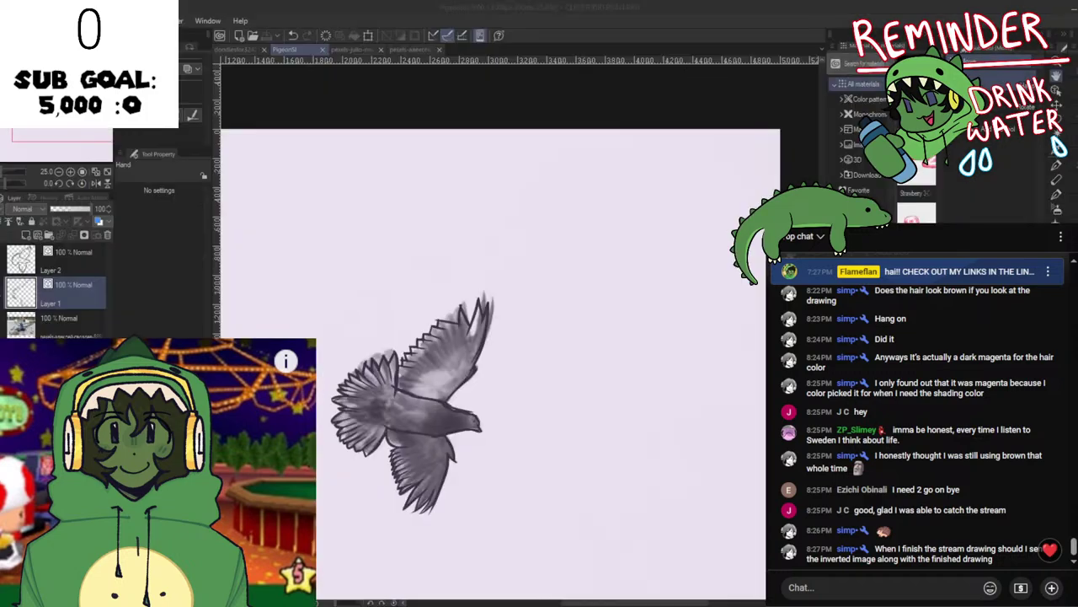
scroll(539, 362, up, 2)
drag(647, 421, 621, 405)
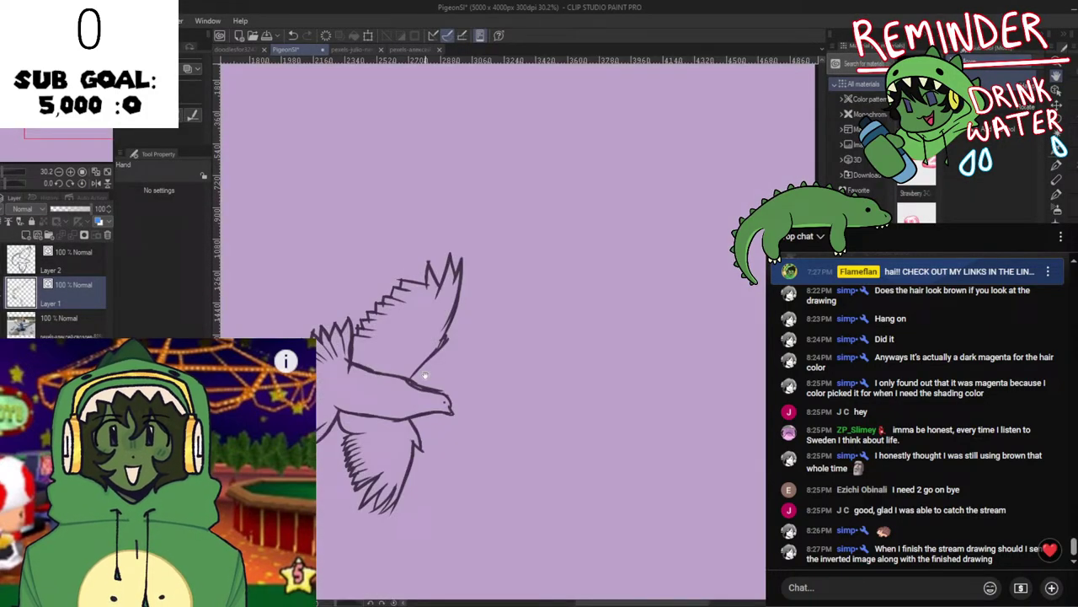
drag(426, 376, 467, 371)
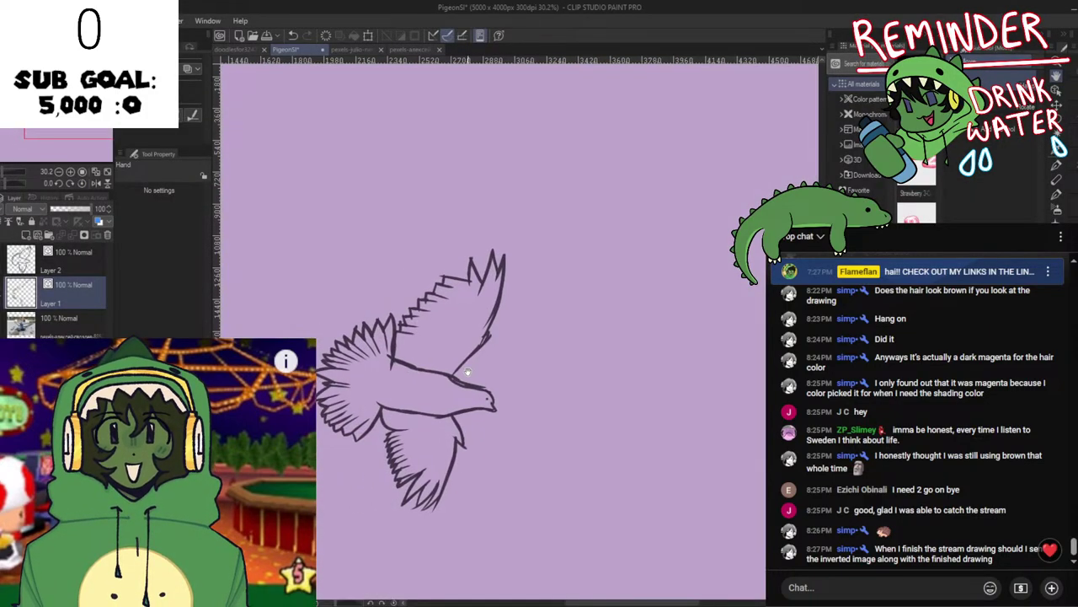
key(h)
key(h)
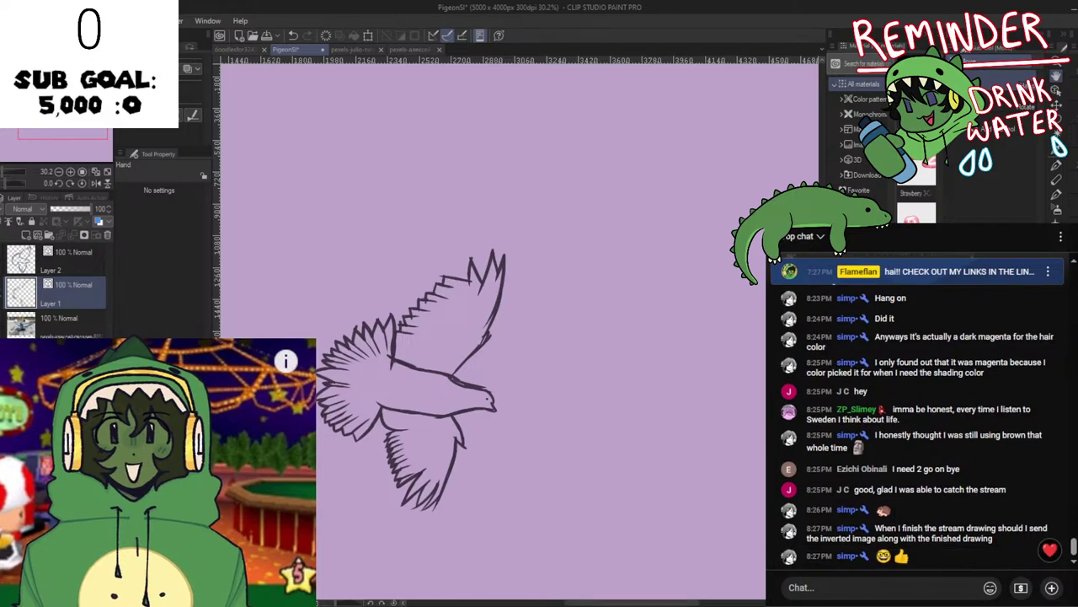
click(2, 325)
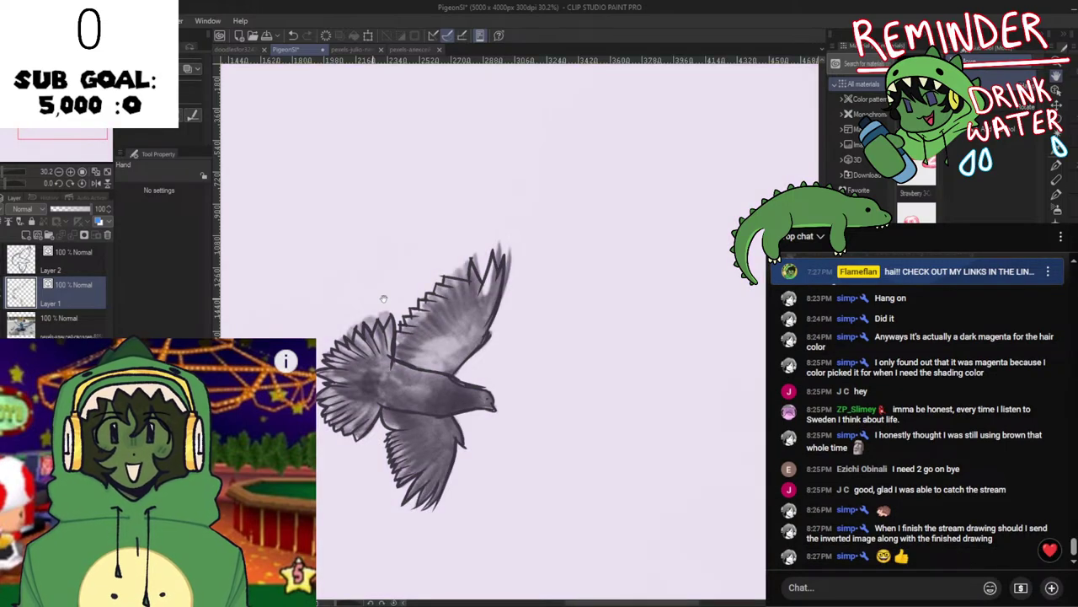
scroll(408, 380, up, 4)
scroll(408, 380, up, 1)
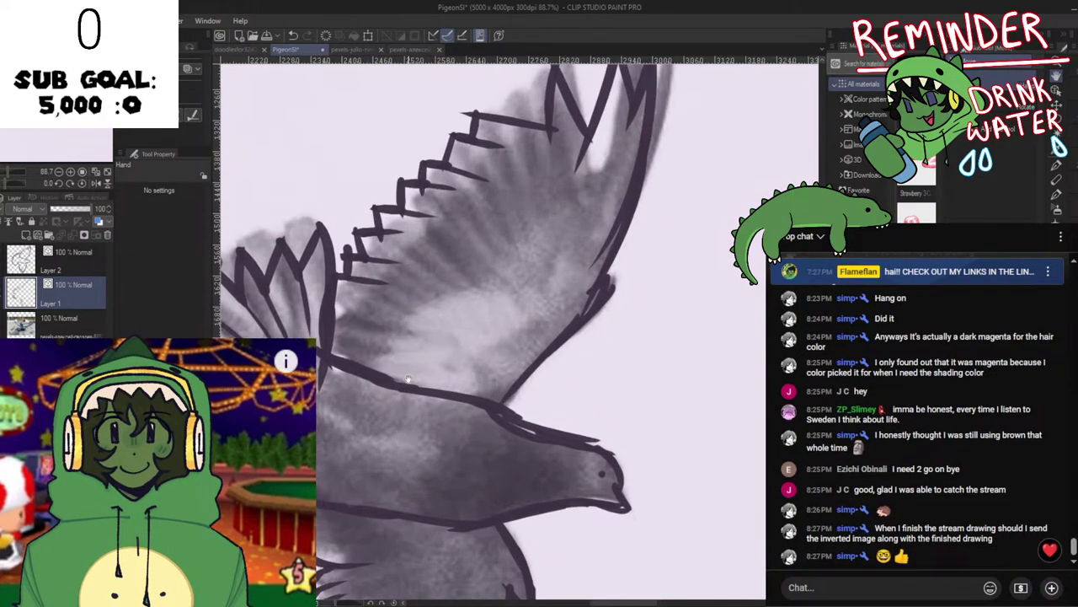
key(p)
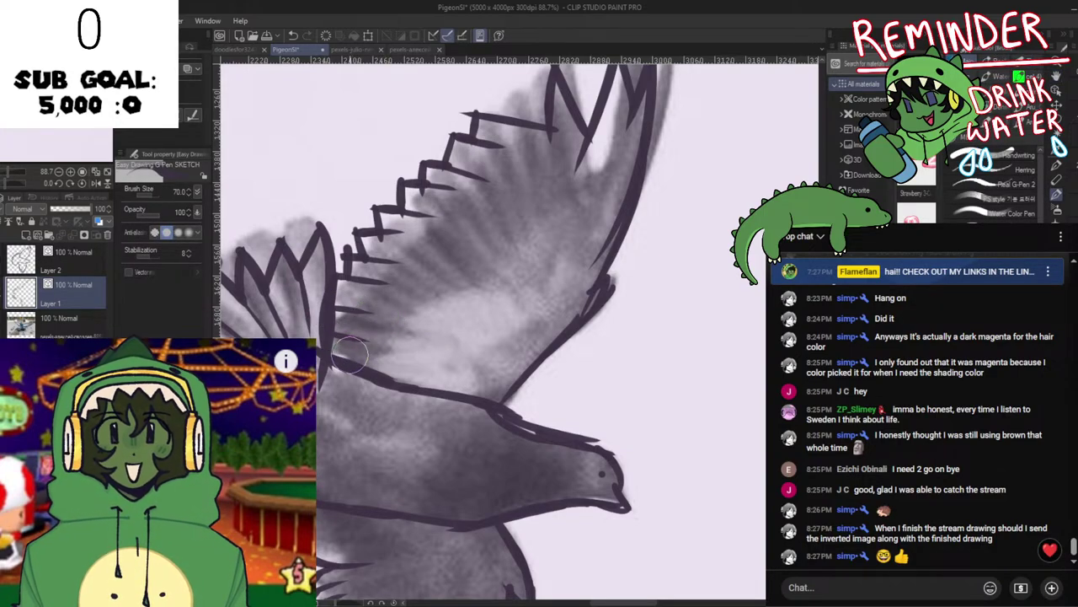
mouse_move(370, 349)
mouse_down()
mouse_move(388, 197)
mouse_move(405, 300)
mouse_up()
key(ctrl+z)
key(ctrl+z)
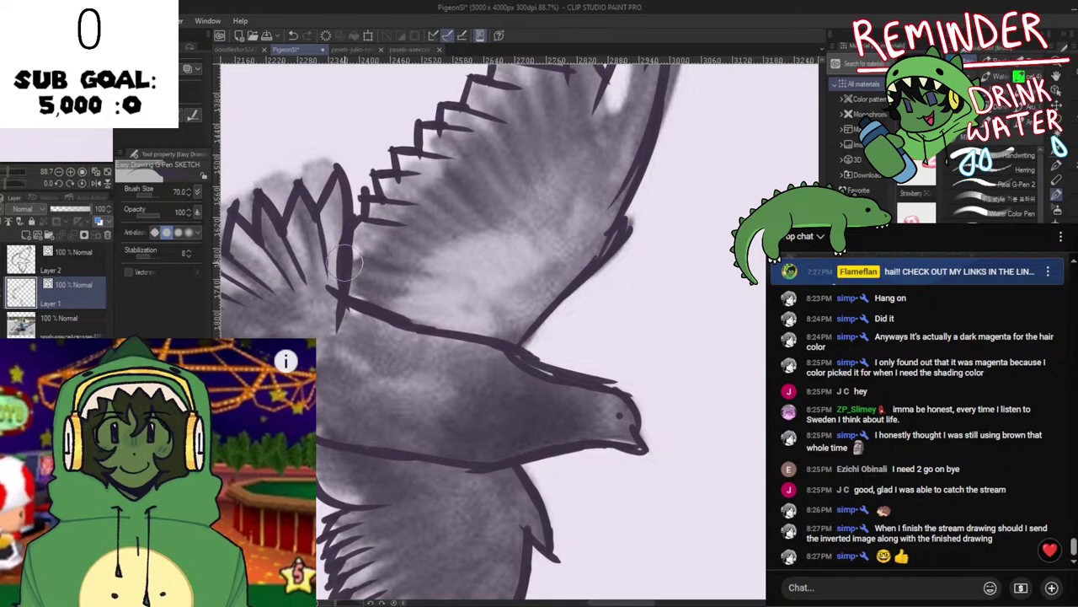
Draw a short curved line joining the upper wing's innermost notch to the tail's edge, and check it in a mirrored view.
mouse_move(365, 221)
mouse_down()
mouse_move(345, 248)
mouse_move(347, 273)
mouse_up()
key(ctrl+z)
drag(365, 220, 345, 279)
key(h)
key(h)
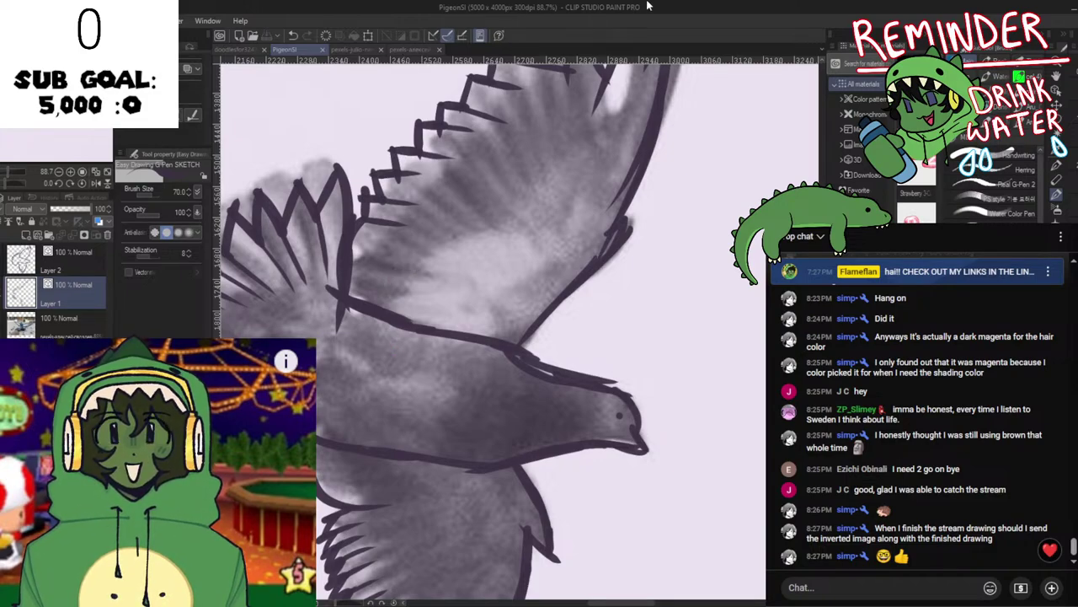
Hide the reference photo and review the whole pigeon line art in a mirrored view at several scales.
scroll(524, 373, down, 6)
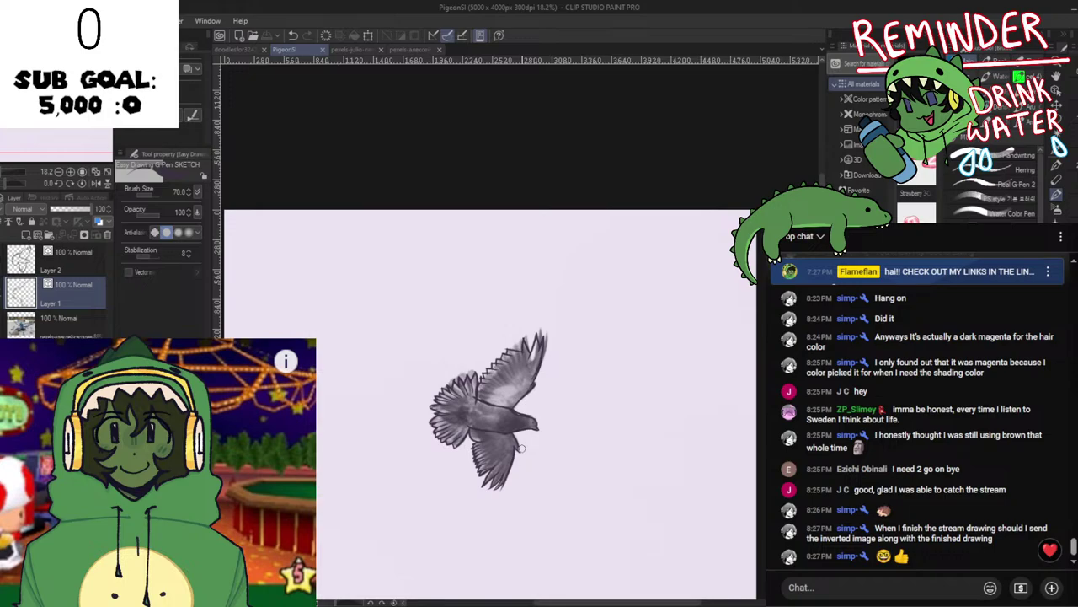
scroll(521, 449, up, 1)
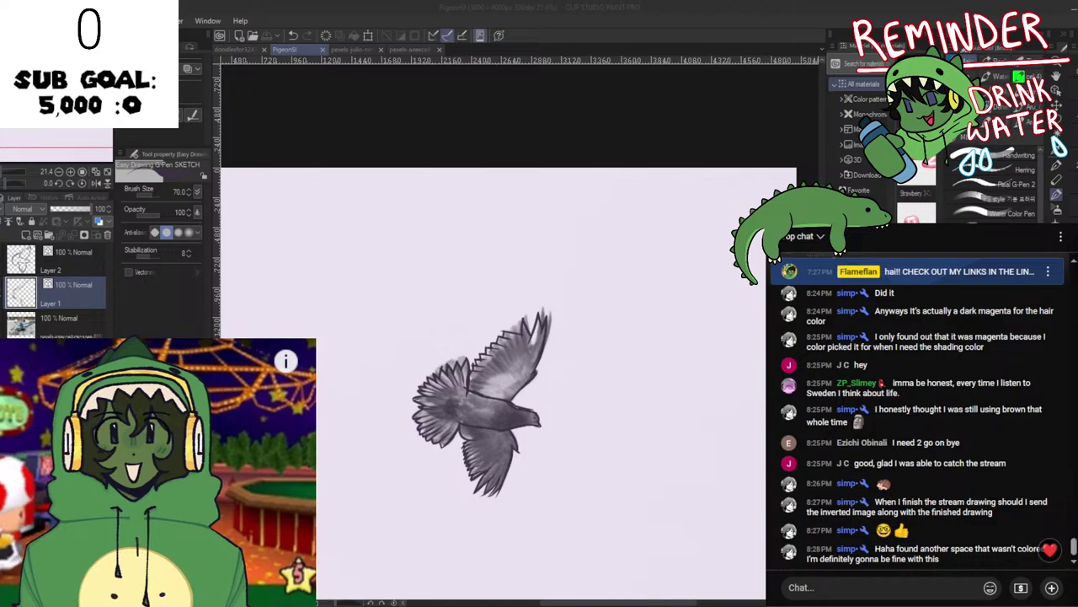
scroll(534, 474, up, 2)
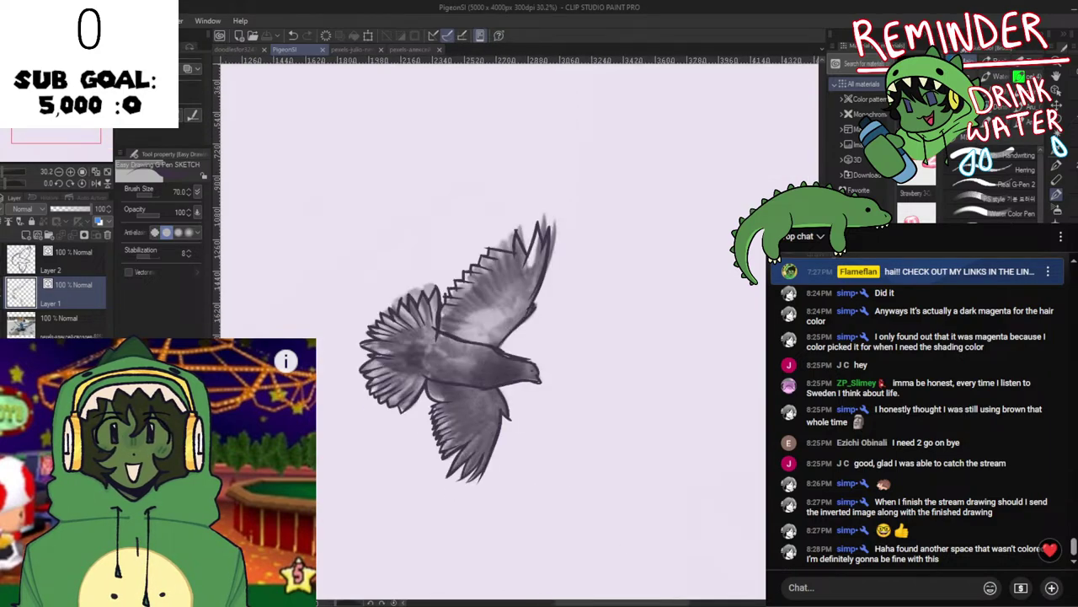
click(2, 326)
scroll(541, 385, up, 4)
key(h)
scroll(524, 409, down, 5)
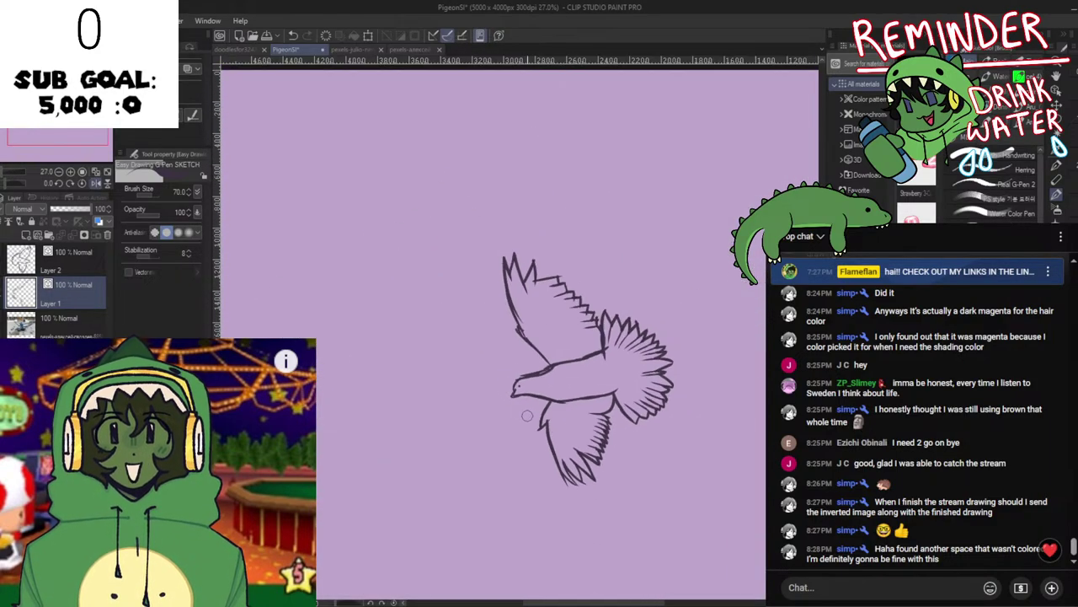
scroll(596, 447, up, 4)
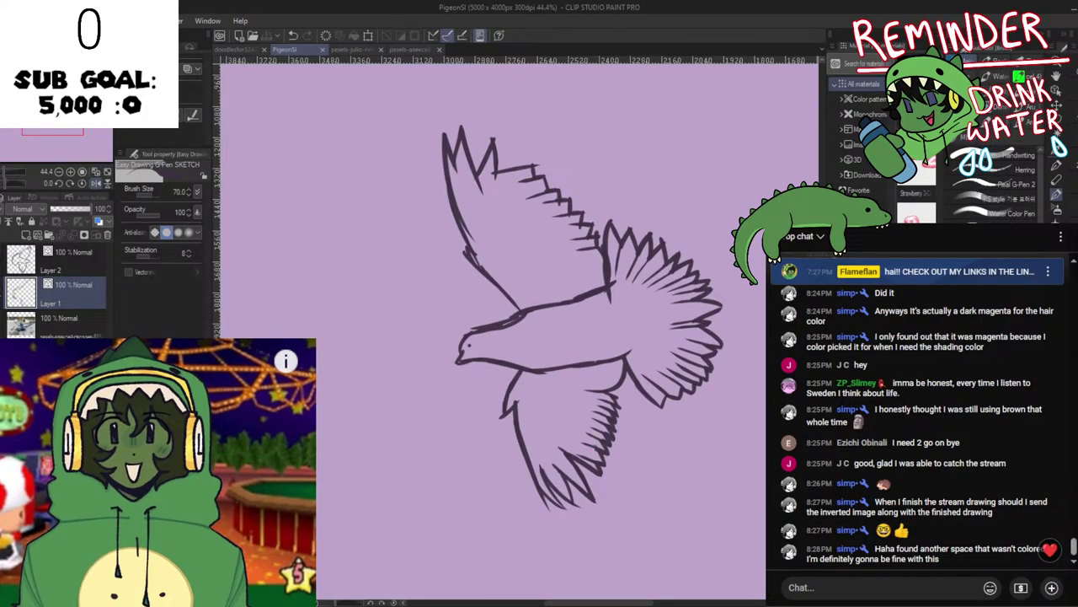
scroll(339, 347, down, 4)
Lasso the entire upper wing in the mirrored view with both Layer 2 and Layer 1 selected.
click(59, 264)
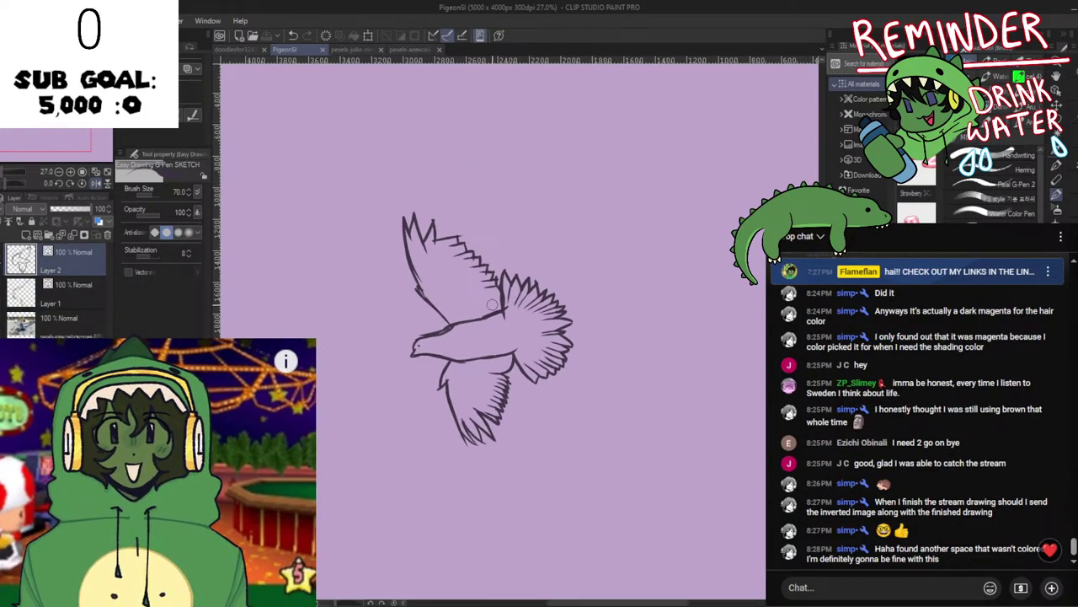
scroll(482, 308, up, 2)
scroll(482, 309, down, 1)
scroll(470, 309, up, 4)
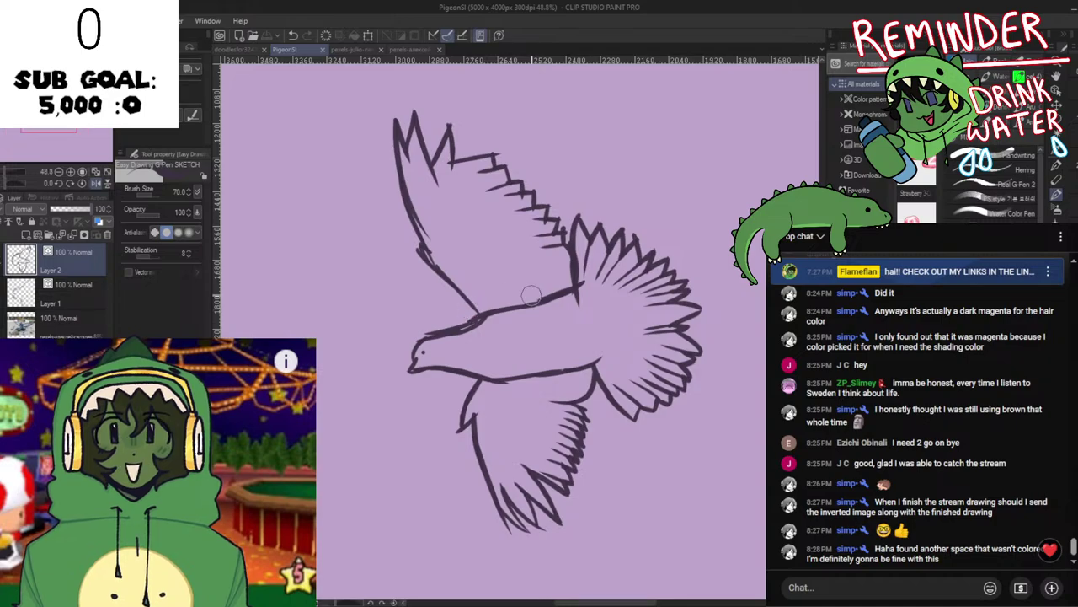
key(h)
key(h)
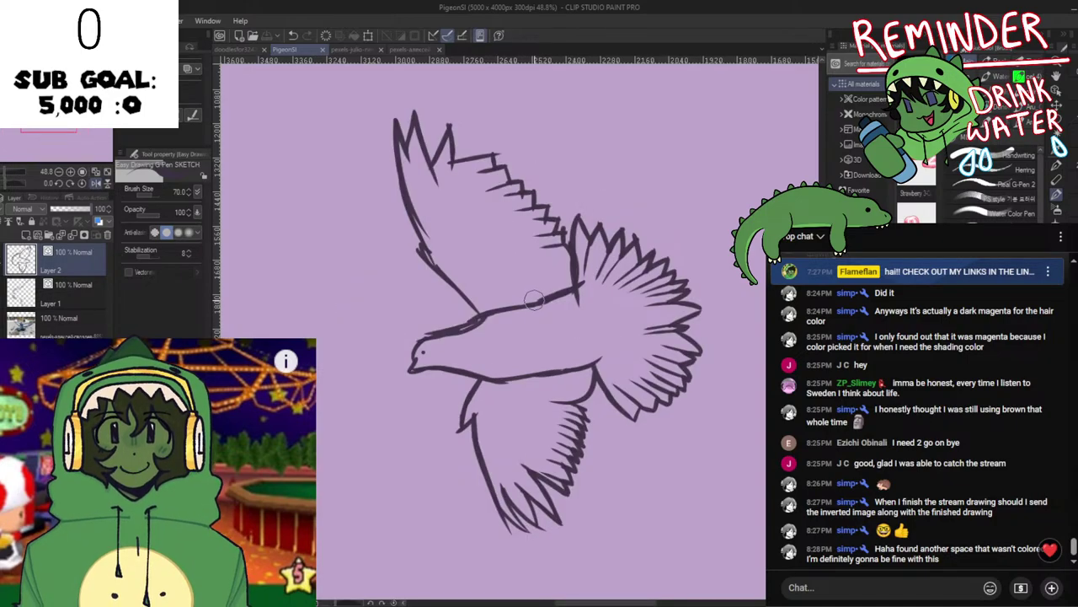
key(h)
key(h)
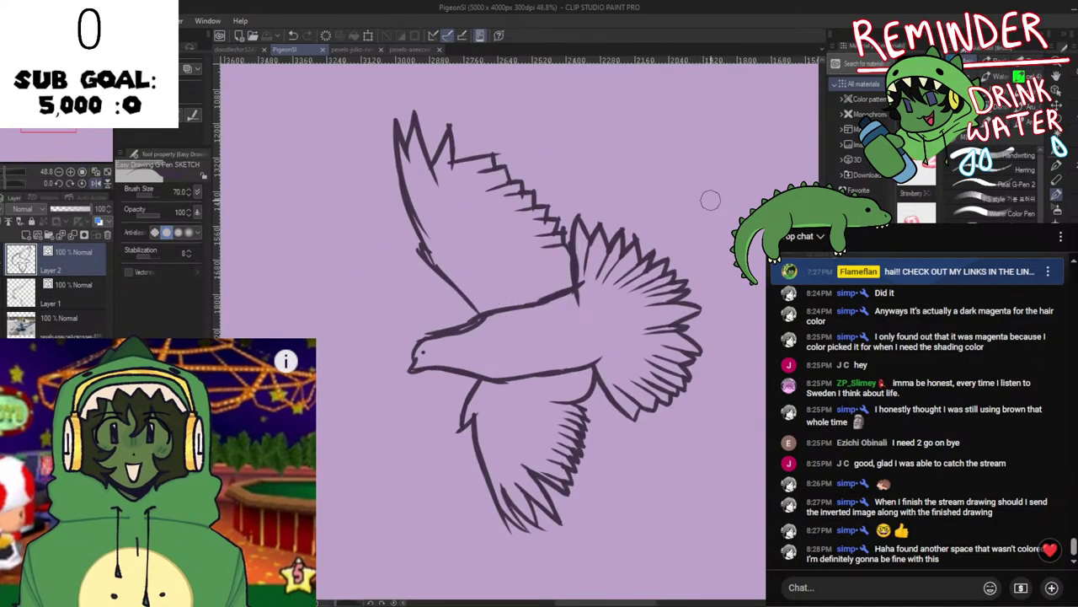
key(m)
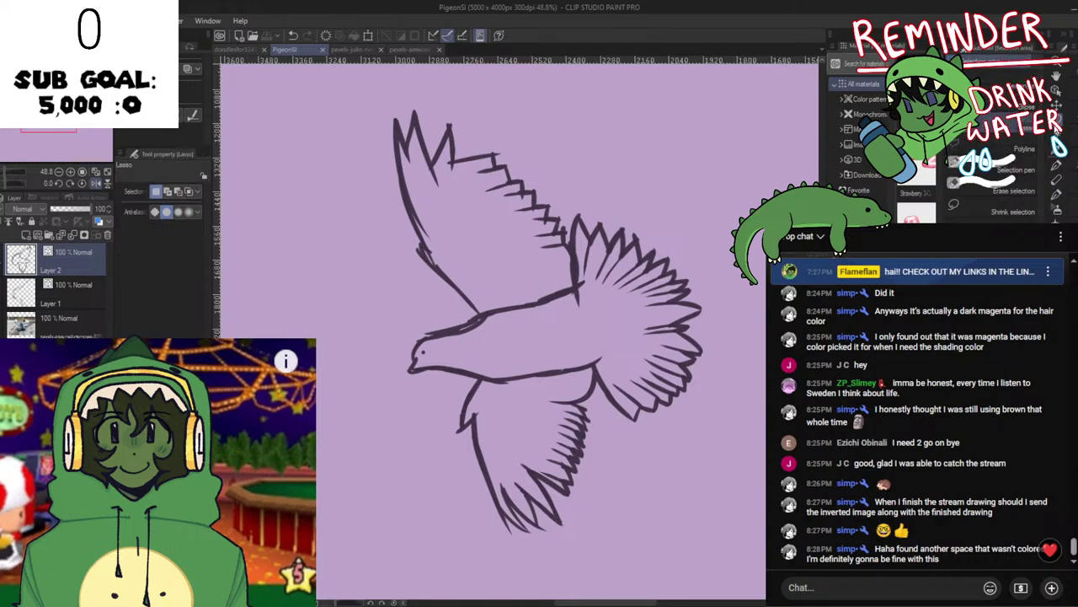
key(h)
key(h)
mouse_move(291, 122)
mouse_down()
mouse_move(333, 87)
mouse_move(410, 71)
mouse_move(539, 85)
mouse_move(583, 139)
mouse_move(570, 243)
mouse_move(552, 270)
mouse_move(490, 309)
mouse_move(400, 303)
mouse_move(311, 161)
mouse_move(301, 119)
mouse_up()
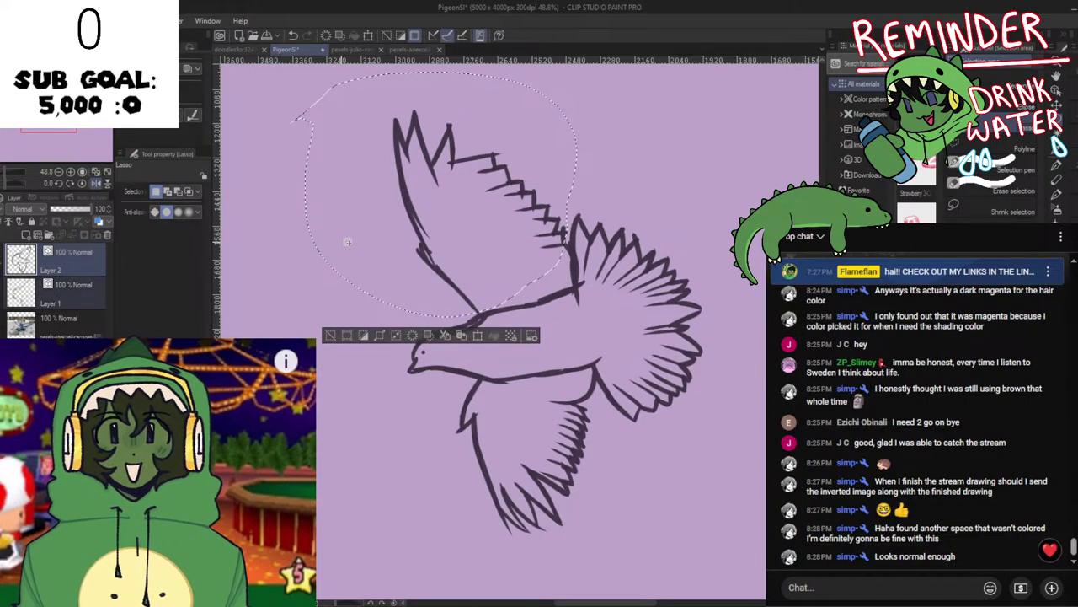
Compress the selected upper wing to 93% height with a slight slant, deselect it, and compare normal and mirrored views.
key(ctrl+t)
scroll(521, 319, down, 1)
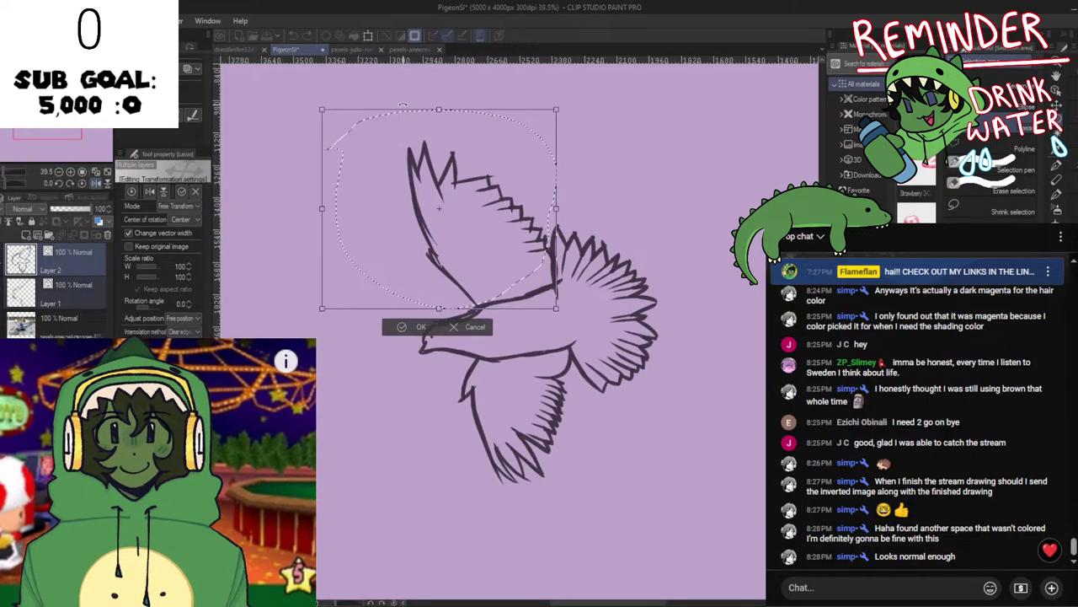
drag(440, 110, 445, 124)
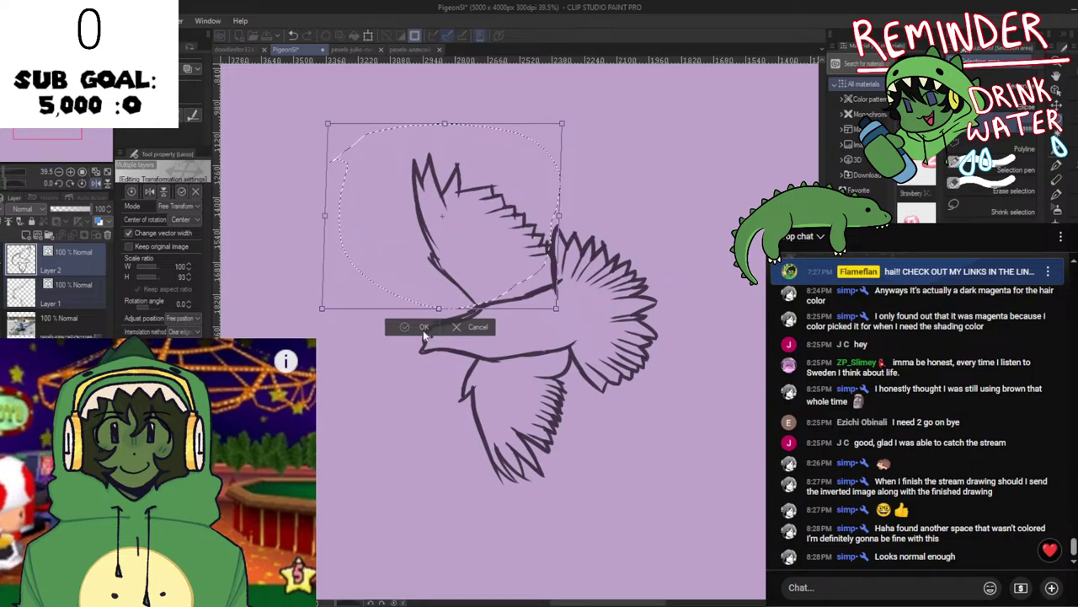
key(Return)
key(ctrl+d)
scroll(618, 277, down, 4)
key(h)
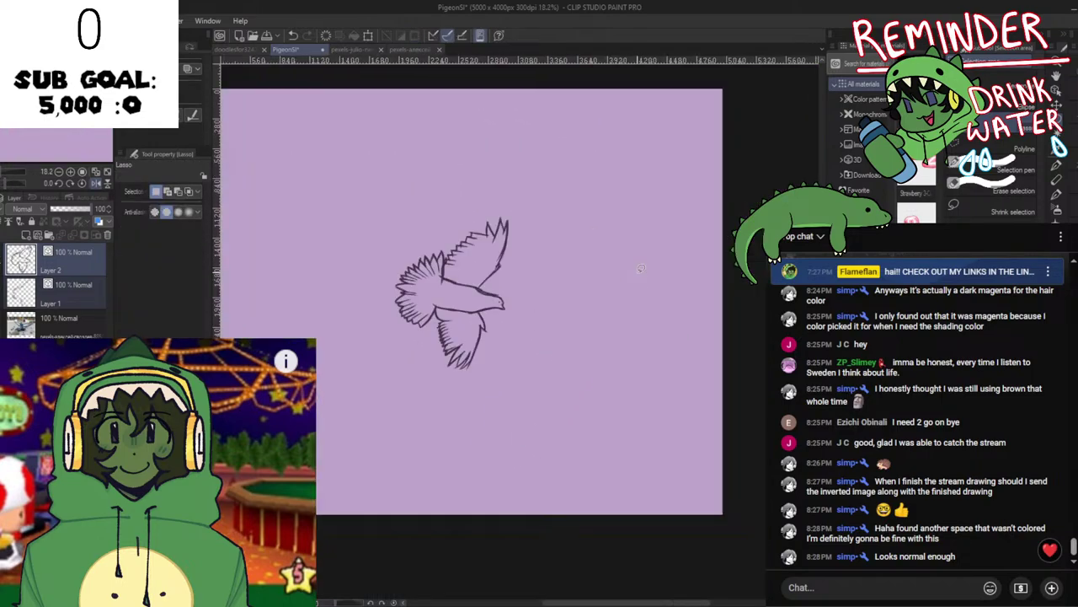
scroll(458, 291, up, 2)
scroll(459, 292, up, 2)
key(h)
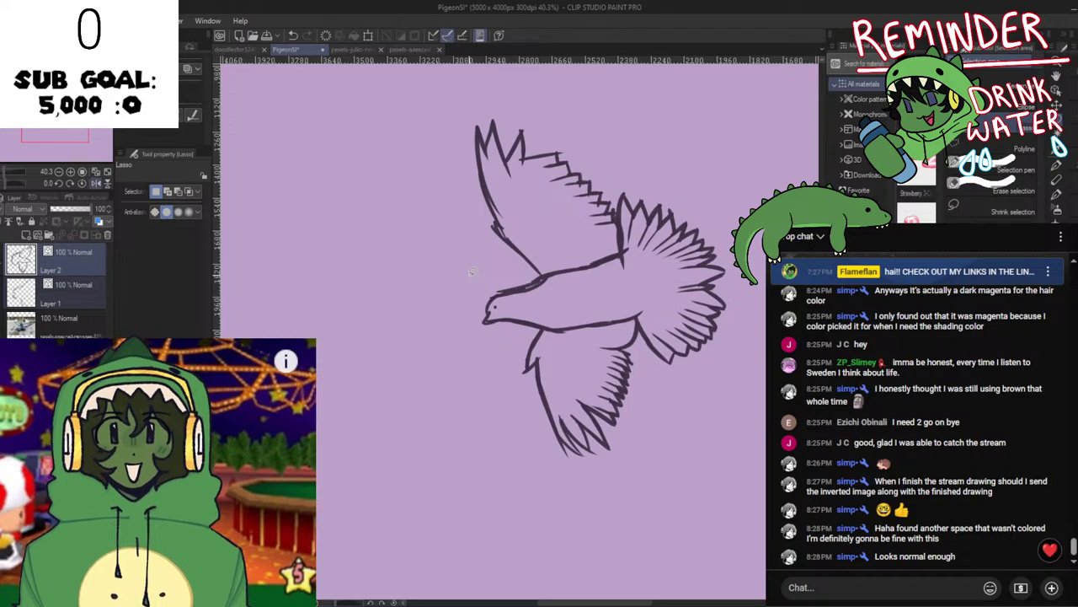
Clear the stray lasso selection beside the pigeon and save the drawing.
drag(396, 126, 470, 270)
key(ctrl+d)
scroll(338, 251, down, 4)
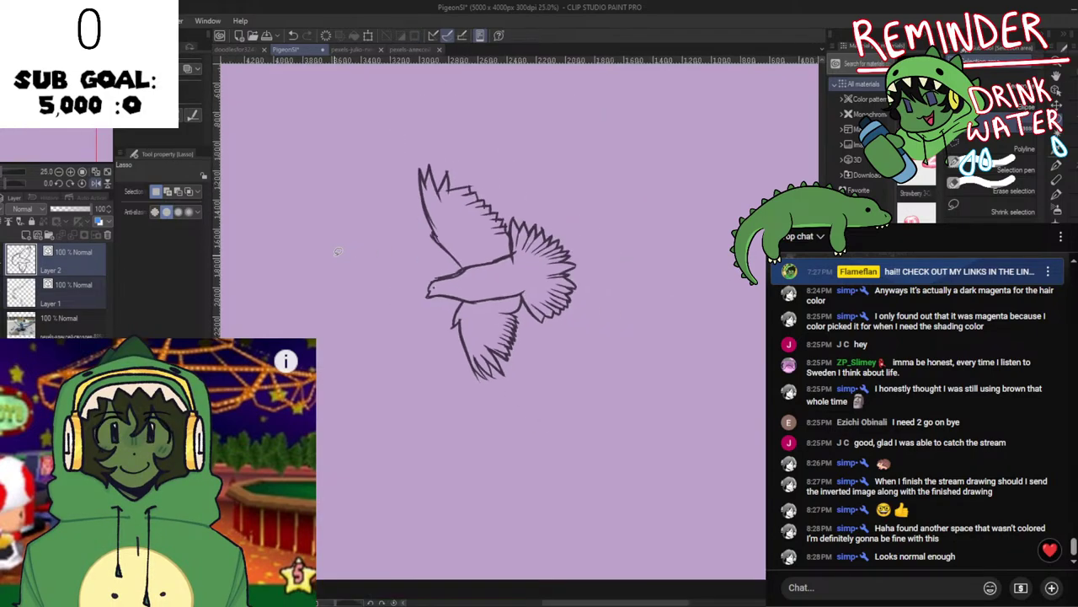
scroll(337, 251, down, 4)
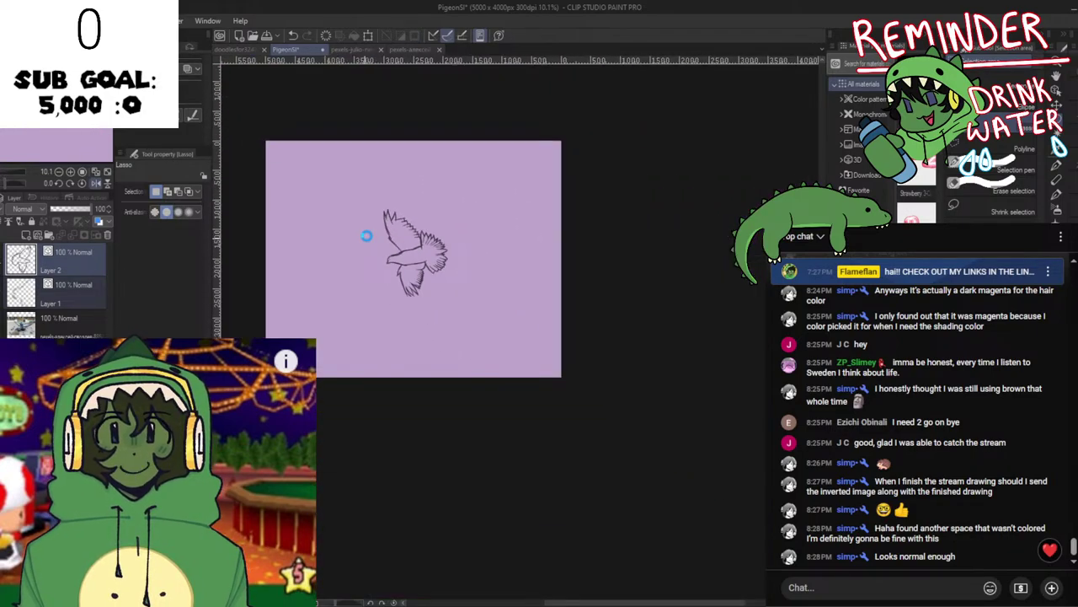
scroll(394, 245, up, 6)
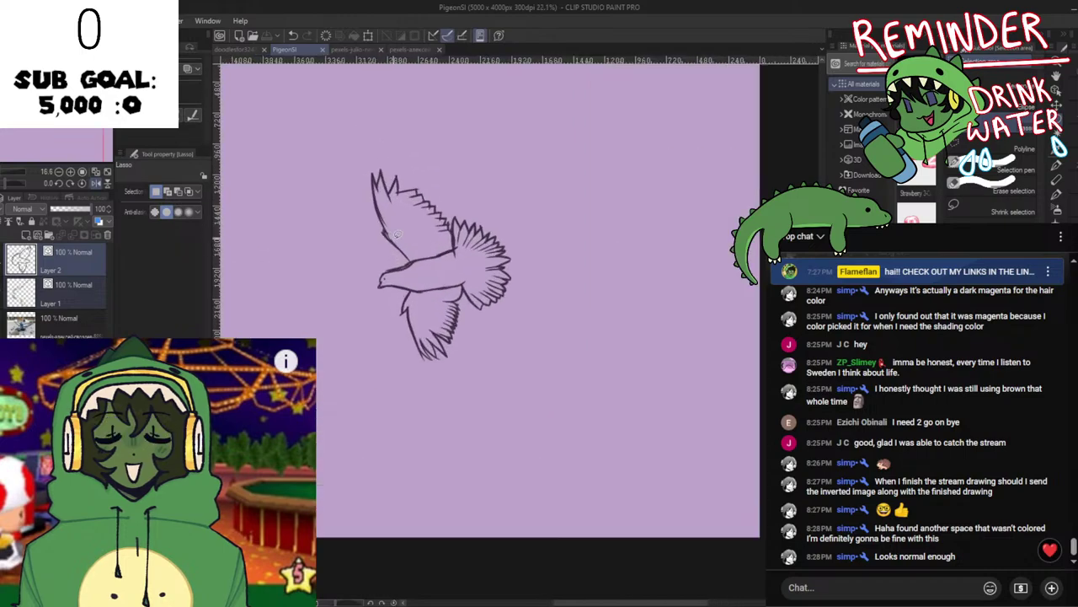
Show the reference photo behind the line art to compare the adjusted wing with it, and hide it again.
click(1, 325)
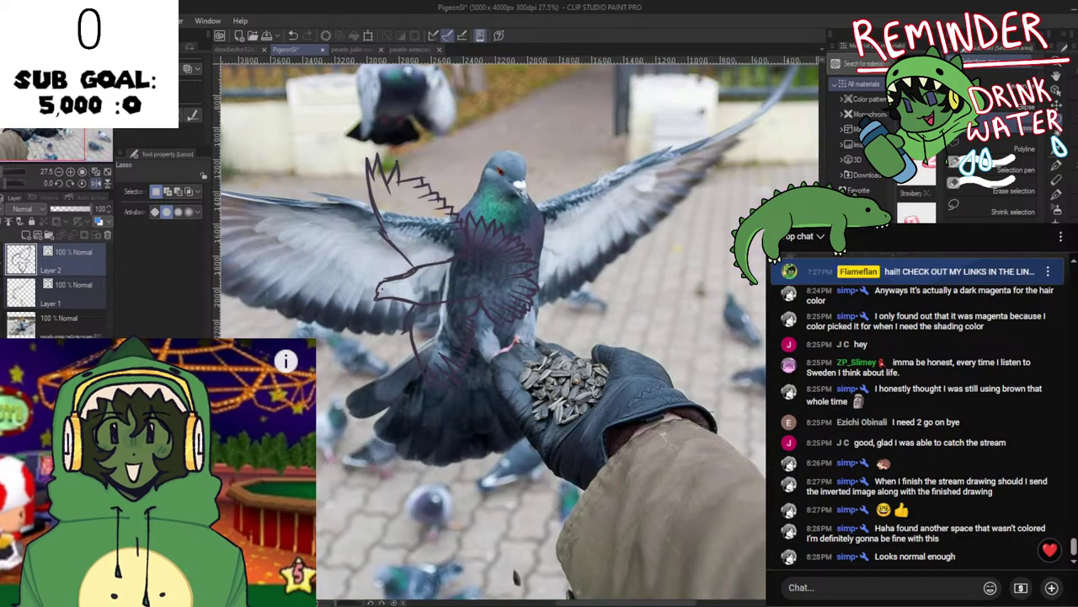
click(1, 326)
click(1, 357)
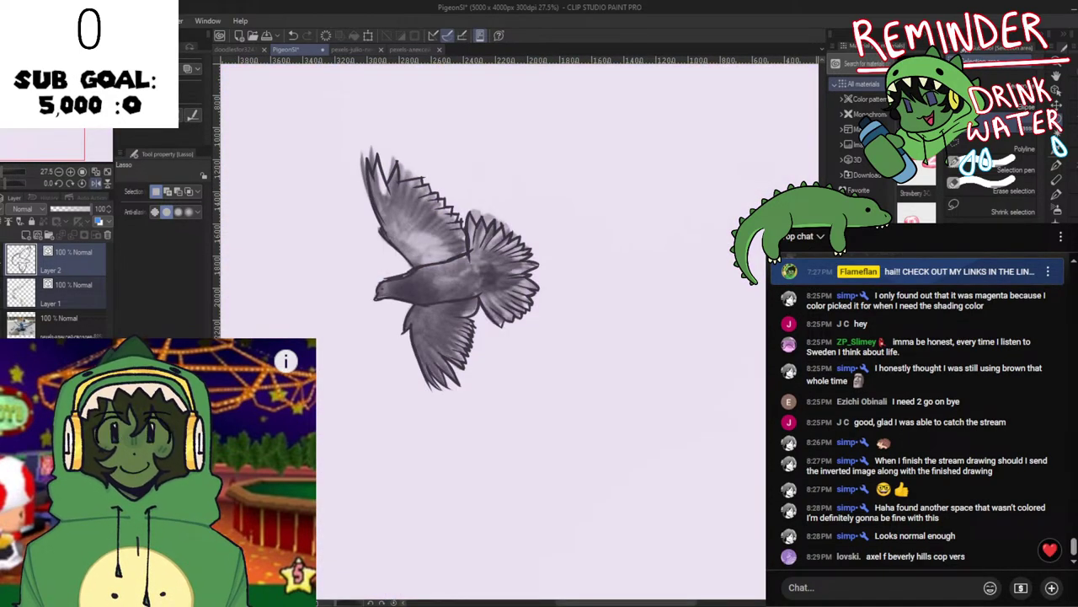
click(0, 357)
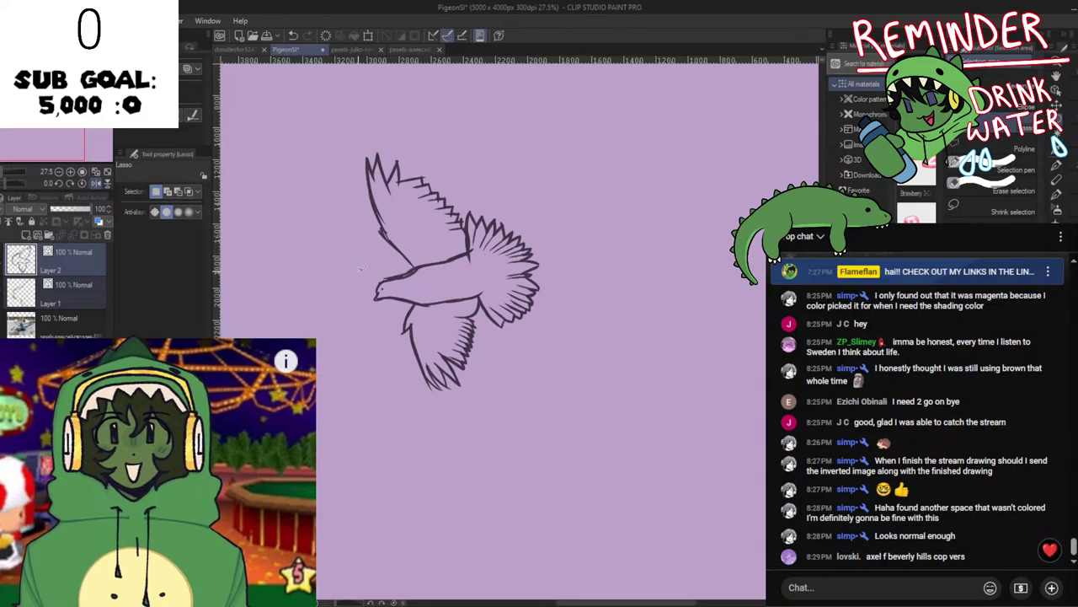
Lasso the upper wing again, stretch it slightly taller with a free transform, and check it in both view orientations.
drag(361, 268, 314, 158)
key(ctrl+t)
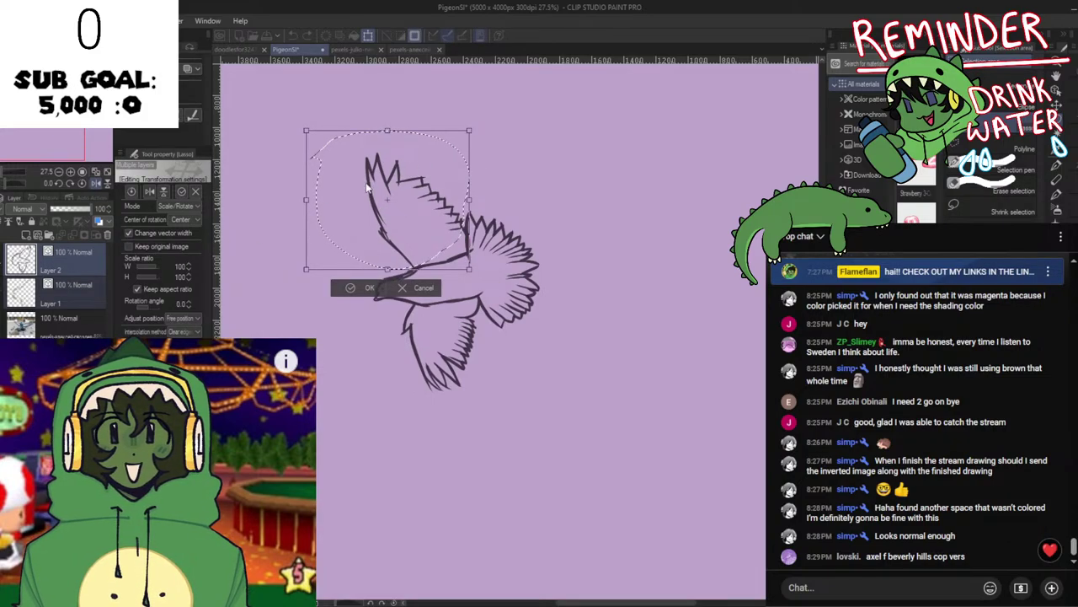
key(ctrl+shift+t)
mouse_move(387, 130)
mouse_down()
mouse_move(373, 121)
mouse_move(388, 122)
mouse_up()
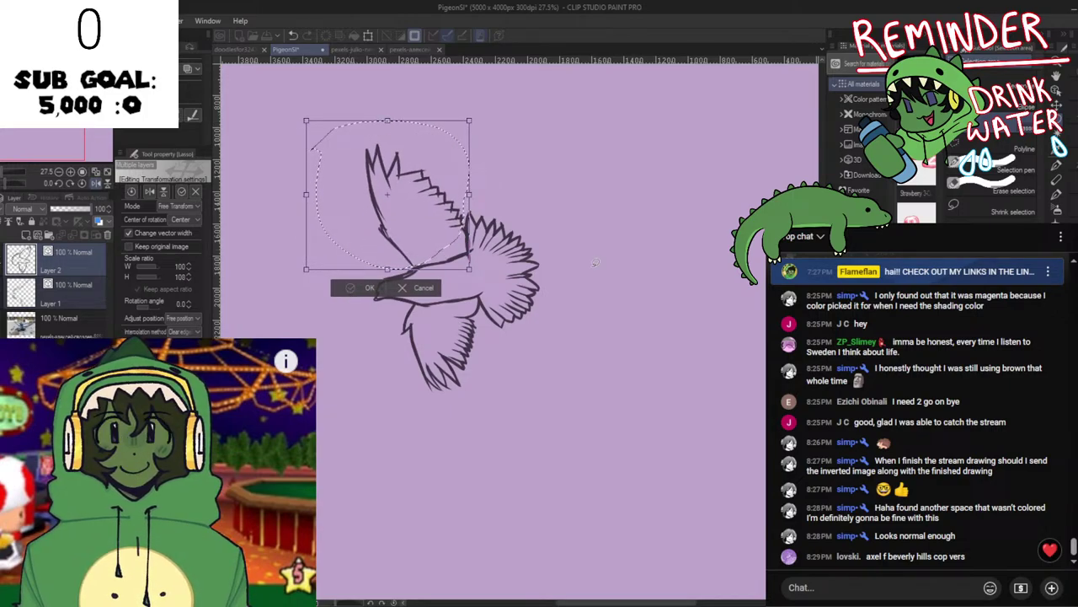
key(Return)
scroll(594, 263, down, 2)
key(h)
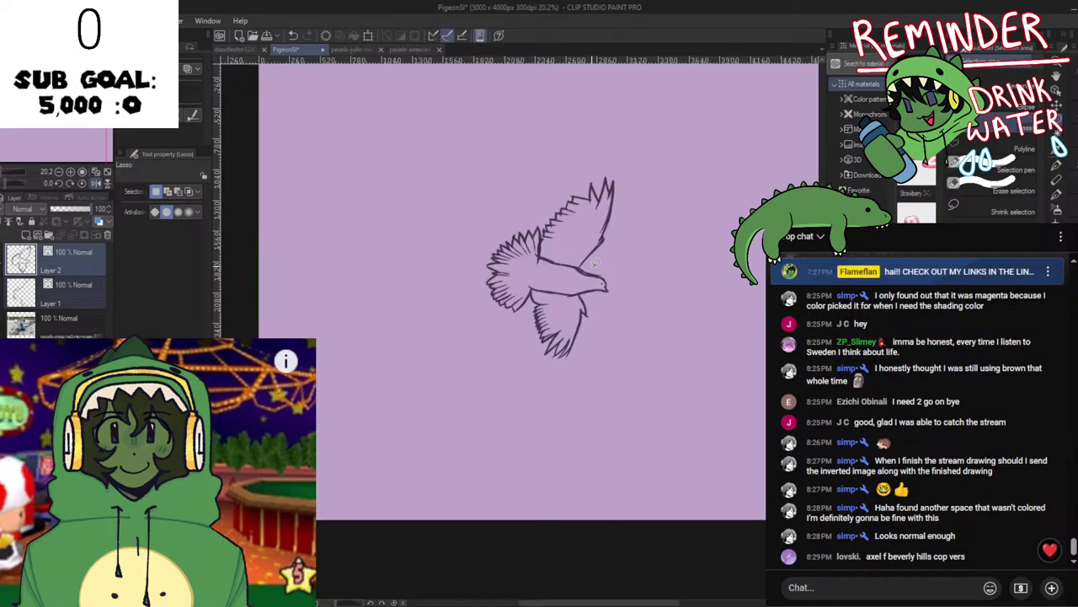
key(h)
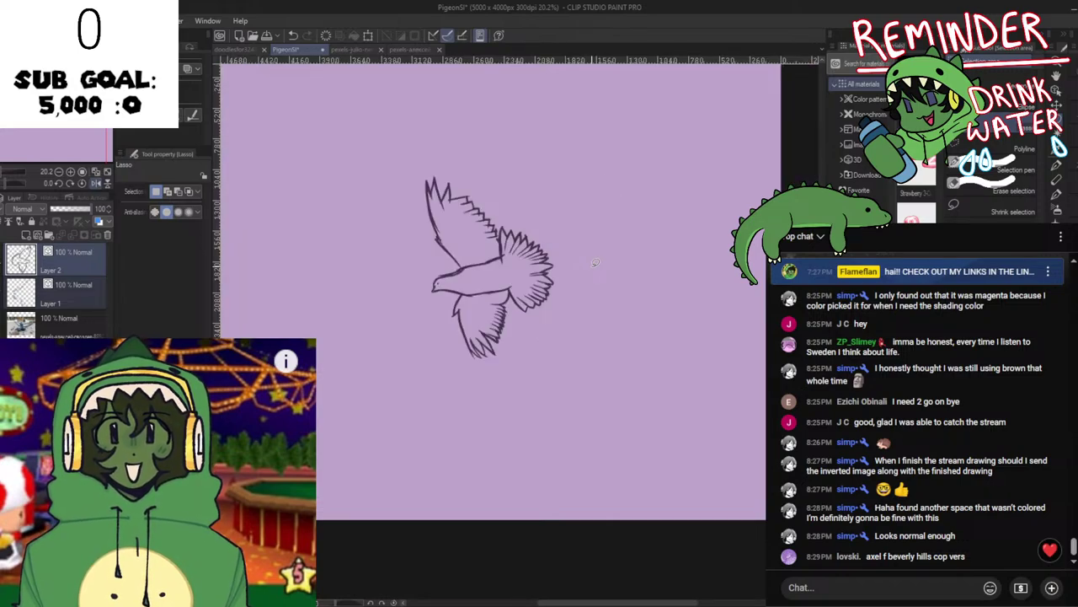
On Layer 2 only, redraw the missing section of the upper wing's leading edge near the back and check it mirrored.
scroll(595, 263, up, 5)
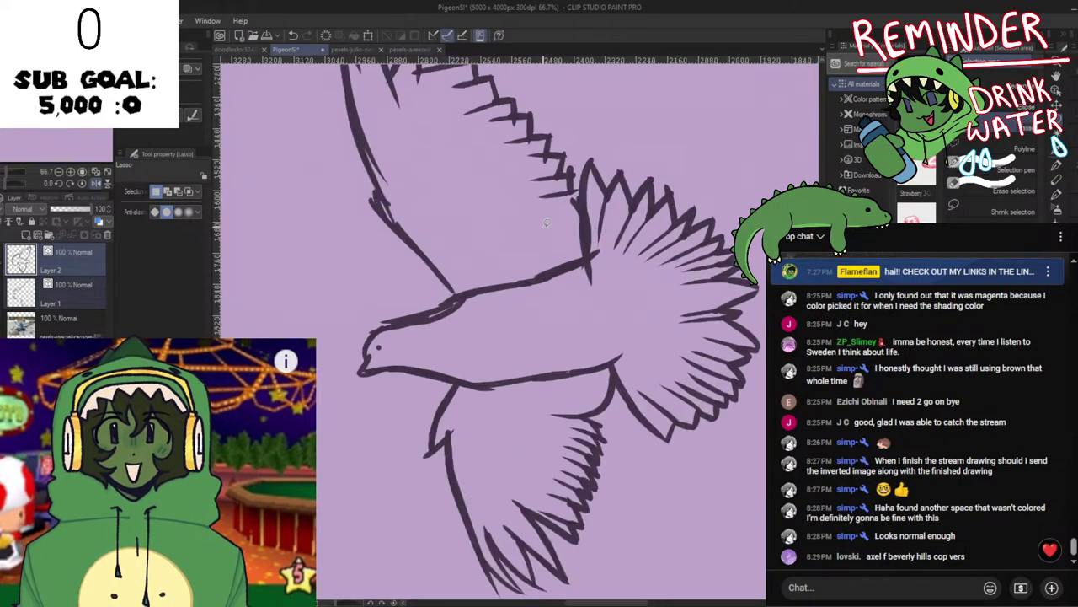
click(76, 267)
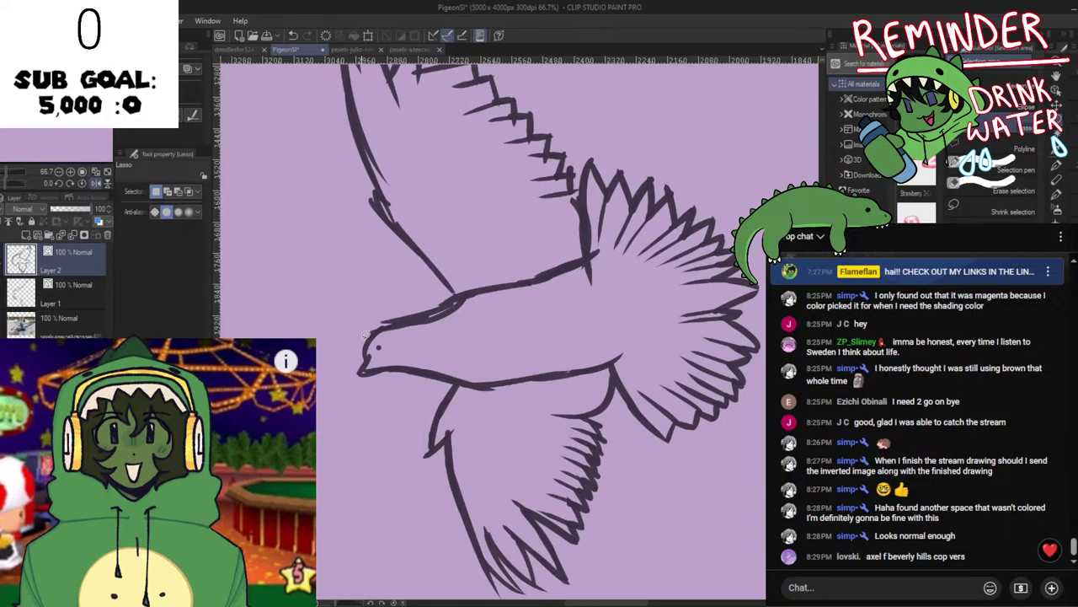
drag(419, 382, 484, 392)
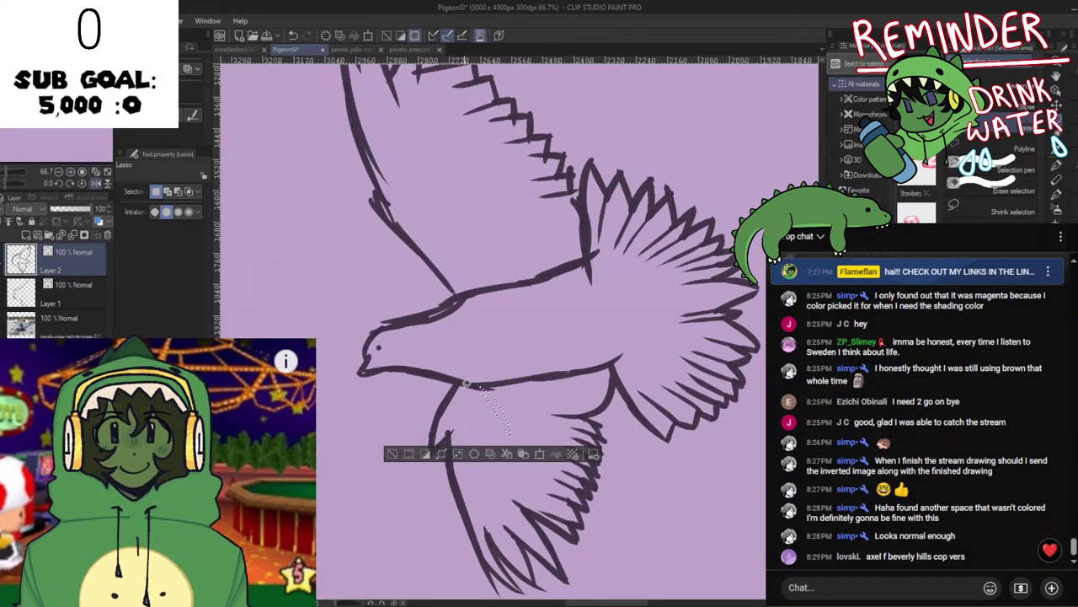
key(ctrl+d)
key(space)
drag(425, 314, 457, 400)
key(p)
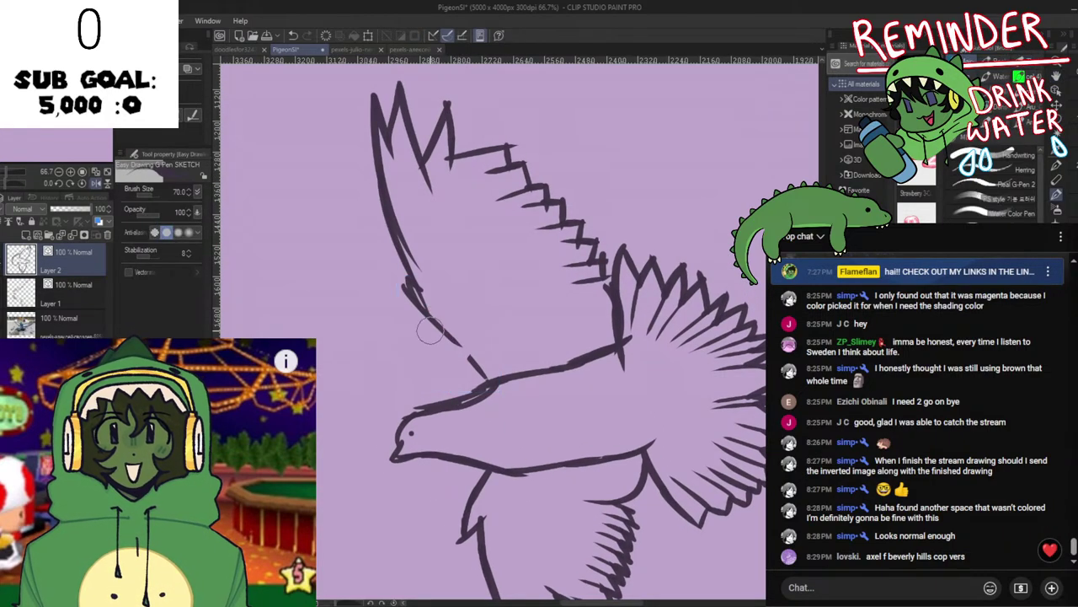
scroll(487, 371, down, 4)
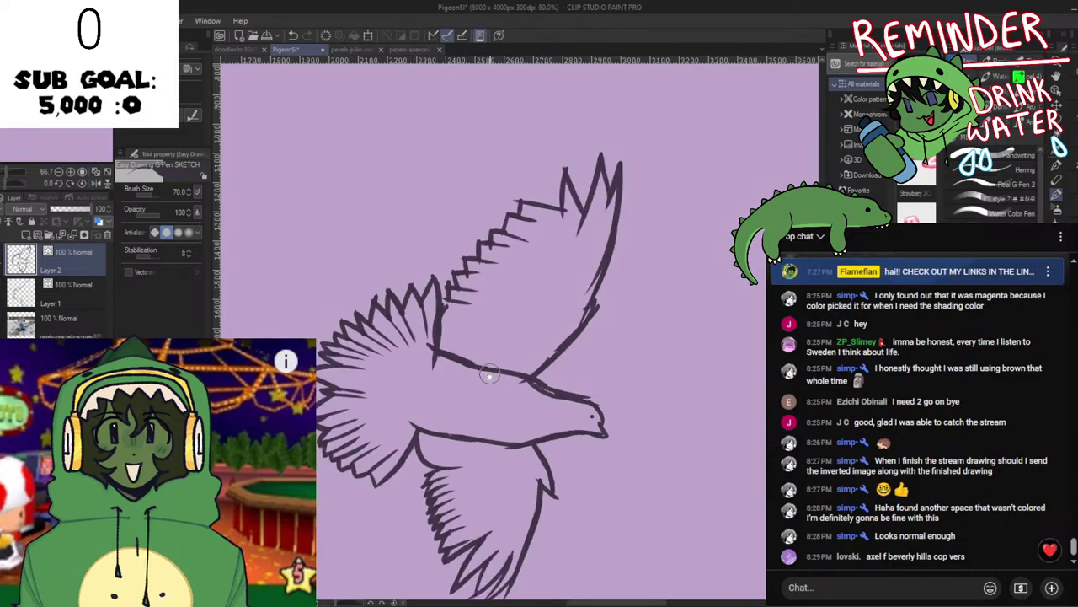
scroll(507, 439, up, 3)
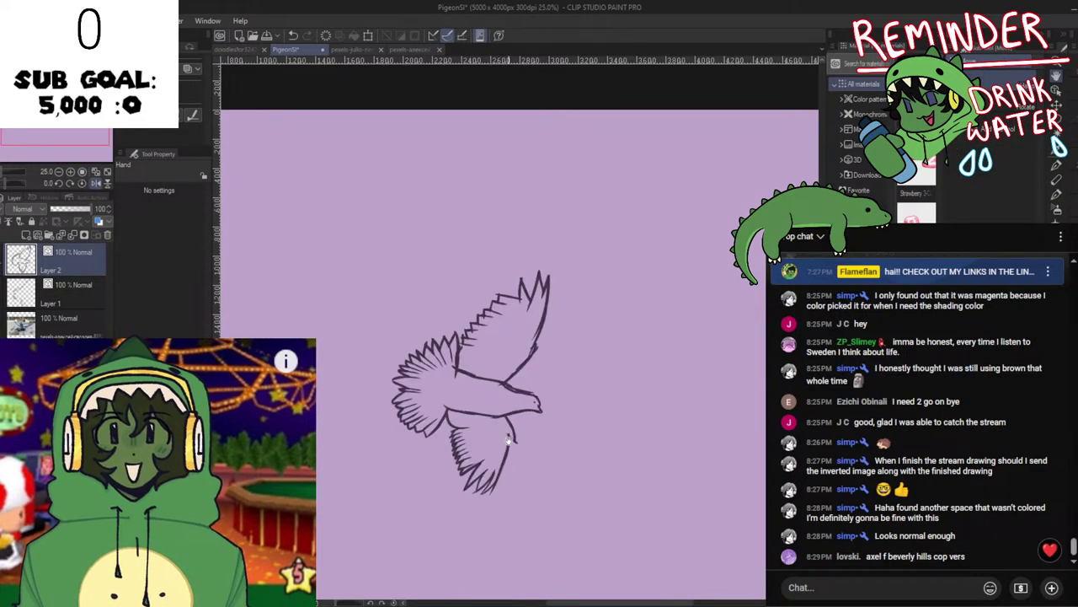
scroll(532, 388, up, 1)
Erase the line overshoot where the upper wing's leading edge meets the back, using the hard eraser.
key(e)
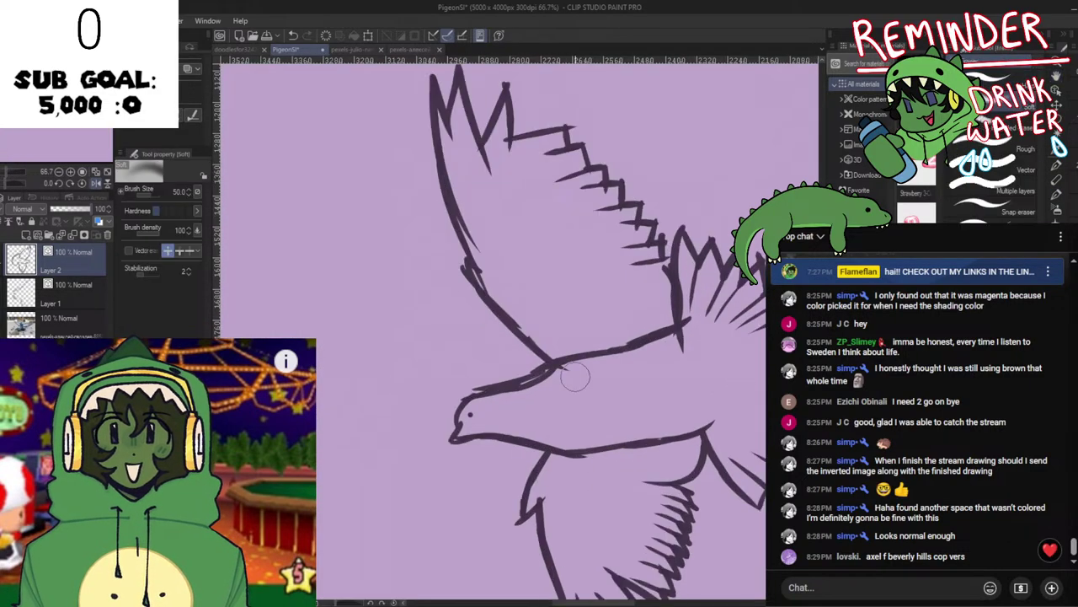
click(977, 217)
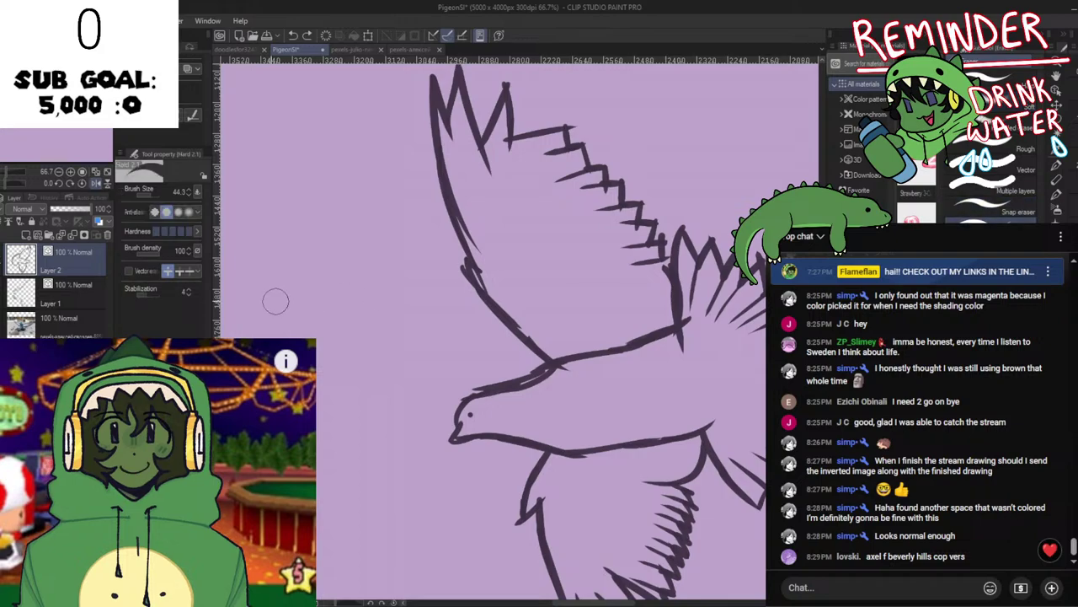
click(129, 272)
Save the pigeon drawing with the whole canvas in view.
scroll(569, 371, down, 5)
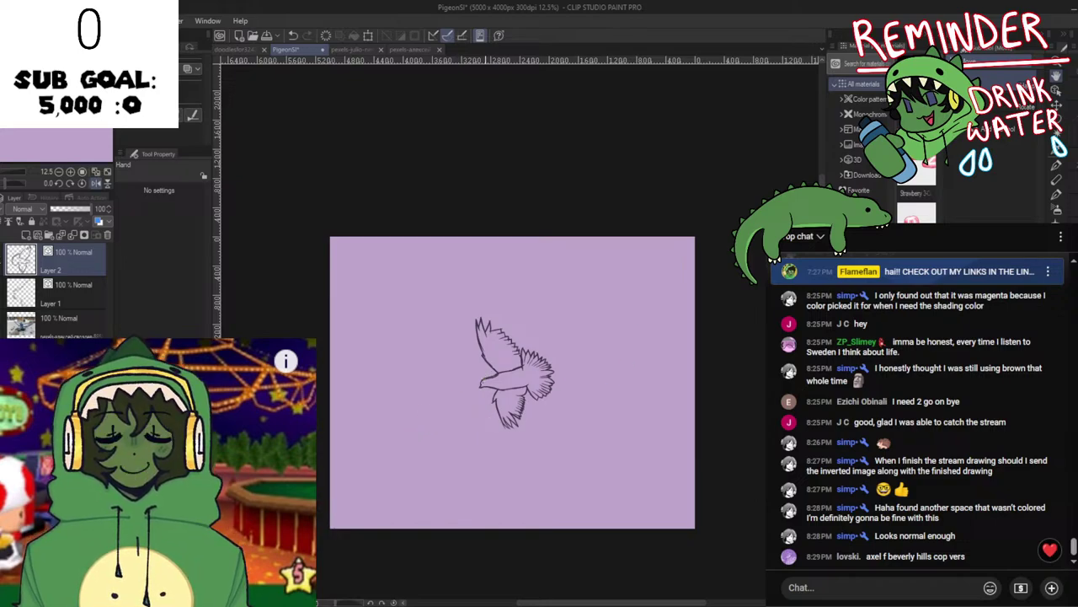
key(ctrl+s)
scroll(492, 417, up, 1)
key(alt+Tab)
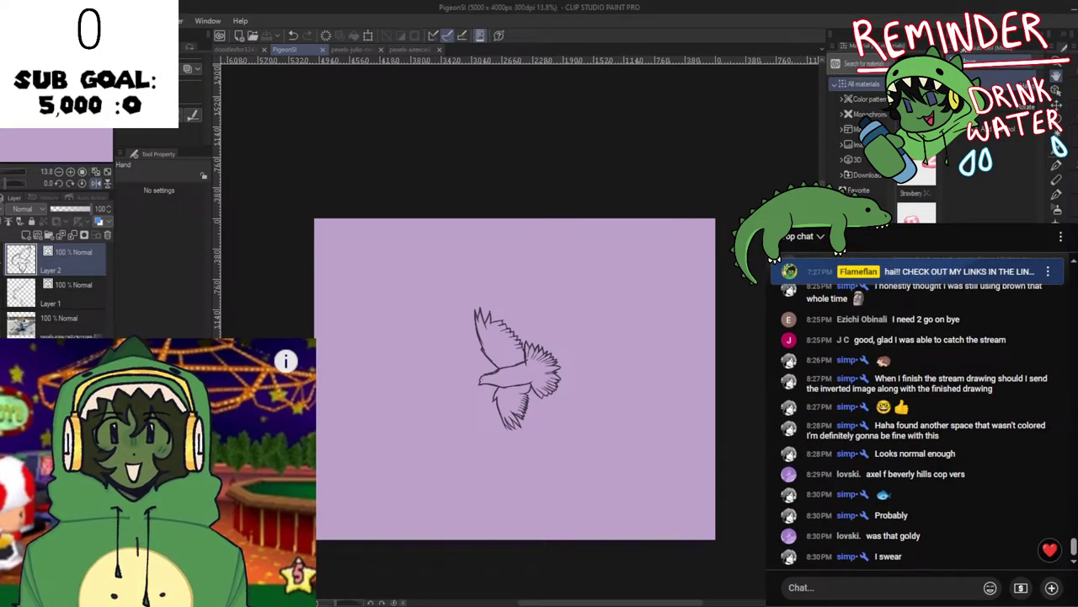
Examine the whole pigeon's proportions, comparing normal and mirrored views at several zoom levels with Layer 2 selected.
drag(628, 337, 589, 302)
scroll(589, 302, up, 3)
drag(375, 335, 458, 259)
key(h)
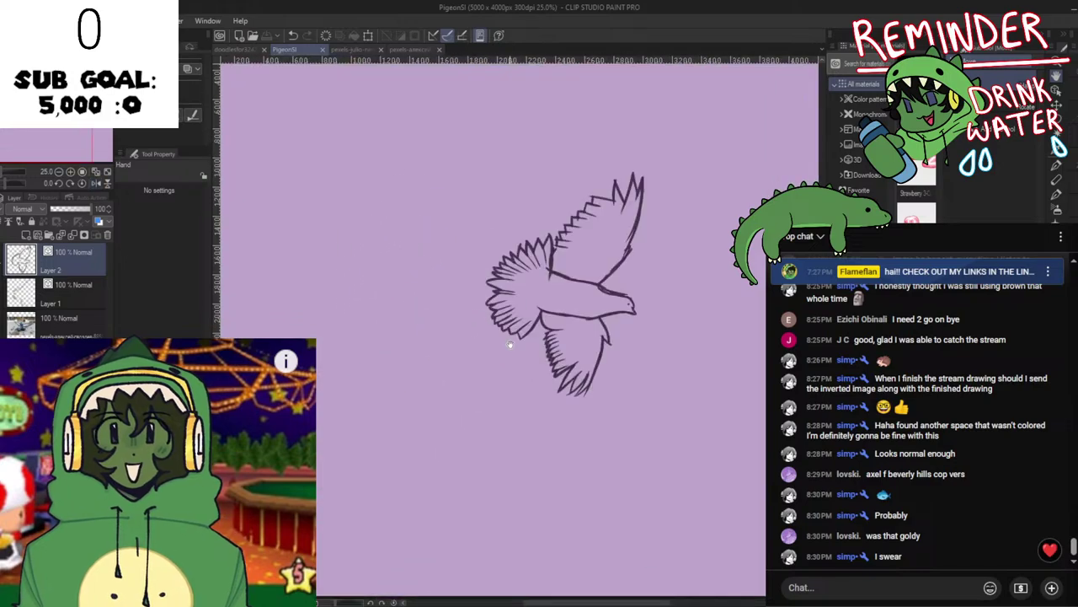
scroll(508, 341, up, 1)
key(h)
scroll(522, 334, up, 2)
scroll(533, 314, down, 4)
key(h)
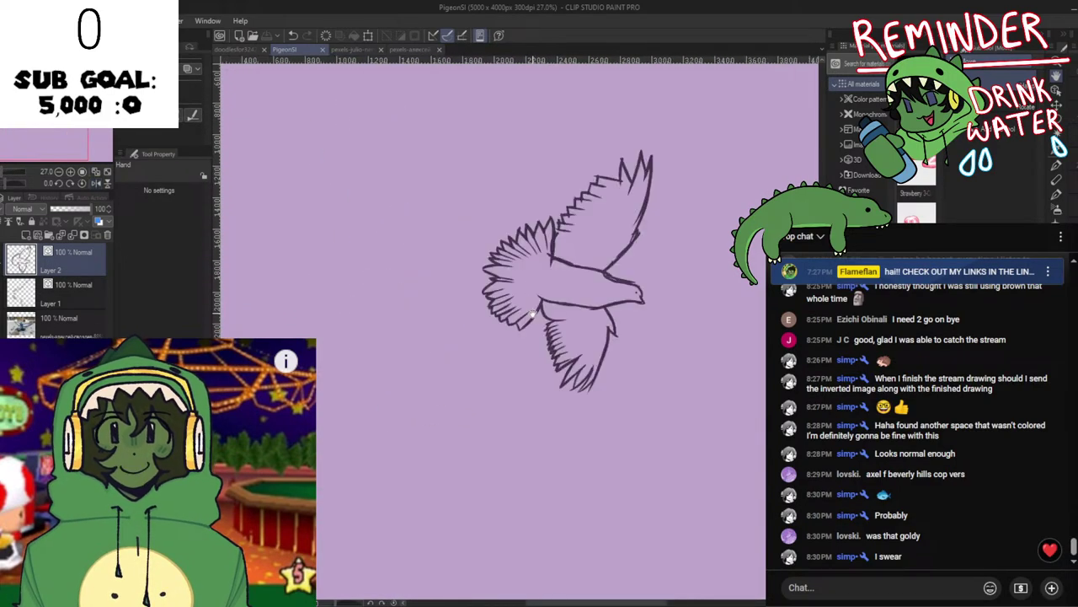
key(h)
scroll(463, 322, up, 2)
click(67, 290)
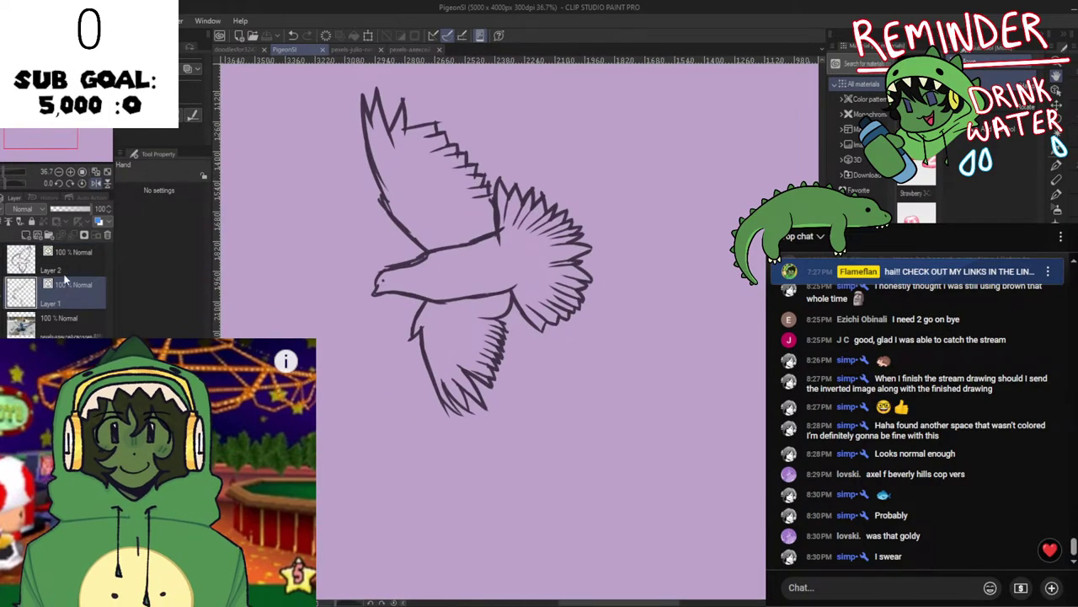
click(70, 262)
key(h)
scroll(598, 266, down, 5)
key(h)
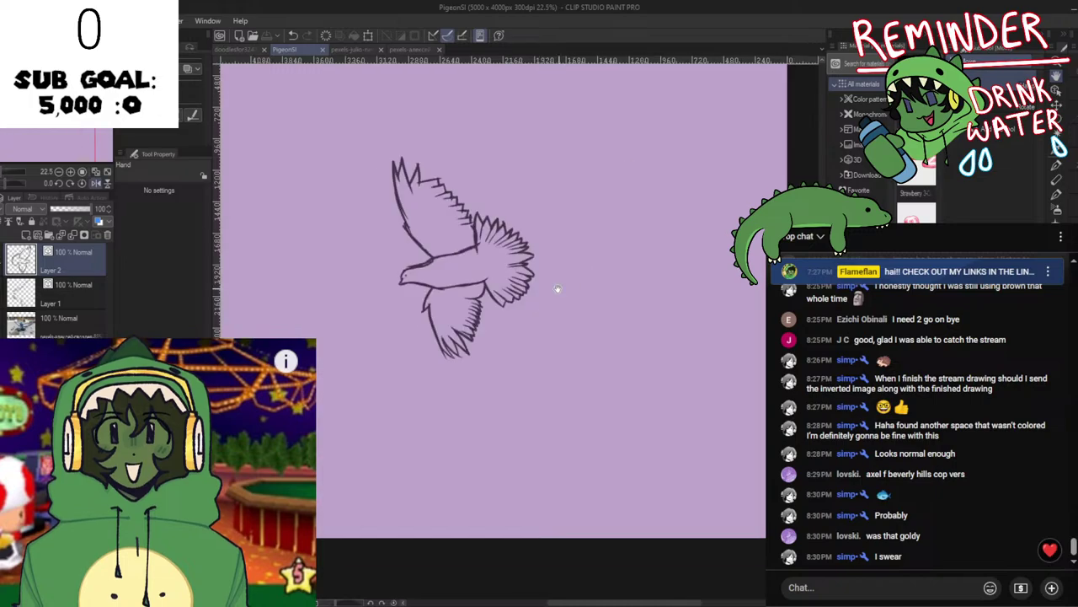
Lasso the entire lower wing just beneath the belly line and select Layer 1 together with Layer 2.
scroll(488, 293, up, 4)
key(m)
scroll(402, 314, up, 4)
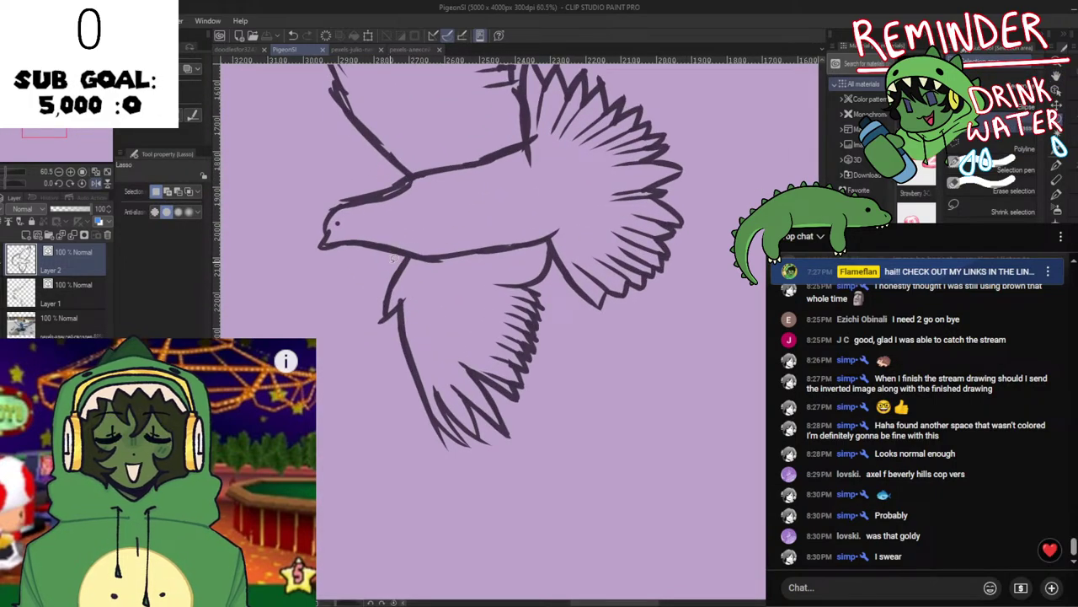
mouse_move(391, 263)
mouse_down()
mouse_move(498, 249)
mouse_move(554, 256)
mouse_move(567, 401)
mouse_move(521, 495)
mouse_move(328, 457)
mouse_move(323, 310)
mouse_move(394, 259)
mouse_up()
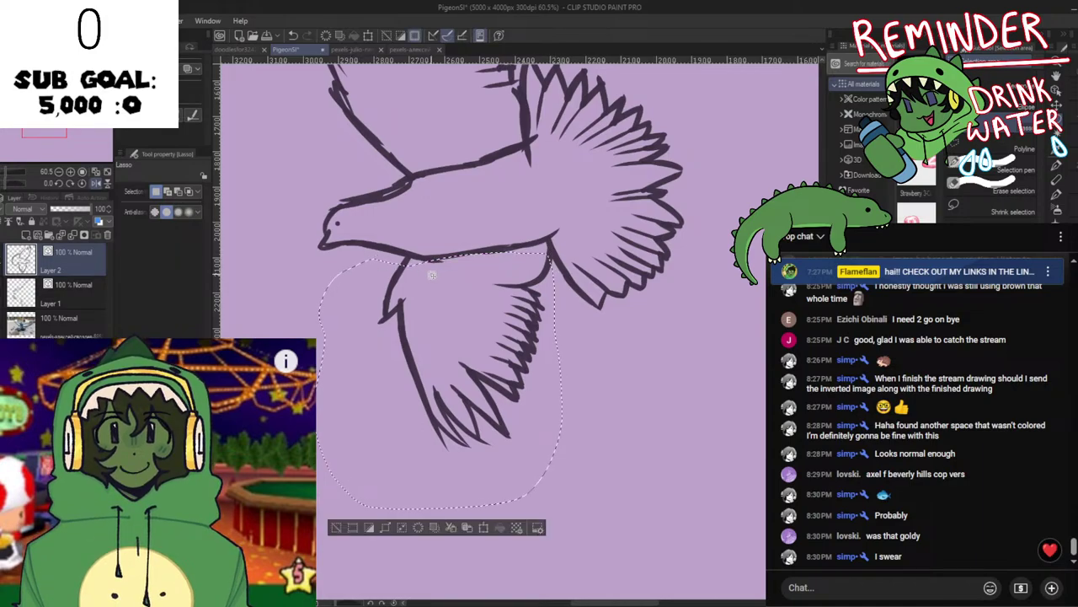
ctrl+click(53, 301)
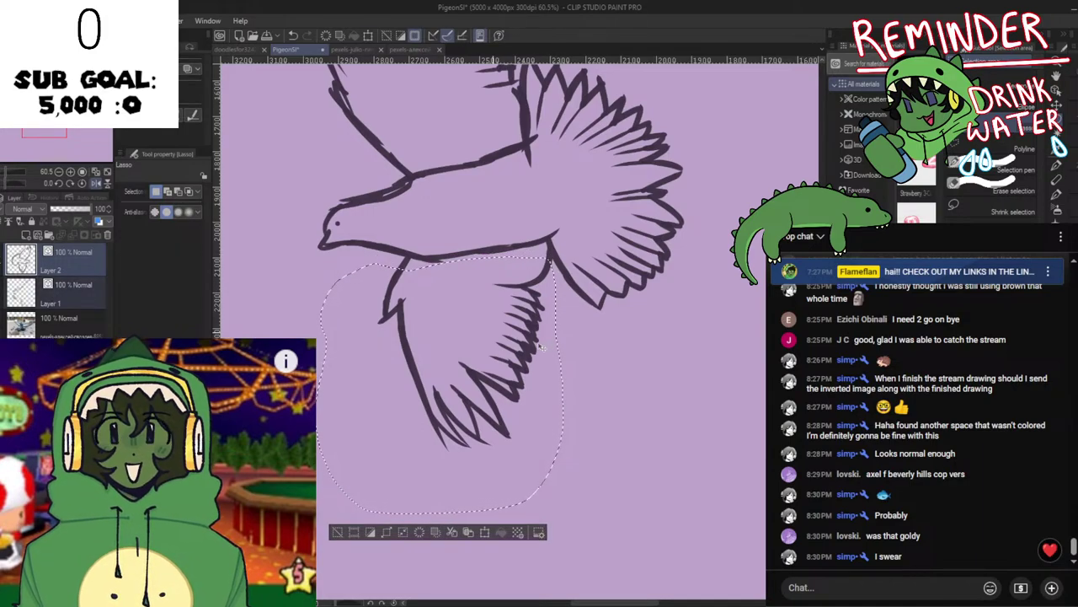
Try to skew the lower wing's tip toward the tail with a free transform, compare both view orientations, and undo it.
key(ctrl+t)
key(ctrl+shift+t)
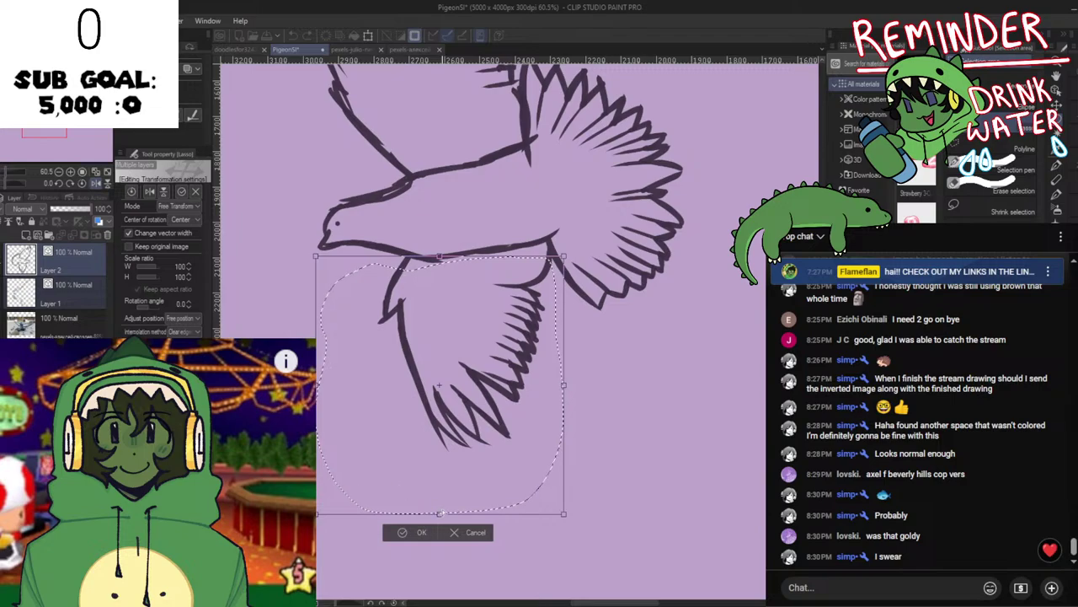
drag(436, 516, 461, 515)
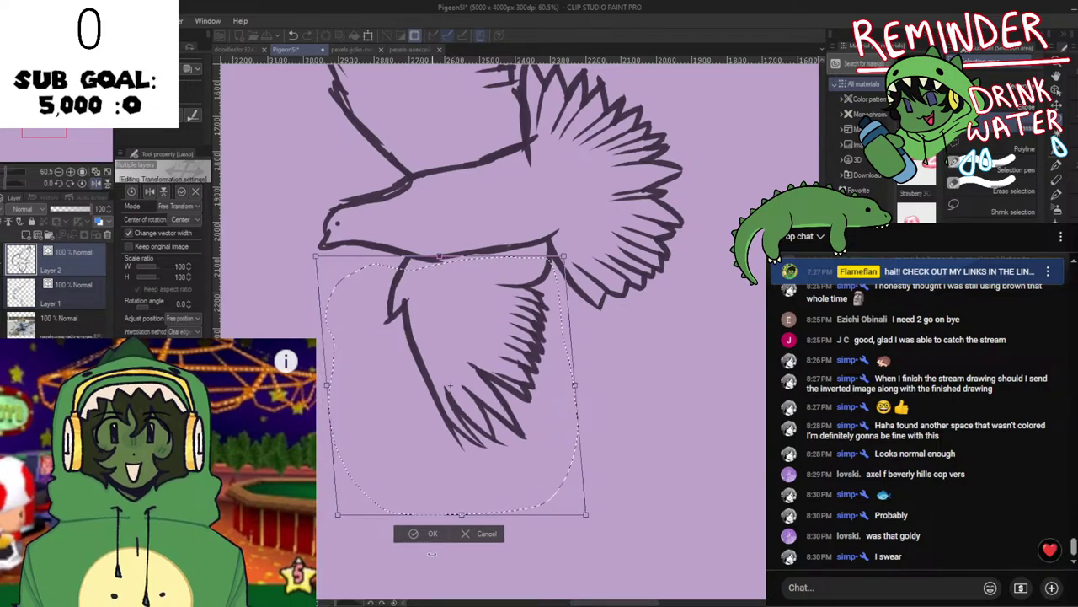
click(430, 535)
key(ctrl+minus)
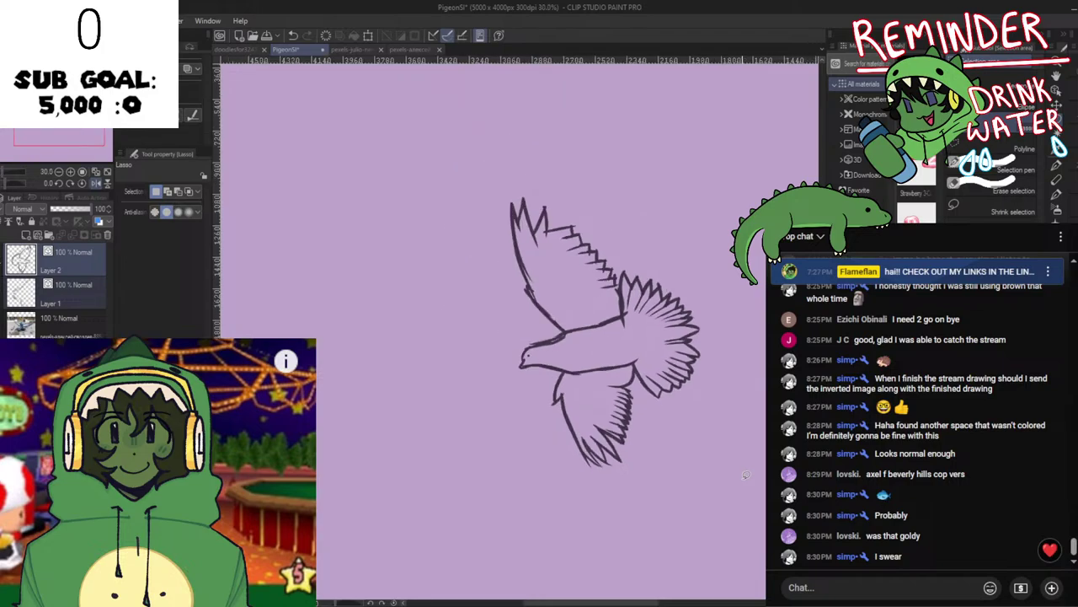
key(h)
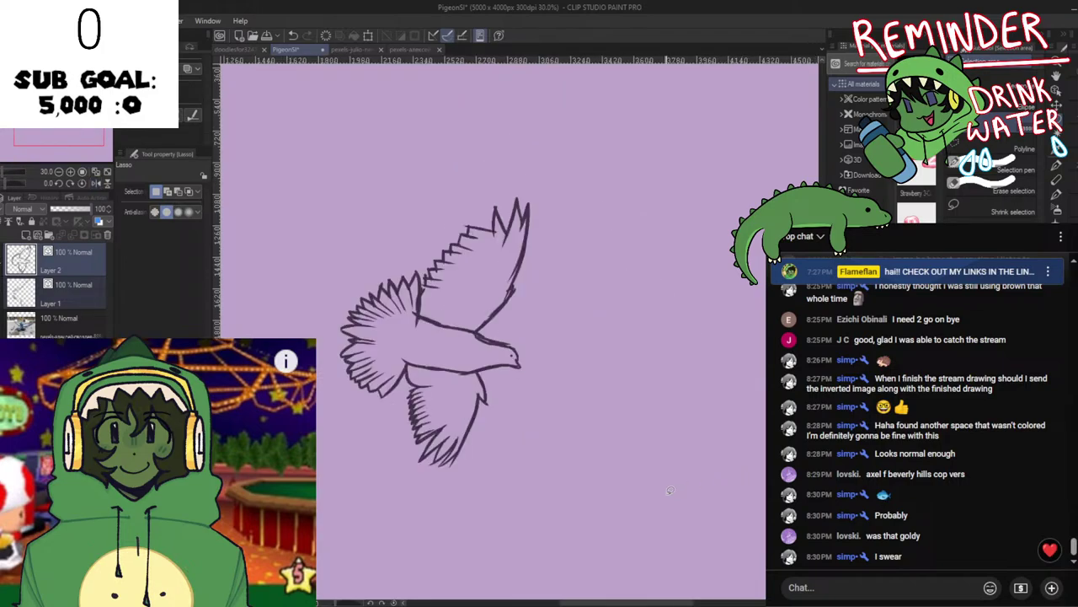
key(h)
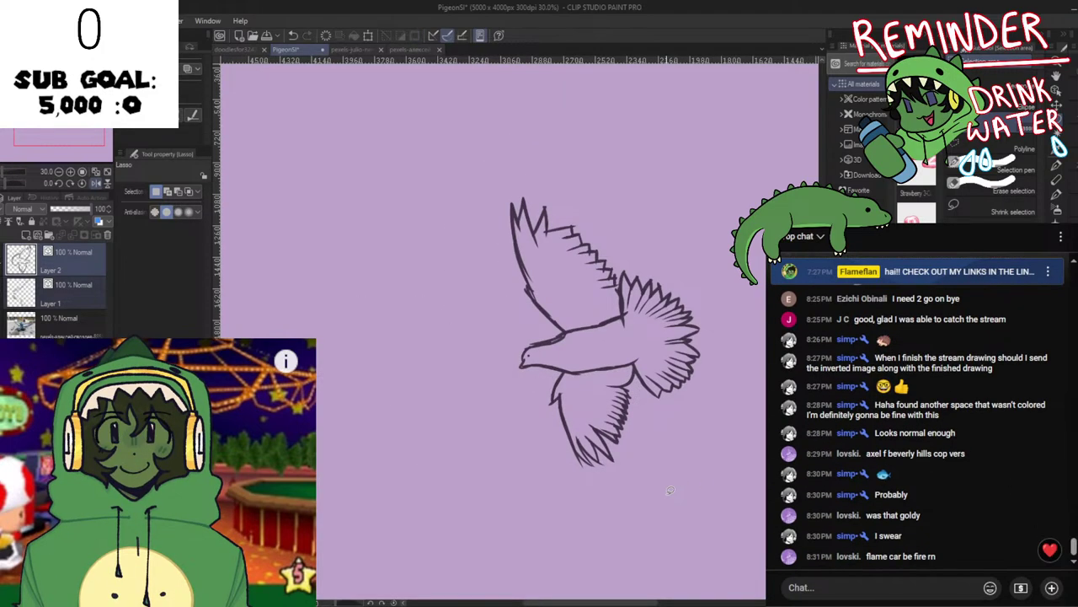
key(h)
key(h)
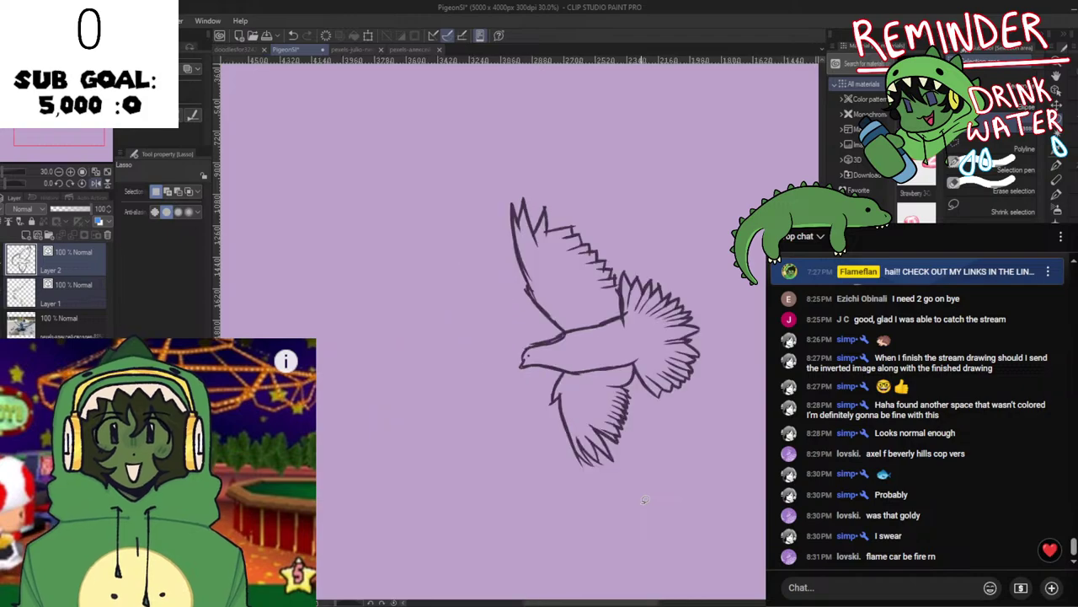
scroll(643, 501, up, 1)
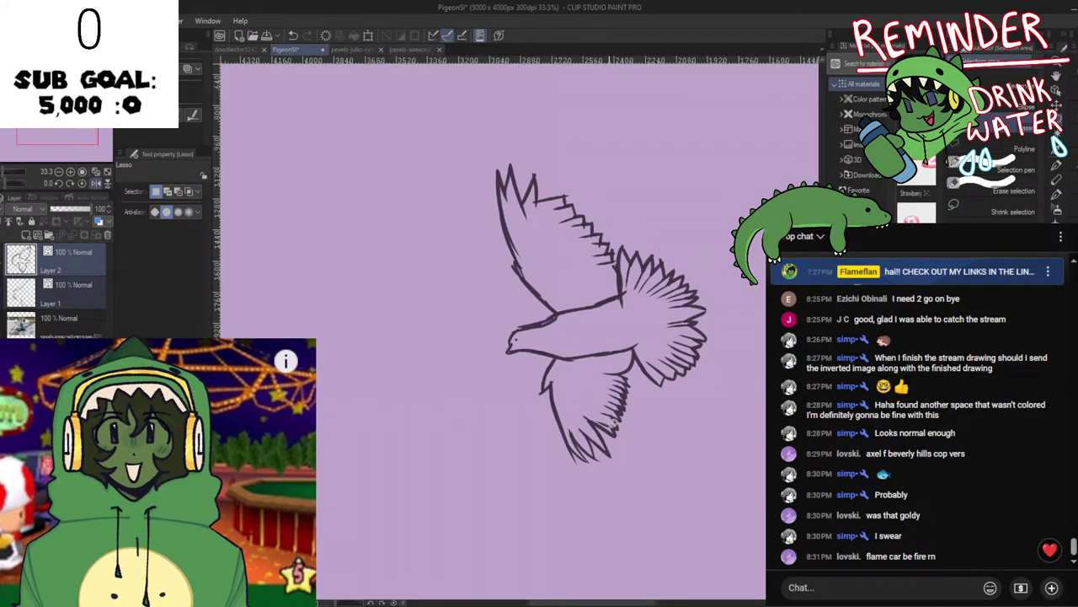
key(ctrl+z)
Stretch the lasso-selected lower wing to 113% height with a free transform, shifting its tip slightly toward the tail.
key(ctrl+t)
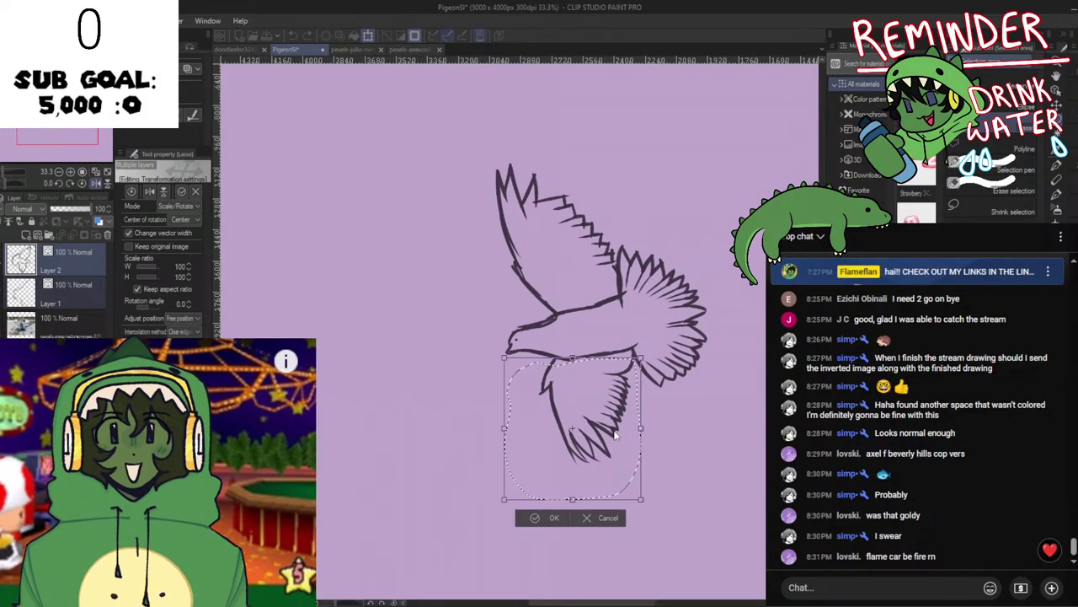
key(ctrl+shift+t)
drag(572, 500, 576, 520)
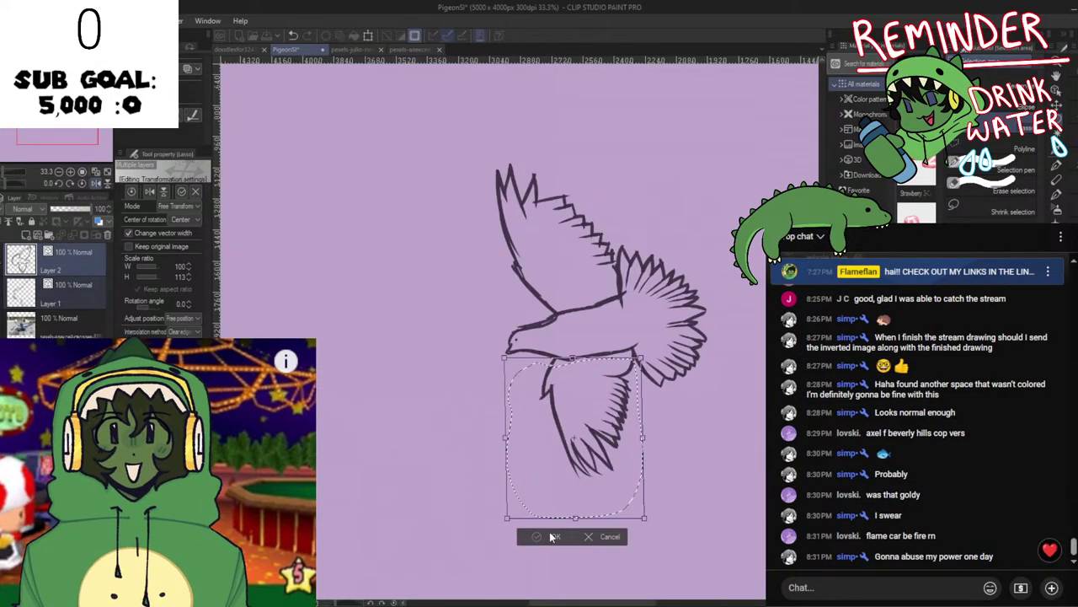
click(552, 537)
Try to join the broken leading edge of the lower wing with the Connect vector line tool.
scroll(589, 421, up, 3)
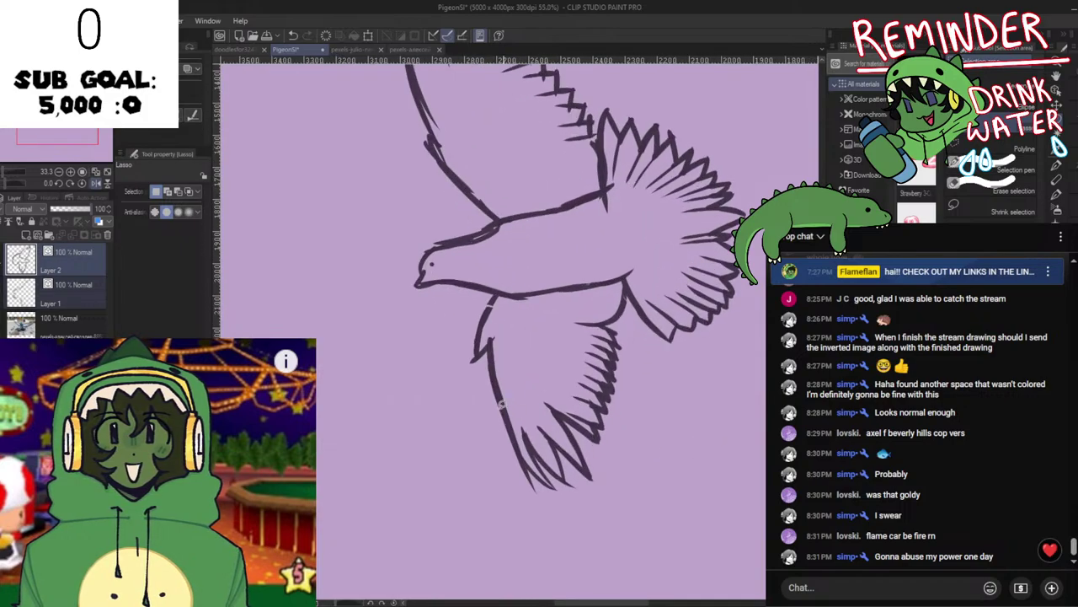
key(y)
scroll(494, 277, up, 1)
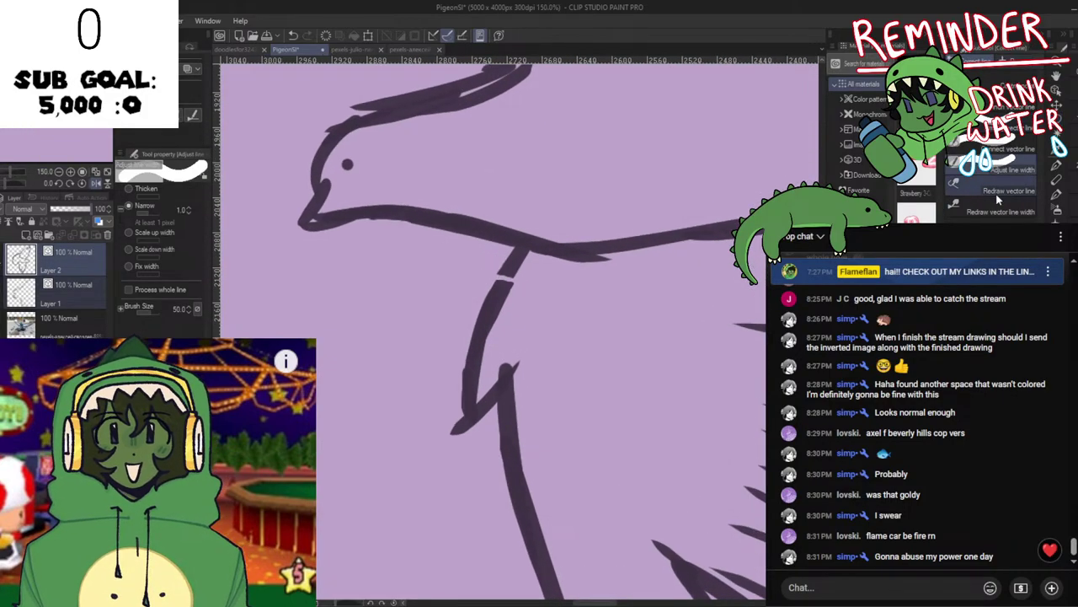
click(998, 190)
click(993, 148)
click(993, 148)
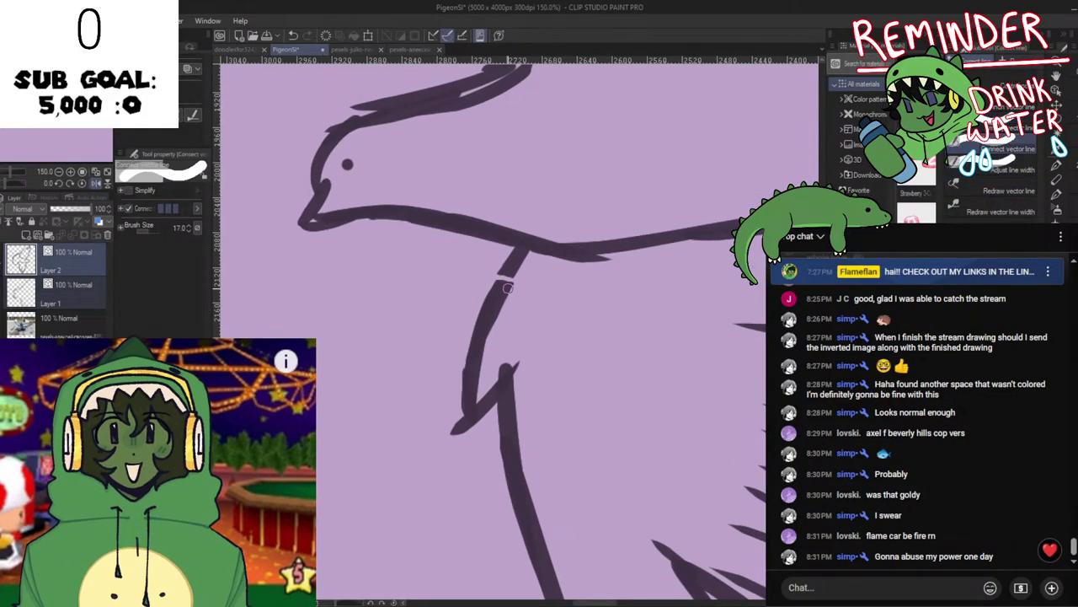
mouse_move(507, 288)
mouse_down()
mouse_move(524, 245)
mouse_move(501, 288)
mouse_up()
key(ctrl+z)
key(ctrl+z)
key(ctrl+z)
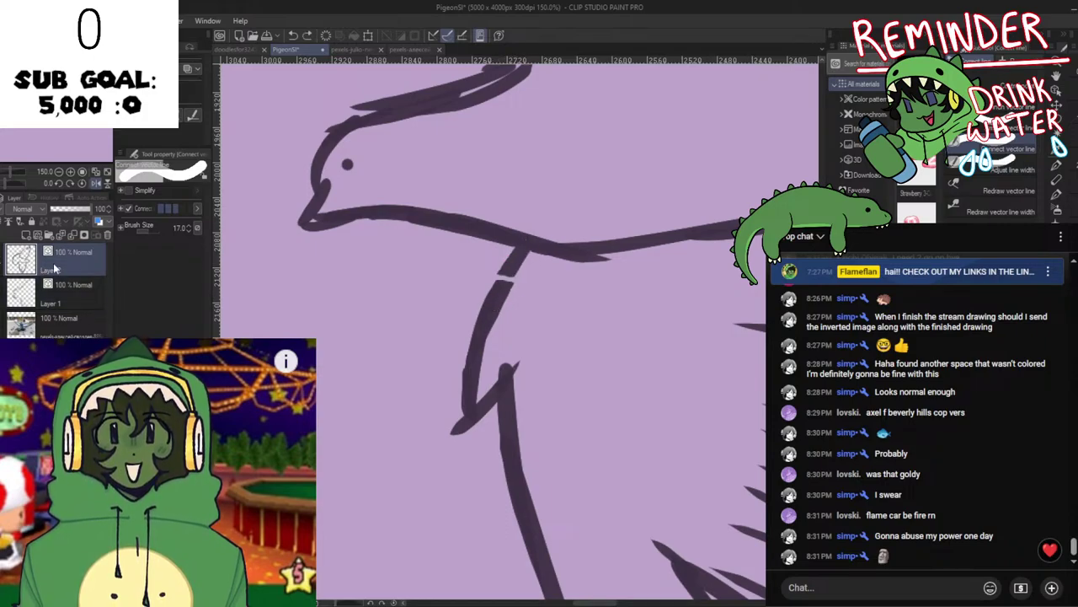
On Layer 2 only, redraw the lower wing's leading edge with the pen to bridge the gap below the breast.
key(p)
drag(507, 282, 505, 295)
key(ctrl+z)
drag(522, 250, 480, 341)
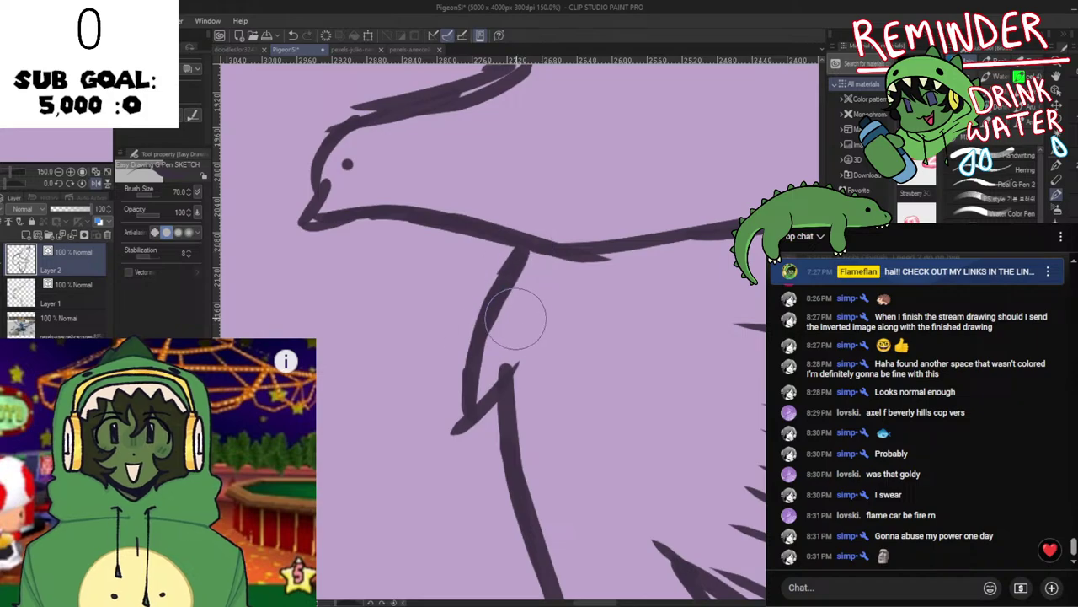
Check the reshaped lower wing in both view orientations and save the pigeon drawing.
key(ctrl+minus)
key(ctrl+minus)
key(ctrl+minus)
drag(543, 363, 569, 386)
scroll(580, 405, down, 2)
key(h)
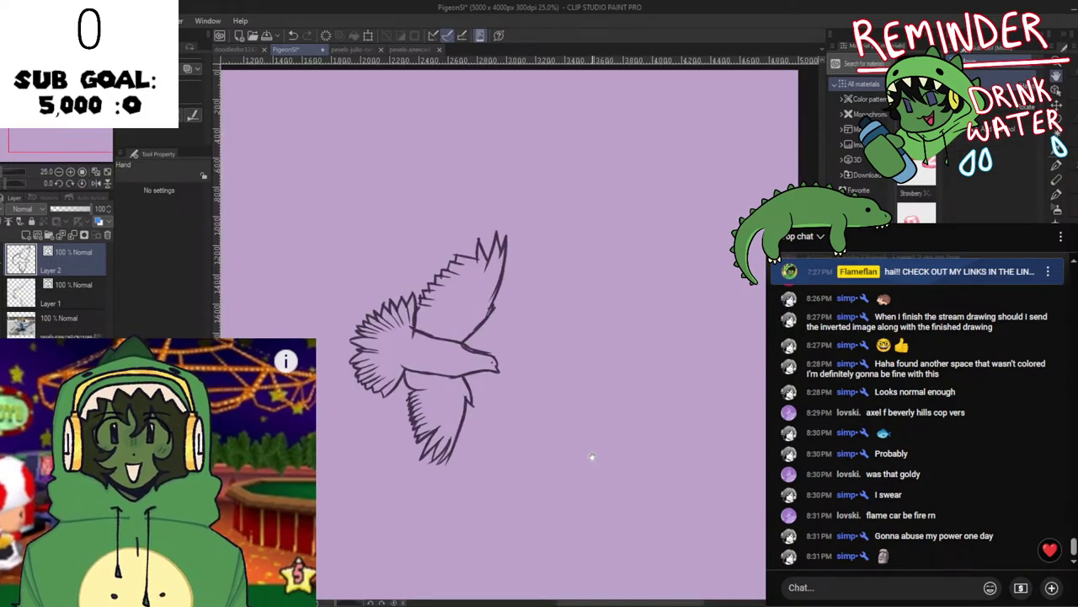
key(h)
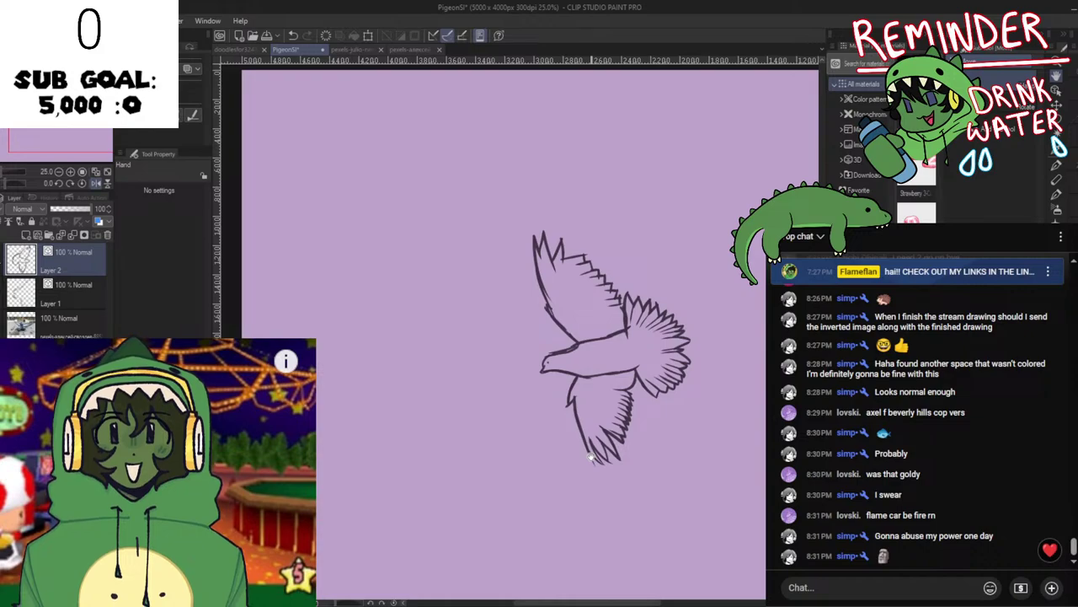
key(h)
scroll(566, 397, up, 1)
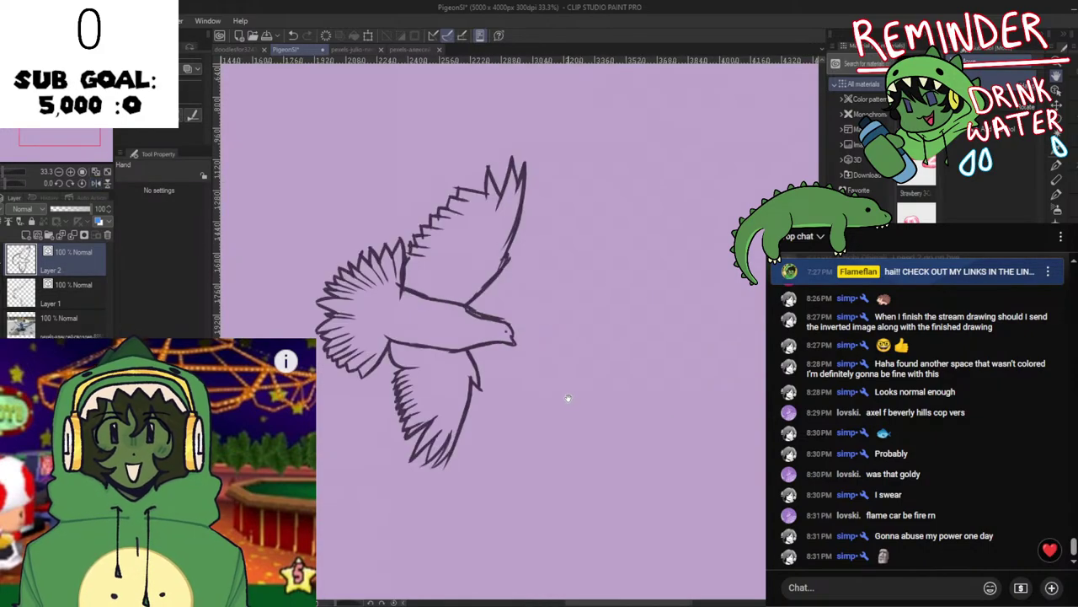
key(h)
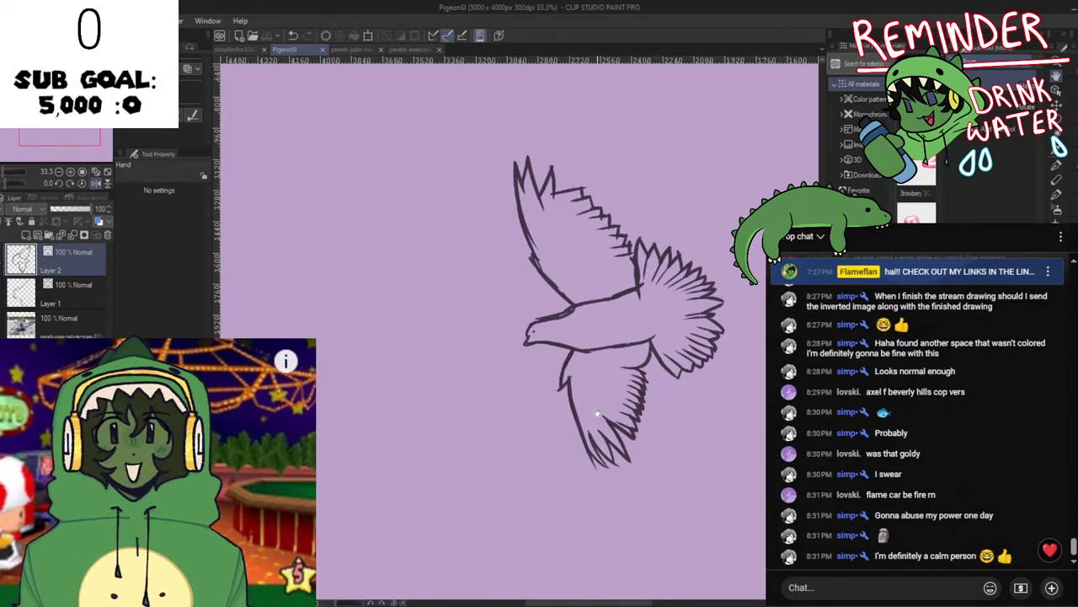
Select Layer 1 and Layer 2 together and enlarge the whole pigeon proportionally to 186%.
shift+click(88, 285)
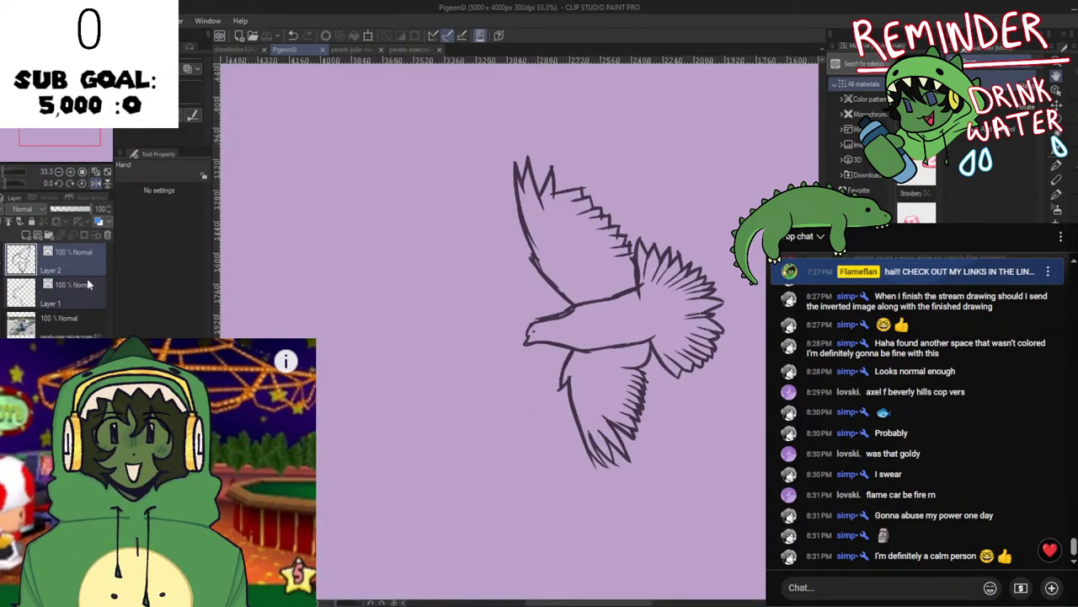
scroll(532, 410, down, 1)
scroll(547, 400, down, 3)
scroll(562, 400, down, 3)
key(ctrl+t)
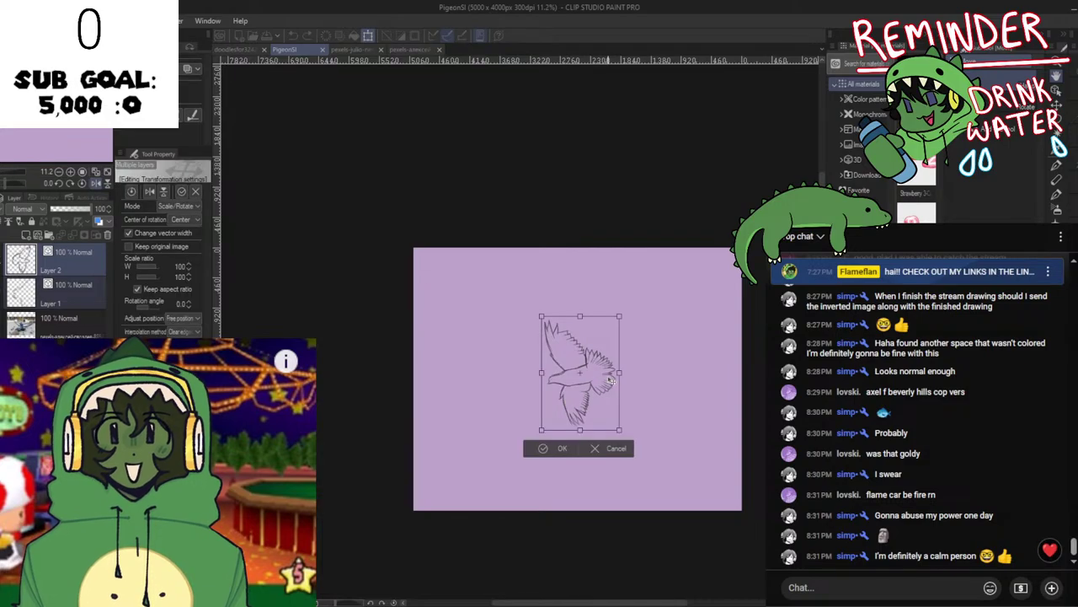
mouse_move(619, 373)
mouse_down()
mouse_move(699, 371)
mouse_move(634, 381)
mouse_up()
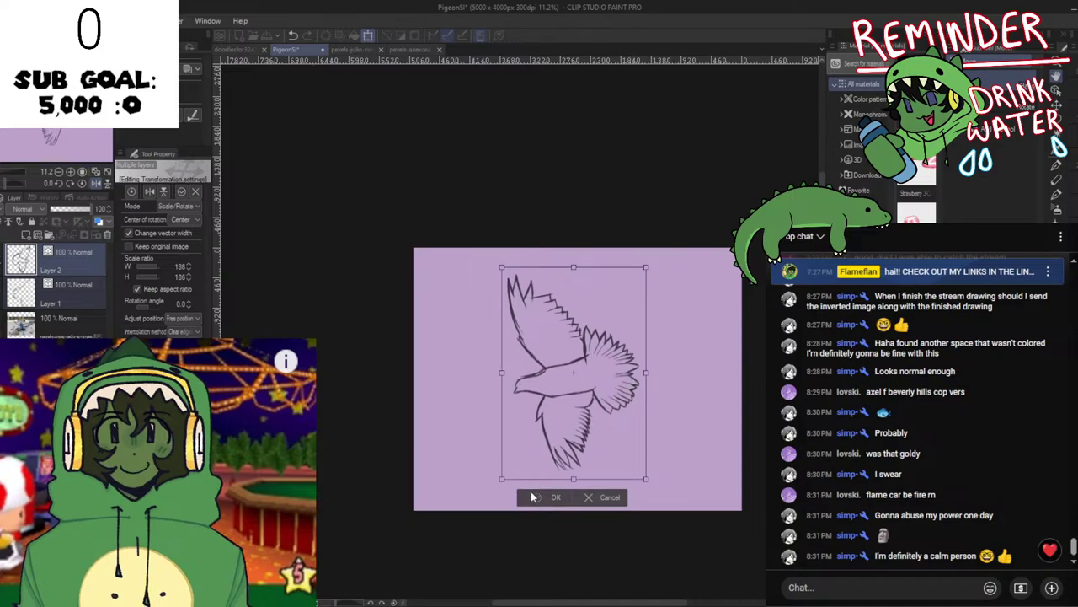
click(539, 498)
Check the enlarged pigeon in both view orientations and save the drawing.
scroll(599, 380, up, 2)
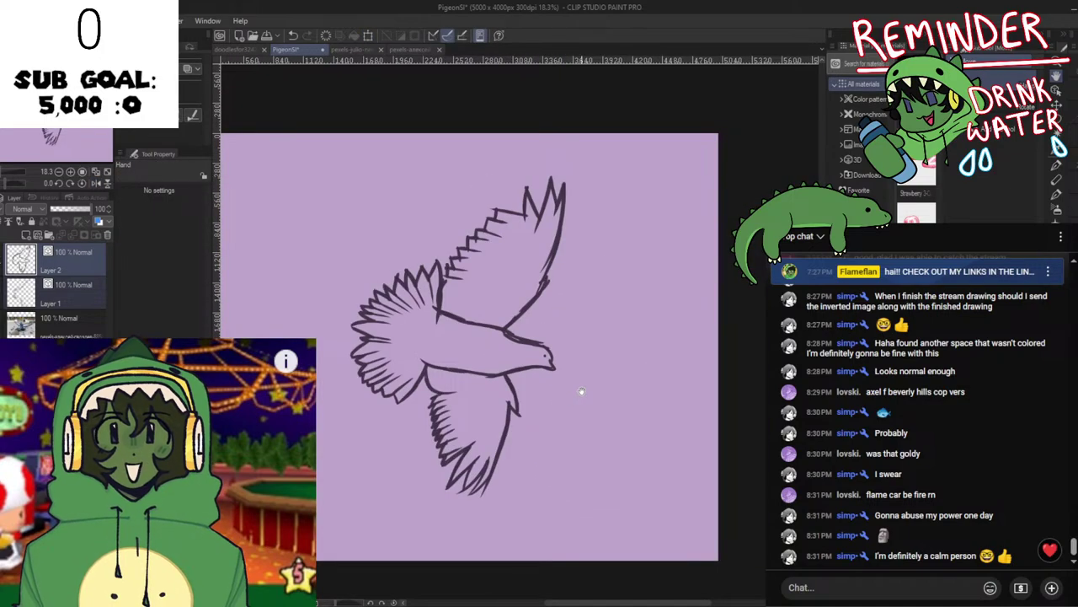
scroll(581, 390, up, 1)
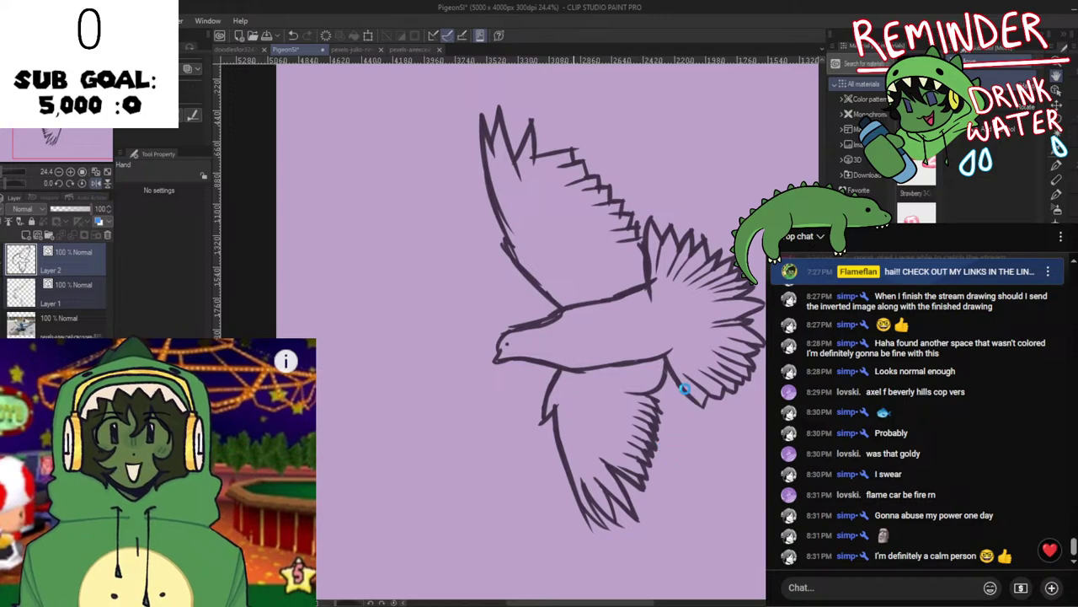
key(ctrl+s)
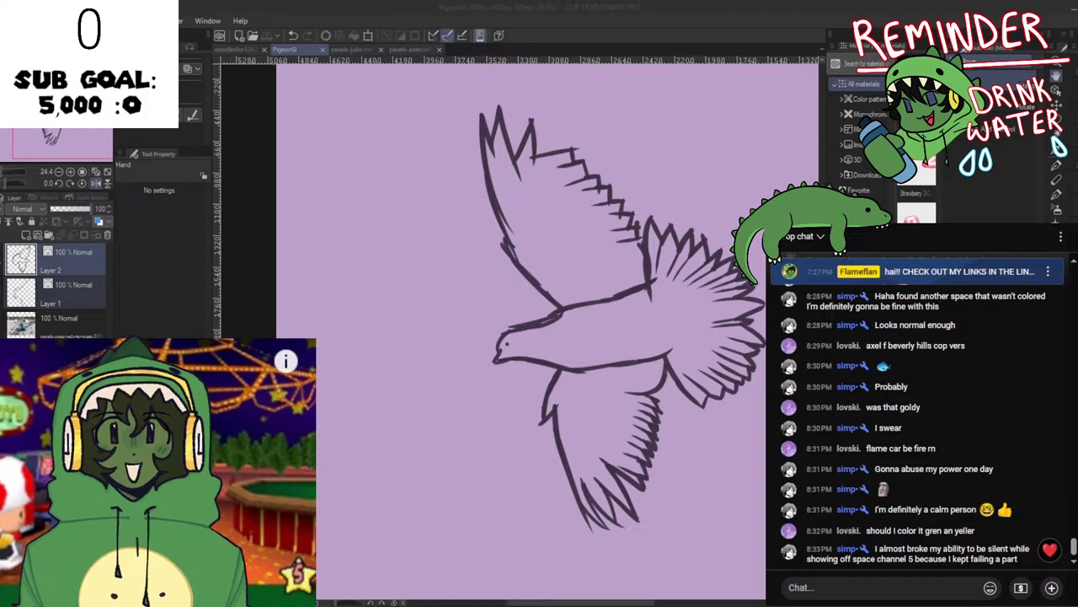
Scale the whole pigeon down to 98% and move it closer to the canvas centre, checking it in the flipped view.
click(744, 362)
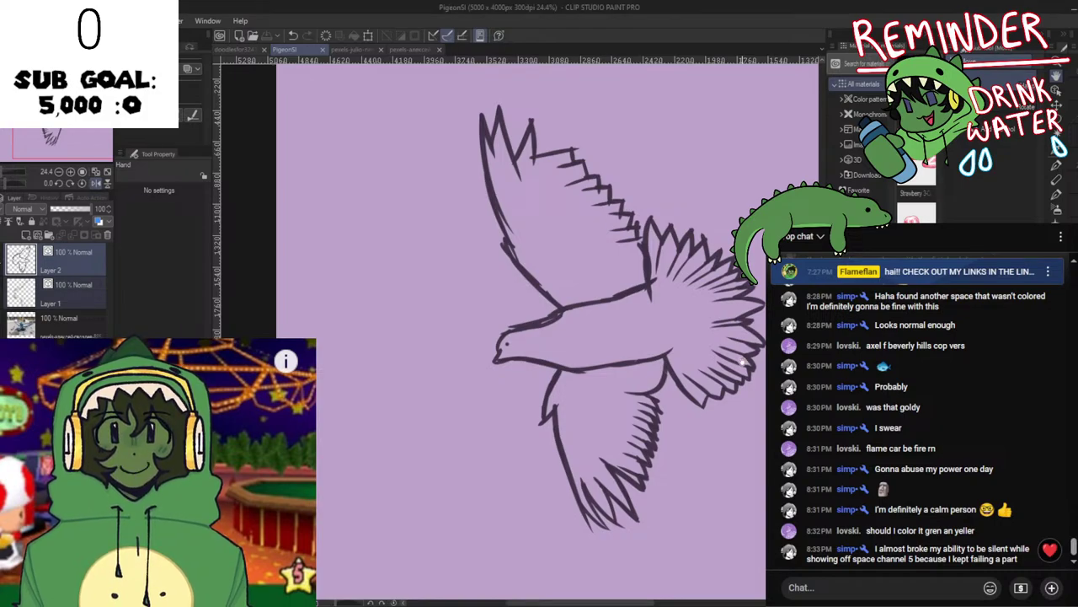
scroll(477, 314, down, 3)
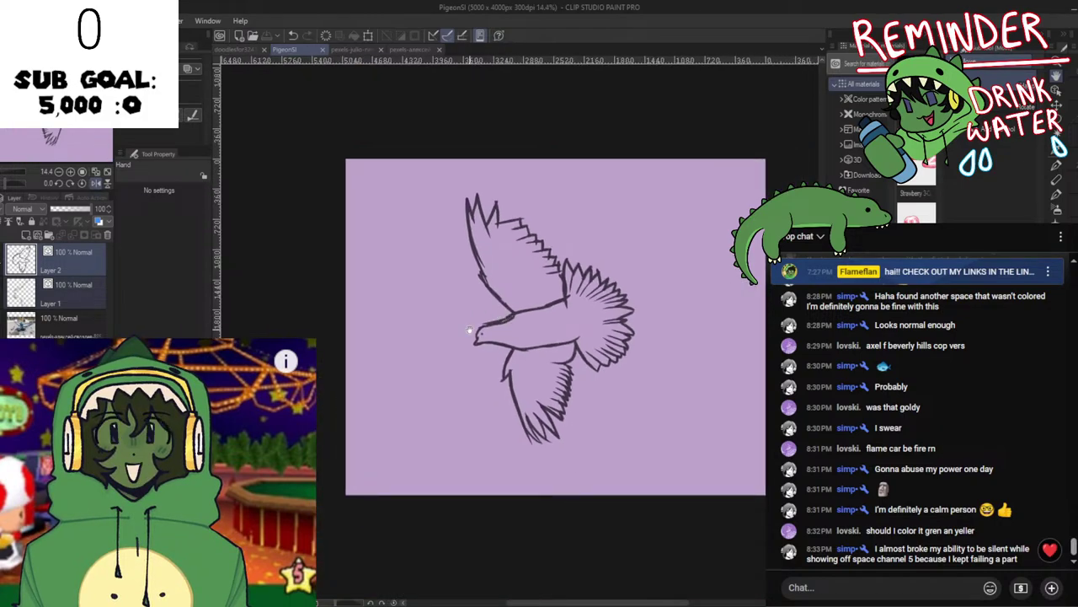
scroll(469, 330, up, 1)
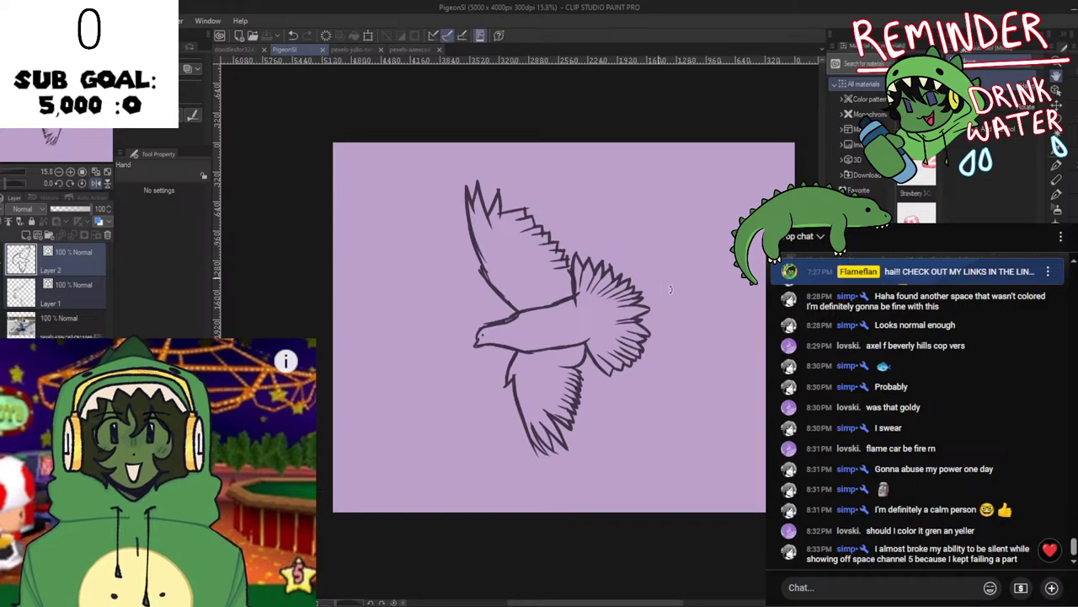
key(ctrl+t)
drag(662, 318, 682, 319)
mouse_move(658, 301)
mouse_down()
mouse_move(690, 312)
mouse_move(642, 314)
mouse_up()
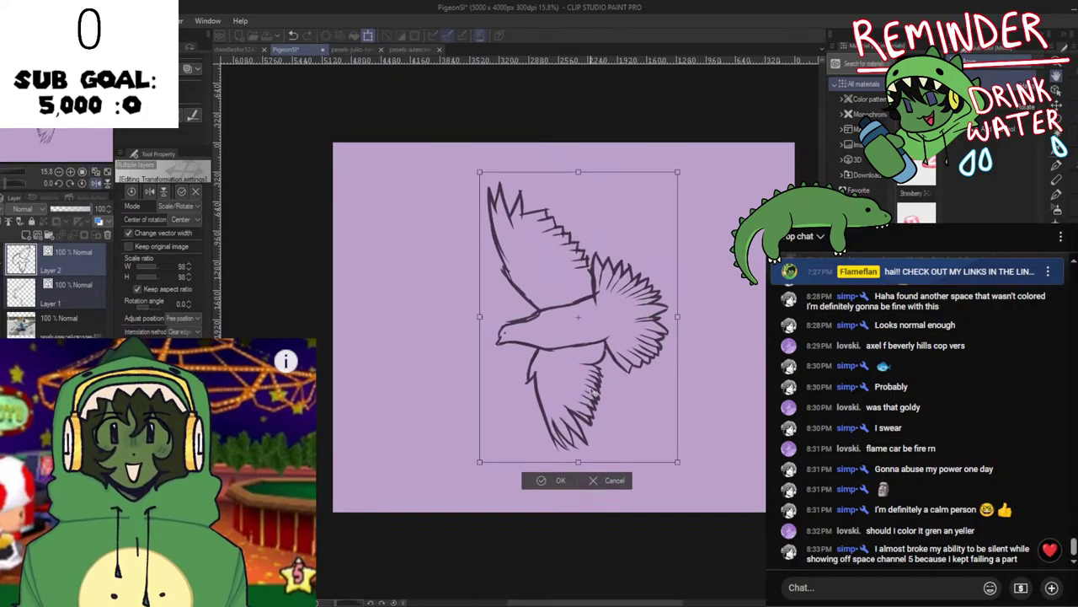
click(542, 484)
key(h)
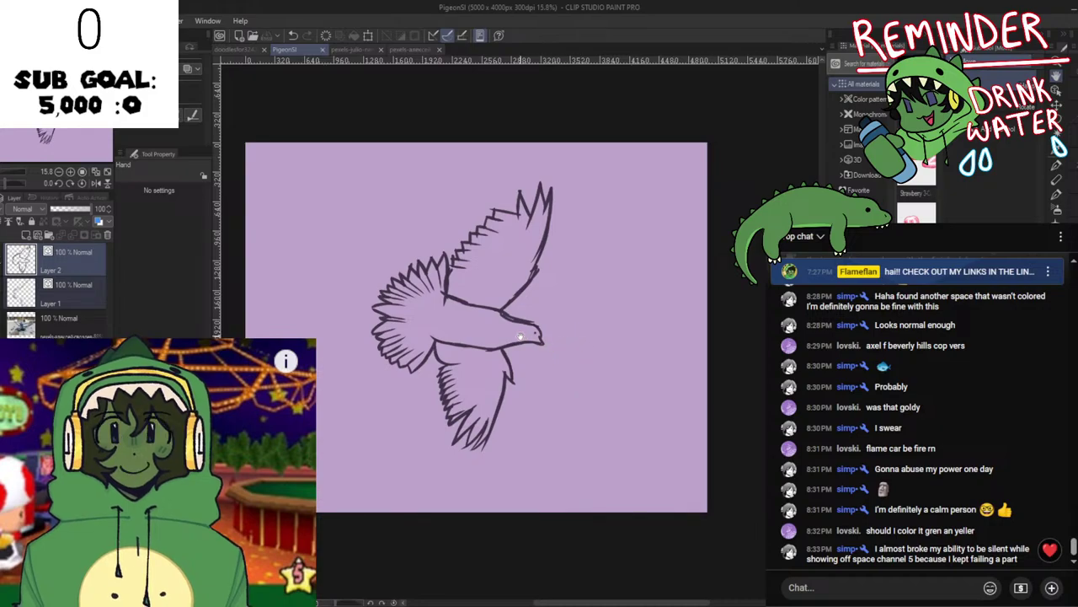
Try short cheek marks and a slanted eye stroke on the pigeon's face on Layer 2.
scroll(506, 346, up, 2)
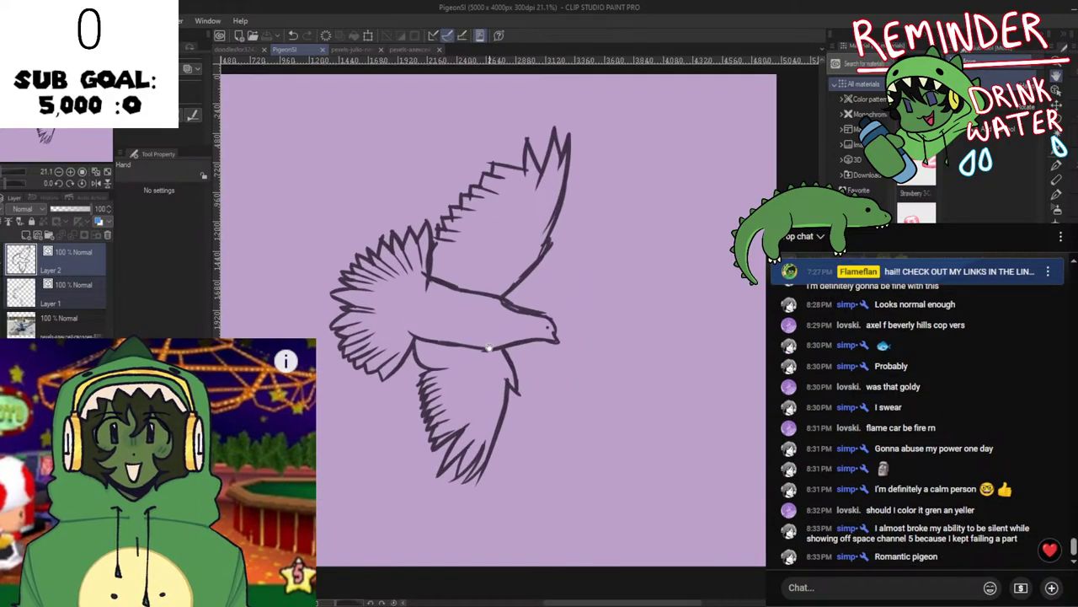
scroll(474, 353, up, 2)
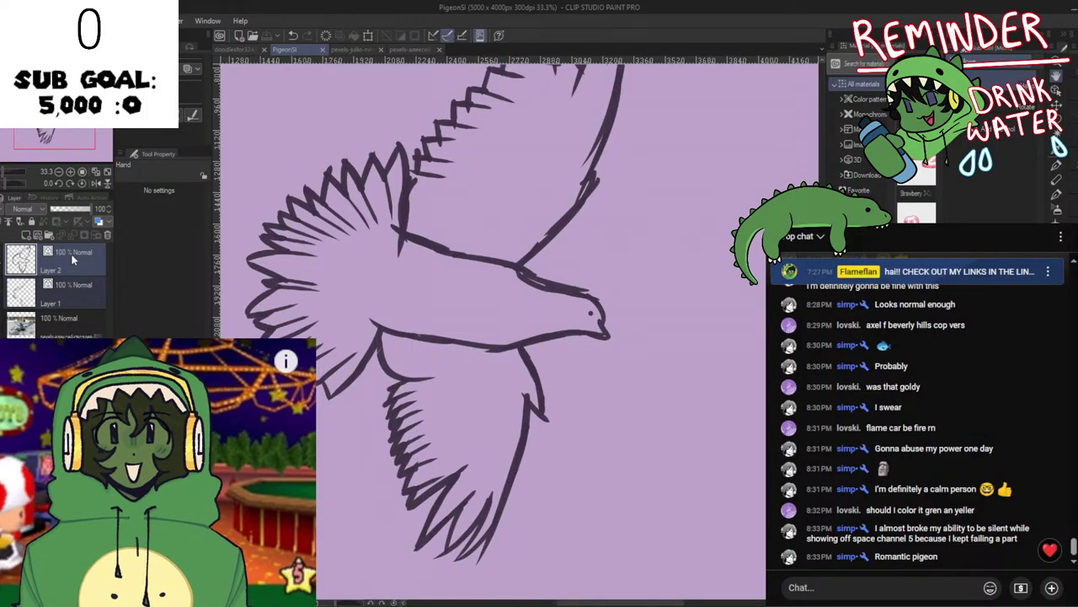
scroll(560, 341, up, 2)
mouse_move(579, 278)
mouse_down()
mouse_move(573, 297)
mouse_move(591, 297)
mouse_up()
drag(675, 320, 560, 297)
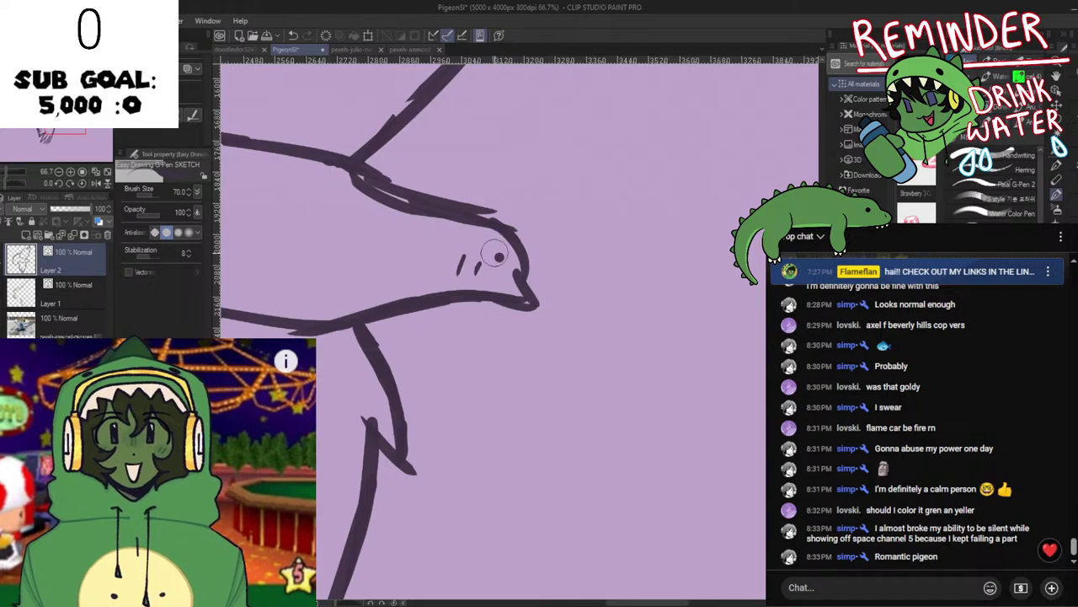
mouse_move(497, 256)
mouse_down()
mouse_move(526, 252)
mouse_move(508, 237)
mouse_move(529, 246)
mouse_up()
key(ctrl+z)
key(ctrl+z)
key(ctrl+z)
key(ctrl+z)
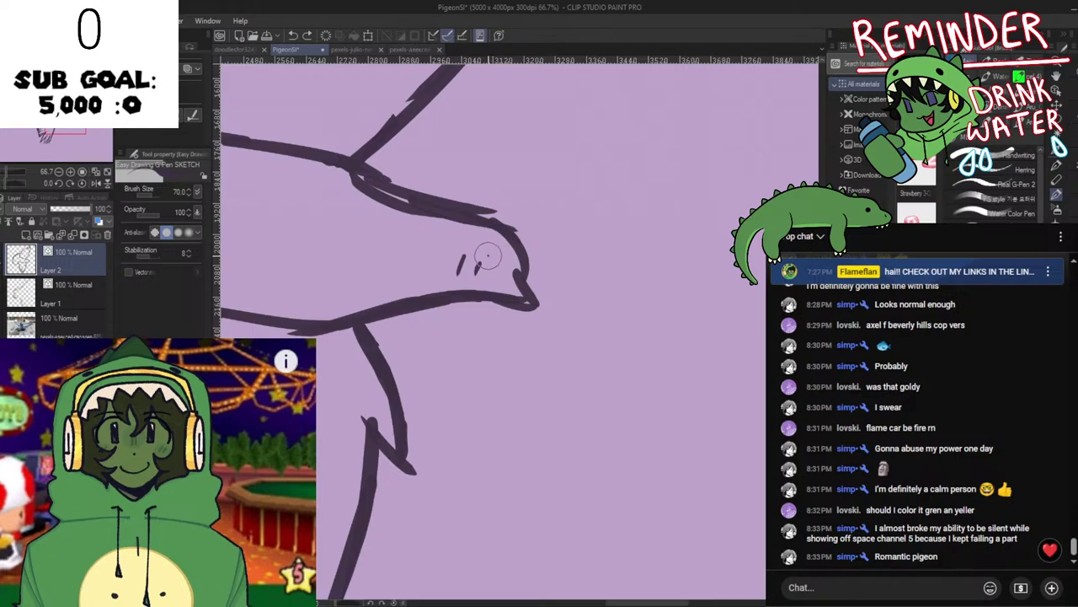
mouse_move(488, 253)
mouse_down()
mouse_move(520, 263)
mouse_move(477, 257)
mouse_up()
key(ctrl+z)
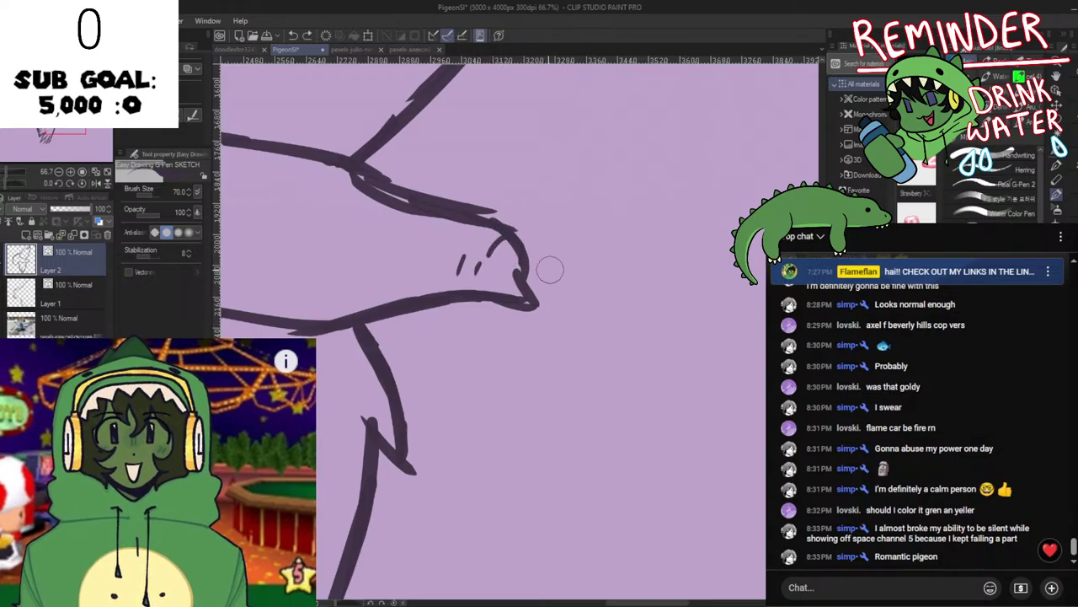
Try pointed ears on the pigeon's head and undo all the doodles back to the plain dot eye.
mouse_move(455, 216)
mouse_down()
mouse_move(483, 205)
mouse_move(510, 213)
mouse_move(527, 191)
mouse_move(534, 251)
mouse_up()
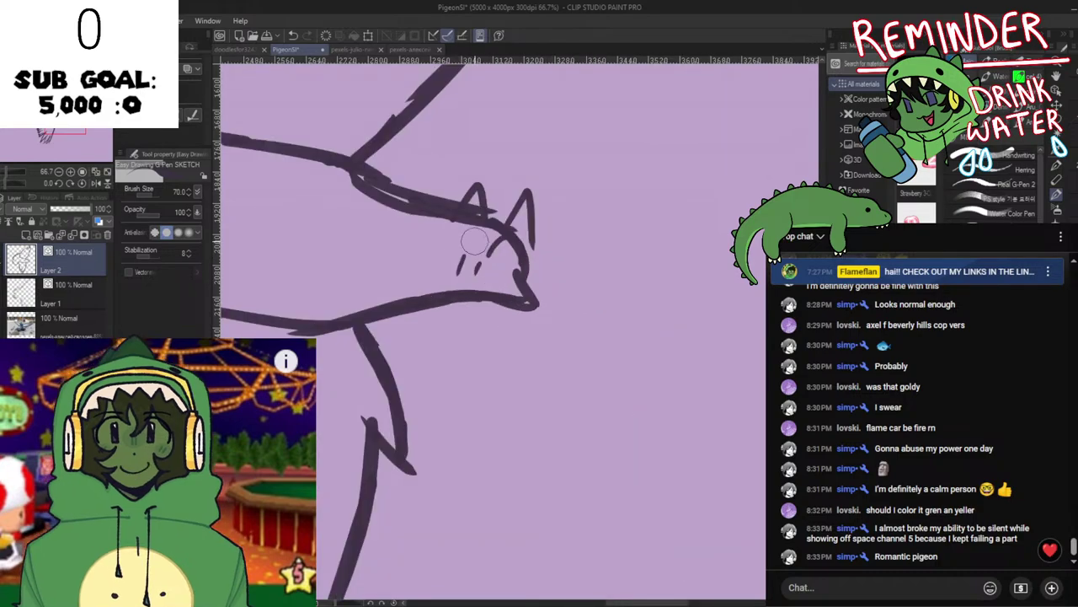
drag(415, 265, 436, 217)
mouse_move(553, 262)
mouse_down()
mouse_move(537, 266)
mouse_move(563, 264)
mouse_up()
drag(490, 230, 529, 288)
key(ctrl+z)
key(ctrl+z)
key(ctrl+z)
key(ctrl+z)
key(ctrl+z)
key(ctrl+z)
key(ctrl+z)
key(ctrl+z)
key(ctrl+z)
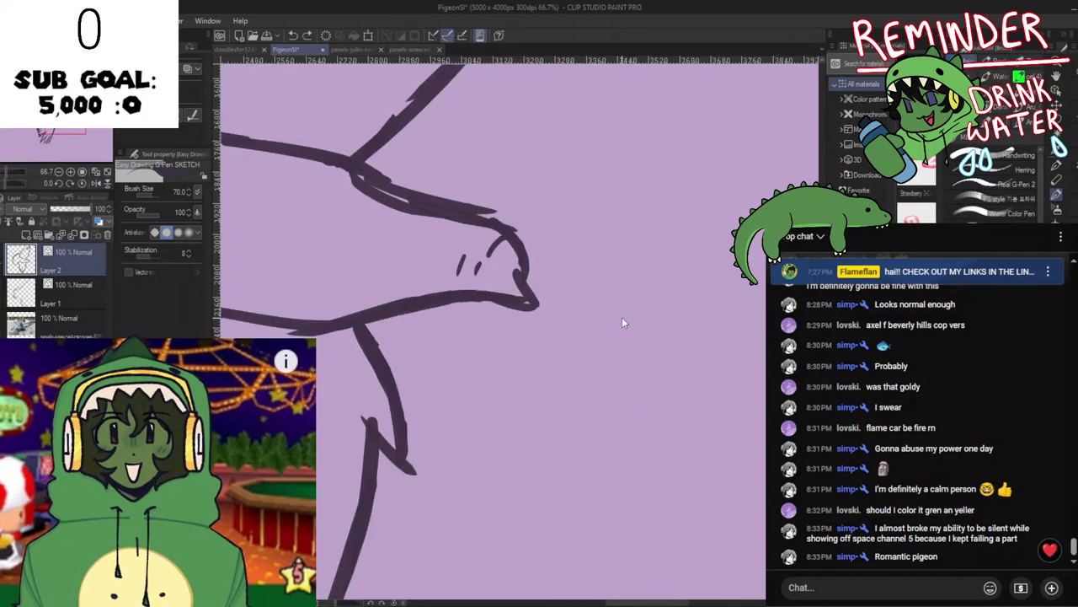
key(ctrl+z)
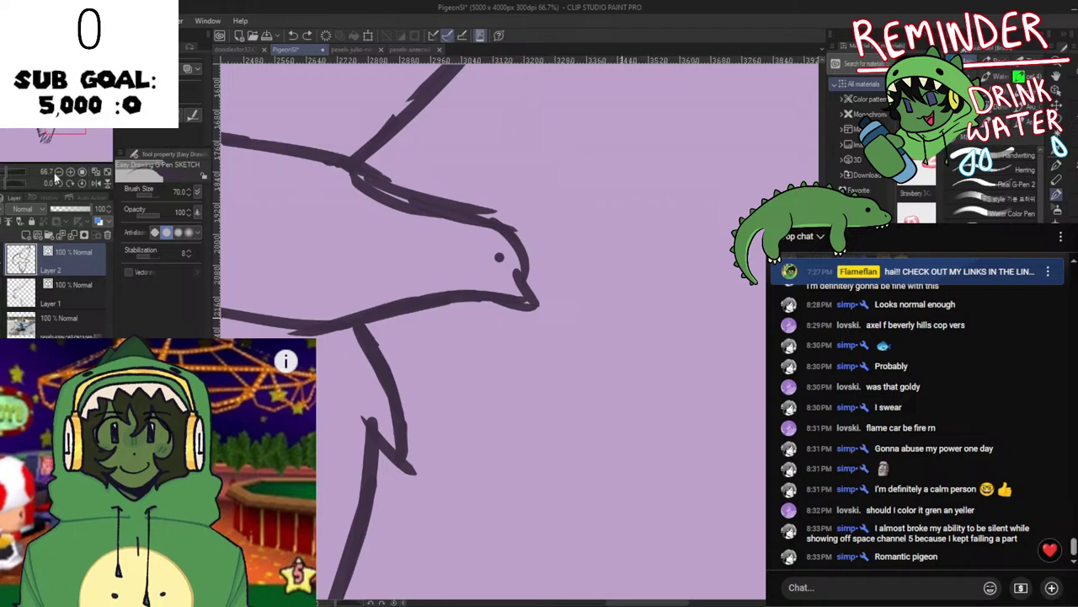
click(37, 237)
scroll(610, 315, down, 3)
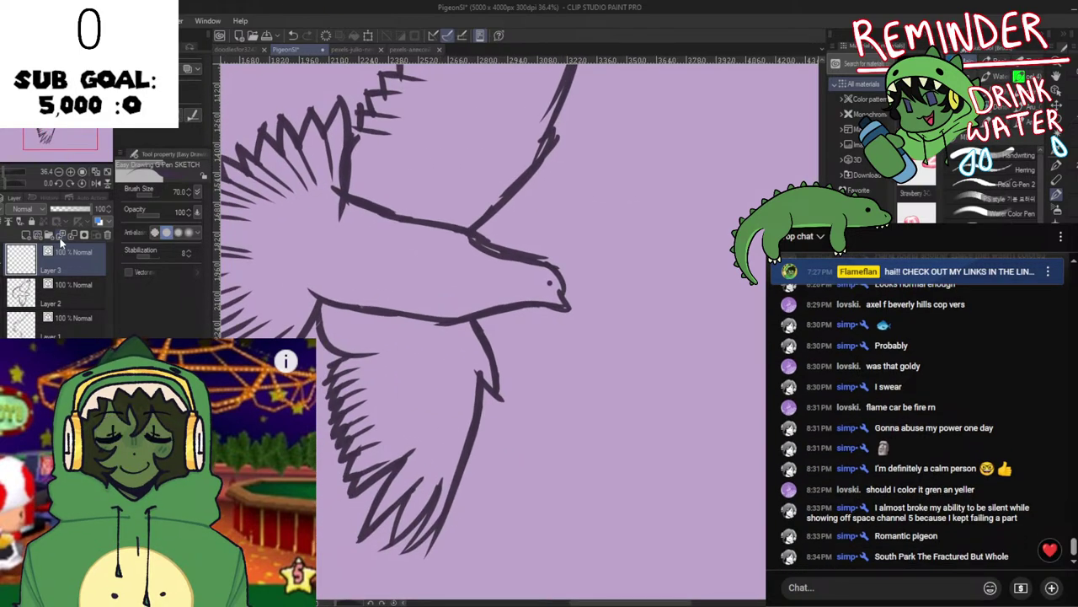
key(ctrl+z)
Group Layer 1 and Layer 2 in a new folder, lower its opacity to 61%, and save the drawing.
click(49, 235)
shift+click(66, 310)
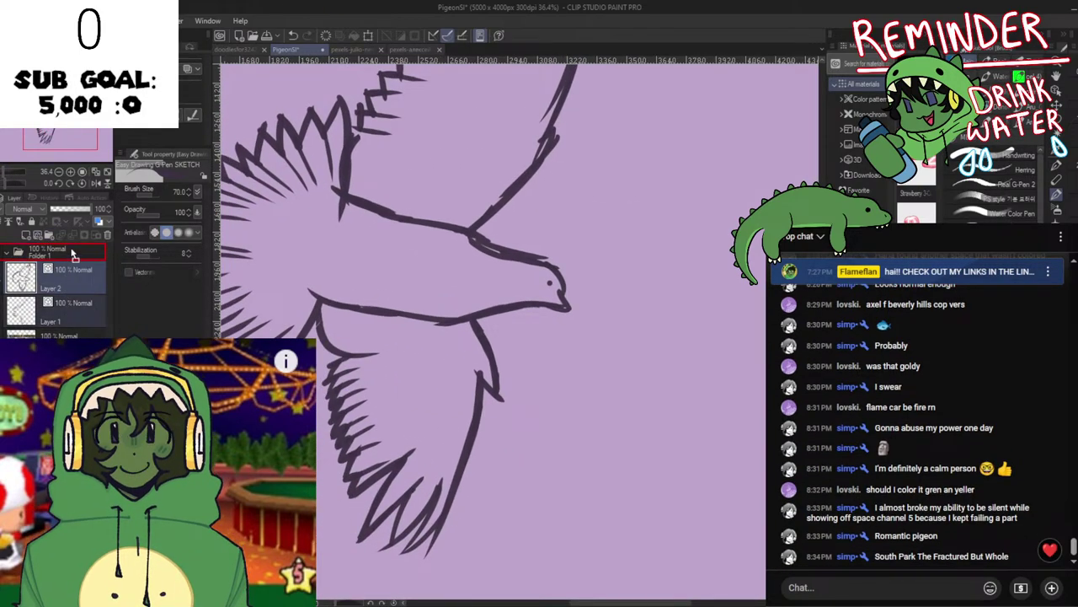
drag(82, 208, 71, 204)
key(ctrl+z)
click(67, 248)
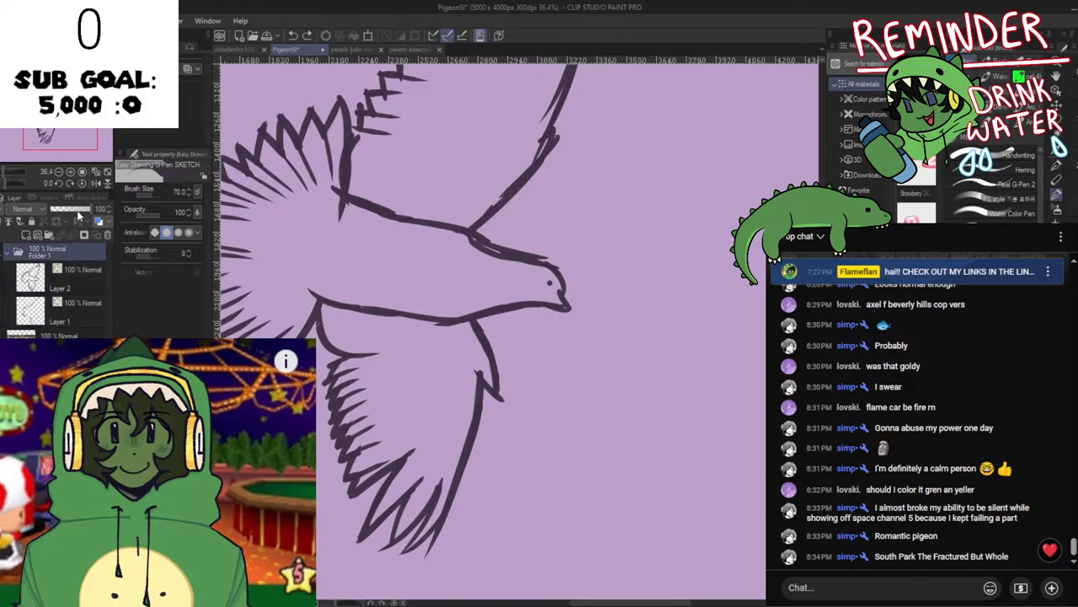
click(75, 209)
drag(497, 273, 594, 298)
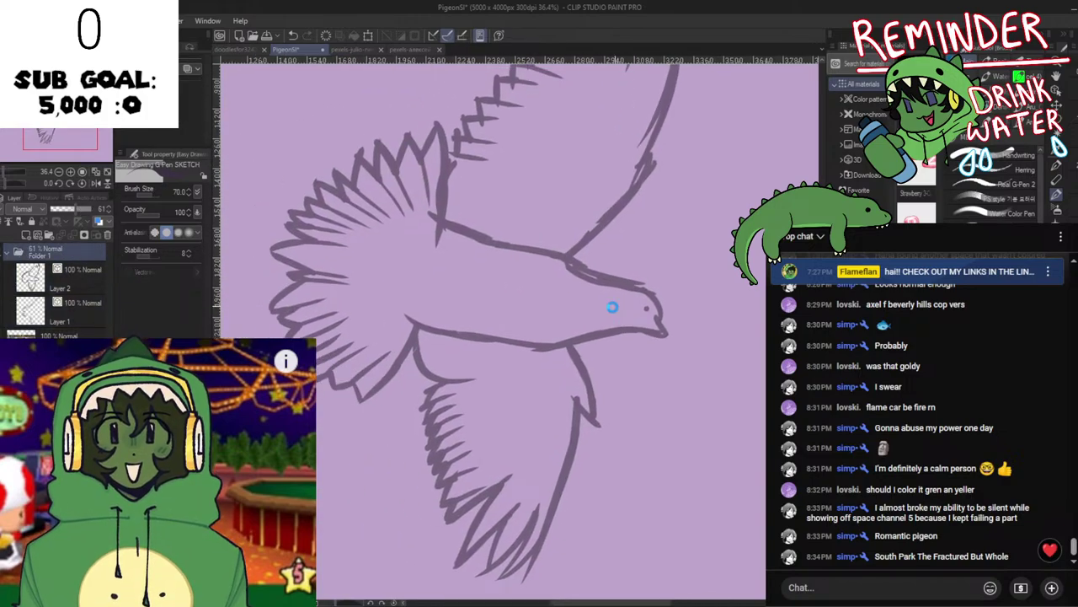
Create a second folder above the faded sketch folder with a new layer inside, and pick the Easy Drawing G-Pen.
scroll(612, 307, up, 2)
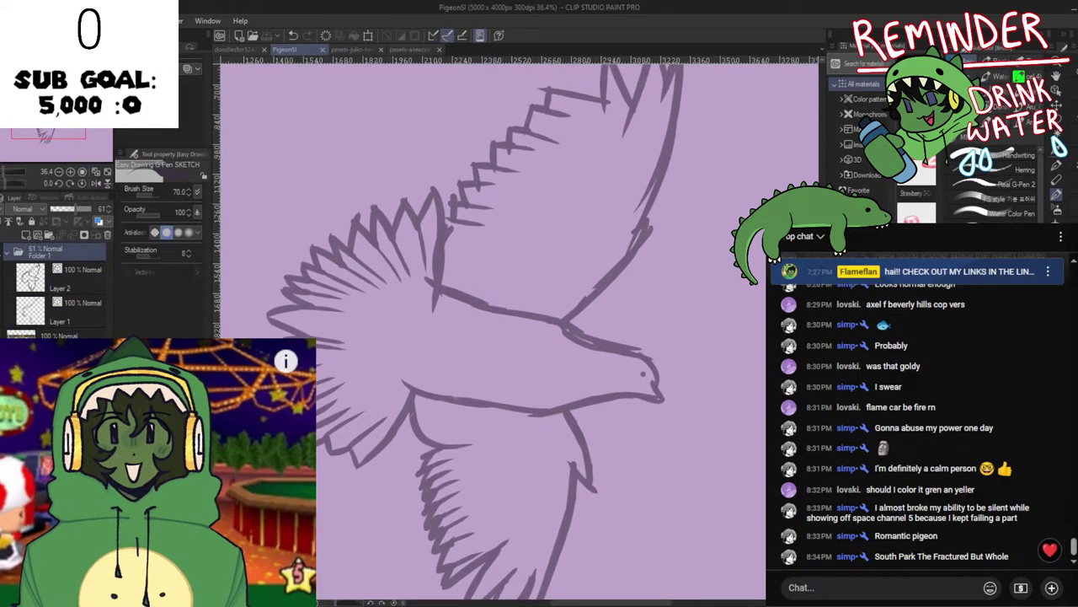
click(48, 236)
click(37, 236)
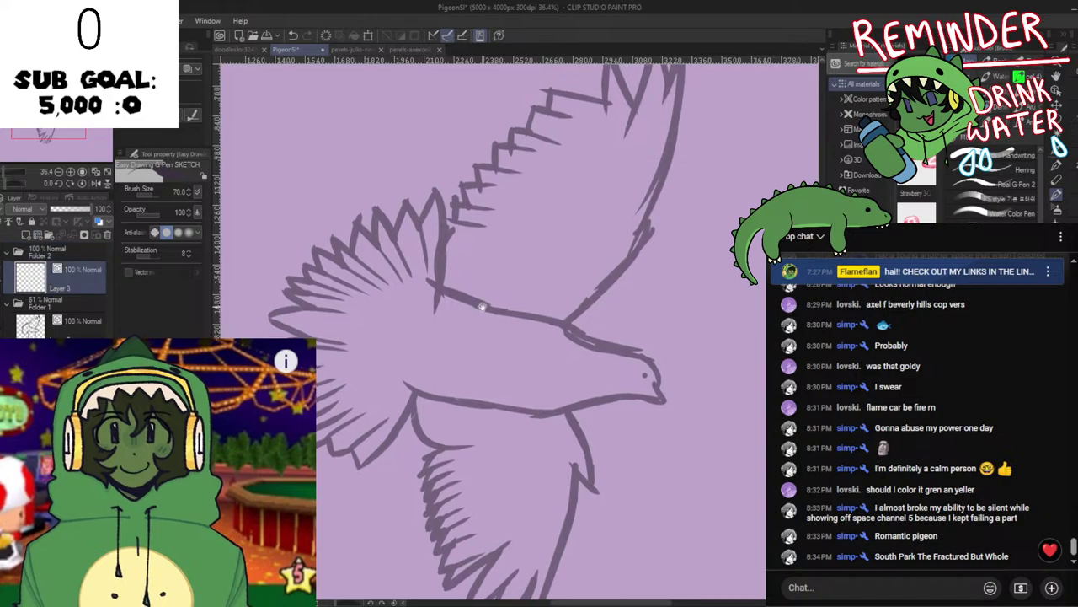
key(p)
Test the G-Pen along the pigeon's back, undo the stroke, and enlarge the brush size to 80.
drag(583, 270, 587, 335)
drag(431, 353, 526, 373)
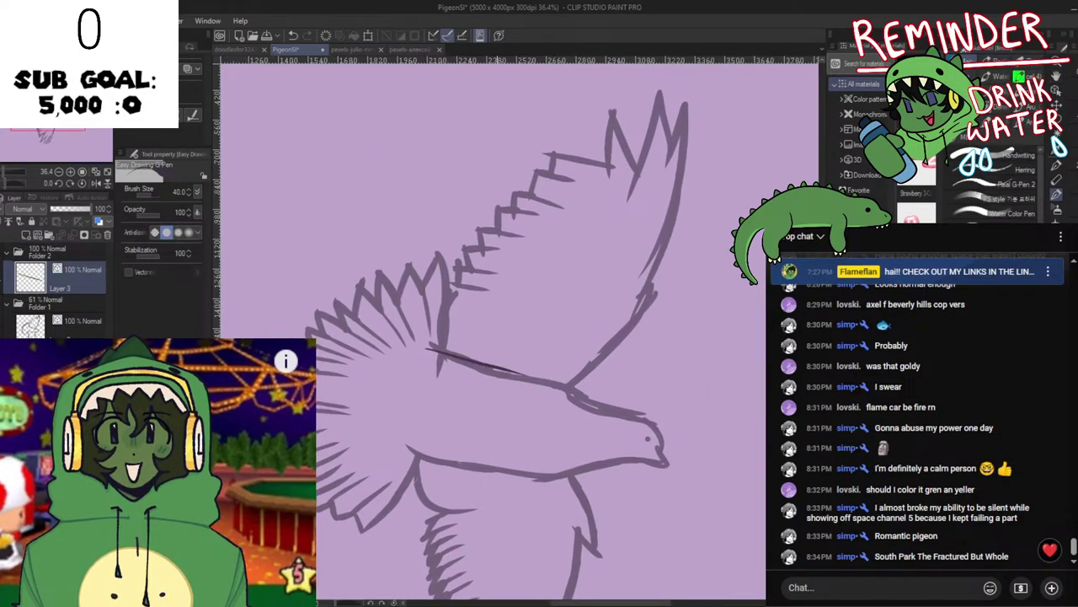
key(ctrl+z)
key(])
key(])
key(])
key(bracketright)
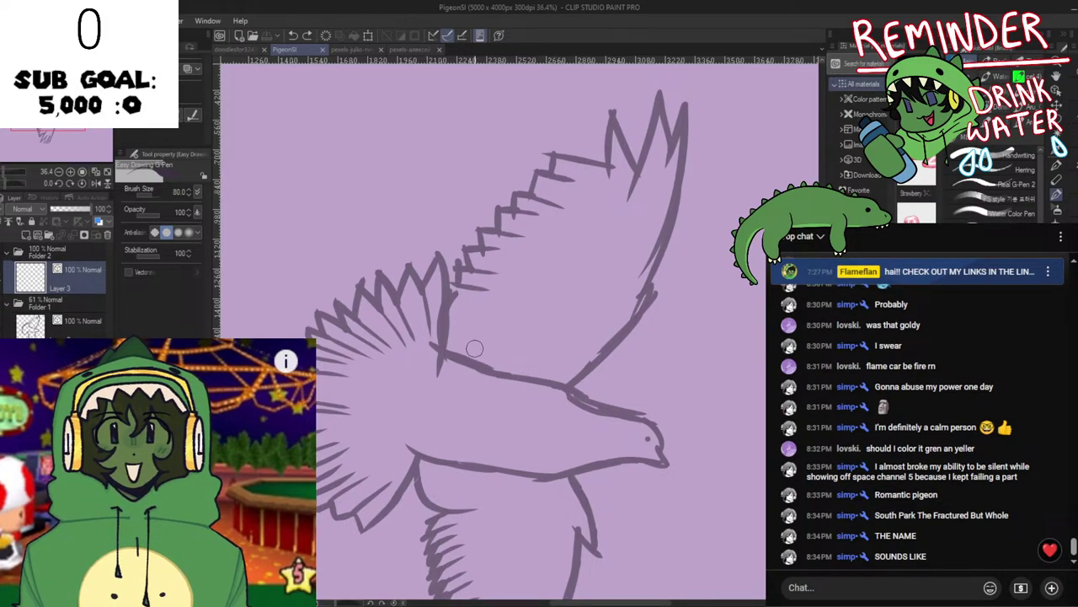
key(ctrl+z)
Try inking the start of the back line from the tail base with the G-Pen at sizes 80 and 100.
drag(428, 343, 530, 385)
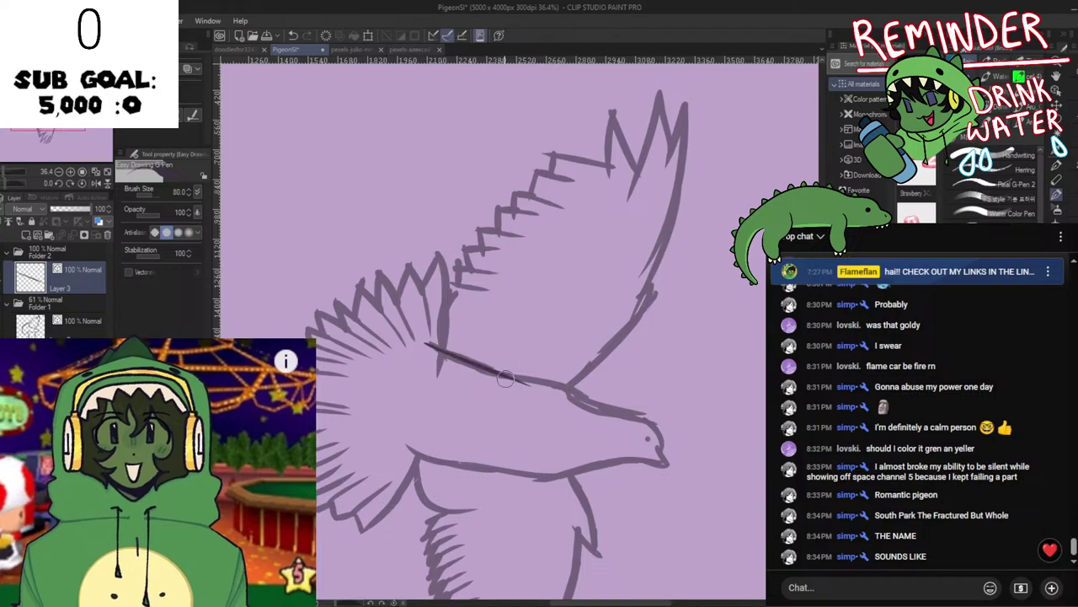
key(ctrl+z)
scroll(506, 376, up, 1)
drag(410, 335, 510, 370)
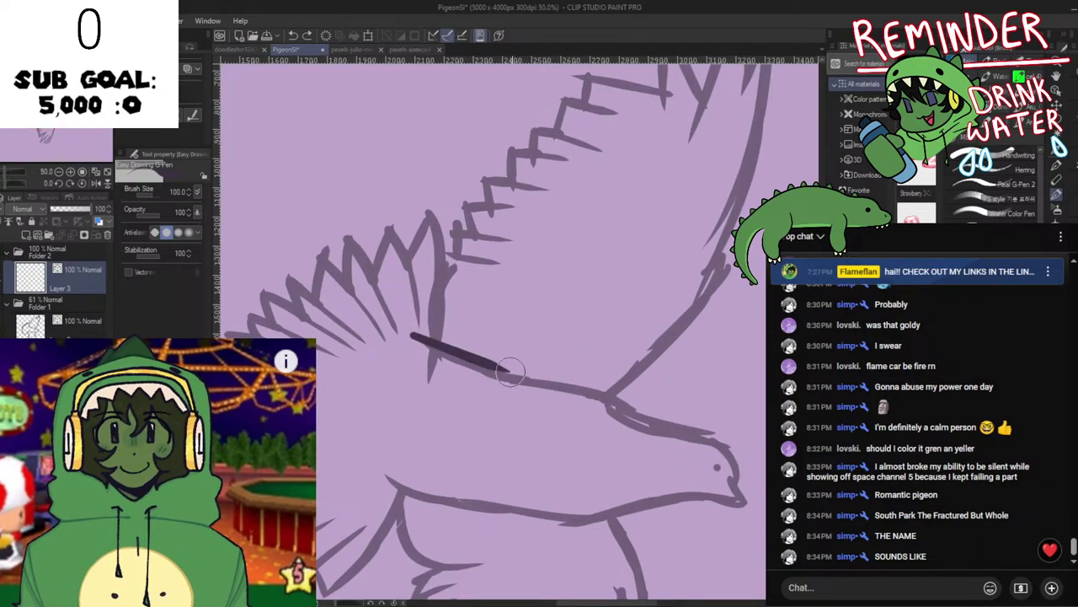
key(ctrl+z)
mouse_move(414, 334)
mouse_down()
mouse_move(516, 380)
mouse_move(445, 351)
mouse_move(506, 376)
mouse_up()
key(ctrl+z)
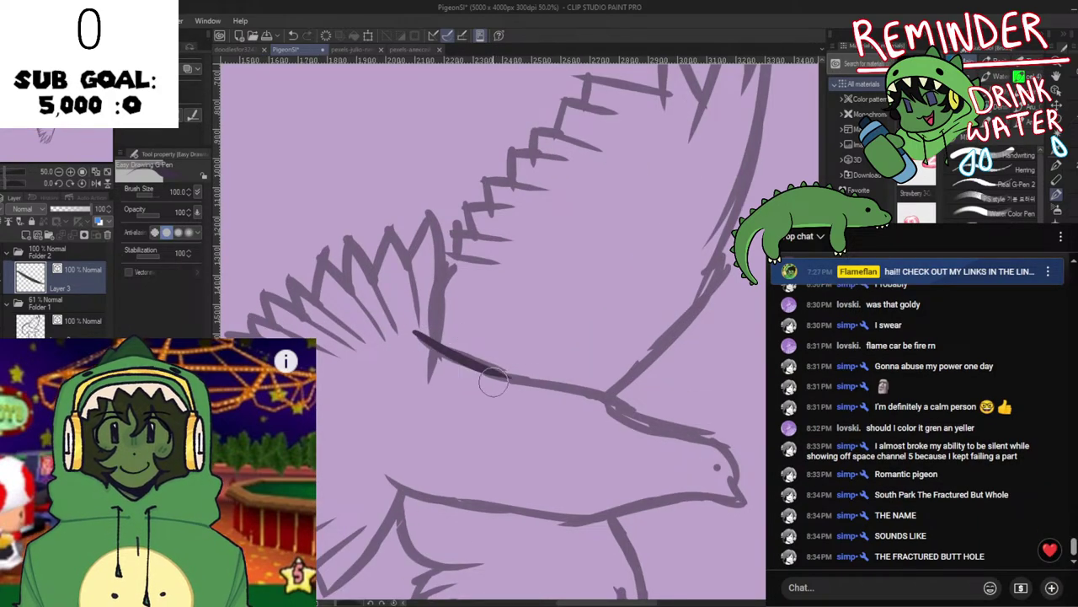
key(ctrl+z)
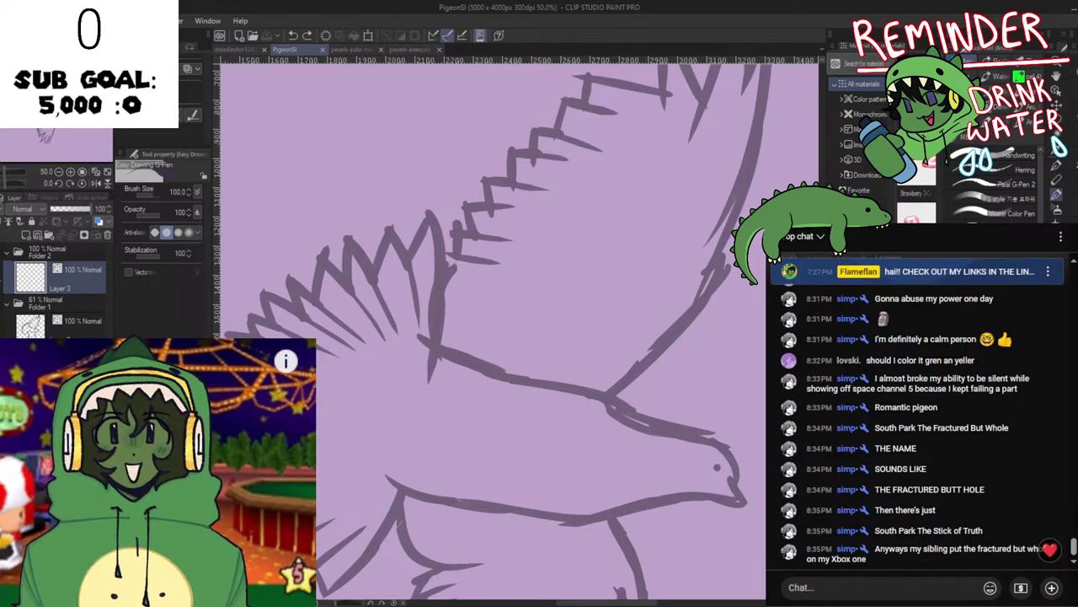
Retry short size 100 strokes on Layer 3 from the tail base to the middle of the back, undoing each one.
scroll(692, 457, down, 1)
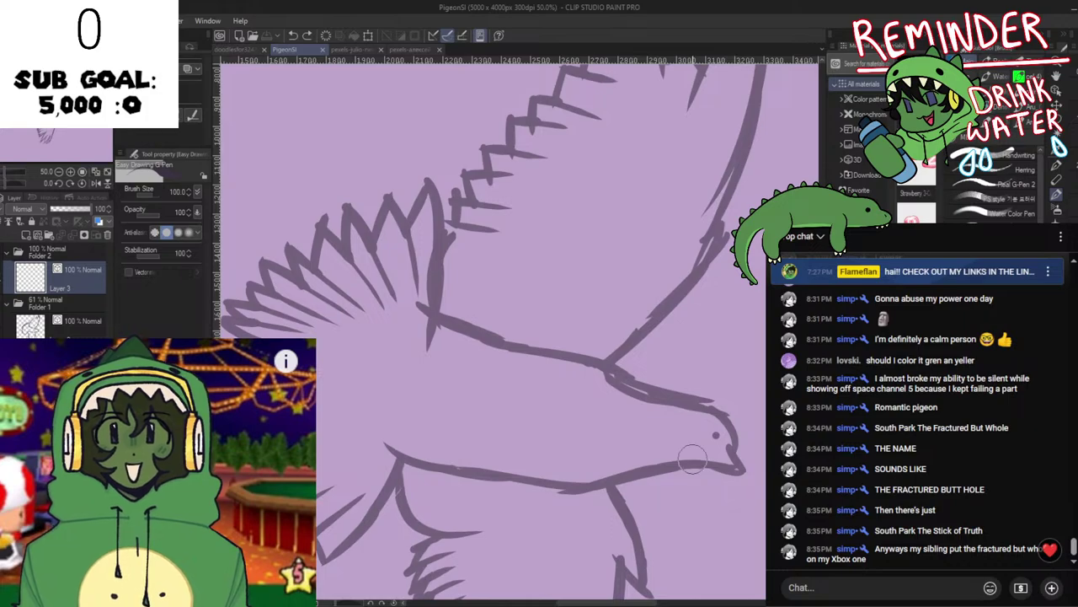
drag(423, 317, 522, 353)
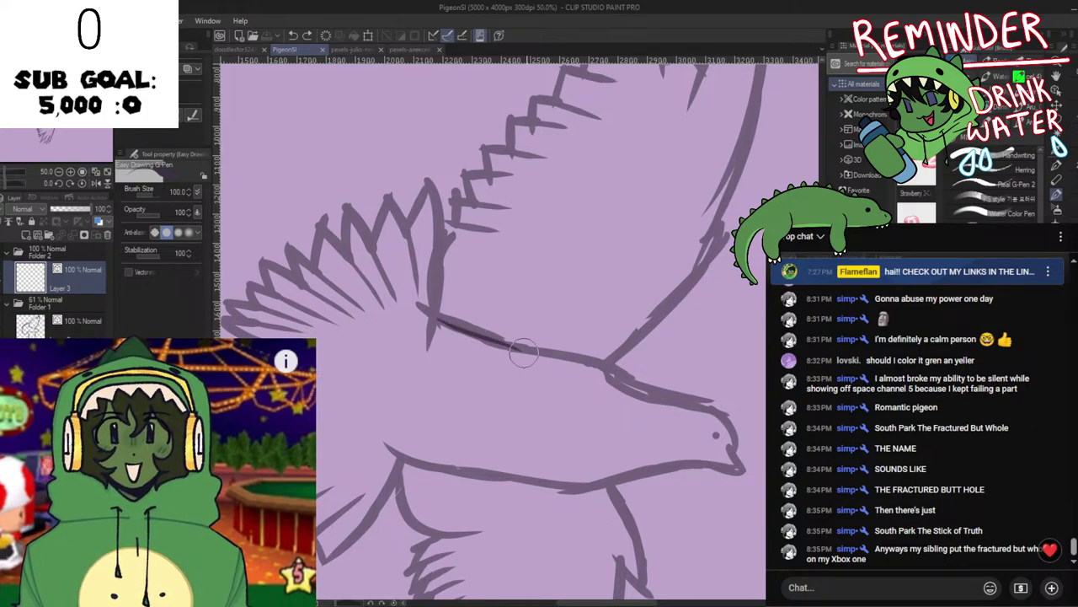
key(ctrl+z)
key(ctrl+z)
mouse_move(417, 307)
mouse_down()
mouse_move(520, 358)
mouse_move(509, 344)
mouse_move(530, 350)
mouse_up()
key(ctrl+z)
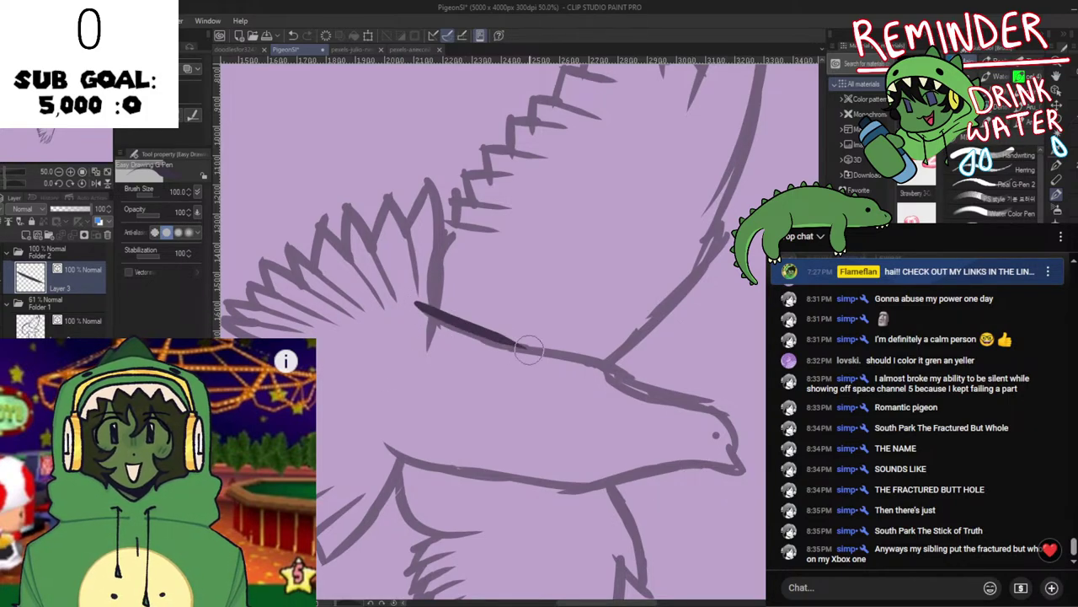
key(ctrl+z)
drag(415, 306, 524, 349)
key(ctrl+z)
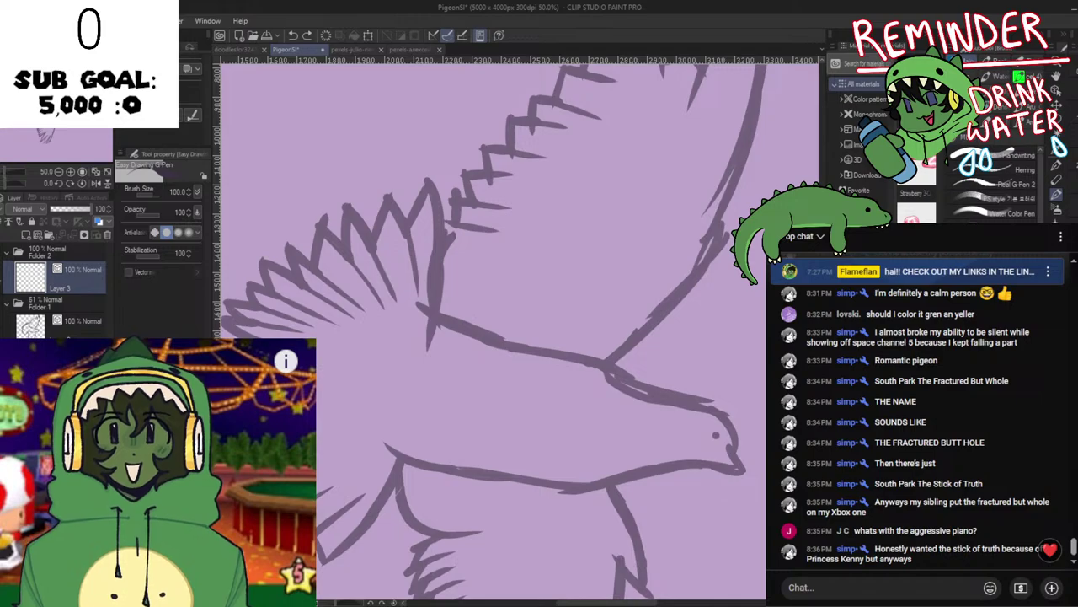
Try inking the back line from the tail base to mid-back and past the neck at size 100, undoing the strokes.
scroll(612, 457, up, 1)
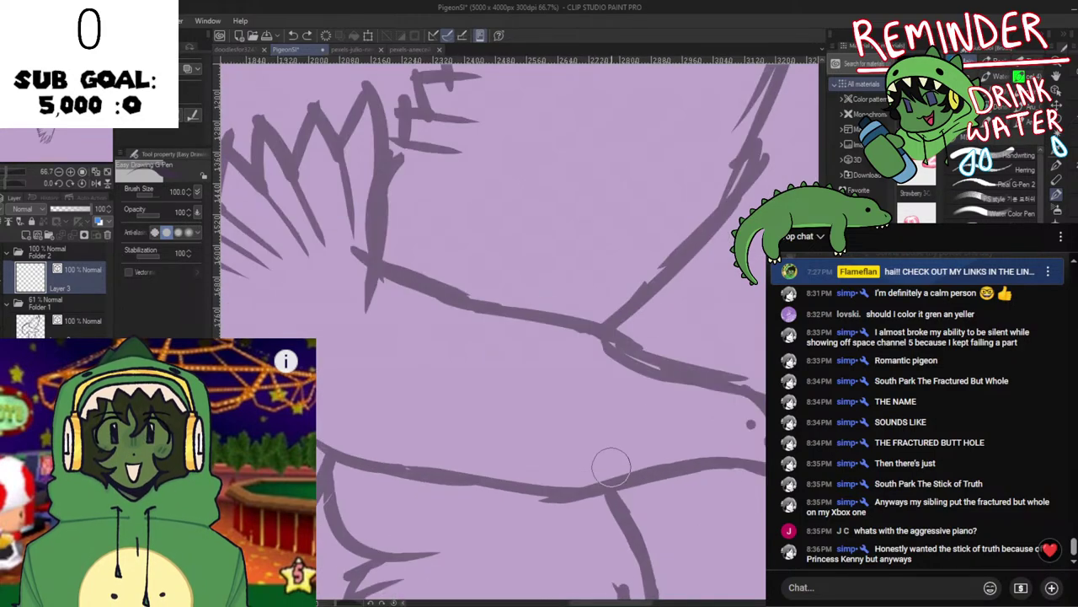
scroll(394, 279, down, 1)
mouse_move(360, 255)
mouse_down()
mouse_move(459, 295)
mouse_move(396, 277)
mouse_move(450, 299)
mouse_up()
key(ctrl+z)
key(ctrl+z)
key(ctrl+z)
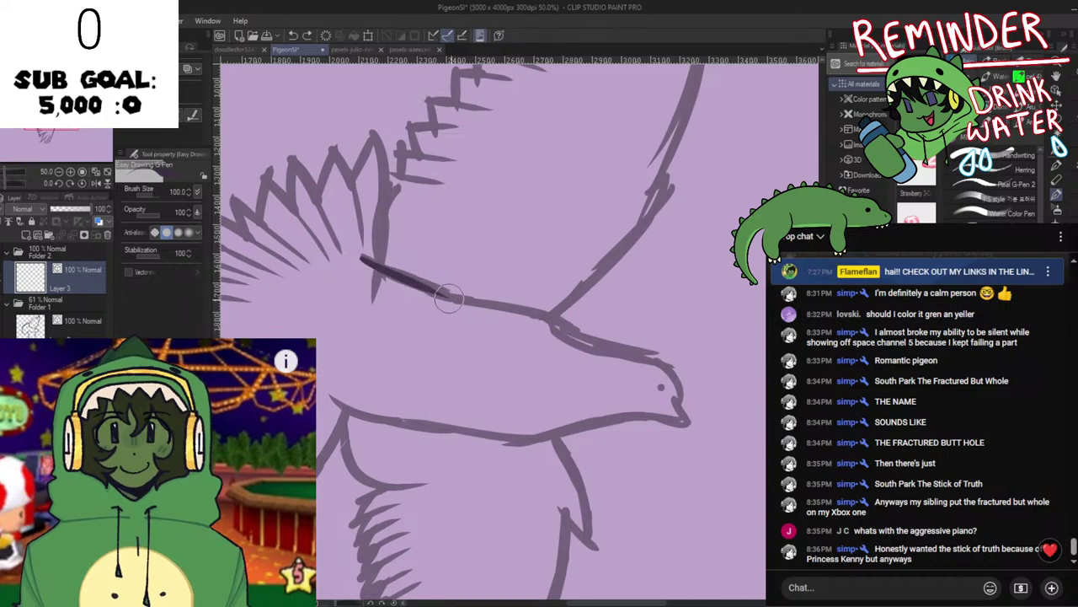
key(ctrl+z)
mouse_move(364, 254)
mouse_down()
mouse_move(505, 319)
mouse_move(611, 347)
mouse_up()
key(ctrl+z)
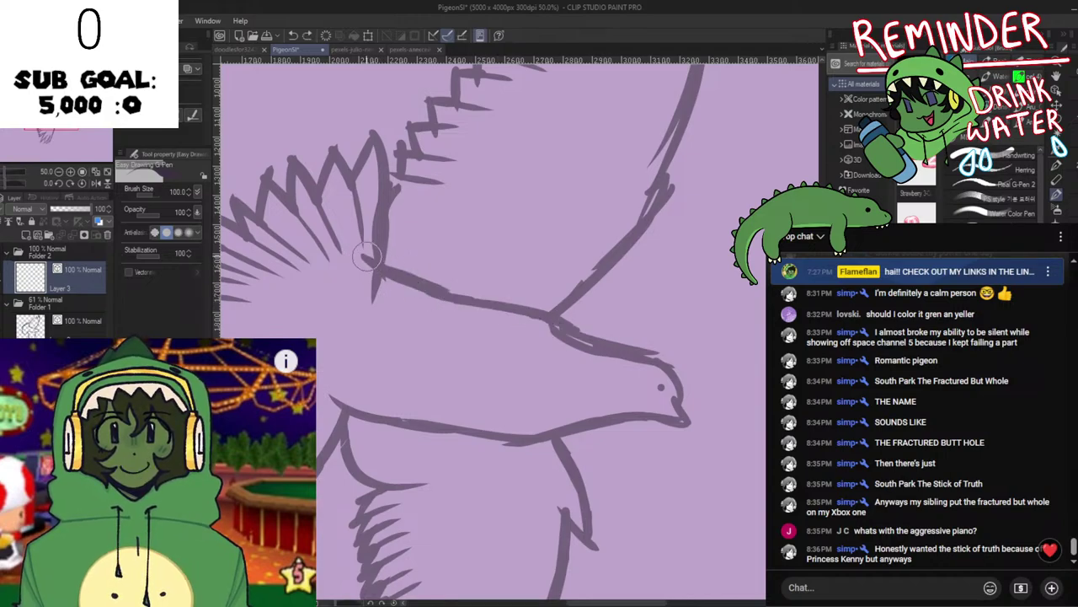
Retry the back line with progressively longer strokes, up to one from the tail base past the forehead, undoing each one.
drag(363, 255, 482, 297)
key(ctrl+z)
key(ctrl+z)
mouse_move(364, 256)
mouse_down()
mouse_move(452, 305)
mouse_move(446, 290)
mouse_move(556, 317)
mouse_up()
key(ctrl+z)
key(ctrl+z)
mouse_move(362, 253)
mouse_down()
mouse_move(434, 291)
mouse_move(518, 313)
mouse_up()
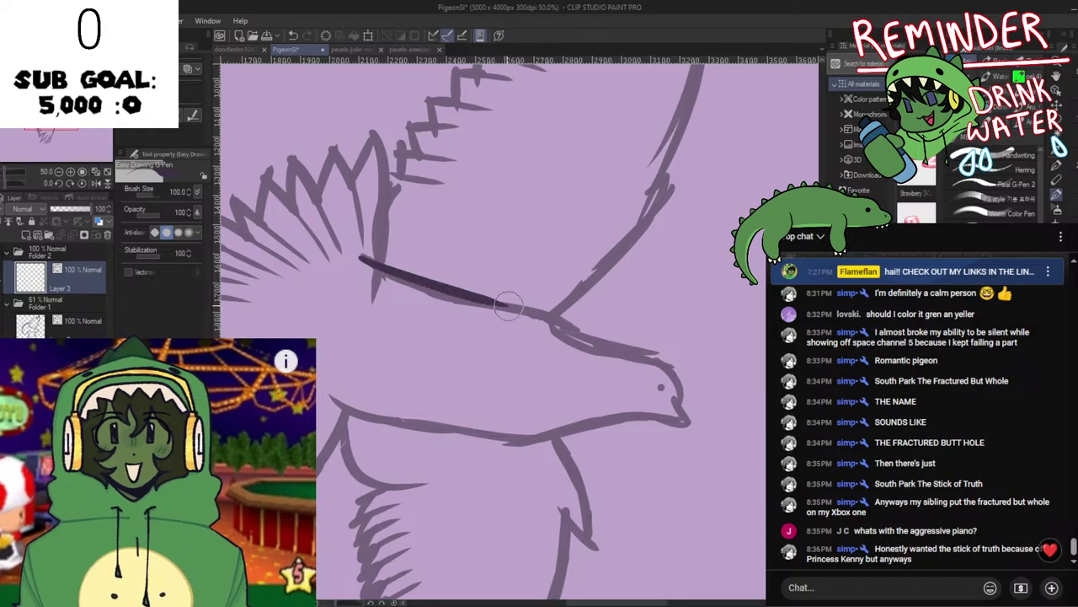
key(ctrl+z)
mouse_move(364, 256)
mouse_down()
mouse_move(421, 287)
mouse_move(560, 331)
mouse_up()
key(ctrl+z)
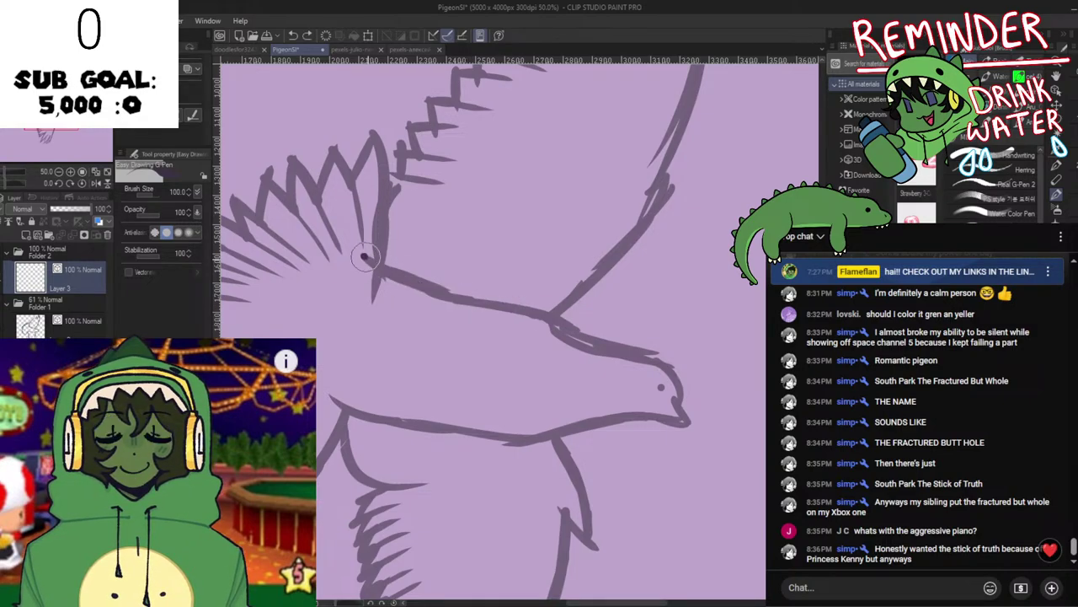
drag(362, 255, 695, 385)
key(ctrl+z)
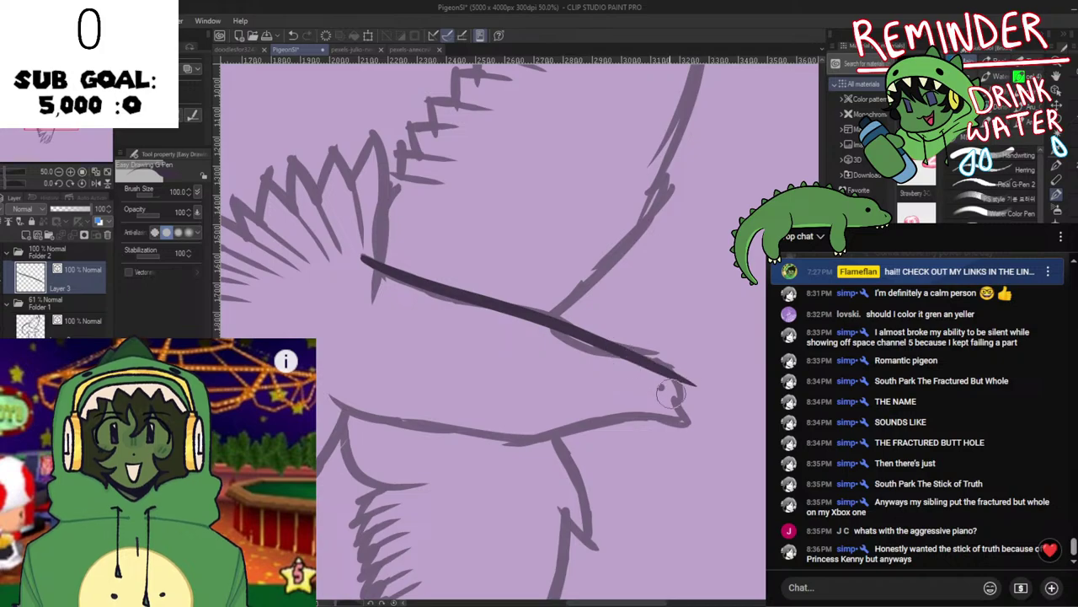
key(ctrl+z)
Try inking the belly line from the underside of the tail base to the front leg with the G-Pen, undoing both strokes.
drag(504, 316, 515, 384)
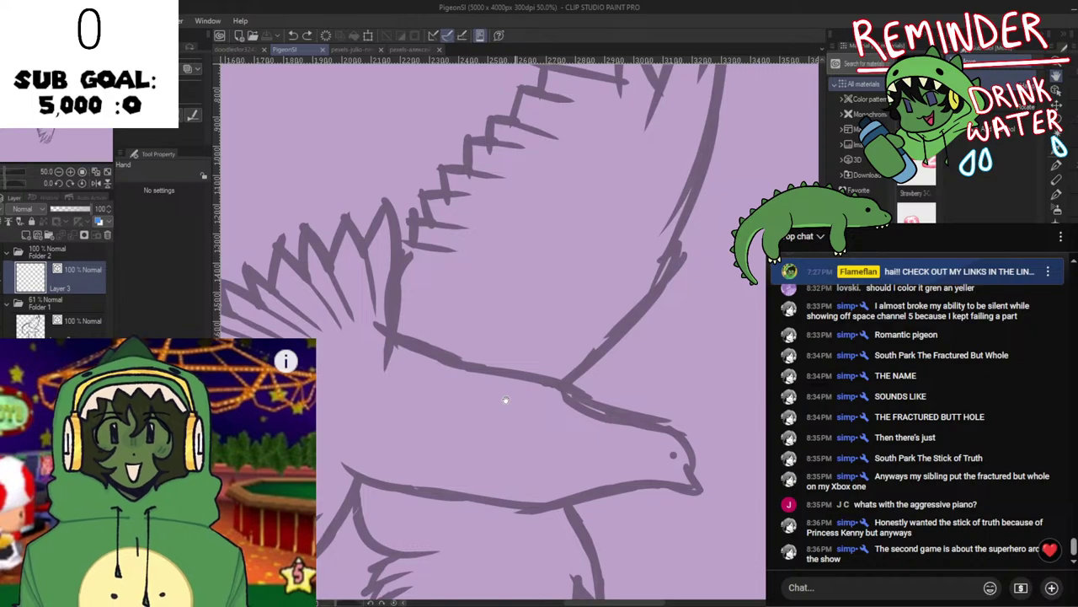
key(h)
key(h)
drag(497, 432, 570, 378)
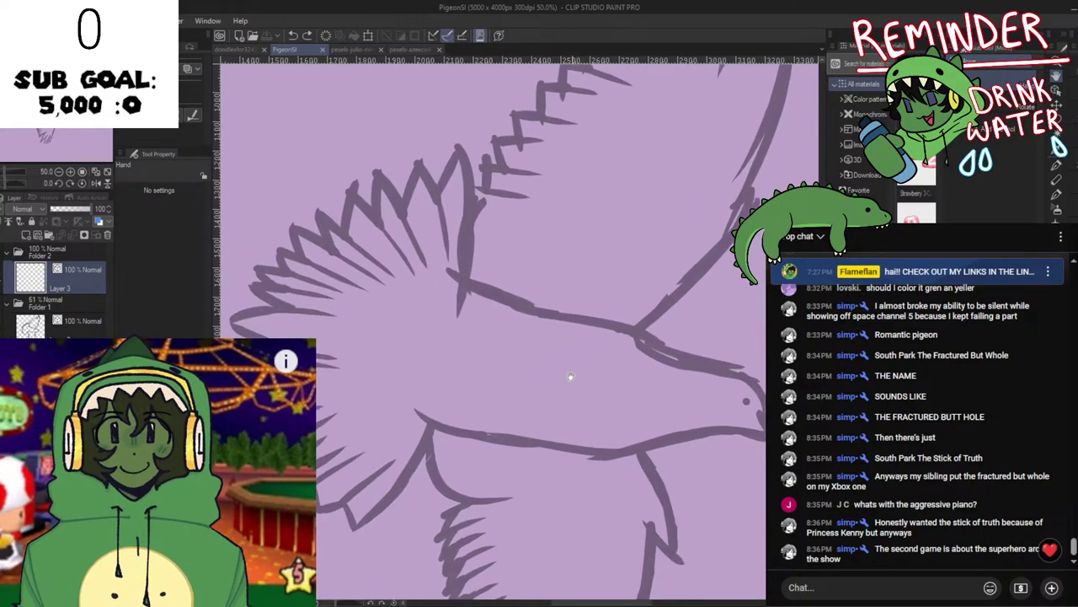
key(p)
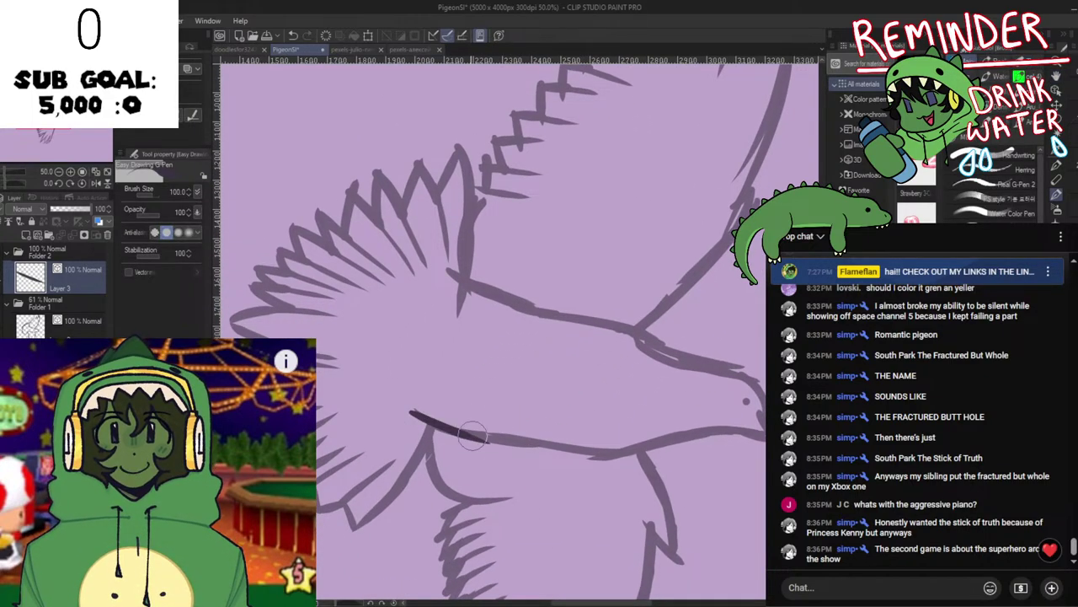
mouse_move(413, 409)
mouse_down()
mouse_move(495, 438)
mouse_move(641, 451)
mouse_up()
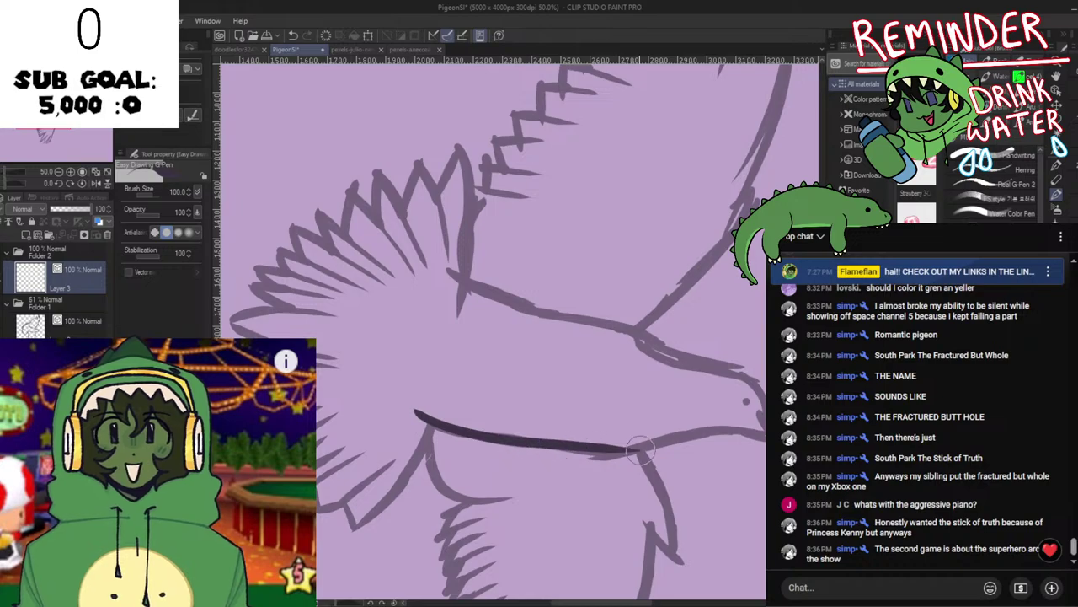
key(ctrl+z)
mouse_move(414, 408)
mouse_down()
mouse_move(489, 438)
mouse_move(679, 456)
mouse_up()
key(h)
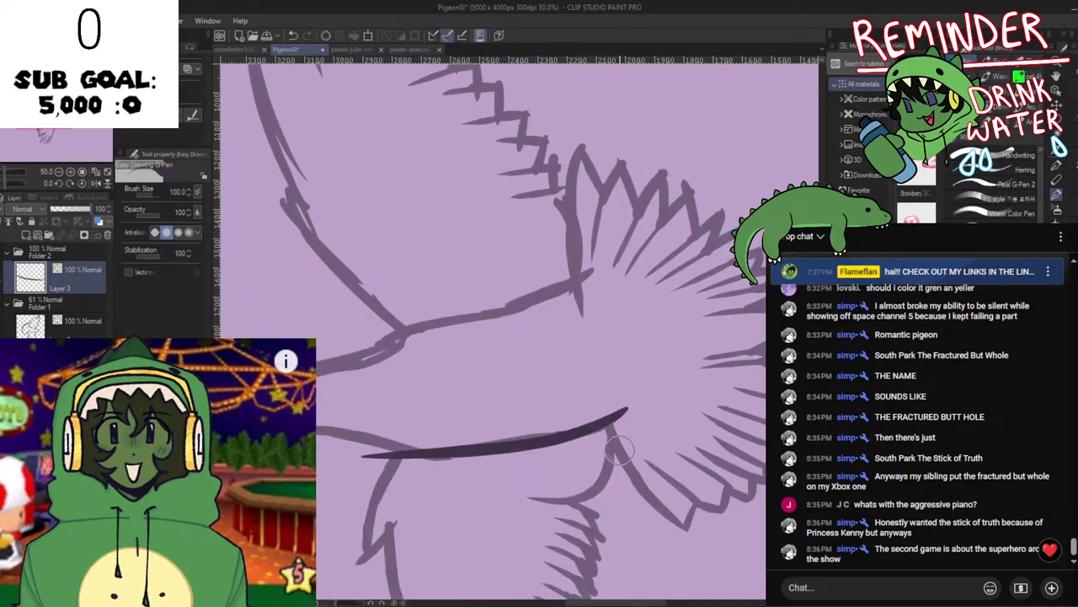
key(h)
mouse_move(578, 428)
mouse_down()
mouse_move(504, 397)
mouse_move(510, 432)
mouse_up()
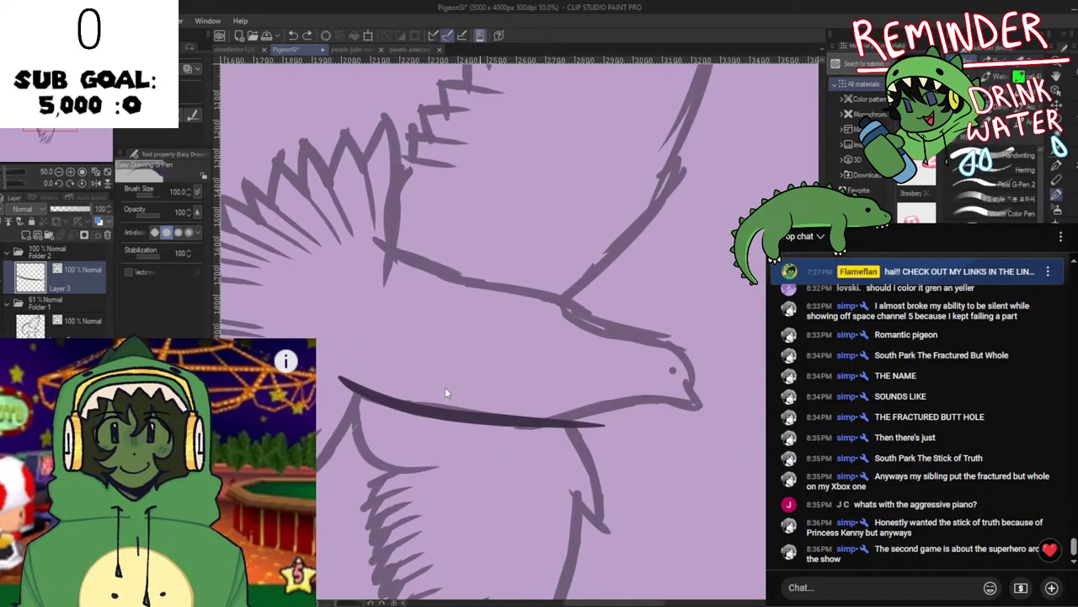
key(ctrl+z)
Try one belly stroke carried from the tail base past the beak, undo it, and save the file.
mouse_move(350, 385)
mouse_down()
mouse_move(394, 406)
mouse_move(508, 424)
mouse_move(381, 402)
mouse_move(496, 421)
mouse_move(337, 378)
mouse_move(393, 405)
mouse_move(499, 421)
mouse_move(681, 403)
mouse_move(744, 415)
mouse_up()
key(ctrl+z)
key(ctrl+z)
drag(659, 472, 647, 474)
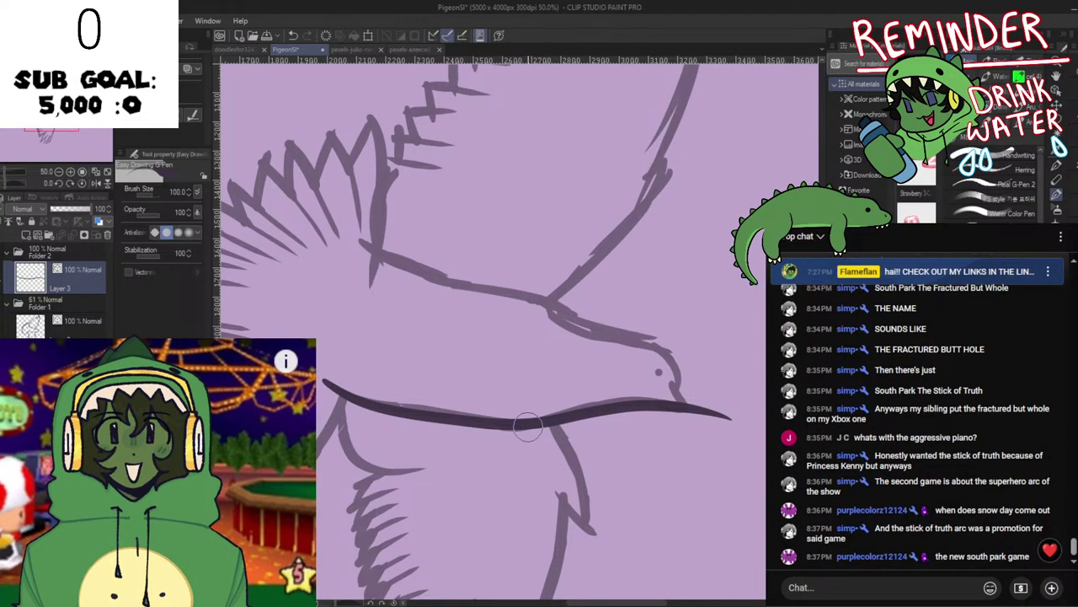
drag(499, 474, 574, 472)
key(ctrl+z)
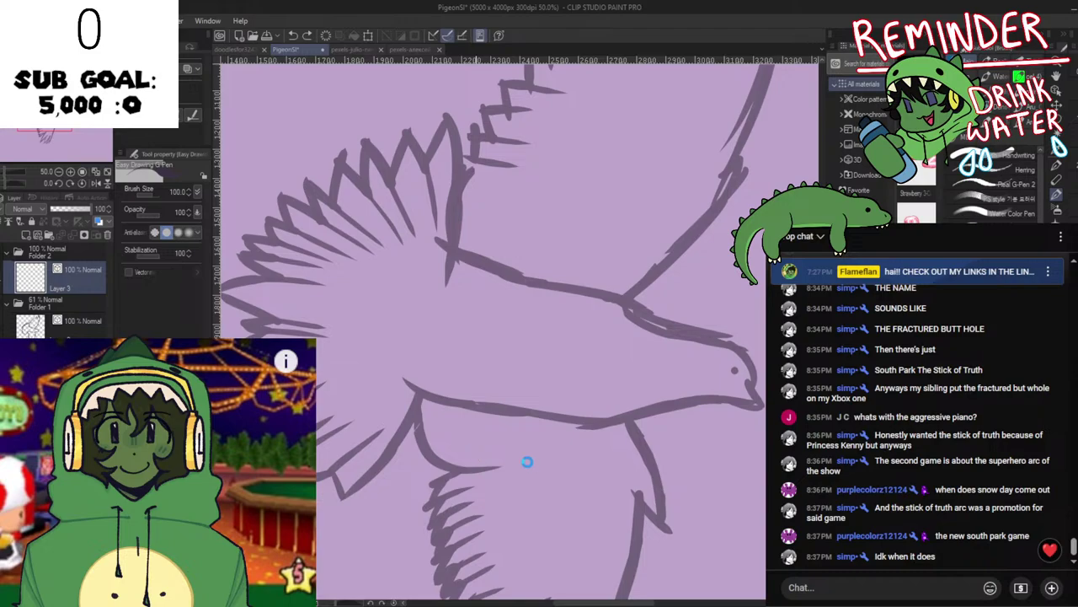
key(ctrl+s)
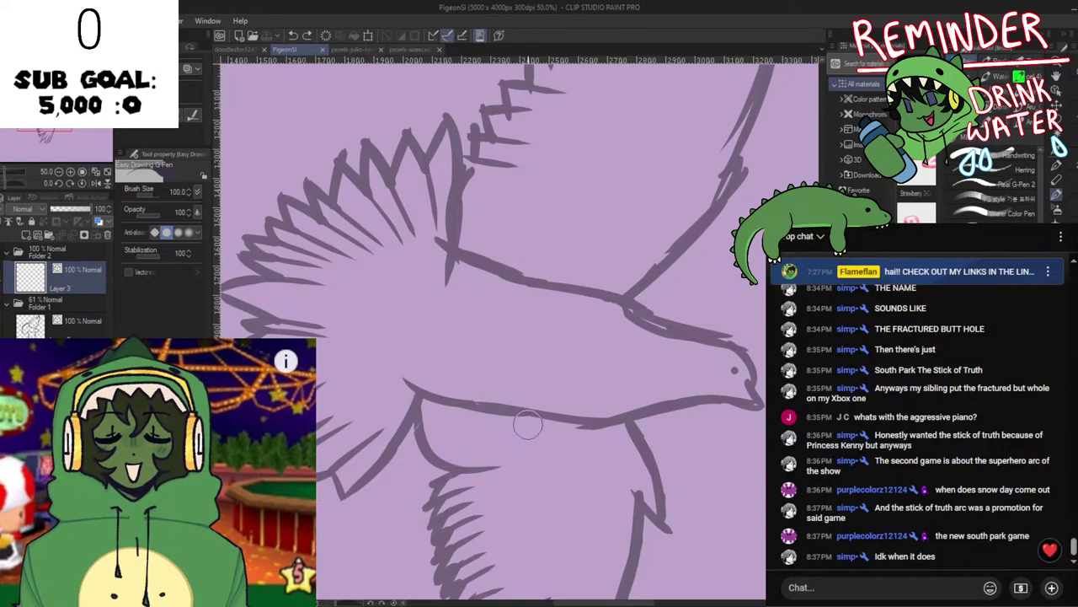
Retry shorter belly strokes starting at the underside of the tail base, undoing each one.
drag(394, 387, 471, 416)
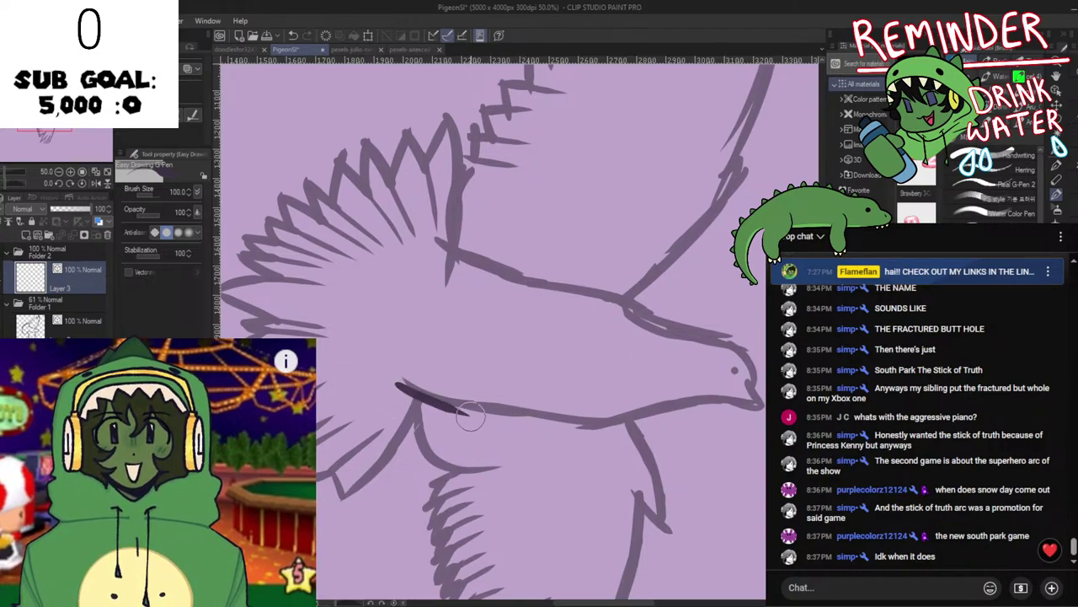
key(ctrl+z)
drag(479, 453, 457, 424)
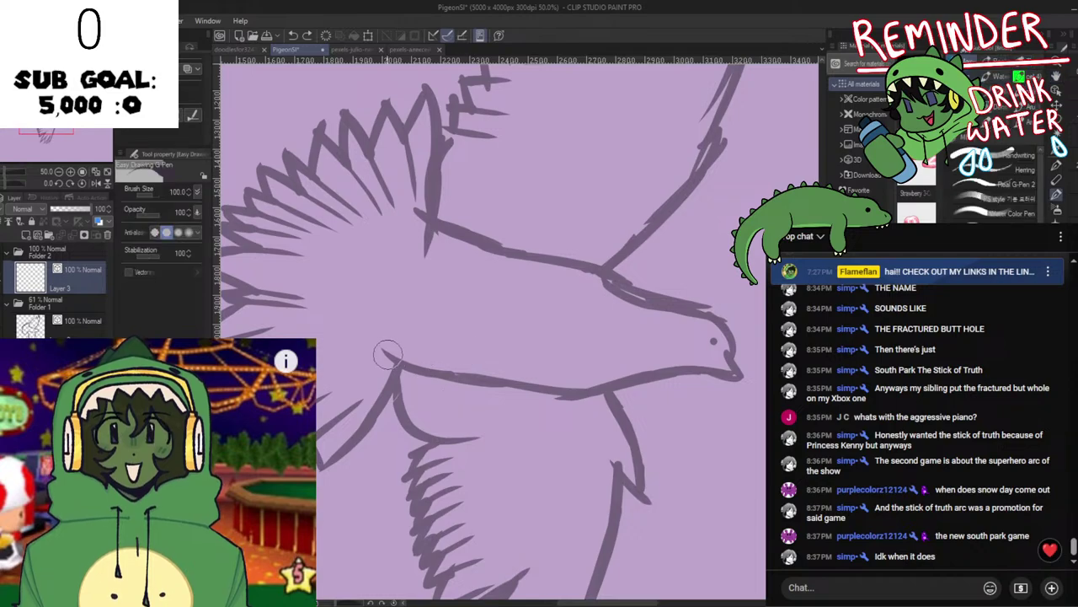
mouse_move(374, 348)
mouse_down()
mouse_move(457, 371)
mouse_move(417, 371)
mouse_move(455, 381)
mouse_move(439, 369)
mouse_move(539, 395)
mouse_up()
key(ctrl+z)
key(ctrl+z)
key(ctrl+z)
key(ctrl+z)
key(ctrl+z)
key(ctrl+z)
Ink one continuous belly line on Layer 3 from the tail base along the breast to just past the beak.
mouse_move(381, 349)
mouse_down()
mouse_move(488, 383)
mouse_move(563, 391)
mouse_move(725, 371)
mouse_move(742, 396)
mouse_up()
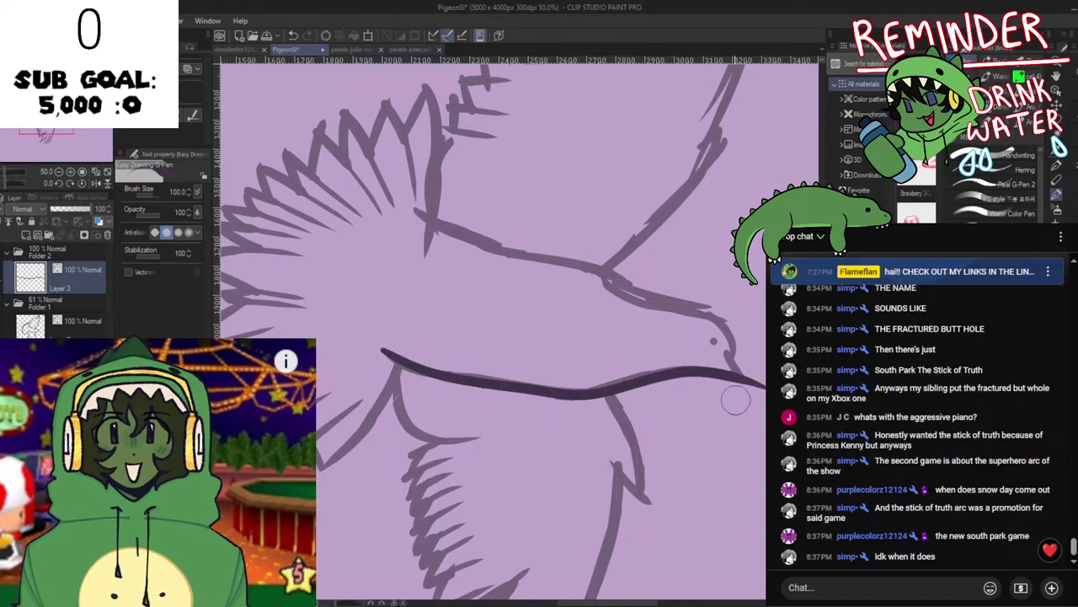
mouse_move(650, 377)
mouse_down()
mouse_move(518, 336)
mouse_move(585, 391)
mouse_up()
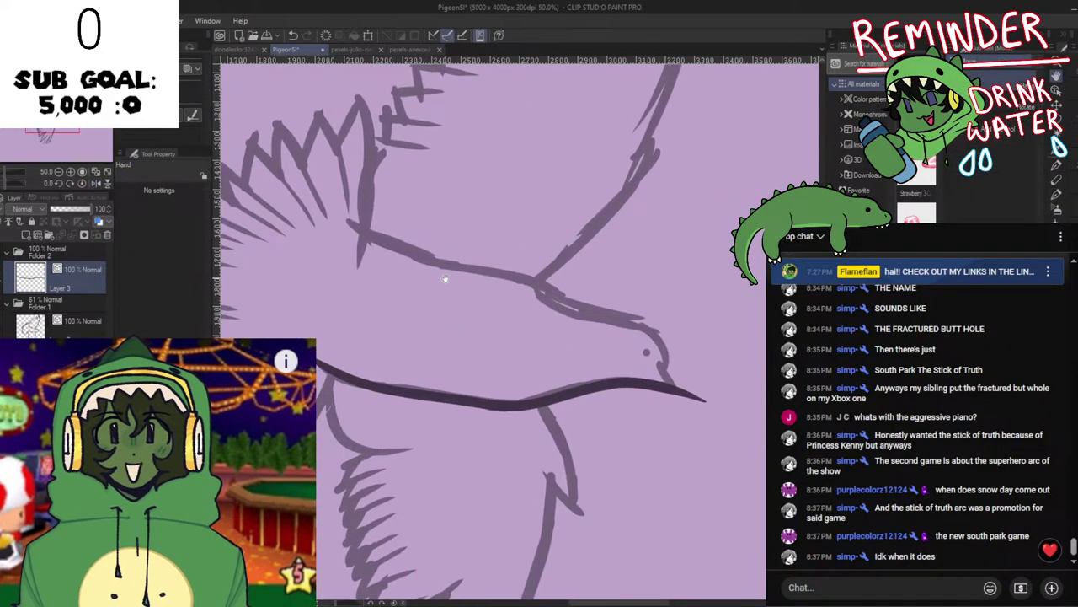
Try inking the first stretch of the back line from the tail base toward mid-back, undoing every stroke.
drag(347, 221, 433, 251)
key(ctrl+z)
key(ctrl+z)
drag(347, 221, 468, 267)
key(ctrl+z)
key(ctrl+z)
key(ctrl+z)
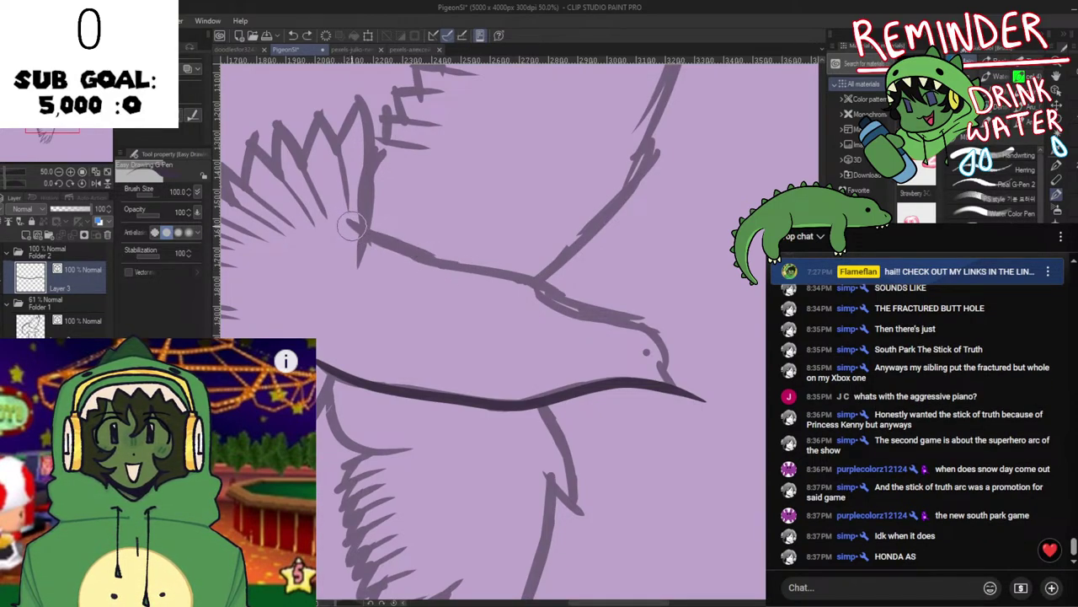
drag(347, 221, 419, 253)
key(ctrl+z)
key(ctrl+z)
key(ctrl+z)
key(ctrl+z)
drag(347, 222, 413, 249)
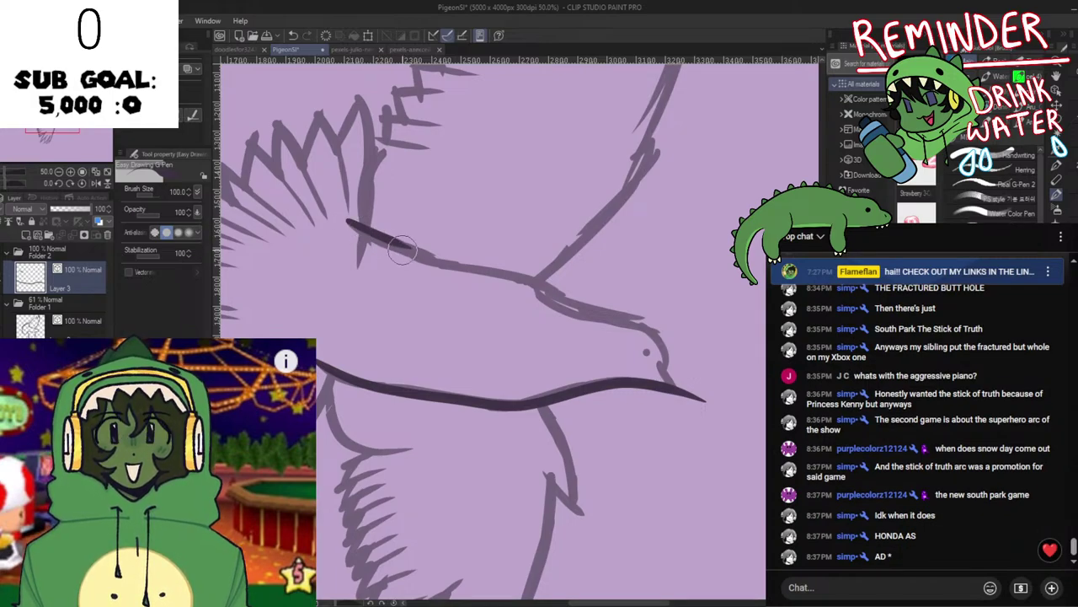
key(ctrl+z)
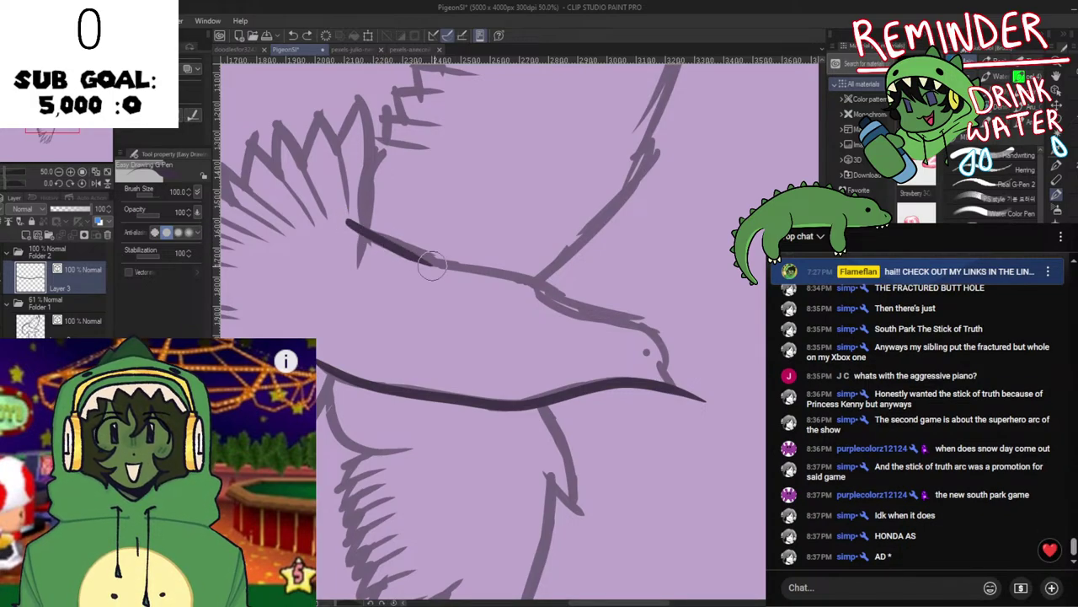
Retry the back line with longer strokes toward the neck and head, undoing each one.
drag(344, 221, 539, 291)
key(ctrl+z)
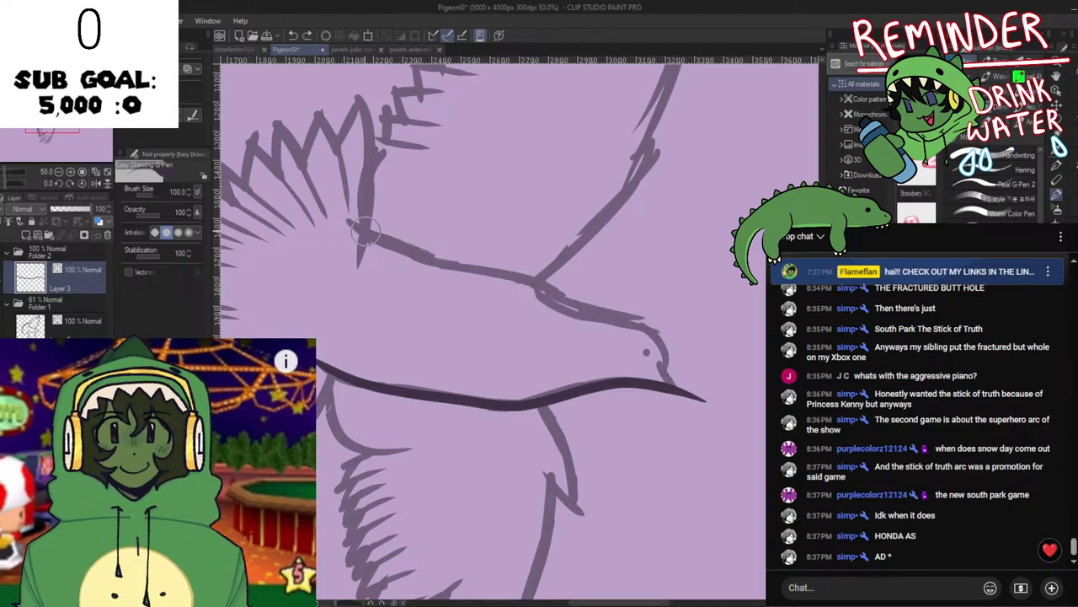
drag(383, 244, 665, 335)
key(ctrl+z)
drag(344, 222, 499, 270)
key(ctrl+z)
key(ctrl+z)
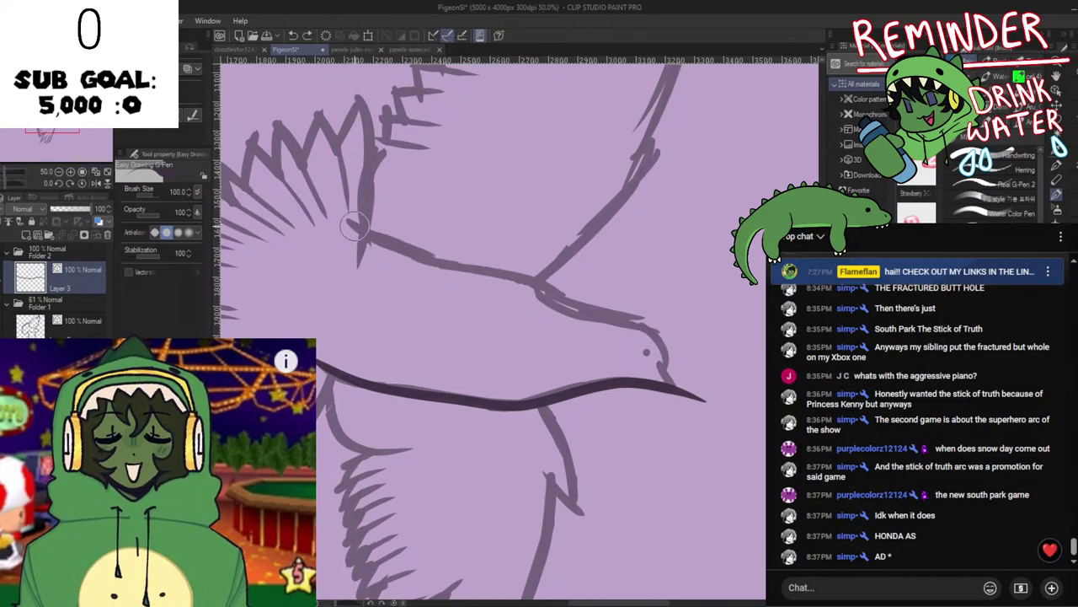
drag(350, 221, 487, 272)
key(ctrl+z)
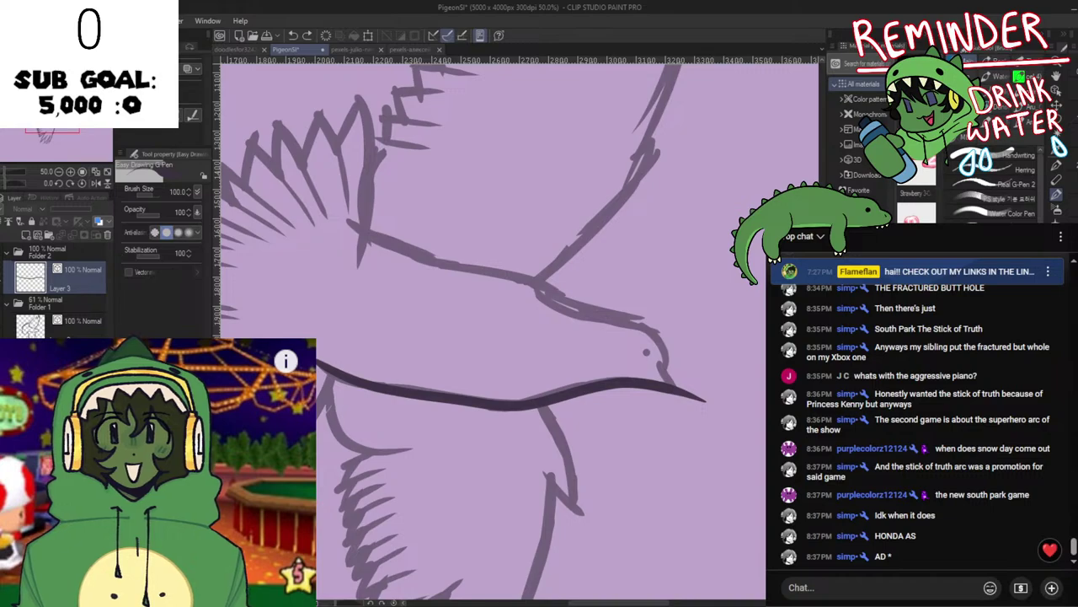
key(ctrl+z)
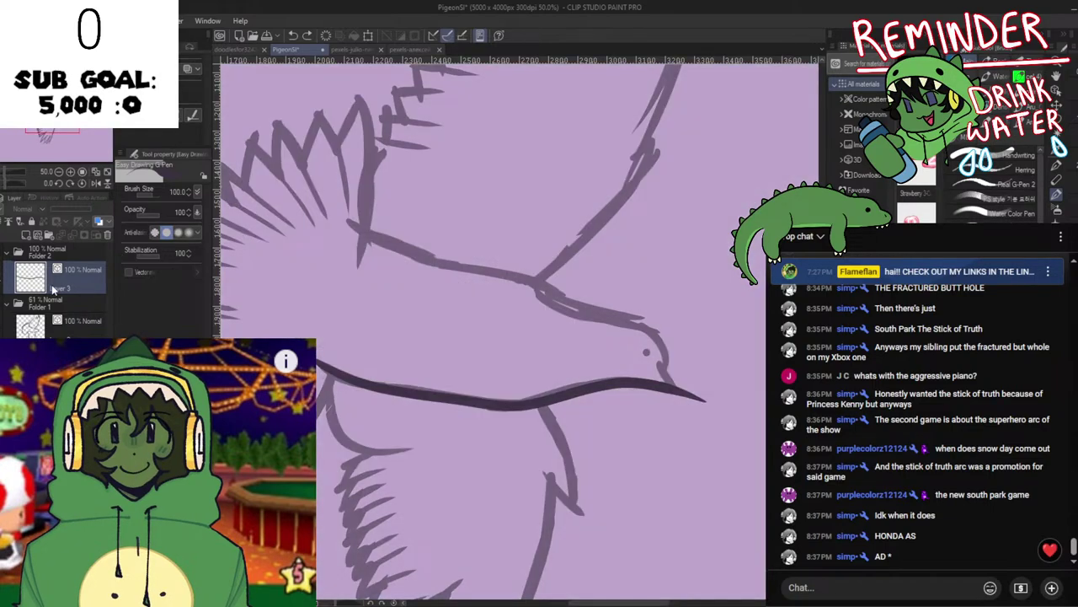
Reselect Layer 3 and try inking the back line from the tail base to just past the wing joint, undoing the strokes.
click(79, 278)
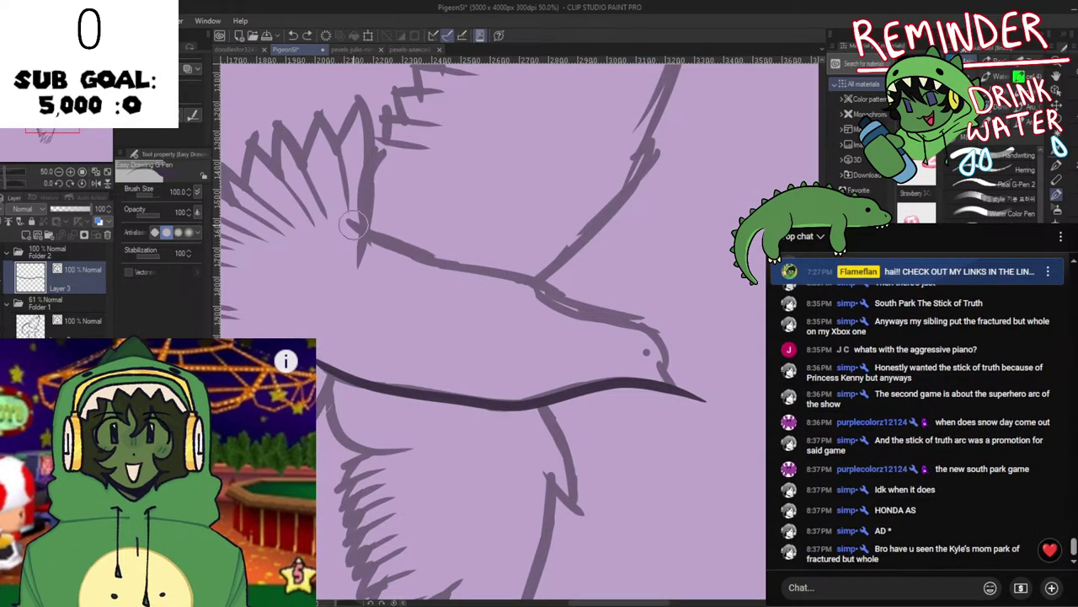
drag(345, 221, 573, 301)
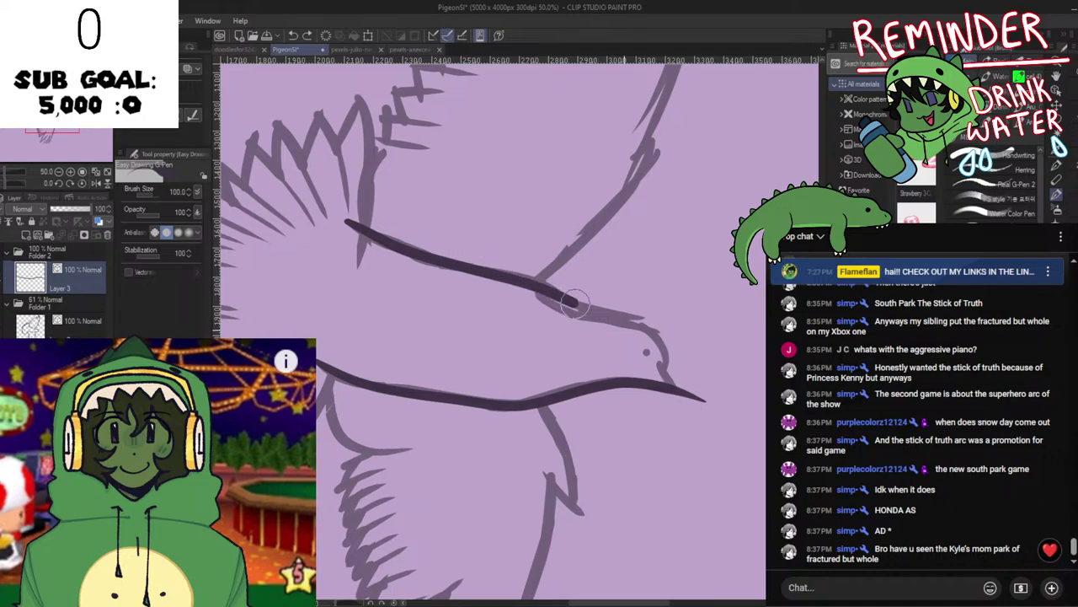
key(ctrl+z)
mouse_move(347, 223)
mouse_down()
mouse_move(497, 282)
mouse_move(560, 293)
mouse_up()
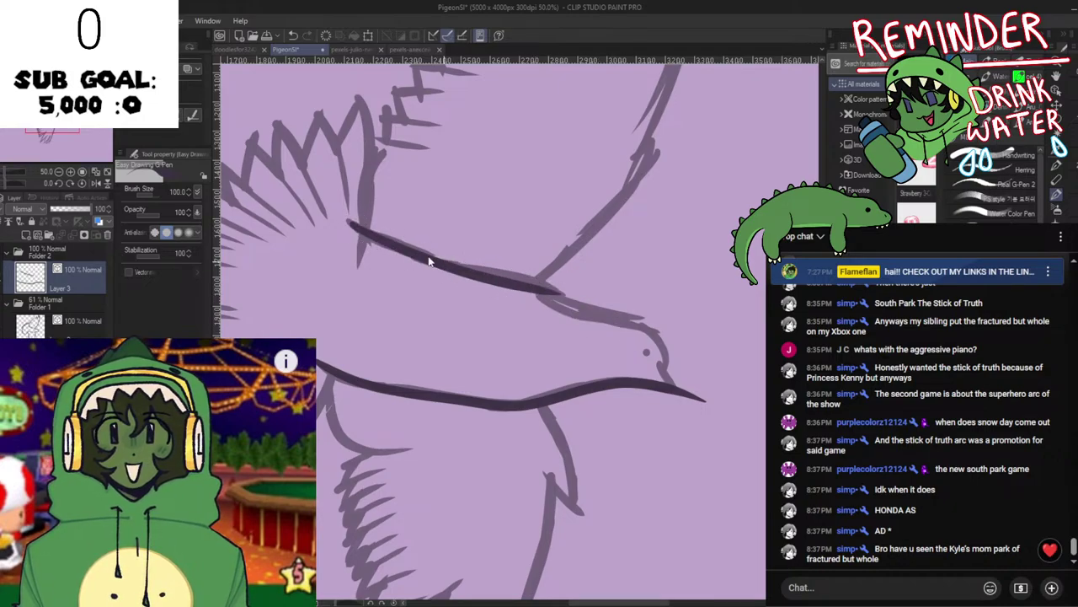
key(ctrl+z)
drag(413, 250, 499, 273)
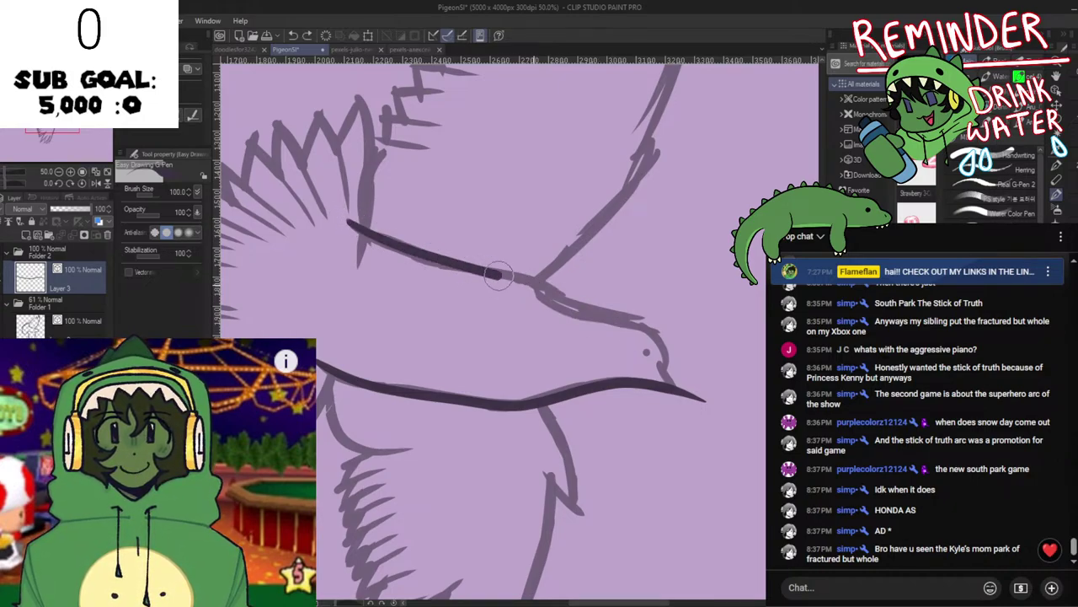
key(ctrl+z)
key(ctrl+z)
Ink one continuous back line from the tail base over the neck to just past the forehead, undoing the first attempt.
drag(352, 224, 474, 269)
mouse_move(532, 288)
mouse_down()
mouse_move(615, 329)
mouse_move(706, 358)
mouse_up()
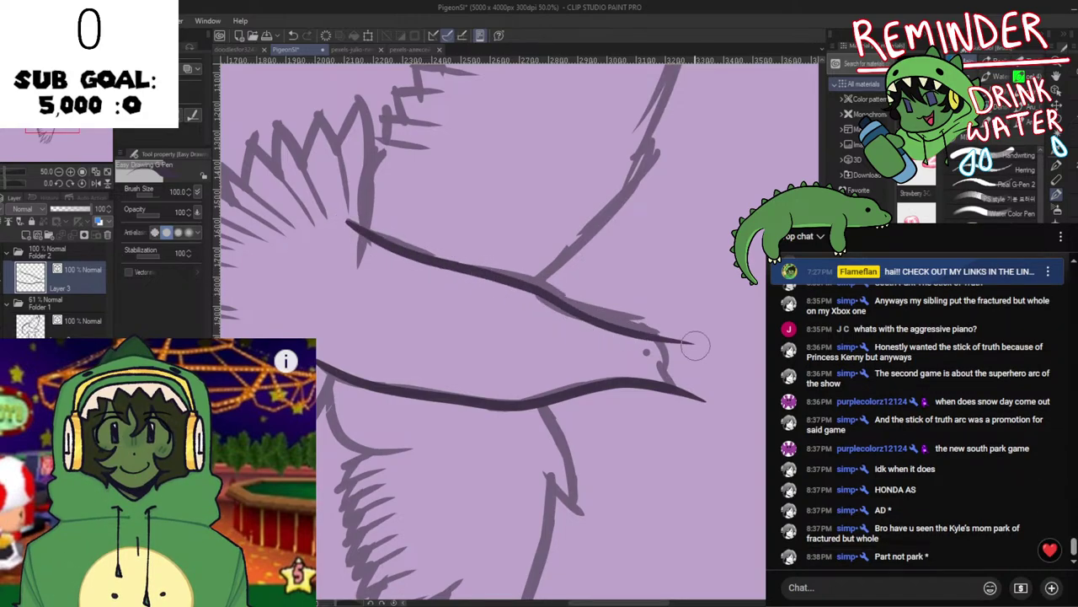
key(ctrl+z)
mouse_move(349, 223)
mouse_down()
mouse_move(613, 326)
mouse_move(694, 339)
mouse_up()
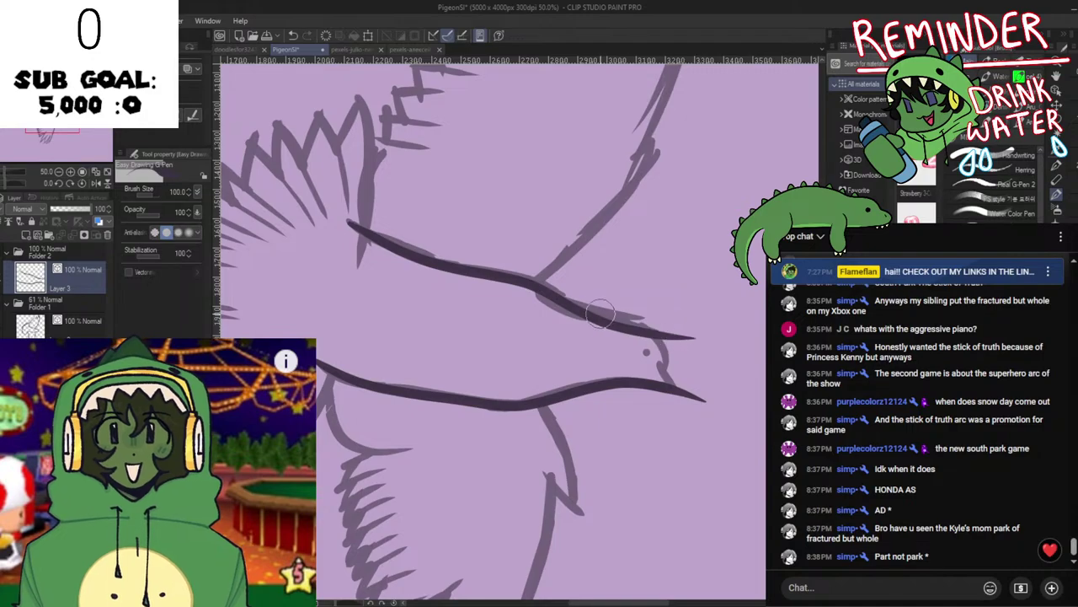
key(h)
key(h)
Ink the front of the pigeon's face from the end of the back line down to the beak tip.
key(space)
mouse_move(578, 337)
mouse_down()
mouse_move(481, 322)
mouse_move(556, 310)
mouse_move(470, 275)
mouse_up()
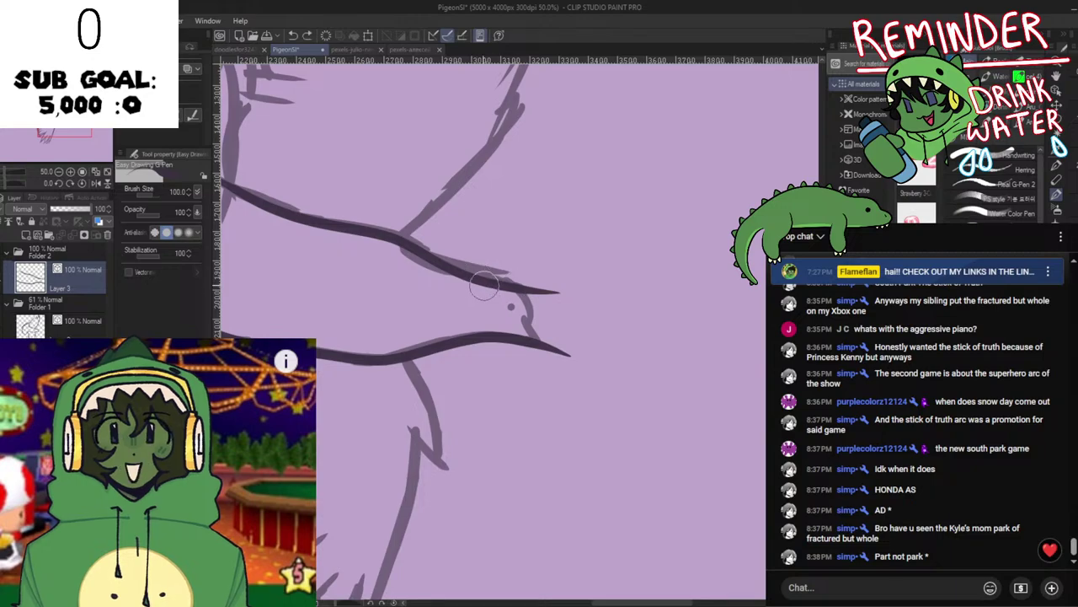
mouse_move(484, 284)
mouse_down()
mouse_move(529, 297)
mouse_move(542, 315)
mouse_move(515, 290)
mouse_move(537, 333)
mouse_move(569, 355)
mouse_up()
key(ctrl+z)
key(h)
key(h)
key(space)
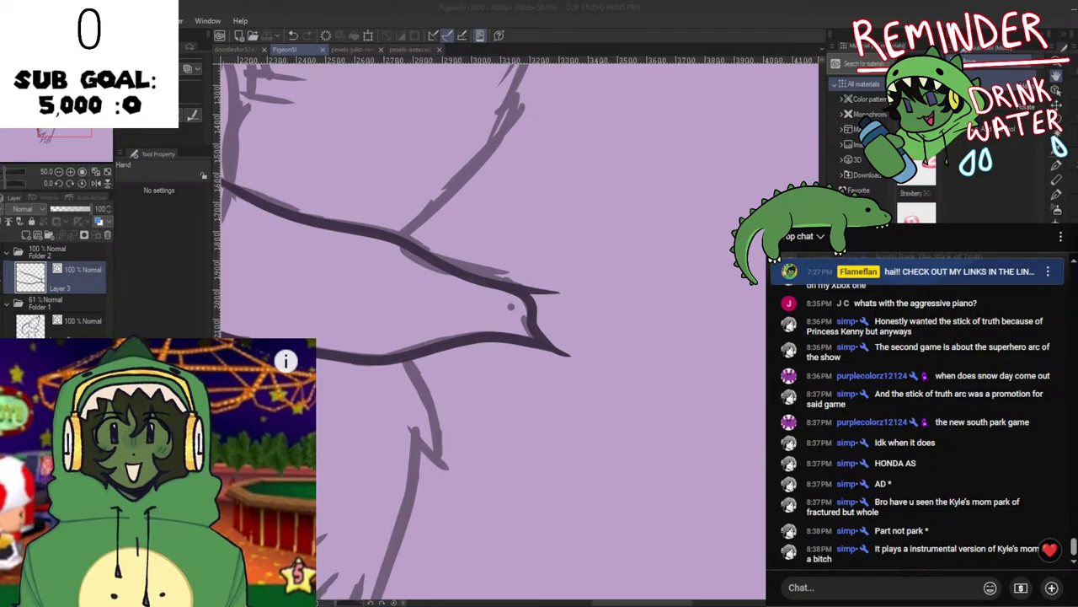
click(619, 480)
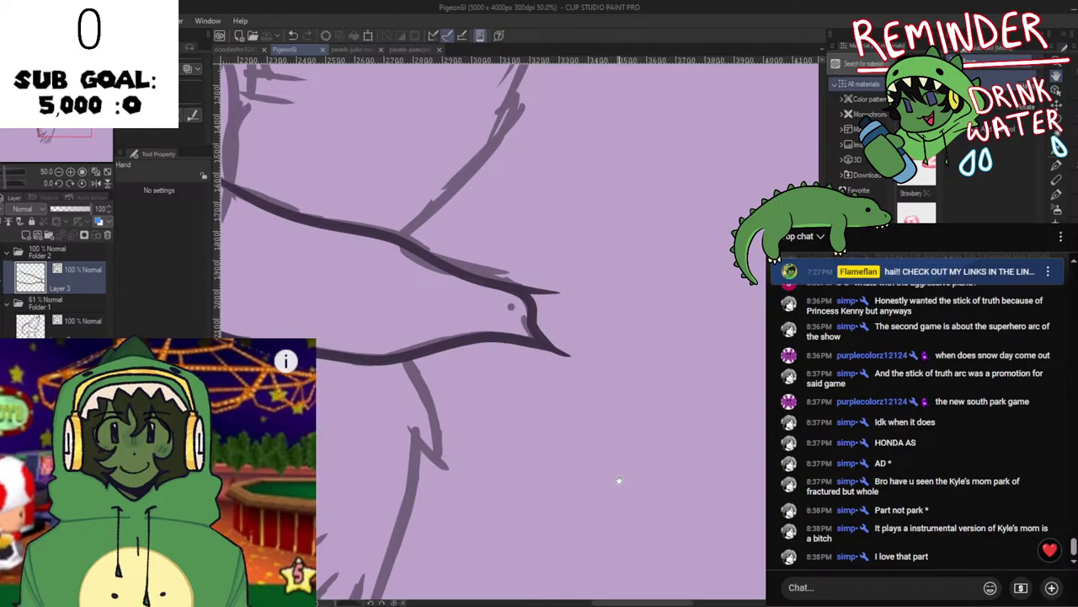
Hide the sketch folder and check the inked body and head outline in a mirrored view.
drag(400, 411, 398, 408)
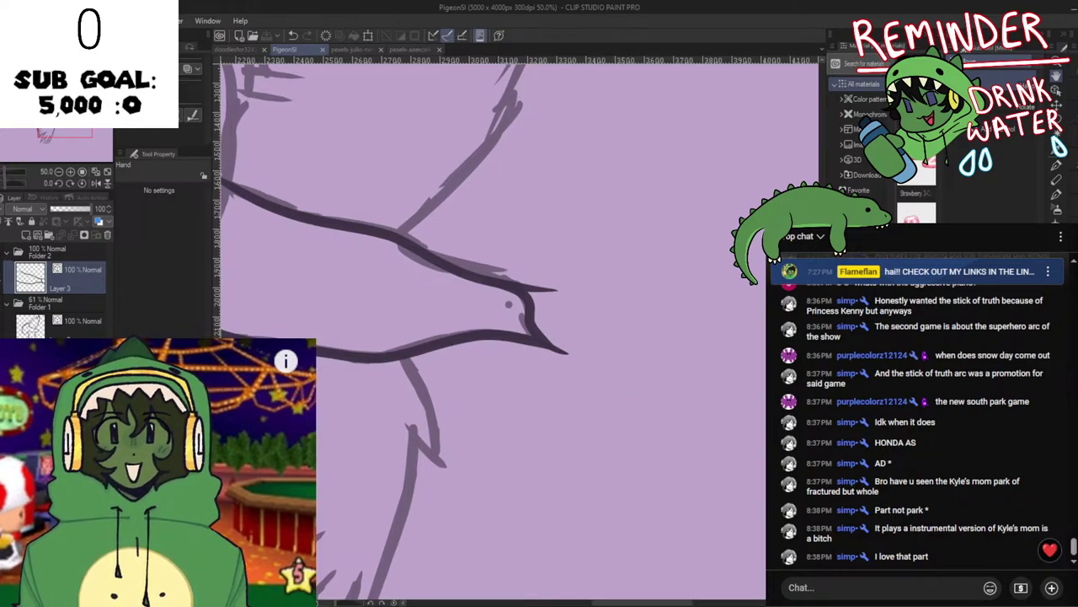
click(2, 304)
scroll(405, 370, down, 2)
drag(406, 373, 551, 377)
key(h)
key(h)
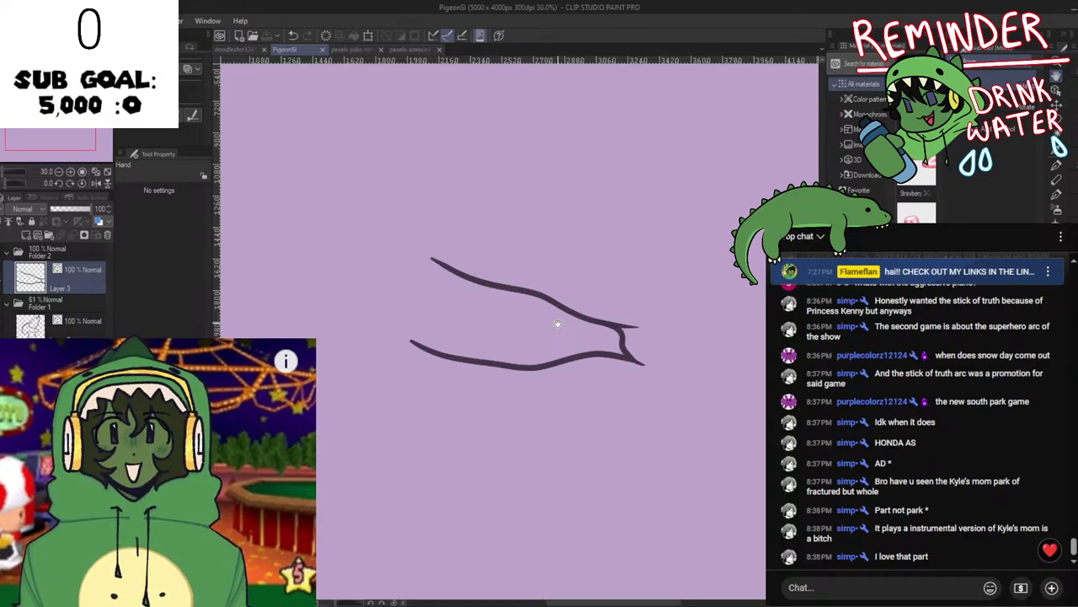
Erase the end of the back line that overshoots the forehead and show the sketch folder again.
scroll(633, 330, up, 2)
key(b)
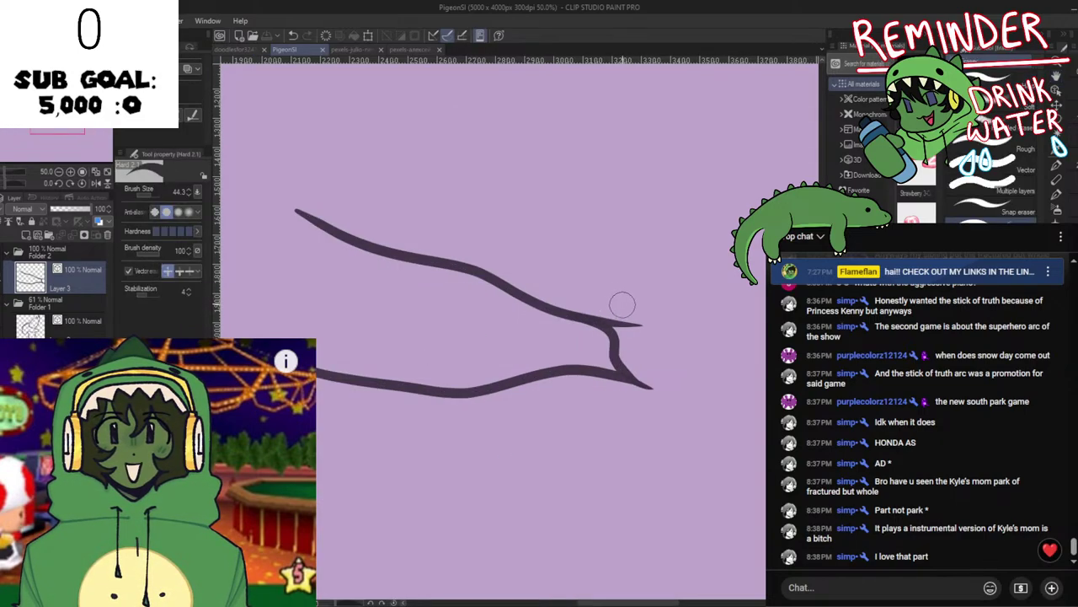
mouse_move(646, 331)
mouse_down()
mouse_move(614, 316)
mouse_move(628, 331)
mouse_move(628, 370)
mouse_move(599, 344)
mouse_up()
key(ctrl+z)
key(ctrl+z)
key(ctrl+z)
key(ctrl+z)
scroll(587, 319, up, 1)
key(space)
drag(303, 352, 522, 352)
scroll(319, 268, down, 1)
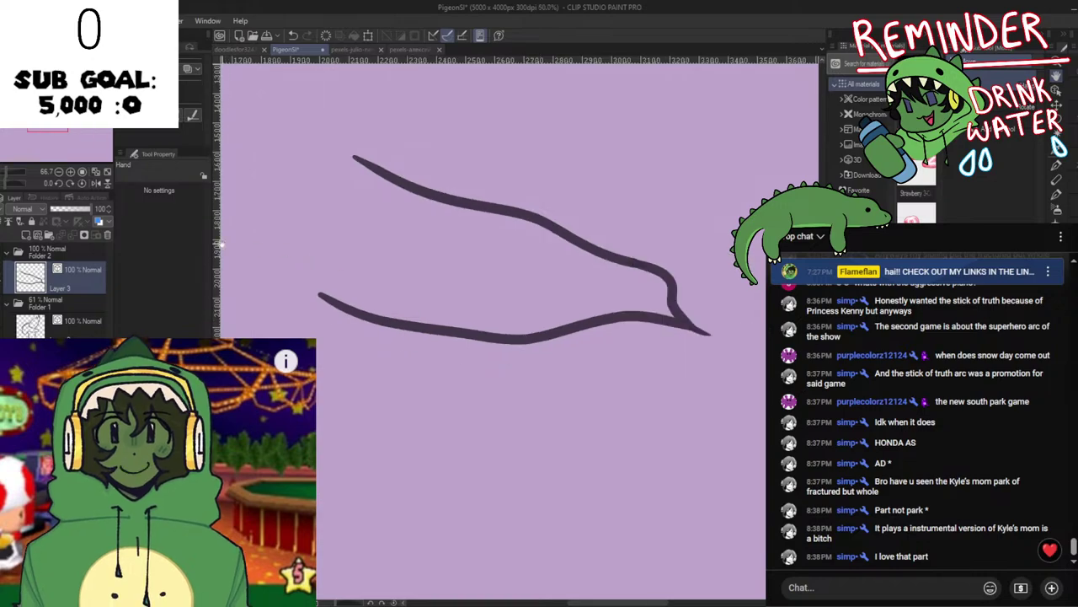
click(2, 304)
drag(393, 342, 466, 452)
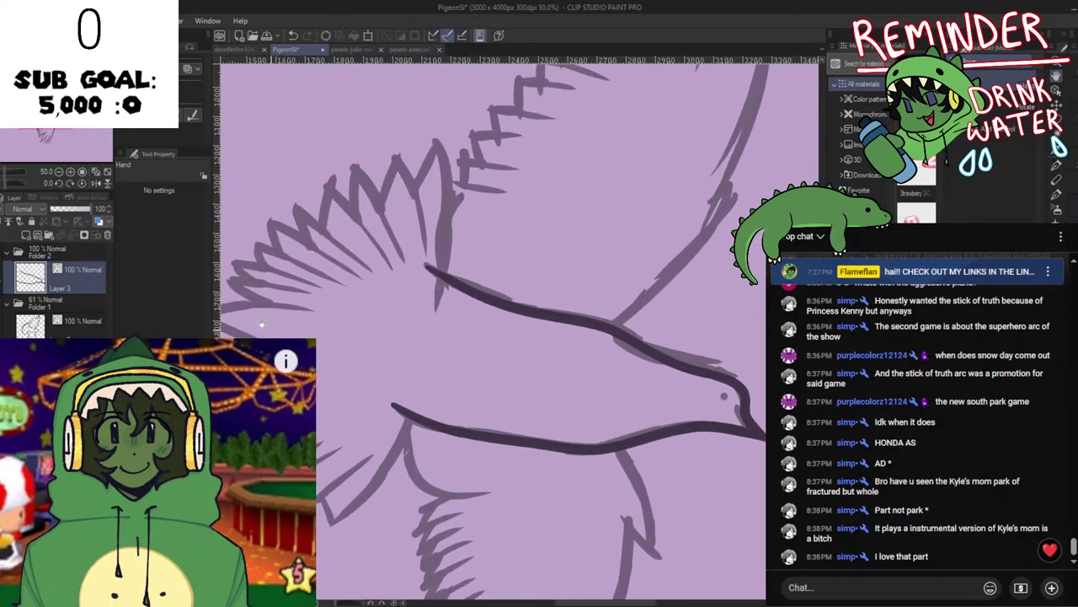
Add a new layer and ink the pigeon's eye as a single round dot over the sketched eye.
click(39, 236)
mouse_move(473, 318)
mouse_down()
mouse_move(487, 340)
mouse_move(491, 392)
mouse_move(486, 288)
mouse_up()
scroll(487, 288, up, 5)
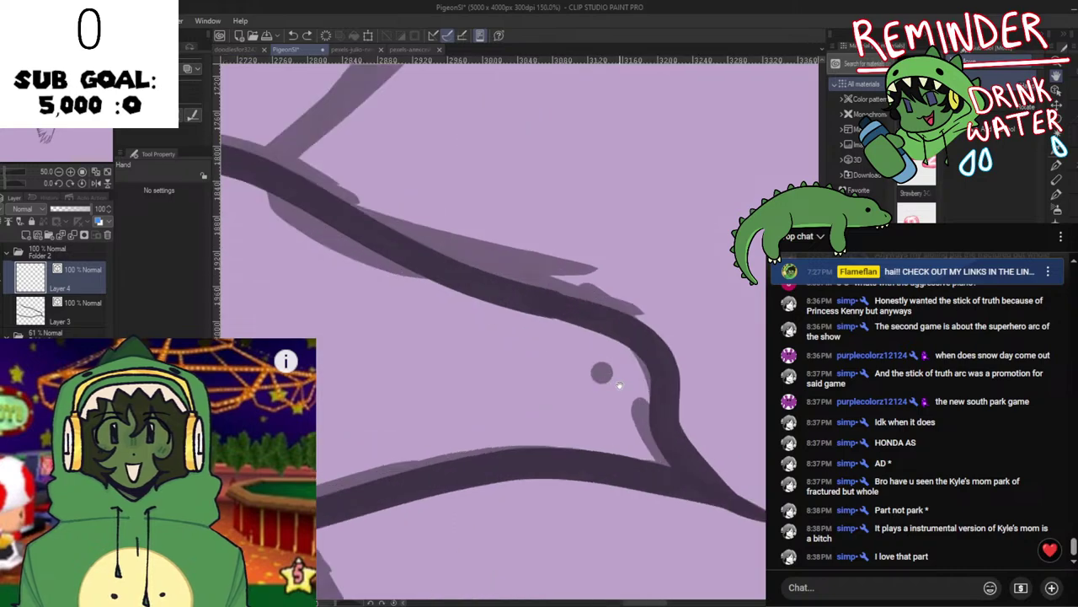
click(600, 372)
key(ctrl+z)
click(603, 372)
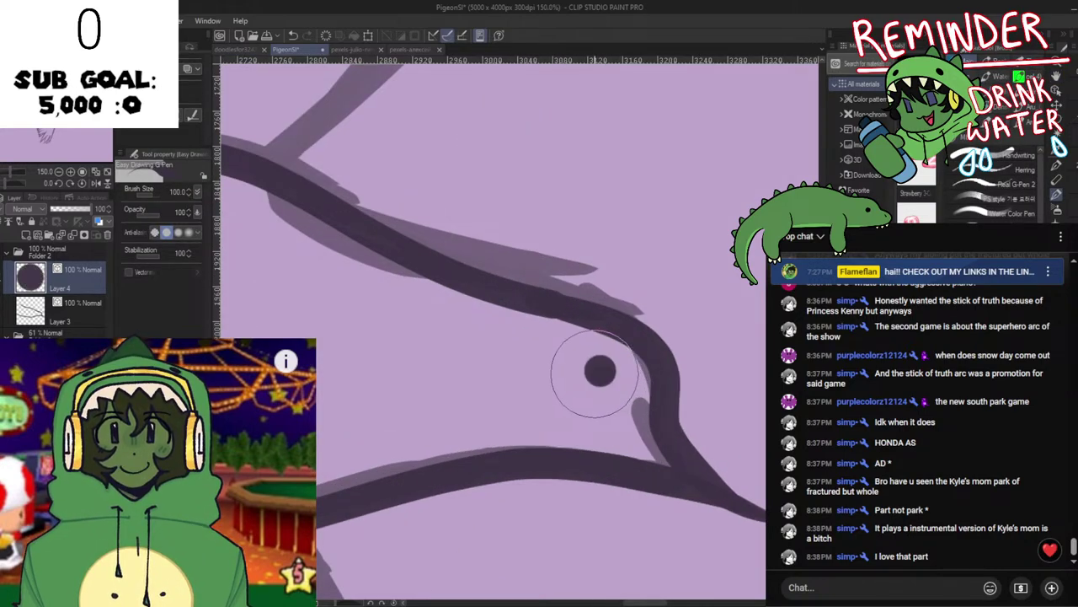
scroll(557, 375, down, 5)
drag(454, 357, 542, 371)
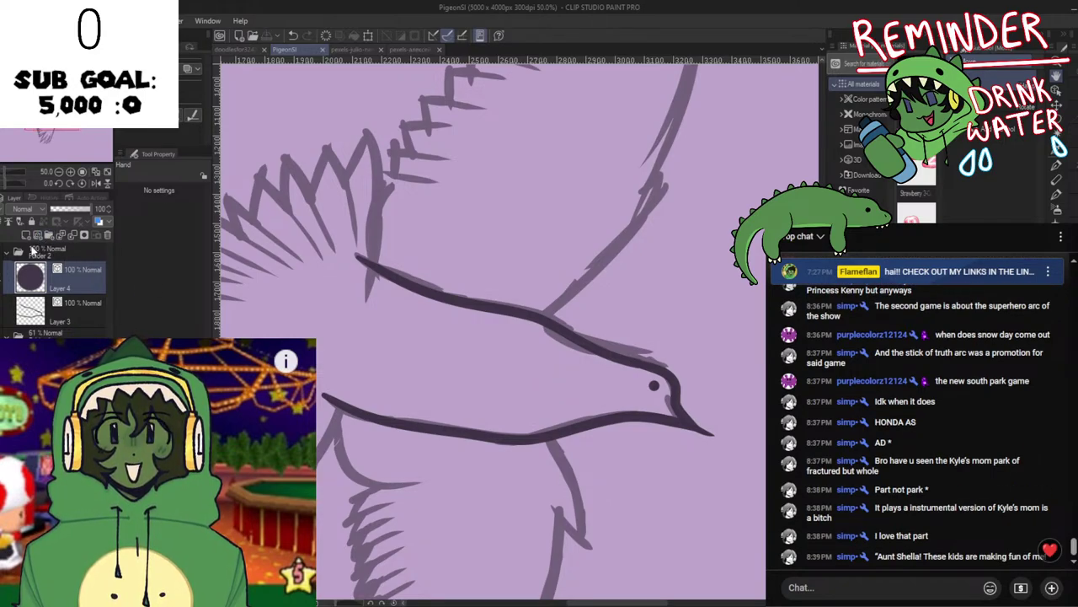
On another new layer, ink the tail fan's front edge from its upper tip down across the back line, undoing the first attempts.
click(37, 235)
mouse_move(388, 285)
mouse_down()
mouse_move(492, 378)
mouse_move(450, 351)
mouse_move(443, 238)
mouse_up()
key(p)
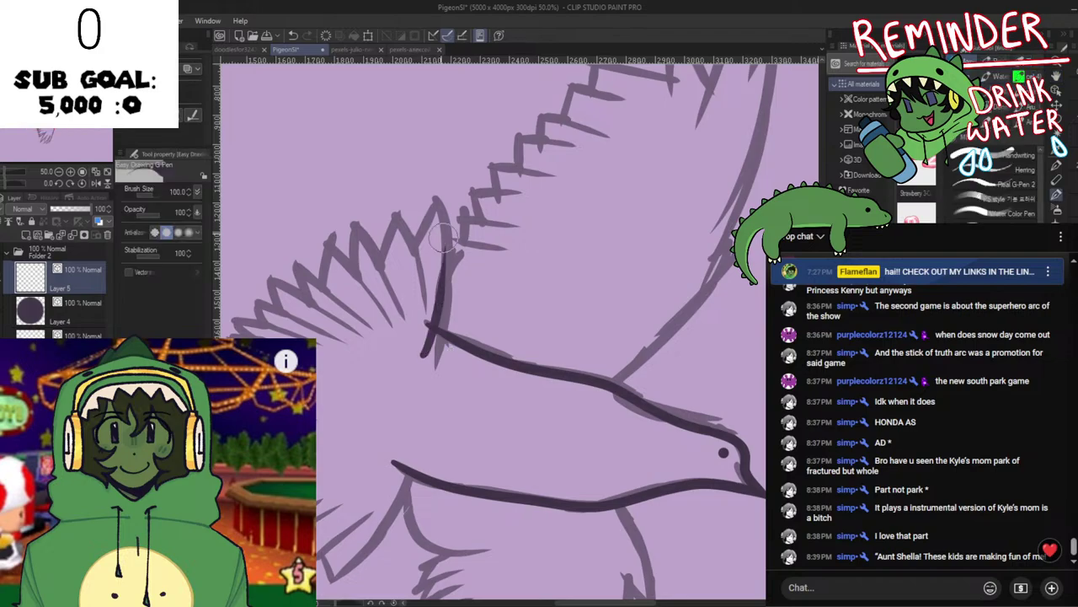
key(ctrl+z)
key(ctrl+z)
mouse_move(438, 366)
mouse_down()
mouse_move(425, 256)
mouse_move(441, 214)
mouse_up()
key(ctrl+z)
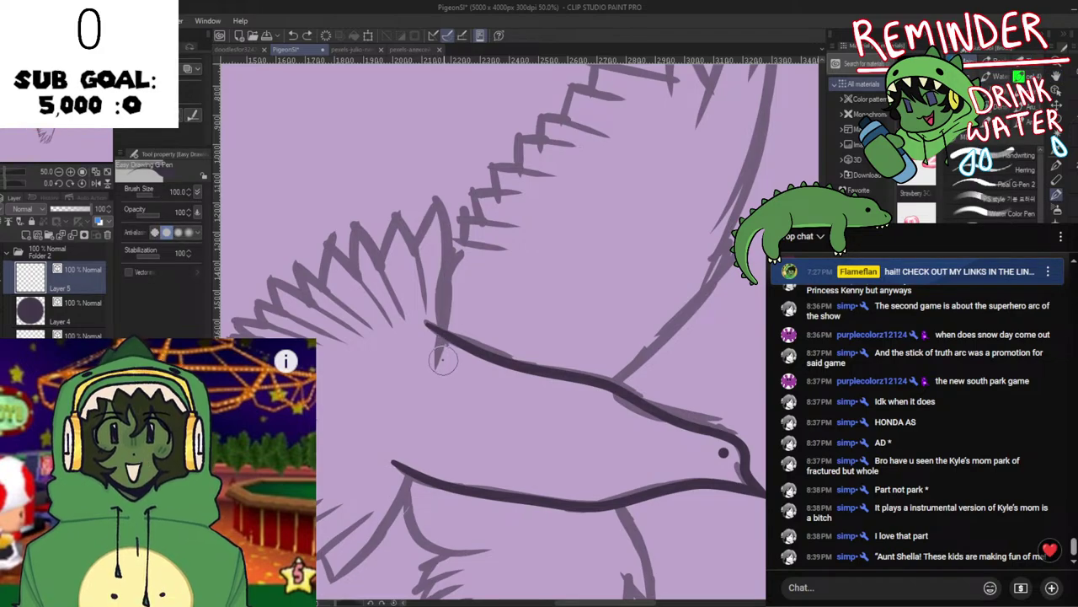
mouse_move(444, 359)
mouse_down()
mouse_move(450, 208)
mouse_move(446, 310)
mouse_up()
key(ctrl+z)
key(ctrl+z)
mouse_move(434, 197)
mouse_down()
mouse_move(446, 268)
mouse_move(419, 405)
mouse_up()
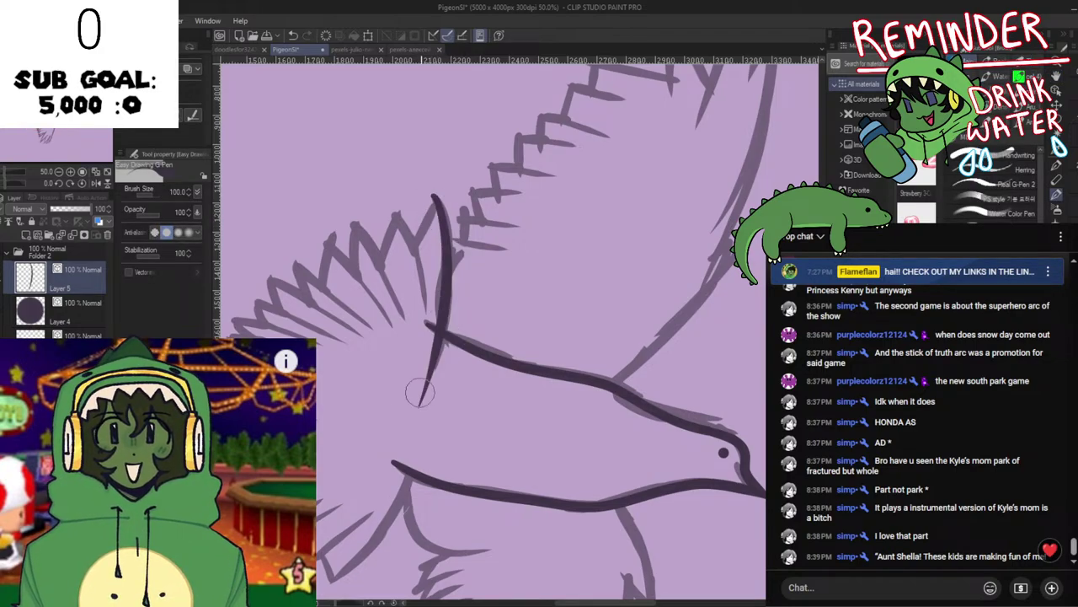
Try several strokes for the rear edge of the first tail feather, slanting down from its tip, undoing each one.
drag(468, 305, 512, 328)
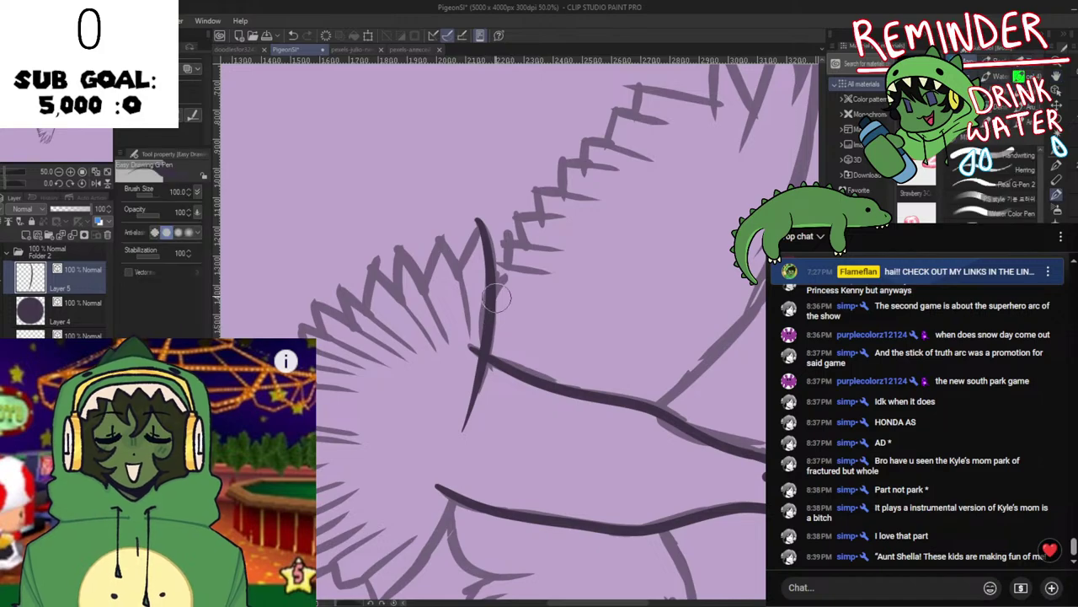
drag(479, 218, 458, 273)
scroll(481, 244, up, 2)
key(ctrl+z)
drag(475, 198, 423, 334)
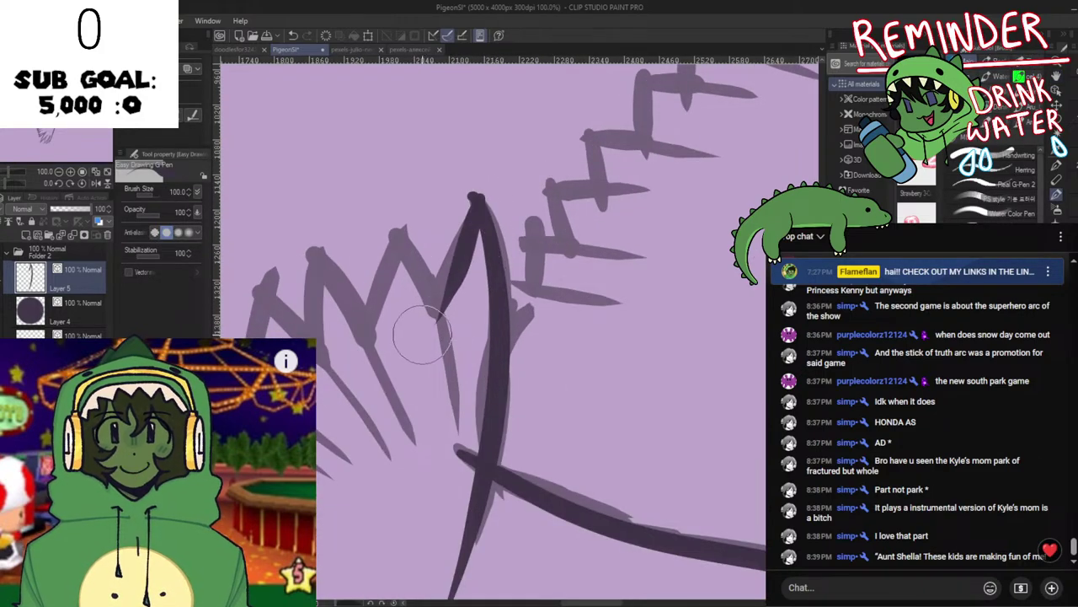
key(ctrl+z)
drag(474, 200, 425, 308)
key(ctrl+z)
mouse_move(475, 202)
mouse_down()
mouse_move(437, 287)
mouse_move(408, 232)
mouse_move(362, 323)
mouse_move(325, 299)
mouse_up()
key(ctrl+z)
mouse_move(476, 199)
mouse_down()
mouse_move(452, 242)
mouse_move(448, 289)
mouse_up()
key(ctrl+z)
drag(478, 195, 429, 340)
key(ctrl+z)
drag(478, 194, 407, 352)
Check the first tail feather in a mirrored view and re-ink its rear edge from the tip down past the notch.
key(h)
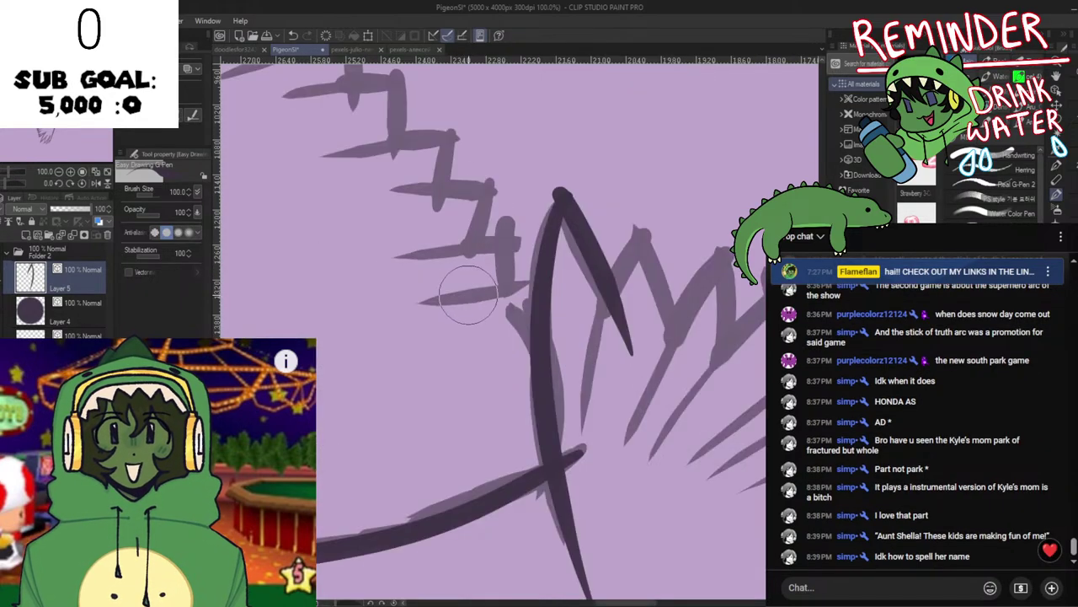
key(h)
key(ctrl+z)
mouse_move(482, 198)
mouse_down()
mouse_move(434, 309)
mouse_move(464, 225)
mouse_move(441, 290)
mouse_move(467, 235)
mouse_move(413, 350)
mouse_up()
key(ctrl+z)
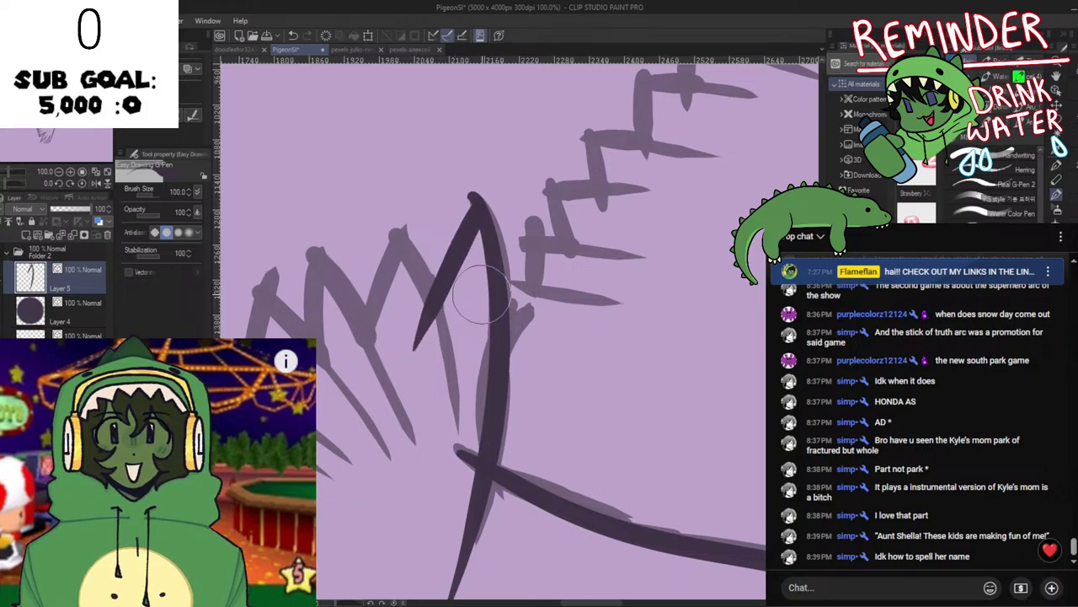
Try to ink the second tail feather's edge from the notch beside the first feather up to its tip, undoing every stroke.
mouse_move(480, 299)
mouse_down()
mouse_move(635, 422)
mouse_move(550, 359)
mouse_move(597, 425)
mouse_move(562, 355)
mouse_up()
key(ctrl+z)
key(ctrl+z)
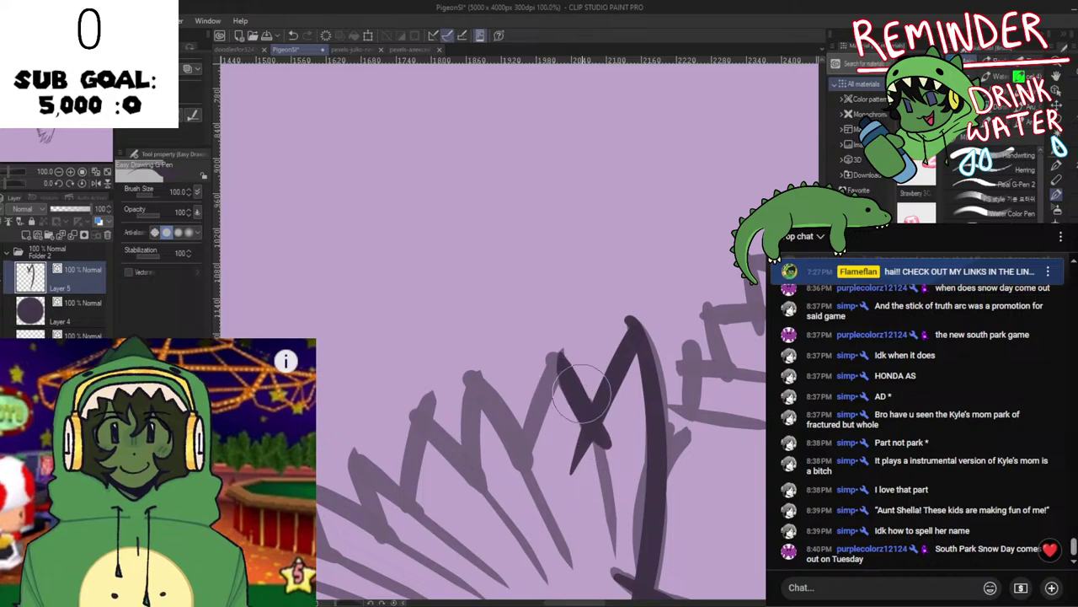
key(ctrl+z)
drag(602, 437, 553, 352)
drag(586, 426, 471, 270)
key(ctrl+z)
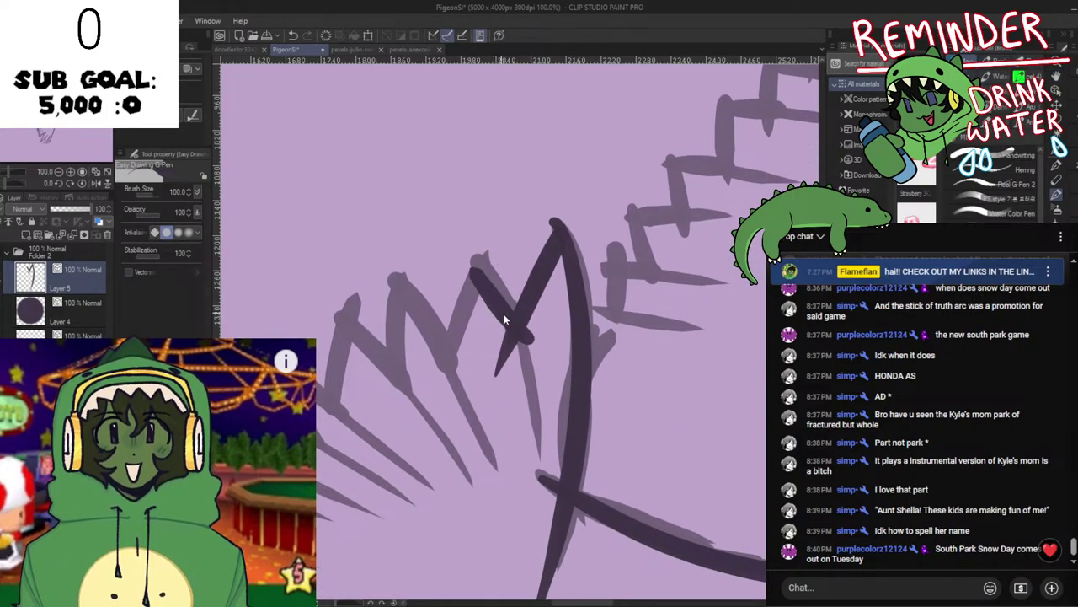
key(ctrl+z)
mouse_move(528, 337)
mouse_down()
mouse_move(479, 294)
mouse_move(516, 319)
mouse_move(482, 255)
mouse_up()
key(ctrl+z)
key(ctrl+z)
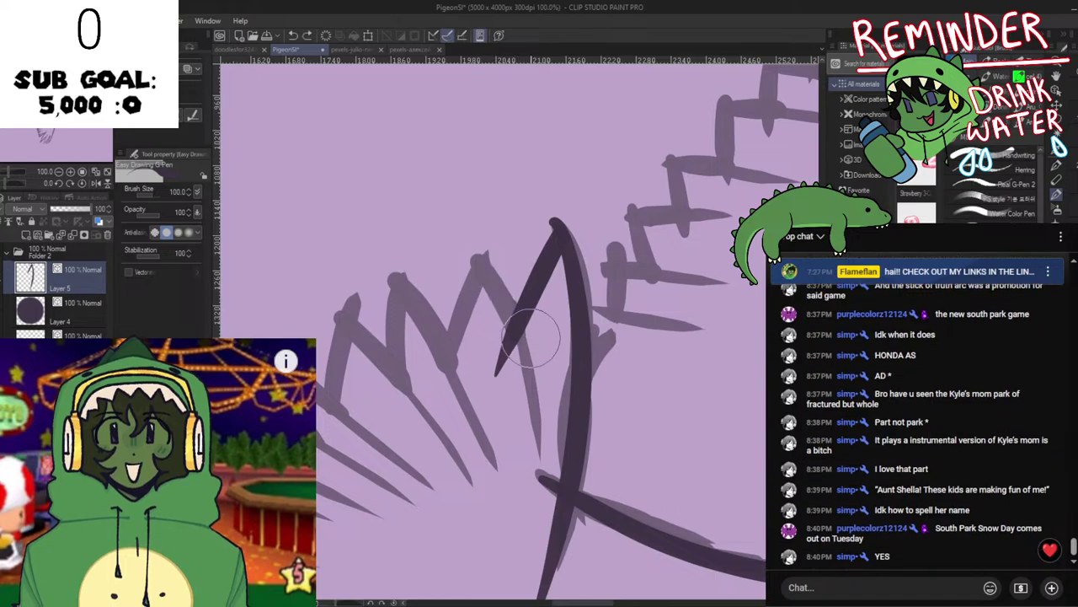
mouse_move(529, 338)
mouse_down()
mouse_move(471, 253)
mouse_move(498, 297)
mouse_move(476, 272)
mouse_move(471, 242)
mouse_up()
key(ctrl+z)
key(ctrl+z)
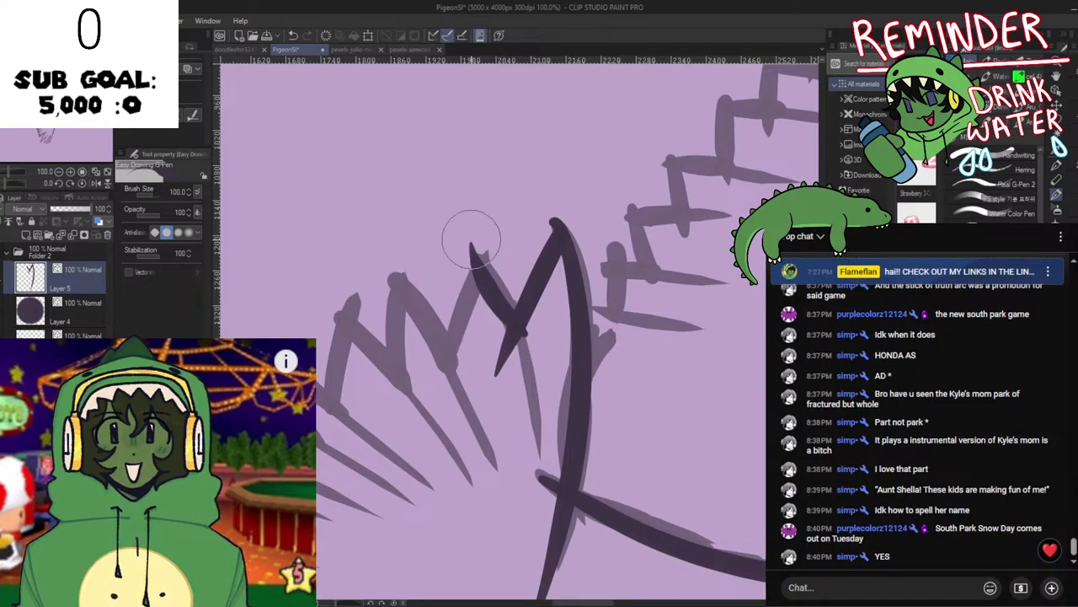
key(ctrl+z)
drag(515, 316, 460, 257)
key(ctrl+z)
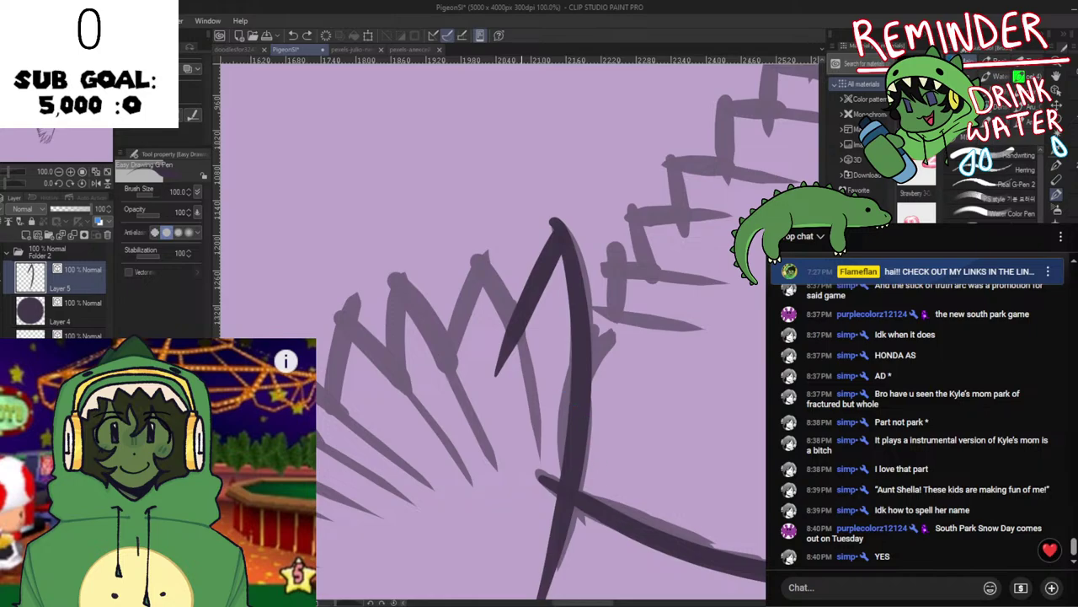
Save the pigeon drawing and bring its canvas back into focus.
key(ctrl+s)
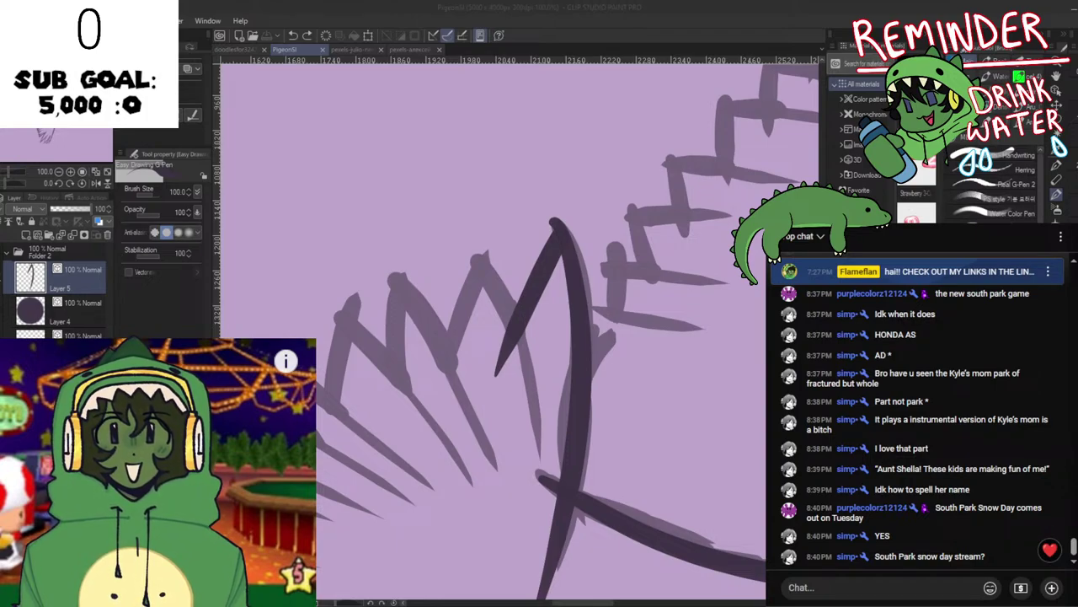
key(alt+Tab)
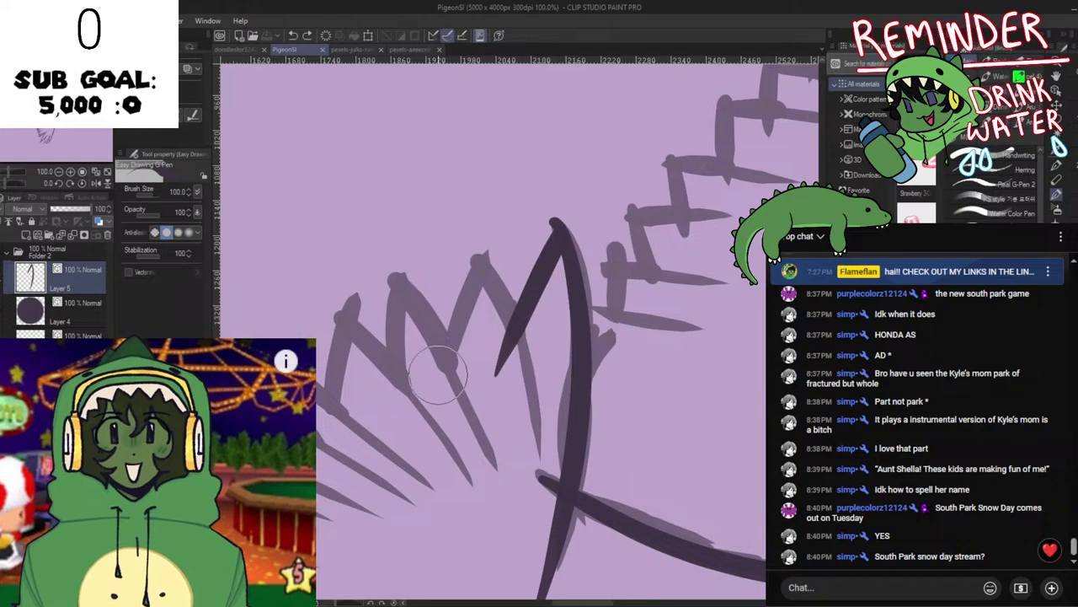
Retry the second tail feather's pointed outline upward from the first notch, including strokes over its tip, undoing each one.
drag(547, 364, 600, 407)
key(ctrl+z)
drag(580, 368, 544, 305)
key(ctrl+z)
key(ctrl+z)
mouse_move(574, 367)
mouse_down()
mouse_move(535, 300)
mouse_move(537, 312)
mouse_up()
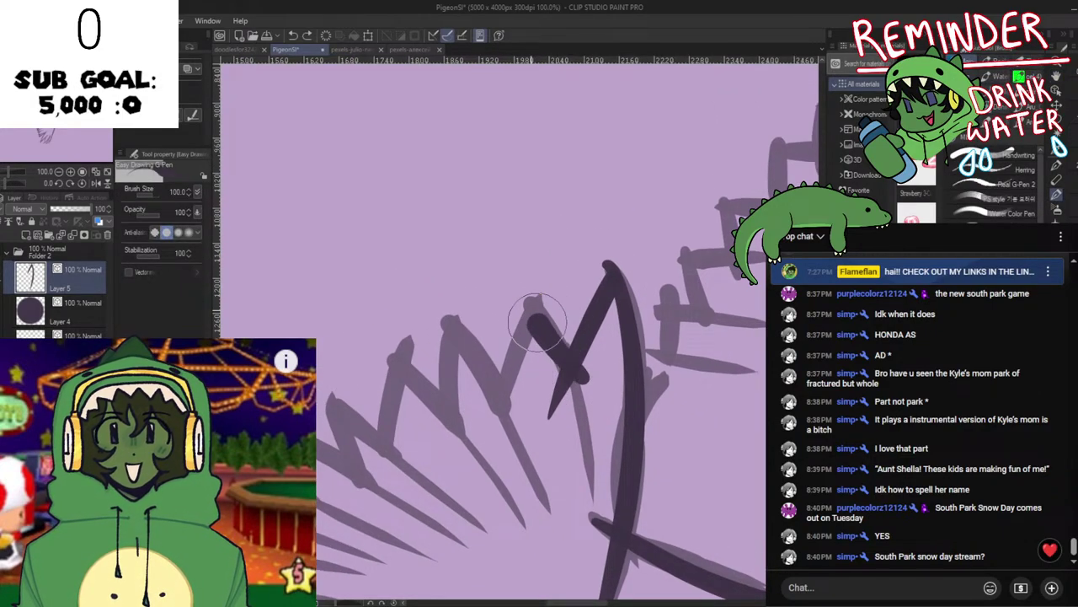
key(ctrl+z)
mouse_move(578, 372)
mouse_down()
mouse_move(541, 308)
mouse_move(532, 319)
mouse_move(557, 353)
mouse_move(529, 308)
mouse_move(528, 353)
mouse_move(570, 358)
mouse_move(538, 311)
mouse_move(508, 392)
mouse_up()
key(ctrl+z)
key(ctrl+z)
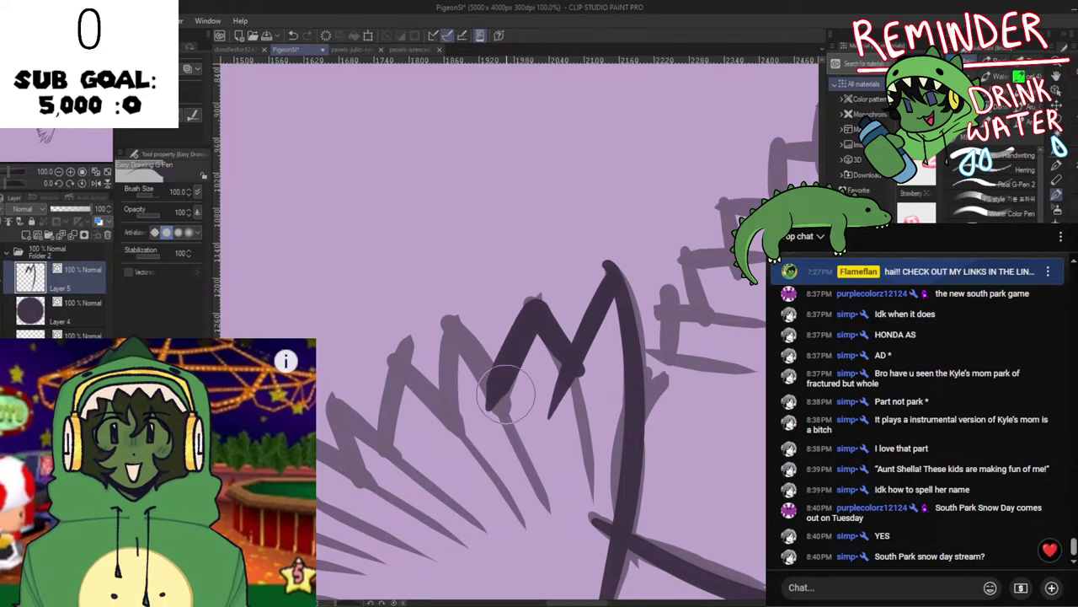
key(ctrl+z)
drag(579, 371, 529, 312)
key(ctrl+z)
drag(578, 370, 544, 311)
key(ctrl+z)
key(ctrl+z)
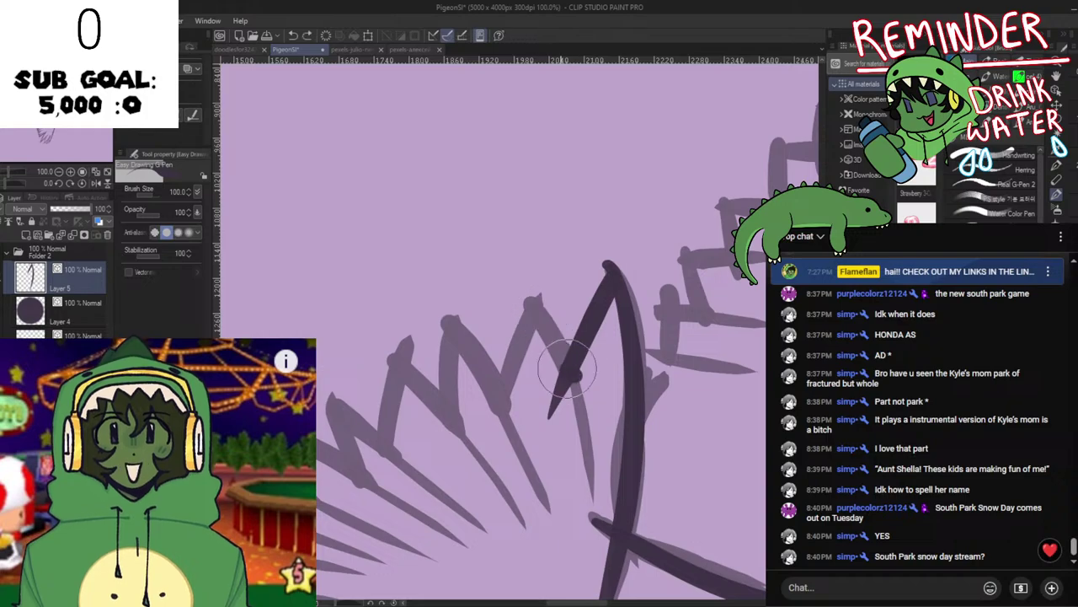
mouse_move(573, 371)
mouse_down()
mouse_move(534, 319)
mouse_move(551, 329)
mouse_move(536, 302)
mouse_up()
key(ctrl+z)
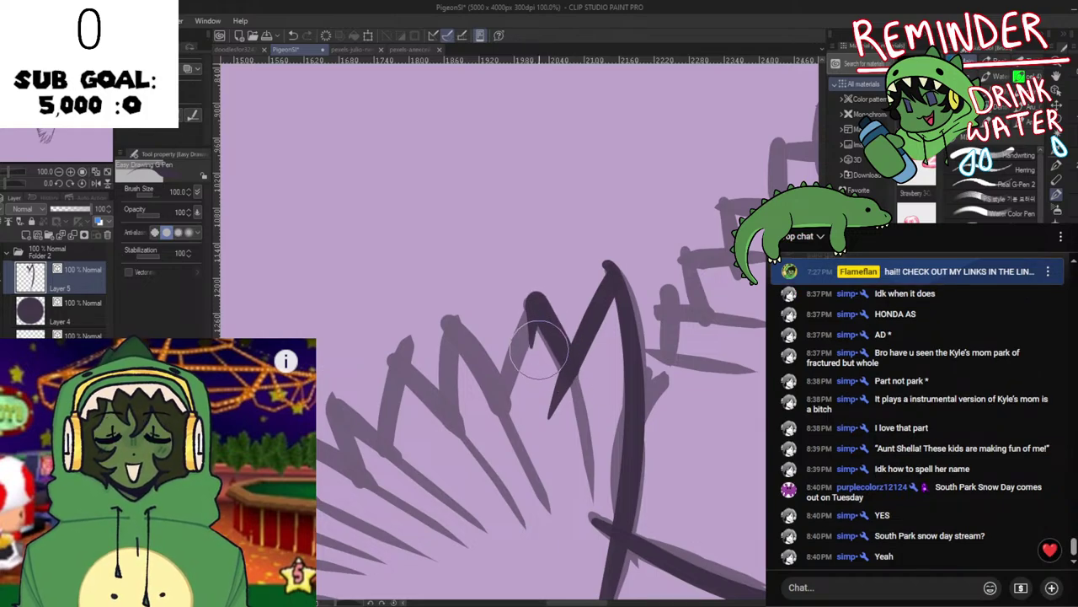
key(ctrl+z)
Ink the second tail feather from its far notch over the tip and down across the first feather's edge, redoing strokes and checking it mirrored.
mouse_move(504, 384)
mouse_down()
mouse_move(533, 310)
mouse_move(589, 396)
mouse_move(602, 359)
mouse_up()
key(ctrl+z)
key(h)
key(h)
key(space)
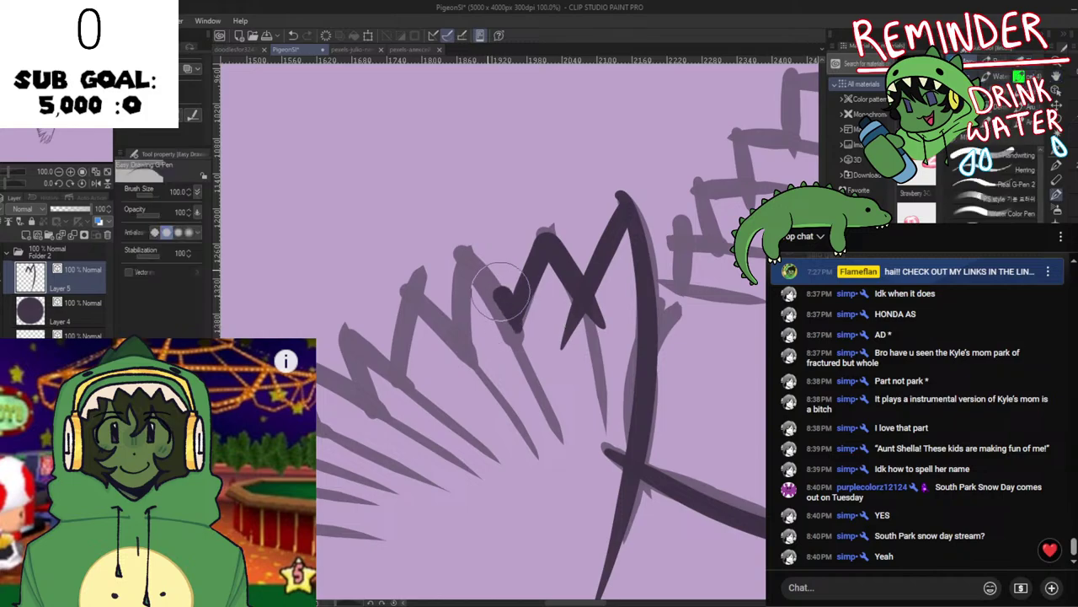
key(ctrl+z)
click(506, 334)
key(ctrl+z)
mouse_move(508, 329)
mouse_down()
mouse_move(540, 240)
mouse_move(593, 334)
mouse_up()
key(ctrl+z)
mouse_move(508, 326)
mouse_down()
mouse_move(543, 237)
mouse_move(581, 283)
mouse_move(624, 353)
mouse_up()
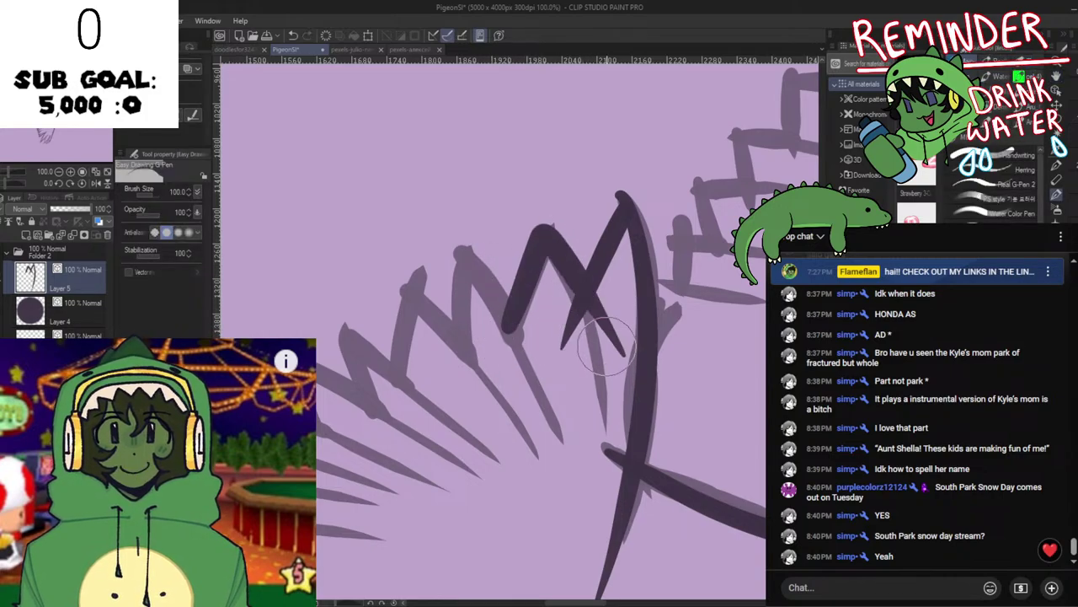
key(h)
key(h)
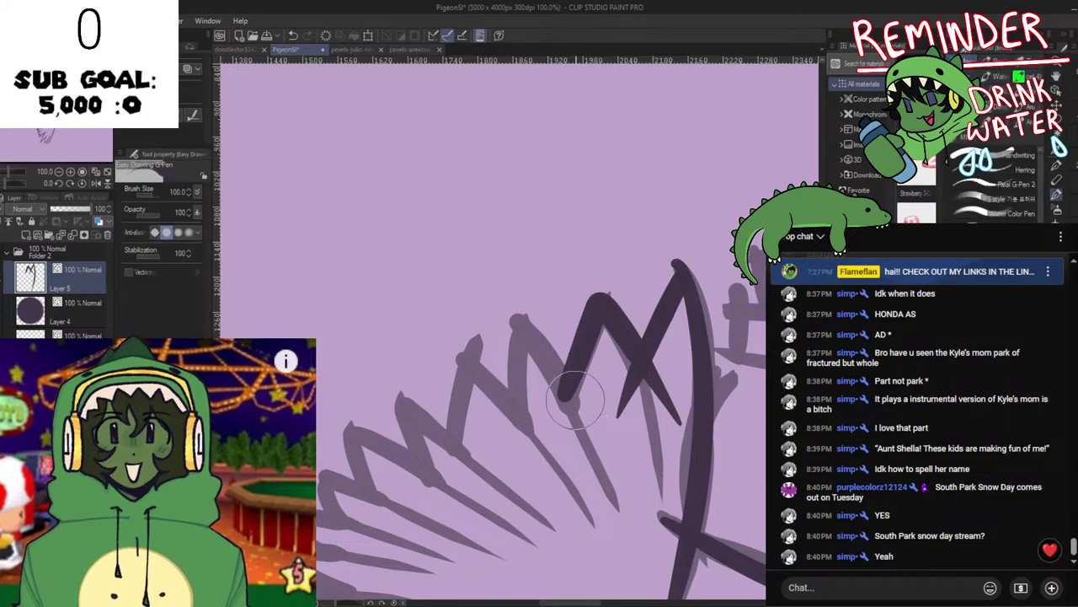
Try to ink the third tail feather from the second notch up over its tip and down the far side, undoing the strokes.
drag(569, 390, 521, 320)
key(ctrl+z)
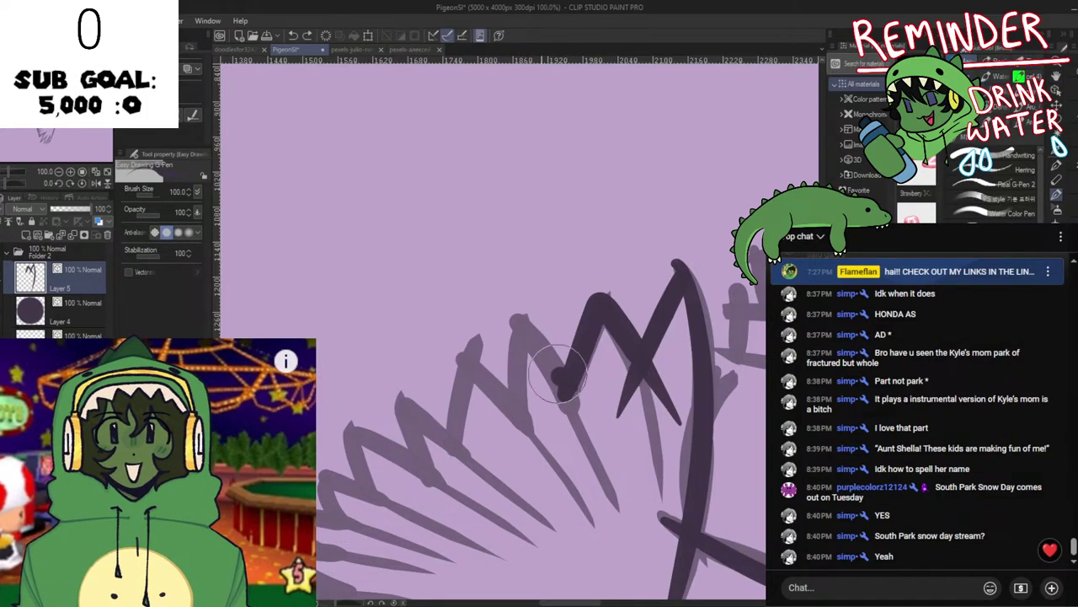
drag(524, 362, 531, 430)
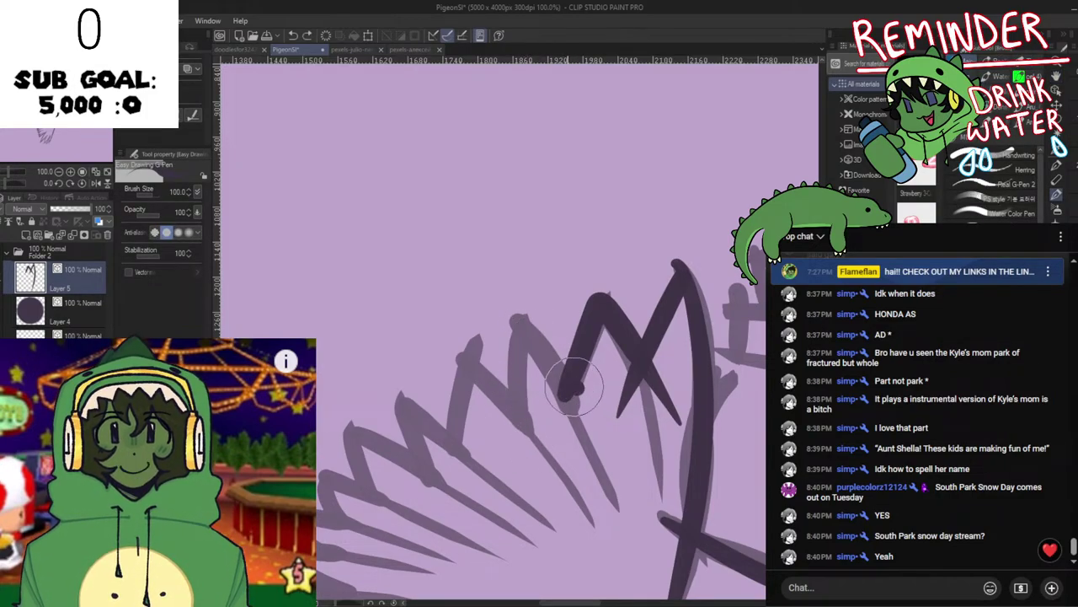
drag(516, 358, 513, 436)
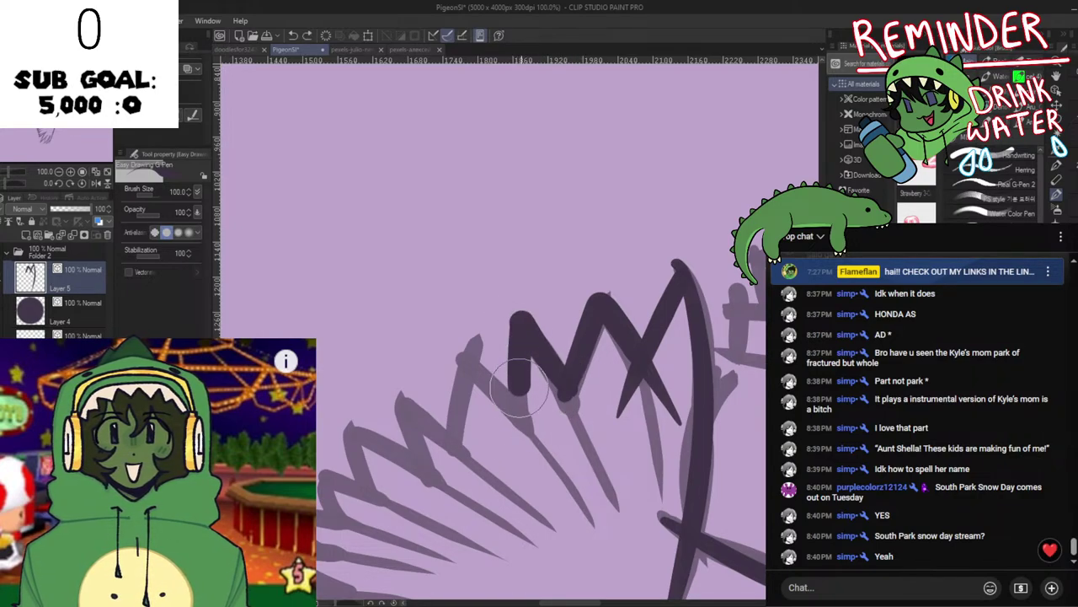
drag(519, 387, 519, 449)
key(h)
key(ctrl+z)
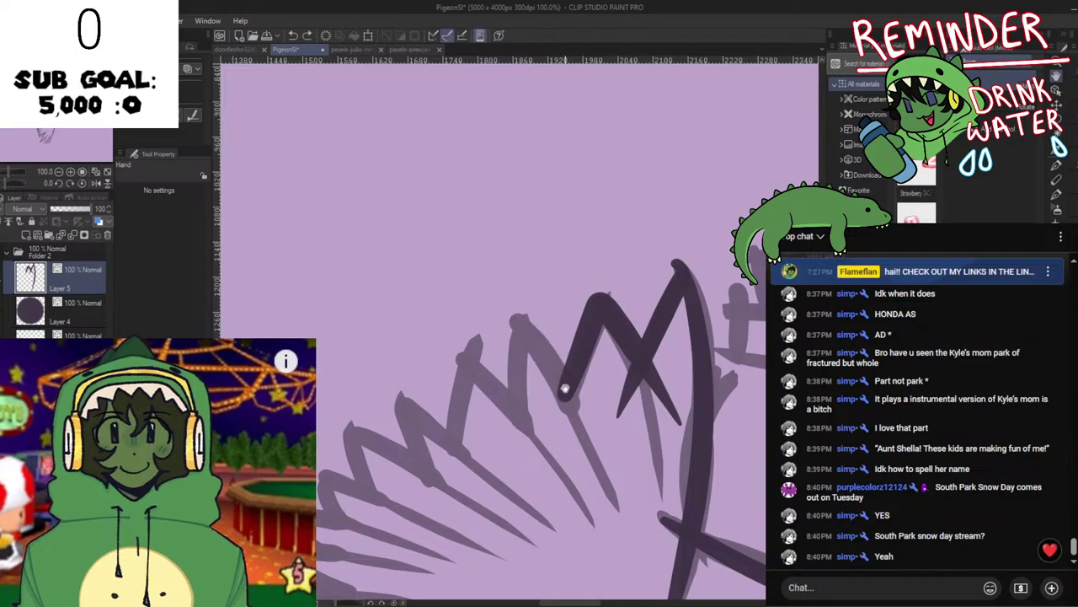
Ink the third tail feather's front edge from its tip down past the second notch, checking it mirrored and redoing the stroke.
drag(516, 324, 599, 434)
key(ctrl+z)
key(h)
key(h)
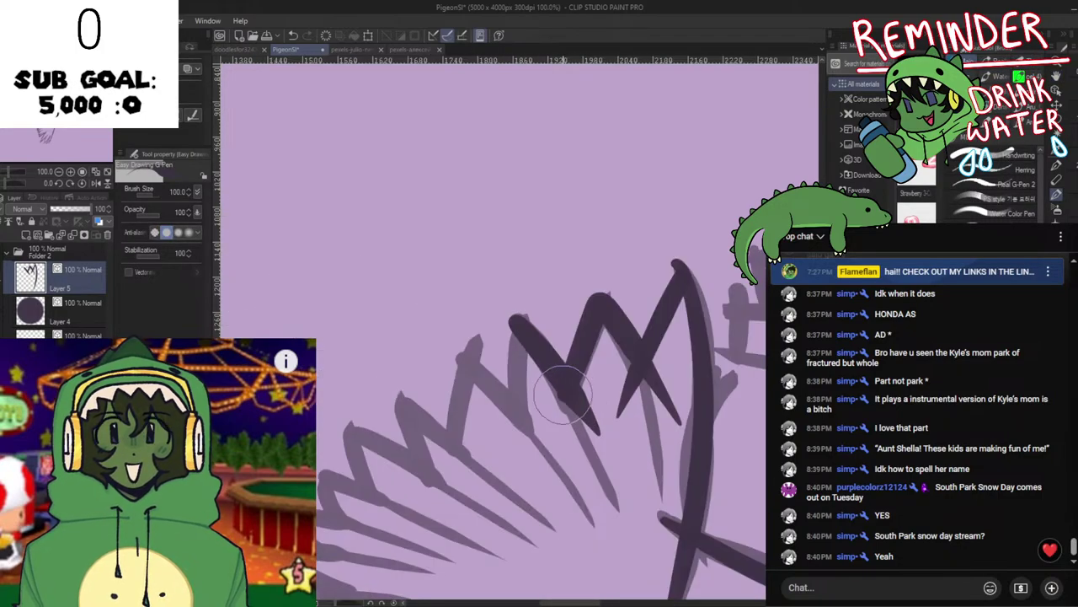
drag(568, 394, 574, 287)
key(ctrl+z)
drag(525, 209, 597, 322)
key(ctrl+z)
mouse_move(522, 211)
mouse_down()
mouse_move(590, 314)
mouse_move(546, 230)
mouse_move(597, 323)
mouse_up()
key(ctrl+z)
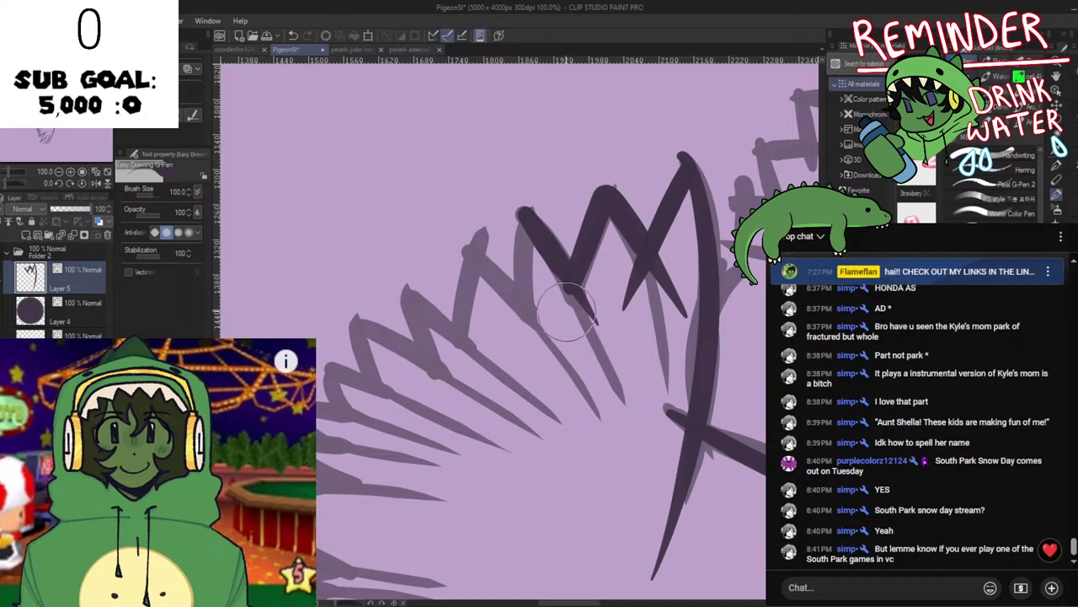
Redo the third tail feather's front edge from its tip to just past the second notch, checking it in a mirrored view.
key(ctrl+z)
mouse_move(525, 213)
mouse_down()
mouse_move(602, 348)
mouse_move(528, 216)
mouse_move(591, 324)
mouse_up()
key(ctrl+z)
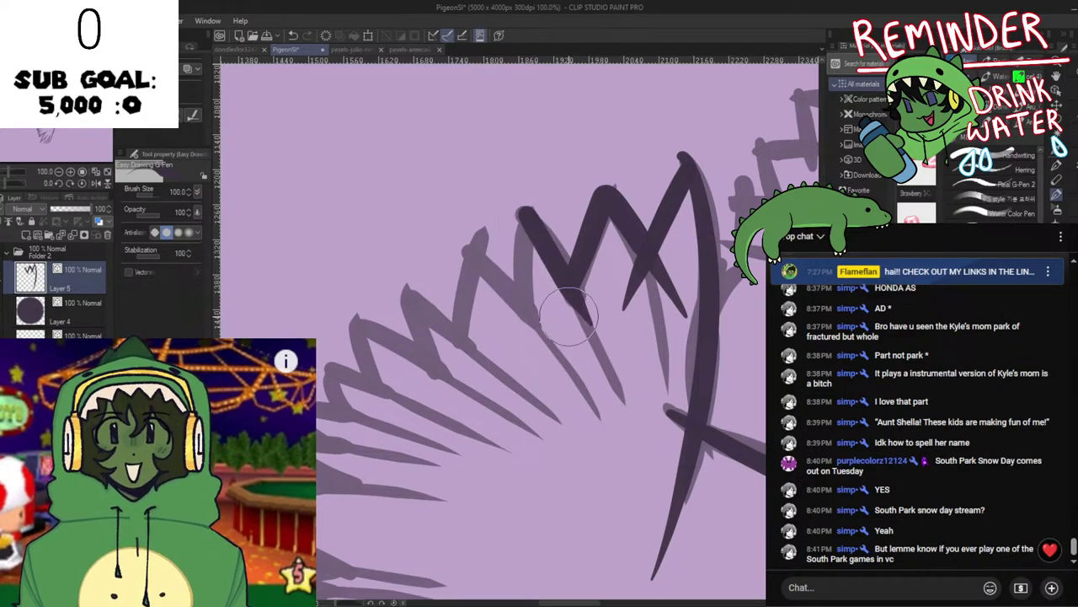
key(h)
key(h)
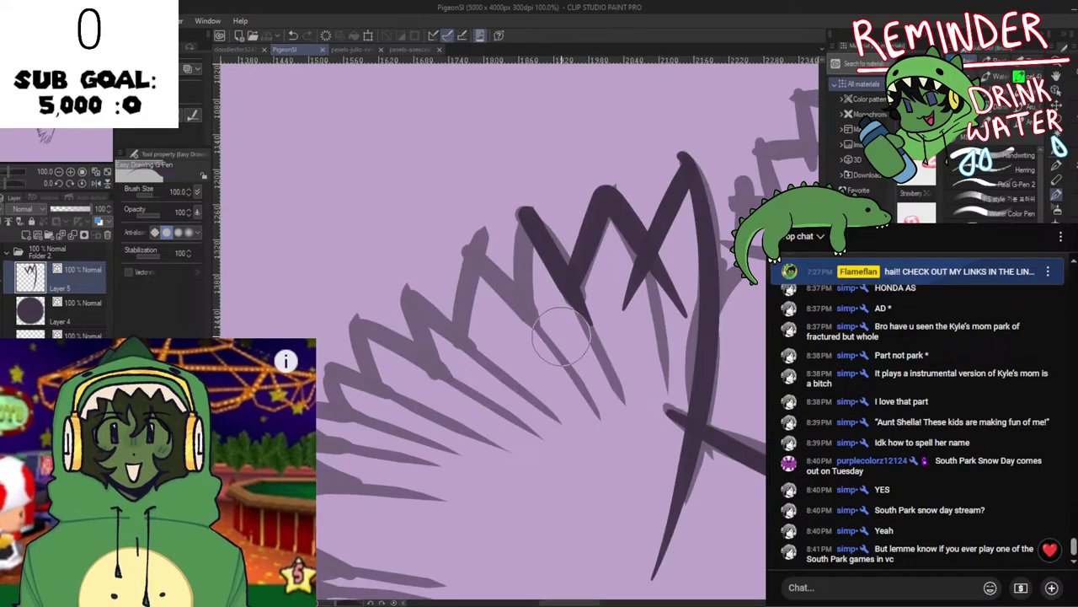
Ink the third tail feather's far edge from its tip down past the third notch, redoing the stroke and checking it mirrored.
mouse_move(519, 204)
mouse_down()
mouse_move(524, 311)
mouse_move(529, 259)
mouse_move(559, 264)
mouse_move(537, 337)
mouse_up()
key(ctrl+z)
key(ctrl+z)
key(ctrl+z)
drag(524, 212, 529, 360)
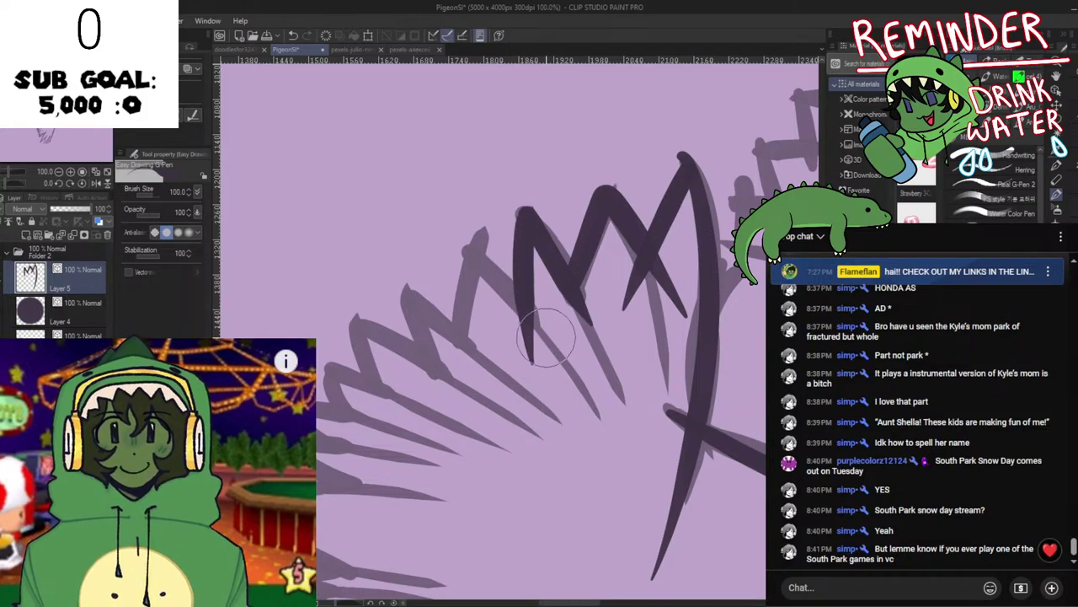
key(h)
key(h)
Ink the fourth tail feather's front edge between its tip and the third feather's far edge, undoing and retrying the stroke until it fits.
mouse_move(497, 278)
mouse_down()
mouse_move(560, 376)
mouse_move(495, 342)
mouse_move(550, 386)
mouse_move(514, 351)
mouse_up()
key(p)
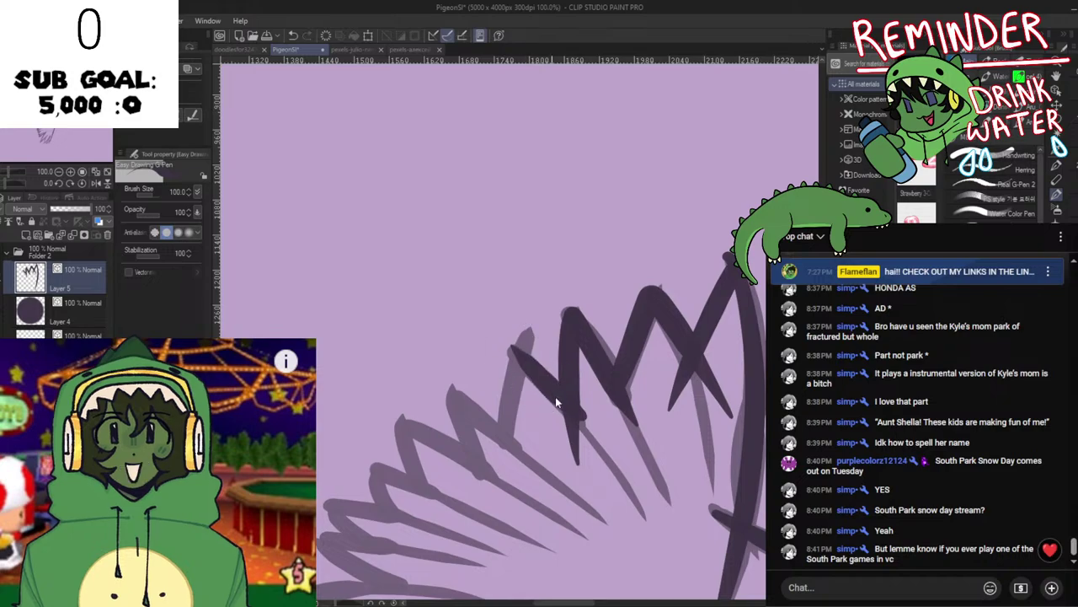
key(ctrl+z)
drag(580, 421, 516, 352)
key(ctrl+z)
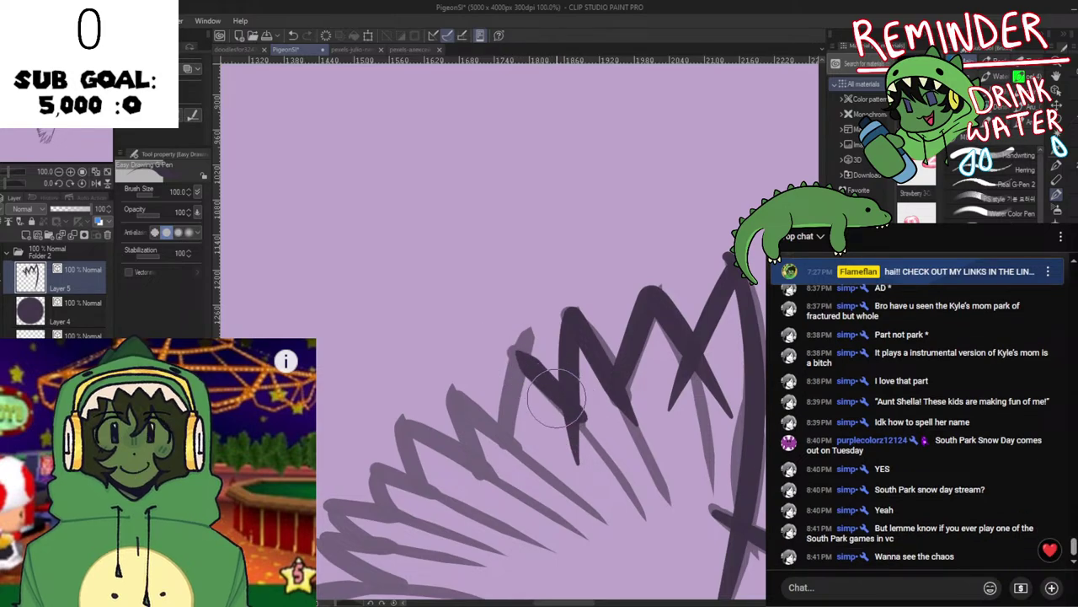
key(ctrl+z)
drag(579, 417, 504, 347)
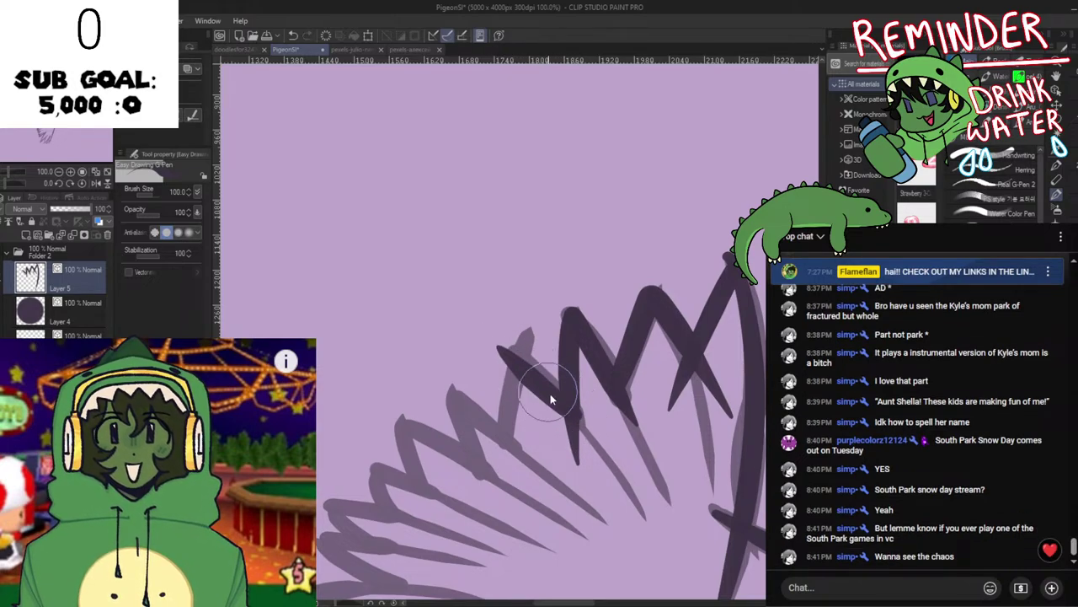
key(ctrl+z)
mouse_move(583, 418)
mouse_down()
mouse_move(509, 345)
mouse_move(577, 419)
mouse_up()
key(ctrl+z)
key(ctrl+z)
drag(517, 355, 601, 438)
key(ctrl+z)
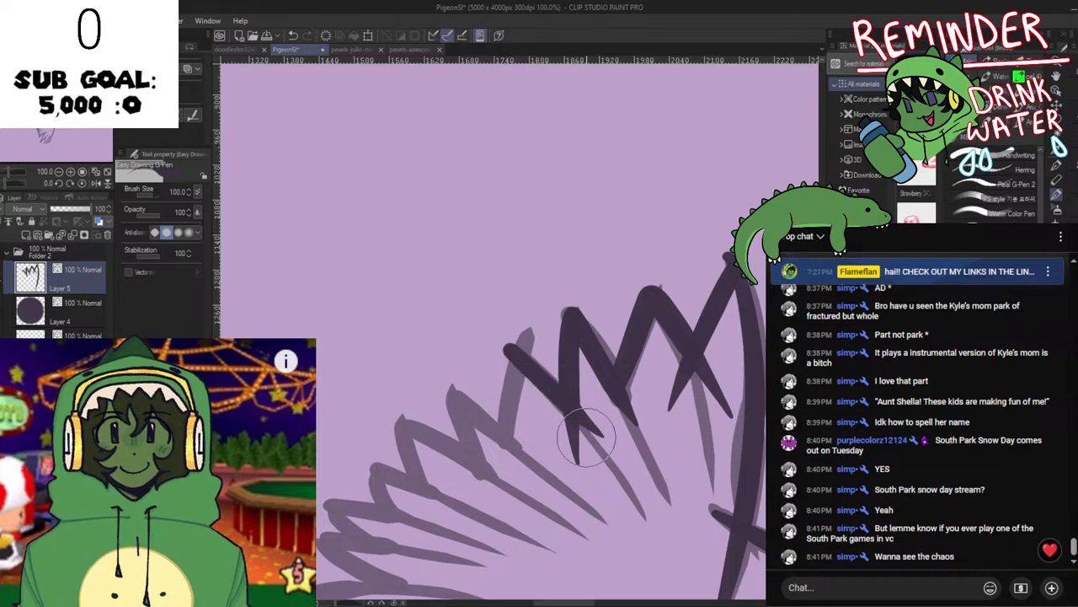
Try to ink the fourth tail feather's far edge from its tip down over the sketched notch, retrying the stroke.
key(space)
drag(565, 385, 548, 269)
drag(504, 237, 486, 350)
key(ctrl+z)
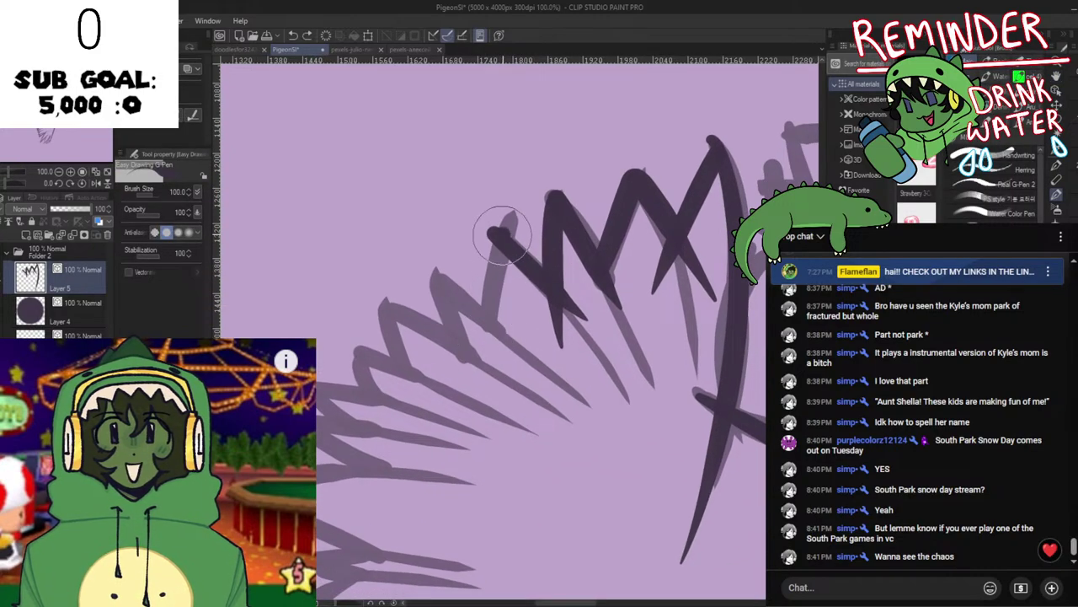
drag(507, 214, 480, 370)
key(ctrl+z)
key(space)
mouse_move(497, 318)
mouse_down()
mouse_move(586, 417)
mouse_move(525, 368)
mouse_up()
key(ctrl+z)
Try to ink the fifth tail feather's front and far edges, redoing strokes, checking them mirrored and undoing them.
mouse_move(587, 430)
mouse_down()
mouse_move(512, 363)
mouse_move(536, 389)
mouse_move(519, 369)
mouse_move(559, 461)
mouse_move(565, 410)
mouse_move(523, 385)
mouse_move(590, 429)
mouse_move(519, 376)
mouse_up()
key(ctrl+z)
key(ctrl+z)
key(ctrl+z)
key(ctrl+z)
key(ctrl+z)
mouse_move(588, 428)
mouse_down()
mouse_move(522, 378)
mouse_move(537, 434)
mouse_up()
key(ctrl+z)
drag(519, 371, 555, 469)
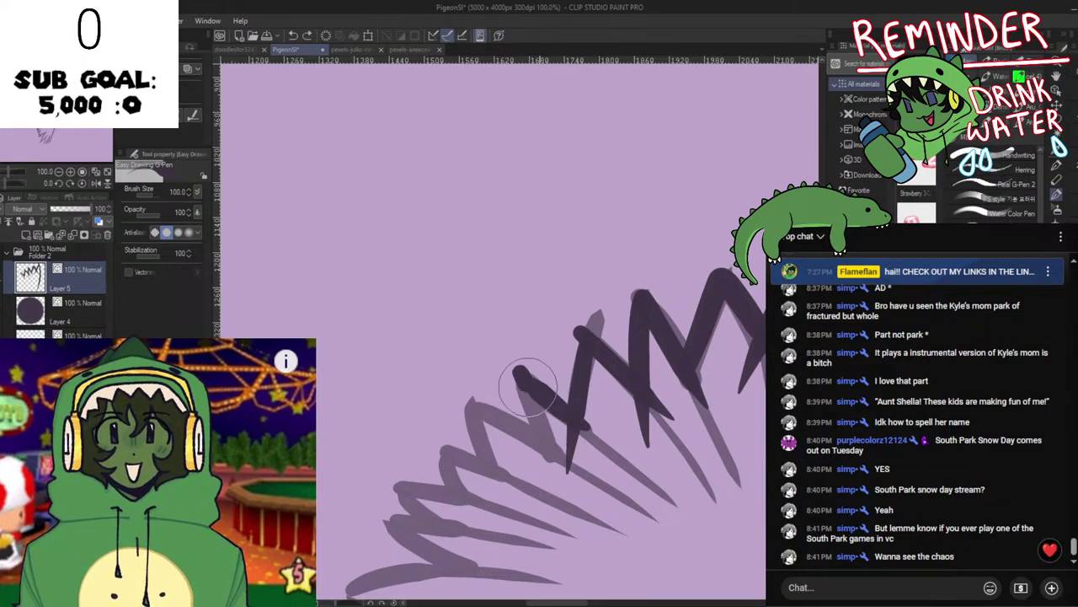
drag(528, 387, 553, 471)
key(h)
key(h)
key(space)
scroll(543, 411, down, 1)
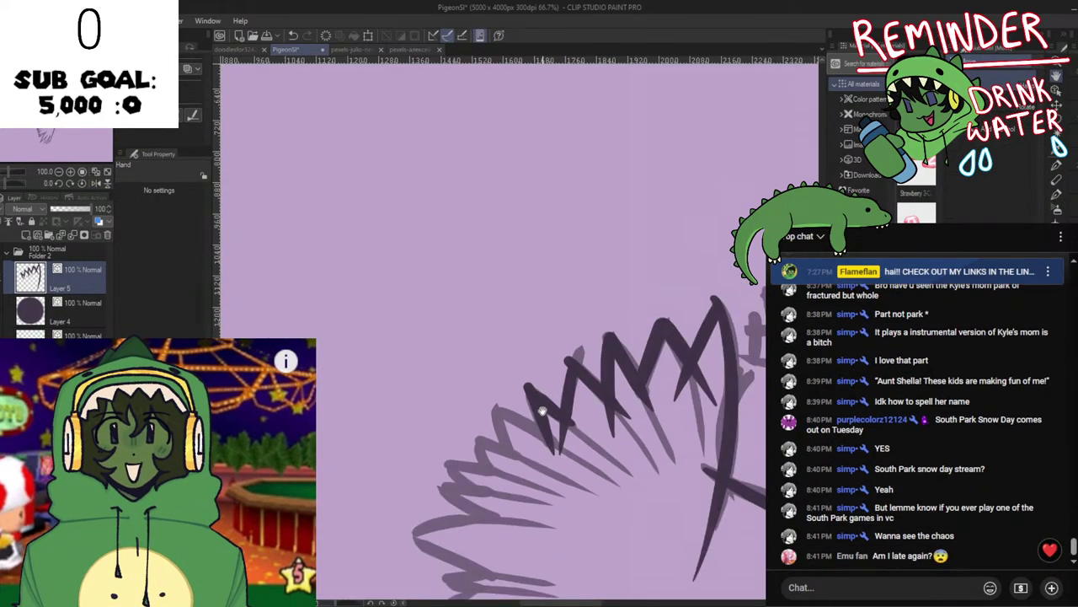
scroll(553, 437, up, 1)
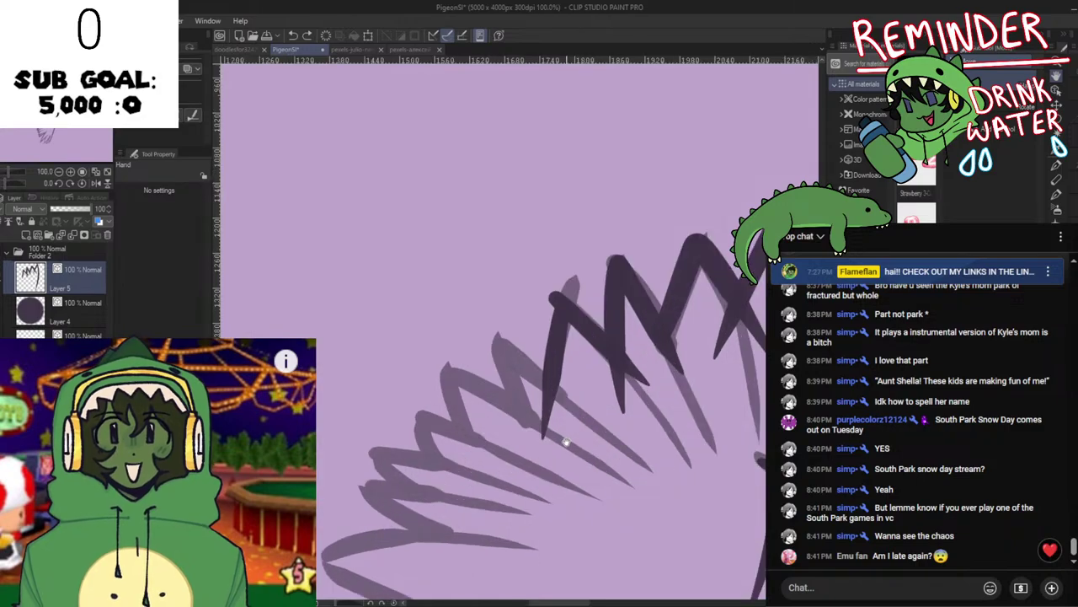
Examine the whole bird's line art with the sketch hidden, show the sketch again and return to the tail feathers.
scroll(671, 489, down, 4)
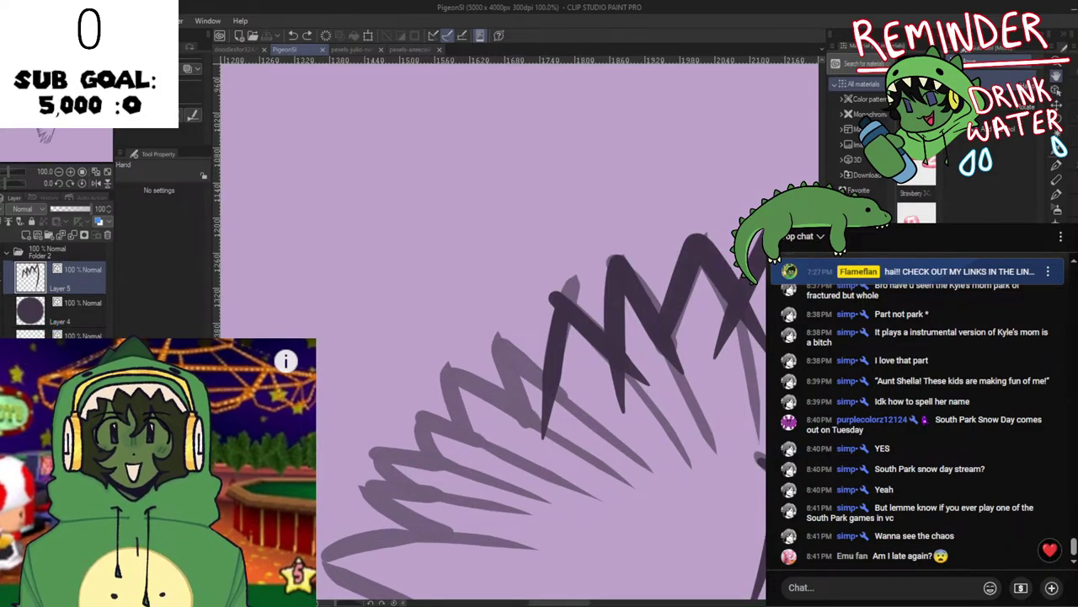
scroll(674, 497, down, 2)
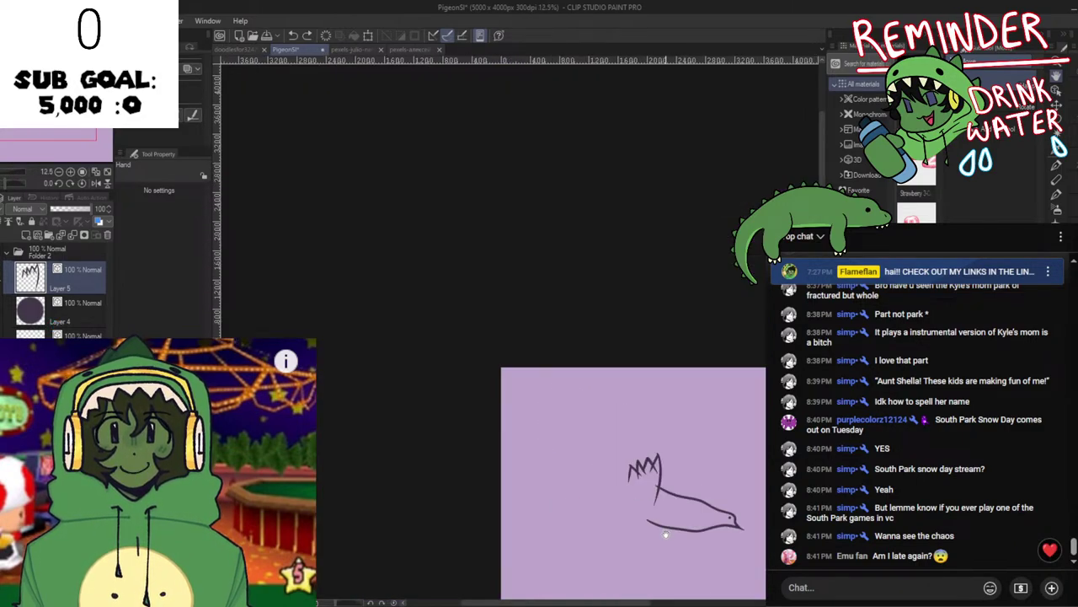
scroll(655, 525, up, 3)
drag(654, 525, 453, 434)
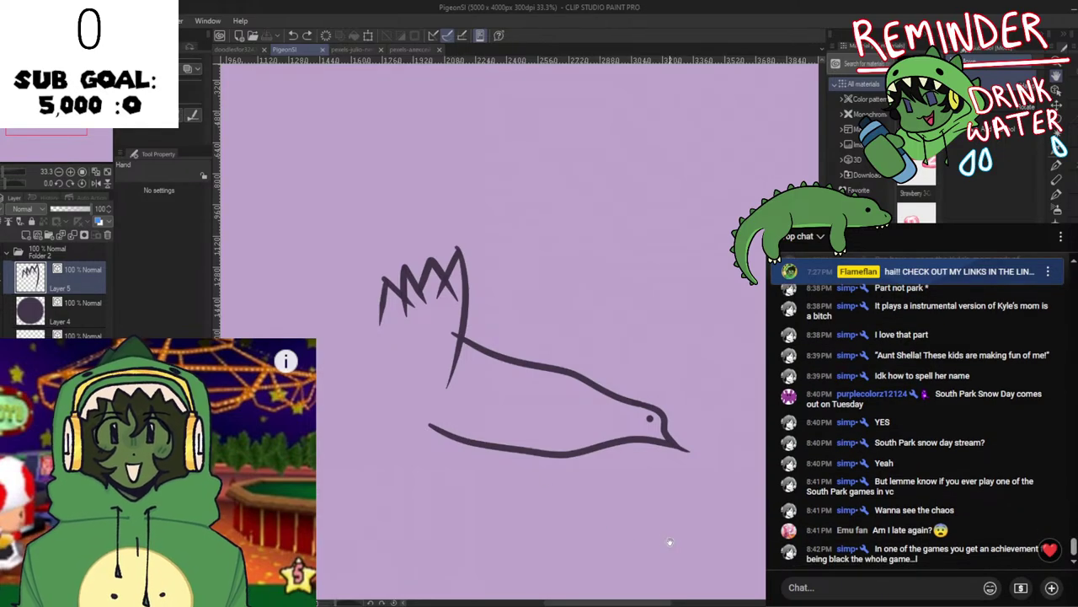
key(ctrl+z)
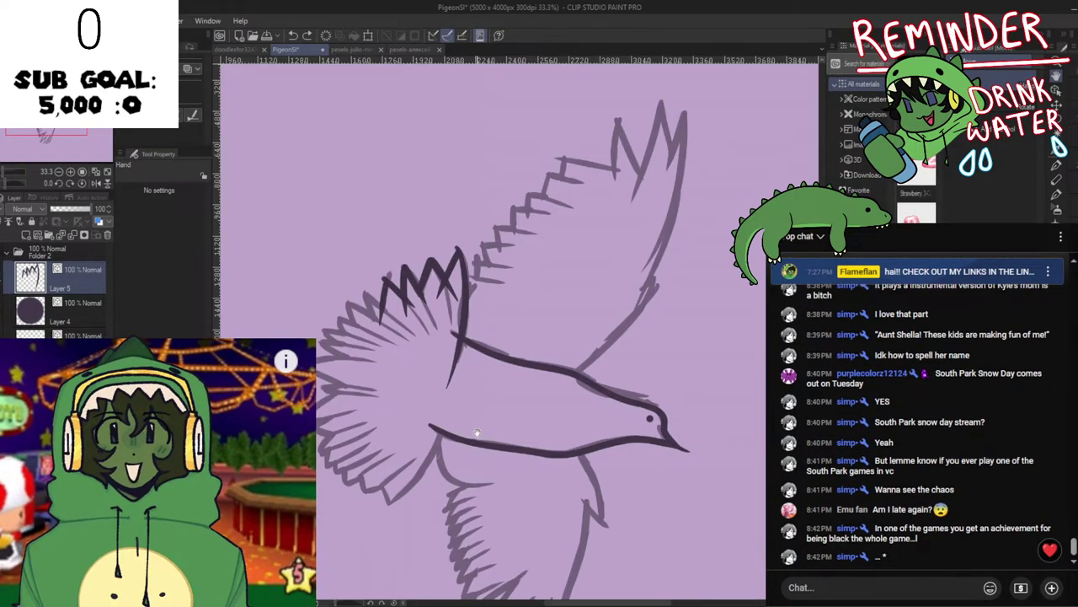
drag(477, 434, 594, 467)
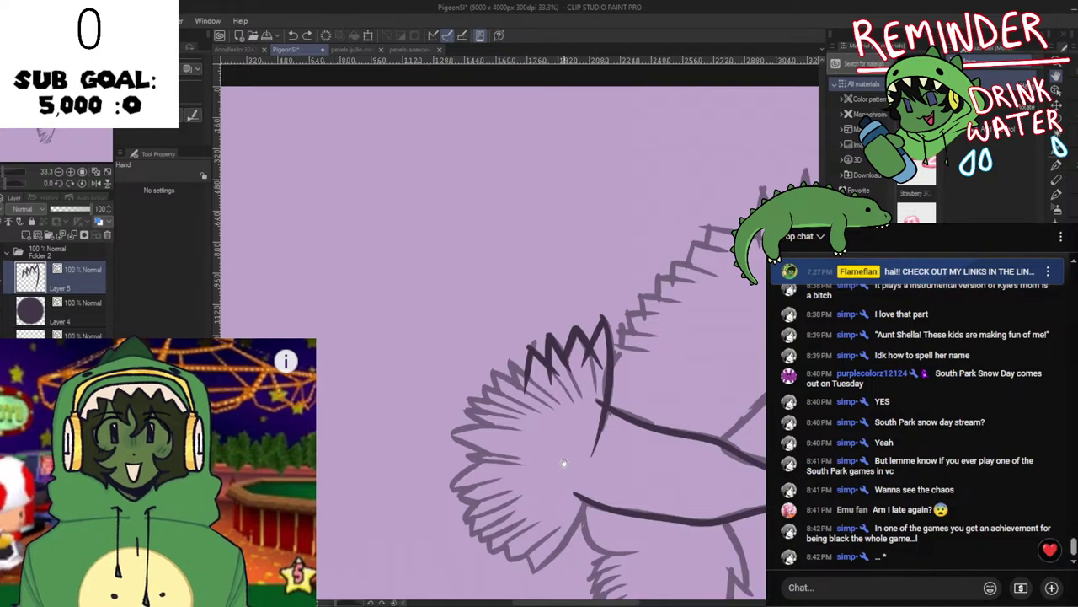
scroll(498, 373, up, 4)
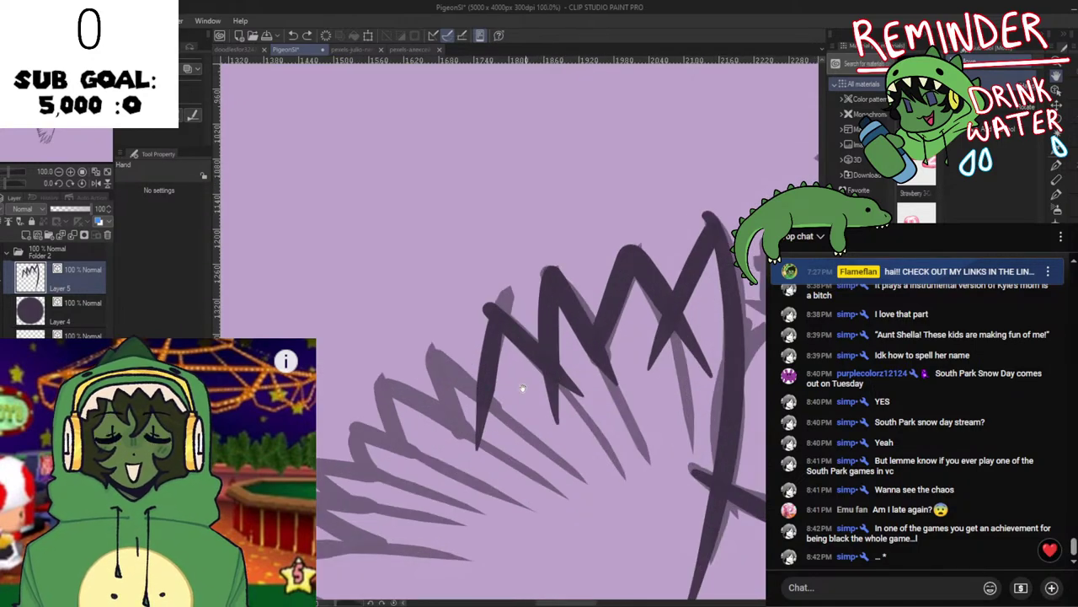
Replace the fourth tail feather's far edge with a stroke from a higher tip down past the fourth notch, redoing it several times.
key(ctrl+z)
drag(499, 288, 482, 421)
key(ctrl+z)
key(ctrl+z)
drag(506, 293, 478, 427)
key(ctrl+z)
key(ctrl+z)
drag(499, 293, 476, 430)
key(ctrl+z)
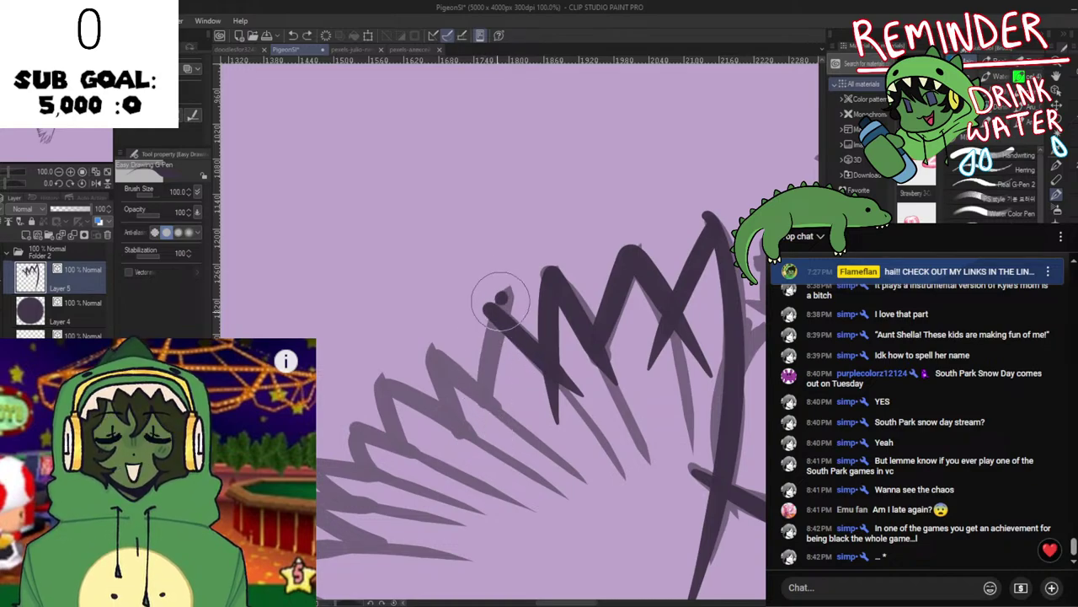
mouse_move(501, 291)
mouse_down()
mouse_move(463, 434)
mouse_move(483, 441)
mouse_move(436, 357)
mouse_up()
key(ctrl+z)
key(ctrl+z)
Ink the fifth tail feather's front edge from the fourth notch up to its tip, redoing the stroke.
drag(500, 399, 436, 356)
key(ctrl+z)
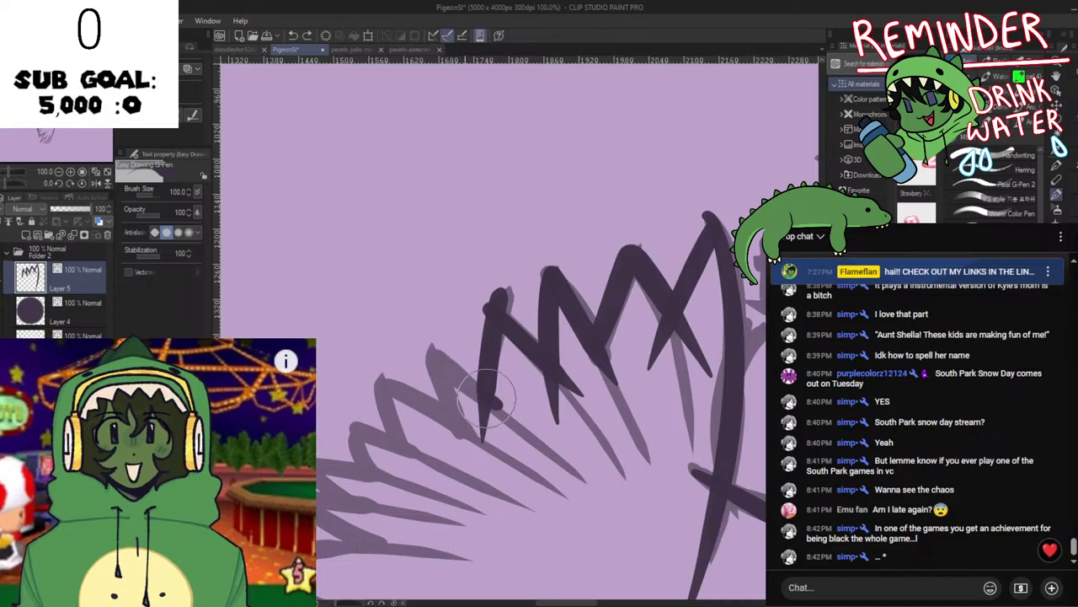
key(ctrl+z)
mouse_move(491, 396)
mouse_down()
mouse_move(427, 352)
mouse_move(473, 459)
mouse_up()
key(ctrl+z)
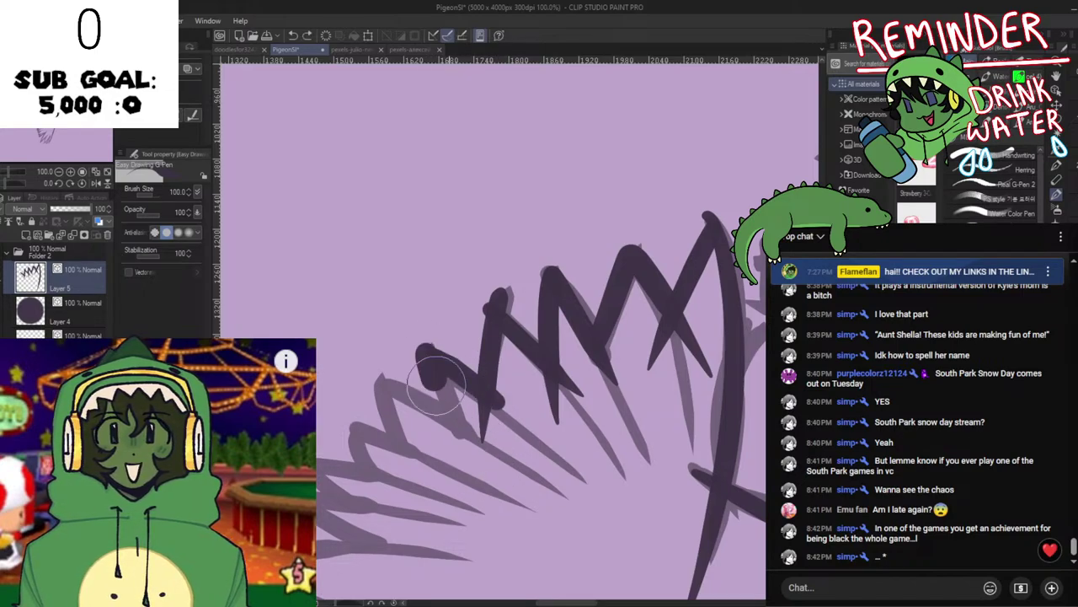
Ink the fifth tail feather's far edge from its tip down to a tapered end past the notch, undoing earlier attempts.
drag(427, 354, 470, 468)
key(ctrl+z)
key(ctrl+z)
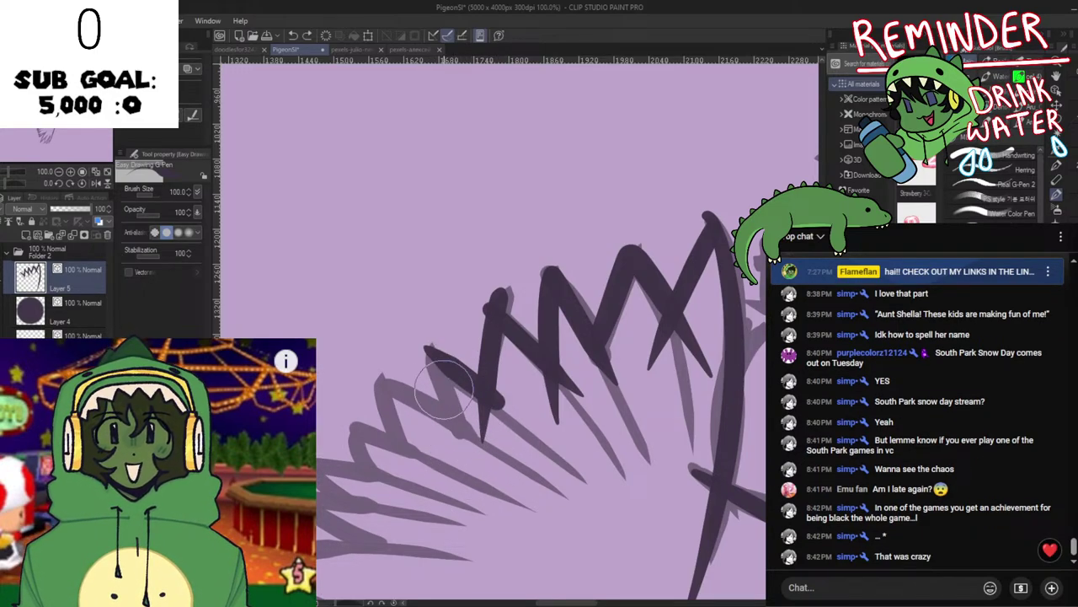
mouse_move(428, 347)
mouse_down()
mouse_move(468, 421)
mouse_move(478, 469)
mouse_up()
key(ctrl+z)
key(ctrl+z)
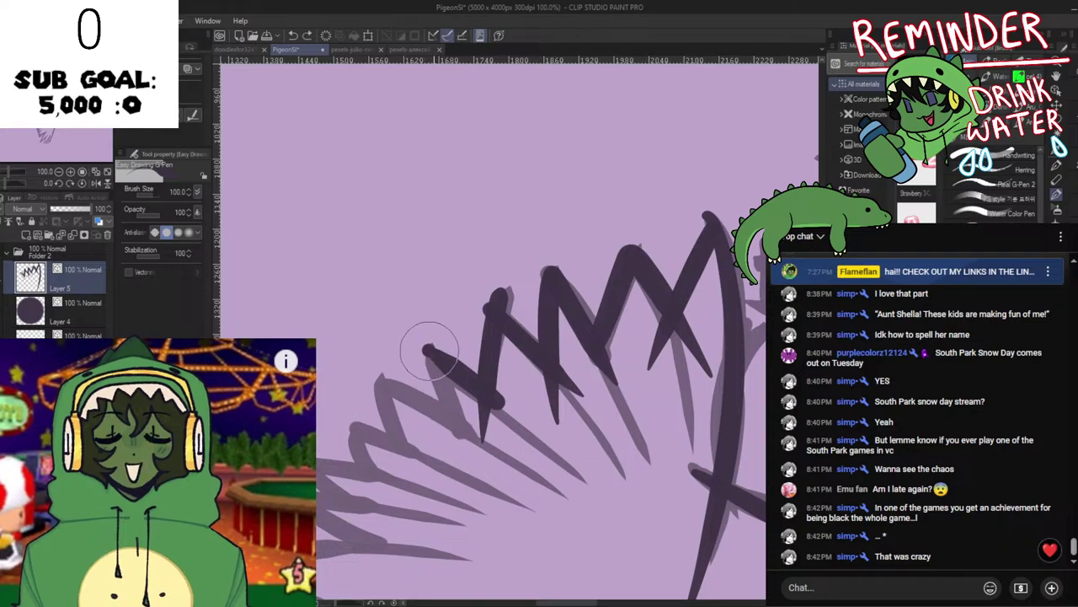
drag(423, 347, 476, 459)
drag(478, 379, 514, 386)
Ink the pointed outlines of the sixth and seventh tail feathers with the G-Pen, overlapping each feather's edges at the notches.
key(e)
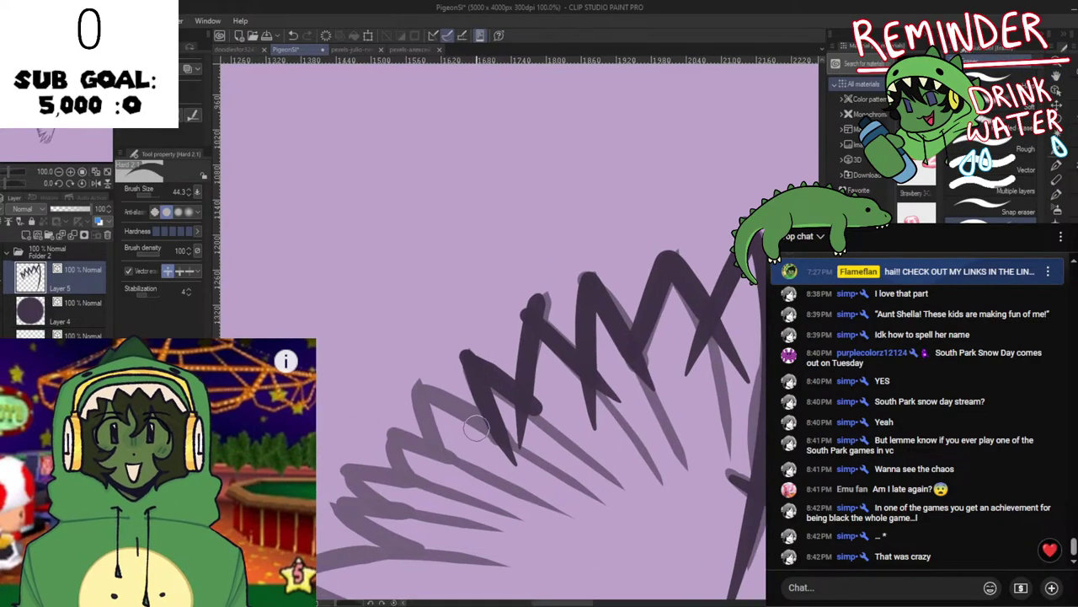
key(p)
drag(442, 405, 519, 436)
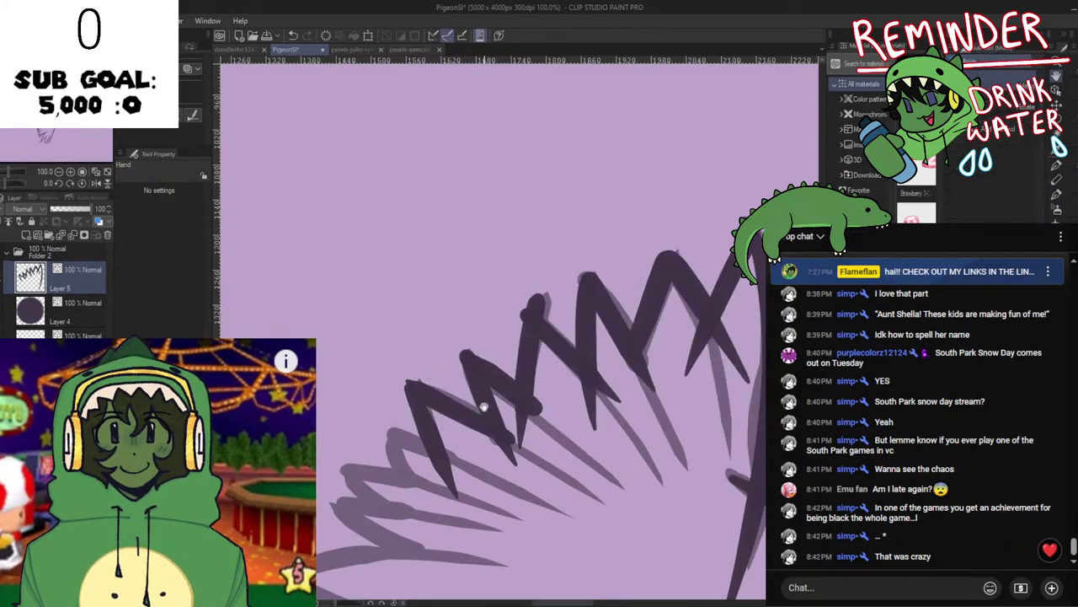
drag(483, 406, 547, 334)
drag(518, 388, 476, 378)
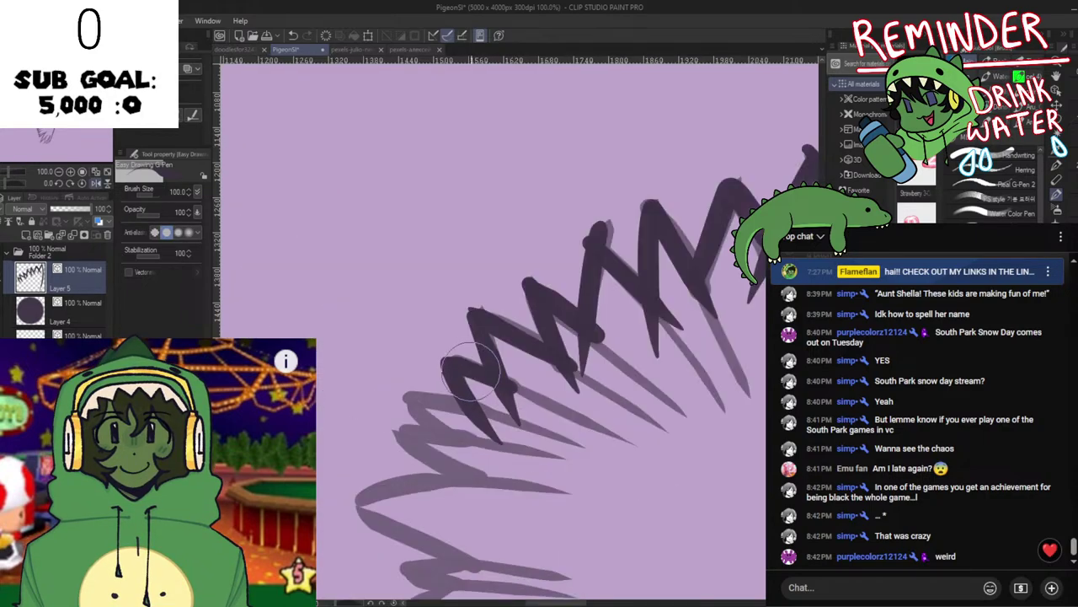
Ink the eighth tail feather's pointed outline from the seventh notch to its tip and back down, redoing the strokes.
mouse_move(489, 392)
mouse_down()
mouse_move(534, 410)
mouse_move(459, 390)
mouse_up()
key(ctrl+z)
key(ctrl+z)
mouse_move(562, 410)
mouse_down()
mouse_move(496, 409)
mouse_move(563, 446)
mouse_up()
key(ctrl+z)
mouse_move(488, 400)
mouse_down()
mouse_move(562, 452)
mouse_move(495, 408)
mouse_move(563, 438)
mouse_move(484, 395)
mouse_move(571, 445)
mouse_up()
key(ctrl+z)
key(ctrl+z)
key(ctrl+z)
drag(486, 397, 567, 454)
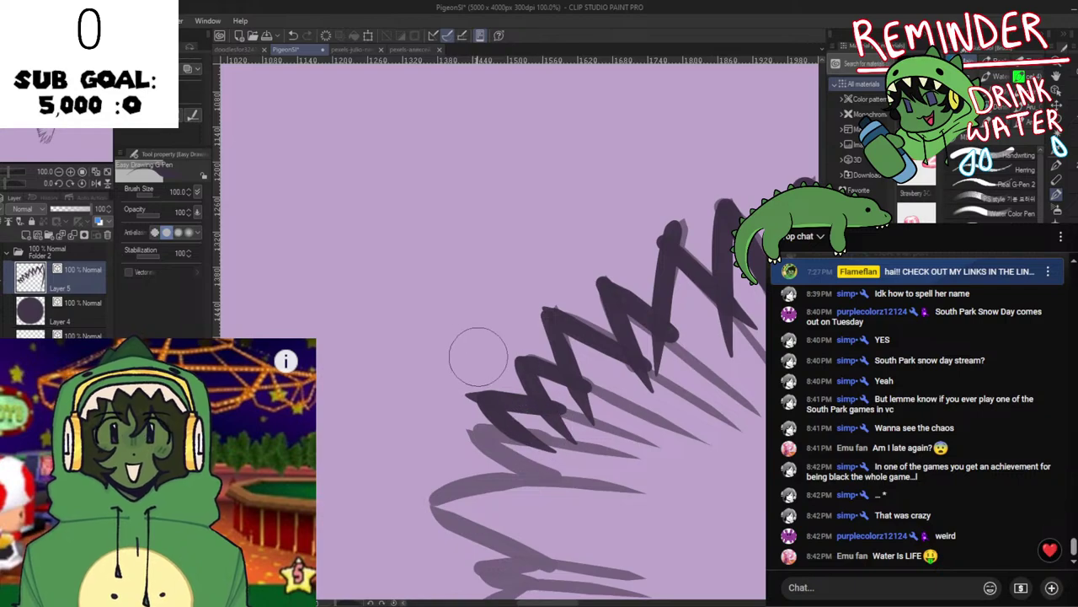
Ink the short ninth tail feather from the eighth notch around its rounded tip and down its far side, checking it mirrored.
drag(458, 378, 414, 300)
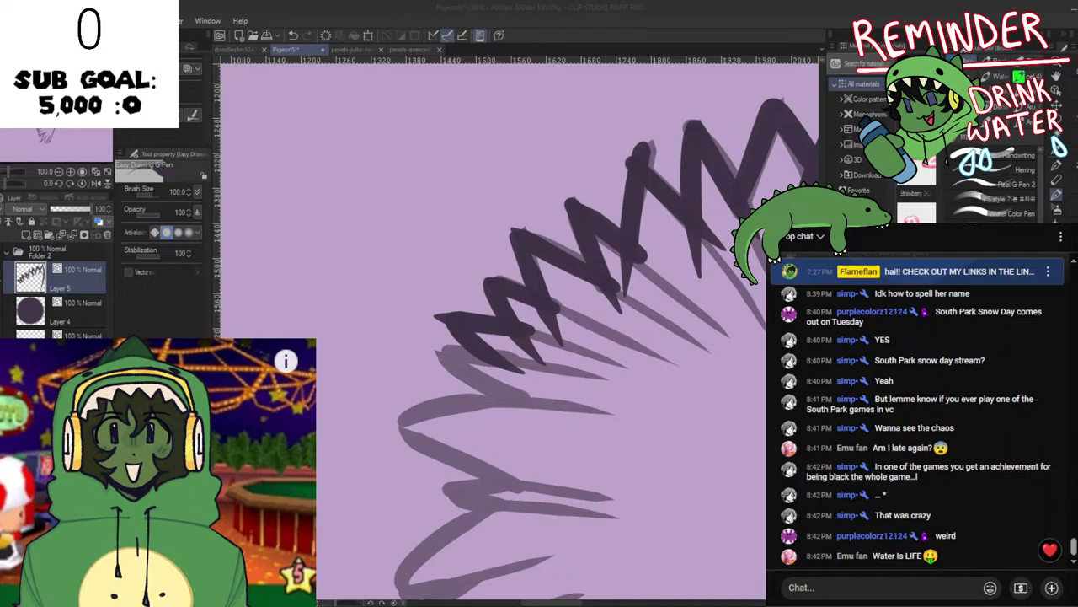
key(space)
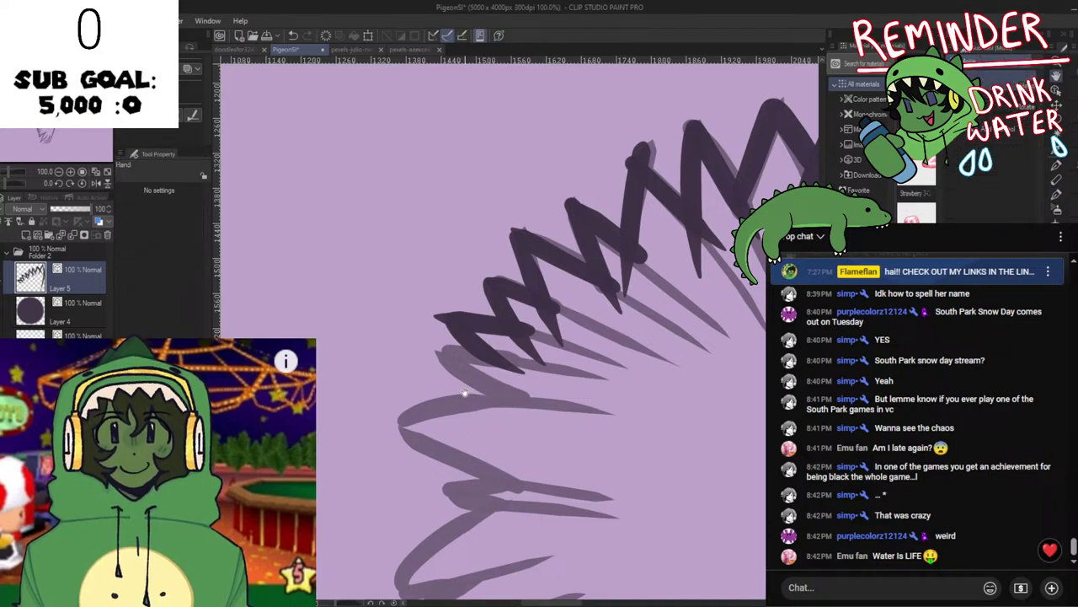
key(ctrl+z)
mouse_move(515, 360)
mouse_down()
mouse_move(452, 355)
mouse_move(528, 363)
mouse_move(436, 353)
mouse_move(540, 398)
mouse_move(508, 358)
mouse_move(449, 358)
mouse_move(540, 421)
mouse_up()
key(ctrl+z)
key(ctrl+z)
key(ctrl+z)
key(h)
key(h)
key(space)
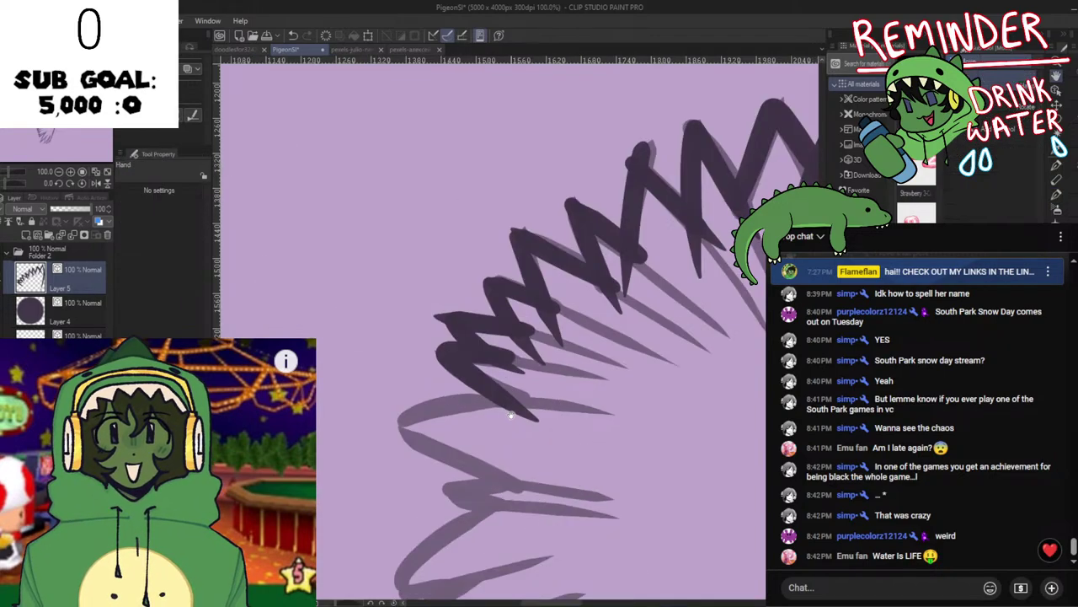
Redraw the ninth tail feather's far edge as a longer tapered stroke, undoing trial strokes around its lower notch.
mouse_move(470, 385)
mouse_down()
mouse_move(511, 295)
mouse_move(574, 357)
mouse_up()
key(ctrl+z)
key(ctrl+z)
key(ctrl+z)
mouse_move(553, 298)
mouse_down()
mouse_move(475, 297)
mouse_move(592, 365)
mouse_move(537, 296)
mouse_move(479, 287)
mouse_move(518, 318)
mouse_move(555, 311)
mouse_move(542, 298)
mouse_move(482, 293)
mouse_move(530, 341)
mouse_move(572, 363)
mouse_up()
key(ctrl+z)
key(ctrl+z)
key(ctrl+z)
mouse_move(543, 295)
mouse_down()
mouse_move(479, 296)
mouse_move(567, 351)
mouse_move(525, 294)
mouse_move(478, 294)
mouse_move(573, 361)
mouse_move(531, 331)
mouse_move(554, 326)
mouse_move(504, 331)
mouse_move(597, 330)
mouse_move(489, 337)
mouse_up()
key(ctrl+z)
key(ctrl+z)
key(space)
key(ctrl+z)
mouse_move(595, 332)
mouse_down()
mouse_move(477, 353)
mouse_move(594, 334)
mouse_up()
key(ctrl+z)
key(ctrl+z)
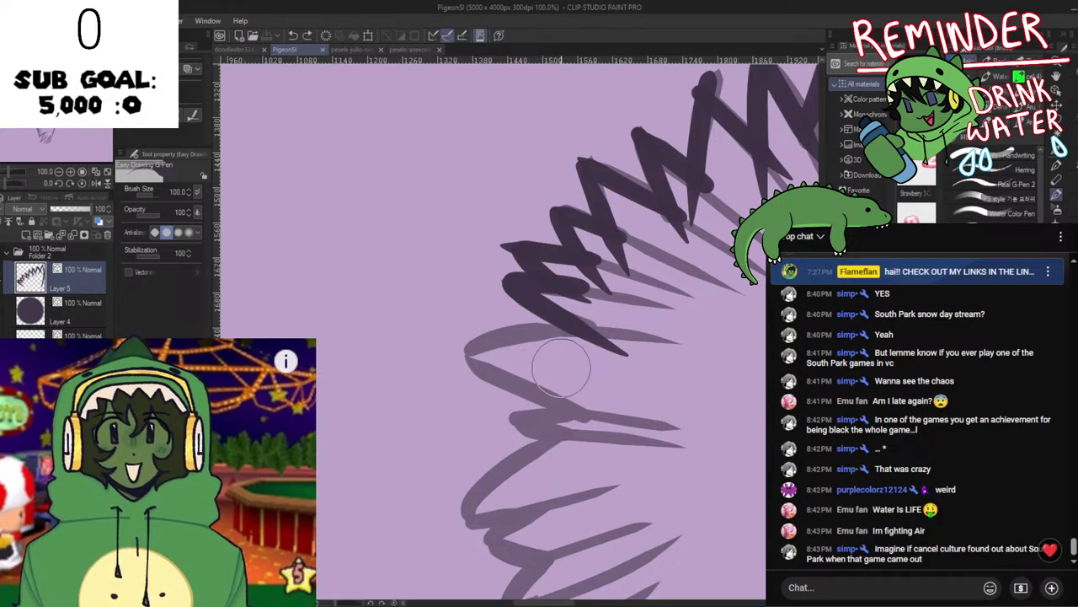
Ink the wide tenth tail feather's upper edge from the ninth notch out to its pointed tip and start its lower edge, redoing strokes.
drag(617, 347, 486, 349)
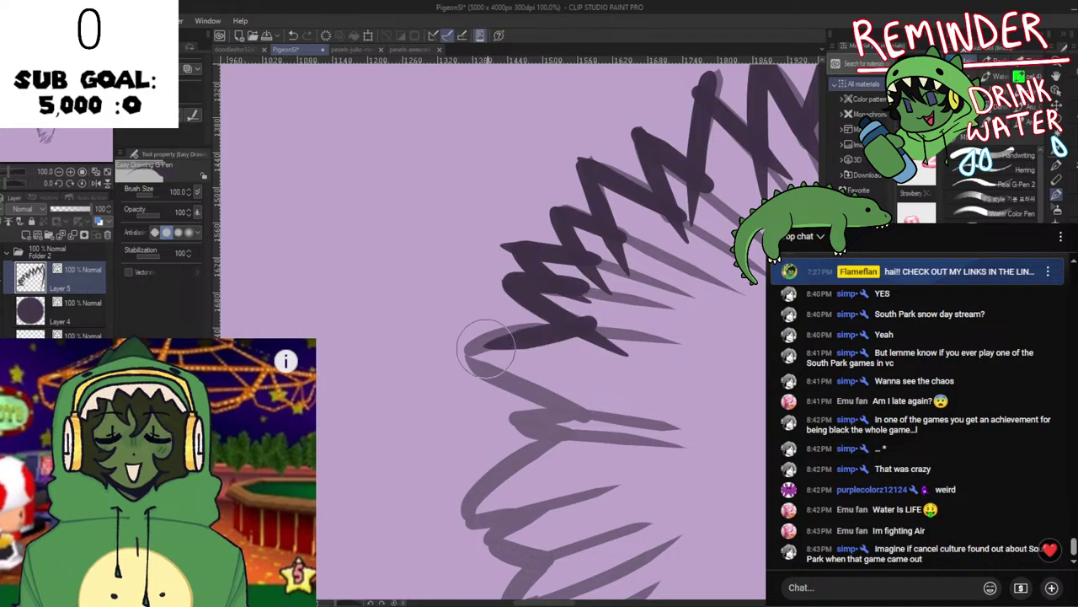
key(ctrl+z)
drag(598, 323, 455, 352)
key(ctrl+z)
key(ctrl+z)
key(ctrl+z)
mouse_move(598, 325)
mouse_down()
mouse_move(447, 352)
mouse_move(595, 414)
mouse_up()
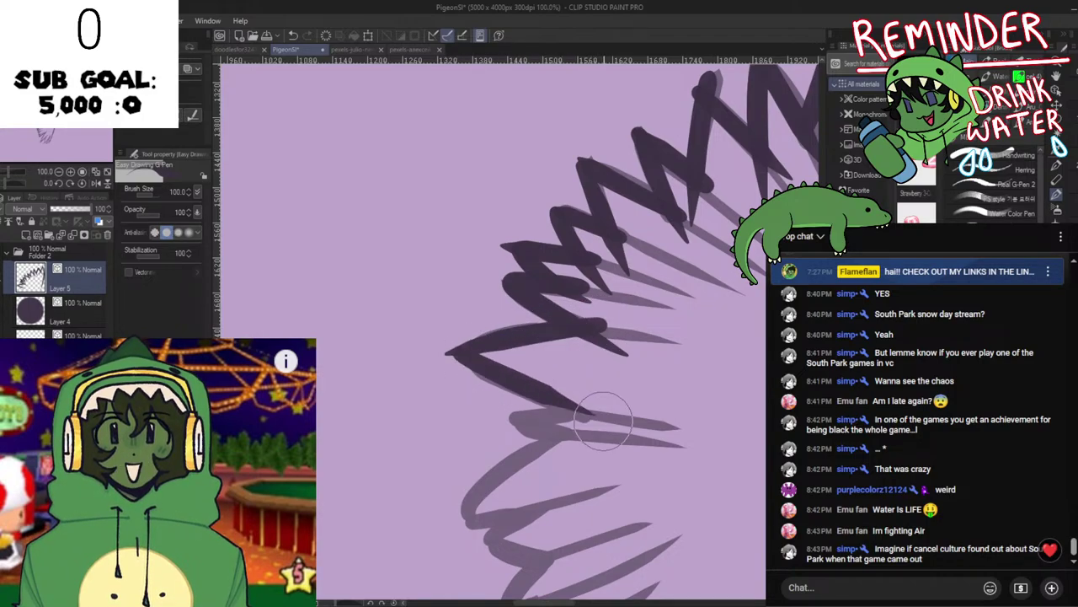
Redraw the tenth tail feather's lower edge from its tip in to the next notch several times, checking it mirrored.
key(ctrl+z)
drag(452, 352, 617, 439)
key(ctrl+z)
mouse_move(453, 348)
mouse_down()
mouse_move(629, 421)
mouse_move(539, 408)
mouse_move(624, 421)
mouse_up()
key(ctrl+z)
key(ctrl+z)
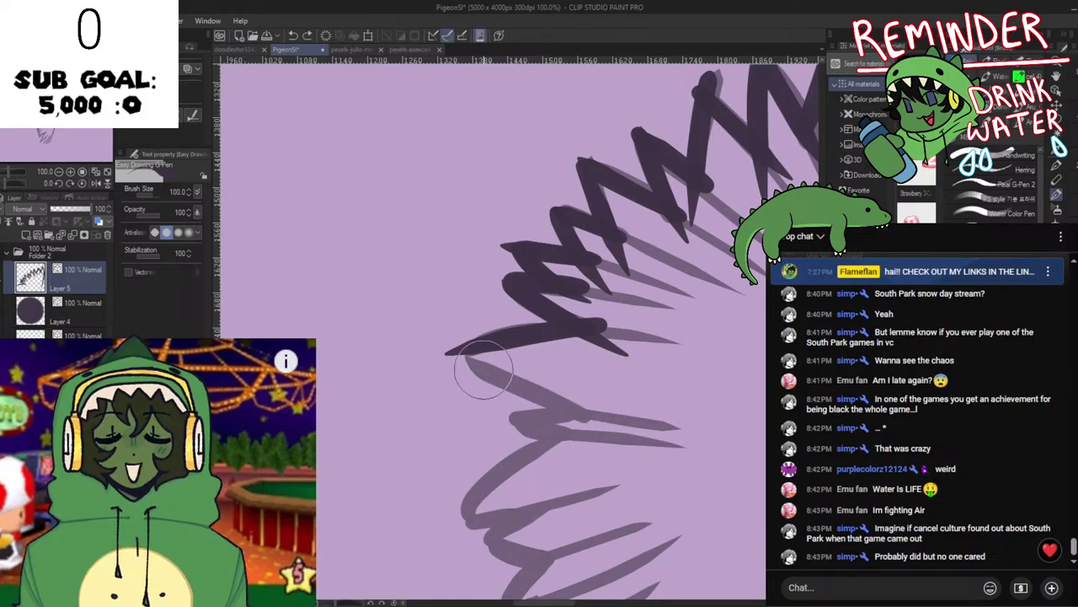
drag(448, 354, 603, 425)
key(ctrl+z)
mouse_move(448, 354)
mouse_down()
mouse_move(610, 425)
mouse_move(598, 416)
mouse_up()
key(ctrl+z)
key(h)
key(h)
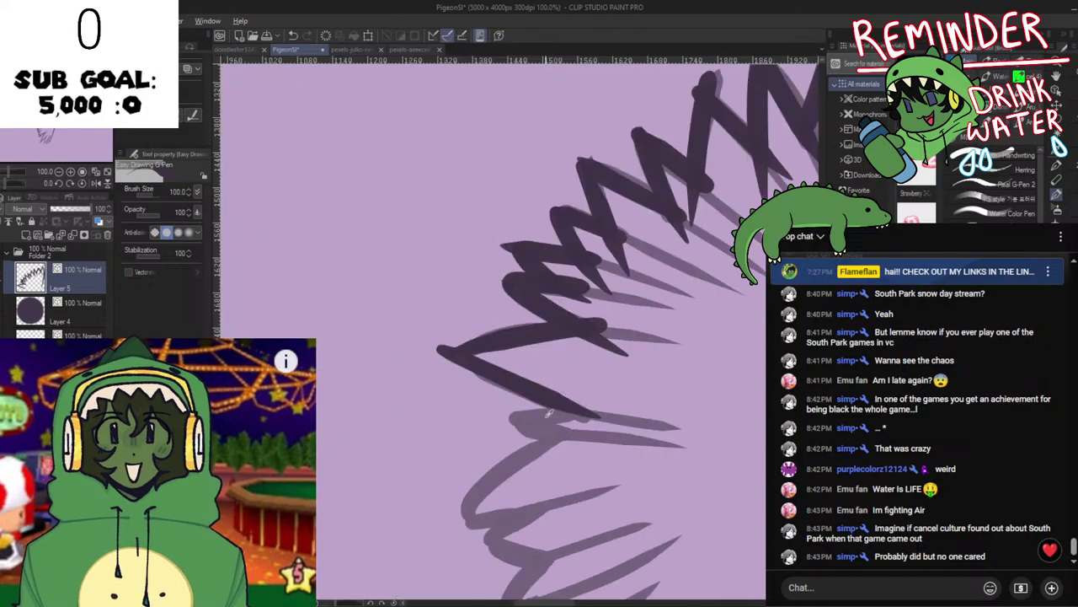
key(alt+Tab)
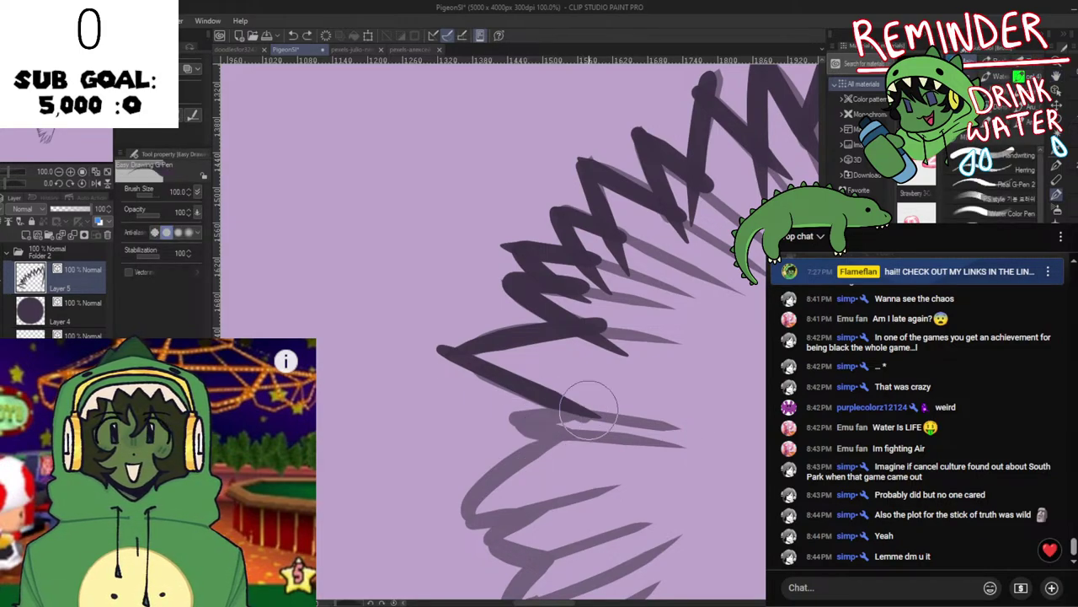
Ink the short eleventh tail feather's upper edge from the tenth notch out to its tip, redoing the stroke.
mouse_move(589, 411)
mouse_down()
mouse_move(515, 419)
mouse_move(581, 441)
mouse_move(518, 424)
mouse_move(578, 412)
mouse_move(514, 420)
mouse_up()
key(ctrl+z)
key(ctrl+z)
key(ctrl+z)
key(ctrl+z)
drag(593, 404, 512, 418)
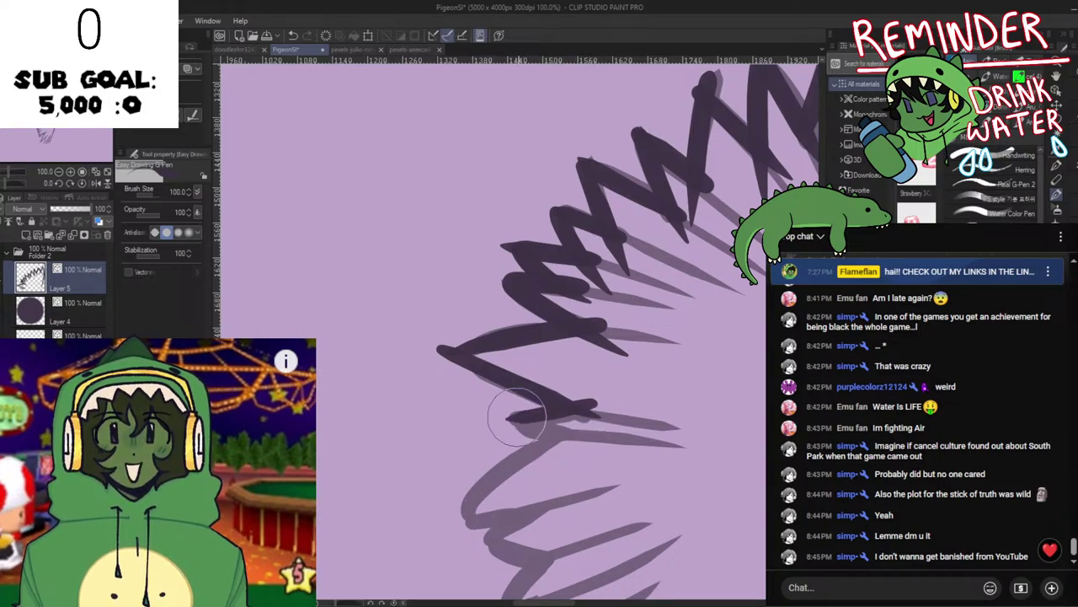
key(ctrl+z)
Ink the eleventh tail feather's lower edge from its tip in to the next notch, redoing strokes and checking it mirrored.
mouse_move(581, 409)
mouse_down()
mouse_move(511, 420)
mouse_move(576, 444)
mouse_move(501, 424)
mouse_move(605, 452)
mouse_up()
key(ctrl+z)
key(ctrl+z)
key(ctrl+z)
drag(517, 423, 604, 454)
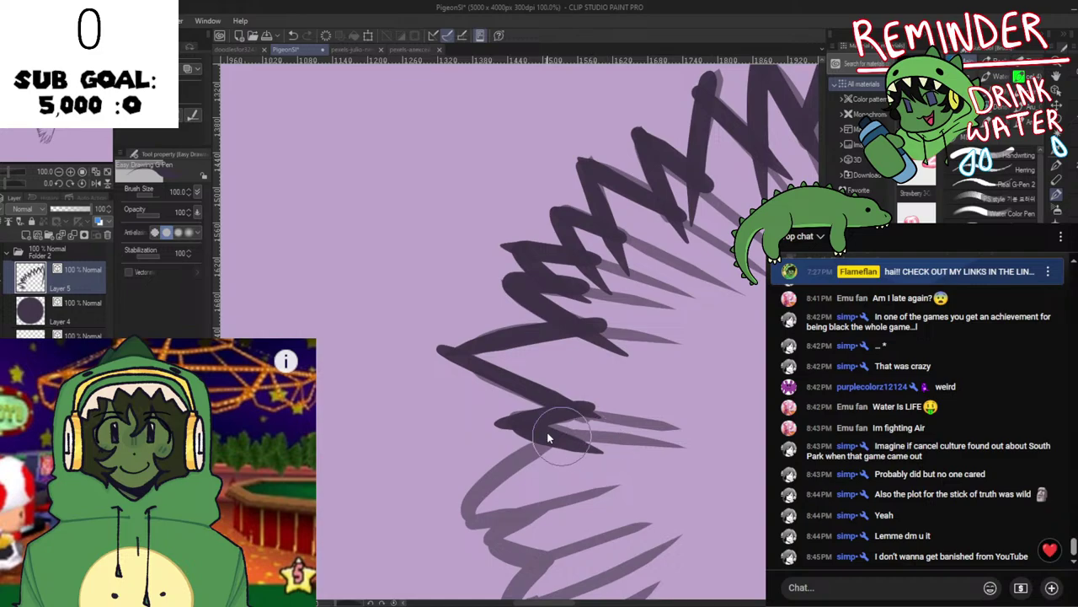
key(ctrl+z)
drag(515, 423, 628, 447)
key(h)
key(h)
Ink the long twelfth tail feather out to its pointed tip and back along its lower edge, redoing strokes and checking it mirrored.
mouse_move(561, 429)
mouse_down()
mouse_move(554, 270)
mouse_move(438, 351)
mouse_up()
key(ctrl+z)
mouse_move(537, 283)
mouse_down()
mouse_move(443, 364)
mouse_move(500, 325)
mouse_move(457, 368)
mouse_move(436, 371)
mouse_move(560, 347)
mouse_up()
key(ctrl+z)
key(ctrl+z)
key(ctrl+z)
key(ctrl+z)
mouse_move(436, 370)
mouse_down()
mouse_move(606, 328)
mouse_move(605, 338)
mouse_move(615, 256)
mouse_move(493, 296)
mouse_up()
key(h)
key(h)
key(ctrl+z)
Redraw the small thirteenth tail feather's lower edge from its tip in to the next notch until it tapers cleanly.
mouse_move(563, 251)
mouse_down()
mouse_move(488, 298)
mouse_move(518, 291)
mouse_move(586, 308)
mouse_up()
key(ctrl+z)
drag(511, 285, 625, 319)
key(ctrl+z)
key(ctrl+z)
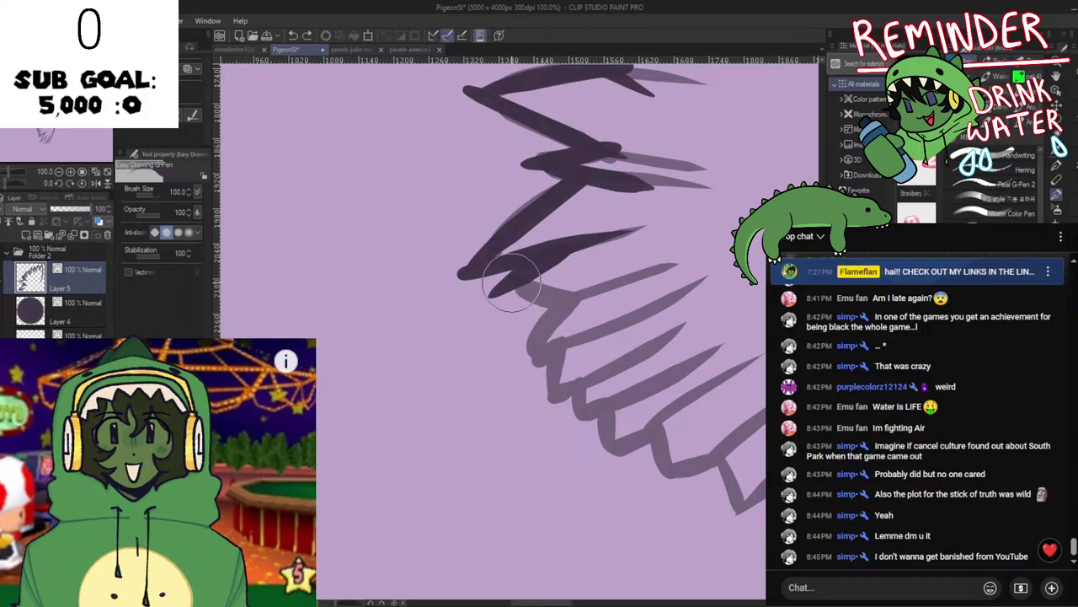
mouse_move(512, 284)
mouse_down()
mouse_move(614, 316)
mouse_move(588, 300)
mouse_move(604, 316)
mouse_up()
key(ctrl+z)
key(ctrl+z)
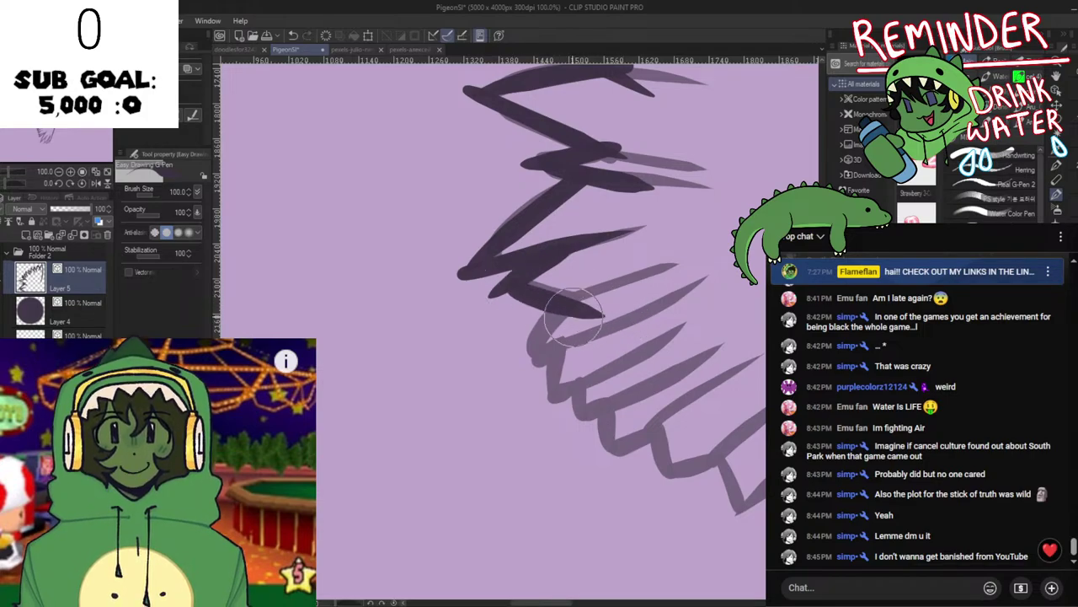
key(ctrl+z)
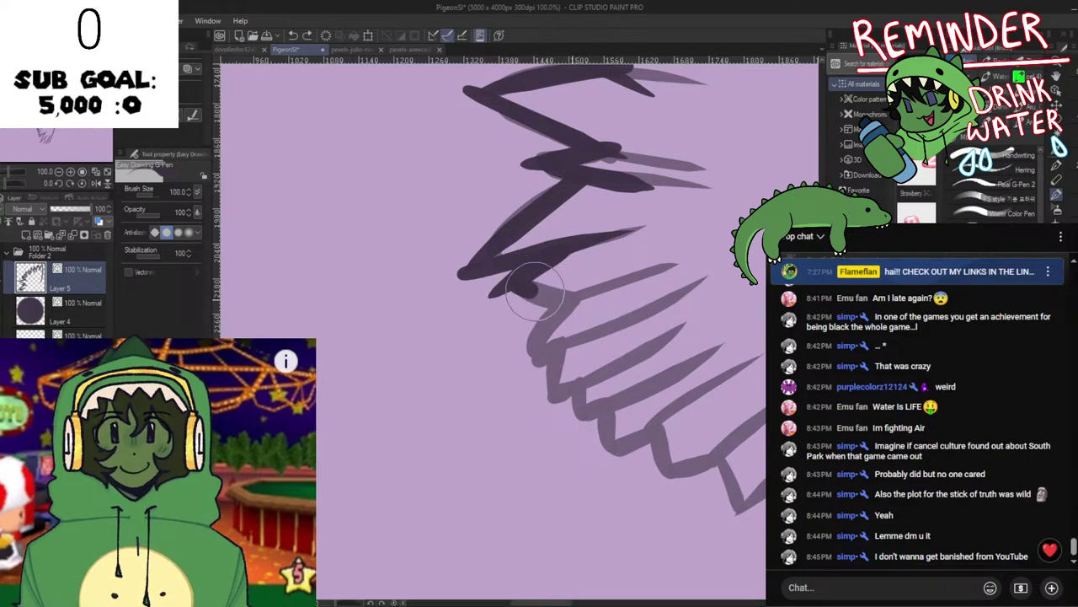
mouse_move(493, 295)
mouse_down()
mouse_move(613, 306)
mouse_move(536, 358)
mouse_up()
key(ctrl+z)
Ink the fourteenth tail feather's outer edge from the thirteenth notch down to its rounded tip and back in along its lower edge.
drag(583, 274, 529, 372)
key(ctrl+z)
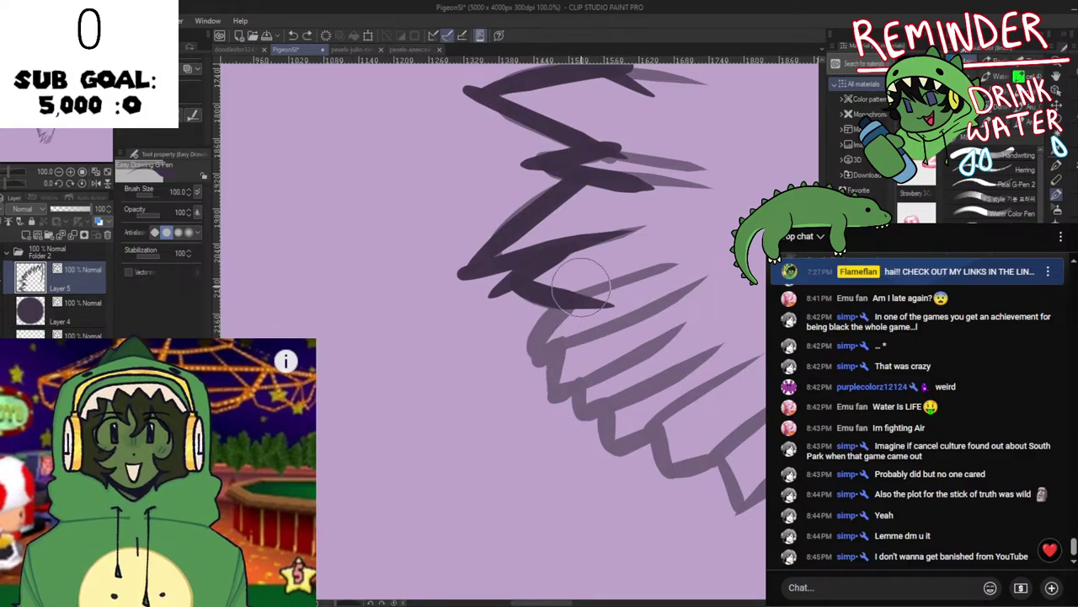
drag(581, 283, 536, 361)
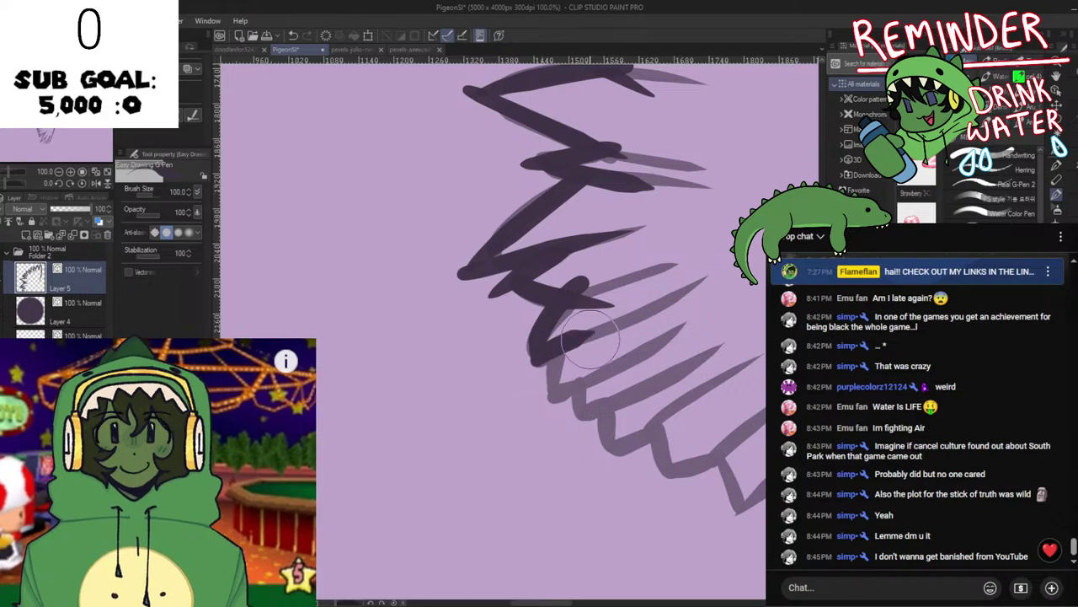
Ink the narrow fifteenth tail feather down to its pointed tip and back up its lower edge, undoing trial strokes.
key(space)
drag(599, 389, 559, 292)
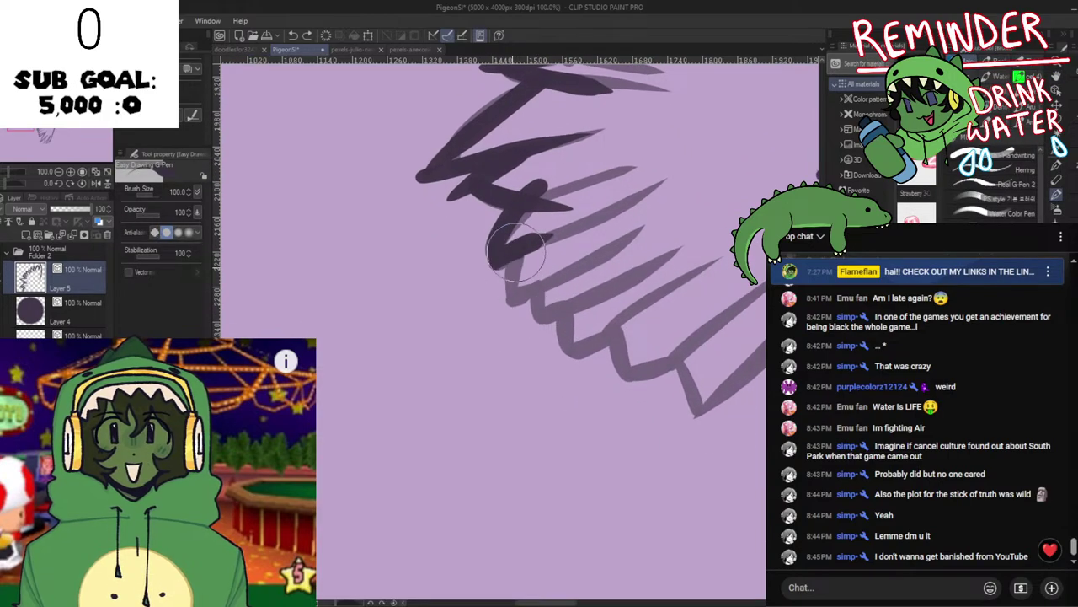
mouse_move(504, 238)
mouse_down()
mouse_move(512, 305)
mouse_move(606, 254)
mouse_up()
key(ctrl+z)
drag(510, 305, 588, 268)
key(ctrl+z)
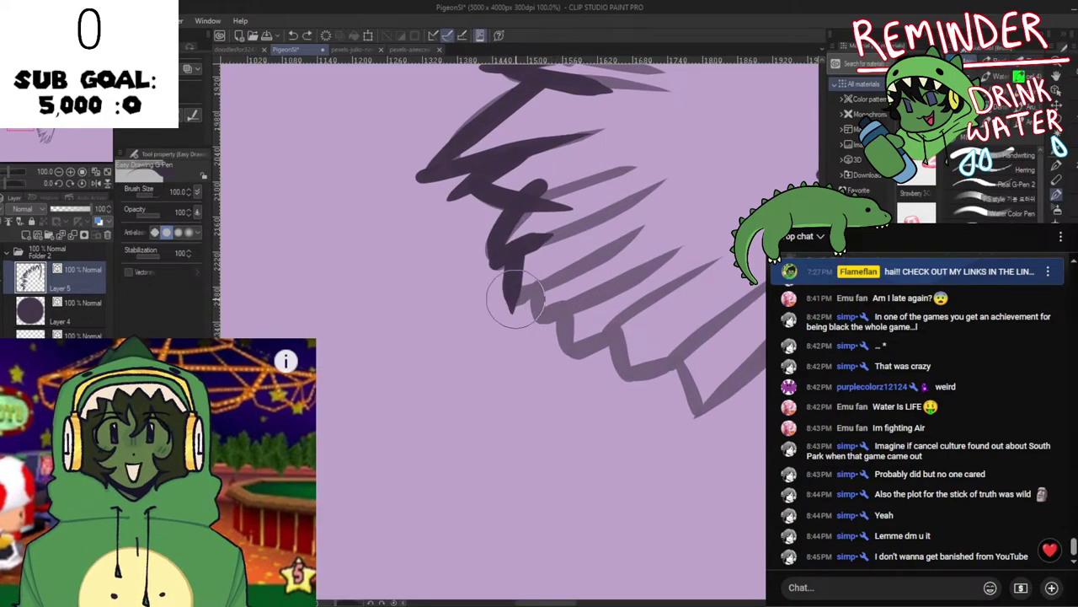
drag(513, 301, 591, 261)
Ink the sixteenth and seventeenth tail feathers down to their tips and back along their lower edges, and save the file.
mouse_move(538, 298)
mouse_down()
mouse_move(595, 303)
mouse_move(563, 306)
mouse_move(583, 355)
mouse_up()
key(ctrl+z)
key(ctrl+z)
key(ctrl+z)
mouse_move(561, 315)
mouse_down()
mouse_move(572, 355)
mouse_move(641, 321)
mouse_up()
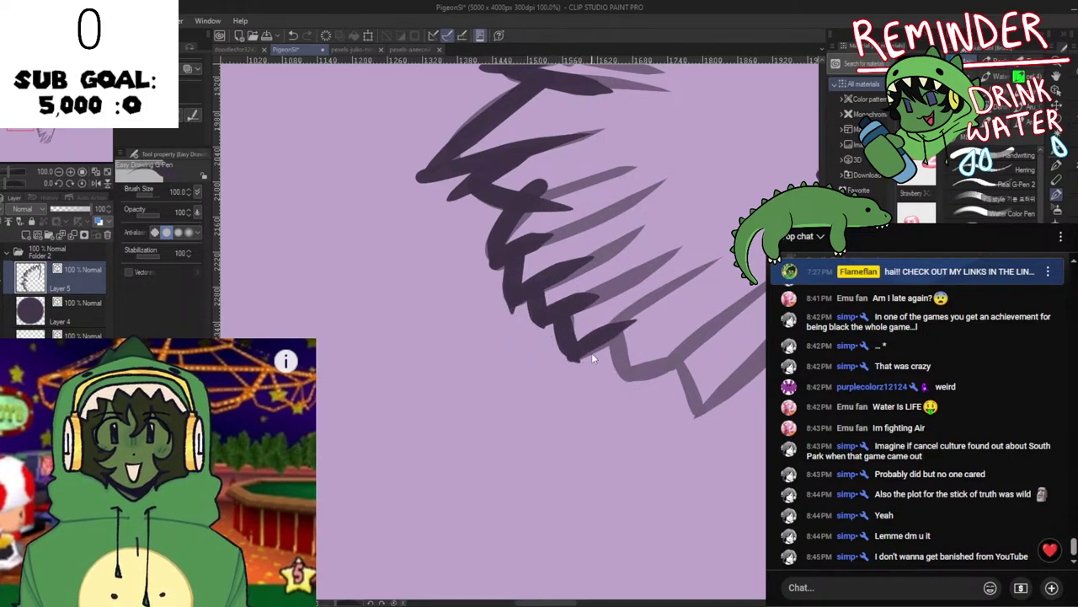
key(ctrl+z)
drag(573, 359, 639, 331)
drag(623, 382, 527, 329)
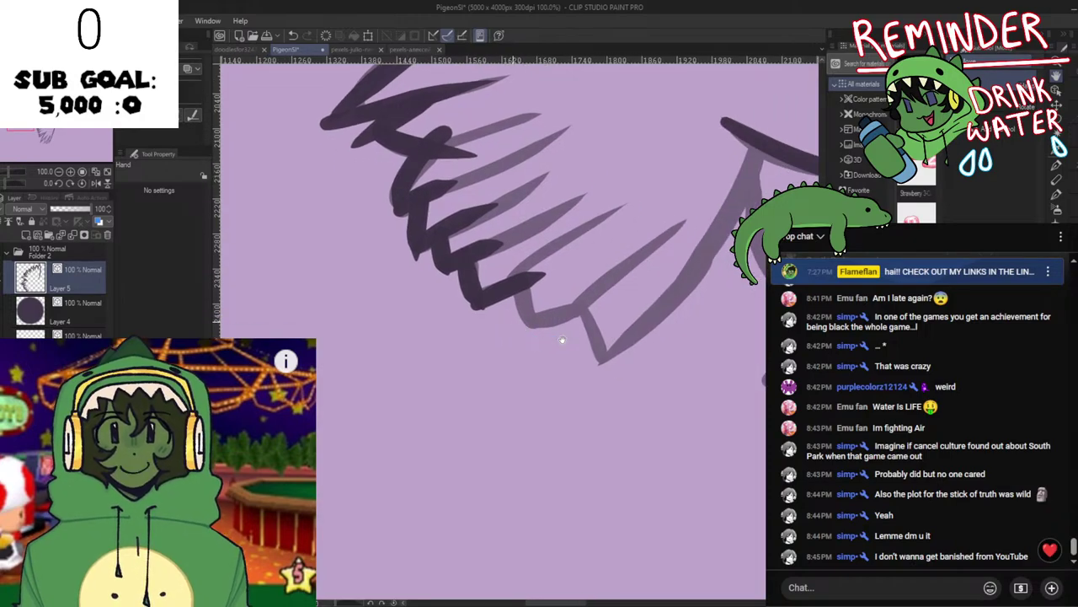
key(ctrl+s)
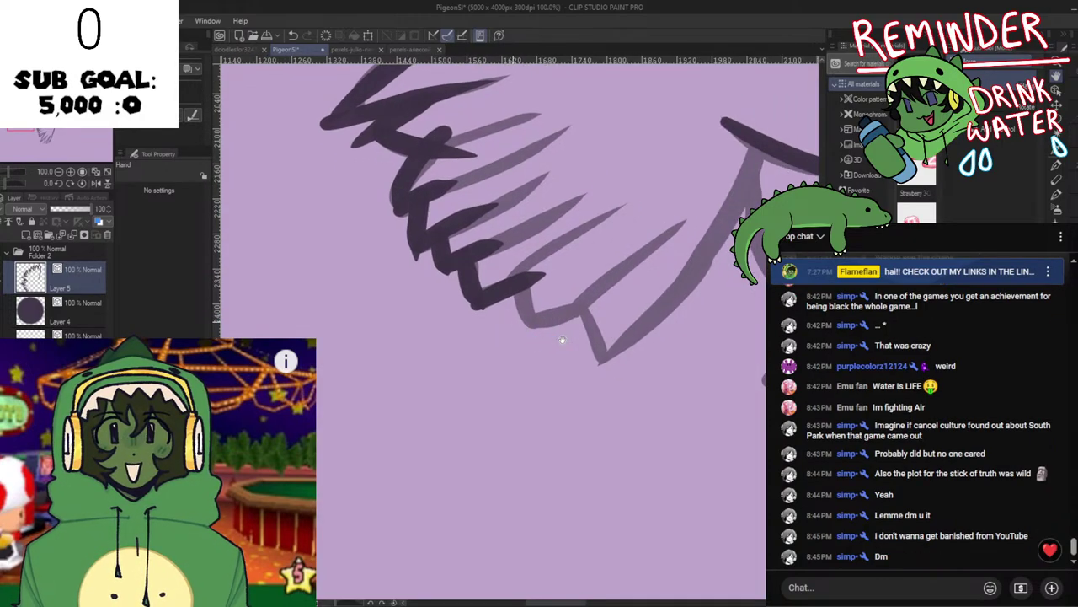
Ink the eighteenth tail feather's outer edge from the seventeenth notch down to its tip, undoing trial strokes.
drag(668, 376, 573, 376)
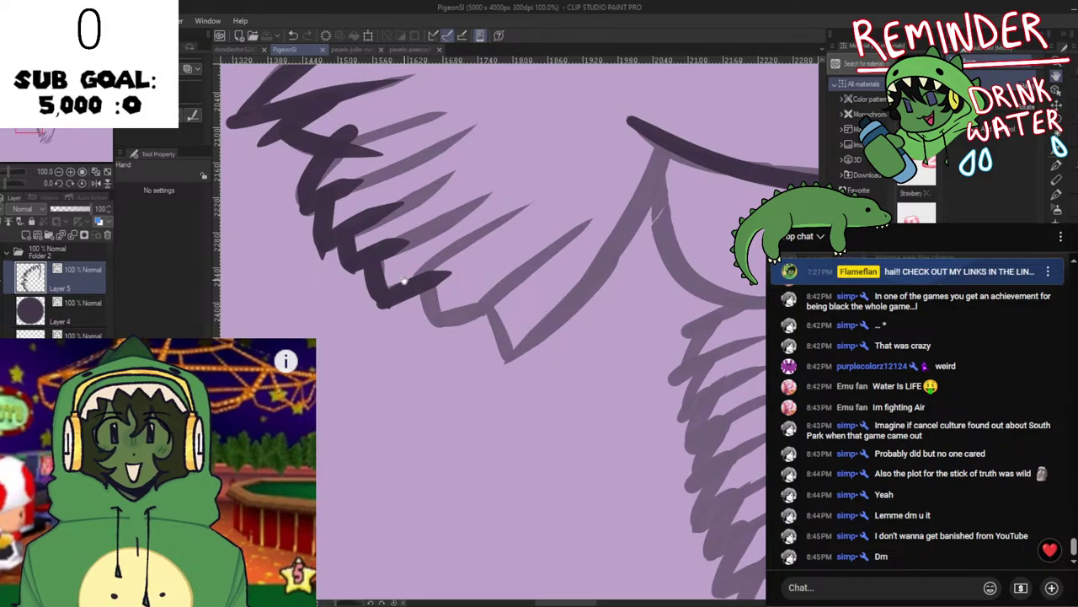
key(ctrl+z)
drag(428, 281, 443, 326)
key(ctrl+z)
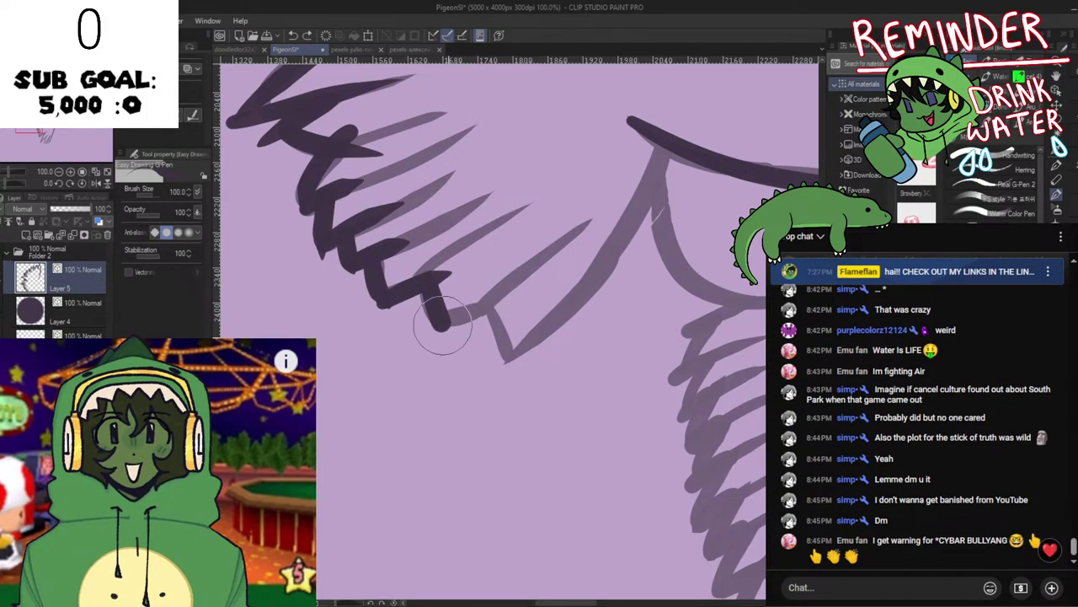
key(ctrl+z)
mouse_move(423, 285)
mouse_down()
mouse_move(445, 329)
mouse_move(525, 302)
mouse_up()
key(ctrl+z)
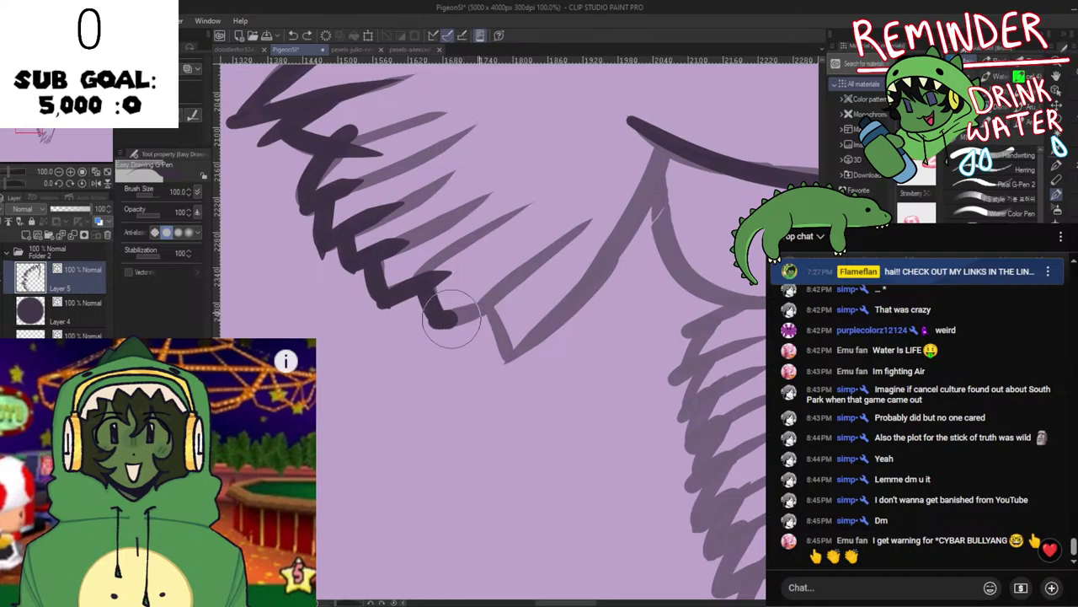
Redraw the eighteenth tail feather's lower edge from its tip across to the next notch several times, checking it mirrored.
mouse_move(437, 322)
mouse_down()
mouse_move(513, 328)
mouse_move(452, 322)
mouse_move(512, 317)
mouse_move(439, 320)
mouse_move(516, 303)
mouse_up()
key(ctrl+z)
key(ctrl+z)
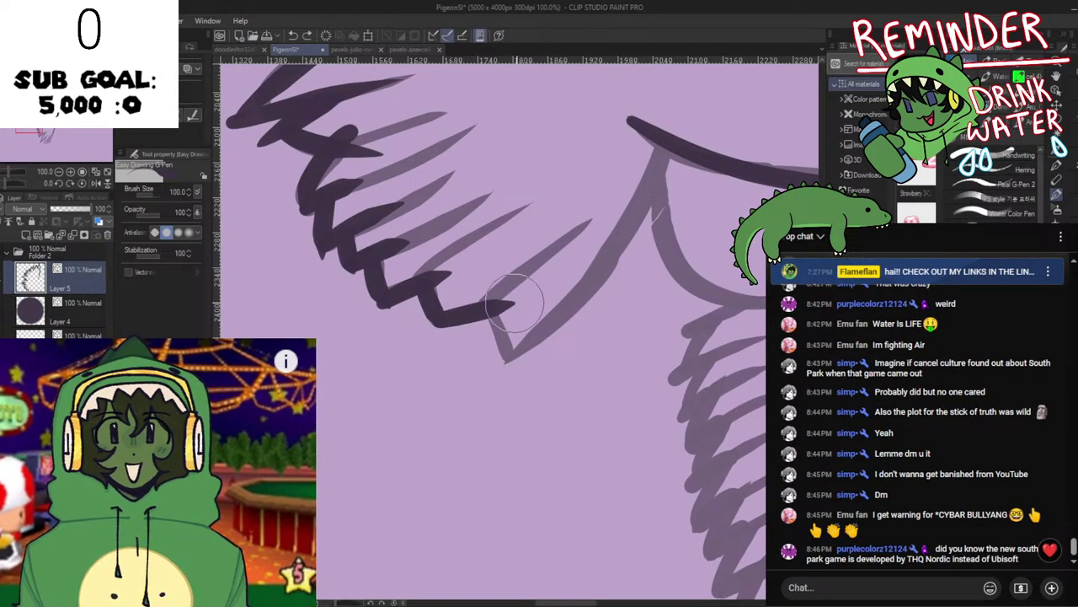
key(ctrl+z)
key(ctrl+z)
drag(434, 320, 511, 305)
key(ctrl+z)
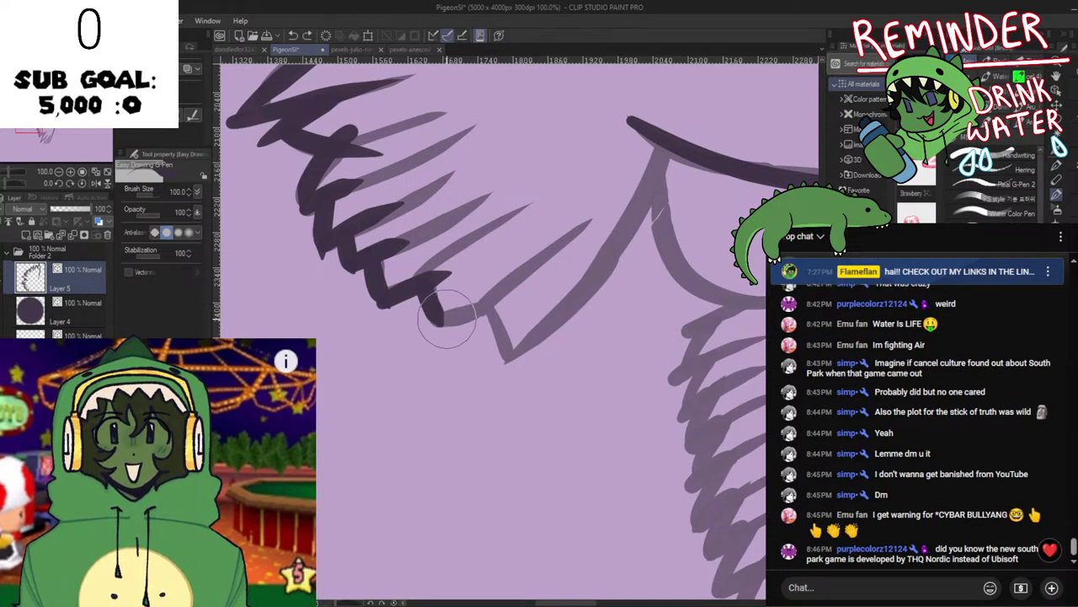
drag(439, 322, 514, 308)
key(ctrl+z)
mouse_move(439, 322)
mouse_down()
mouse_move(485, 302)
mouse_move(438, 320)
mouse_move(516, 309)
mouse_up()
key(ctrl+z)
key(h)
key(h)
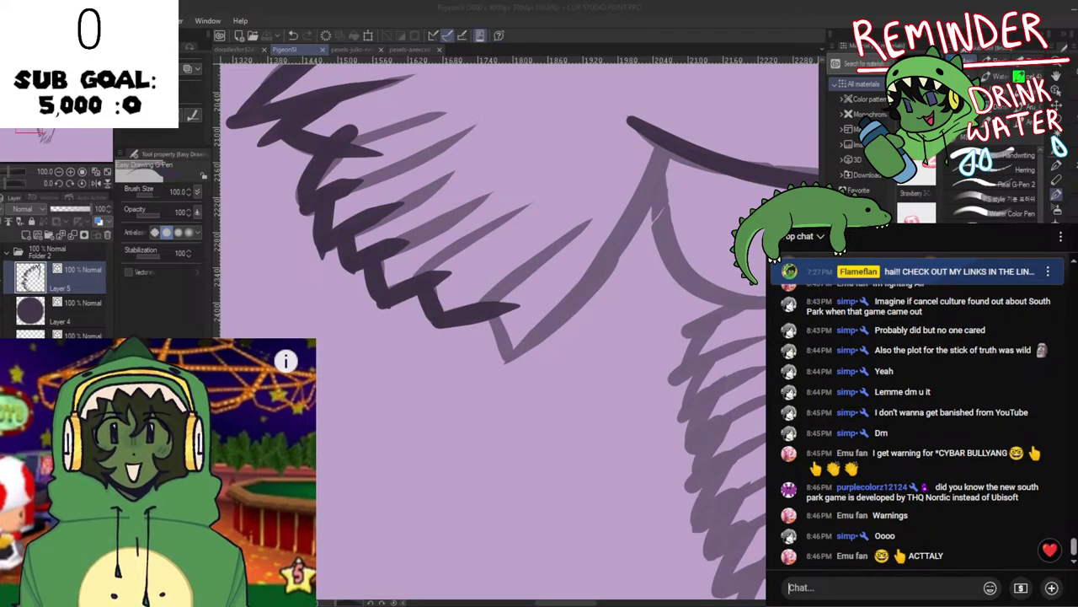
Ink the last feather's short edge from the eighteenth notch down to its tip and try long strokes from there toward the body line.
click(649, 464)
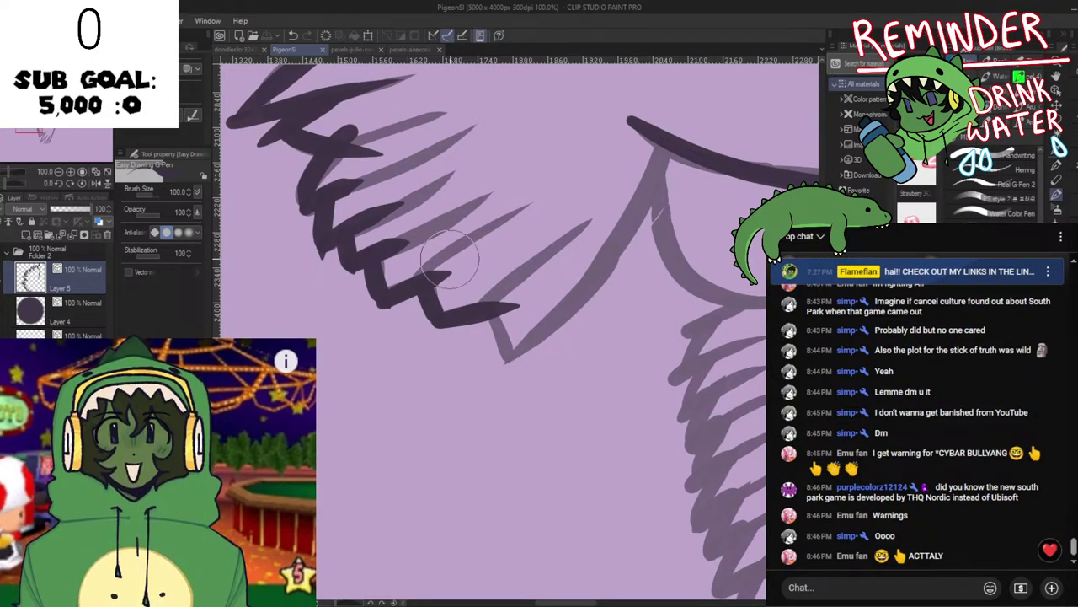
mouse_move(475, 284)
mouse_down()
mouse_move(510, 364)
mouse_move(605, 281)
mouse_up()
key(ctrl+z)
key(ctrl+z)
key(ctrl+z)
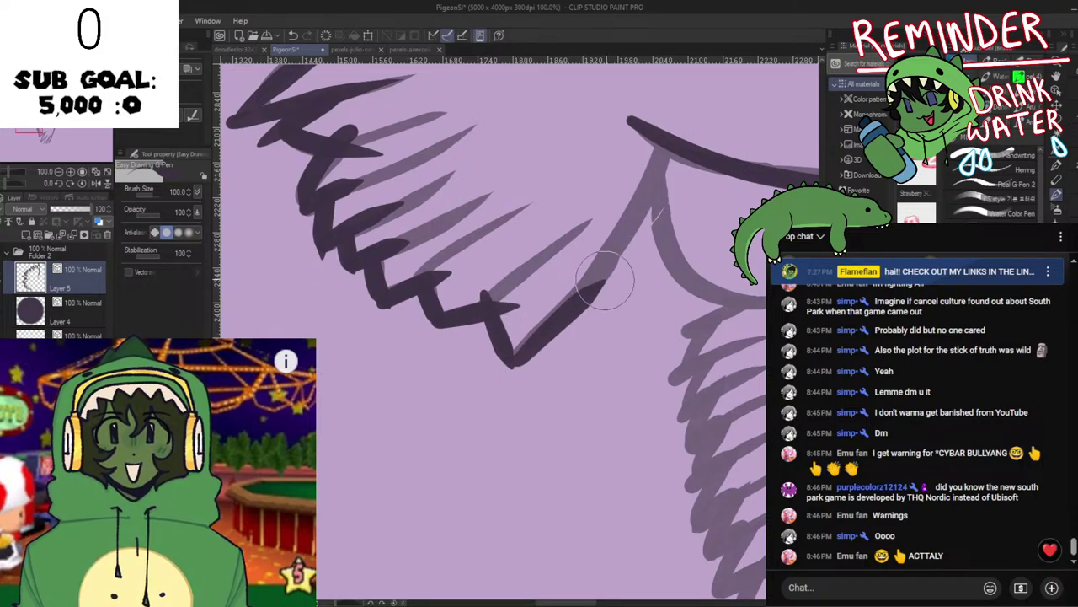
key(ctrl+z)
mouse_move(507, 364)
mouse_down()
mouse_move(595, 269)
mouse_move(508, 354)
mouse_move(600, 279)
mouse_move(740, 111)
mouse_up()
key(ctrl+z)
key(ctrl+z)
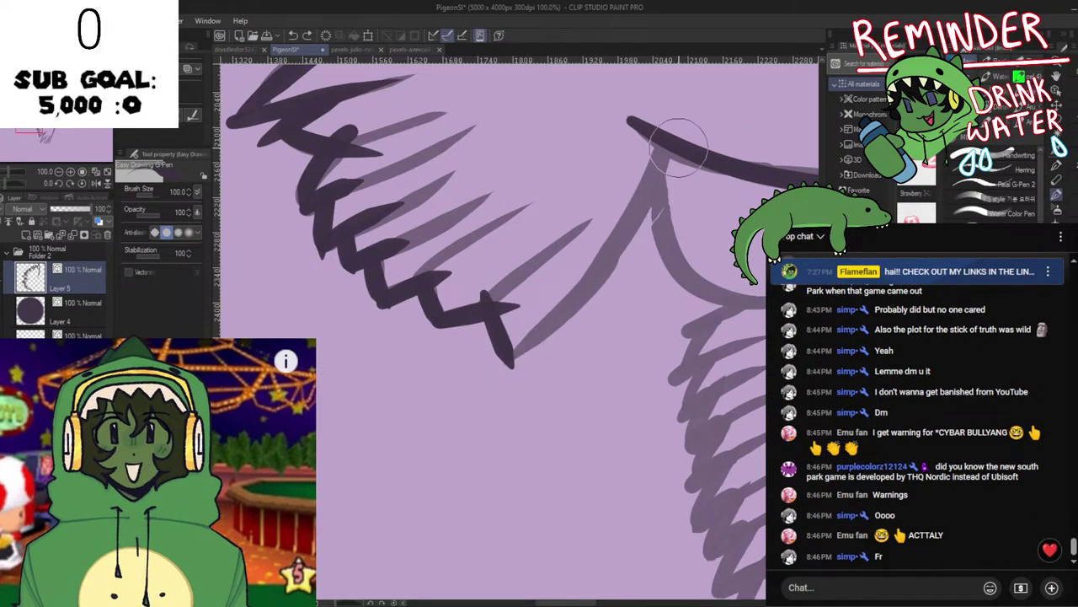
Ink the tail's lower edge with one curved stroke running from the body line to the last feather tip.
drag(671, 128, 573, 294)
key(ctrl+z)
drag(672, 129, 463, 384)
key(ctrl+z)
drag(674, 118, 450, 373)
drag(613, 233, 620, 238)
scroll(568, 248, down, 1)
scroll(528, 253, down, 2)
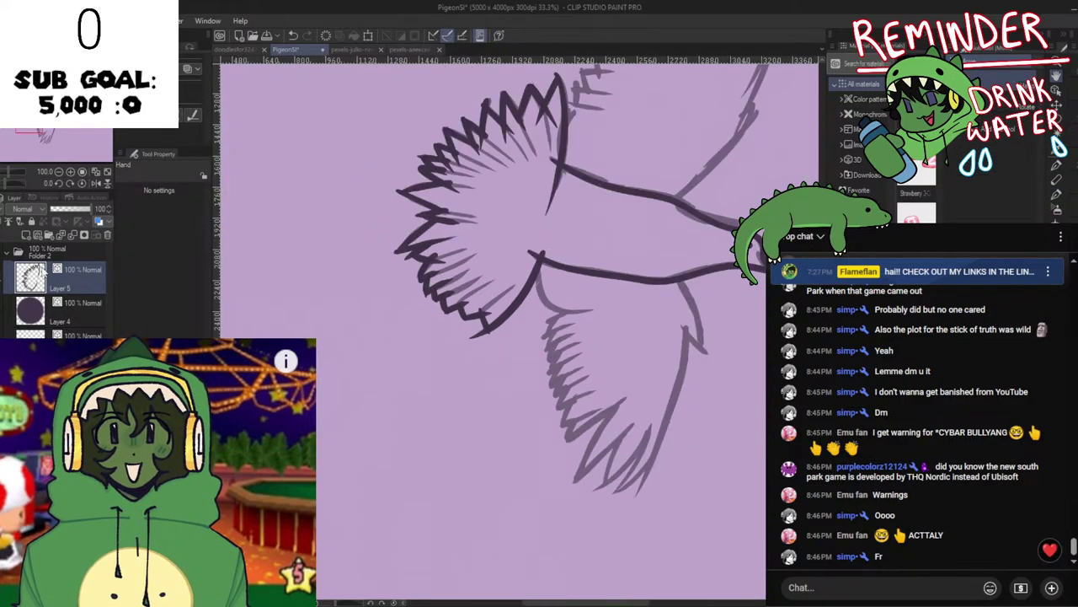
Hide the sketch and examine the inked tail and body in both mirrored and normal view for flaws.
click(2, 343)
mouse_move(494, 333)
mouse_down()
mouse_move(481, 364)
mouse_move(478, 472)
mouse_up()
key(h)
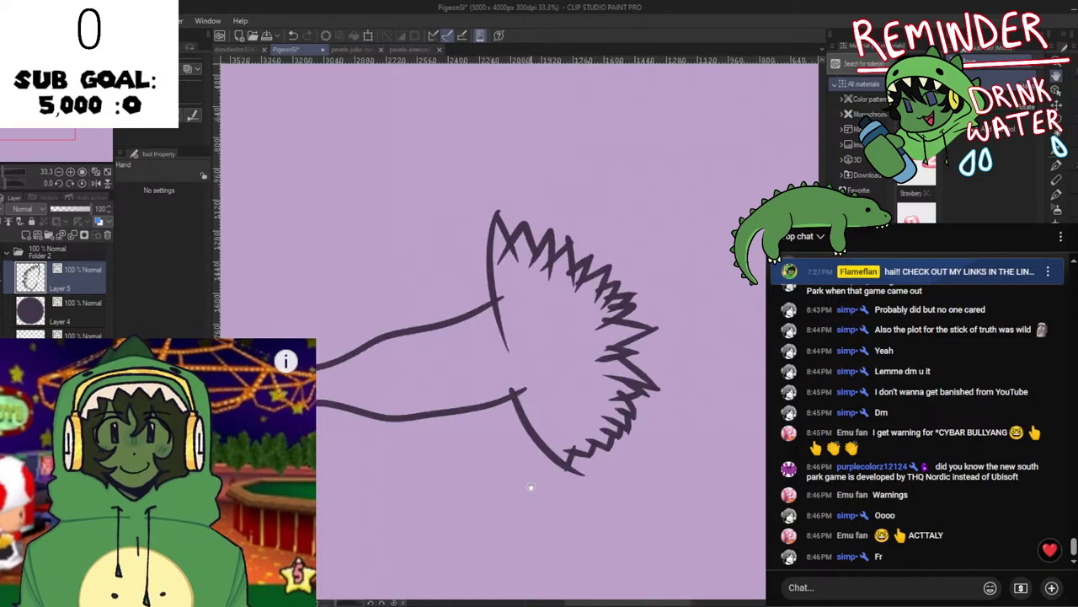
key(h)
key(h)
key(h)
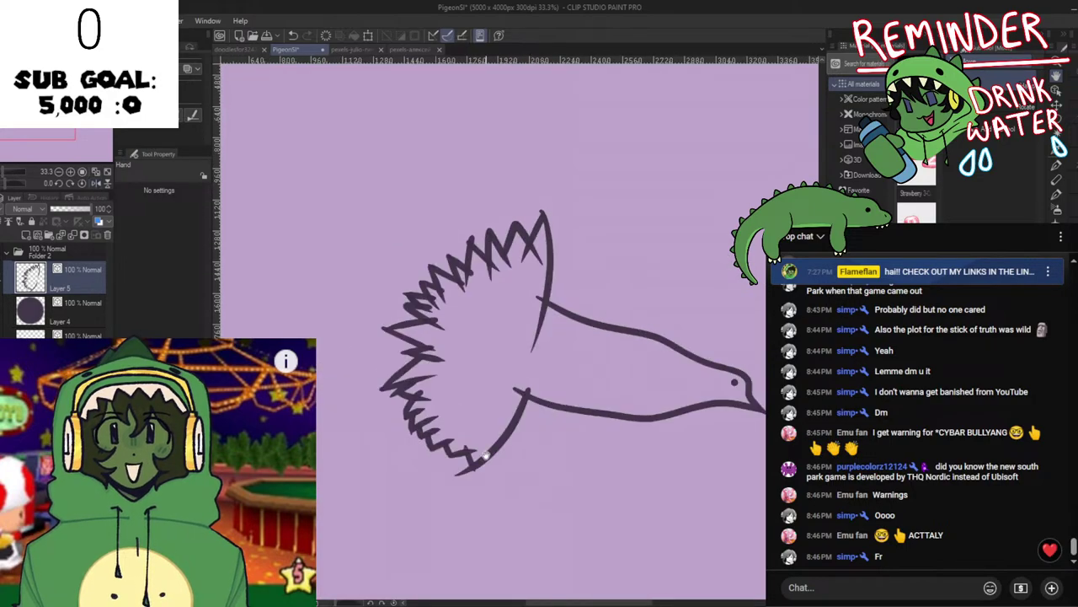
key(h)
key(h)
scroll(466, 187, up, 1)
scroll(466, 187, up, 1)
key(e)
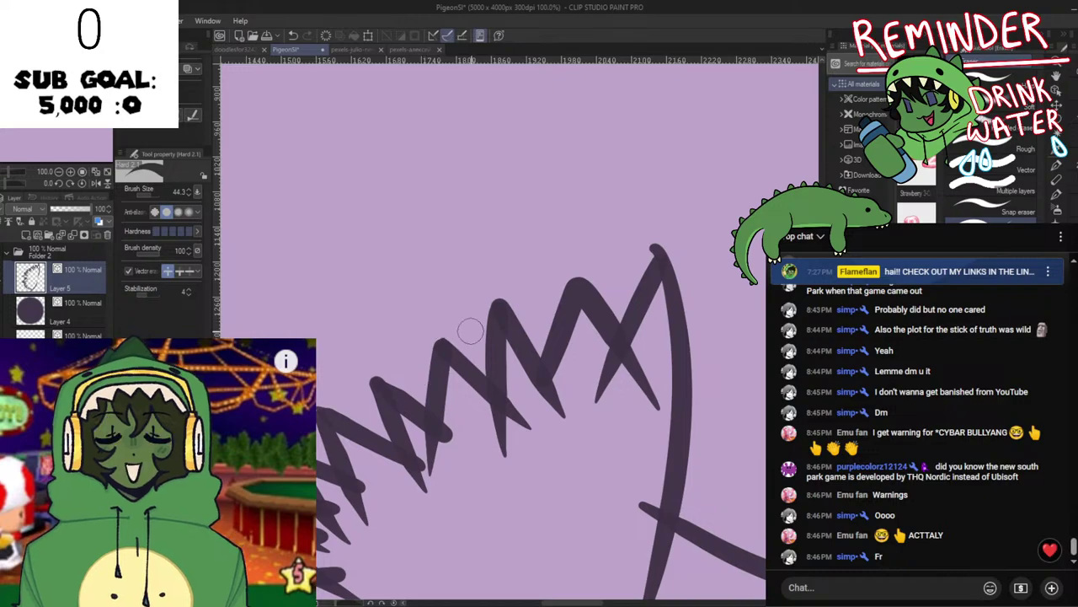
key(h)
scroll(502, 375, down, 3)
Save the drawing, show the sketch again and add a new layer above the tail and body line art.
key(ctrl+s)
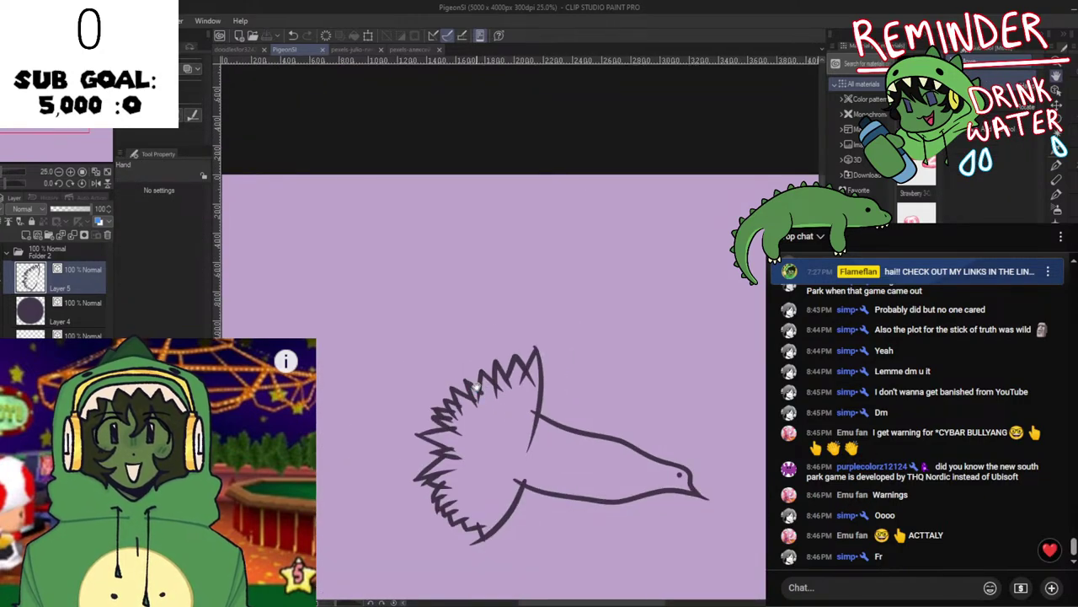
drag(530, 511, 352, 296)
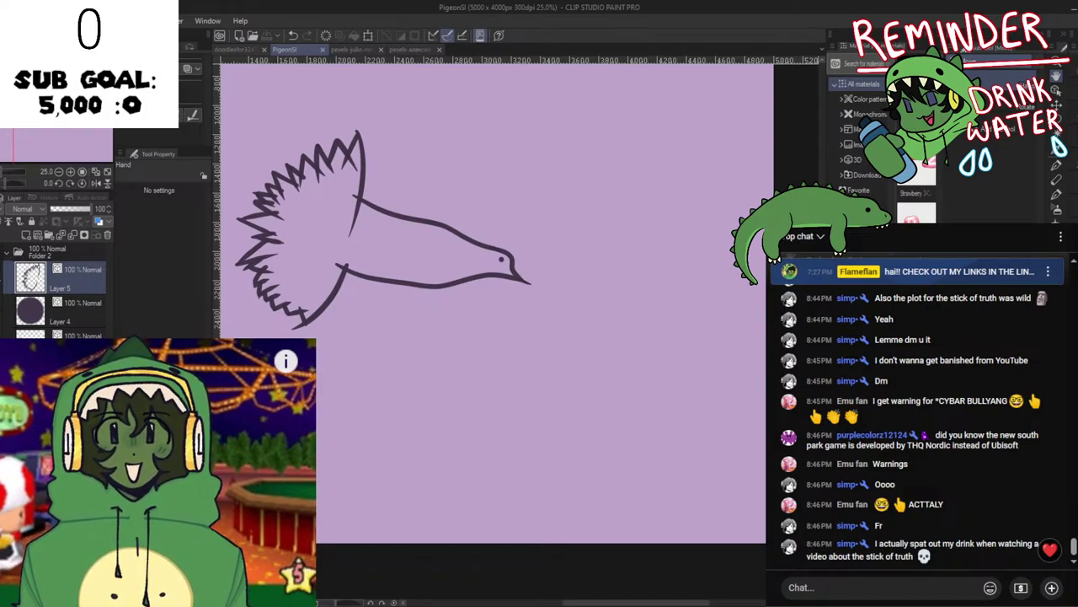
drag(564, 322, 581, 430)
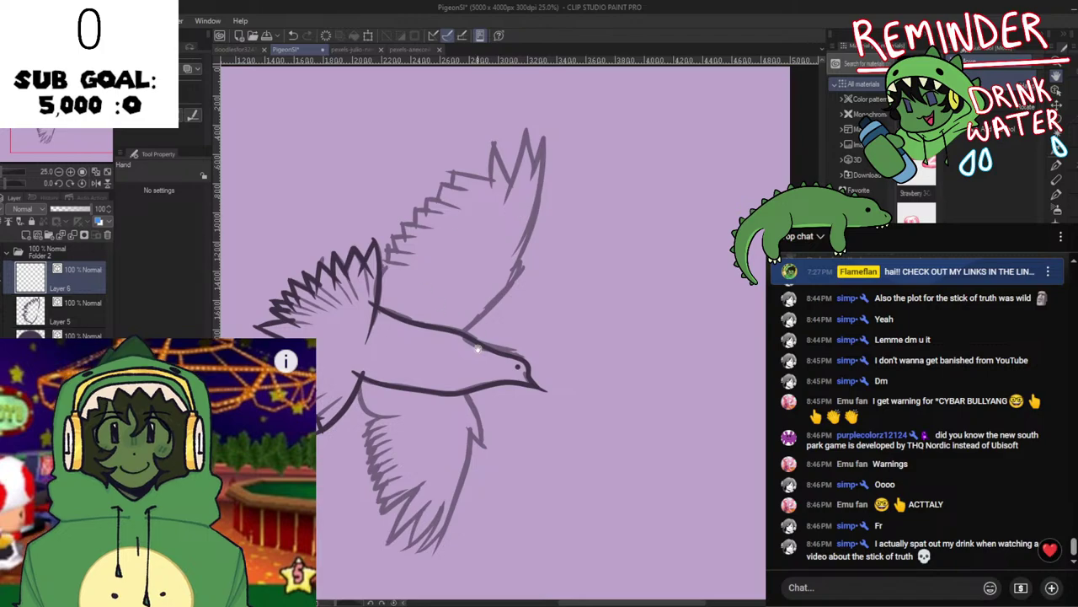
scroll(492, 348, up, 1)
scroll(427, 416, up, 1)
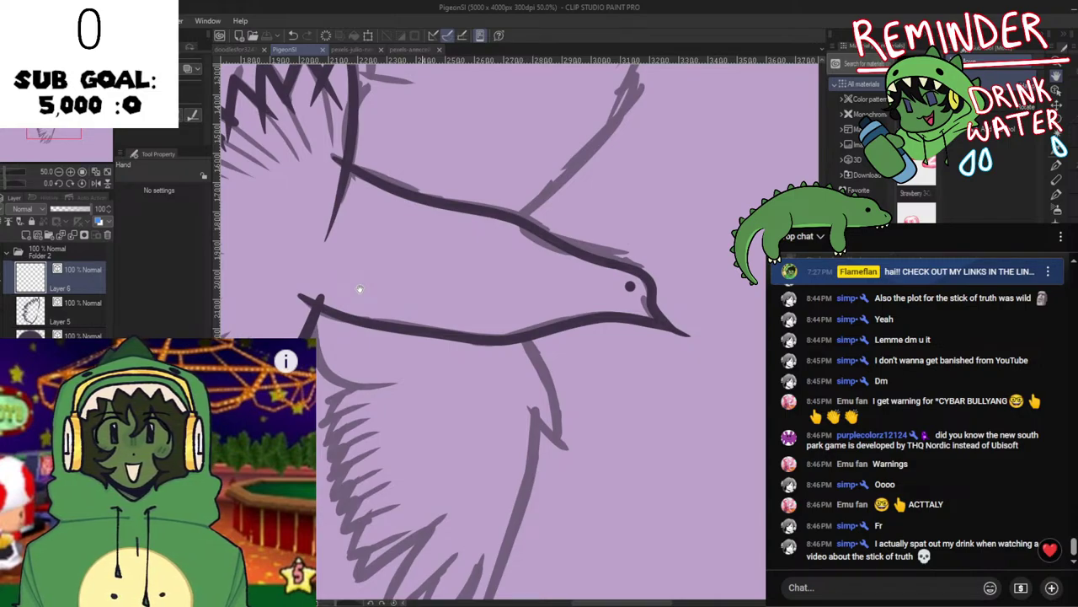
scroll(360, 351, up, 1)
drag(368, 359, 494, 335)
mouse_move(416, 273)
mouse_down()
mouse_move(442, 323)
mouse_move(456, 363)
mouse_up()
key(ctrl+z)
key(ctrl+z)
key(ctrl+z)
mouse_move(417, 273)
mouse_down()
mouse_move(439, 352)
mouse_move(488, 384)
mouse_up()
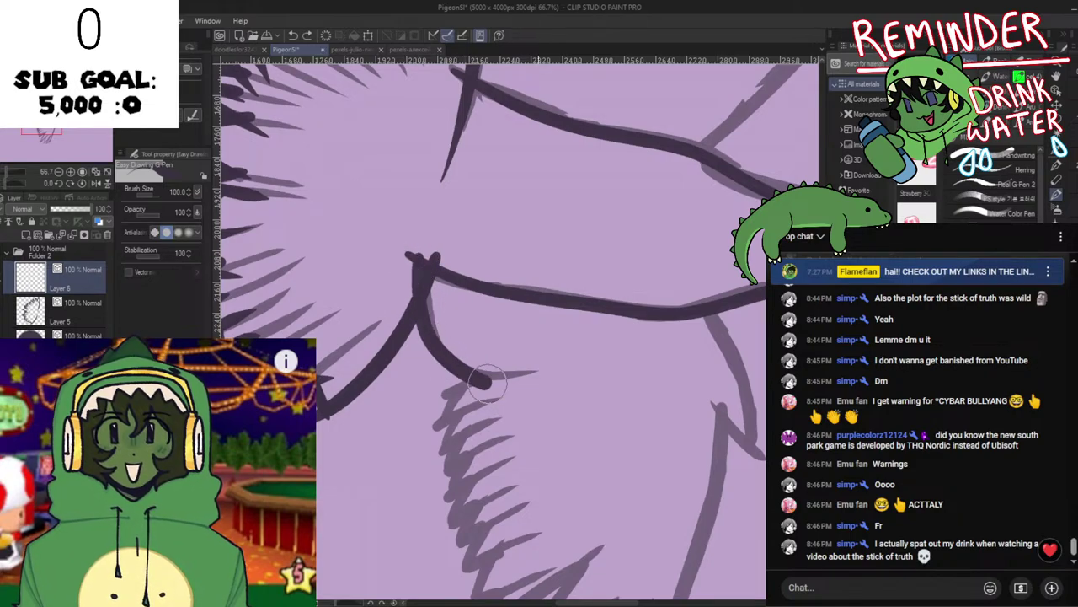
key(ctrl+z)
mouse_move(418, 268)
mouse_down()
mouse_move(478, 367)
mouse_move(532, 356)
mouse_move(417, 267)
mouse_move(466, 373)
mouse_move(508, 352)
mouse_move(422, 258)
mouse_move(469, 364)
mouse_move(562, 378)
mouse_move(411, 266)
mouse_move(435, 338)
mouse_up()
key(ctrl+z)
key(ctrl+z)
key(ctrl+z)
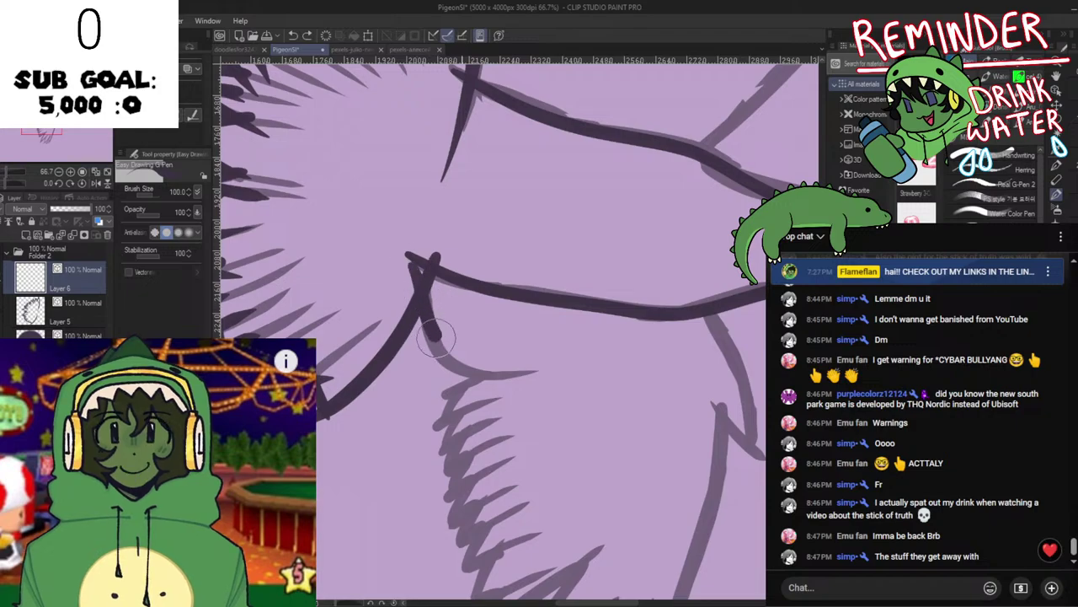
key(ctrl+z)
mouse_move(414, 262)
mouse_down()
mouse_move(465, 373)
mouse_move(563, 377)
mouse_up()
key(ctrl+z)
mouse_move(417, 265)
mouse_down()
mouse_move(458, 355)
mouse_move(539, 389)
mouse_up()
key(ctrl+z)
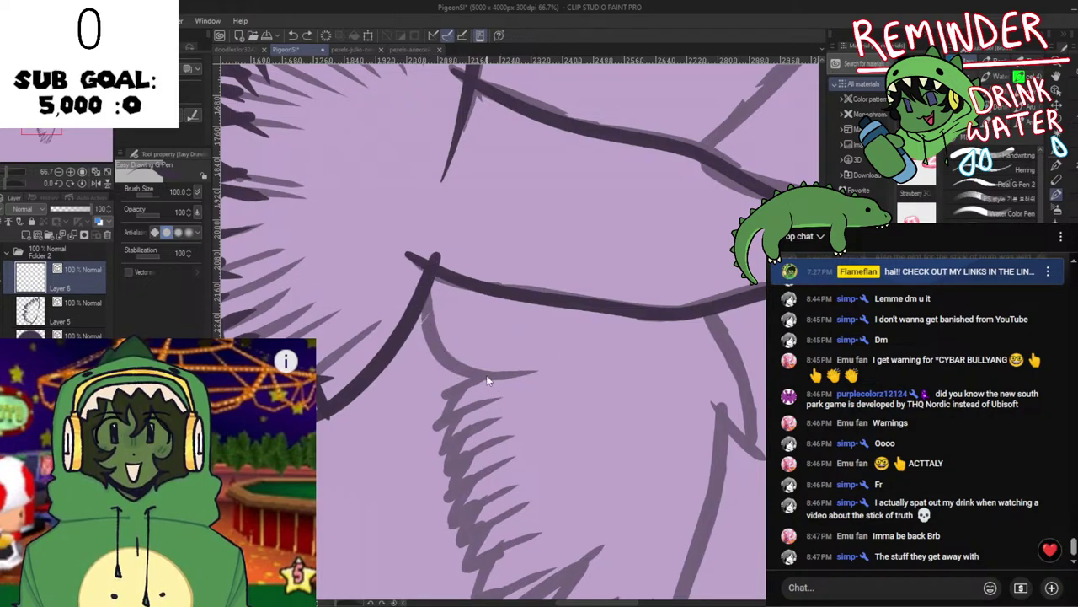
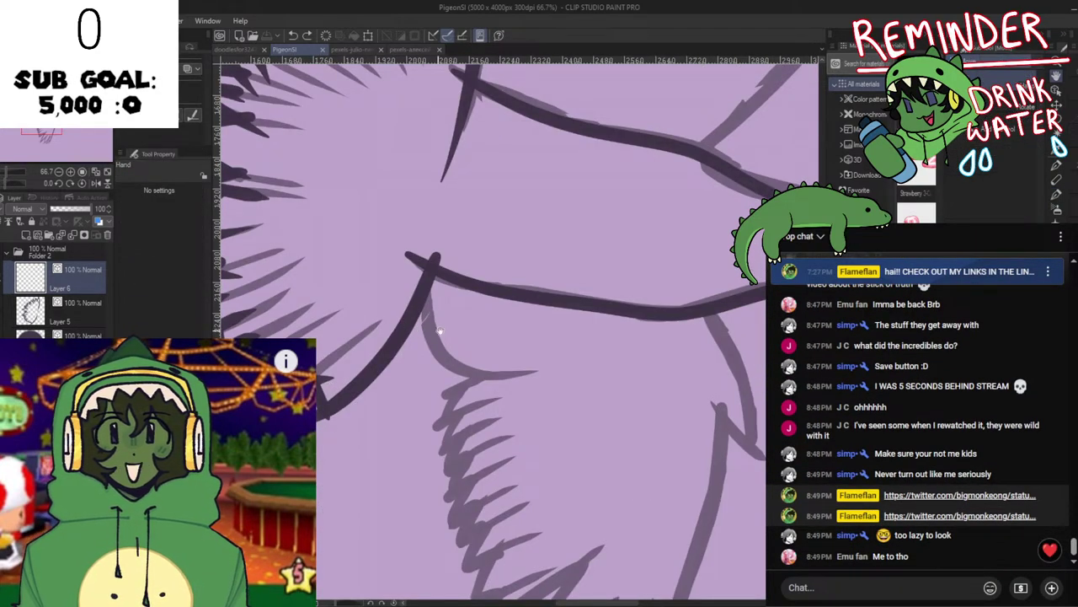
Ink the curved rear edge of the lower wing from the tail base inward, following the sketch on the new layer.
key(ctrl+z)
mouse_move(418, 276)
mouse_down()
mouse_move(460, 329)
mouse_move(482, 383)
mouse_move(442, 354)
mouse_move(556, 377)
mouse_up()
key(ctrl+z)
key(ctrl+z)
mouse_move(424, 258)
mouse_down()
mouse_move(451, 363)
mouse_move(562, 360)
mouse_up()
key(ctrl+z)
key(ctrl+z)
mouse_move(413, 252)
mouse_down()
mouse_move(494, 362)
mouse_move(560, 371)
mouse_move(470, 375)
mouse_move(423, 315)
mouse_move(556, 364)
mouse_up()
key(ctrl+z)
key(ctrl+z)
key(h)
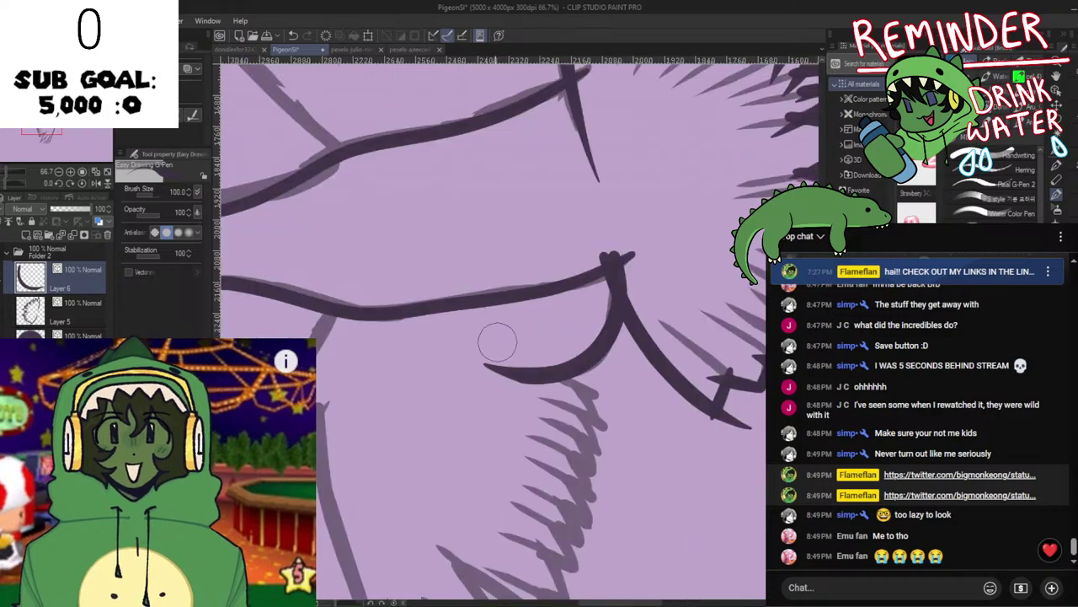
key(h)
key(ctrl+z)
mouse_move(416, 252)
mouse_down()
mouse_move(485, 375)
mouse_move(550, 361)
mouse_move(542, 268)
mouse_move(515, 241)
mouse_move(538, 229)
mouse_up()
key(ctrl+z)
key(h)
key(h)
Ink the outer edge of the lower wing's first feather, starting from the curved rear edge.
drag(495, 266, 475, 278)
key(ctrl+z)
mouse_move(497, 267)
mouse_down()
mouse_move(478, 316)
mouse_move(486, 273)
mouse_move(473, 313)
mouse_move(471, 298)
mouse_move(483, 303)
mouse_move(469, 298)
mouse_move(475, 315)
mouse_move(459, 313)
mouse_move(524, 287)
mouse_up()
key(ctrl+z)
key(ctrl+z)
key(ctrl+z)
key(ctrl+z)
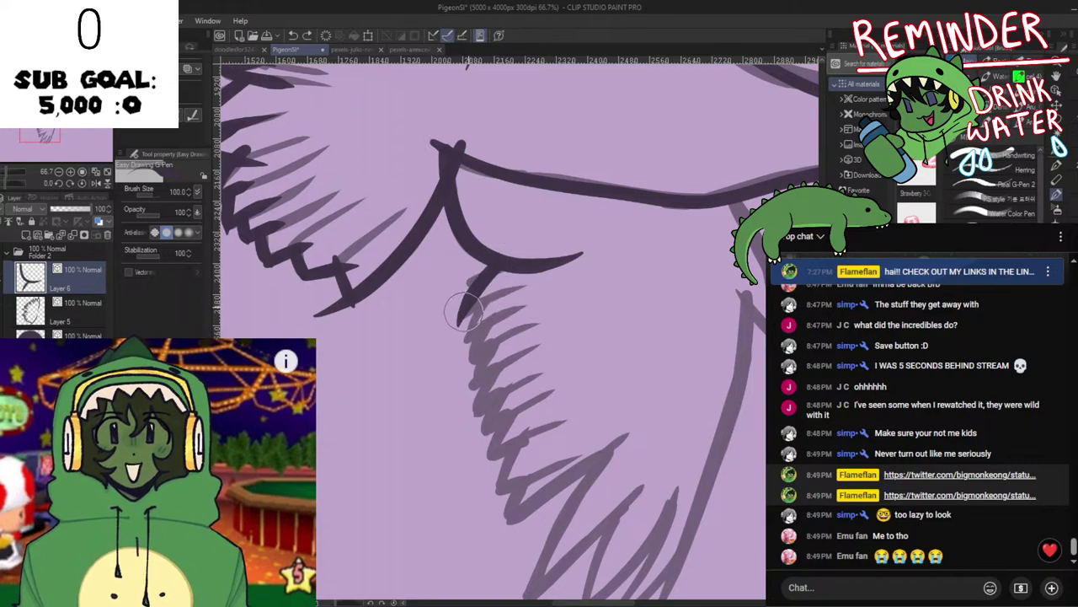
Ink the first feather's tapered stroke from its tip back into the lower wing.
drag(460, 324, 532, 288)
key(ctrl+z)
key(ctrl+z)
drag(461, 319, 521, 288)
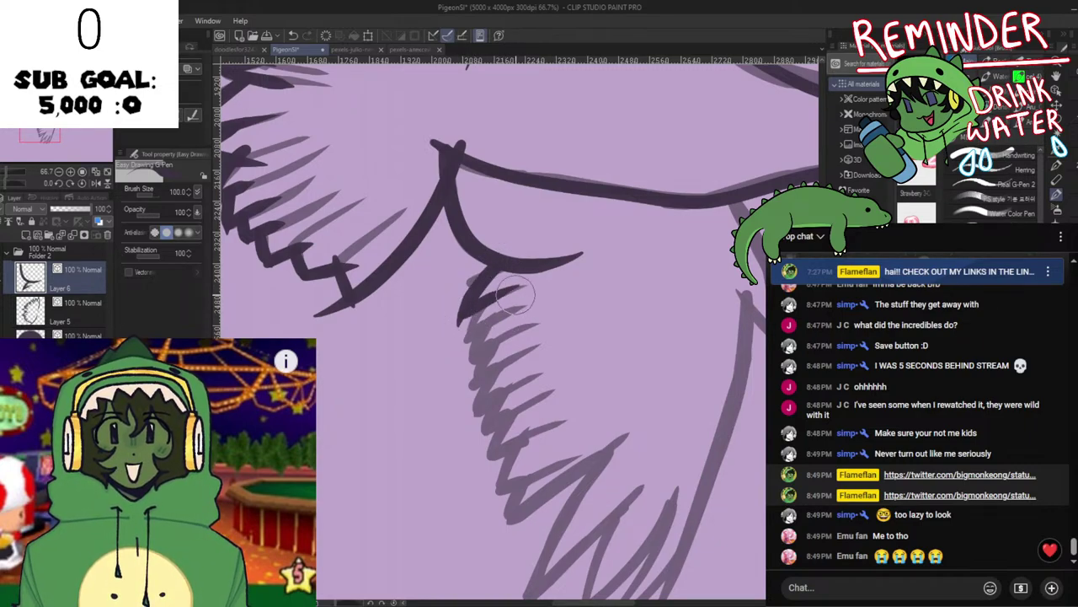
key(ctrl+z)
mouse_move(462, 322)
mouse_down()
mouse_move(474, 305)
mouse_move(523, 288)
mouse_move(473, 352)
mouse_up()
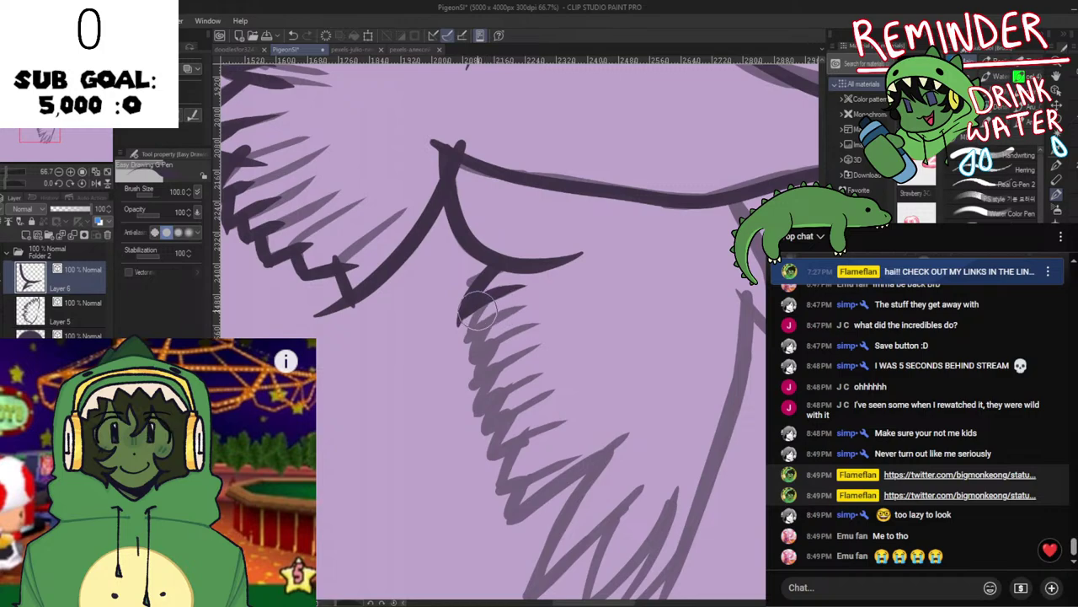
key(ctrl+z)
Ink the outer edge of the lower wing's second feather over the sketch.
drag(482, 307, 460, 357)
key(ctrl+z)
drag(482, 307, 468, 353)
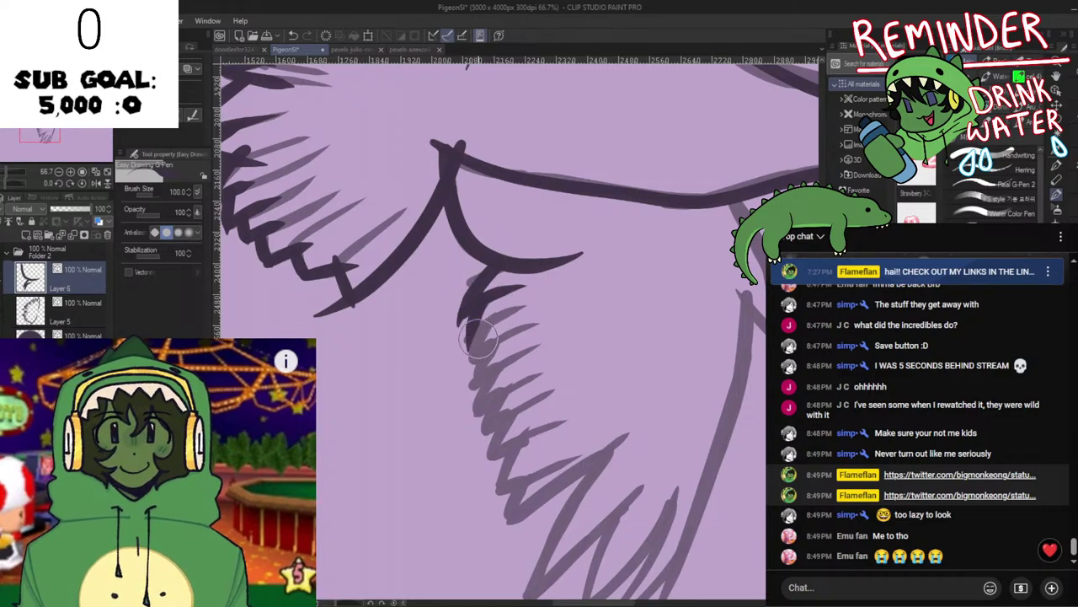
key(ctrl+z)
mouse_move(483, 305)
mouse_down()
mouse_move(472, 334)
mouse_move(534, 323)
mouse_up()
key(ctrl+z)
Ink the second feather's tapered stroke back into the wing and begin the third feather's outer edge.
mouse_move(465, 343)
mouse_down()
mouse_move(495, 317)
mouse_move(510, 326)
mouse_move(473, 337)
mouse_move(533, 324)
mouse_up()
key(ctrl+z)
key(ctrl+z)
mouse_move(466, 343)
mouse_down()
mouse_move(490, 318)
mouse_move(508, 324)
mouse_move(474, 334)
mouse_move(514, 315)
mouse_move(506, 336)
mouse_move(549, 351)
mouse_move(543, 241)
mouse_move(500, 281)
mouse_move(507, 261)
mouse_move(496, 293)
mouse_up()
key(ctrl+z)
key(space)
key(ctrl+z)
key(ctrl+z)
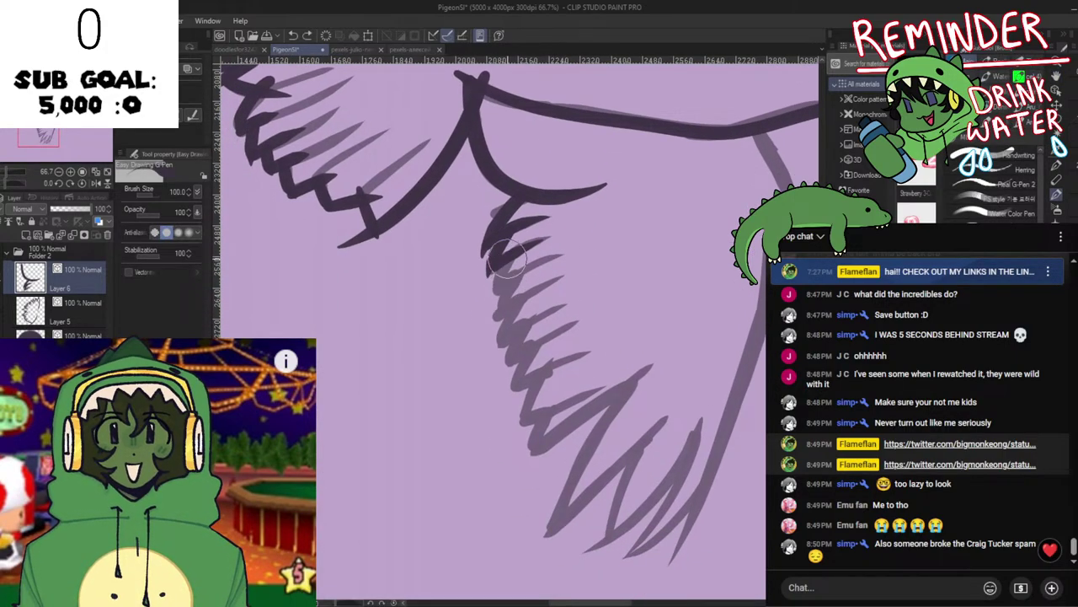
Ink the third feather's tapered stroke back into the lower wing and save the drawing.
mouse_move(511, 255)
mouse_down()
mouse_move(494, 301)
mouse_move(547, 262)
mouse_up()
key(ctrl+z)
drag(494, 301, 557, 262)
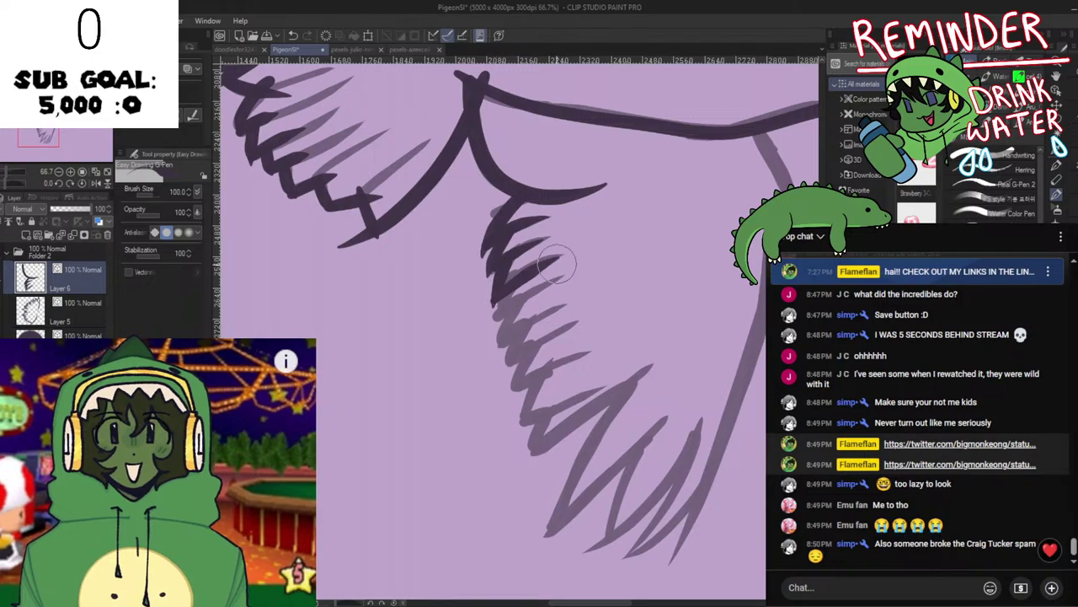
key(ctrl+z)
drag(504, 295, 564, 253)
key(ctrl+z)
drag(493, 312, 575, 240)
key(ctrl+z)
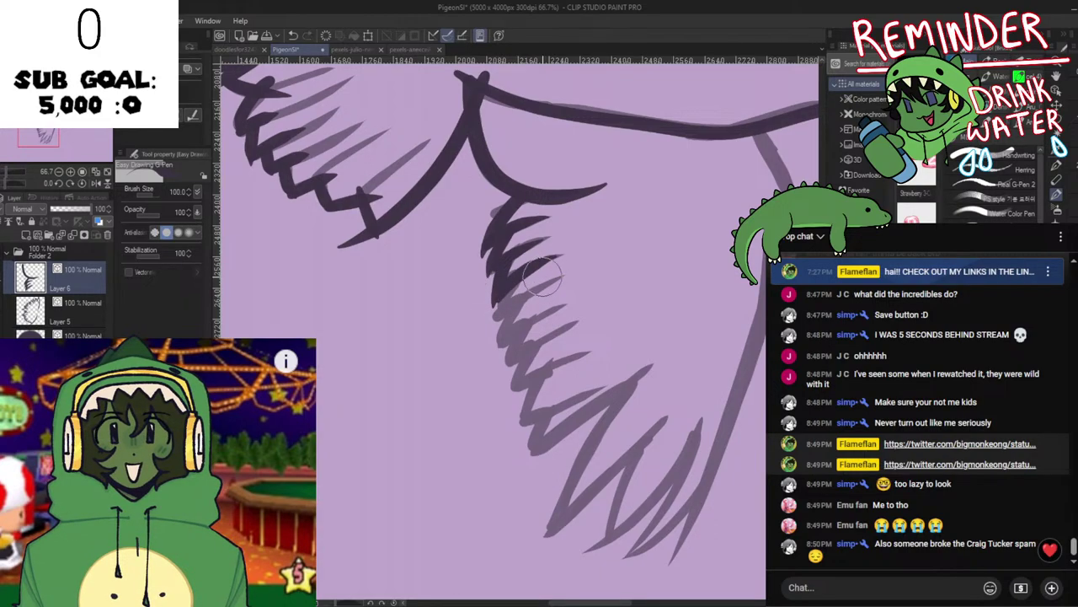
key(space)
key(ctrl+s)
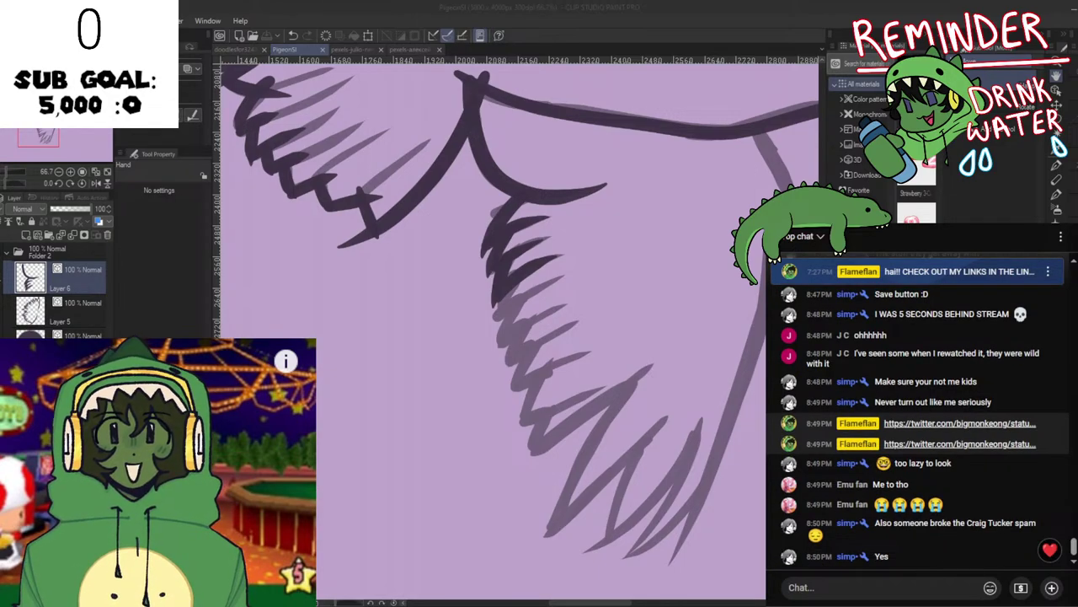
Extend the lower wing's outline with the outer edge of the fourth feather.
click(647, 421)
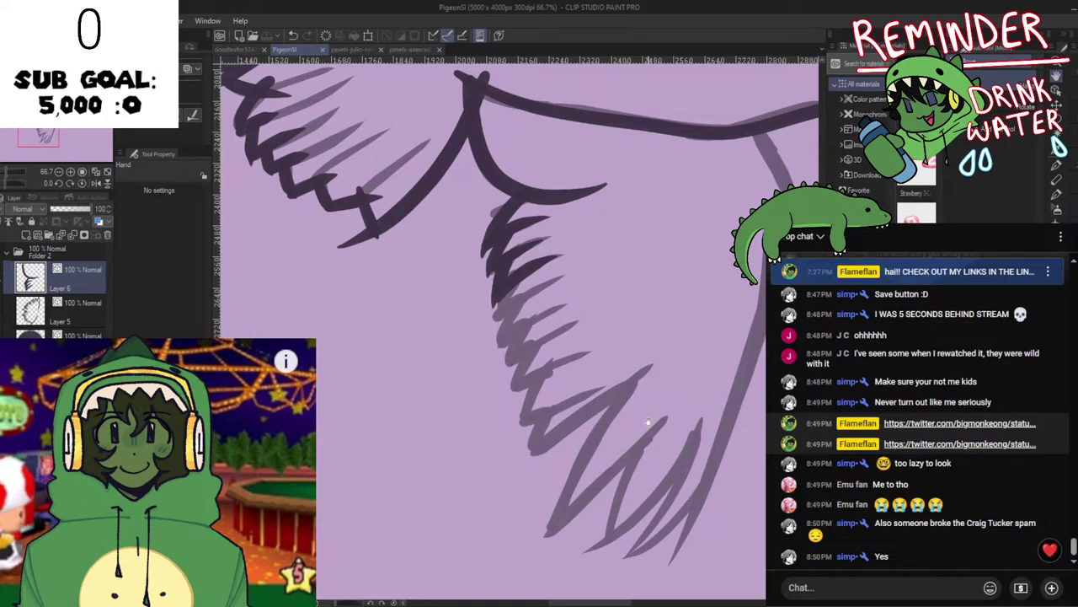
scroll(648, 421, up, 2)
drag(463, 292, 557, 388)
scroll(557, 389, down, 1)
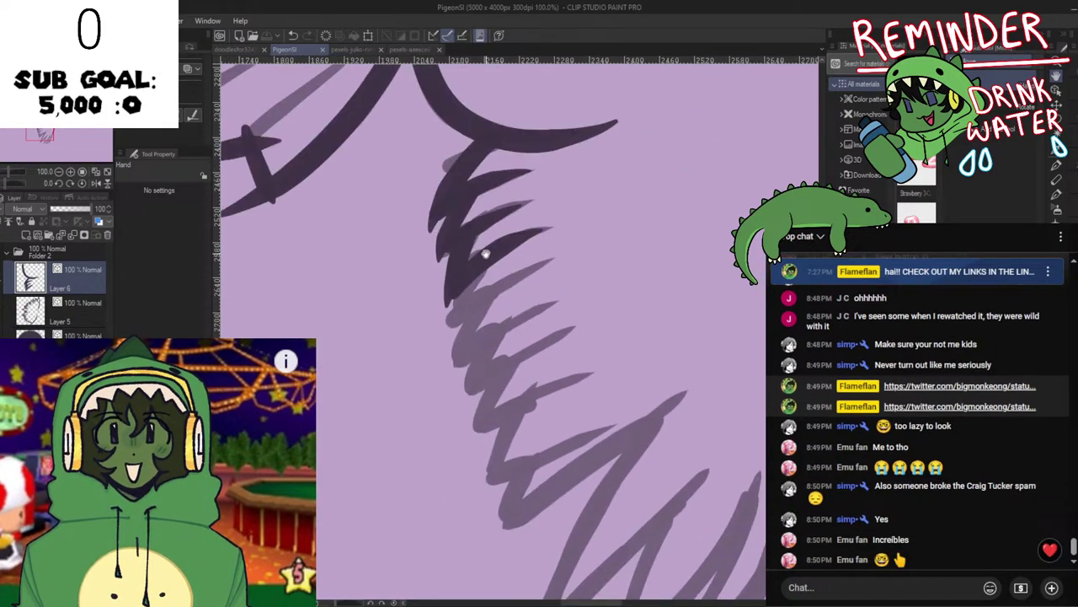
mouse_move(486, 250)
mouse_down()
mouse_move(471, 309)
mouse_move(487, 266)
mouse_move(451, 326)
mouse_move(538, 283)
mouse_up()
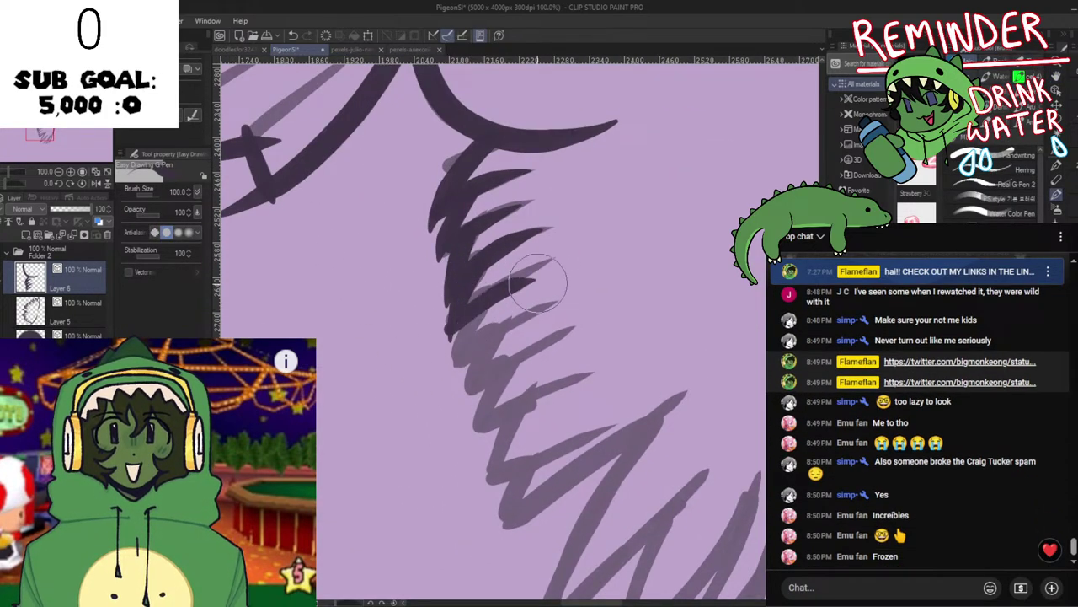
key(ctrl+z)
drag(453, 322, 537, 267)
key(ctrl+z)
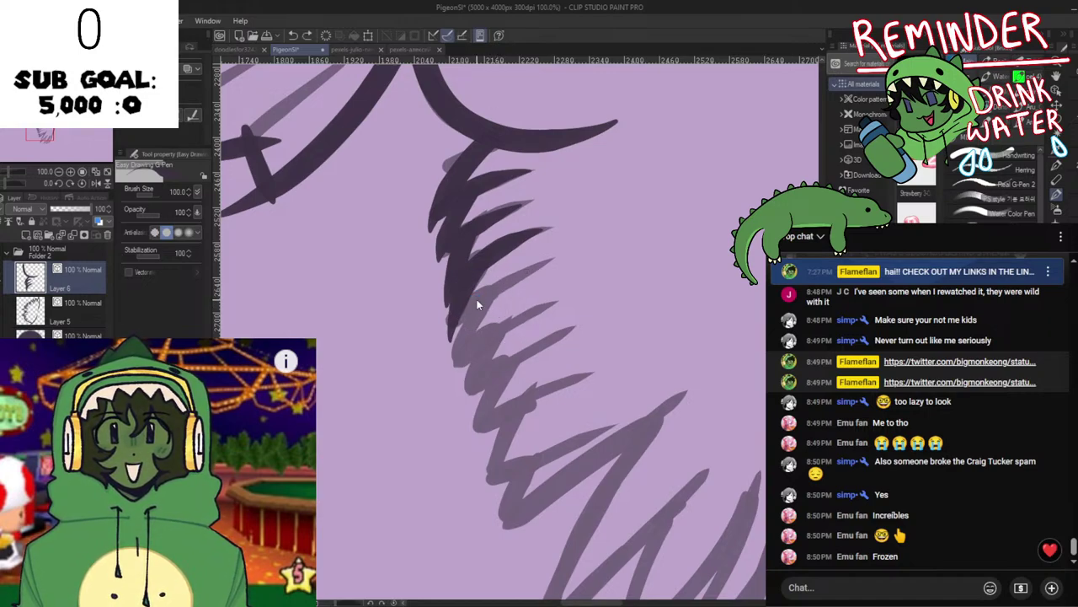
Ink the fourth feather's tapered stroke from its tip back into the lower wing.
drag(460, 322, 521, 277)
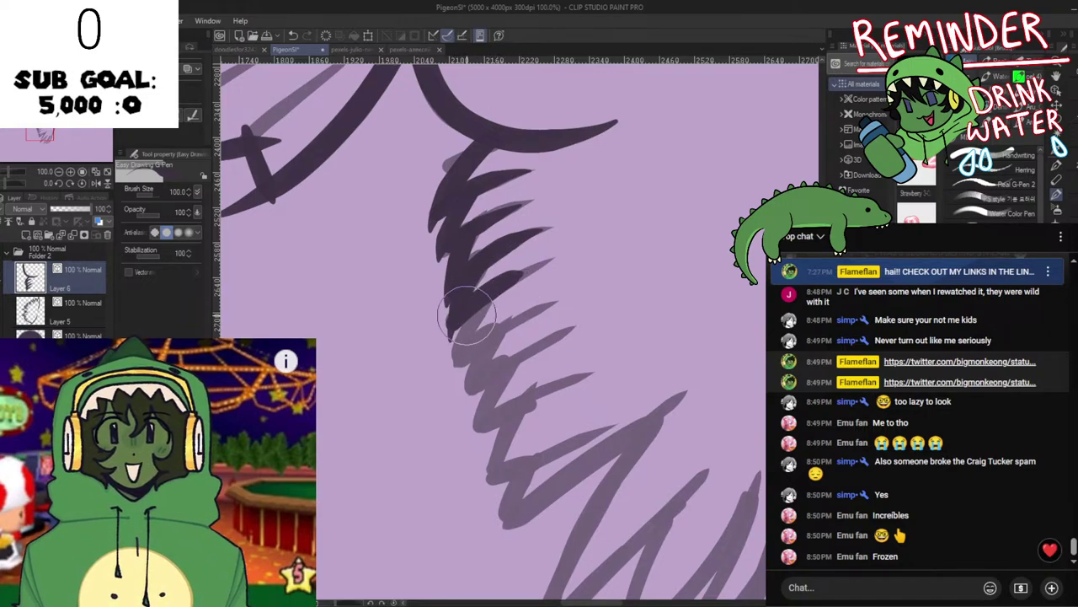
key(ctrl+z)
drag(457, 325, 538, 275)
key(ctrl+z)
drag(457, 327, 537, 269)
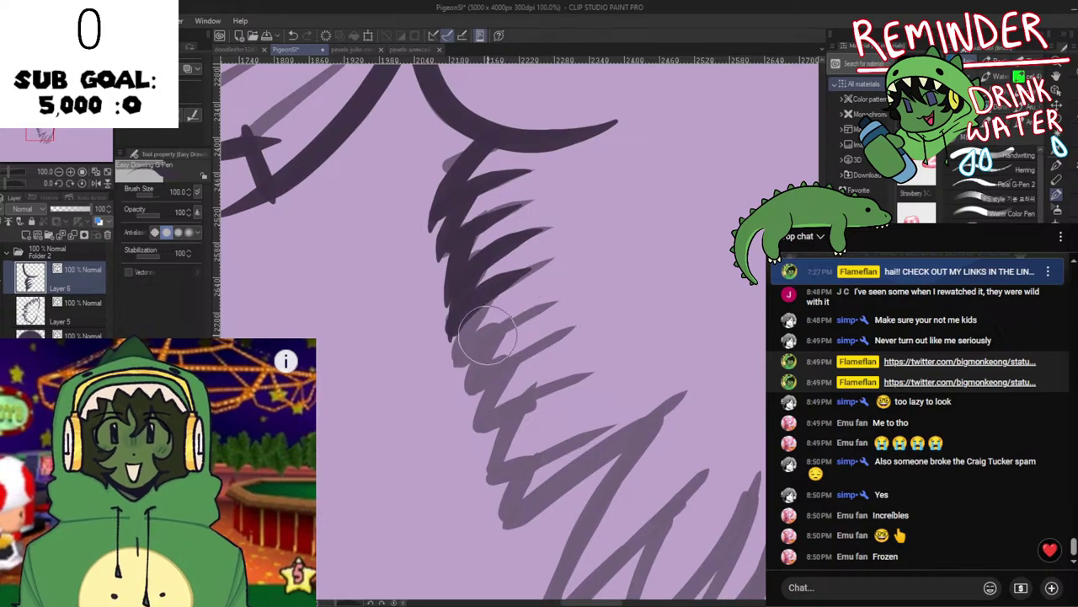
Ink the outer edge of the lower wing's fifth feather down to its pointed tip.
scroll(455, 314, down, 2)
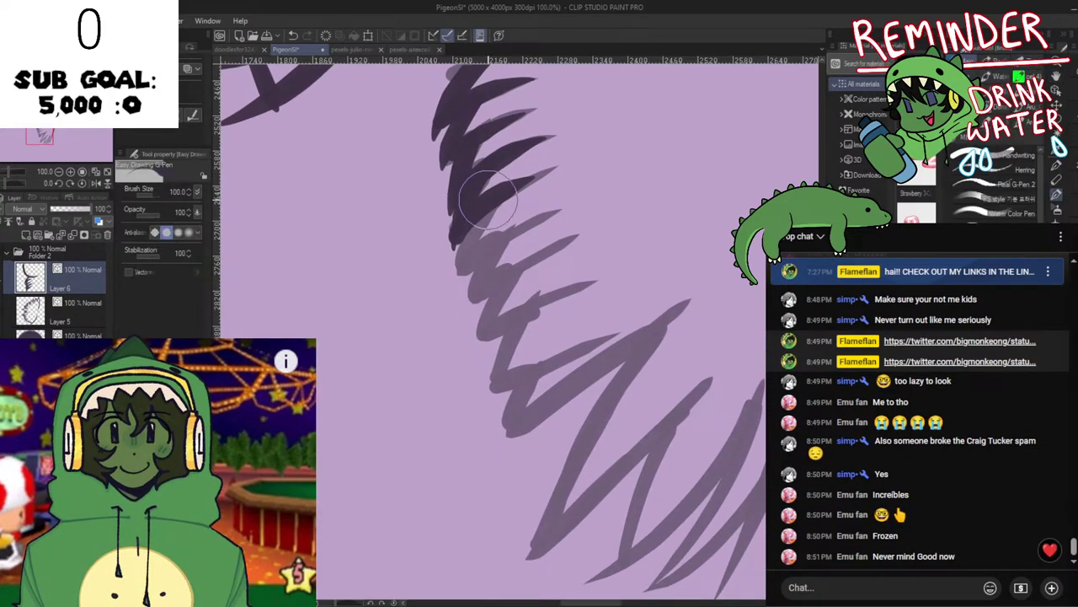
mouse_move(492, 205)
mouse_down()
mouse_move(471, 246)
mouse_move(477, 263)
mouse_move(459, 276)
mouse_move(526, 236)
mouse_up()
key(ctrl+z)
key(ctrl+z)
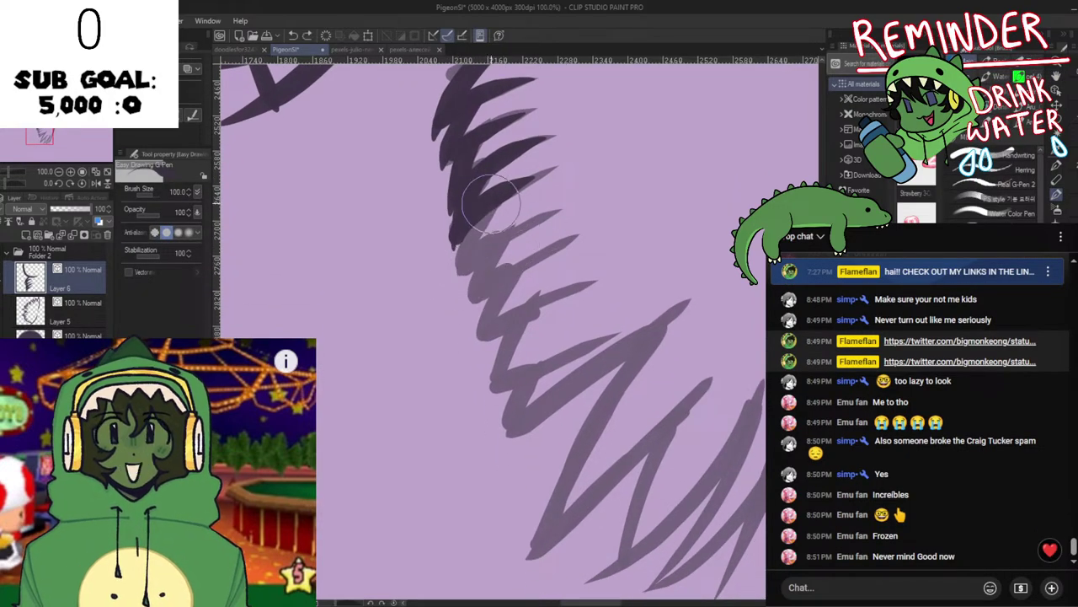
mouse_move(493, 204)
mouse_down()
mouse_move(463, 261)
mouse_move(452, 309)
mouse_up()
mouse_move(461, 272)
mouse_down()
mouse_move(528, 221)
mouse_move(461, 268)
mouse_move(564, 227)
mouse_move(530, 257)
mouse_move(477, 263)
mouse_move(552, 219)
mouse_up()
key(ctrl+z)
key(ctrl+z)
key(ctrl+z)
drag(466, 271, 553, 218)
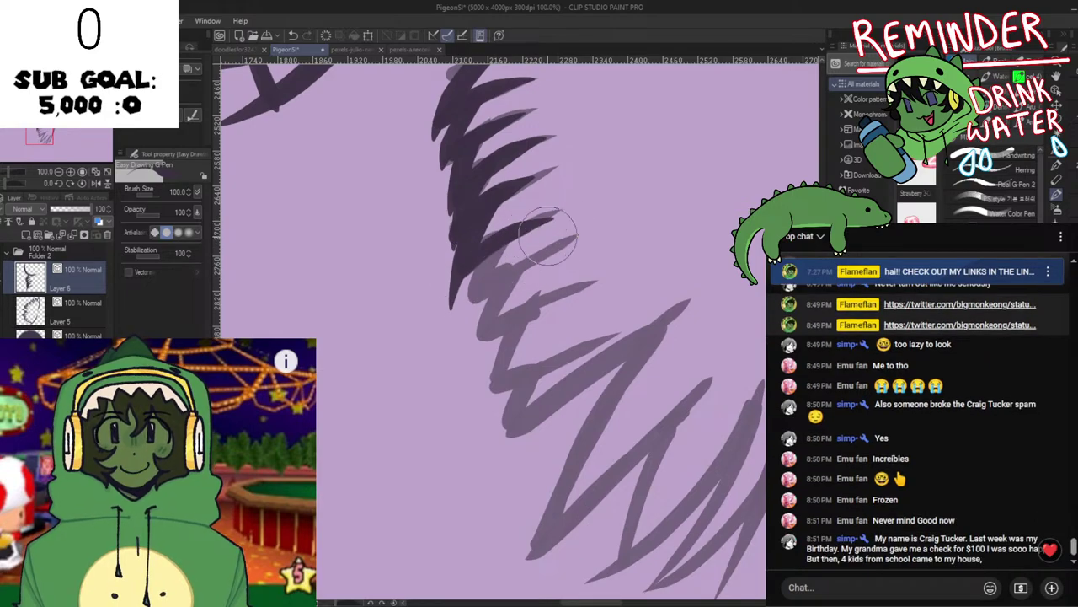
key(ctrl+z)
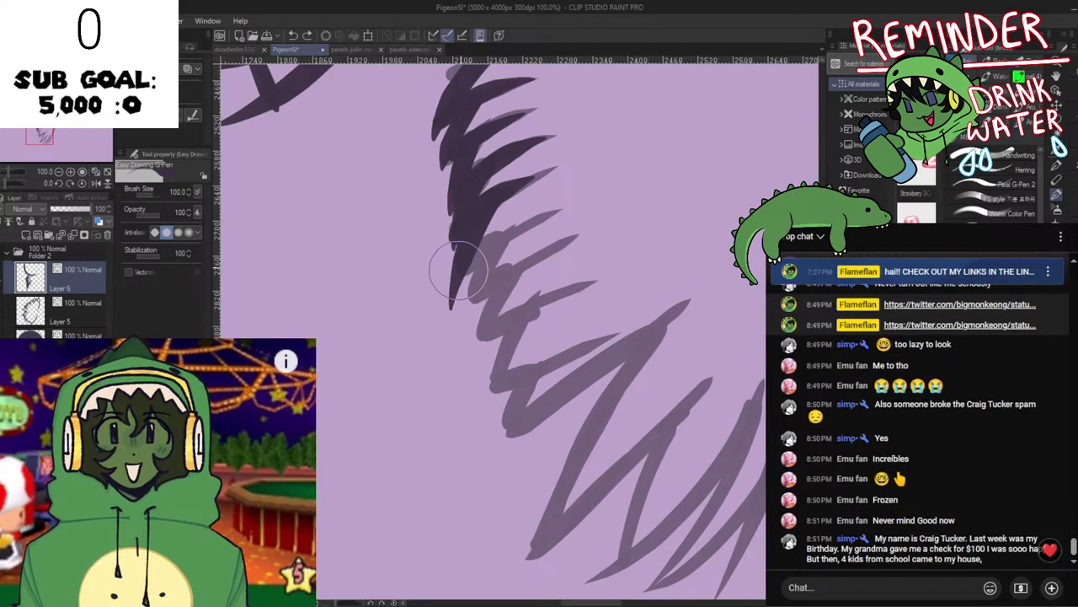
drag(457, 270, 553, 217)
key(ctrl+z)
drag(461, 269, 551, 212)
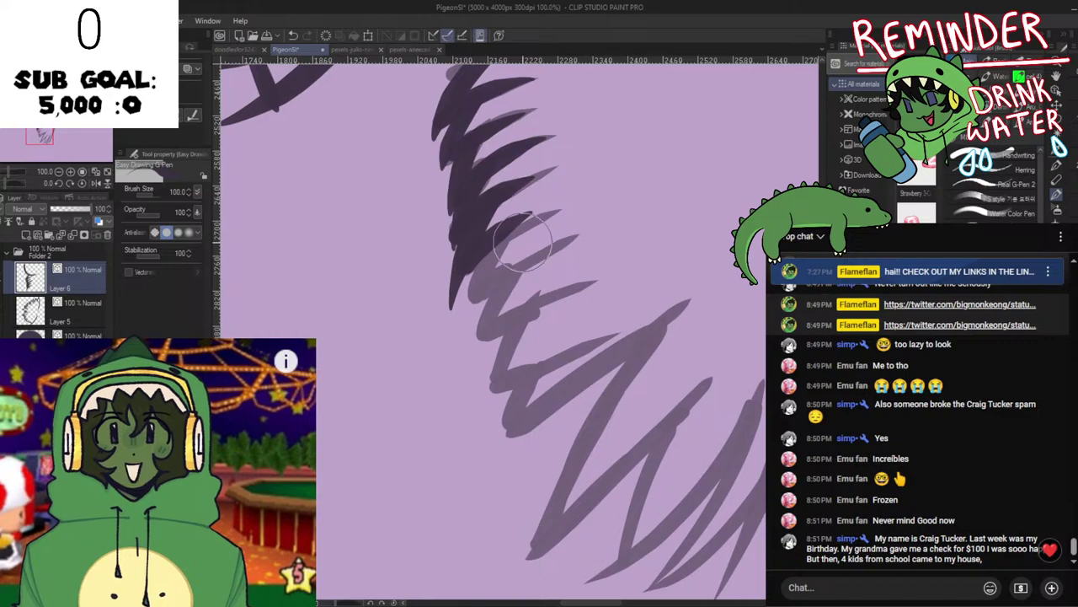
key(ctrl+z)
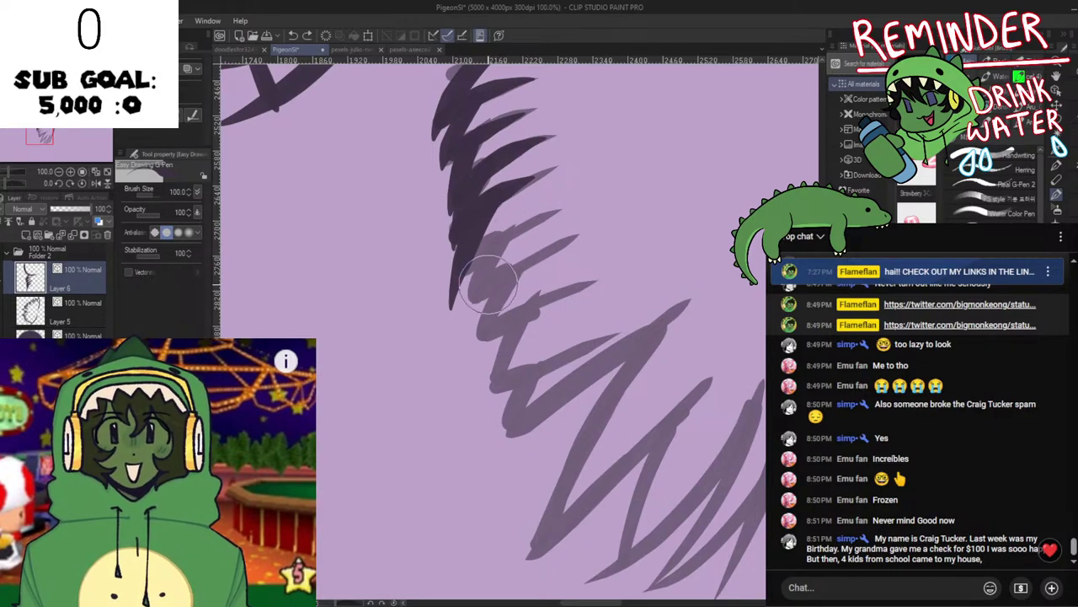
Ink the fifth feather's tapered stroke into the lower wing along the sketched feather line.
drag(506, 224, 552, 206)
key(ctrl+z)
drag(483, 248, 583, 205)
key(ctrl+z)
drag(484, 253, 582, 207)
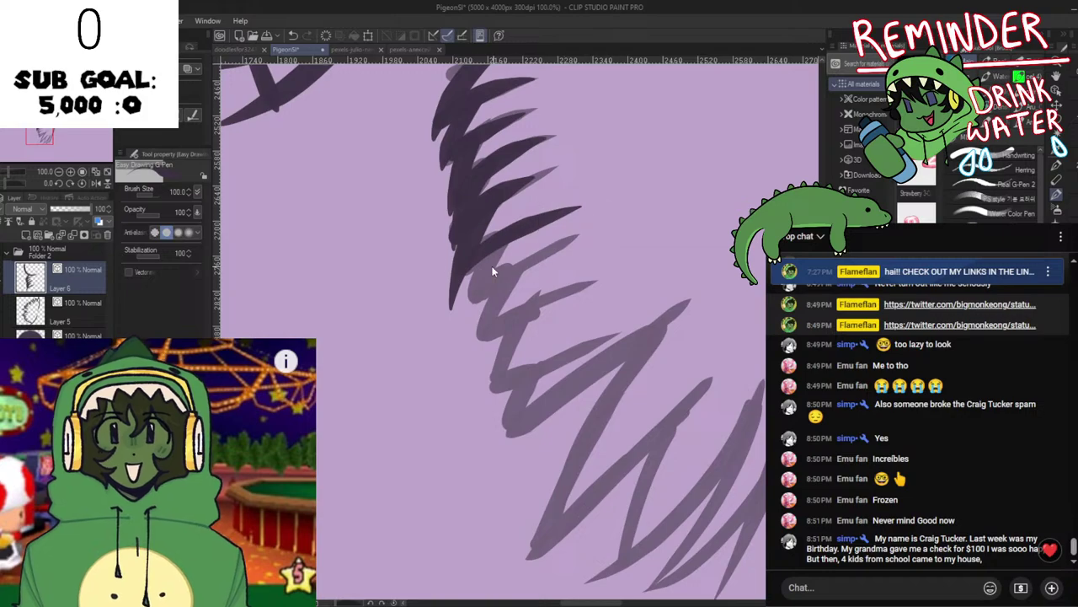
key(ctrl+z)
drag(465, 271, 556, 211)
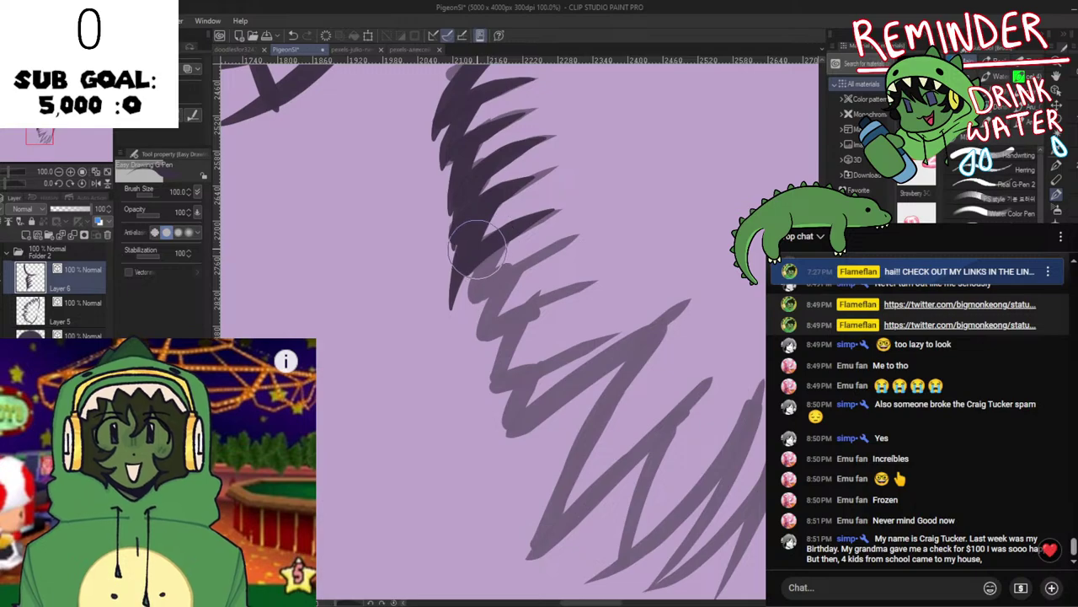
Ink the sixth feather of the lower wing: its outer edge down to a pointed tip and its tapered inward stroke.
drag(501, 250, 474, 305)
key(ctrl+z)
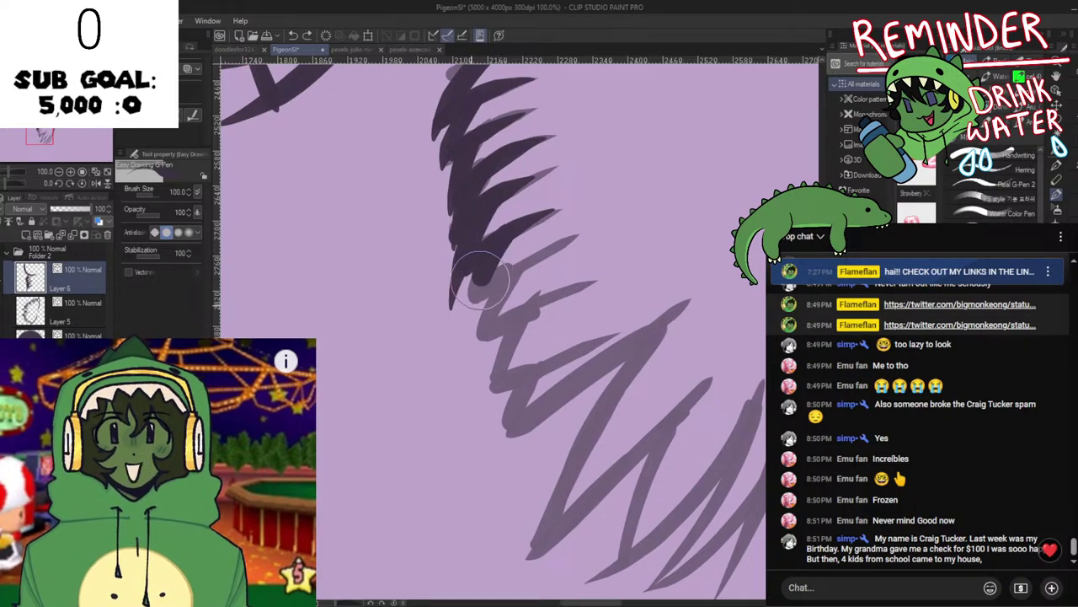
mouse_move(497, 252)
mouse_down()
mouse_move(471, 309)
mouse_move(574, 246)
mouse_up()
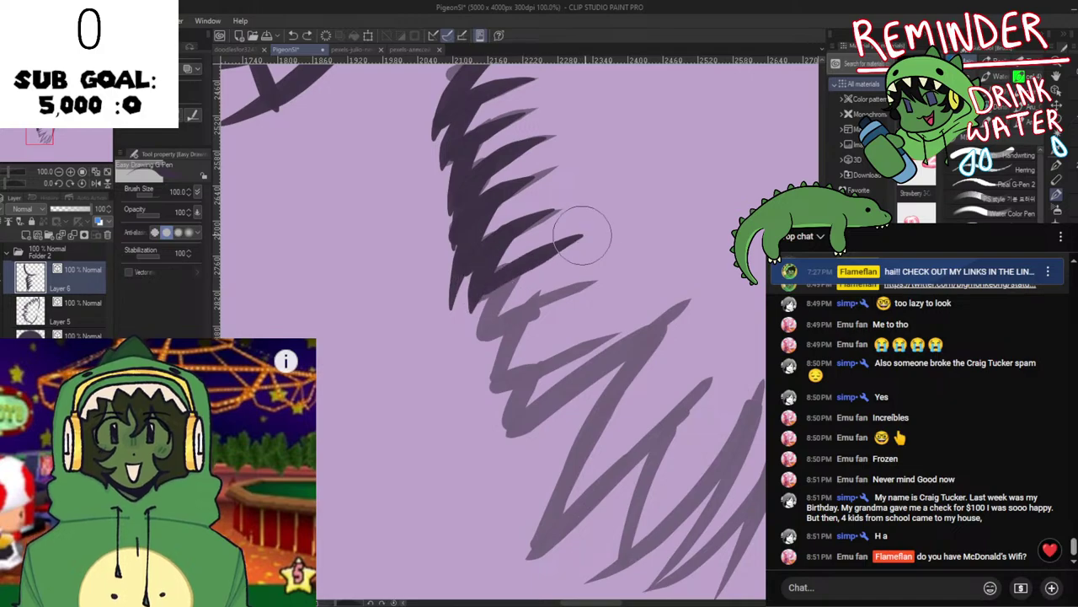
key(ctrl+z)
drag(489, 278, 585, 233)
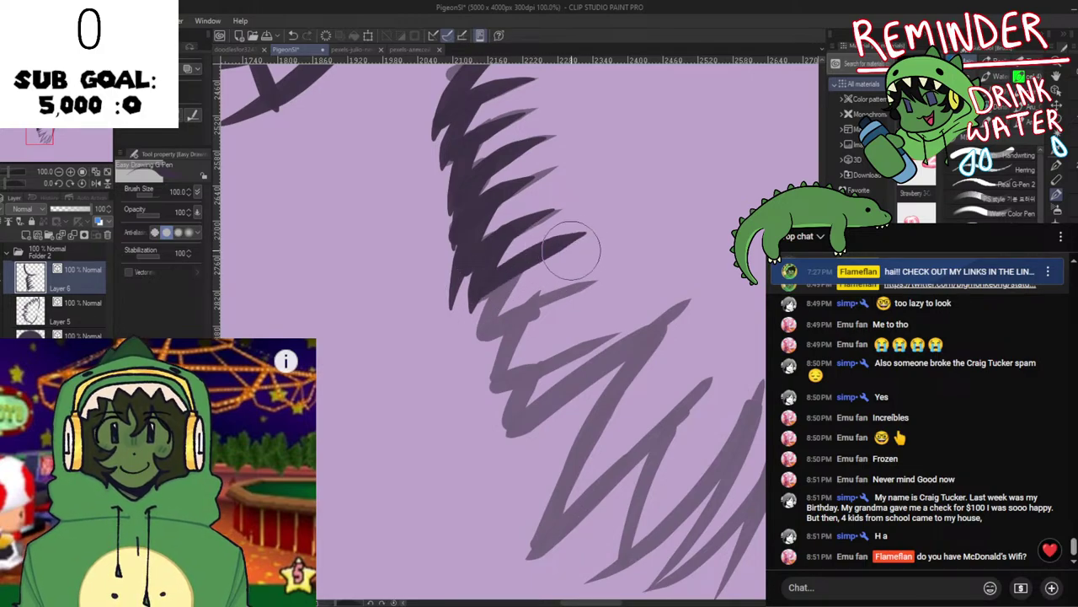
Ink the outer edge of the lower wing's seventh feather down to its pointed tip.
drag(516, 268, 484, 345)
key(ctrl+z)
mouse_move(517, 278)
mouse_down()
mouse_move(465, 335)
mouse_move(533, 313)
mouse_up()
key(ctrl+z)
mouse_move(482, 335)
mouse_down()
mouse_move(567, 292)
mouse_move(593, 284)
mouse_up()
key(ctrl+z)
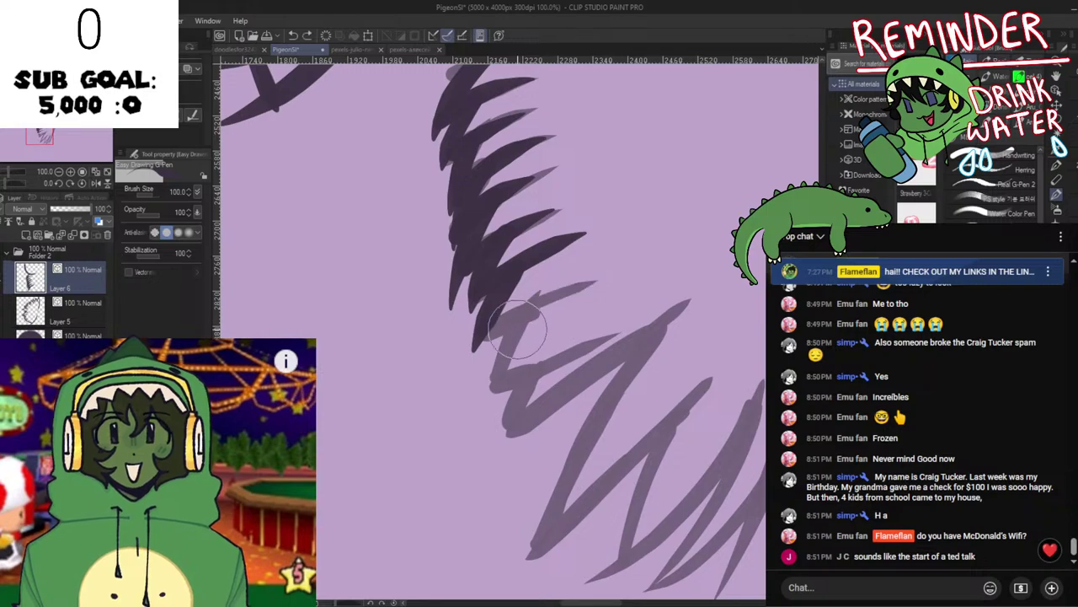
Ink the seventh feather's tapered stroke into the lower wing, plus the outer edge of the eighth feather.
mouse_move(506, 345)
mouse_down()
mouse_move(472, 278)
mouse_move(569, 214)
mouse_up()
key(ctrl+z)
mouse_move(504, 244)
mouse_down()
mouse_move(465, 328)
mouse_move(577, 258)
mouse_move(445, 362)
mouse_move(491, 307)
mouse_move(578, 261)
mouse_up()
key(ctrl+z)
key(ctrl+z)
key(ctrl+z)
Ink the eighth feather's tapered stroke into the lower wing, redrawing it until it follows the sketched line cleanly.
drag(466, 323, 575, 275)
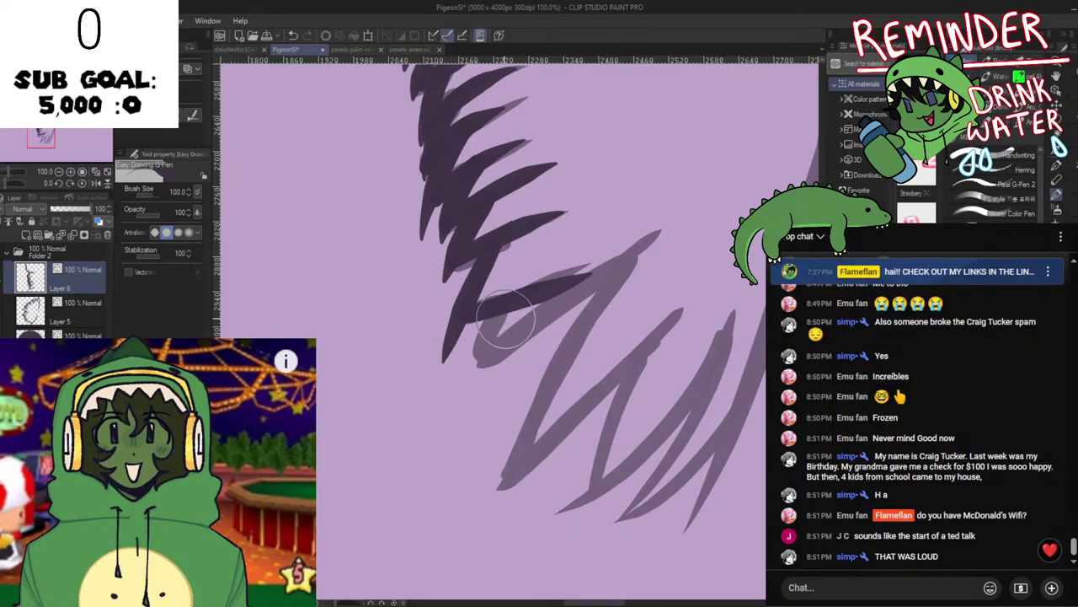
key(ctrl+z)
drag(466, 324, 593, 260)
key(ctrl+z)
drag(477, 316, 584, 249)
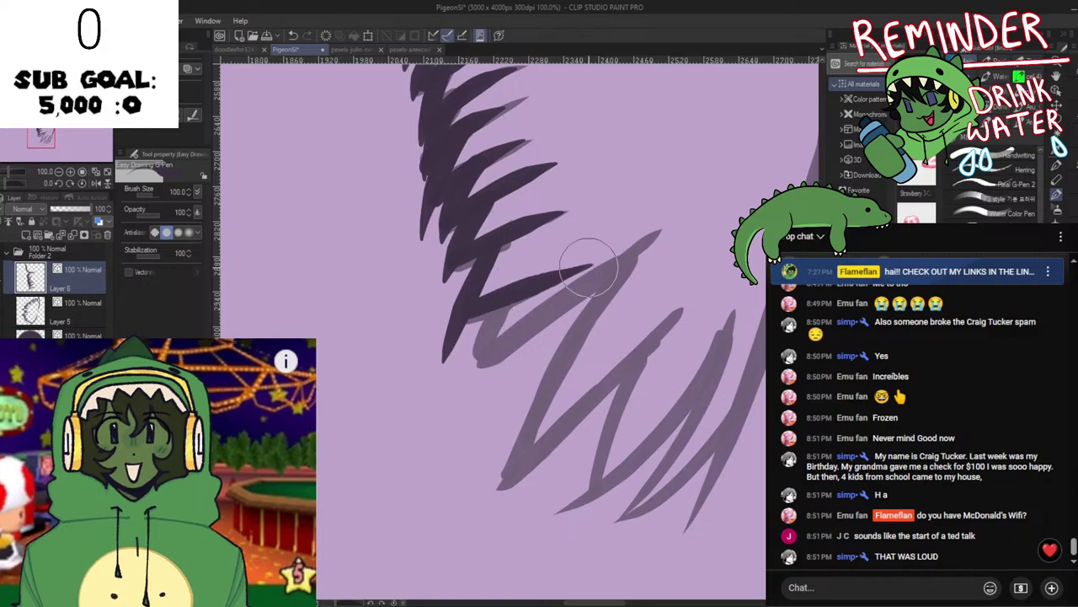
key(ctrl+z)
drag(474, 318, 587, 261)
key(ctrl+z)
drag(473, 319, 585, 258)
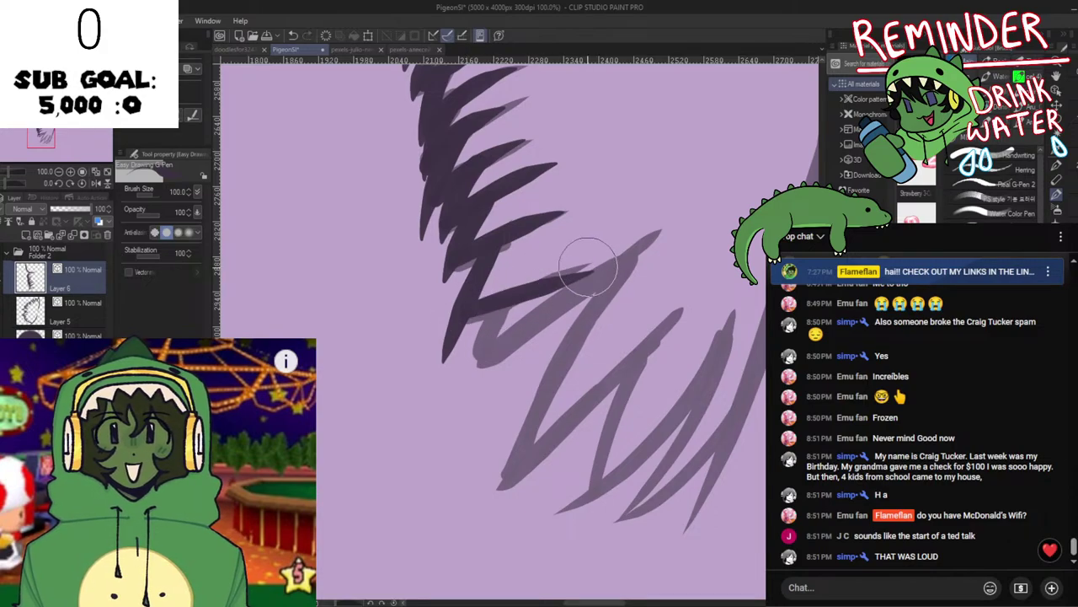
key(ctrl+z)
drag(474, 318, 590, 267)
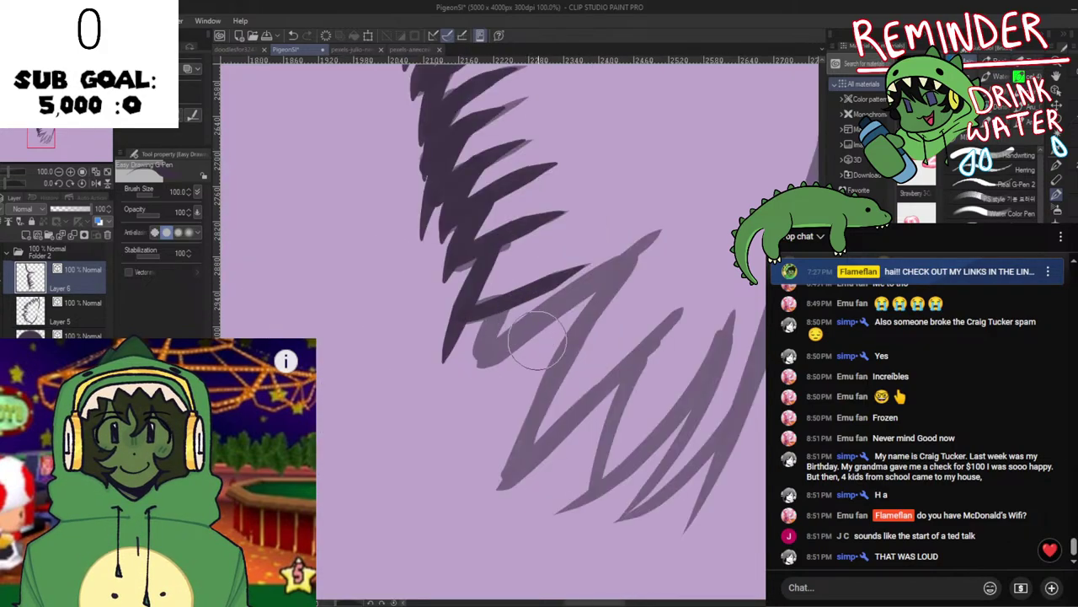
Ink the outer edge of the lower wing's ninth feather, starting from the eighth feather's stroke and ending in a pointed tip.
key(space)
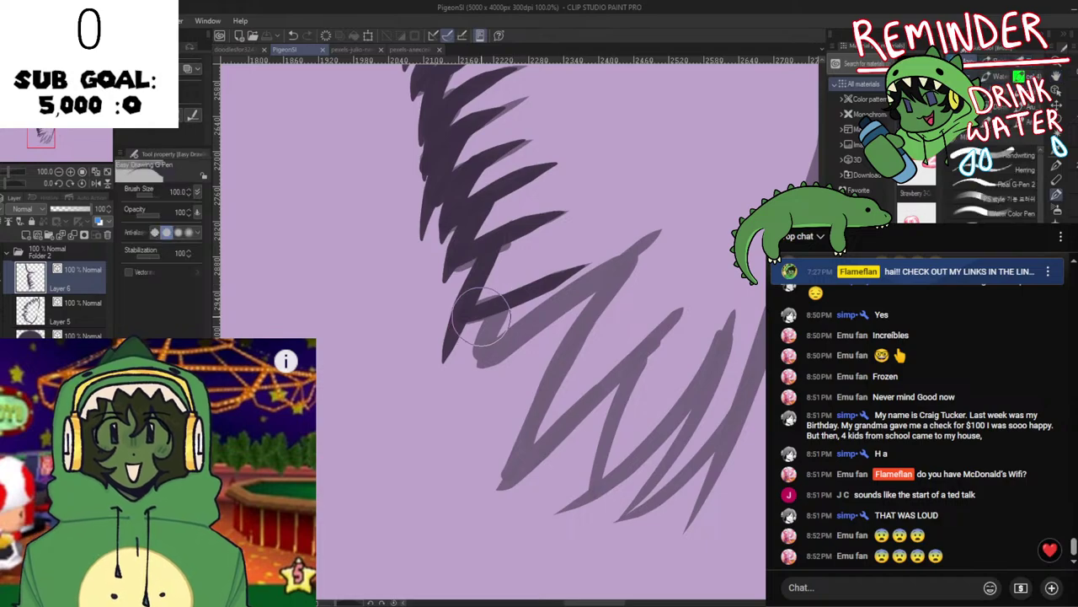
drag(488, 314, 476, 379)
key(ctrl+z)
key(ctrl+z)
drag(499, 311, 463, 413)
key(ctrl+z)
key(ctrl+z)
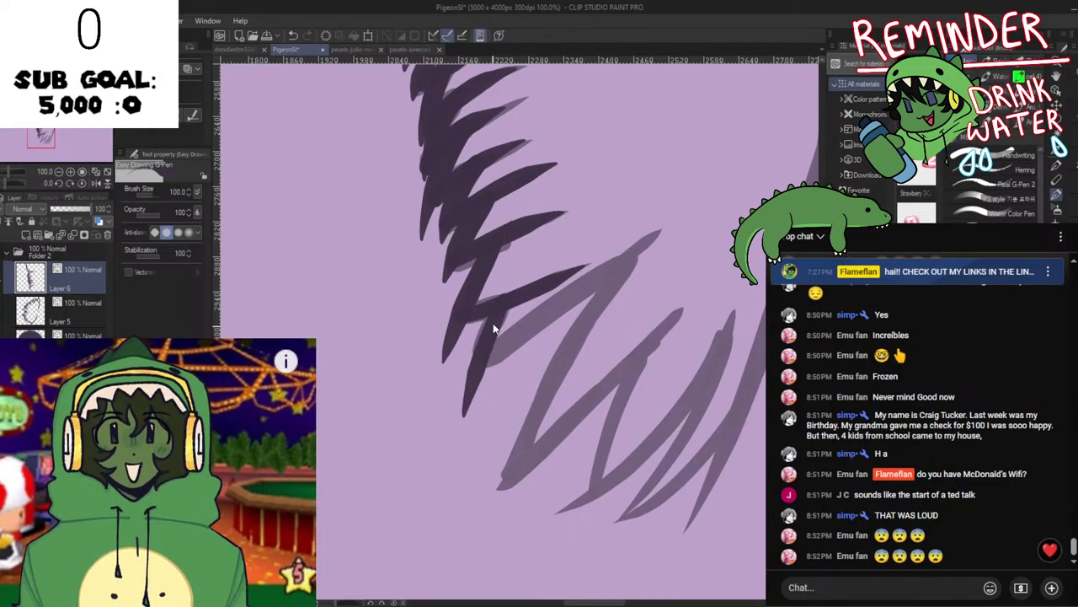
key(ctrl+z)
drag(501, 304, 468, 405)
Ink the ninth feather's long tapered stroke from near its tip up past the end of the sketched line.
drag(475, 368, 634, 256)
key(ctrl+z)
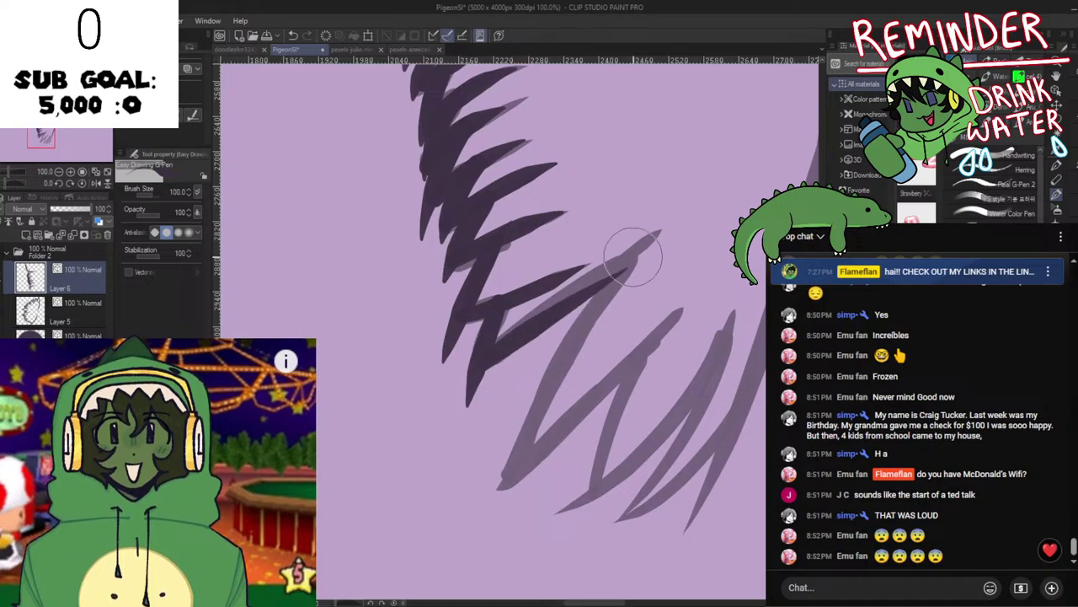
key(ctrl+z)
drag(483, 364, 674, 221)
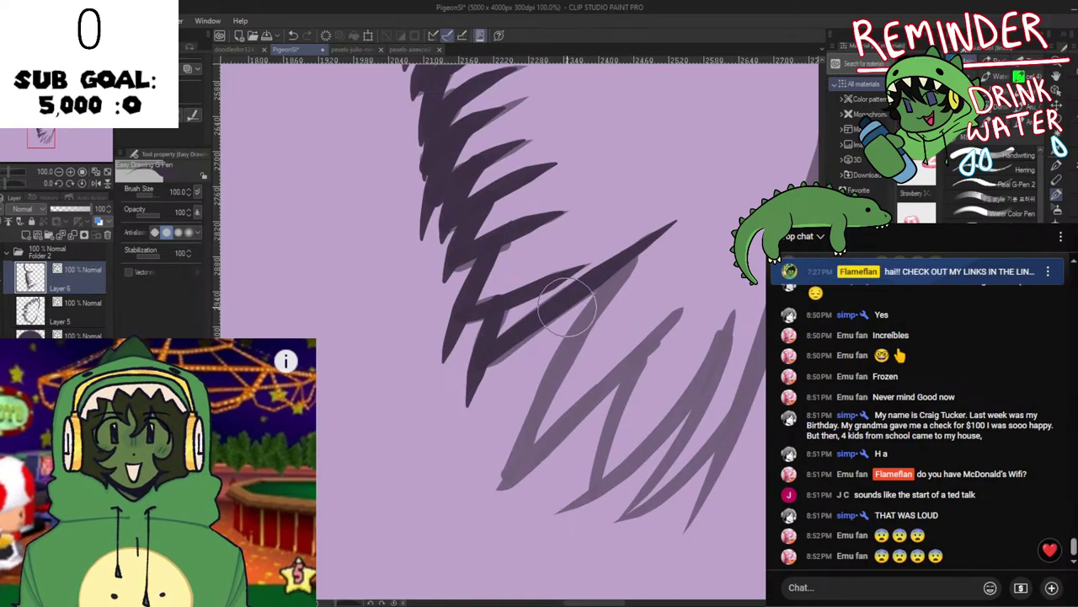
key(space)
mouse_move(593, 287)
mouse_down()
mouse_move(568, 236)
mouse_move(546, 312)
mouse_up()
key(ctrl+z)
drag(639, 195, 520, 366)
key(ctrl+z)
key(ctrl+z)
mouse_move(629, 203)
mouse_down()
mouse_move(517, 385)
mouse_move(618, 213)
mouse_move(574, 305)
mouse_move(617, 215)
mouse_move(476, 396)
mouse_up()
key(ctrl+z)
key(ctrl+z)
key(ctrl+z)
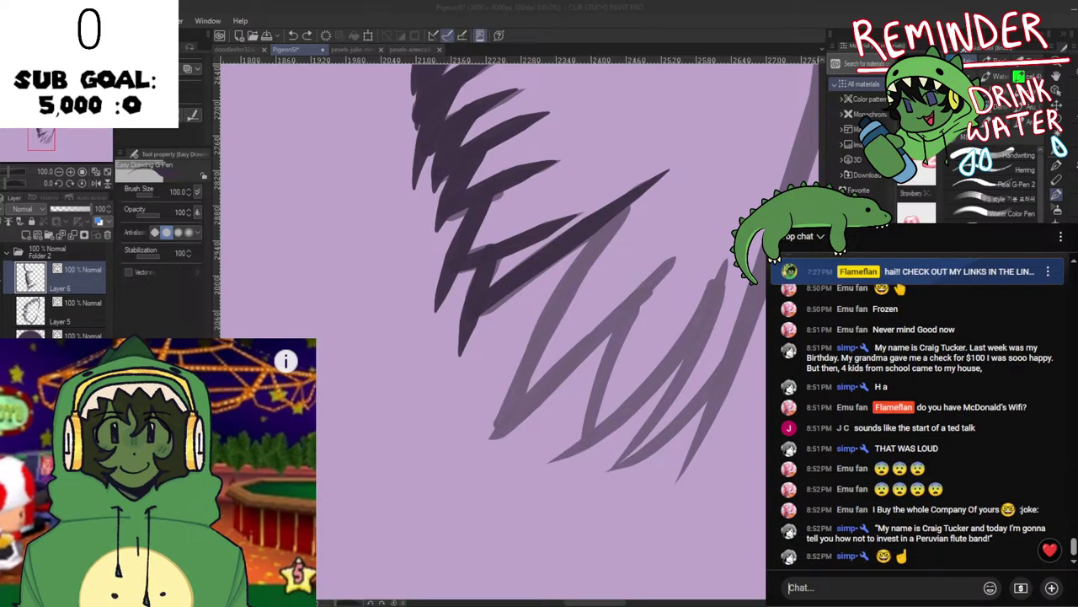
Check the wing mirrored, then ink the tenth feather's long outer edge down to a point beyond the sketch.
click(686, 444)
key(h)
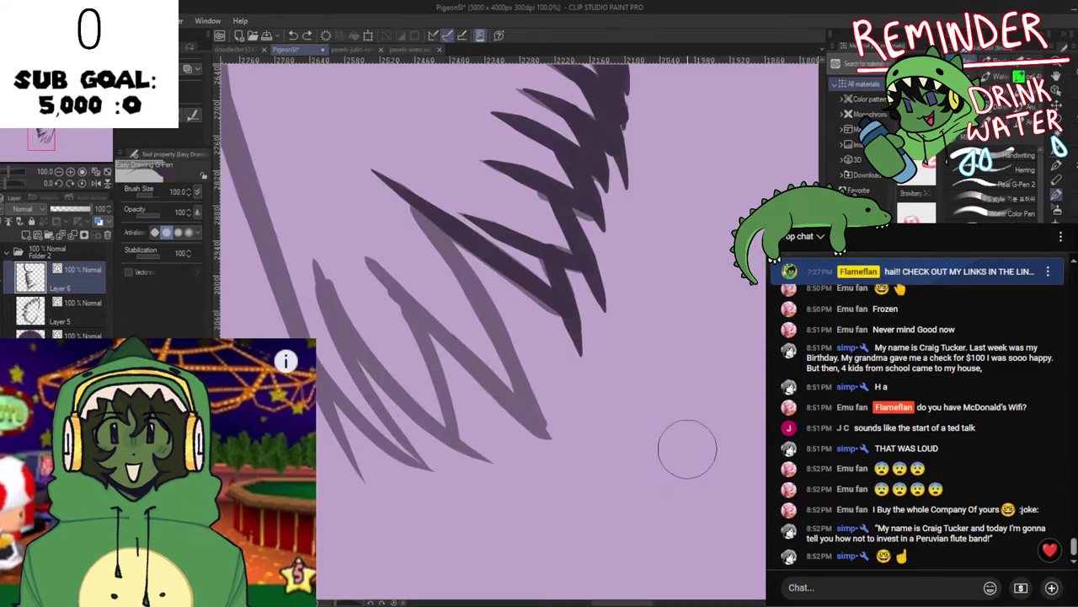
key(h)
mouse_move(619, 219)
mouse_down()
mouse_move(589, 289)
mouse_move(534, 368)
mouse_up()
key(ctrl+z)
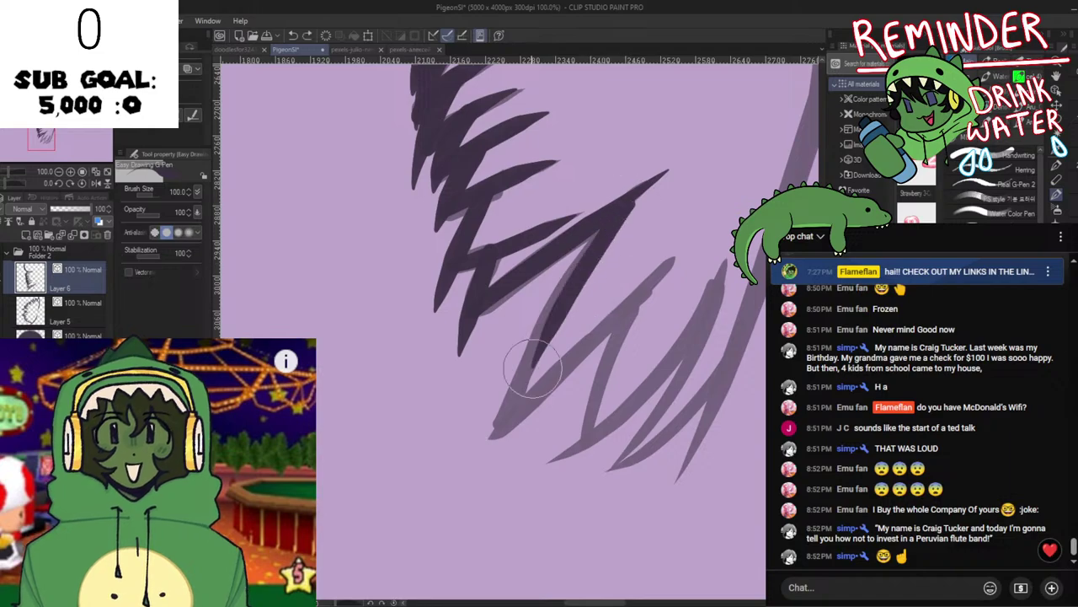
key(ctrl+z)
drag(649, 181, 500, 436)
key(ctrl+z)
drag(653, 179, 487, 489)
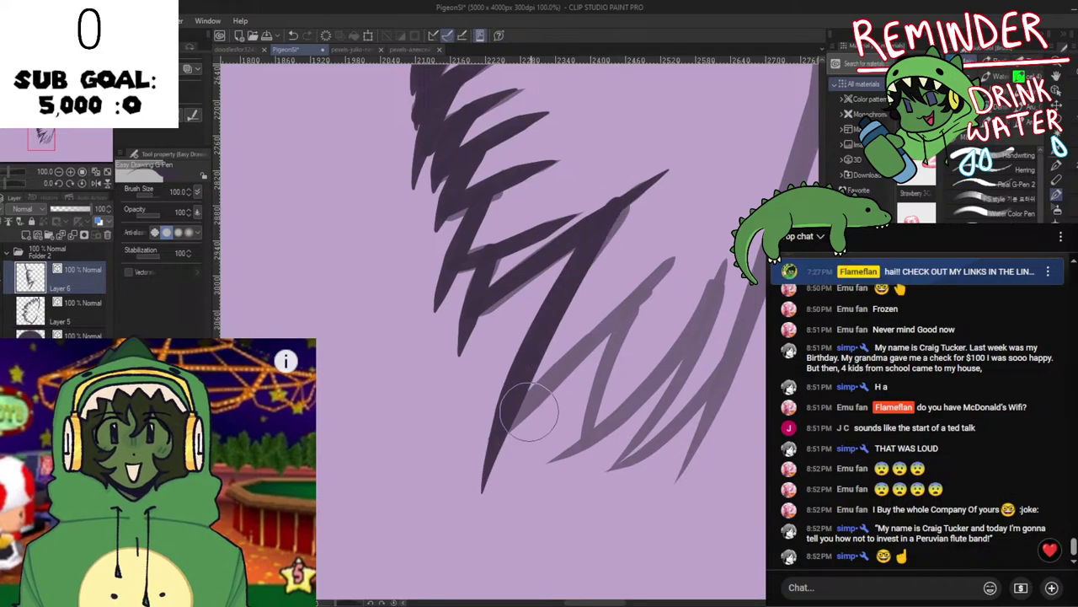
Ink the tenth feather's long tapered stroke up along the sketched line and save the drawing.
key(ctrl+z)
drag(503, 426, 685, 243)
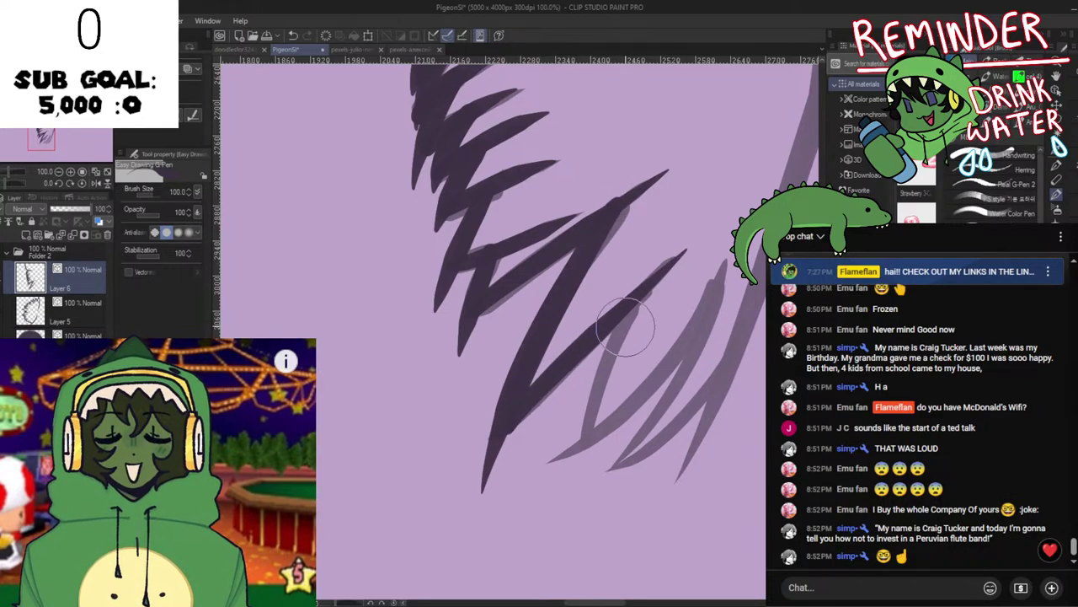
key(space)
drag(601, 438, 469, 388)
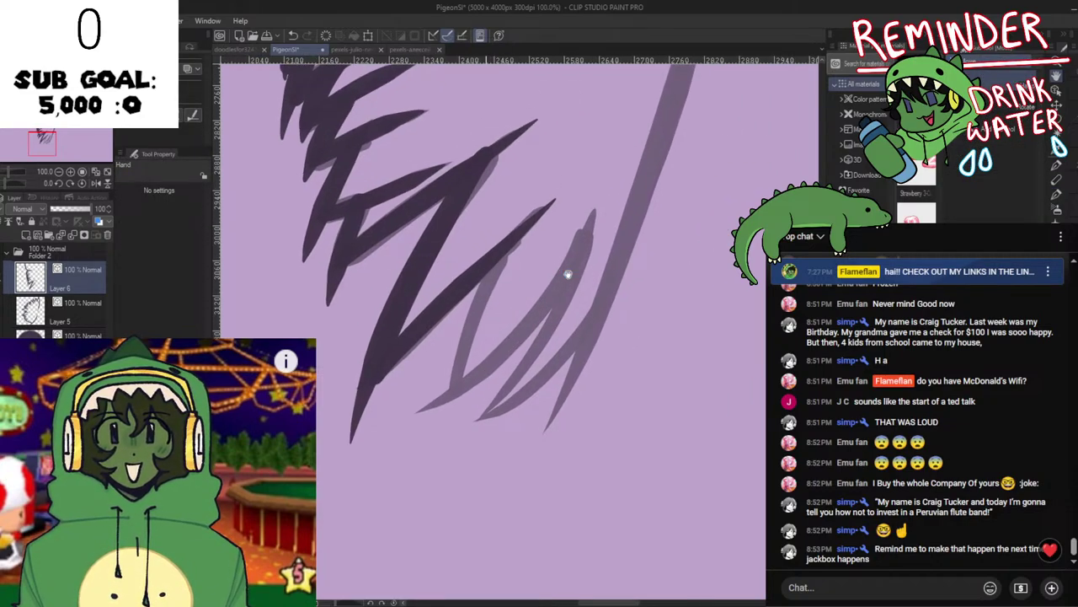
key(ctrl+s)
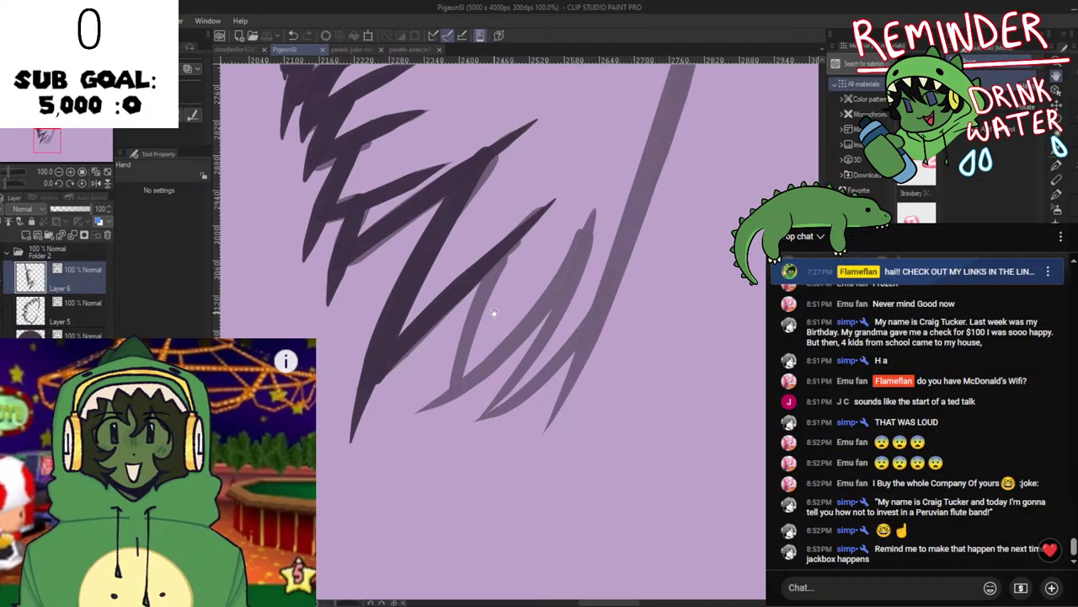
Ink the eleventh feather's outer edge from the end of the tenth feather's stroke down to a pointed tip.
key(p)
drag(543, 210, 438, 437)
key(ctrl+z)
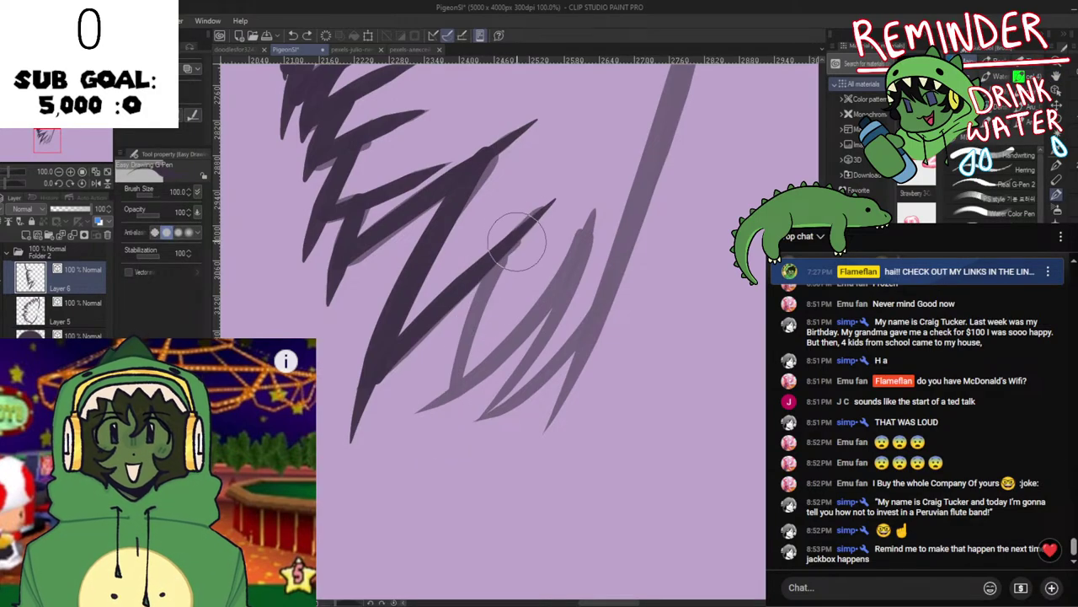
drag(516, 243, 433, 461)
key(ctrl+z)
drag(516, 241, 444, 423)
key(ctrl+z)
mouse_move(539, 209)
mouse_down()
mouse_move(511, 248)
mouse_move(448, 409)
mouse_move(450, 455)
mouse_up()
key(ctrl+z)
Ink the eleventh feather's curved tapered stroke up to the end of the sketched feather line.
drag(460, 402, 594, 270)
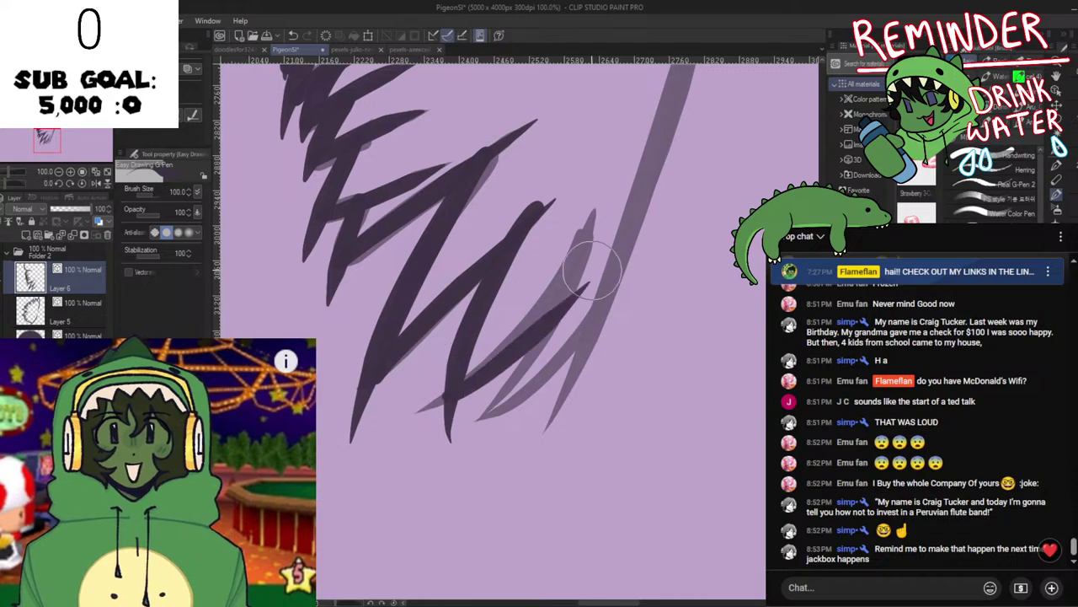
key(ctrl+z)
mouse_move(443, 394)
mouse_down()
mouse_move(584, 241)
mouse_move(554, 288)
mouse_move(594, 212)
mouse_move(507, 388)
mouse_up()
key(ctrl+z)
key(ctrl+z)
mouse_move(585, 245)
mouse_down()
mouse_move(549, 330)
mouse_move(448, 449)
mouse_up()
key(ctrl+z)
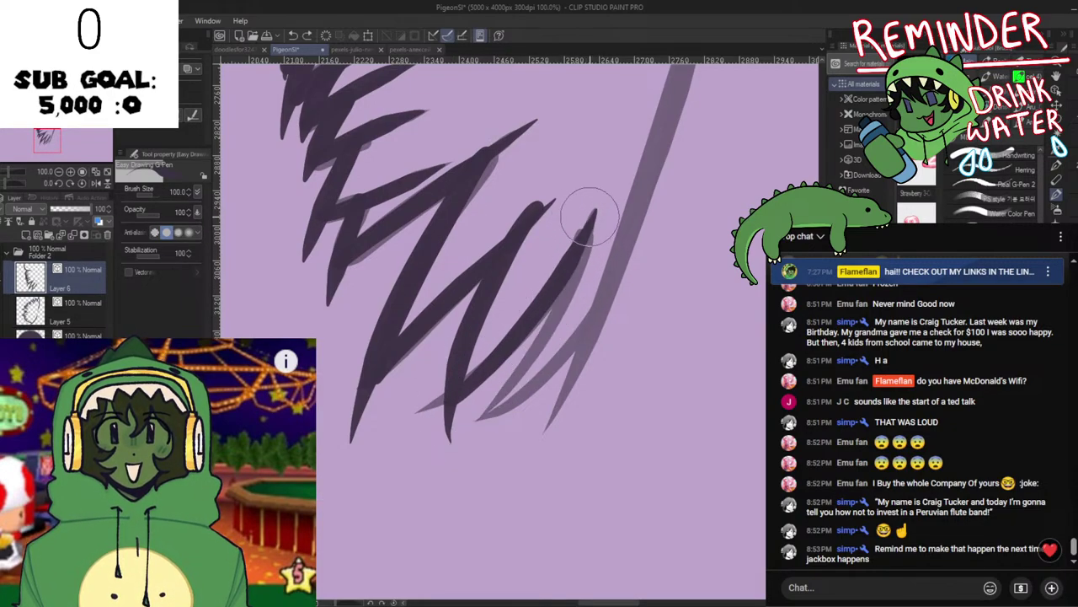
Ink the twelfth feather's outer edge from the end of the eleventh feather's stroke down to the wing tip.
mouse_move(591, 217)
mouse_down()
mouse_move(471, 452)
mouse_move(566, 290)
mouse_move(463, 427)
mouse_up()
key(ctrl+z)
key(ctrl+z)
key(ctrl+z)
drag(587, 226, 461, 452)
key(ctrl+z)
mouse_move(592, 222)
mouse_down()
mouse_move(547, 329)
mouse_move(458, 402)
mouse_move(522, 354)
mouse_move(478, 413)
mouse_move(584, 347)
mouse_up()
key(ctrl+z)
Ink the lower wing's long front edge from near the chest down into a curved, pointed wing tip.
mouse_move(479, 417)
mouse_down()
mouse_move(521, 402)
mouse_move(650, 188)
mouse_up()
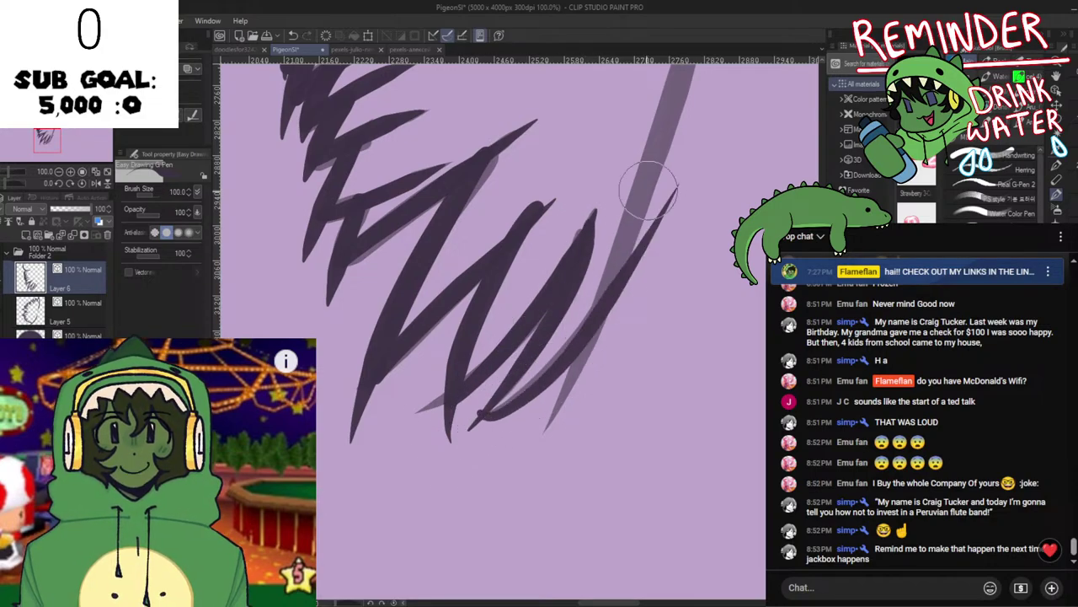
key(ctrl+minus)
key(ctrl+minus)
drag(558, 334, 532, 422)
key(ctrl+z)
drag(576, 209, 544, 357)
key(ctrl+z)
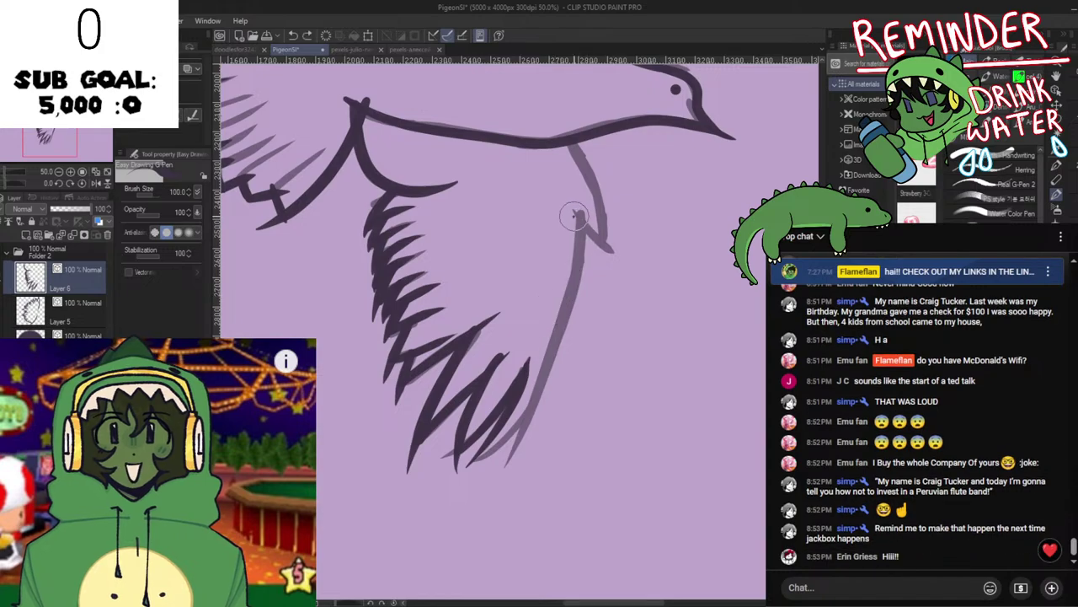
key(ctrl+z)
mouse_move(582, 209)
mouse_down()
mouse_move(544, 352)
mouse_move(438, 510)
mouse_move(573, 248)
mouse_move(424, 499)
mouse_up()
key(ctrl+z)
Delete the twelfth feather's outer-edge stroke beside the wing's front edge and save the drawing.
key(ctrl+plus)
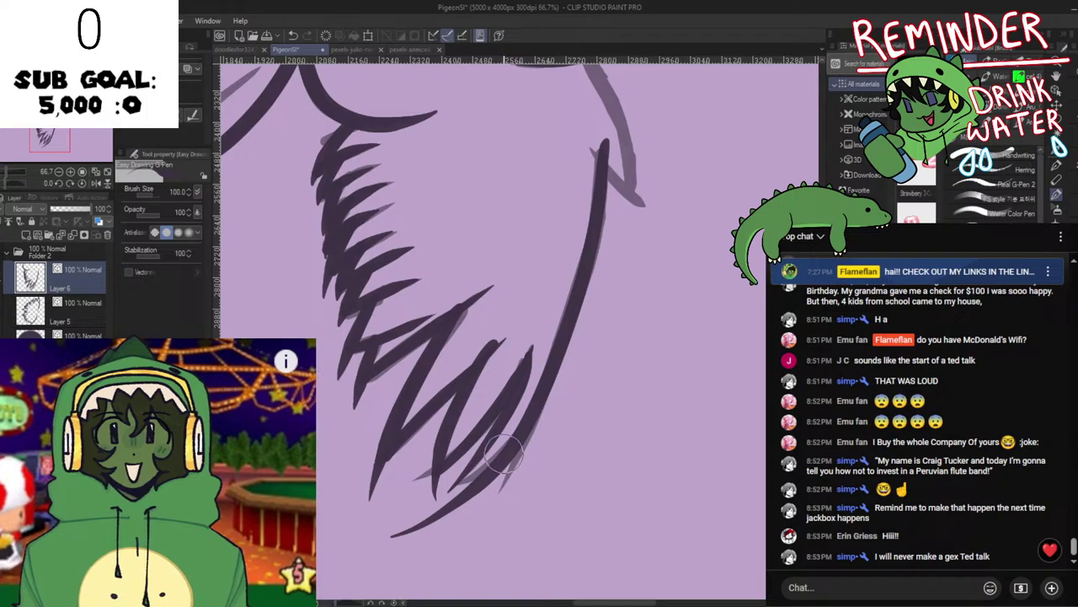
ctrl+click(469, 488)
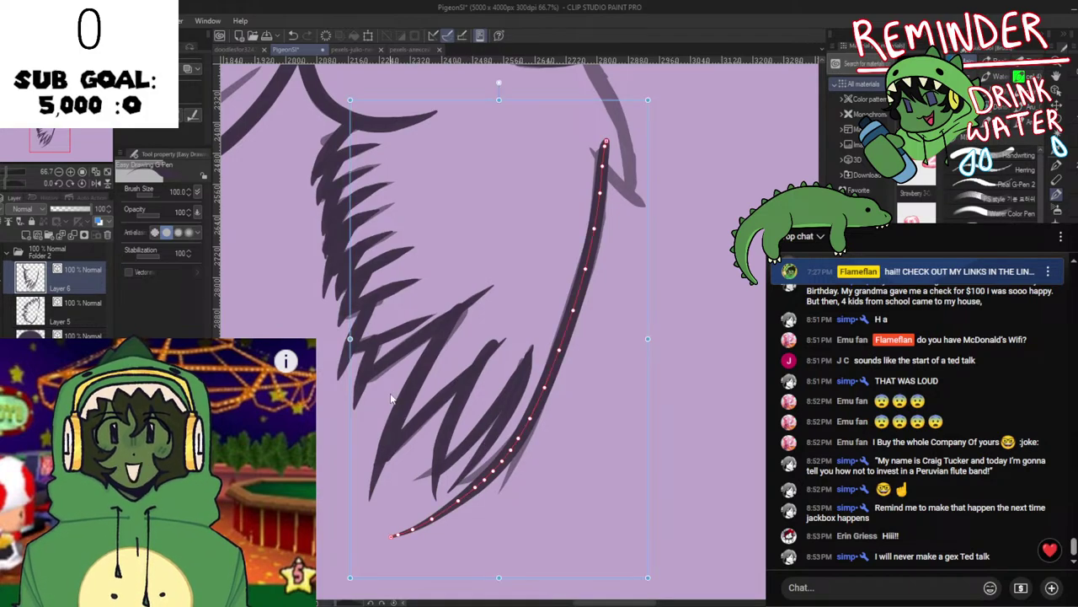
drag(521, 504, 604, 413)
scroll(604, 413, up, 2)
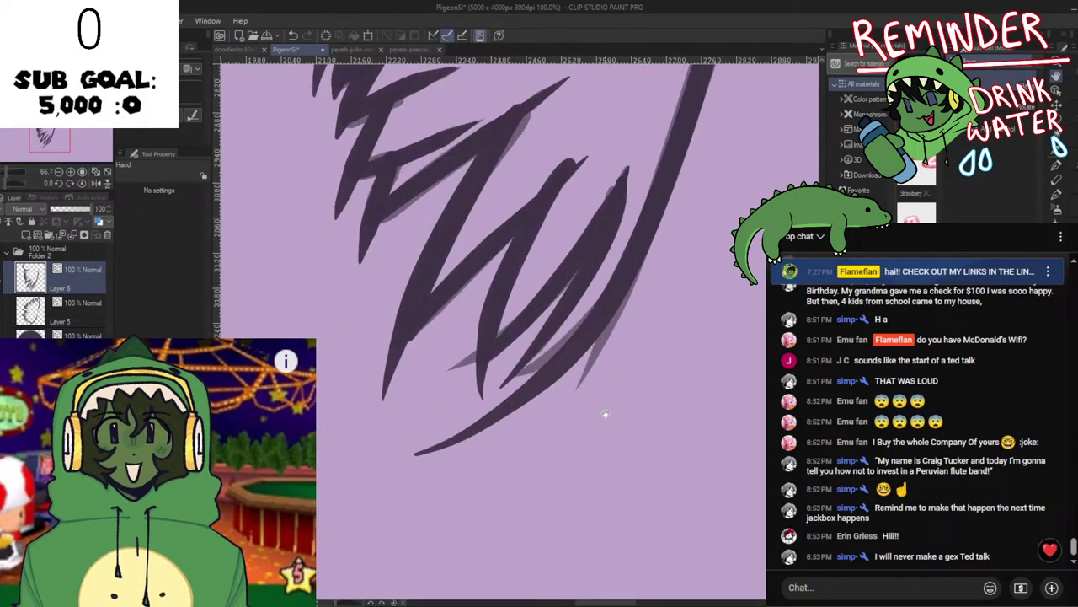
ctrl+click(539, 273)
scroll(594, 209, down, 1)
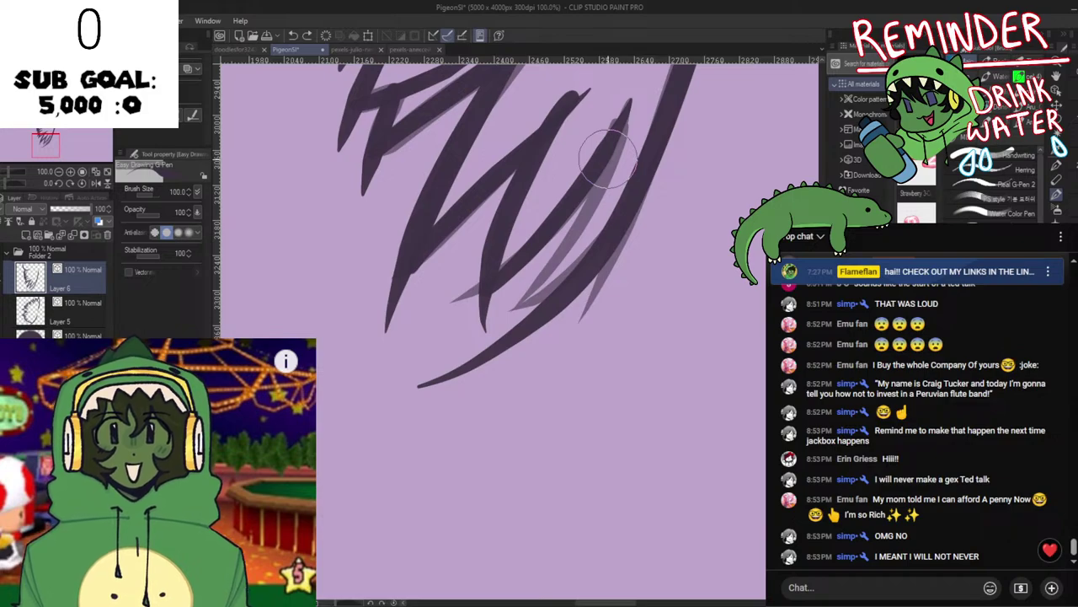
key(ctrl+s)
Try to redraw the twelfth feather's outer edge so that it joins the wing's long front edge.
key(space)
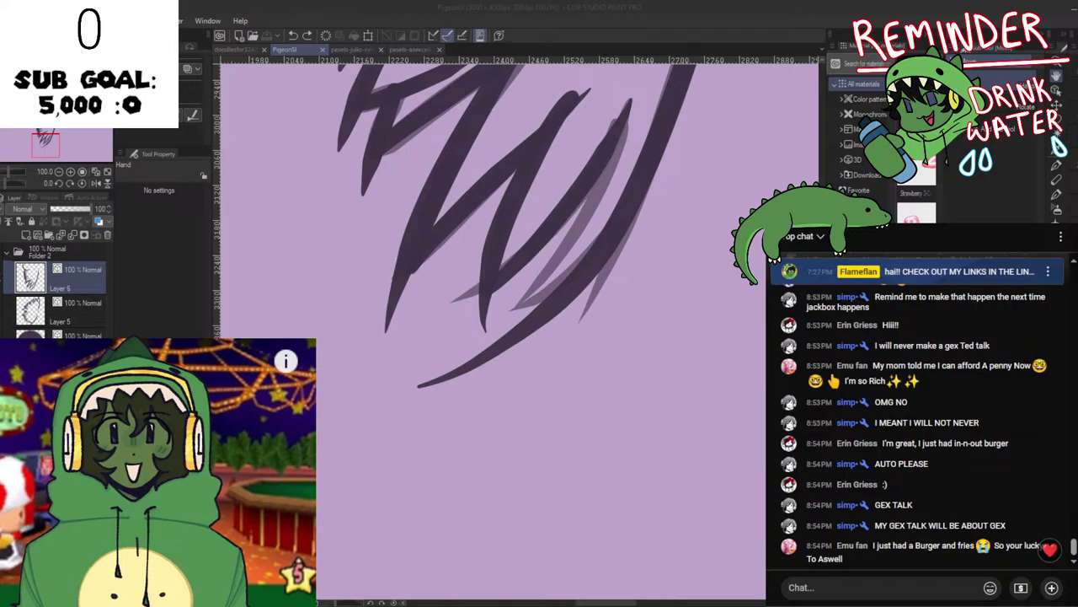
drag(662, 495, 658, 492)
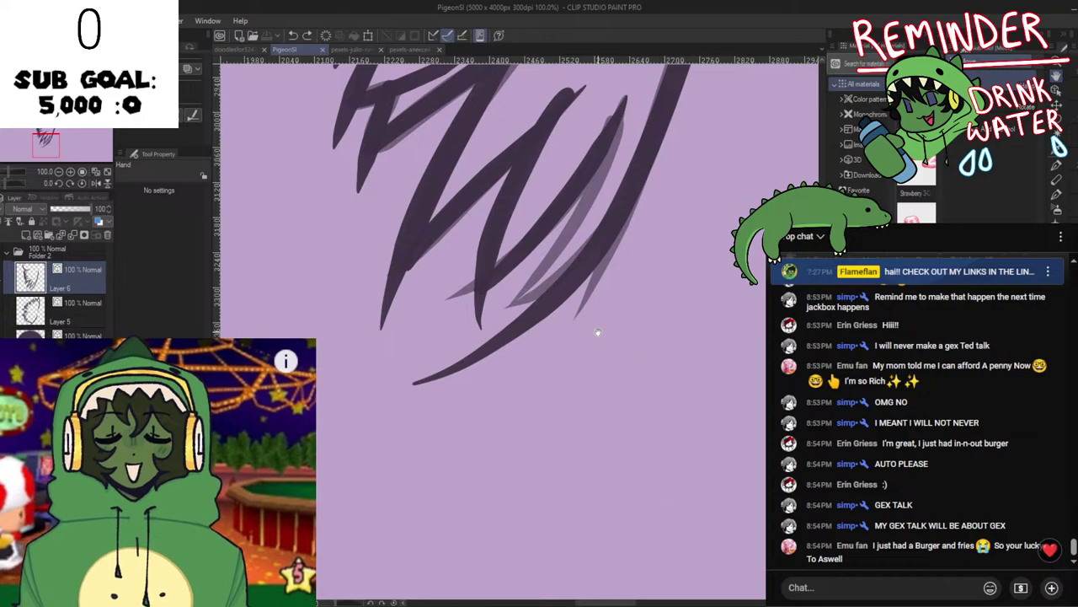
drag(599, 277, 559, 340)
key(p)
drag(575, 205, 526, 313)
drag(578, 171, 507, 329)
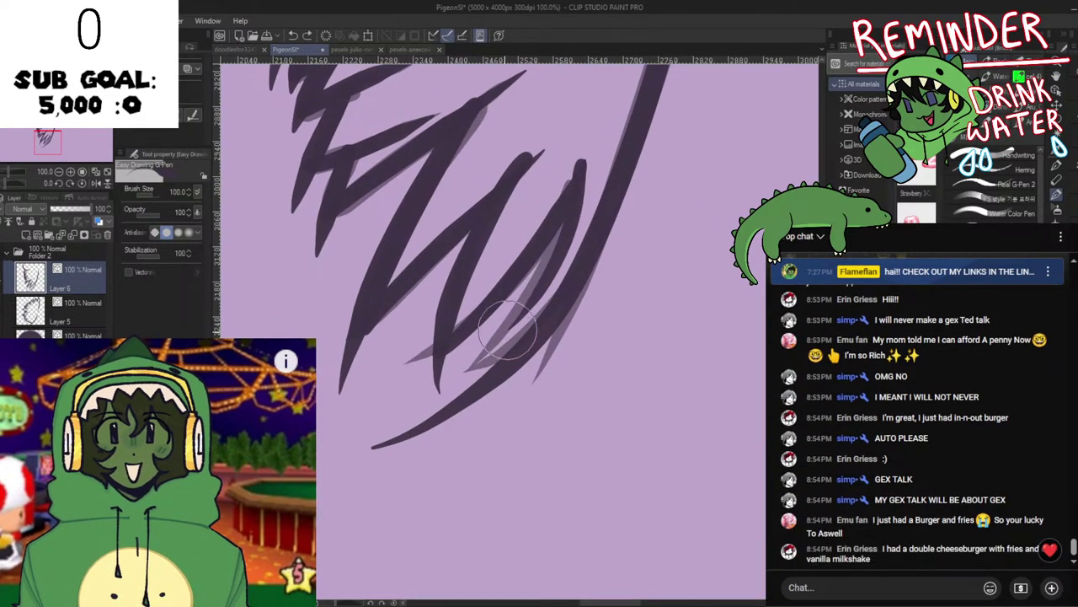
drag(578, 163, 468, 367)
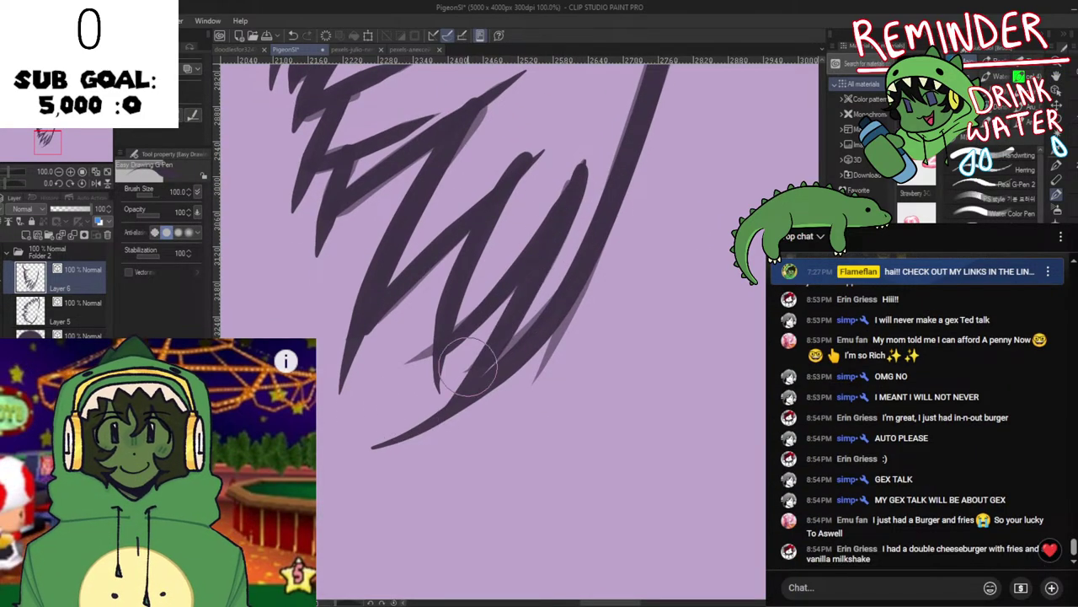
Remove the wing's long front-edge stroke and the redrawn twelfth feather edge.
ctrl+click(528, 328)
key(Delete)
key(ctrl+z)
key(ctrl+z)
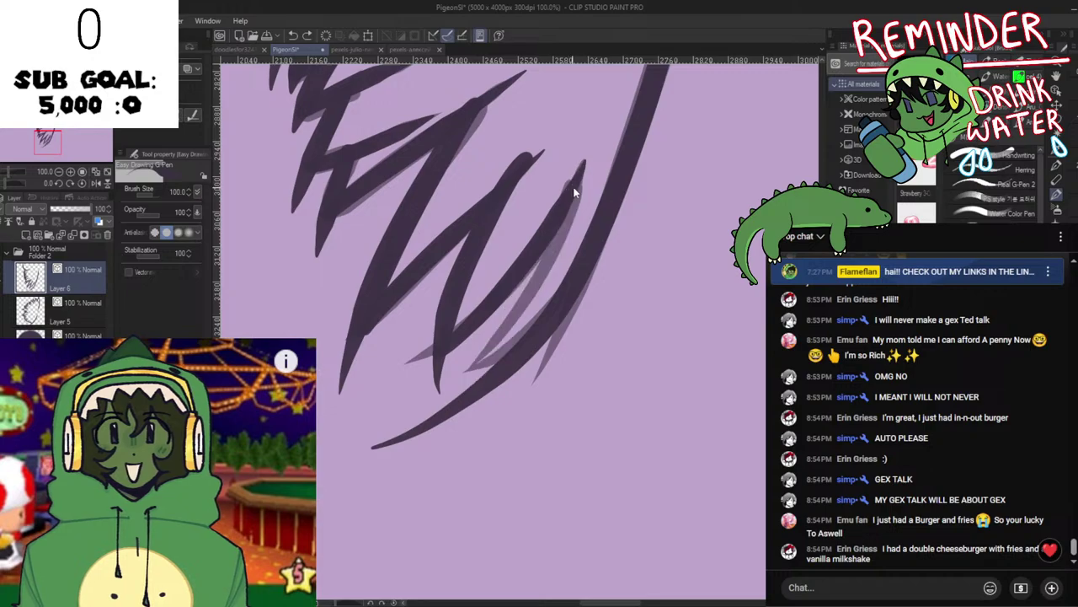
key(ctrl+y)
key(ctrl+y)
key(space)
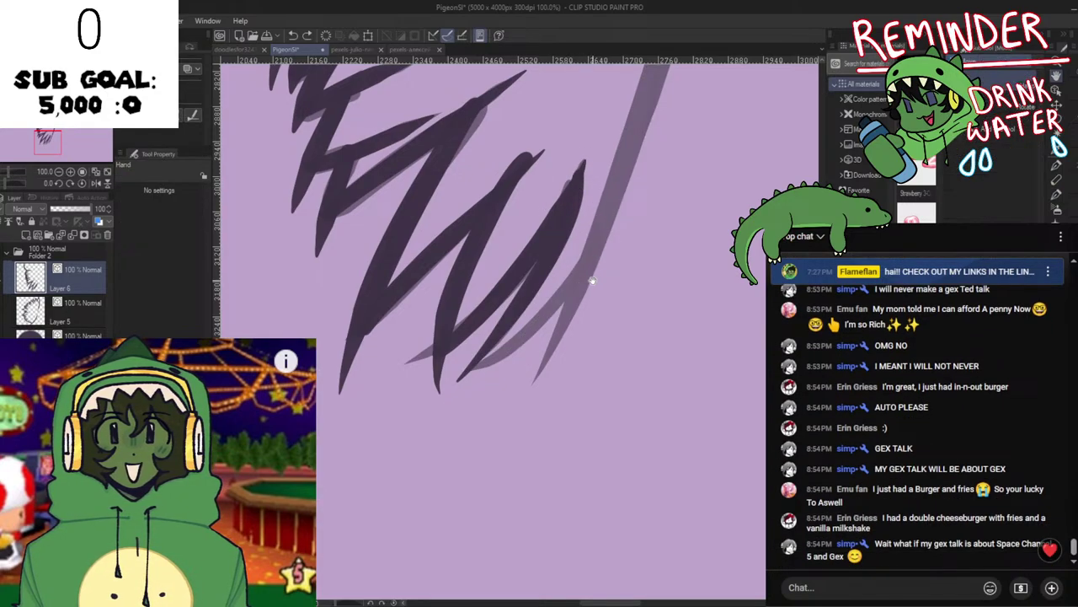
key(ctrl+z)
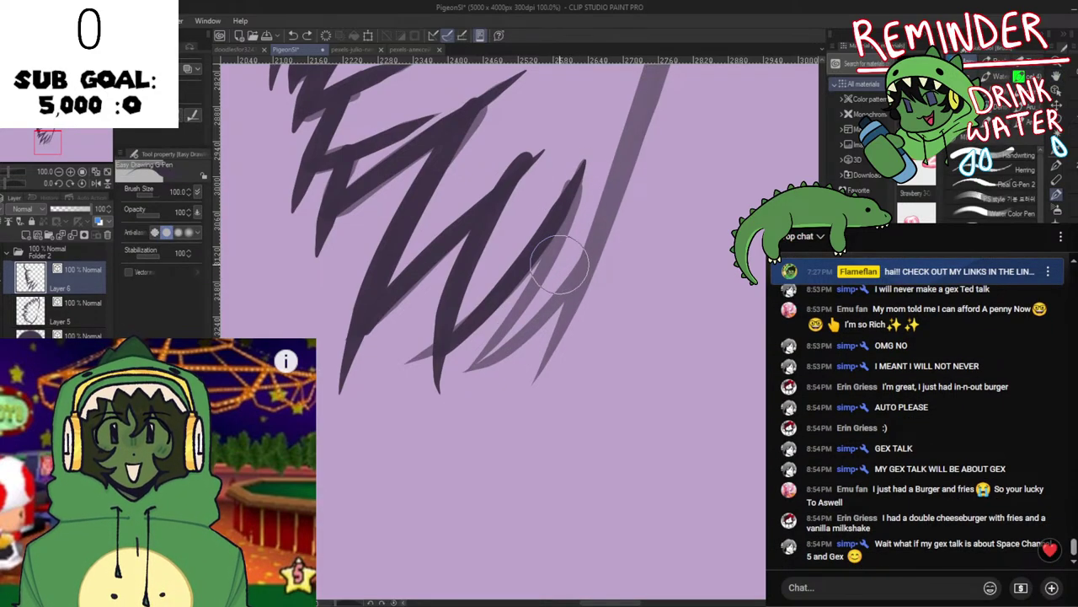
Try to ink the last lower-wing feather's outer edge, curving from its upper point down toward the wing tip.
drag(577, 187, 516, 316)
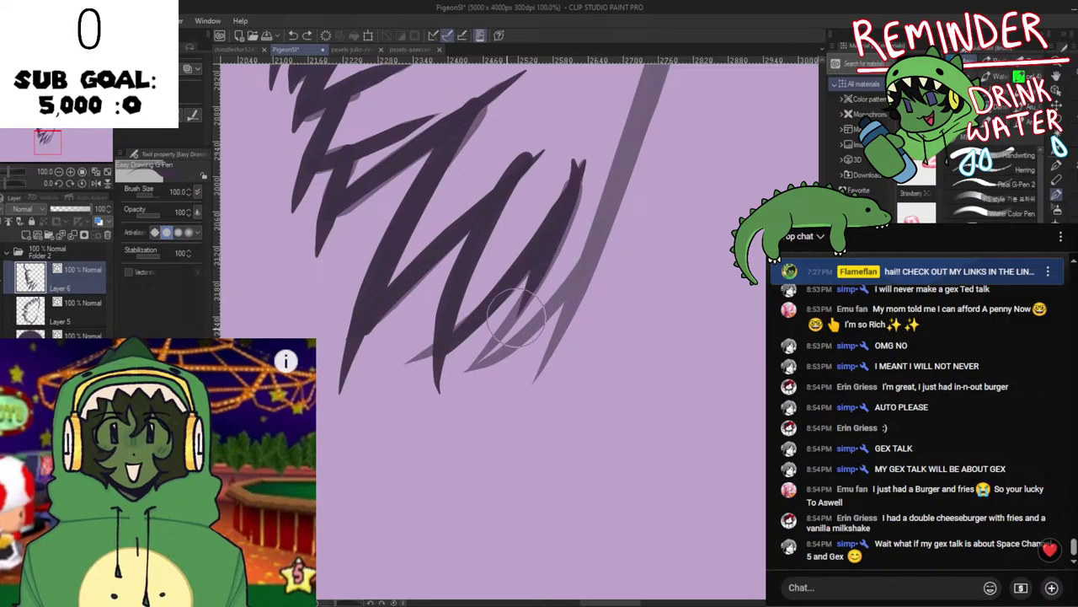
key(ctrl+z)
key(ctrl+z)
mouse_move(586, 159)
mouse_down()
mouse_move(478, 341)
mouse_move(478, 363)
mouse_up()
key(ctrl+z)
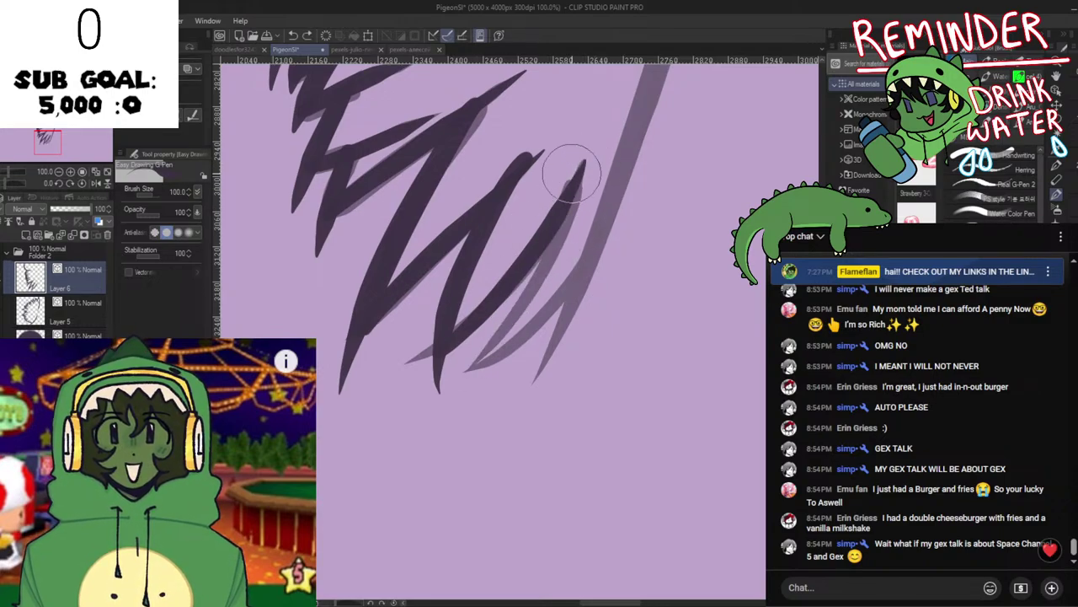
drag(580, 164, 502, 316)
key(ctrl+z)
mouse_move(581, 162)
mouse_down()
mouse_move(481, 347)
mouse_move(417, 408)
mouse_up()
key(ctrl+z)
Try to ink the lower wing's long front edge from the joint below the chest down to the wing tip.
key(space)
scroll(578, 280, down, 2)
scroll(581, 240, down, 1)
drag(617, 201, 573, 289)
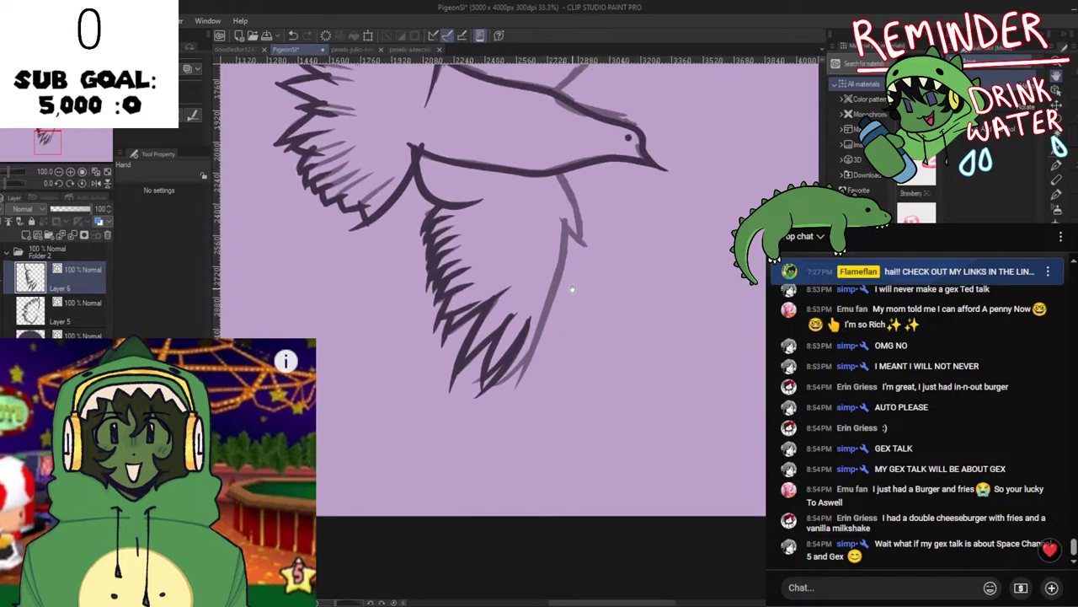
key(ctrl+z)
mouse_move(565, 216)
mouse_down()
mouse_move(537, 314)
mouse_move(556, 316)
mouse_up()
key(ctrl+z)
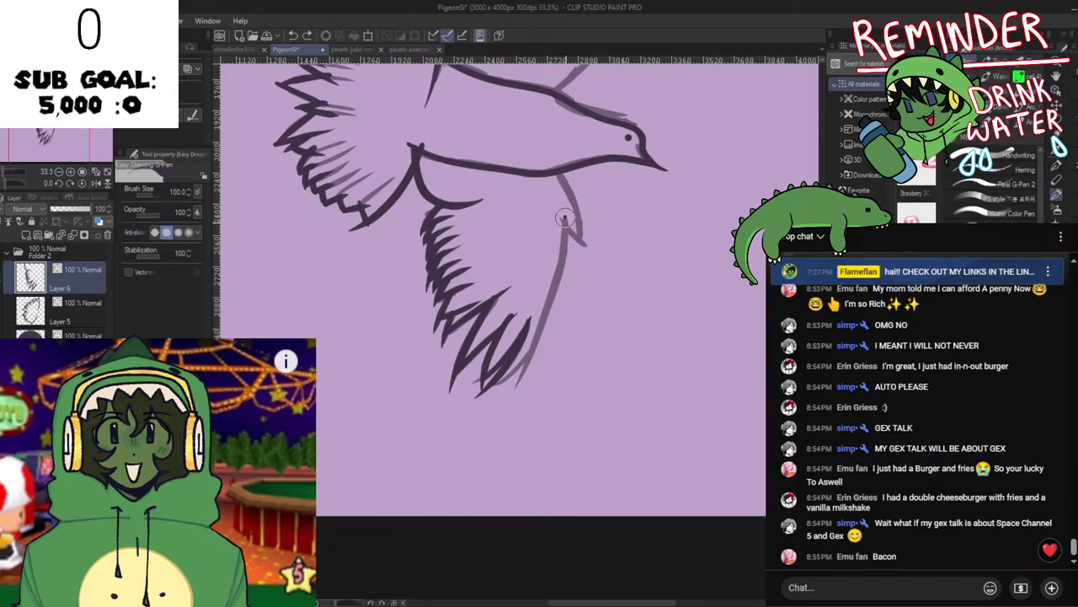
mouse_move(565, 217)
mouse_down()
mouse_move(519, 362)
mouse_move(478, 411)
mouse_up()
key(ctrl+z)
mouse_move(565, 218)
mouse_down()
mouse_move(560, 253)
mouse_move(464, 388)
mouse_up()
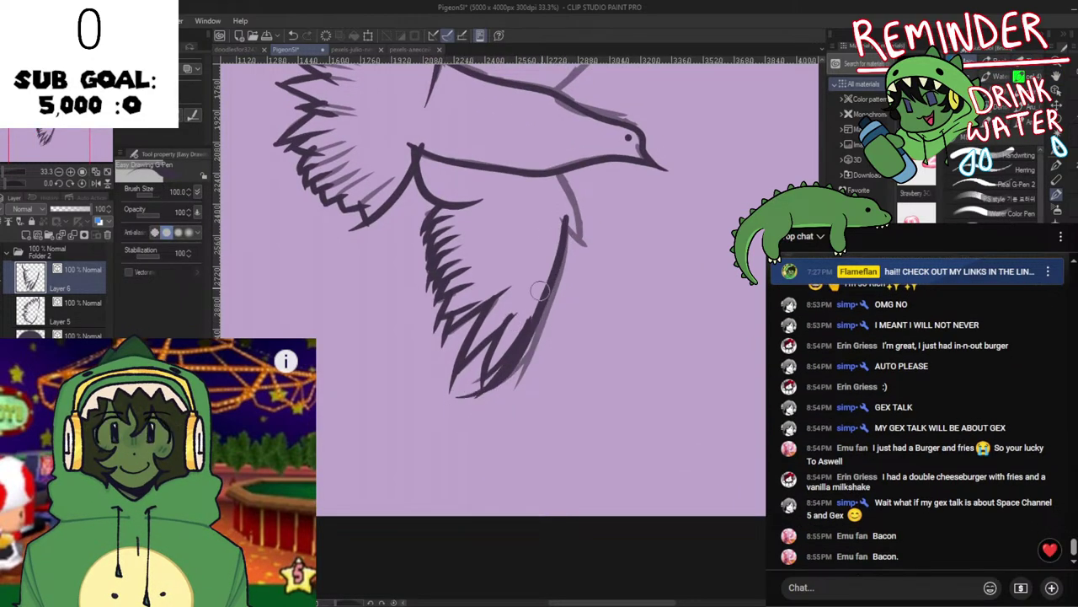
key(ctrl+z)
mouse_move(566, 218)
mouse_down()
mouse_move(548, 305)
mouse_move(516, 363)
mouse_move(475, 387)
mouse_up()
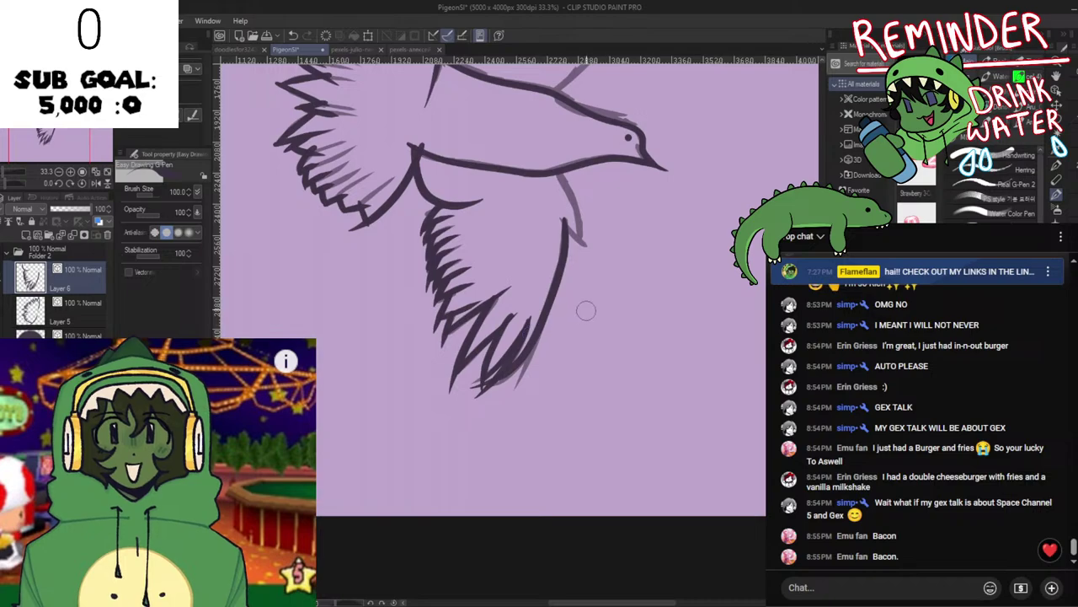
key(ctrl+z)
mouse_move(566, 219)
mouse_down()
mouse_move(506, 384)
mouse_move(566, 230)
mouse_move(508, 373)
mouse_move(552, 306)
mouse_move(482, 391)
mouse_up()
key(ctrl+z)
key(ctrl+z)
key(ctrl+z)
mouse_move(565, 209)
mouse_down()
mouse_move(562, 253)
mouse_move(504, 392)
mouse_up()
key(ctrl+z)
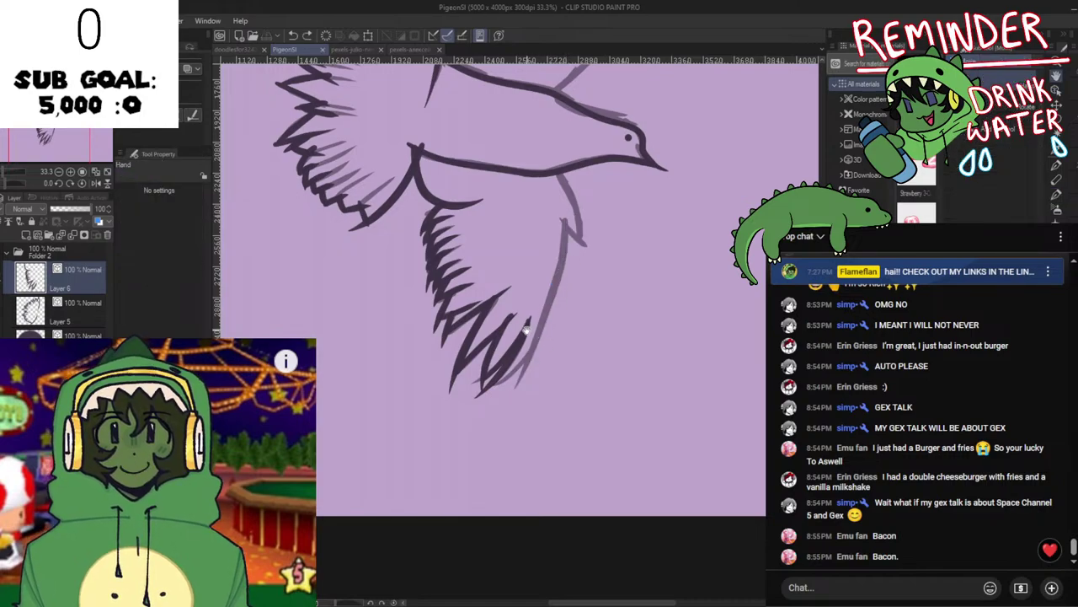
Try to redraw the lower wing's front edge as a smooth curve that meets the last feather's tip.
key(ctrl+plus)
mouse_move(583, 161)
mouse_down()
mouse_move(576, 225)
mouse_move(576, 211)
mouse_move(530, 341)
mouse_move(479, 369)
mouse_move(500, 385)
mouse_up()
key(ctrl+z)
key(ctrl+z)
drag(582, 163, 515, 379)
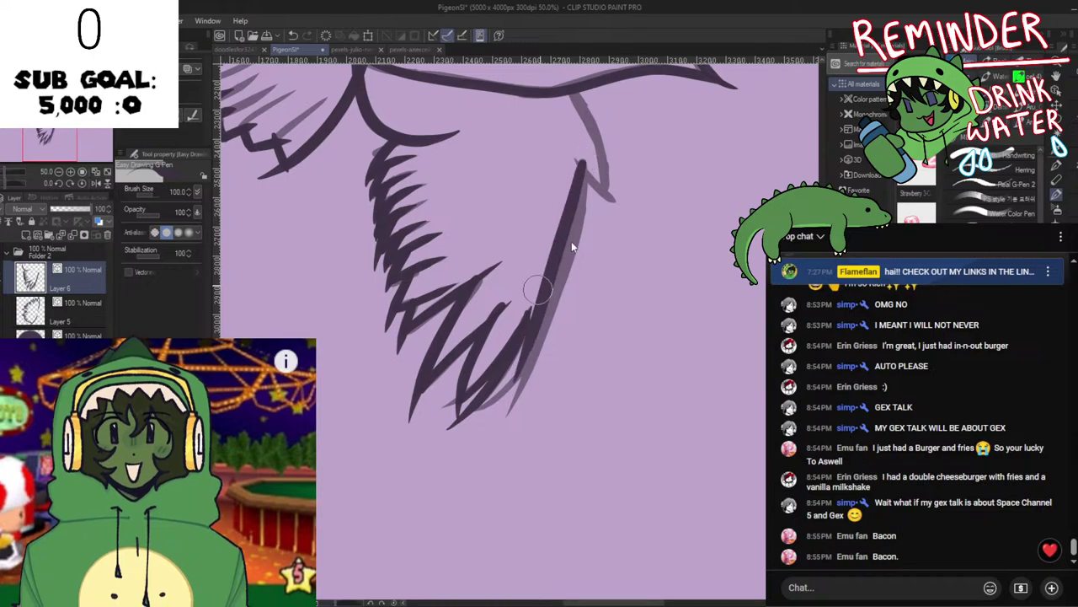
key(ctrl+z)
mouse_move(591, 143)
mouse_down()
mouse_move(543, 310)
mouse_move(578, 196)
mouse_move(566, 274)
mouse_up()
key(ctrl+z)
key(ctrl+z)
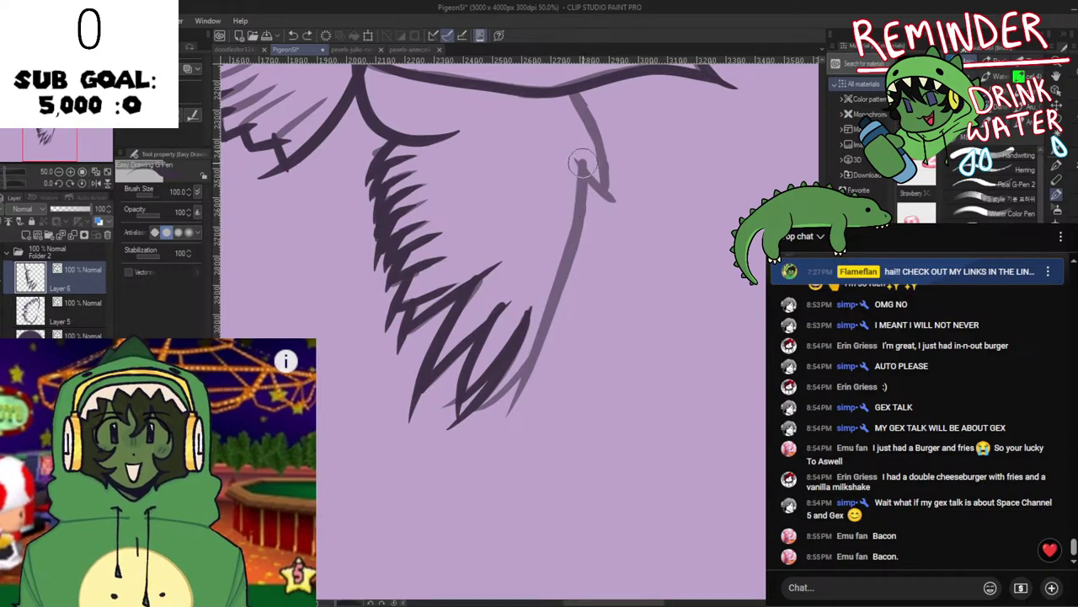
mouse_move(582, 162)
mouse_down()
mouse_move(569, 270)
mouse_move(542, 334)
mouse_move(515, 380)
mouse_move(455, 421)
mouse_up()
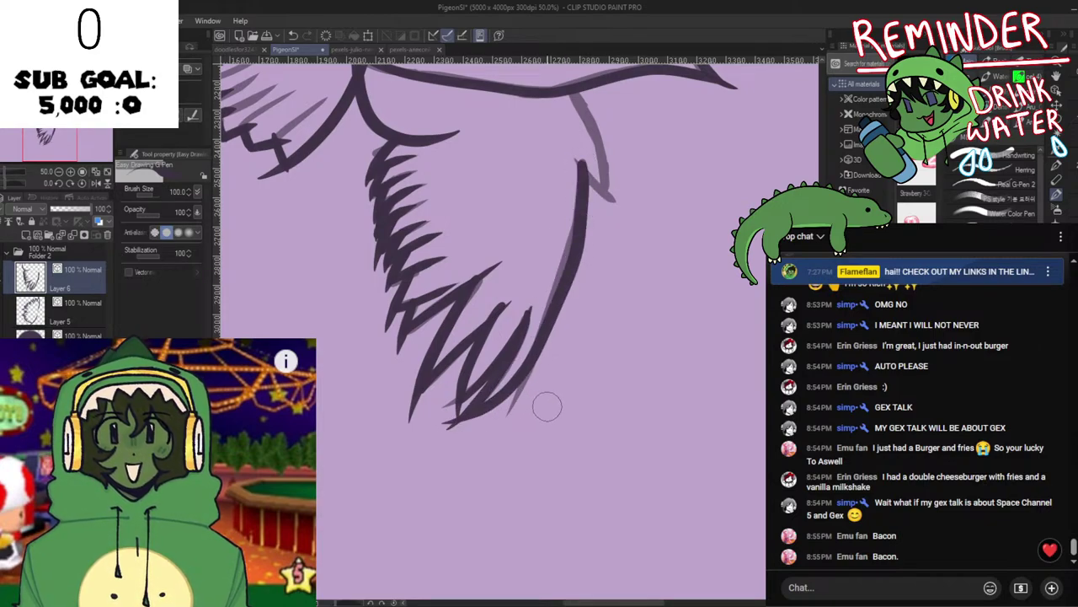
key(ctrl+z)
drag(580, 159, 562, 257)
key(ctrl+z)
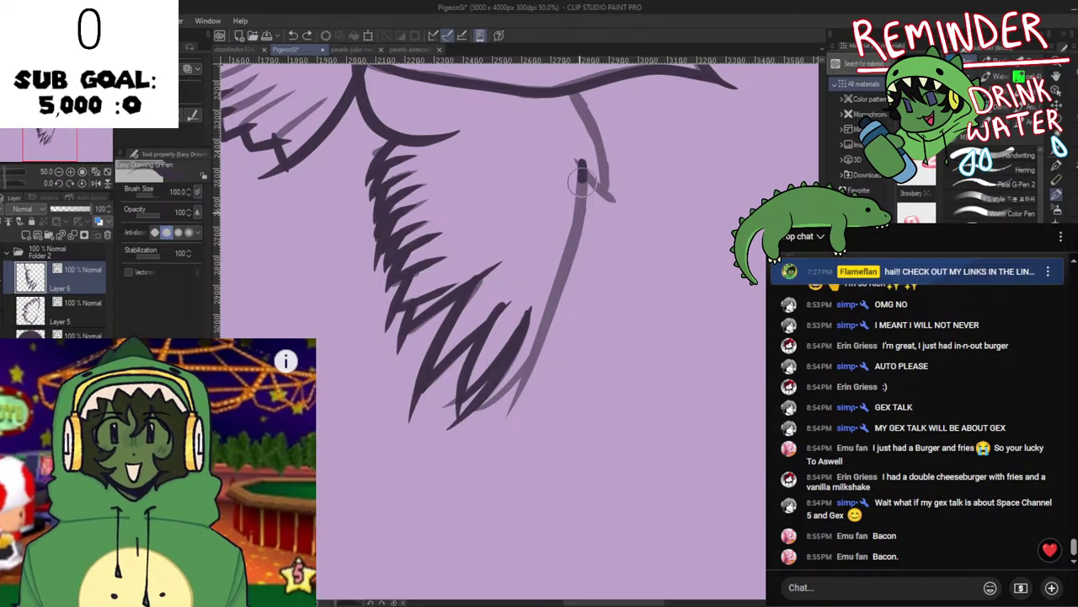
mouse_move(582, 177)
mouse_down()
mouse_move(548, 302)
mouse_move(507, 364)
mouse_up()
key(ctrl+z)
mouse_move(580, 164)
mouse_down()
mouse_move(559, 287)
mouse_move(529, 356)
mouse_move(507, 388)
mouse_move(461, 415)
mouse_up()
key(ctrl+z)
Try a longer front-edge stroke on the lower wing that sweeps out past the last feather's tip.
mouse_move(595, 156)
mouse_down()
mouse_move(530, 361)
mouse_move(456, 440)
mouse_up()
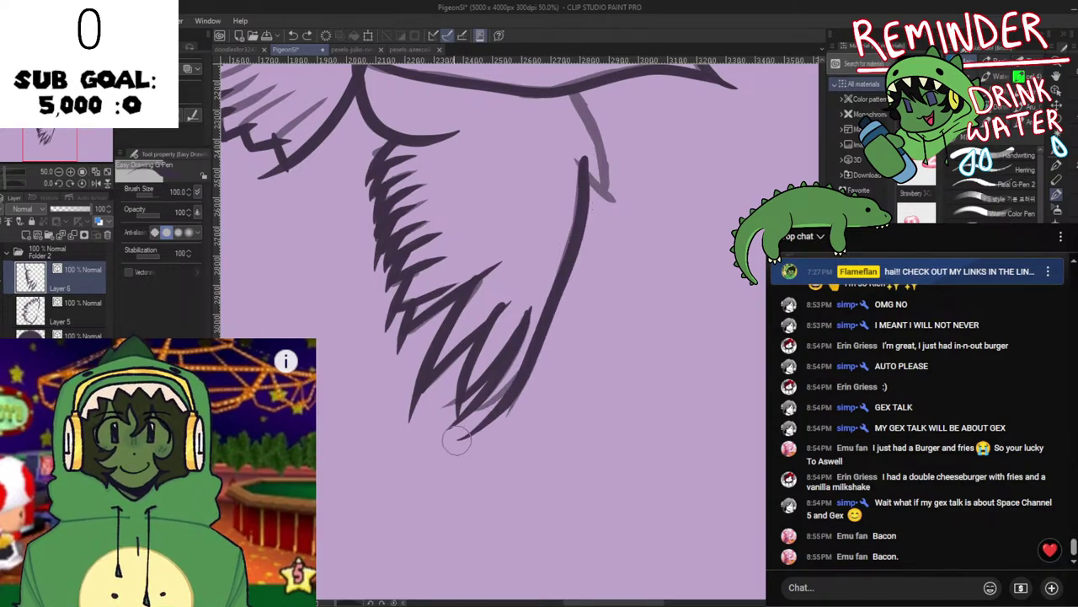
key(ctrl+z)
mouse_move(595, 153)
mouse_down()
mouse_move(464, 434)
mouse_move(402, 462)
mouse_up()
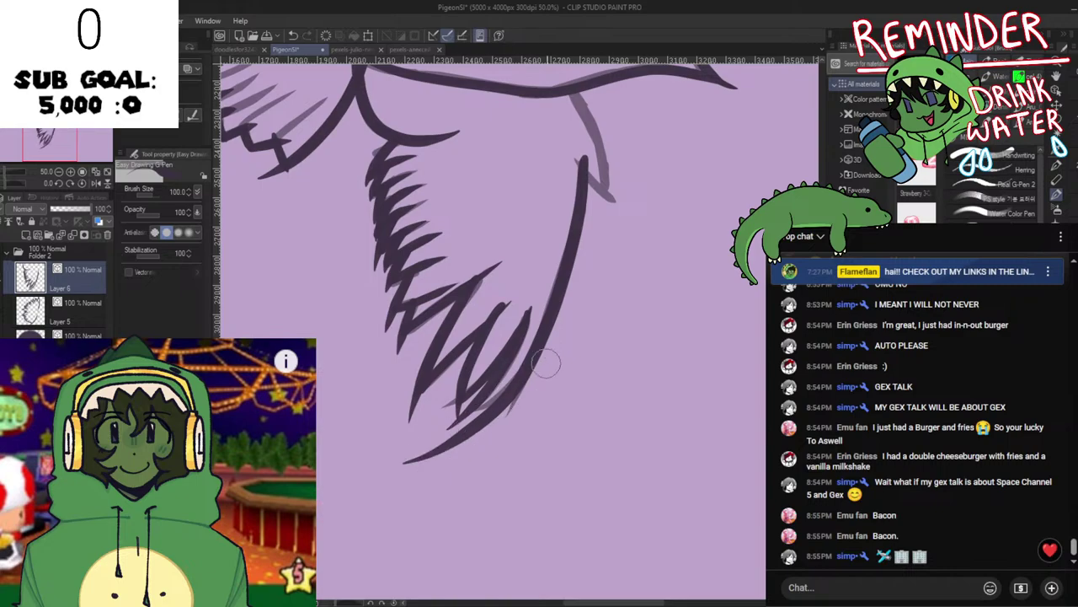
key(ctrl+z)
mouse_move(583, 161)
mouse_down()
mouse_move(535, 307)
mouse_move(578, 163)
mouse_move(608, 204)
mouse_move(564, 268)
mouse_move(580, 176)
mouse_move(567, 266)
mouse_up()
key(ctrl+z)
key(ctrl+z)
key(ctrl+z)
key(ctrl+z)
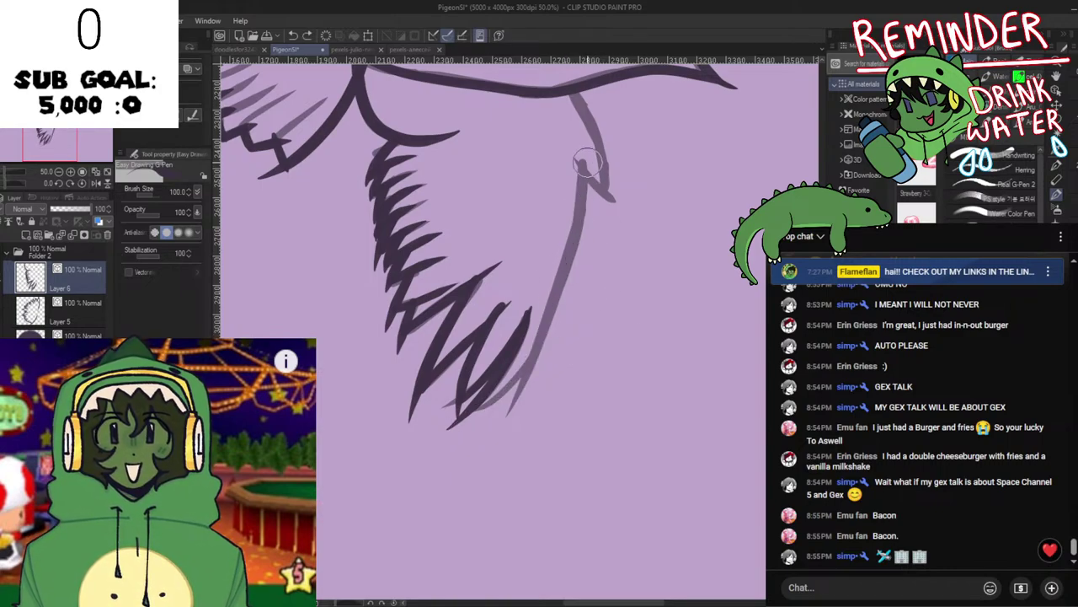
Try to ink the lower wing's front edge closely along the sketch, ending at the sketched wing tip.
drag(576, 226, 549, 263)
key(ctrl+z)
drag(581, 179, 573, 266)
key(ctrl+z)
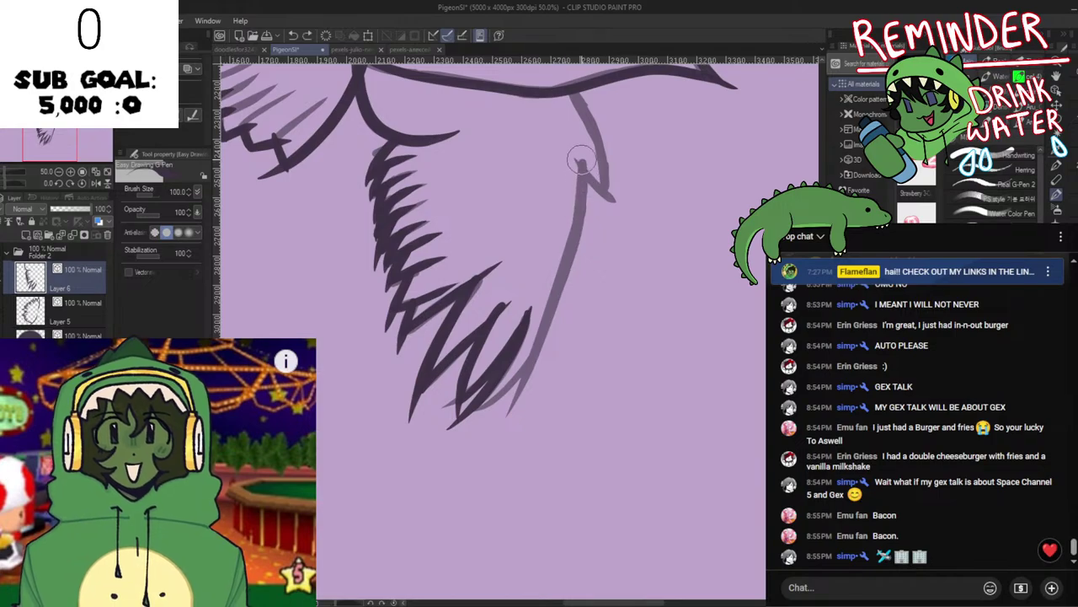
mouse_move(580, 161)
mouse_down()
mouse_move(525, 357)
mouse_move(482, 411)
mouse_move(569, 226)
mouse_move(492, 421)
mouse_up()
key(ctrl+z)
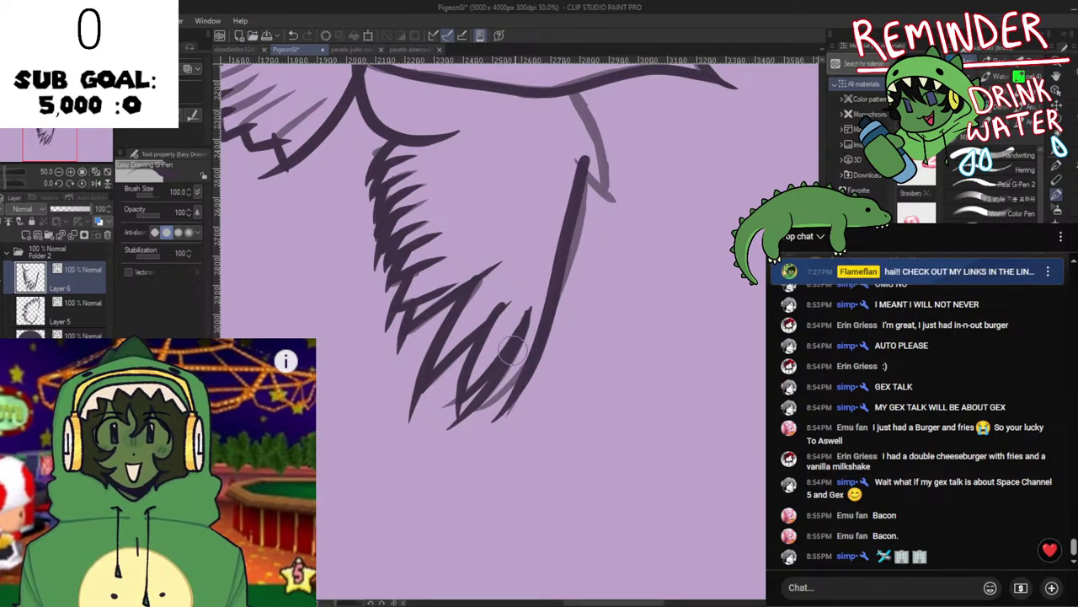
key(ctrl+z)
key(ctrl+z)
drag(578, 157, 570, 254)
key(ctrl+z)
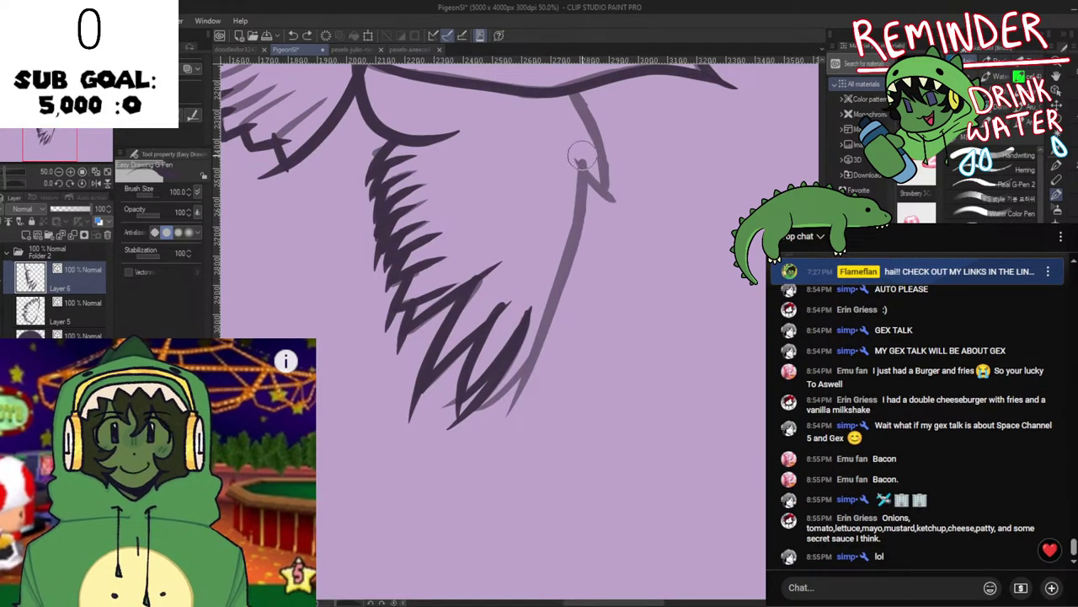
mouse_move(580, 156)
mouse_down()
mouse_move(528, 347)
mouse_move(583, 162)
mouse_up()
key(ctrl+z)
Try front-edge curves that wrap under the last feathers, checking the shape with the canvas view mirrored.
mouse_move(580, 216)
mouse_down()
mouse_move(496, 406)
mouse_move(413, 446)
mouse_up()
key(ctrl+z)
mouse_move(581, 160)
mouse_down()
mouse_move(572, 245)
mouse_move(515, 368)
mouse_move(423, 436)
mouse_up()
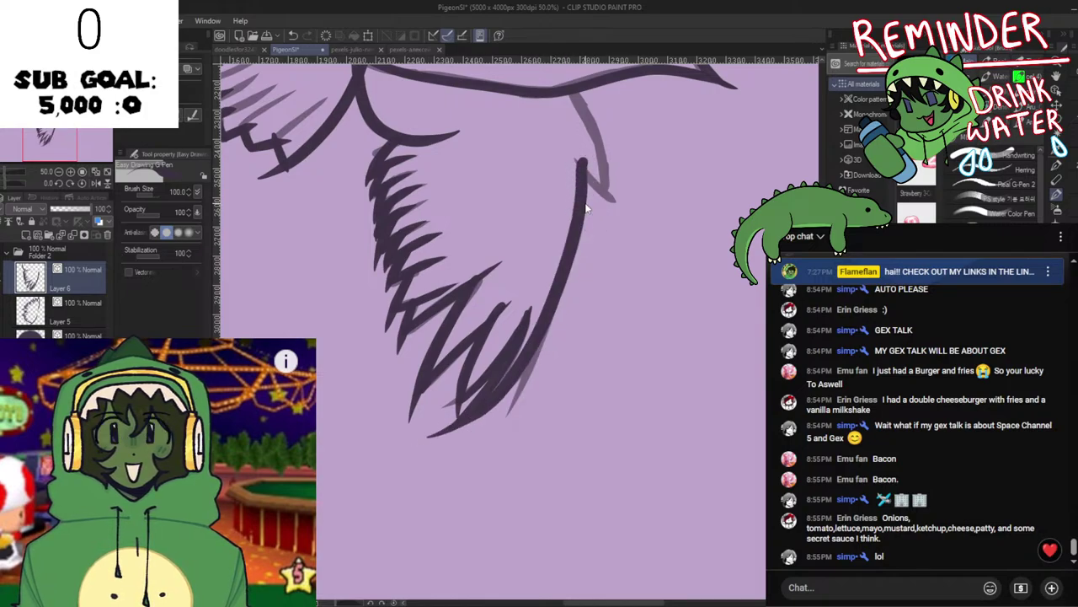
key(ctrl+z)
mouse_move(582, 160)
mouse_down()
mouse_move(582, 216)
mouse_move(527, 372)
mouse_move(401, 434)
mouse_up()
key(h)
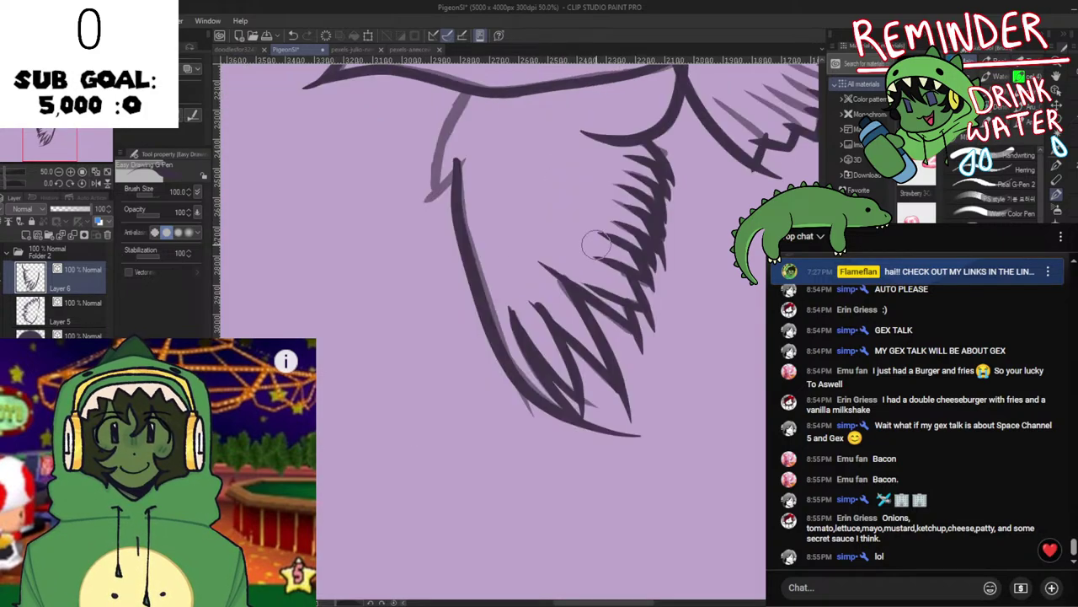
key(h)
key(ctrl+z)
key(ctrl+z)
mouse_move(581, 160)
mouse_down()
mouse_move(568, 254)
mouse_move(579, 184)
mouse_move(536, 343)
mouse_move(417, 442)
mouse_up()
key(ctrl+z)
mouse_move(581, 160)
mouse_down()
mouse_move(583, 199)
mouse_move(548, 329)
mouse_up()
key(ctrl+z)
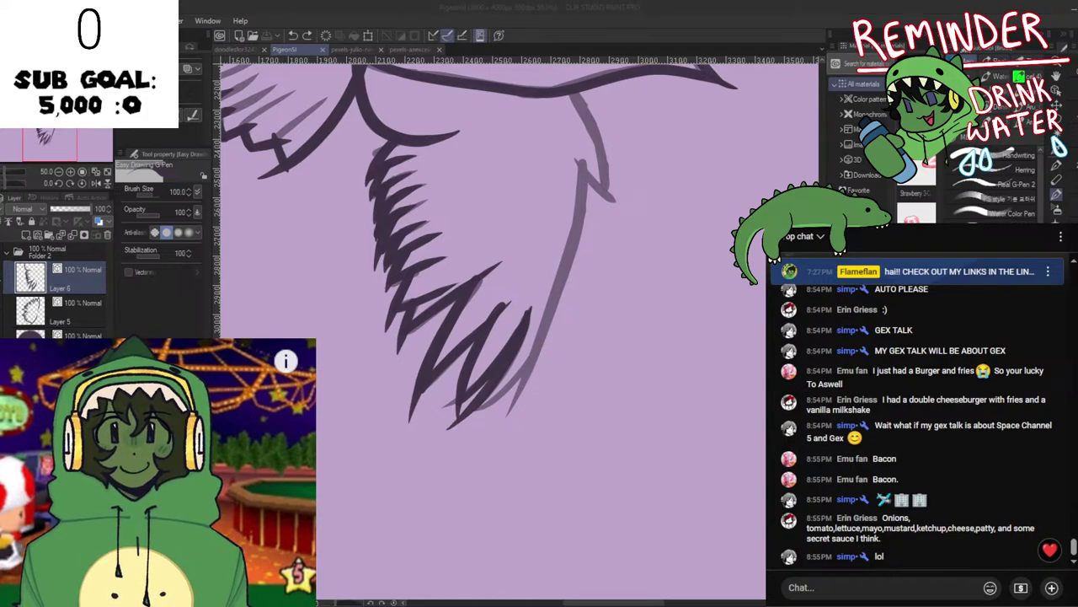
Try to ink the lower wing's front edge in the opposite direction, from the wing tip up toward the chest.
click(695, 528)
scroll(663, 474, up, 1)
scroll(418, 299, down, 1)
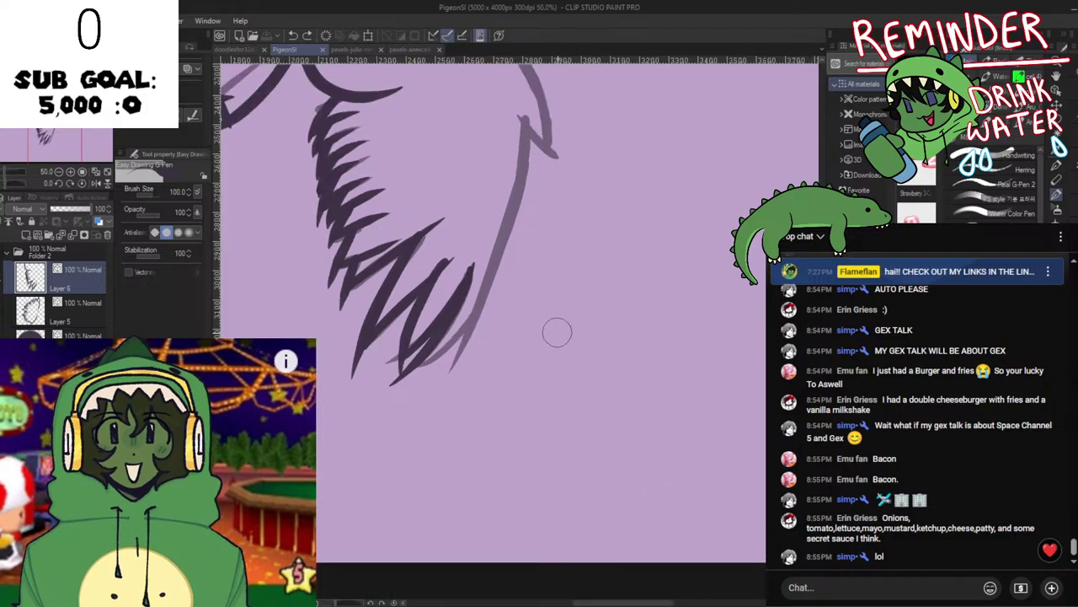
drag(496, 355, 547, 450)
key(ctrl+z)
mouse_move(462, 455)
mouse_down()
mouse_move(522, 418)
mouse_move(513, 426)
mouse_up()
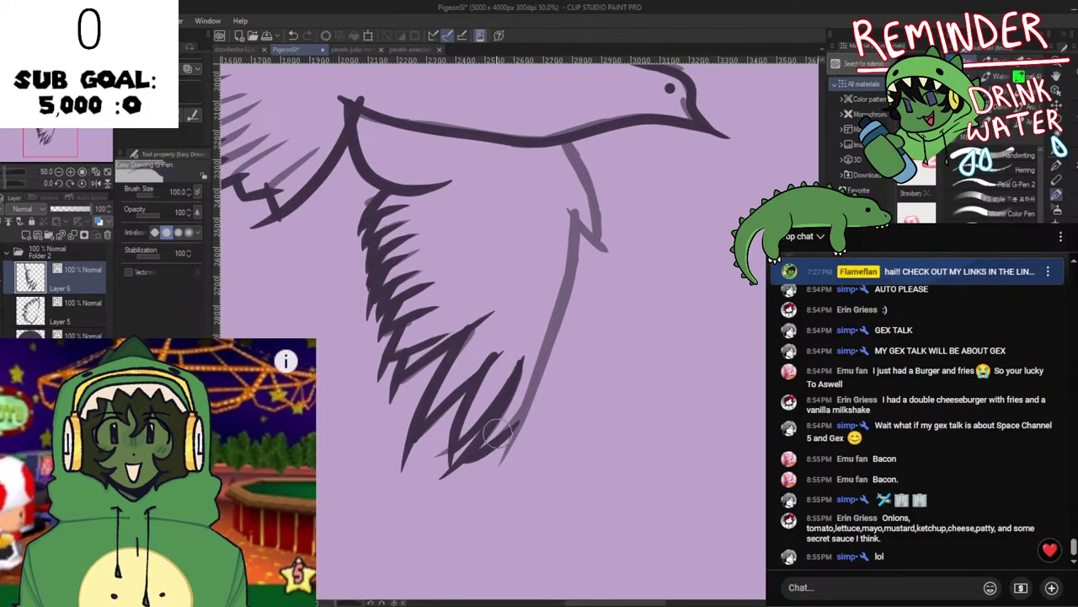
key(ctrl+z)
mouse_move(466, 456)
mouse_down()
mouse_move(495, 442)
mouse_move(533, 357)
mouse_move(549, 357)
mouse_move(596, 178)
mouse_up()
key(ctrl+z)
key(ctrl+z)
mouse_move(464, 457)
mouse_down()
mouse_move(543, 378)
mouse_move(593, 200)
mouse_up()
key(ctrl+z)
mouse_move(462, 458)
mouse_down()
mouse_move(515, 405)
mouse_move(561, 293)
mouse_move(499, 436)
mouse_move(562, 315)
mouse_move(590, 168)
mouse_up()
key(ctrl+z)
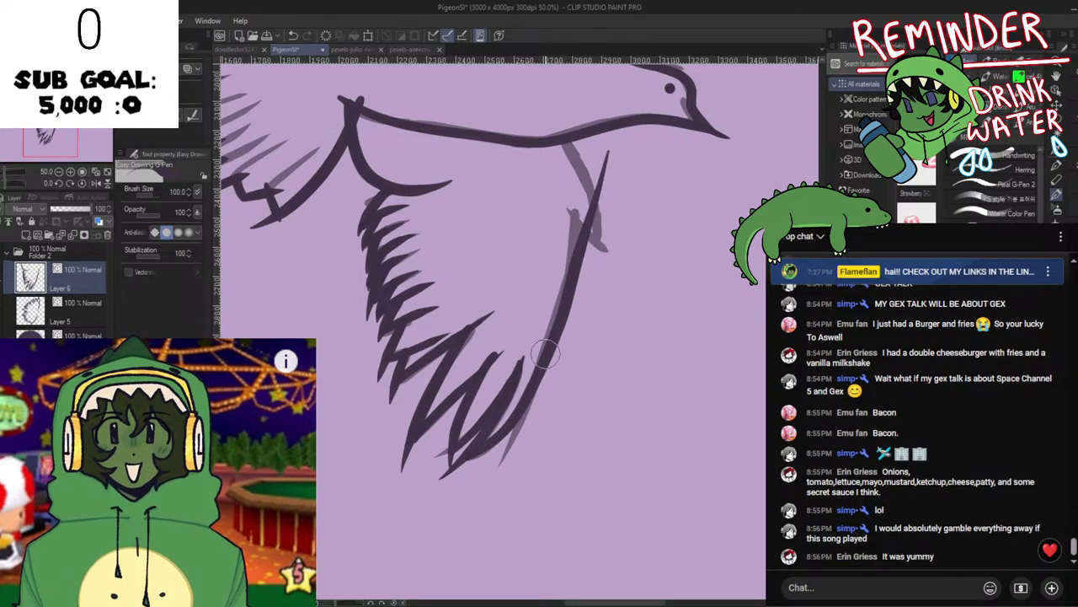
key(ctrl+z)
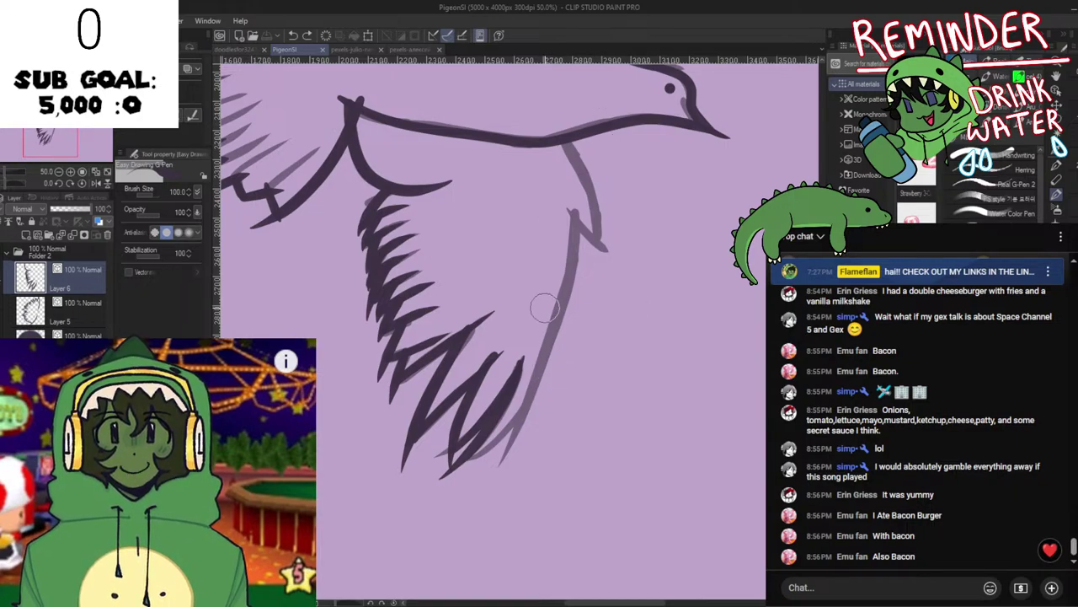
Ink the lower wing's long front edge as one curved stroke from the joint below the chest, sweeping under the feather tips.
drag(573, 214, 543, 341)
mouse_move(575, 204)
mouse_down()
mouse_move(568, 308)
mouse_move(522, 421)
mouse_up()
key(ctrl+z)
drag(574, 202, 546, 350)
key(ctrl+z)
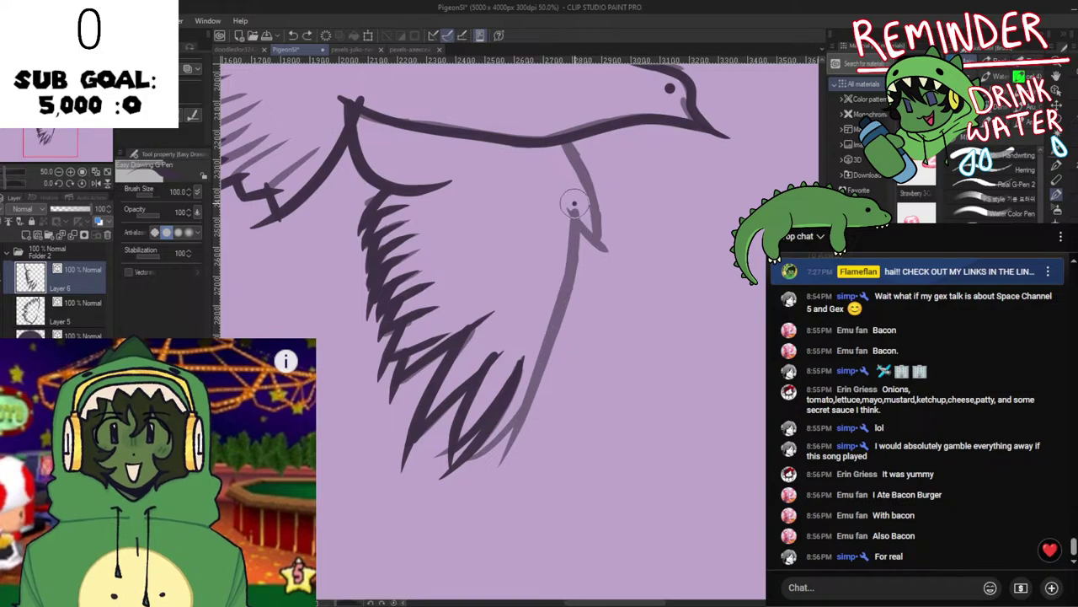
mouse_move(574, 205)
mouse_down()
mouse_move(556, 340)
mouse_move(485, 455)
mouse_move(406, 466)
mouse_move(392, 492)
mouse_up()
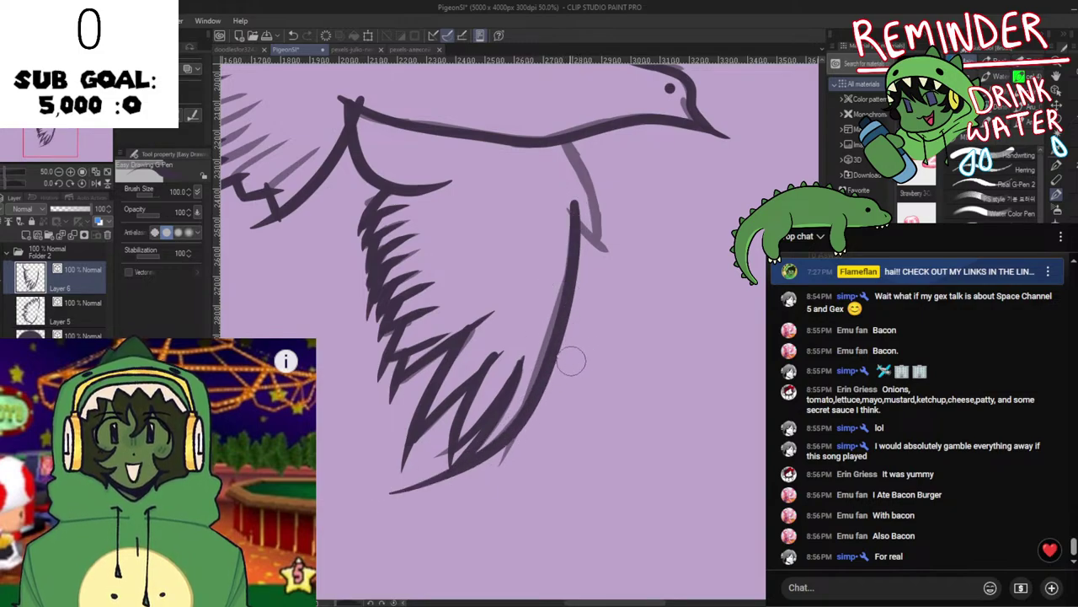
drag(557, 369, 548, 365)
key(o)
click(546, 380)
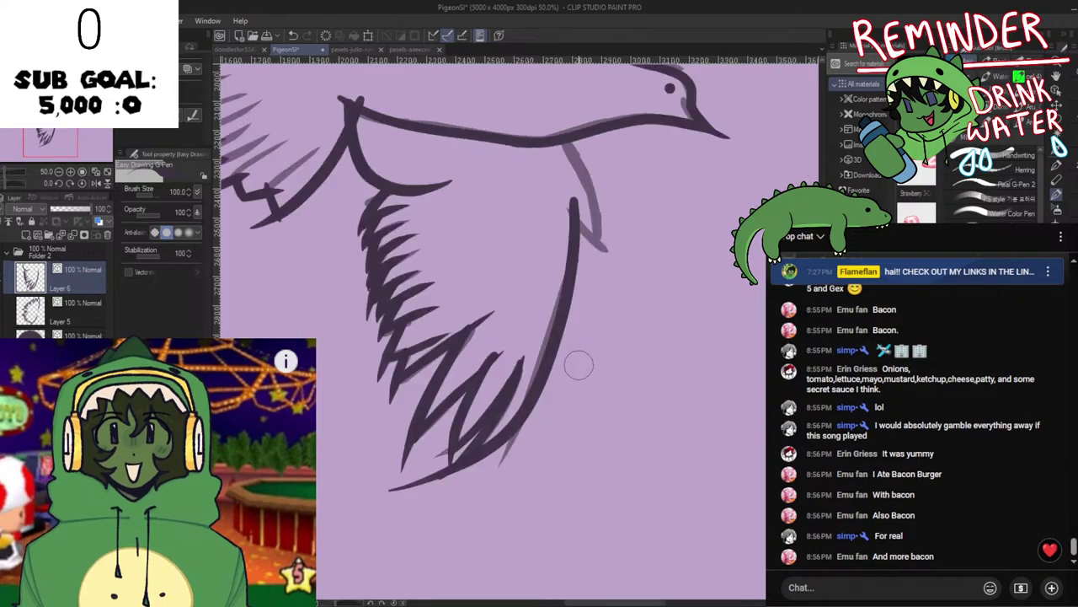
Ink a short diagonal stroke across the upper end of the lower wing's front edge to form the wing joint.
drag(602, 301, 534, 410)
scroll(524, 328, up, 1)
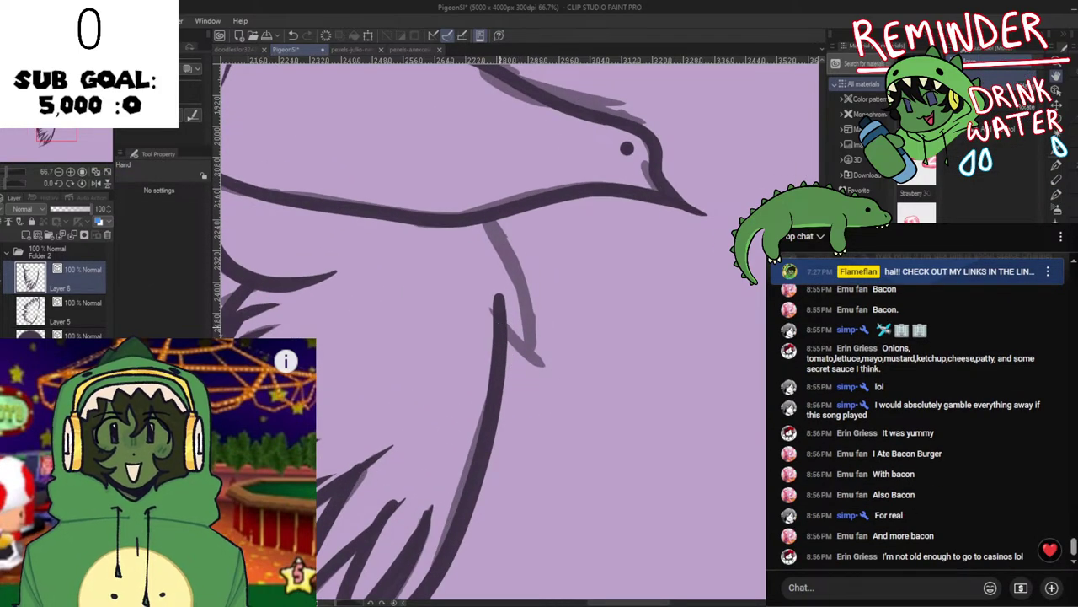
mouse_move(489, 310)
mouse_down()
mouse_move(534, 354)
mouse_move(480, 301)
mouse_move(546, 378)
mouse_move(537, 352)
mouse_move(560, 370)
mouse_up()
key(ctrl+z)
key(ctrl+z)
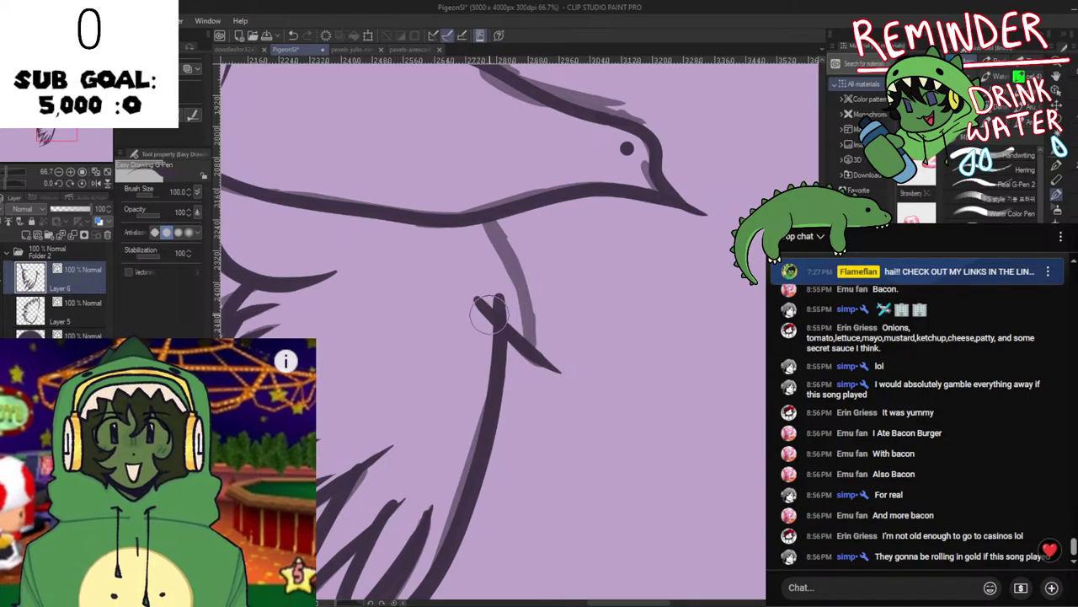
Try to ink the curved upper front edge of the lower wing from the chest down to the wing joint.
mouse_move(486, 224)
mouse_down()
mouse_move(533, 352)
mouse_move(509, 251)
mouse_move(544, 387)
mouse_move(536, 326)
mouse_move(530, 418)
mouse_up()
key(ctrl+z)
key(ctrl+z)
key(ctrl+z)
key(ctrl+z)
mouse_move(486, 223)
mouse_down()
mouse_move(529, 342)
mouse_move(540, 418)
mouse_up()
key(ctrl+z)
key(ctrl+z)
key(ctrl+z)
mouse_move(486, 223)
mouse_down()
mouse_move(525, 373)
mouse_move(526, 331)
mouse_move(527, 389)
mouse_up()
key(ctrl+z)
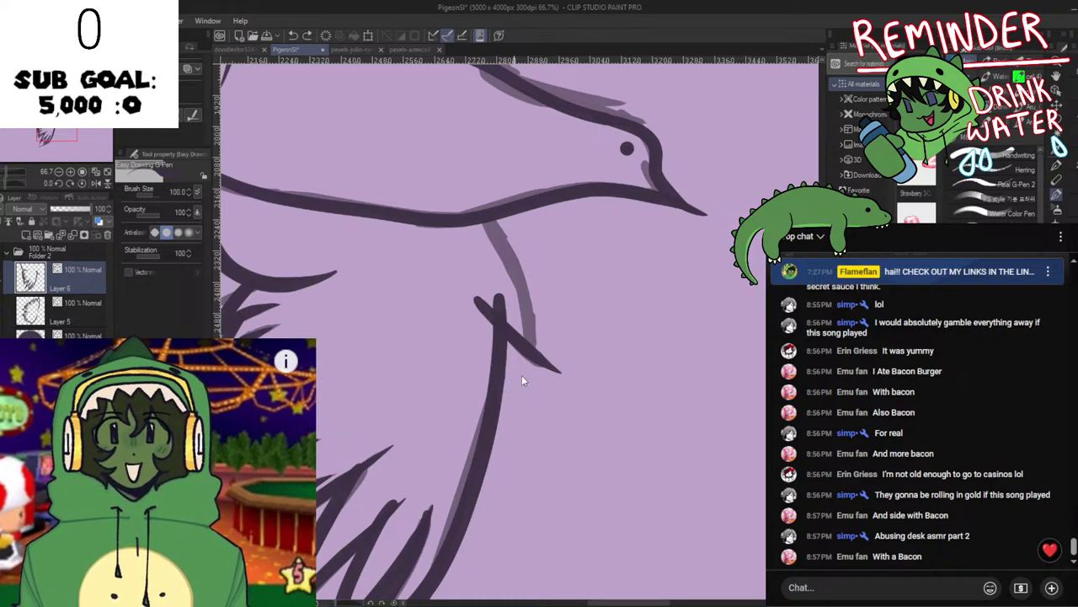
Ink the lower wing's upper front edge as a curve from the chest line down across the joint's diagonal stroke.
mouse_move(479, 216)
mouse_down()
mouse_move(531, 318)
mouse_move(512, 251)
mouse_move(526, 386)
mouse_move(479, 208)
mouse_move(531, 329)
mouse_move(532, 396)
mouse_up()
key(ctrl+z)
key(ctrl+z)
key(ctrl+z)
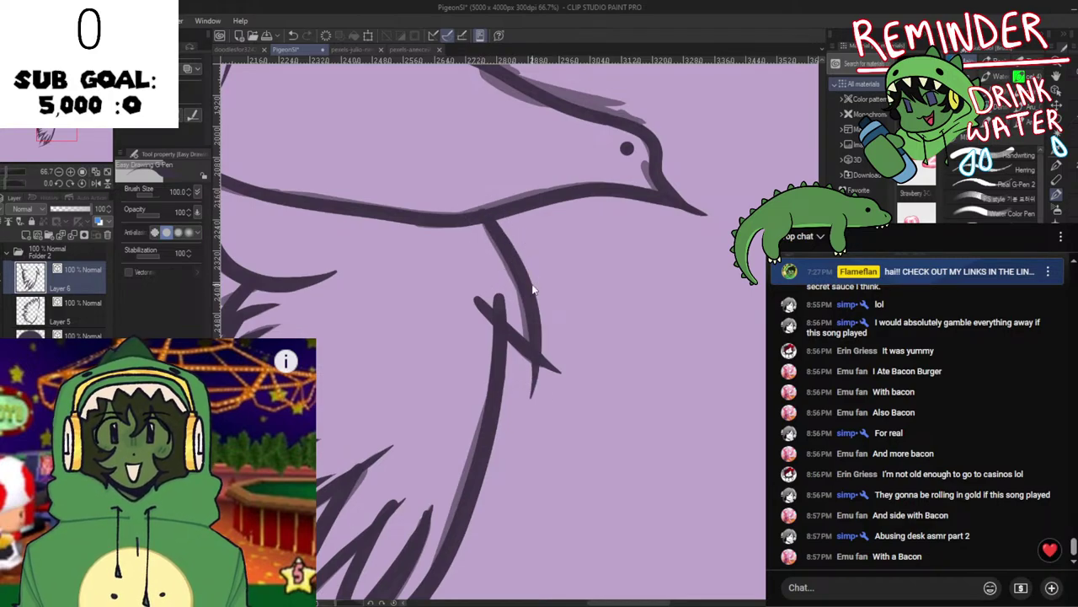
Add a new layer above the lower wing's line art and bring the upper wing's sketch into view.
drag(532, 290, 602, 409)
key(space)
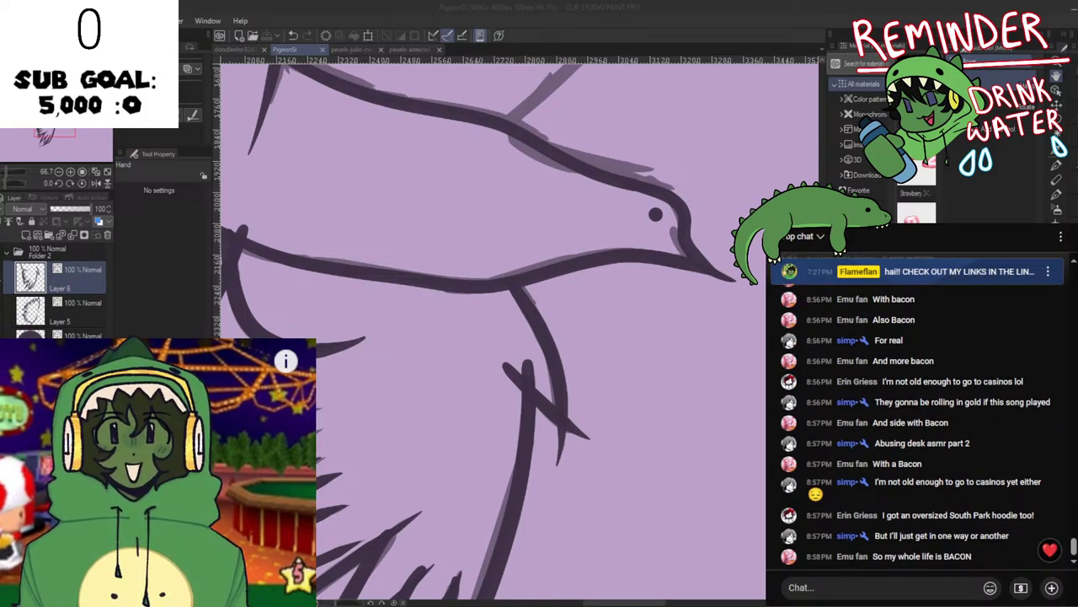
mouse_move(556, 357)
mouse_down()
mouse_move(585, 524)
mouse_move(609, 505)
mouse_up()
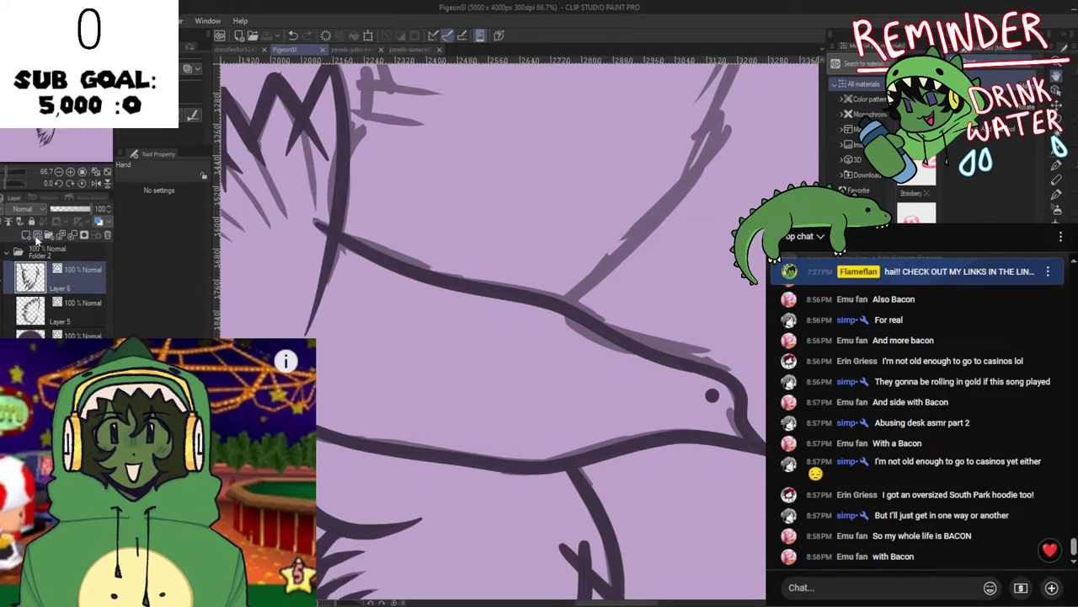
click(37, 235)
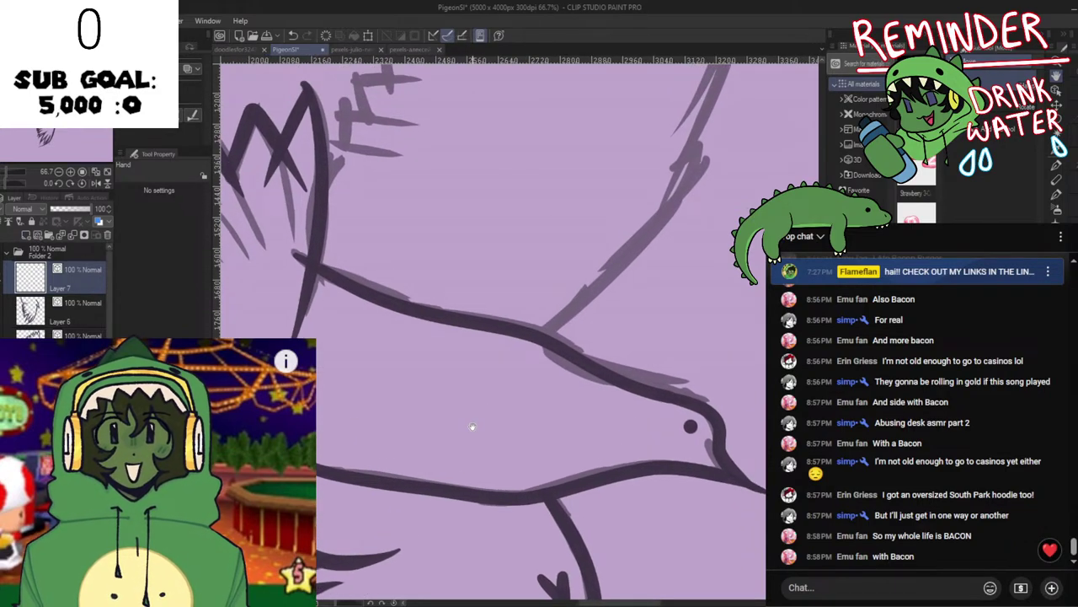
key(ctrl+minus)
key(ctrl+minus)
drag(472, 426, 585, 430)
drag(695, 237, 638, 250)
key(ctrl+plus)
drag(695, 190, 646, 264)
key(ctrl+minus)
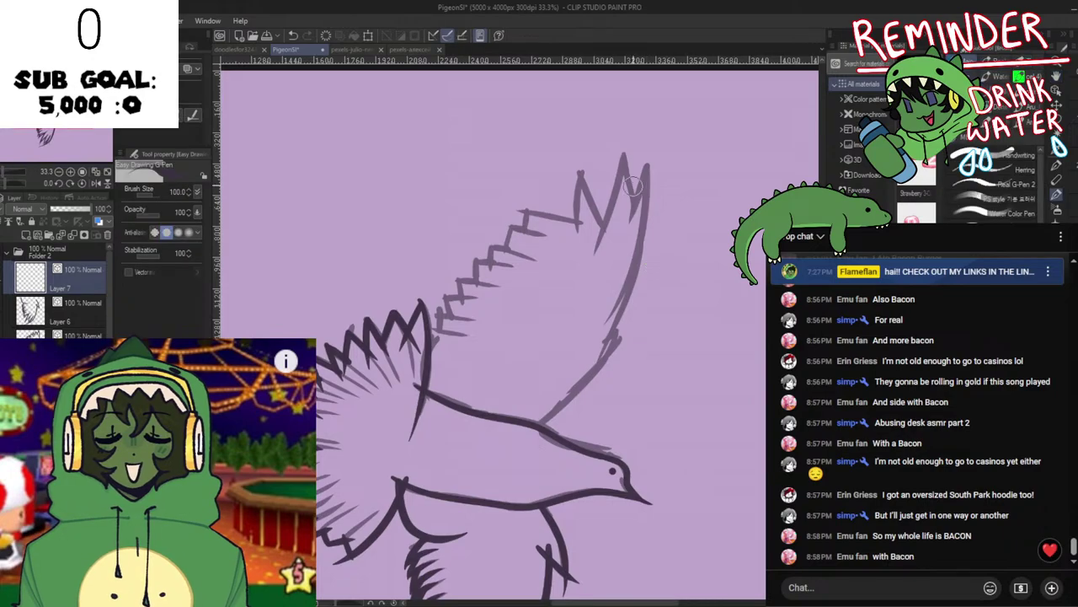
Try to ink the upper wing's front edge as one long stroke from the wingtip down through the body.
mouse_move(646, 164)
mouse_down()
mouse_move(617, 352)
mouse_move(468, 497)
mouse_up()
key(ctrl+z)
key(ctrl+z)
key(ctrl+z)
key(ctrl+z)
mouse_move(647, 160)
mouse_down()
mouse_move(598, 305)
mouse_move(412, 476)
mouse_move(645, 187)
mouse_move(607, 341)
mouse_up()
key(ctrl+z)
key(ctrl+z)
key(ctrl+z)
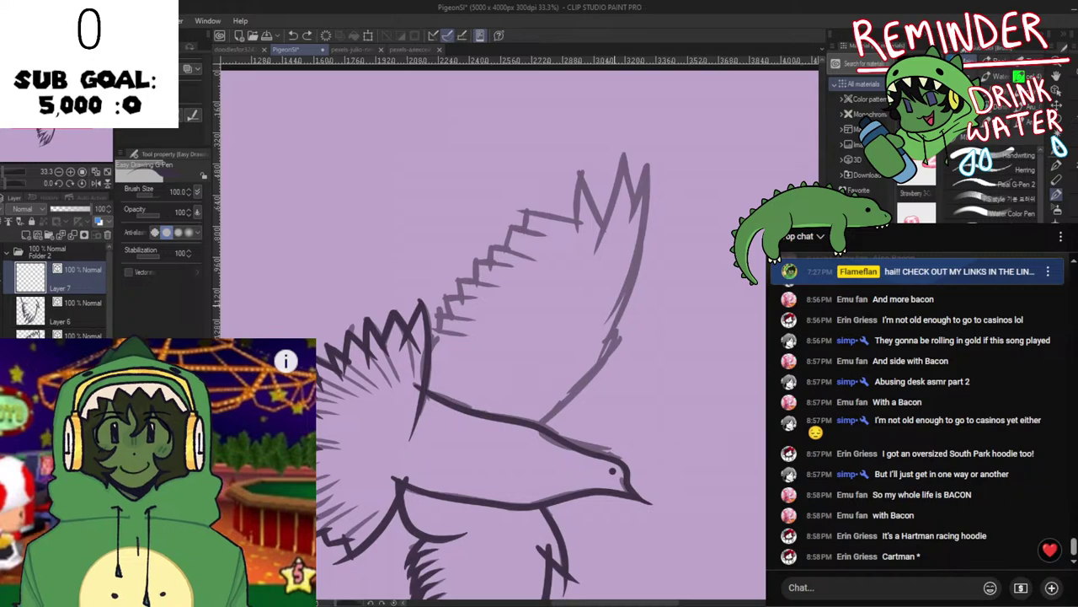
Try to ink the upper section of the upper wing's front edge, from the wingtip down toward the wing joint.
key(space)
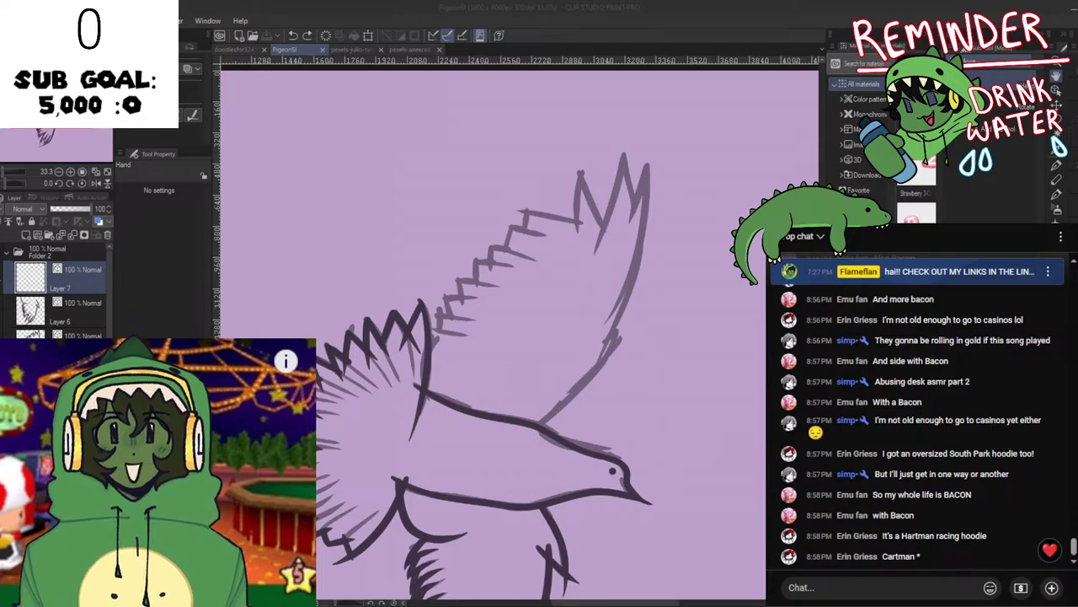
drag(678, 388, 675, 338)
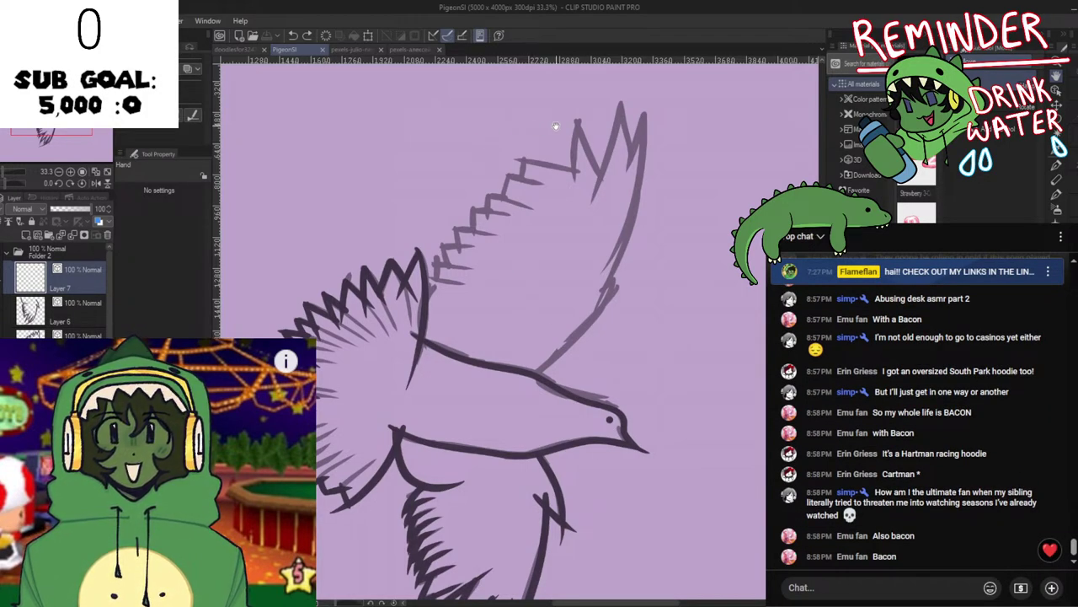
key(p)
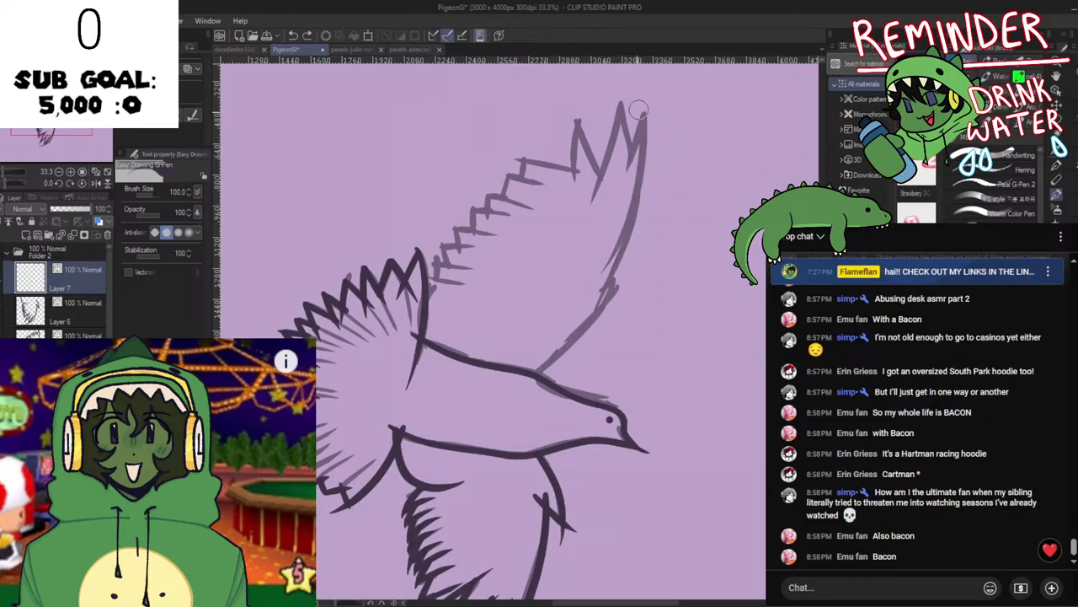
mouse_move(644, 116)
mouse_down()
mouse_move(605, 291)
mouse_move(648, 161)
mouse_move(626, 295)
mouse_up()
key(ctrl+z)
key(ctrl+z)
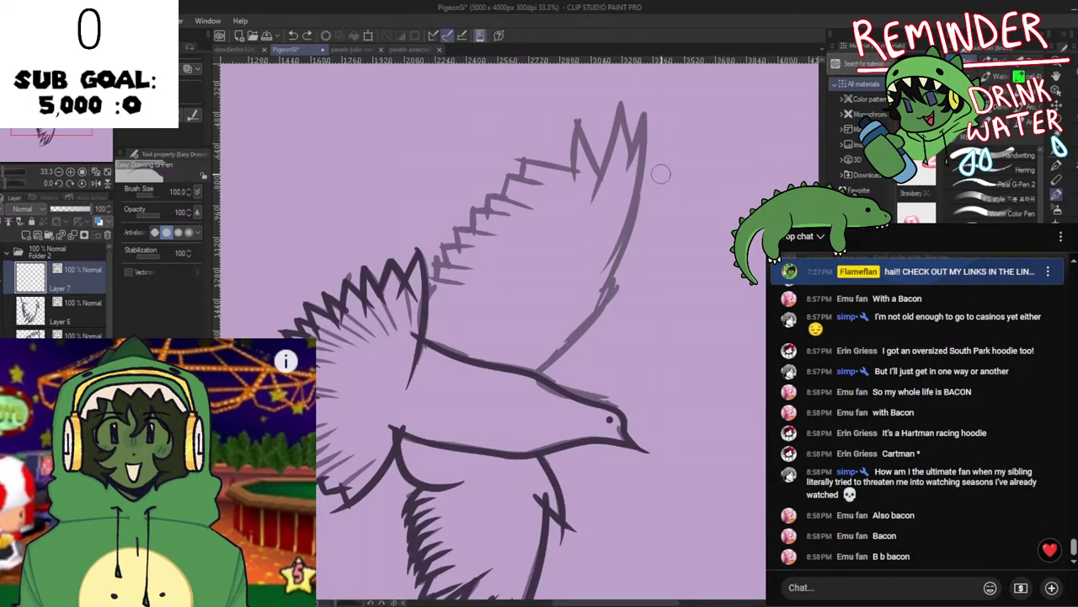
drag(654, 99, 621, 263)
key(ctrl+z)
drag(642, 113, 625, 245)
key(ctrl+z)
mouse_move(645, 114)
mouse_down()
mouse_move(633, 172)
mouse_move(644, 171)
mouse_move(635, 167)
mouse_move(610, 293)
mouse_up()
key(ctrl+z)
key(ctrl+z)
key(ctrl+z)
drag(645, 112, 583, 337)
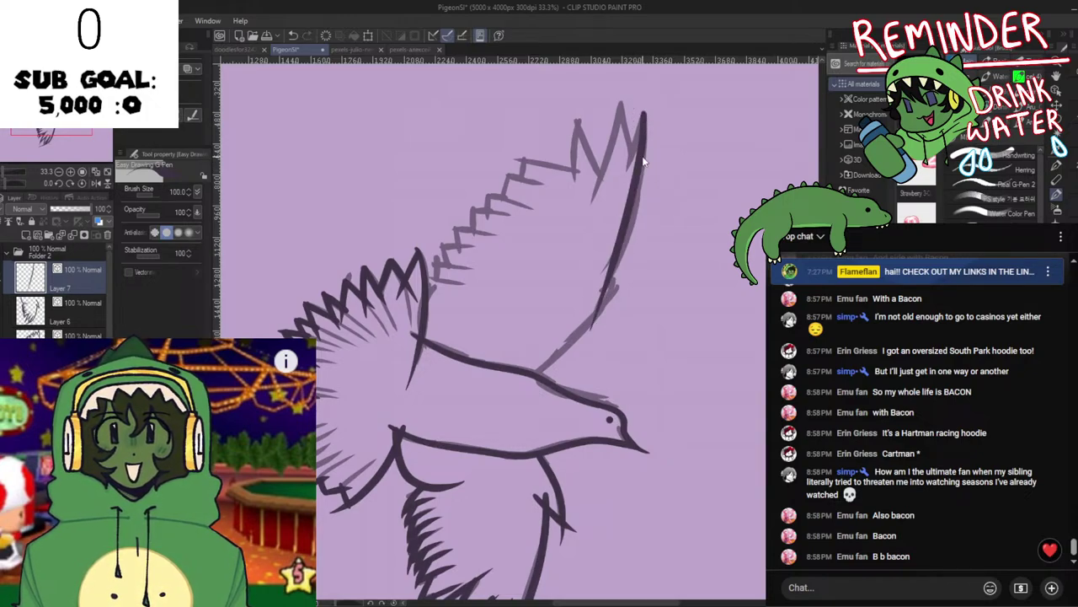
key(ctrl+z)
mouse_move(645, 111)
mouse_down()
mouse_move(603, 287)
mouse_move(648, 154)
mouse_move(621, 268)
mouse_move(643, 176)
mouse_move(622, 263)
mouse_move(630, 236)
mouse_up()
key(ctrl+z)
key(ctrl+z)
key(ctrl+z)
key(ctrl+z)
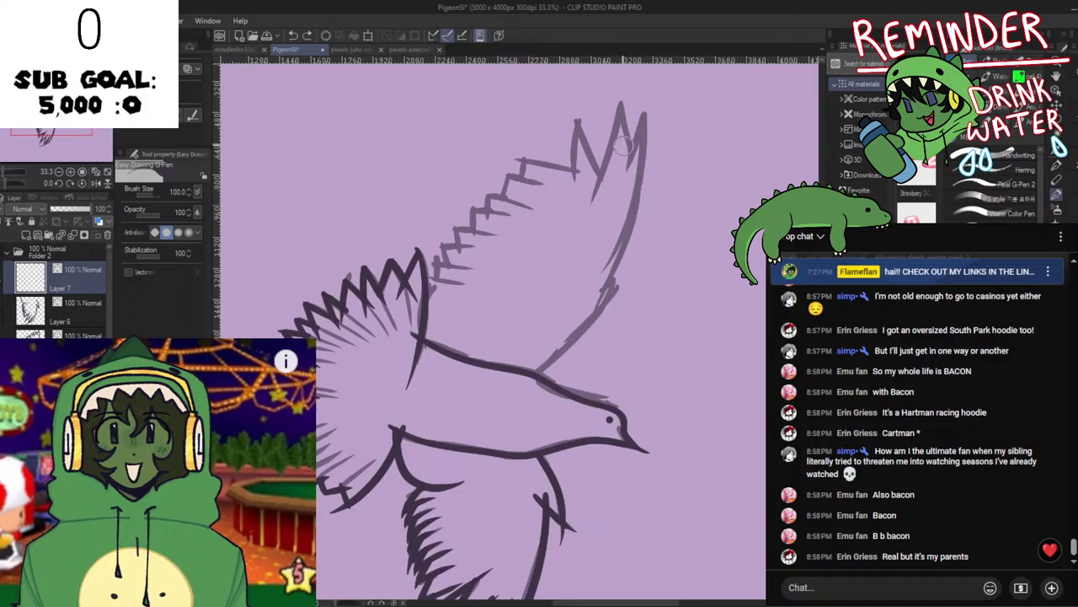
drag(646, 114, 621, 263)
key(ctrl+z)
key(ctrl+z)
mouse_move(647, 113)
mouse_down()
mouse_move(619, 266)
mouse_move(628, 241)
mouse_up()
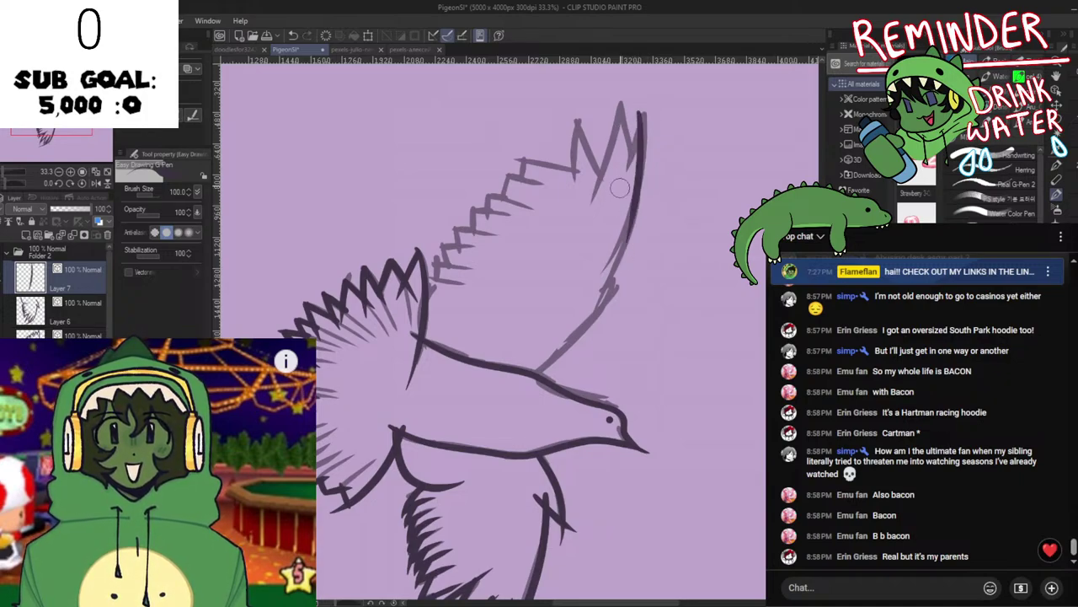
key(ctrl+z)
drag(645, 112, 610, 255)
key(ctrl+z)
drag(640, 190, 625, 245)
key(ctrl+z)
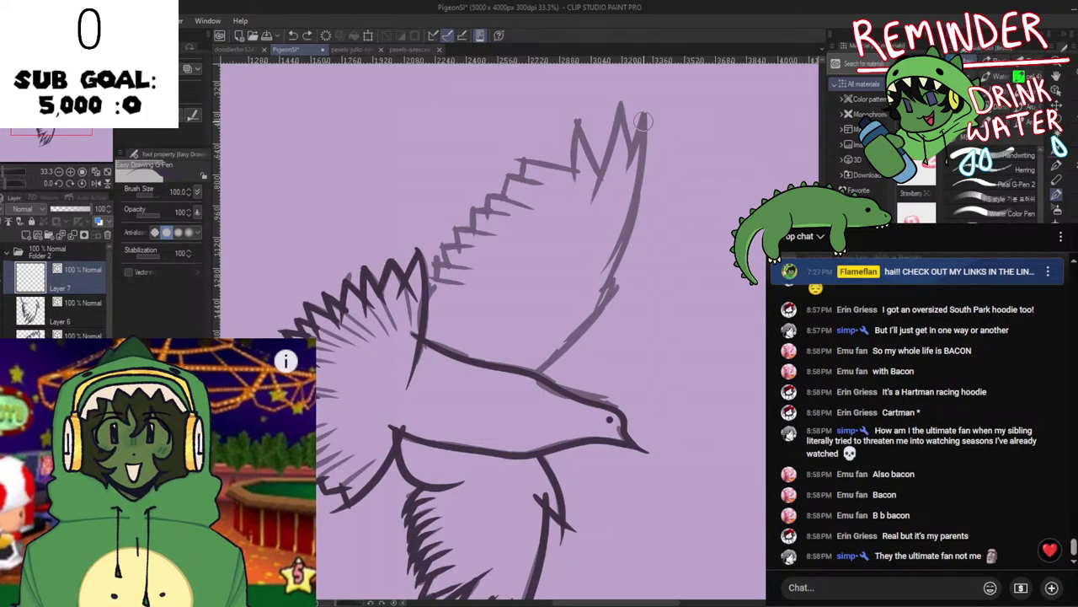
drag(639, 190, 608, 256)
key(ctrl+z)
Try to ink the upper wing's whole front edge in a single sweeping curve from the wingtip across the back line.
mouse_move(646, 114)
mouse_down()
mouse_move(617, 265)
mouse_move(475, 430)
mouse_up()
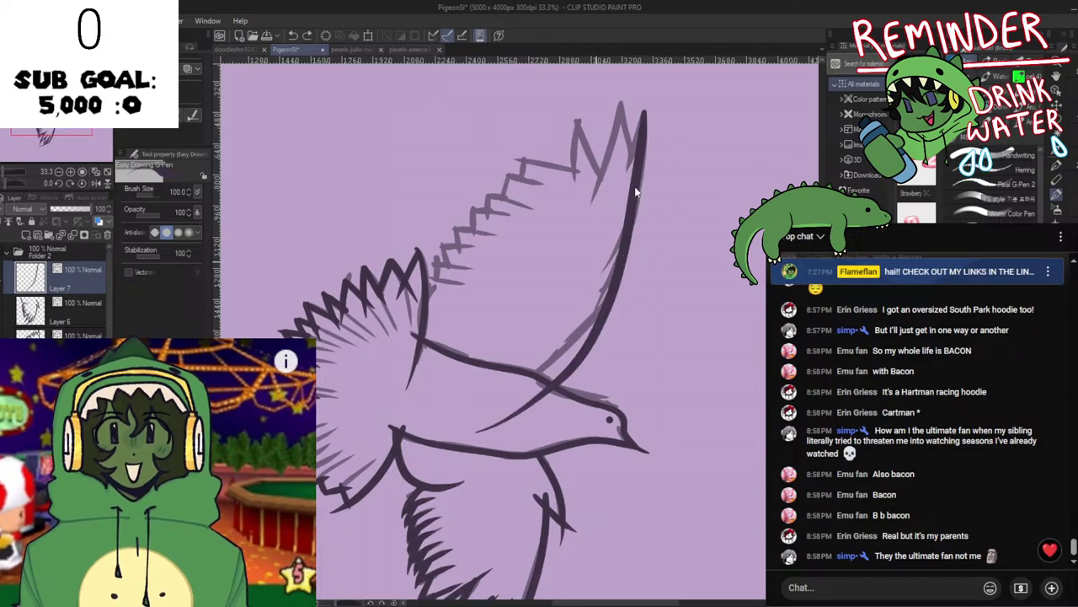
key(ctrl+z)
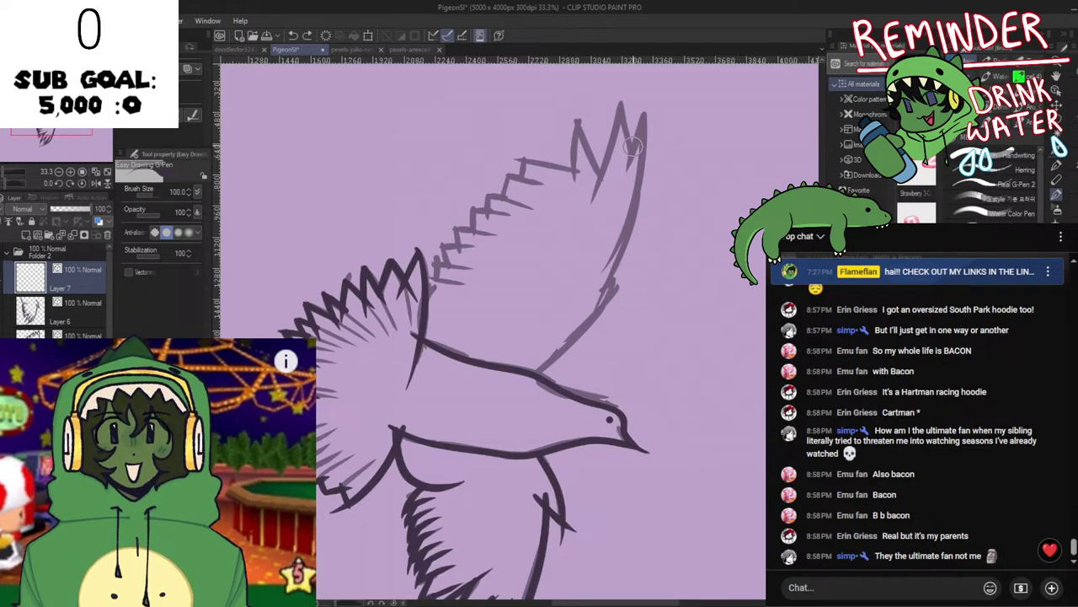
mouse_move(646, 113)
mouse_down()
mouse_move(631, 243)
mouse_move(641, 128)
mouse_move(507, 397)
mouse_up()
key(ctrl+z)
key(ctrl+z)
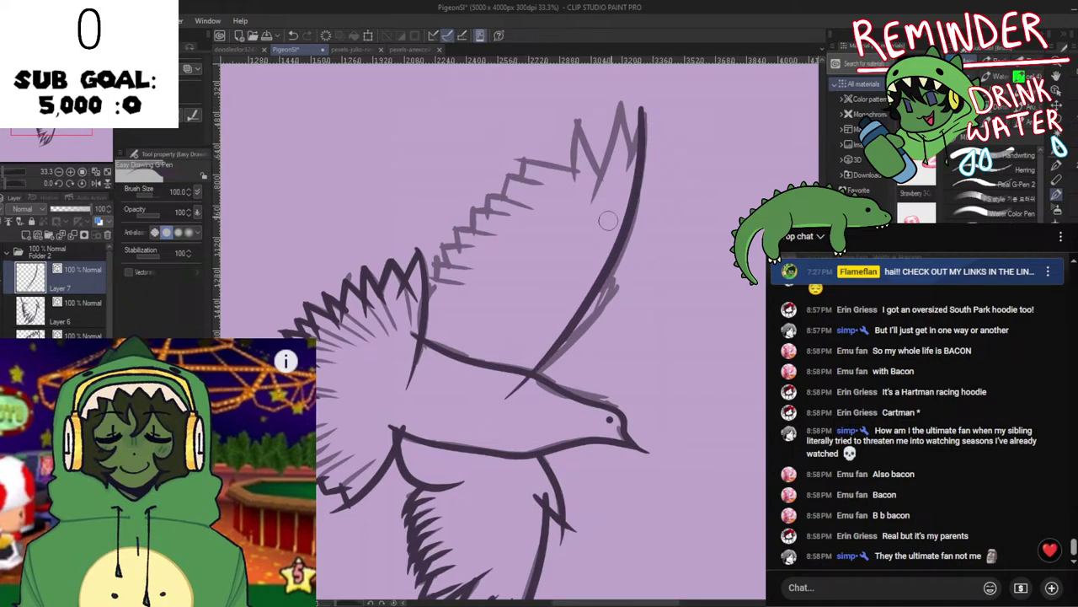
key(ctrl+z)
drag(643, 108, 471, 390)
key(ctrl+z)
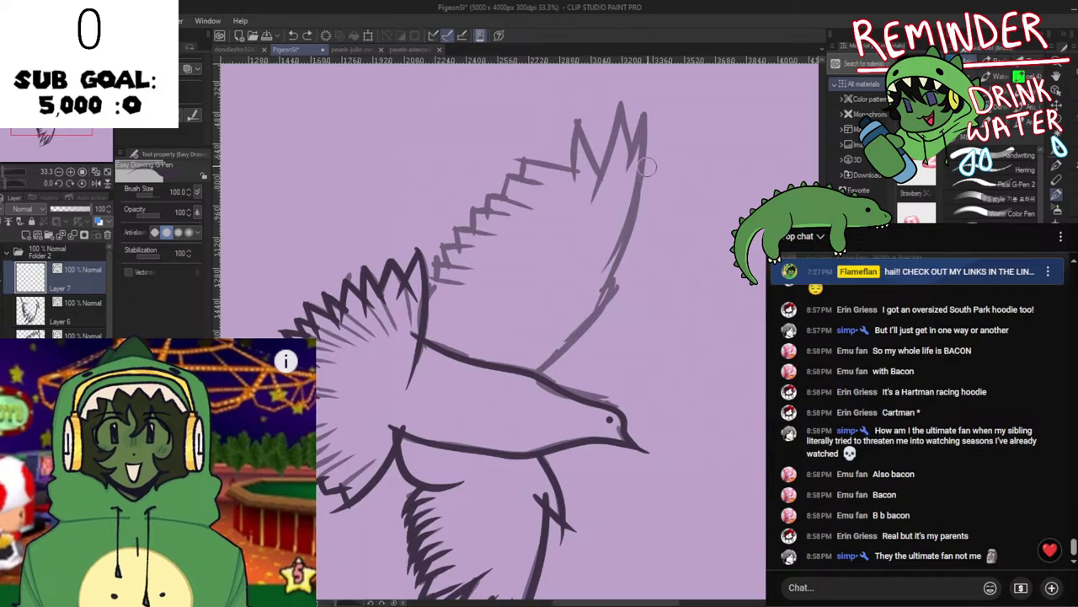
Ink the upper wing's front edge with two curves, from the joint across the back line and from the wingtip past the joint, and save.
drag(605, 285, 492, 408)
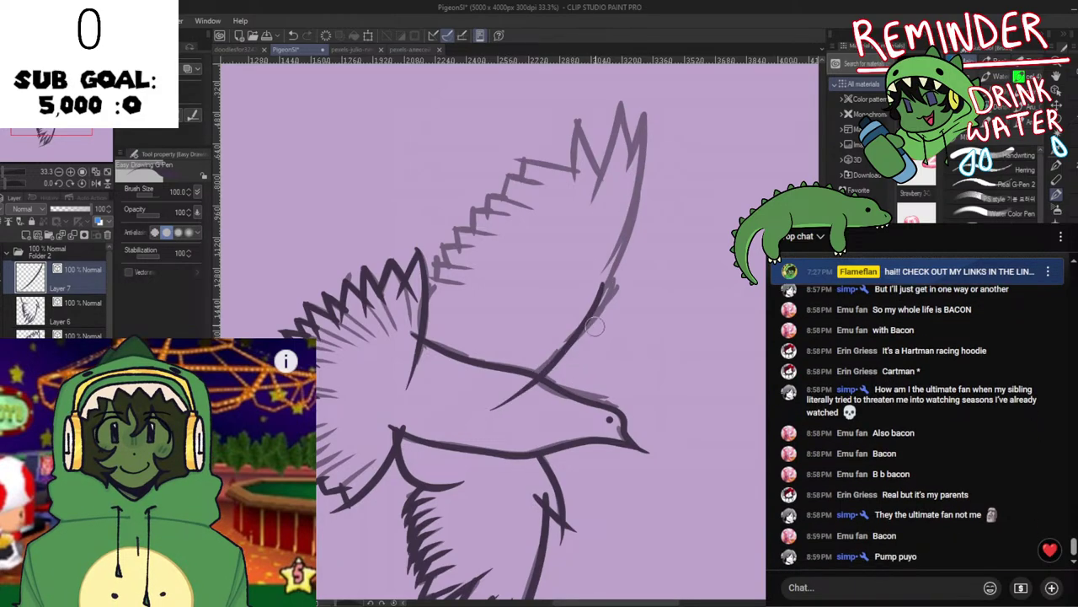
key(space)
drag(620, 202, 554, 255)
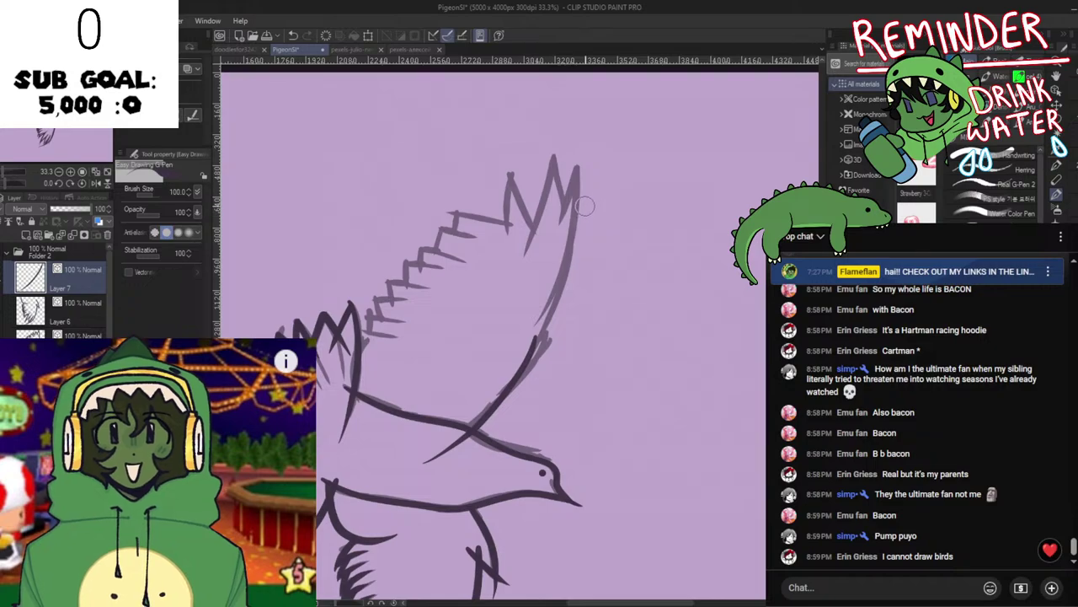
key(space)
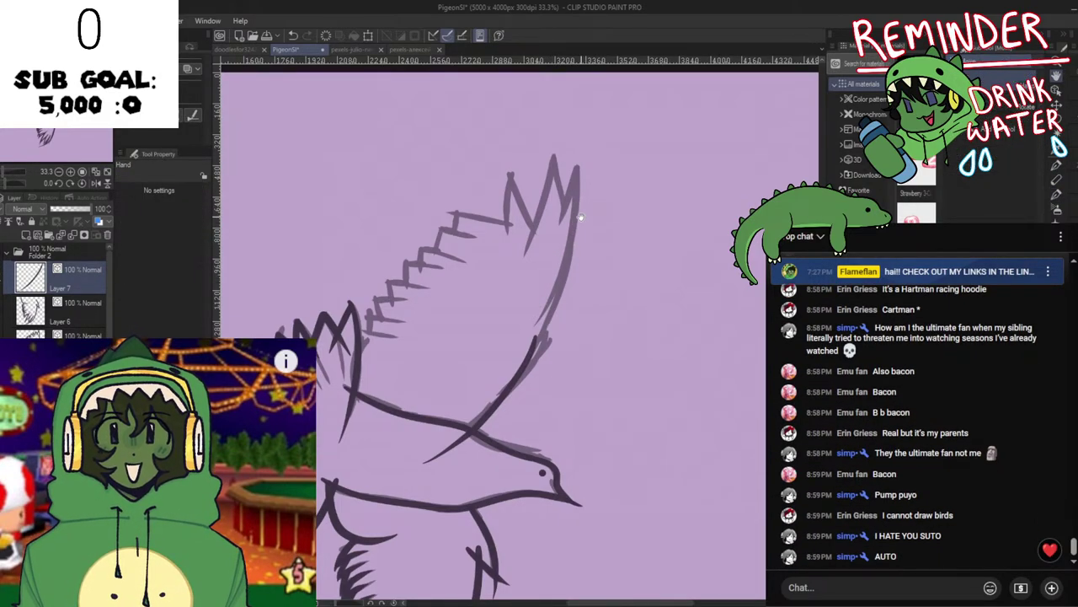
key(ctrl+z)
mouse_move(577, 165)
mouse_down()
mouse_move(534, 342)
mouse_move(508, 369)
mouse_move(577, 173)
mouse_move(469, 380)
mouse_up()
key(ctrl+z)
key(space)
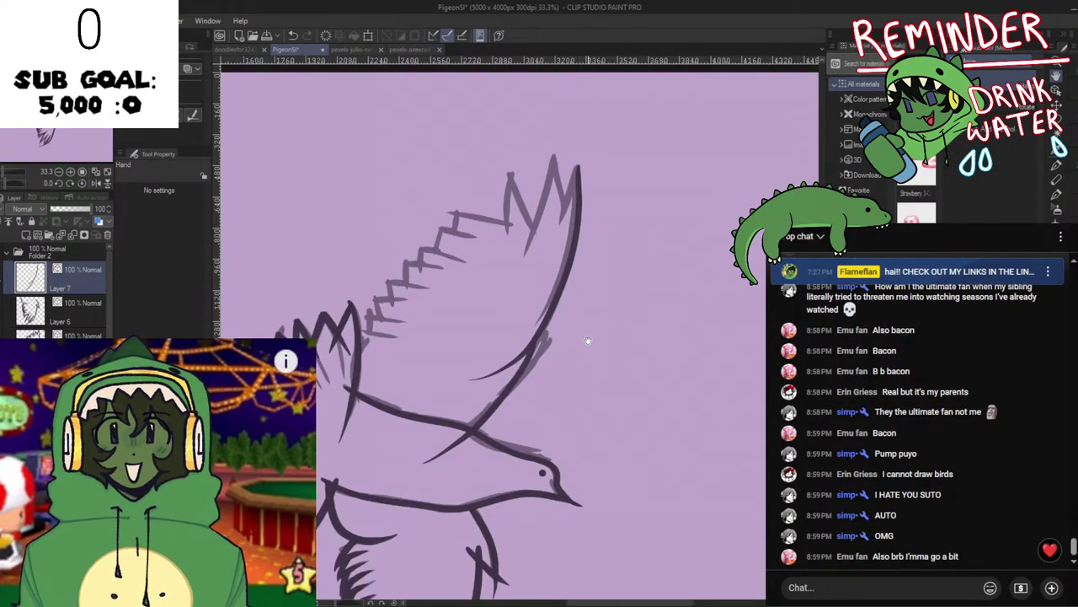
key(ctrl+s)
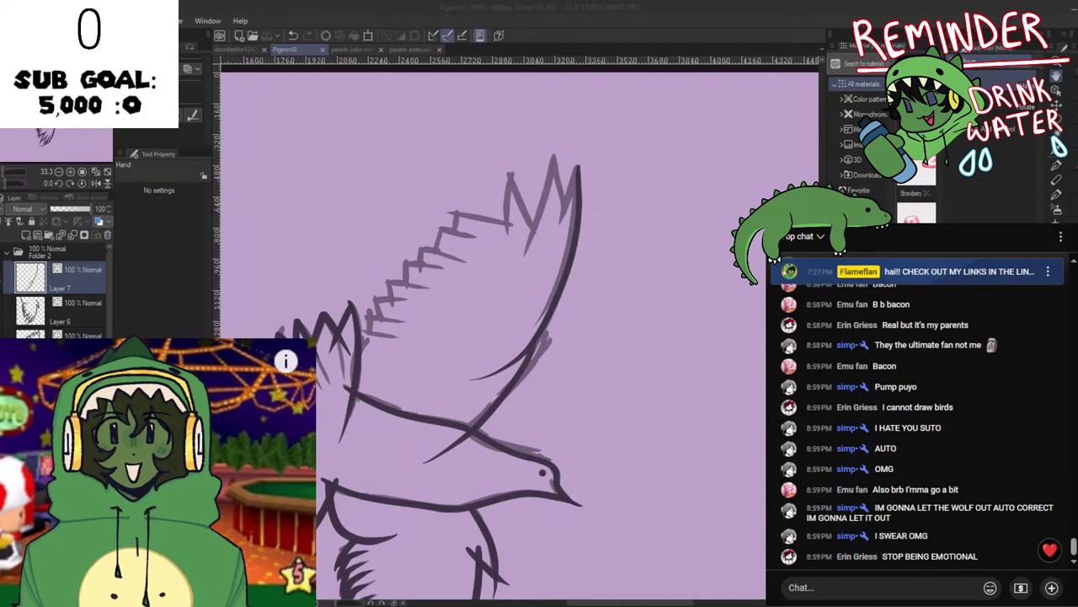
Ink the inner edge of the upper wing's outermost feather with a short tapered stroke from the wingtip.
click(573, 303)
drag(530, 387, 535, 415)
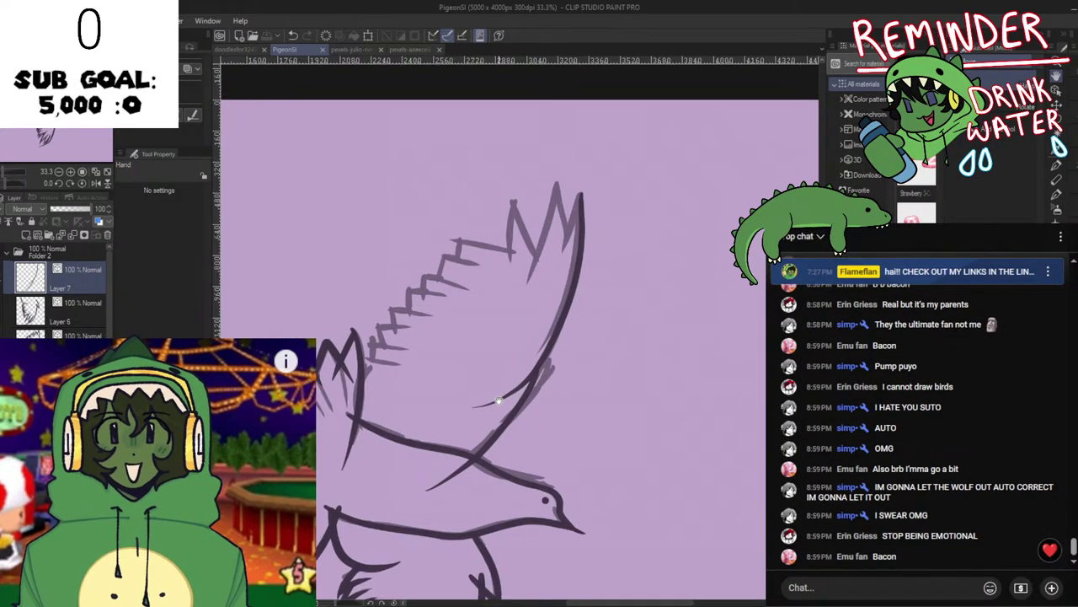
scroll(548, 240, up, 1)
key(p)
drag(601, 167, 558, 288)
key(ctrl+z)
key(ctrl+z)
key(ctrl+z)
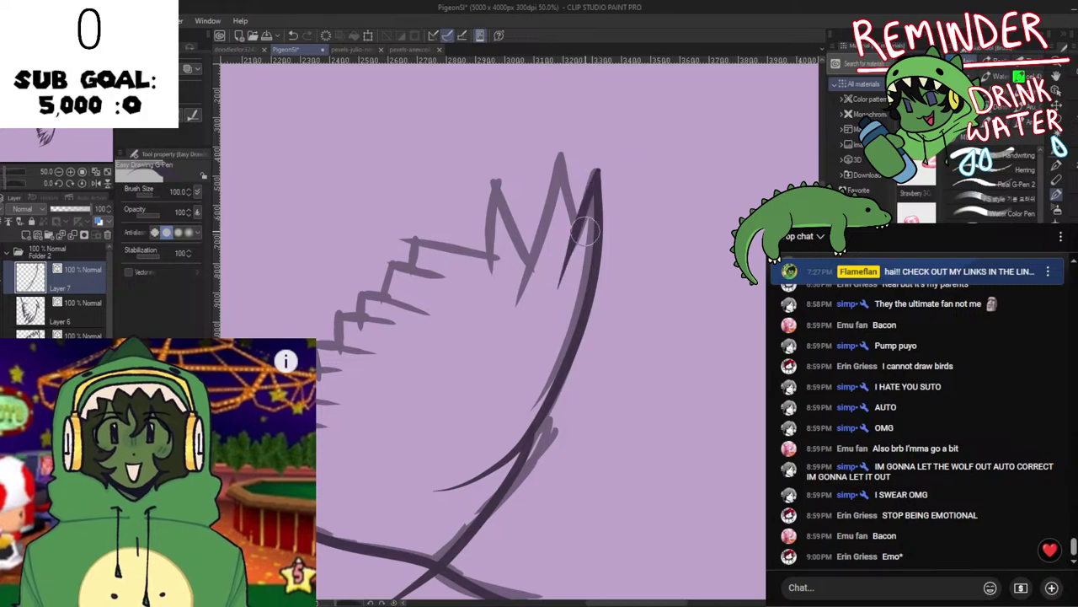
drag(598, 223, 623, 337)
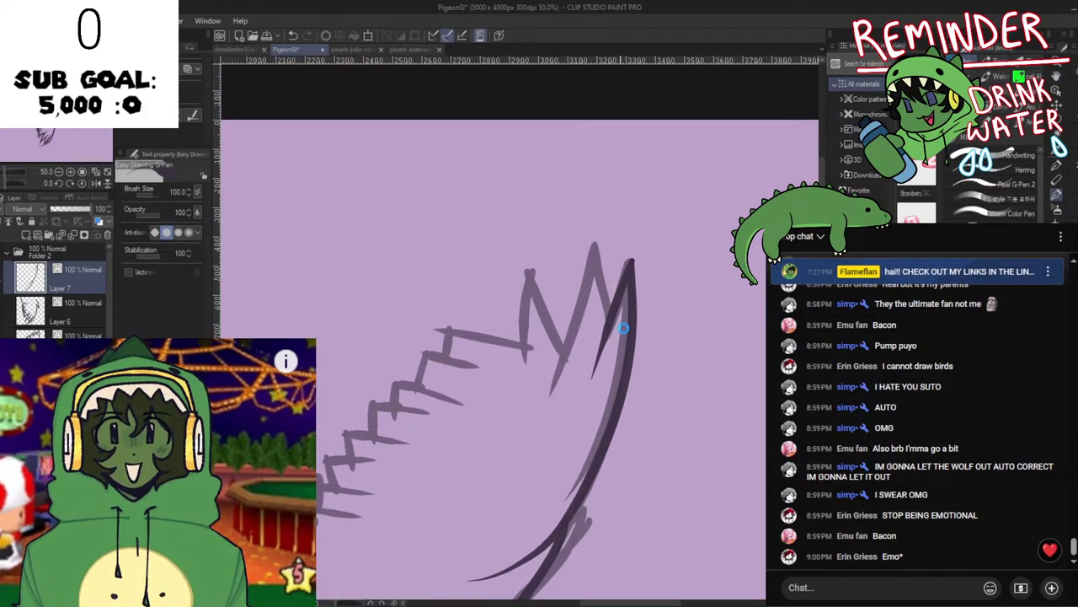
key(space)
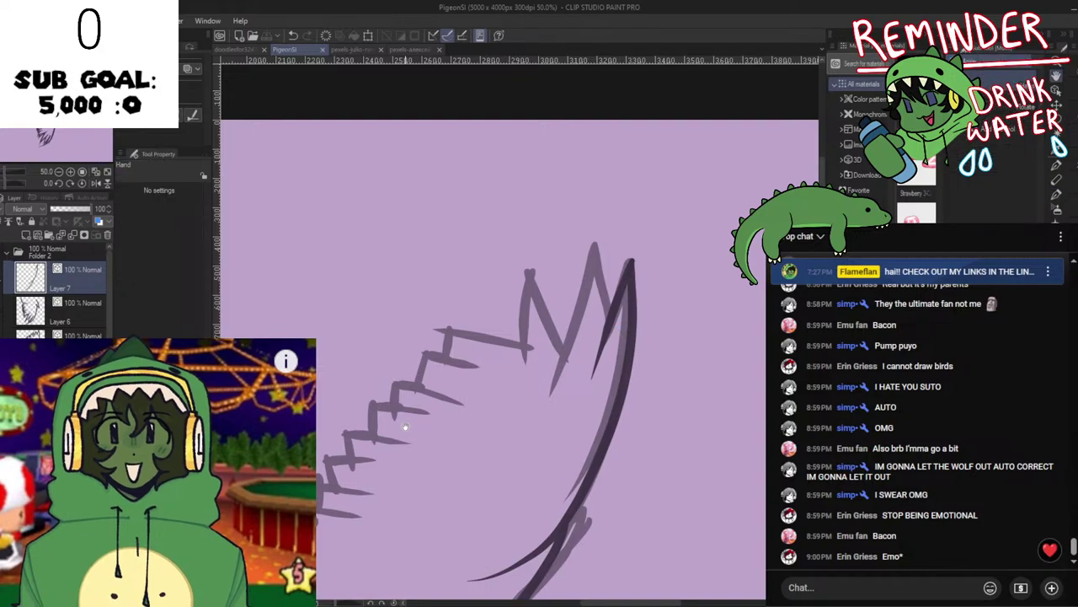
Hide the sketch and examine the bird's line art on its own, from the upper wing to the lower wing.
scroll(500, 388, down, 4)
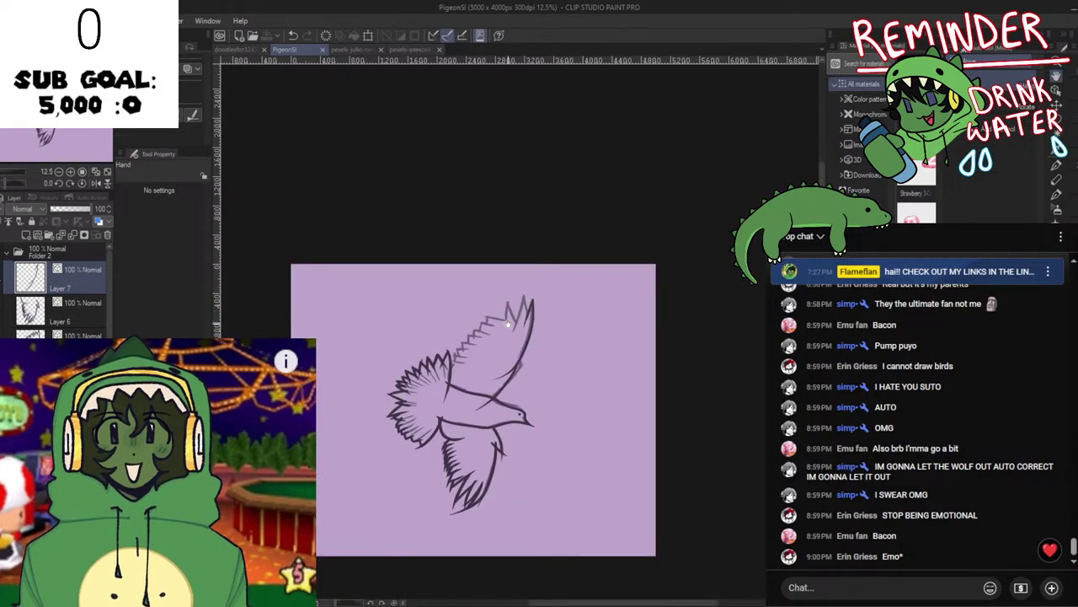
scroll(546, 344, up, 2)
drag(500, 424, 591, 229)
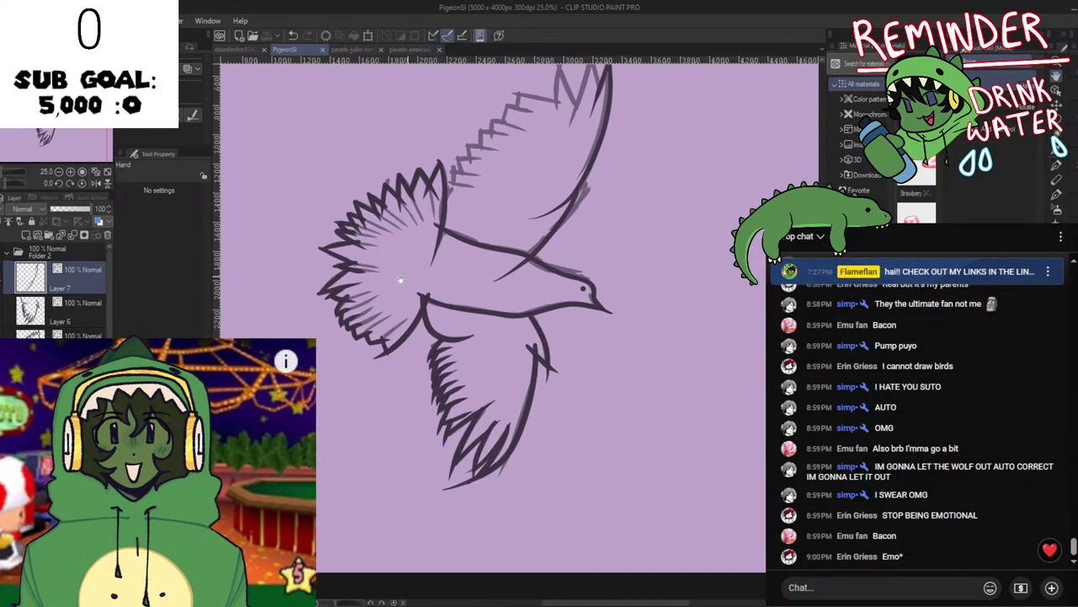
scroll(517, 332, down, 2)
key(Delete)
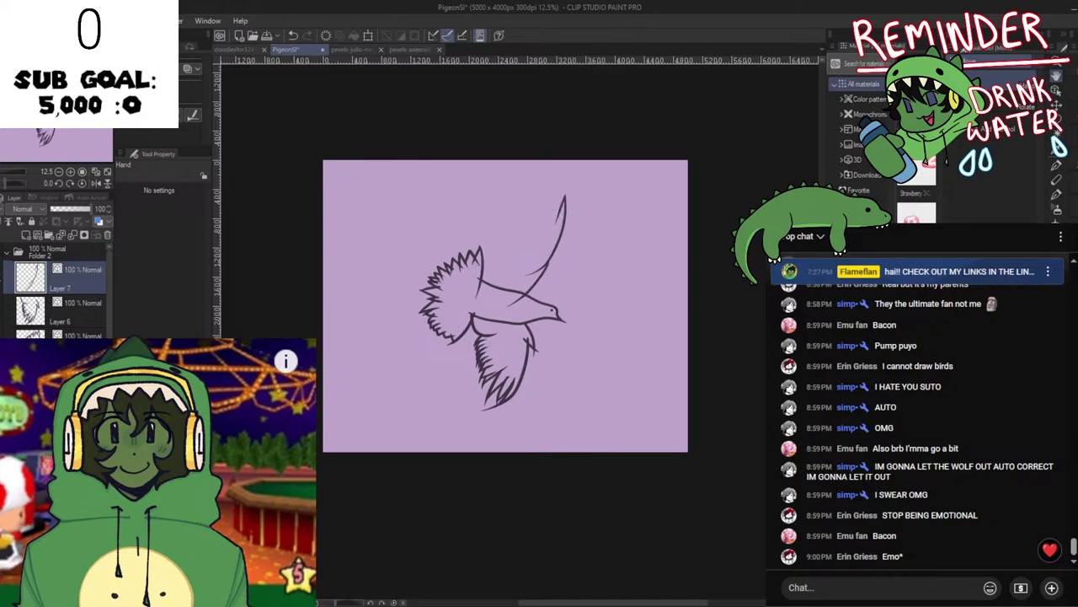
key(h)
key(h)
scroll(501, 420, up, 4)
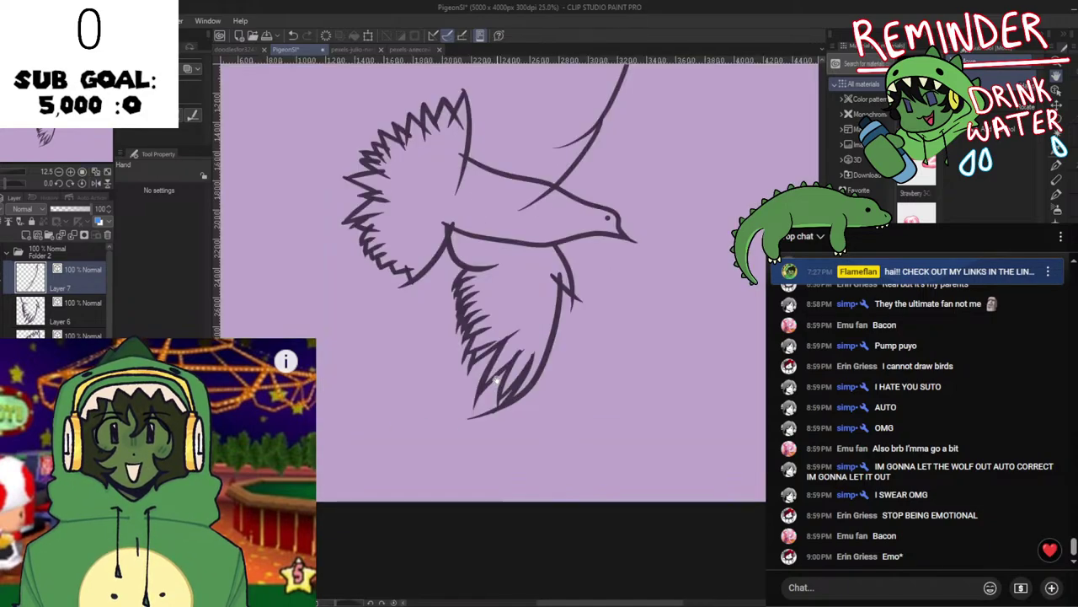
Delete the lower wing's long front-edge stroke below the joint from Layer 6 and show the sketch again.
ctrl+click(557, 330)
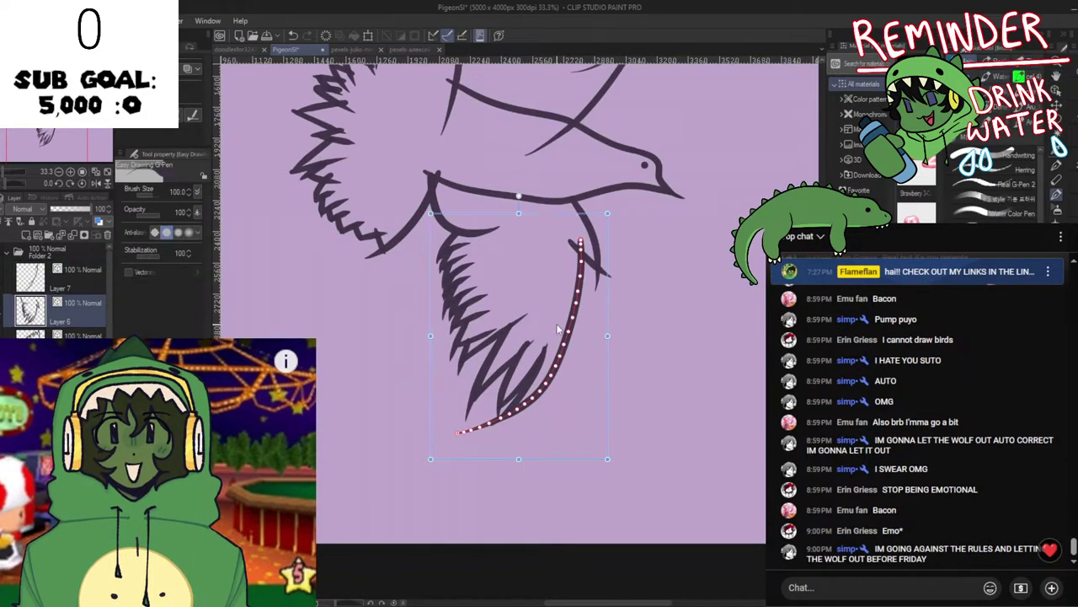
key(Delete)
click(61, 279)
key(ctrl+z)
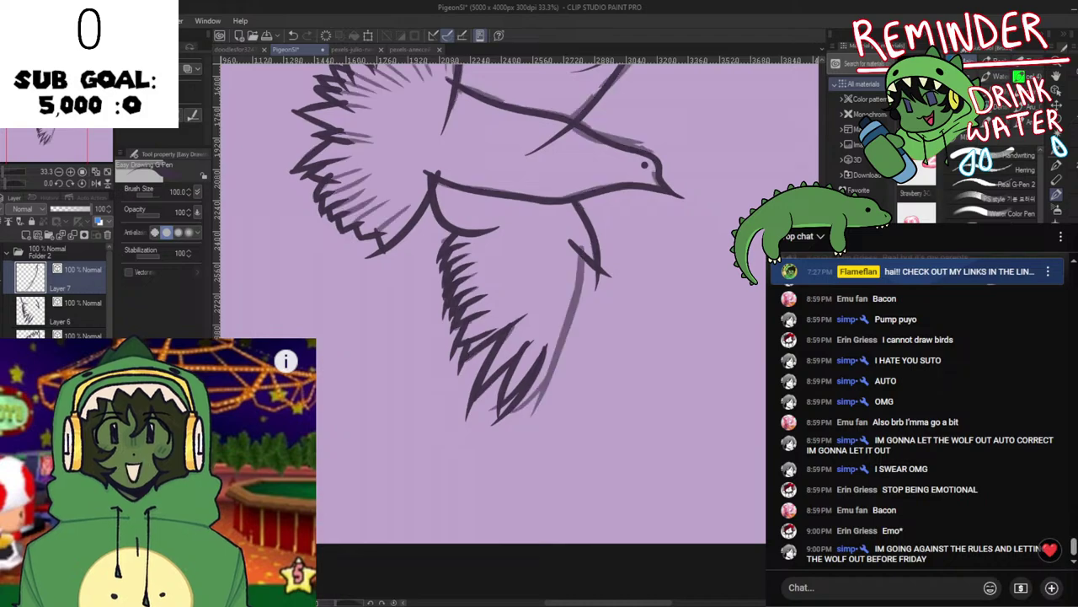
key(ctrl+z)
Try to re-ink the lower wing's front edge from the joint down to the wingtip on Layer 6.
drag(581, 236, 553, 376)
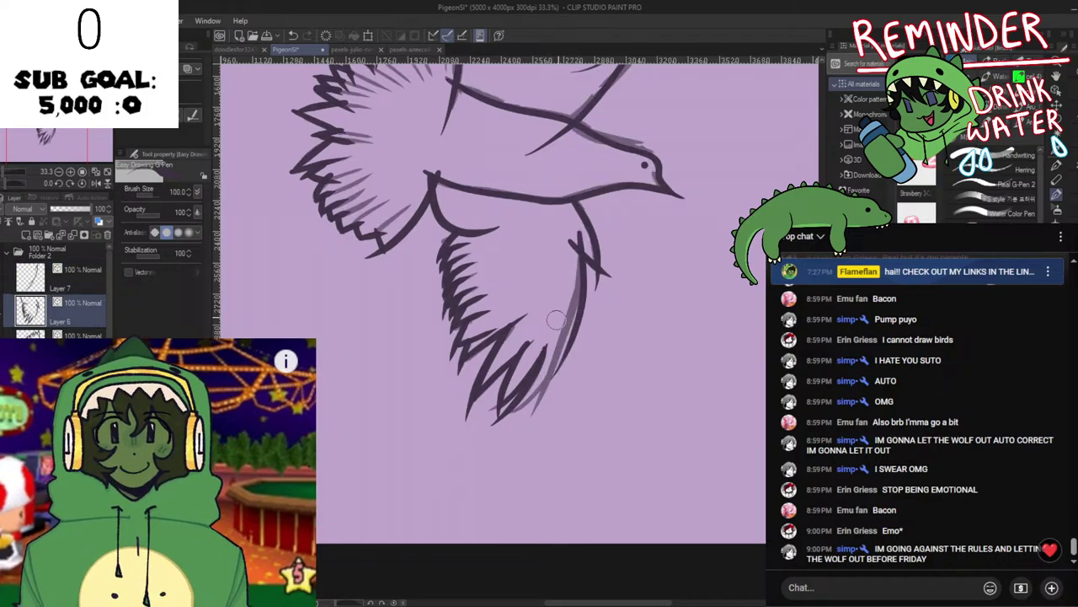
key(ctrl+z)
key(ctrl+z)
mouse_move(584, 239)
mouse_down()
mouse_move(521, 382)
mouse_move(544, 393)
mouse_move(472, 412)
mouse_move(557, 346)
mouse_move(450, 436)
mouse_up()
key(ctrl+z)
key(ctrl+z)
mouse_move(581, 239)
mouse_down()
mouse_move(570, 310)
mouse_move(557, 332)
mouse_move(579, 247)
mouse_move(580, 279)
mouse_move(529, 404)
mouse_move(476, 424)
mouse_up()
key(ctrl+z)
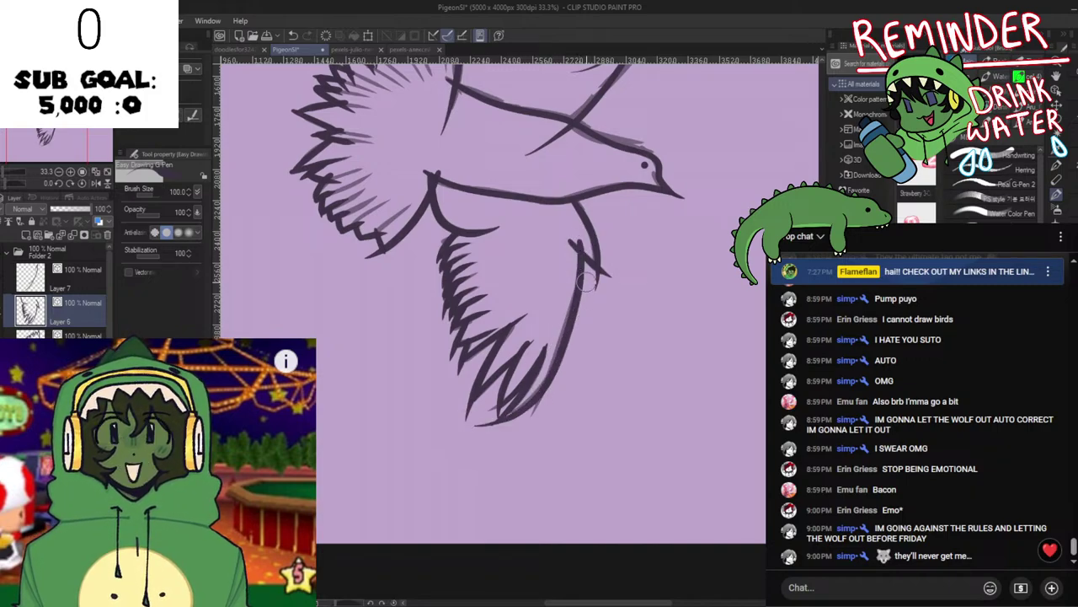
key(ctrl+z)
key(ctrl+z)
mouse_move(580, 241)
mouse_down()
mouse_move(564, 320)
mouse_move(578, 239)
mouse_move(535, 387)
mouse_move(476, 432)
mouse_up()
key(ctrl+z)
mouse_move(582, 233)
mouse_down()
mouse_move(569, 331)
mouse_move(512, 427)
mouse_move(545, 364)
mouse_move(459, 421)
mouse_up()
key(ctrl+z)
key(ctrl+z)
Ink a new front edge for the lower wing, curving from the joint's diagonal stroke down beneath the wingtip feathers.
drag(581, 232, 584, 261)
mouse_move(583, 261)
mouse_down()
mouse_move(532, 401)
mouse_move(459, 421)
mouse_up()
key(ctrl+z)
drag(581, 232, 583, 261)
mouse_move(583, 262)
mouse_down()
mouse_move(557, 353)
mouse_move(472, 425)
mouse_up()
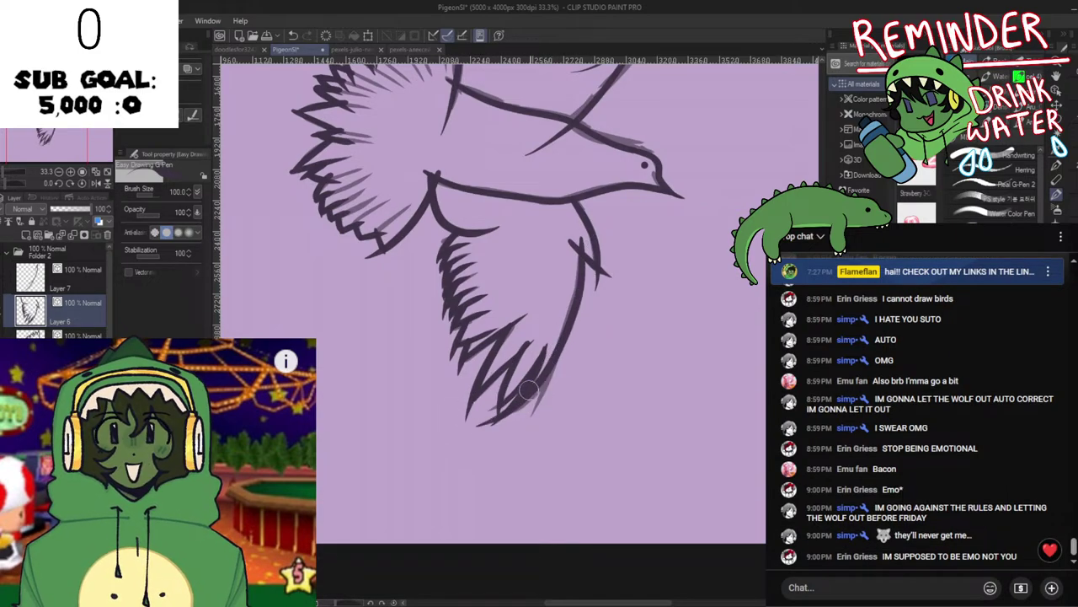
key(h)
key(h)
key(space)
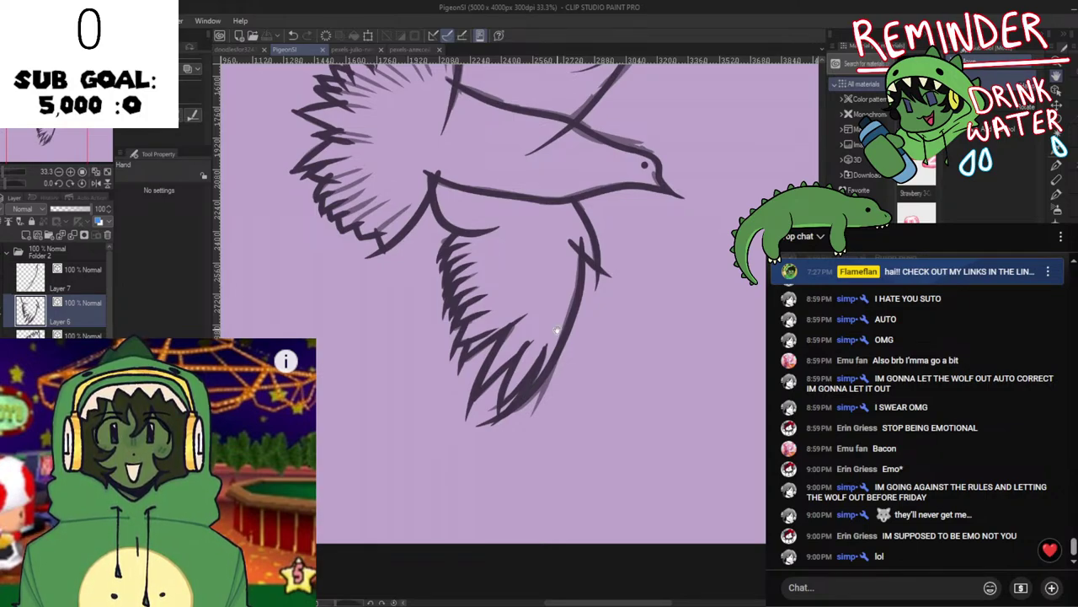
In the stream's live chat, put the sender of the 'they'll never get me…' message in timeout for 10 seconds.
click(1059, 514)
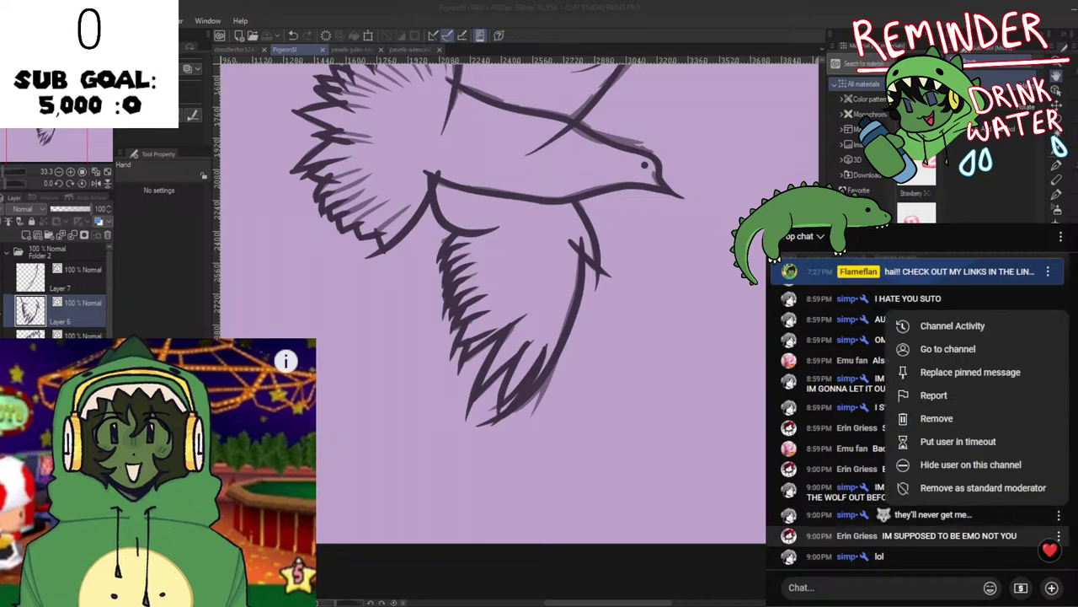
click(958, 441)
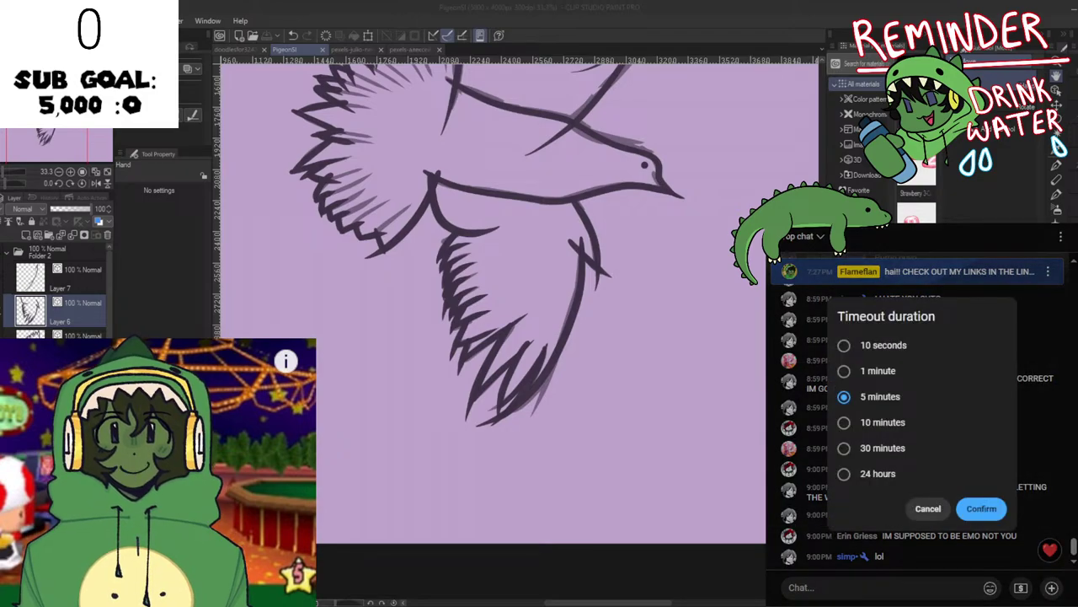
click(845, 345)
click(981, 508)
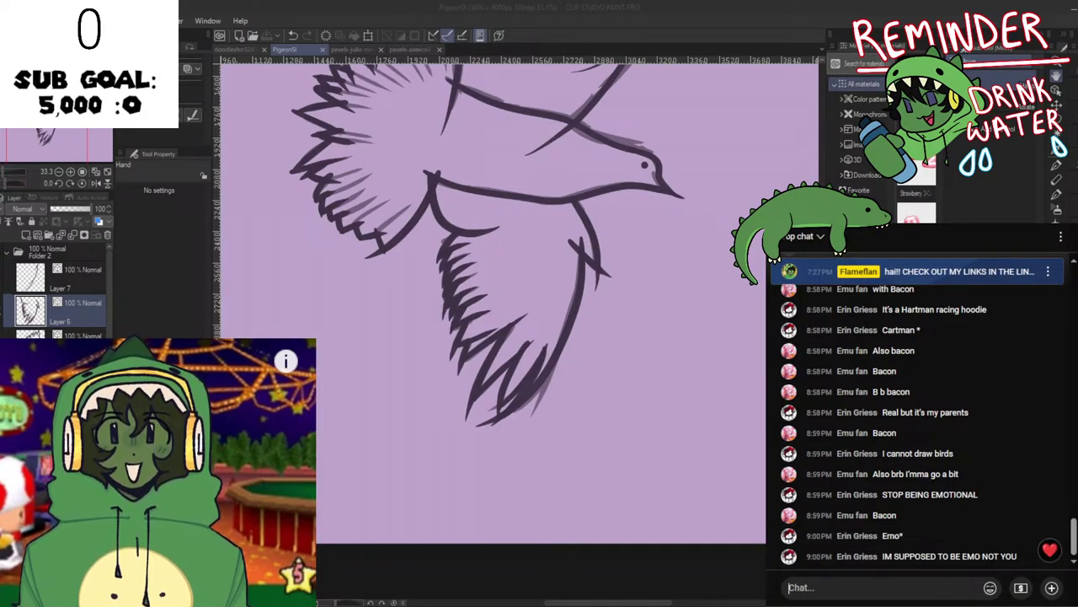
On Layer 7, ink the two outermost pointed feathers at the upper wing's tip, following the sketch.
click(624, 337)
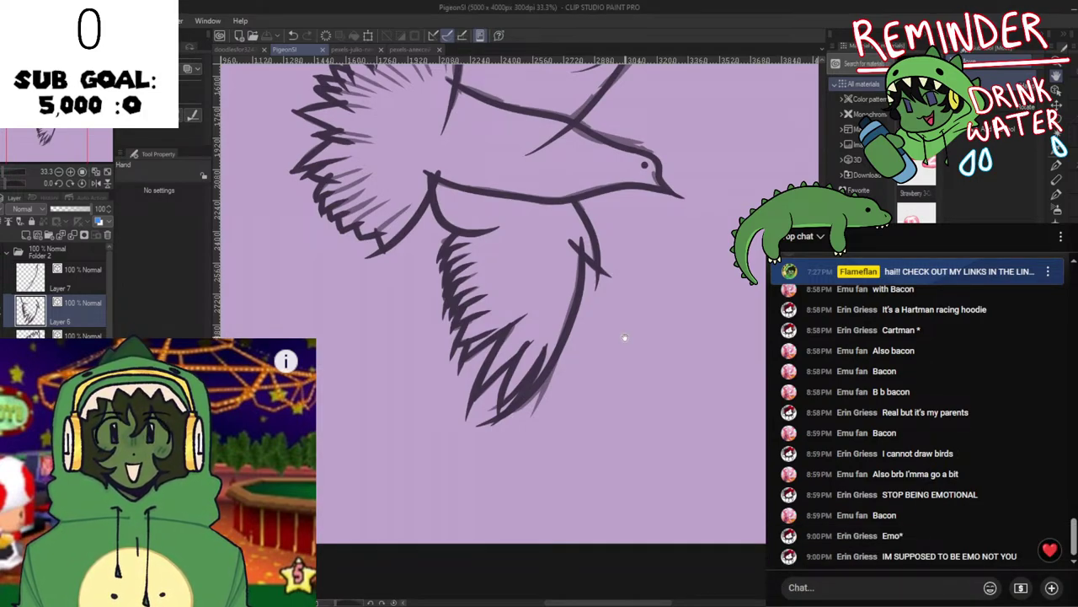
key(h)
key(h)
drag(509, 294, 484, 438)
click(99, 287)
drag(579, 149, 534, 315)
scroll(629, 180, up, 1)
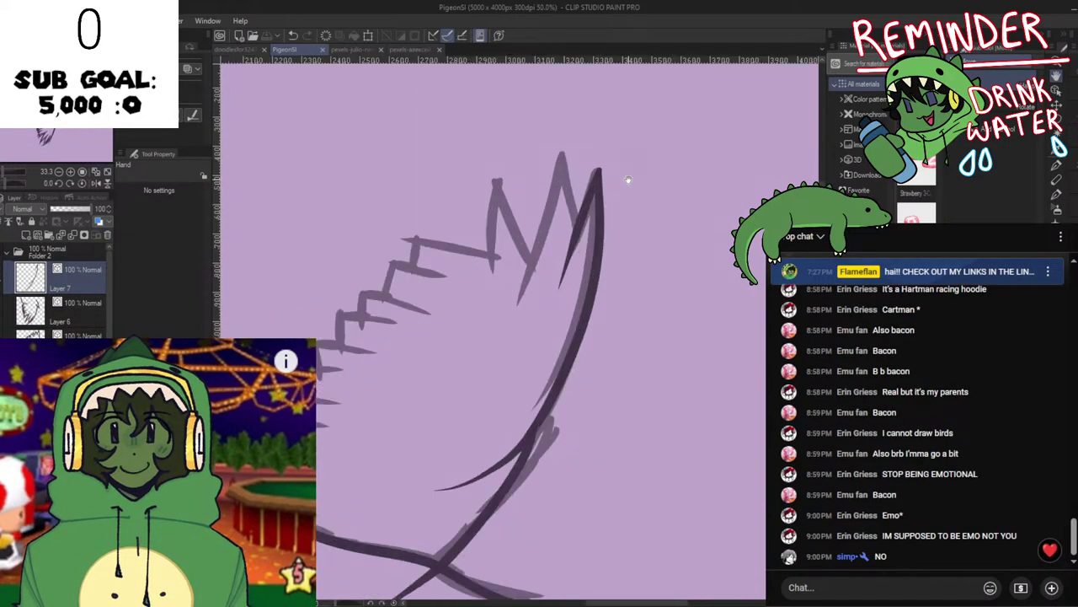
drag(628, 267, 635, 346)
scroll(633, 347, up, 1)
key(ctrl+z)
mouse_move(561, 322)
mouse_down()
mouse_move(547, 281)
mouse_move(552, 203)
mouse_up()
key(ctrl+z)
key(ctrl+z)
mouse_move(582, 316)
mouse_down()
mouse_move(545, 209)
mouse_move(476, 417)
mouse_up()
key(h)
key(h)
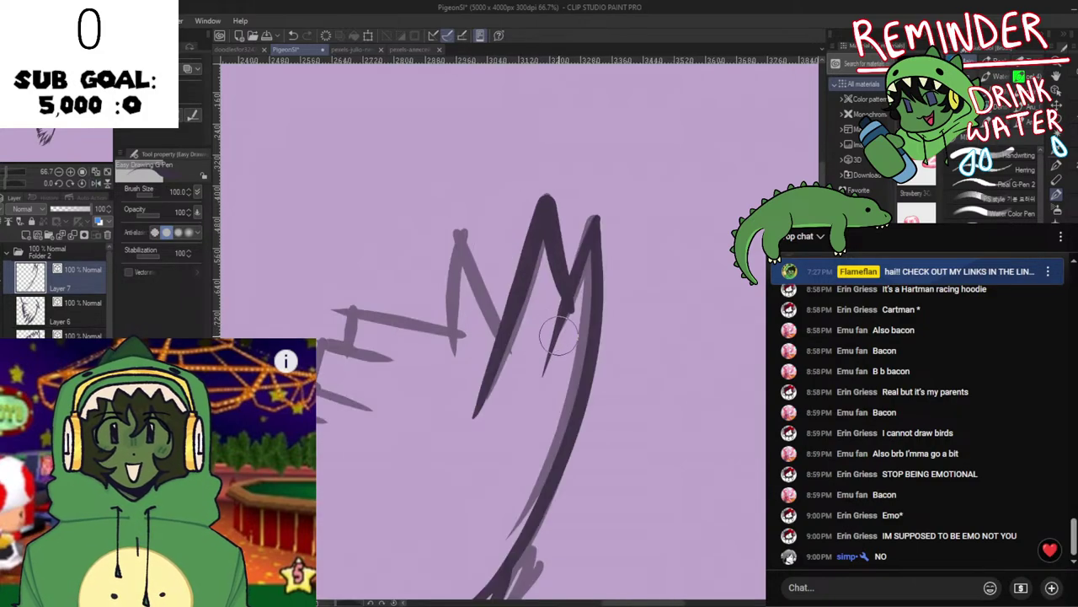
Ink the inner diagonal edge of the third wingtip feather so it crosses the second feather's long stroke.
mouse_move(513, 360)
mouse_down()
mouse_move(473, 268)
mouse_move(453, 277)
mouse_move(447, 360)
mouse_move(505, 332)
mouse_move(446, 234)
mouse_up()
key(ctrl+z)
key(ctrl+z)
key(ctrl+z)
mouse_move(521, 355)
mouse_down()
mouse_move(445, 251)
mouse_move(457, 244)
mouse_move(511, 362)
mouse_up()
key(ctrl+z)
key(ctrl+z)
key(ctrl+z)
drag(456, 242, 530, 379)
Ink the outer edge of the third wingtip feather from its peak down to the trailing edge.
key(space)
drag(517, 281, 531, 228)
drag(470, 184, 460, 329)
key(ctrl+z)
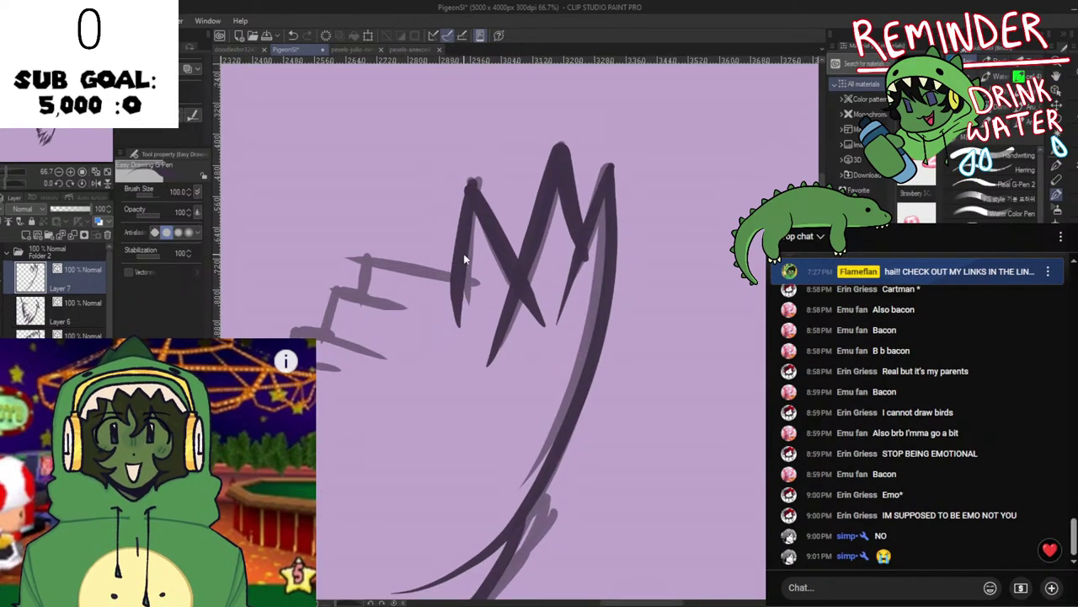
key(ctrl+z)
drag(470, 185, 469, 325)
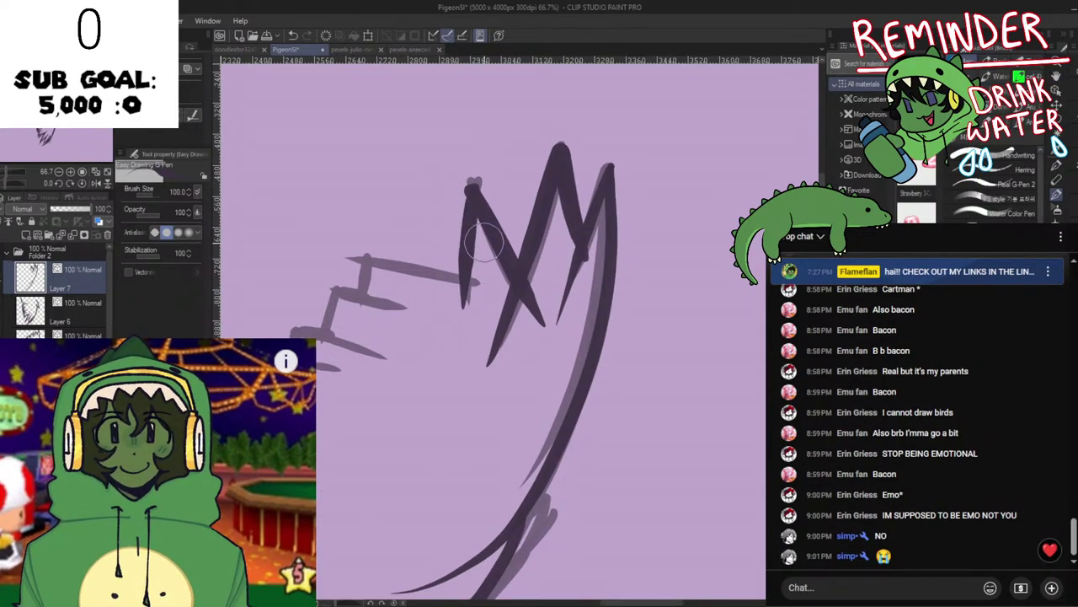
mouse_move(481, 262)
mouse_down()
mouse_move(578, 312)
mouse_move(485, 322)
mouse_up()
Ink the long, nearly horizontal feather edge beside the wingtip and the short downward stroke at its end.
drag(578, 332, 438, 312)
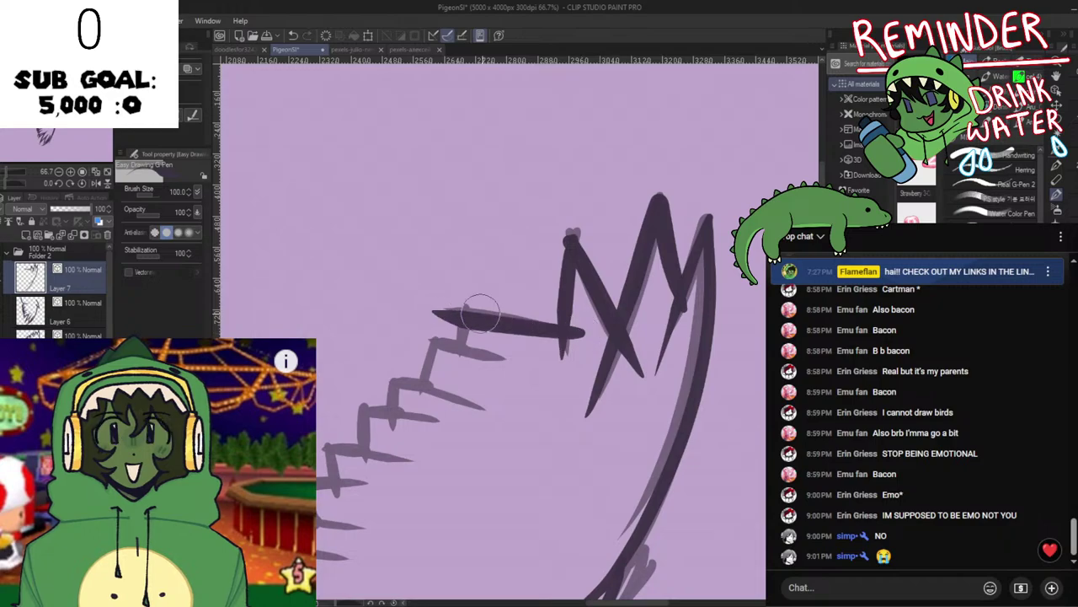
key(ctrl+z)
mouse_move(577, 330)
mouse_down()
mouse_move(433, 301)
mouse_move(464, 379)
mouse_up()
key(ctrl+z)
drag(468, 310, 459, 386)
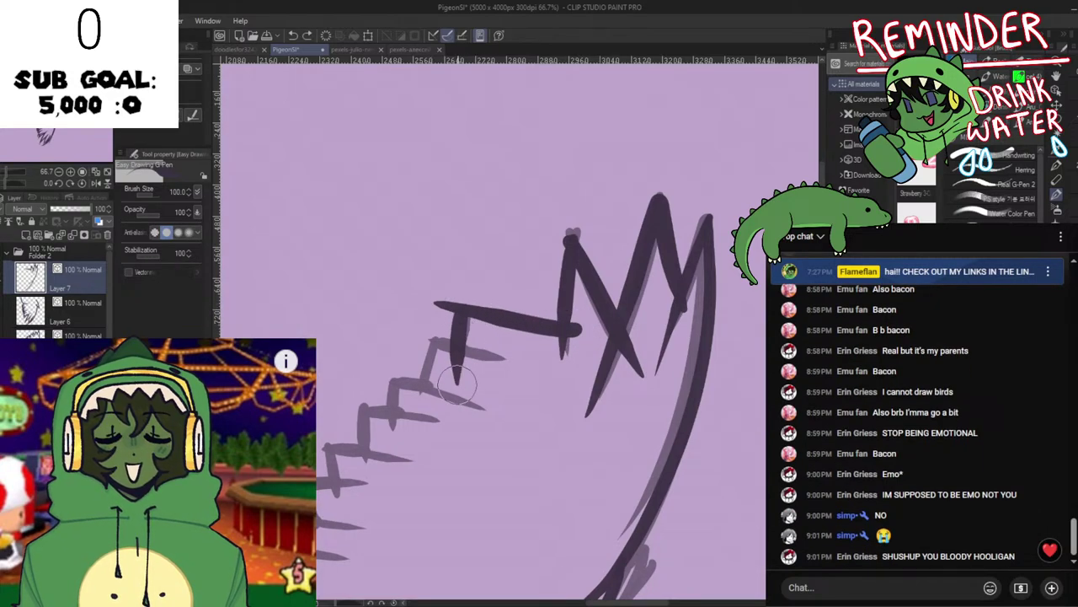
key(ctrl+z)
drag(468, 310, 455, 389)
Ink the first small stepped feathers along the upper wing's trailing edge and save the drawing.
drag(503, 359, 424, 340)
key(ctrl+z)
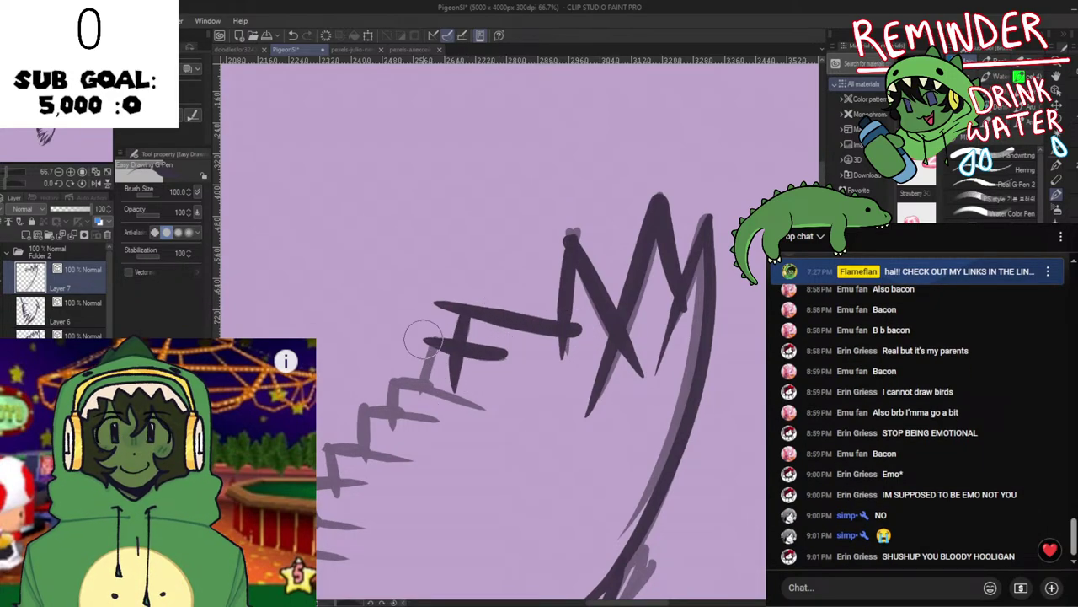
key(ctrl+z)
drag(499, 360, 428, 345)
key(ctrl+z)
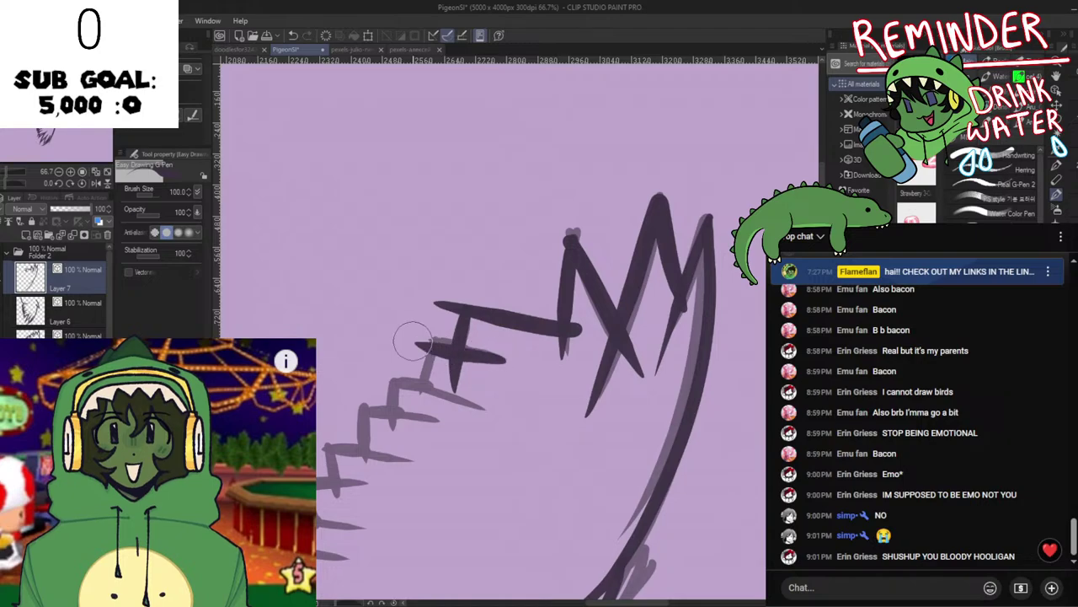
key(ctrl+z)
mouse_move(504, 360)
mouse_down()
mouse_move(428, 345)
mouse_move(420, 406)
mouse_move(475, 280)
mouse_move(414, 282)
mouse_move(447, 288)
mouse_move(417, 286)
mouse_move(424, 344)
mouse_up()
key(ctrl+z)
key(ctrl+z)
mouse_move(422, 289)
mouse_down()
mouse_move(424, 361)
mouse_move(601, 363)
mouse_up()
key(space)
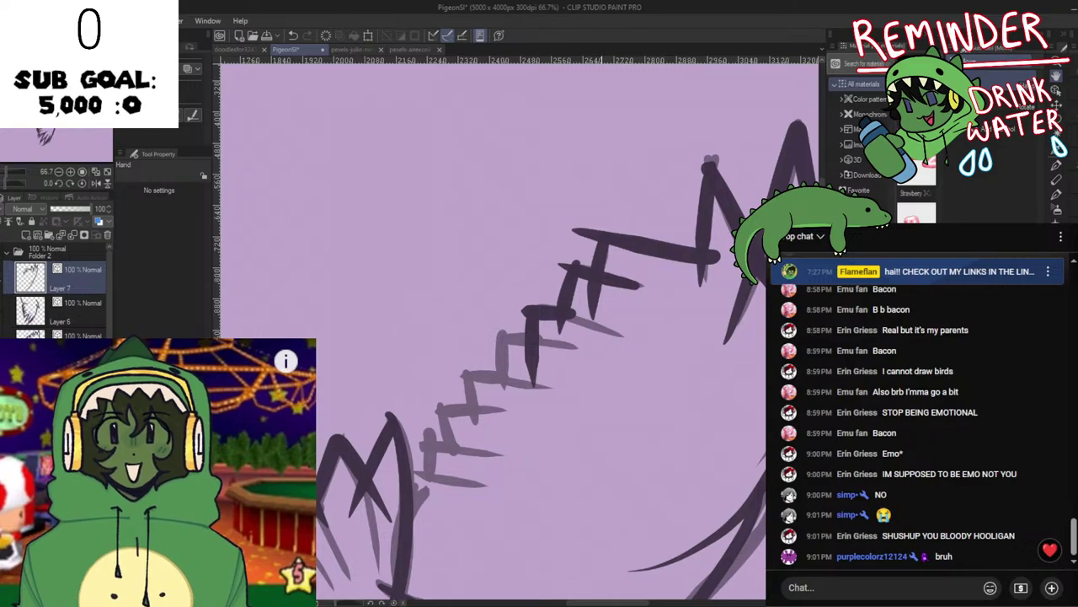
key(e)
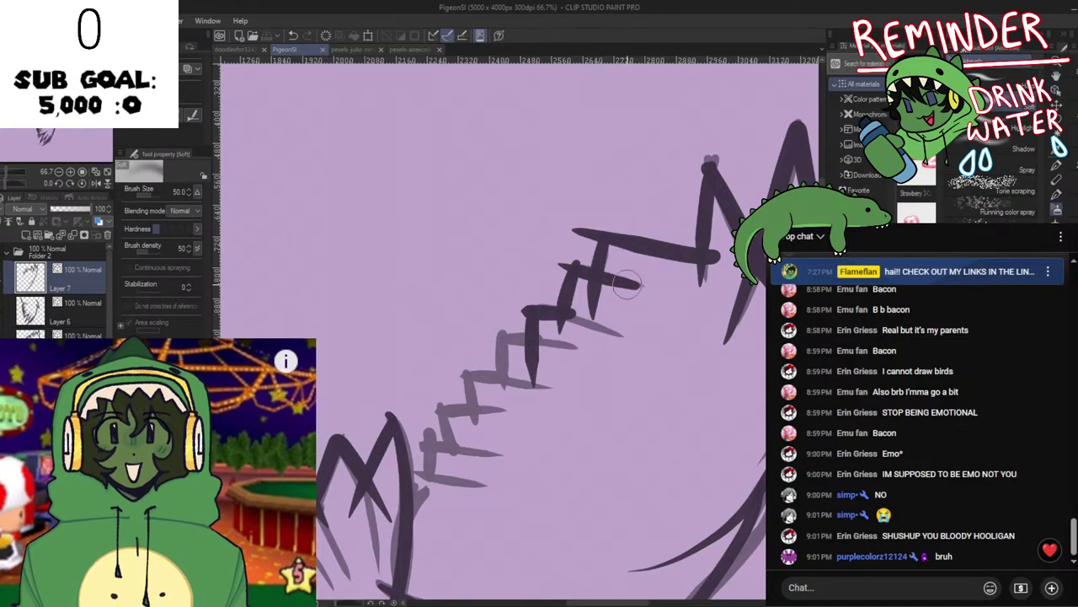
key(ctrl+s)
Ink the middle stepped feathers of the upper wing's trailing edge with short crossing strokes over the sketch.
key(p)
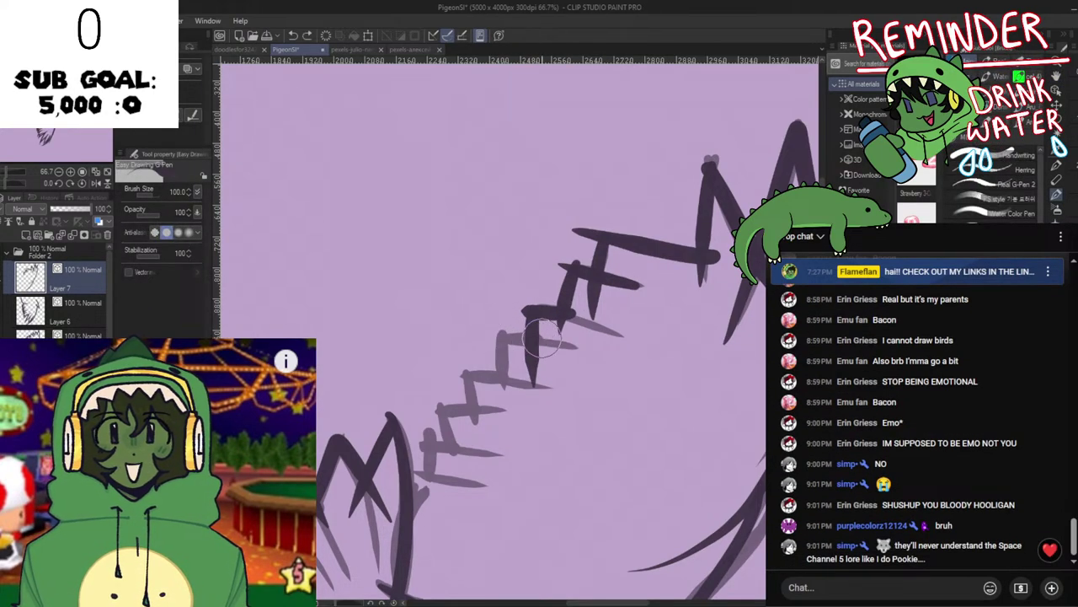
mouse_move(537, 339)
mouse_down()
mouse_move(497, 335)
mouse_move(501, 400)
mouse_up()
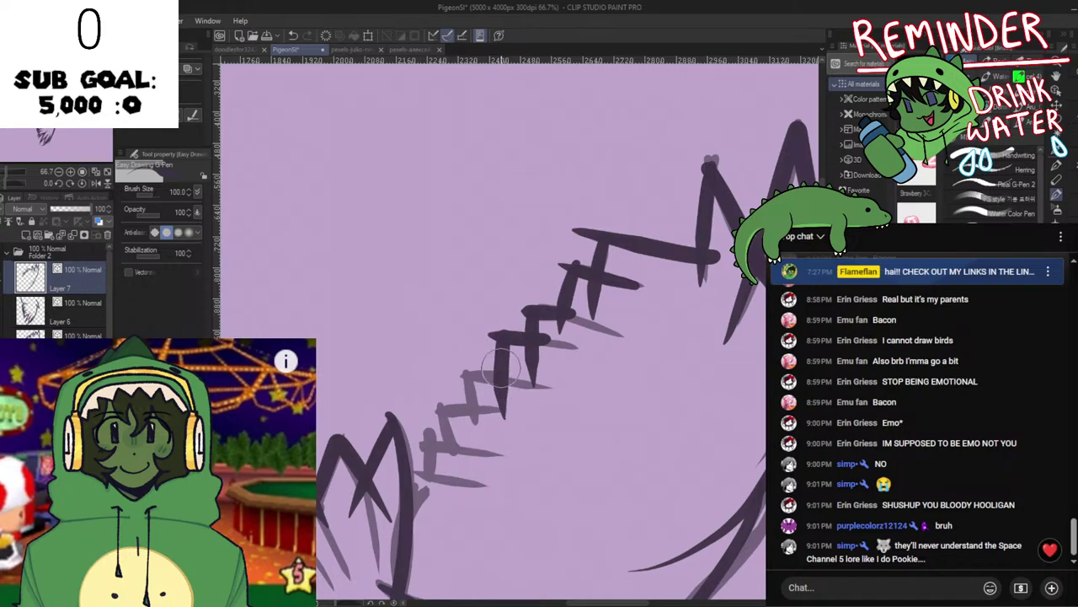
key(ctrl+z)
mouse_move(503, 332)
mouse_down()
mouse_move(510, 402)
mouse_move(504, 344)
mouse_move(511, 377)
mouse_move(452, 375)
mouse_move(478, 376)
mouse_move(466, 375)
mouse_move(489, 440)
mouse_up()
key(ctrl+z)
key(ctrl+z)
key(ctrl+z)
key(ctrl+z)
key(ctrl+z)
mouse_move(467, 377)
mouse_down()
mouse_move(479, 441)
mouse_move(490, 410)
mouse_move(467, 410)
mouse_move(501, 406)
mouse_move(427, 411)
mouse_up()
key(ctrl+z)
key(ctrl+z)
key(ctrl+z)
key(ctrl+z)
Ink the last small stepped feathers of the upper wing's trailing edge down to the tail's edge.
drag(493, 410, 418, 412)
key(ctrl+z)
mouse_move(492, 410)
mouse_down()
mouse_move(424, 412)
mouse_move(450, 410)
mouse_move(424, 412)
mouse_move(450, 467)
mouse_up()
key(ctrl+z)
key(ctrl+z)
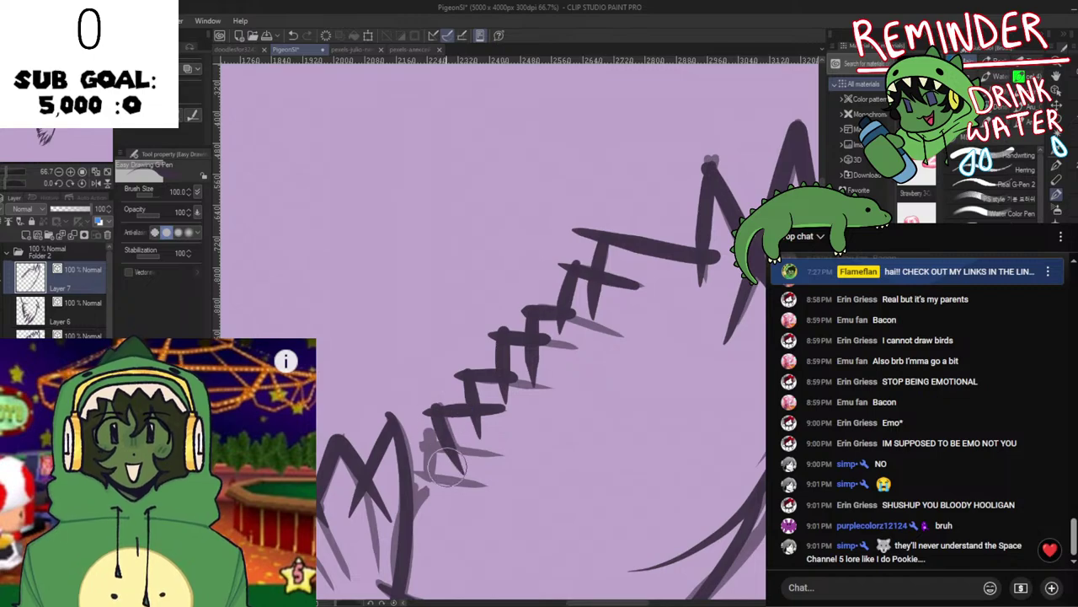
key(ctrl+z)
mouse_move(441, 411)
mouse_down()
mouse_move(464, 455)
mouse_move(451, 458)
mouse_move(466, 448)
mouse_move(413, 445)
mouse_move(428, 442)
mouse_move(432, 507)
mouse_up()
key(ctrl+z)
key(ctrl+z)
key(ctrl+z)
mouse_move(429, 442)
mouse_down()
mouse_move(432, 495)
mouse_move(420, 476)
mouse_up()
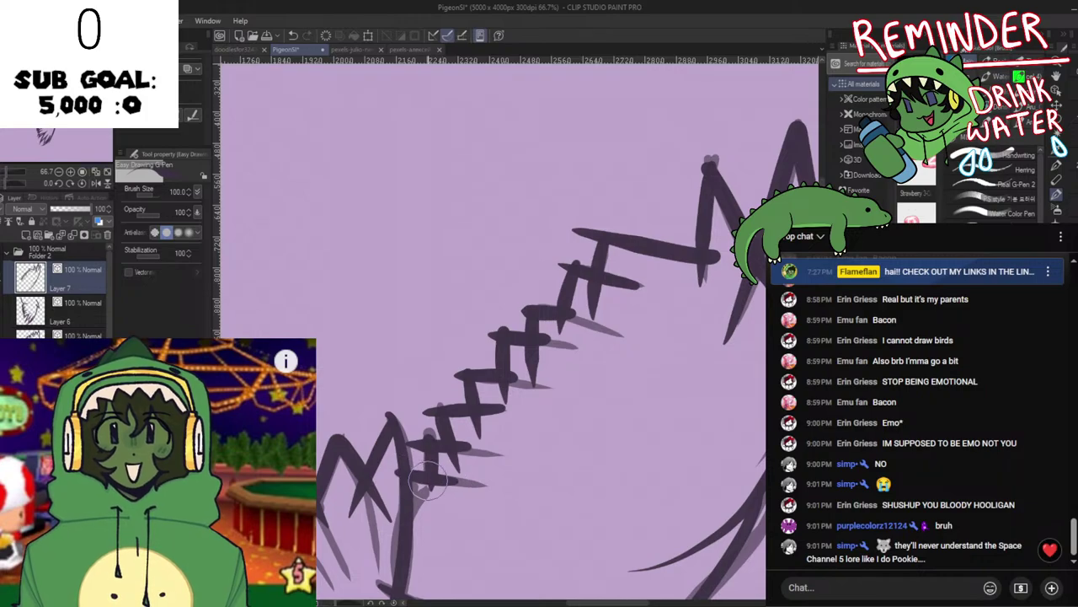
drag(547, 440, 571, 429)
key(ctrl+z)
Replace the lowest stepped feather stroke with a diagonal one joining the wing to the tail's edge, and save the drawing.
drag(477, 428, 579, 232)
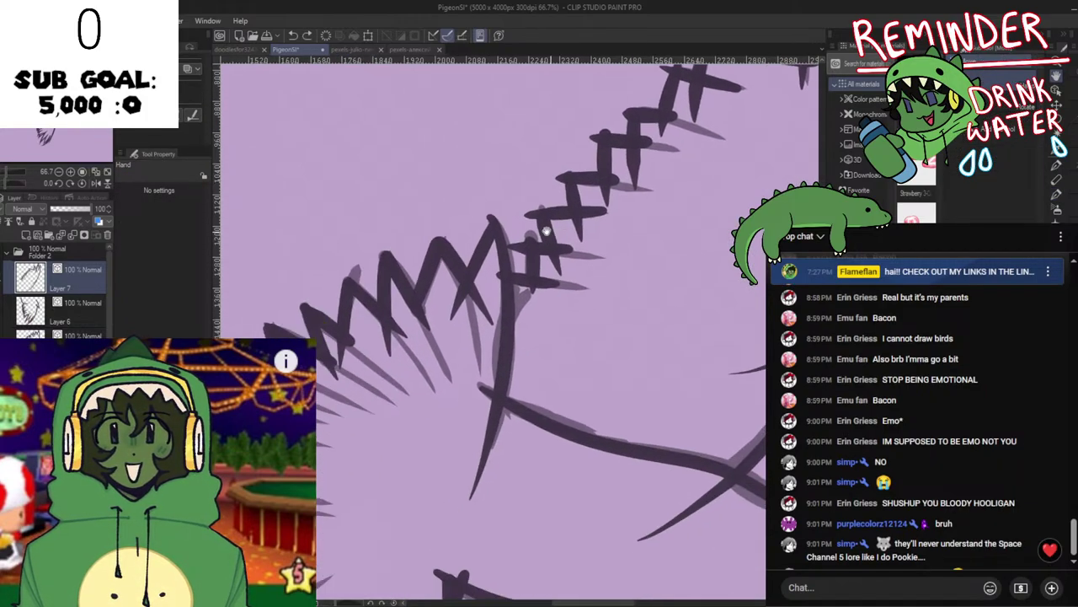
key(ctrl+z)
mouse_move(537, 262)
mouse_down()
mouse_move(520, 288)
mouse_move(511, 323)
mouse_move(522, 281)
mouse_move(503, 363)
mouse_move(533, 319)
mouse_move(529, 269)
mouse_move(505, 318)
mouse_up()
key(ctrl+z)
key(ctrl+z)
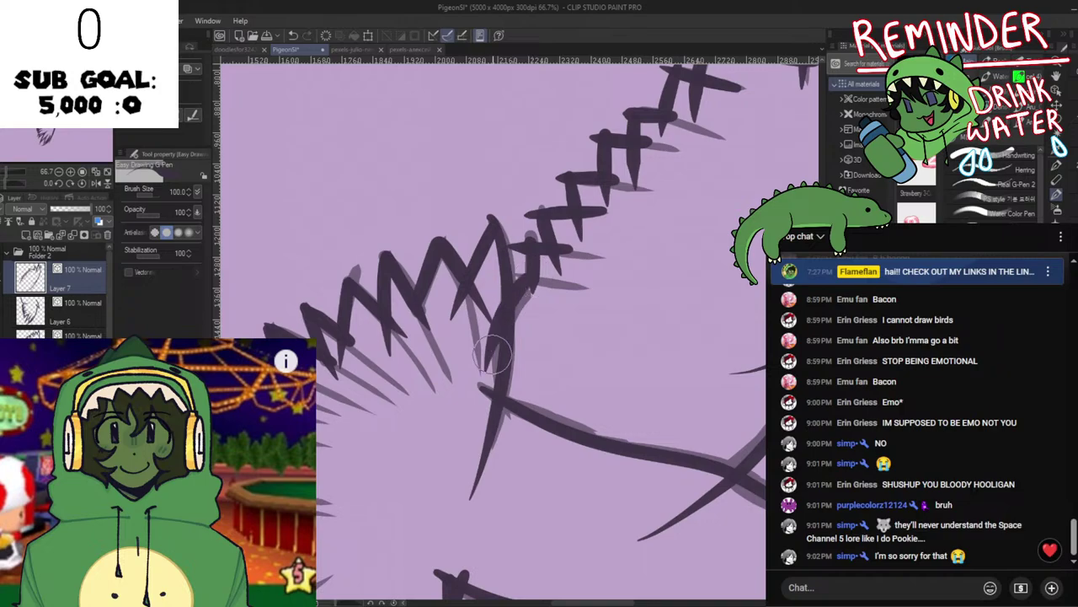
key(e)
scroll(502, 310, down, 5)
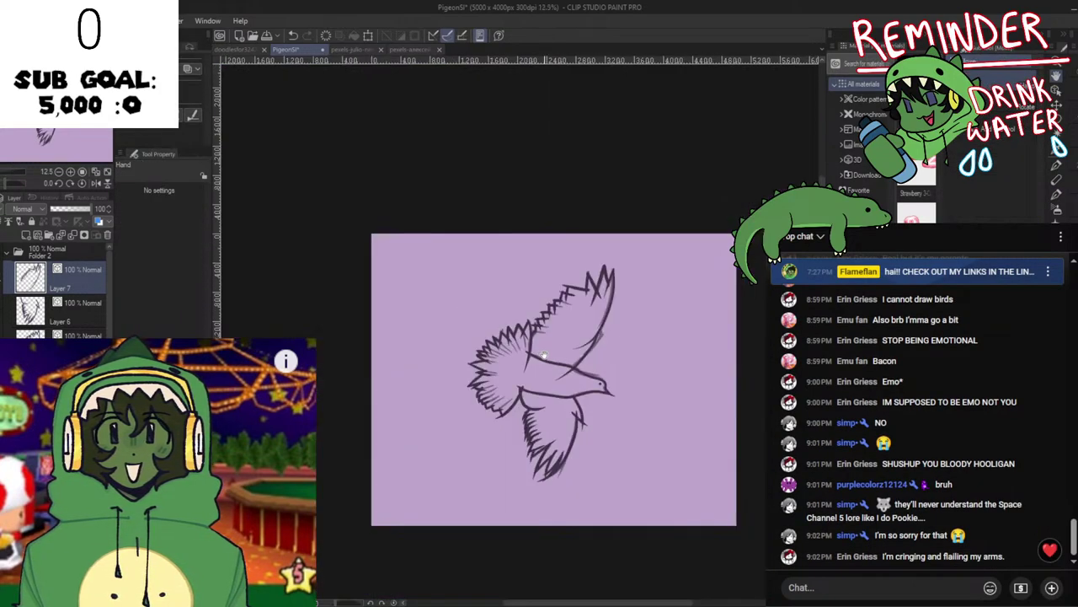
key(ctrl+s)
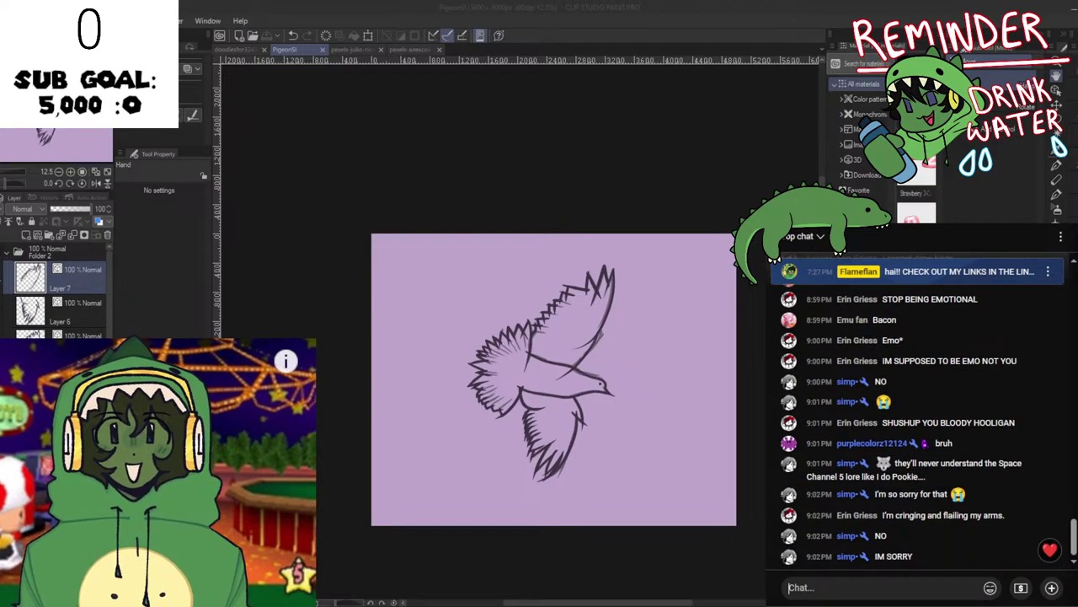
Hide the sketch and check the clean line art in mirrored and normal view.
scroll(613, 383, up, 2)
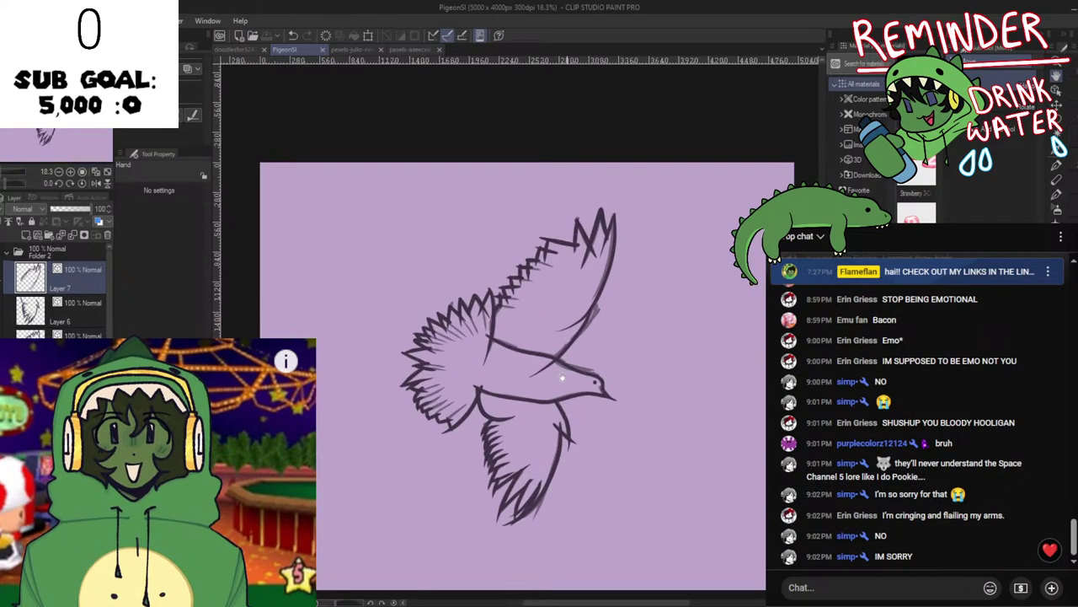
scroll(439, 370, up, 1)
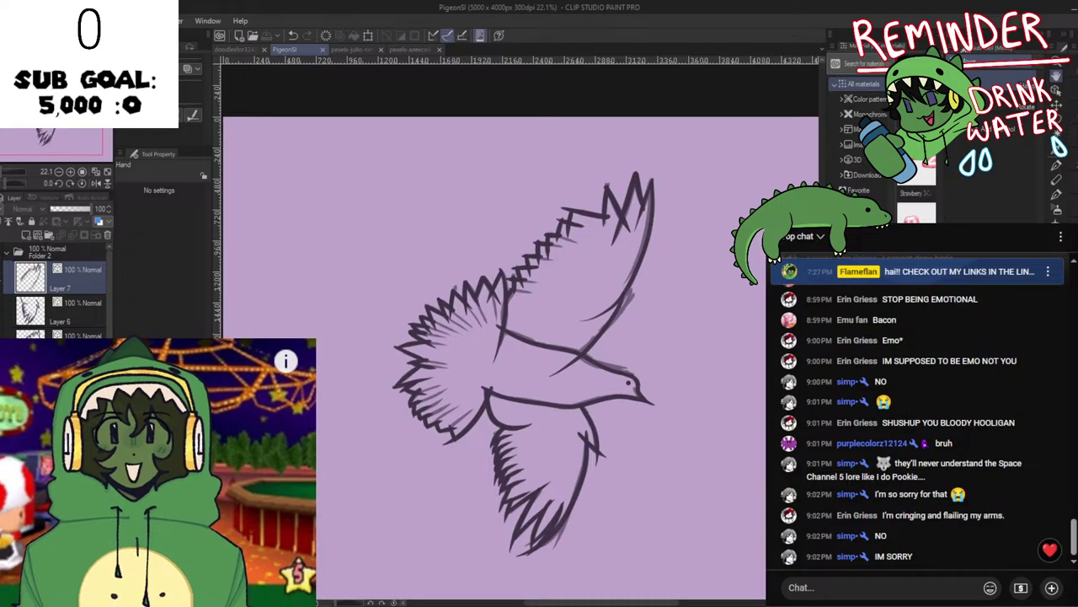
click(4, 373)
key(h)
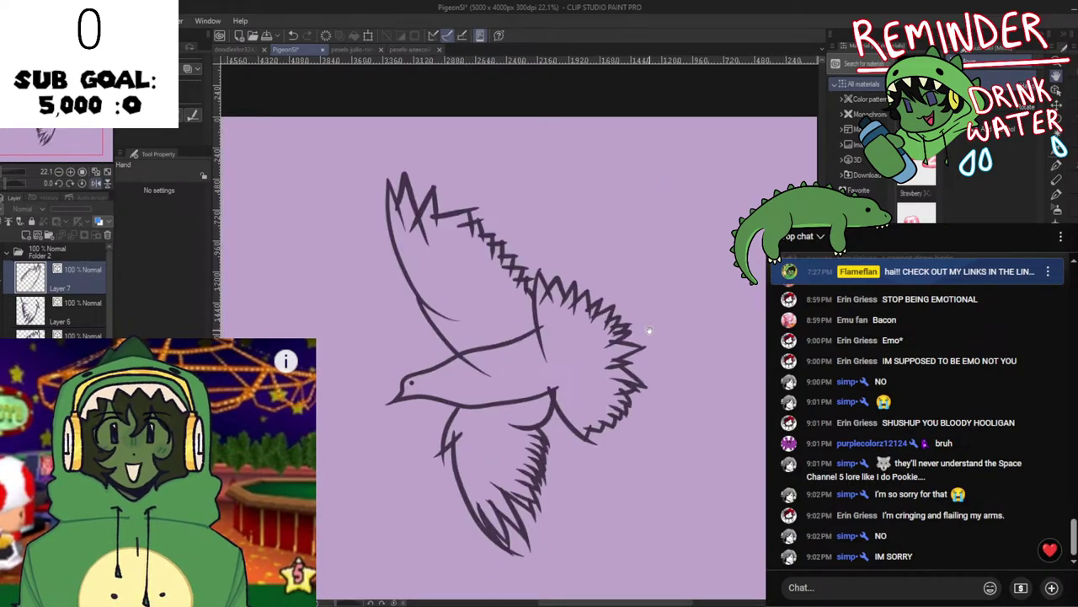
key(h)
key(h)
scroll(556, 391, up, 1)
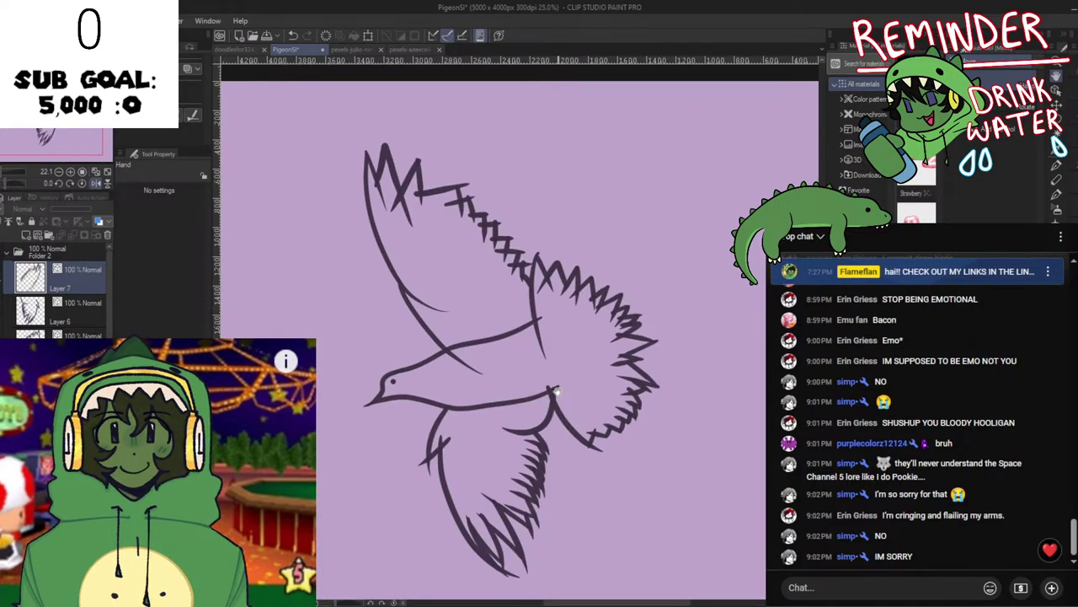
key(h)
scroll(649, 421, up, 2)
scroll(649, 421, down, 3)
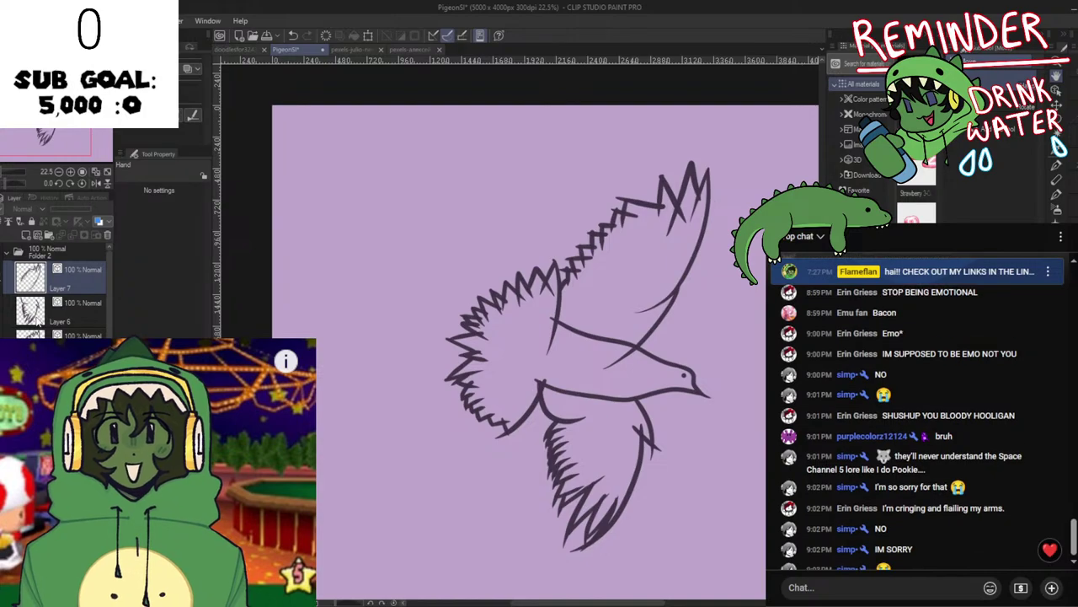
On Layer 7, erase the end of the upper wing's front-edge stroke that overshoots the pigeon's back line, and save.
click(37, 320)
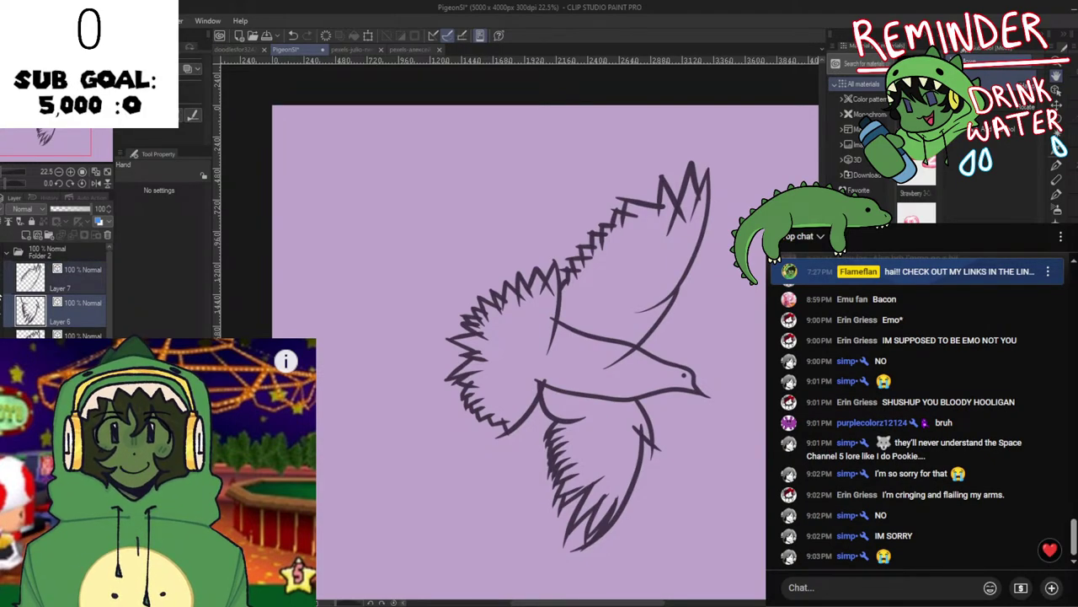
click(2, 278)
click(2, 278)
click(30, 280)
scroll(634, 349, up, 7)
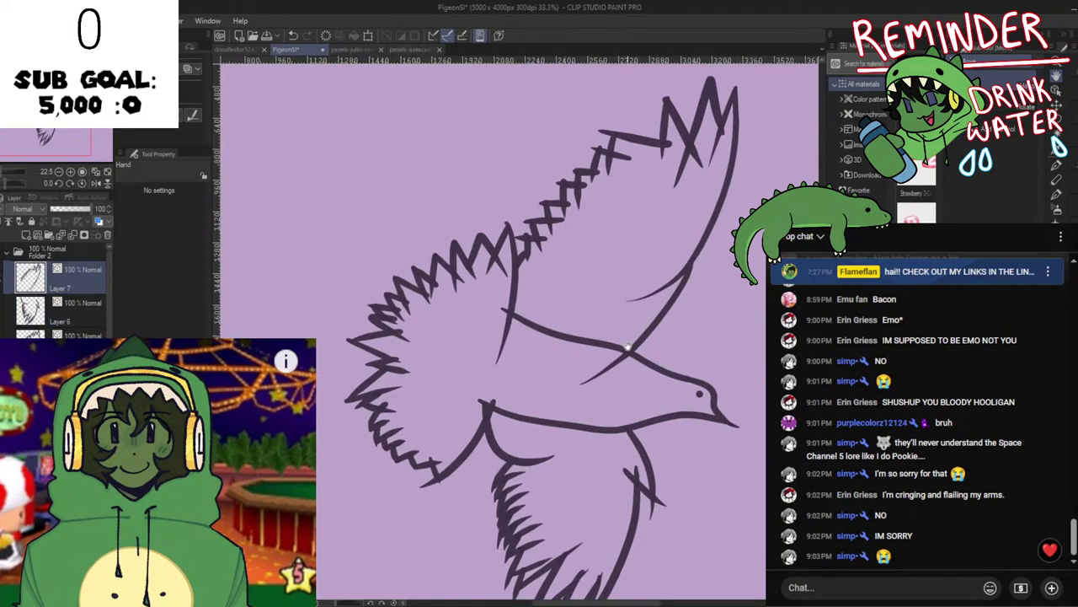
key(e)
scroll(540, 391, up, 2)
mouse_move(594, 370)
mouse_down()
mouse_move(540, 402)
mouse_move(649, 332)
mouse_move(660, 337)
mouse_up()
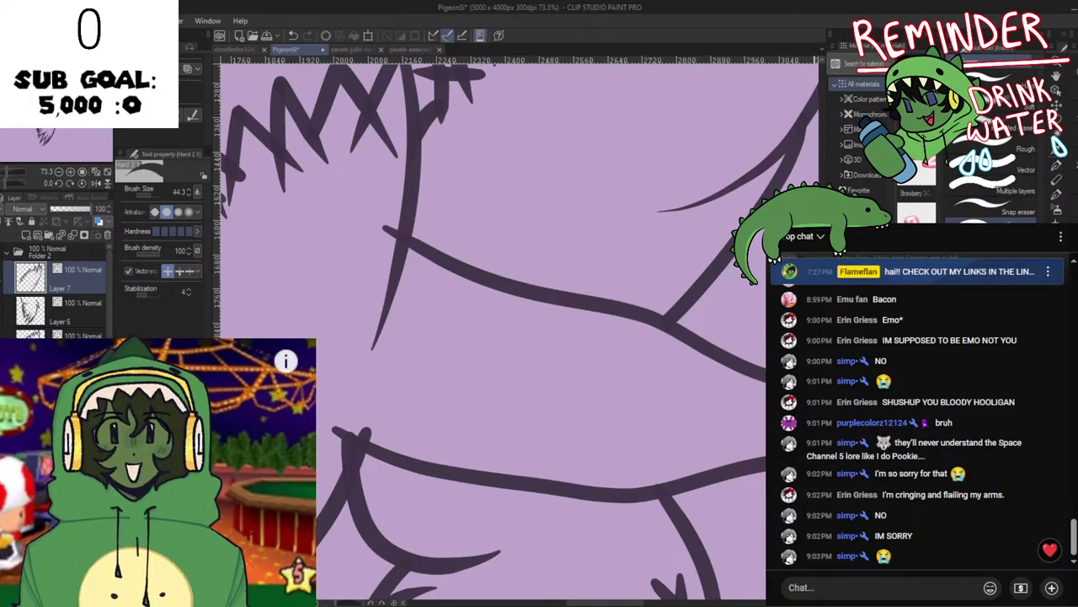
key(ctrl+s)
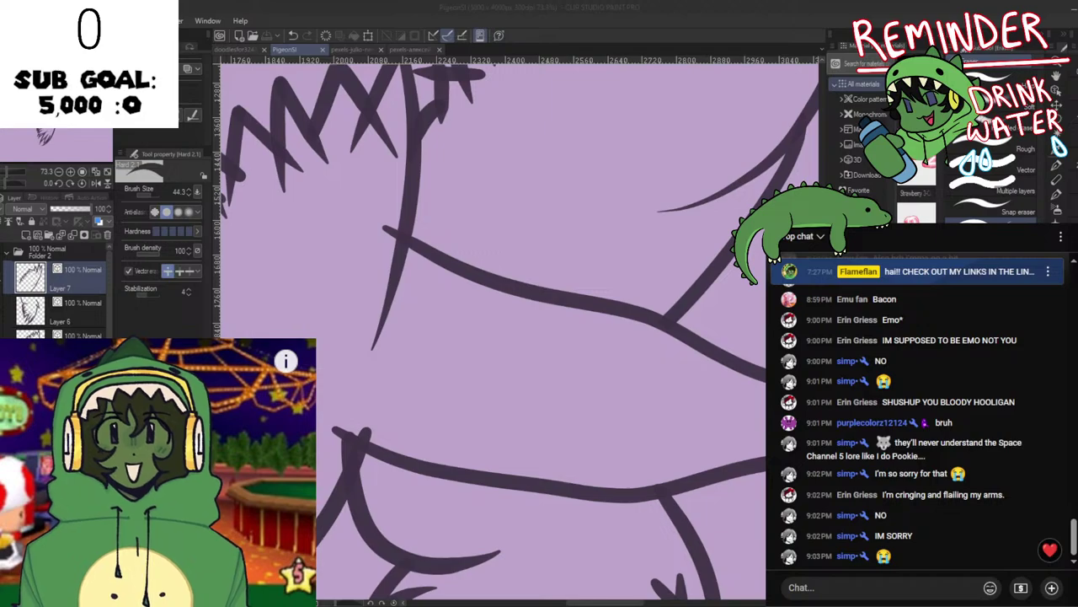
Examine the whole pigeon's proportions and line art by comparing the mirrored and unmirrored canvas.
scroll(698, 459, down, 2)
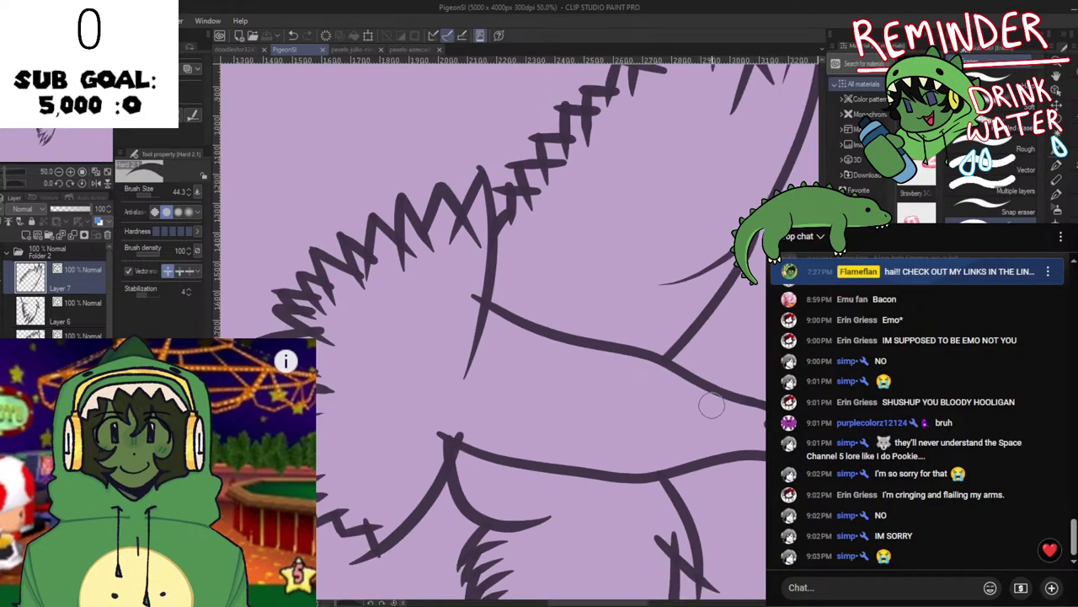
scroll(711, 405, down, 2)
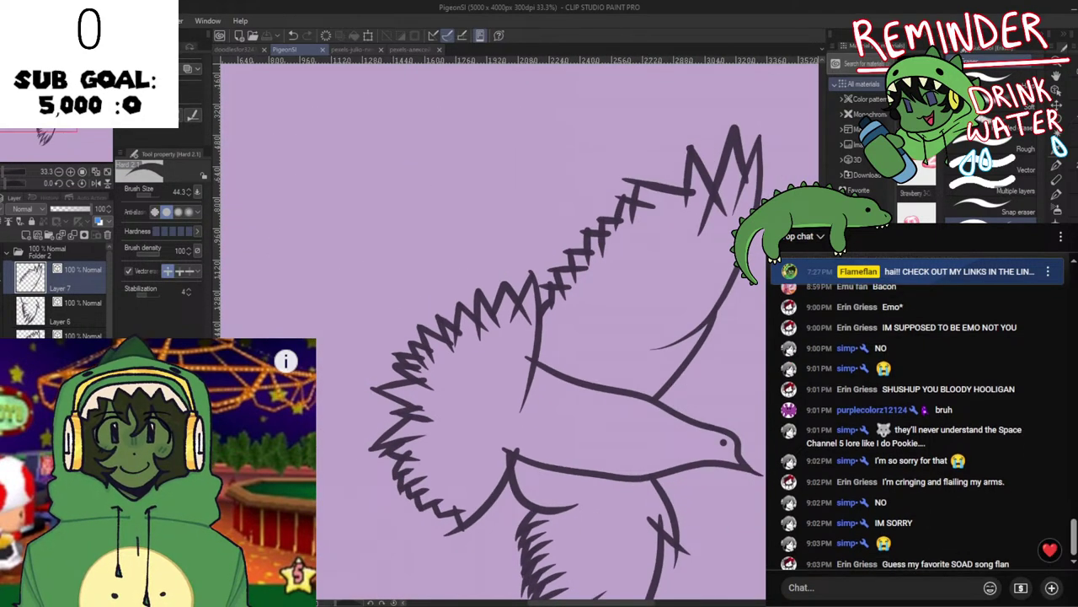
drag(640, 440, 598, 484)
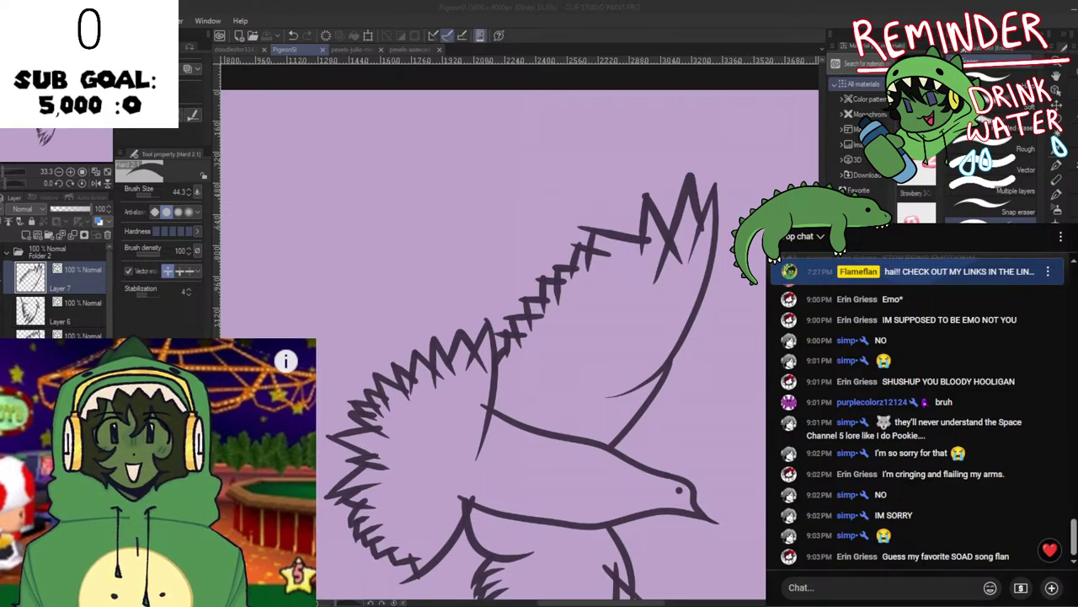
click(708, 513)
key(h)
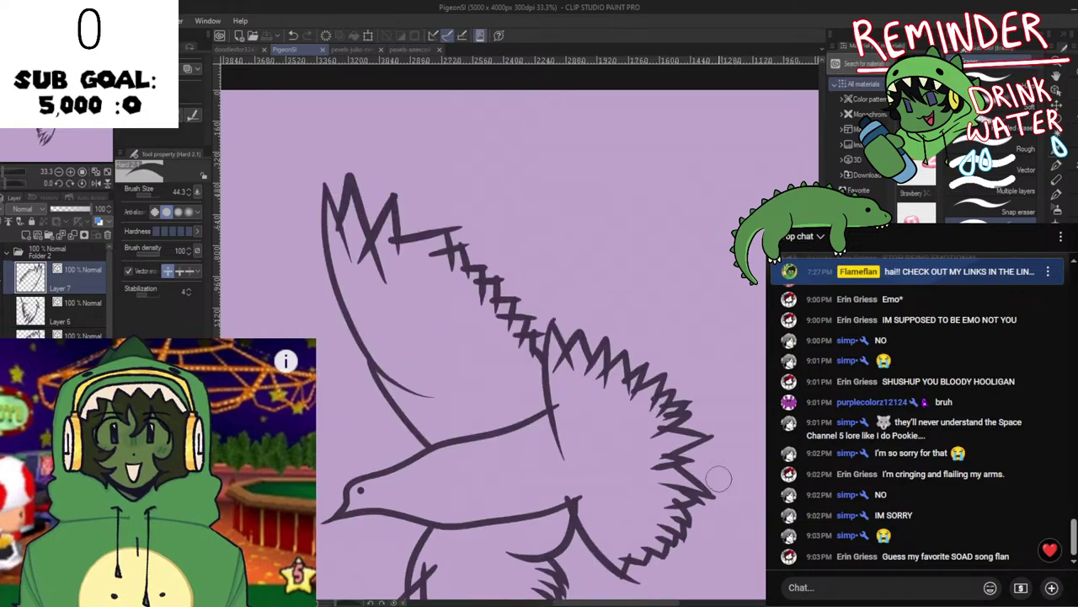
key(h)
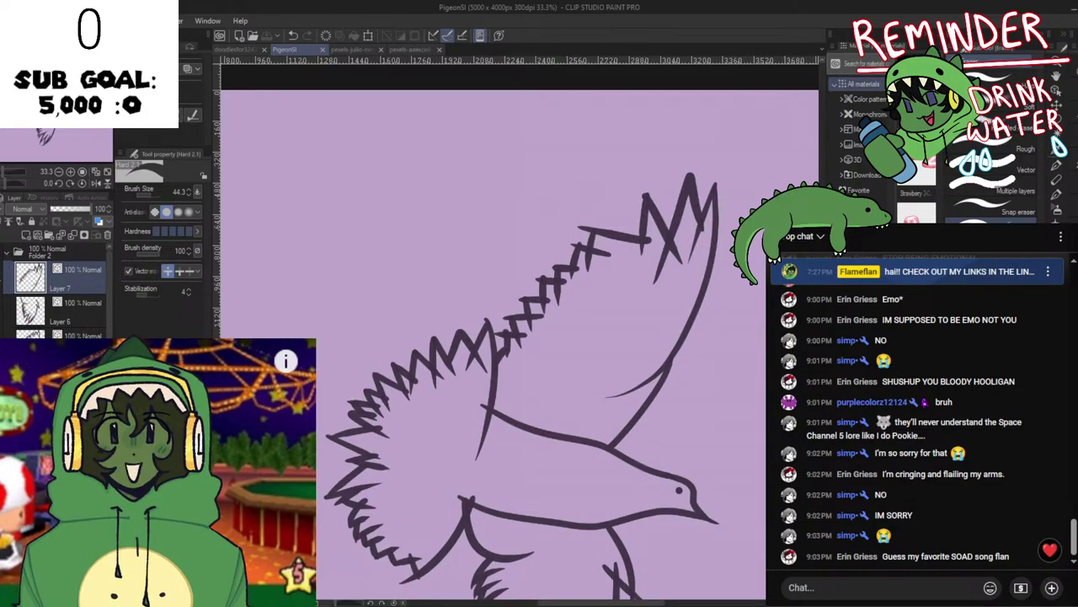
key(space)
key(h)
key(h)
drag(456, 580, 406, 393)
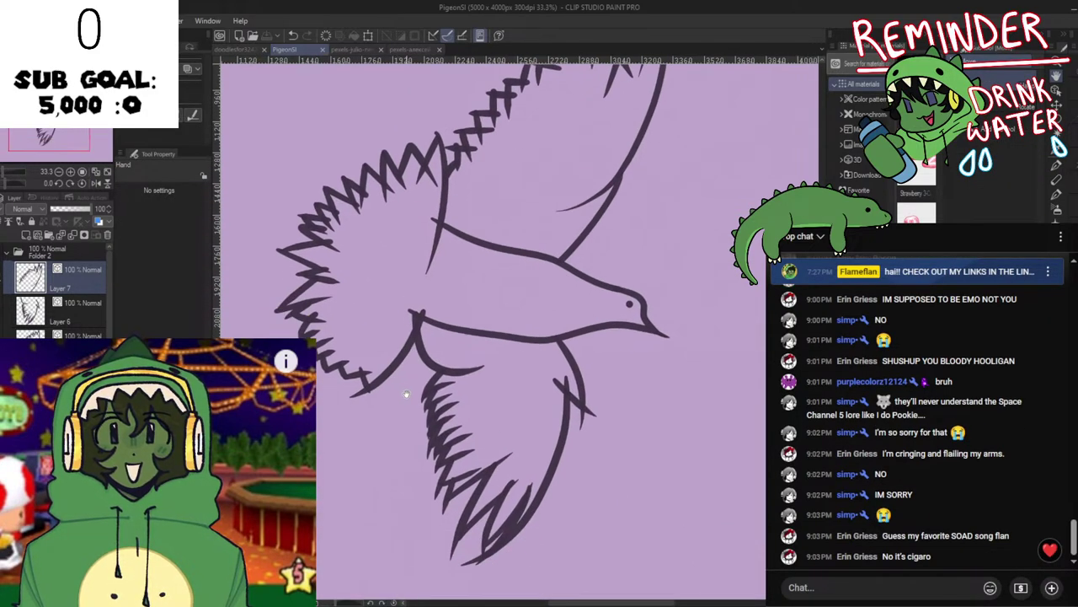
scroll(478, 443, down, 3)
key(h)
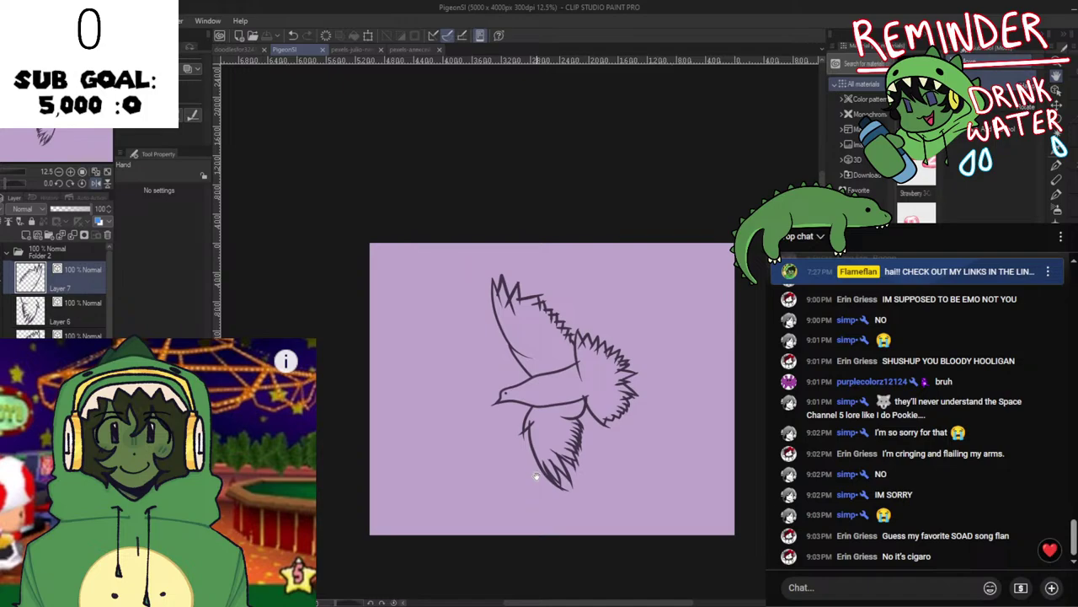
Examine the lower wing and body line art up close in mirrored and normal view.
key(h)
scroll(546, 480, up, 2)
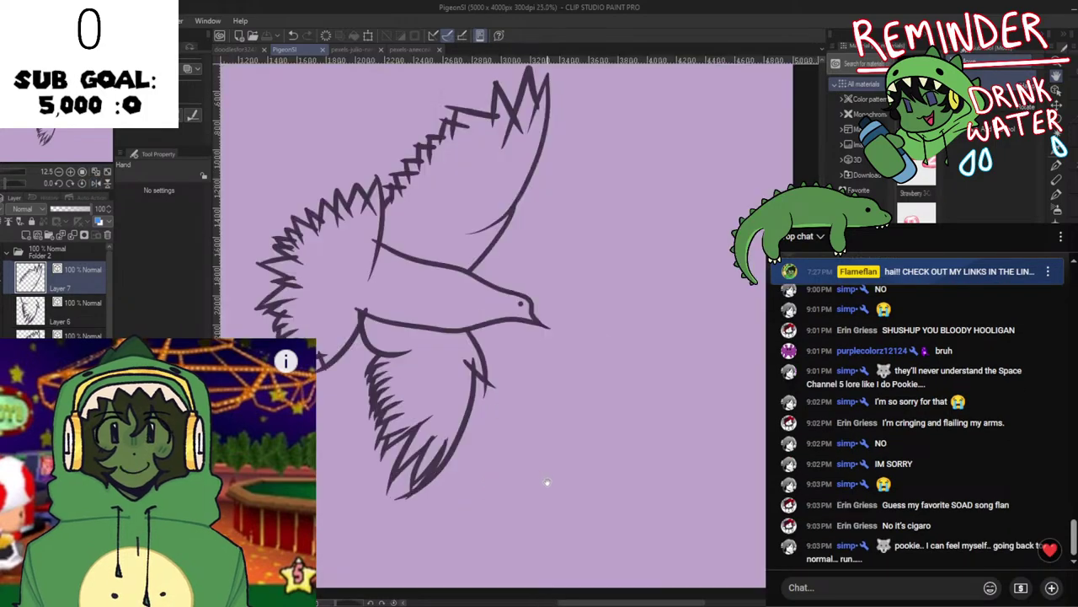
scroll(547, 483, up, 1)
drag(554, 464, 633, 413)
key(h)
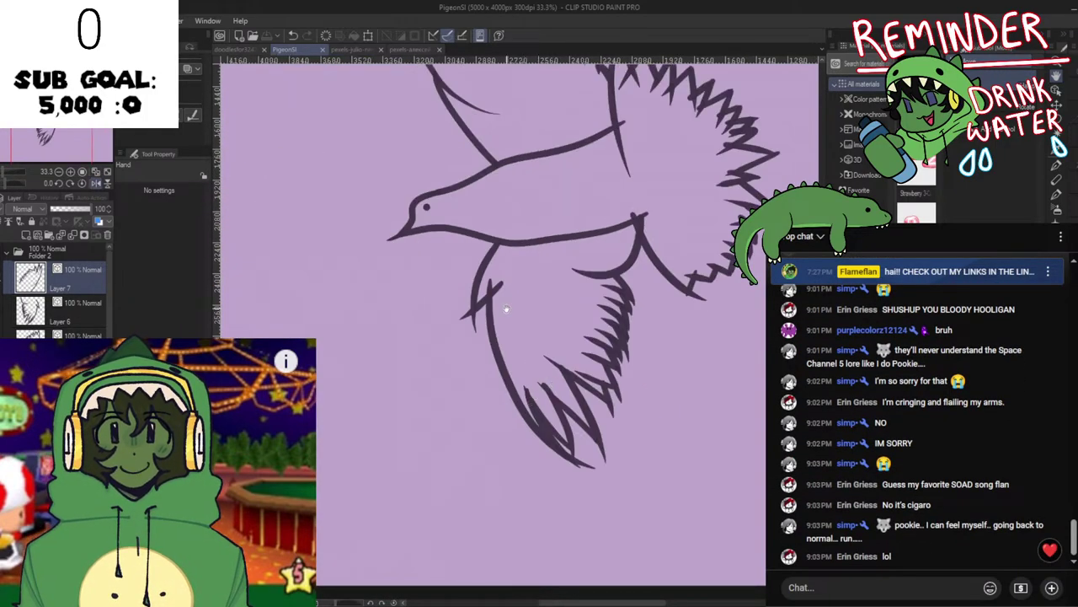
key(h)
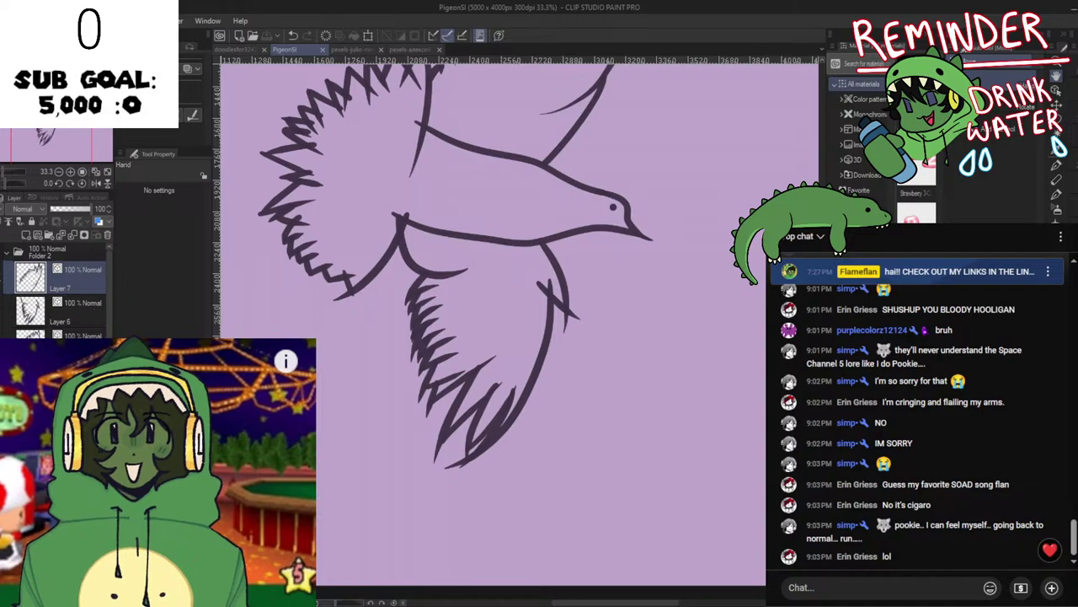
drag(341, 495, 424, 549)
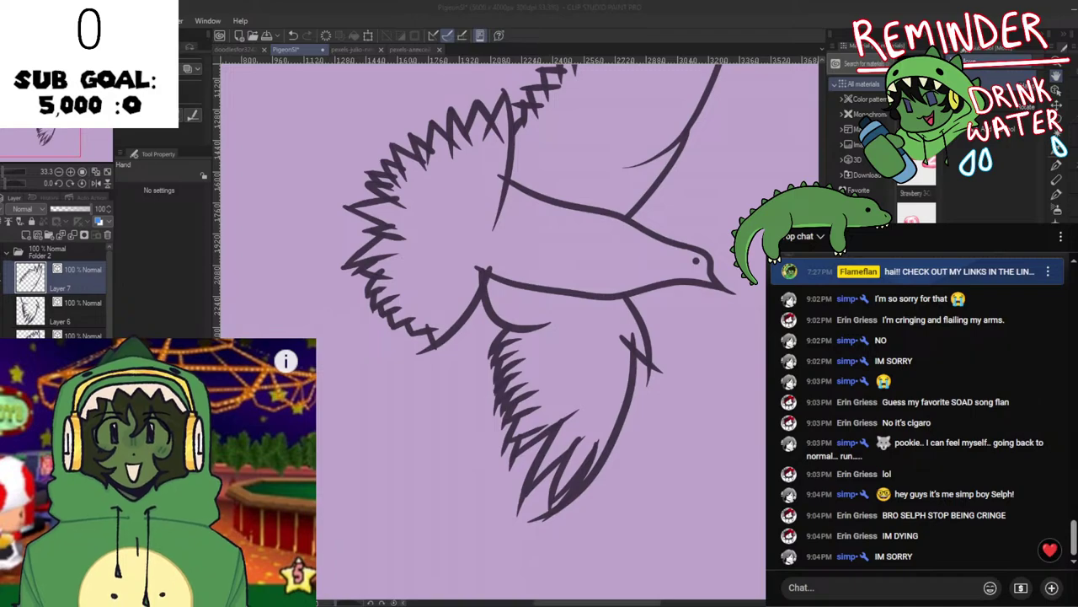
Save the drawing and compare the pigeon's tail and wings in mirrored and normal view.
drag(655, 520, 650, 500)
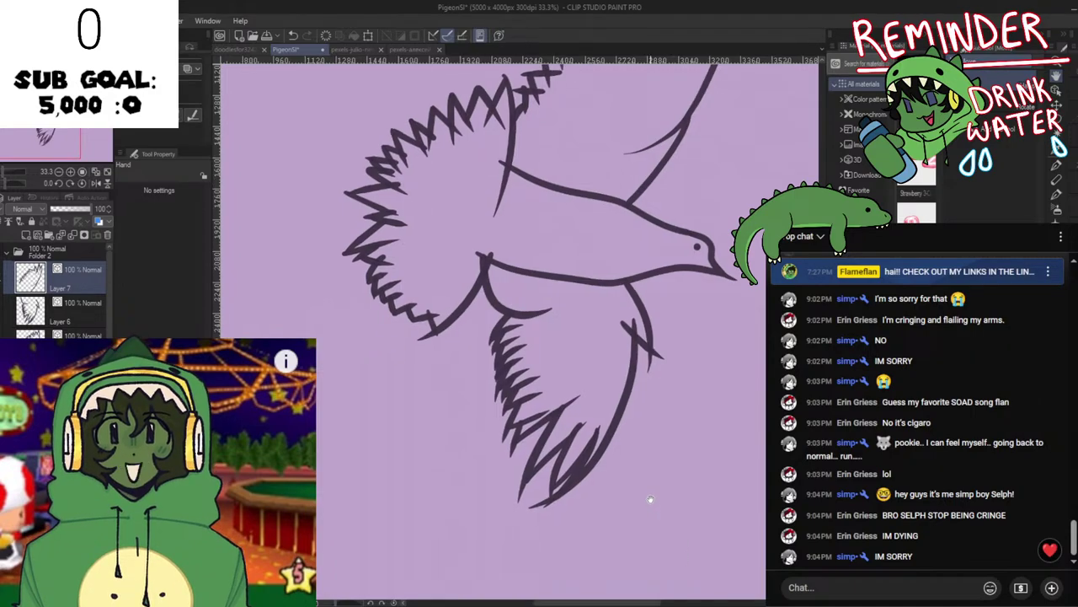
key(ctrl+s)
key(h)
key(h)
key(h)
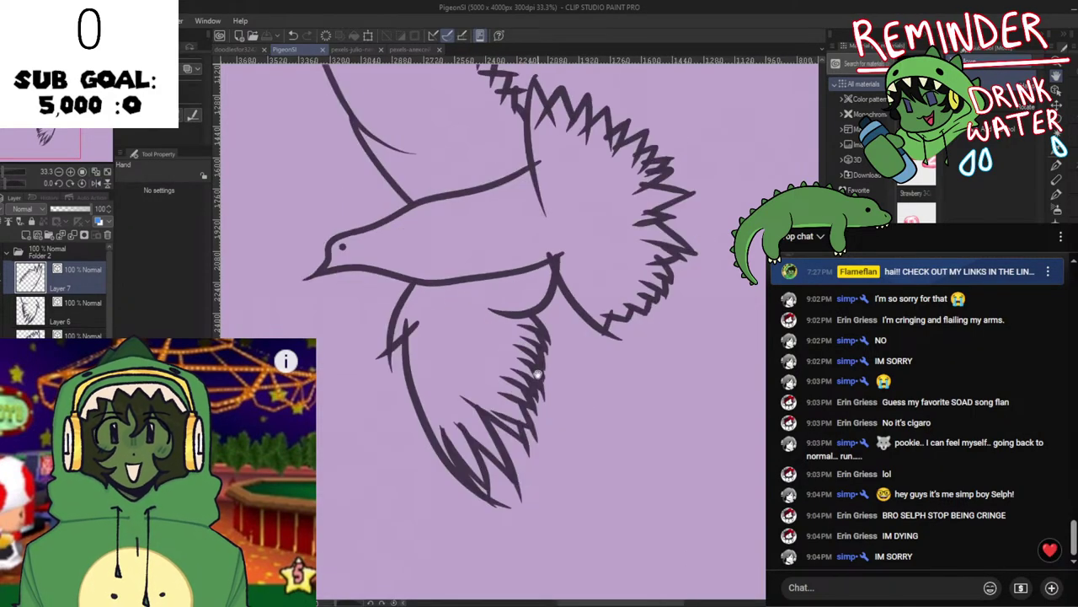
key(h)
drag(580, 392, 570, 481)
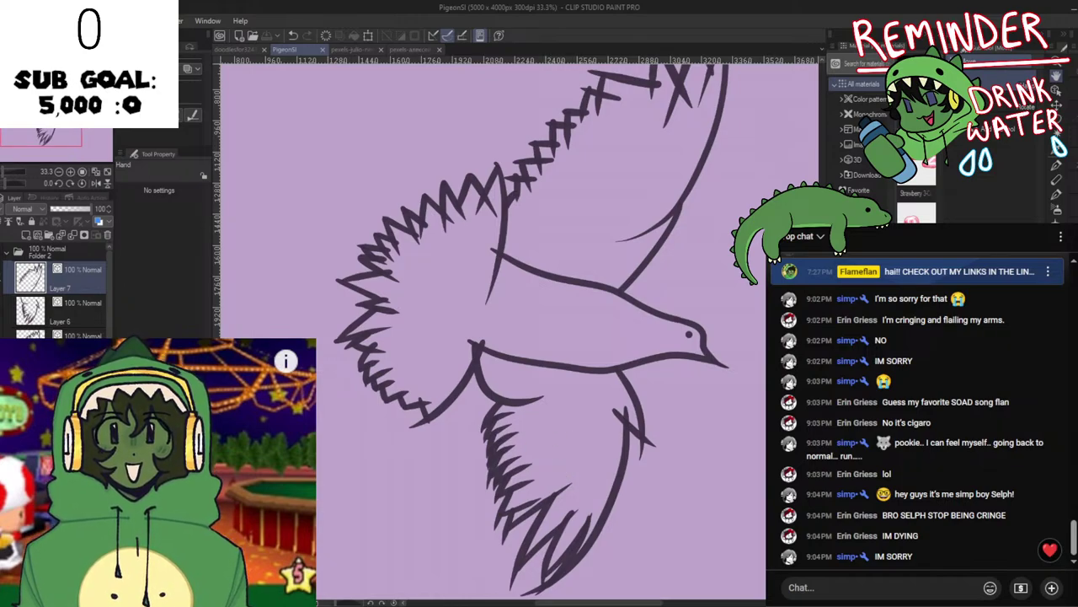
On the tail's layer, identified by toggling layer visibility, erase the end of the tail's lower stroke that overshoots the belly line.
click(67, 377)
click(2, 377)
click(2, 376)
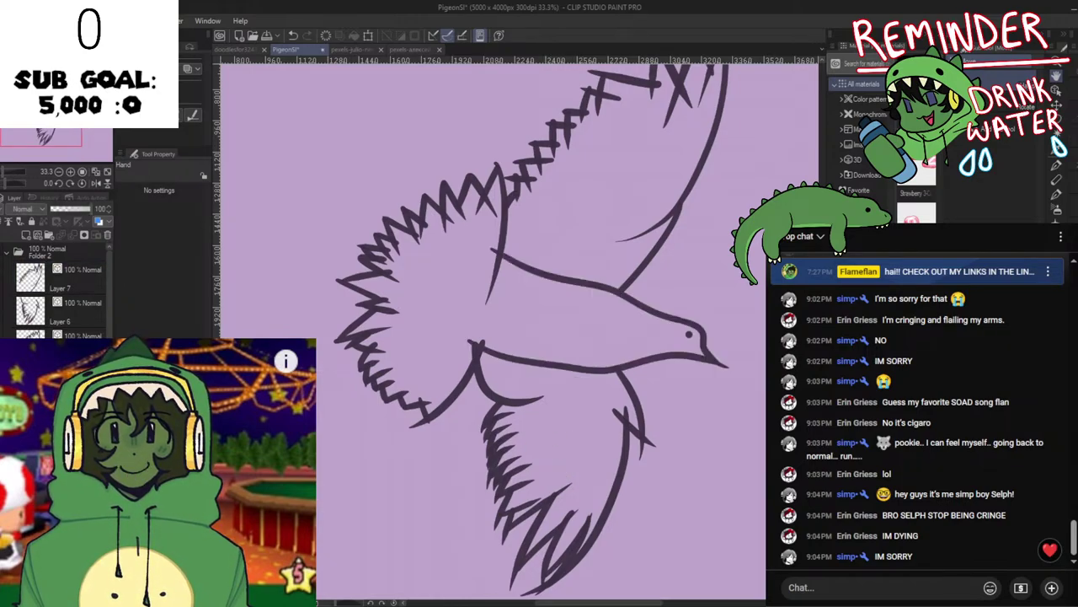
click(3, 344)
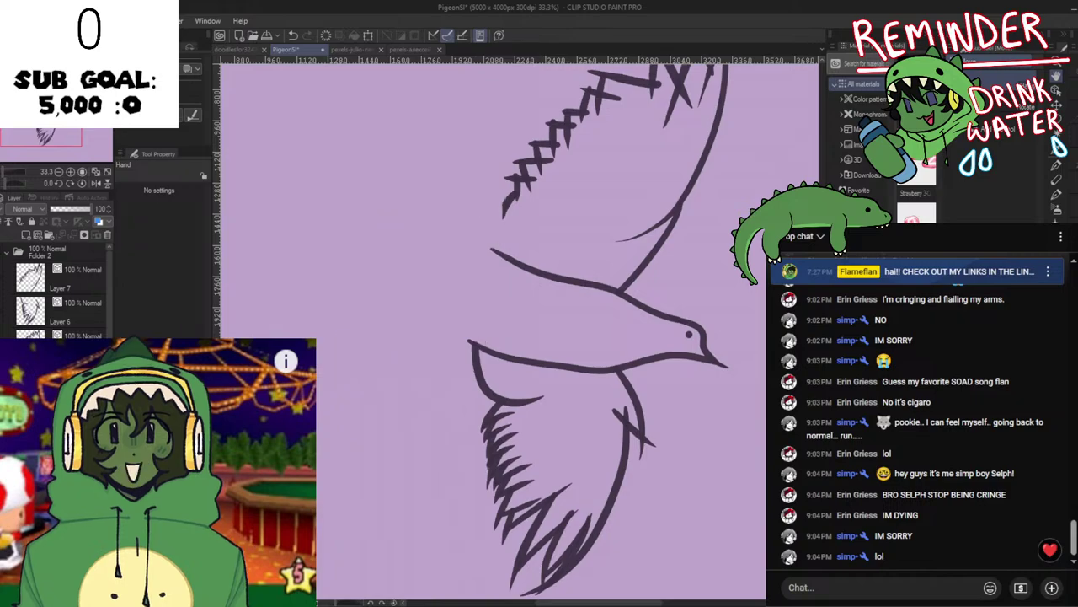
click(2, 344)
click(67, 344)
scroll(389, 340, up, 2)
key(e)
drag(586, 339, 575, 339)
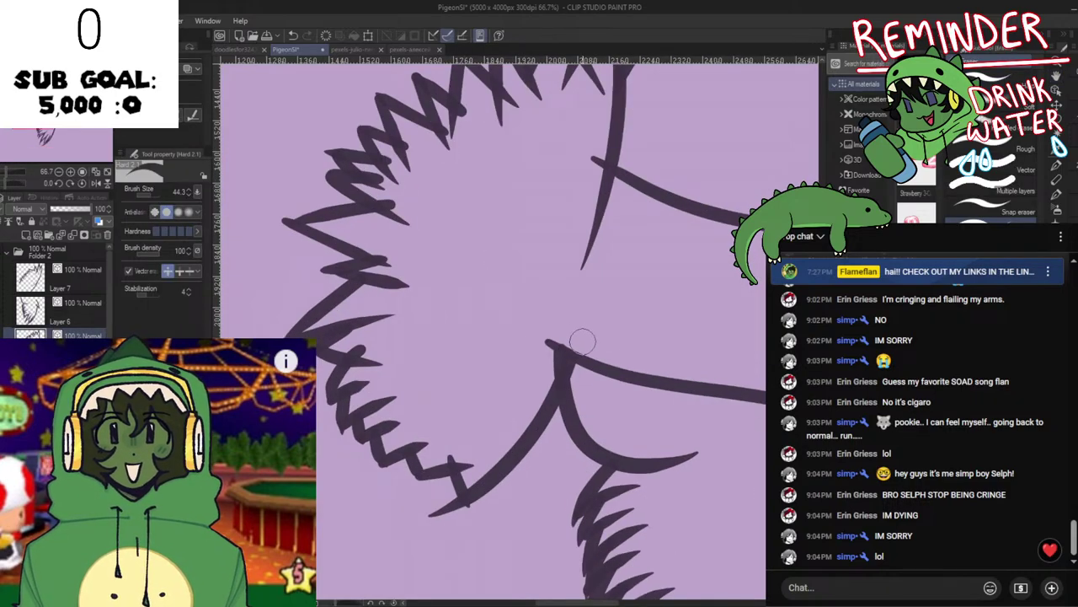
scroll(621, 375, down, 3)
key(space)
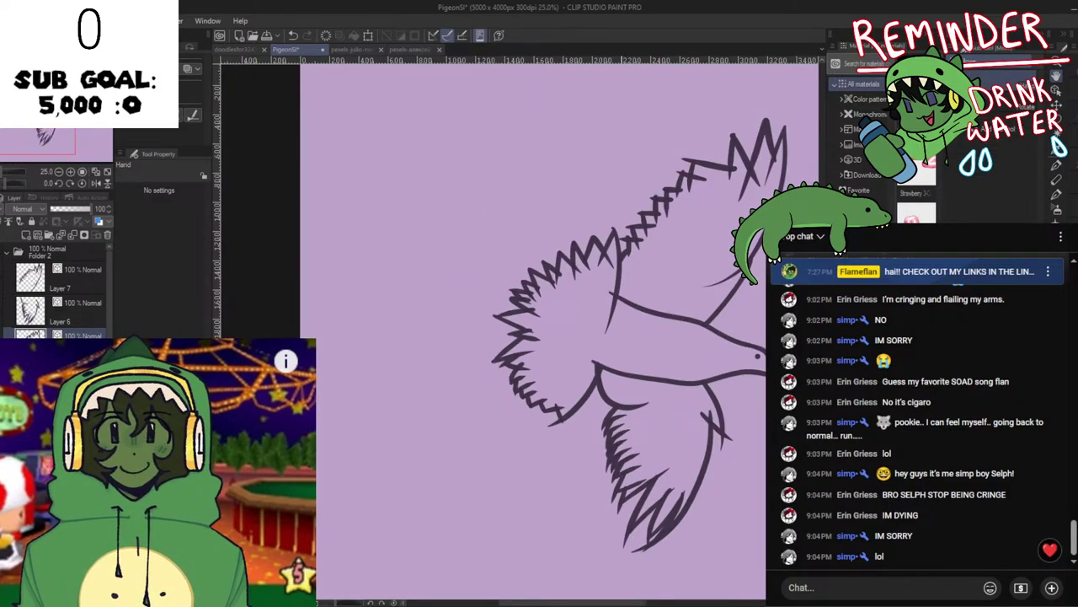
On Layer 6, erase the end of the lower wing's rear stroke that overshoots the belly line, and save.
click(7, 308)
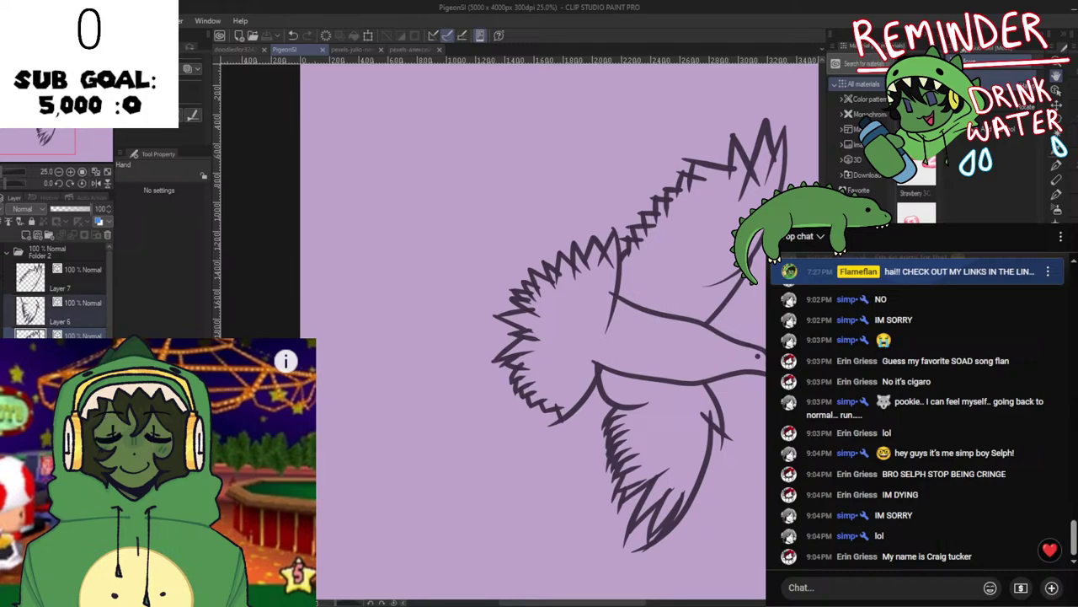
click(3, 308)
key(ctrl+z)
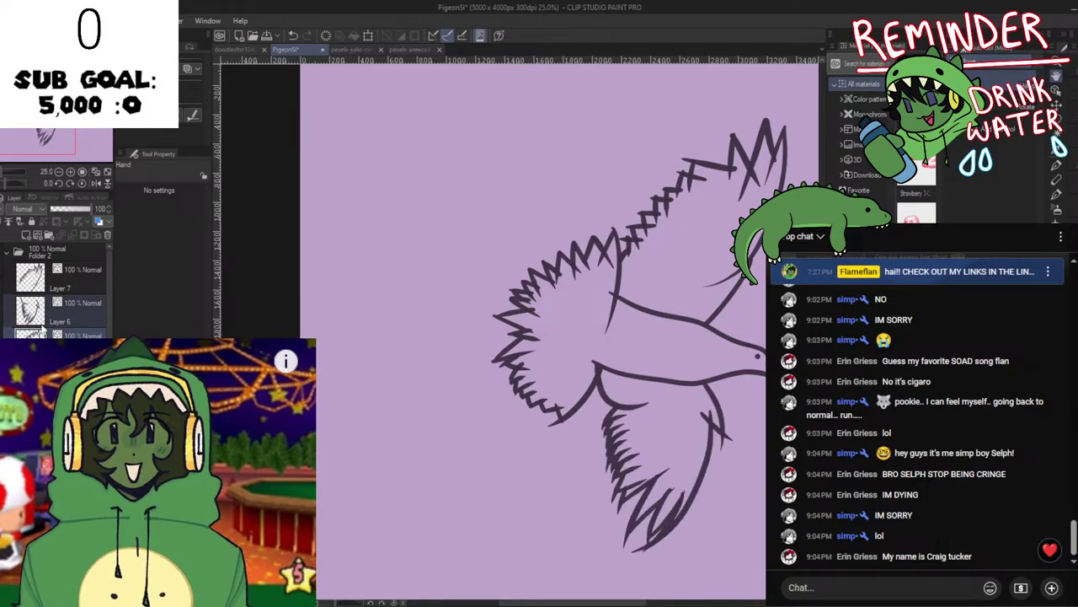
key(e)
scroll(582, 303, up, 3)
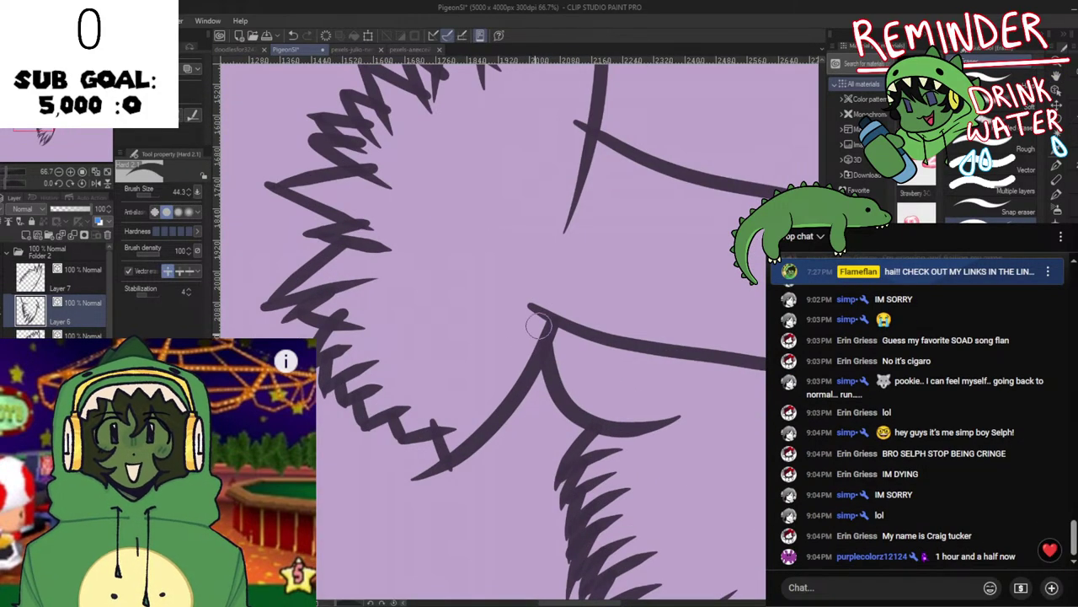
key(h)
scroll(581, 396, down, 5)
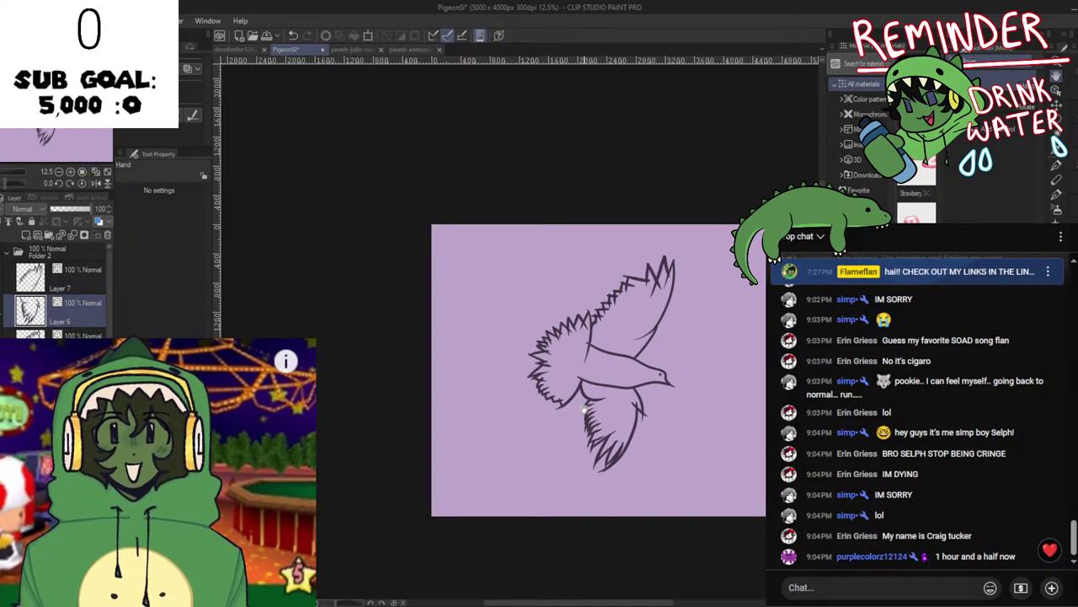
key(ctrl+s)
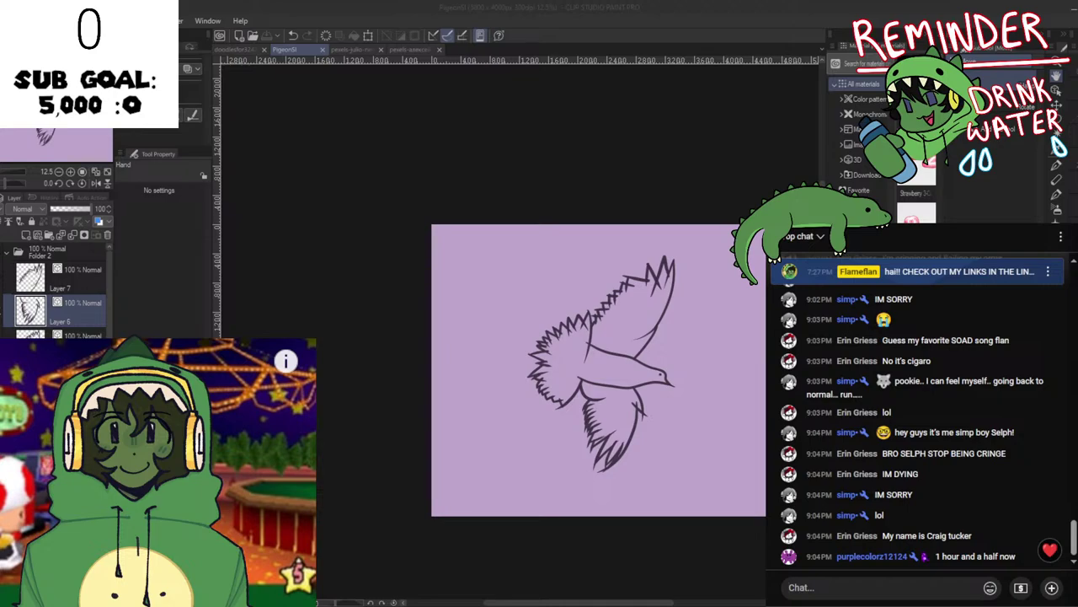
click(647, 460)
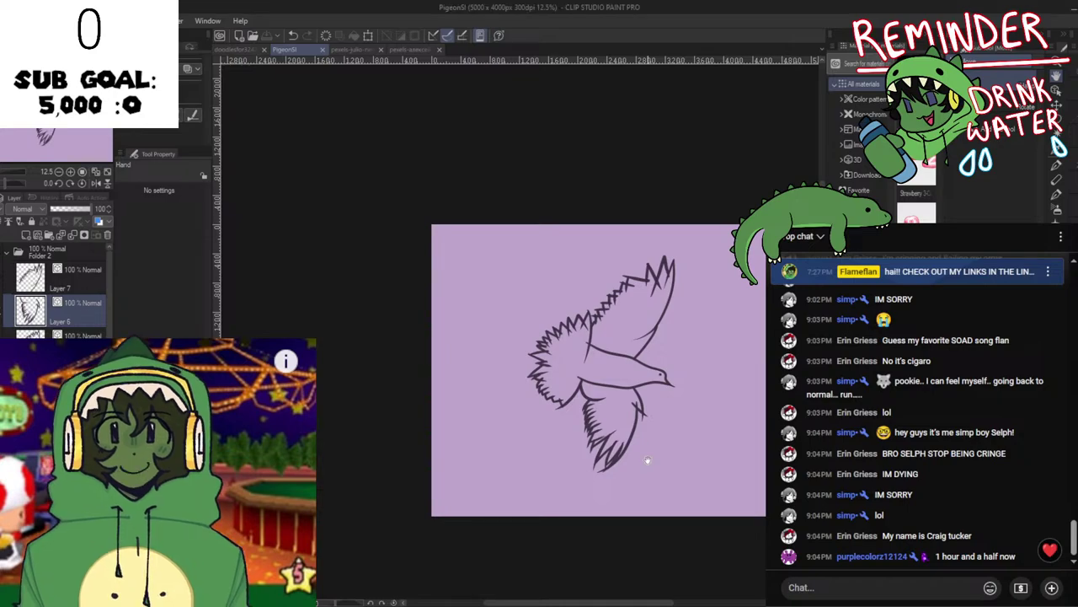
Check Layer 6 by toggling its visibility, and erase the overshooting outer tip of a lower feather on the wing's trailing edge.
scroll(647, 455, up, 6)
scroll(640, 408, up, 1)
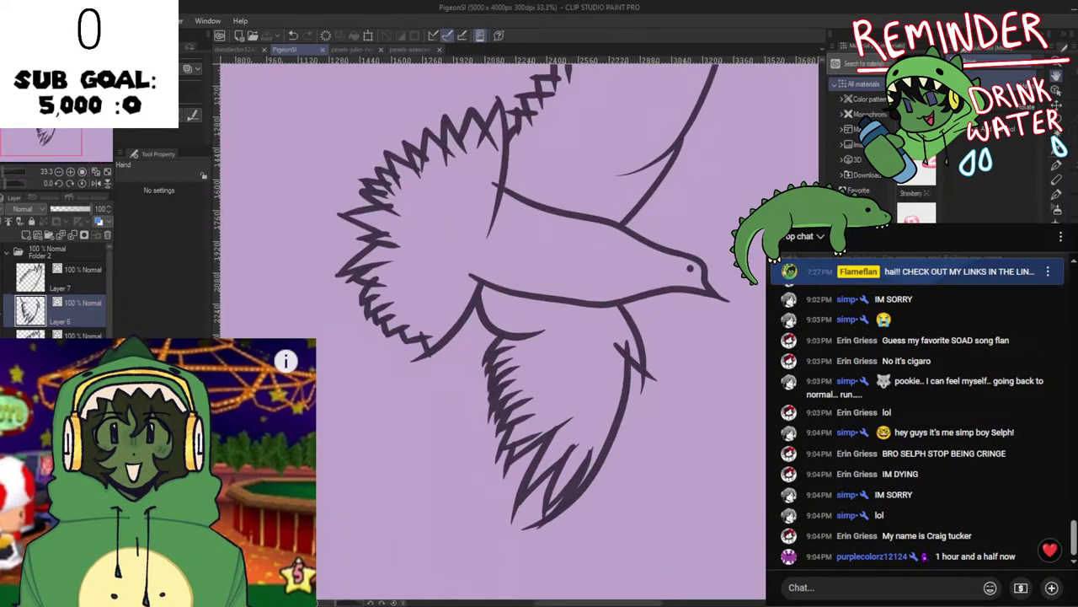
click(3, 314)
click(3, 315)
click(4, 314)
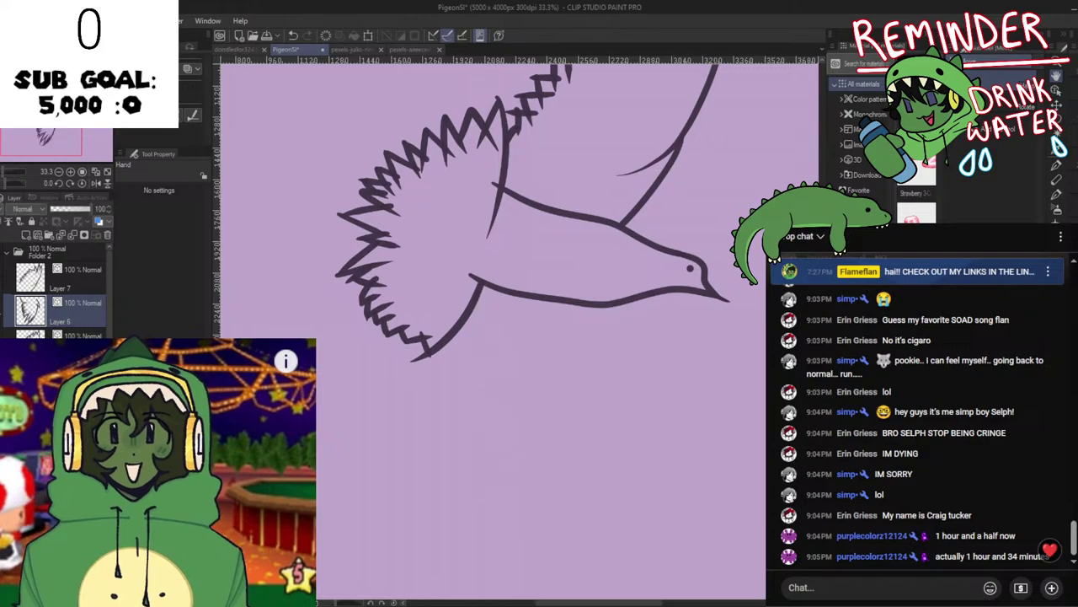
click(4, 314)
scroll(521, 407, up, 5)
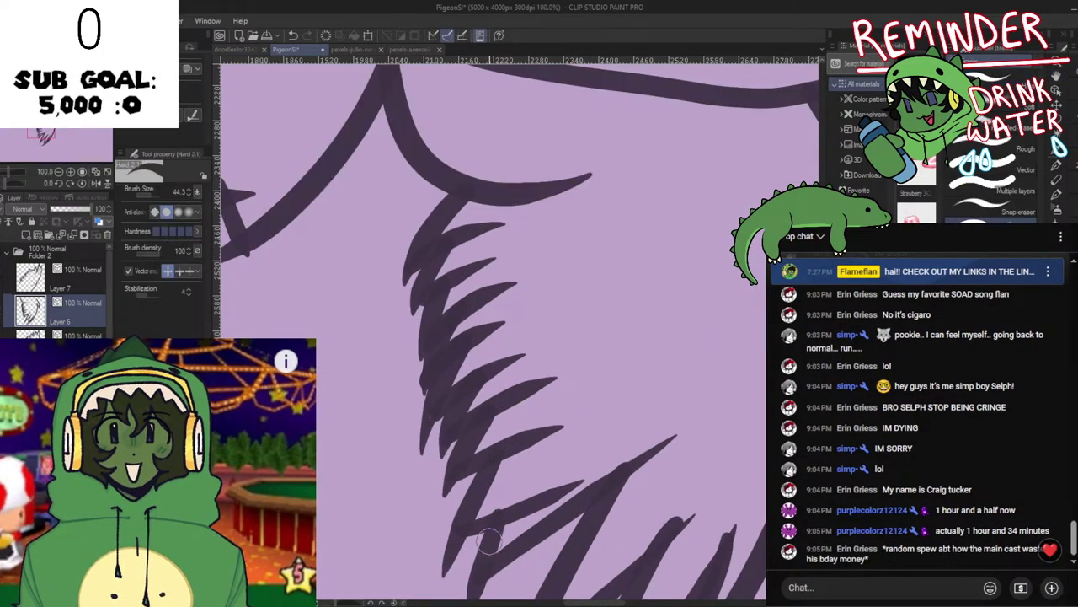
mouse_move(490, 493)
mouse_down()
mouse_move(506, 491)
mouse_move(521, 324)
mouse_up()
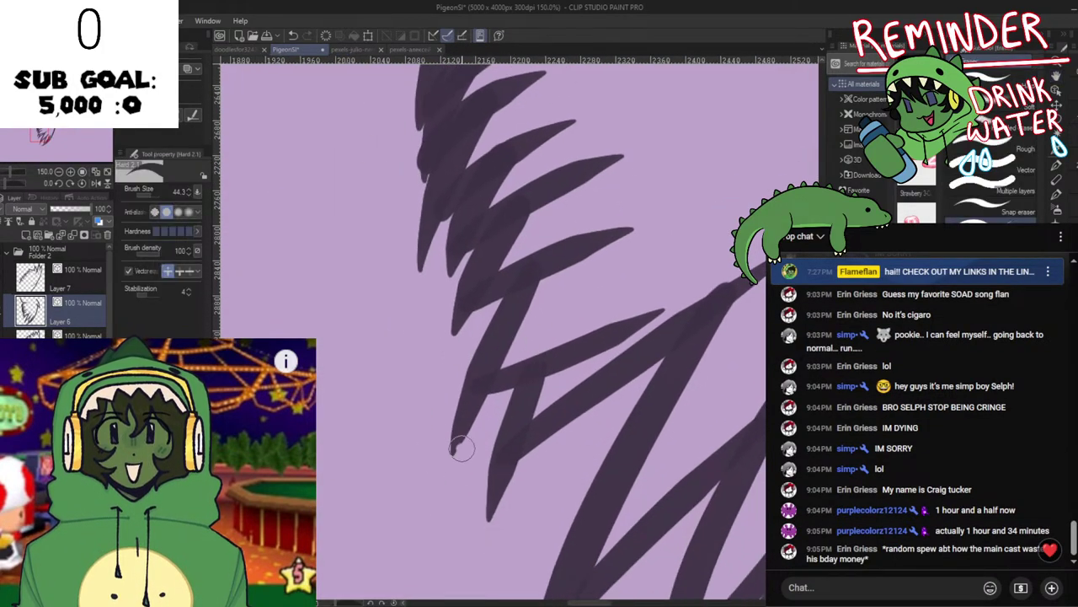
drag(462, 449, 450, 433)
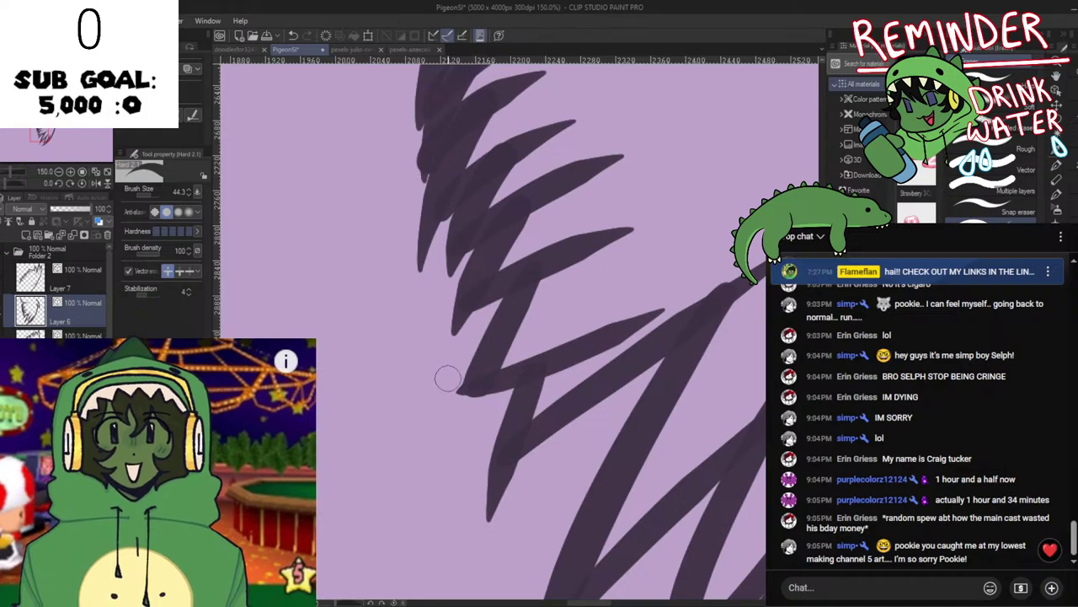
Erase the pointed overshoot from the outer tip of the next feather up on the lower wing's trailing edge.
drag(477, 368, 501, 450)
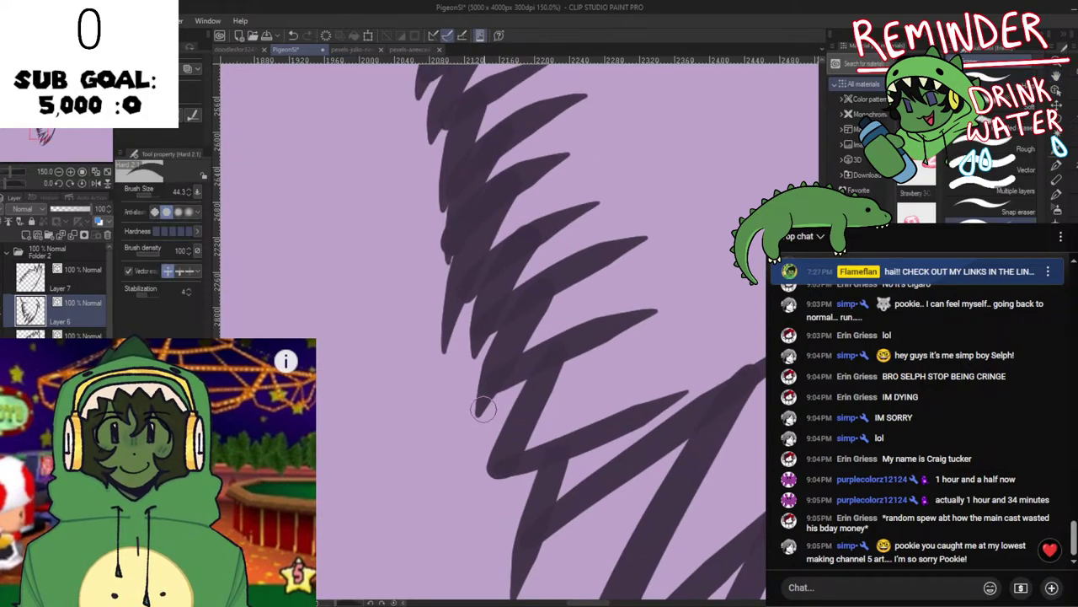
drag(485, 410, 478, 409)
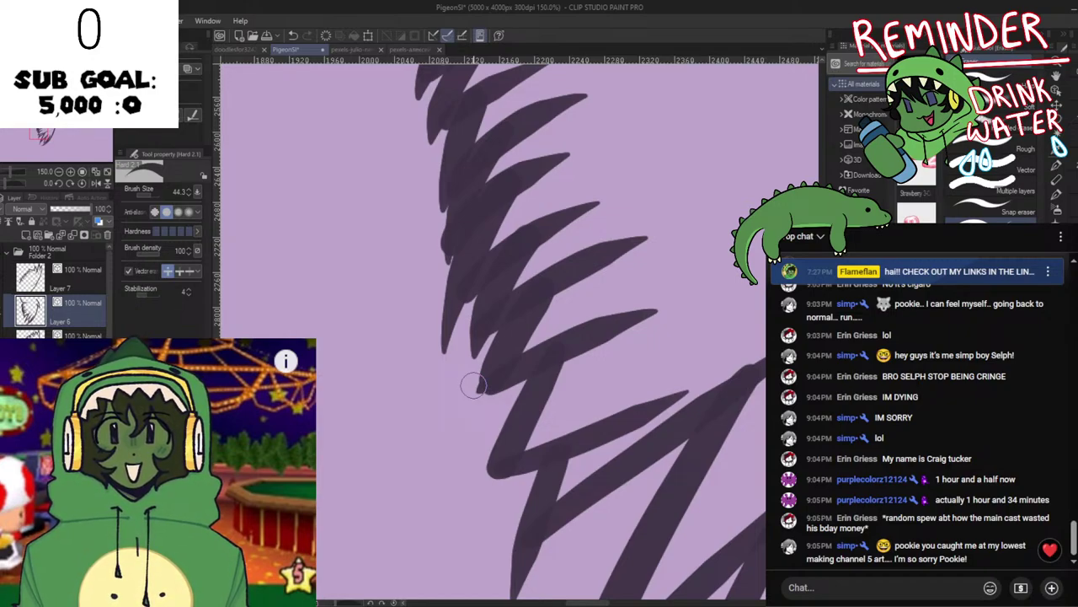
drag(478, 413, 474, 385)
drag(470, 412, 478, 404)
Erase the overshooting outer tips of the remaining short feathers up to the lower wing's base, and save.
drag(475, 404, 568, 503)
mouse_move(552, 451)
mouse_down()
mouse_move(590, 440)
mouse_move(533, 442)
mouse_move(546, 417)
mouse_move(543, 370)
mouse_up()
drag(584, 371, 573, 427)
mouse_move(515, 410)
mouse_down()
mouse_move(527, 419)
mouse_move(527, 395)
mouse_up()
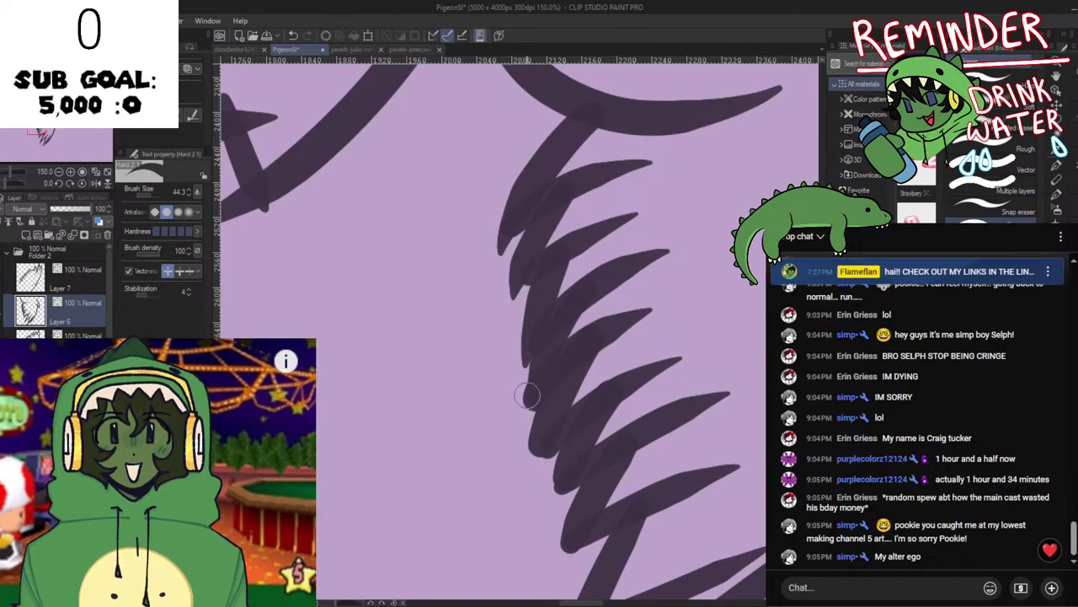
scroll(522, 362, up, 2)
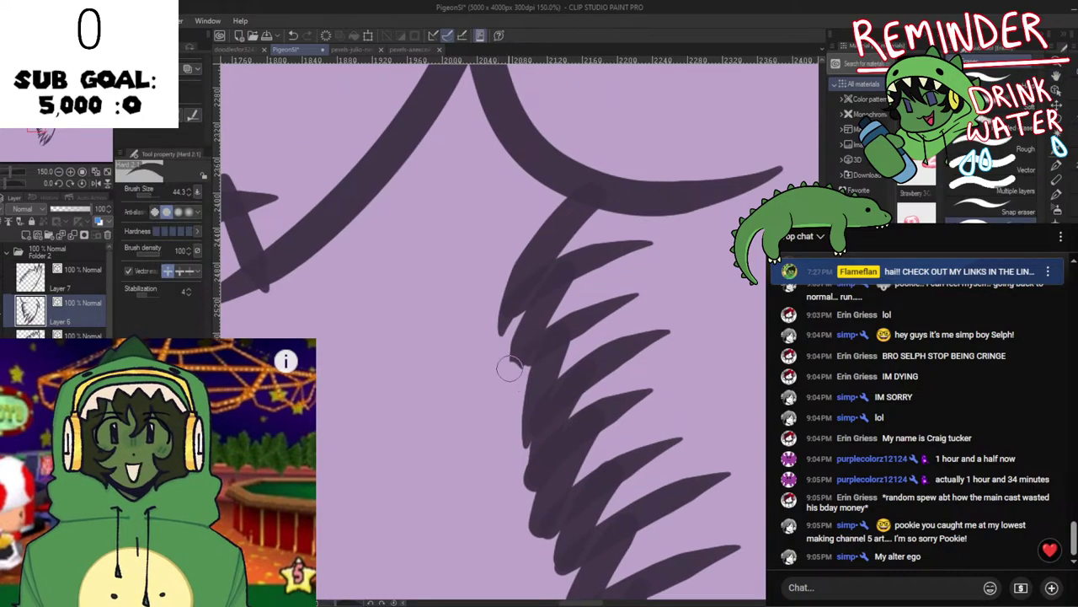
mouse_move(510, 368)
mouse_down()
mouse_move(524, 401)
mouse_move(546, 381)
mouse_move(529, 381)
mouse_up()
key(ctrl+z)
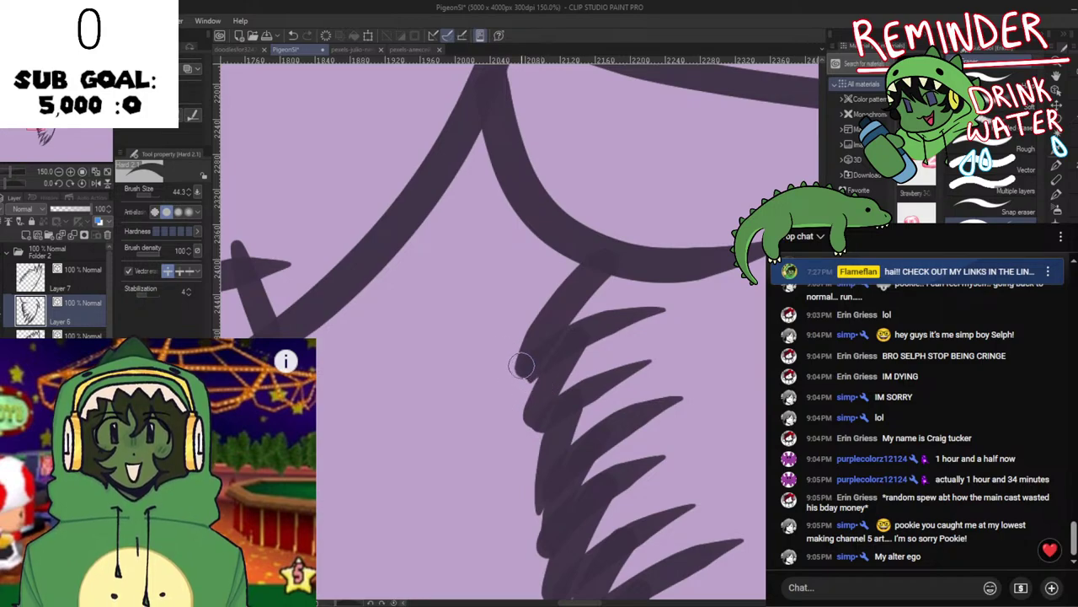
scroll(556, 392, down, 5)
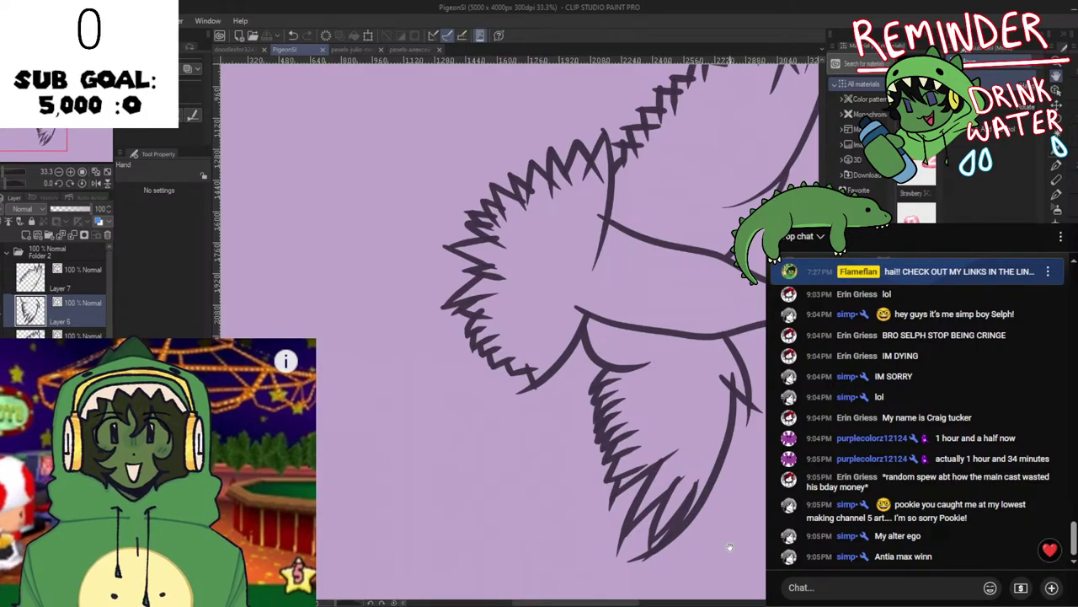
Erase the overshooting inner stroke end where the long feather lines meet near the lower wing's tip.
scroll(730, 548, up, 4)
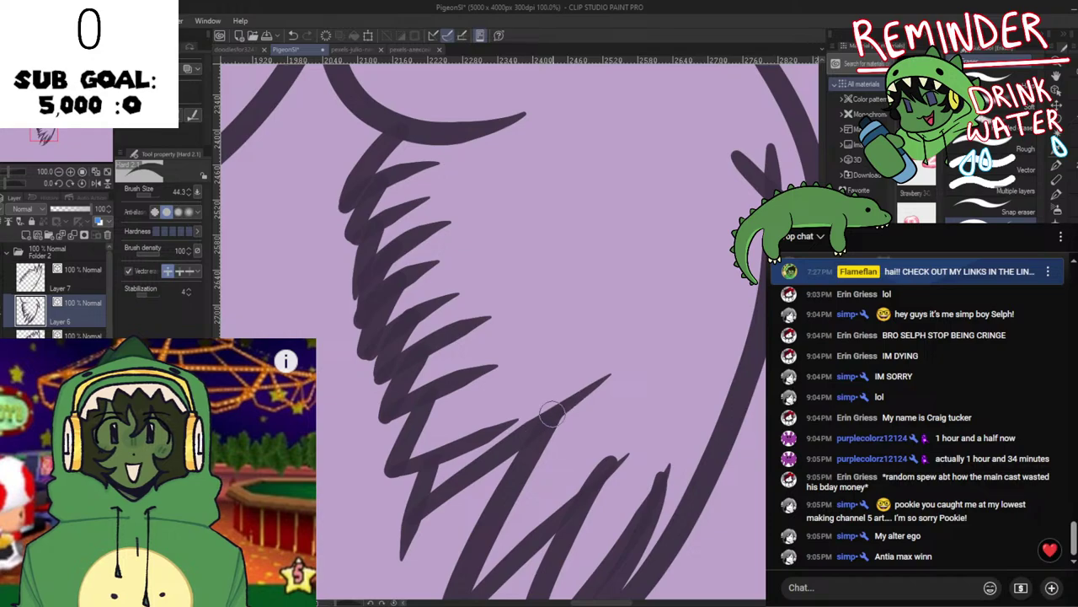
mouse_move(604, 433)
mouse_down()
mouse_move(577, 344)
mouse_move(606, 404)
mouse_up()
drag(631, 358, 586, 419)
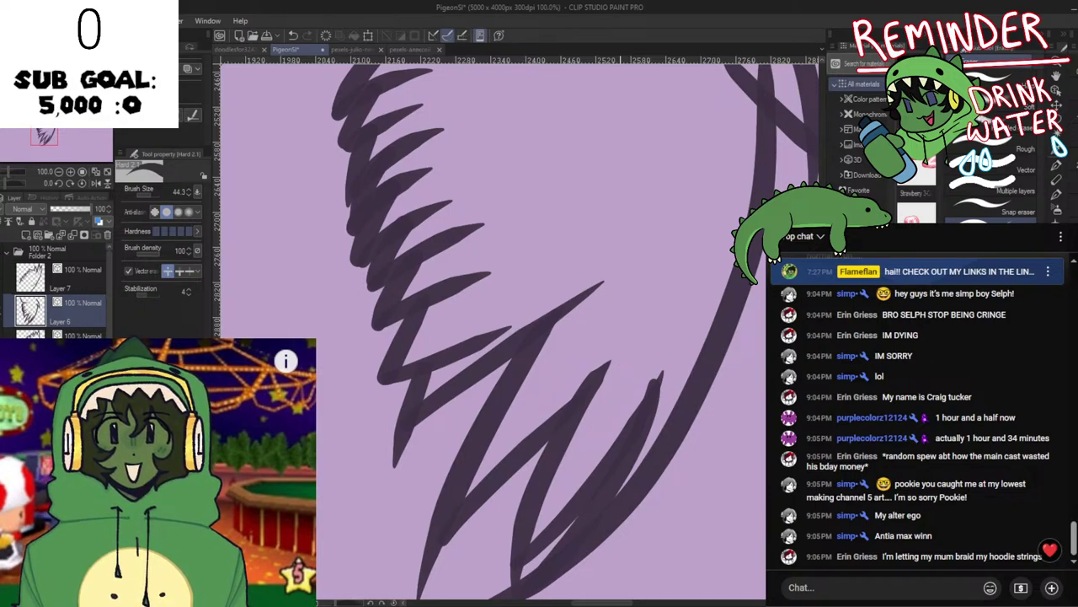
click(587, 373)
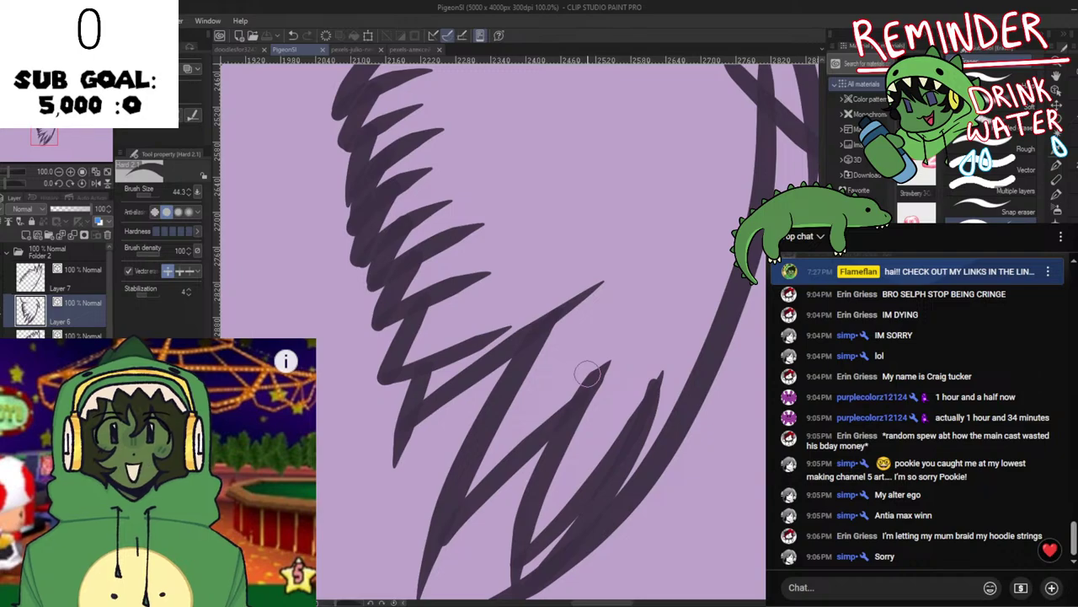
click(587, 373)
key(ctrl+z)
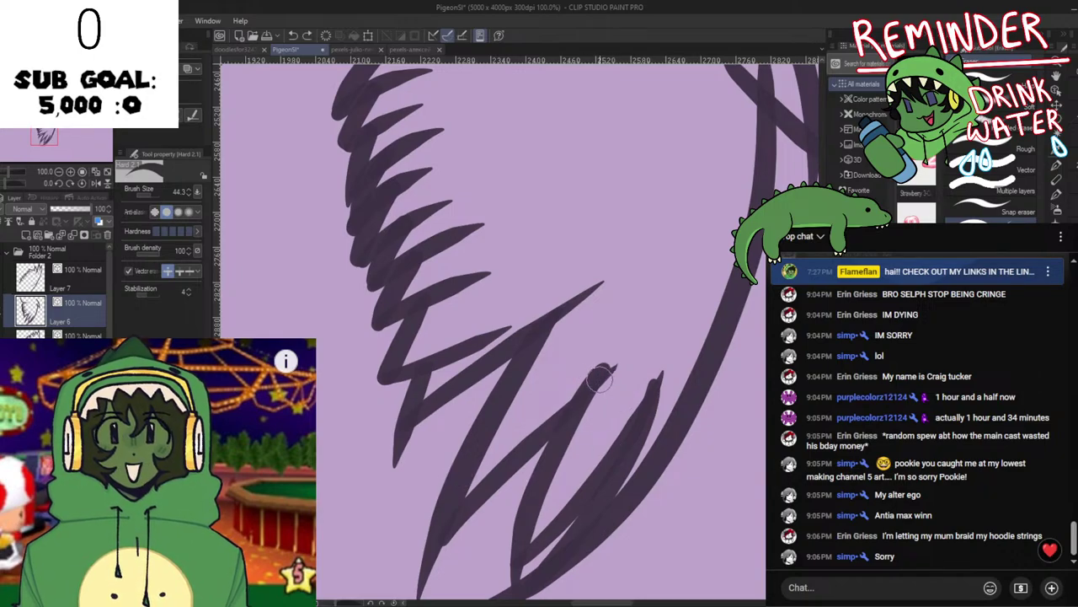
drag(600, 380, 612, 393)
key(ctrl+z)
Erase the outer point of the long feather beside the lower wing's tip that extends past its stroke junction.
drag(562, 447, 547, 364)
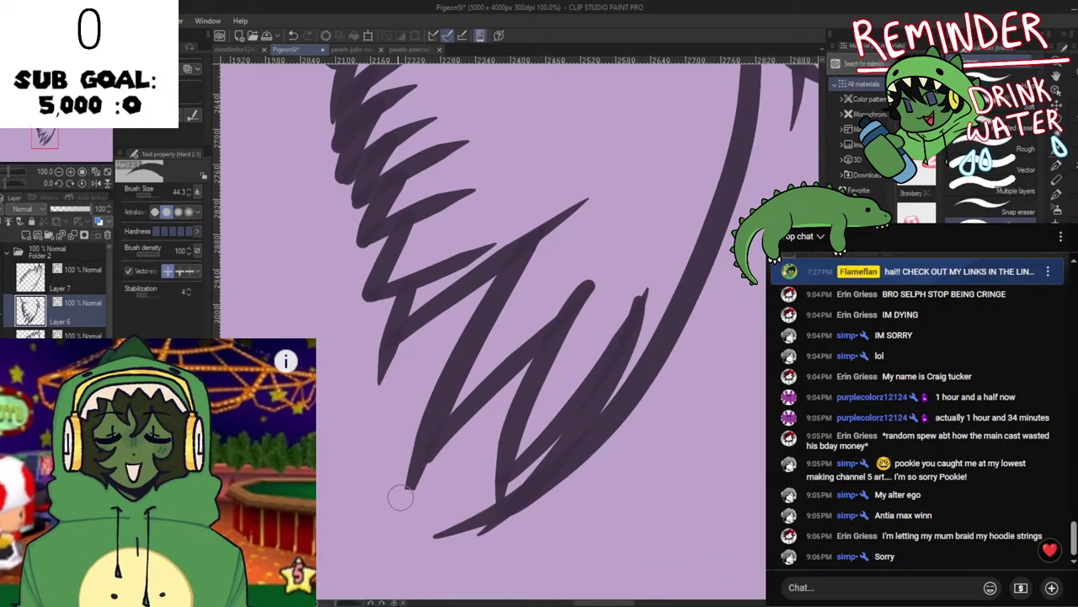
drag(414, 471, 403, 519)
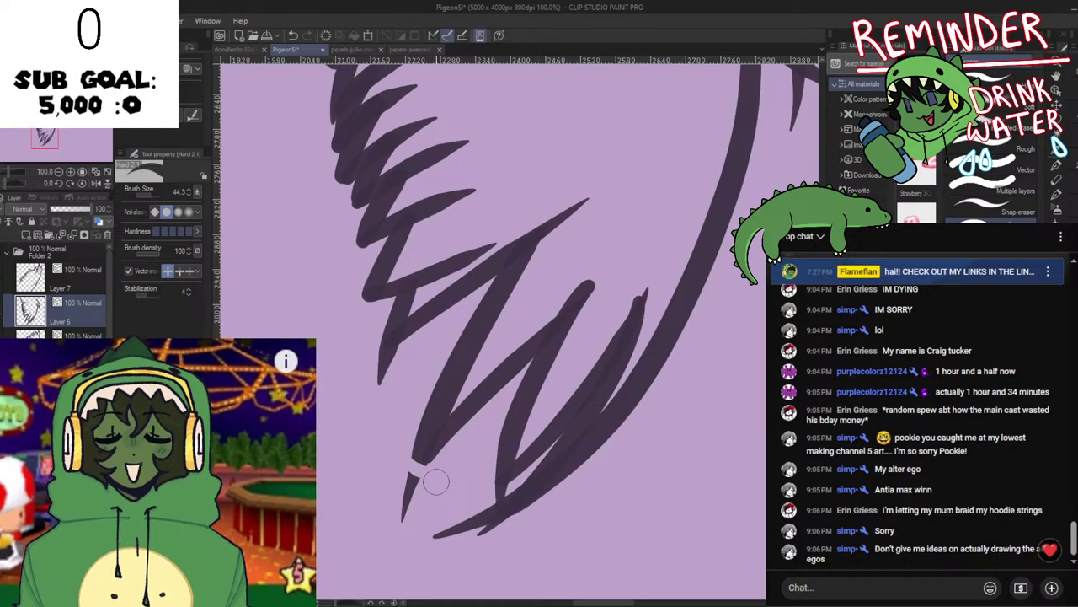
drag(413, 478, 404, 531)
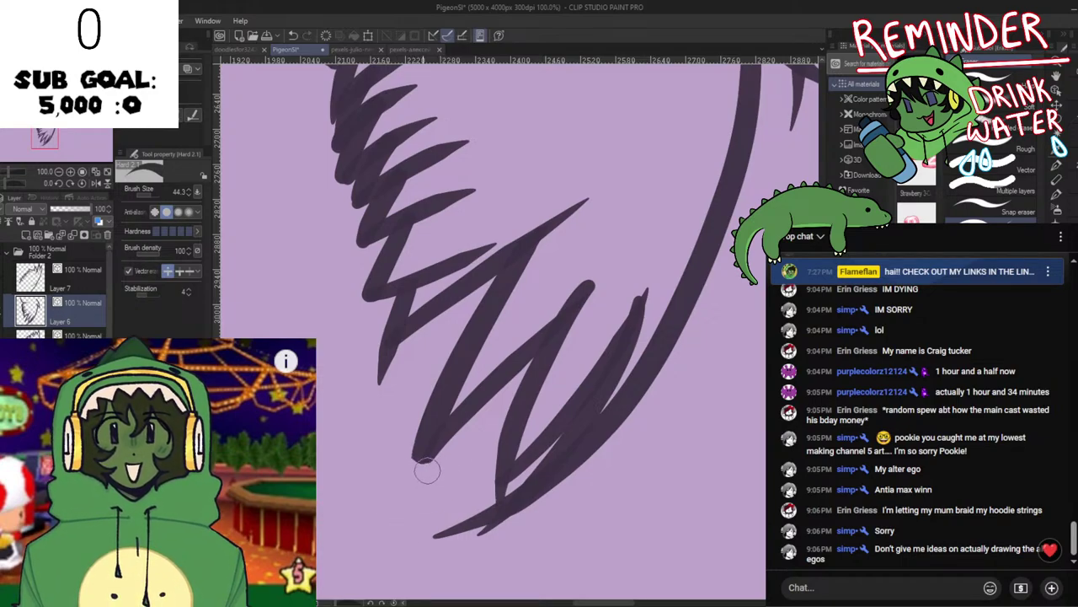
Erase the outer points extending past the stroke junctions on the remaining long feathers of the lower wing.
mouse_move(448, 539)
mouse_down()
mouse_move(399, 551)
mouse_move(448, 536)
mouse_move(474, 496)
mouse_up()
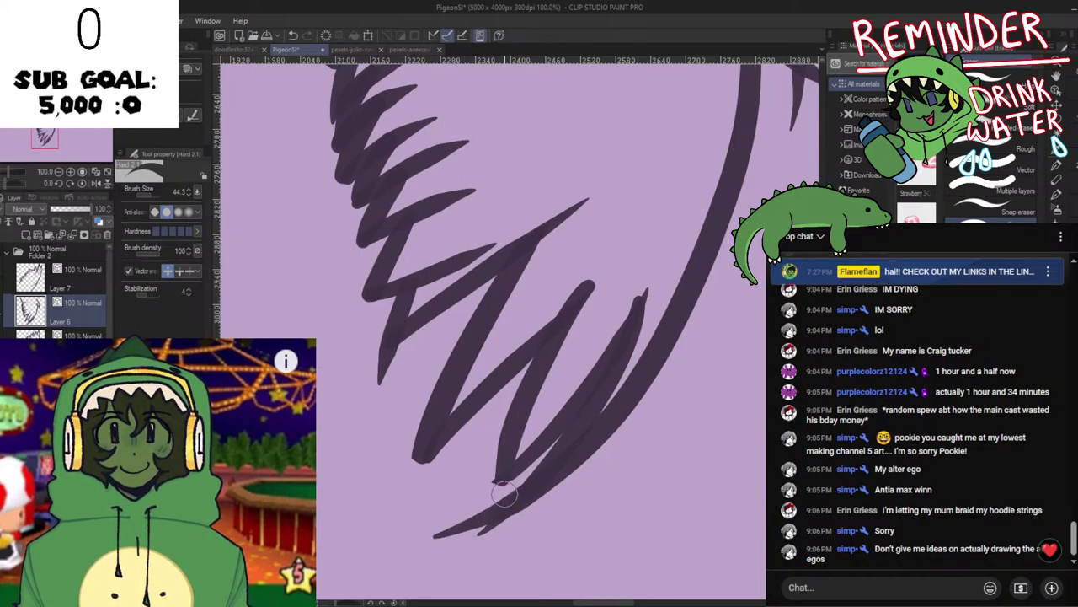
key(space)
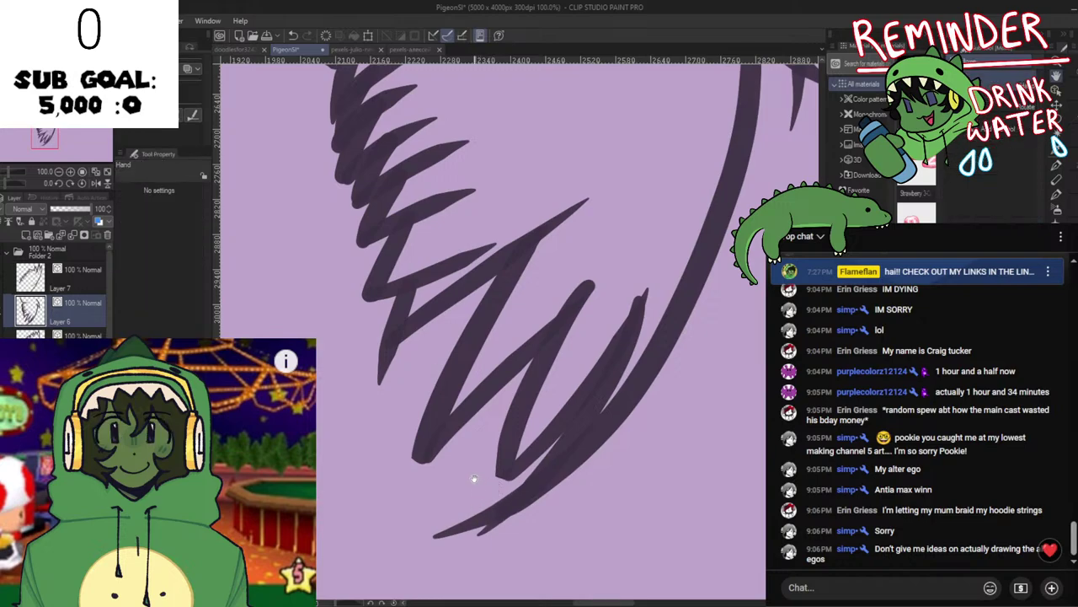
mouse_move(376, 375)
mouse_down()
mouse_move(469, 472)
mouse_move(472, 461)
mouse_move(444, 466)
mouse_move(491, 453)
mouse_move(503, 461)
mouse_up()
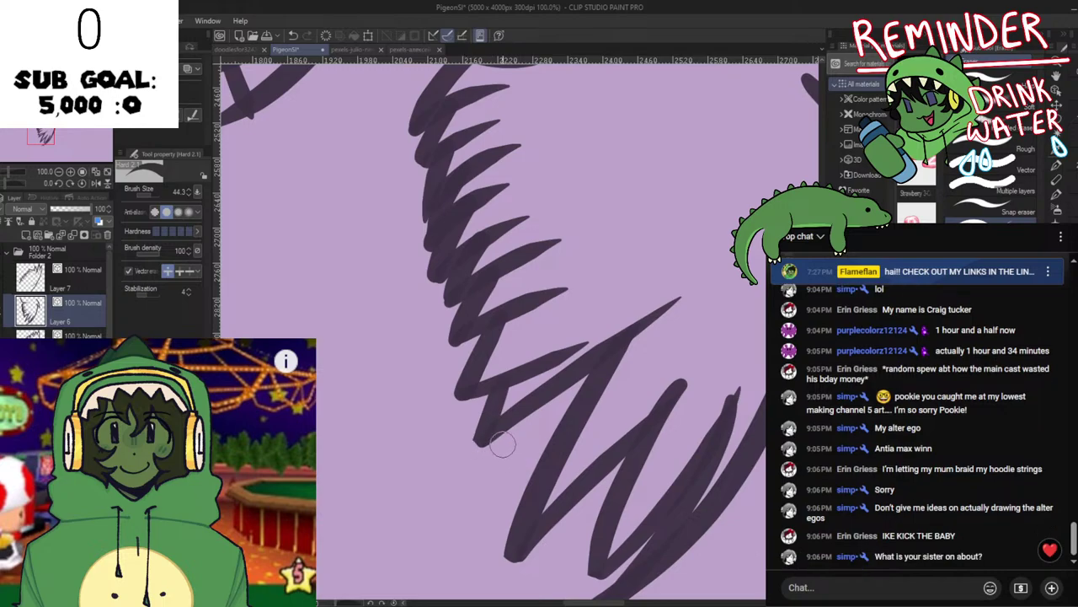
key(space)
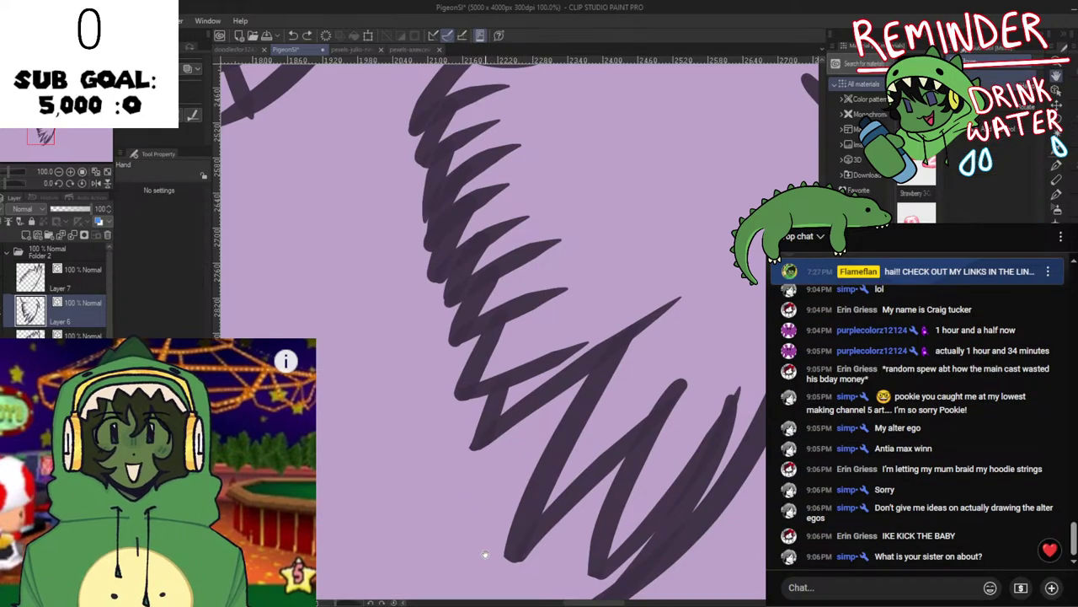
drag(481, 486, 505, 443)
drag(648, 435, 484, 526)
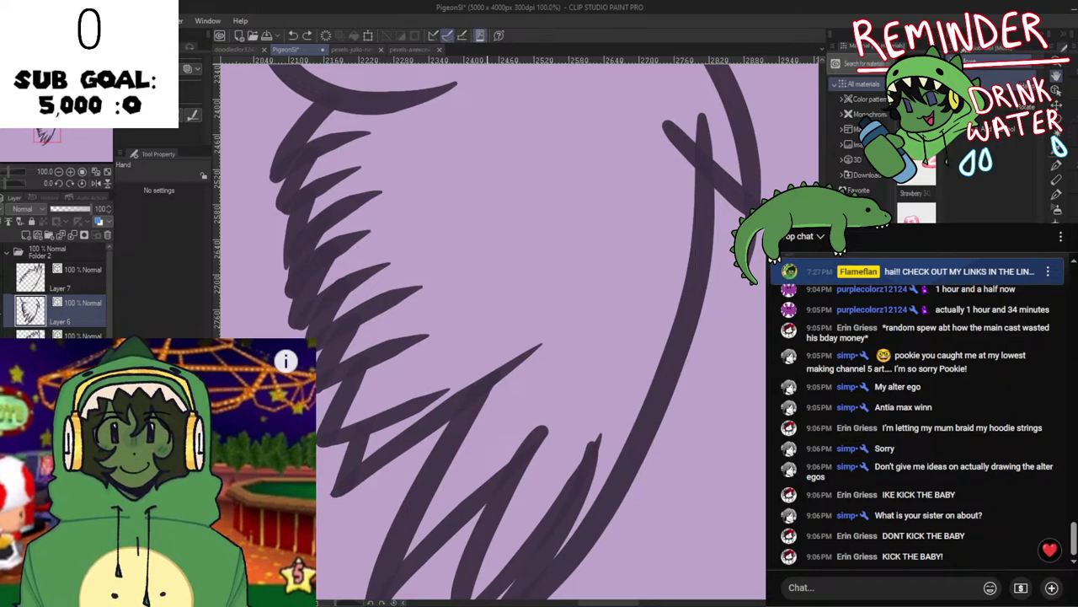
drag(599, 593, 641, 473)
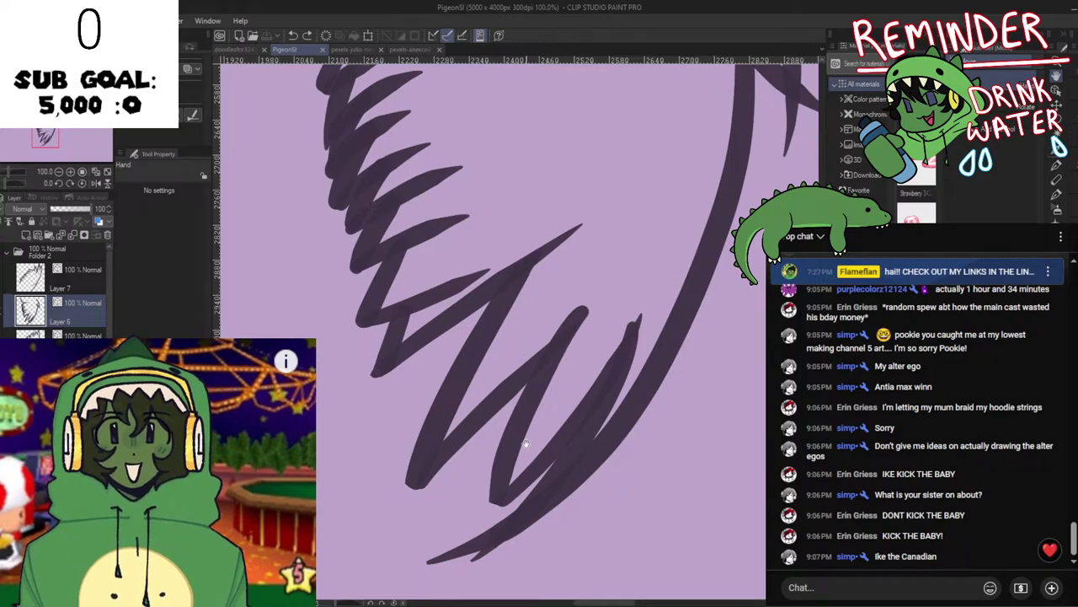
Erase the two overshooting stroke ends beyond the lower wing's pointed tip, and save the file.
mouse_move(545, 386)
mouse_down()
mouse_move(563, 299)
mouse_move(629, 253)
mouse_move(612, 290)
mouse_up()
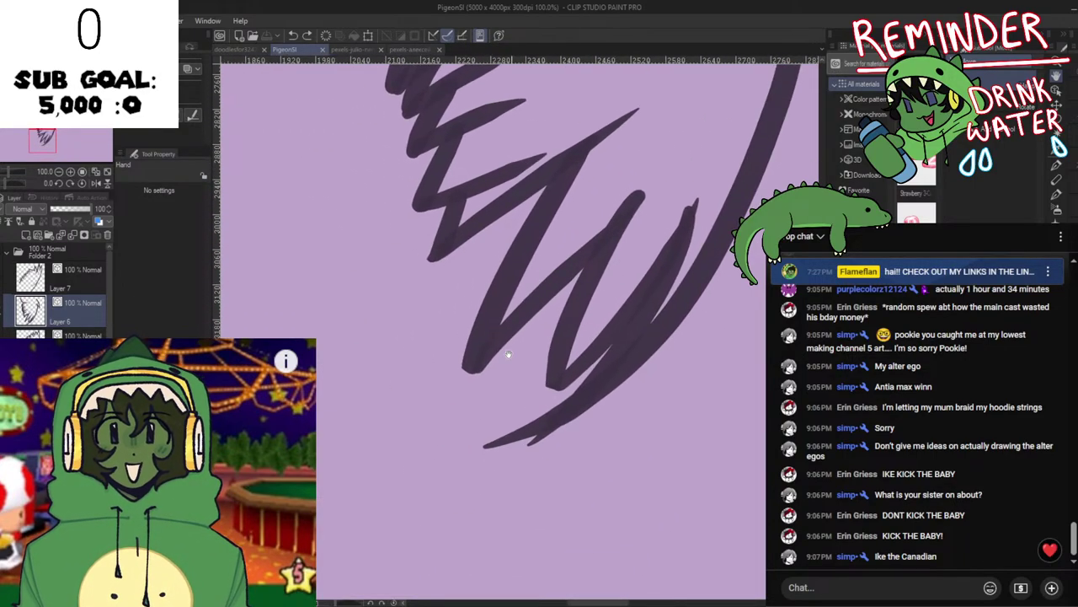
drag(528, 411, 530, 413)
mouse_move(486, 459)
mouse_down()
mouse_move(540, 415)
mouse_move(532, 441)
mouse_up()
drag(573, 405, 574, 403)
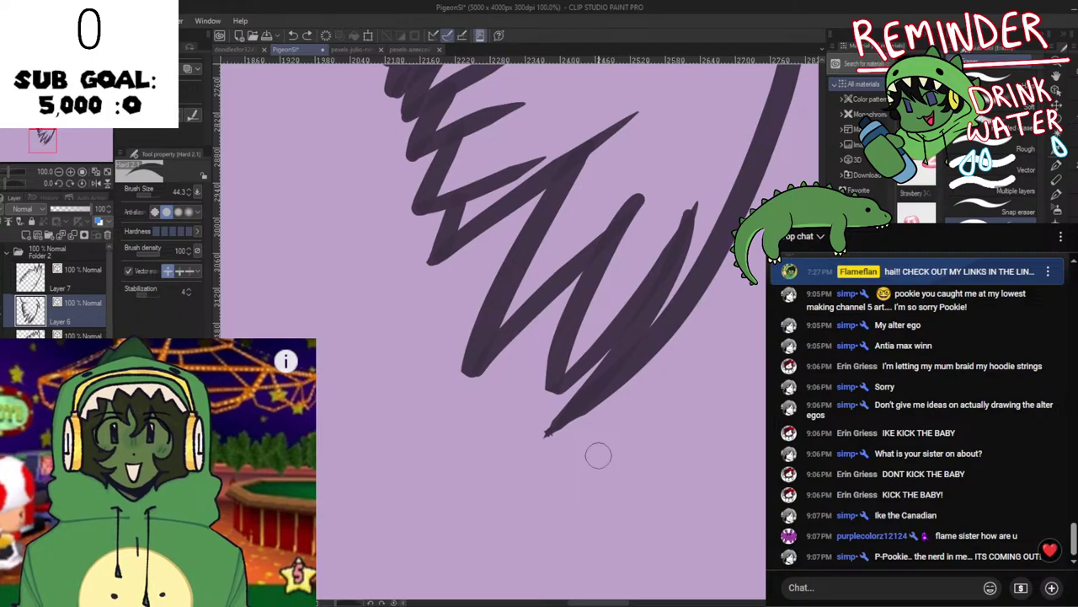
key(ctrl+s)
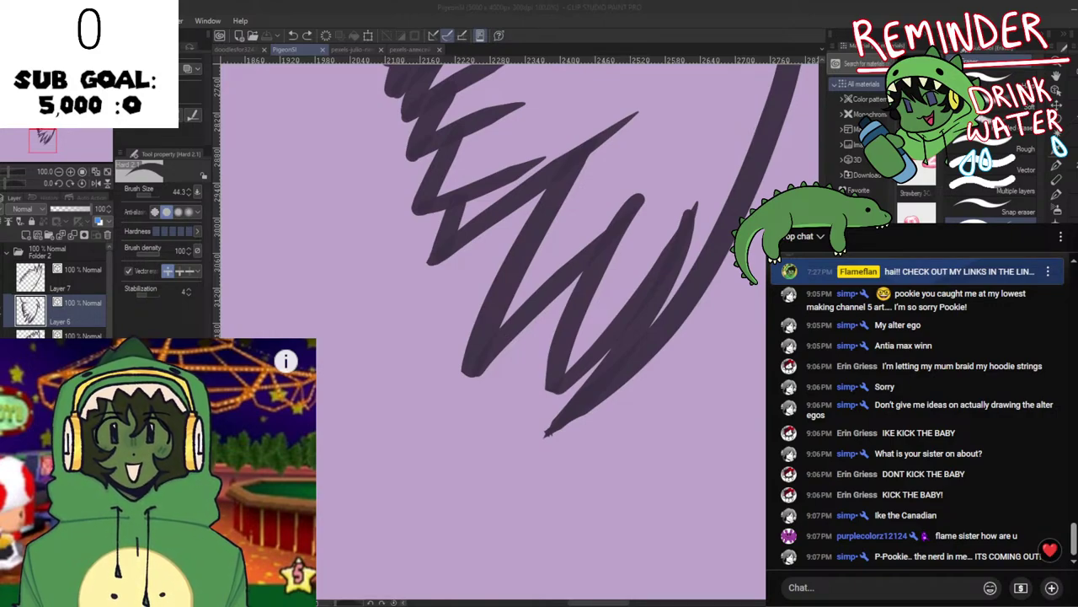
Erase the thin inner point of the outermost feather line beside the lower wing's leading edge.
key(space)
drag(550, 488, 459, 517)
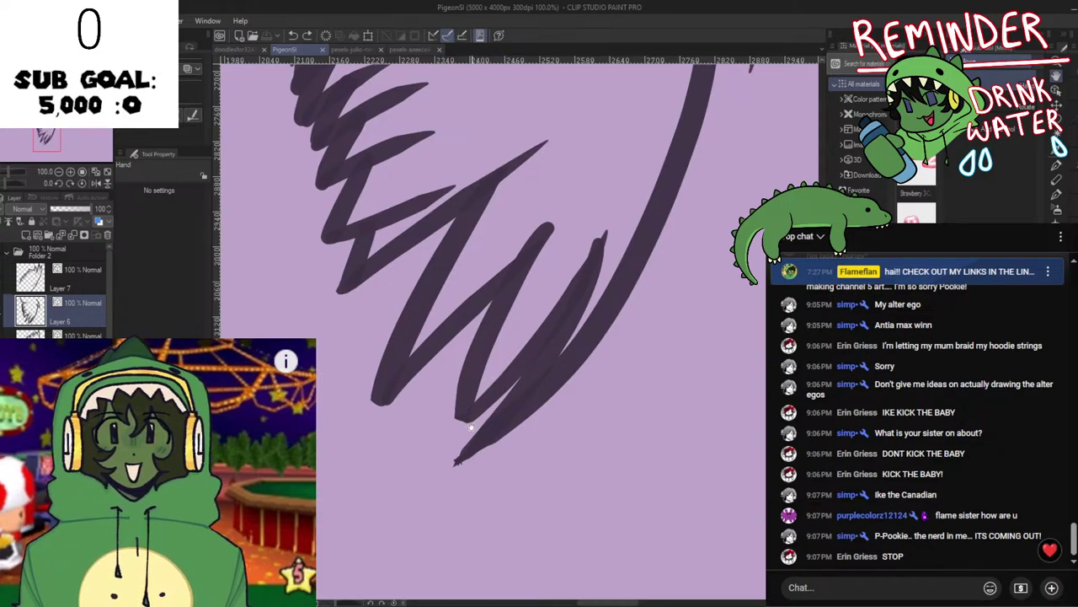
drag(610, 224, 580, 270)
key(ctrl+z)
key(ctrl+z)
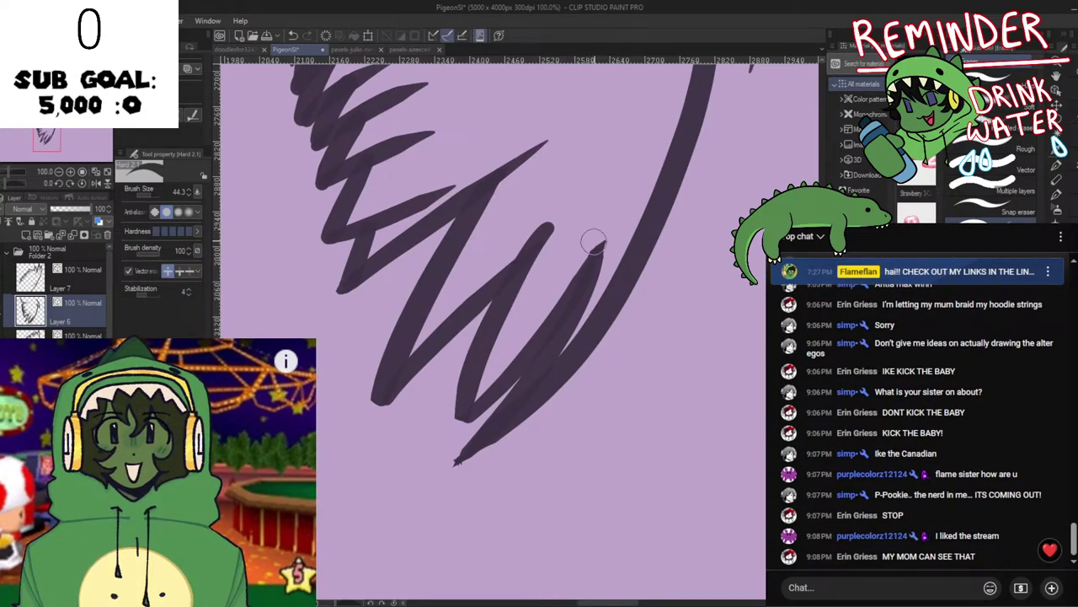
drag(612, 243, 599, 225)
key(h)
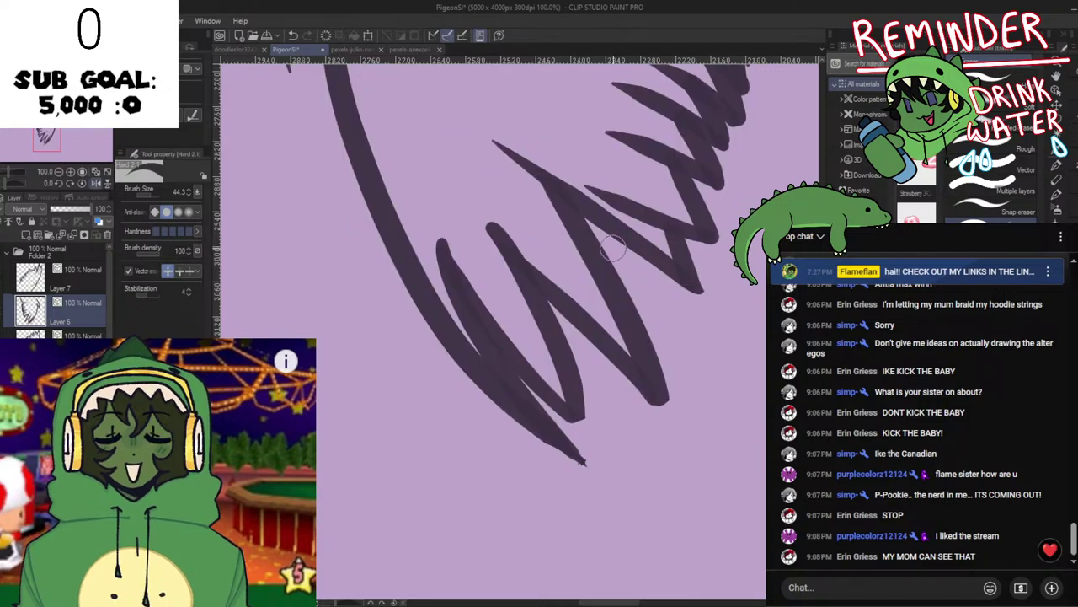
key(h)
key(space)
drag(579, 355, 618, 284)
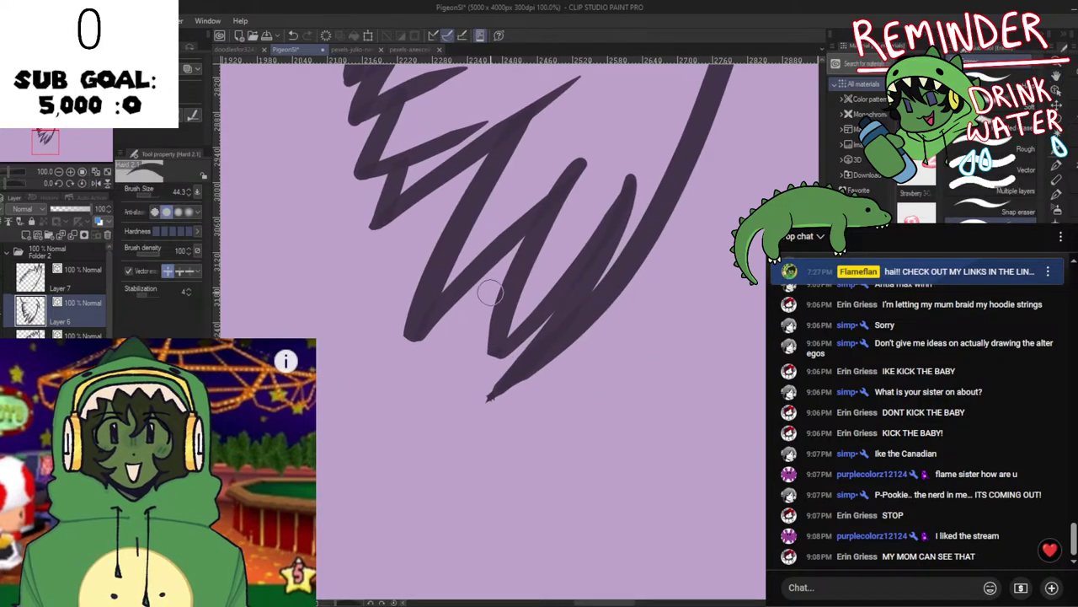
Draw a G-Pen stroke at size 100 joining the outermost long feather's outer end to the lower wing's pointed tip.
drag(519, 238, 497, 440)
key(ctrl+z)
key(ctrl+z)
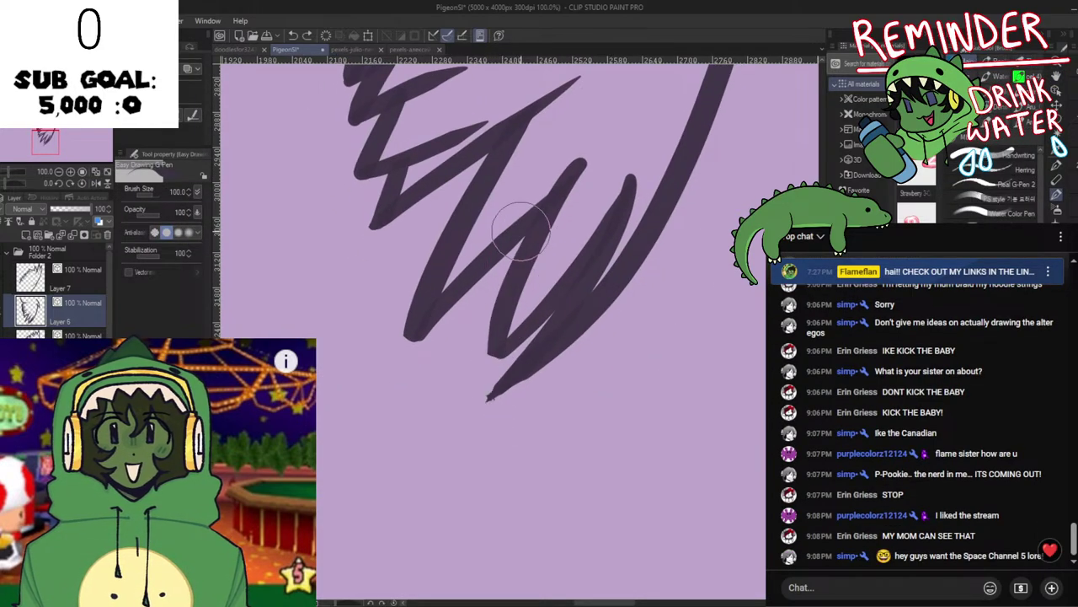
drag(520, 230, 502, 416)
key(ctrl+z)
key(ctrl+z)
drag(525, 263, 491, 419)
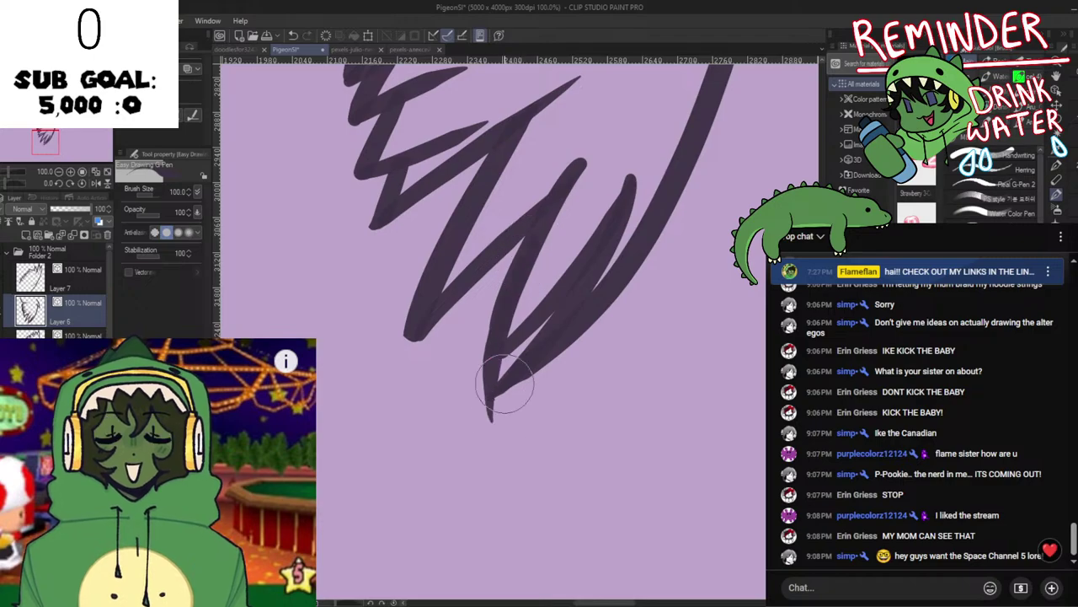
key(ctrl+z)
mouse_move(520, 253)
mouse_down()
mouse_move(520, 447)
mouse_move(505, 438)
mouse_move(503, 405)
mouse_up()
key(ctrl+z)
key(e)
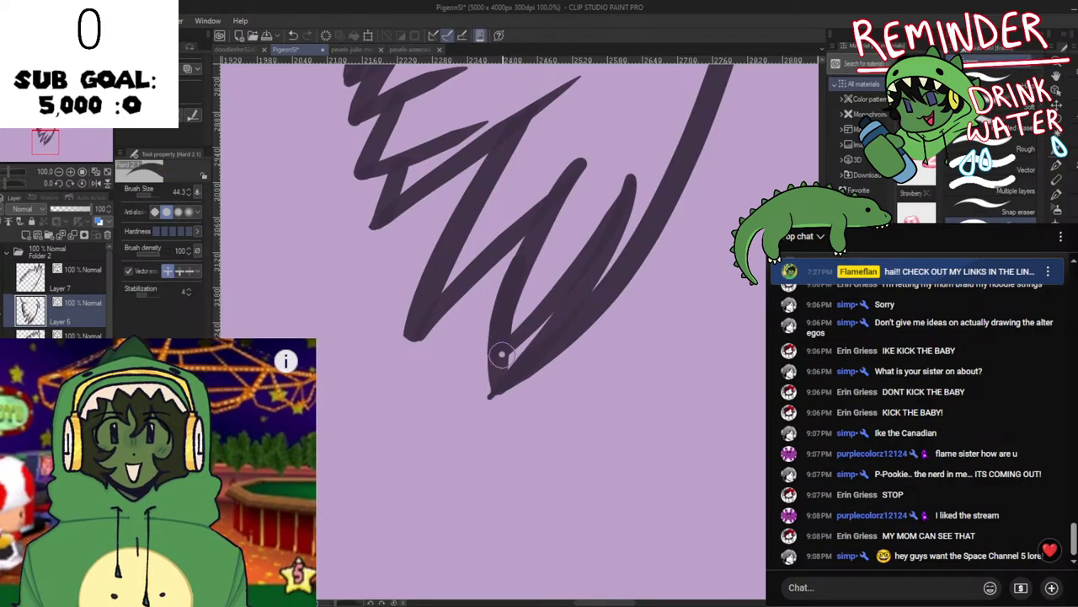
Try to erase the excess of the short joining stroke at the lower wing's tip.
mouse_move(502, 357)
mouse_down()
mouse_move(490, 382)
mouse_move(477, 368)
mouse_move(487, 364)
mouse_up()
key(ctrl+z)
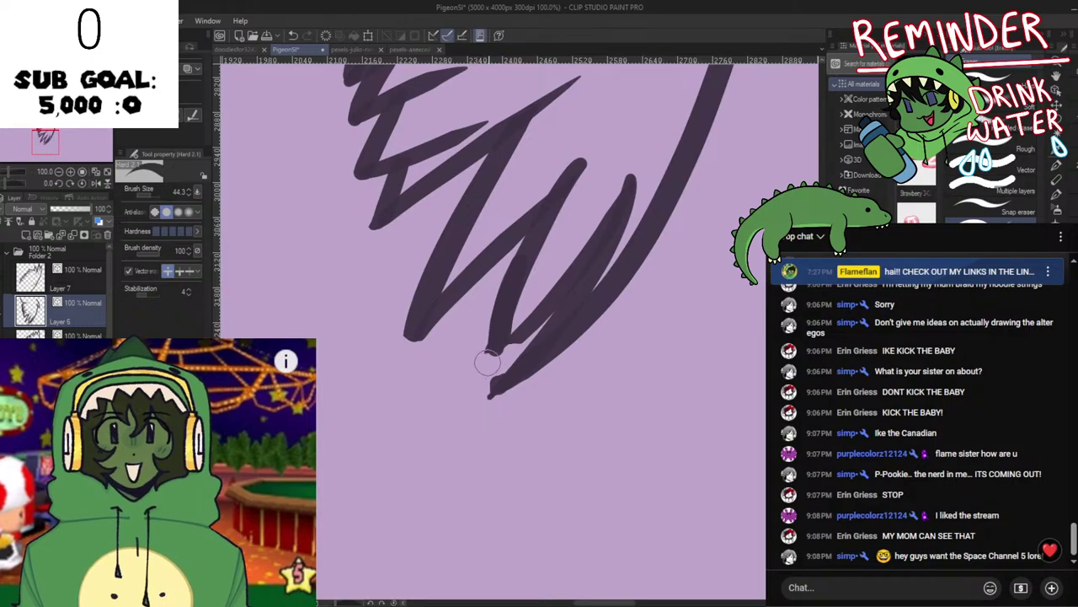
key(ctrl+z)
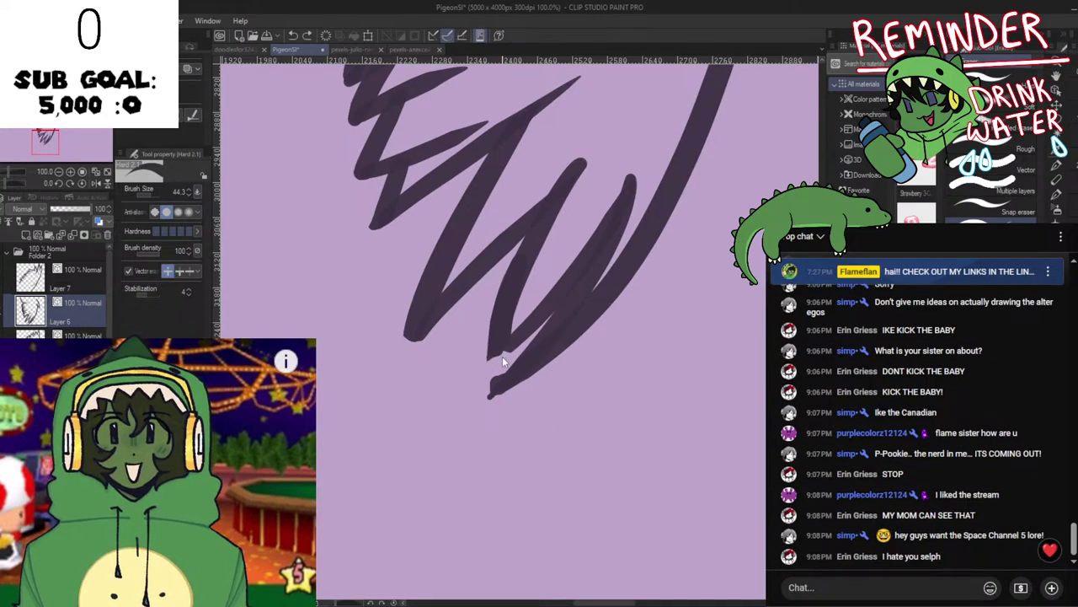
drag(505, 354, 482, 371)
key(ctrl+z)
key(ctrl+z)
key(ctrl+y)
key(ctrl+z)
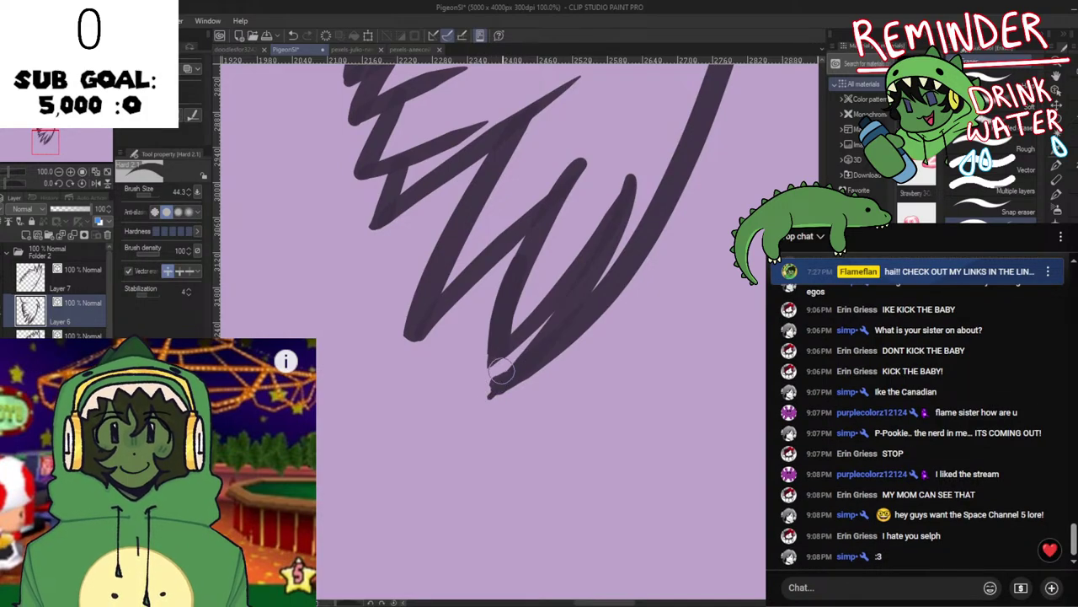
key(ctrl+z)
drag(496, 380, 474, 414)
key(ctrl+z)
Save the file and check the whole pigeon with the canvas mirrored horizontally.
key(h)
scroll(555, 367, down, 6)
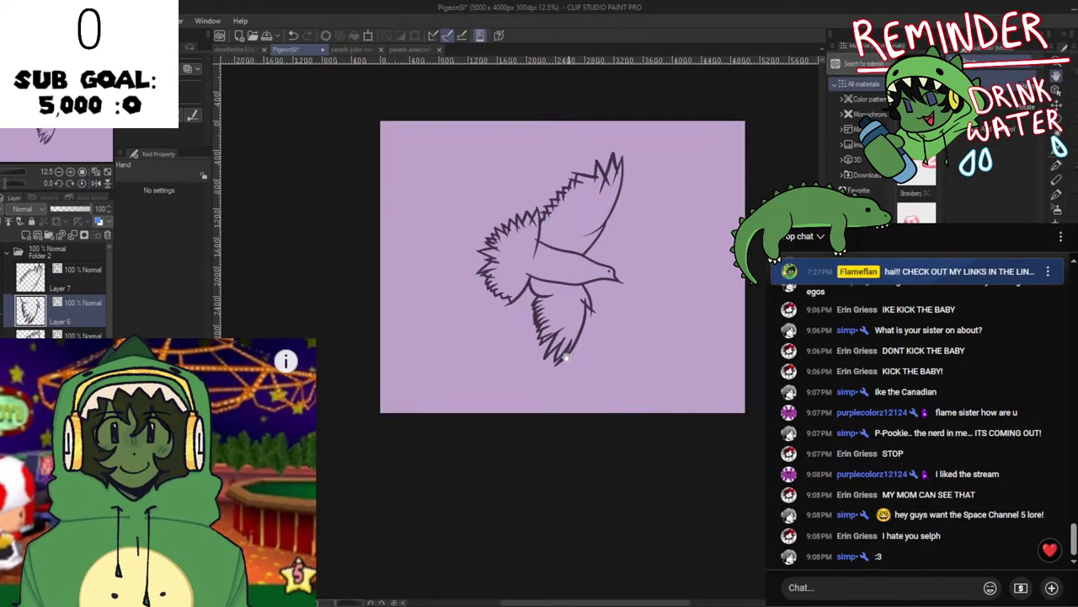
key(ctrl+s)
key(h)
key(h)
key(h)
key(h)
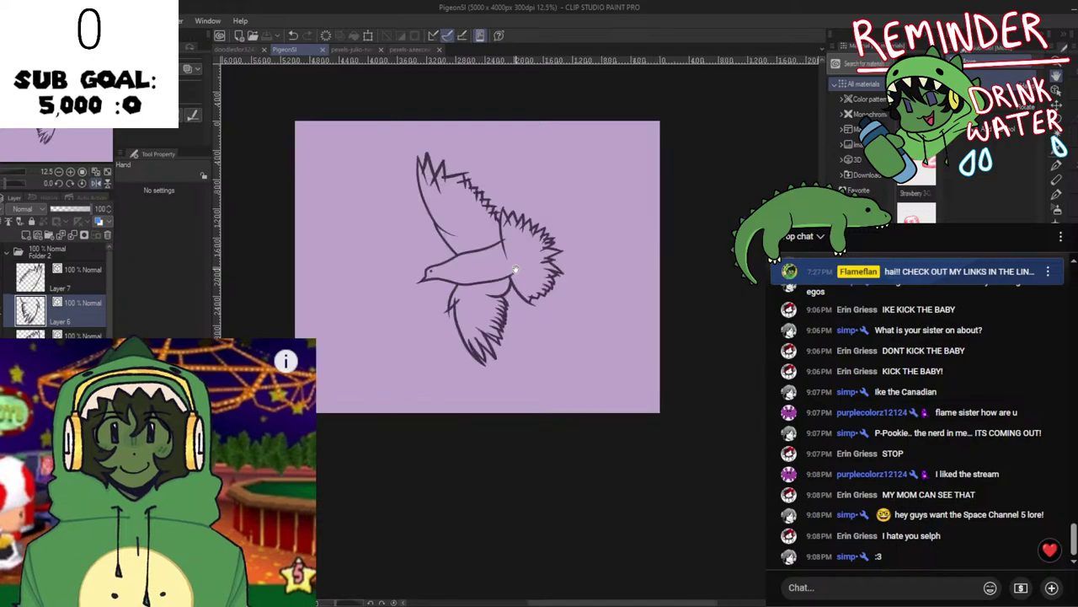
key(h)
key(h)
Erase the two outer points extending past the crossing lines at the bend of the lower wing's leading edge.
scroll(525, 267, up, 5)
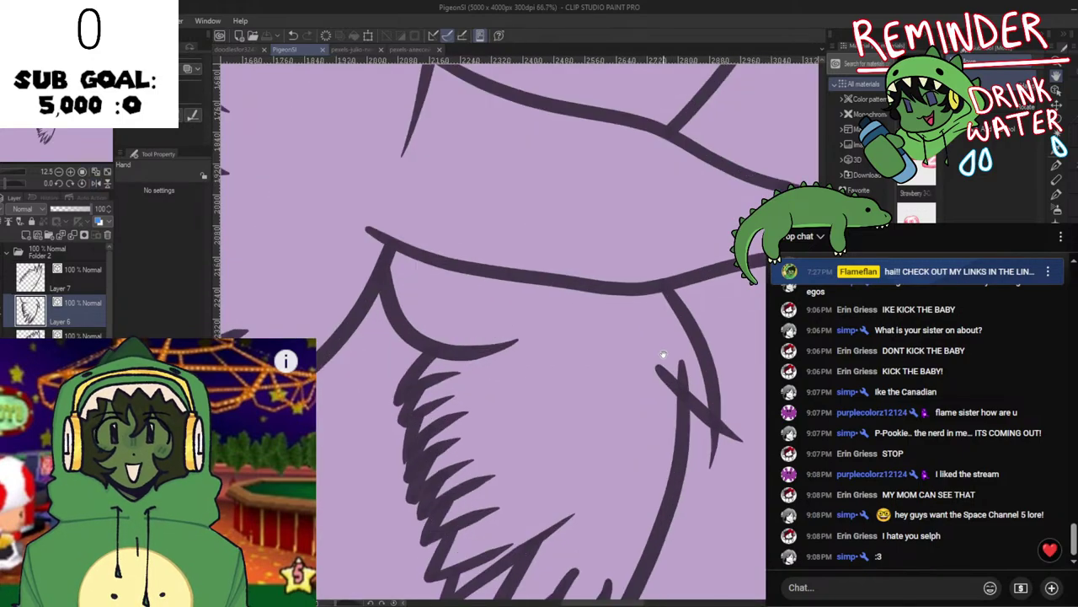
drag(665, 356, 555, 312)
key(e)
mouse_move(601, 421)
mouse_down()
mouse_move(584, 410)
mouse_move(585, 381)
mouse_move(607, 397)
mouse_move(603, 370)
mouse_up()
key(ctrl+z)
key(space)
drag(603, 313, 609, 340)
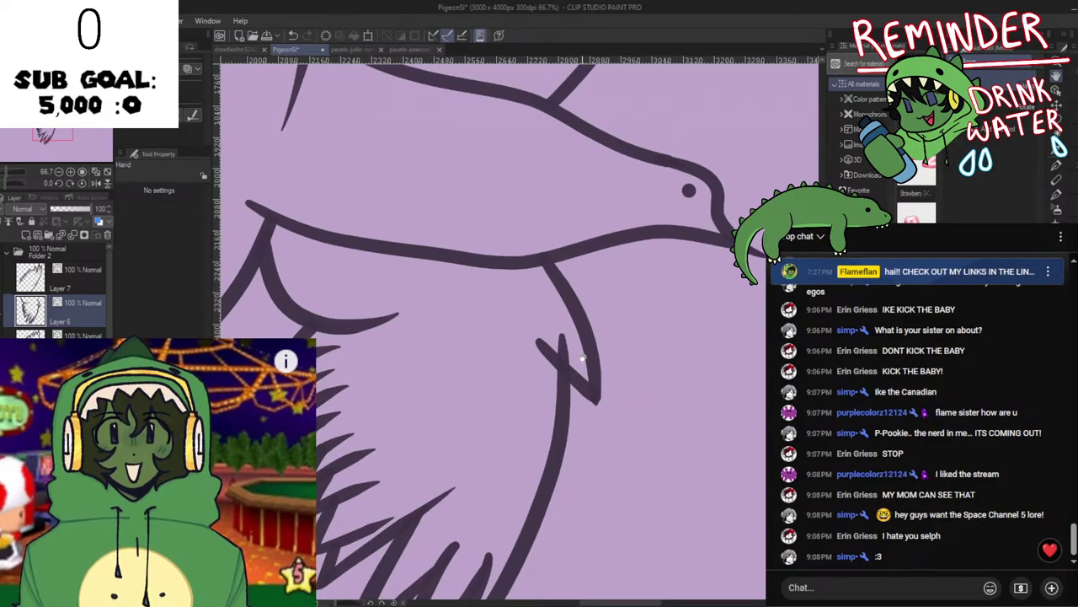
mouse_move(607, 398)
mouse_down()
mouse_move(594, 421)
mouse_move(610, 402)
mouse_move(584, 404)
mouse_move(612, 411)
mouse_move(618, 383)
mouse_up()
scroll(618, 382, down, 6)
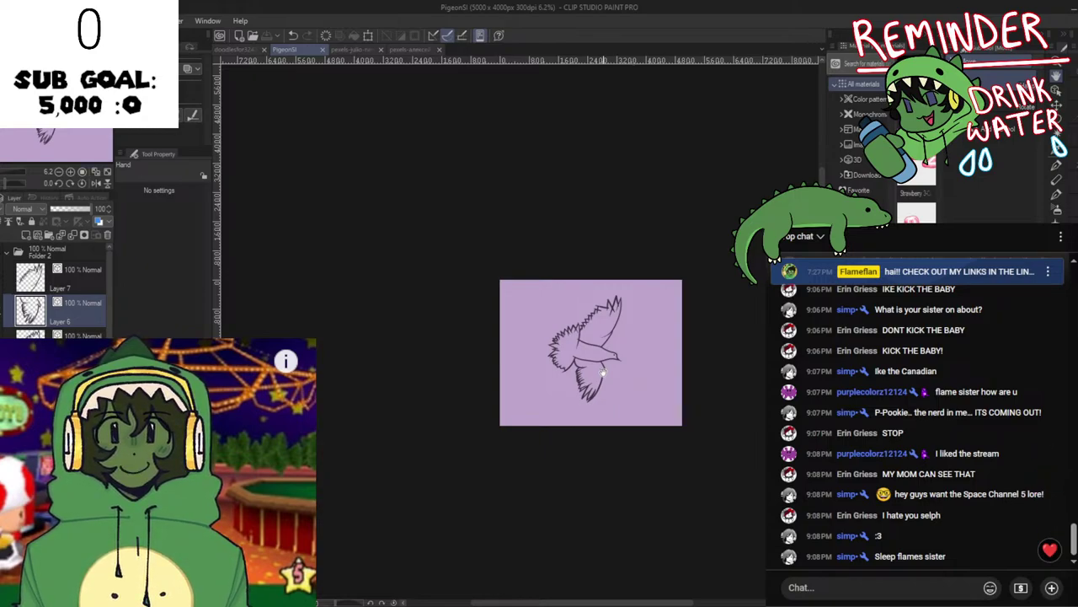
Try to thicken the lower wing's lines by 1.0 with Adjust line width.
click(76, 379)
key(y)
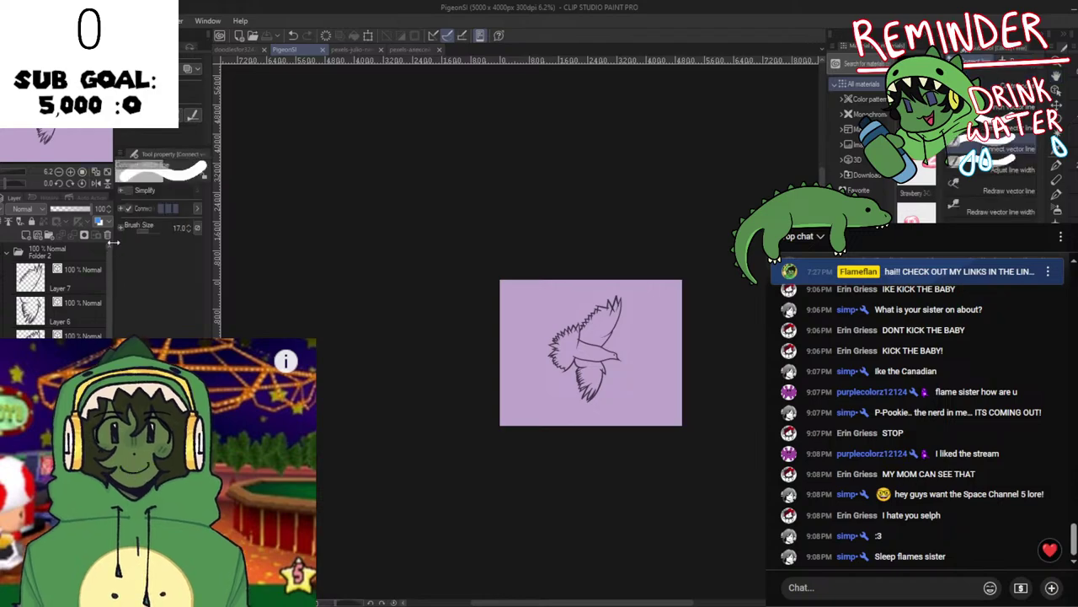
click(991, 172)
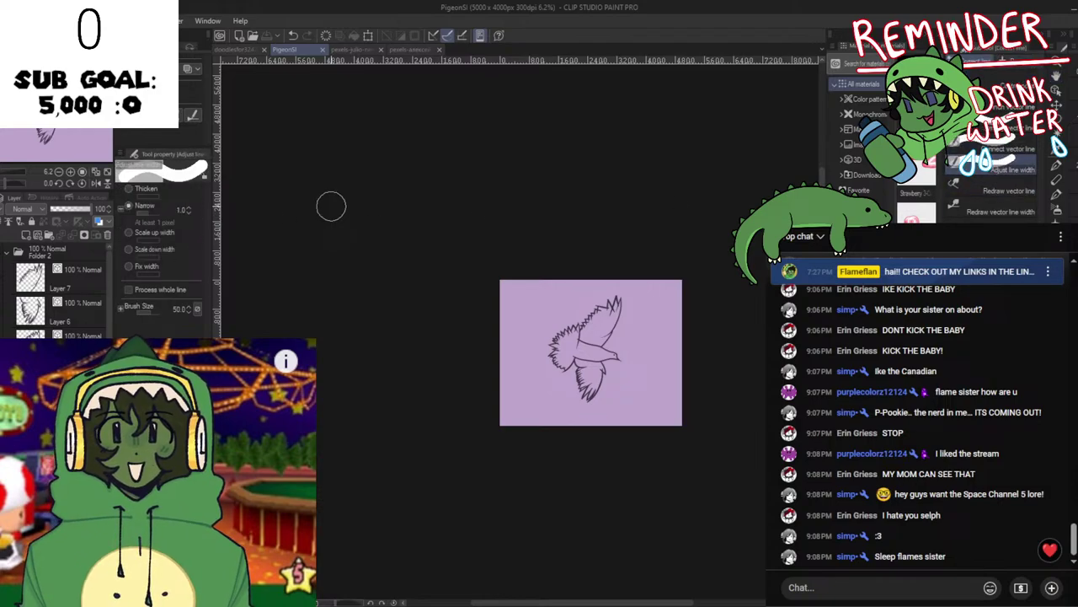
click(152, 191)
scroll(601, 329, down, 5)
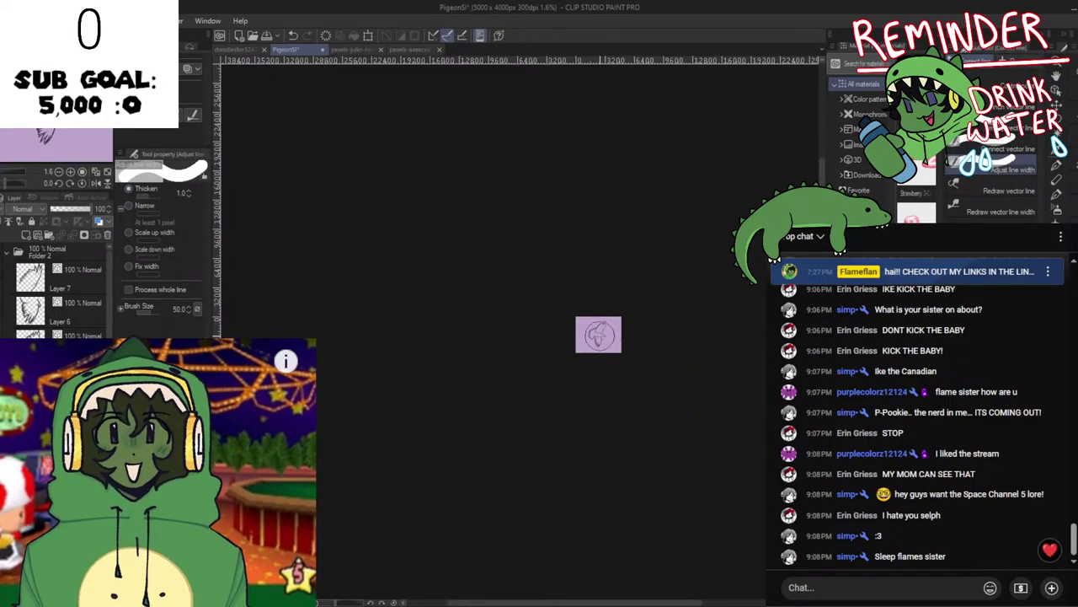
scroll(598, 335, up, 8)
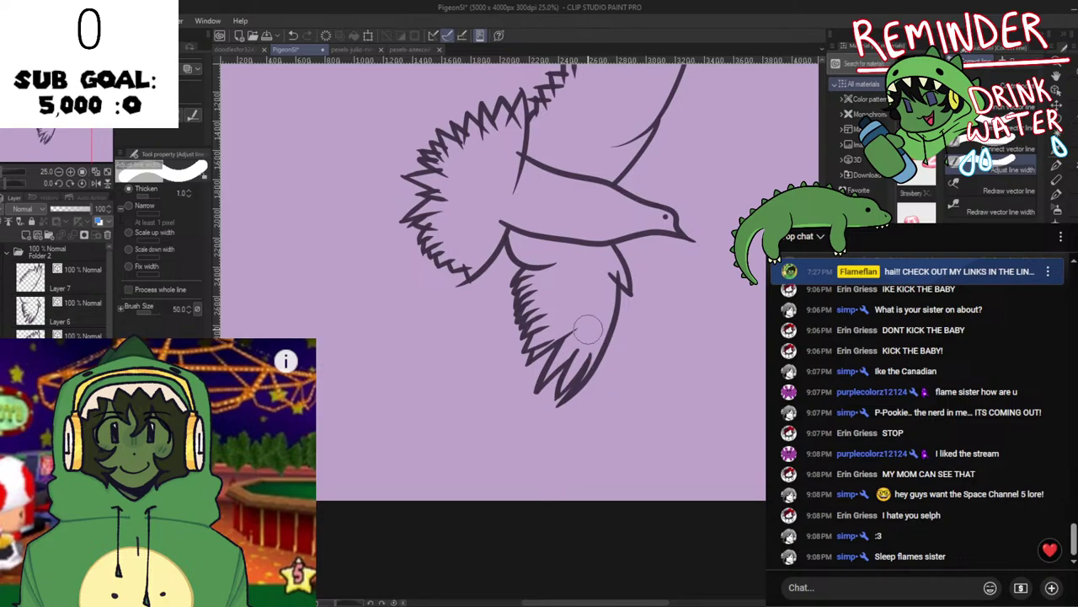
drag(576, 321, 540, 471)
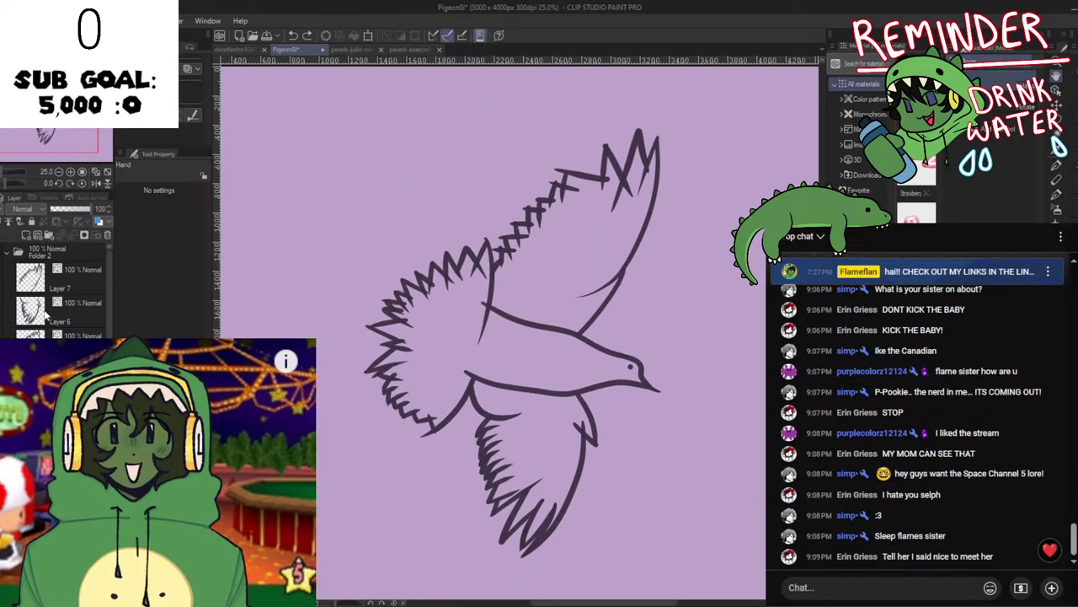
key(ctrl+z)
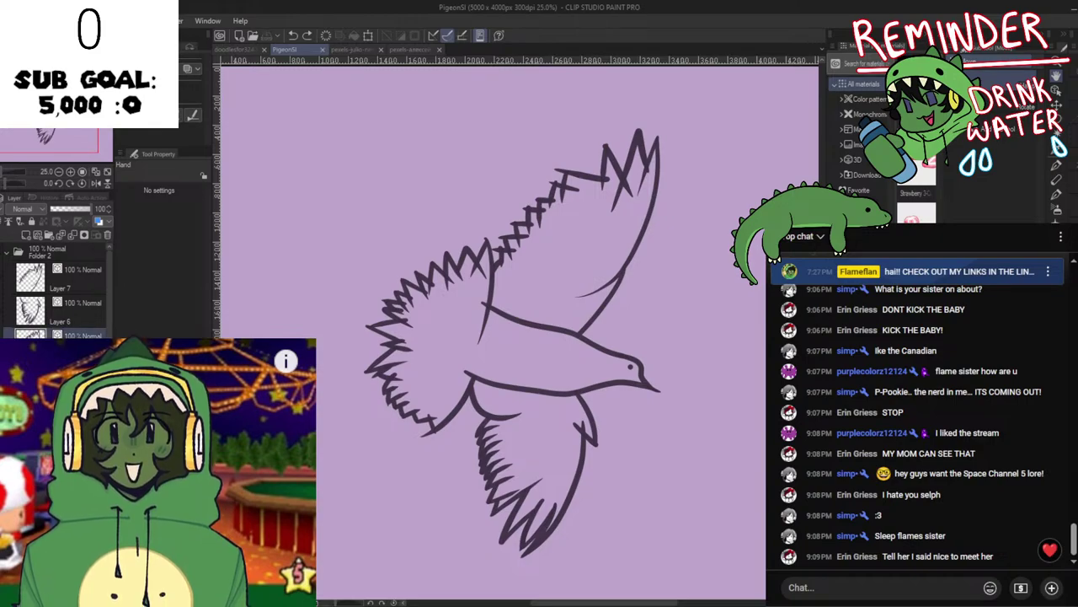
On the layer below Layer 6, erase the overshooting stroke ends at the outer point of the tail's lowest feather.
scroll(485, 493, up, 4)
key(e)
mouse_move(486, 486)
mouse_down()
mouse_move(489, 470)
mouse_move(515, 488)
mouse_move(516, 463)
mouse_move(566, 477)
mouse_move(546, 471)
mouse_up()
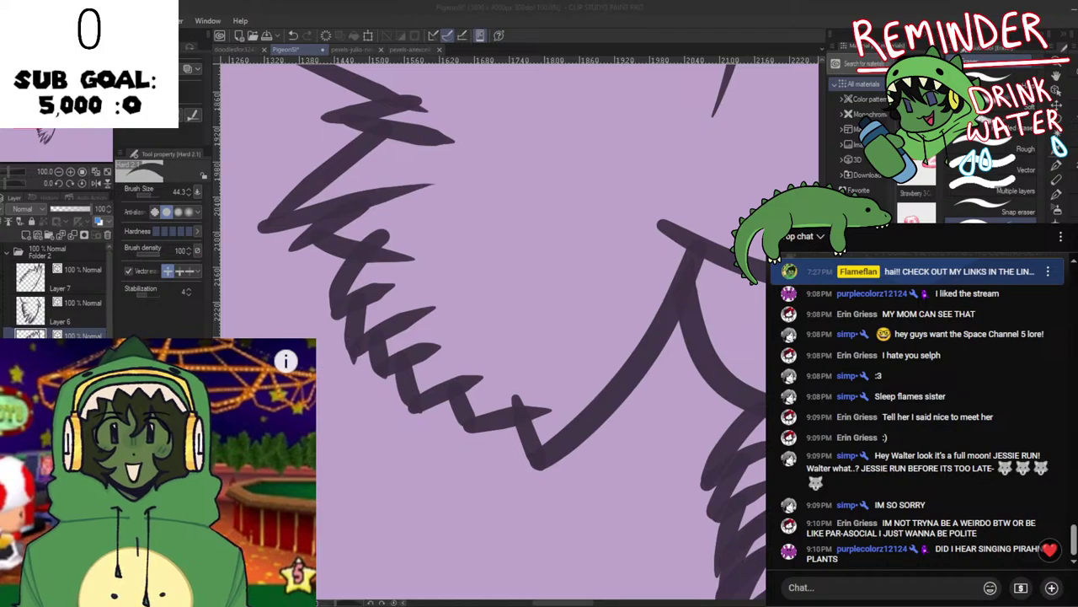
click(651, 577)
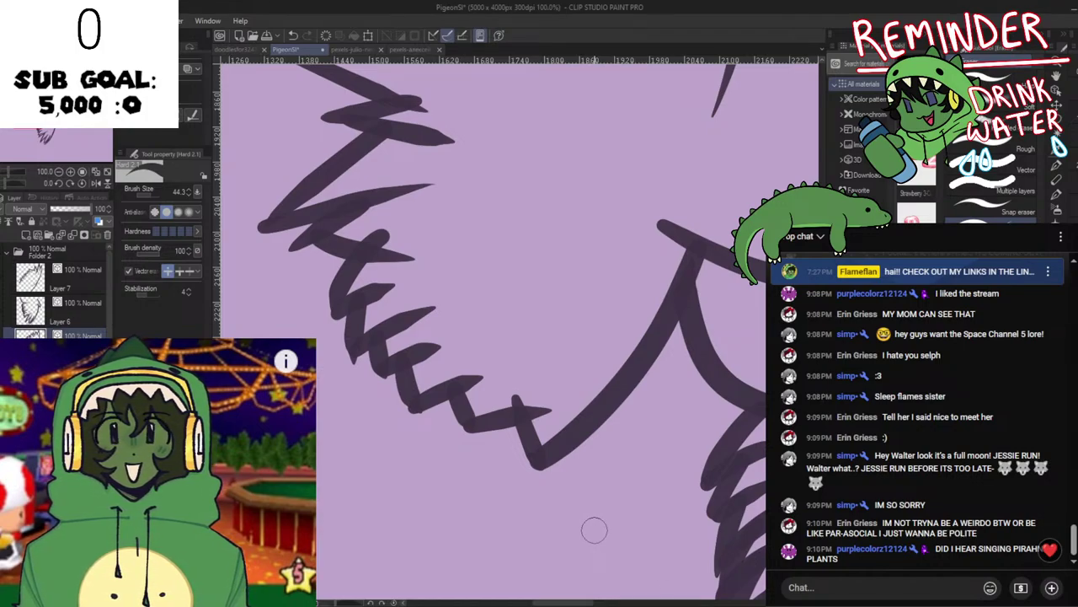
key(alt+Tab)
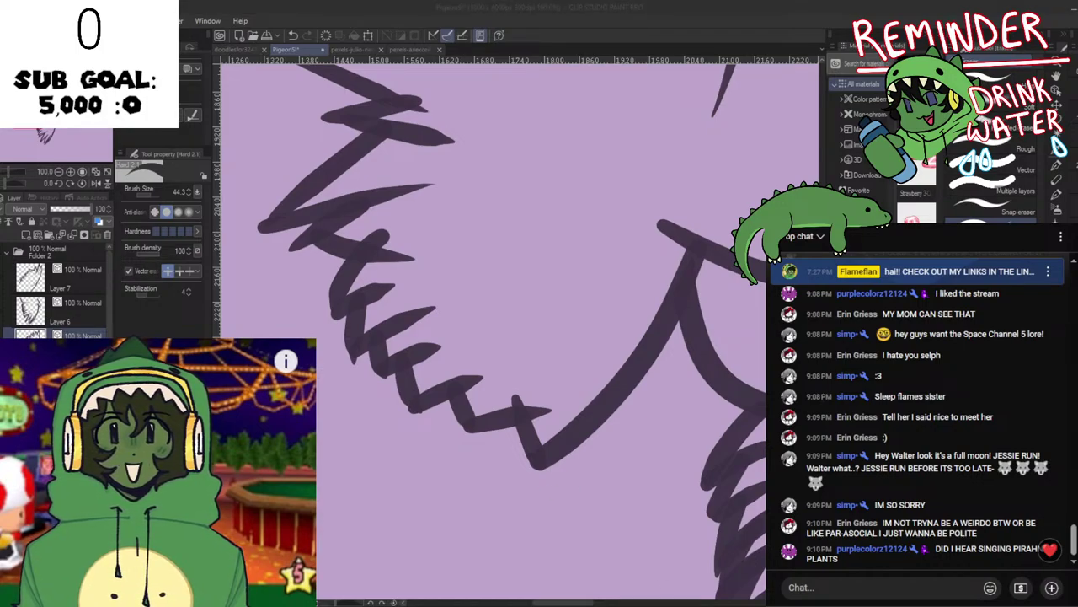
key(alt+Tab)
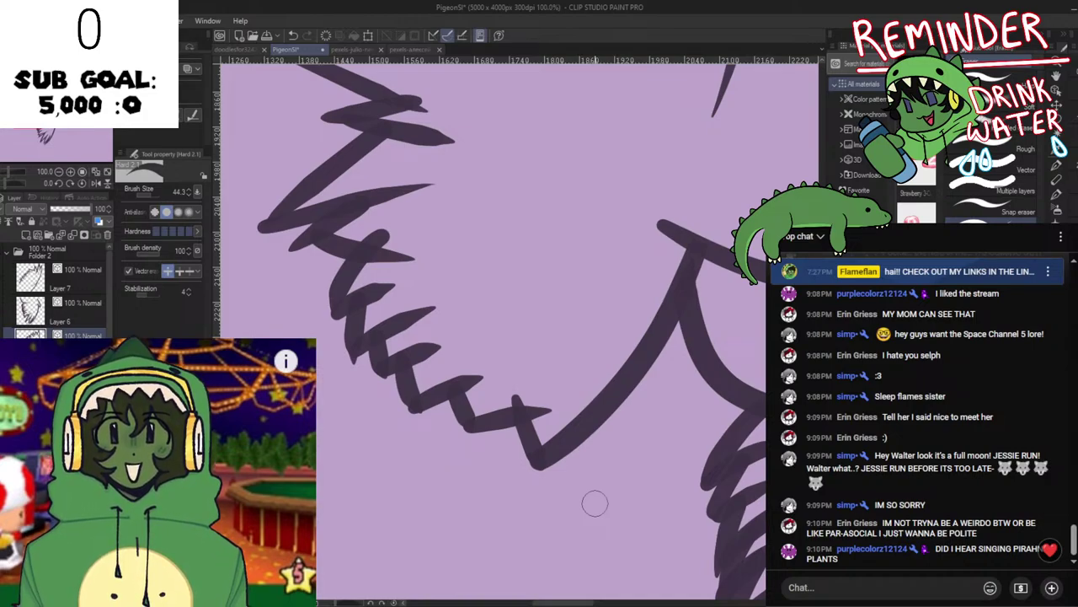
mouse_move(582, 418)
mouse_down()
mouse_move(659, 367)
mouse_move(612, 347)
mouse_up()
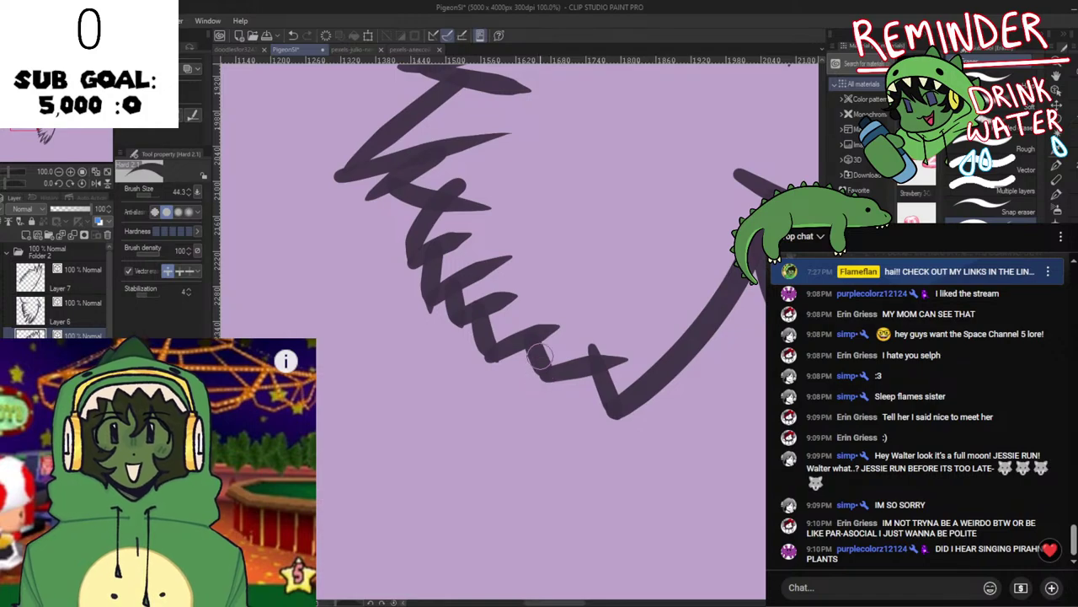
Rework the short edge of the second feather from the tail's lowest tip and erase the stroke end overshooting its point.
key(p)
mouse_move(534, 341)
mouse_down()
mouse_move(589, 418)
mouse_move(564, 396)
mouse_move(583, 415)
mouse_up()
key(ctrl+z)
key(ctrl+z)
key(e)
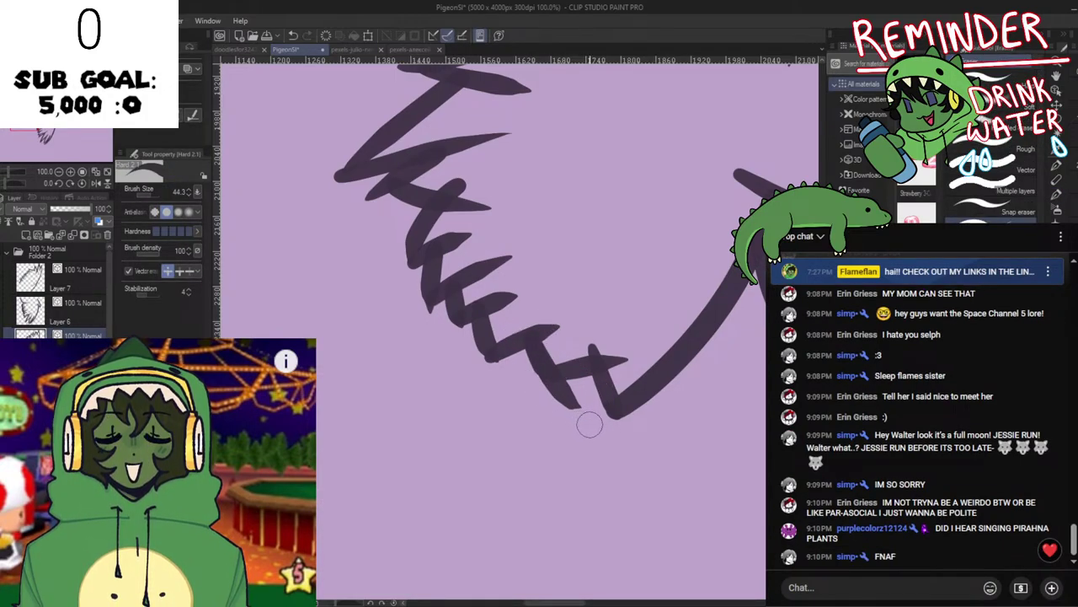
mouse_move(587, 407)
mouse_down()
mouse_move(548, 390)
mouse_move(562, 389)
mouse_up()
key(space)
mouse_move(508, 364)
mouse_down()
mouse_move(489, 369)
mouse_move(516, 375)
mouse_up()
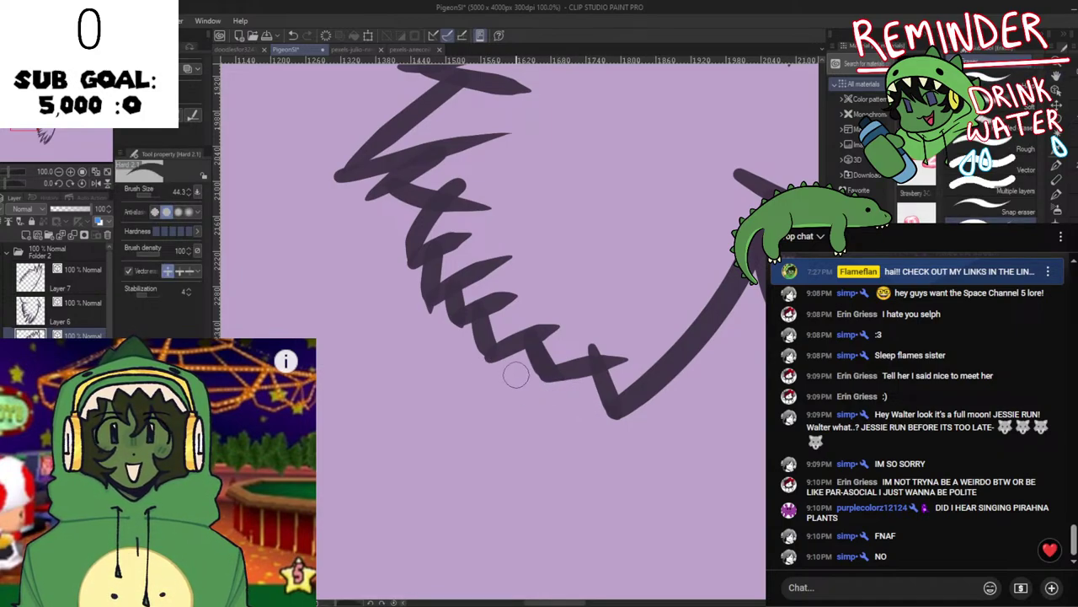
Erase the overshooting stroke ends at the outer tips of the next small feathers up the tail's lower edge and save the file.
key(alt+Tab)
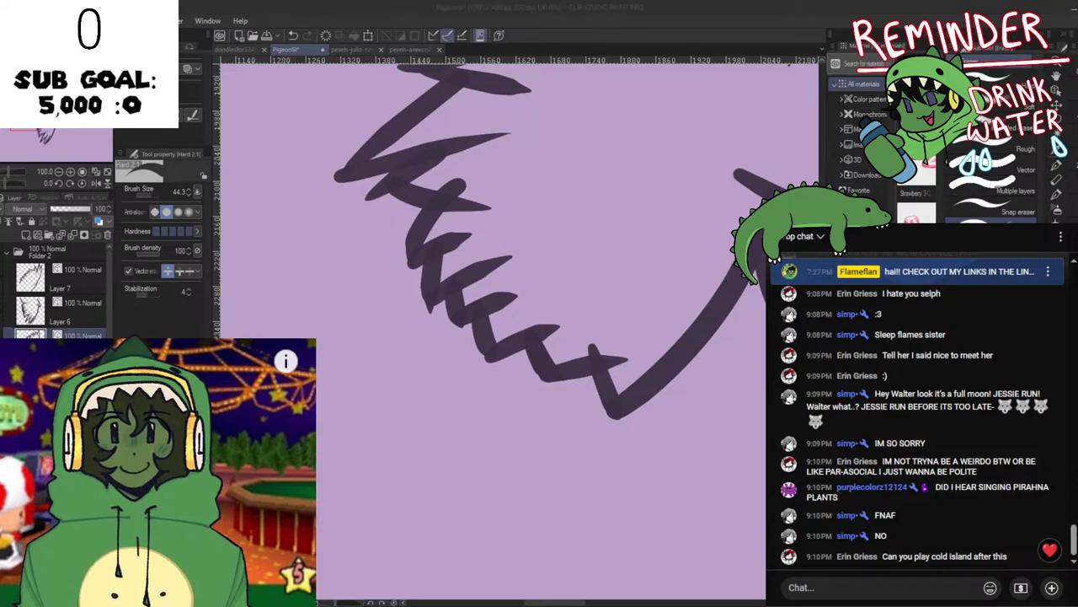
click(357, 508)
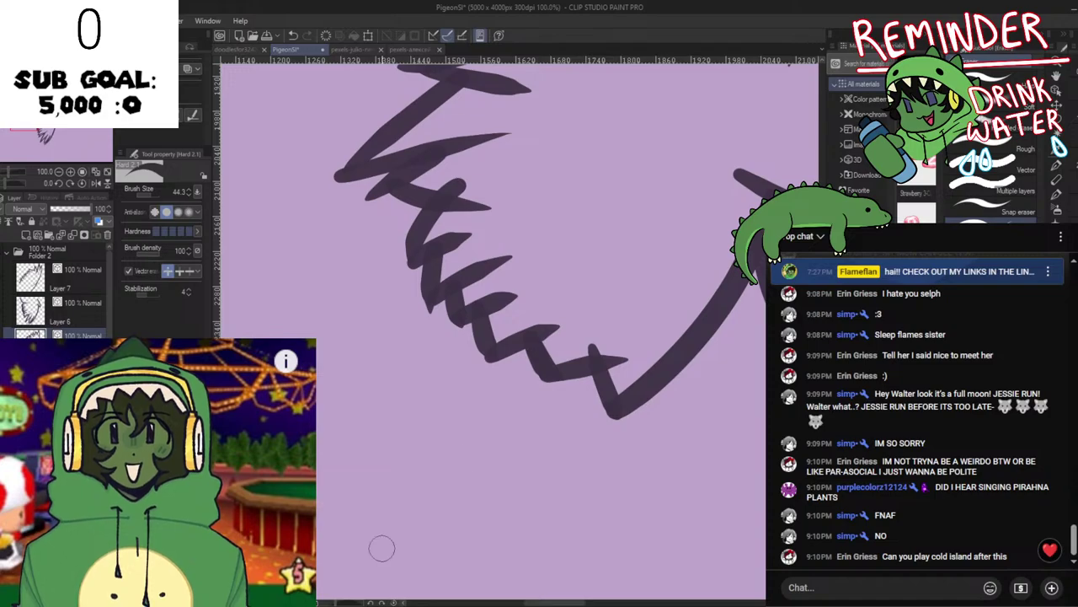
key(space)
drag(523, 387, 529, 402)
key(p)
mouse_move(482, 322)
mouse_down()
mouse_move(502, 401)
mouse_move(506, 385)
mouse_move(531, 430)
mouse_up()
key(e)
key(space)
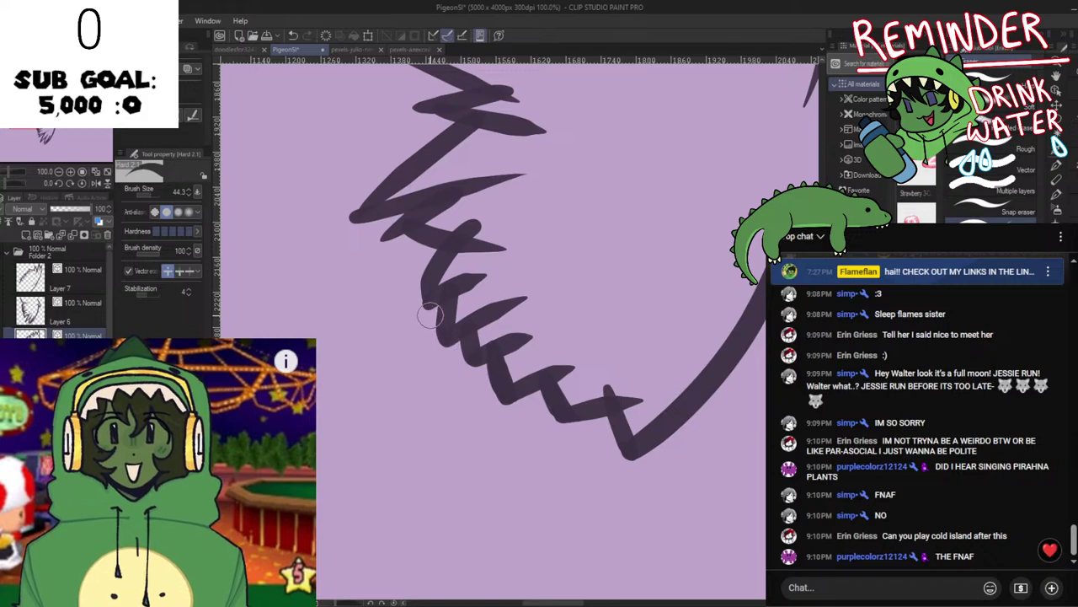
mouse_move(401, 246)
mouse_down()
mouse_move(450, 356)
mouse_move(437, 345)
mouse_up()
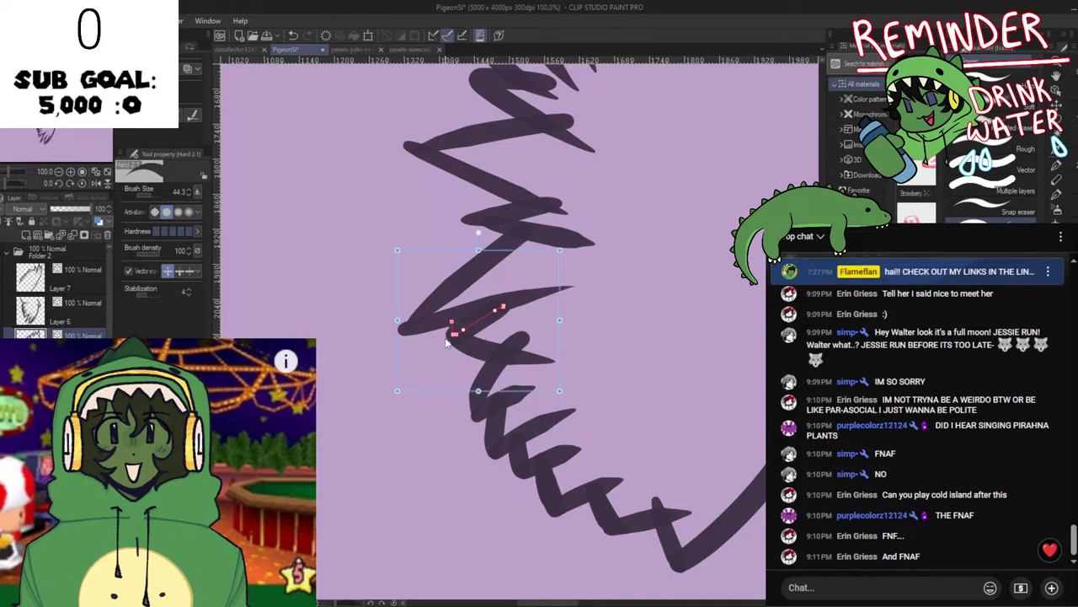
drag(509, 310, 459, 361)
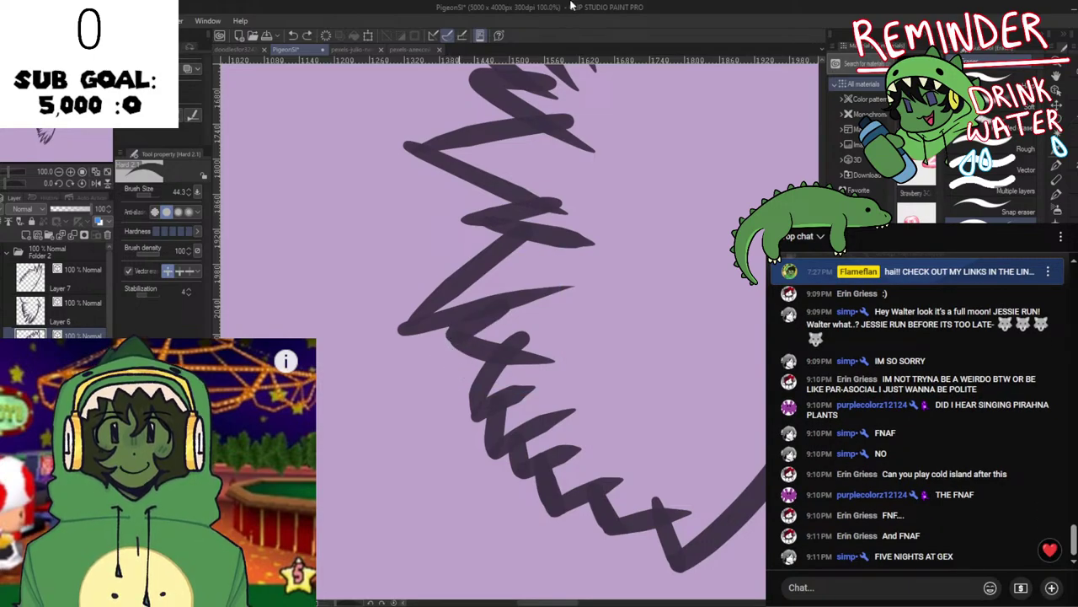
key(ctrl+s)
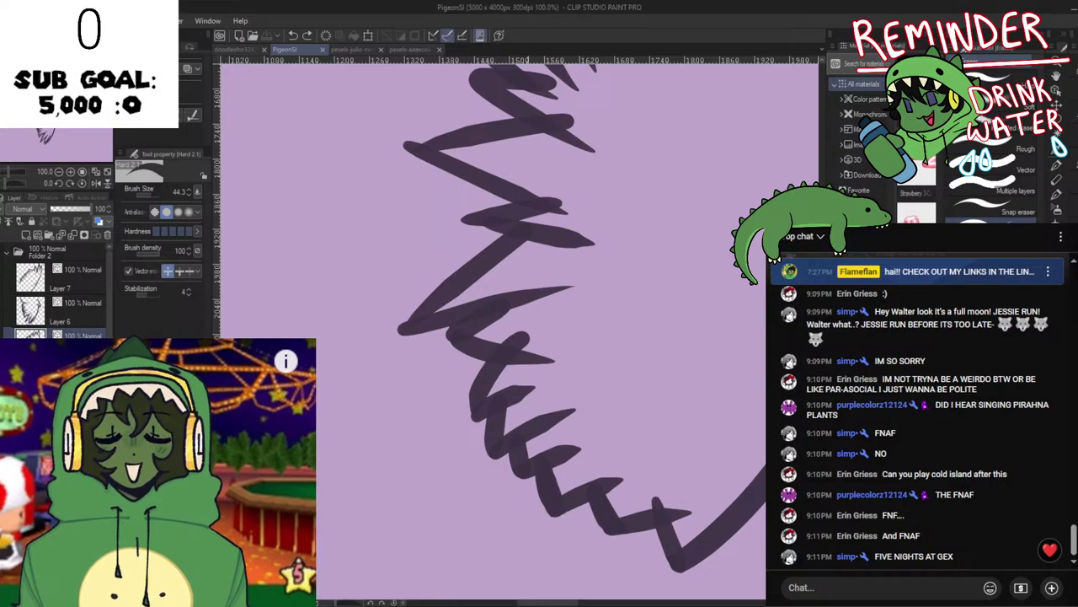
drag(527, 452, 519, 458)
key(space)
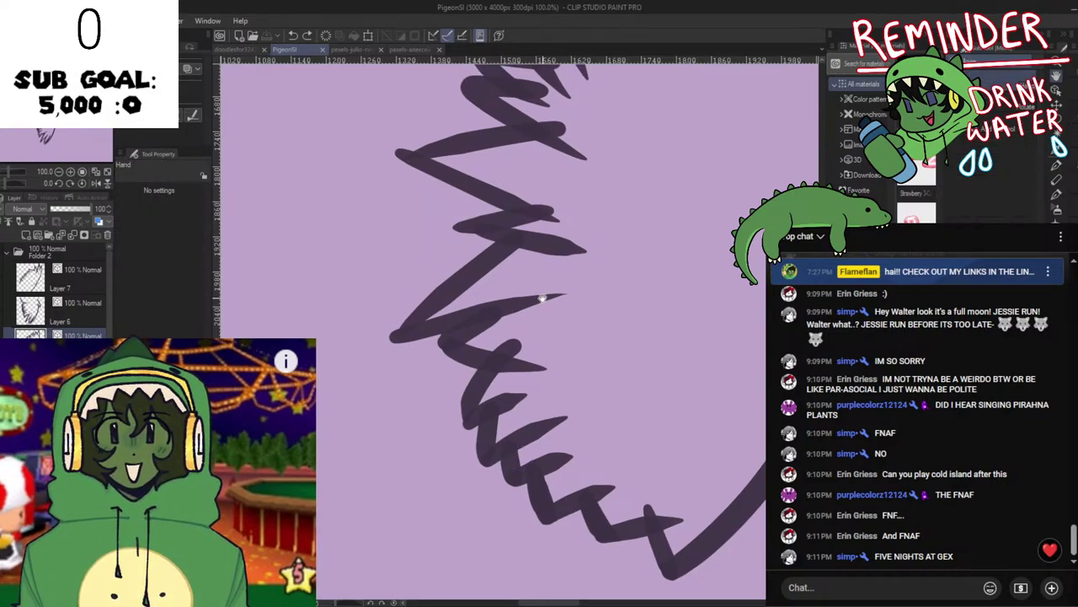
drag(545, 293, 590, 416)
key(p)
ctrl+click(597, 365)
key(ctrl+z)
mouse_move(511, 353)
mouse_down()
mouse_move(619, 372)
mouse_move(507, 344)
mouse_move(611, 367)
mouse_move(514, 346)
mouse_move(602, 369)
mouse_up()
key(ctrl+z)
key(ctrl+z)
key(ctrl+z)
key(ctrl+z)
key(h)
key(h)
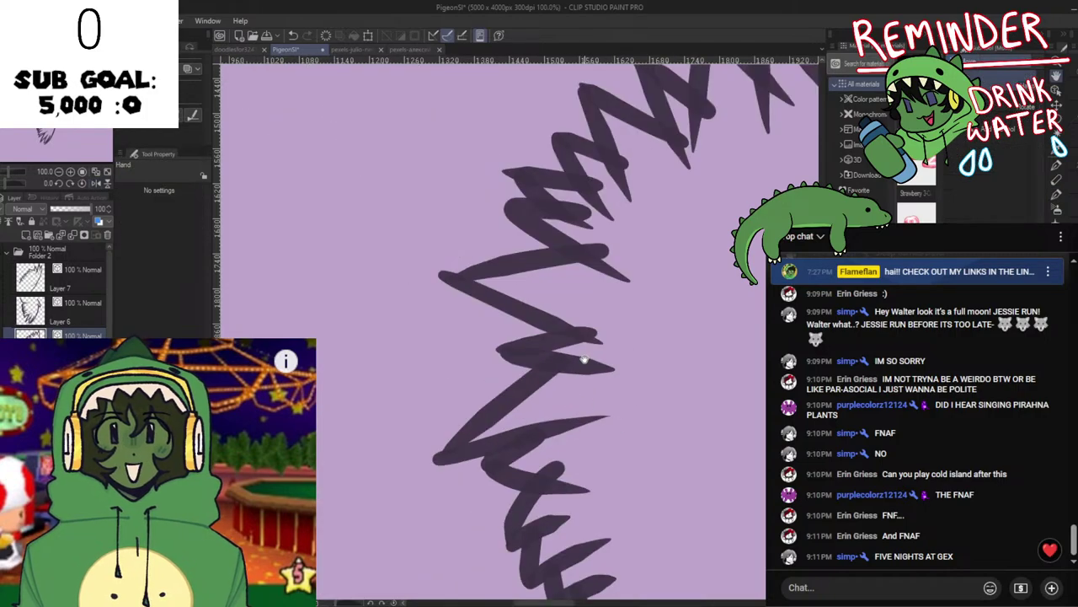
Erase the stroke end poking past the crossing at the notch midway along the tail's edge and save the file.
key(e)
mouse_move(596, 307)
mouse_down()
mouse_move(531, 414)
mouse_move(579, 382)
mouse_up()
scroll(595, 404, down, 7)
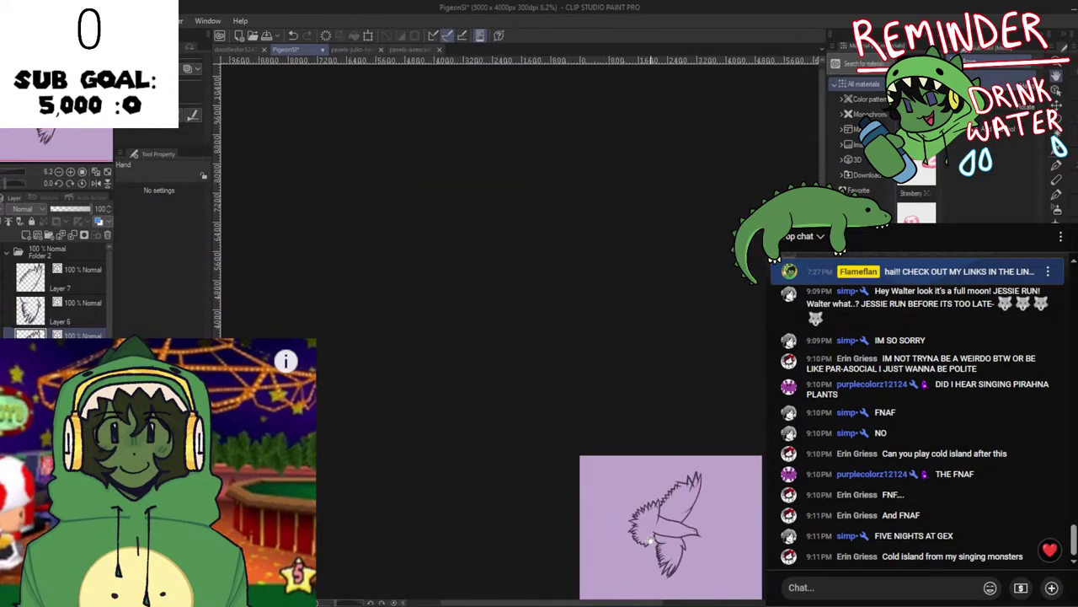
scroll(590, 523, up, 5)
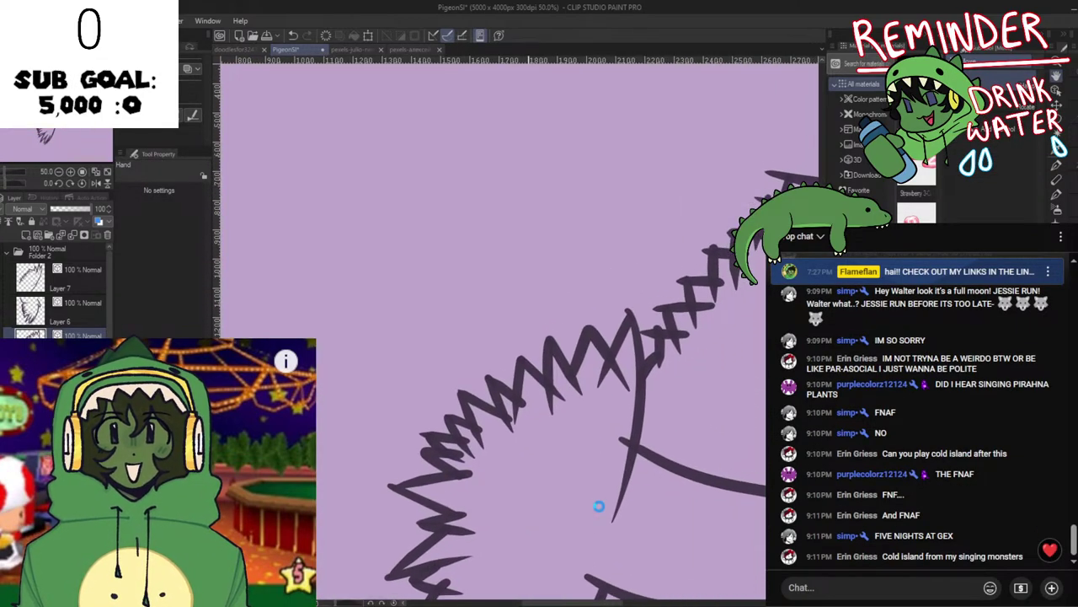
key(ctrl+s)
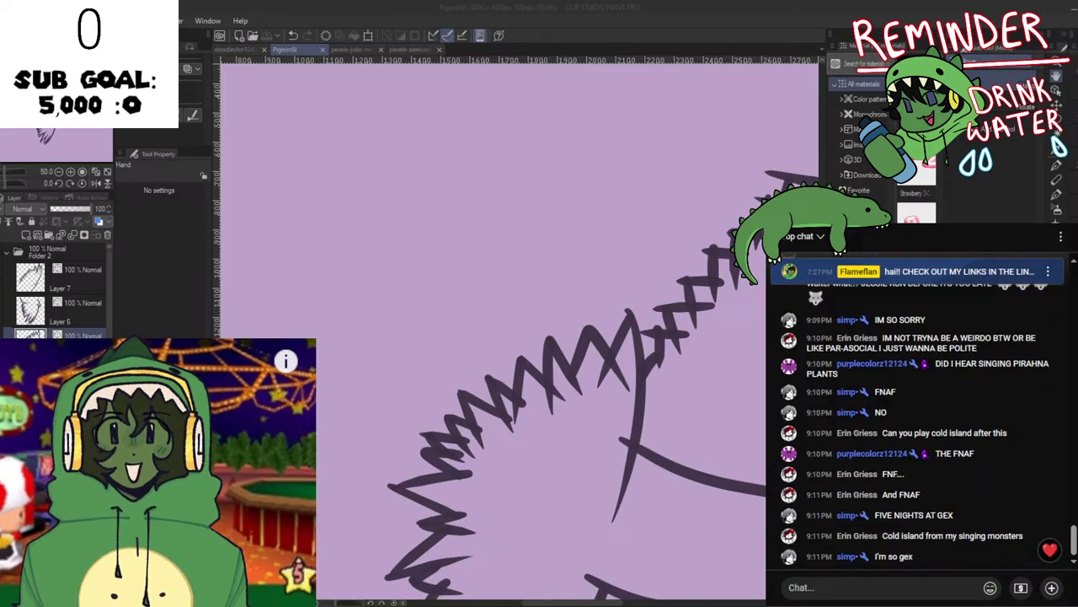
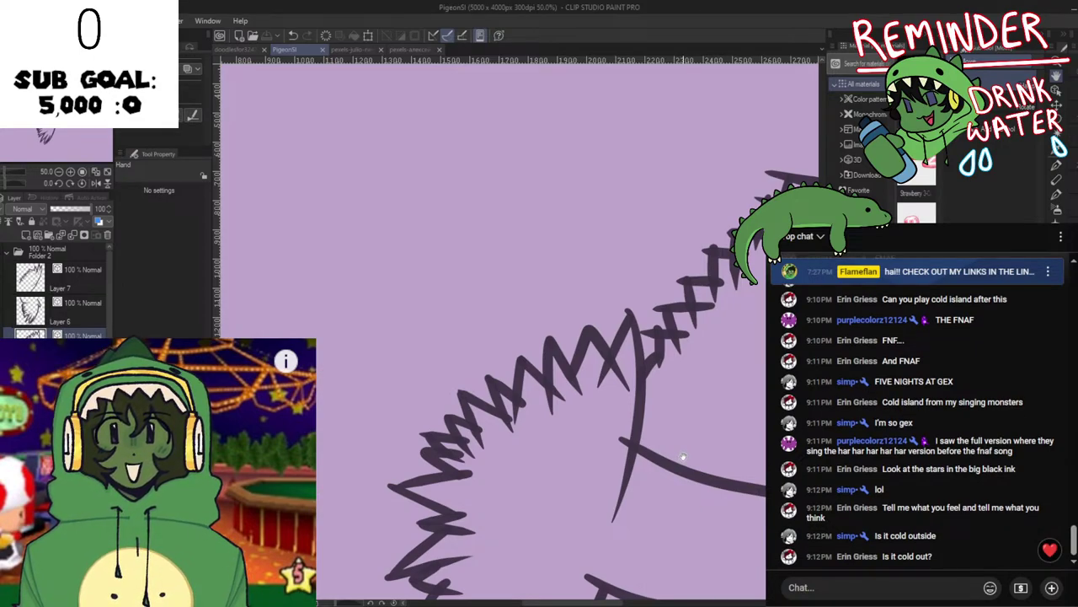
Erase the thin pointed stroke end sticking out below the short rounded feather at the tail's upper outer corner.
drag(447, 407, 500, 341)
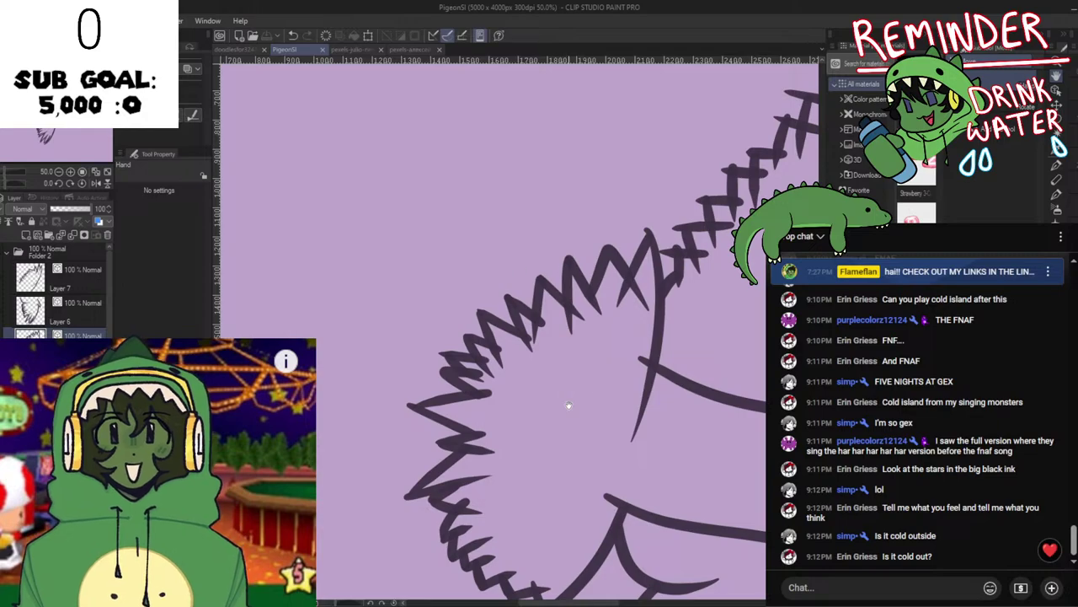
scroll(514, 382, up, 4)
key(p)
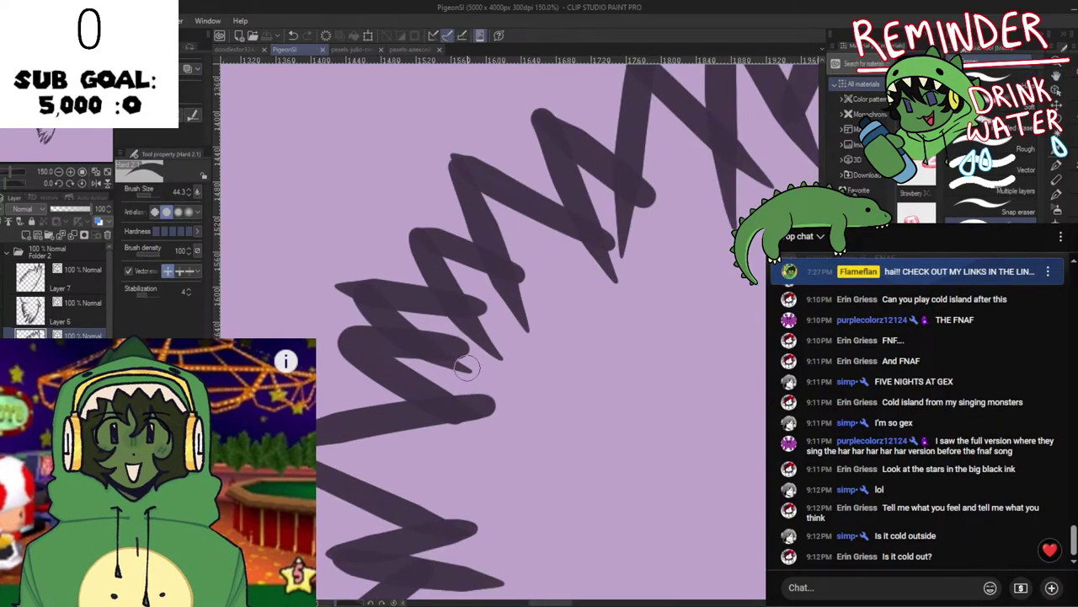
drag(438, 369, 429, 361)
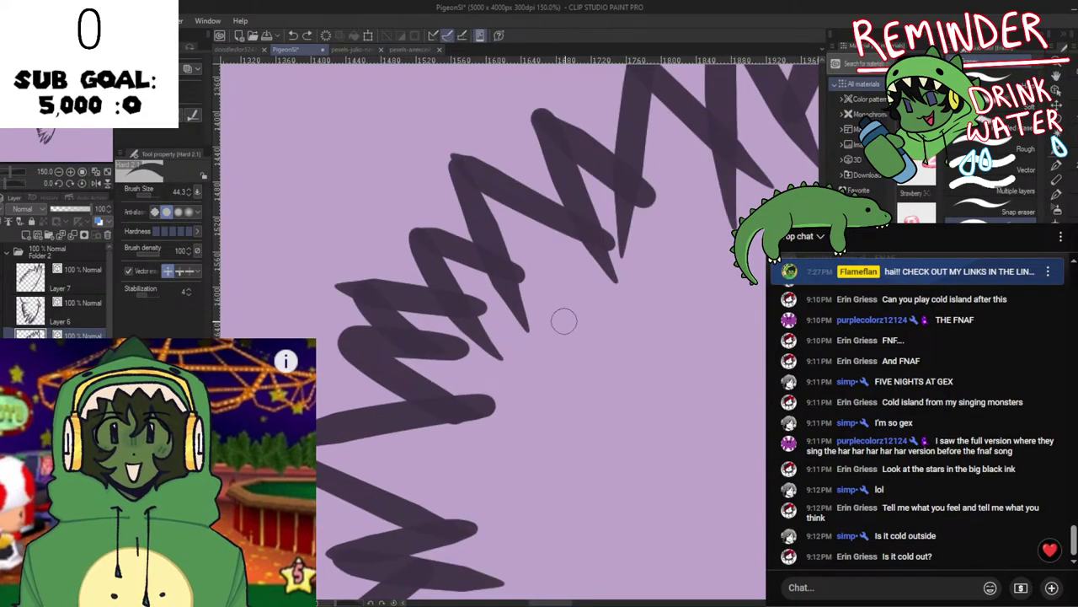
Erase the rounded stroke ends overshooting the inner crossings of the feathers along the tail's upper edge.
key(space)
drag(578, 364, 468, 411)
scroll(539, 319, down, 5)
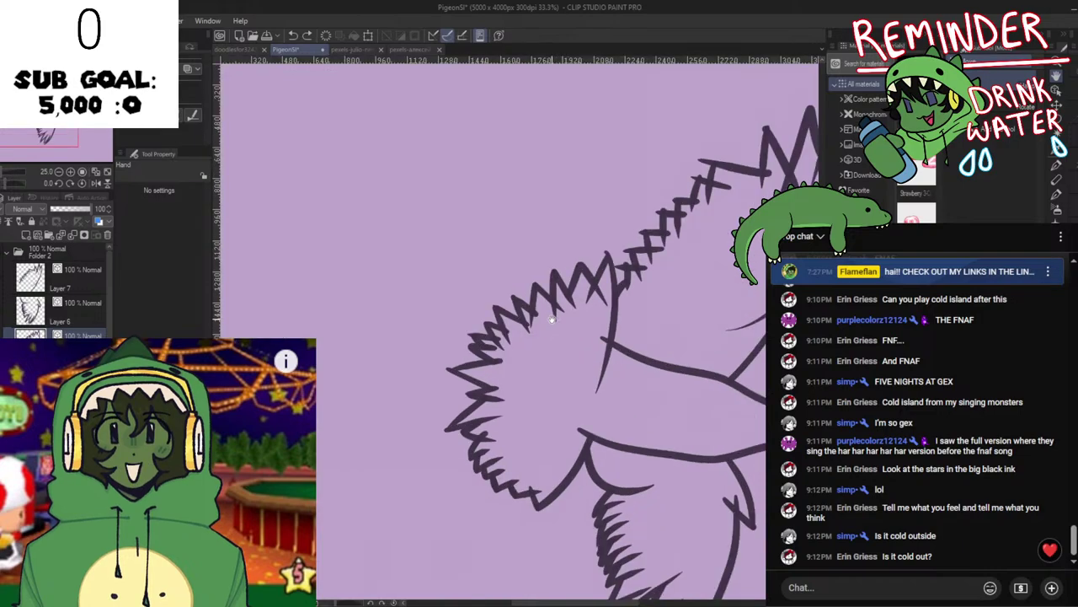
scroll(531, 316, up, 3)
key(p)
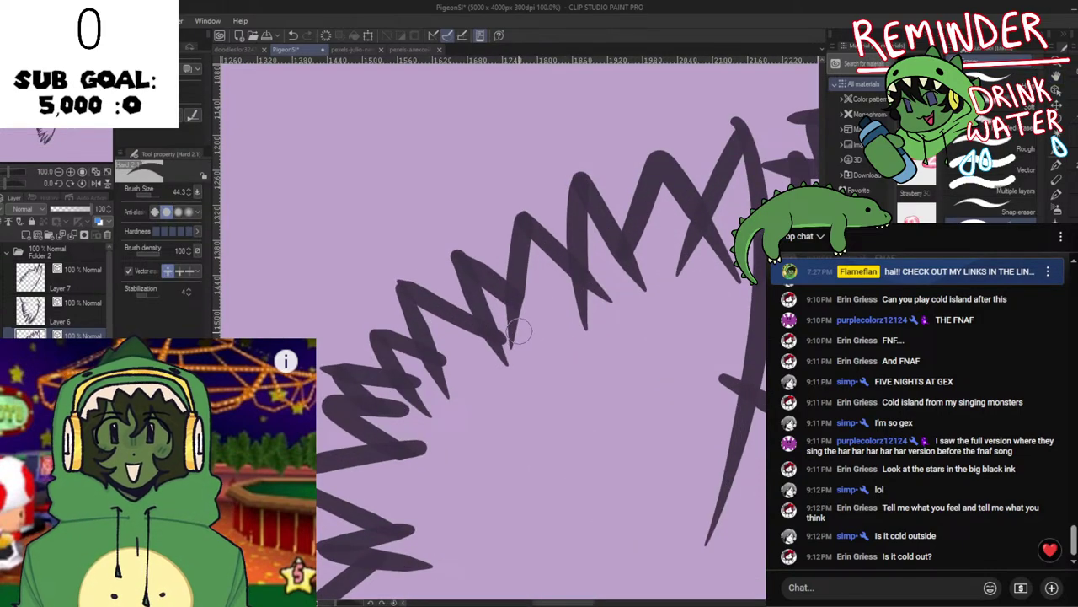
scroll(505, 337, down, 3)
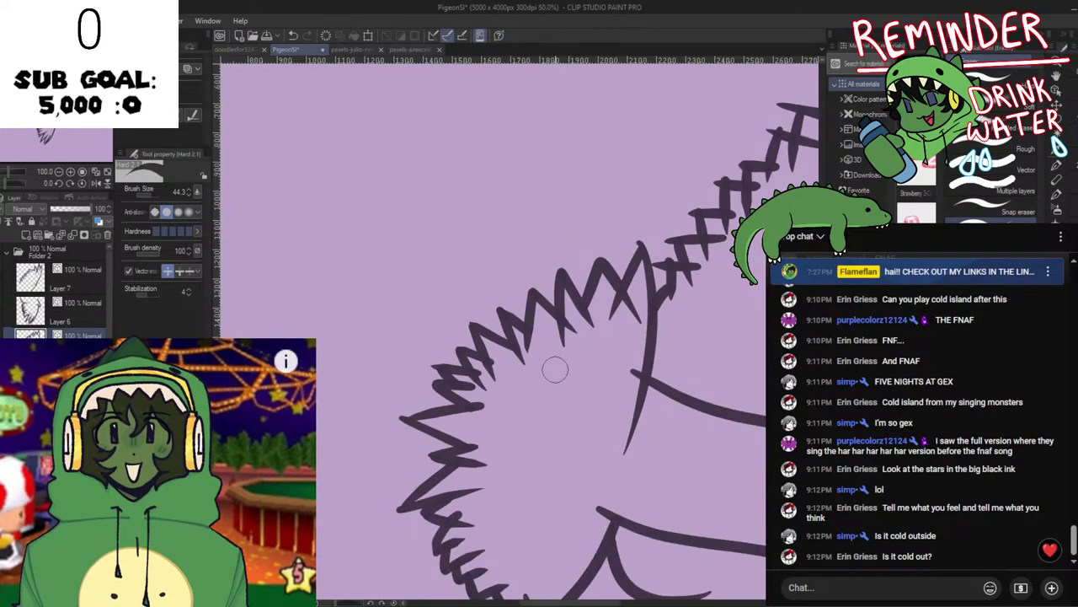
scroll(560, 384, up, 6)
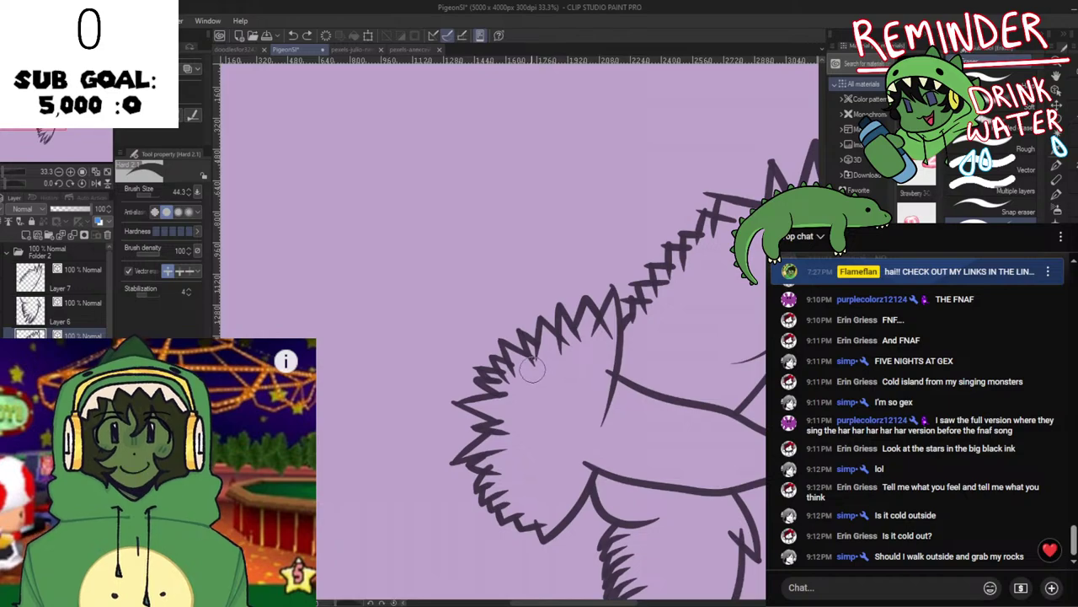
mouse_move(563, 334)
mouse_down()
mouse_move(591, 381)
mouse_move(586, 400)
mouse_up()
key(ctrl+z)
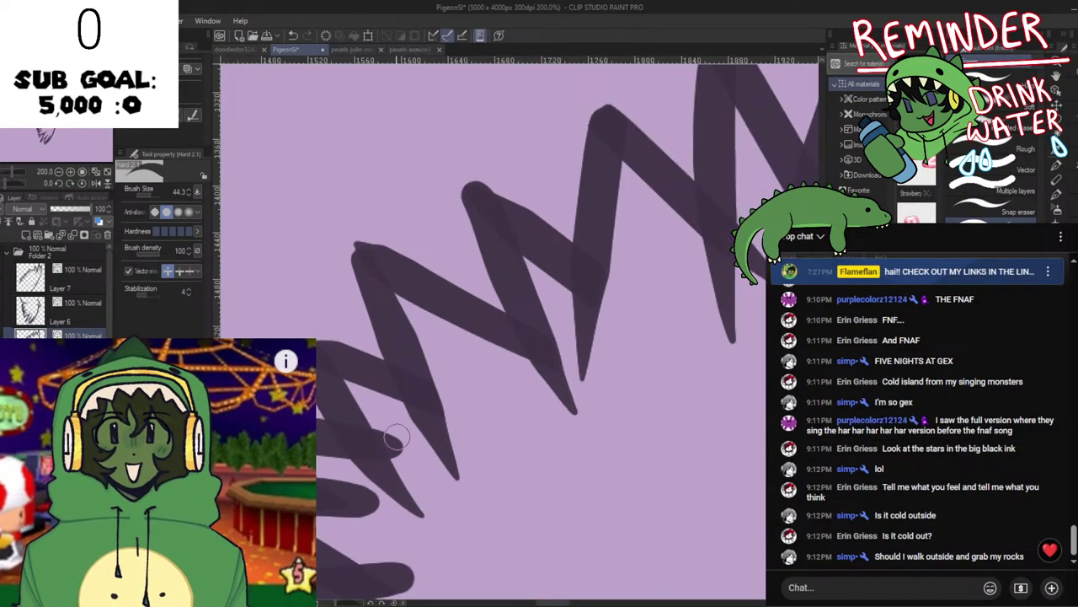
scroll(545, 362, down, 5)
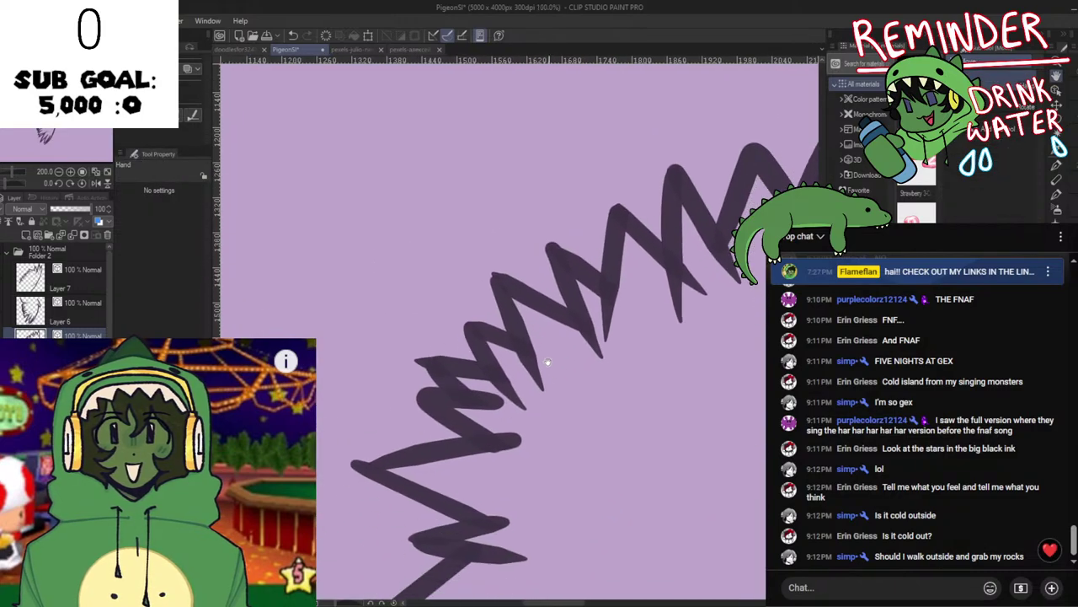
scroll(544, 402, down, 3)
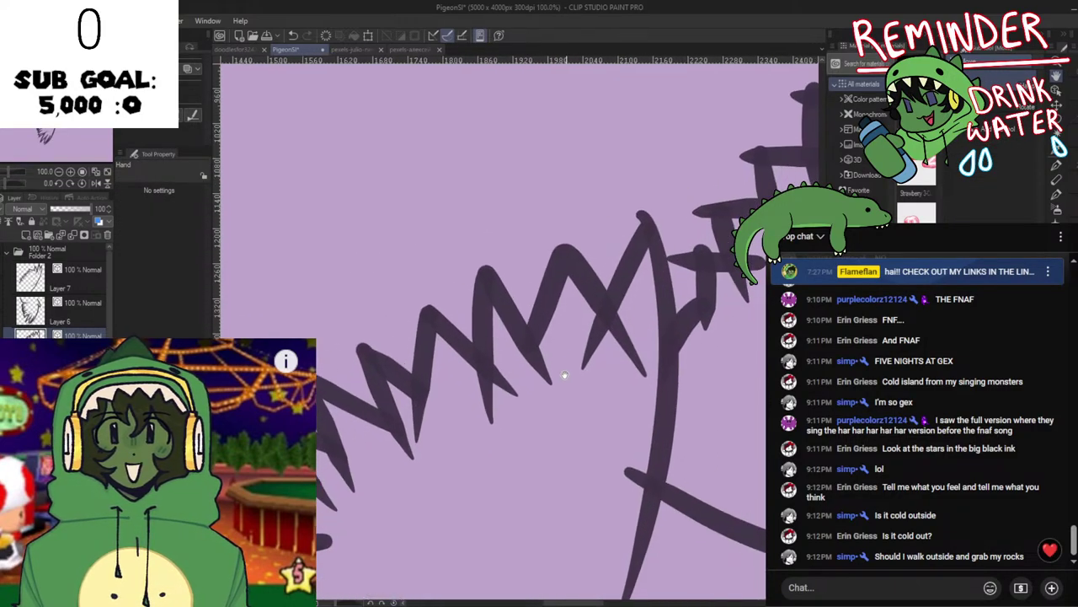
Select Layer 7 and erase the outer stroke end of the upper wing's first trailing feather beside the tail.
scroll(663, 381, up, 4)
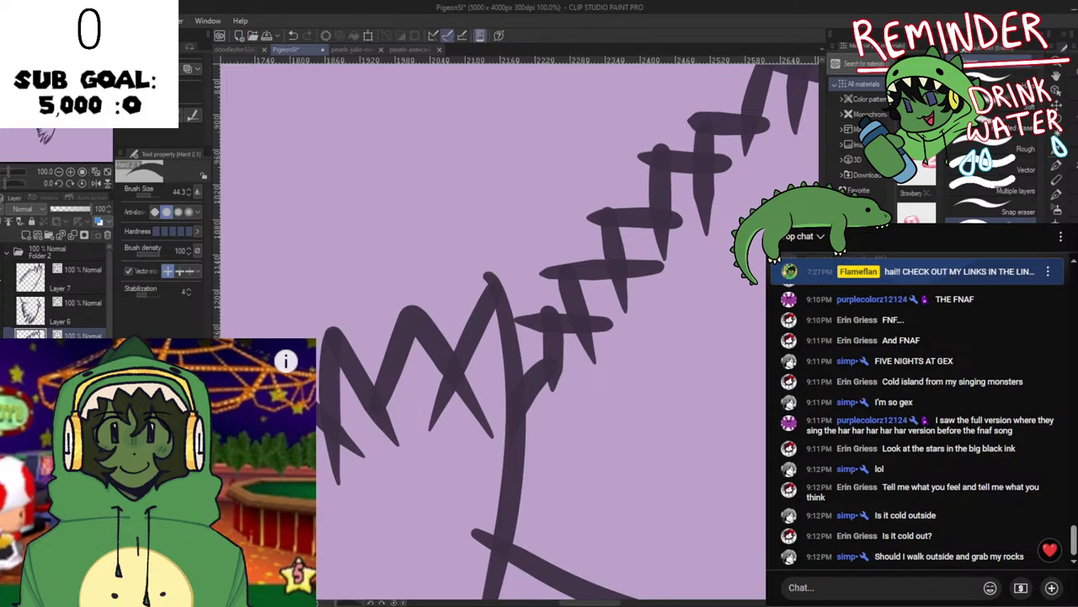
click(3, 278)
click(3, 278)
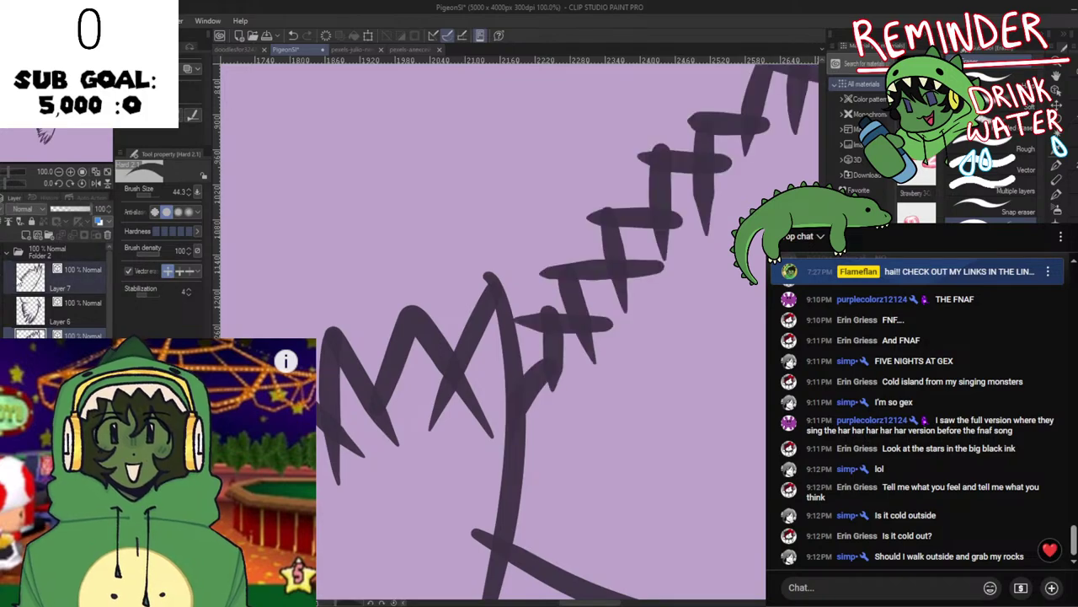
click(76, 279)
drag(523, 313, 520, 328)
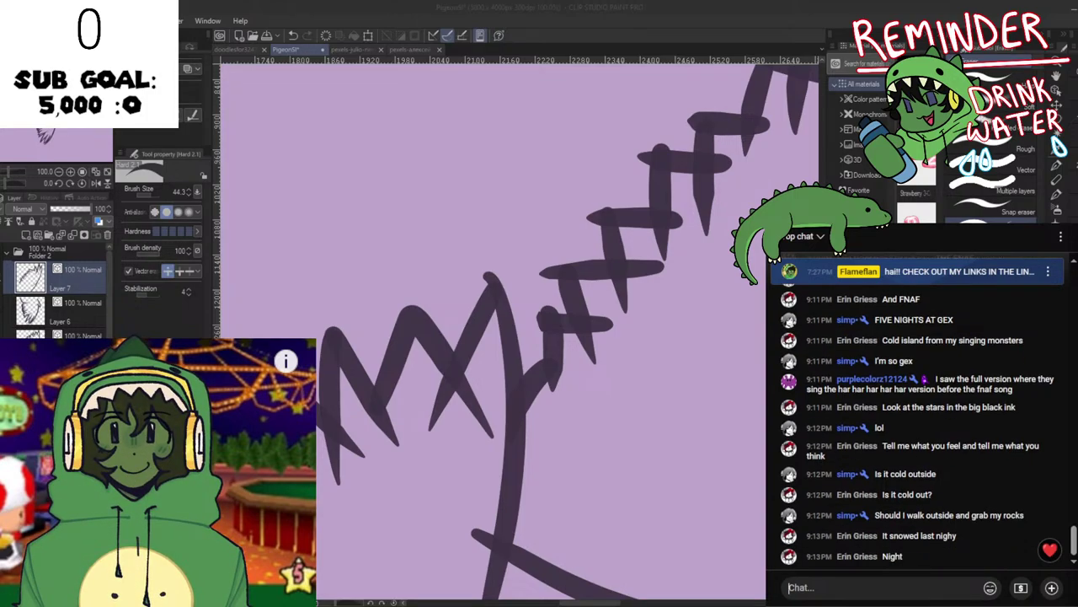
drag(669, 337, 666, 337)
Erase the outer stroke ends overshooting the corners of the next three small feathers up the upper wing's trailing edge.
scroll(548, 447, up, 3)
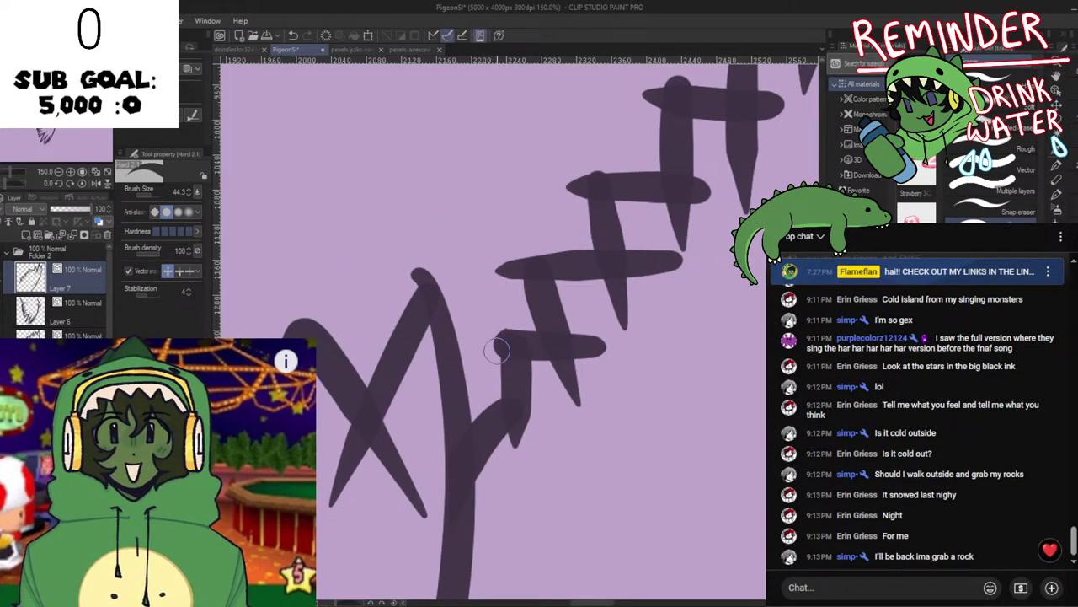
drag(508, 312, 525, 403)
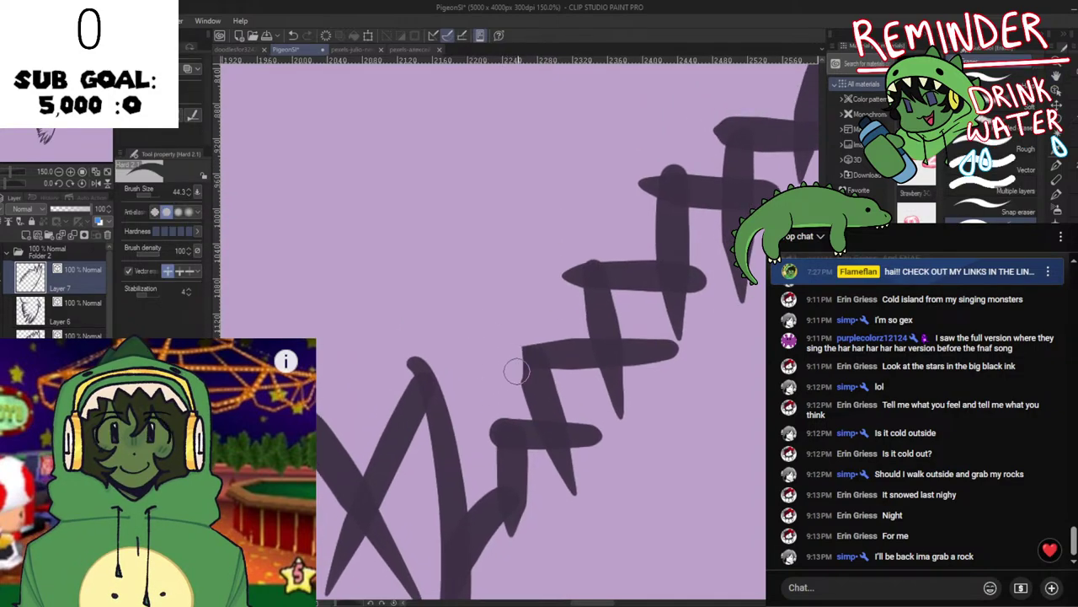
key(space)
drag(541, 305, 502, 355)
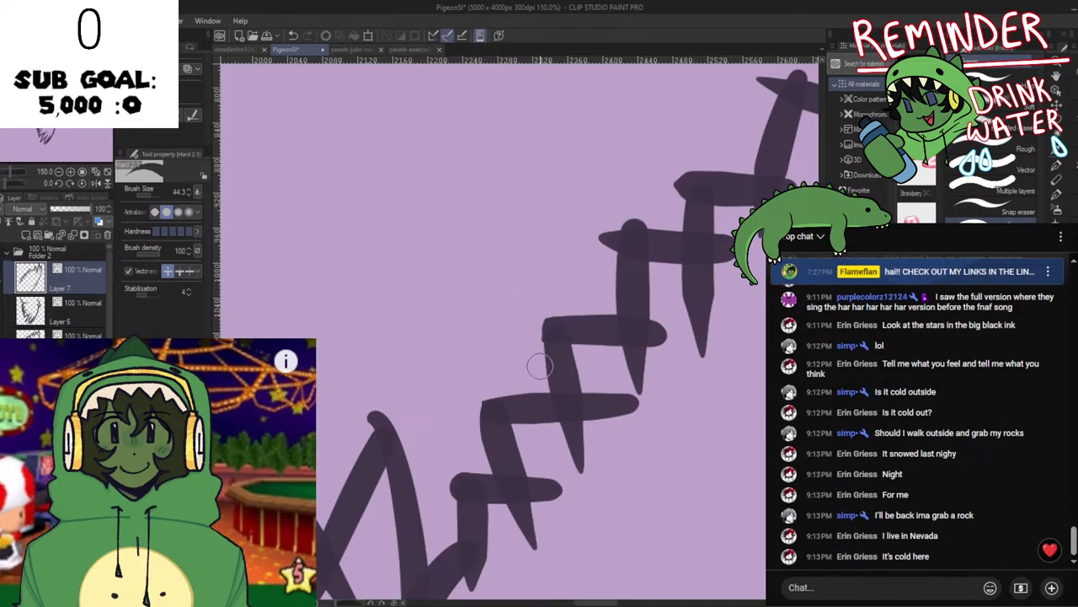
drag(563, 340, 511, 412)
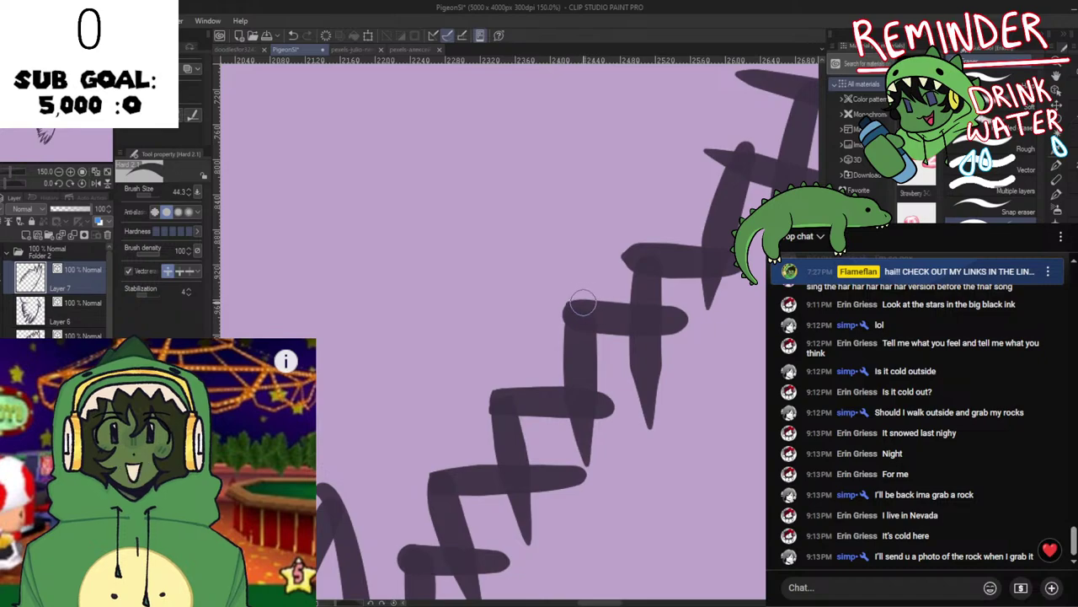
Trim the overshooting outer corners of the following small feathers, up to the one starting the long slanted line toward the wing tip.
drag(581, 291, 486, 370)
mouse_move(518, 325)
mouse_down()
mouse_move(510, 360)
mouse_move(542, 305)
mouse_move(508, 344)
mouse_up()
key(ctrl+z)
key(ctrl+z)
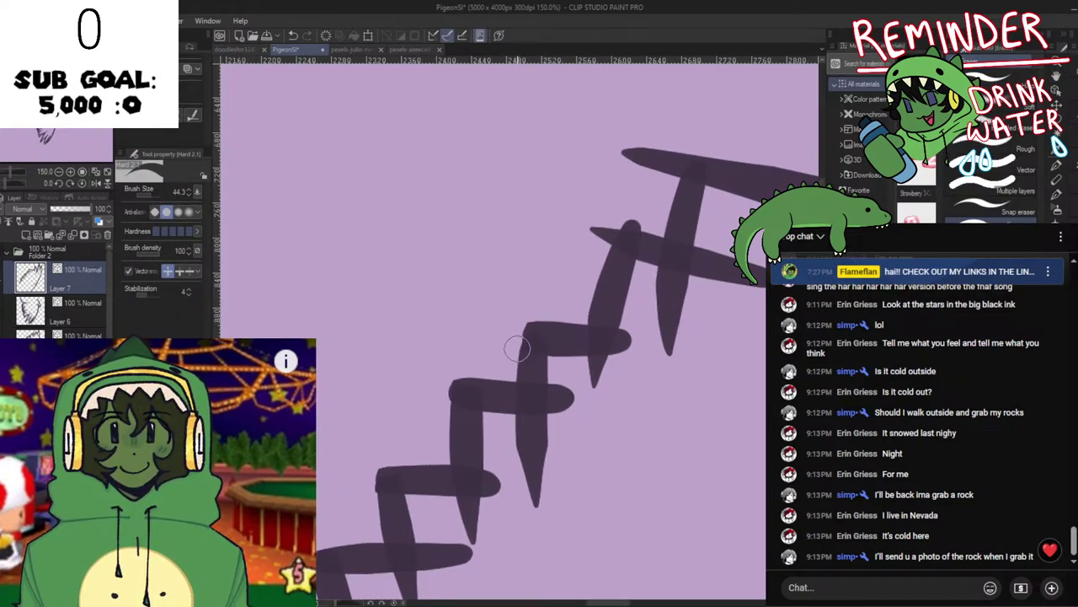
drag(585, 265, 518, 354)
mouse_move(531, 312)
mouse_down()
mouse_move(514, 337)
mouse_move(543, 314)
mouse_up()
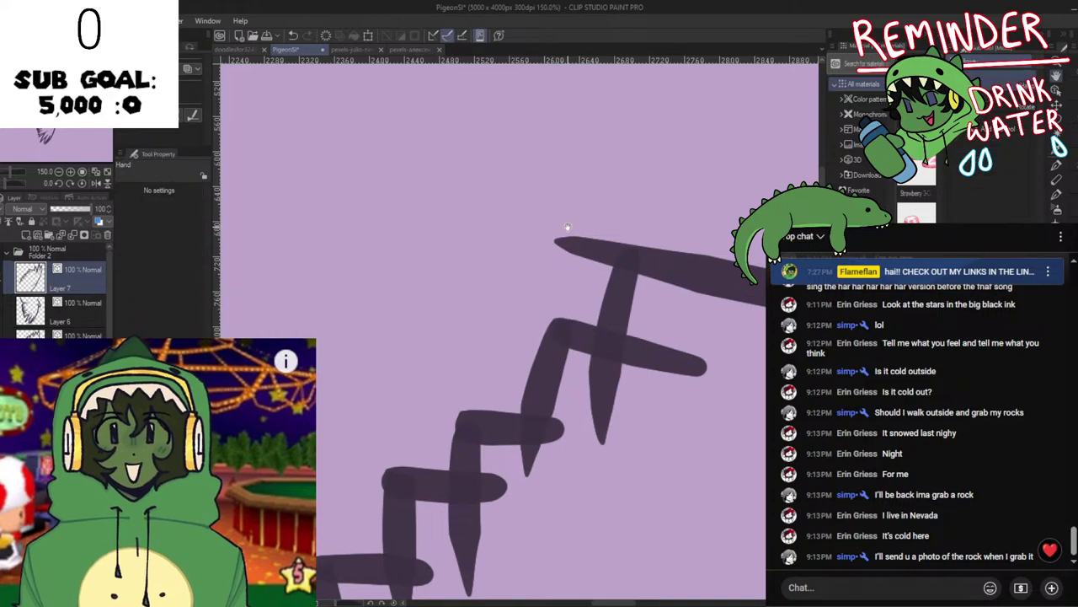
mouse_move(563, 239)
mouse_down()
mouse_move(583, 214)
mouse_move(578, 277)
mouse_move(628, 264)
mouse_up()
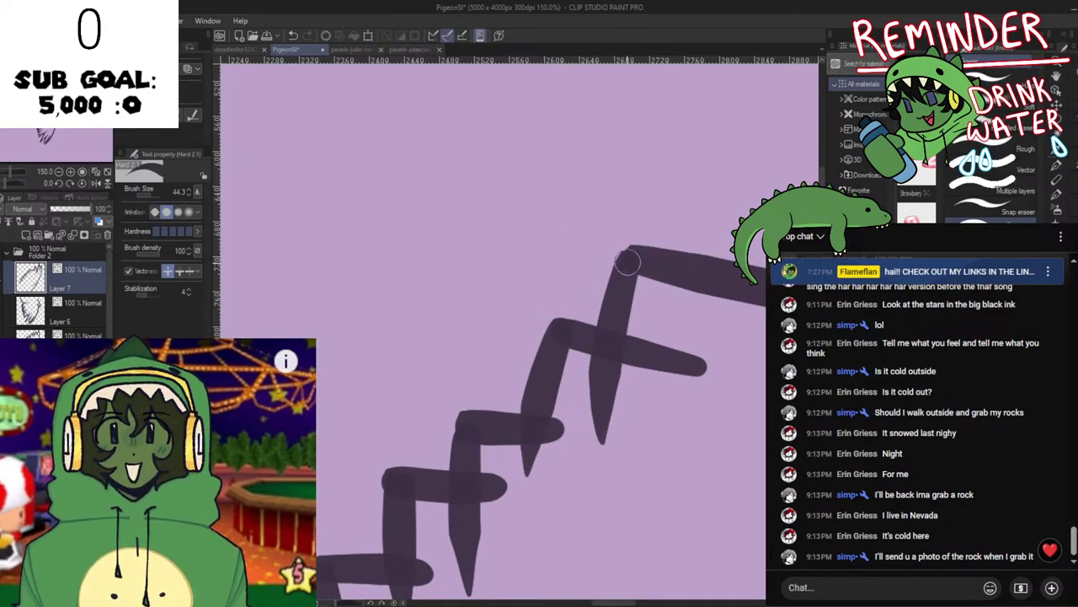
Erase the stroke ends overshooting the outer corners of the long feathers near the upper wing's tip and save the file.
scroll(634, 259, down, 4)
drag(646, 412, 603, 434)
scroll(567, 299, up, 3)
key(e)
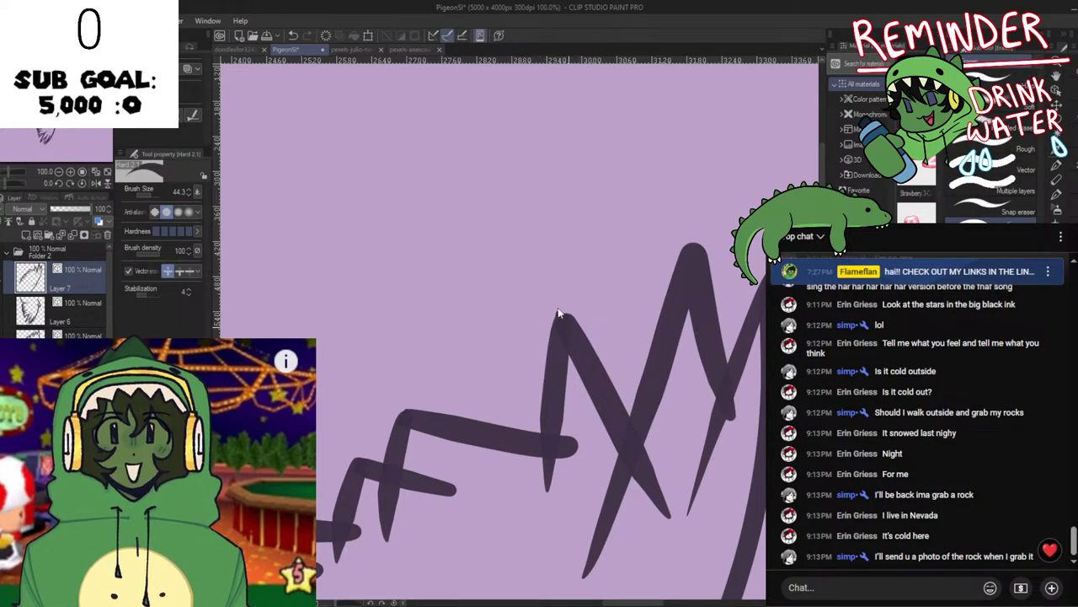
scroll(606, 434, down, 6)
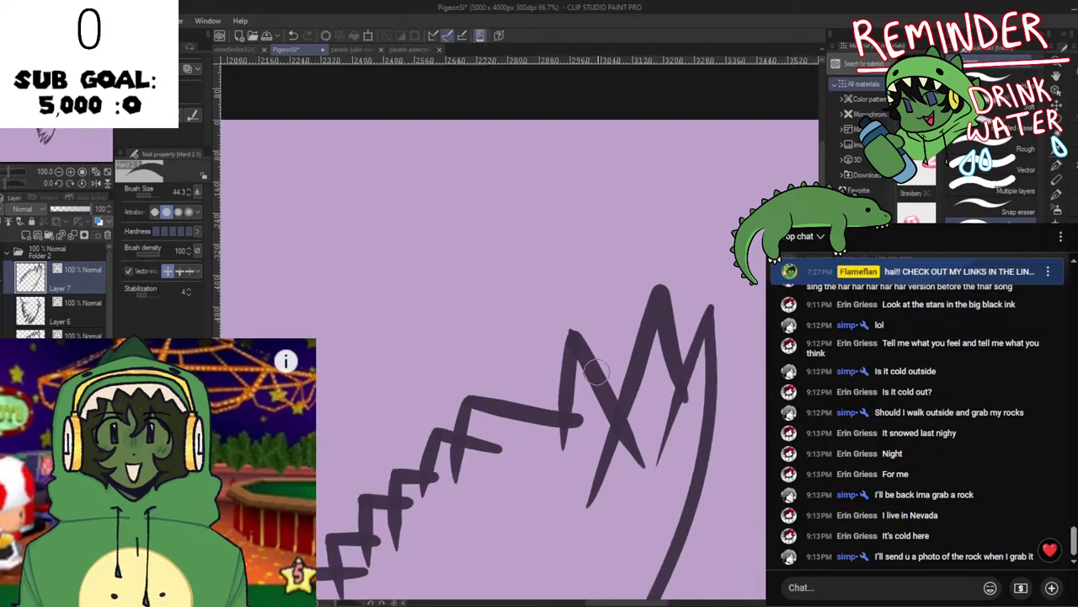
key(space)
scroll(634, 449, up, 3)
scroll(634, 451, up, 1)
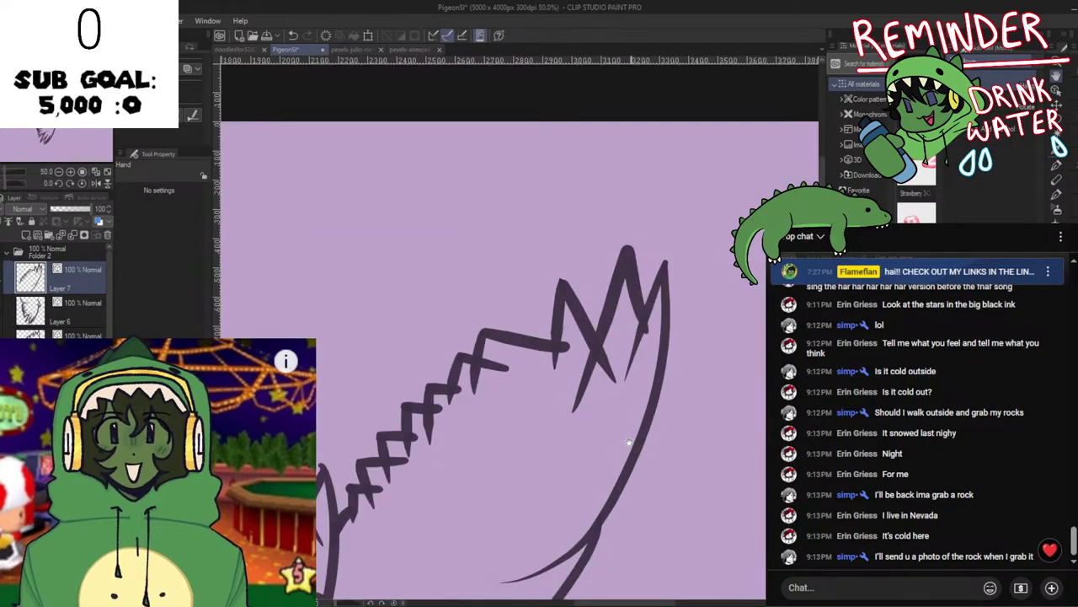
key(ctrl+s)
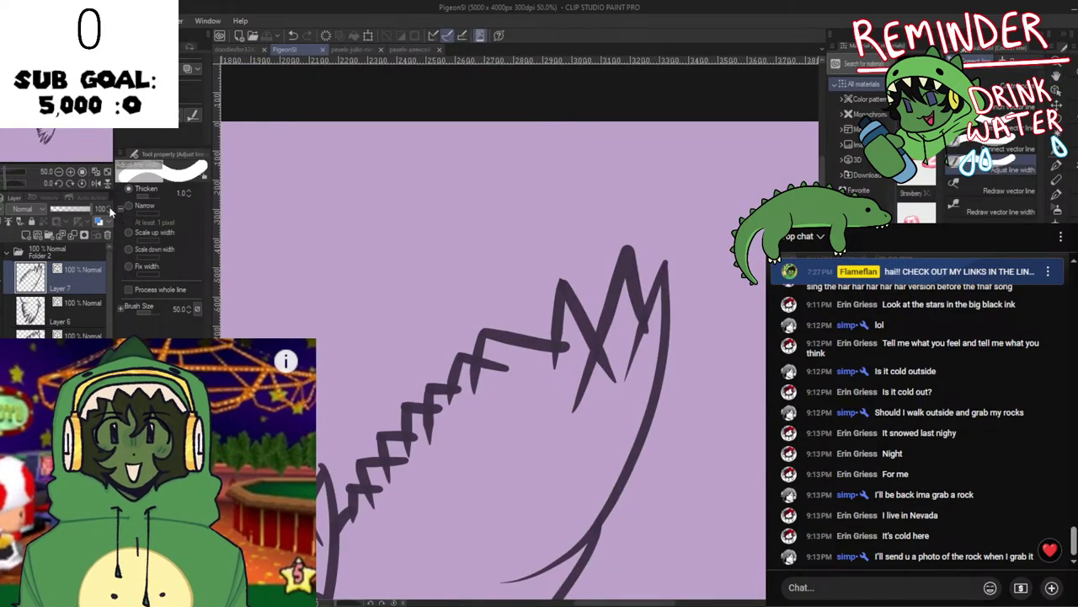
Thicken the lines around the upper wing's tip feathers with Adjust line width set to Thicken 1.0.
scroll(459, 337, down, 2)
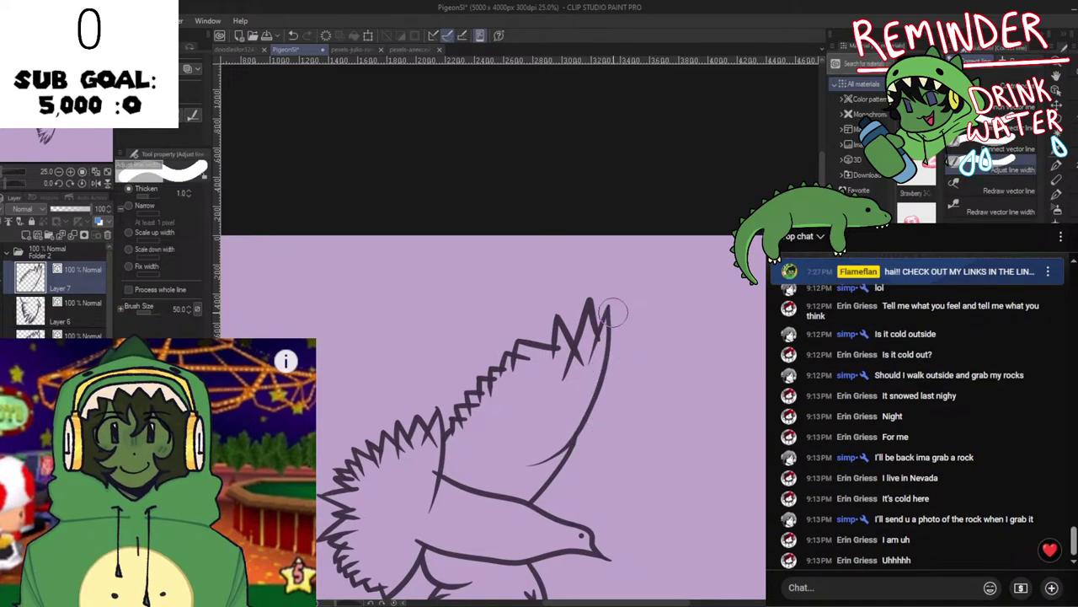
mouse_move(613, 312)
mouse_down()
mouse_move(605, 357)
mouse_move(543, 360)
mouse_up()
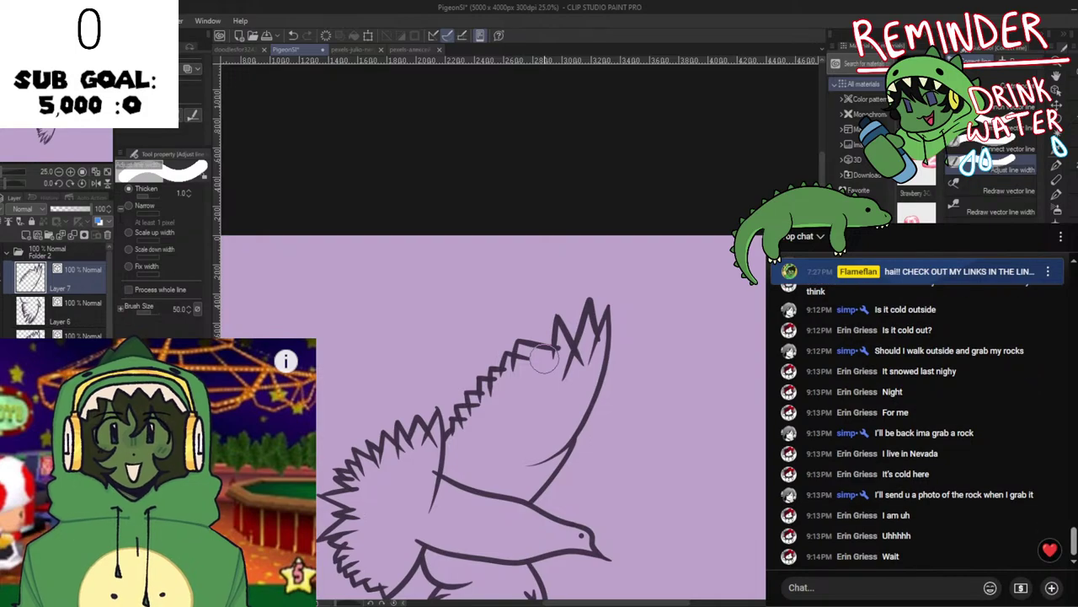
key(space)
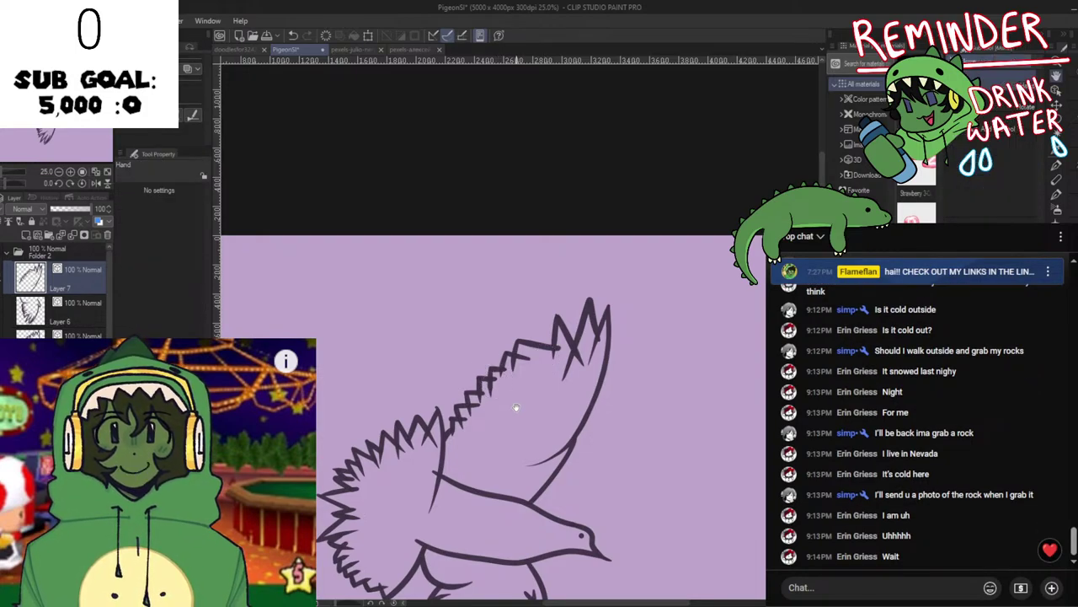
scroll(560, 366, up, 3)
scroll(568, 421, down, 7)
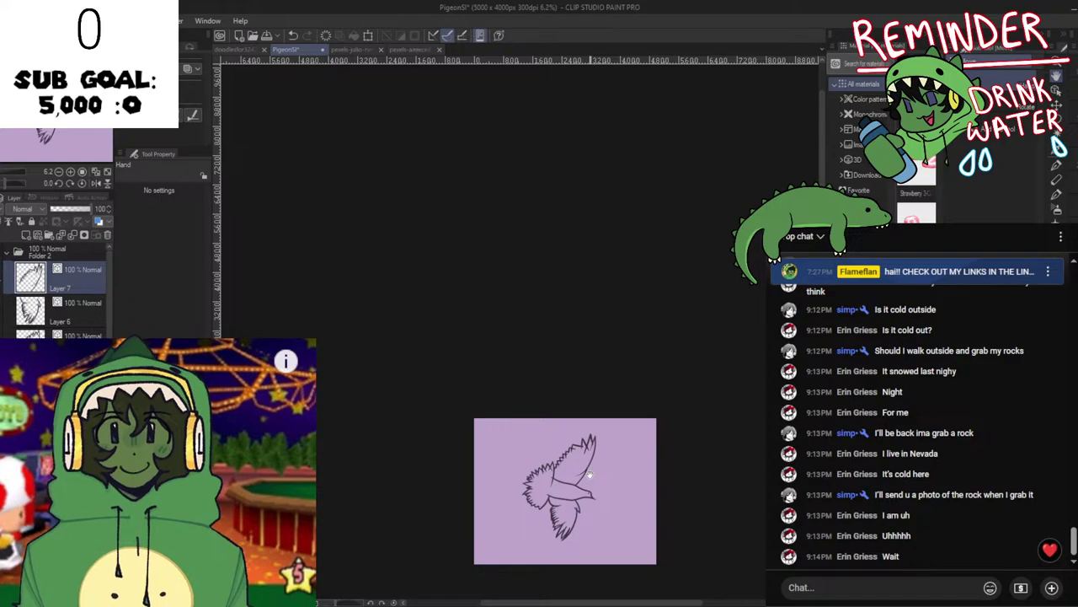
scroll(581, 477, up, 6)
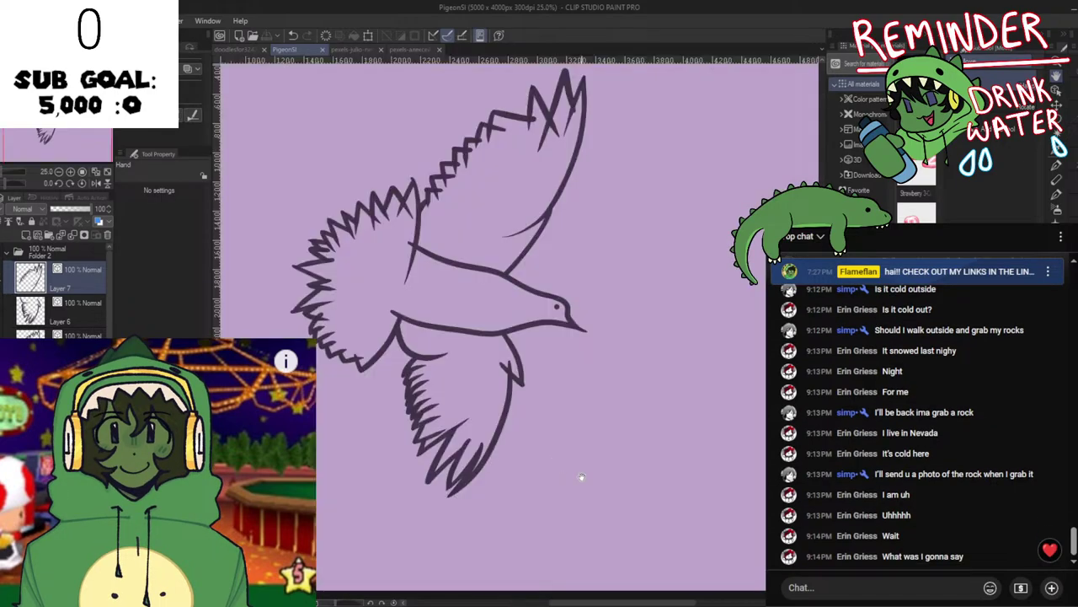
Try to erase the end of the body's back line where it overshoots the tail's edge line.
mouse_move(405, 397)
mouse_down()
mouse_move(461, 372)
mouse_move(517, 368)
mouse_move(490, 364)
mouse_up()
scroll(494, 392, up, 1)
ctrl+shift+click(494, 392)
key(e)
scroll(521, 409, down, 1)
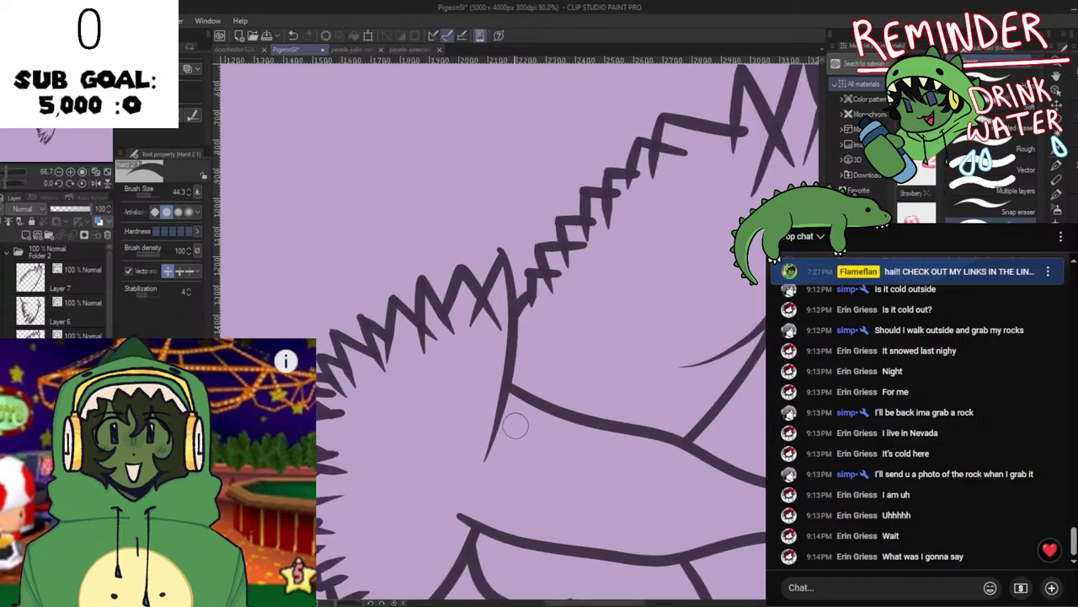
key(space)
scroll(474, 468, down, 4)
scroll(478, 481, up, 4)
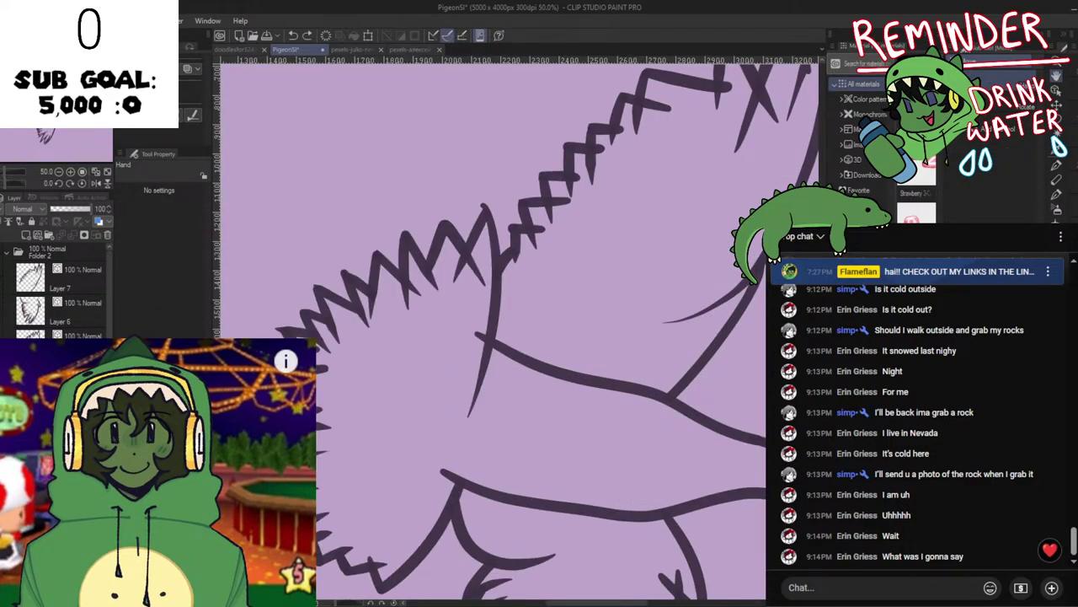
Select Layer 5 and erase the tail edge line's tapered end extending across the body past the back line.
click(72, 340)
key(e)
mouse_move(455, 405)
mouse_down()
mouse_move(501, 416)
mouse_move(486, 365)
mouse_up()
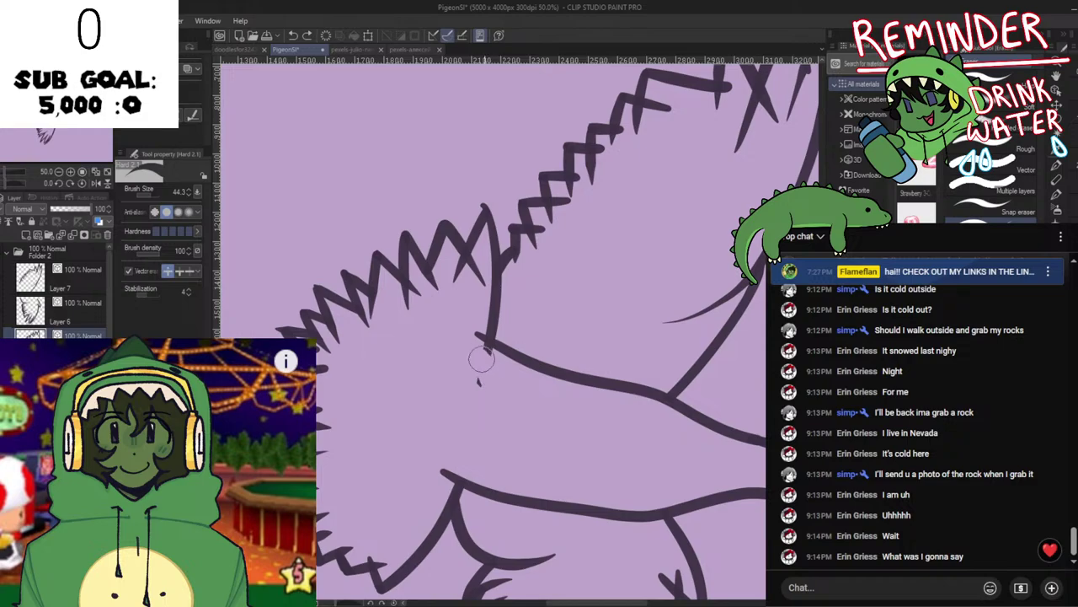
scroll(498, 385, down, 6)
key(space)
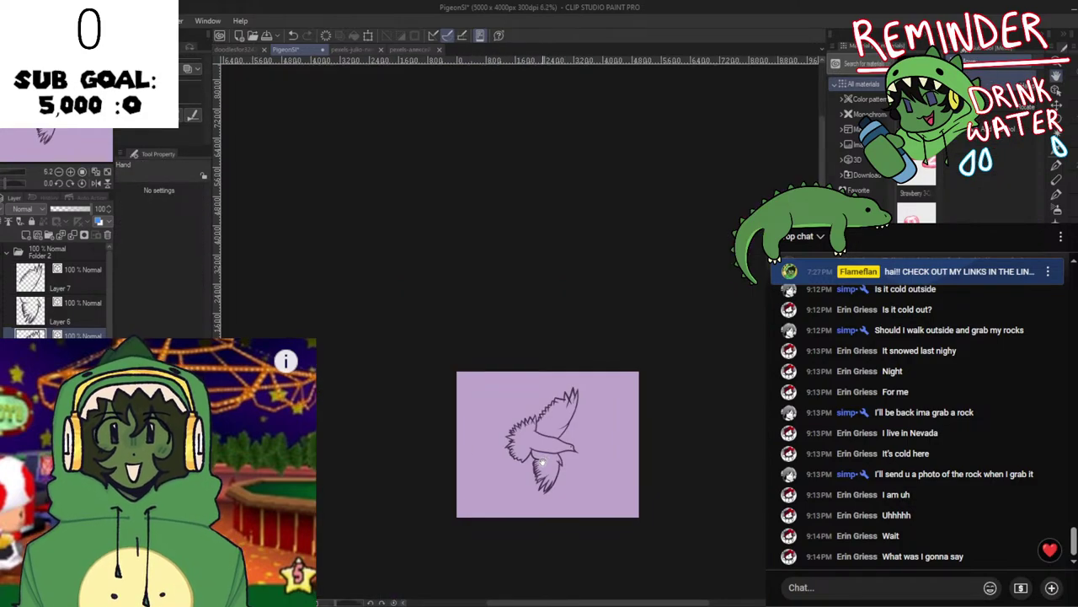
Examine the whole pigeon line art at several zoom levels for remaining flaws.
scroll(608, 465, up, 5)
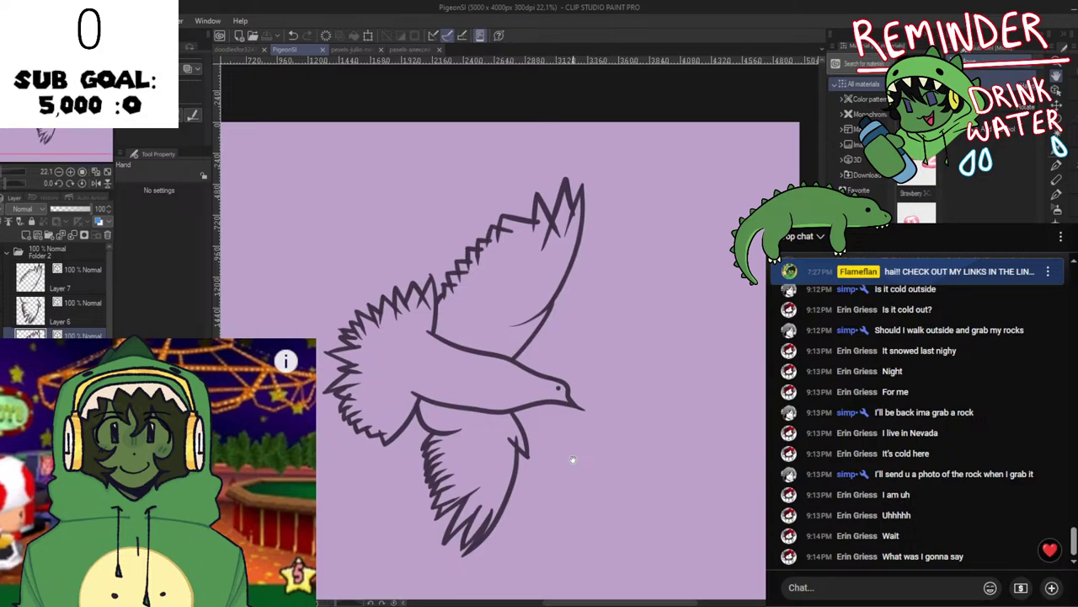
scroll(585, 433, up, 1)
scroll(590, 421, up, 1)
scroll(603, 410, down, 2)
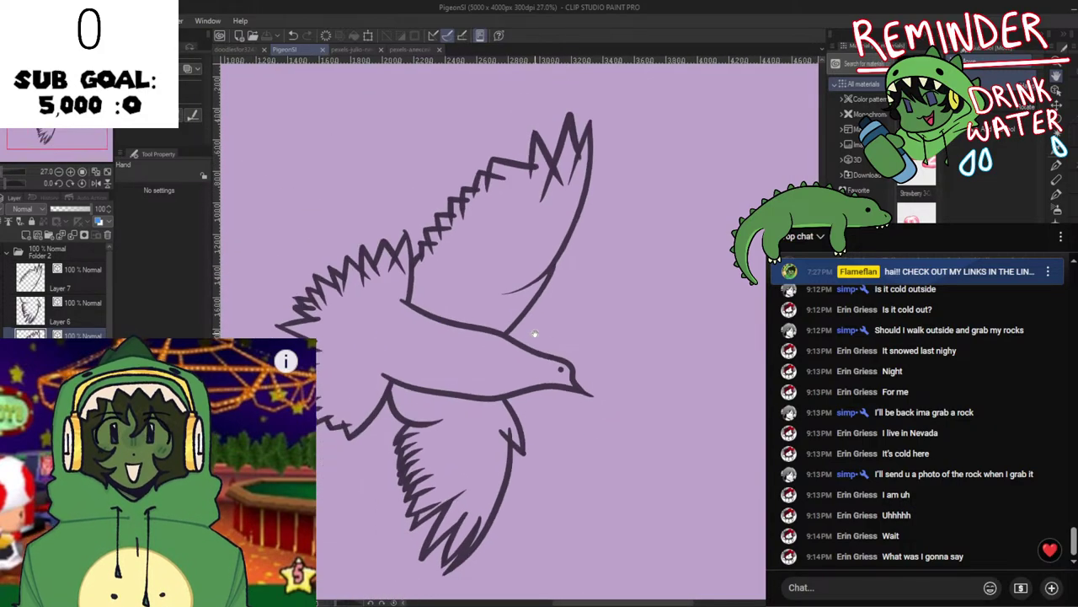
scroll(425, 254, down, 1)
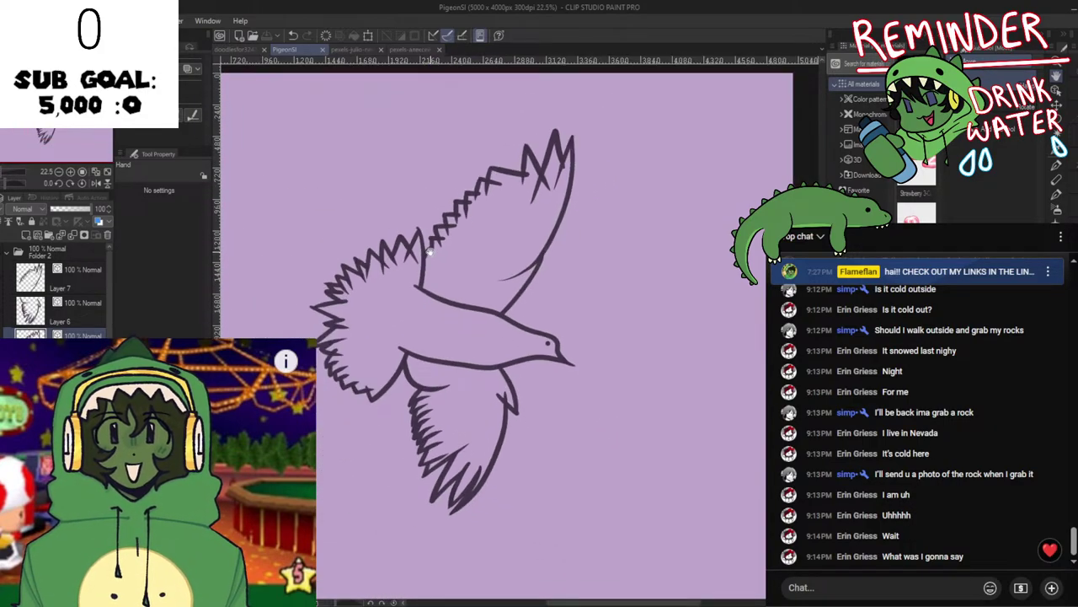
scroll(439, 284, down, 4)
scroll(463, 312, down, 1)
scroll(469, 317, up, 1)
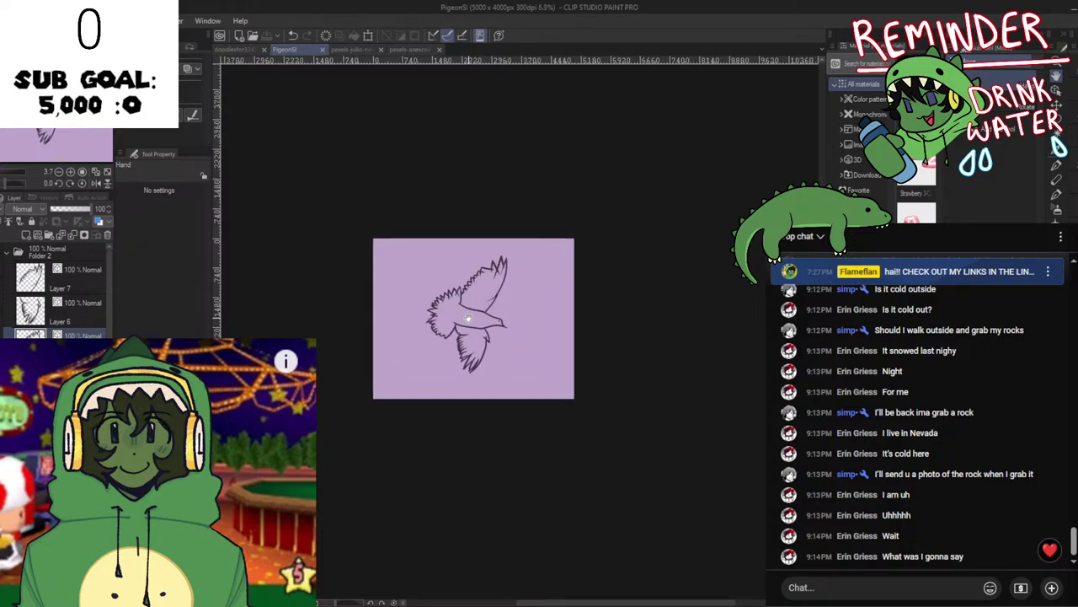
scroll(468, 318, up, 4)
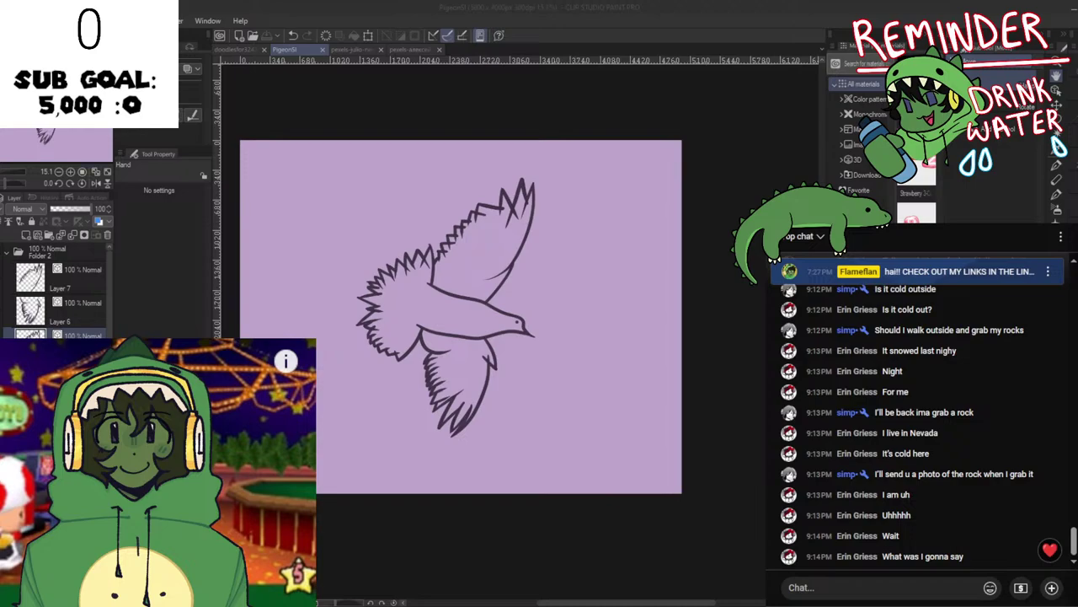
click(472, 475)
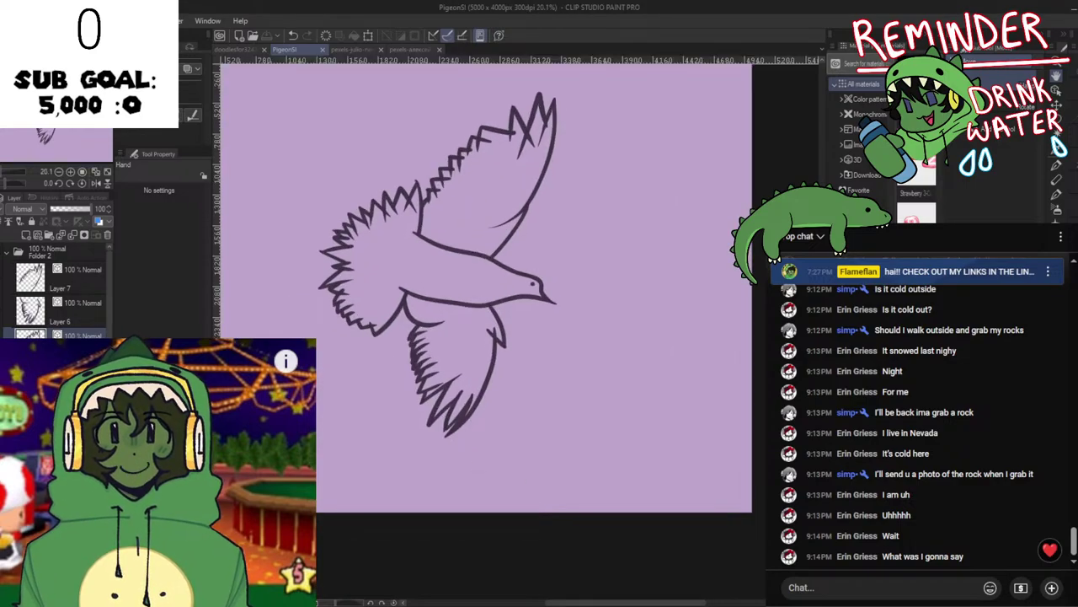
Add a new raster layer beneath the line art layers for the base colour.
scroll(55, 290, down, 1)
click(61, 368)
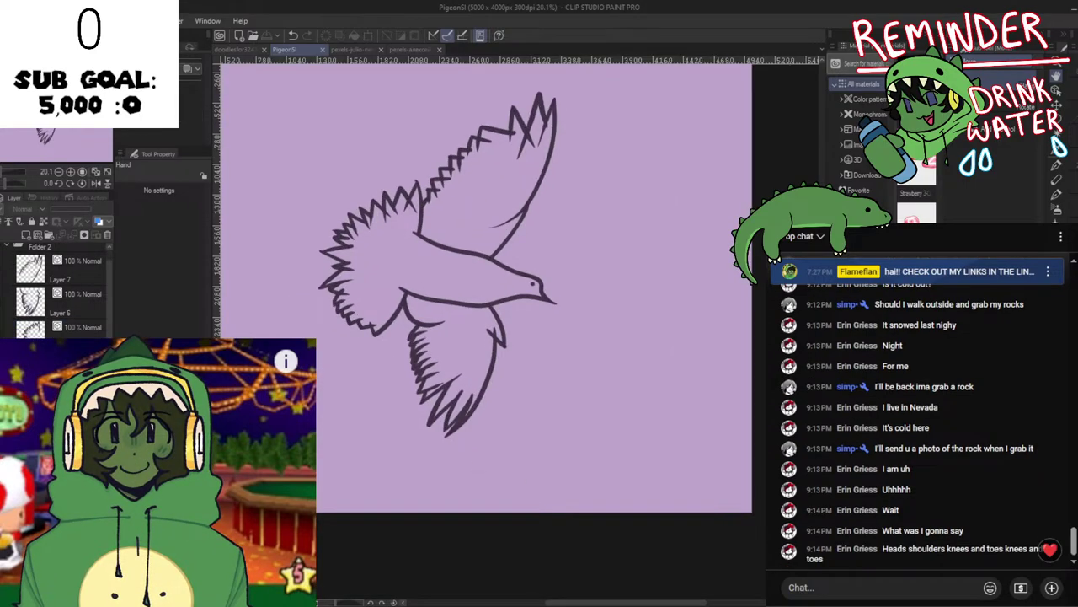
click(49, 235)
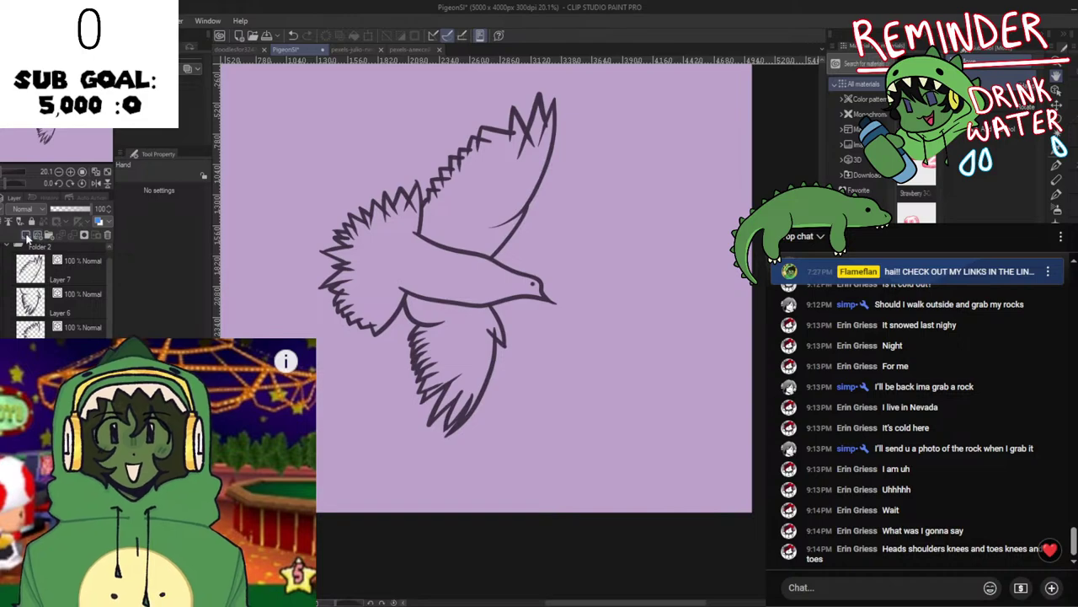
click(26, 235)
drag(380, 451, 415, 422)
scroll(56, 290, down, 2)
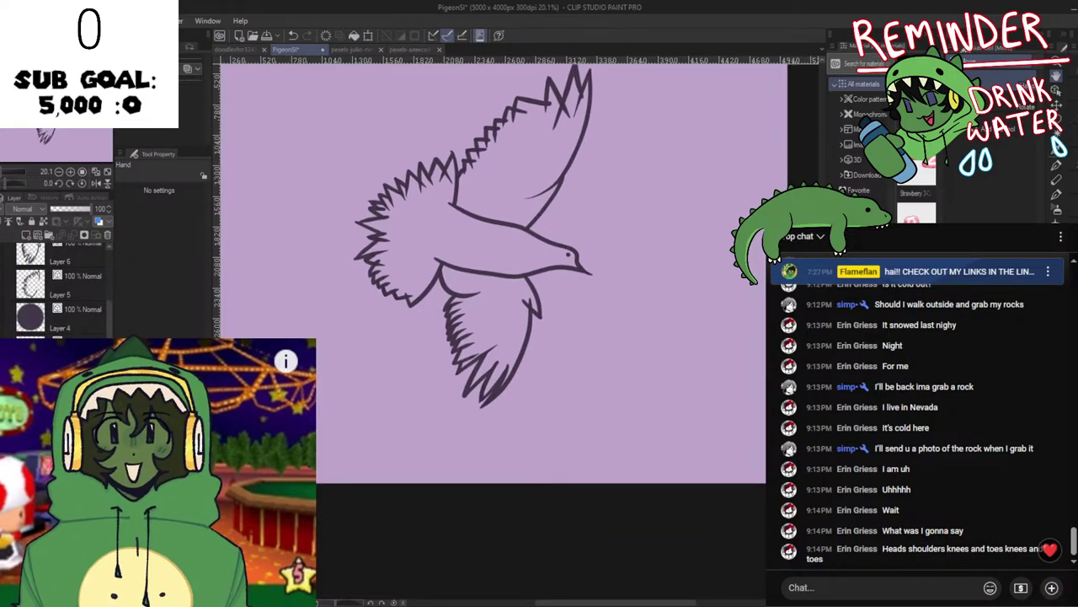
Hide the purple background fill, sample a gray from the pigeon reference photo, and show the background again.
click(4, 352)
scroll(423, 286, up, 3)
key(i)
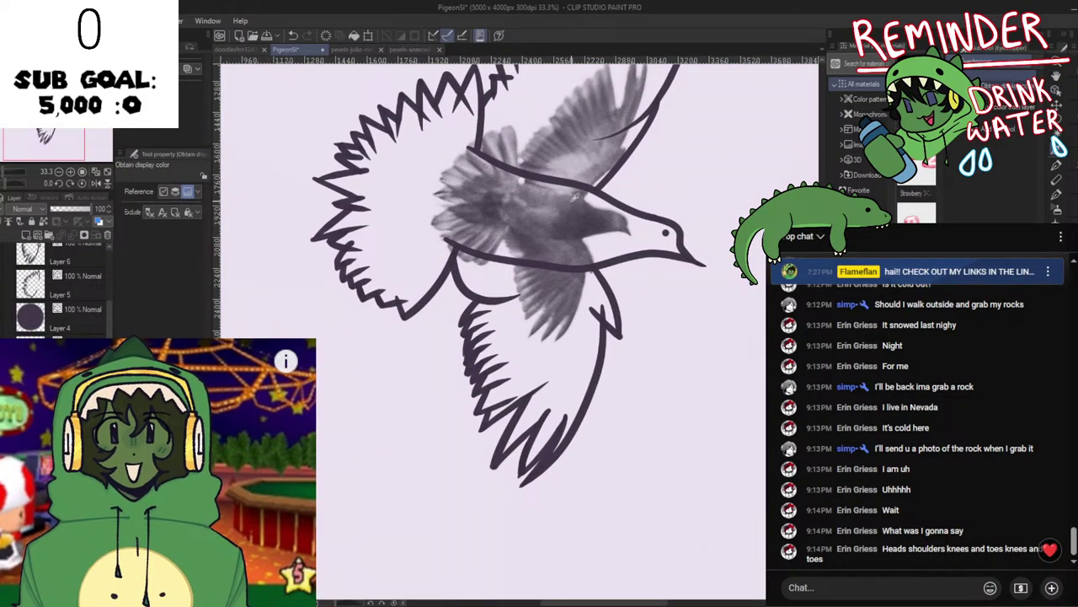
scroll(559, 219, up, 1)
scroll(400, 340, down, 2)
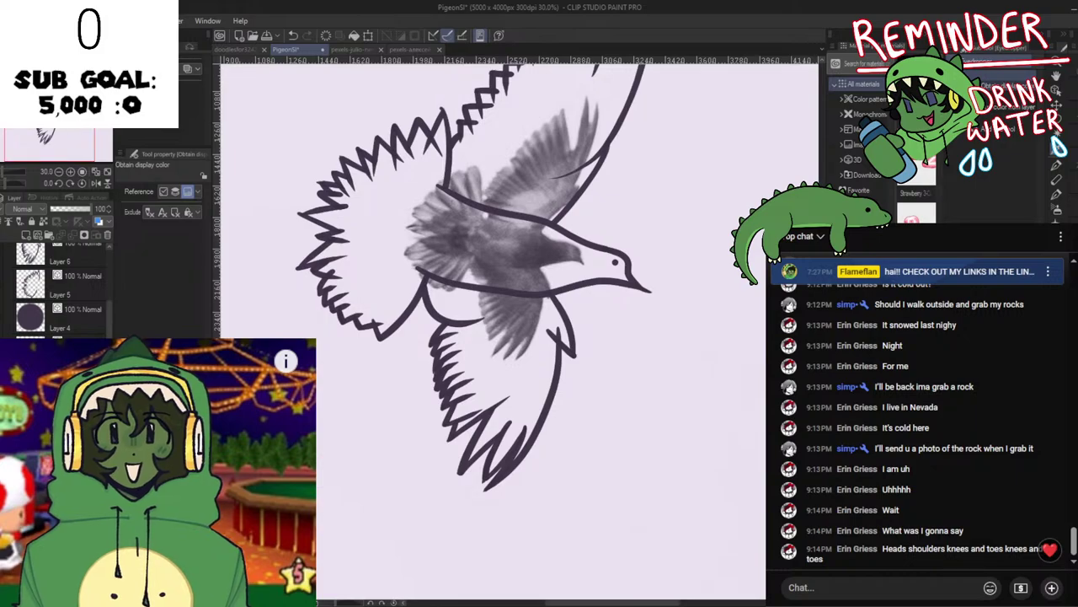
click(4, 352)
scroll(566, 292, down, 3)
scroll(531, 328, up, 3)
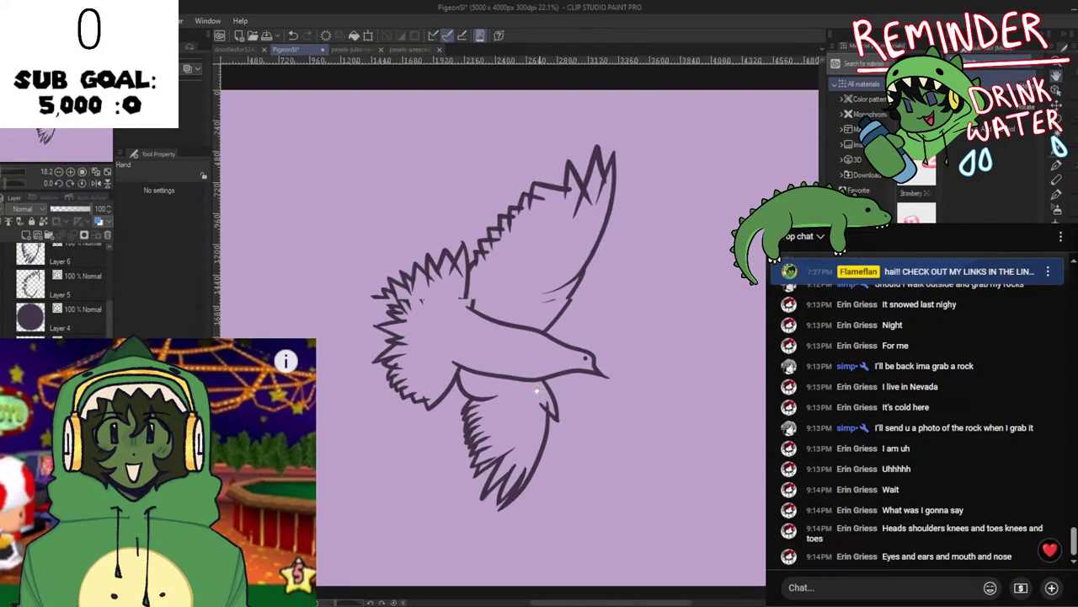
Fill the tail, body and both wings with the sampled gray using the Refer other layers fill, saving the file partway.
key(g)
key(g)
key(g)
key(g)
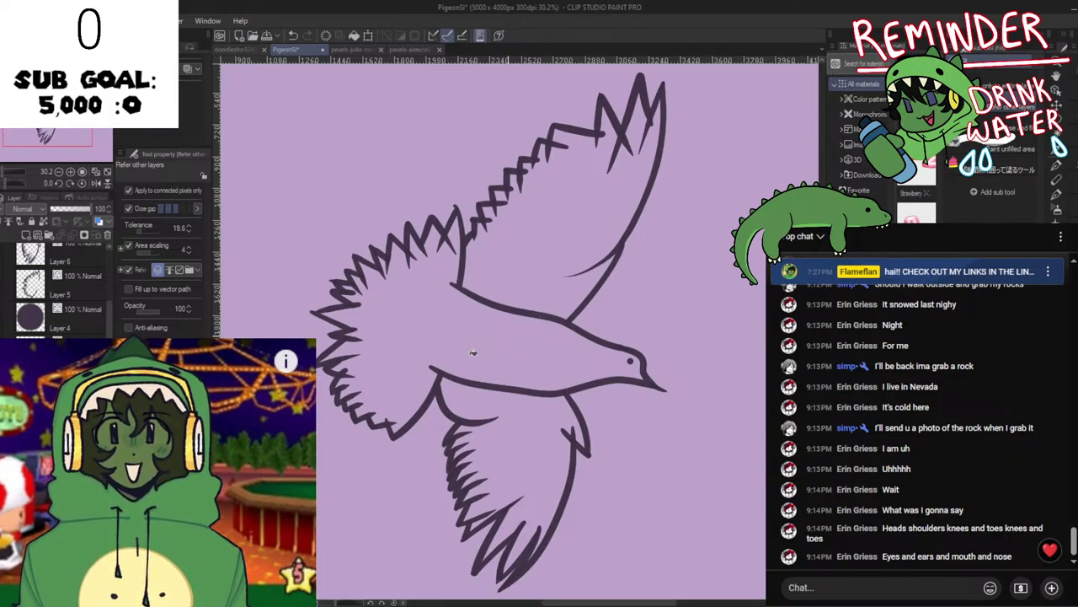
click(526, 301)
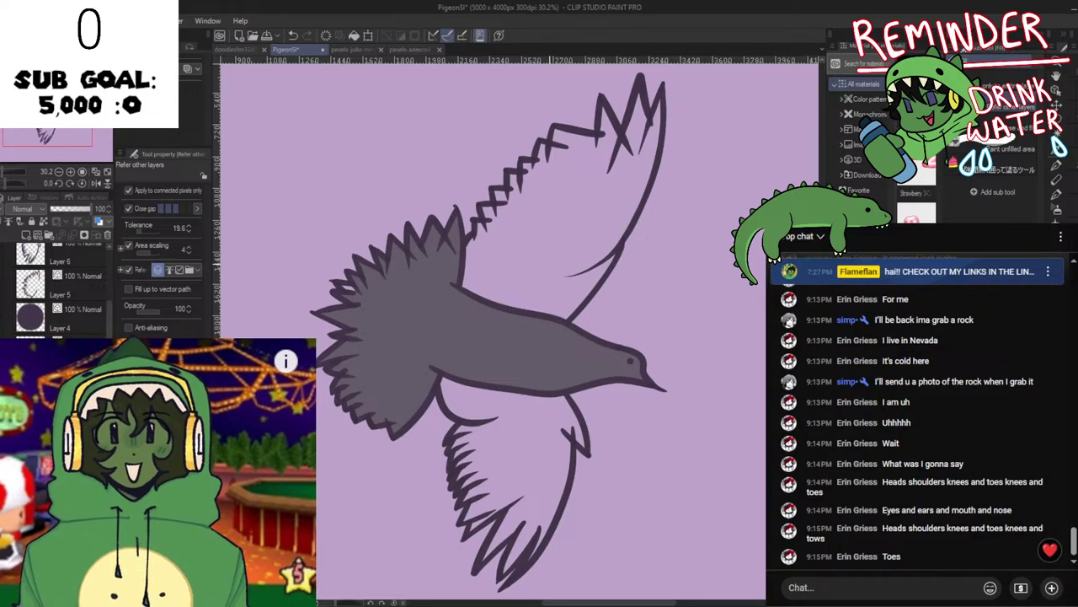
click(587, 225)
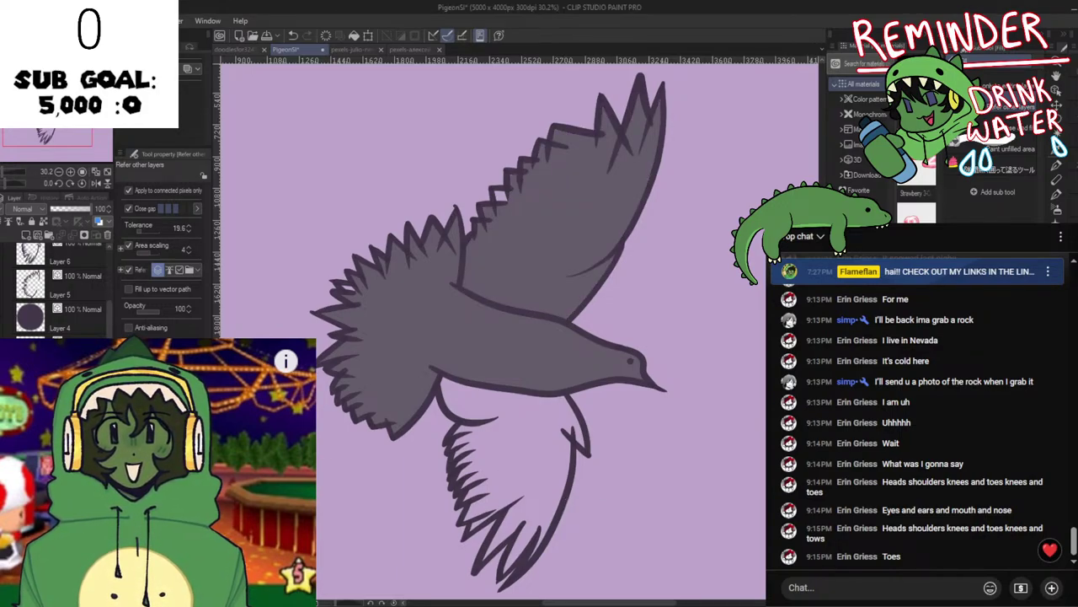
click(551, 226)
drag(537, 253, 529, 274)
key(ctrl+s)
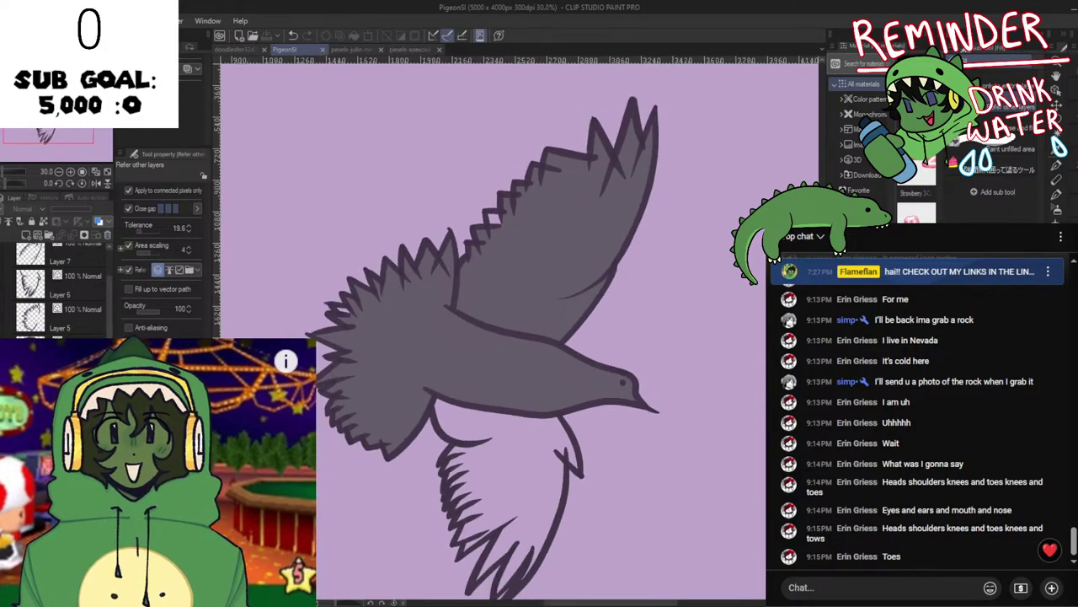
scroll(522, 364, down, 3)
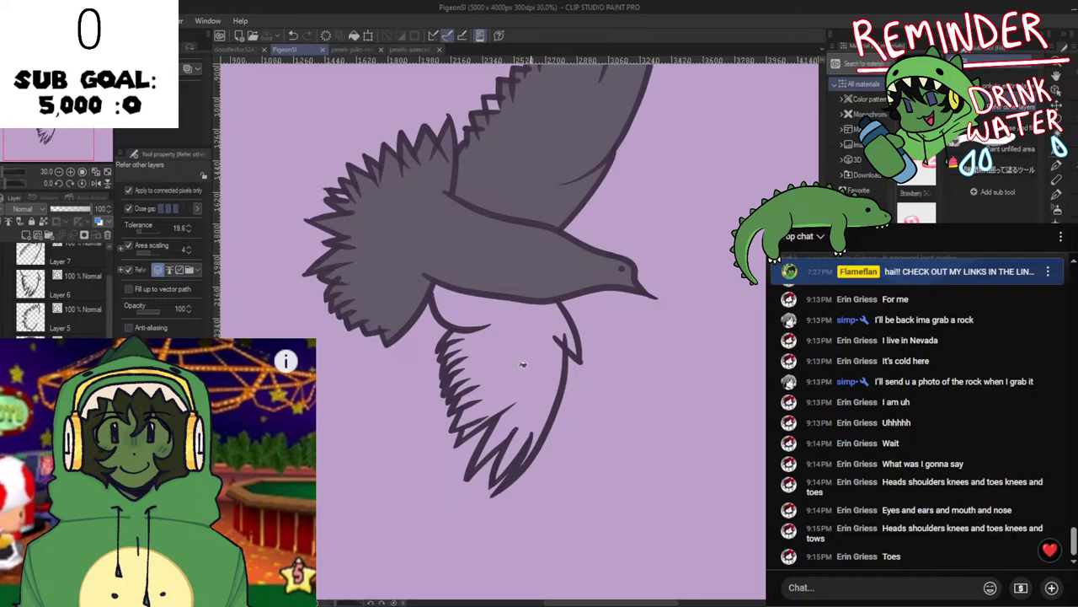
click(558, 320)
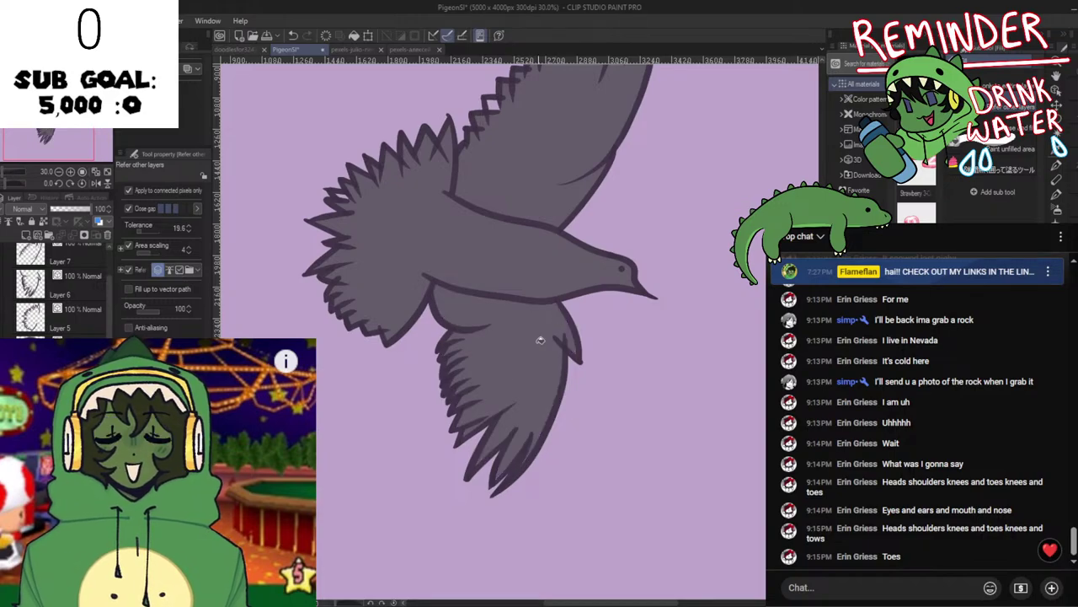
Paint over the unfilled gap between the feather tips along the tail's edge using the colour brush at size 60.
scroll(496, 393, up, 1)
drag(496, 393, 511, 486)
scroll(376, 263, up, 2)
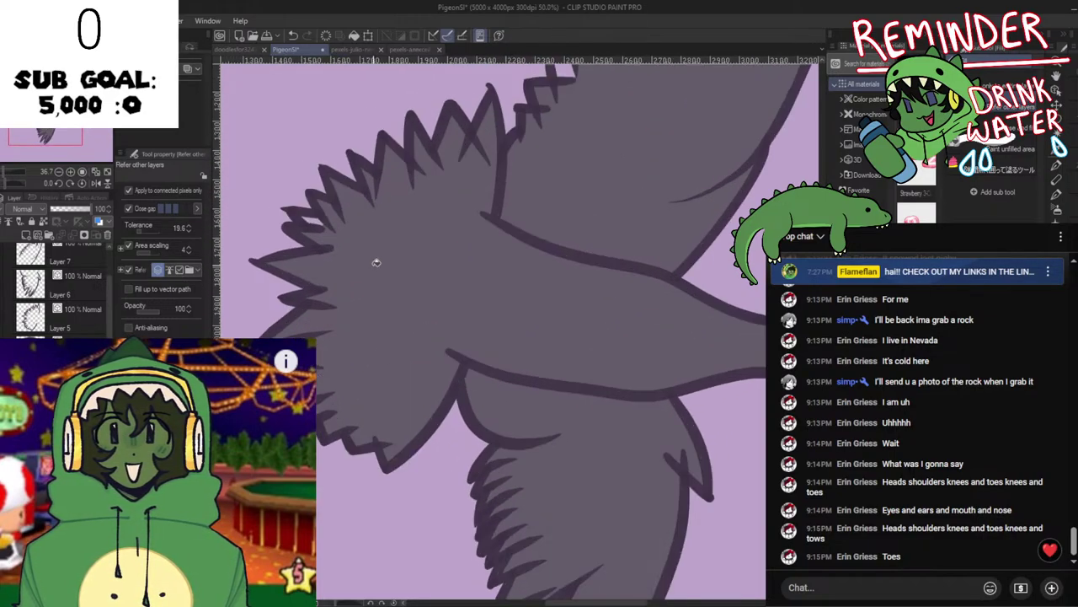
scroll(375, 262, up, 1)
key(space)
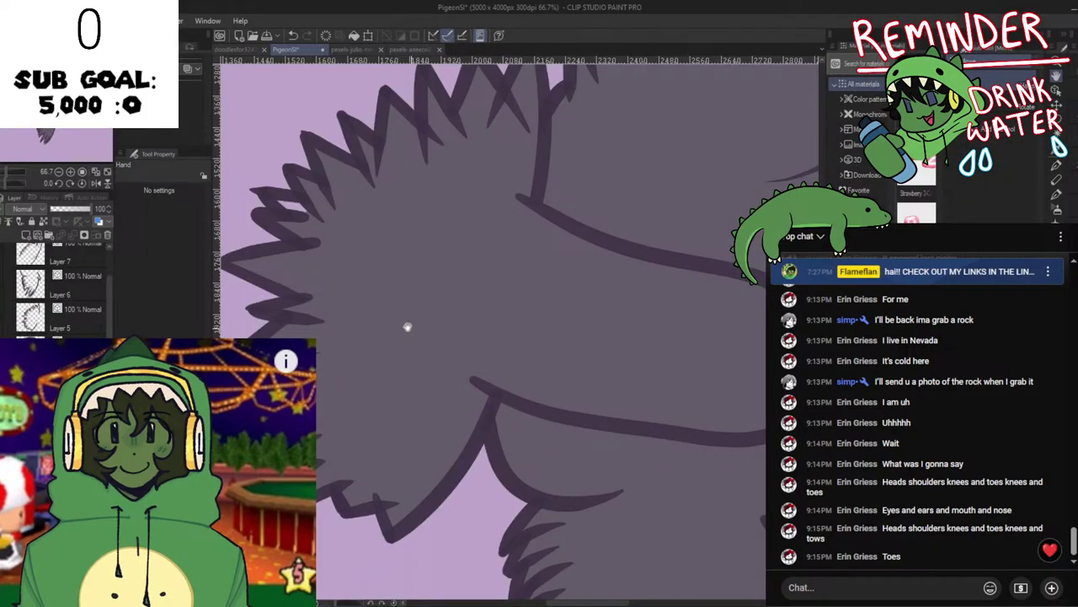
drag(407, 327, 476, 422)
scroll(547, 219, up, 1)
key(p)
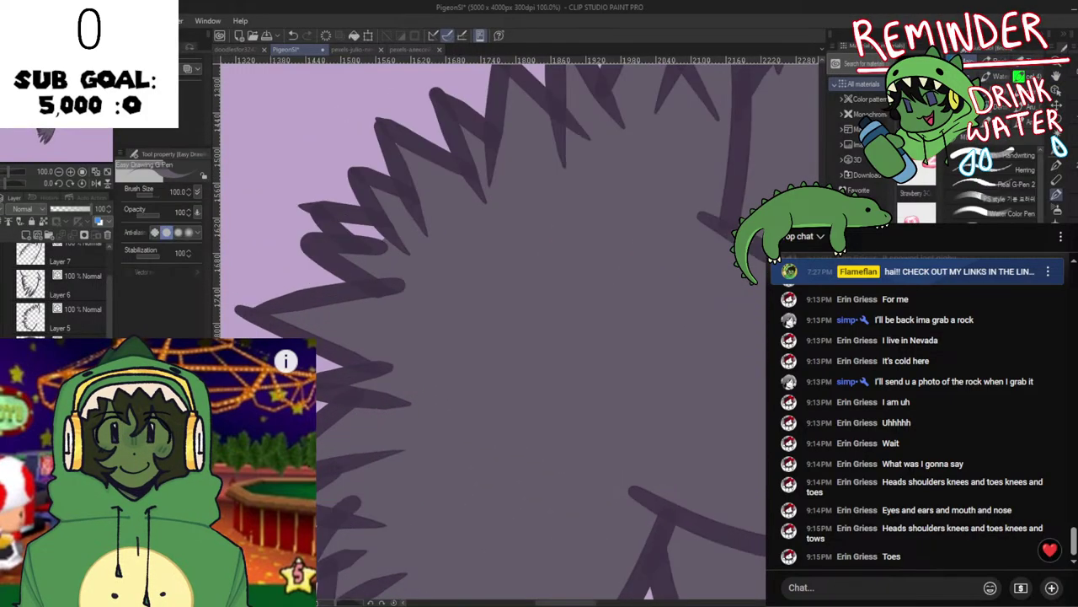
key(p)
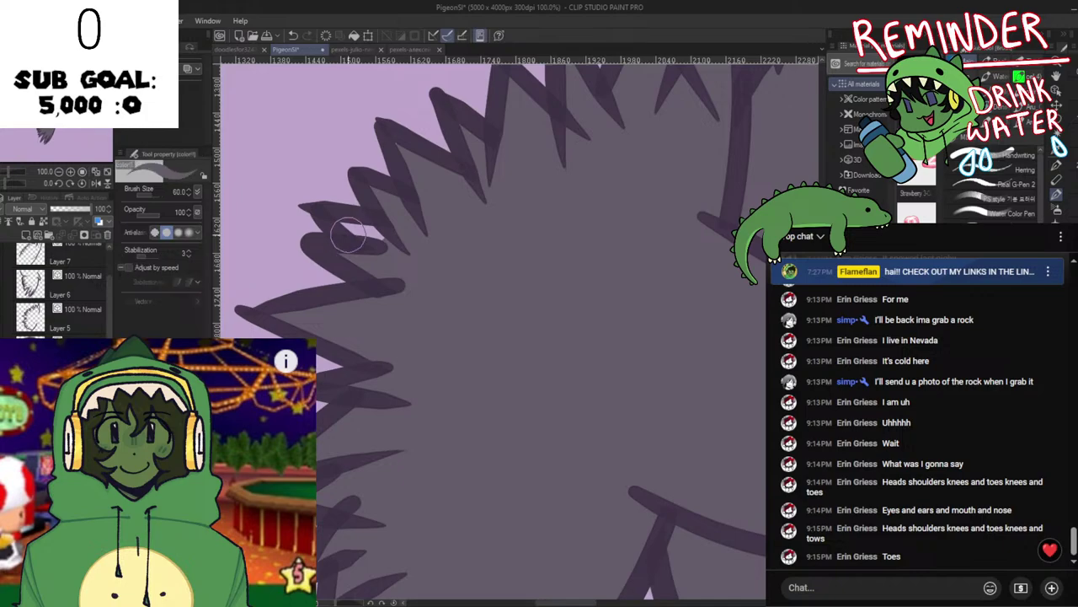
mouse_move(424, 253)
mouse_down()
mouse_move(346, 224)
mouse_move(345, 233)
mouse_move(356, 222)
mouse_up()
Touch up the small gap in the base colour between the notched feathers on the upper wing's inner edge.
scroll(497, 232, down, 3)
drag(607, 190, 473, 248)
scroll(473, 249, up, 1)
scroll(473, 248, up, 2)
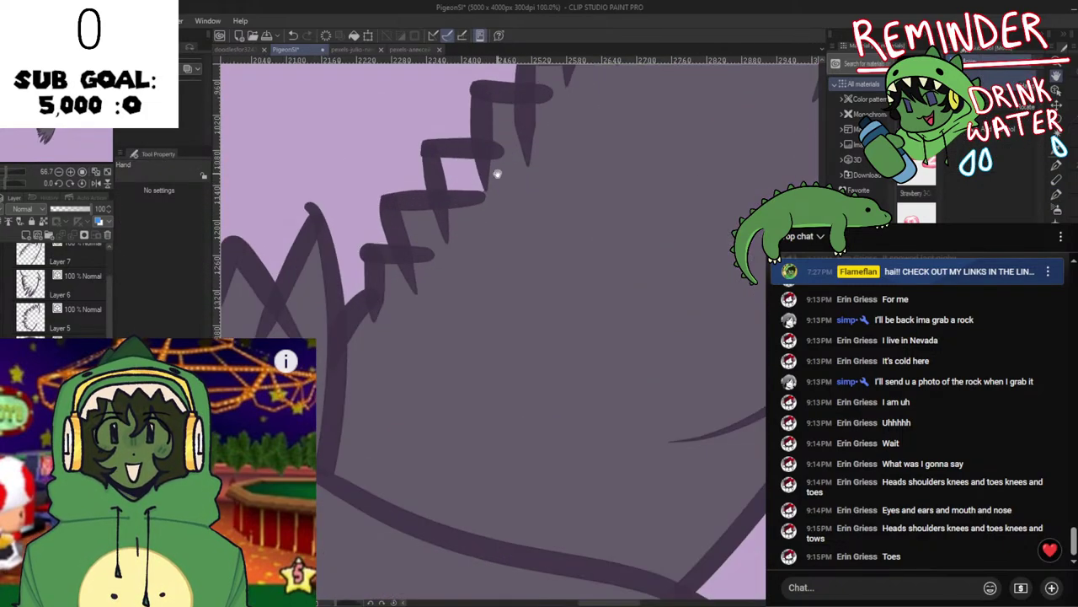
key(e)
mouse_move(465, 178)
mouse_down()
mouse_move(445, 173)
mouse_move(469, 167)
mouse_up()
scroll(526, 187, down, 2)
scroll(583, 201, down, 1)
drag(598, 207, 580, 193)
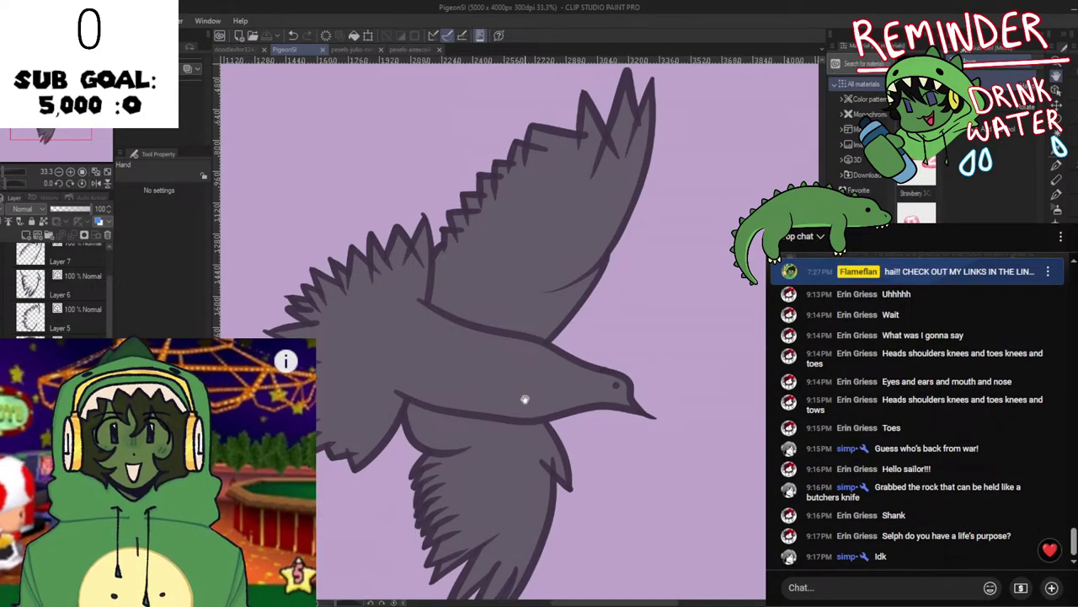
Try transforming the semi-transparent copy of the pigeon reference photo in Distort and Free Transform modes.
scroll(526, 396, down, 2)
scroll(590, 439, down, 1)
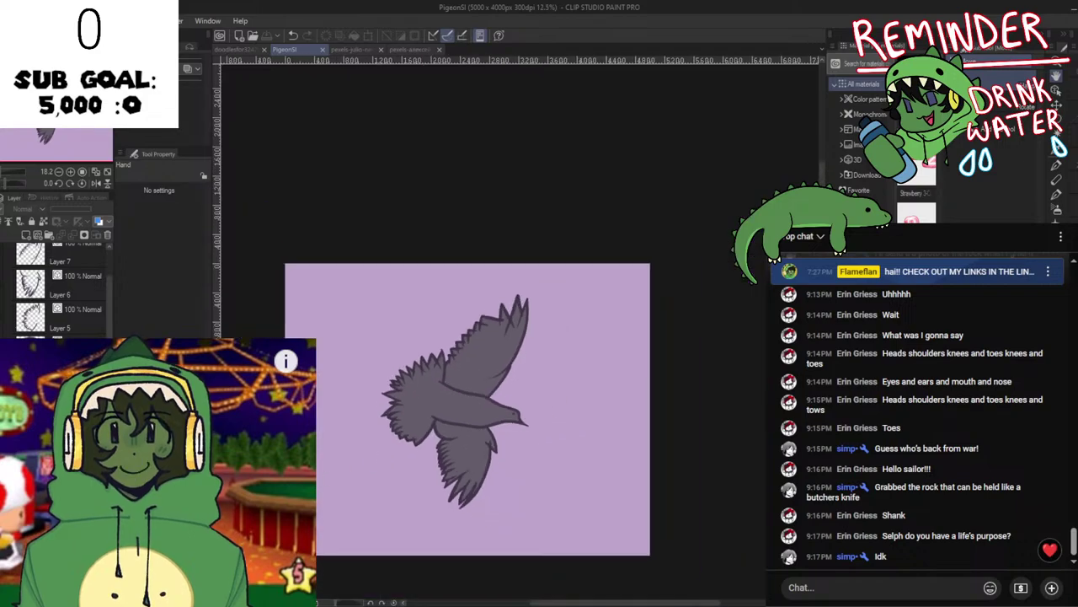
scroll(589, 439, down, 1)
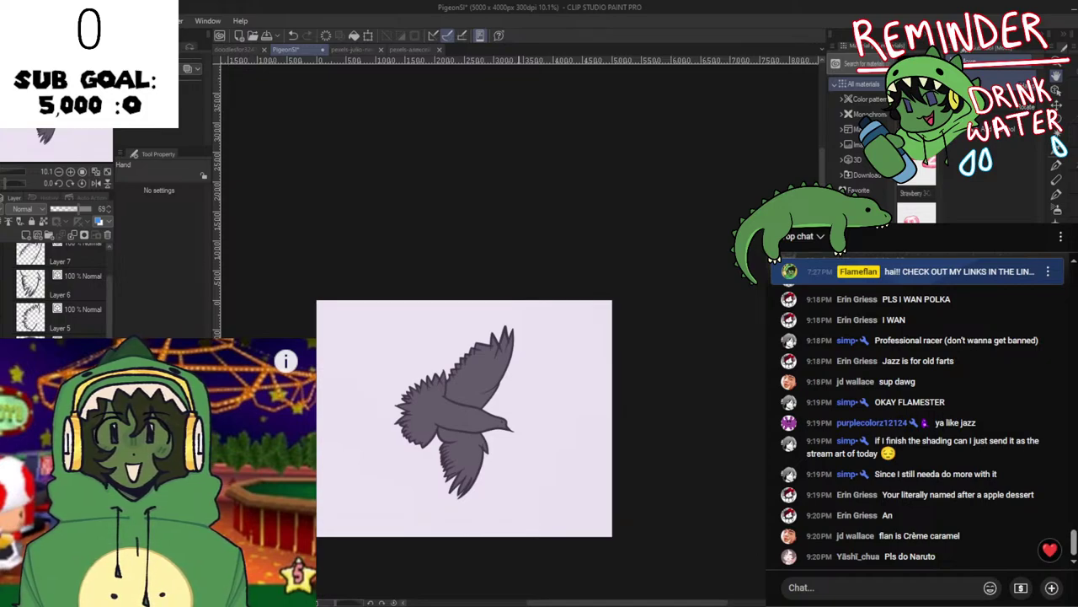
key(ctrl+t)
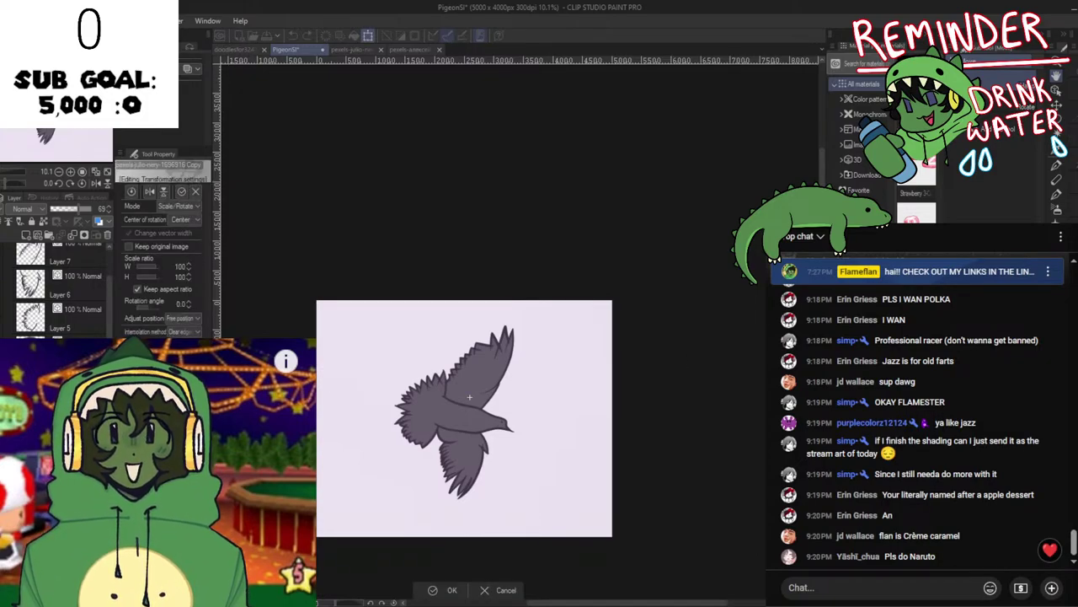
key(ctrl)
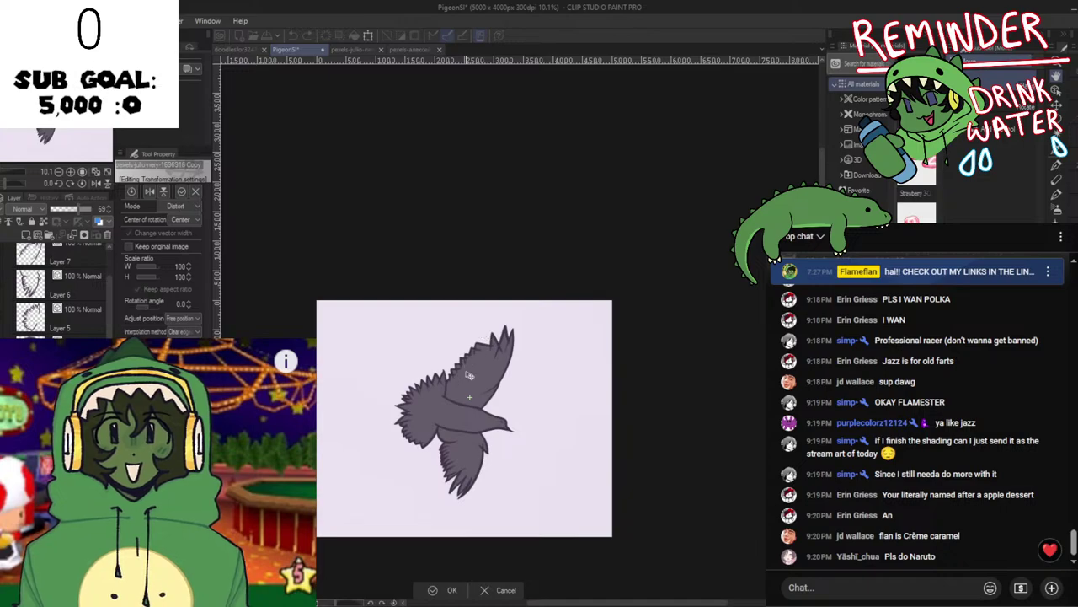
key(ctrl+shift+t)
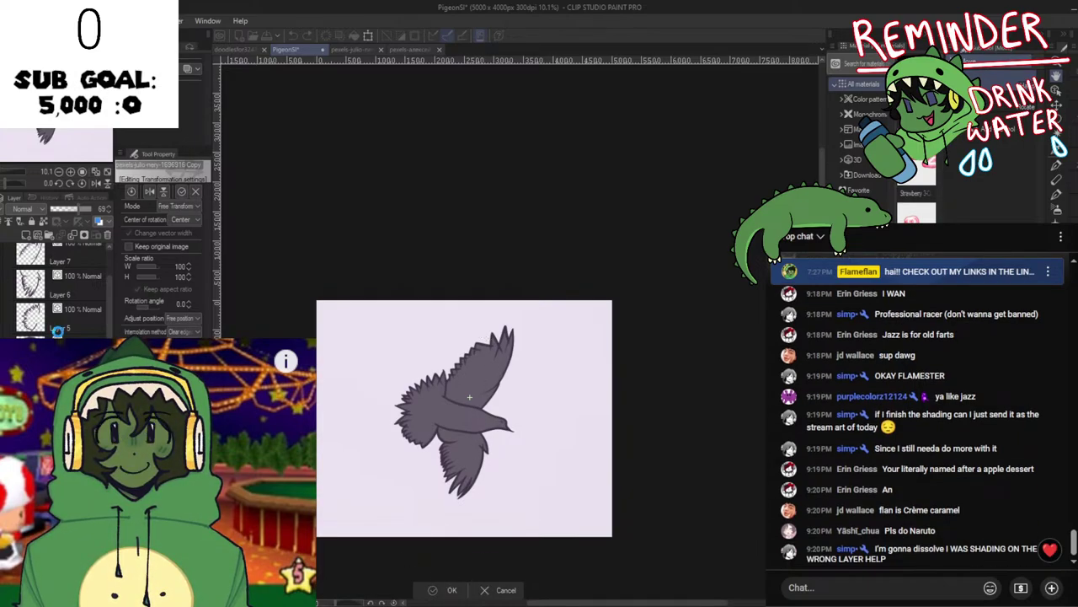
key(Return)
Examine the gray-filled pigeon's wings, tail and body at several zoom levels.
drag(421, 233, 433, 229)
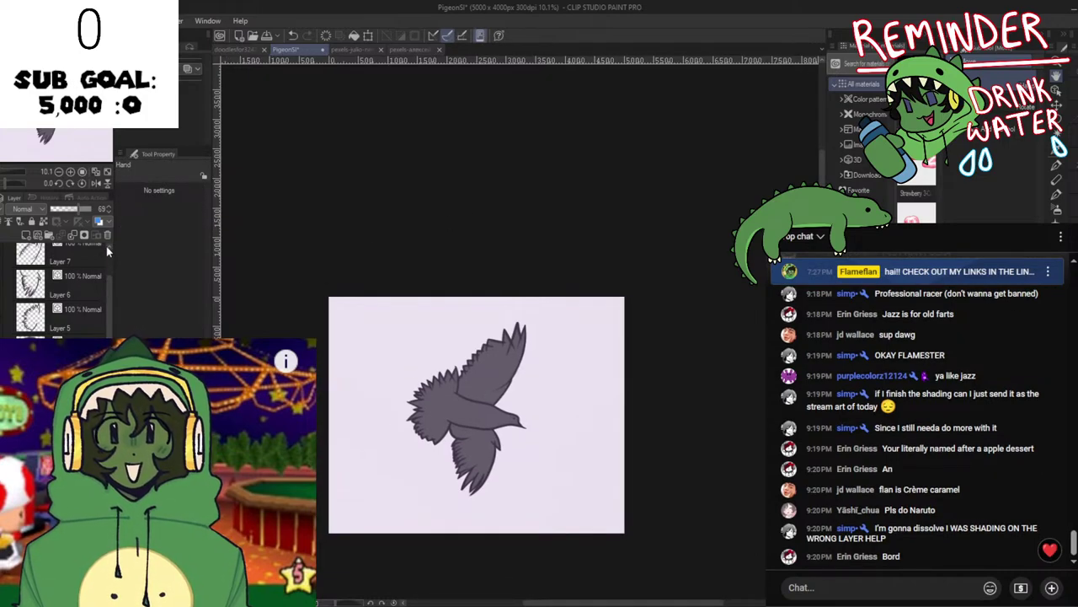
click(559, 230)
scroll(440, 360, up, 1)
drag(436, 369, 471, 353)
scroll(509, 400, up, 2)
drag(506, 405, 498, 354)
scroll(526, 413, down, 1)
scroll(497, 356, up, 2)
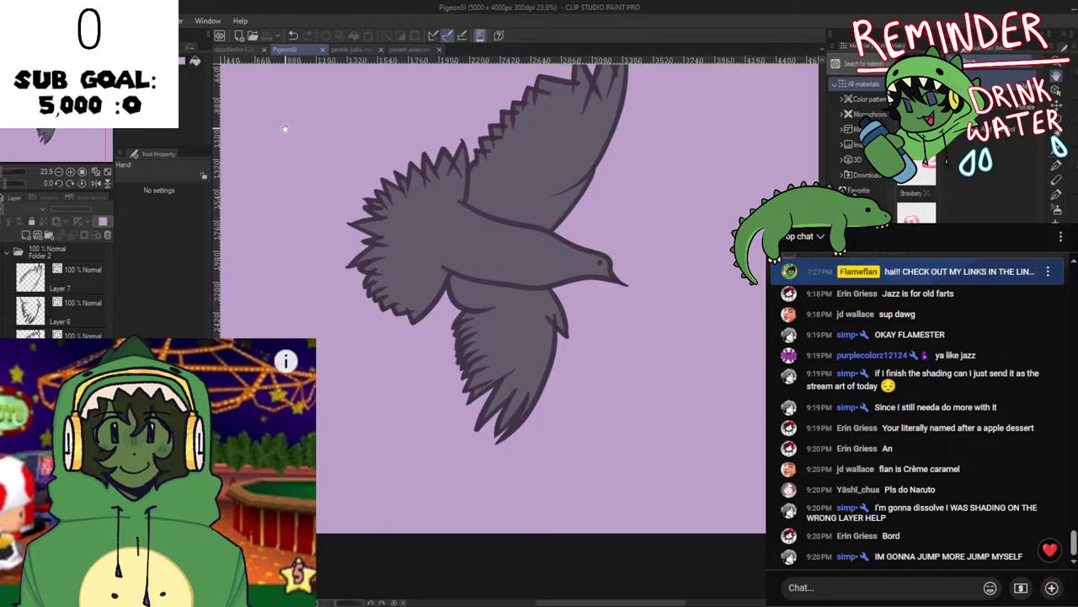
Switch to the doodlesfor32424 document and look over the character doodle standing on the white creature.
click(227, 47)
scroll(503, 338, up, 2)
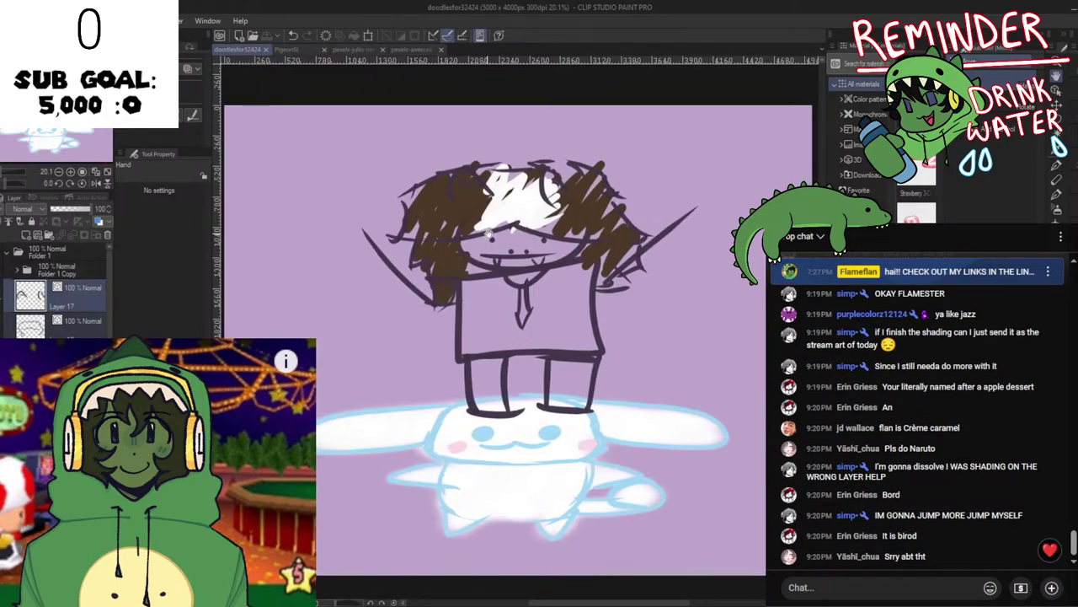
scroll(523, 295, down, 1)
scroll(540, 262, up, 1)
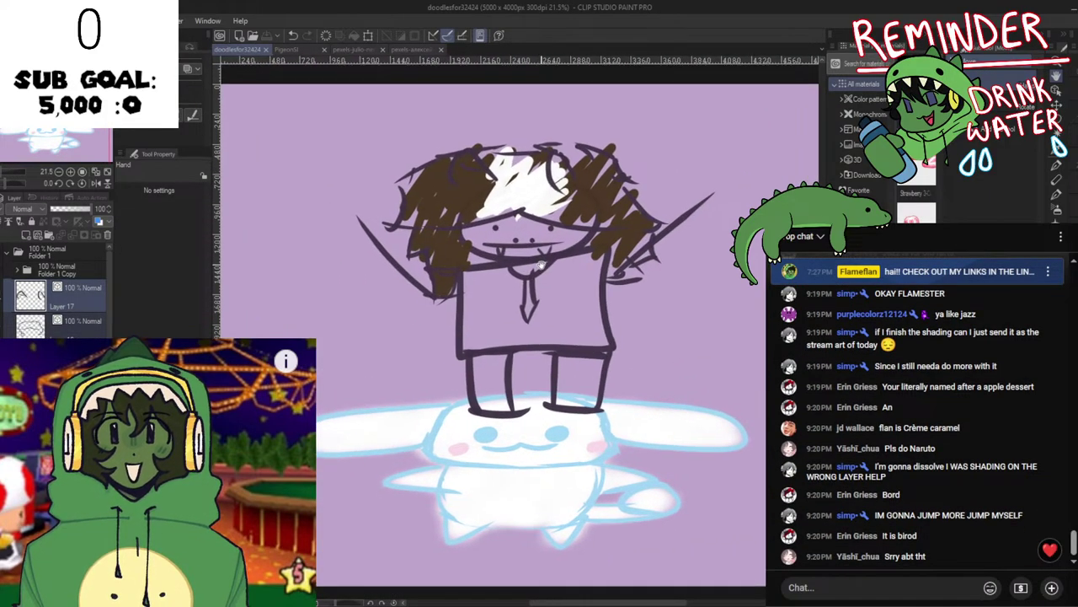
Look over the open drawings, close the second reference photo, and examine the flying pigeon in pexels-julio-nery-1696916.jpg.
scroll(546, 259, down, 2)
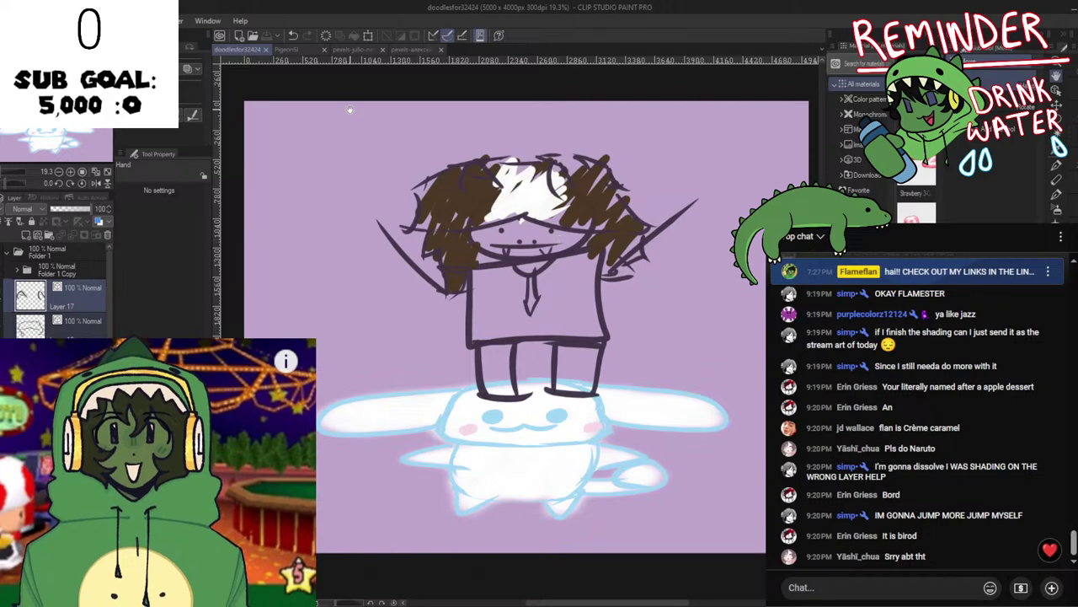
click(283, 48)
scroll(635, 330, down, 2)
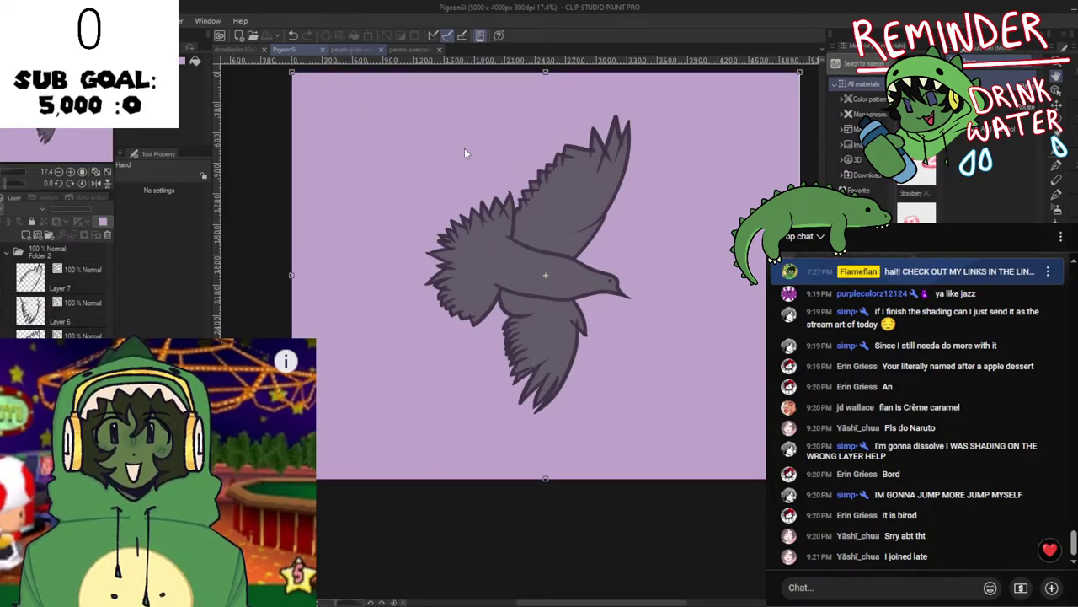
click(347, 50)
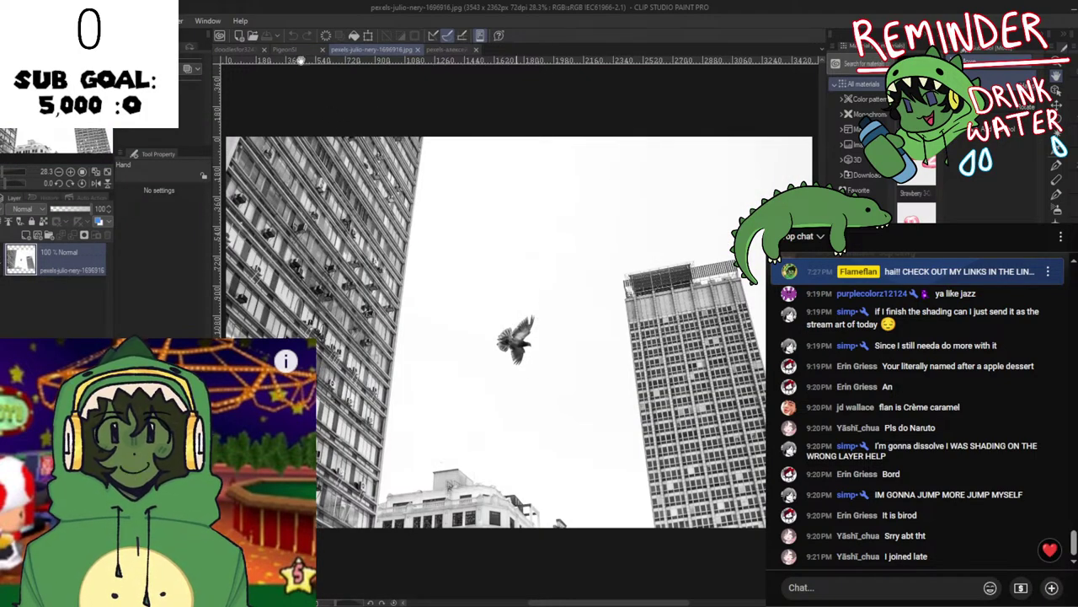
click(352, 48)
scroll(509, 325, up, 2)
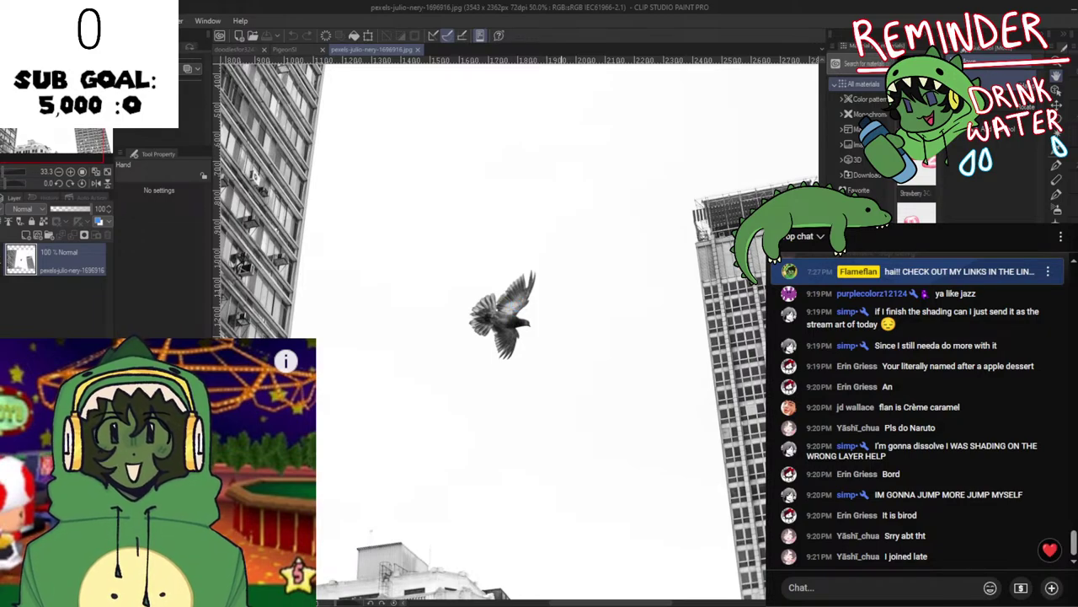
scroll(520, 183, up, 1)
key(i)
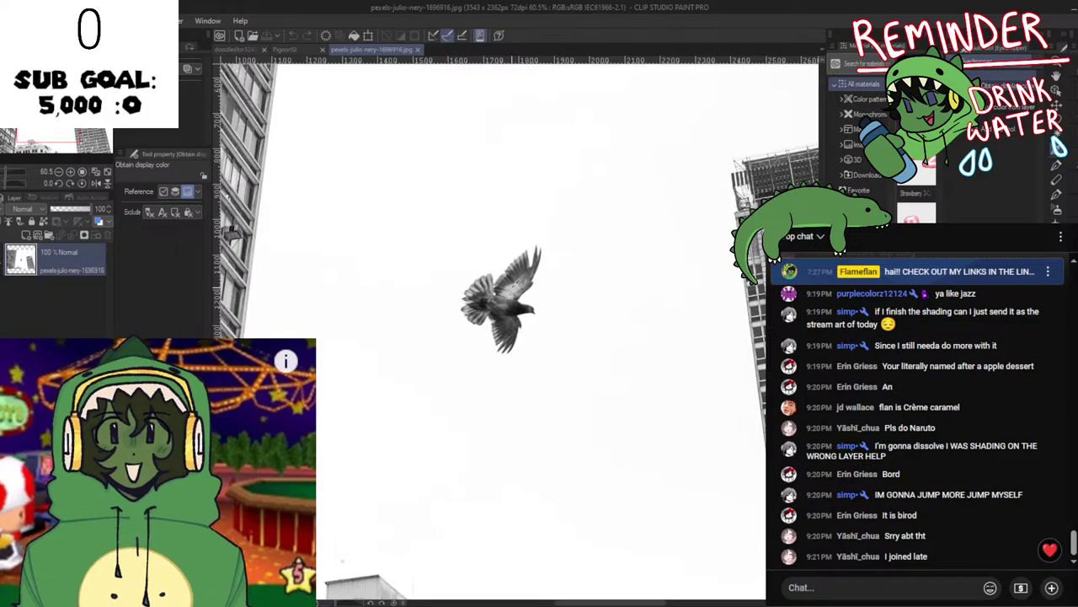
Return to the PigeonSI drawing and add a new raster layer for the shading.
click(288, 50)
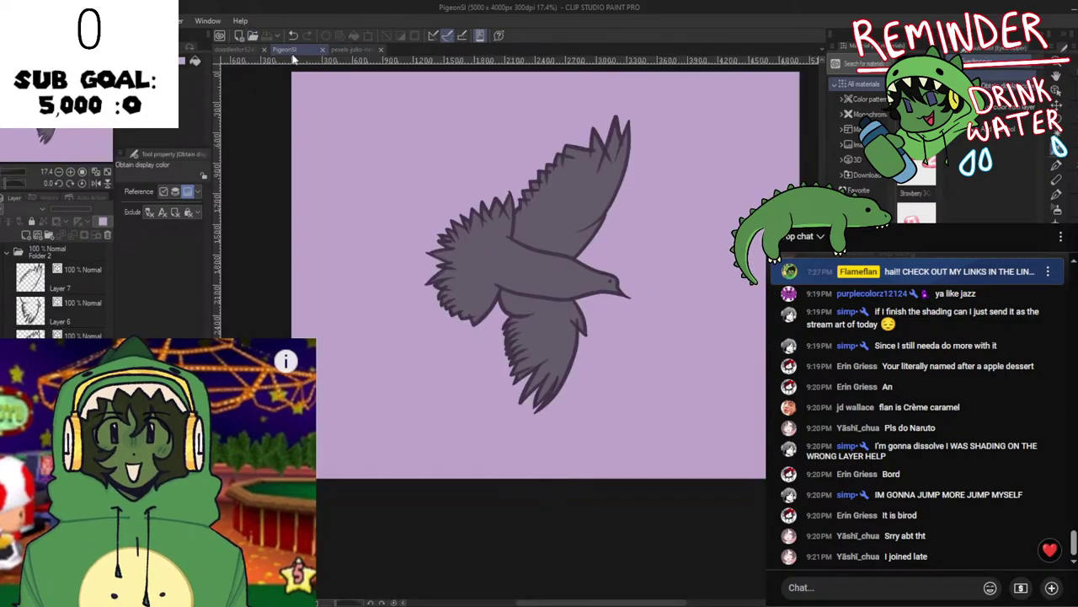
key(ctrl+plus)
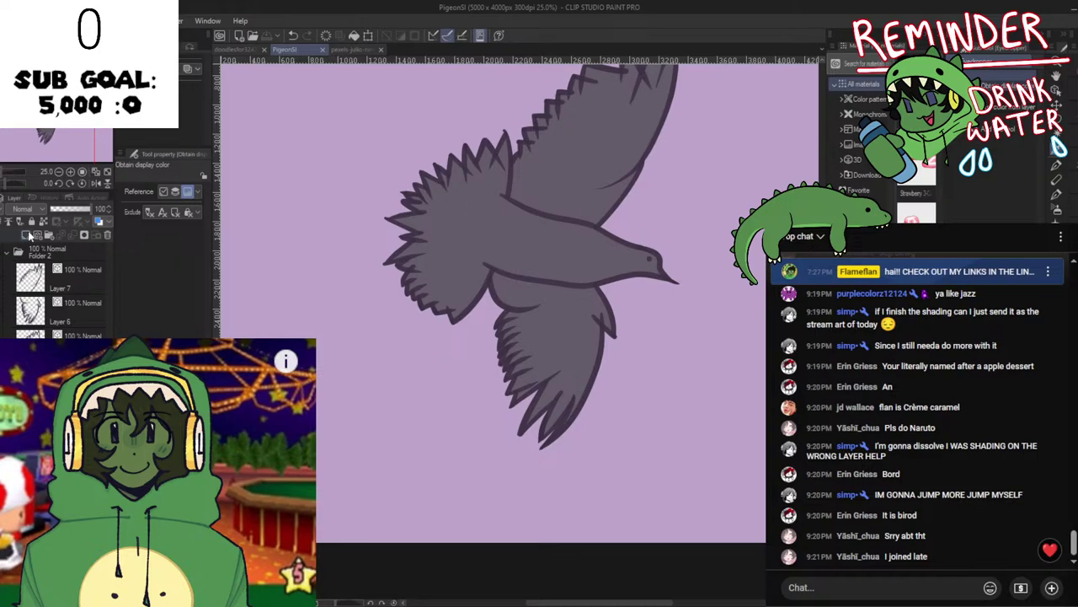
click(30, 236)
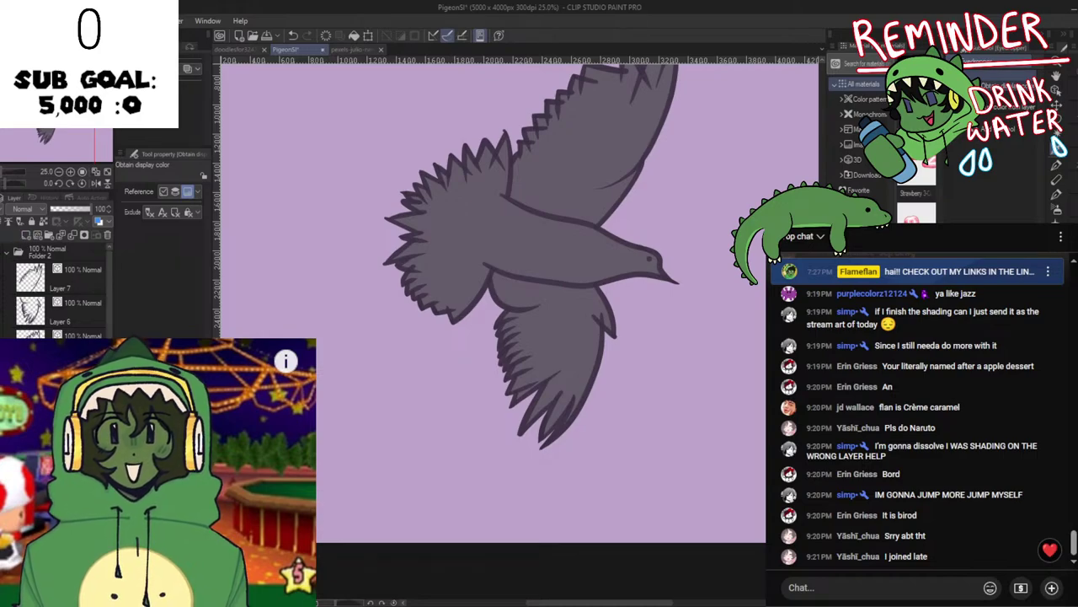
drag(391, 414, 371, 459)
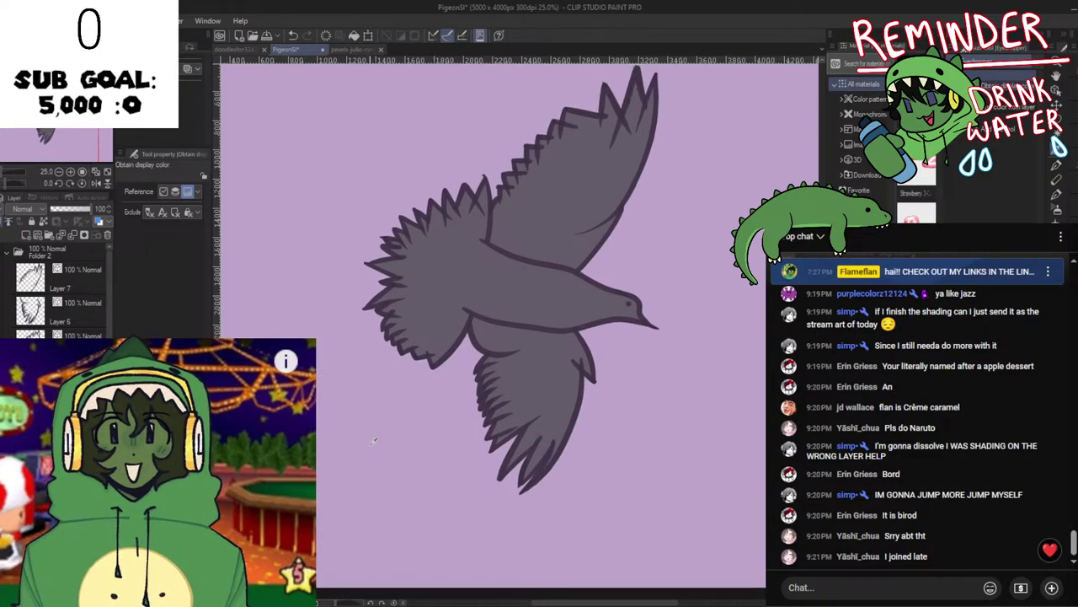
key(b)
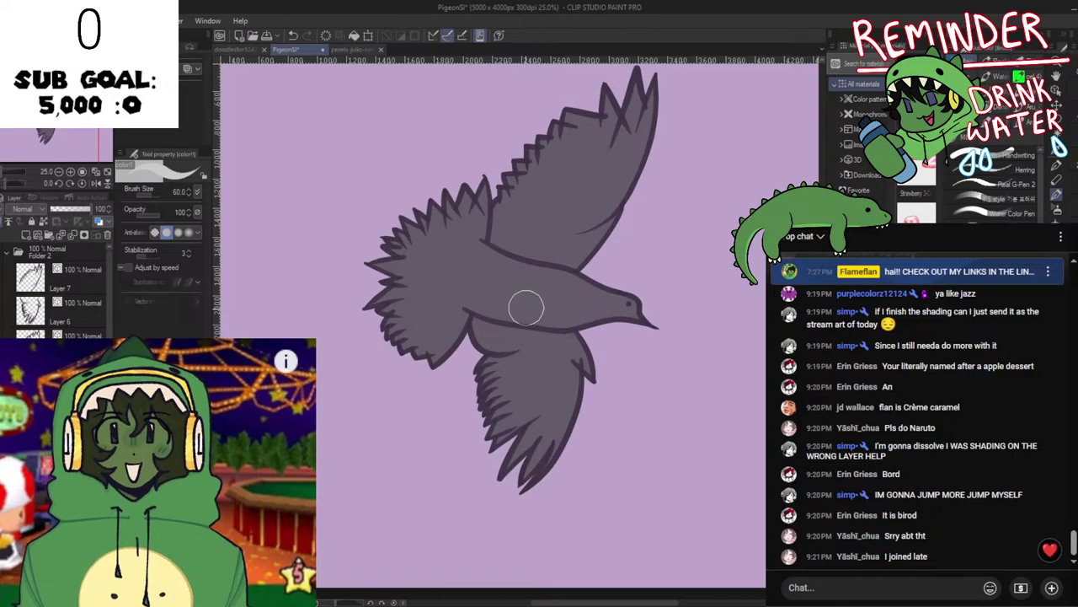
drag(604, 315, 537, 380)
scroll(509, 274, up, 1)
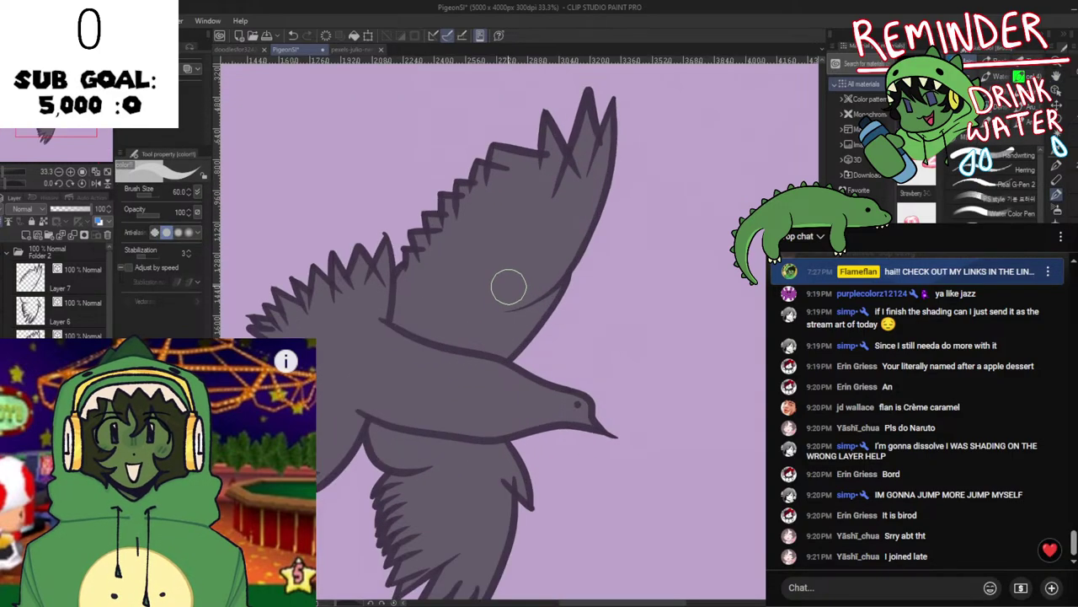
key(b)
mouse_move(532, 256)
mouse_down()
mouse_move(504, 347)
mouse_move(463, 314)
mouse_move(482, 253)
mouse_move(540, 278)
mouse_move(546, 242)
mouse_move(459, 291)
mouse_up()
key(ctrl+z)
drag(559, 239, 499, 360)
mouse_move(564, 264)
mouse_down()
mouse_move(516, 335)
mouse_move(557, 253)
mouse_move(522, 329)
mouse_move(497, 341)
mouse_move(582, 249)
mouse_move(561, 211)
mouse_up()
key(ctrl+z)
key(ctrl+z)
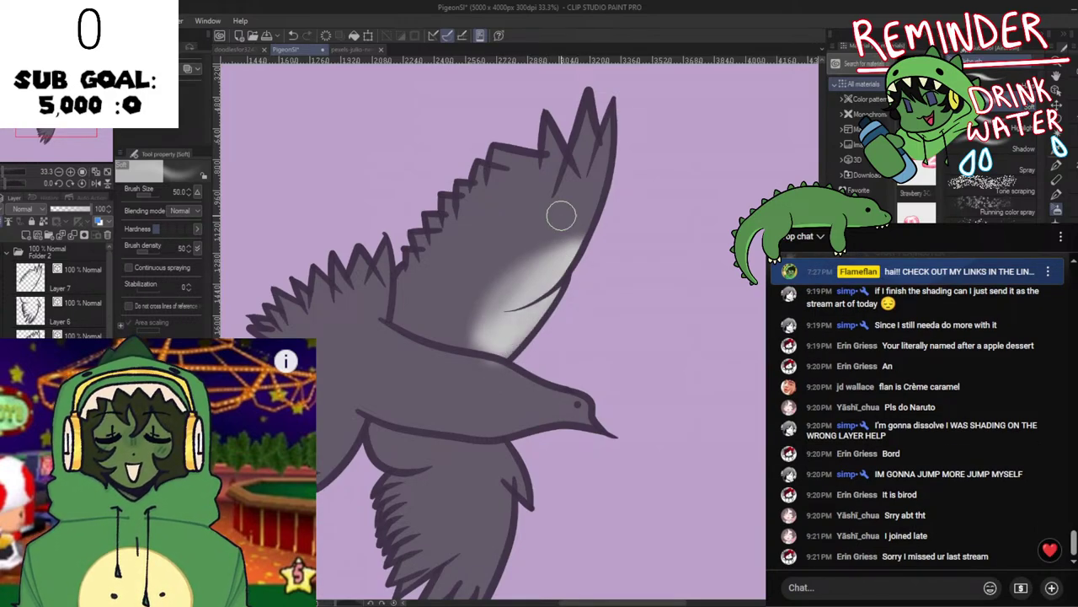
key(space)
drag(511, 315, 503, 364)
key(ctrl+z)
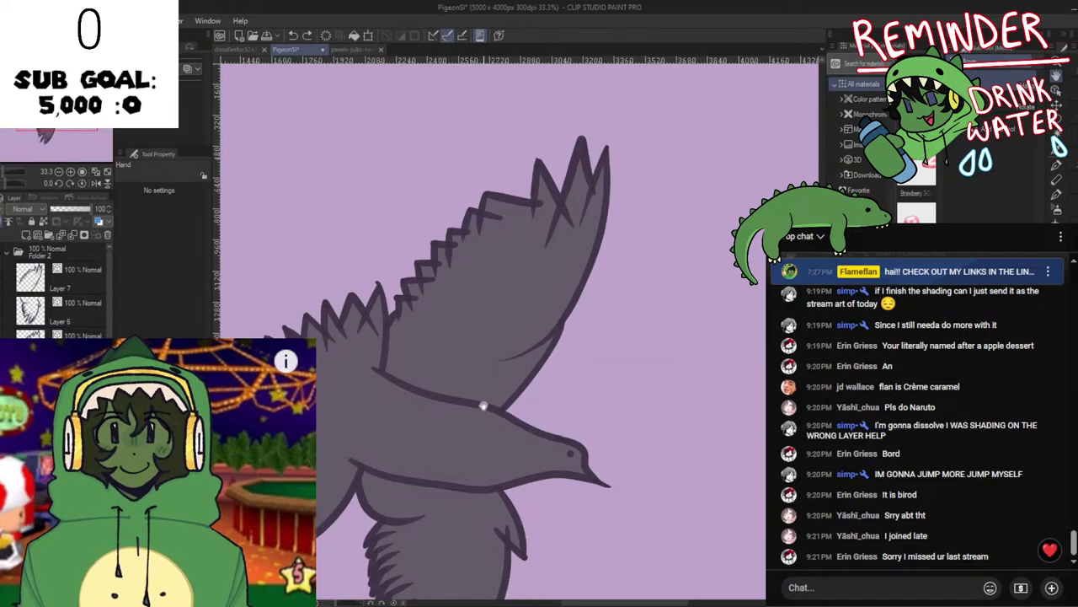
key(p)
mouse_move(567, 291)
mouse_down()
mouse_move(525, 387)
mouse_move(472, 385)
mouse_move(478, 411)
mouse_move(452, 393)
mouse_move(422, 415)
mouse_move(455, 376)
mouse_move(495, 354)
mouse_move(517, 376)
mouse_up()
key(ctrl+z)
key(b)
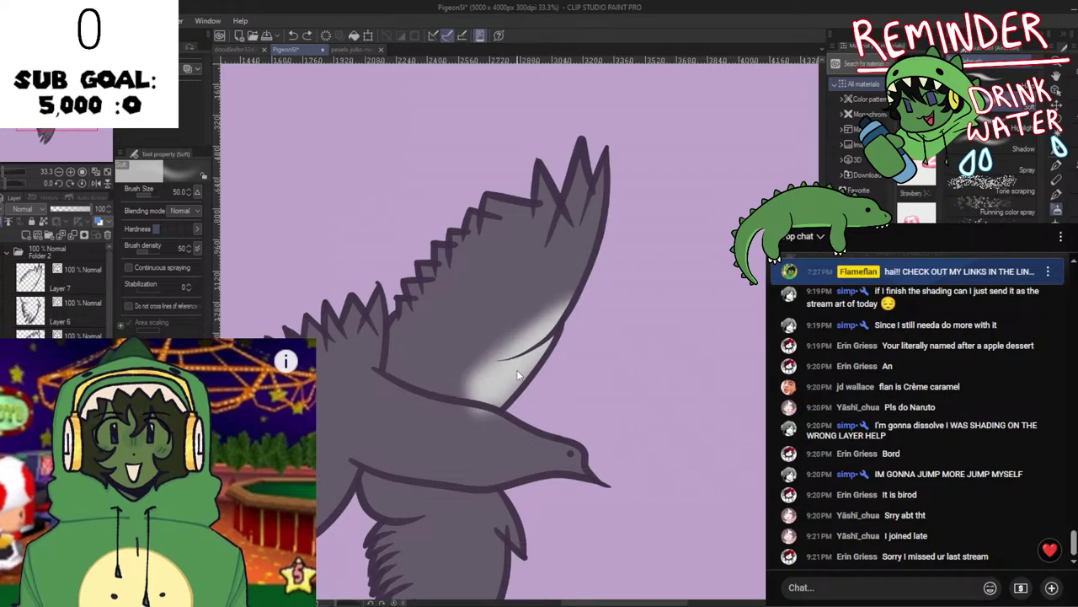
key(ctrl+z)
mouse_move(561, 301)
mouse_down()
mouse_move(513, 323)
mouse_move(469, 367)
mouse_up()
key(ctrl+z)
Check the pigeon photo for its light areas and spray soft light-grey highlights on both wings of the PigeonSI drawing with the size 50 Soft airbrush.
click(345, 49)
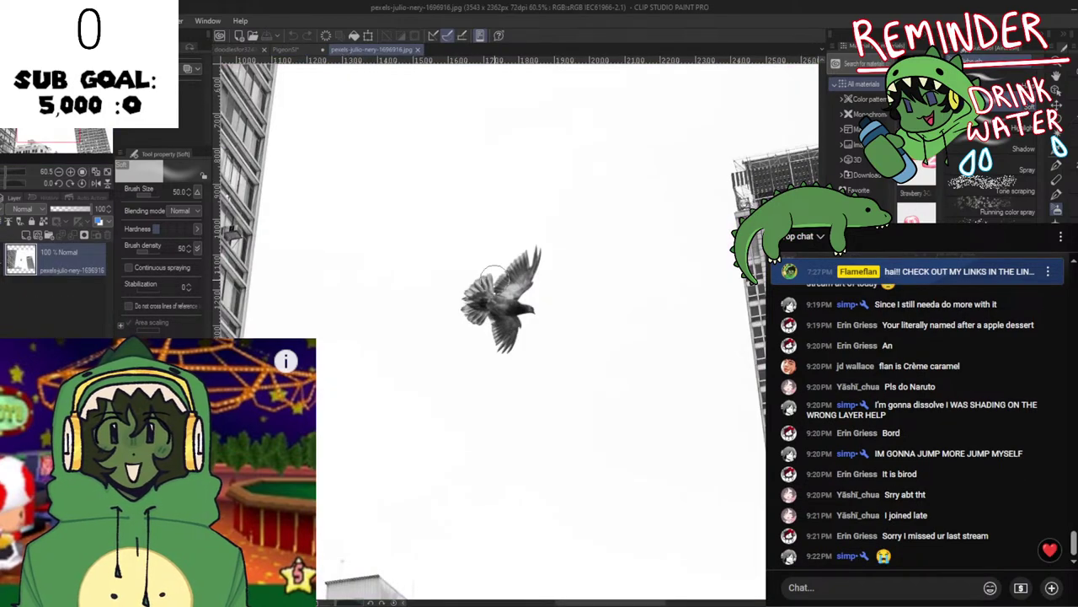
scroll(493, 270, up, 4)
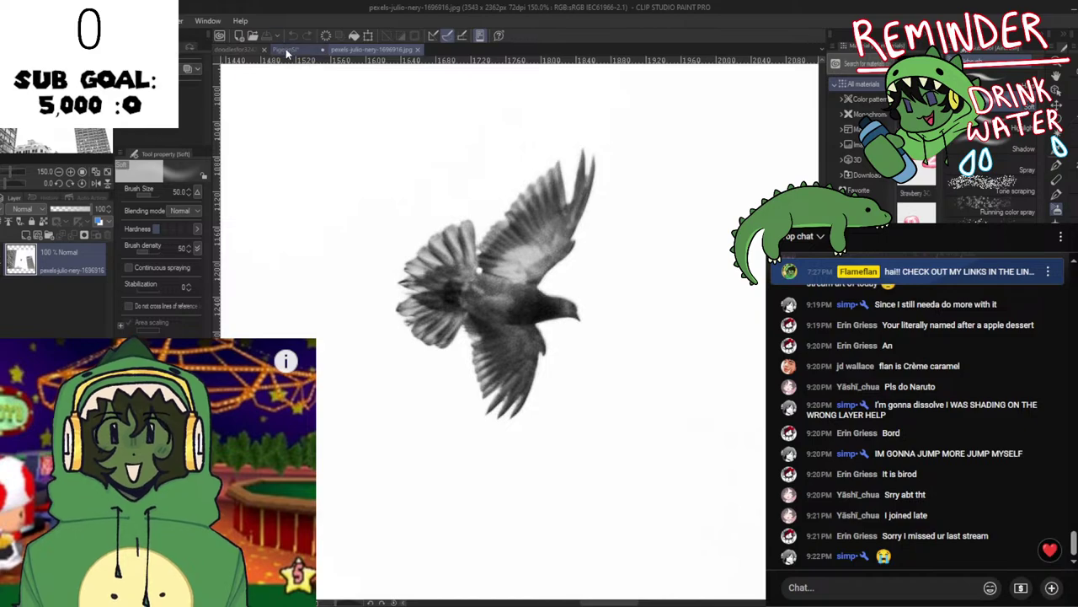
click(297, 54)
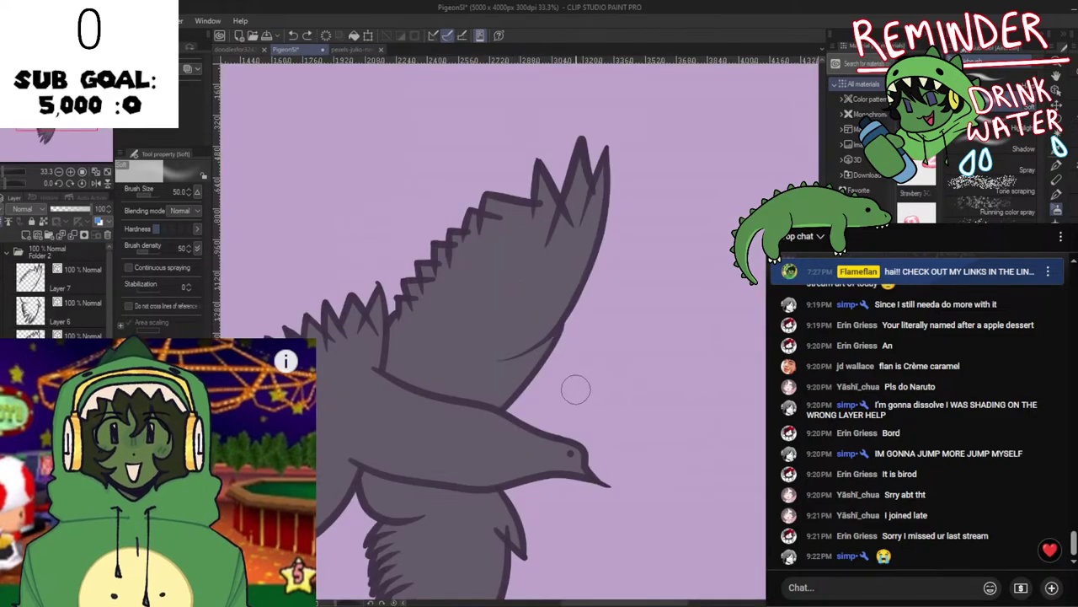
mouse_move(576, 388)
mouse_down()
mouse_move(454, 368)
mouse_move(545, 326)
mouse_move(606, 325)
mouse_move(604, 274)
mouse_move(479, 322)
mouse_up()
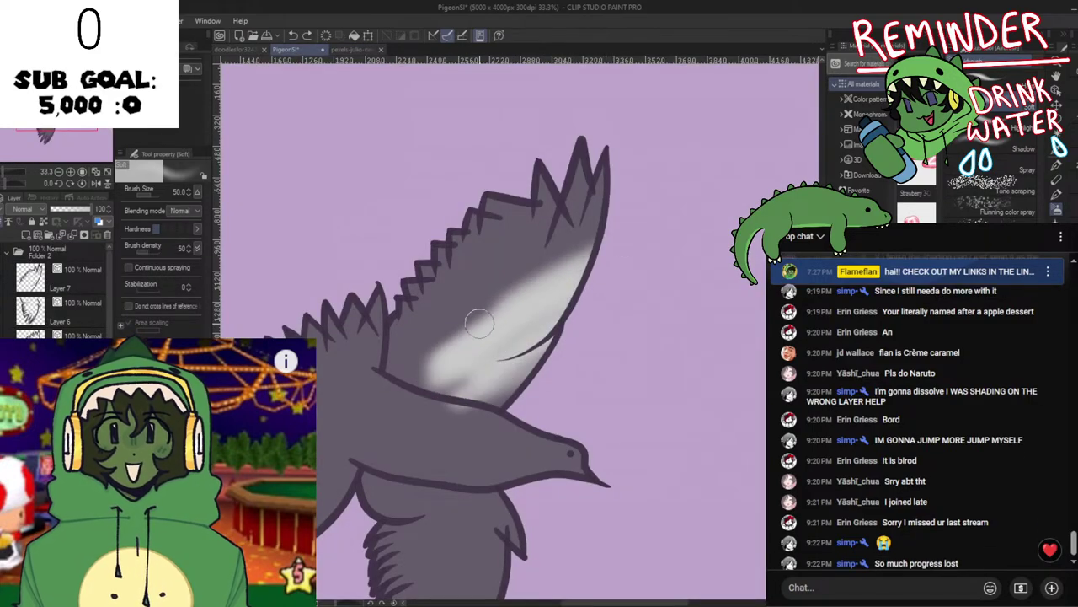
key(space)
drag(450, 423, 529, 243)
mouse_move(487, 320)
mouse_down()
mouse_move(545, 380)
mouse_move(571, 350)
mouse_move(505, 351)
mouse_move(523, 370)
mouse_move(550, 308)
mouse_move(581, 362)
mouse_move(522, 405)
mouse_move(534, 422)
mouse_move(556, 396)
mouse_move(536, 371)
mouse_move(554, 336)
mouse_up()
key(ctrl+z)
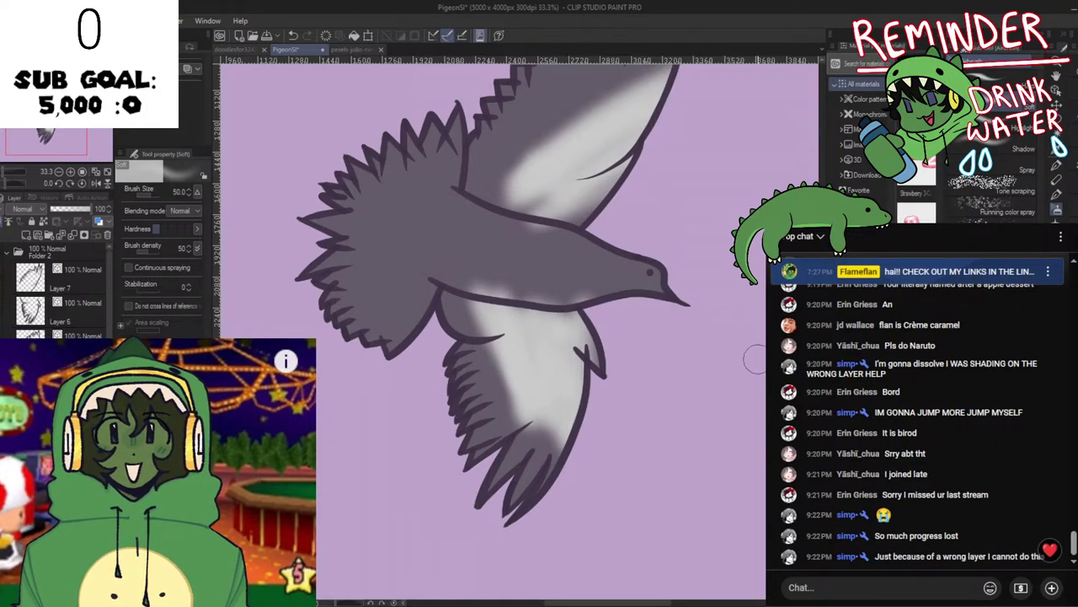
Blend the light-grey highlights on both wings into feathery streaks with the fur blend brush, enlarged to size 250.
key(b)
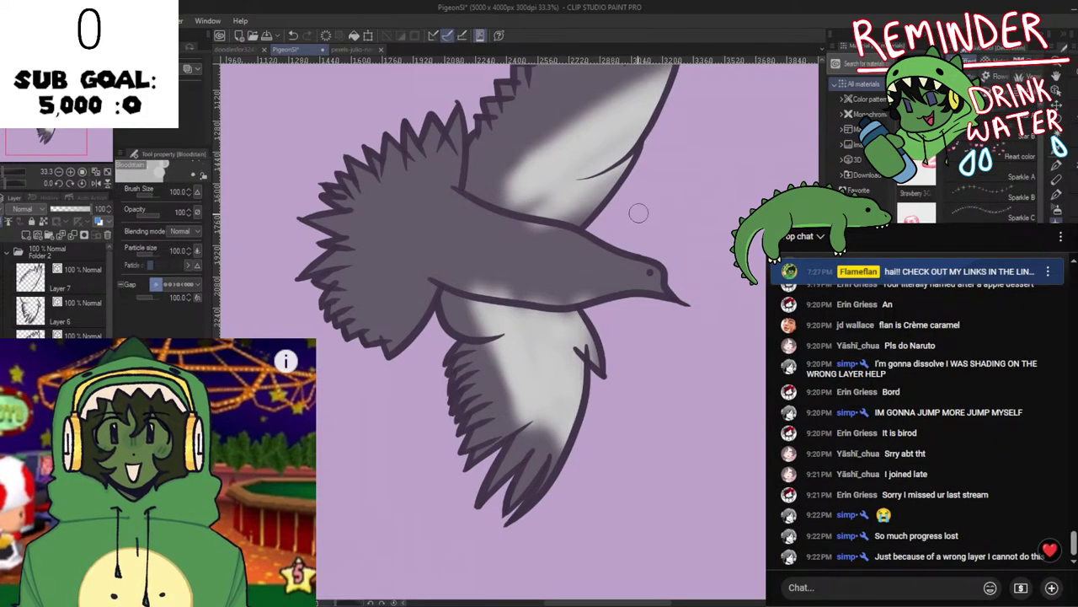
key(b)
key(j)
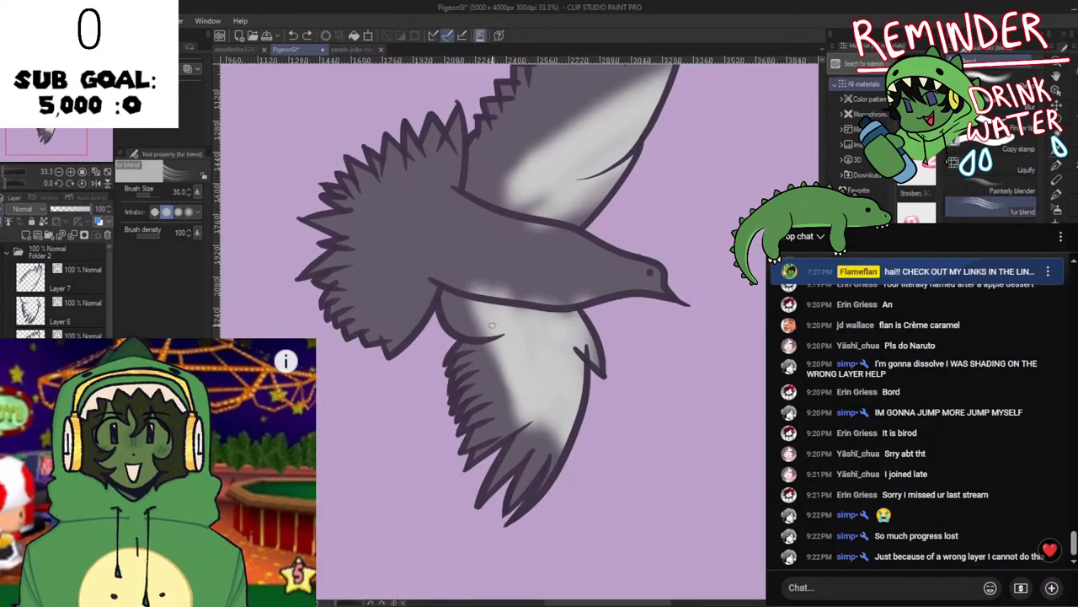
mouse_move(469, 278)
mouse_down()
mouse_move(532, 449)
mouse_move(482, 339)
mouse_move(521, 403)
mouse_move(500, 291)
mouse_move(574, 442)
mouse_move(589, 436)
mouse_move(611, 453)
mouse_move(567, 292)
mouse_move(551, 288)
mouse_move(593, 466)
mouse_move(575, 476)
mouse_move(578, 490)
mouse_move(527, 411)
mouse_move(518, 432)
mouse_move(448, 289)
mouse_move(467, 413)
mouse_move(498, 375)
mouse_move(533, 466)
mouse_move(582, 498)
mouse_move(528, 353)
mouse_move(537, 282)
mouse_move(533, 292)
mouse_move(555, 269)
mouse_move(586, 293)
mouse_move(578, 268)
mouse_move(574, 345)
mouse_move(621, 479)
mouse_move(586, 484)
mouse_move(522, 401)
mouse_move(517, 351)
mouse_move(549, 286)
mouse_move(579, 305)
mouse_move(531, 316)
mouse_move(521, 394)
mouse_move(563, 506)
mouse_up()
key(space)
drag(510, 304, 519, 455)
mouse_move(664, 226)
mouse_down()
mouse_move(566, 407)
mouse_move(670, 203)
mouse_move(582, 375)
mouse_move(675, 230)
mouse_move(551, 412)
mouse_move(618, 251)
mouse_move(640, 232)
mouse_move(538, 401)
mouse_move(525, 404)
mouse_move(556, 300)
mouse_move(584, 276)
mouse_move(532, 390)
mouse_move(708, 167)
mouse_move(598, 356)
mouse_move(613, 285)
mouse_move(723, 108)
mouse_move(721, 136)
mouse_move(577, 336)
mouse_move(626, 225)
mouse_move(695, 131)
mouse_move(662, 156)
mouse_move(506, 364)
mouse_move(596, 192)
mouse_move(639, 166)
mouse_move(612, 161)
mouse_move(624, 180)
mouse_move(567, 264)
mouse_move(537, 360)
mouse_move(689, 160)
mouse_move(613, 270)
mouse_move(585, 400)
mouse_move(618, 288)
mouse_move(698, 171)
mouse_move(598, 375)
mouse_up()
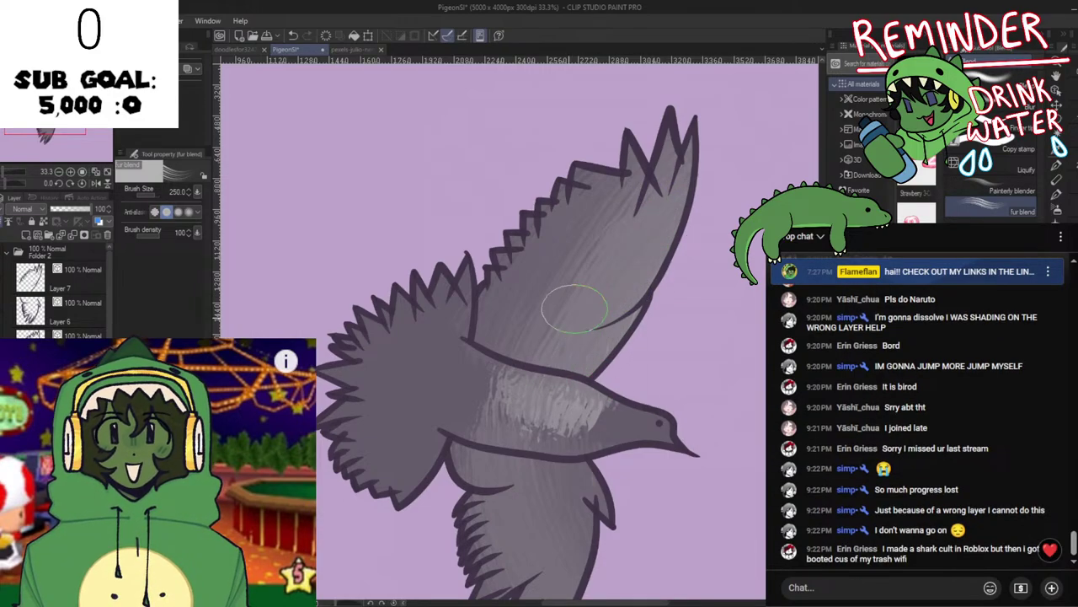
Soften the streaks on the upper wing and blend the light patch on the pigeon's chest into the body with the fur blend brush.
mouse_move(575, 312)
mouse_down()
mouse_move(703, 158)
mouse_move(581, 250)
mouse_move(498, 360)
mouse_move(566, 229)
mouse_move(643, 162)
mouse_move(579, 318)
mouse_move(577, 421)
mouse_move(566, 413)
mouse_move(589, 394)
mouse_move(653, 396)
mouse_move(471, 435)
mouse_move(433, 431)
mouse_move(638, 414)
mouse_move(639, 374)
mouse_move(506, 382)
mouse_move(400, 324)
mouse_move(516, 425)
mouse_move(474, 386)
mouse_move(414, 270)
mouse_move(441, 233)
mouse_move(446, 378)
mouse_move(461, 255)
mouse_move(455, 244)
mouse_move(437, 380)
mouse_move(449, 404)
mouse_move(453, 379)
mouse_move(422, 298)
mouse_move(427, 320)
mouse_move(496, 381)
mouse_move(611, 422)
mouse_move(680, 425)
mouse_move(476, 397)
mouse_move(756, 448)
mouse_move(521, 429)
mouse_up()
drag(705, 250, 562, 405)
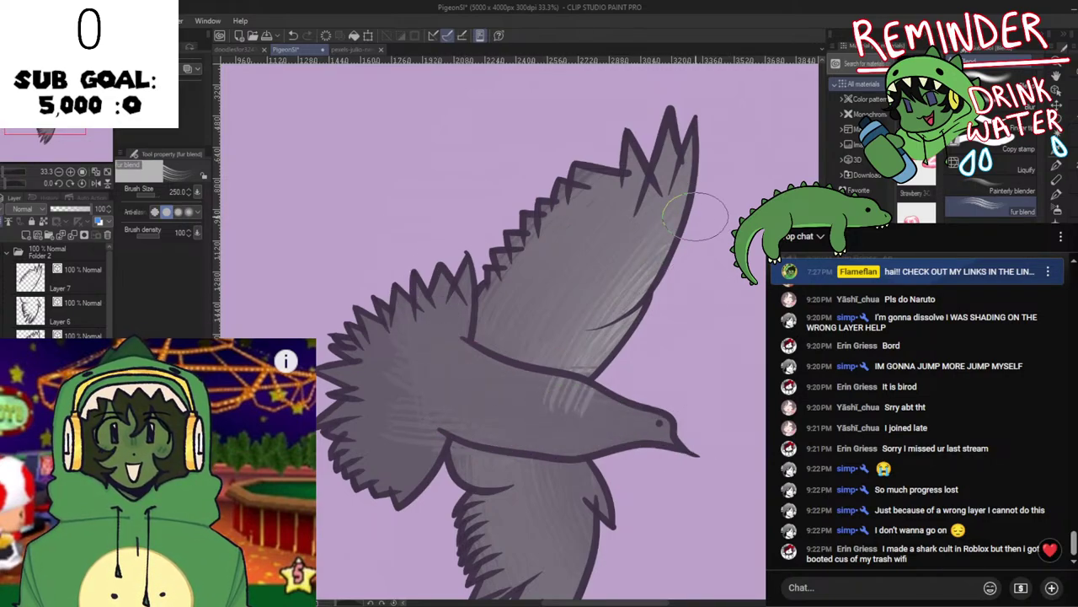
mouse_move(703, 220)
mouse_down()
mouse_move(588, 376)
mouse_move(624, 292)
mouse_move(674, 241)
mouse_move(673, 252)
mouse_move(638, 263)
mouse_move(594, 356)
mouse_move(564, 314)
mouse_move(642, 206)
mouse_move(713, 177)
mouse_up()
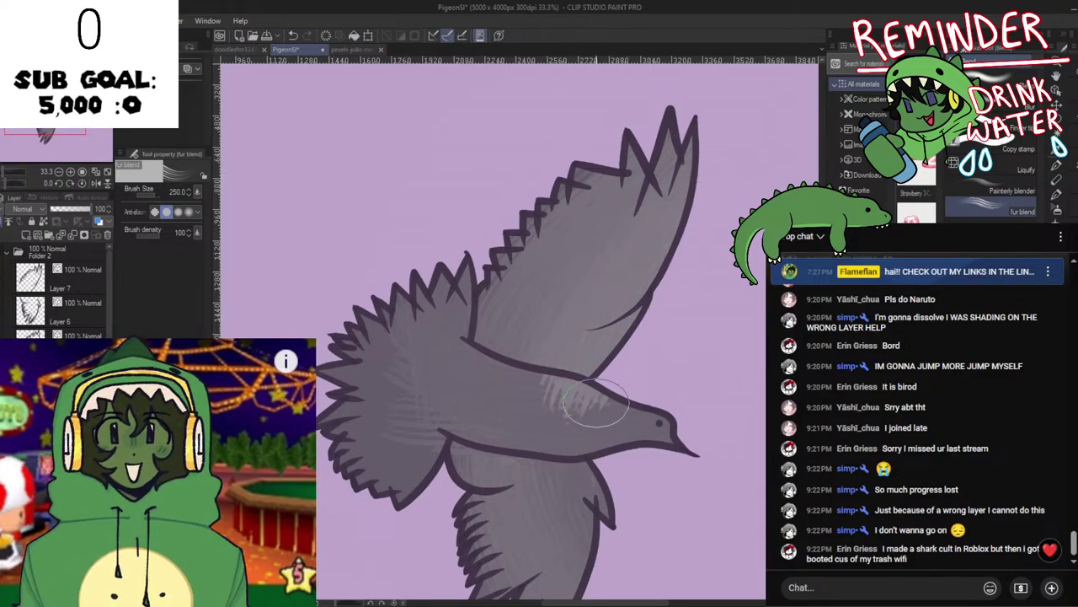
mouse_move(595, 403)
mouse_down()
mouse_move(675, 394)
mouse_move(440, 403)
mouse_move(676, 419)
mouse_move(646, 404)
mouse_move(450, 366)
mouse_move(612, 389)
mouse_move(431, 372)
mouse_up()
key(ctrl+z)
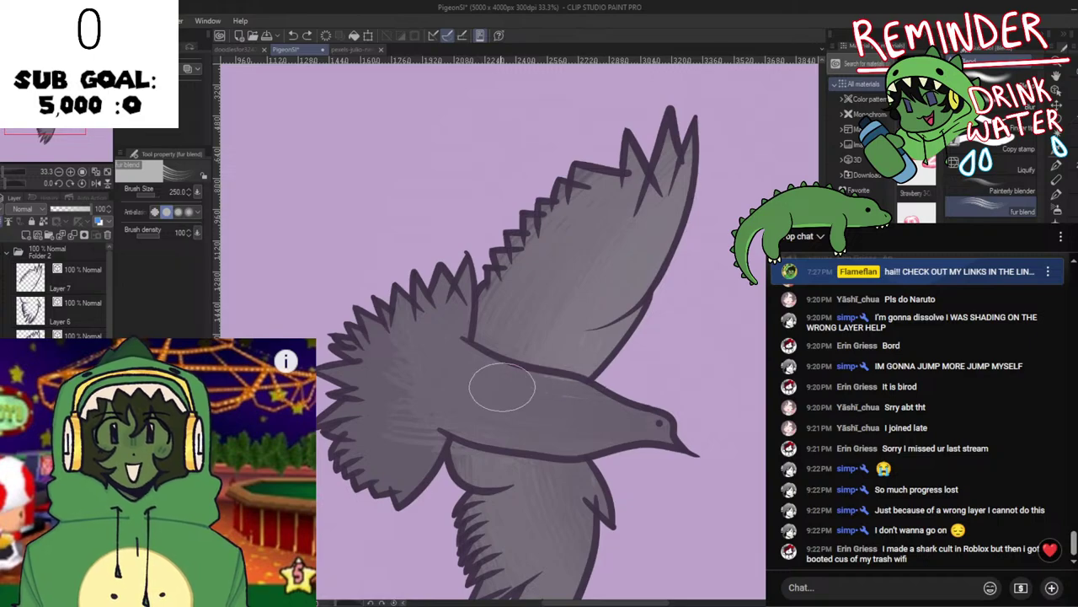
mouse_move(502, 388)
mouse_down()
mouse_move(619, 412)
mouse_move(587, 392)
mouse_move(494, 387)
mouse_move(546, 389)
mouse_up()
key(space)
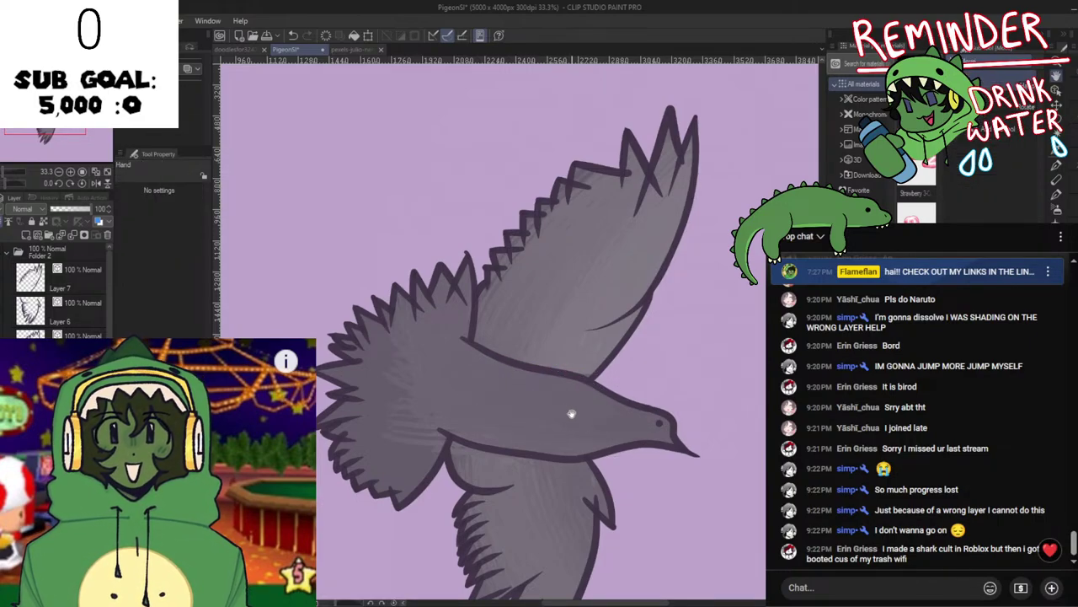
Smooth the shading across the tail feathers and the rear of the body with the fur blend brush.
mouse_move(417, 377)
mouse_down()
mouse_move(439, 401)
mouse_move(438, 349)
mouse_move(379, 454)
mouse_move(421, 289)
mouse_move(380, 492)
mouse_up()
drag(386, 305, 355, 493)
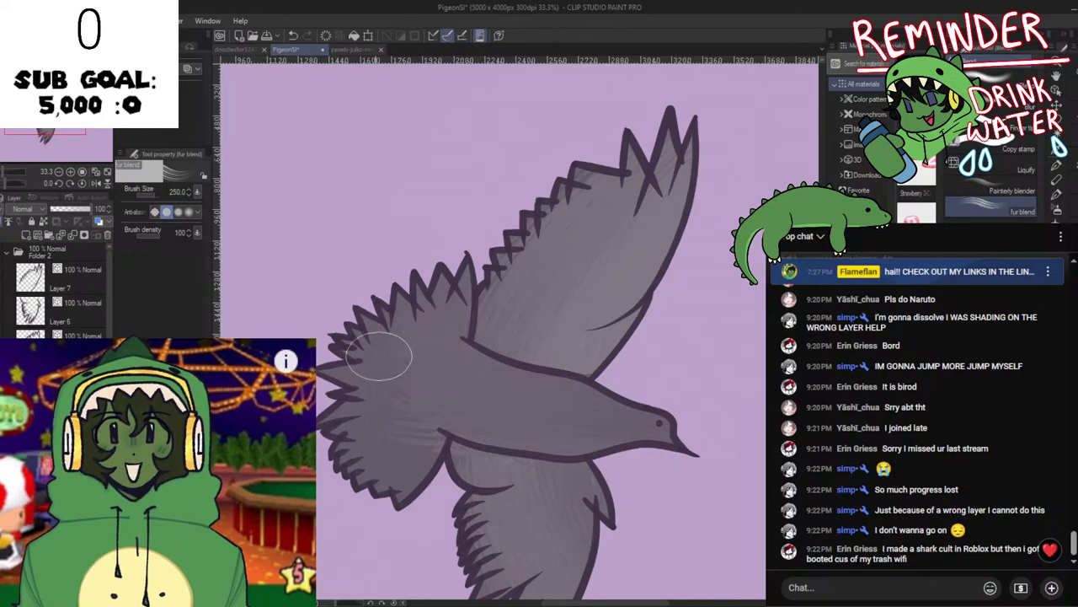
mouse_move(379, 355)
mouse_down()
mouse_move(421, 325)
mouse_move(407, 379)
mouse_move(416, 505)
mouse_move(415, 388)
mouse_up()
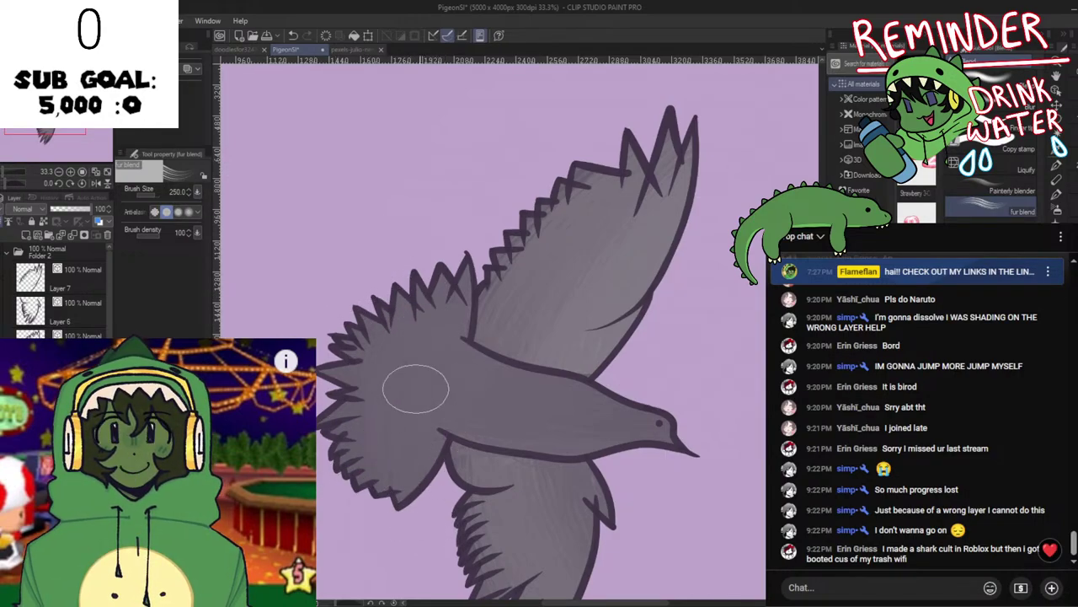
key(space)
drag(534, 455, 530, 329)
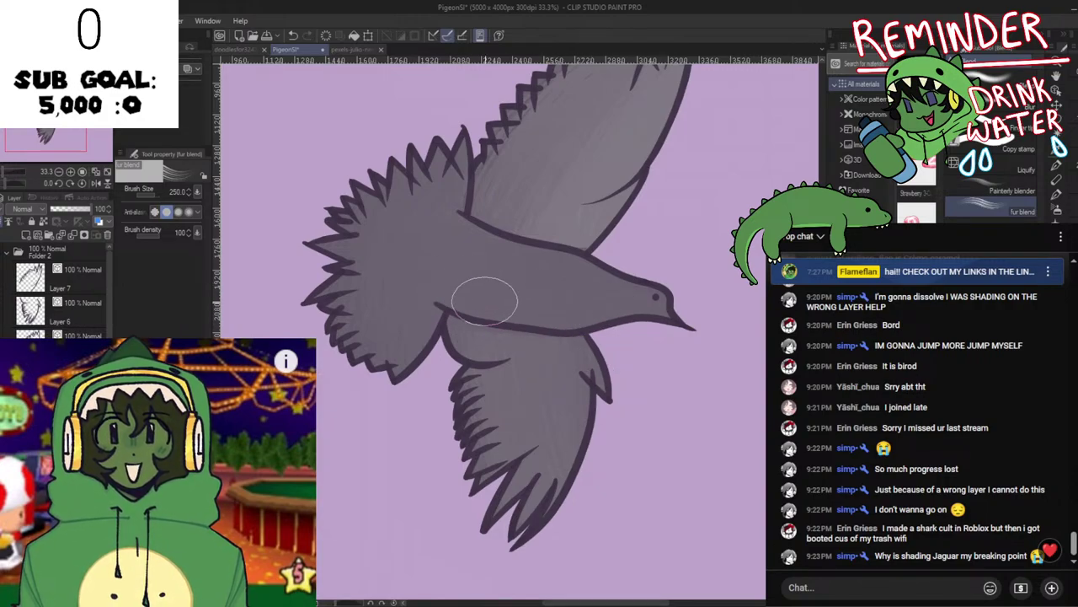
key(space)
drag(512, 404, 516, 452)
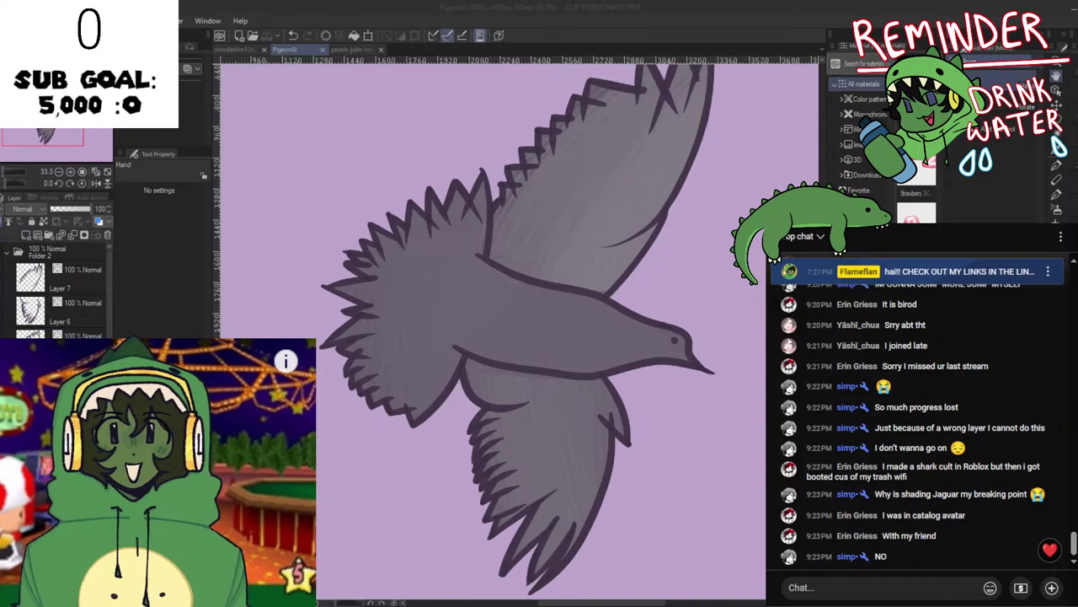
Blend the remaining streaks on the pigeon's lower wing with the size 250 fur blend brush and check the whole drawing.
click(719, 542)
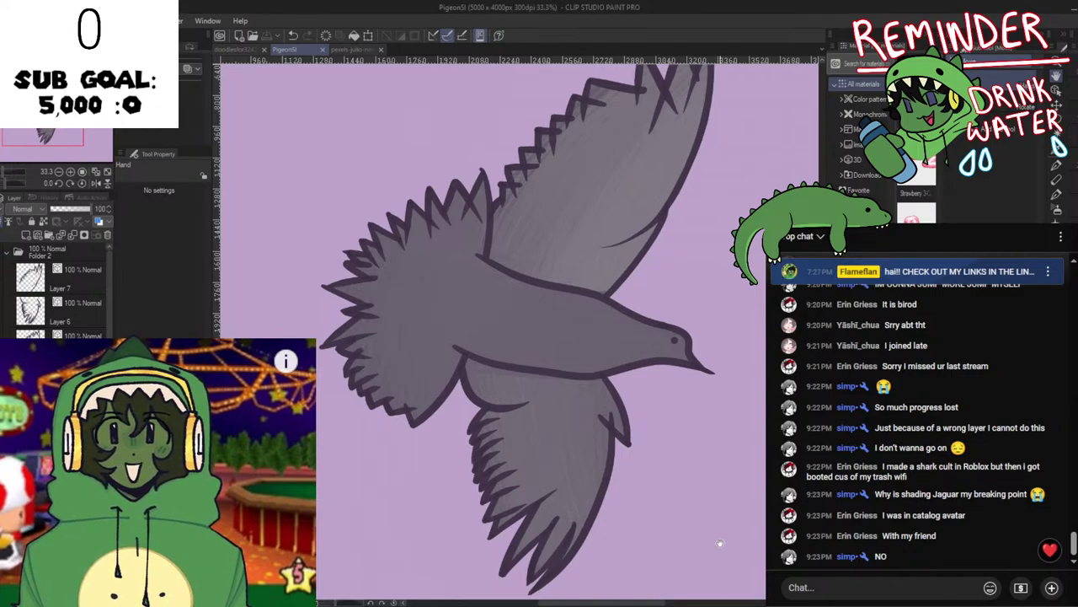
key(j)
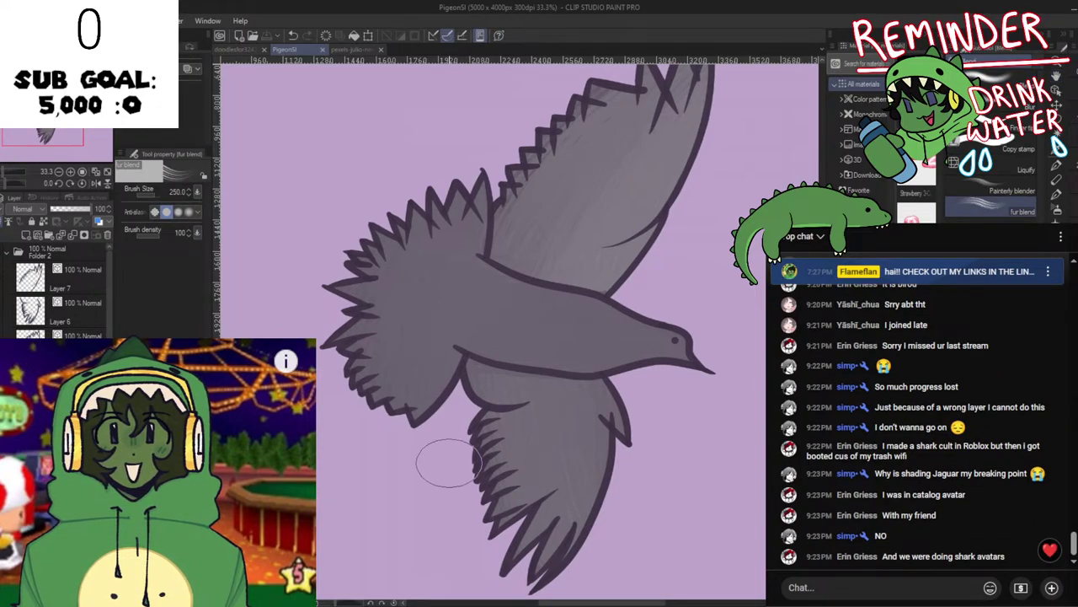
drag(445, 440, 425, 385)
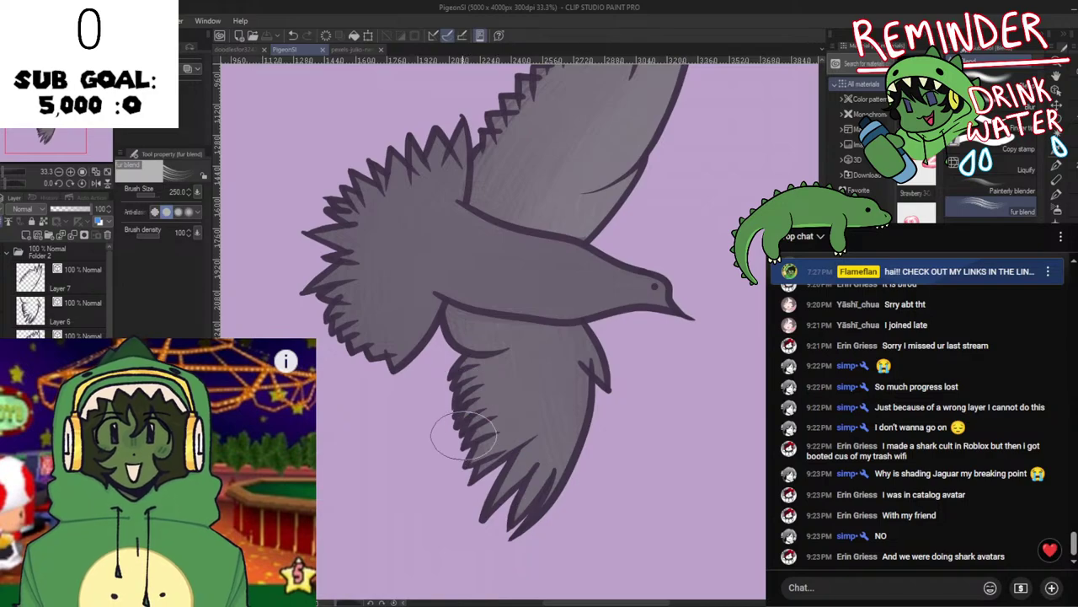
drag(457, 315, 539, 340)
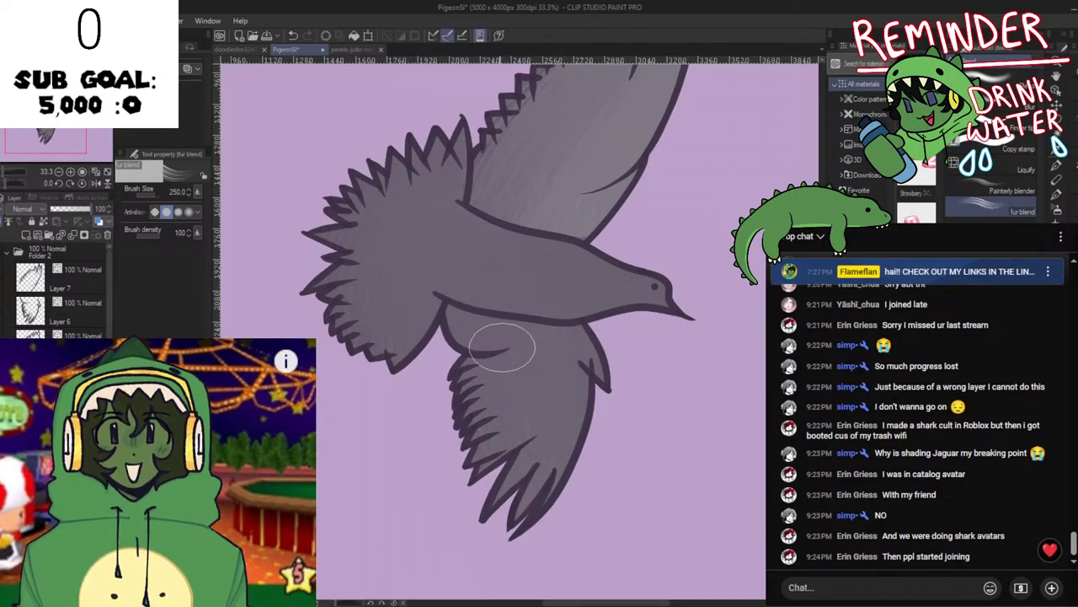
drag(567, 404, 580, 505)
scroll(553, 459, down, 3)
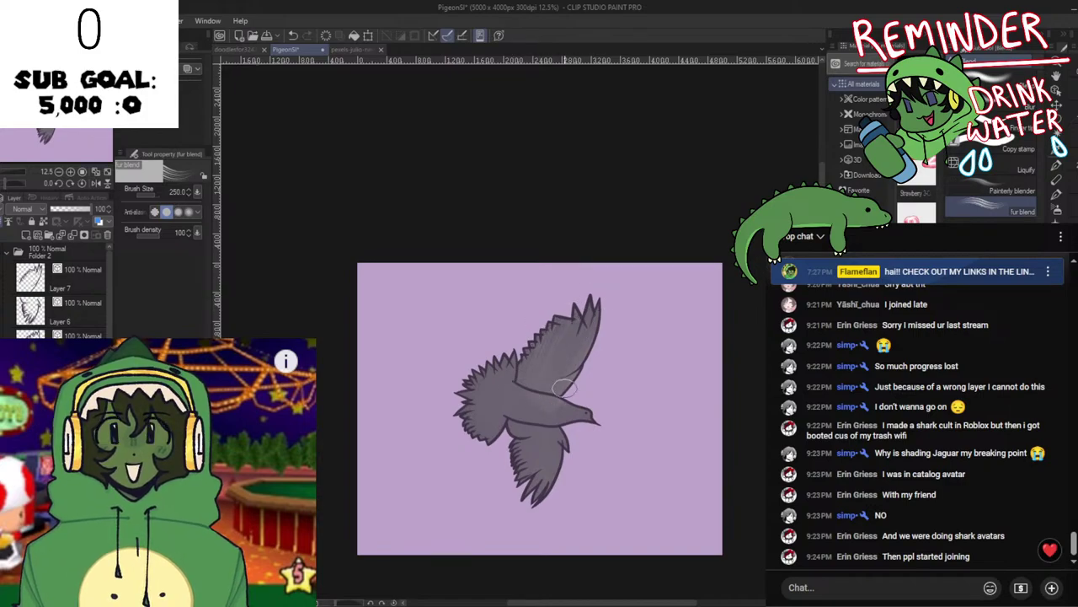
Try the Subtract and Normal blending modes on the current shading layer, and settle on Screen.
scroll(563, 387, up, 2)
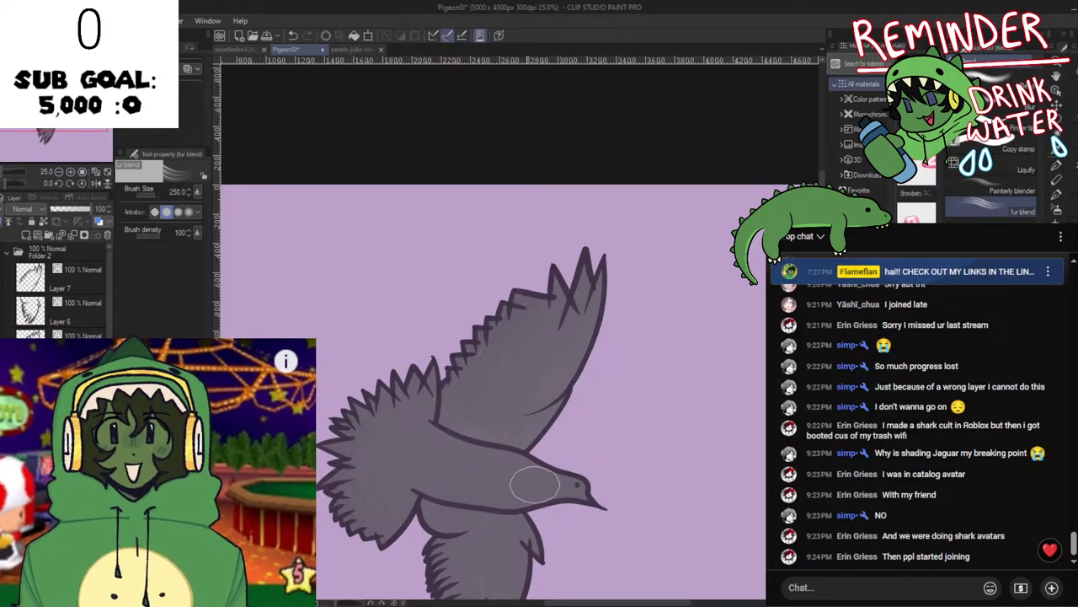
scroll(517, 462, up, 1)
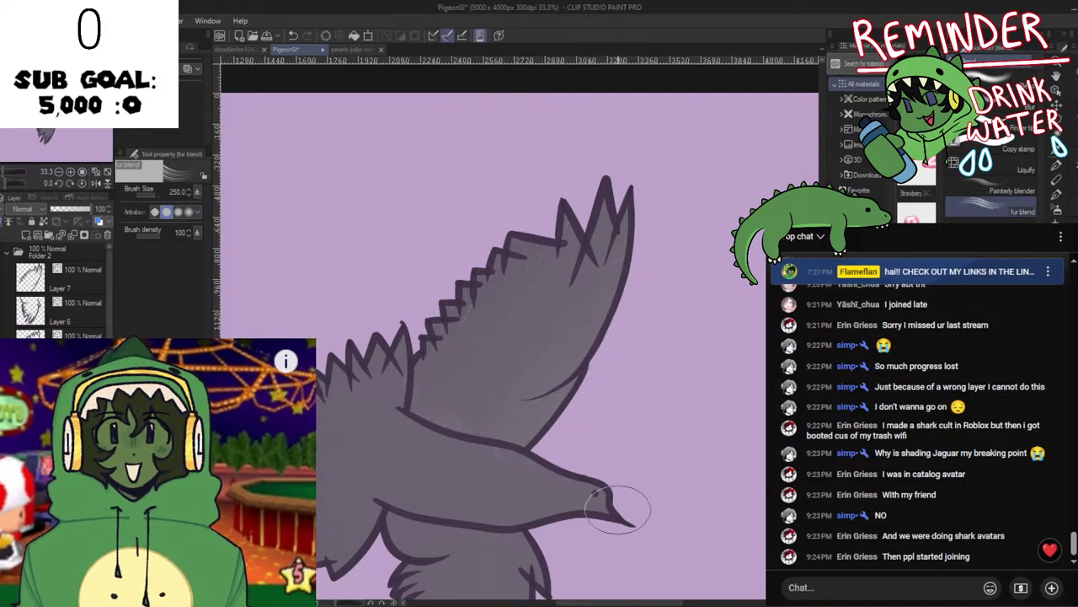
key(space)
drag(490, 503, 533, 427)
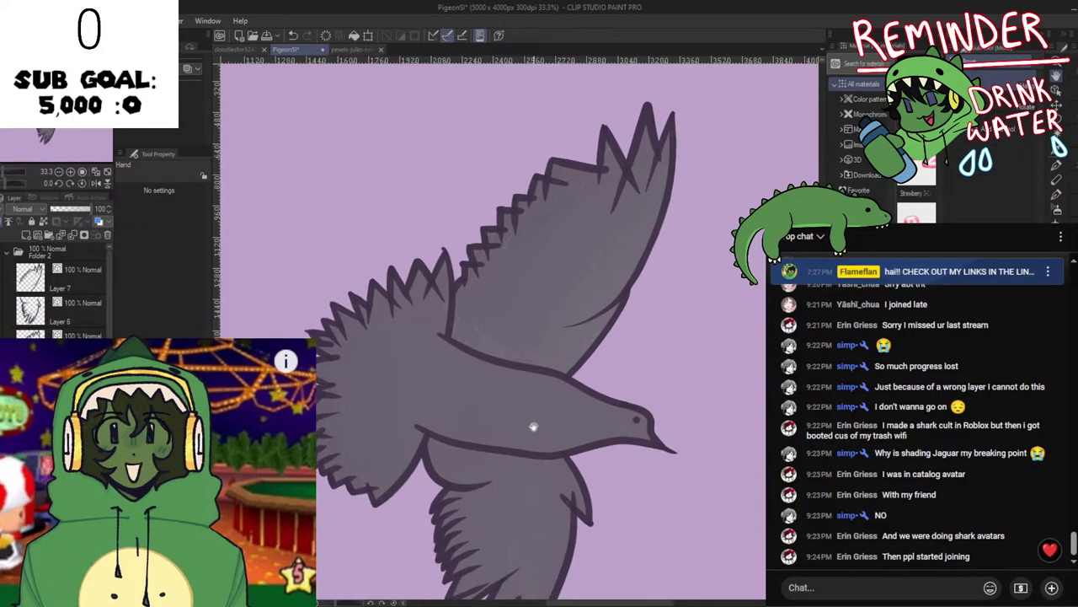
scroll(406, 376, up, 3)
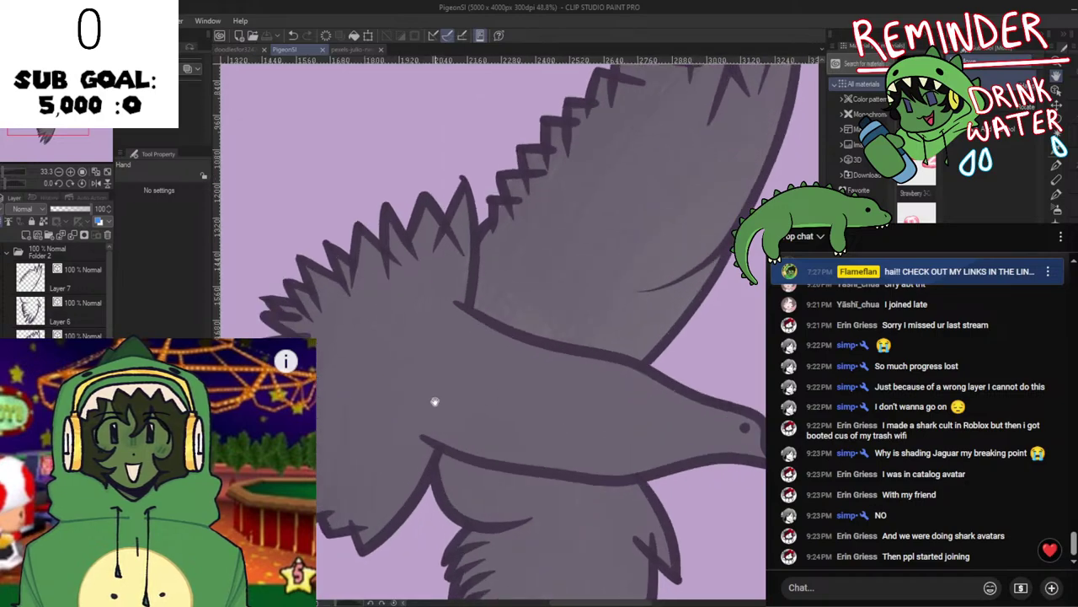
scroll(433, 397, down, 4)
click(24, 211)
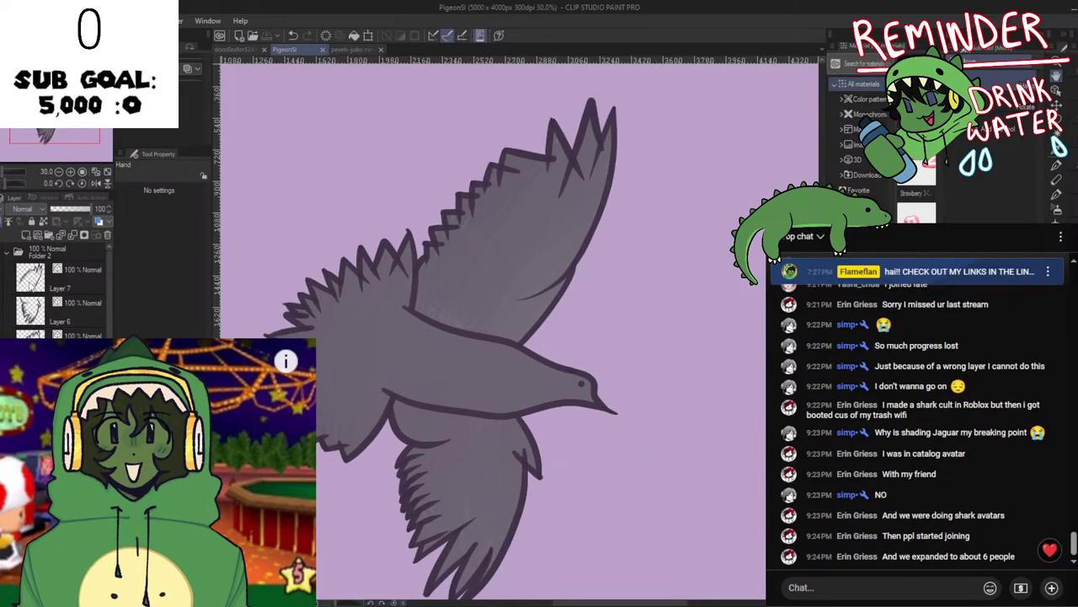
click(25, 233)
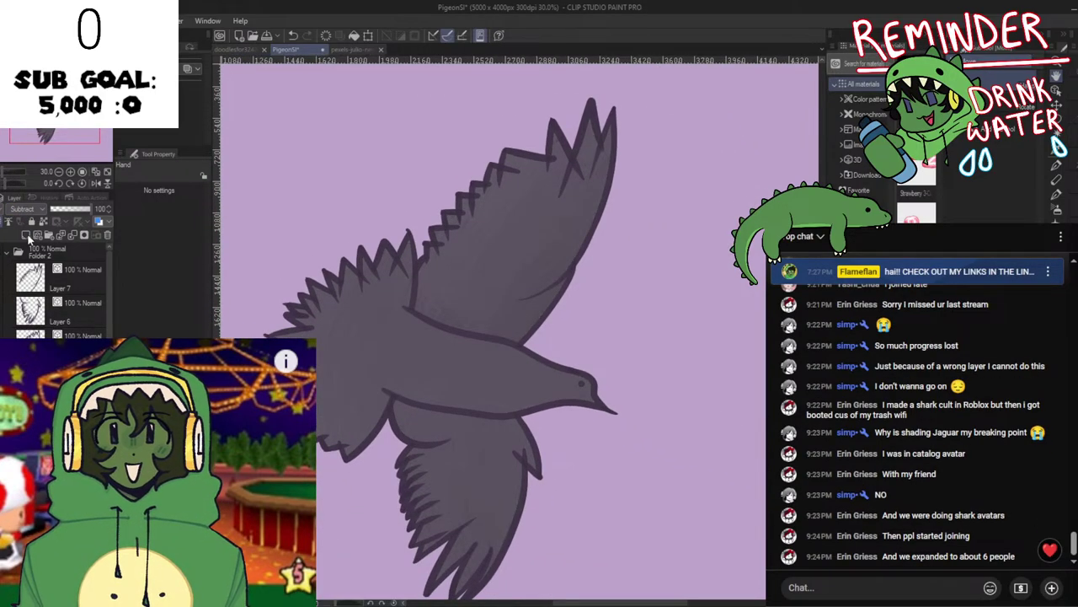
click(32, 252)
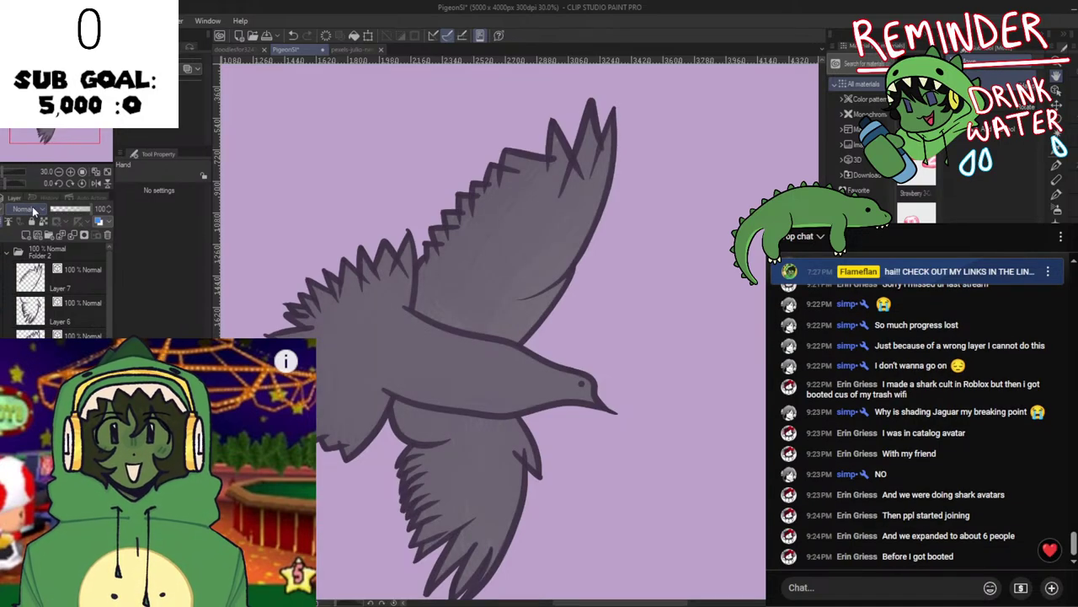
click(20, 233)
click(33, 218)
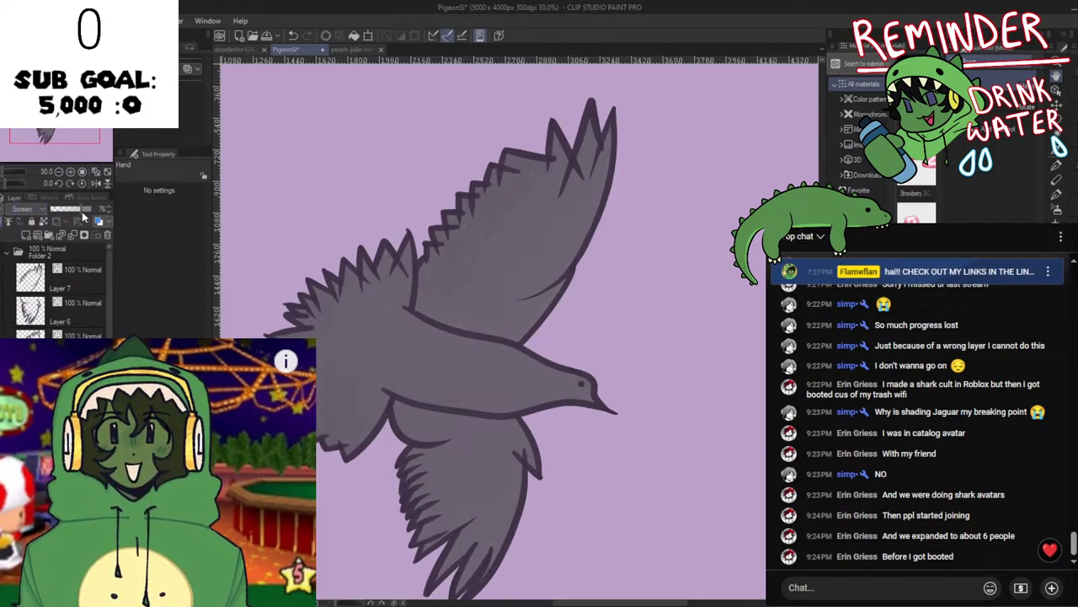
Inspect the shading on the pigeon's head, upper wing and lower wing up close, and save the drawing.
scroll(565, 404, up, 3)
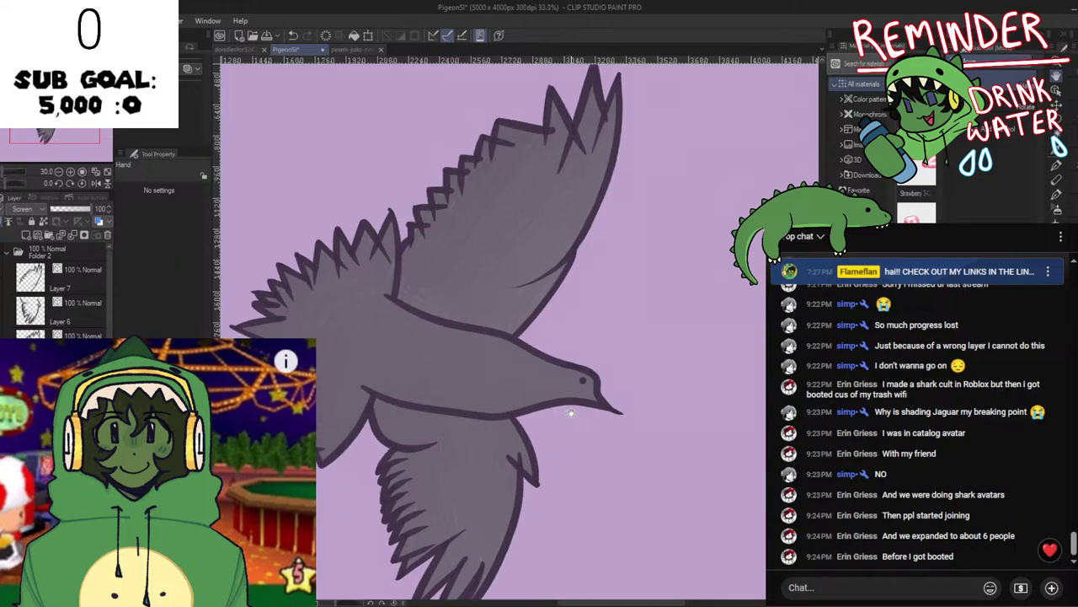
scroll(538, 379, down, 2)
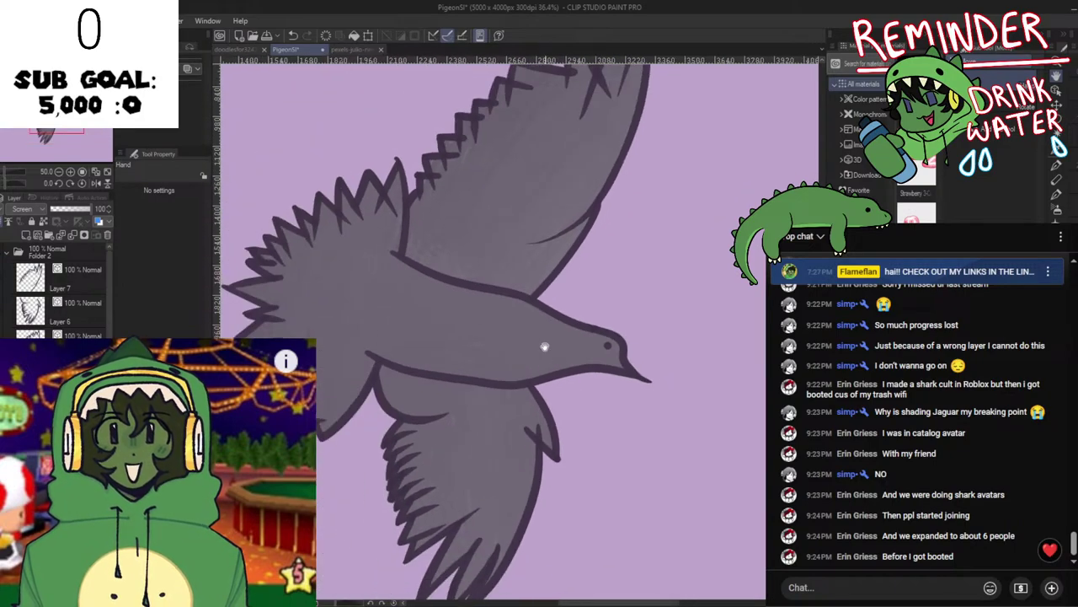
scroll(538, 338, up, 2)
key(j)
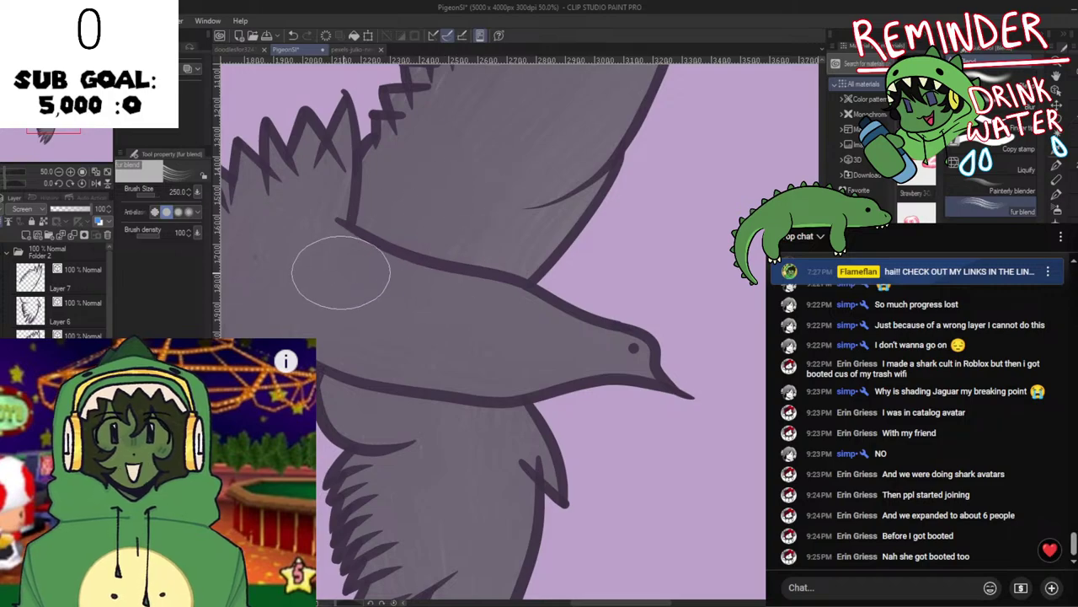
drag(544, 293, 548, 385)
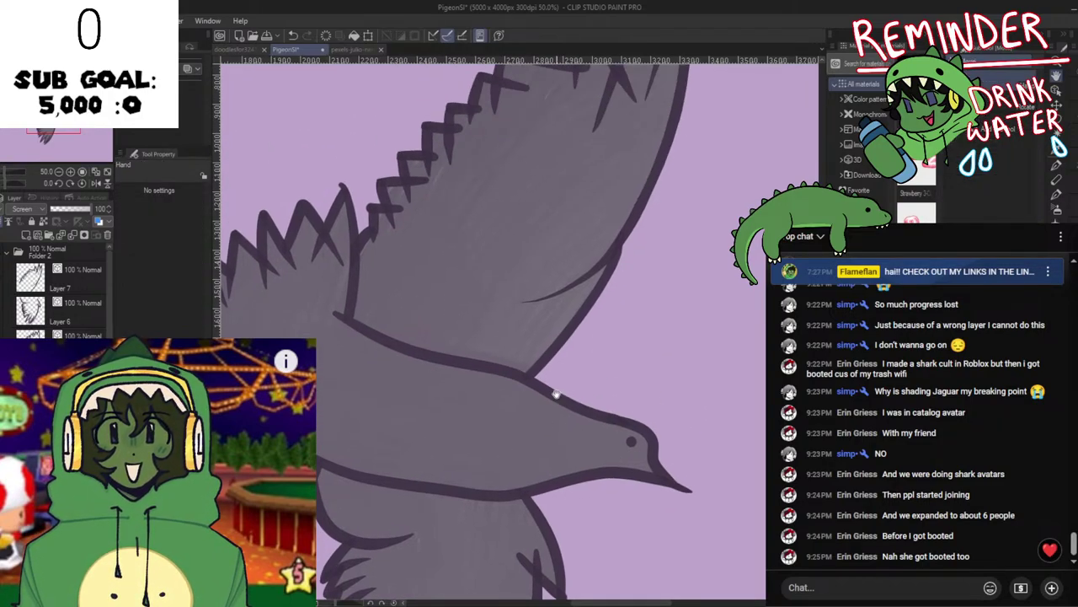
drag(553, 153, 535, 270)
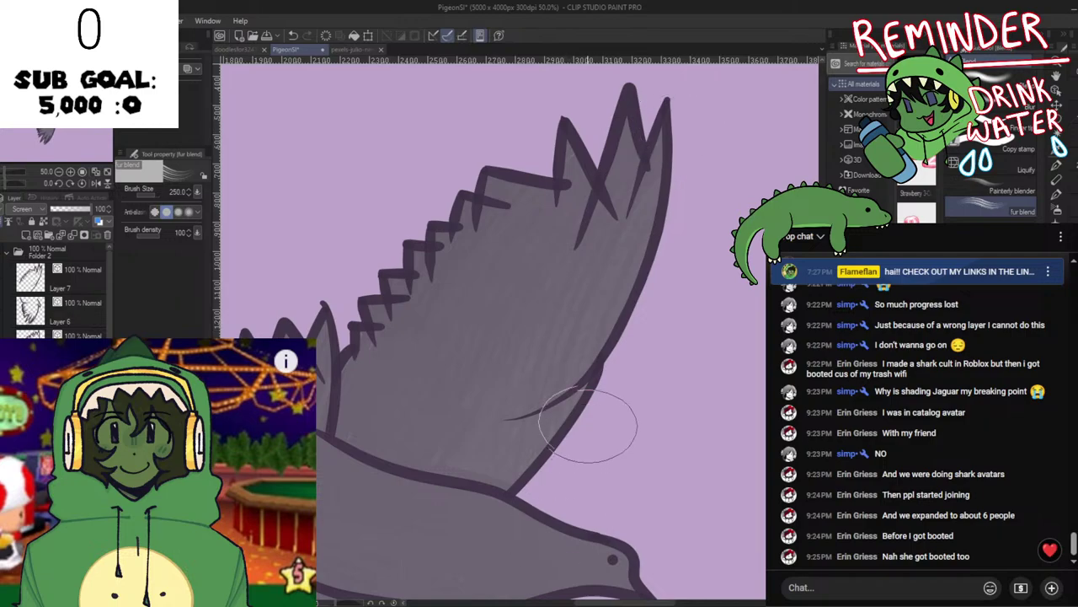
drag(608, 433, 611, 176)
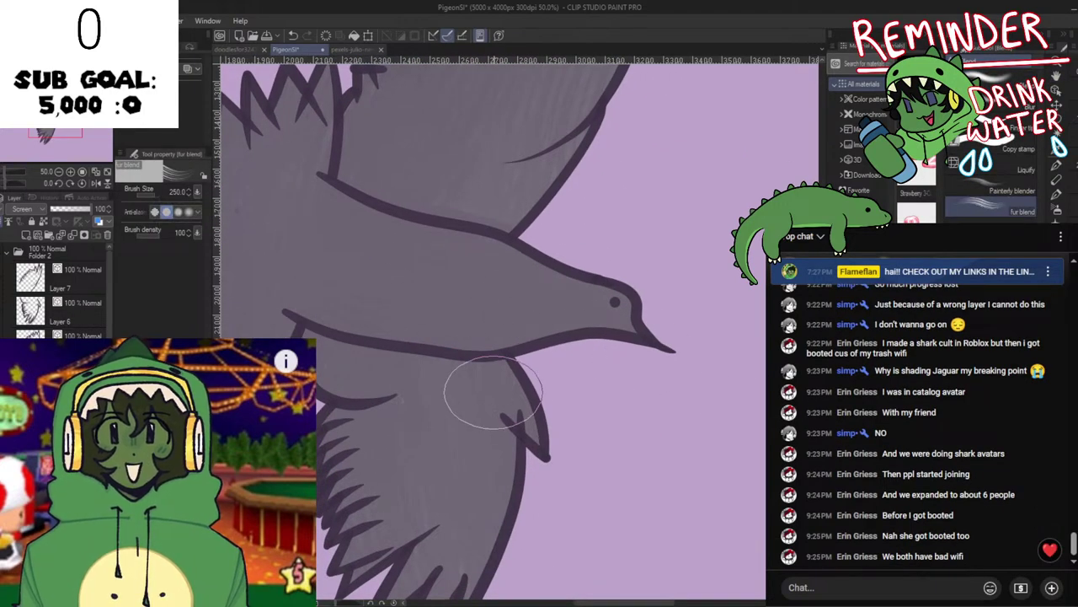
drag(415, 497, 426, 327)
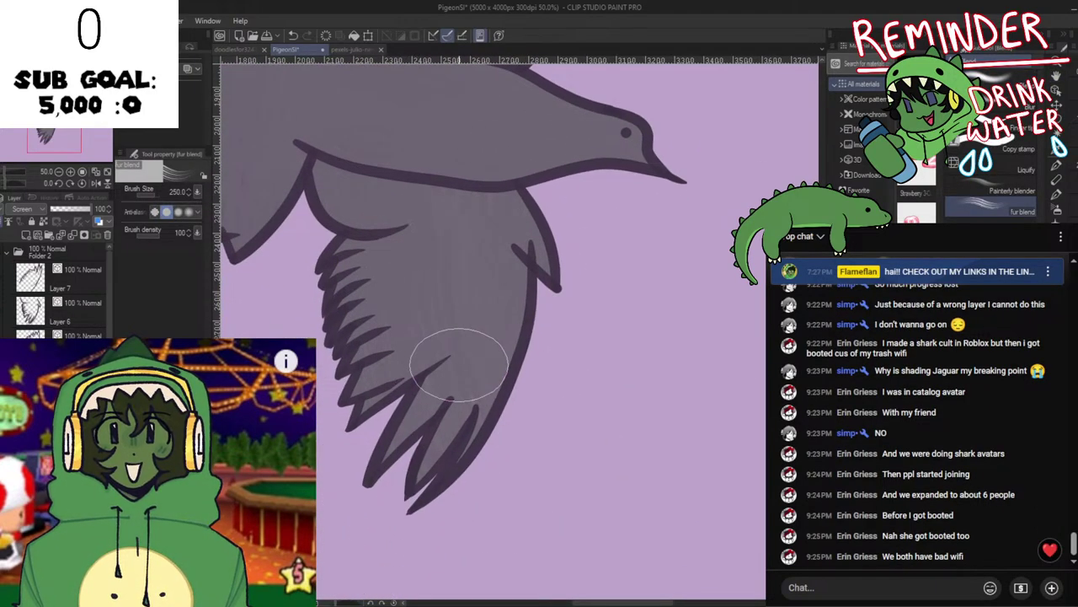
scroll(535, 257, down, 2)
drag(502, 287, 550, 424)
key(ctrl+s)
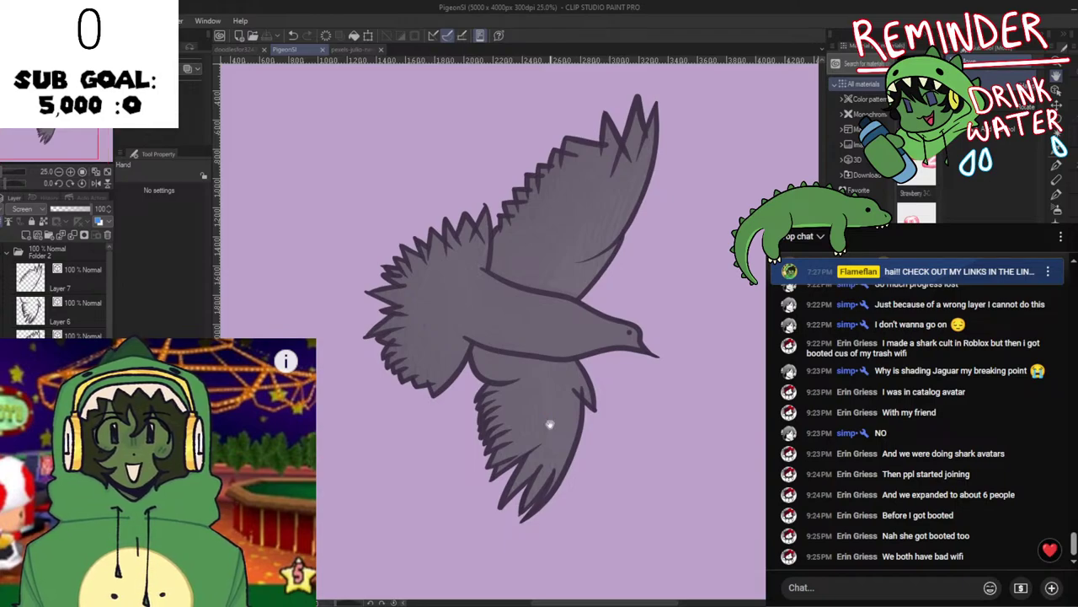
Airbrush soft light-grey highlights along the tips of the tail feathers with the Soft brush at size 50.
click(343, 50)
click(284, 49)
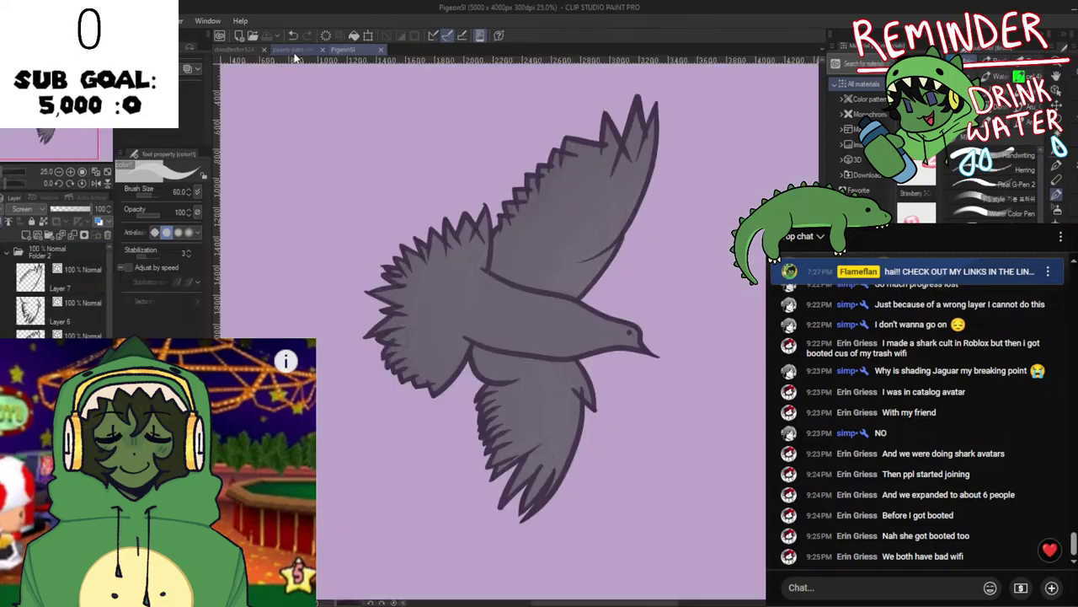
drag(461, 311, 453, 339)
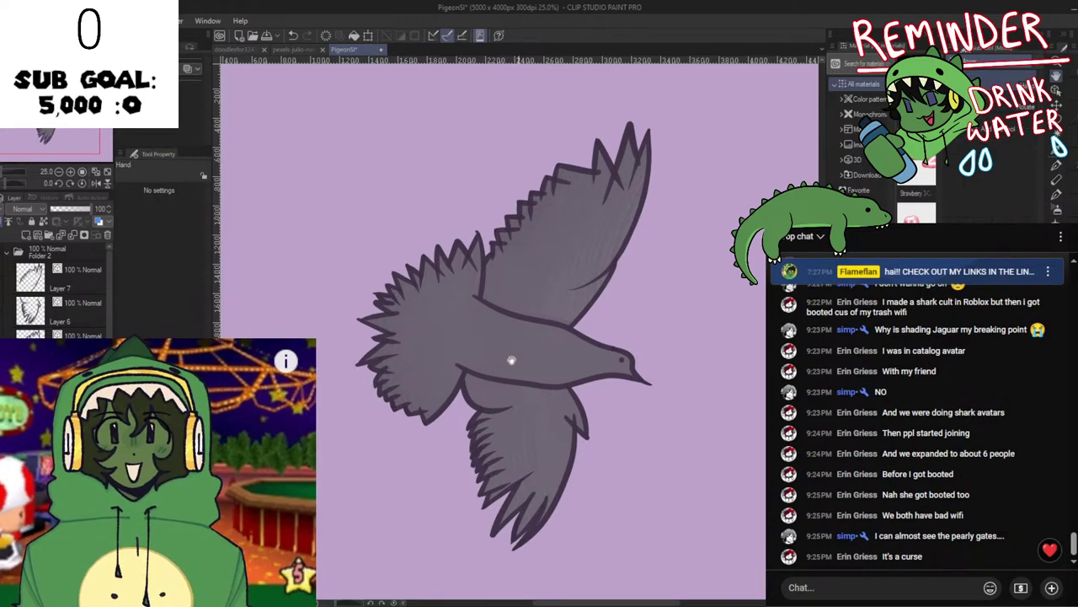
key(ctrl+plus)
mouse_move(445, 248)
mouse_down()
mouse_move(469, 215)
mouse_move(437, 208)
mouse_move(434, 228)
mouse_move(412, 225)
mouse_move(406, 260)
mouse_up()
key(ctrl+z)
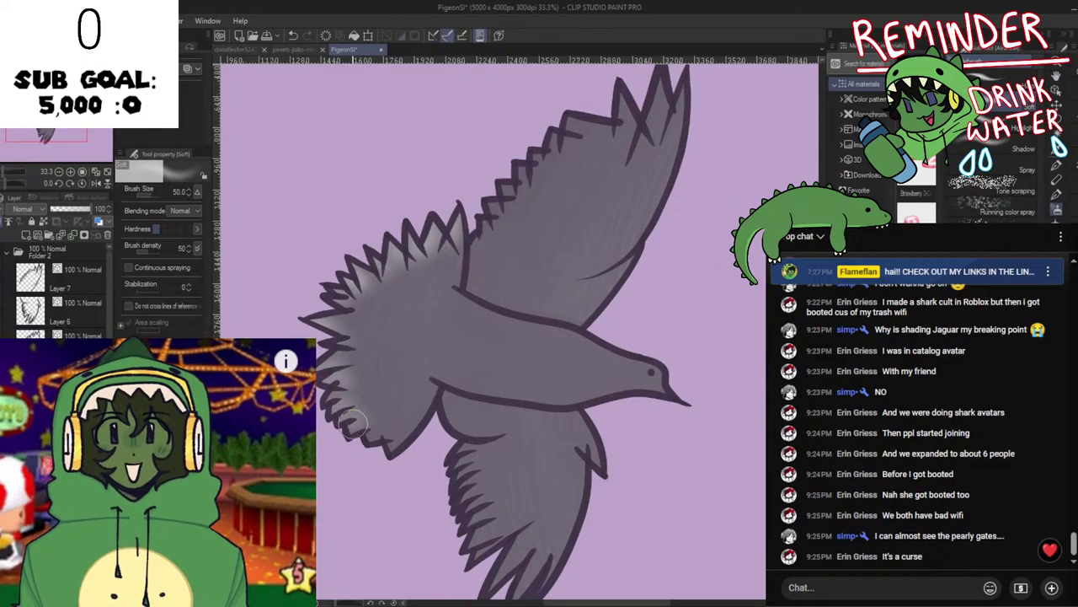
Airbrush soft highlights on the lower wing's inner edge and feather tips with the size 50 Soft brush.
drag(419, 436, 398, 360)
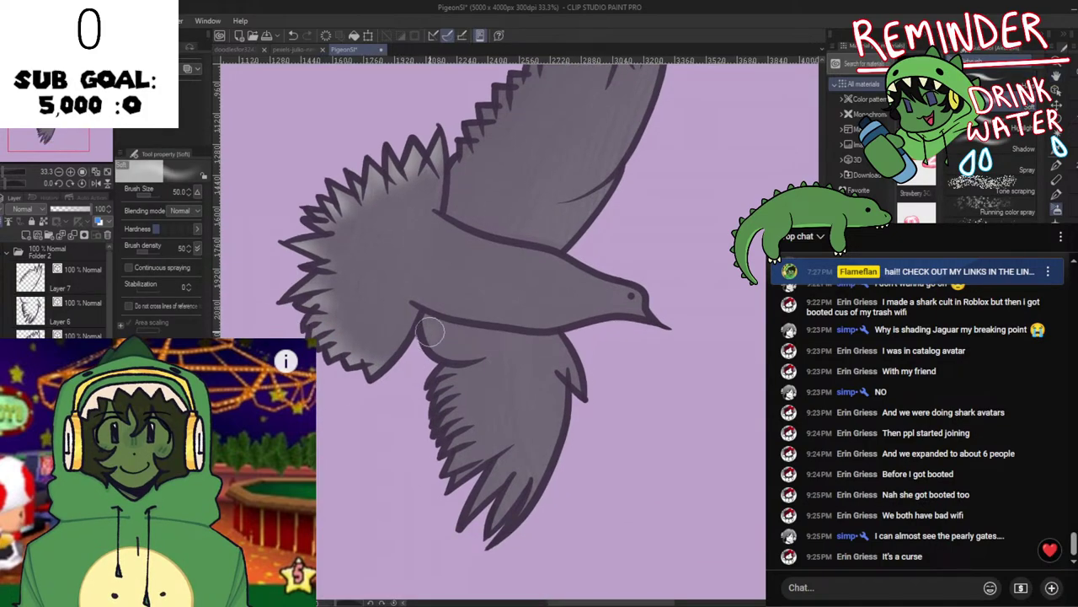
mouse_move(428, 324)
mouse_down()
mouse_move(455, 352)
mouse_move(481, 357)
mouse_up()
key(ctrl+z)
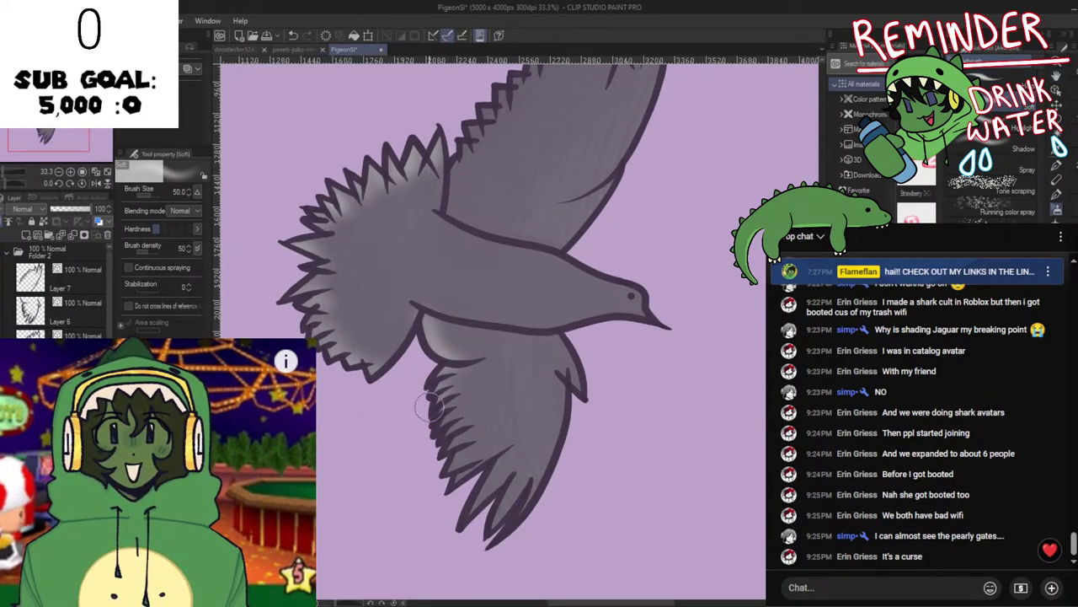
drag(464, 502, 519, 491)
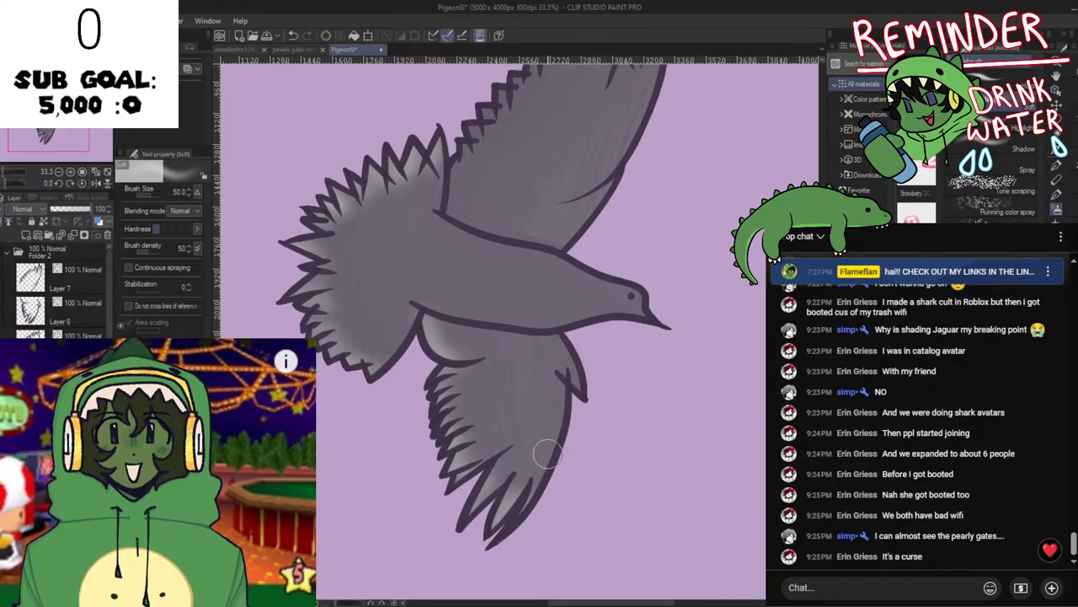
Airbrush soft highlights along the upper wing's jagged feather edge and tips, and compare them with the reference photo of the pigeon.
scroll(549, 337, up, 3)
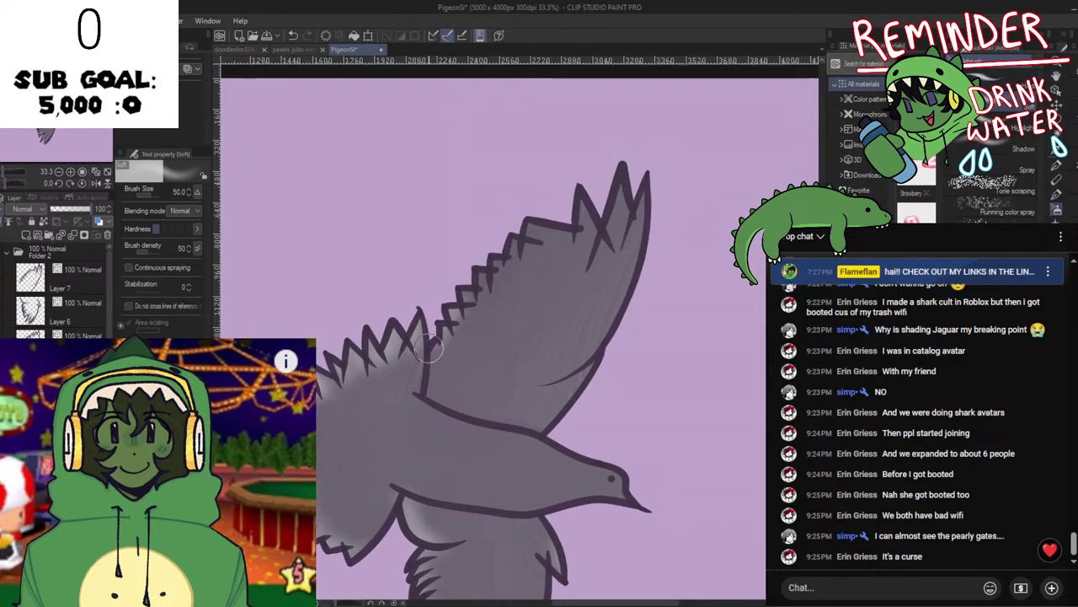
mouse_move(518, 242)
mouse_down()
mouse_move(601, 229)
mouse_move(592, 182)
mouse_move(581, 213)
mouse_up()
mouse_move(618, 171)
mouse_down()
mouse_move(614, 229)
mouse_move(660, 171)
mouse_move(631, 230)
mouse_up()
click(305, 50)
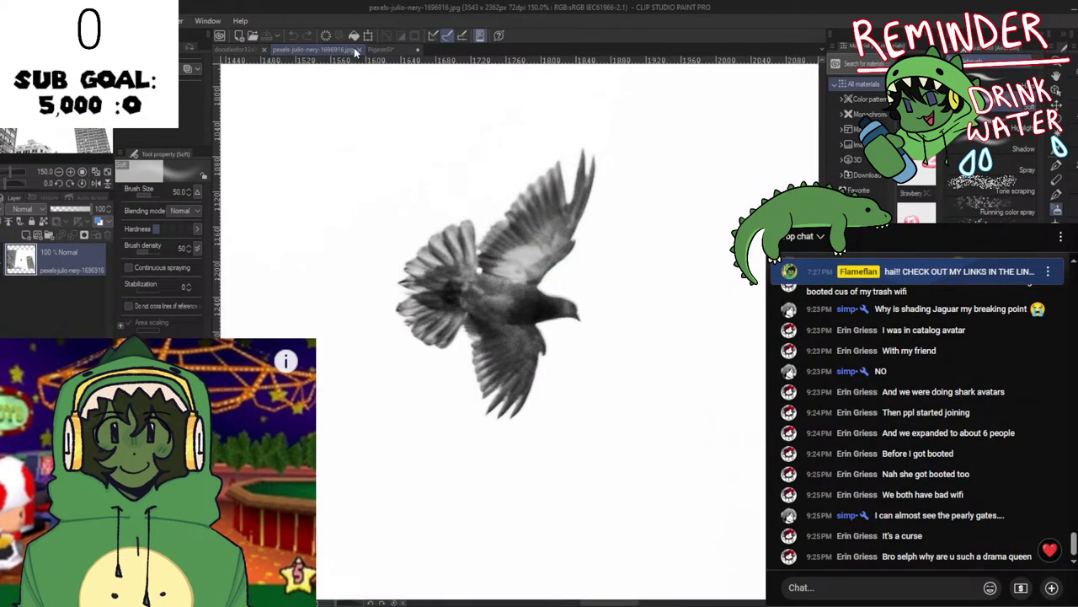
click(384, 47)
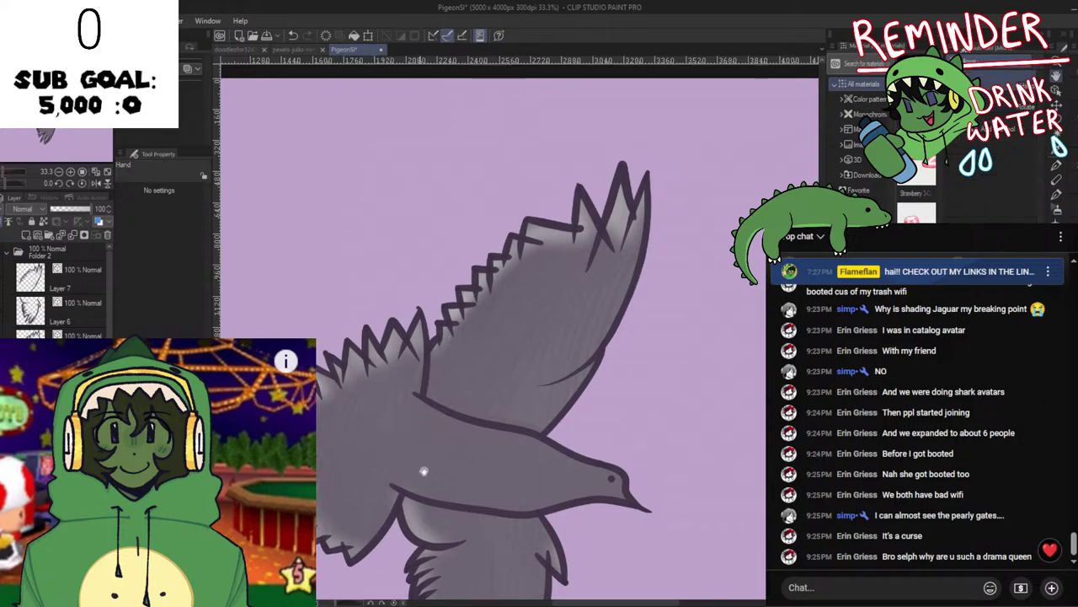
Blend the airbrushed highlights on the lower wing and tail feathers into the grey with the size 250 fur blend brush.
drag(421, 468, 395, 228)
key(j)
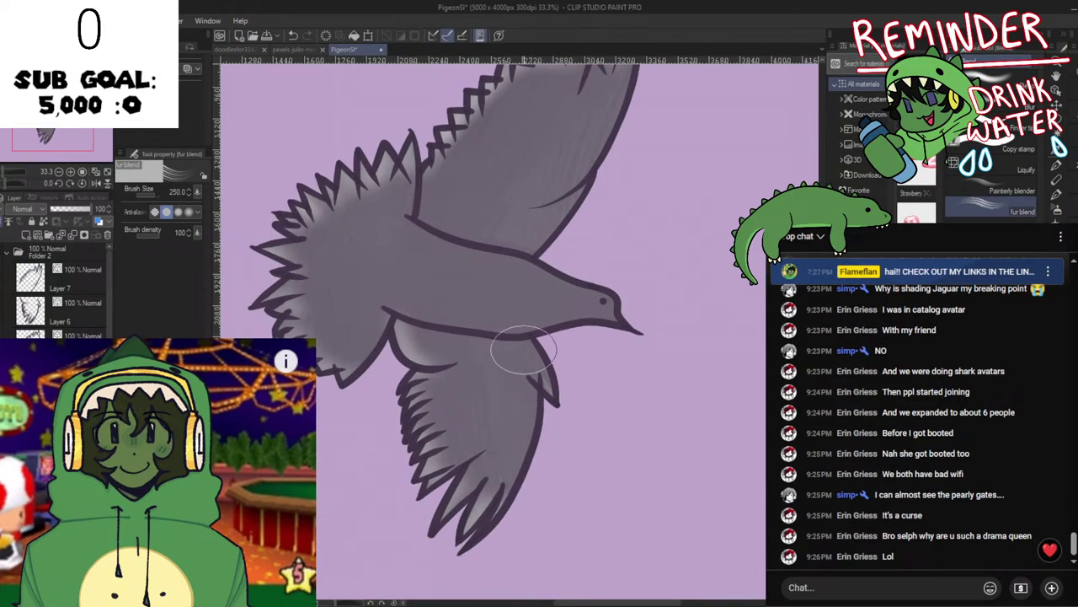
drag(540, 404, 535, 261)
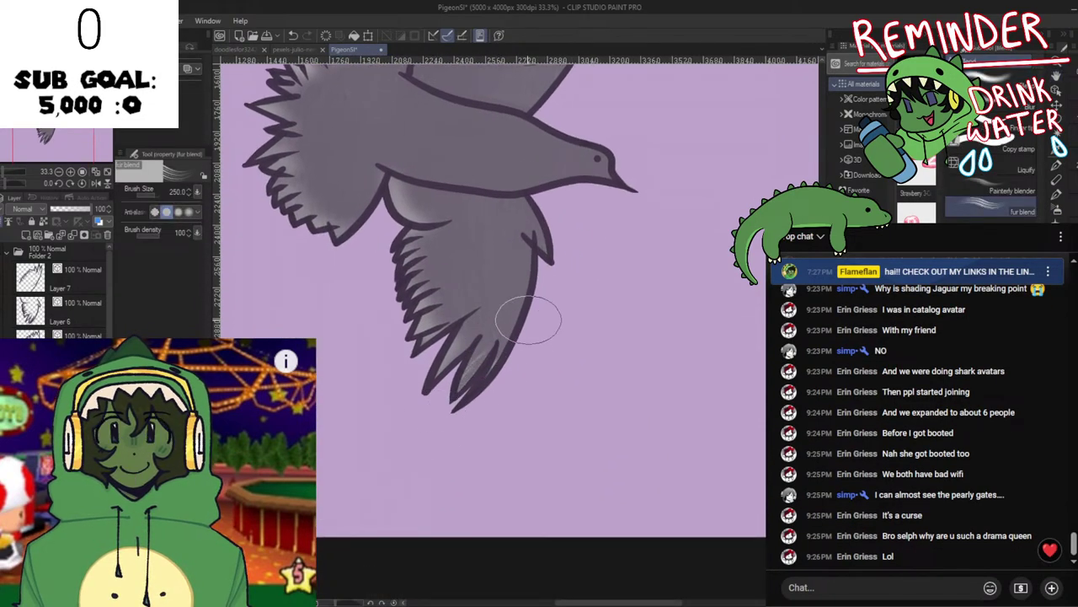
mouse_move(528, 320)
mouse_down()
mouse_move(500, 326)
mouse_move(530, 326)
mouse_move(520, 333)
mouse_move(472, 341)
mouse_move(497, 292)
mouse_move(445, 285)
mouse_move(386, 295)
mouse_move(417, 221)
mouse_move(443, 202)
mouse_move(380, 218)
mouse_move(402, 182)
mouse_move(383, 193)
mouse_move(436, 307)
mouse_move(416, 298)
mouse_move(424, 295)
mouse_move(360, 357)
mouse_move(387, 344)
mouse_move(371, 344)
mouse_move(383, 311)
mouse_move(369, 325)
mouse_move(336, 324)
mouse_move(331, 303)
mouse_move(318, 304)
mouse_move(379, 260)
mouse_move(503, 346)
mouse_move(463, 377)
mouse_move(503, 310)
mouse_up()
mouse_move(521, 352)
mouse_down()
mouse_move(530, 306)
mouse_move(484, 293)
mouse_move(492, 259)
mouse_move(527, 312)
mouse_move(562, 328)
mouse_move(578, 300)
mouse_move(580, 257)
mouse_up()
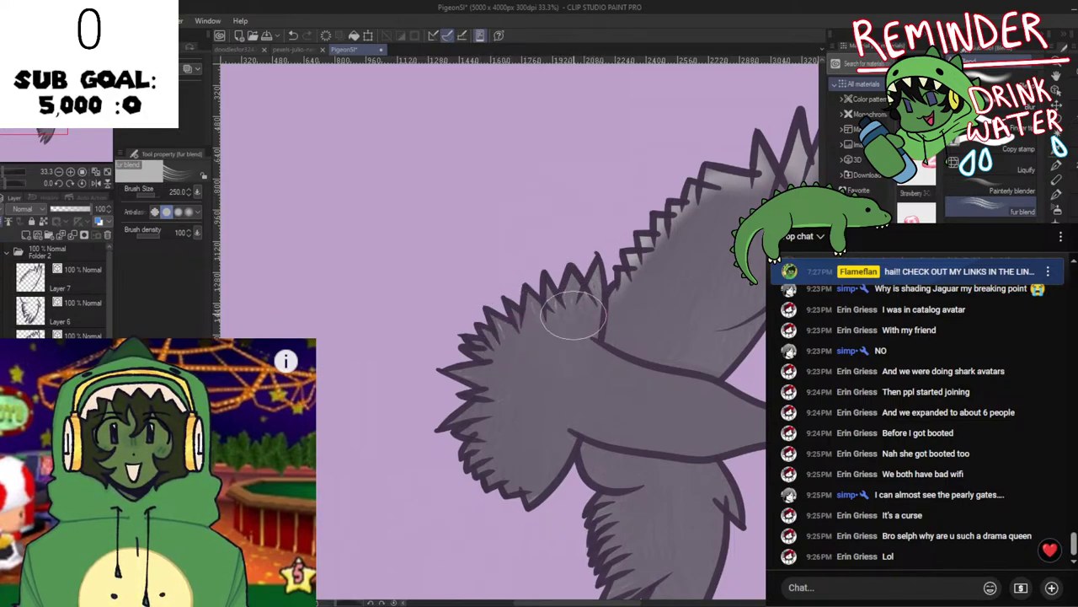
mouse_move(587, 299)
mouse_down()
mouse_move(542, 321)
mouse_move(492, 264)
mouse_move(603, 228)
mouse_move(582, 258)
mouse_move(428, 352)
mouse_up()
Blend the highlights along the upper wing's feather edge and tips into soft streaks with the size 250 fur blend brush.
drag(447, 284, 493, 334)
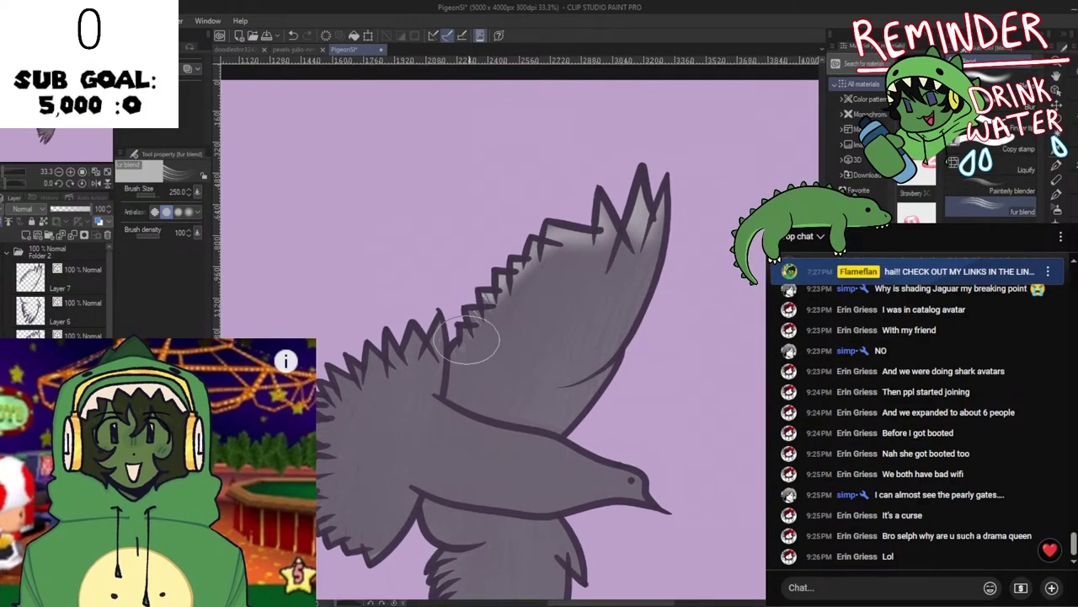
mouse_move(451, 263)
mouse_down()
mouse_move(493, 295)
mouse_move(534, 294)
mouse_move(516, 261)
mouse_move(559, 252)
mouse_move(548, 282)
mouse_move(567, 166)
mouse_up()
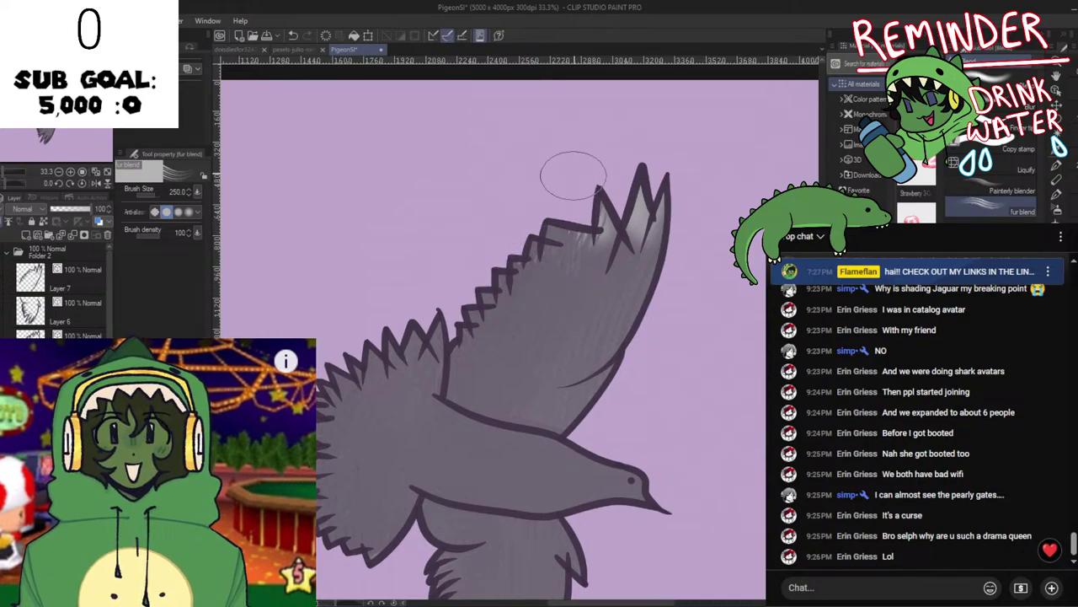
drag(583, 235, 585, 254)
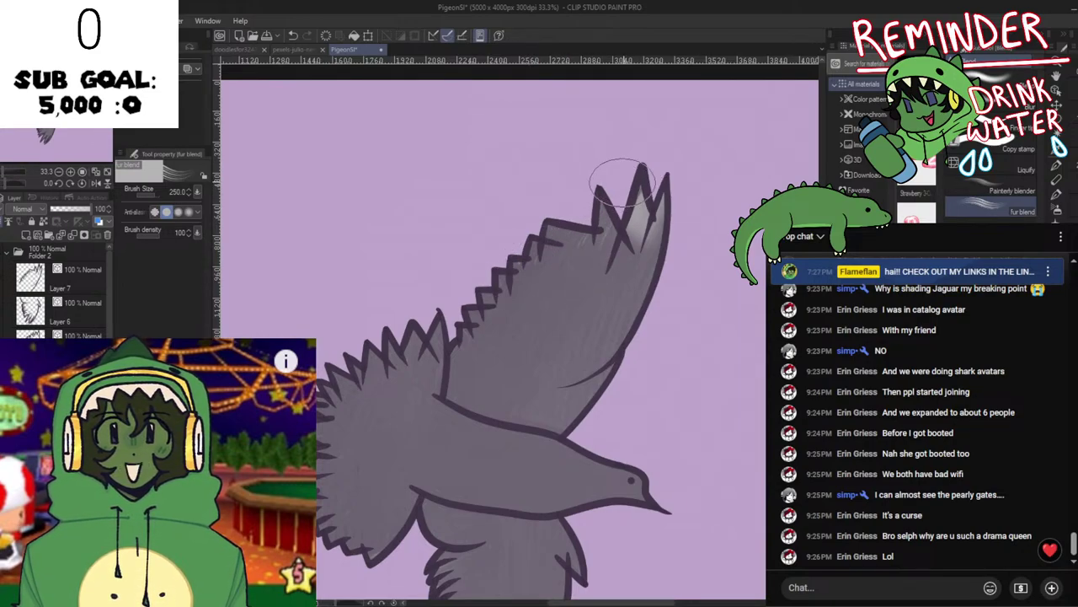
mouse_move(622, 181)
mouse_down()
mouse_move(606, 250)
mouse_move(625, 261)
mouse_move(631, 228)
mouse_move(679, 168)
mouse_move(657, 240)
mouse_up()
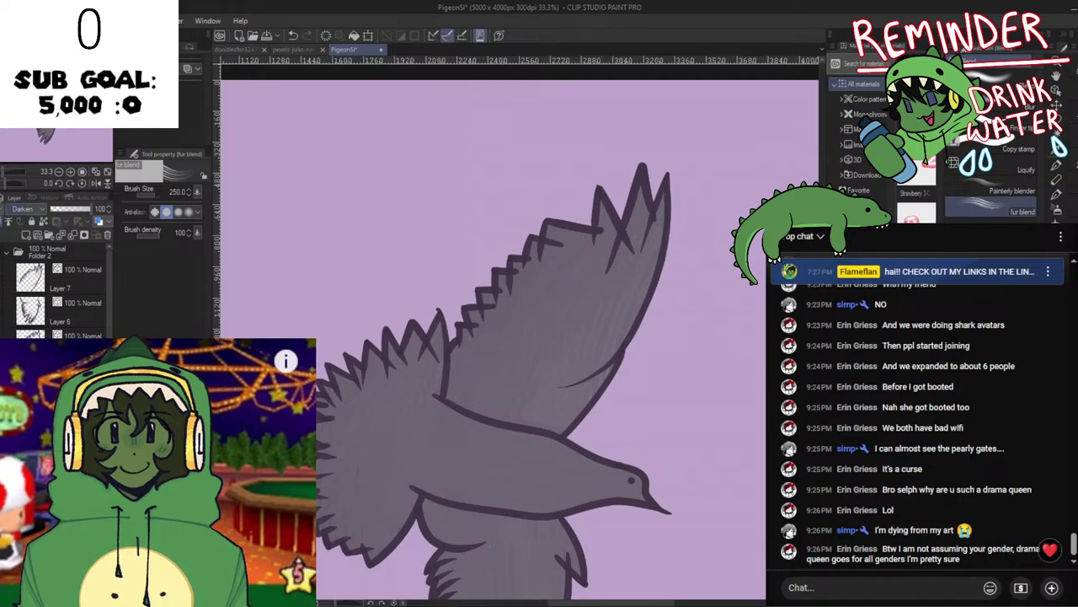
Set the layer's blending mode to Add and airbrush highlights along the upper wing's jagged feather edge with the size 50 Soft brush.
scroll(373, 193, up, 2)
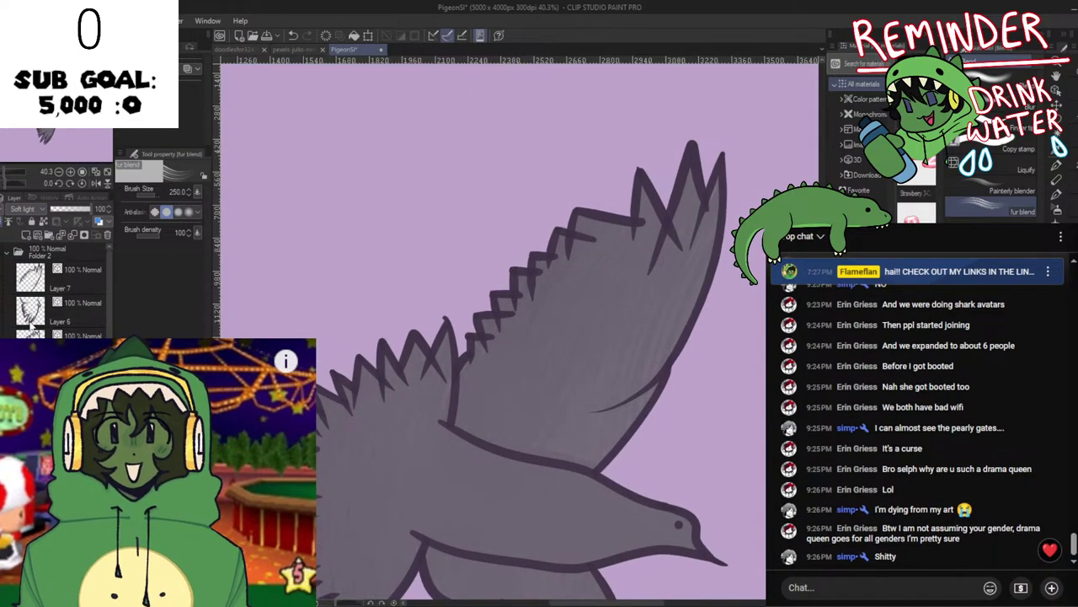
drag(557, 330, 545, 312)
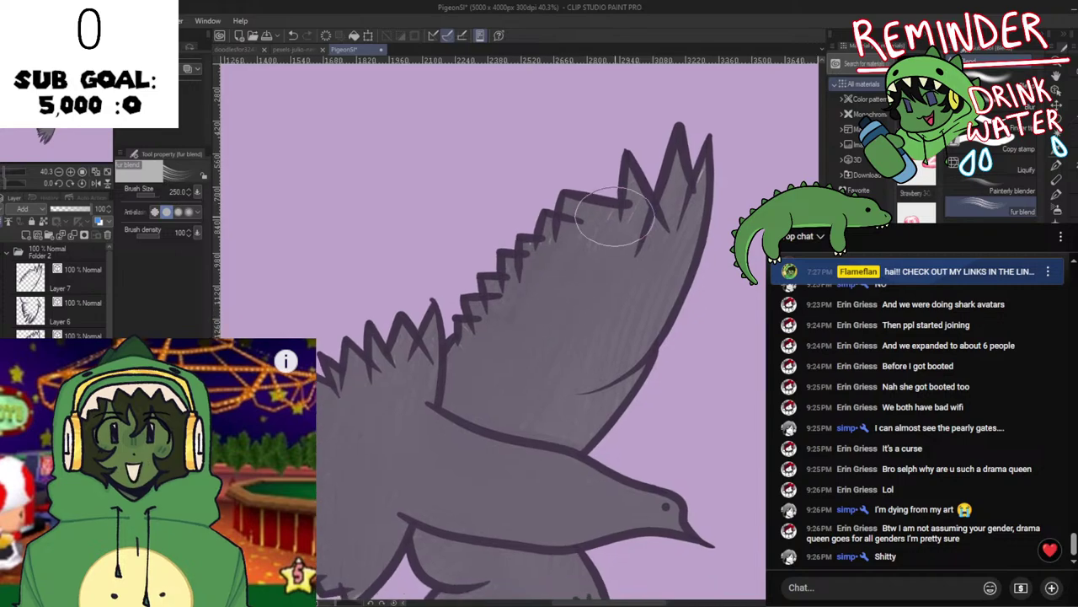
key(b)
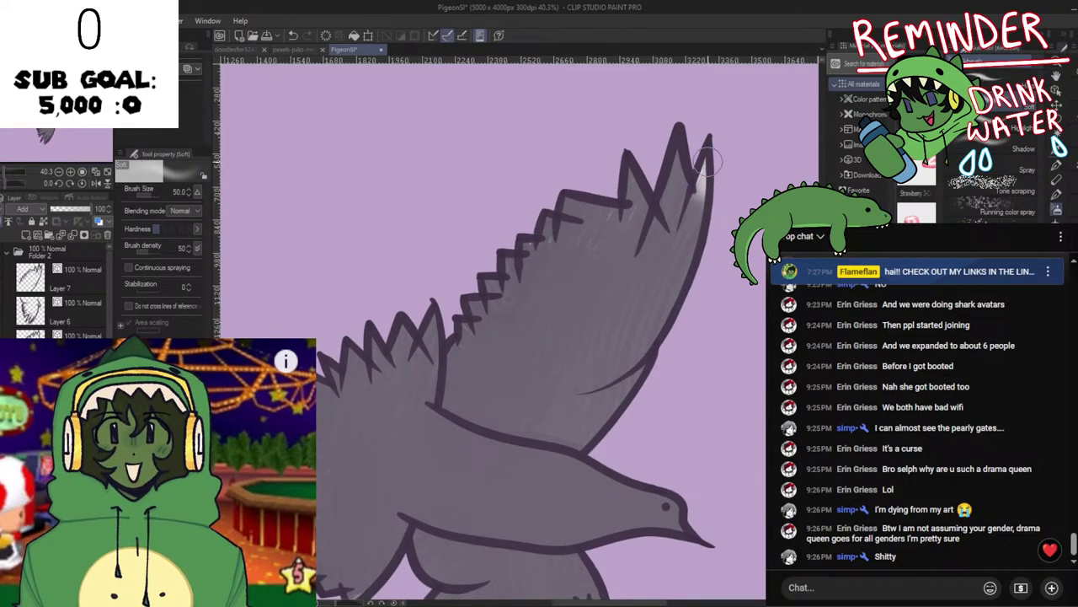
mouse_move(674, 136)
mouse_down()
mouse_move(656, 169)
mouse_move(676, 158)
mouse_move(563, 207)
mouse_move(506, 253)
mouse_move(686, 166)
mouse_move(455, 358)
mouse_up()
drag(600, 206, 432, 371)
drag(547, 255, 731, 204)
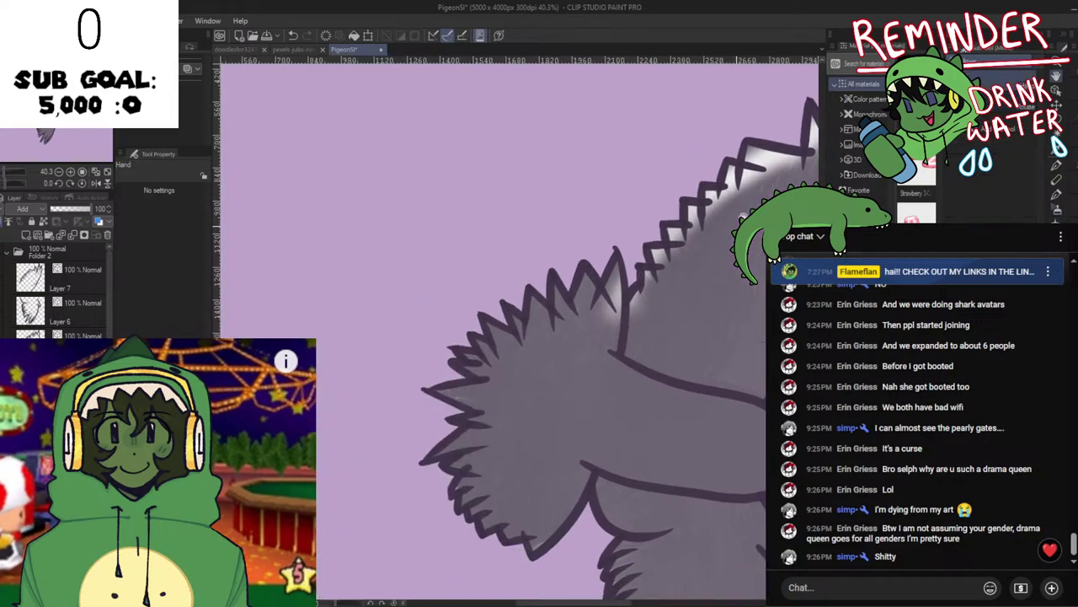
Airbrush soft highlights along the tips of the tail feathers with the size 50 Soft brush.
mouse_move(614, 287)
mouse_down()
mouse_move(510, 334)
mouse_move(533, 325)
mouse_up()
mouse_move(566, 291)
mouse_down()
mouse_move(559, 320)
mouse_move(588, 288)
mouse_move(498, 327)
mouse_move(619, 259)
mouse_move(521, 337)
mouse_move(422, 459)
mouse_up()
mouse_move(477, 361)
mouse_down()
mouse_move(457, 406)
mouse_move(468, 484)
mouse_move(532, 539)
mouse_move(471, 501)
mouse_up()
mouse_move(502, 485)
mouse_down()
mouse_move(445, 404)
mouse_move(433, 320)
mouse_up()
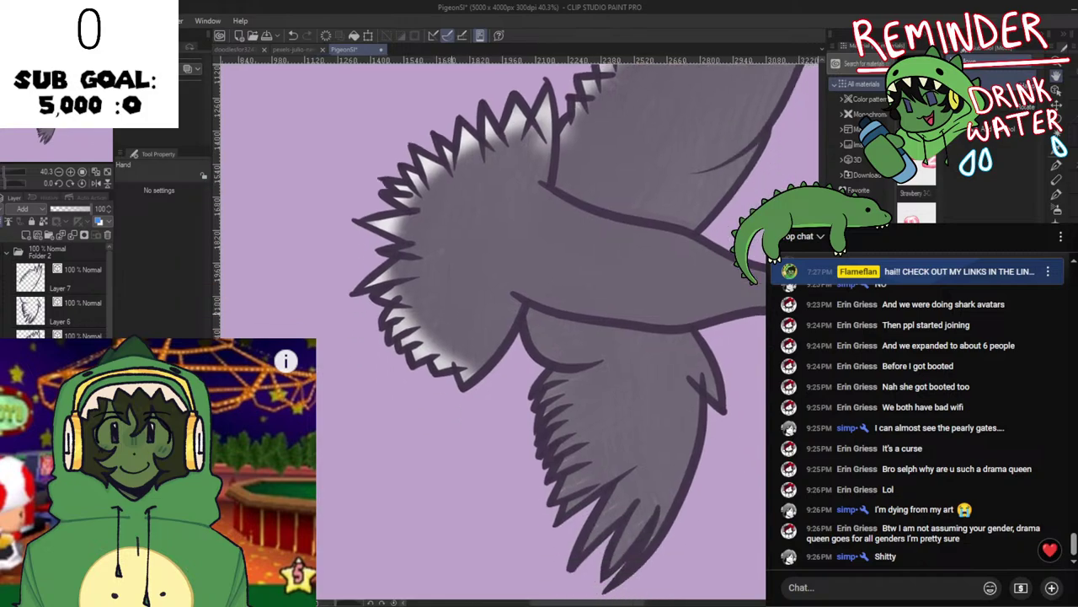
Airbrush soft highlights on the lower wing's inner edge and along its feather tips with the size 50 Soft brush.
mouse_move(527, 312)
mouse_down()
mouse_move(552, 362)
mouse_move(587, 358)
mouse_move(568, 486)
mouse_up()
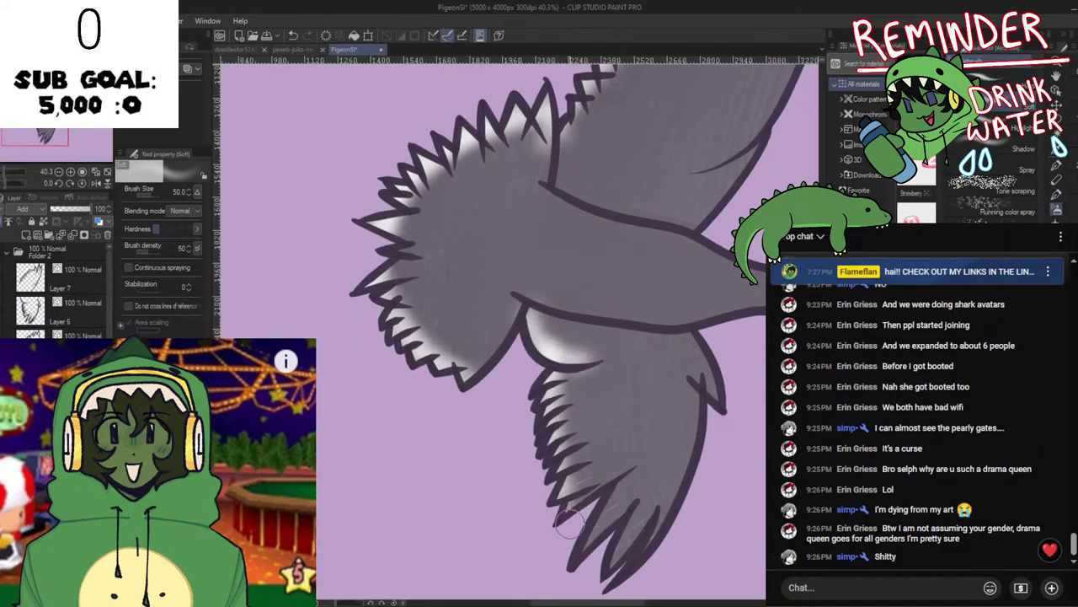
drag(556, 396, 578, 516)
drag(557, 467, 535, 309)
mouse_move(575, 379)
mouse_down()
mouse_move(598, 344)
mouse_move(577, 376)
mouse_up()
mouse_move(620, 351)
mouse_down()
mouse_move(621, 379)
mouse_move(598, 403)
mouse_move(637, 358)
mouse_move(592, 396)
mouse_move(640, 342)
mouse_move(580, 441)
mouse_up()
Blend the highlights on the lower wing's feathers and inner edge into the grey with the size 250 fur blend brush.
key(j)
mouse_move(604, 403)
mouse_down()
mouse_move(656, 304)
mouse_move(571, 445)
mouse_move(654, 332)
mouse_move(630, 343)
mouse_move(572, 416)
mouse_move(619, 311)
mouse_move(602, 311)
mouse_move(544, 386)
mouse_move(518, 378)
mouse_move(527, 339)
mouse_up()
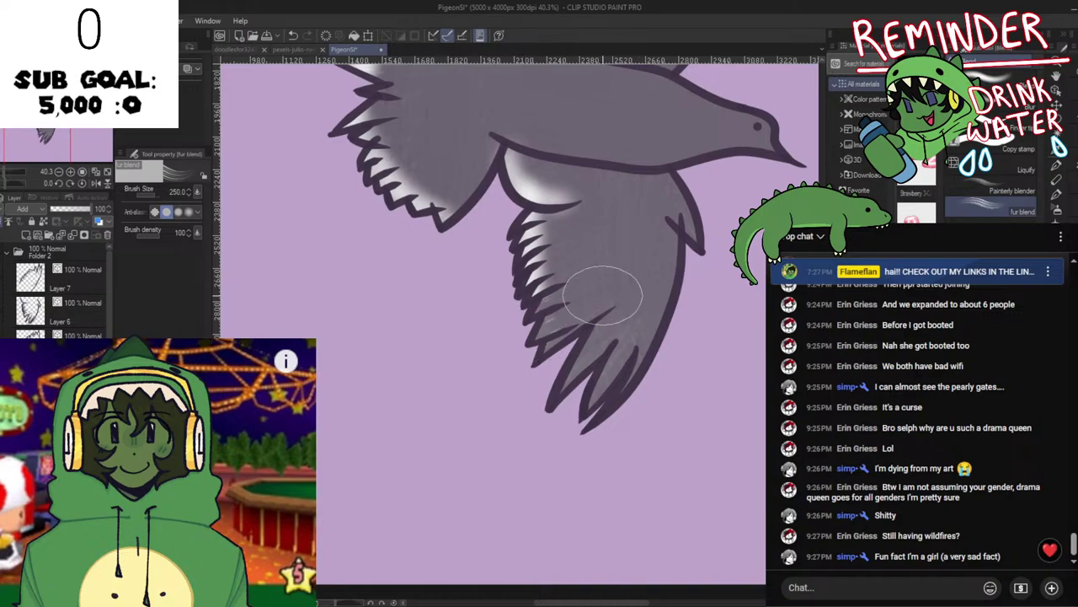
drag(548, 251, 581, 420)
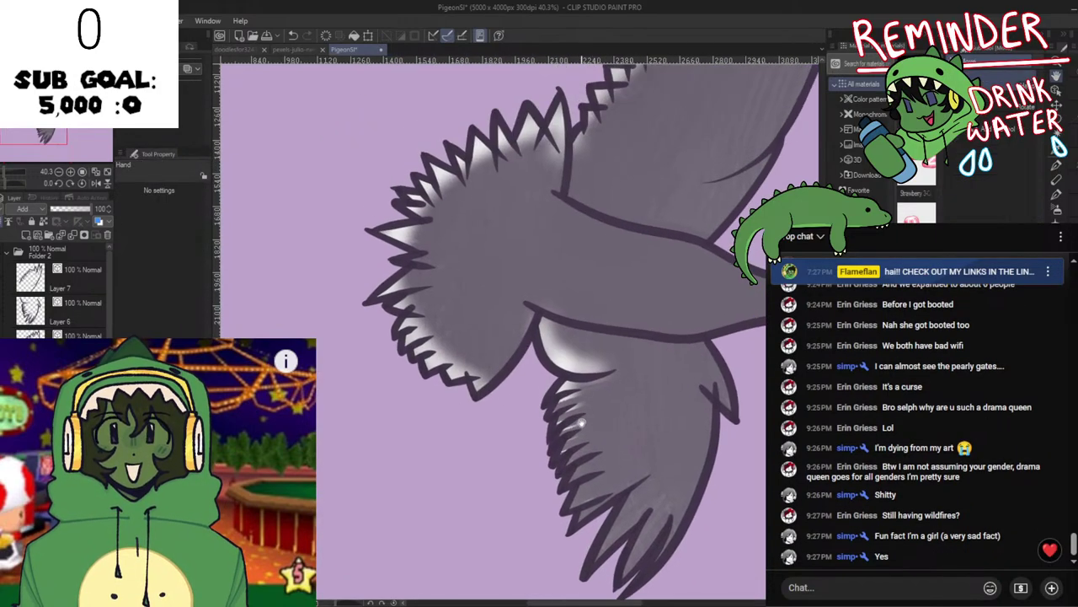
key(p)
key(j)
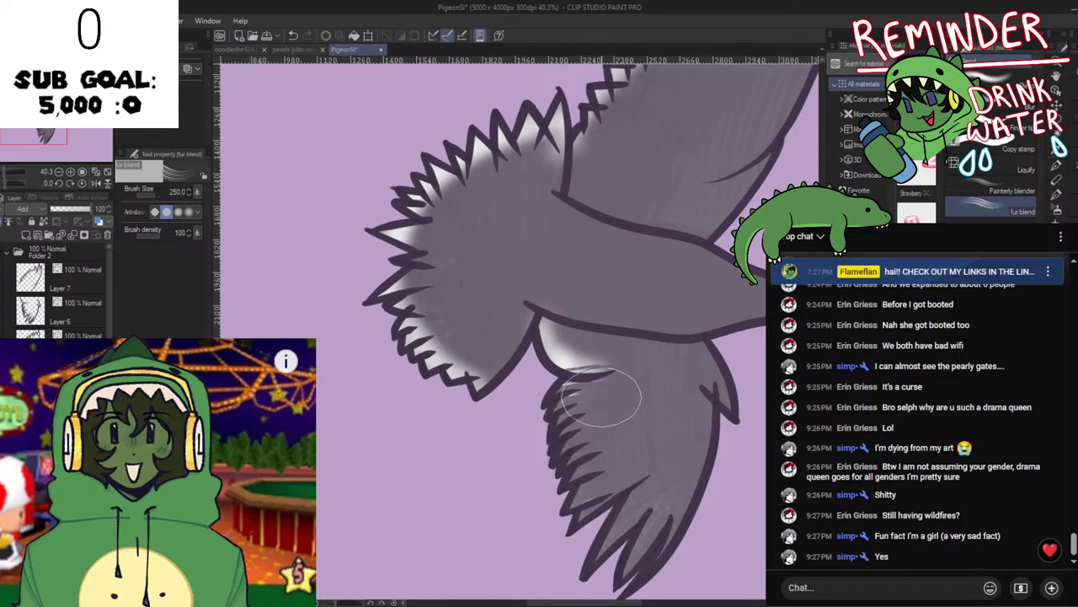
key(h)
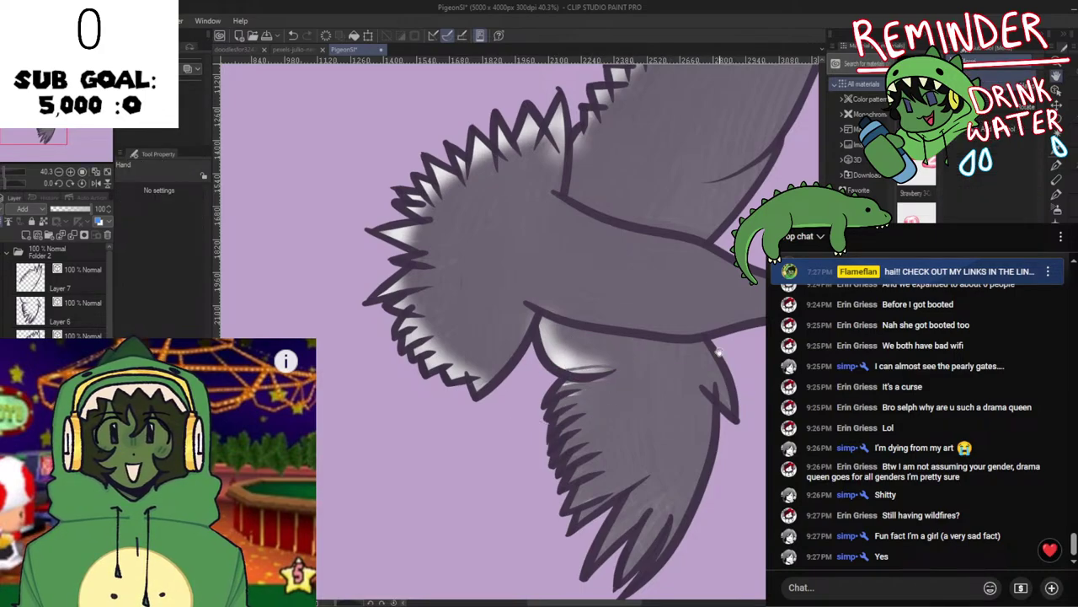
key(j)
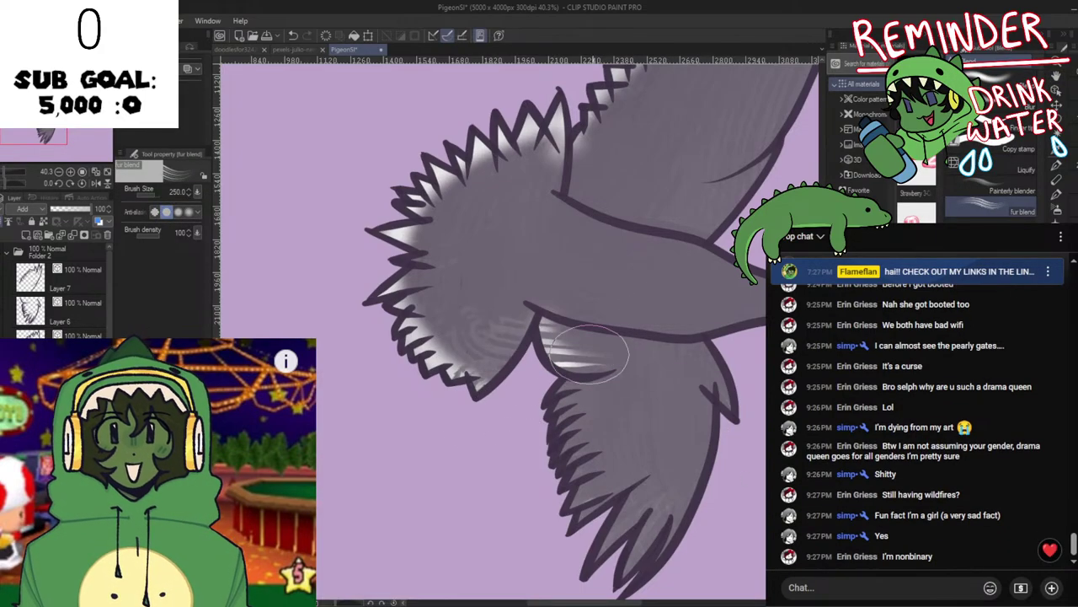
mouse_move(473, 329)
mouse_down()
mouse_move(547, 326)
mouse_move(610, 352)
mouse_up()
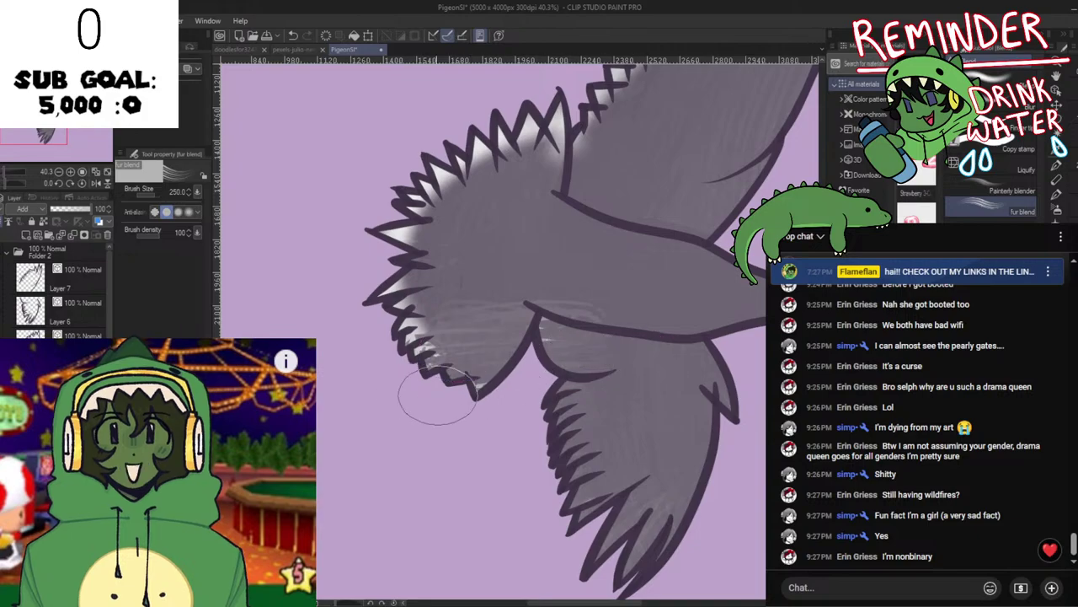
mouse_move(436, 398)
mouse_down()
mouse_move(465, 353)
mouse_move(603, 303)
mouse_up()
Blend the highlights on the tail feathers into soft streaks with the size 250 fur blend brush.
key(e)
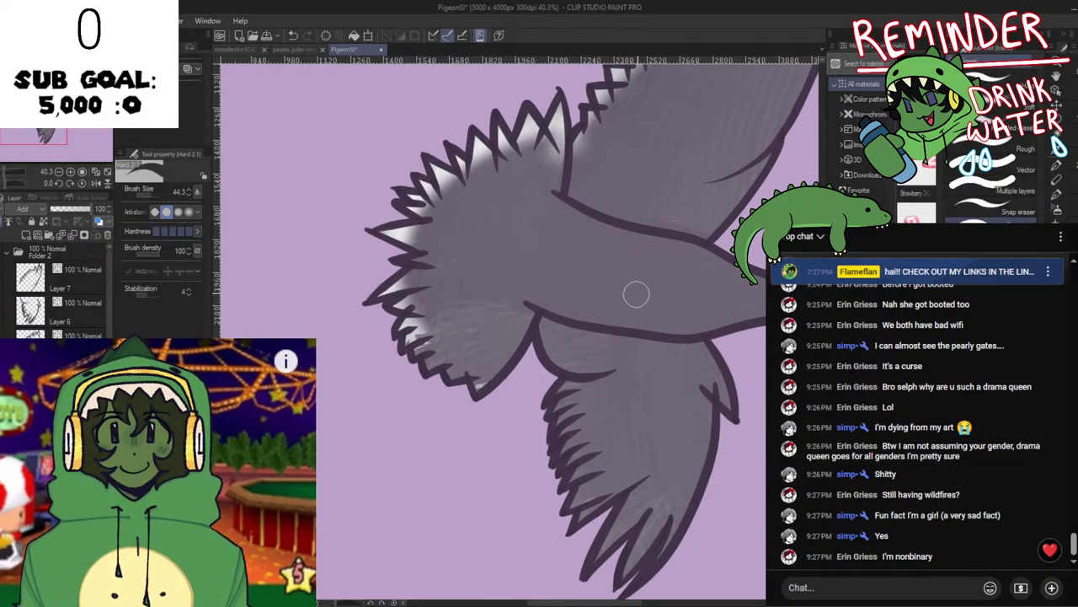
click(1007, 107)
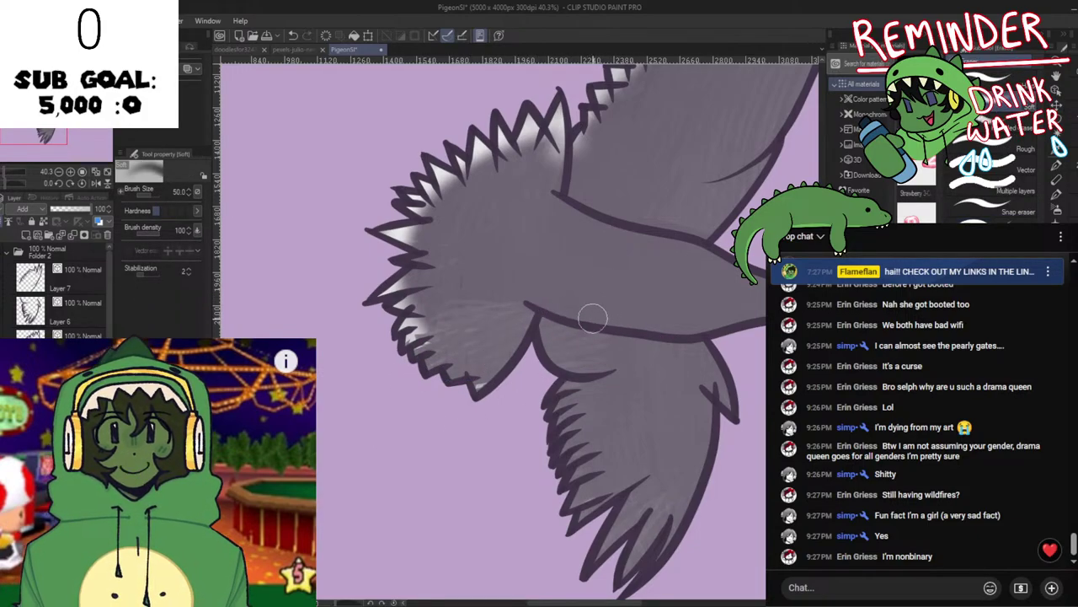
key(j)
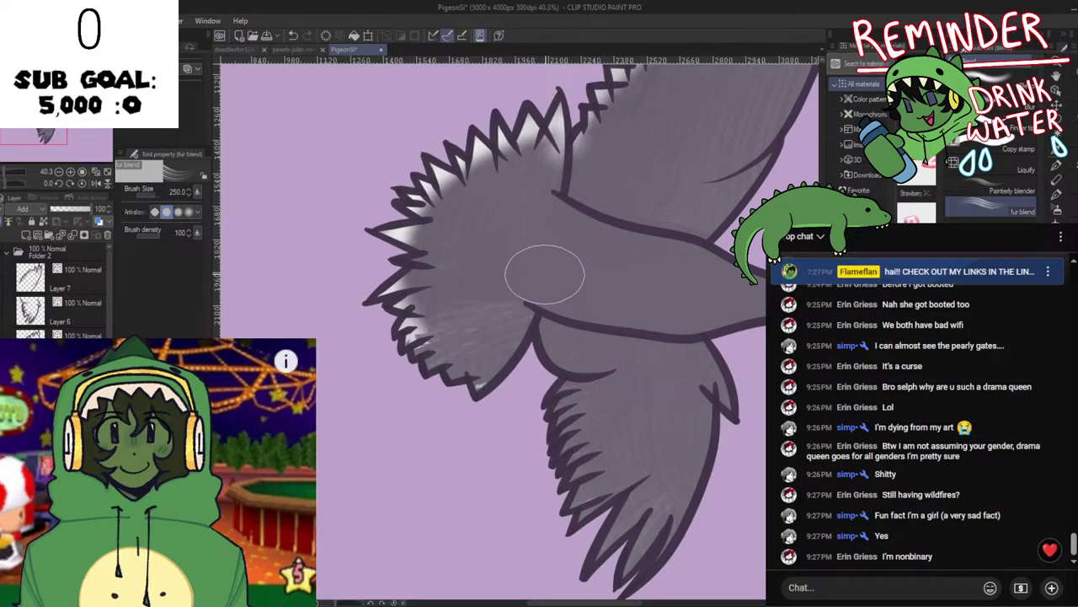
drag(539, 278, 409, 358)
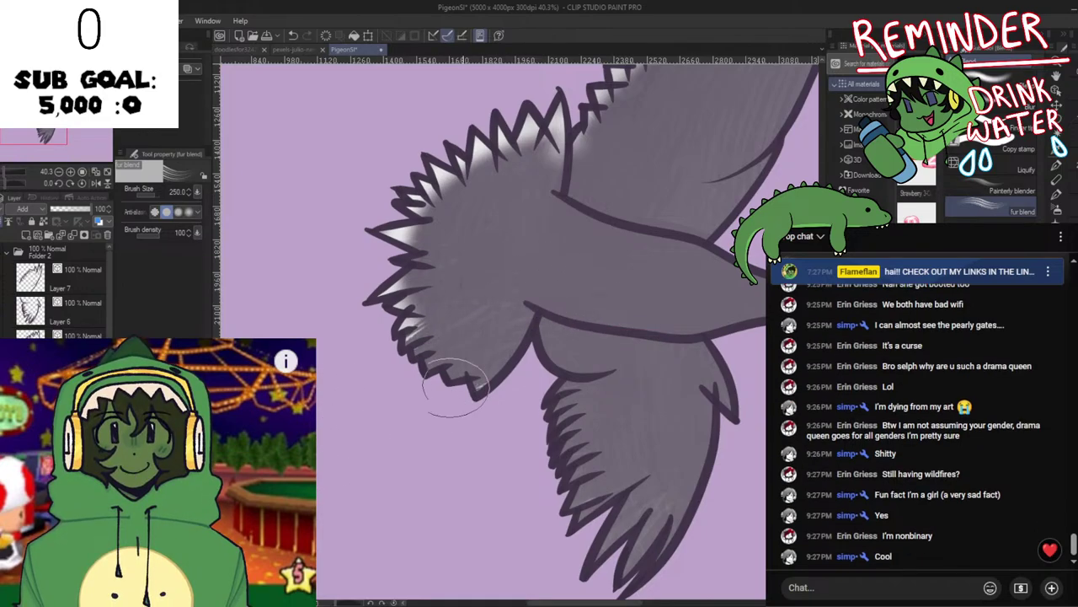
mouse_move(455, 388)
mouse_down()
mouse_move(486, 378)
mouse_move(444, 392)
mouse_move(344, 363)
mouse_move(432, 321)
mouse_move(484, 312)
mouse_move(329, 331)
mouse_move(349, 319)
mouse_move(527, 310)
mouse_move(379, 326)
mouse_move(415, 285)
mouse_move(503, 408)
mouse_move(548, 394)
mouse_move(559, 425)
mouse_up()
key(e)
key(j)
mouse_move(488, 436)
mouse_down()
mouse_move(371, 419)
mouse_move(485, 419)
mouse_move(378, 357)
mouse_move(461, 385)
mouse_move(437, 388)
mouse_move(406, 327)
mouse_move(471, 354)
mouse_move(493, 340)
mouse_move(466, 243)
mouse_move(497, 325)
mouse_move(593, 182)
mouse_move(601, 221)
mouse_move(578, 299)
mouse_move(581, 229)
mouse_move(518, 244)
mouse_move(470, 381)
mouse_up()
key(i)
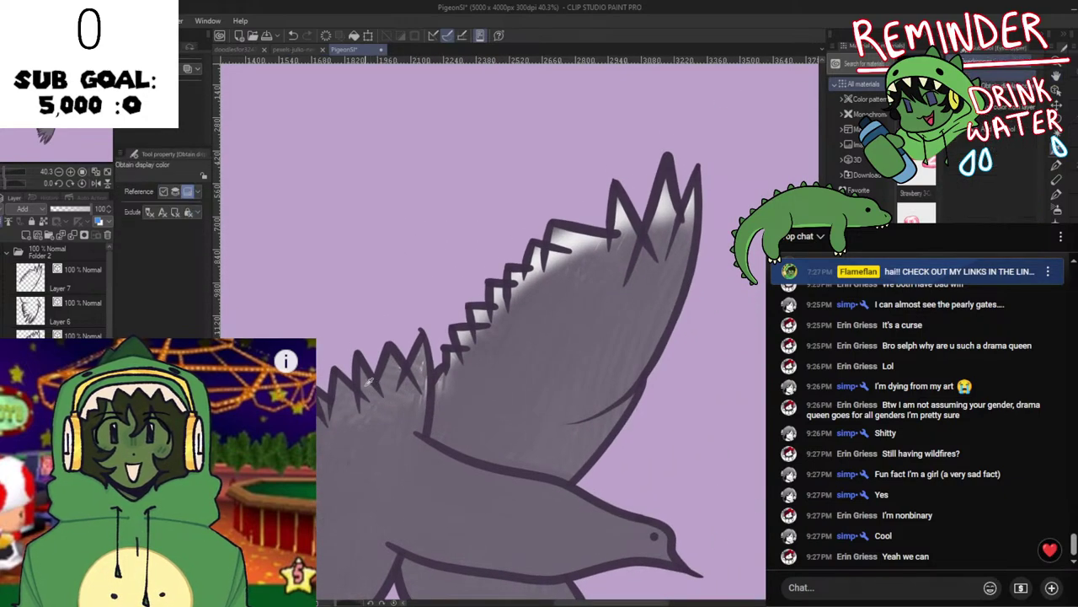
drag(394, 399, 531, 325)
drag(466, 368, 411, 347)
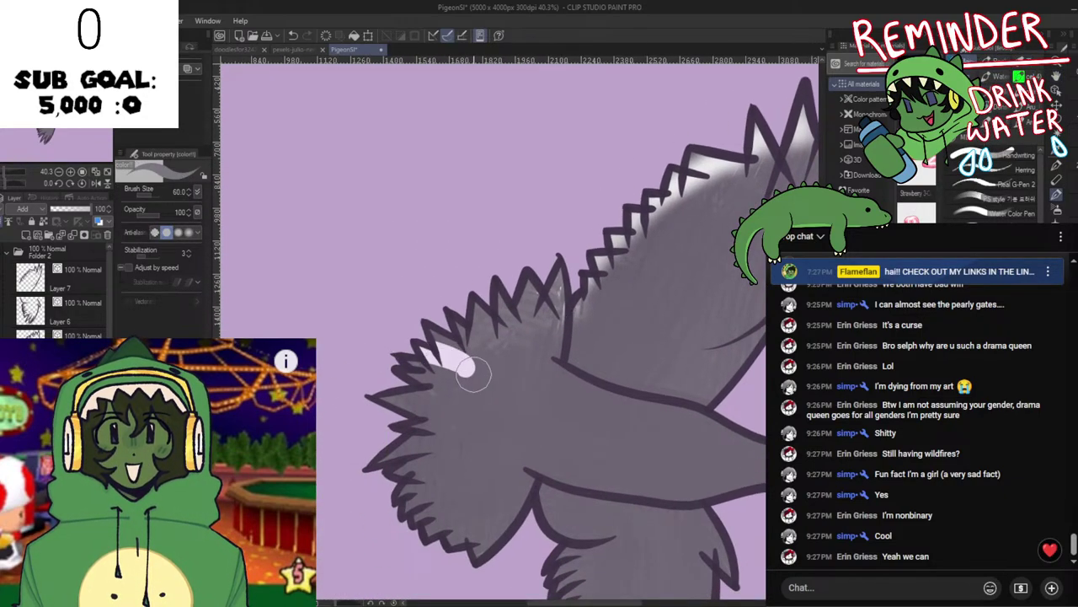
key(ctrl+z)
Smooth the remaining bright spots along the tail's upper feather tips with the size 250 fur blend brush.
key(b)
key(j)
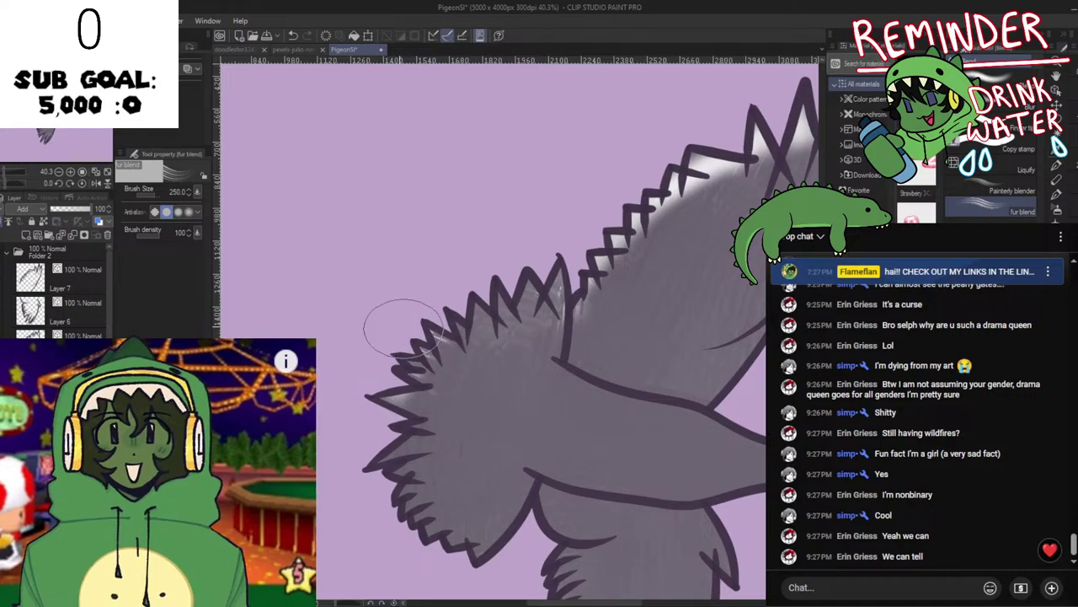
drag(404, 328, 463, 346)
drag(348, 398, 384, 354)
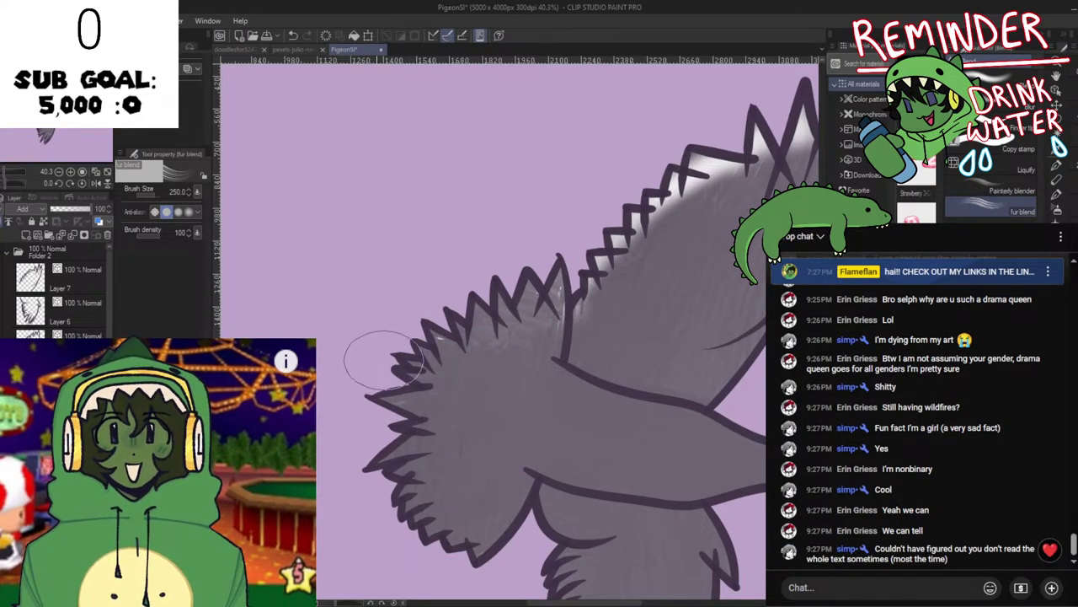
drag(466, 341, 442, 328)
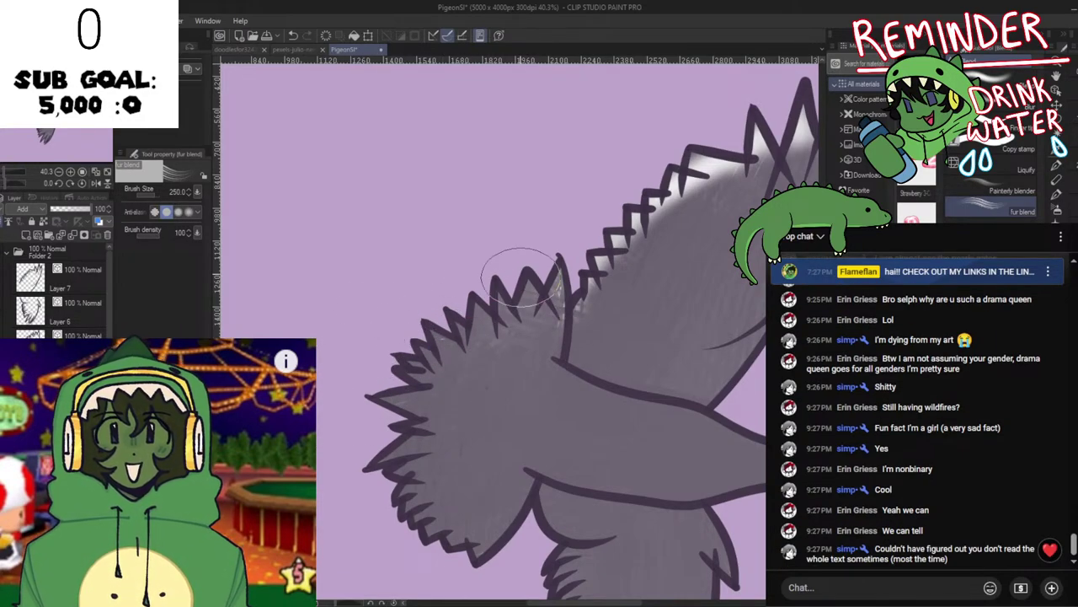
mouse_move(582, 284)
mouse_down()
mouse_move(410, 412)
mouse_move(372, 359)
mouse_move(420, 295)
mouse_move(471, 292)
mouse_move(474, 342)
mouse_move(491, 378)
mouse_move(516, 272)
mouse_up()
Blend the highlights along the upper wing's feather edge and tips into the grey with the size 250 fur blend brush.
mouse_move(592, 151)
mouse_down()
mouse_move(616, 189)
mouse_move(624, 171)
mouse_move(651, 197)
mouse_move(680, 197)
mouse_move(684, 232)
mouse_move(700, 181)
mouse_up()
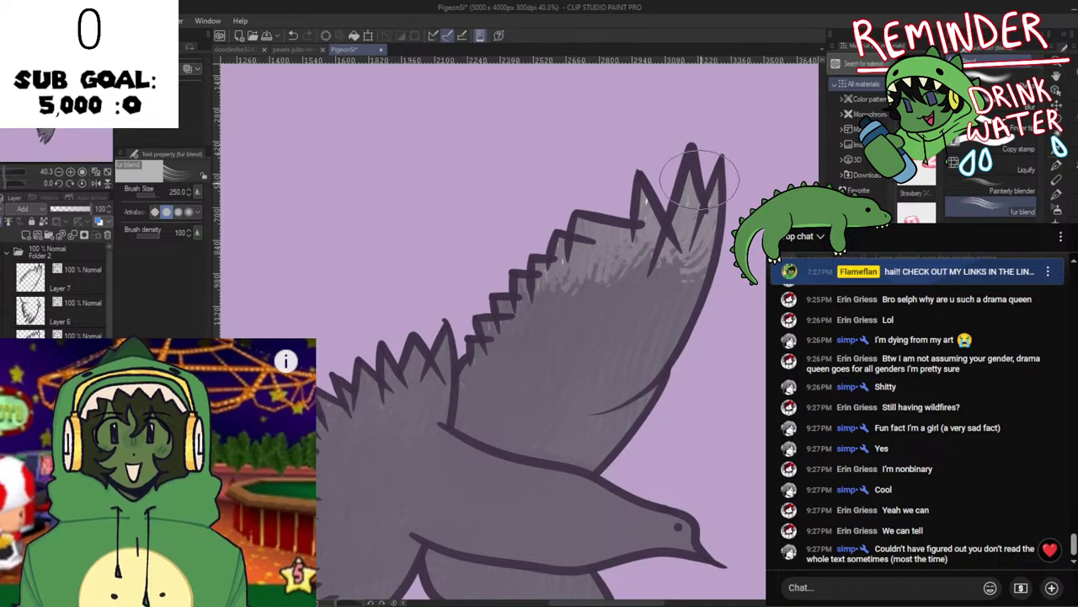
mouse_move(609, 182)
mouse_down()
mouse_move(485, 320)
mouse_move(476, 301)
mouse_move(484, 307)
mouse_move(461, 324)
mouse_move(474, 334)
mouse_move(445, 360)
mouse_move(402, 352)
mouse_move(354, 415)
mouse_up()
mouse_move(382, 452)
mouse_down()
mouse_move(458, 320)
mouse_move(509, 262)
mouse_up()
Add another layer of airbrushed highlights to the tail feathers and blend them with the size 250 fur blend brush.
key(b)
mouse_move(420, 281)
mouse_down()
mouse_move(449, 381)
mouse_move(484, 426)
mouse_move(360, 343)
mouse_move(370, 308)
mouse_move(353, 370)
mouse_move(386, 383)
mouse_move(419, 333)
mouse_move(397, 426)
mouse_move(412, 454)
mouse_move(427, 459)
mouse_move(488, 434)
mouse_move(522, 380)
mouse_move(476, 412)
mouse_move(395, 432)
mouse_move(444, 377)
mouse_move(399, 413)
mouse_up()
key(j)
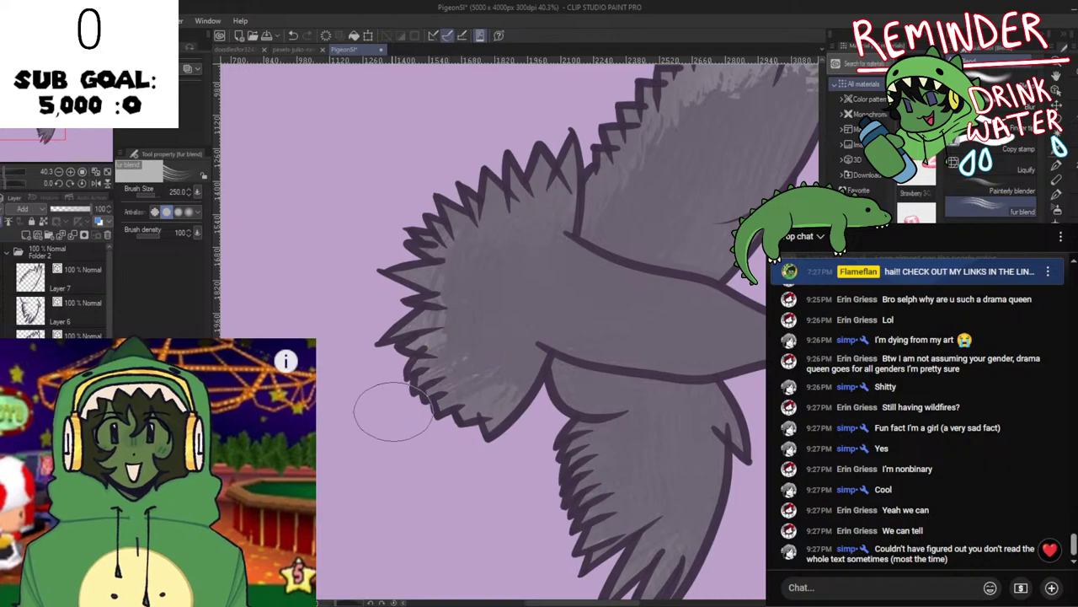
mouse_move(581, 442)
mouse_down()
mouse_move(463, 402)
mouse_move(443, 336)
mouse_move(462, 375)
mouse_move(466, 511)
mouse_move(449, 397)
mouse_move(476, 421)
mouse_move(515, 426)
mouse_up()
Airbrush a second pass of highlights on the lower wing's inner edge and feathers with the size 50 Soft brush.
key(p)
key(b)
key(j)
key(b)
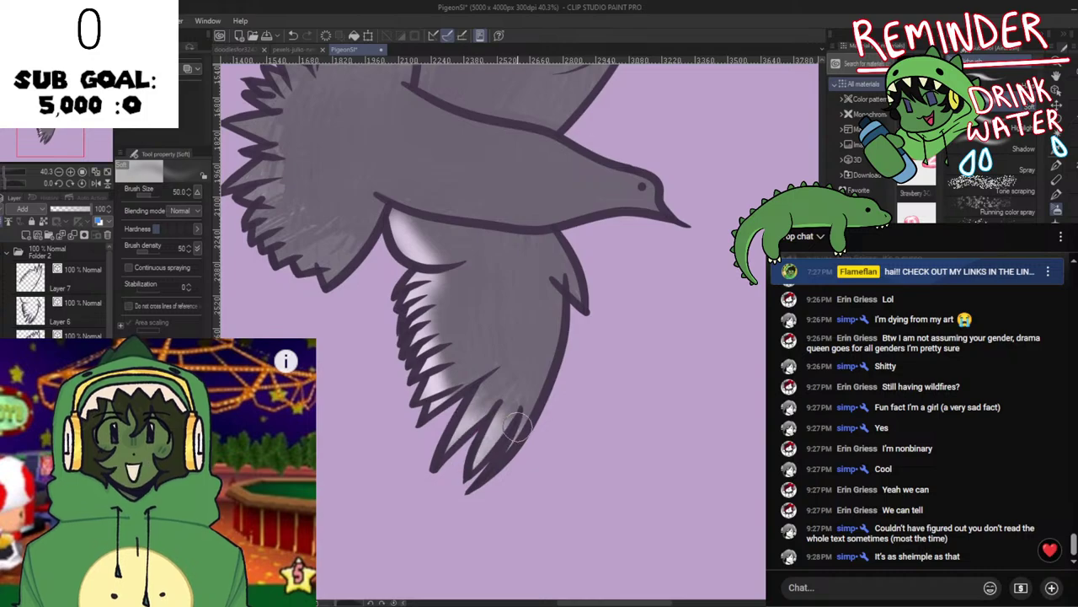
drag(635, 337, 698, 447)
Blend the second pass of lower wing highlights into streaky feather texture with the size 250 fur blend brush.
key(j)
mouse_move(492, 362)
mouse_down()
mouse_move(457, 385)
mouse_move(459, 356)
mouse_move(474, 377)
mouse_move(492, 346)
mouse_move(501, 373)
mouse_move(488, 433)
mouse_move(549, 562)
mouse_move(536, 509)
mouse_move(538, 525)
mouse_move(473, 390)
mouse_move(492, 400)
mouse_move(491, 415)
mouse_move(537, 400)
mouse_move(476, 431)
mouse_move(472, 464)
mouse_up()
mouse_move(564, 253)
mouse_down()
mouse_move(579, 321)
mouse_move(558, 423)
mouse_up()
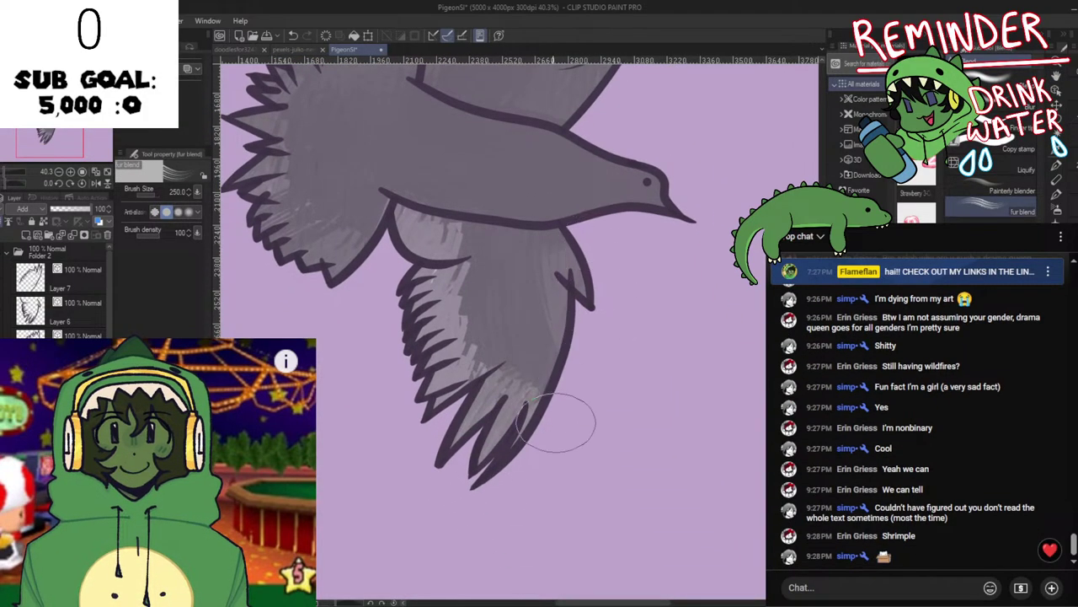
mouse_move(573, 274)
mouse_down()
mouse_move(533, 322)
mouse_move(530, 451)
mouse_up()
mouse_move(501, 400)
mouse_down()
mouse_move(511, 387)
mouse_move(467, 372)
mouse_up()
mouse_move(458, 304)
mouse_down()
mouse_move(460, 238)
mouse_move(408, 217)
mouse_up()
drag(491, 253, 512, 337)
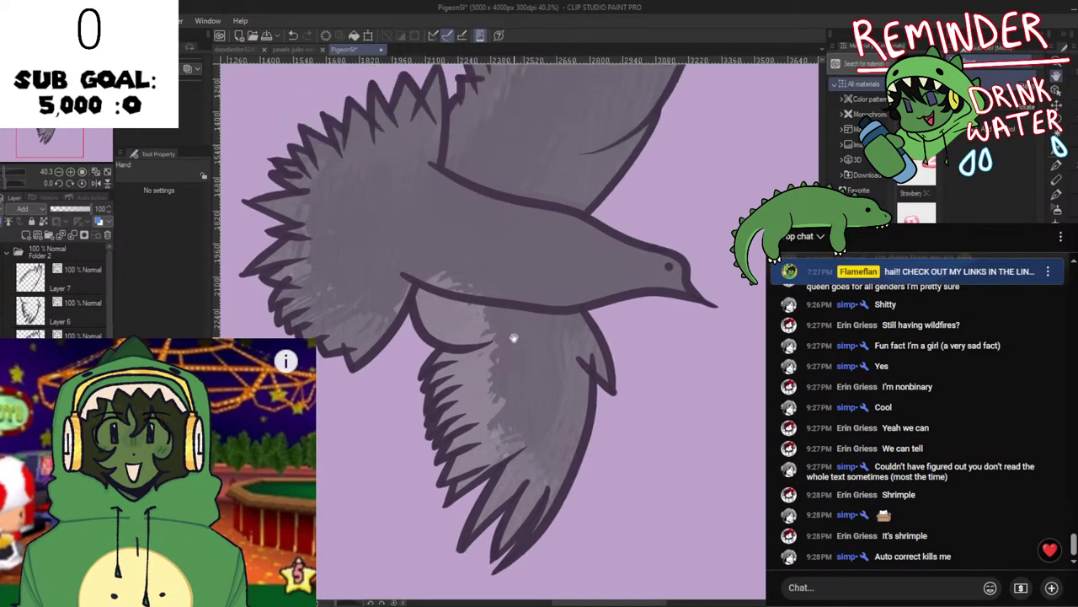
Soften the border between the tail's highlights and the darker grey with the size 250 fur blend brush.
key(e)
drag(471, 297, 551, 241)
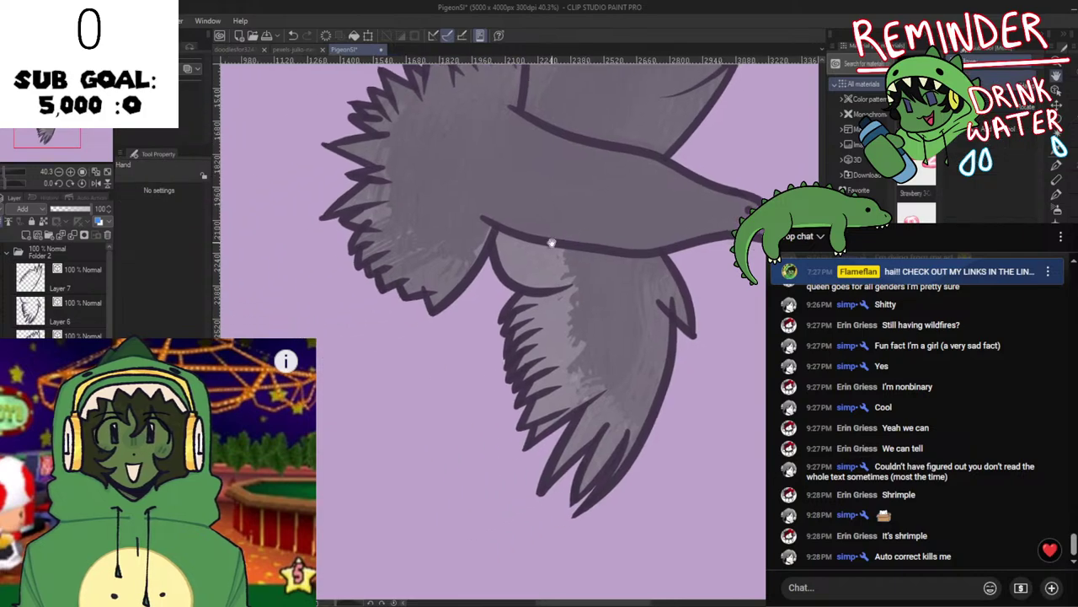
key(j)
drag(408, 290, 468, 236)
drag(385, 263, 391, 225)
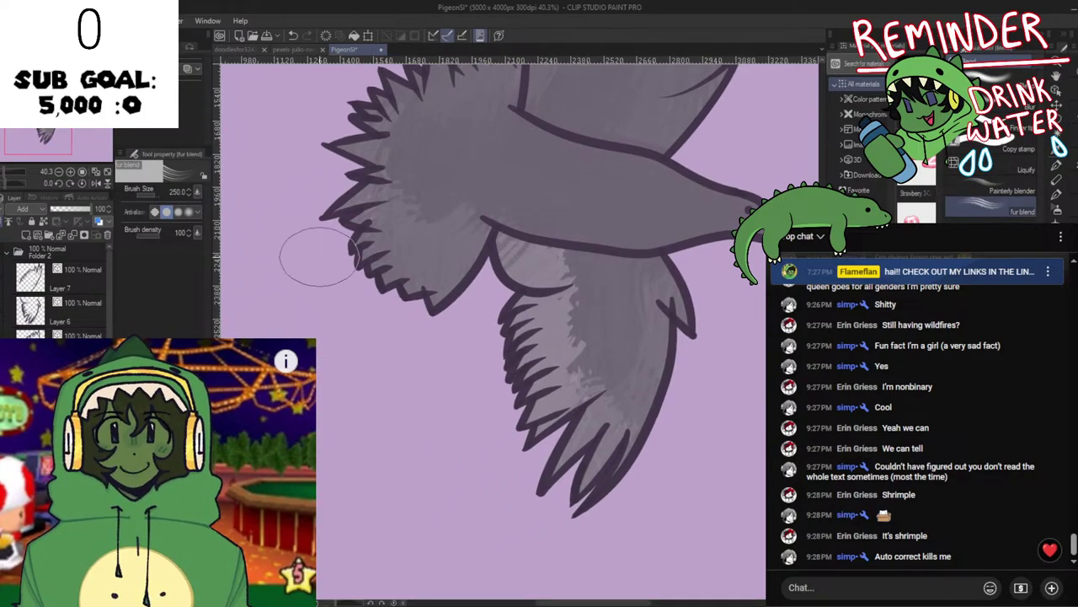
drag(450, 288, 475, 390)
mouse_move(419, 298)
mouse_down()
mouse_move(416, 267)
mouse_move(439, 207)
mouse_up()
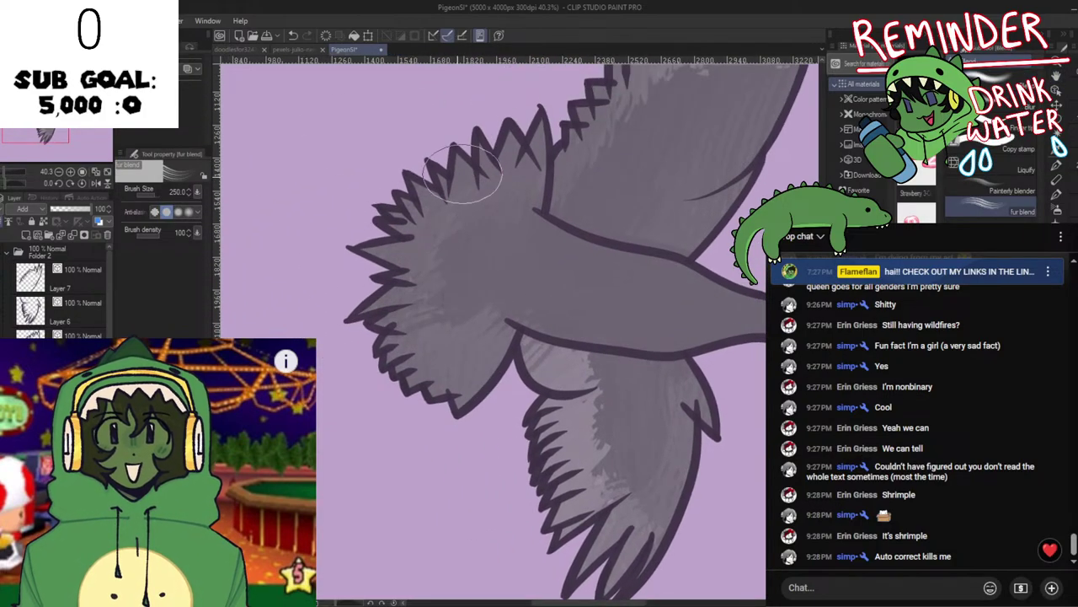
drag(471, 277, 413, 371)
Soften the lower wing's highlight border and inner edge into the darker grey with the size 250 fur blend brush.
drag(519, 476, 541, 335)
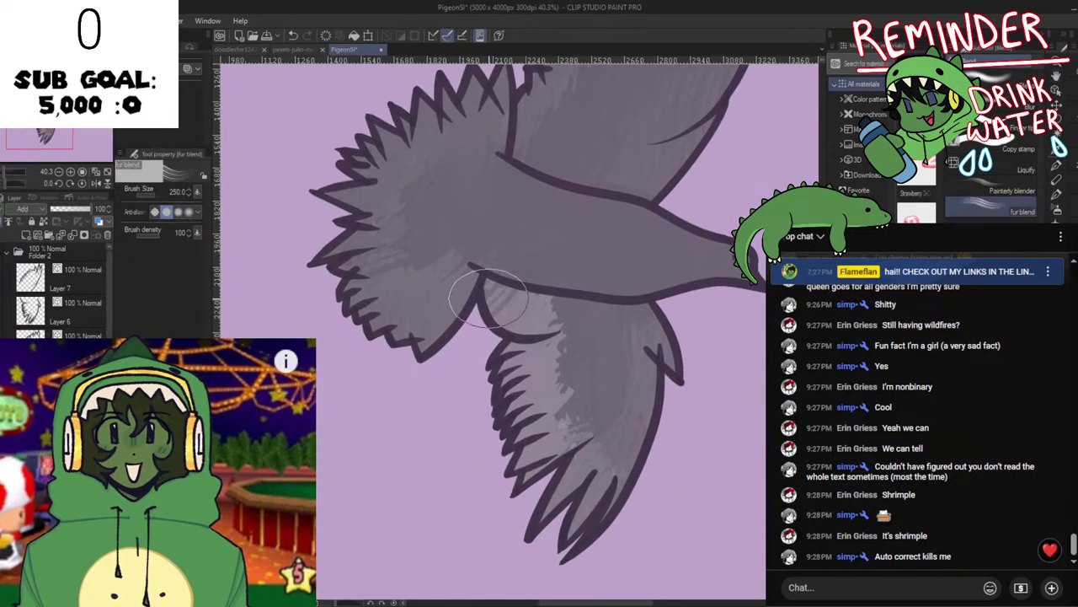
mouse_move(526, 265)
mouse_down()
mouse_move(519, 292)
mouse_move(544, 293)
mouse_move(547, 340)
mouse_move(592, 415)
mouse_move(585, 478)
mouse_move(602, 541)
mouse_up()
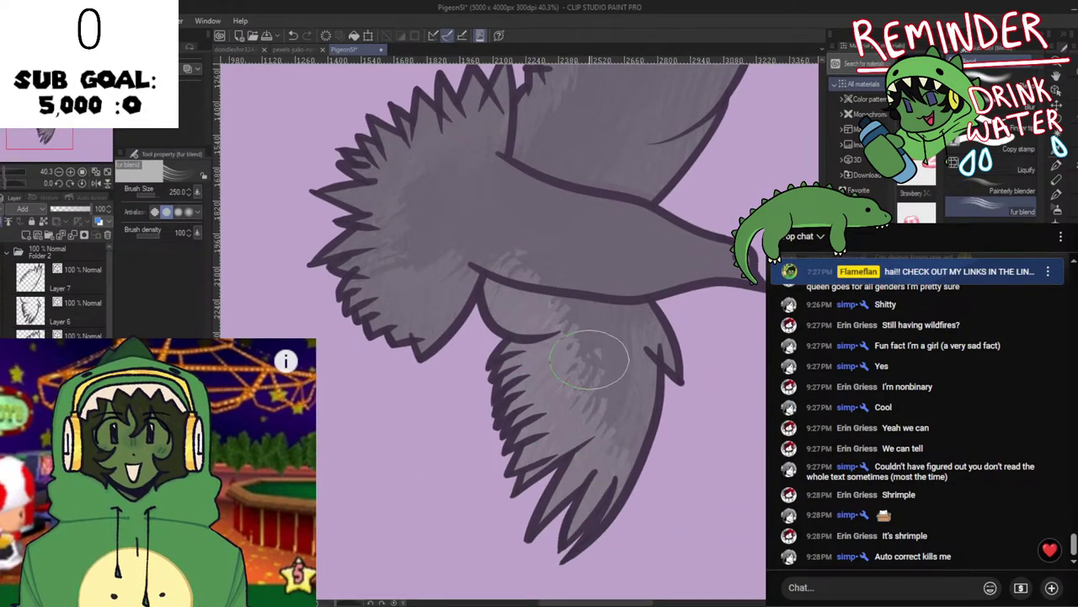
mouse_move(590, 358)
mouse_down()
mouse_move(560, 413)
mouse_move(633, 476)
mouse_up()
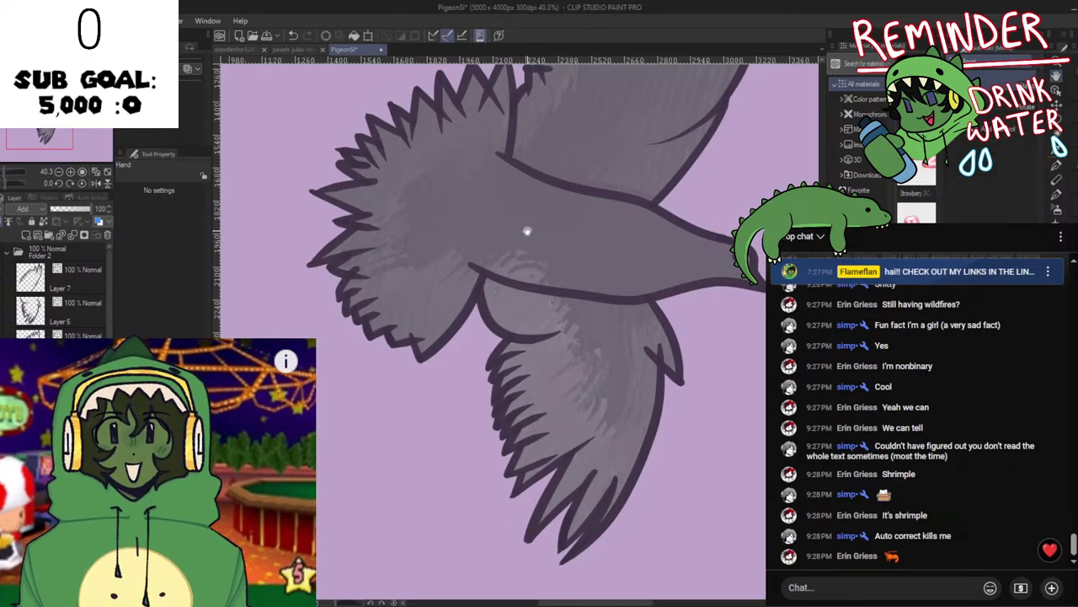
Try to soften the upper wing's highlight border with the fur blend brush, undo the last strokes, and check the whole drawing.
drag(527, 231, 482, 497)
mouse_move(508, 271)
mouse_down()
mouse_move(564, 228)
mouse_move(575, 255)
mouse_move(670, 223)
mouse_up()
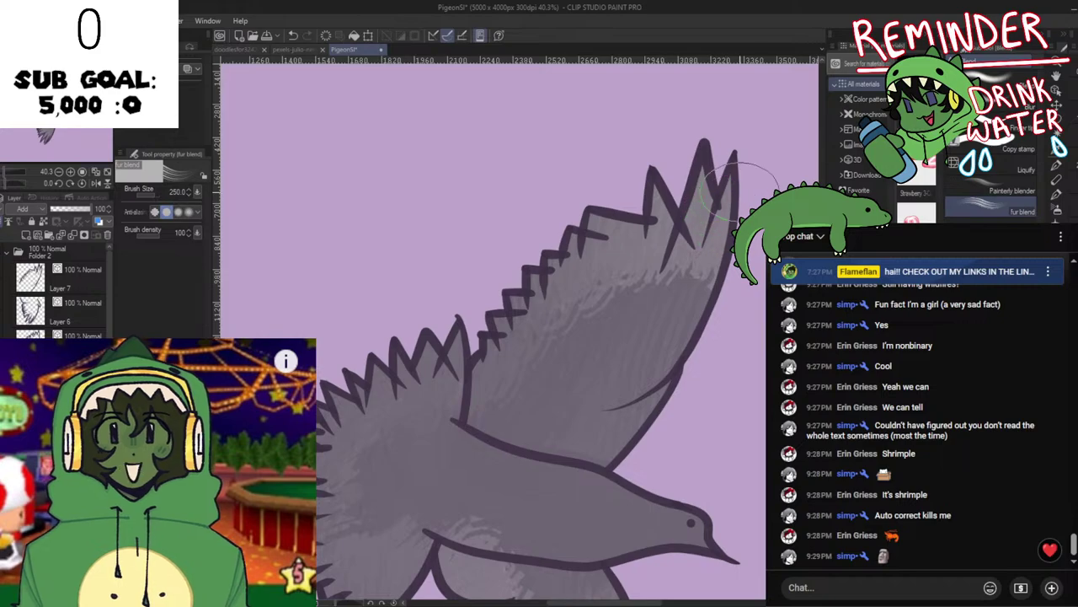
mouse_move(729, 248)
mouse_down()
mouse_move(599, 296)
mouse_move(623, 292)
mouse_up()
mouse_move(720, 290)
mouse_down()
mouse_move(527, 350)
mouse_move(597, 308)
mouse_move(621, 312)
mouse_move(624, 335)
mouse_move(561, 279)
mouse_move(576, 345)
mouse_move(596, 219)
mouse_move(602, 268)
mouse_up()
key(ctrl+z)
key(ctrl+z)
key(ctrl+z)
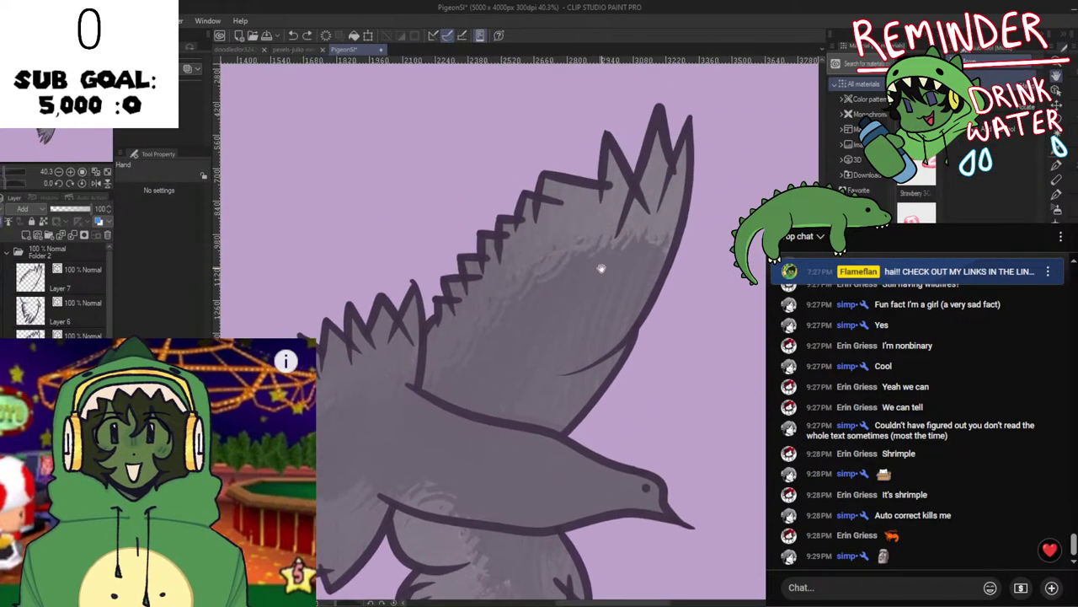
scroll(624, 311, down, 10)
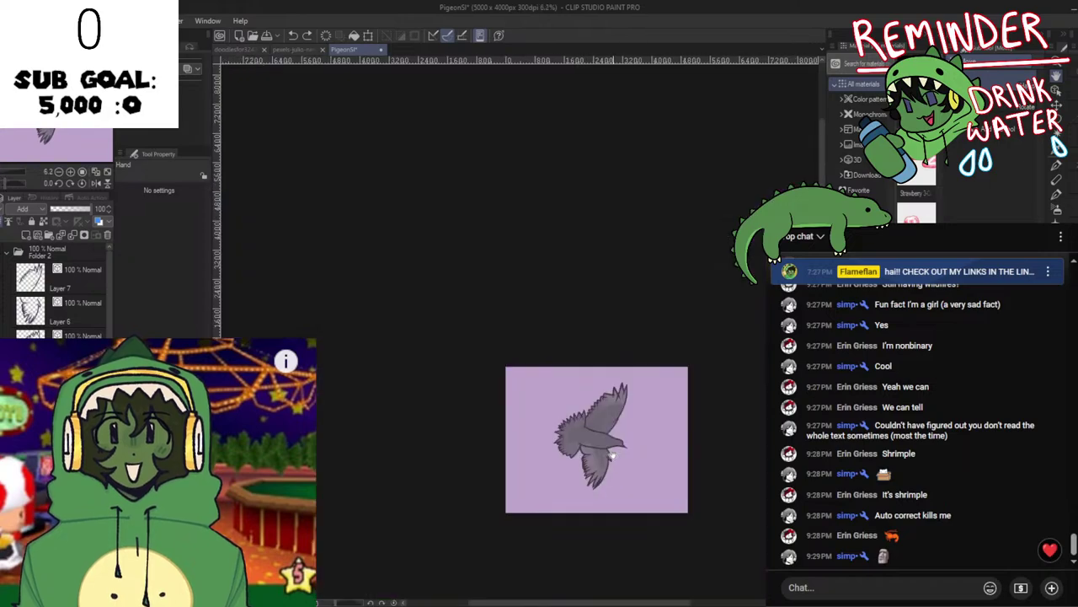
Work streaky feather texture into the upper wing's highlight border and check it against the rest of the bird.
scroll(612, 462, up, 10)
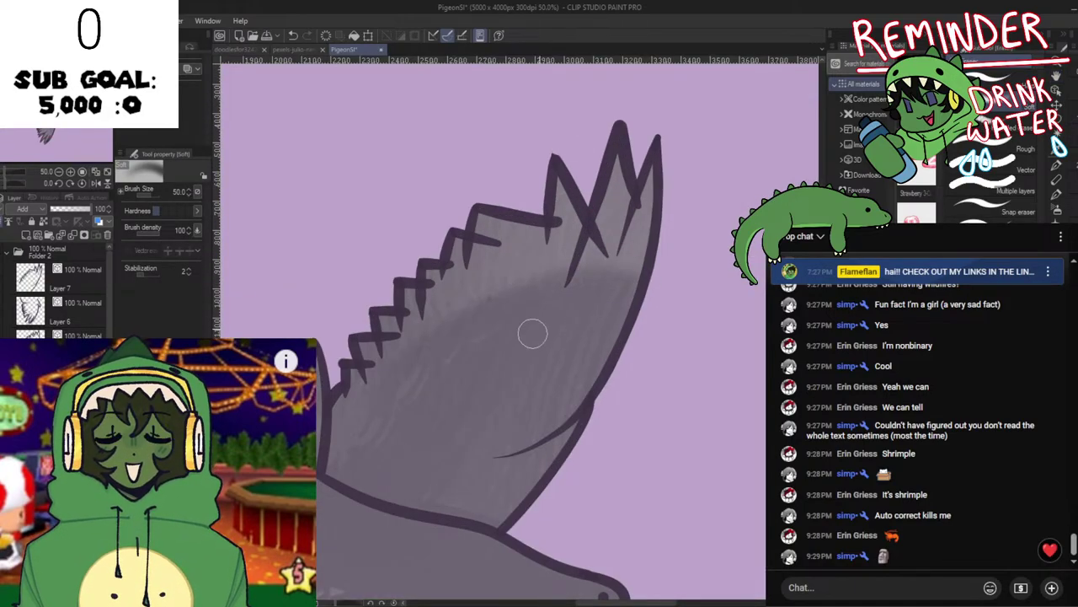
key(space)
scroll(463, 455, down, 4)
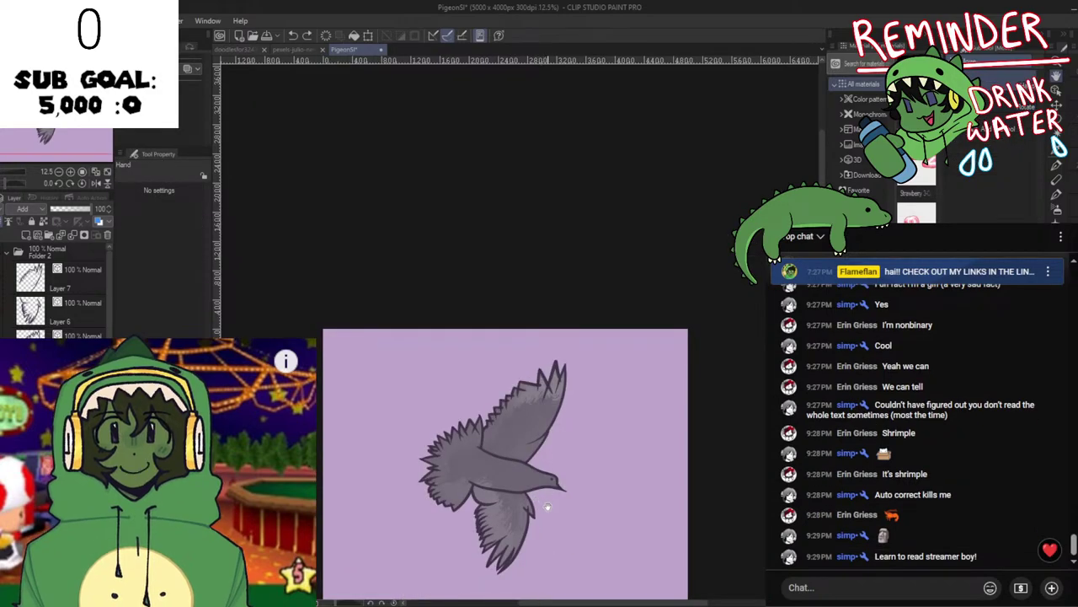
scroll(548, 505, up, 5)
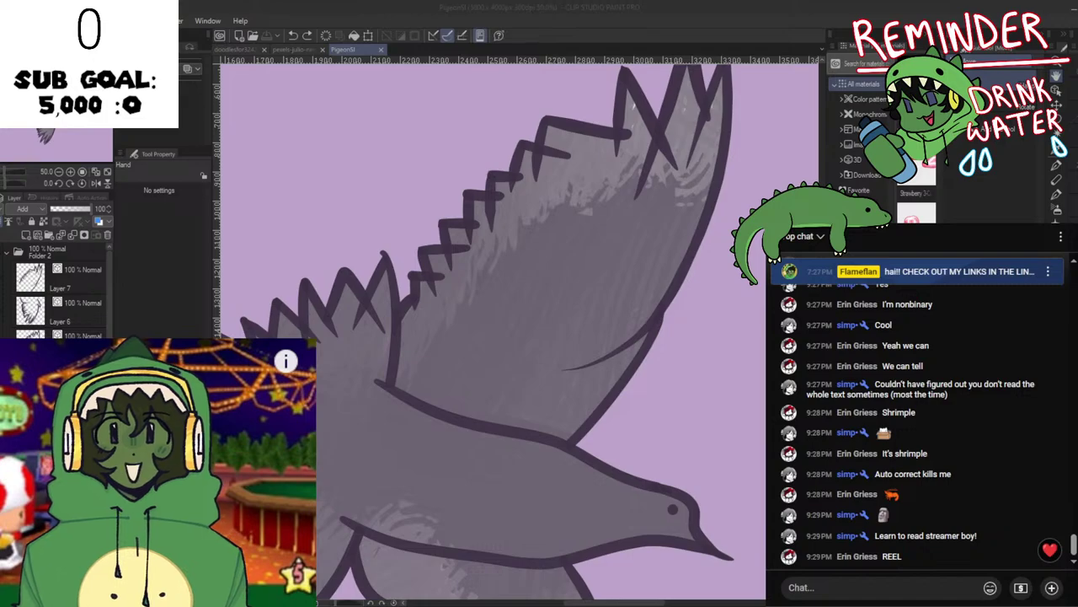
drag(615, 472, 647, 447)
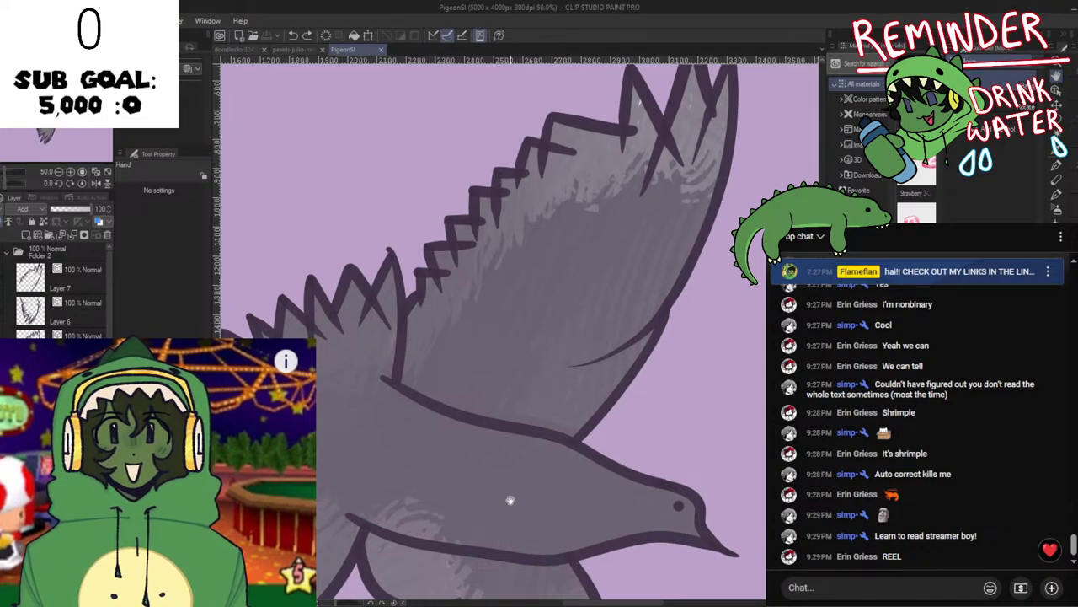
key(ctrl+minus)
drag(483, 362, 571, 335)
key(j)
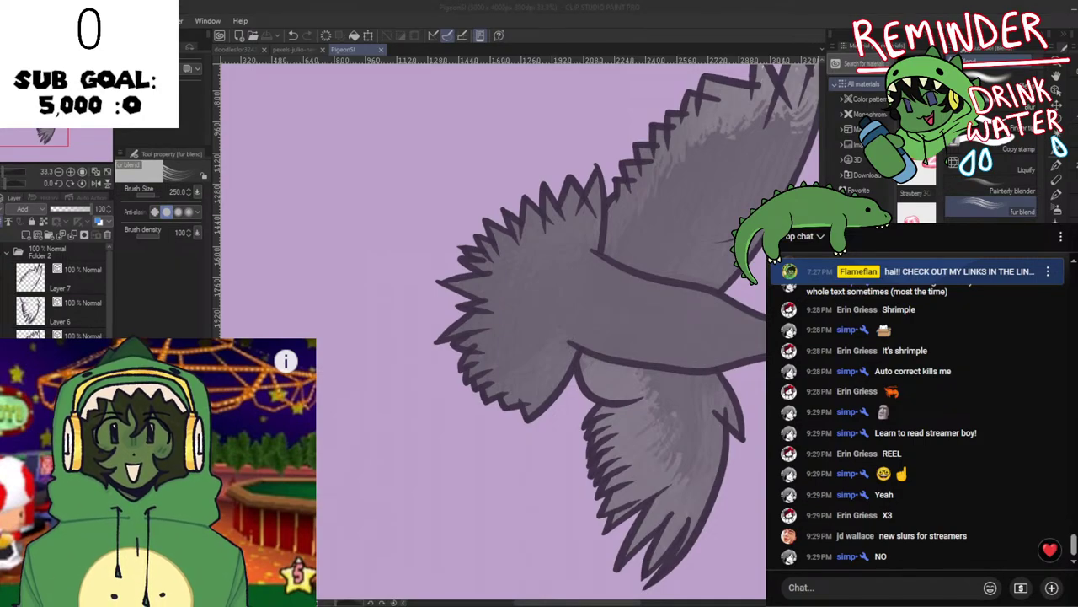
Blend the lower wing's highlight border and shoulder streaks into the grey with the size 250 fur blend brush.
key(alt+Tab)
drag(681, 350, 664, 351)
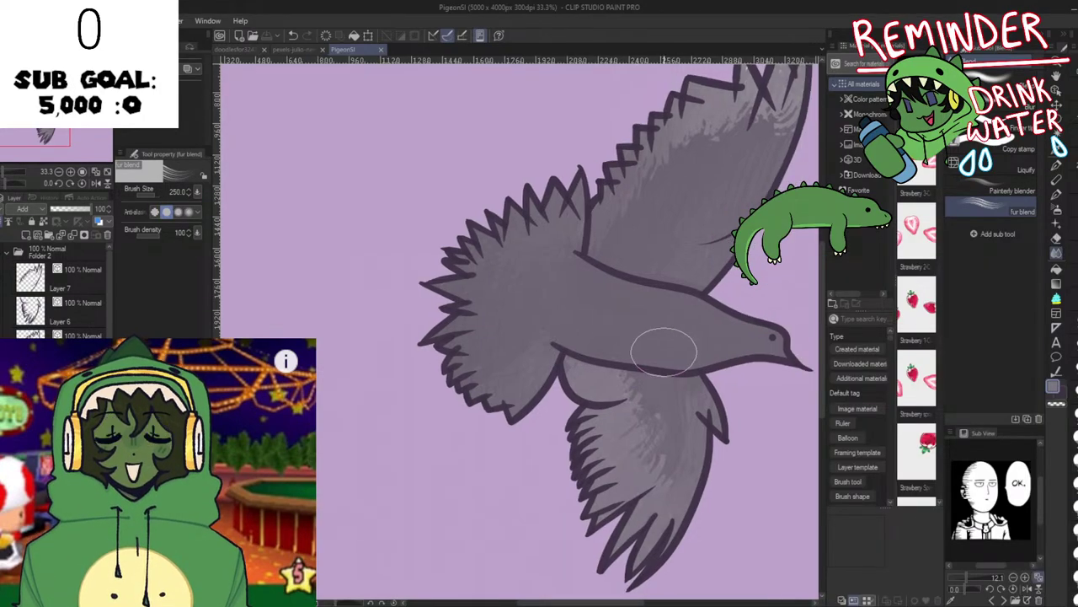
scroll(664, 350, up, 2)
scroll(601, 385, down, 1)
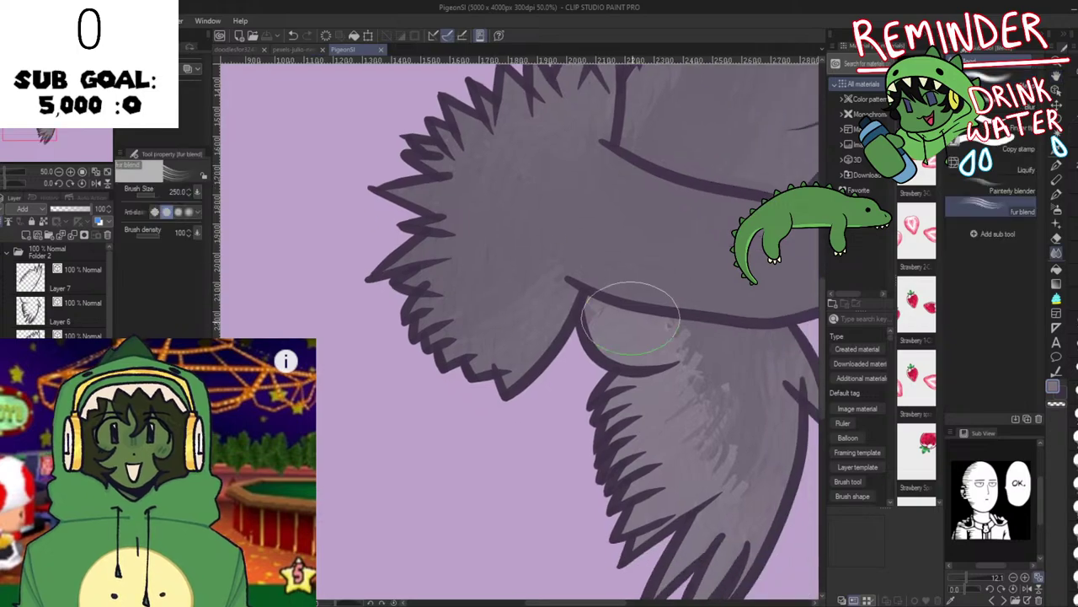
mouse_move(681, 326)
mouse_down()
mouse_move(646, 333)
mouse_move(666, 361)
mouse_move(562, 494)
mouse_up()
drag(730, 438, 559, 346)
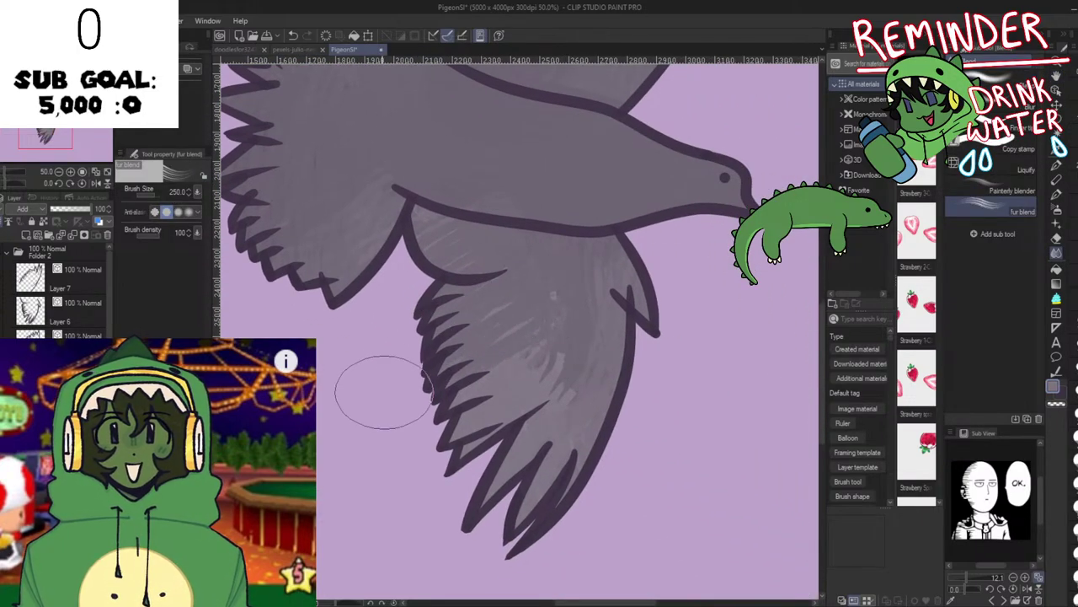
mouse_move(379, 440)
mouse_down()
mouse_move(488, 380)
mouse_move(506, 405)
mouse_move(548, 425)
mouse_move(639, 430)
mouse_up()
scroll(498, 308, down, 2)
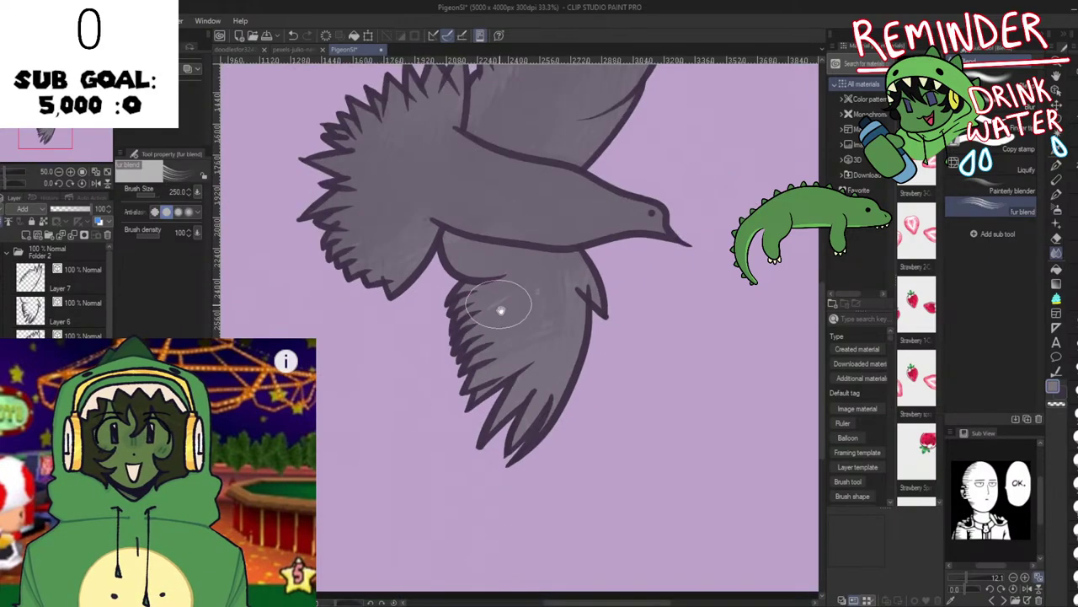
key(space)
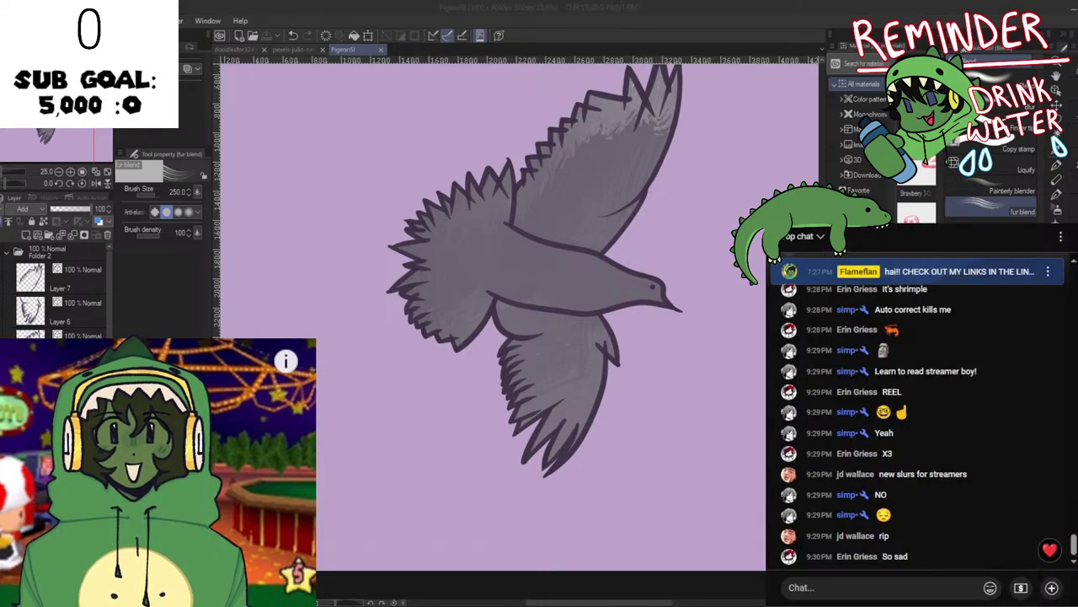
Blend the highlights at the upper wing's tip feathers downward with the size 250 fur blend brush.
click(630, 418)
drag(580, 338, 628, 461)
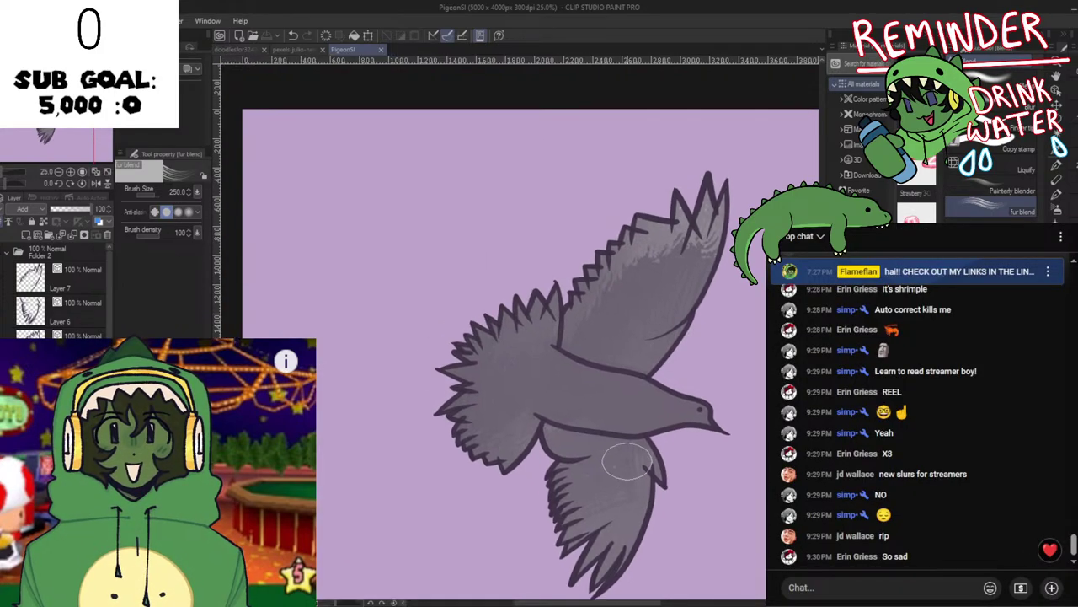
drag(614, 366, 518, 467)
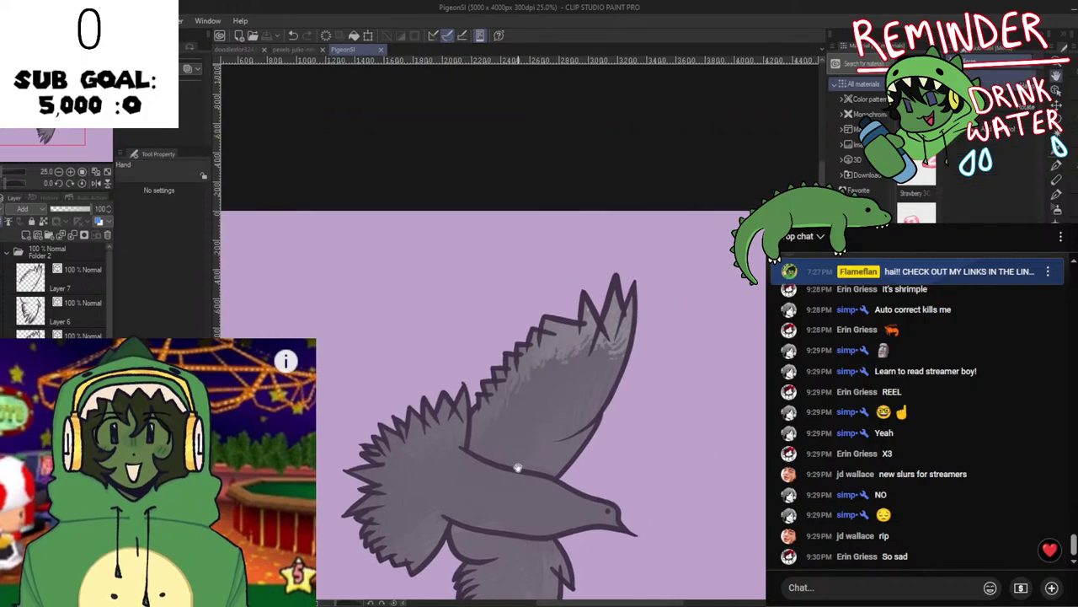
scroll(612, 374, up, 2)
mouse_move(686, 305)
mouse_down()
mouse_move(612, 370)
mouse_move(539, 402)
mouse_move(576, 360)
mouse_move(594, 402)
mouse_move(579, 443)
mouse_move(573, 291)
mouse_up()
scroll(524, 280, up, 1)
scroll(584, 415, down, 1)
drag(601, 435, 617, 260)
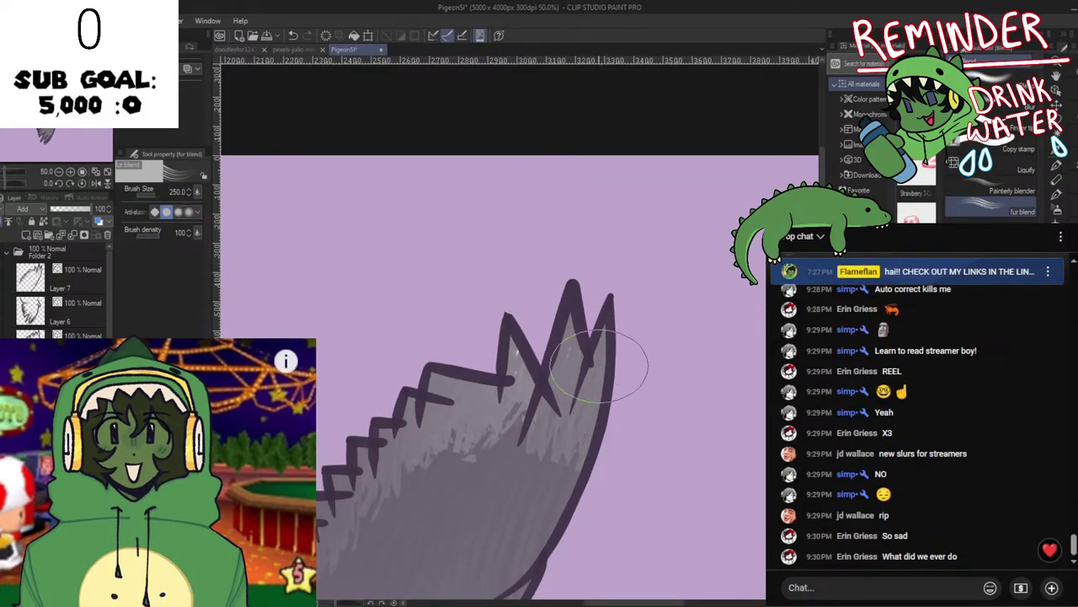
drag(602, 368, 589, 296)
Soften the upper wing's highlight border along the serrated feather edge into the grey with the size 250 fur blend brush.
drag(589, 394, 704, 293)
drag(626, 344, 618, 272)
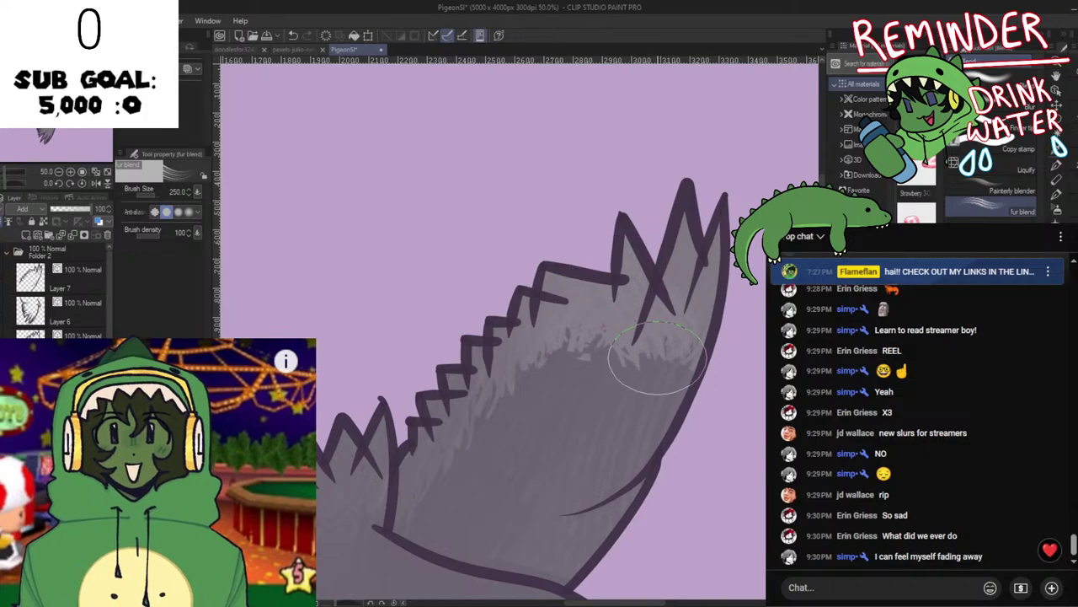
mouse_move(661, 360)
mouse_down()
mouse_move(636, 325)
mouse_move(650, 323)
mouse_move(621, 302)
mouse_move(618, 245)
mouse_move(594, 244)
mouse_move(585, 334)
mouse_move(620, 327)
mouse_move(542, 306)
mouse_move(443, 323)
mouse_move(560, 322)
mouse_move(568, 308)
mouse_move(486, 366)
mouse_move(384, 489)
mouse_move(540, 325)
mouse_move(488, 391)
mouse_up()
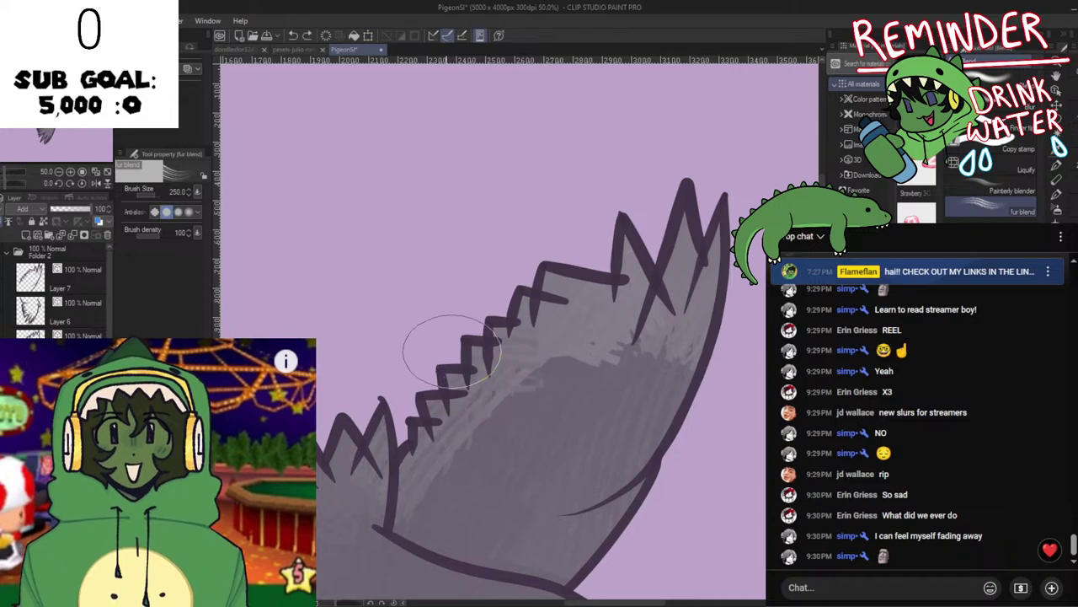
drag(452, 352, 494, 347)
drag(506, 412, 576, 315)
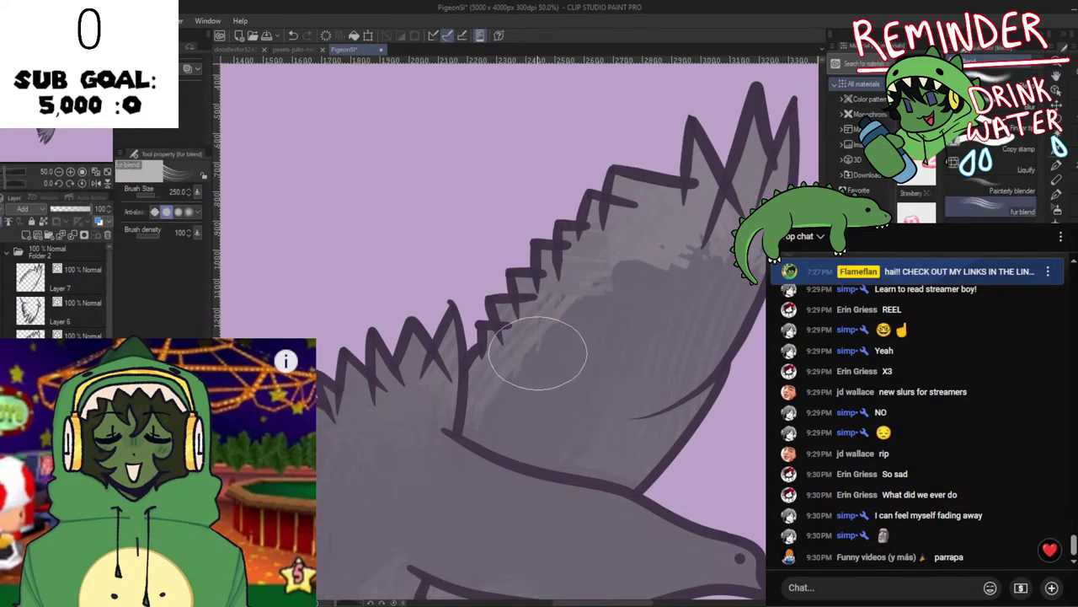
mouse_move(537, 354)
mouse_down()
mouse_move(525, 385)
mouse_move(539, 409)
mouse_move(559, 407)
mouse_move(534, 414)
mouse_move(549, 366)
mouse_move(493, 260)
mouse_move(601, 241)
mouse_move(653, 147)
mouse_move(717, 136)
mouse_move(710, 181)
mouse_move(728, 259)
mouse_move(573, 202)
mouse_move(563, 318)
mouse_move(479, 363)
mouse_move(419, 334)
mouse_move(447, 307)
mouse_move(499, 373)
mouse_move(510, 272)
mouse_up()
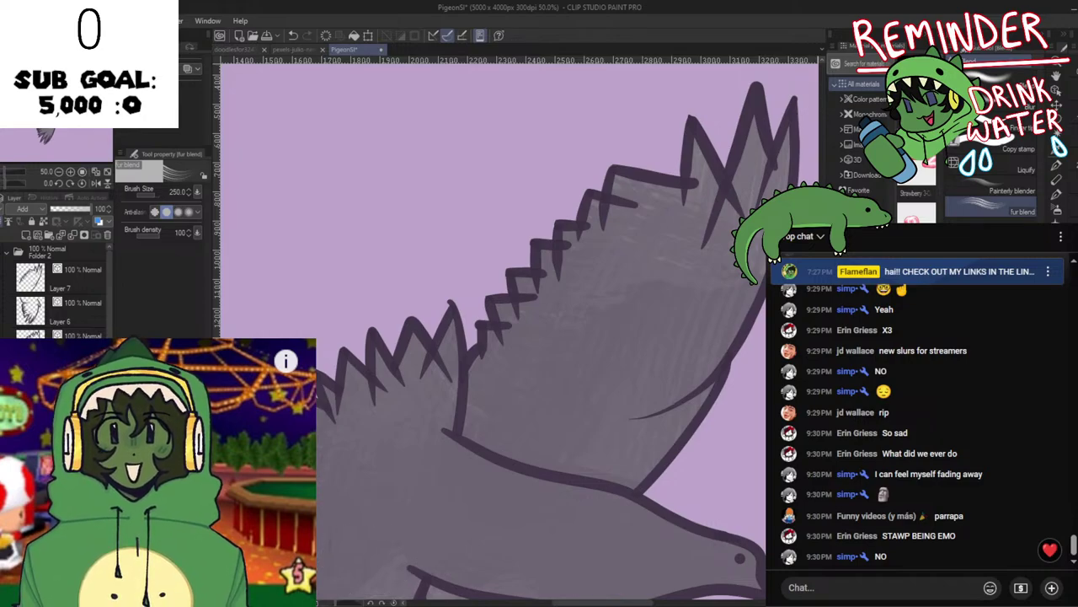
Compare the whole drawing with the black-and-white flying pigeon reference photo.
click(297, 49)
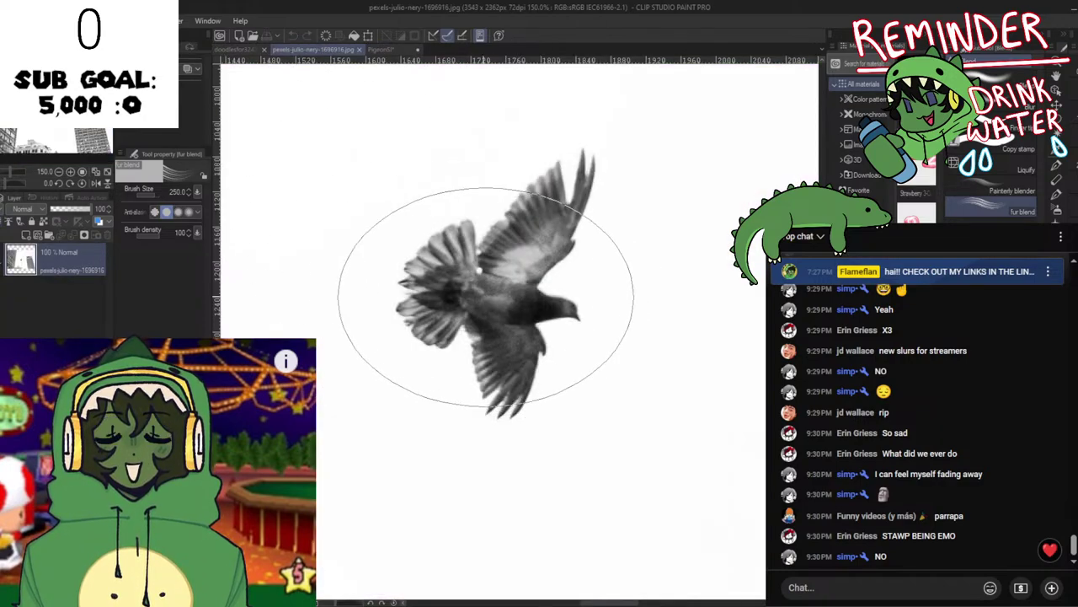
key(i)
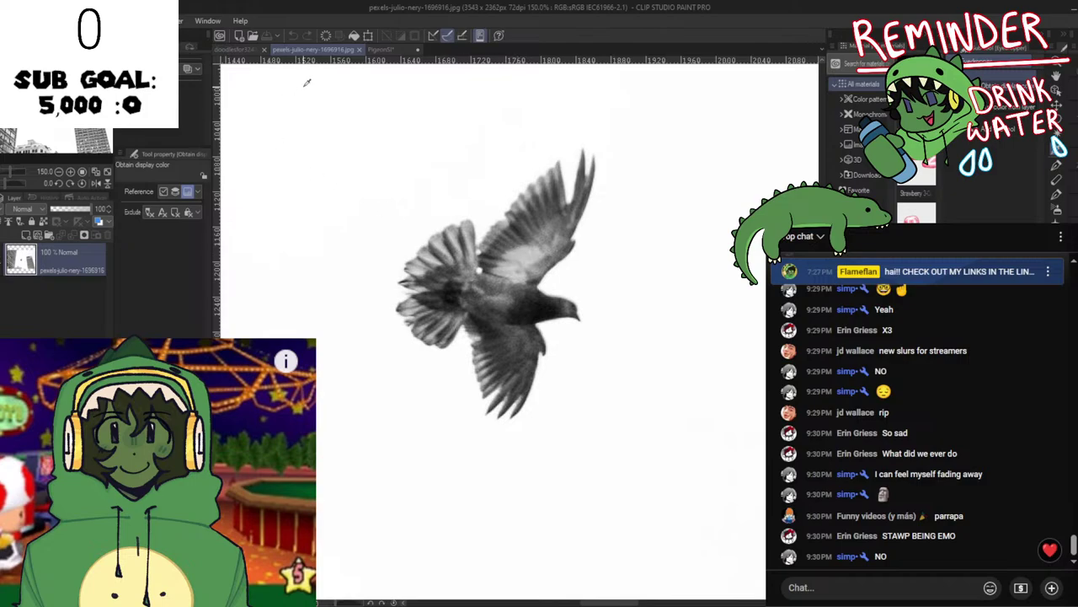
click(381, 50)
scroll(532, 296, down, 5)
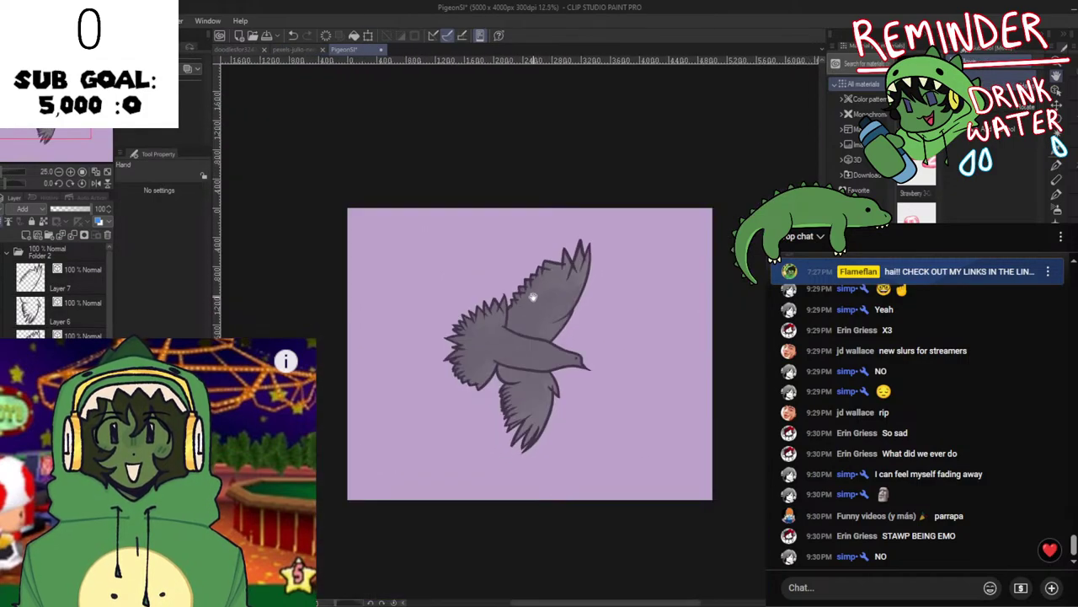
Try a soft highlight along the tail's lower edge with the size 50 Soft airbrush, and undo the strokes.
key(b)
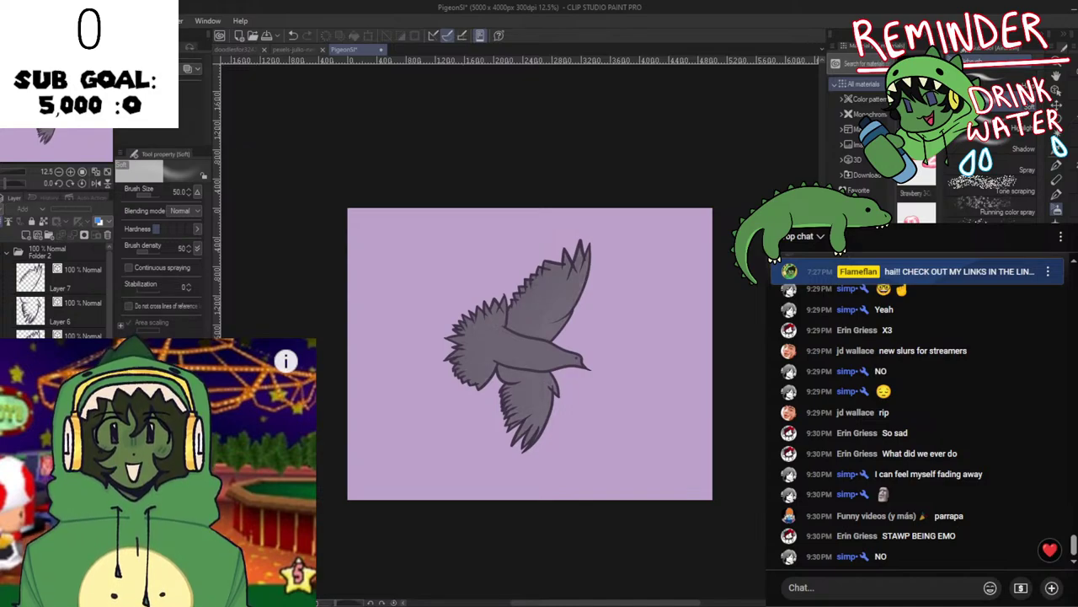
scroll(494, 341, up, 3)
drag(608, 358, 465, 457)
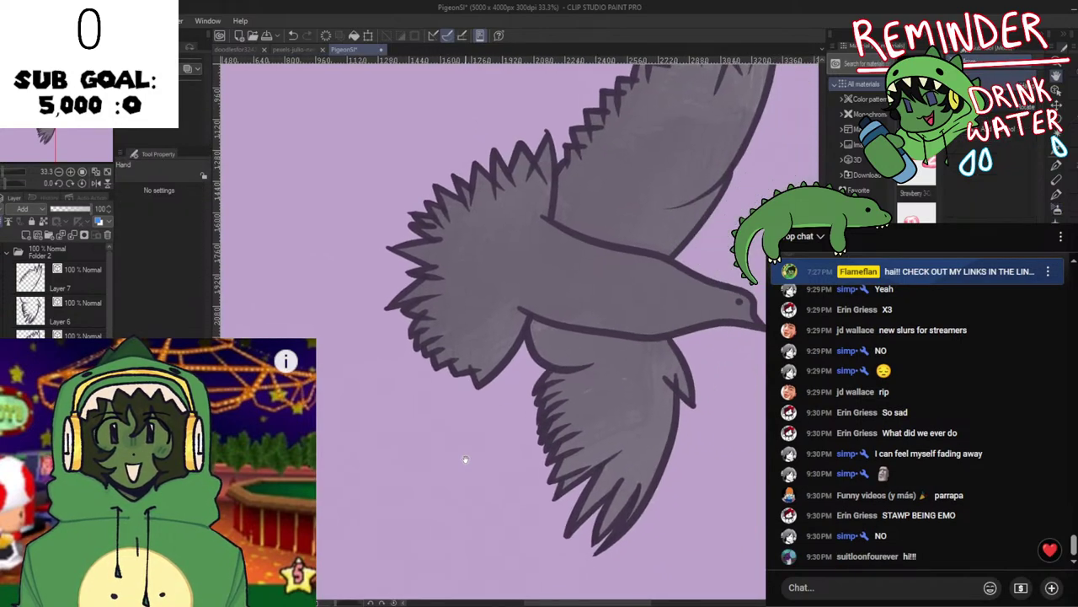
drag(502, 325, 430, 364)
key(ctrl+z)
key(ctrl+z)
drag(500, 342, 428, 369)
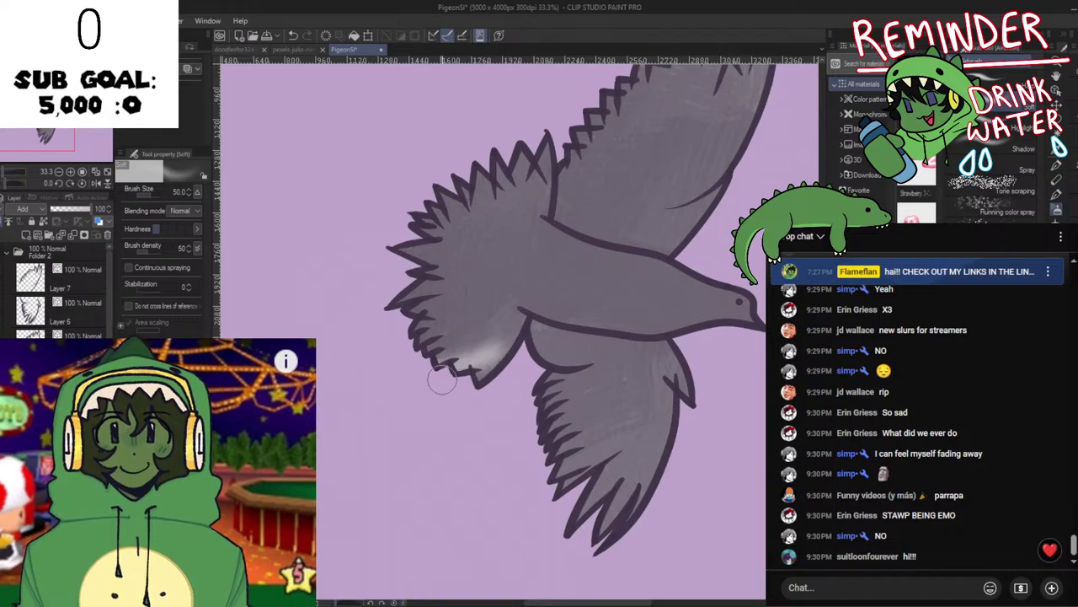
key(ctrl+z)
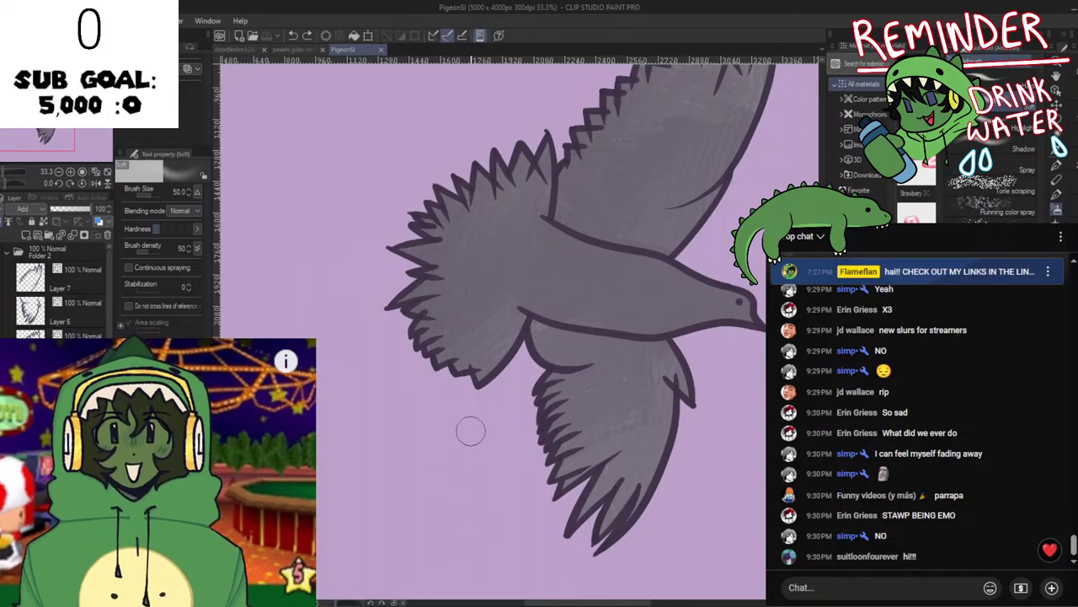
Airbrush bright highlights around the tail's feather tips with the size 50 Soft brush and begin fur-blending them beside the upper wing.
drag(482, 293, 416, 481)
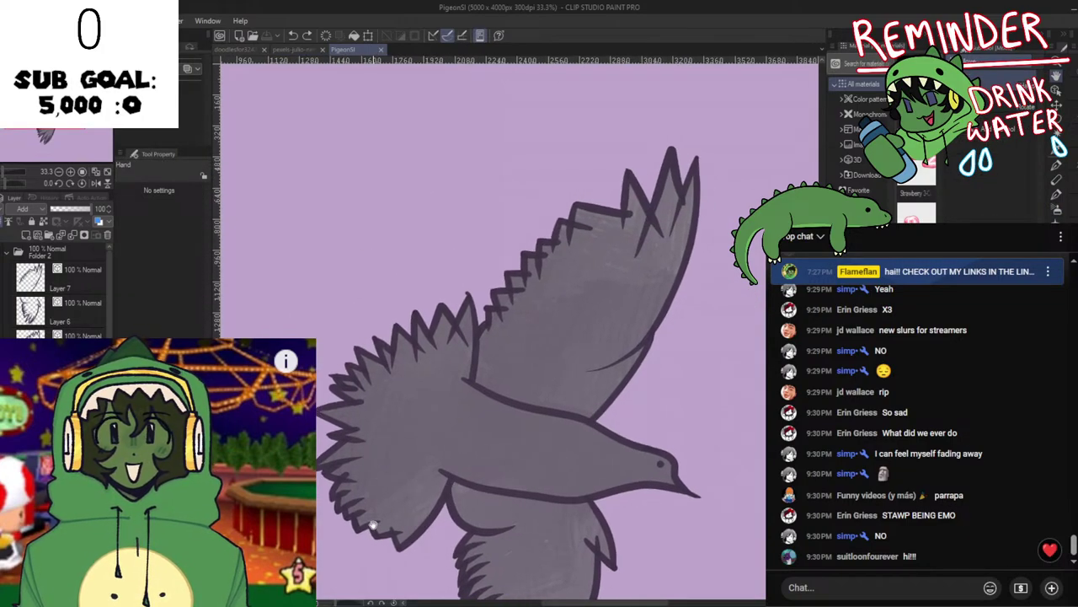
mouse_move(373, 524)
mouse_down()
mouse_move(426, 517)
mouse_move(362, 518)
mouse_move(337, 478)
mouse_up()
key(ctrl+z)
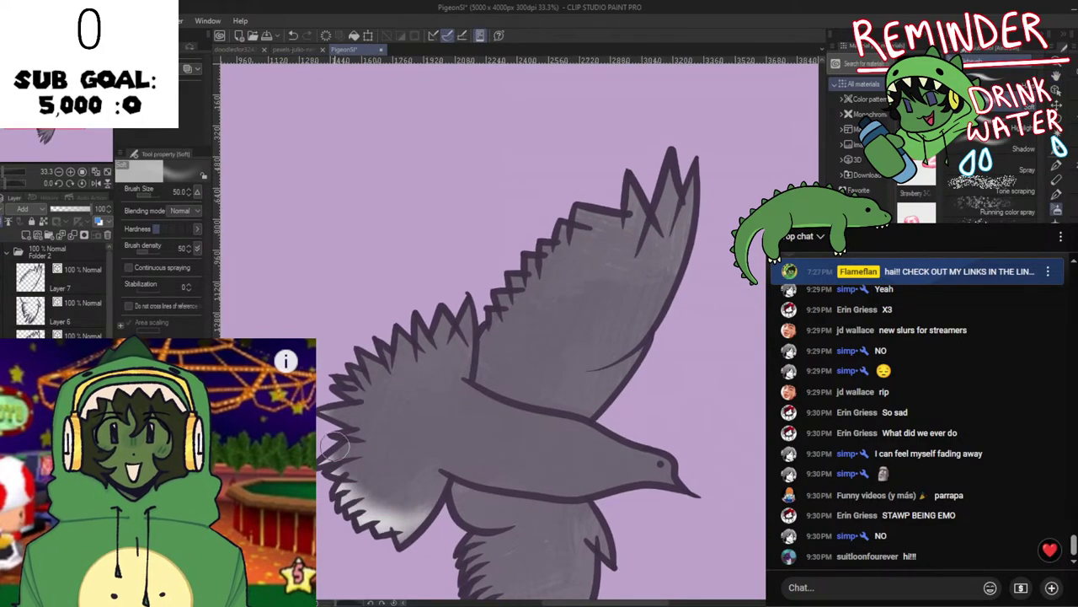
mouse_move(365, 350)
mouse_down()
mouse_move(350, 408)
mouse_move(434, 320)
mouse_move(465, 315)
mouse_move(469, 357)
mouse_move(437, 348)
mouse_move(406, 317)
mouse_move(372, 322)
mouse_up()
key(j)
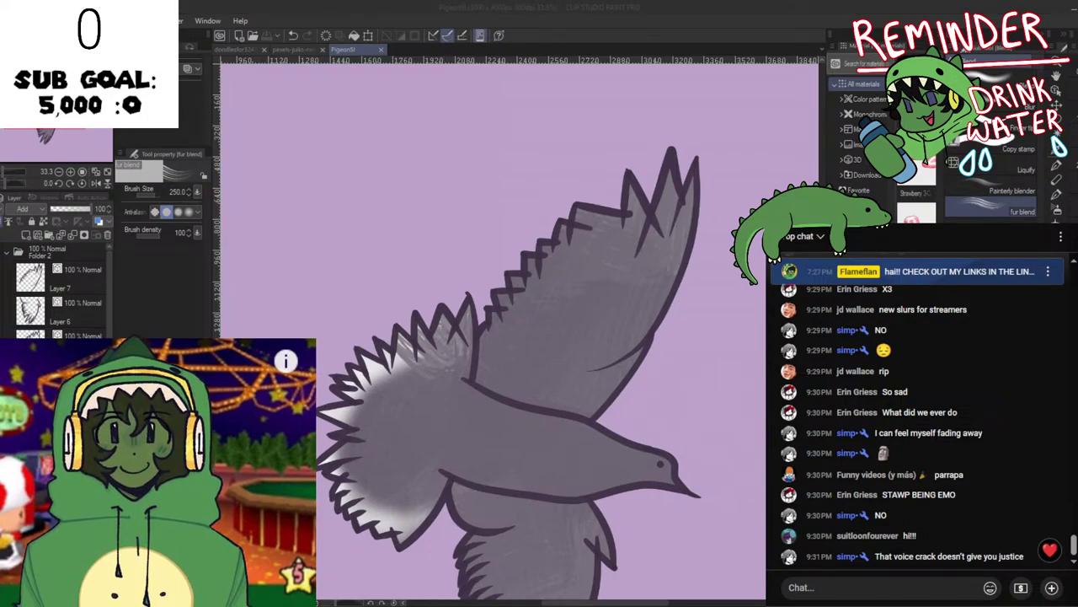
click(240, 49)
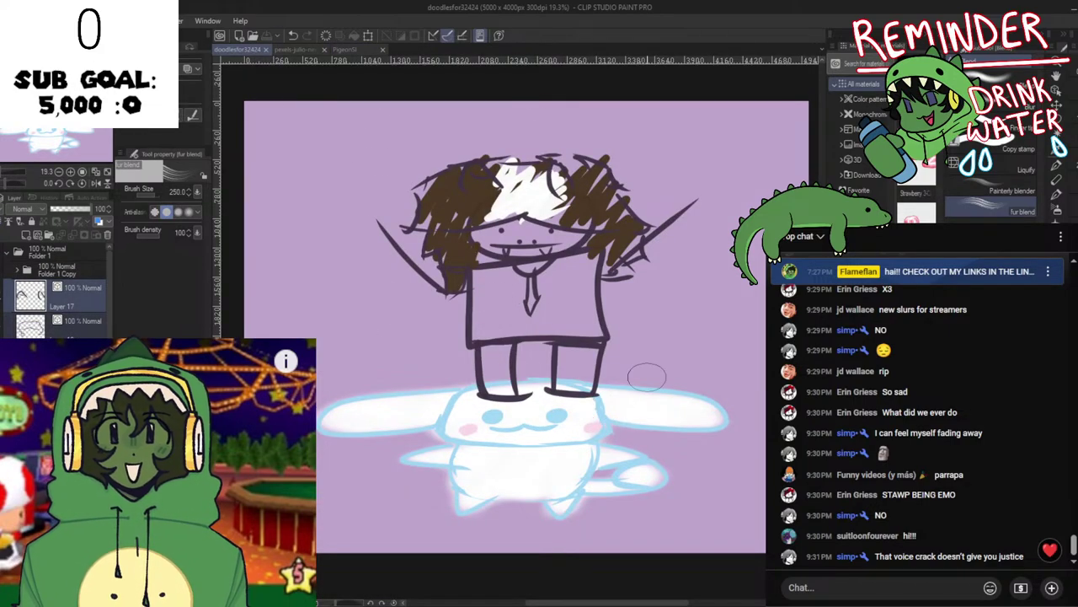
drag(647, 377, 645, 370)
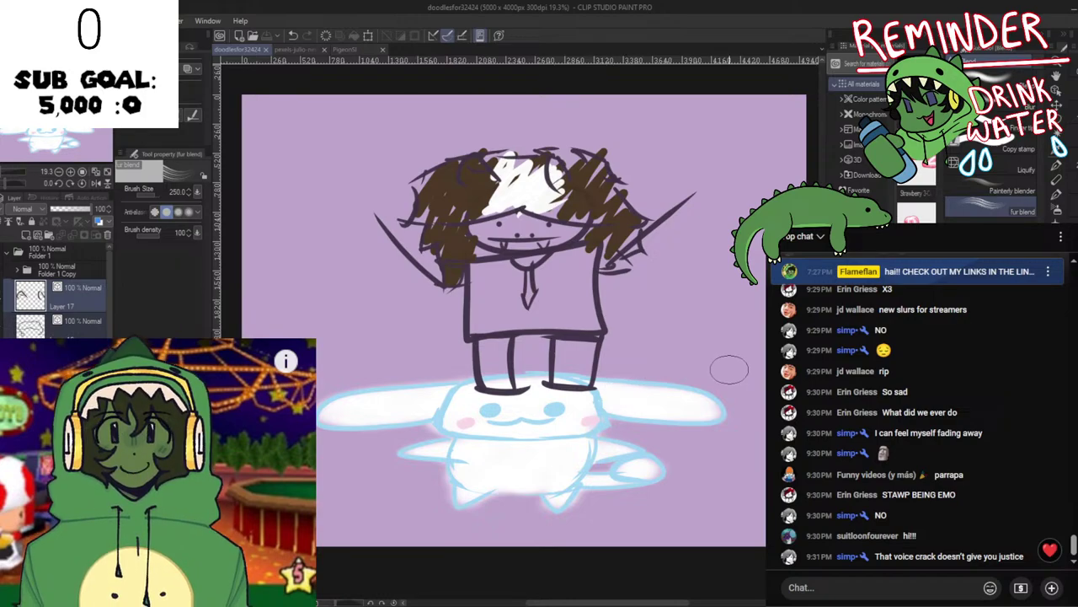
click(360, 50)
Blend the bright tail-tip highlights into streaky grey feather texture with the size 250 fur blend brush.
scroll(592, 342, up, 1)
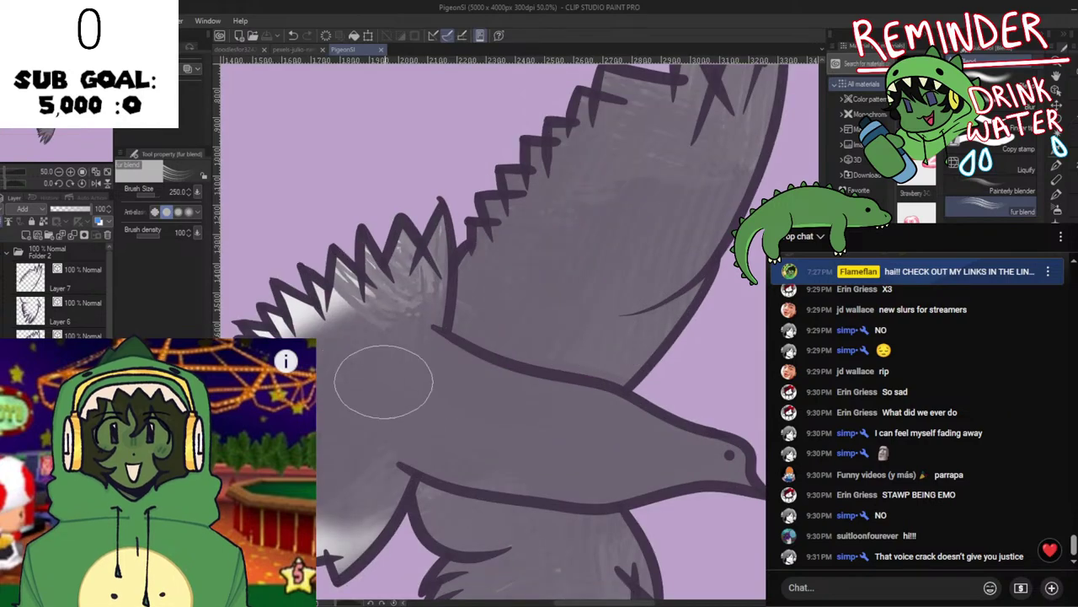
key(space)
drag(482, 402, 575, 423)
mouse_move(505, 356)
mouse_down()
mouse_move(499, 262)
mouse_move(507, 326)
mouse_move(495, 313)
mouse_move(333, 306)
mouse_move(261, 333)
mouse_move(320, 380)
mouse_move(395, 370)
mouse_move(427, 352)
mouse_move(397, 359)
mouse_move(335, 407)
mouse_move(377, 359)
mouse_move(423, 357)
mouse_move(342, 458)
mouse_move(371, 472)
mouse_move(358, 480)
mouse_move(390, 436)
mouse_move(406, 502)
mouse_move(371, 574)
mouse_move(383, 565)
mouse_move(398, 589)
mouse_move(438, 582)
mouse_move(427, 566)
mouse_move(386, 565)
mouse_move(333, 501)
mouse_up()
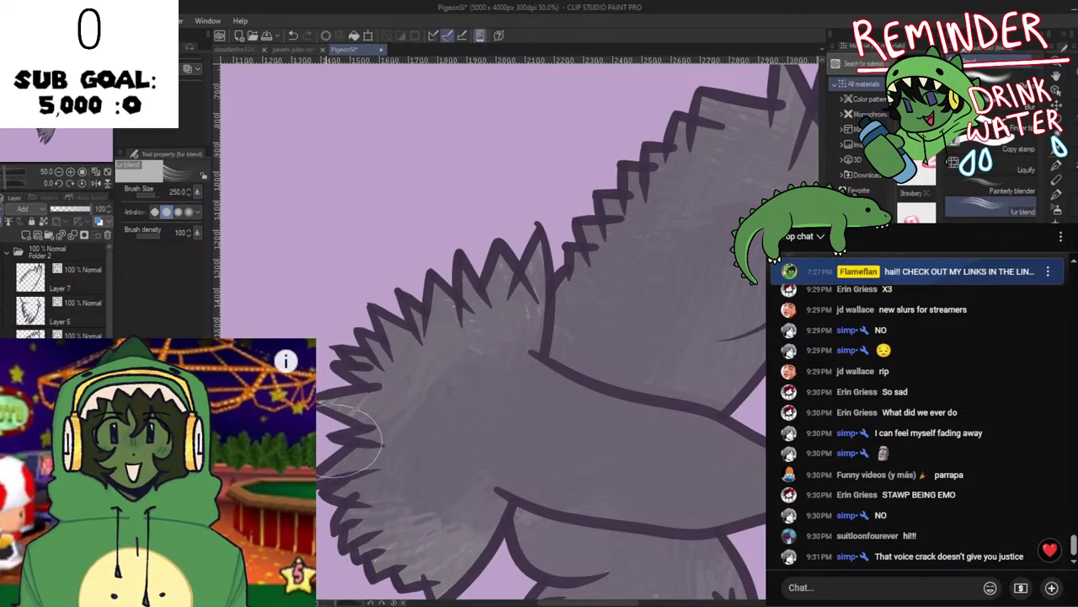
mouse_move(334, 440)
mouse_down()
mouse_move(374, 433)
mouse_move(440, 386)
mouse_move(407, 373)
mouse_move(391, 332)
mouse_up()
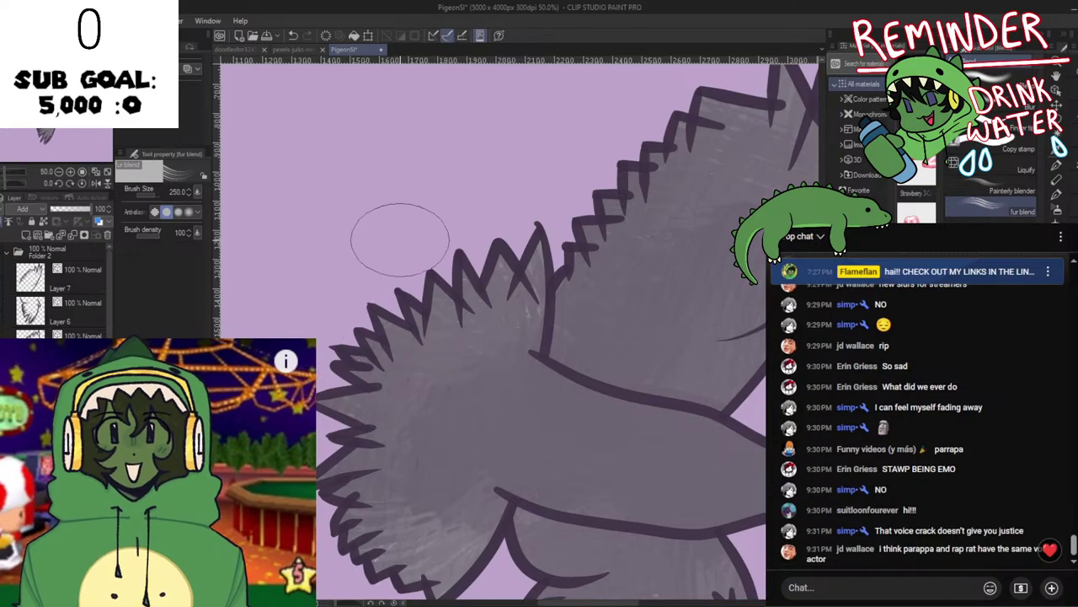
Smooth the remaining highlight streaks on the tail beside the body and on the upper wing with the size 250 fur blend brush.
key(space)
drag(447, 363, 368, 332)
drag(474, 368, 471, 435)
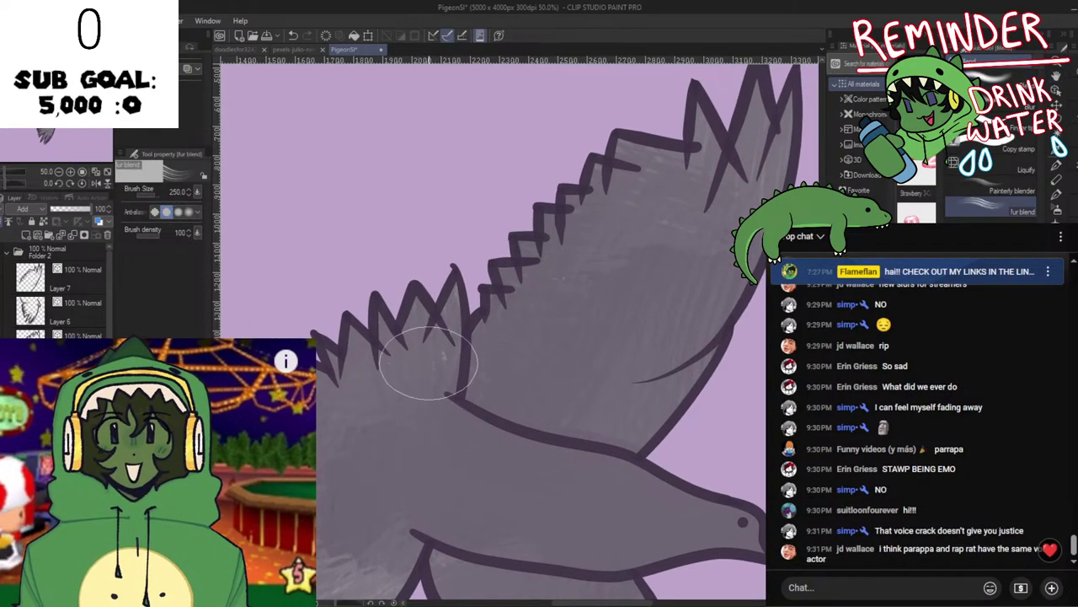
key(ctrl+minus)
key(space)
mouse_move(456, 408)
mouse_down()
mouse_move(476, 451)
mouse_move(450, 315)
mouse_up()
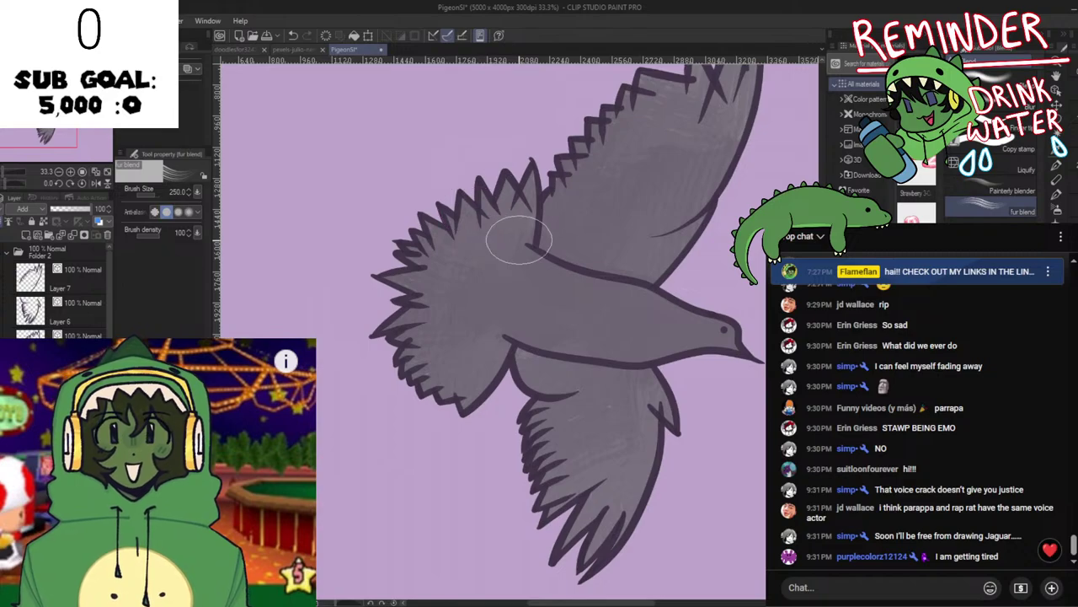
key(space)
drag(524, 341, 452, 423)
drag(474, 364, 477, 436)
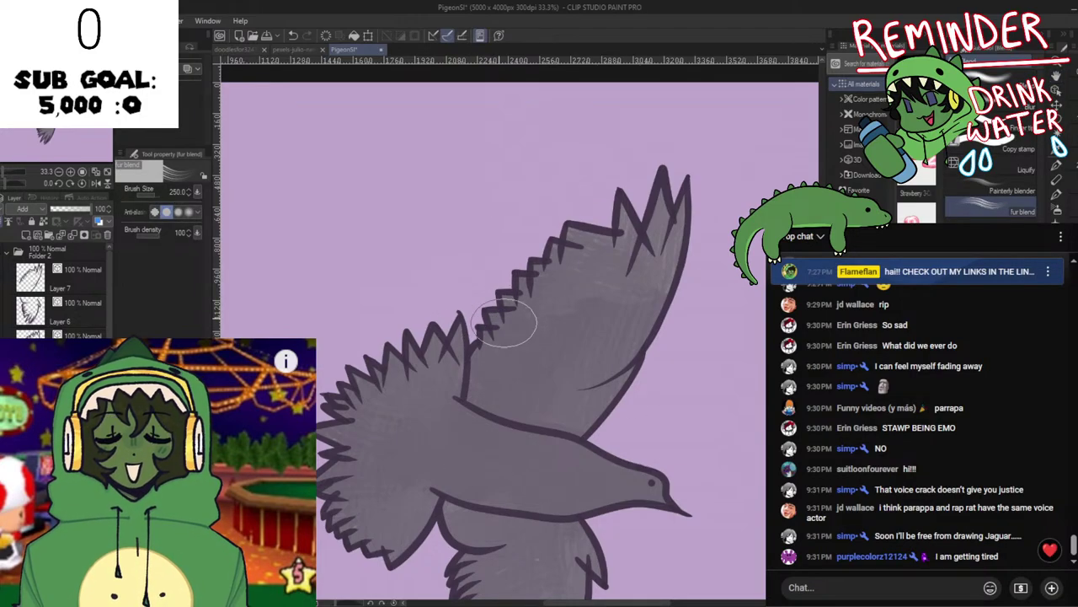
Blend the remaining highlights on the upper wing's feather edge and the lower wing with the size 250 fur blend brush.
drag(507, 324, 560, 310)
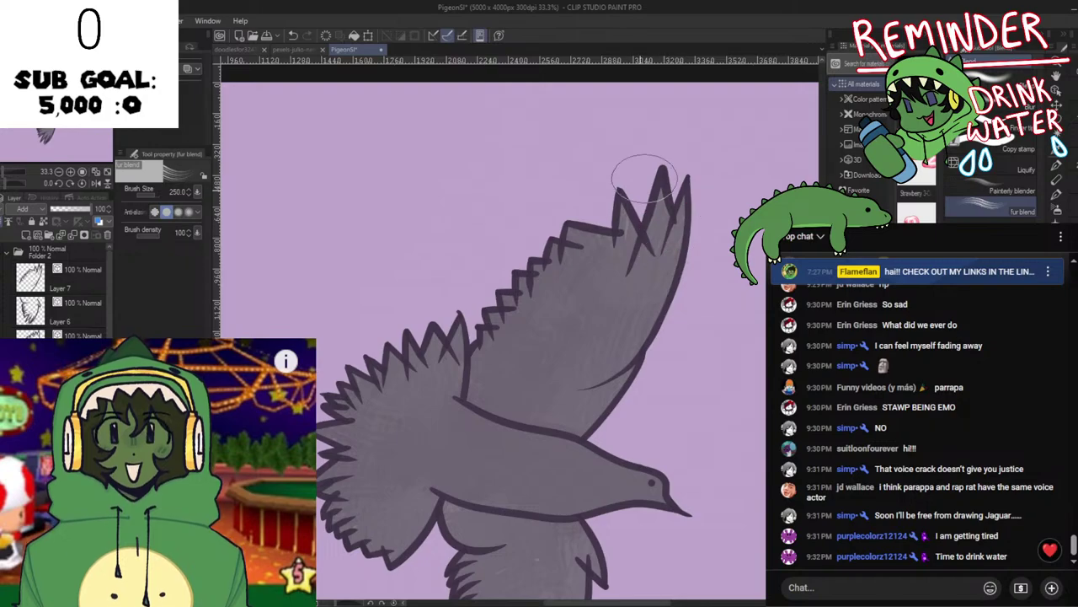
drag(575, 354, 589, 178)
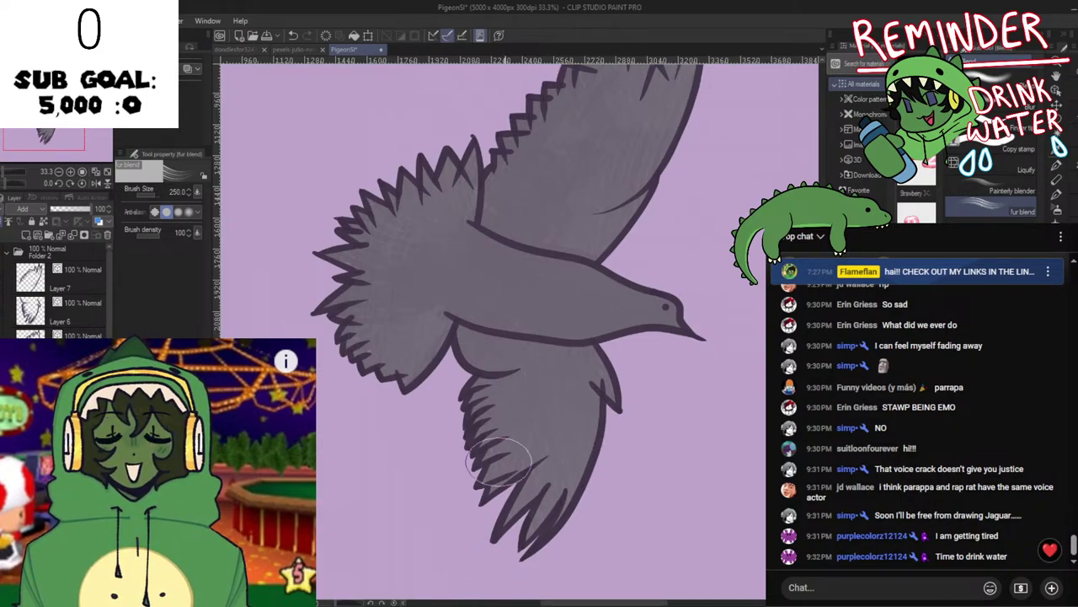
key(space)
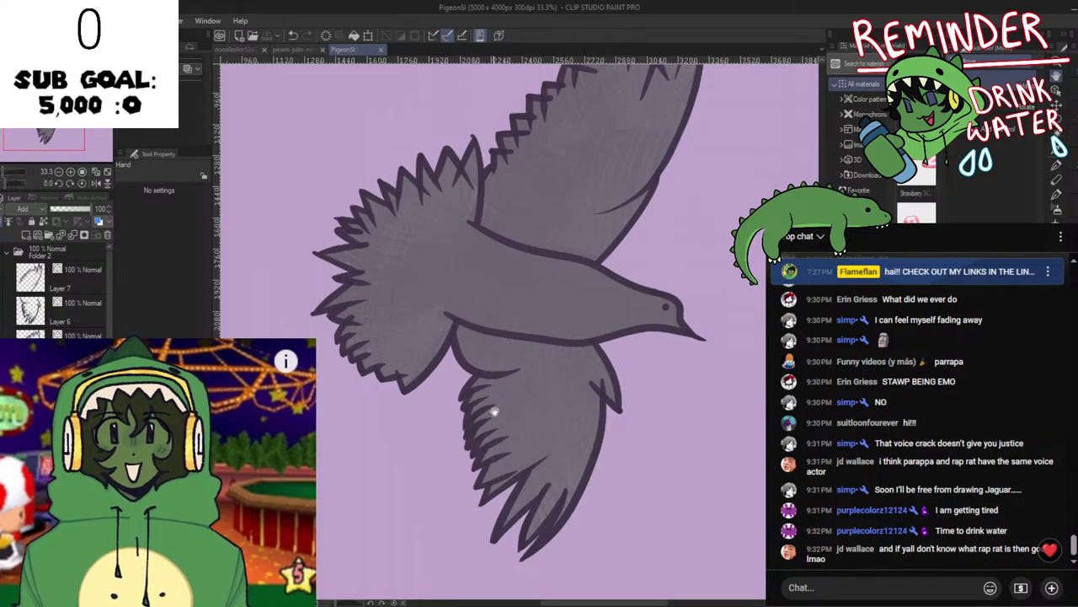
Airbrush a soft highlight on the pigeon's head behind the eye and fur-blend it toward the neck at size 250.
scroll(497, 291, up, 1)
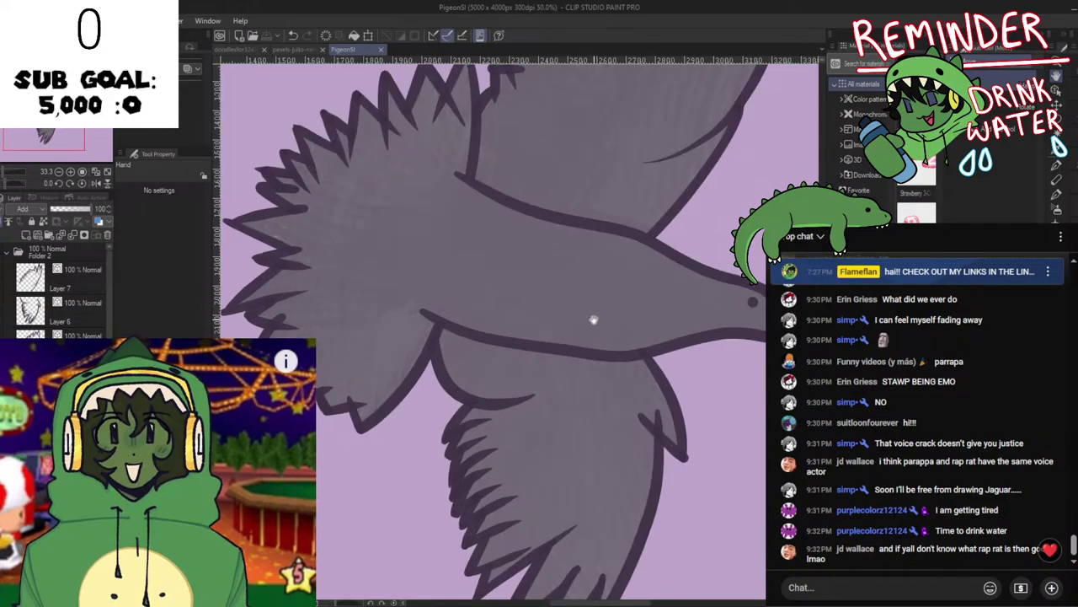
drag(593, 320, 519, 371)
key(b)
mouse_move(652, 314)
mouse_down()
mouse_move(673, 354)
mouse_move(679, 330)
mouse_up()
key(j)
mouse_move(674, 320)
mouse_down()
mouse_move(661, 305)
mouse_move(686, 301)
mouse_move(707, 354)
mouse_move(619, 316)
mouse_up()
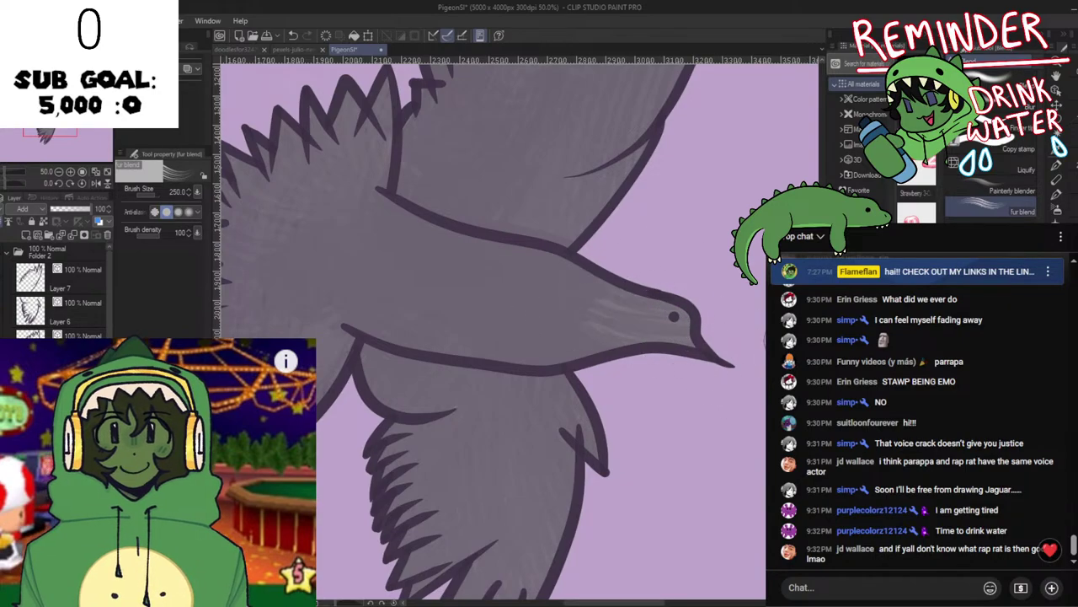
scroll(713, 361, down, 1)
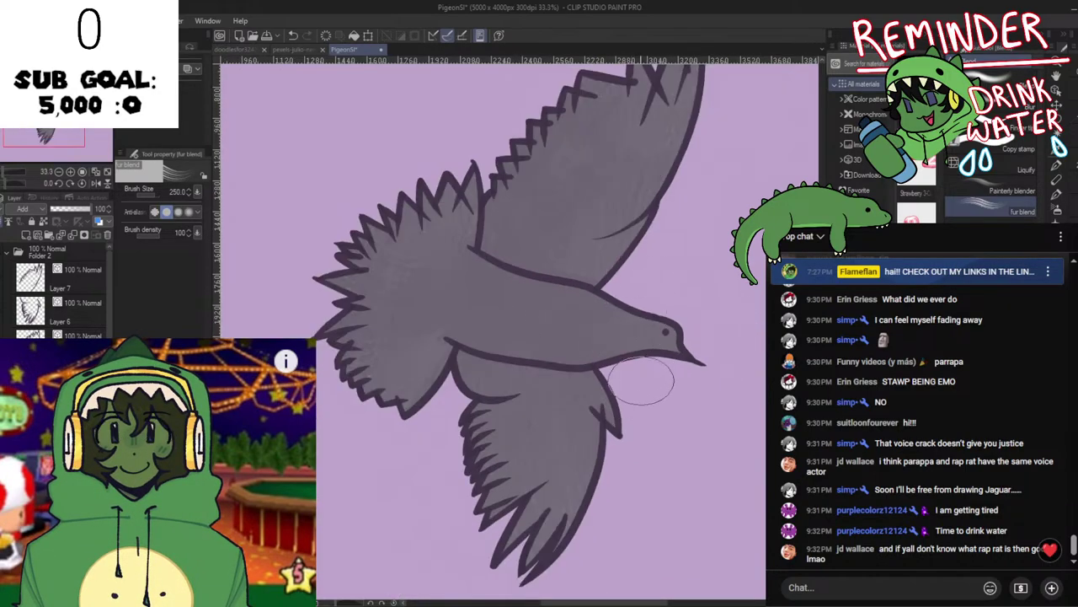
Collapse Folder 2 and Folder 1, and move Folder 3 up between them in the layer order.
scroll(662, 349, down, 4)
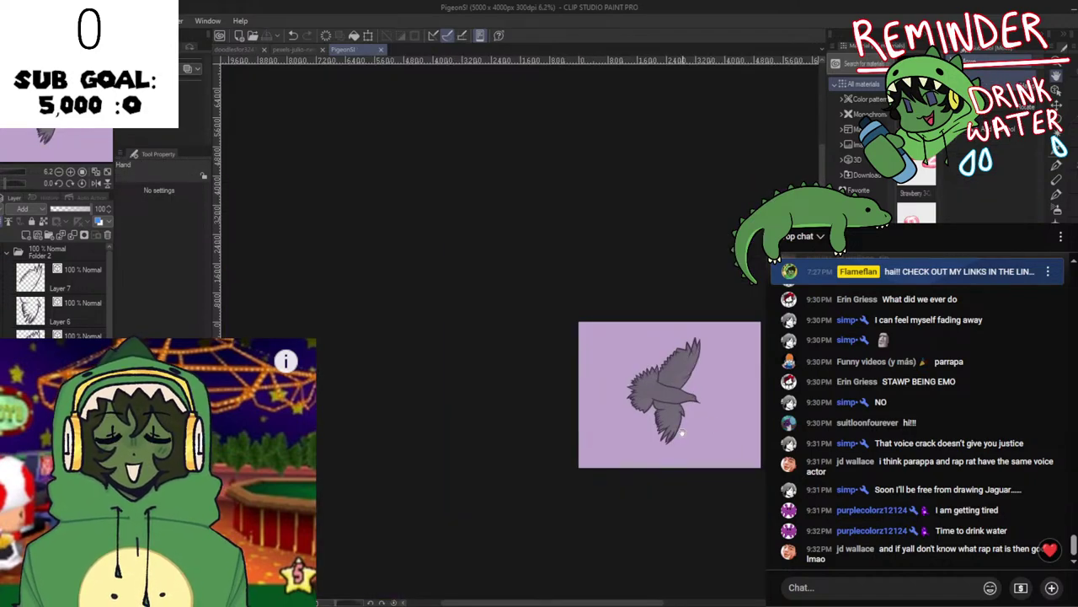
scroll(683, 432, up, 5)
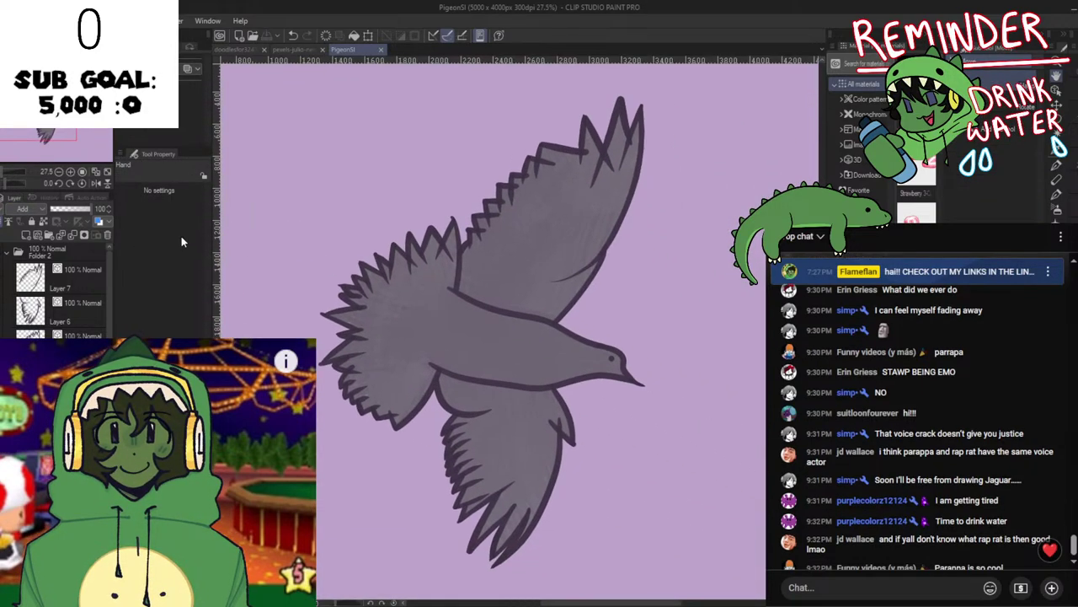
scroll(394, 308, down, 2)
scroll(59, 290, down, 2)
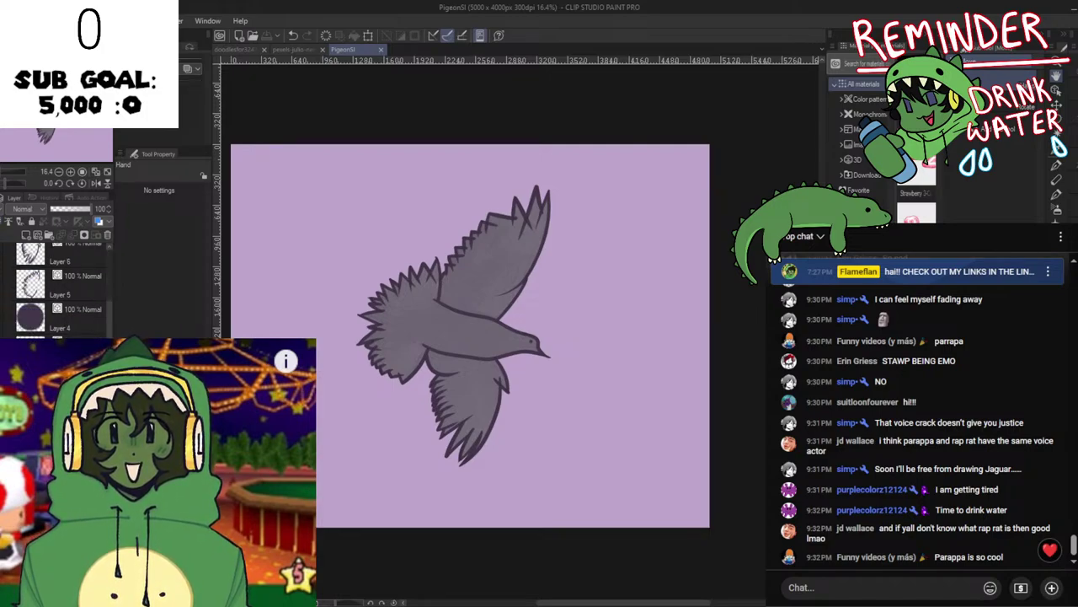
scroll(59, 291, up, 2)
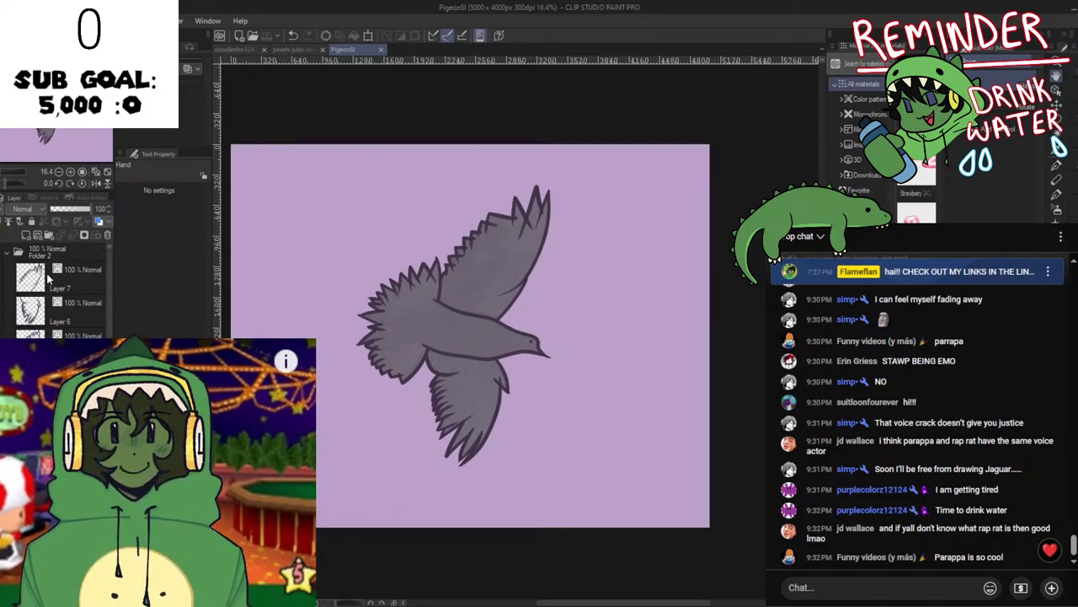
click(6, 253)
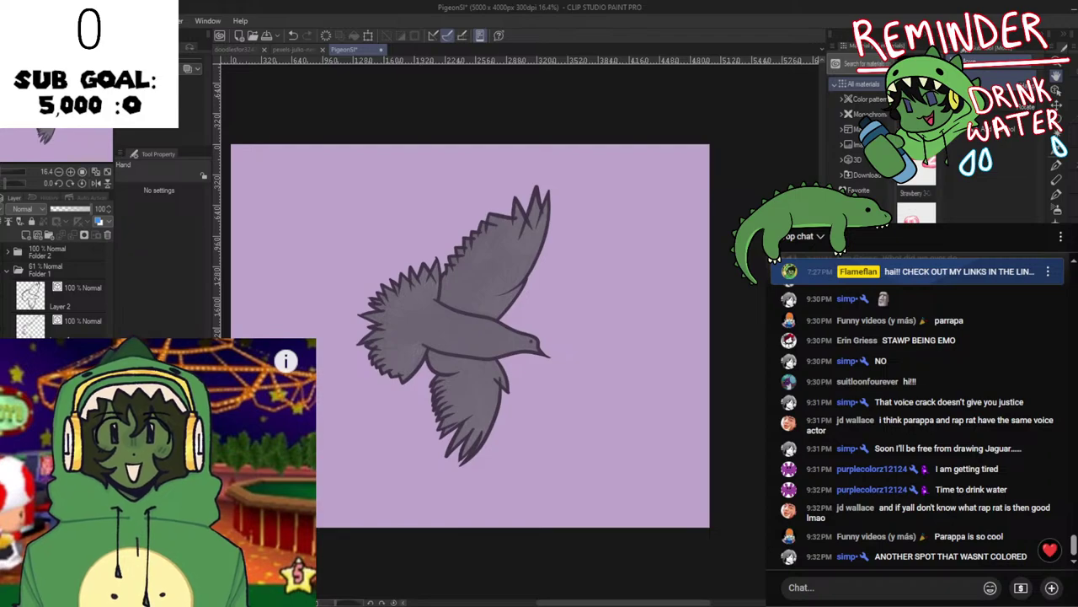
click(8, 271)
drag(43, 284, 48, 266)
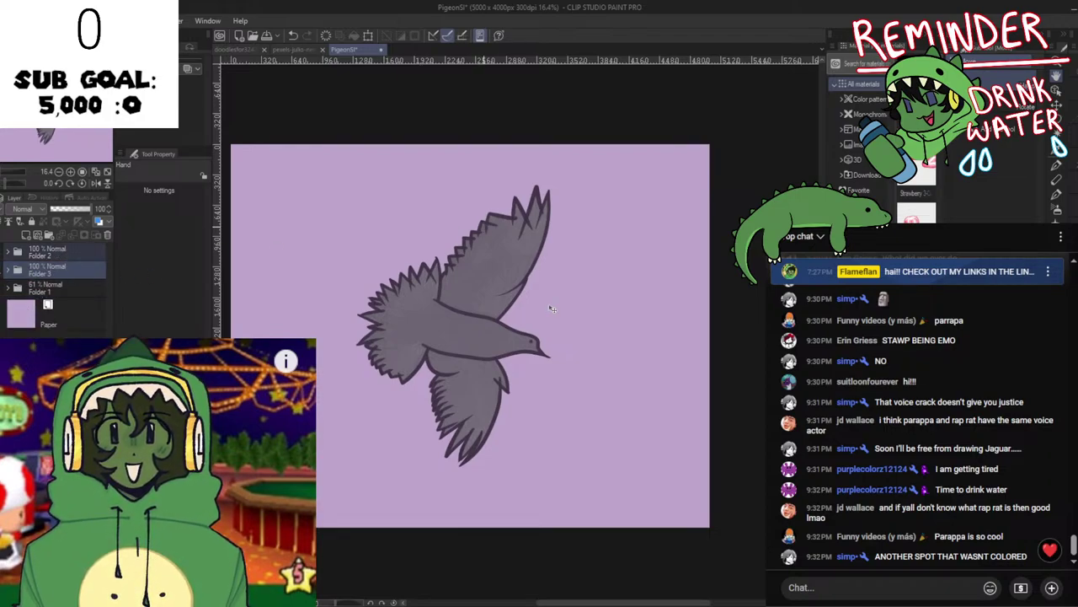
Scale Folder 2 and Folder 3 together to 76% and move the pigeon to the lower left of the canvas.
key(ctrl+t)
drag(595, 327, 527, 330)
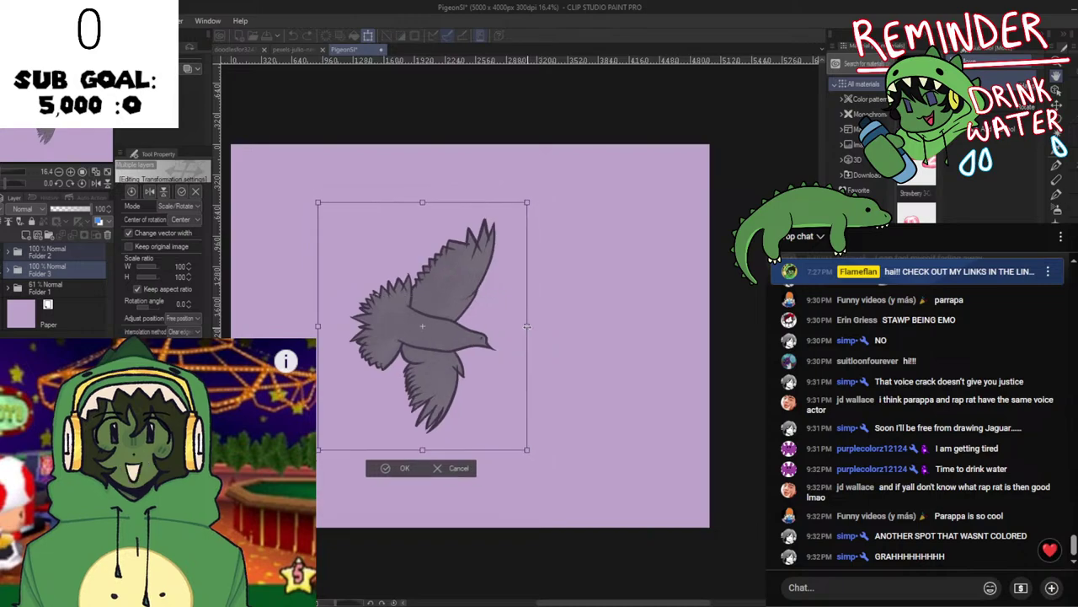
scroll(506, 338, down, 4)
scroll(374, 346, up, 4)
scroll(383, 360, up, 1)
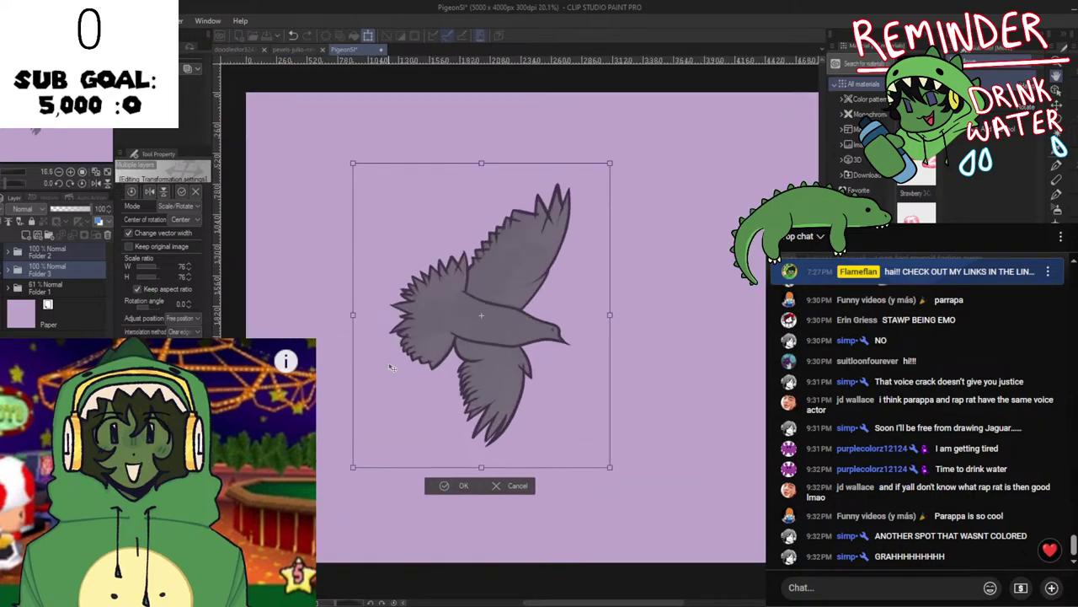
drag(490, 384, 437, 423)
scroll(428, 408, down, 2)
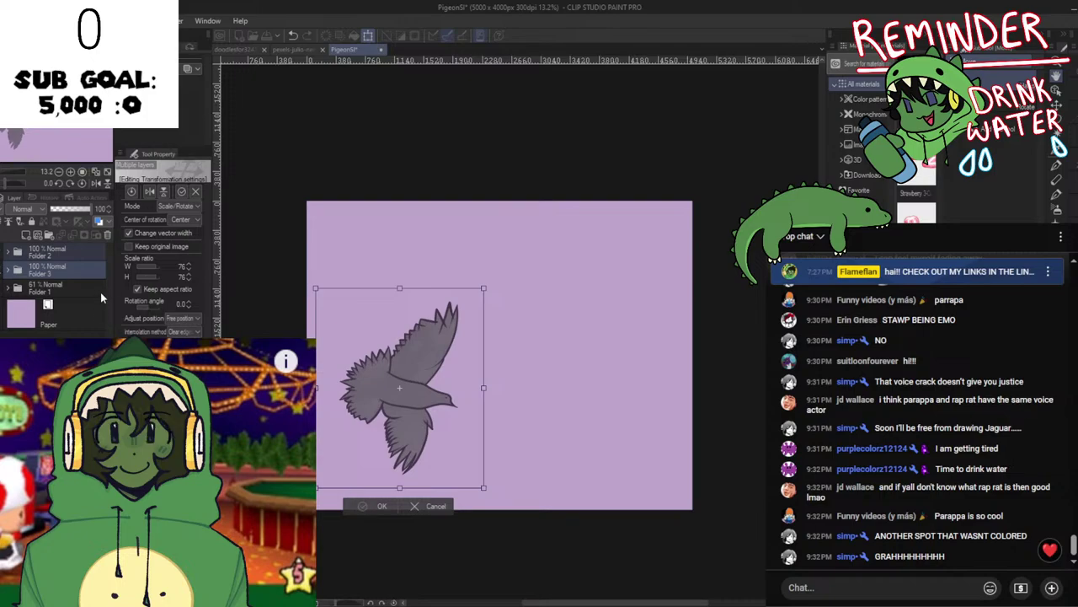
key(Return)
scroll(470, 401, up, 1)
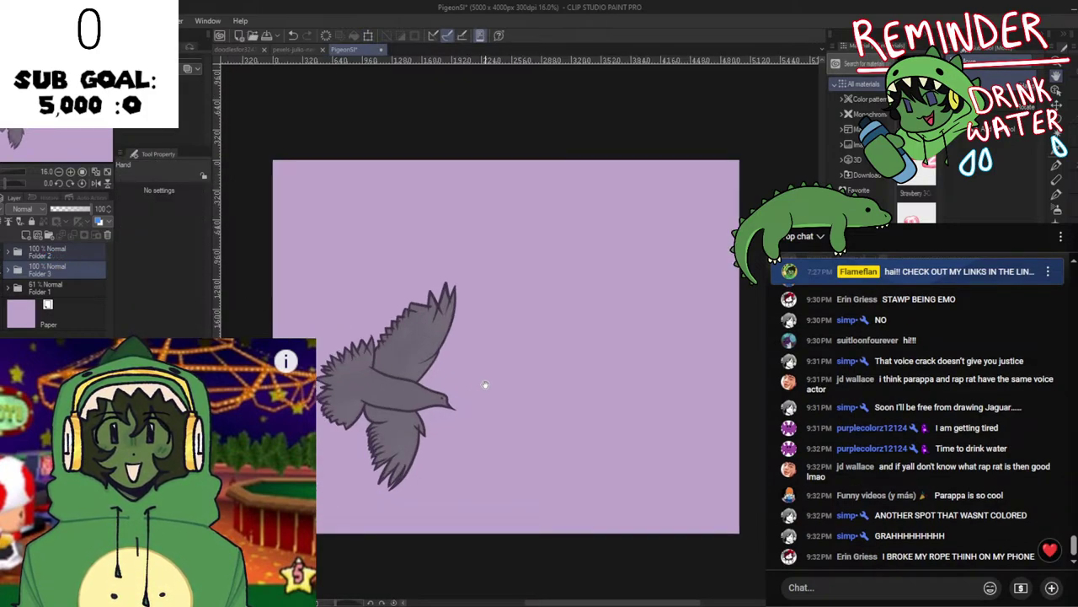
scroll(483, 382, down, 1)
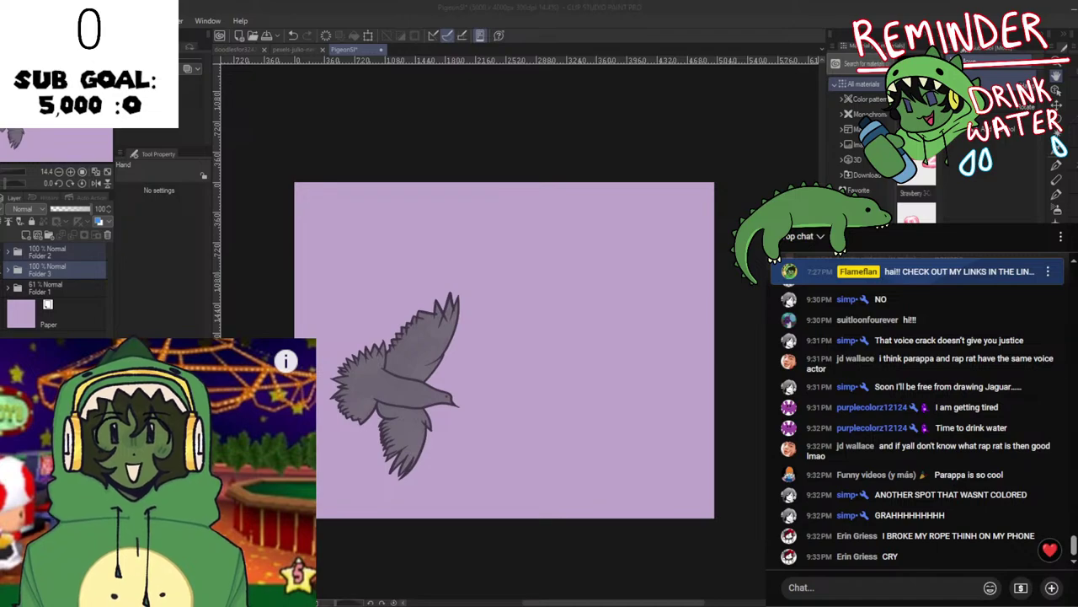
scroll(383, 385, up, 2)
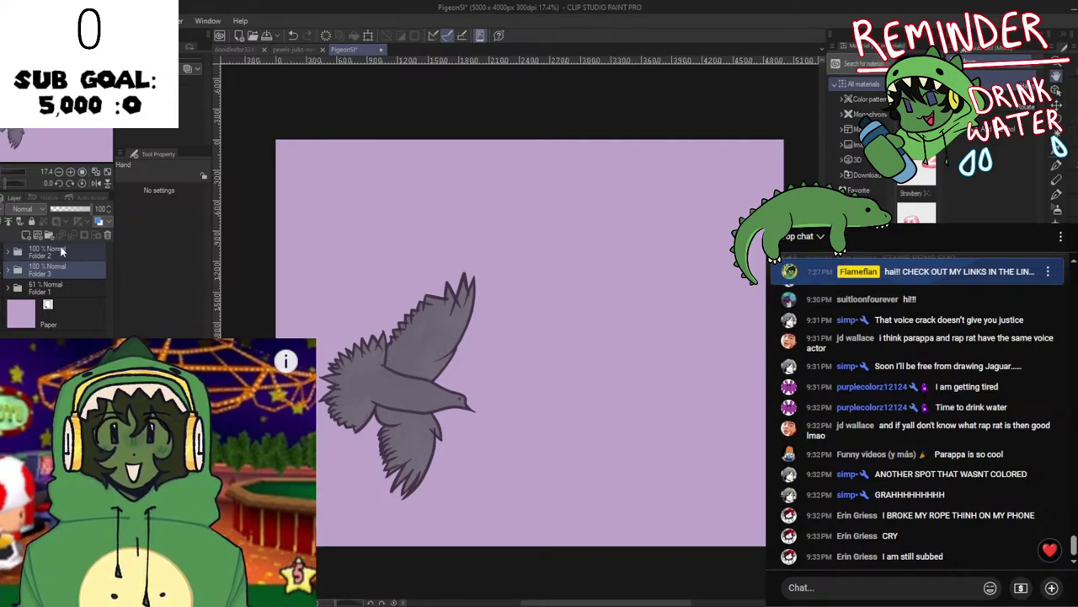
Add a layer above Folder 2 and sketch an upward arrow near the canvas's lower edge with the size 70 Easy Drawing G-Pen SKETCH.
click(39, 238)
drag(40, 271, 65, 248)
scroll(278, 359, up, 1)
drag(543, 405, 457, 272)
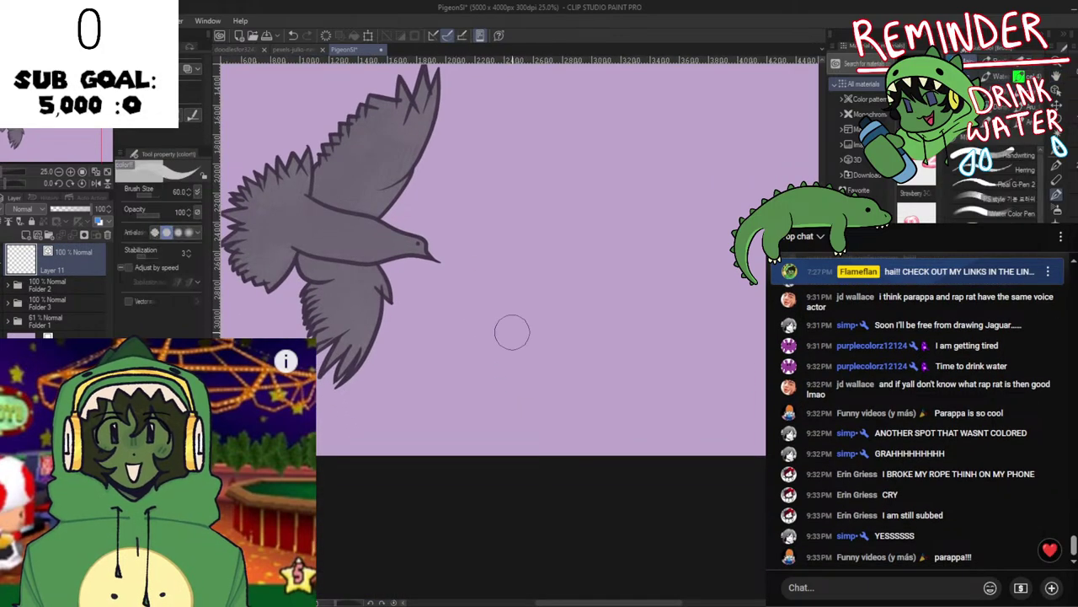
scroll(578, 392, up, 1)
key(p)
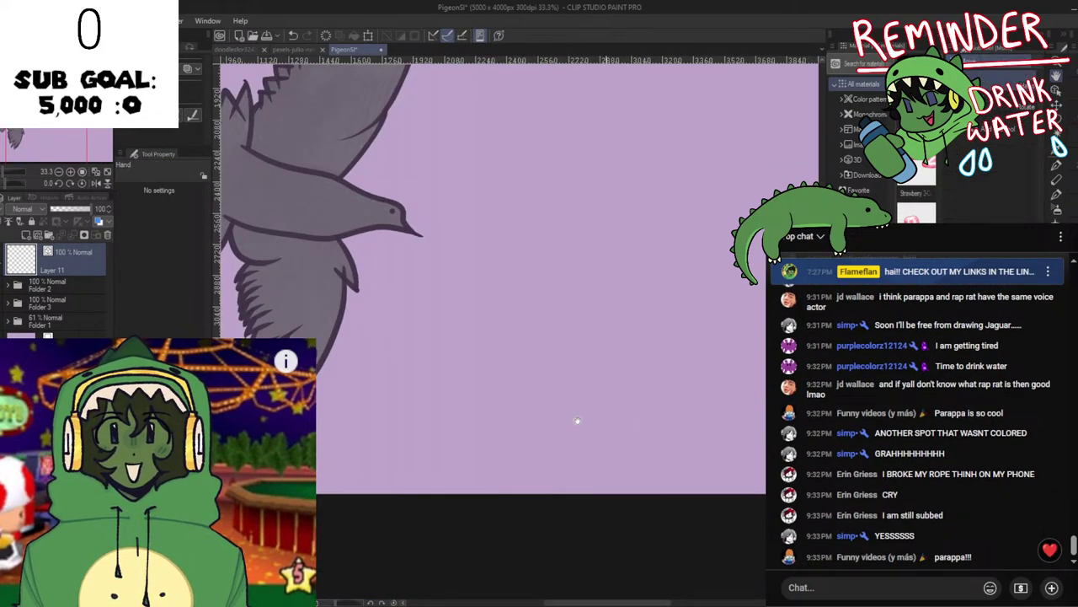
mouse_move(578, 421)
mouse_down()
mouse_move(547, 427)
mouse_move(539, 371)
mouse_up()
drag(499, 407, 570, 410)
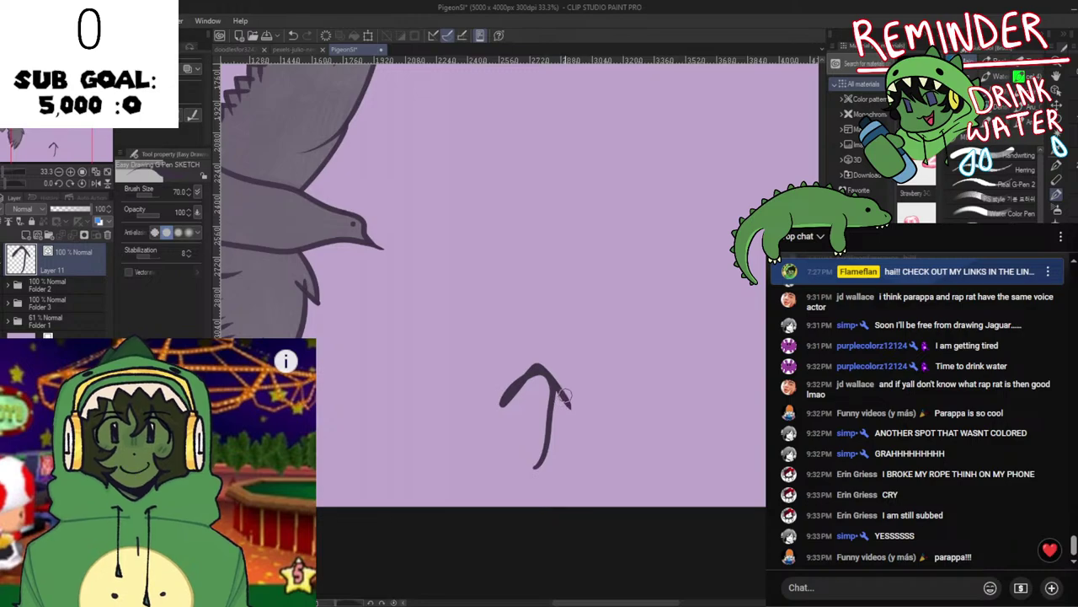
mouse_move(536, 340)
mouse_down()
mouse_move(493, 382)
mouse_move(498, 459)
mouse_up()
Sketch a circular head above the arrow, try dot eyes and a smile inside it, and undo those facial features.
key(p)
mouse_move(527, 310)
mouse_down()
mouse_move(493, 378)
mouse_move(528, 310)
mouse_up()
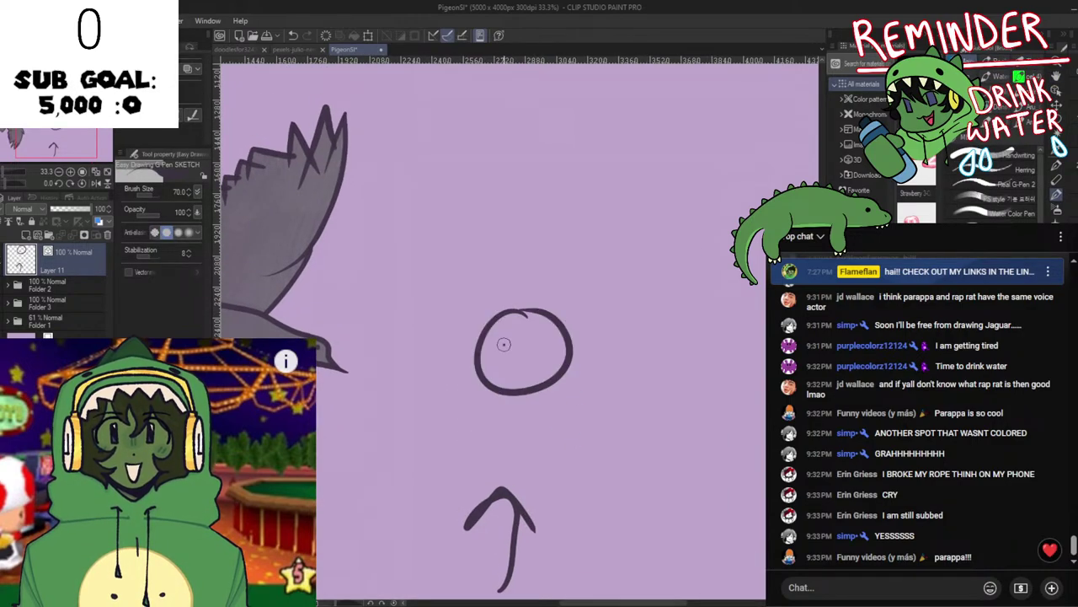
click(497, 344)
click(539, 343)
drag(493, 361, 539, 363)
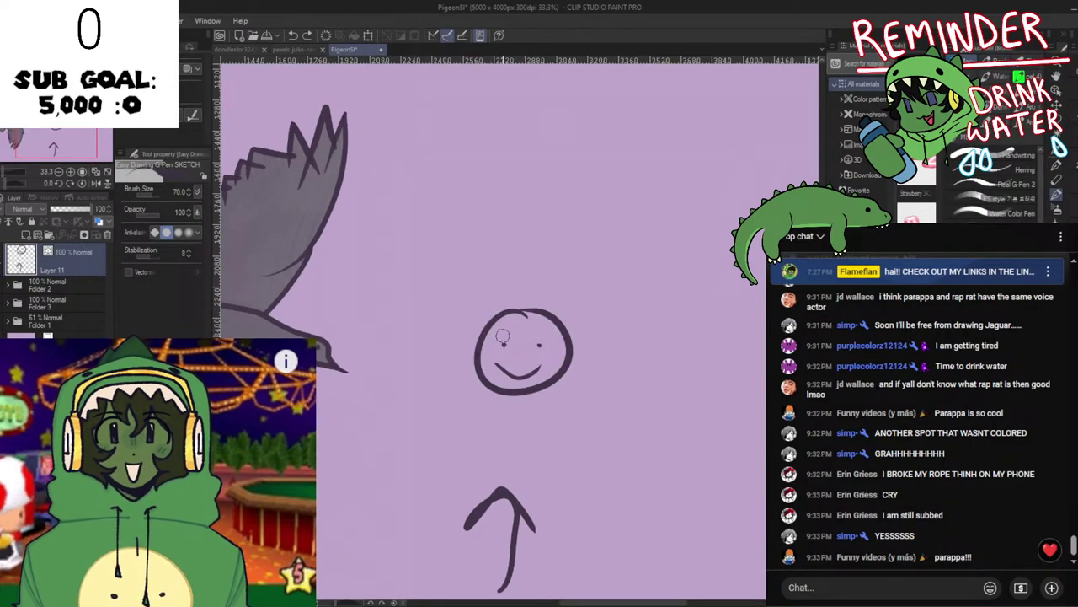
key(ctrl+z)
key(ctrl+z)
key(ctrl+z)
Try further placements of dot eyes and a curved smile inside the circle, undoing each attempt.
click(491, 362)
click(520, 360)
mouse_move(488, 377)
mouse_down()
mouse_move(511, 387)
mouse_move(558, 369)
mouse_up()
key(ctrl+z)
key(ctrl+z)
key(ctrl+z)
click(553, 359)
click(533, 363)
key(ctrl+z)
key(ctrl+z)
key(ctrl+z)
click(506, 358)
click(506, 358)
click(539, 355)
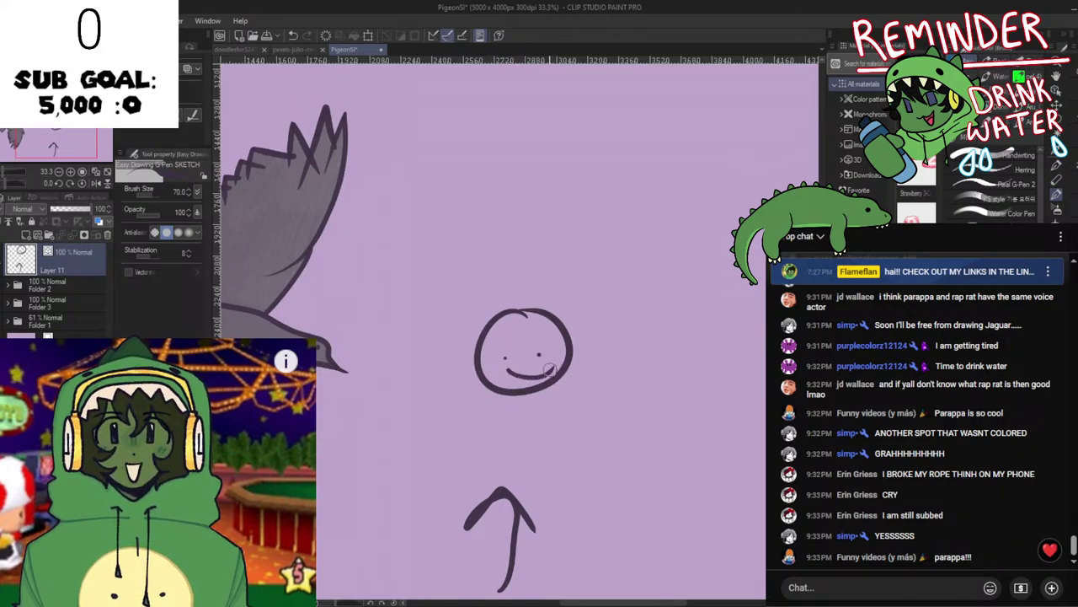
key(ctrl+z)
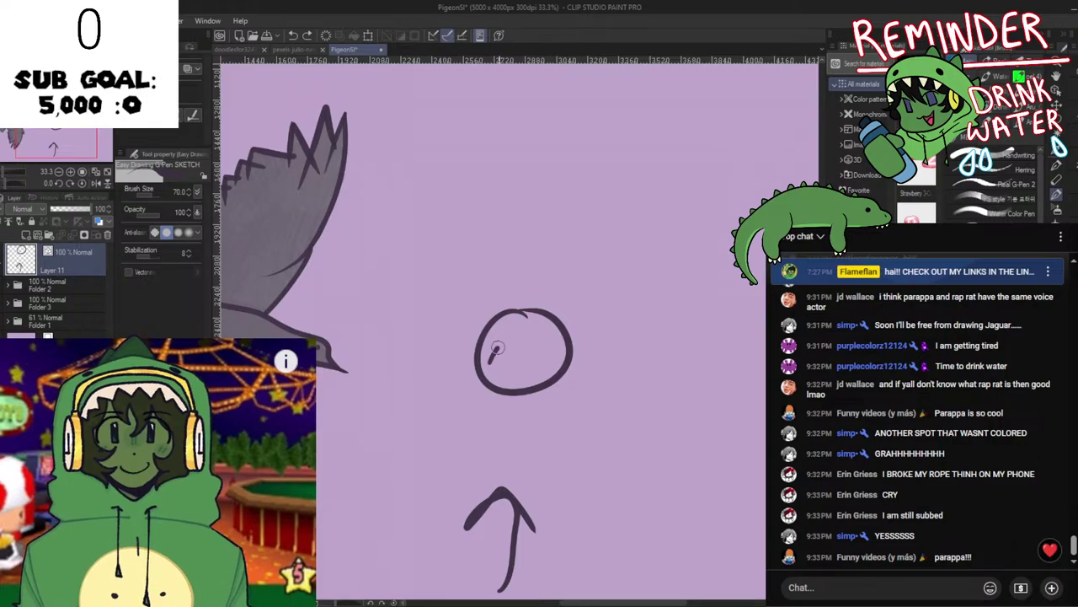
Draw arched happy eyes and an open triangular mouth on the circle, and handwrite "Like stream!!!" above it.
drag(537, 363, 559, 361)
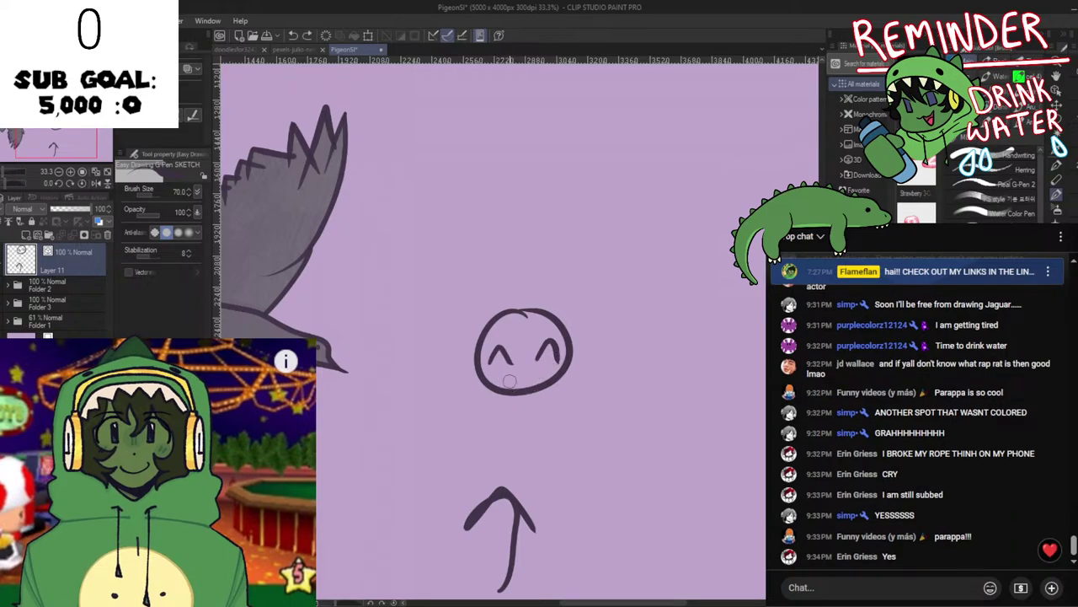
drag(497, 373, 550, 371)
drag(451, 248, 485, 266)
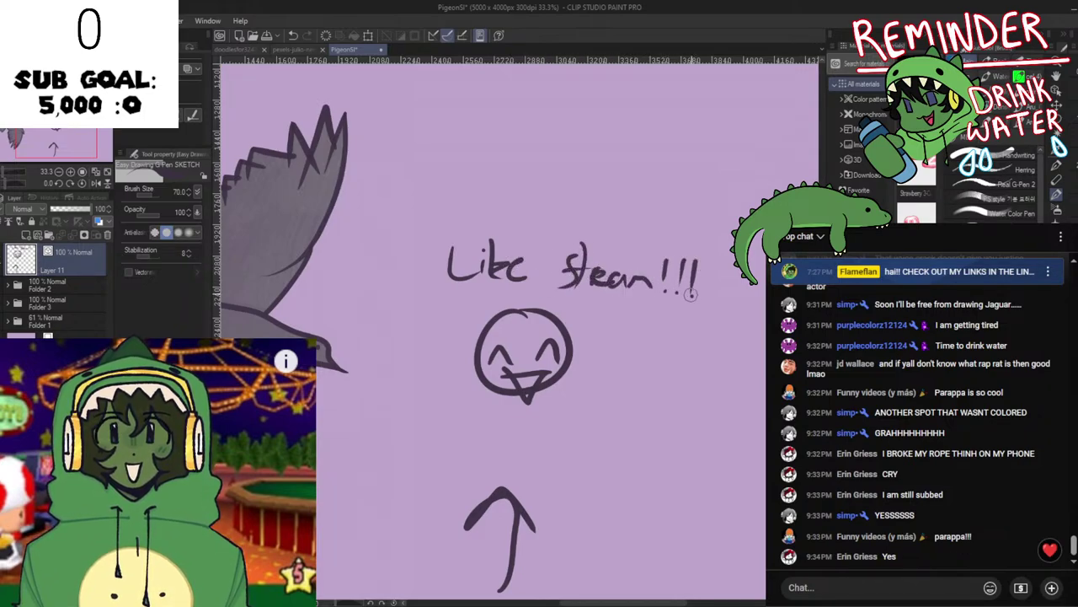
Undo the handwritten text, the smiling face and the arrow on the sketch layer.
key(ctrl+z)
key(ctrl+z)
key(ctrl+z)
key(ctrl+z)
key(ctrl+z)
key(ctrl+z)
key(ctrl+z)
key(ctrl+z)
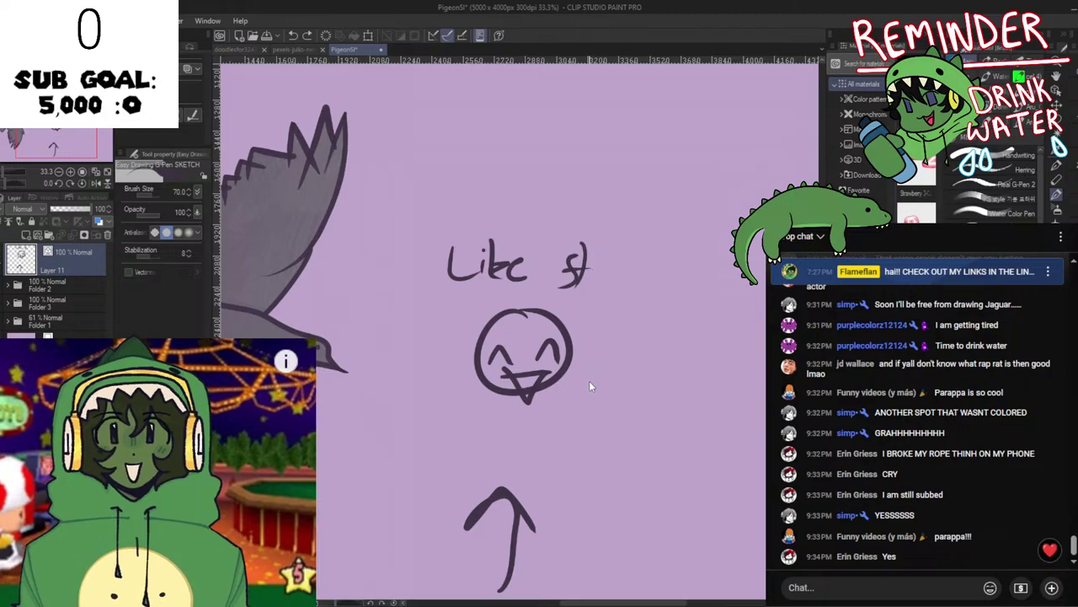
key(ctrl+z)
key(ctrl+z)
key(ctrl+z)
key(ctrl+z)
key(ctrl+z)
key(ctrl+z)
key(ctrl+z)
key(ctrl+z)
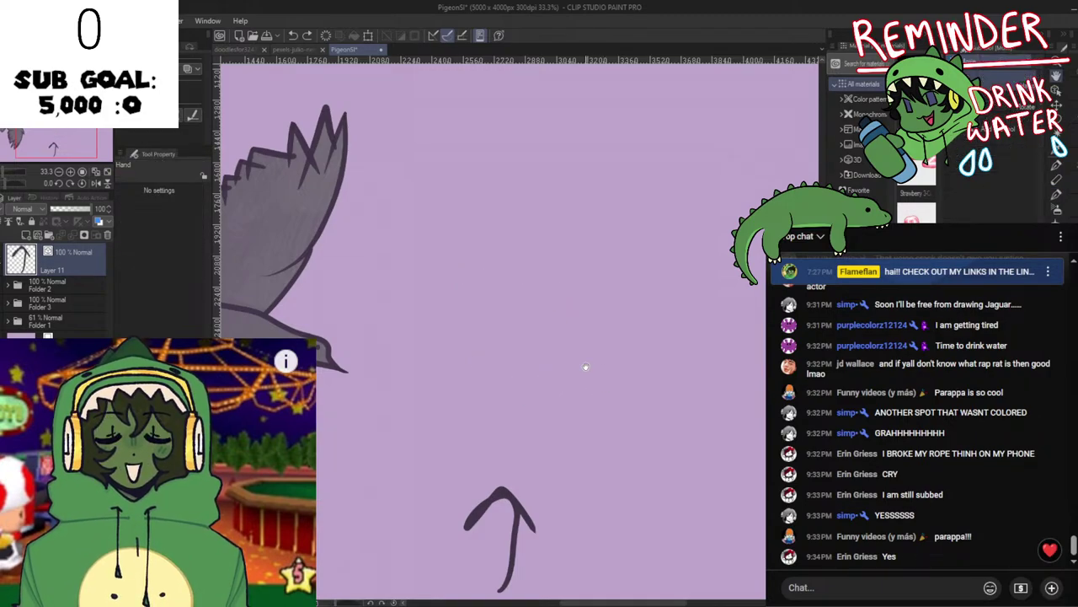
scroll(595, 378, down, 6)
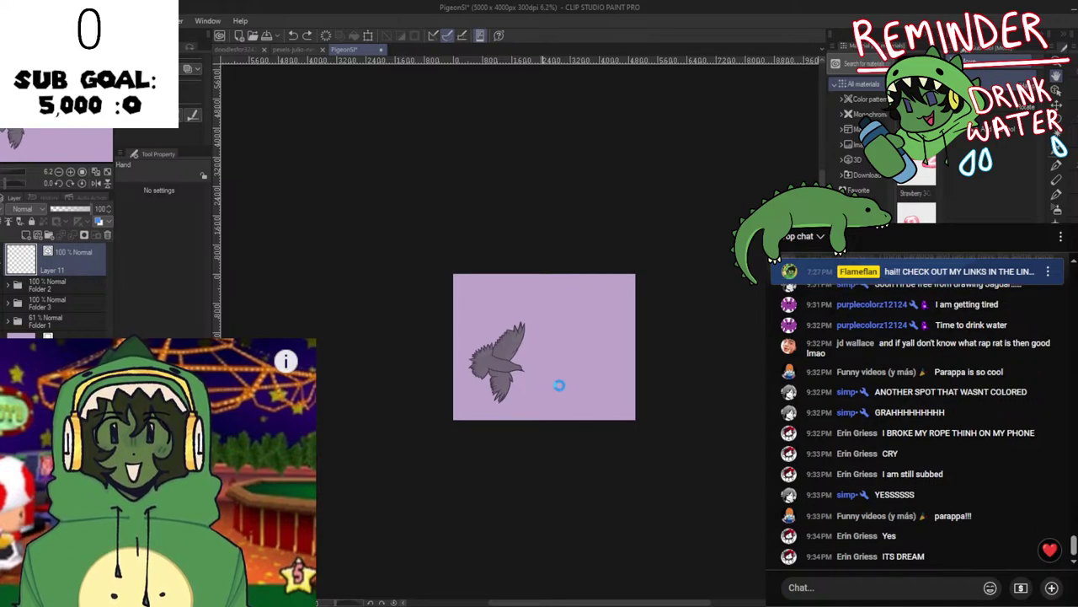
Delete the empty Layer 11 above the pigeon folders.
scroll(530, 368, up, 3)
drag(572, 333, 436, 238)
click(69, 291)
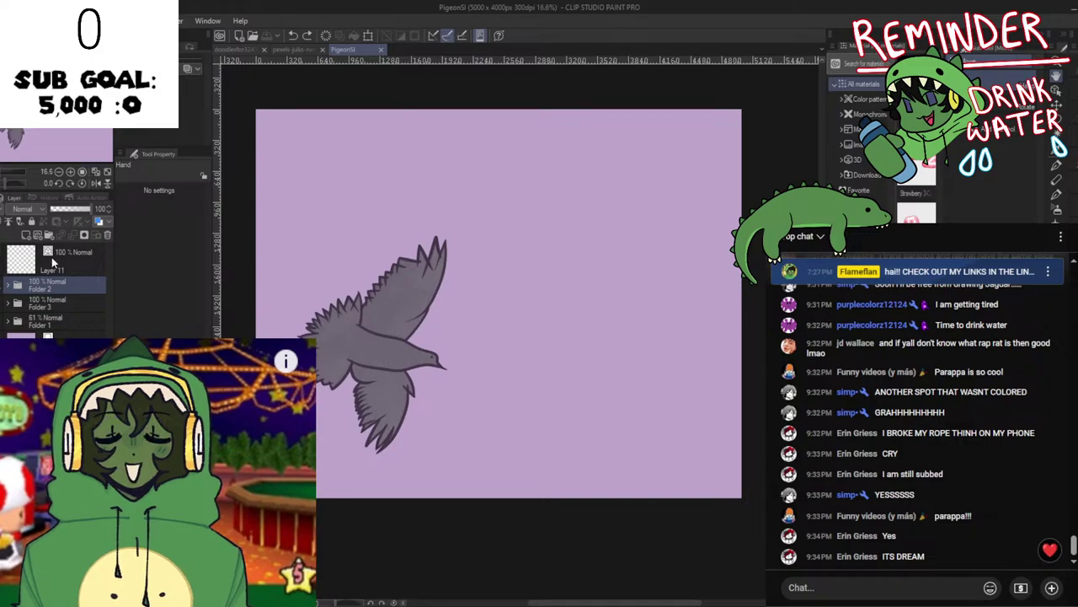
click(52, 263)
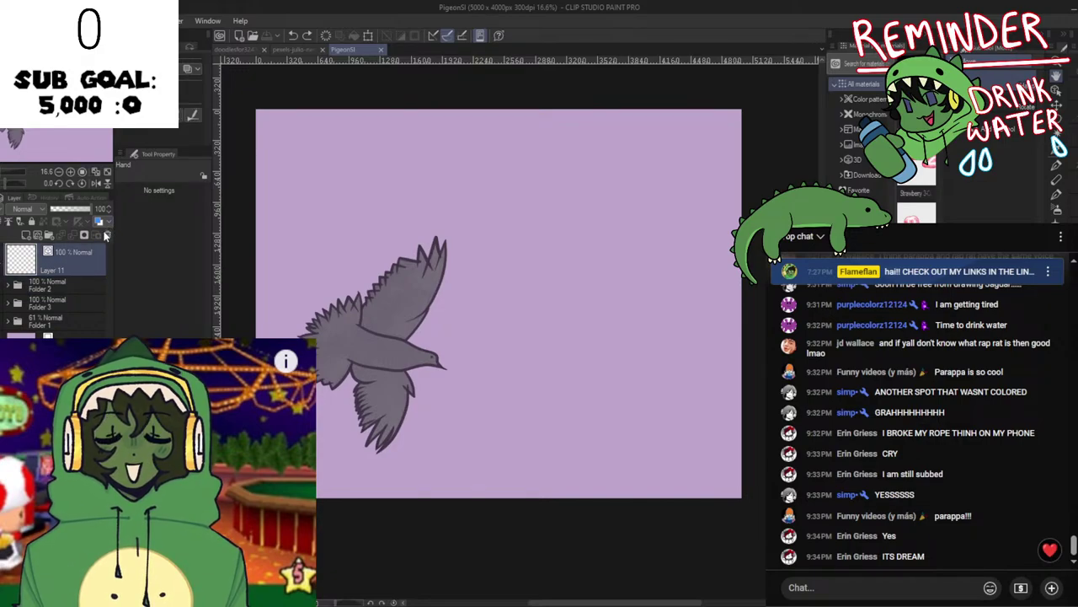
click(106, 236)
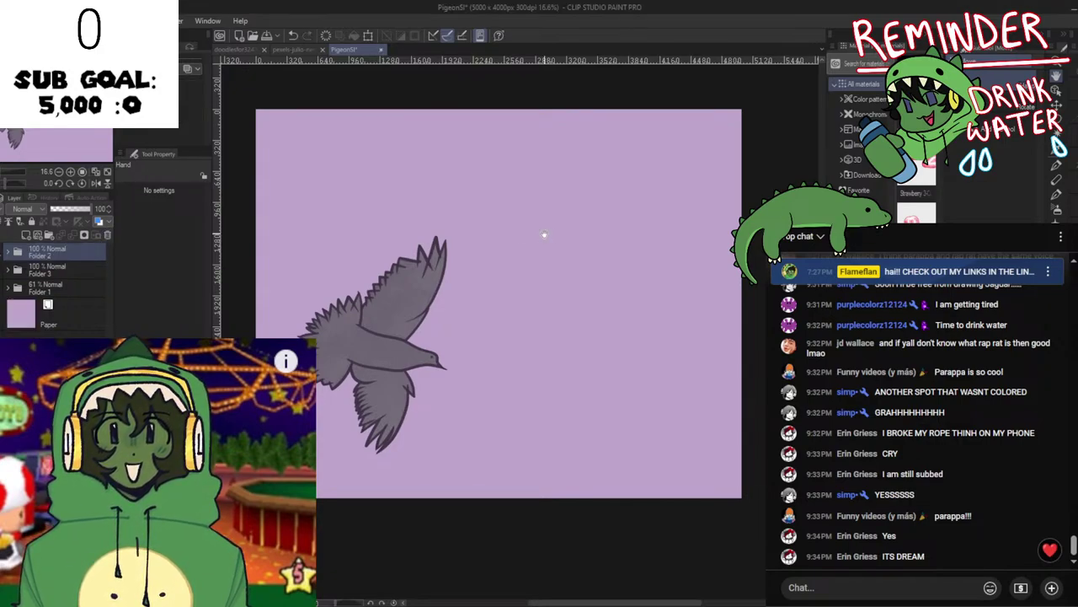
Create a new folder at the top of the layer stack, move Folder 2 and Folder 3 into it, and collapse it.
click(49, 236)
click(61, 266)
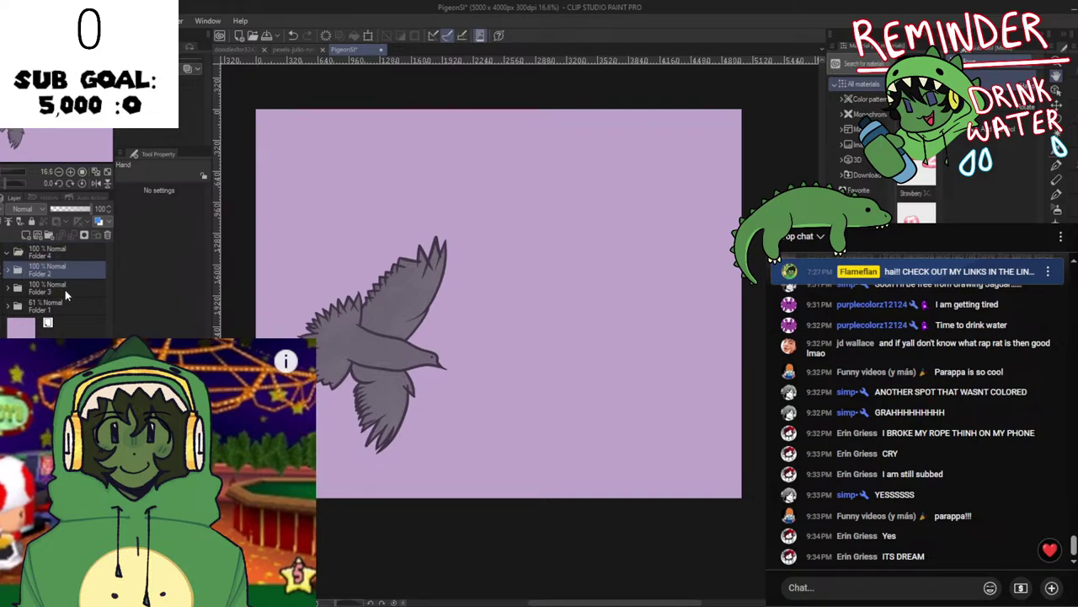
shift+click(65, 290)
drag(59, 269, 44, 253)
click(8, 254)
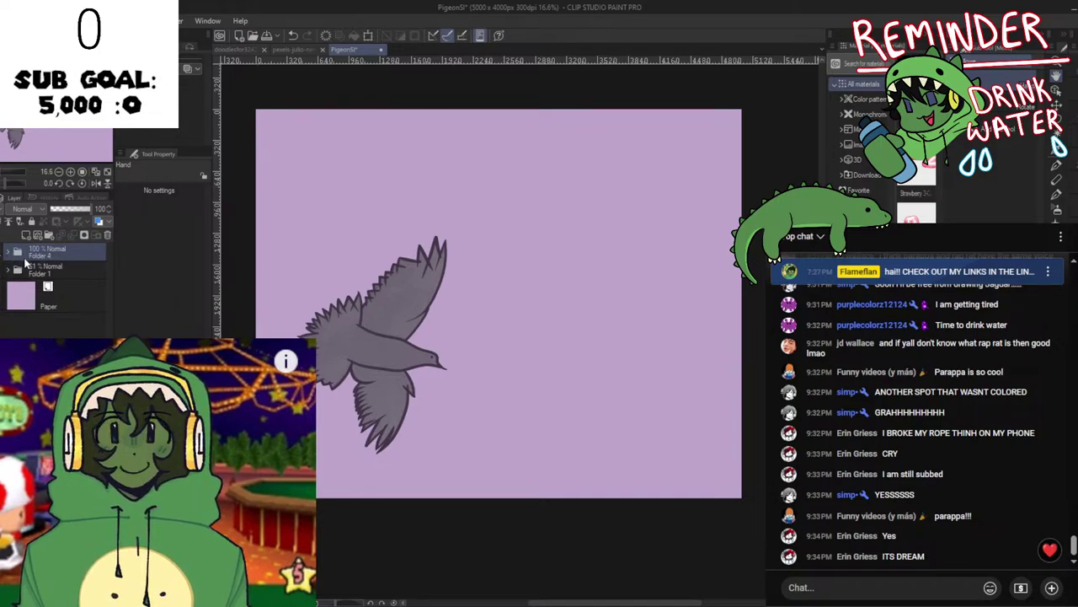
Nudge the pigeon in Folder 4 slightly down and to the left on the canvas.
key(ctrl+t)
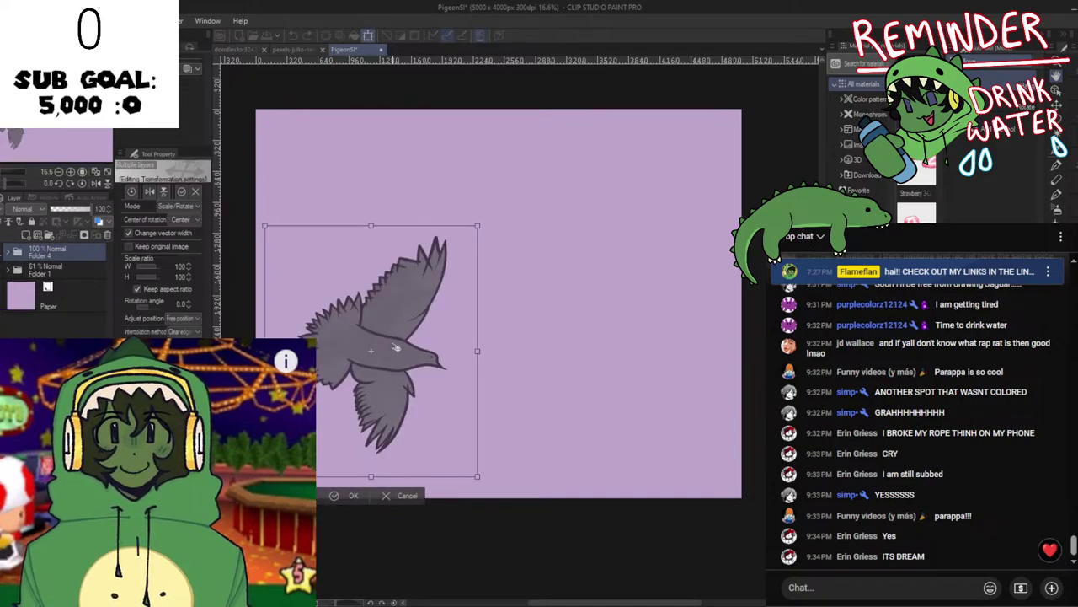
drag(396, 344, 392, 355)
click(349, 502)
drag(481, 358, 469, 414)
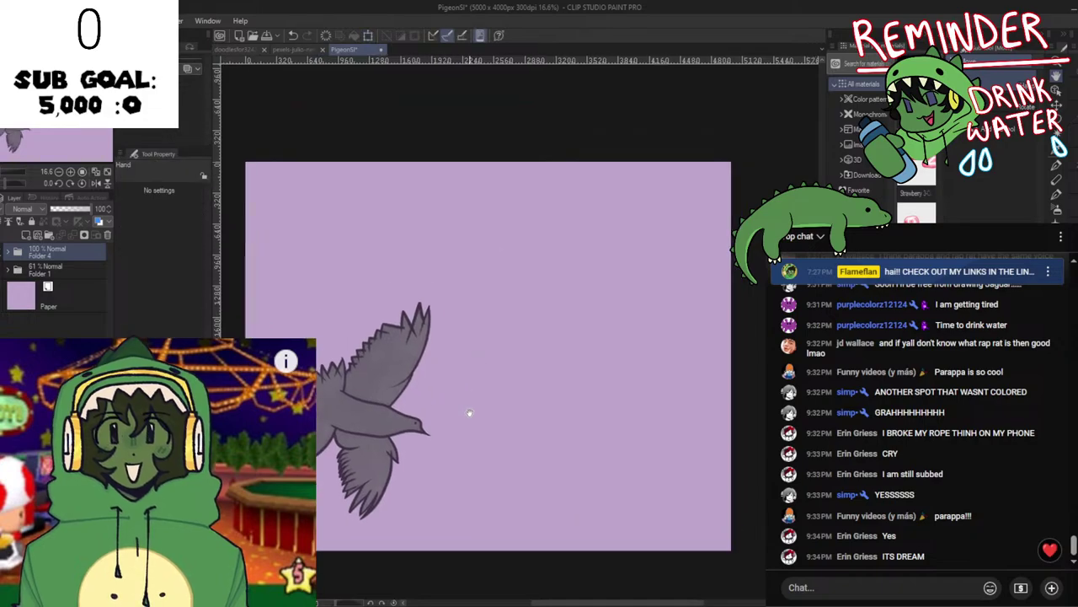
scroll(469, 416, down, 1)
key(ctrl+t)
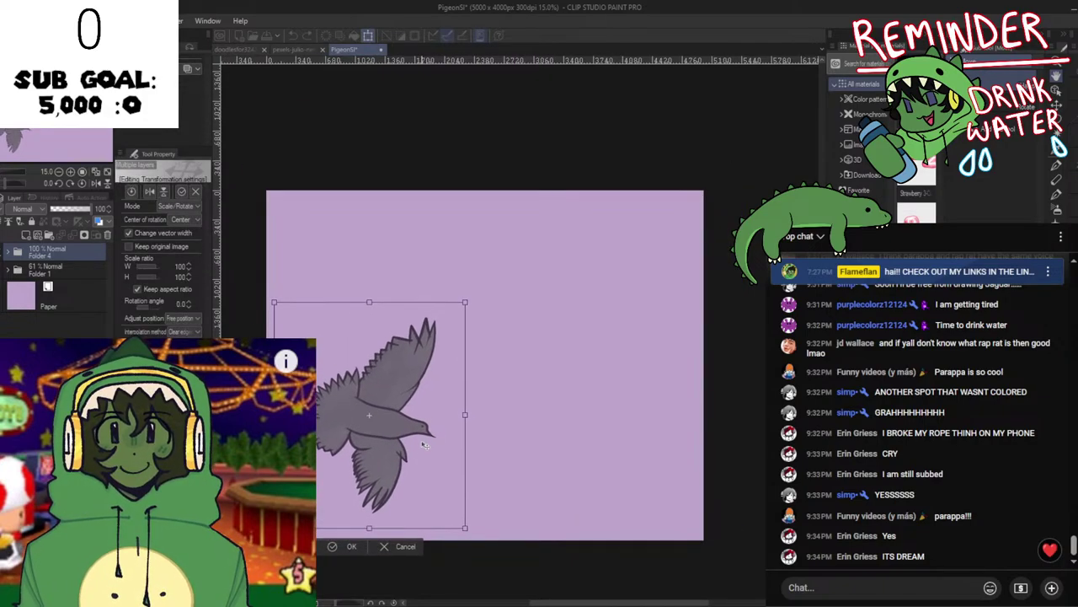
click(339, 551)
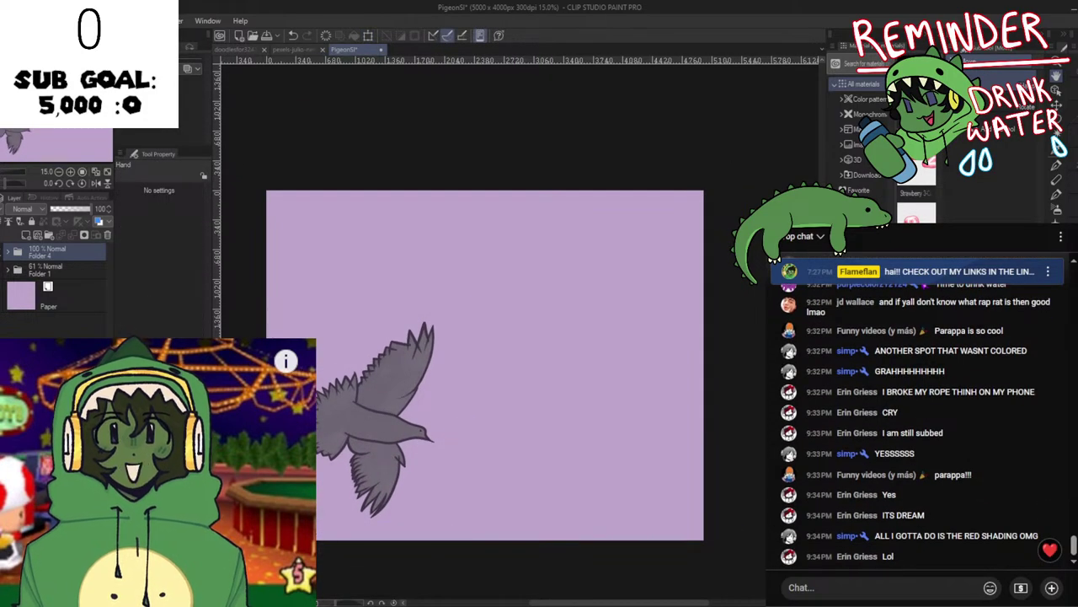
Duplicate the Folder 4 pigeon and move the copy to the upper right of the canvas.
key(ctrl+c)
key(ctrl+v)
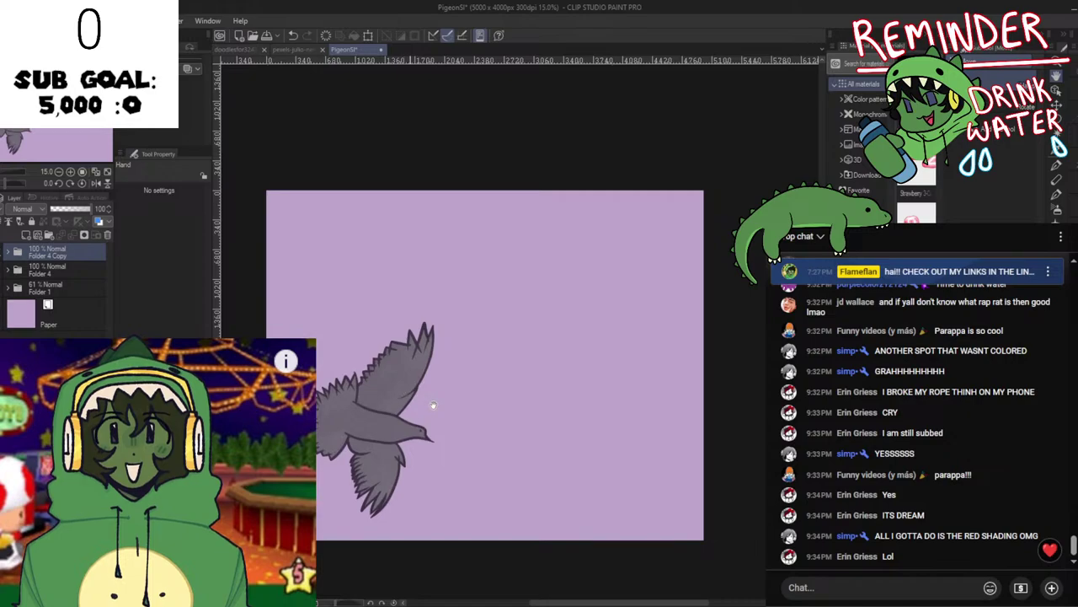
key(ctrl+t)
drag(443, 436, 644, 336)
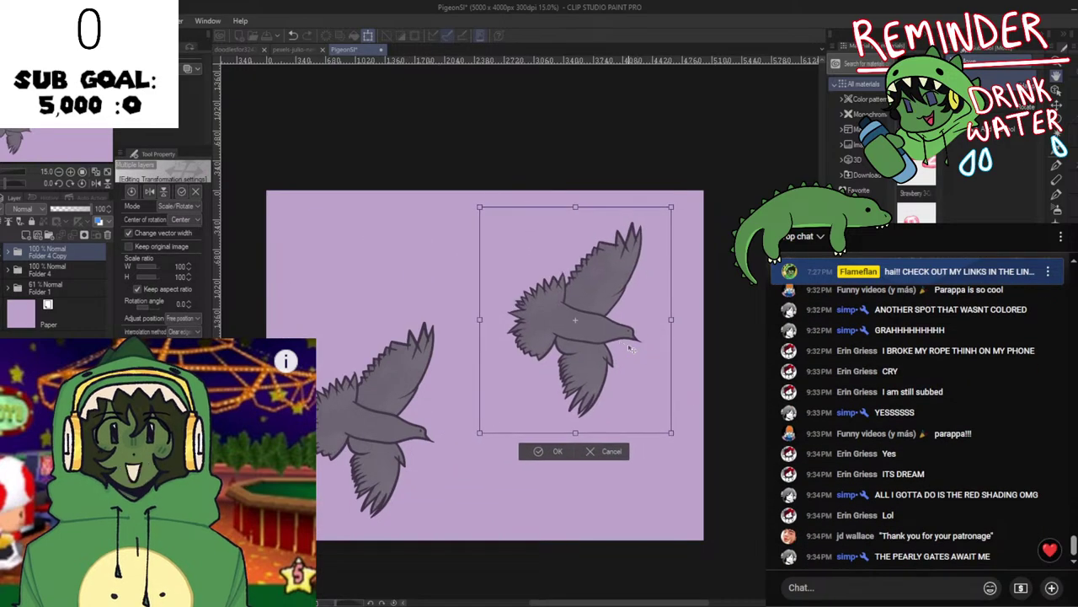
click(552, 450)
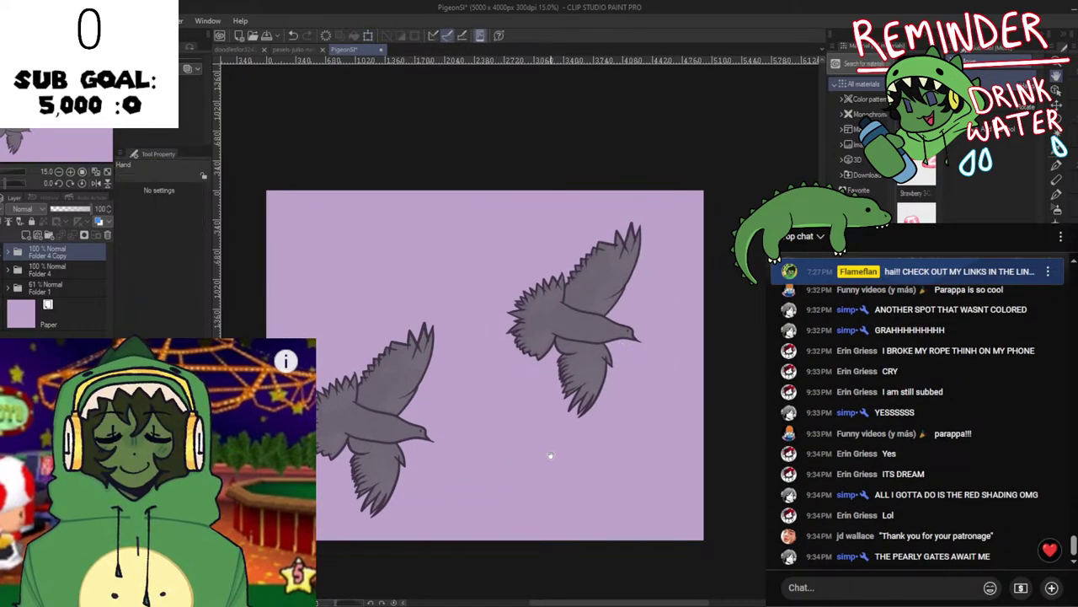
Select both pigeon folders and shift the two birds together slightly up and to the right.
click(76, 270)
ctrl+click(74, 253)
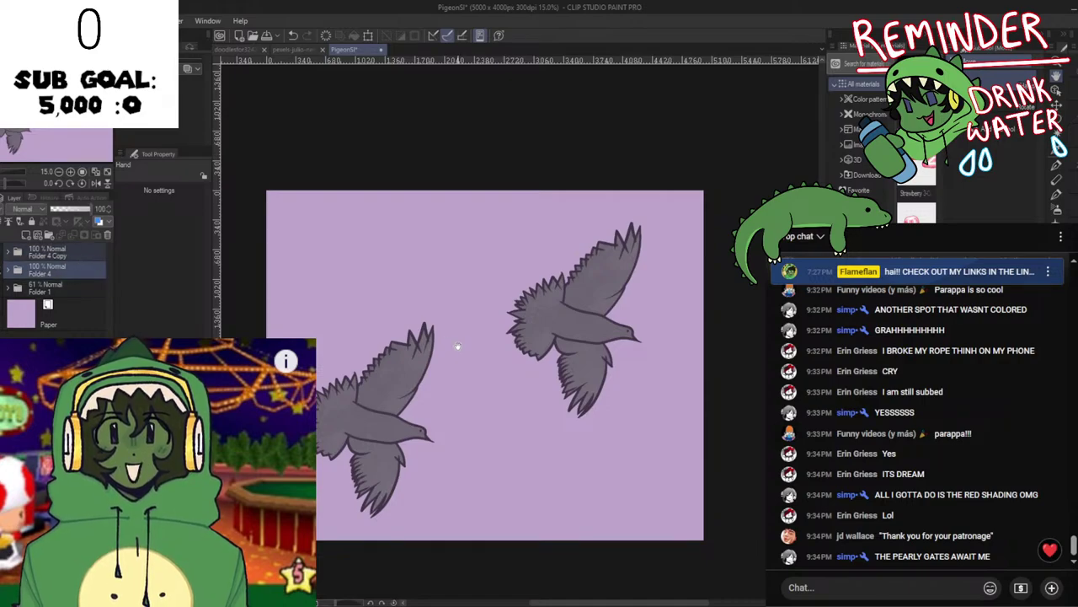
key(ctrl+t)
drag(556, 368, 559, 363)
key(Return)
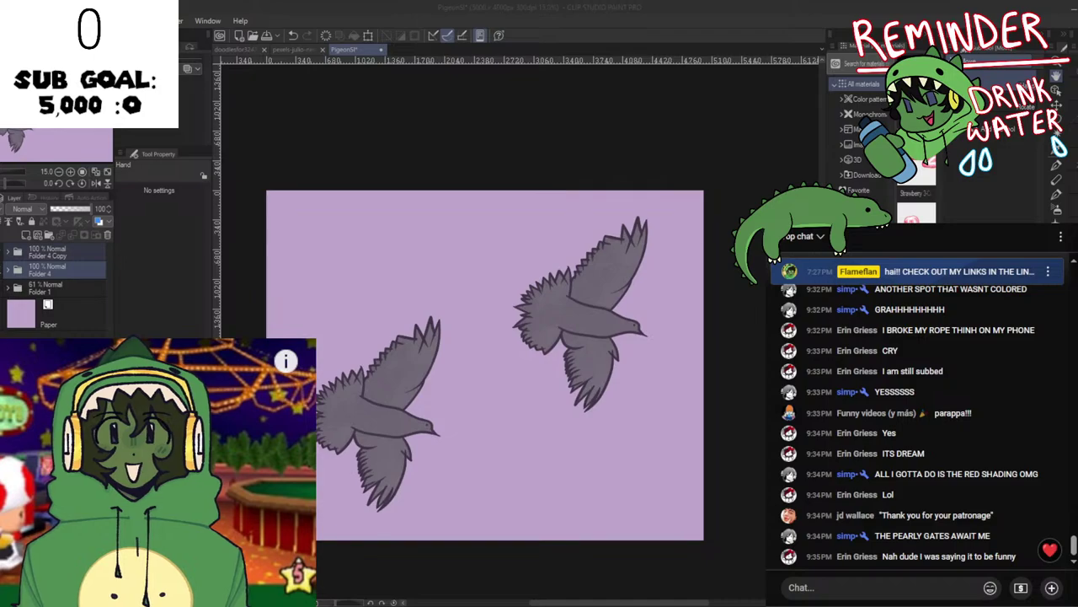
click(1022, 587)
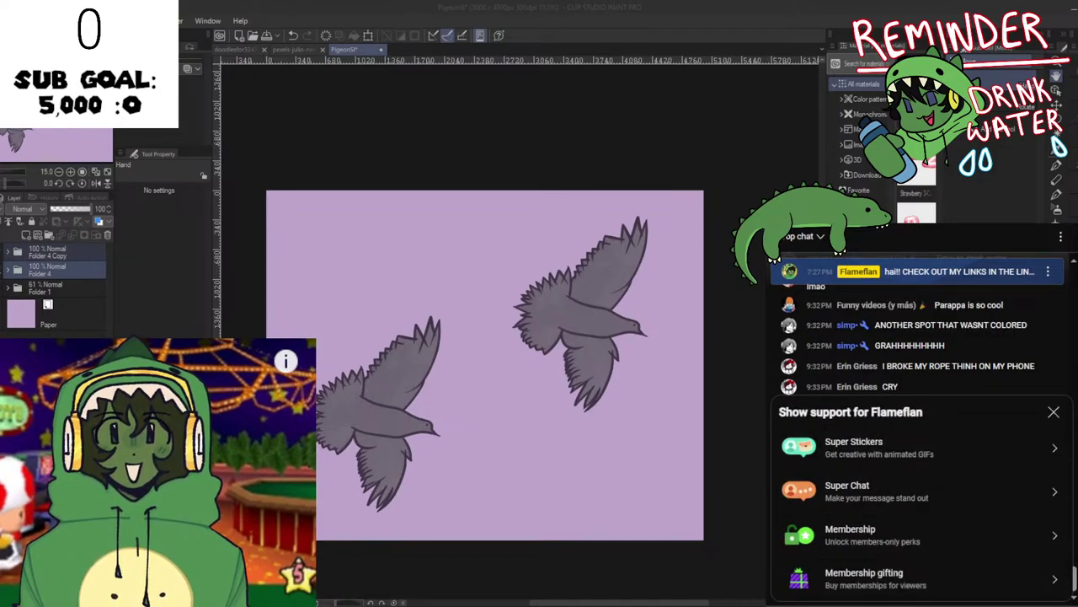
click(1053, 412)
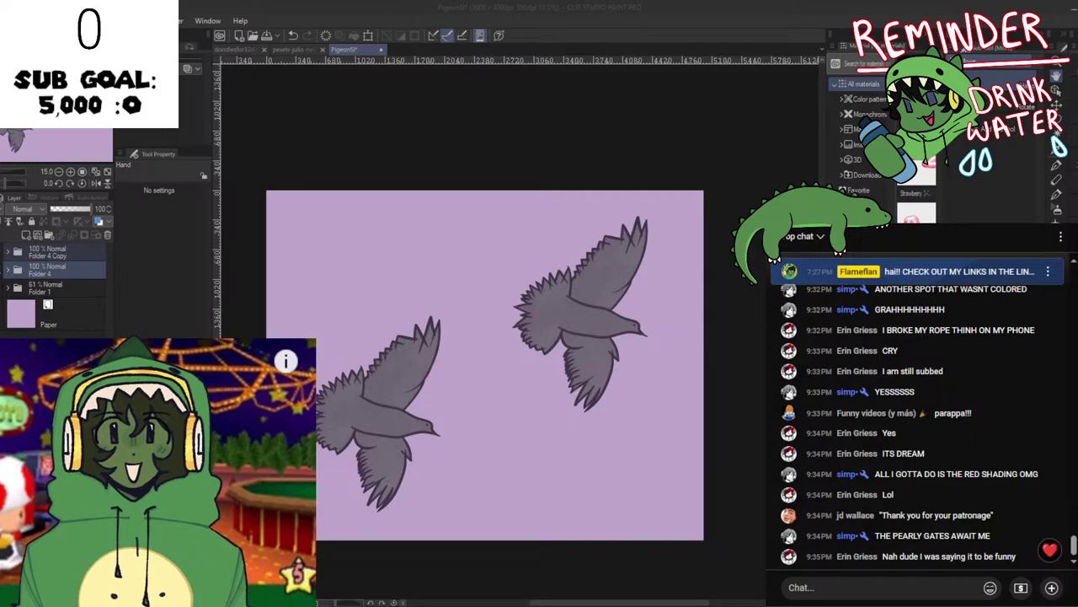
scroll(474, 340, up, 2)
scroll(483, 337, down, 2)
drag(485, 336, 487, 362)
key(h)
key(h)
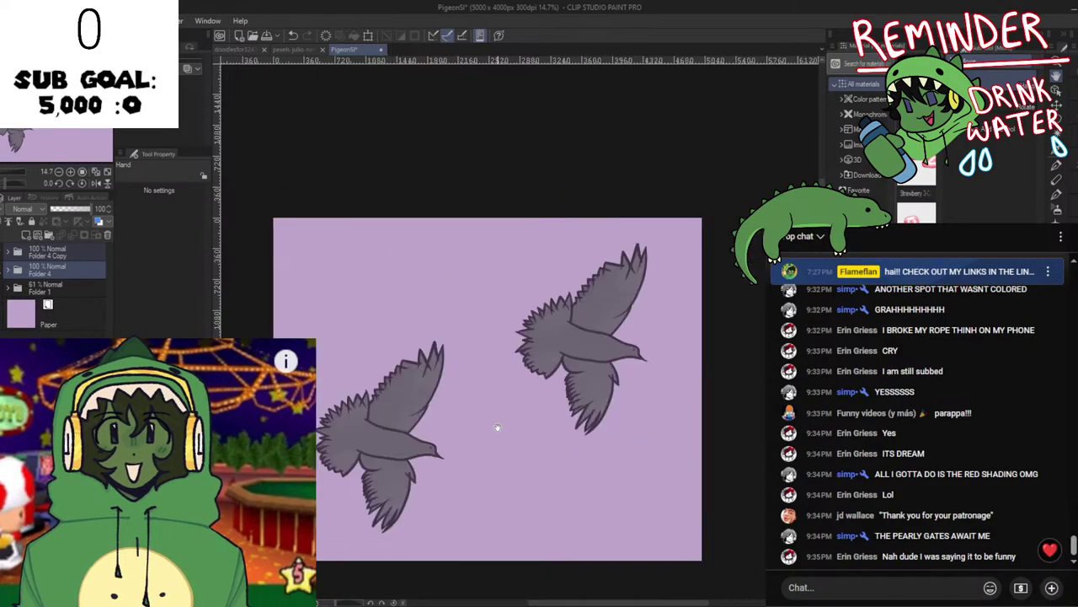
drag(498, 429, 490, 383)
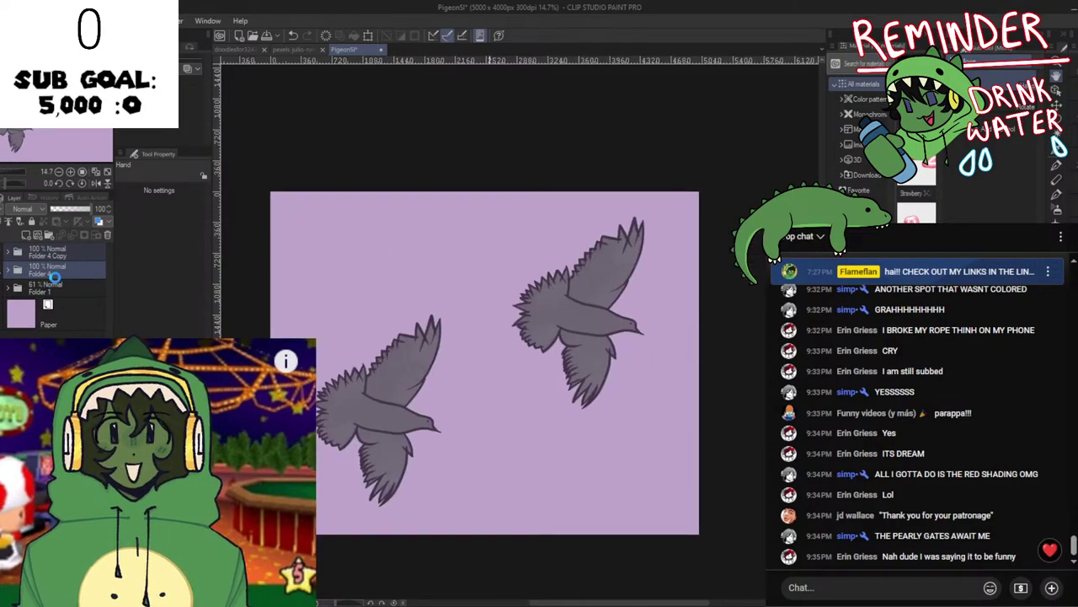
Move only the lower pigeon in Folder 4 slightly down and to the left.
click(7, 270)
click(6, 269)
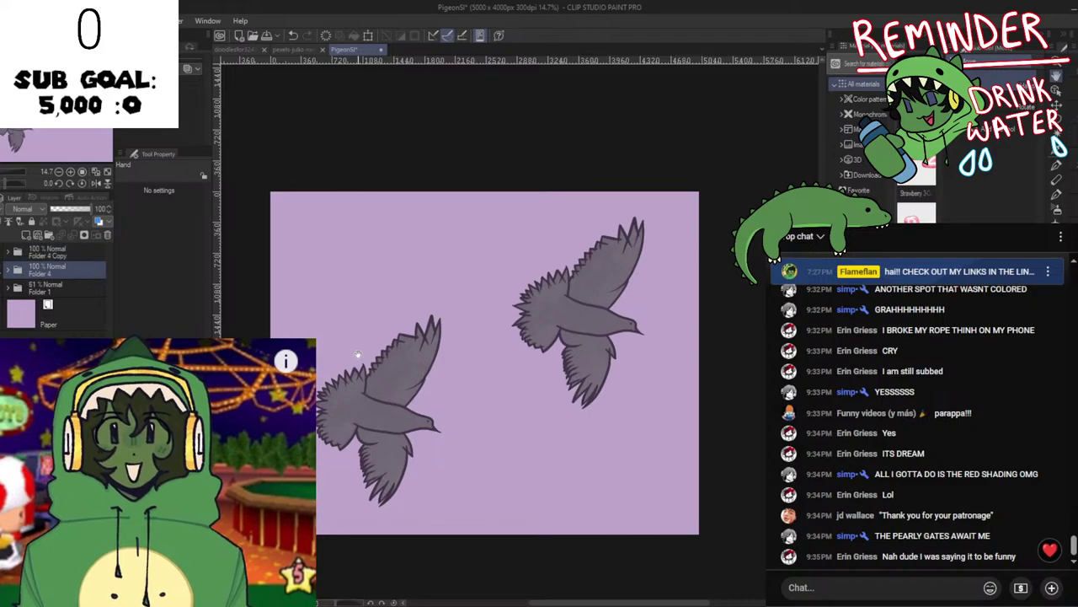
key(ctrl+t)
drag(401, 427, 409, 440)
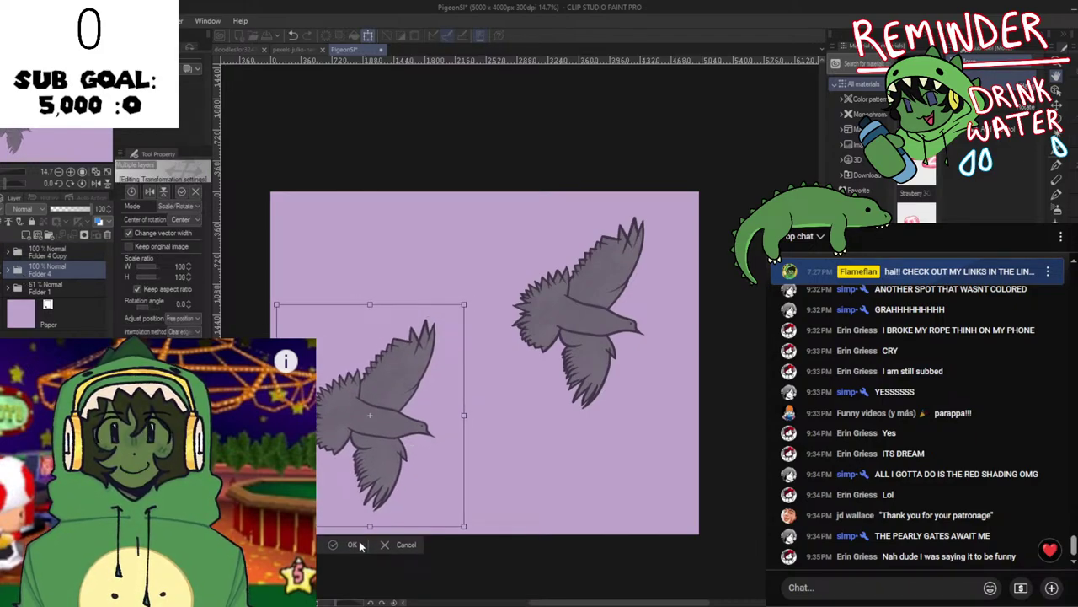
click(354, 546)
Move the upper pigeon in Folder 4 Copy slightly up and to the right, and check the composition in a mirrored view.
click(74, 258)
key(ctrl+t)
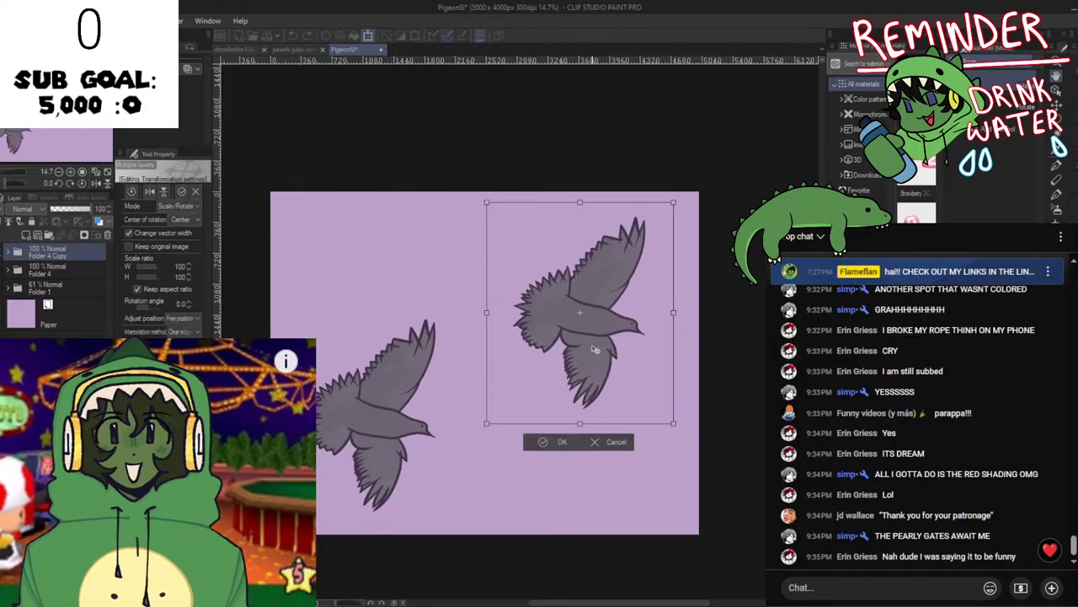
drag(594, 350, 597, 331)
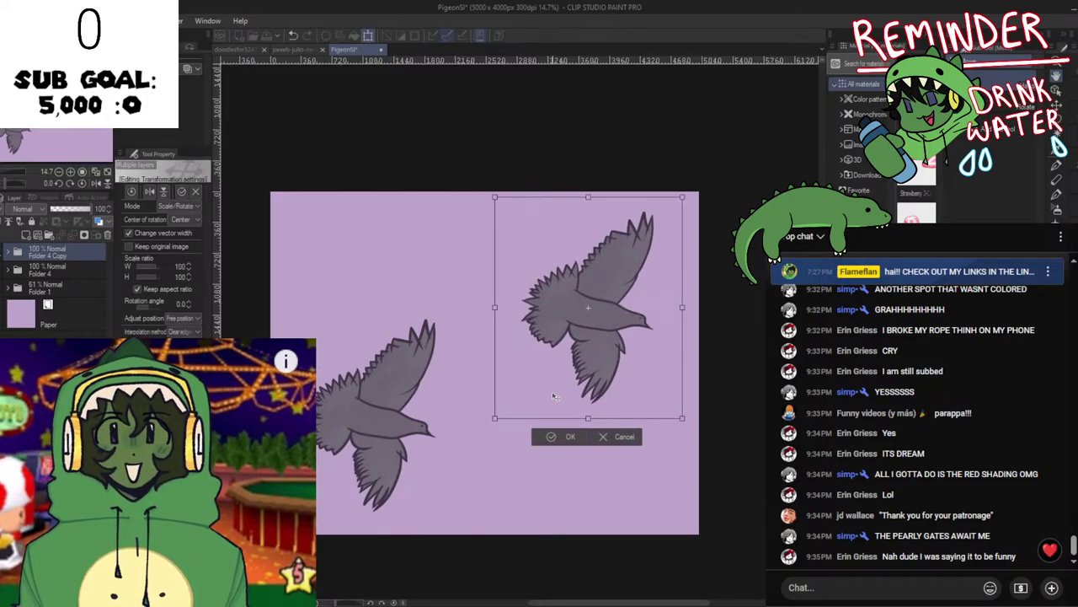
click(552, 438)
scroll(553, 454, down, 1)
key(h)
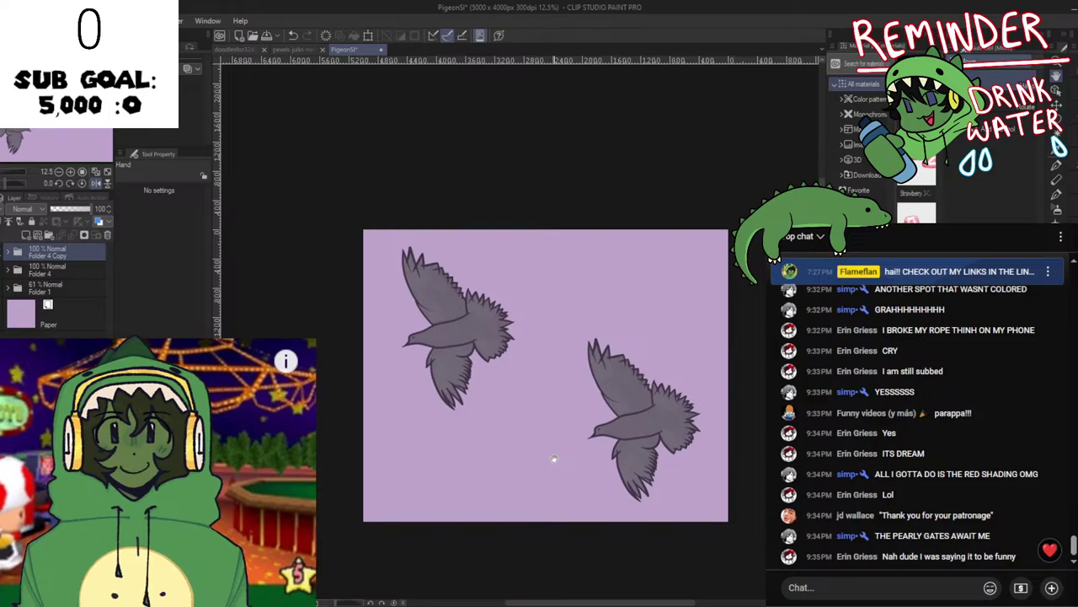
key(h)
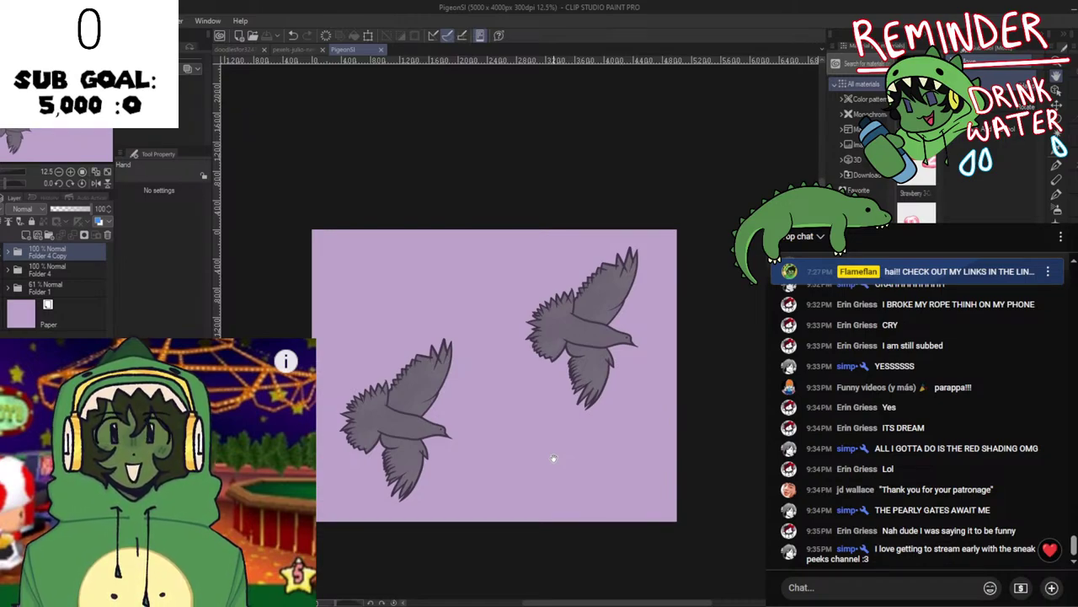
Add a new layer in a new folder beneath both pigeon folders for the background.
scroll(553, 459, up, 1)
click(27, 236)
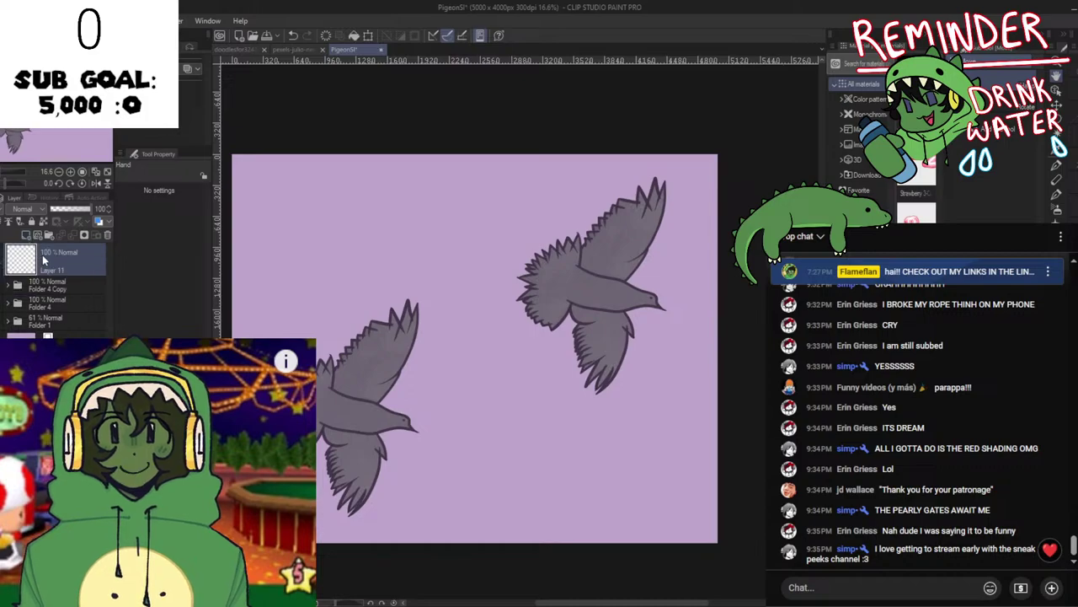
drag(42, 257, 48, 301)
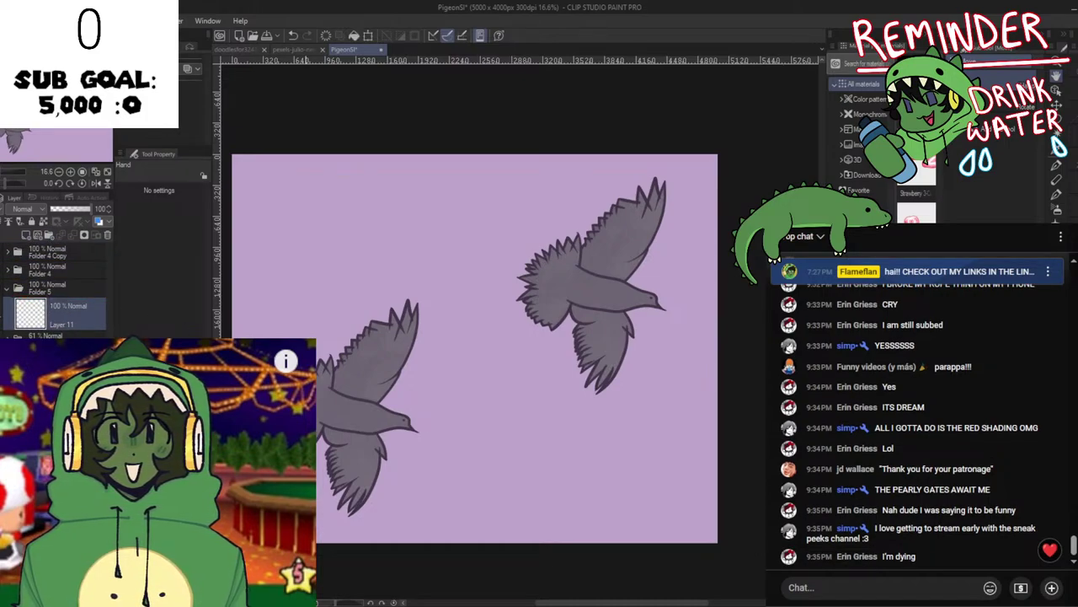
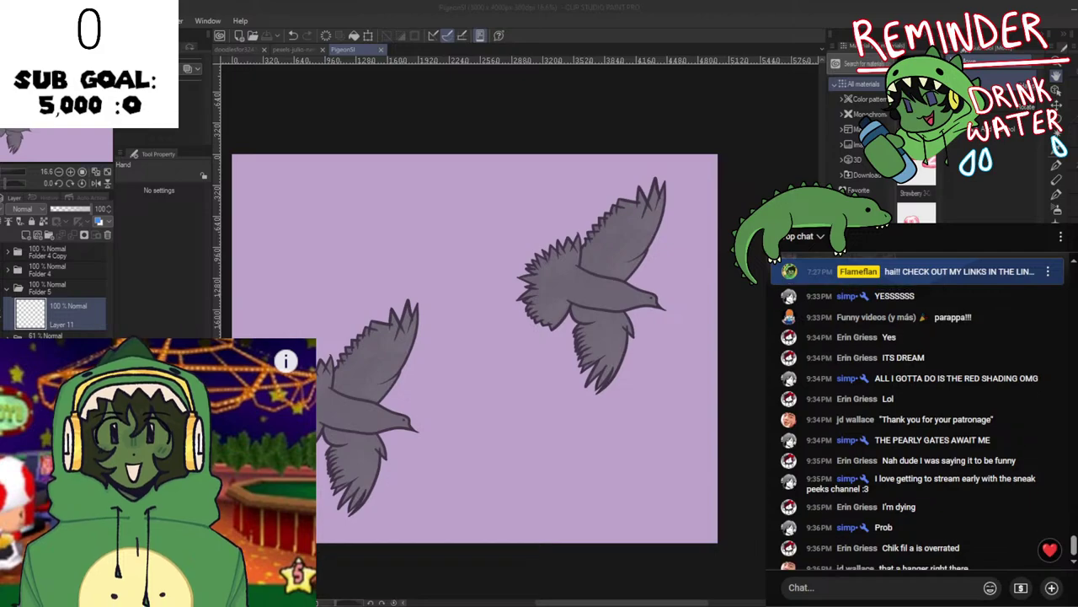
Paste the reference photo of two perched pigeons, sample its pale blue sky colour, and undo the paste.
drag(454, 434, 558, 505)
key(ctrl+v)
scroll(339, 393, up, 2)
key(i)
scroll(404, 411, down, 3)
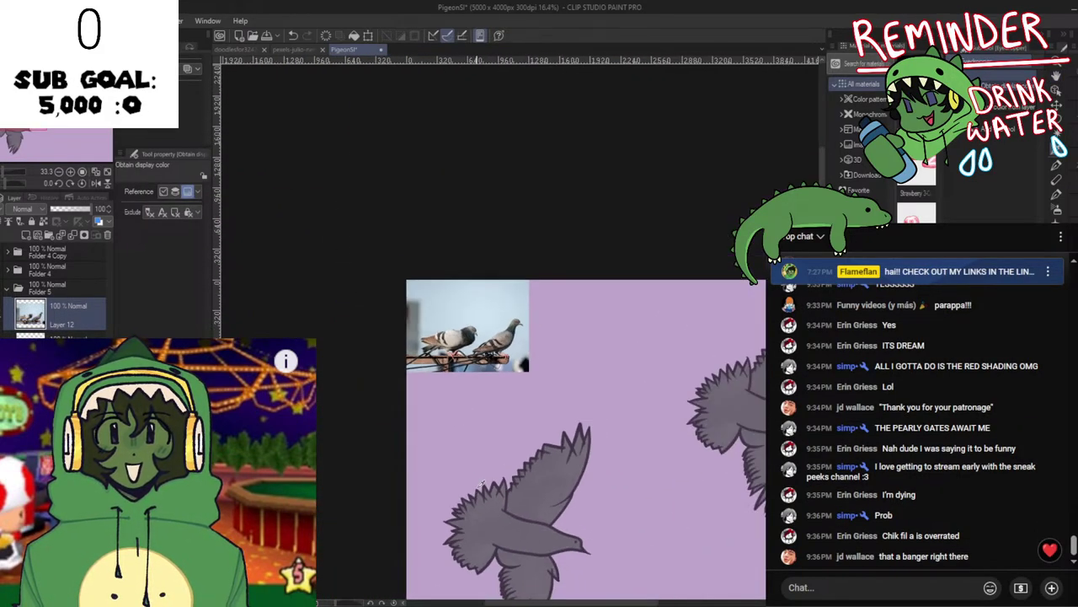
key(ctrl+z)
key(alt+Tab)
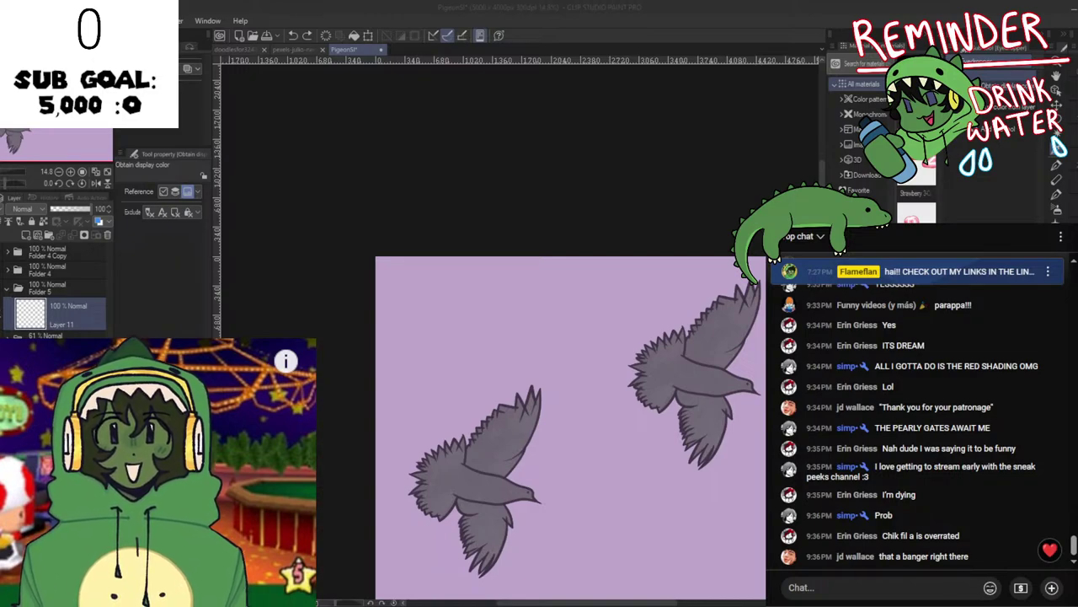
key(alt+Tab)
Cover the whole canvas behind the pigeons with pale blue on Layer 11, including the gap at the left edge.
scroll(727, 396, down, 1)
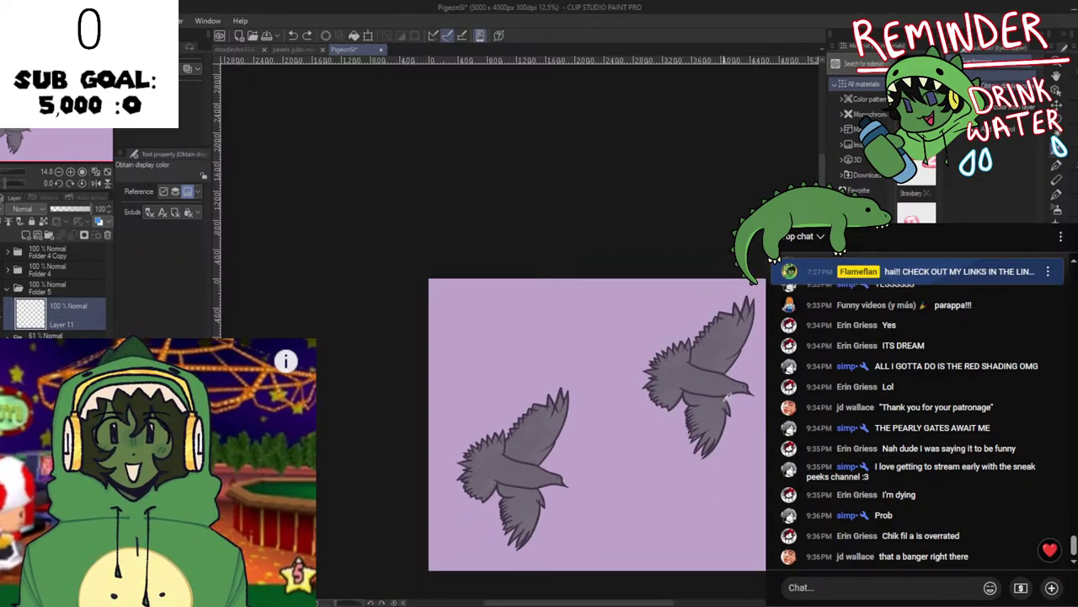
scroll(629, 423, down, 4)
key(p)
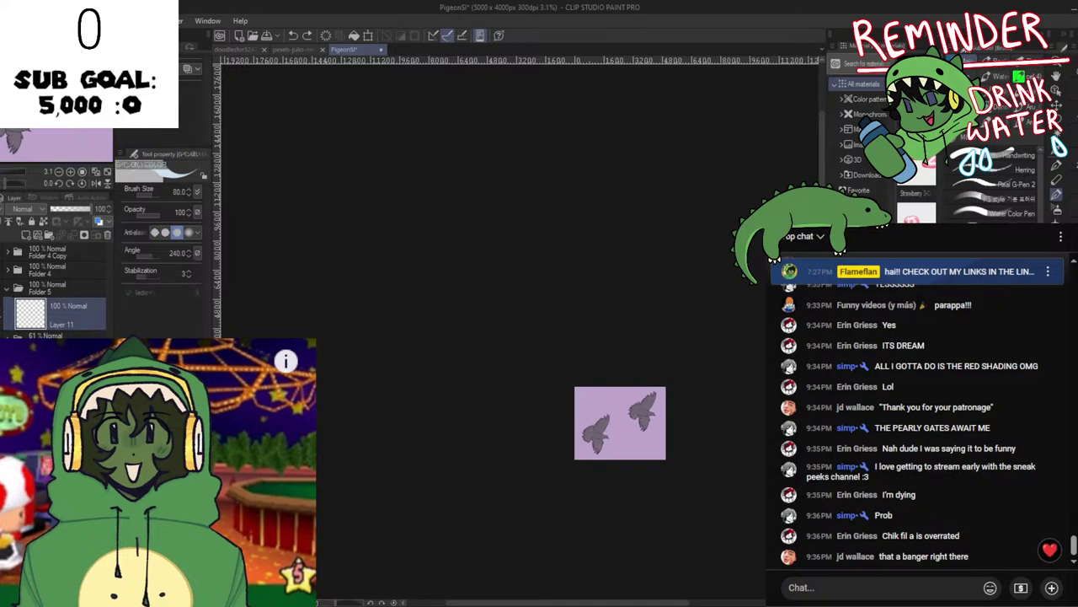
scroll(665, 387, down, 1)
mouse_move(654, 398)
mouse_down()
mouse_move(660, 430)
mouse_move(639, 410)
mouse_move(637, 374)
mouse_up()
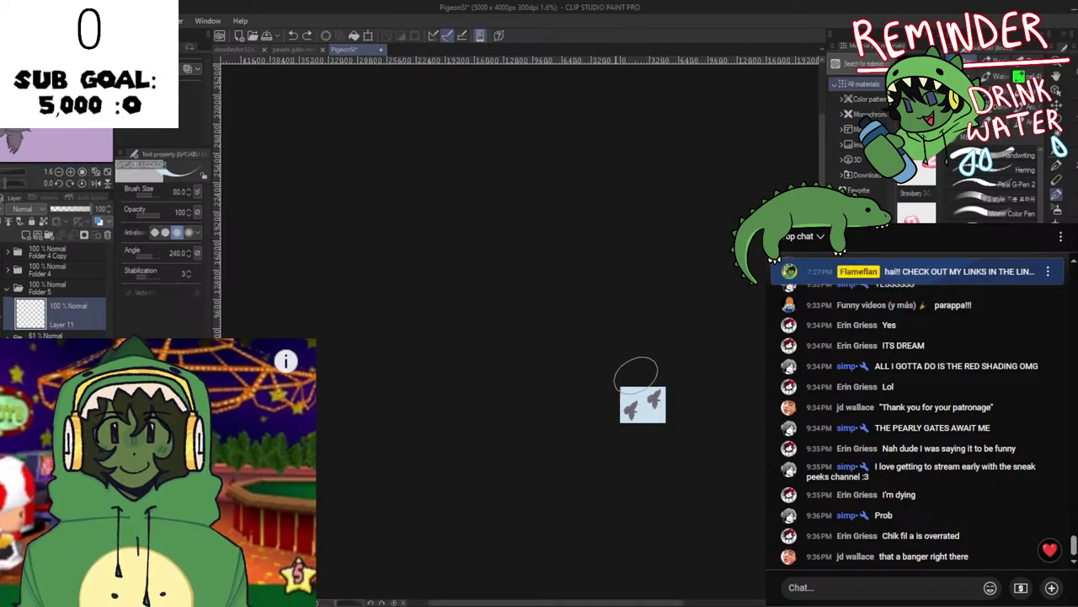
scroll(623, 378, up, 1)
key(space)
mouse_move(657, 428)
mouse_down()
mouse_move(600, 414)
mouse_move(574, 390)
mouse_up()
scroll(542, 366, up, 1)
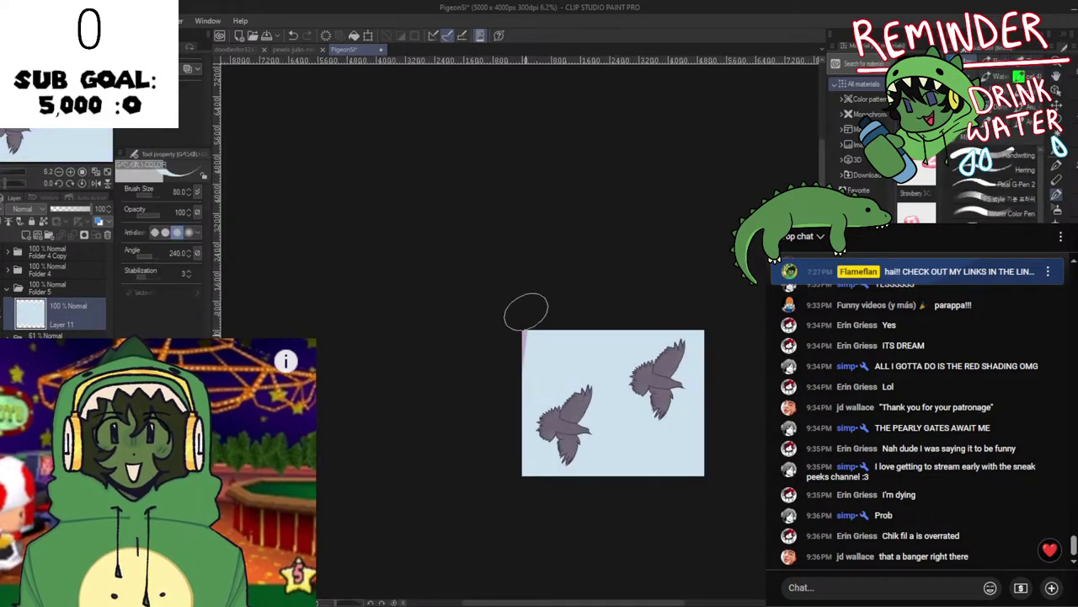
scroll(561, 503, down, 1)
key(space)
scroll(648, 435, up, 2)
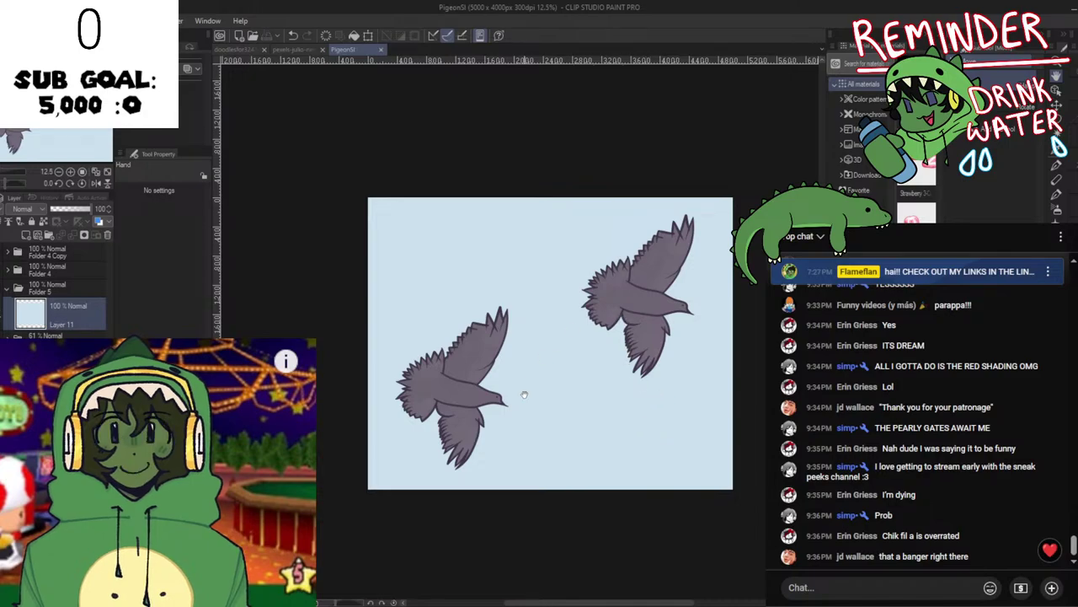
Add a layer above the pale blue background and paint soft grey vertical shapes behind the lower pigeon with the Soft airbrush.
scroll(524, 394, up, 2)
scroll(574, 401, down, 2)
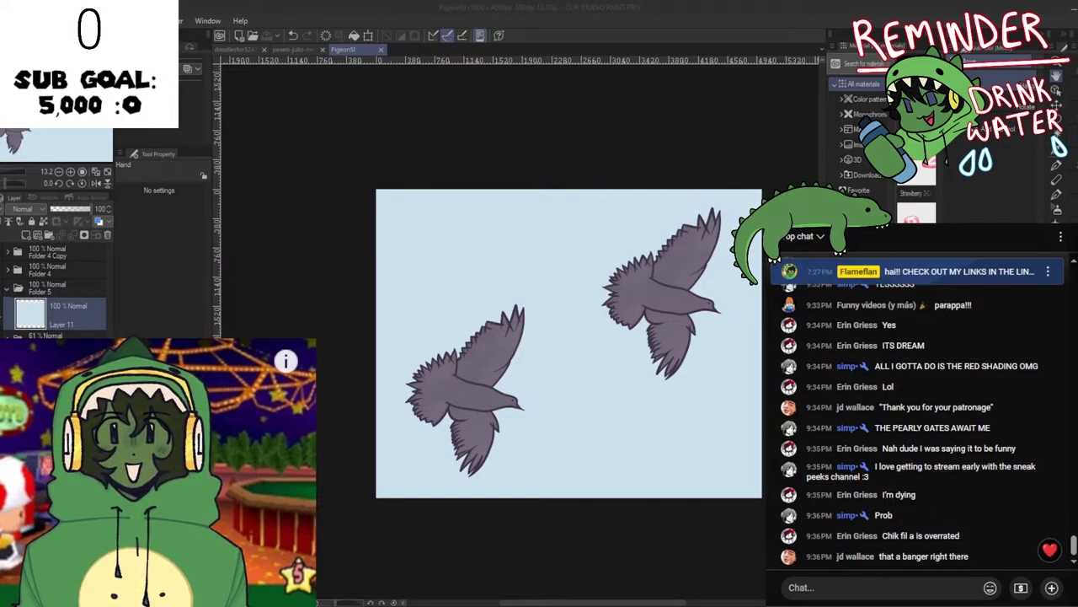
click(560, 459)
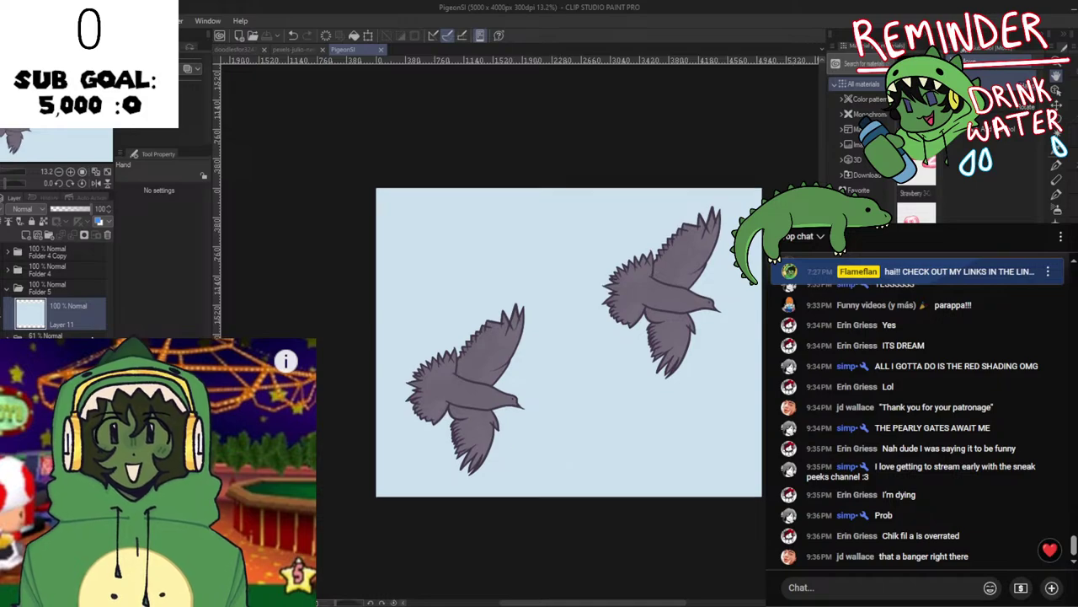
click(25, 235)
key(p)
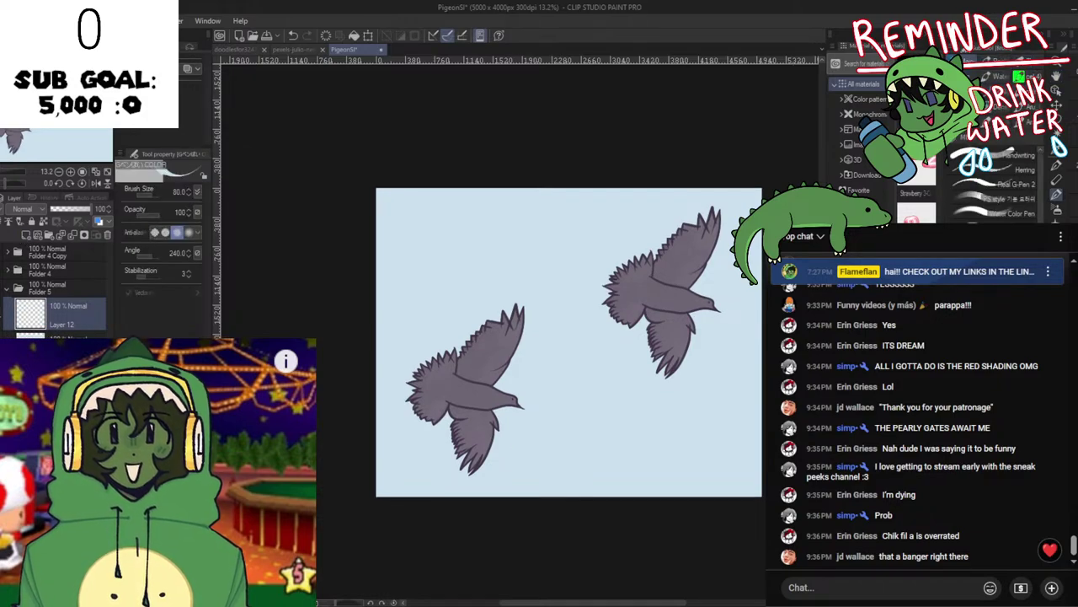
key(b)
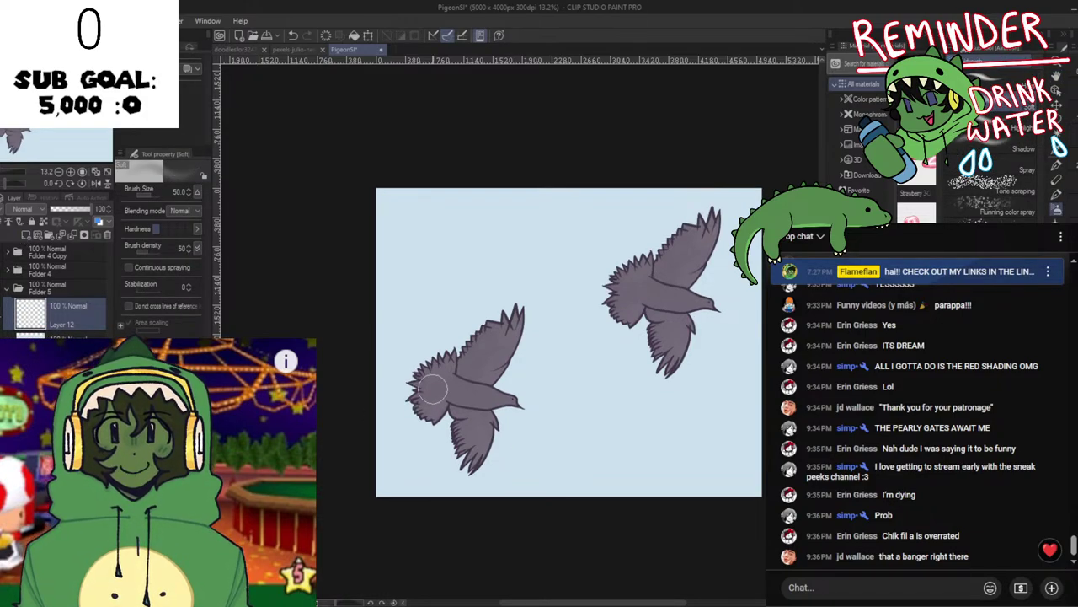
mouse_move(379, 242)
mouse_down()
mouse_move(395, 487)
mouse_move(397, 337)
mouse_move(369, 398)
mouse_move(387, 300)
mouse_move(403, 550)
mouse_move(389, 278)
mouse_move(417, 254)
mouse_move(398, 338)
mouse_move(420, 514)
mouse_move(439, 305)
mouse_move(428, 359)
mouse_move(458, 301)
mouse_move(447, 385)
mouse_up()
key(ctrl+z)
scroll(440, 362, up, 2)
drag(435, 339, 481, 489)
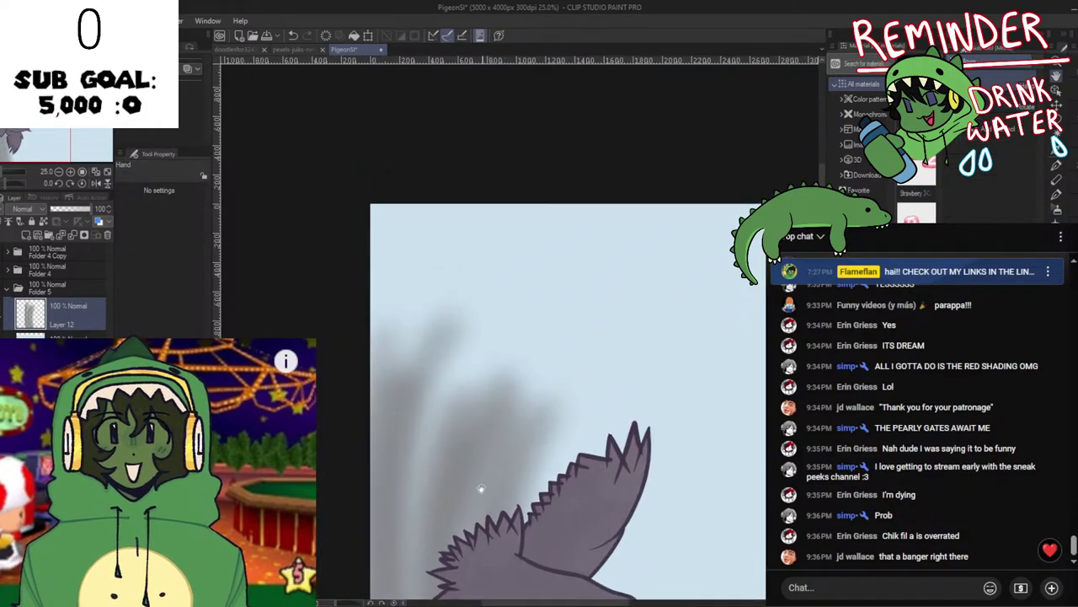
Try softening the tops of the grey vertical shapes with the fur blend and Painterly blender brushes.
scroll(493, 408, down, 2)
drag(493, 401, 446, 401)
key(ctrl+z)
scroll(521, 338, up, 1)
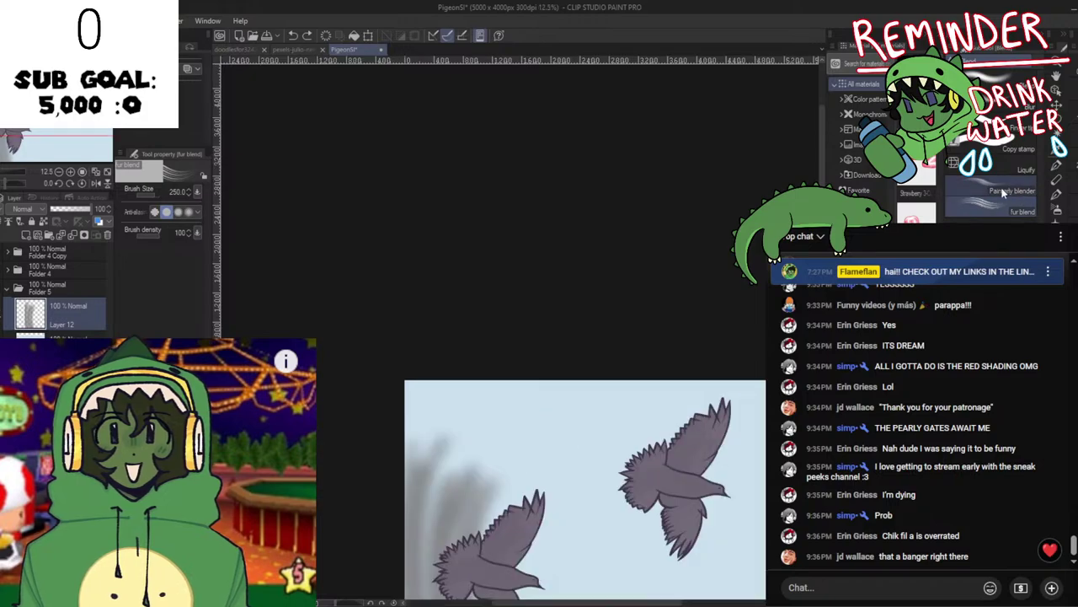
click(1005, 193)
drag(512, 426, 505, 237)
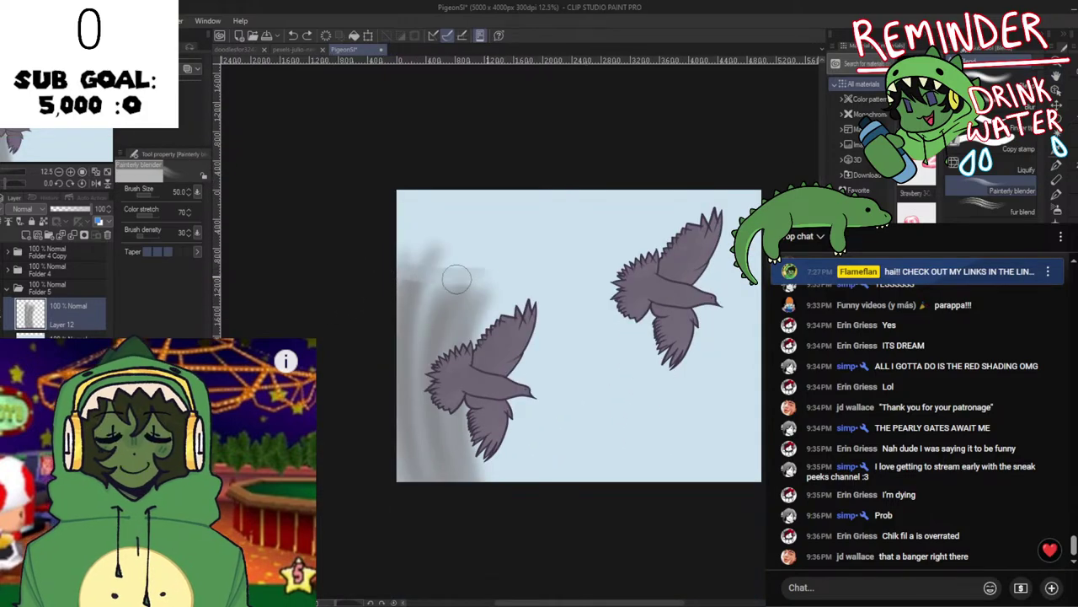
mouse_move(456, 279)
mouse_down()
mouse_move(387, 262)
mouse_move(487, 270)
mouse_move(408, 268)
mouse_move(449, 262)
mouse_move(395, 258)
mouse_up()
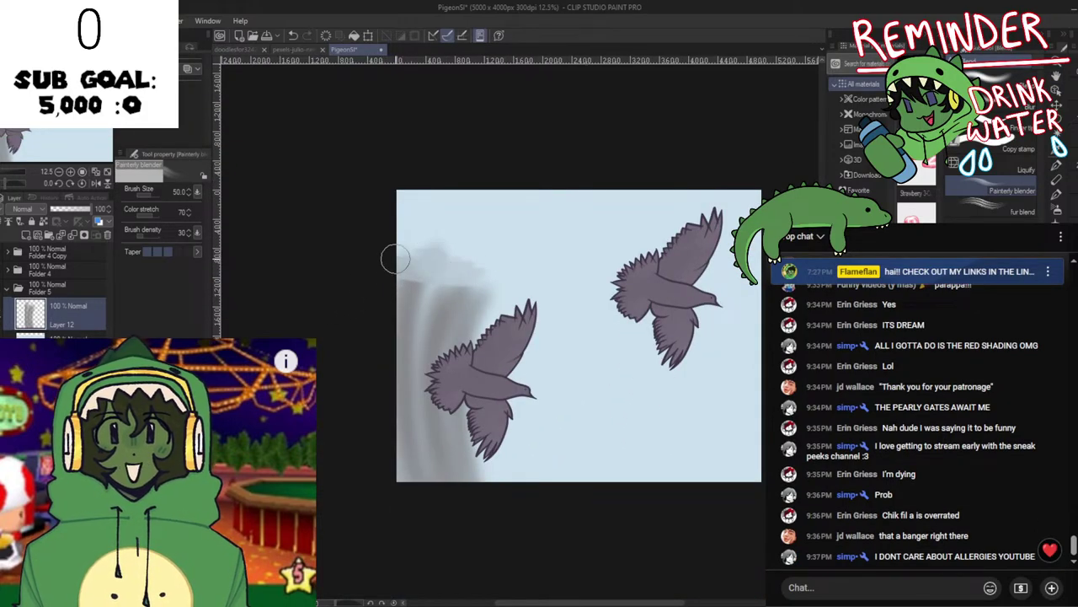
key(ctrl+z)
key(ctrl+z)
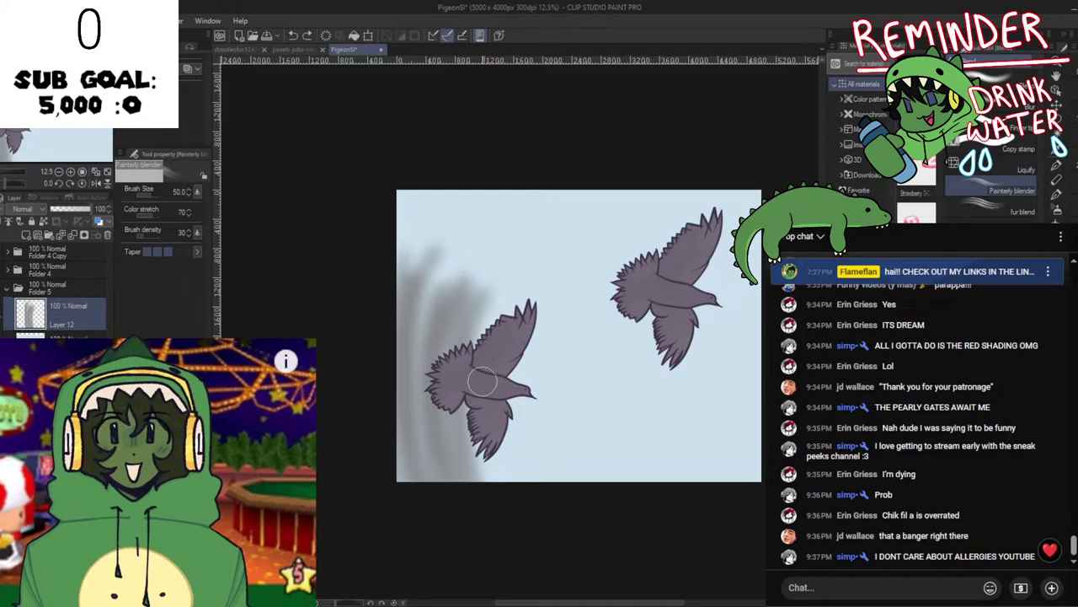
Undo all the soft grey airbrush strokes on Layer 12.
key(ctrl+z)
key(ctrl+z)
key(ctrl+z)
key(ctrl+z)
key(ctrl+z)
key(ctrl+z)
key(ctrl+z)
key(ctrl+z)
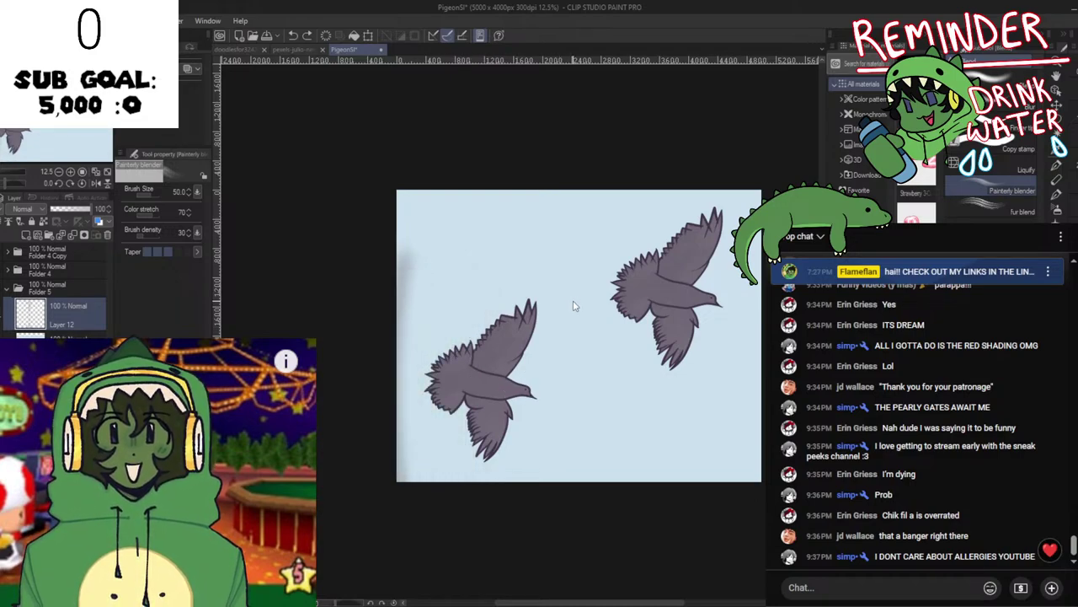
key(ctrl+z)
Outline and fill a round-cornered solid grey block behind the lower pigeon with the pen at brush size 60.
key(p)
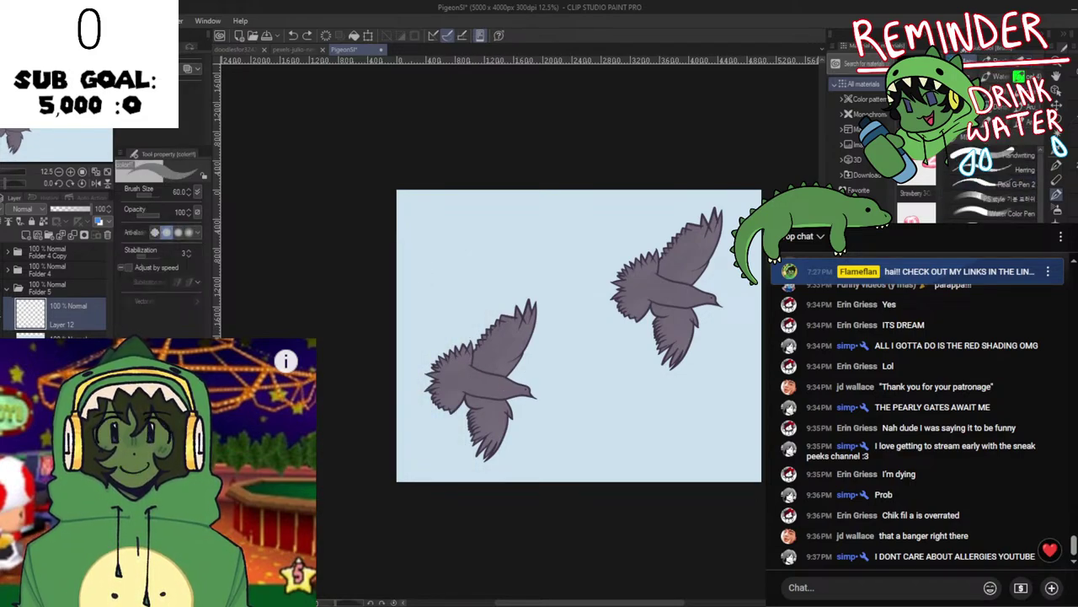
mouse_move(405, 274)
mouse_down()
mouse_move(446, 266)
mouse_move(481, 275)
mouse_move(507, 489)
mouse_up()
key(ctrl+z)
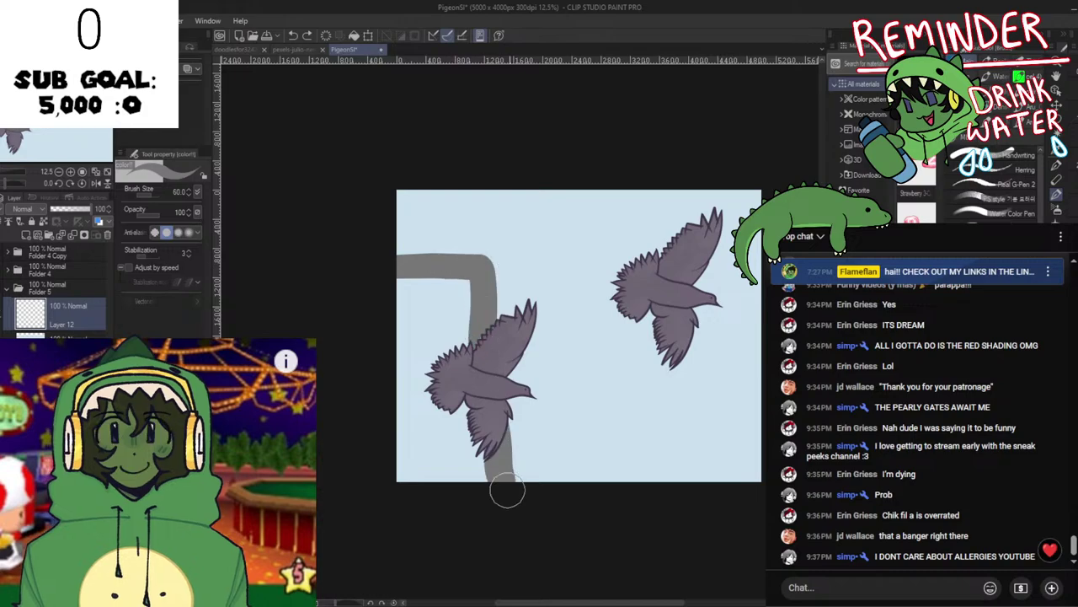
key(ctrl+z)
mouse_move(368, 265)
mouse_down()
mouse_move(489, 274)
mouse_move(491, 510)
mouse_up()
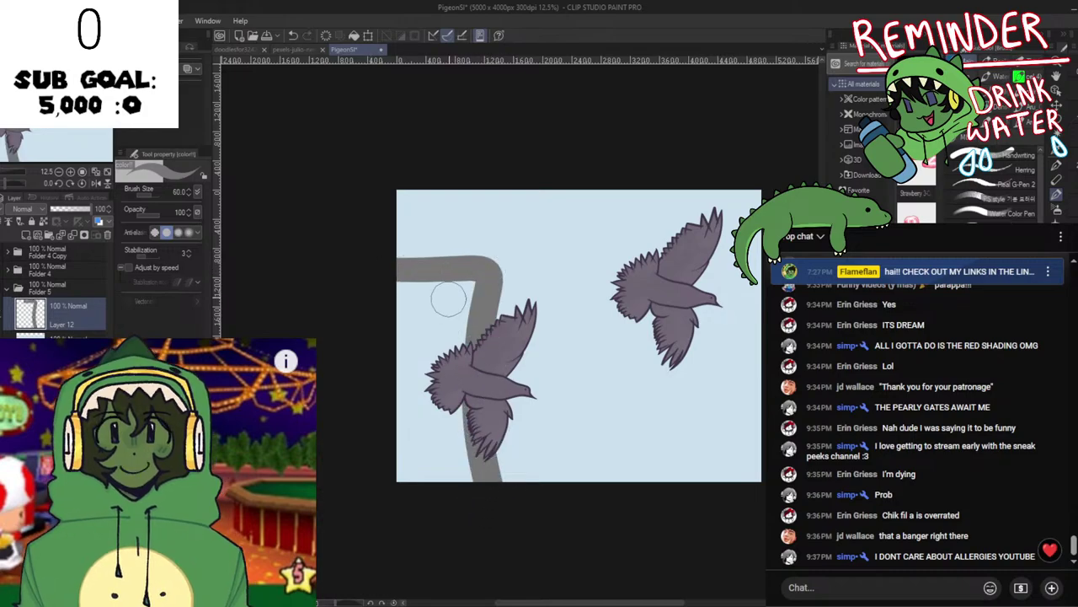
mouse_move(448, 299)
mouse_down()
mouse_move(467, 431)
mouse_move(456, 331)
mouse_move(465, 515)
mouse_move(439, 340)
mouse_move(446, 362)
mouse_move(453, 329)
mouse_move(430, 345)
mouse_move(430, 322)
mouse_move(397, 311)
mouse_move(409, 376)
mouse_up()
key(ctrl+z)
mouse_move(438, 294)
mouse_down()
mouse_move(373, 297)
mouse_move(397, 330)
mouse_move(423, 315)
mouse_move(446, 394)
mouse_move(472, 361)
mouse_move(484, 416)
mouse_up()
Soften the rounded grey block's edges with a blur filter and save the file.
key(j)
drag(375, 317, 440, 317)
drag(520, 321, 523, 323)
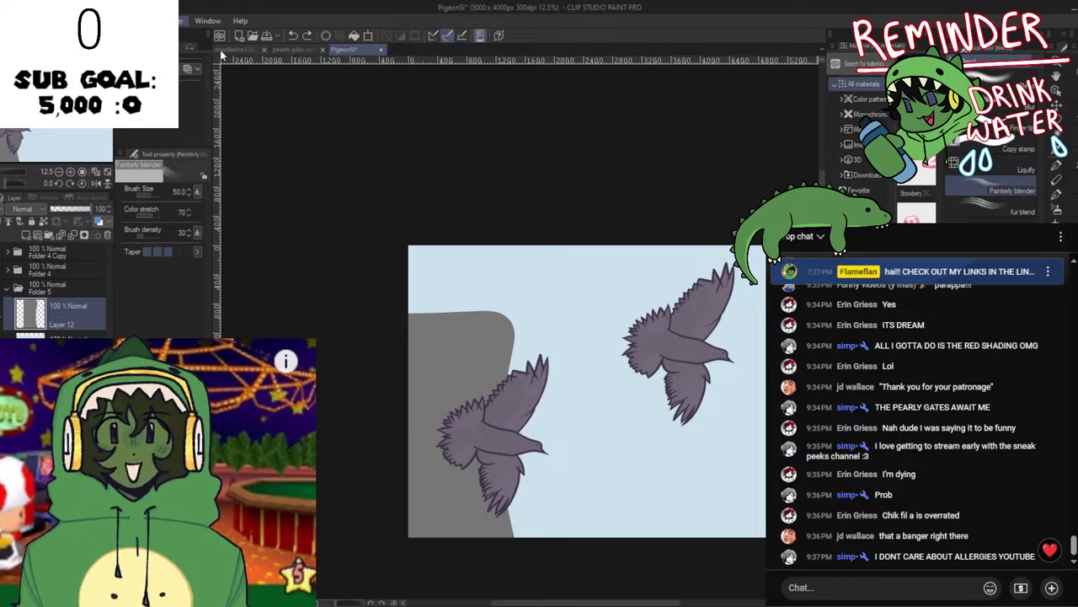
click(290, 62)
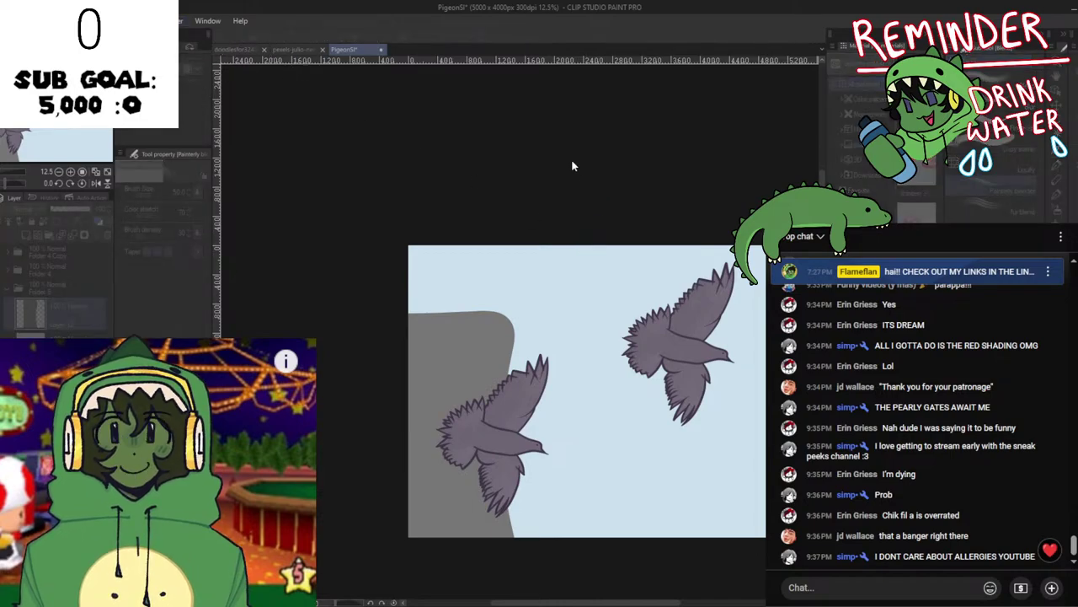
drag(777, 147, 772, 150)
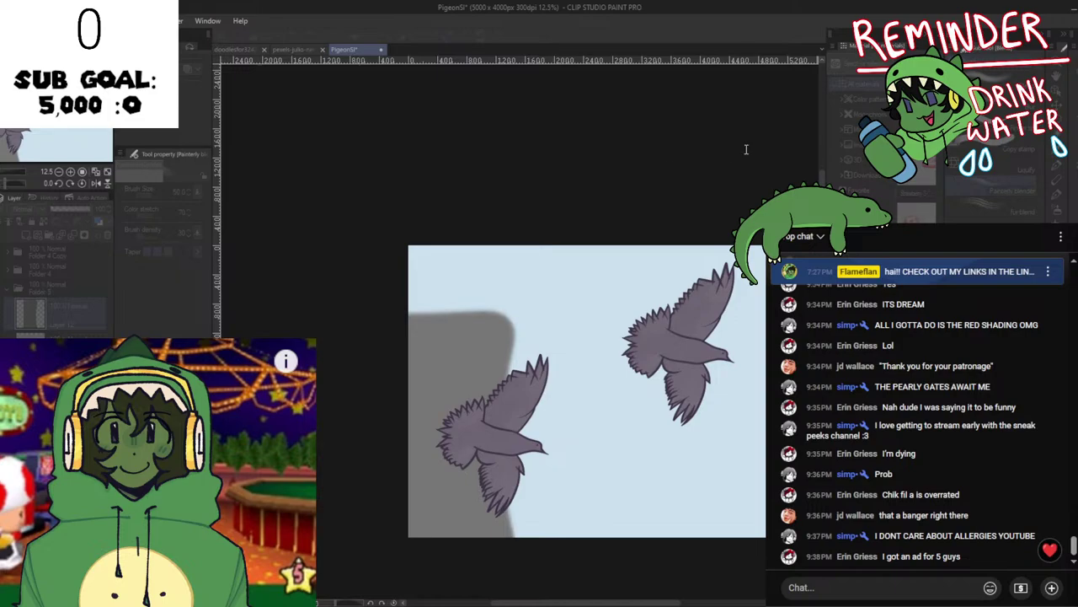
click(784, 147)
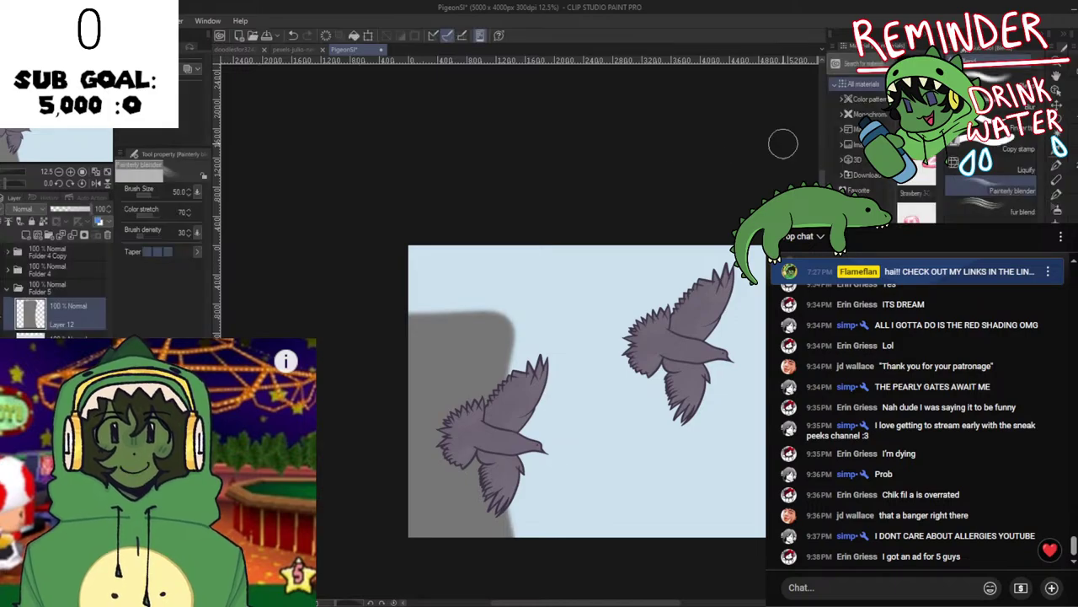
scroll(516, 442, up, 3)
drag(525, 476, 493, 435)
key(ctrl+s)
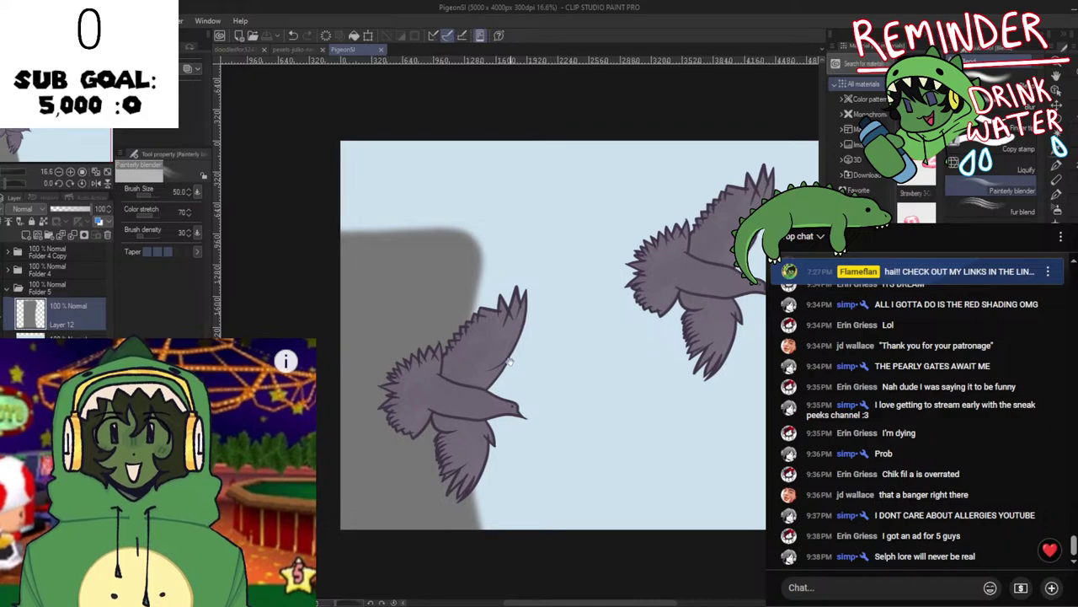
Undo the blur and remove the rounded grey block by undoing its strokes.
key(ctrl+t)
click(394, 546)
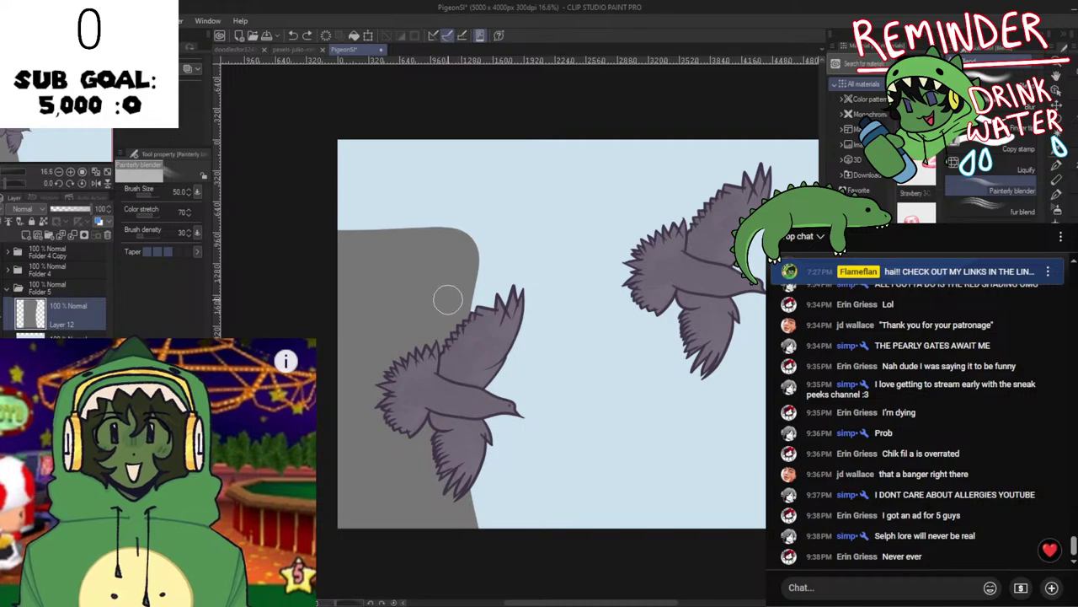
key(p)
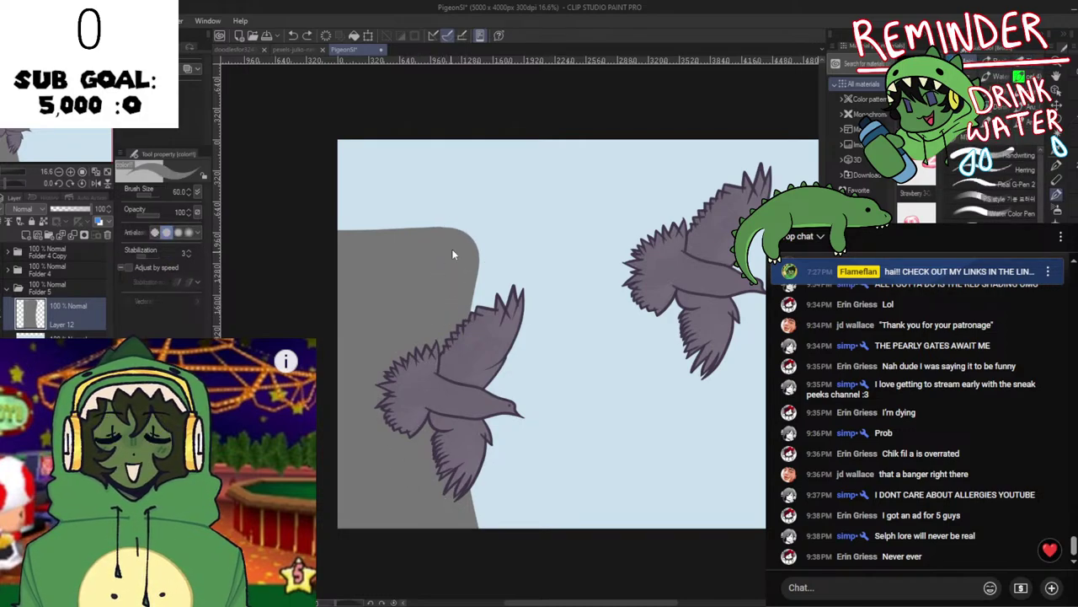
key(ctrl+z)
key(ctrl+z)
Try several freehand grey outlines for a block behind the lower pigeon, undoing each one.
mouse_move(318, 240)
mouse_down()
mouse_move(462, 243)
mouse_move(446, 550)
mouse_up()
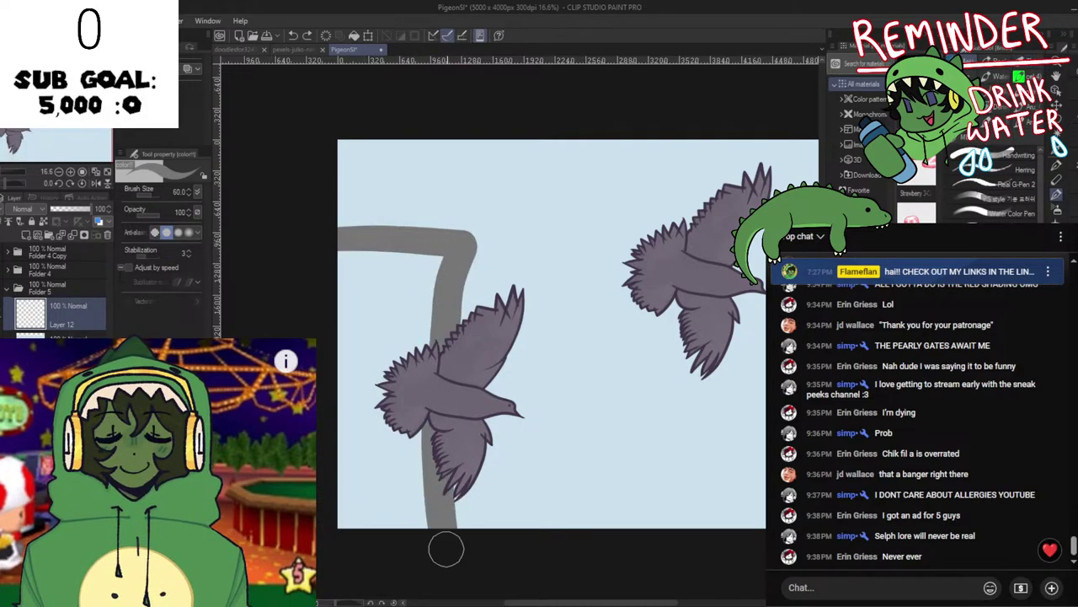
key(ctrl+z)
mouse_move(308, 239)
mouse_down()
mouse_move(482, 236)
mouse_move(445, 548)
mouse_up()
key(ctrl+z)
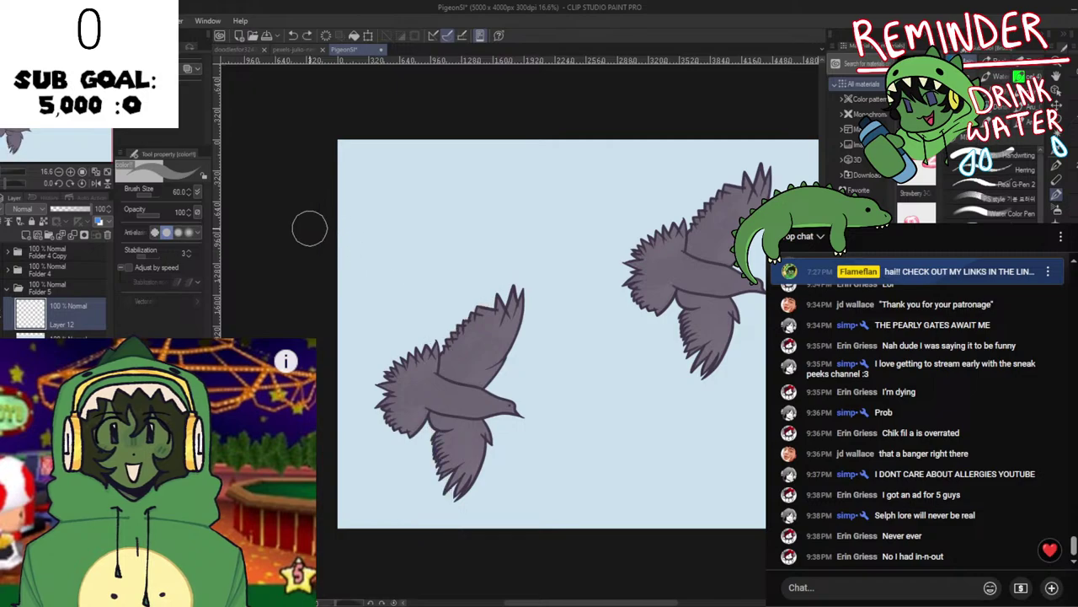
mouse_move(309, 229)
mouse_down()
mouse_move(519, 231)
mouse_move(491, 540)
mouse_up()
key(ctrl+z)
mouse_move(326, 213)
mouse_down()
mouse_move(442, 216)
mouse_move(501, 527)
mouse_up()
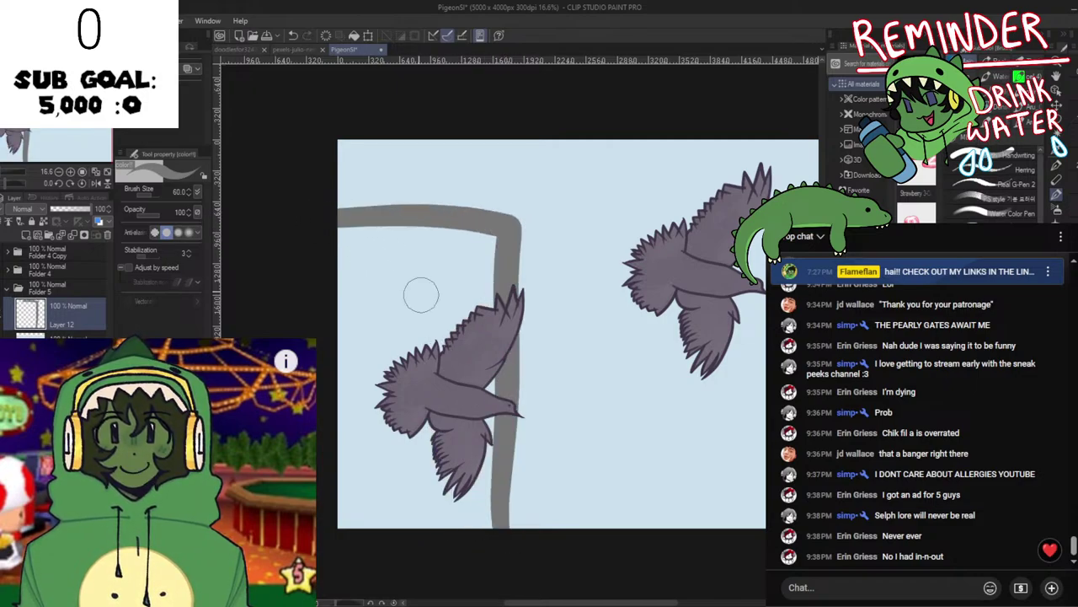
key(ctrl+z)
mouse_move(308, 236)
mouse_down()
mouse_move(531, 259)
mouse_move(516, 535)
mouse_up()
key(ctrl+z)
mouse_move(328, 257)
mouse_down()
mouse_move(441, 274)
mouse_move(426, 544)
mouse_move(462, 245)
mouse_up()
key(ctrl+z)
key(ctrl+z)
Draw a square-cornered grey outline behind the lower pigeon and trim the overshooting corner ends with a hard eraser.
mouse_move(311, 248)
mouse_down()
mouse_move(505, 245)
mouse_move(481, 578)
mouse_up()
key(e)
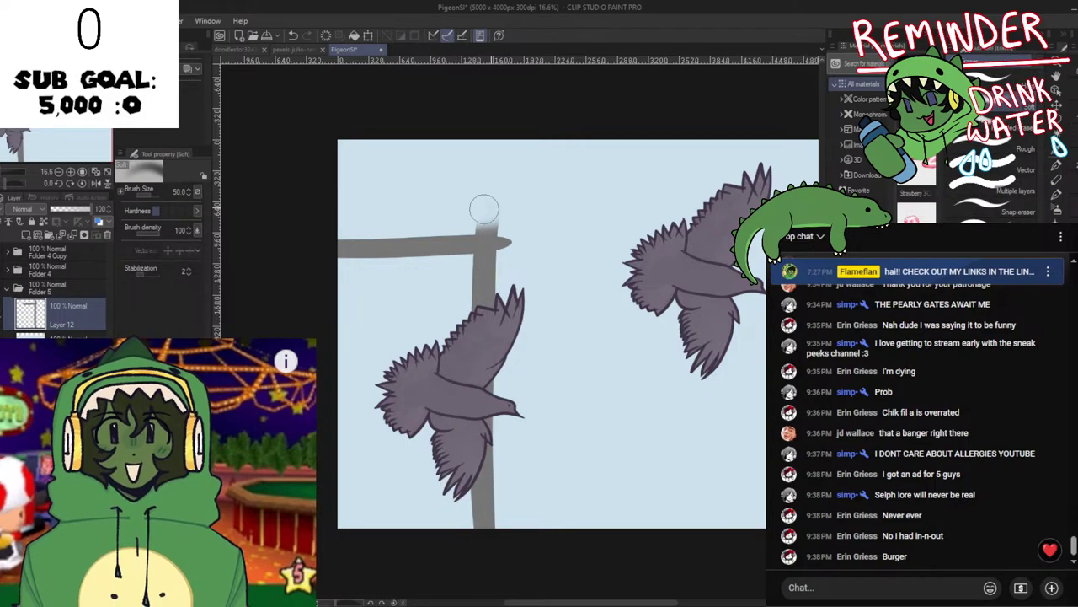
key(ctrl+z)
click(991, 222)
scroll(757, 312, up, 1)
drag(421, 166, 519, 287)
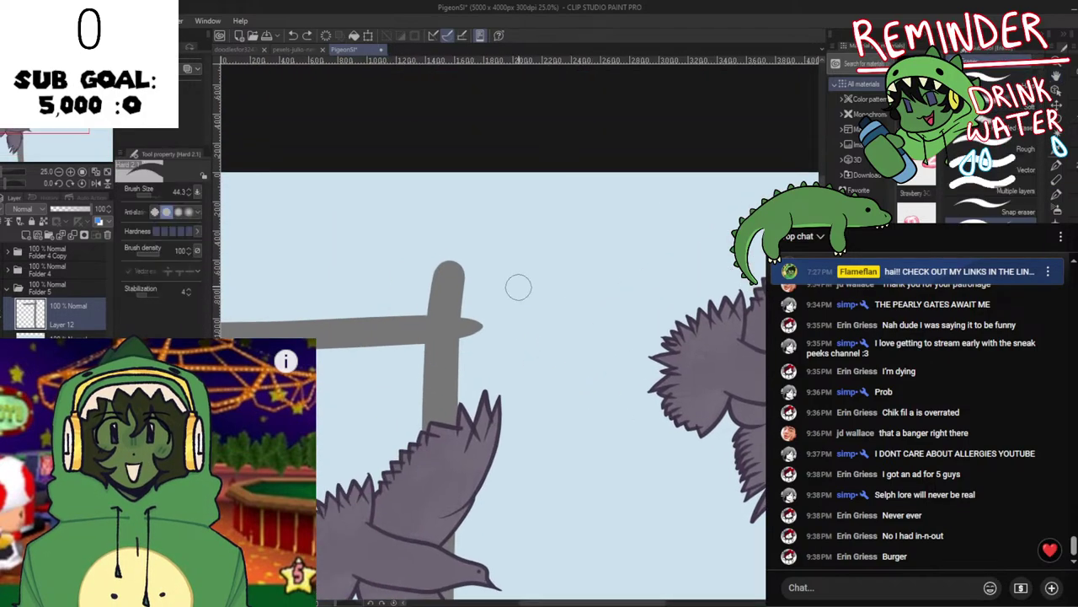
mouse_move(447, 266)
mouse_down()
mouse_move(496, 272)
mouse_move(463, 295)
mouse_up()
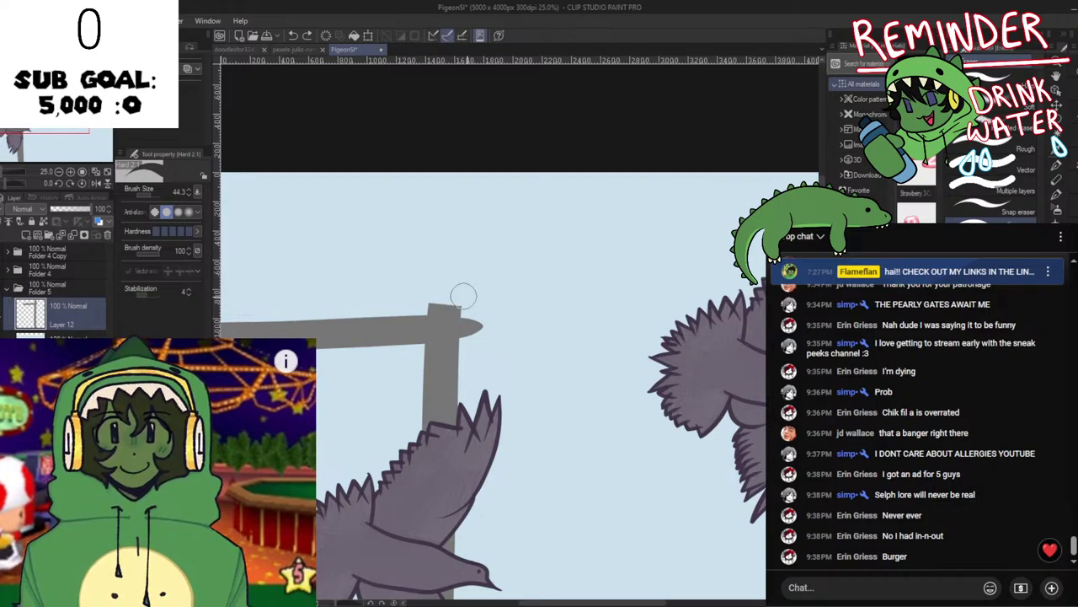
key(ctrl+z)
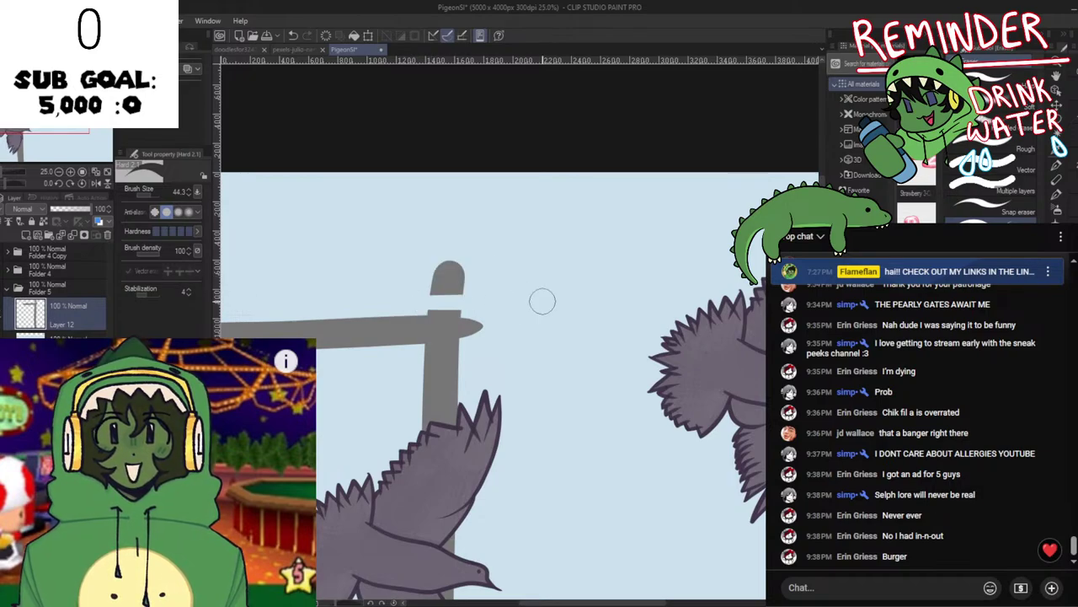
mouse_move(542, 301)
mouse_down()
mouse_move(404, 310)
mouse_move(420, 249)
mouse_move(410, 279)
mouse_move(420, 297)
mouse_move(476, 286)
mouse_move(465, 343)
mouse_up()
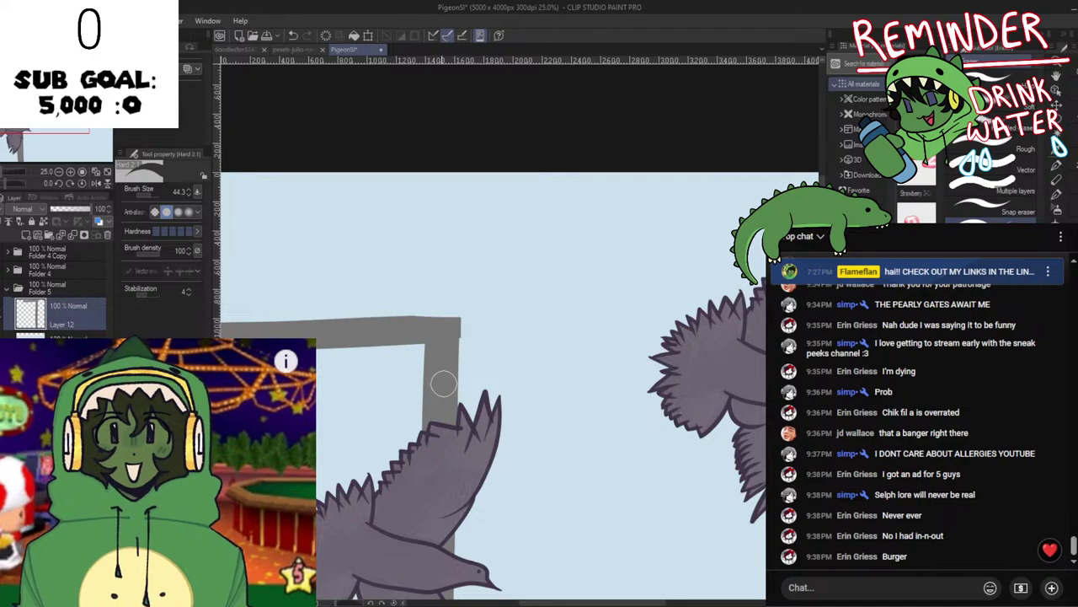
Fill the outlined area behind the lower pigeon with solid grey out to the canvas edges.
scroll(462, 327, down, 4)
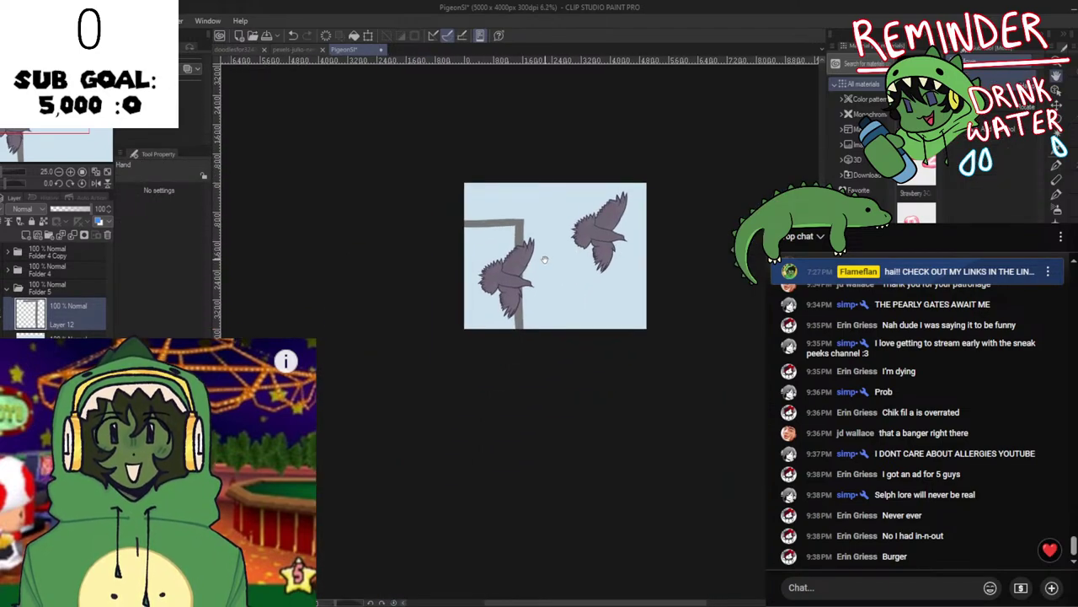
key(p)
drag(469, 245, 469, 361)
scroll(469, 276, up, 2)
mouse_move(448, 193)
mouse_down()
mouse_move(559, 184)
mouse_move(530, 345)
mouse_move(525, 197)
mouse_move(497, 364)
mouse_move(513, 390)
mouse_move(532, 343)
mouse_move(545, 343)
mouse_move(566, 408)
mouse_up()
scroll(546, 282, down, 2)
scroll(566, 237, up, 2)
Try smudging the grey block's vertical edge with the Painterly blender at brush size 50.
key(j)
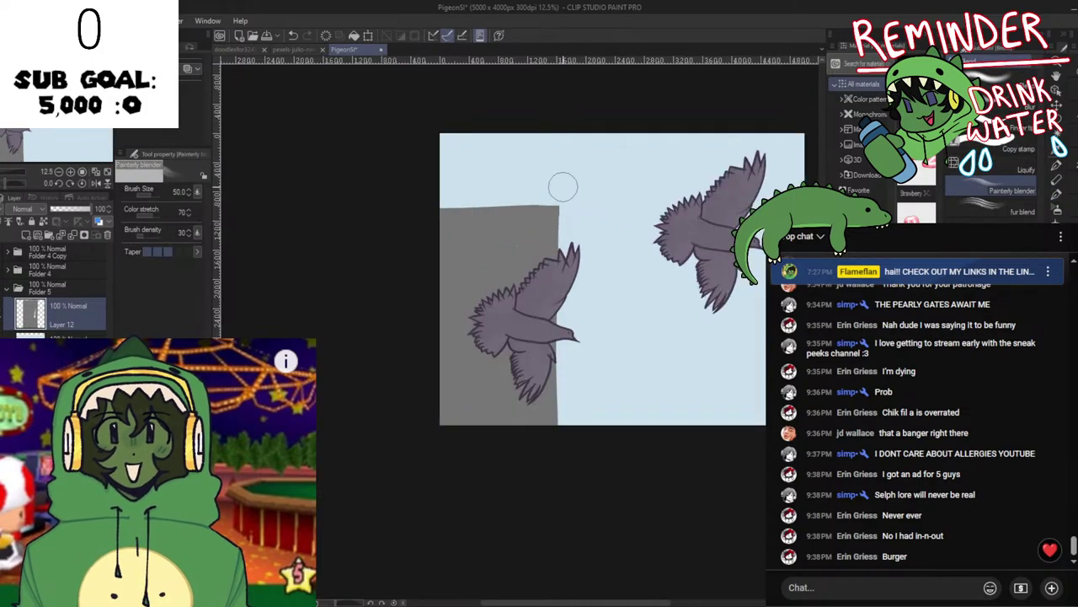
drag(563, 186, 558, 434)
mouse_move(556, 200)
mouse_down()
mouse_move(559, 228)
mouse_move(563, 196)
mouse_move(537, 362)
mouse_move(568, 439)
mouse_up()
key(ctrl+z)
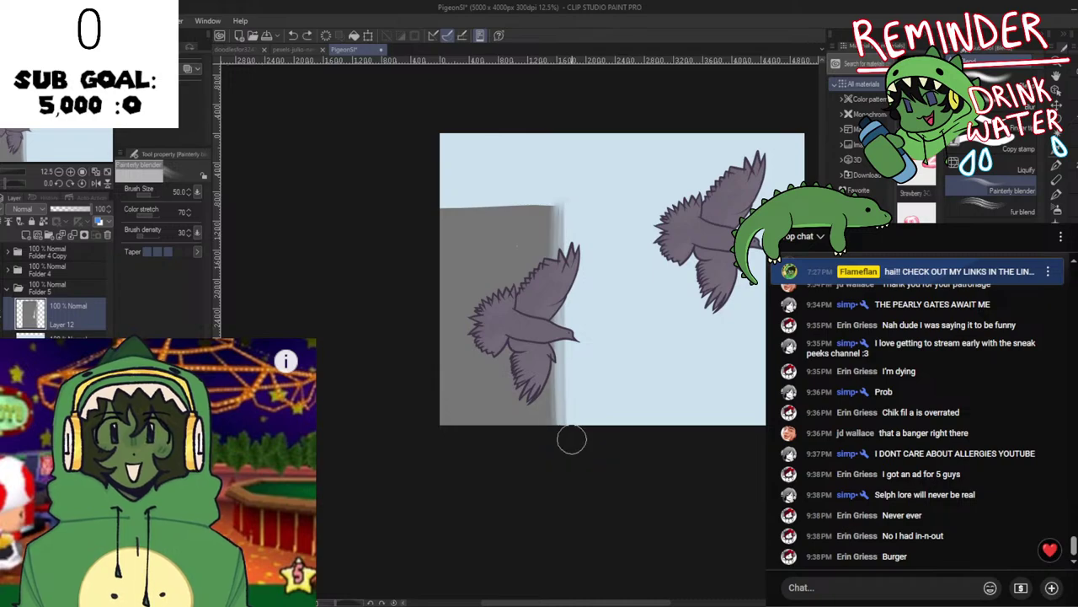
key(ctrl+z)
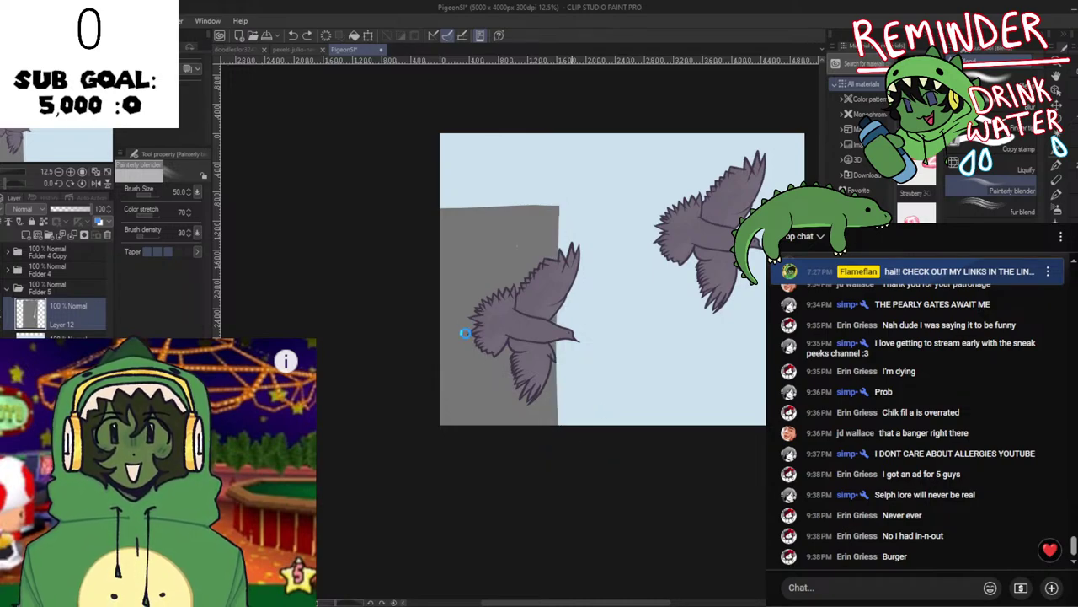
Save the PigeonSI file.
key(ctrl+s)
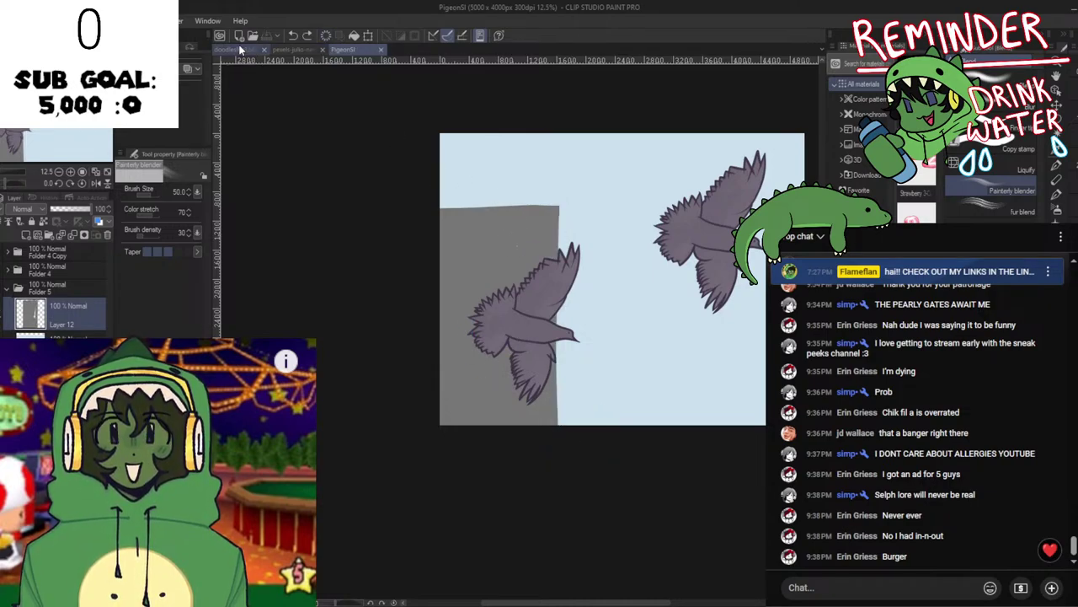
Blur the square-cornered grey block on Layer 12 with a blur filter to soften its edges.
click(327, 68)
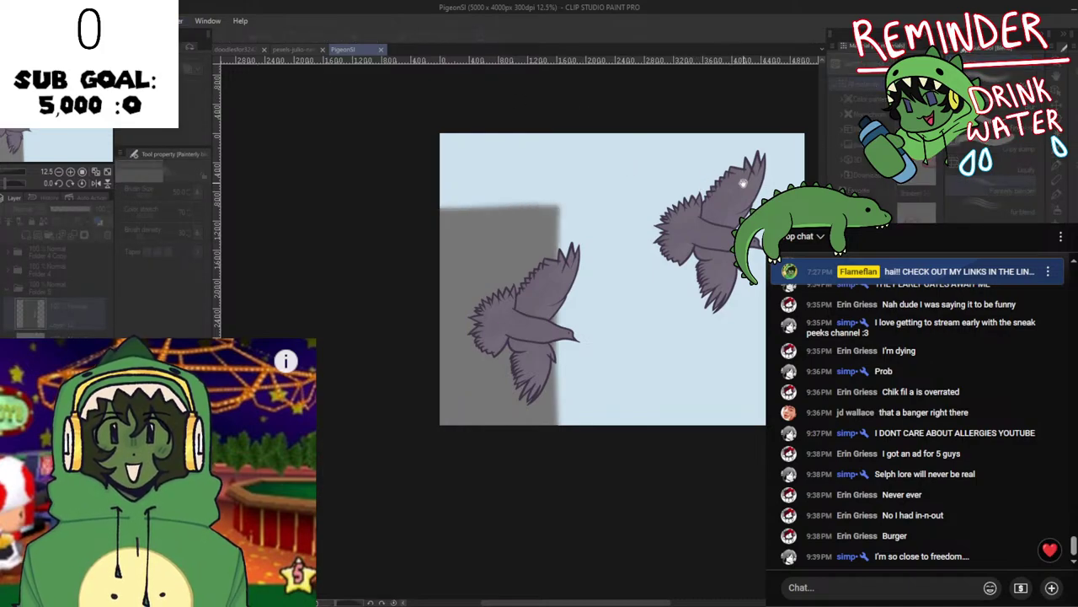
scroll(603, 293, up, 1)
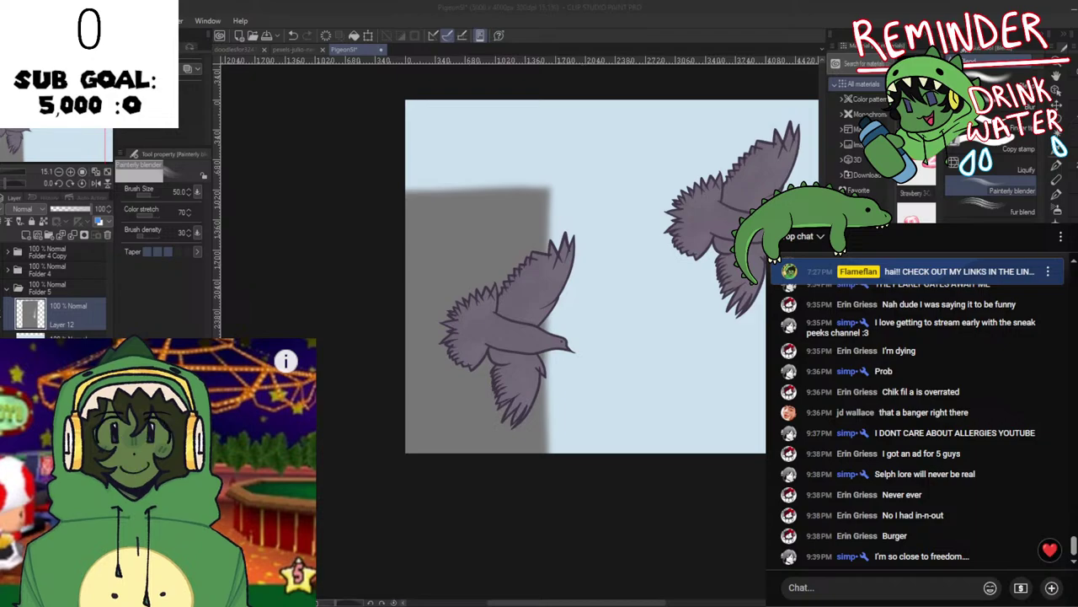
scroll(481, 373, up, 1)
scroll(490, 376, down, 2)
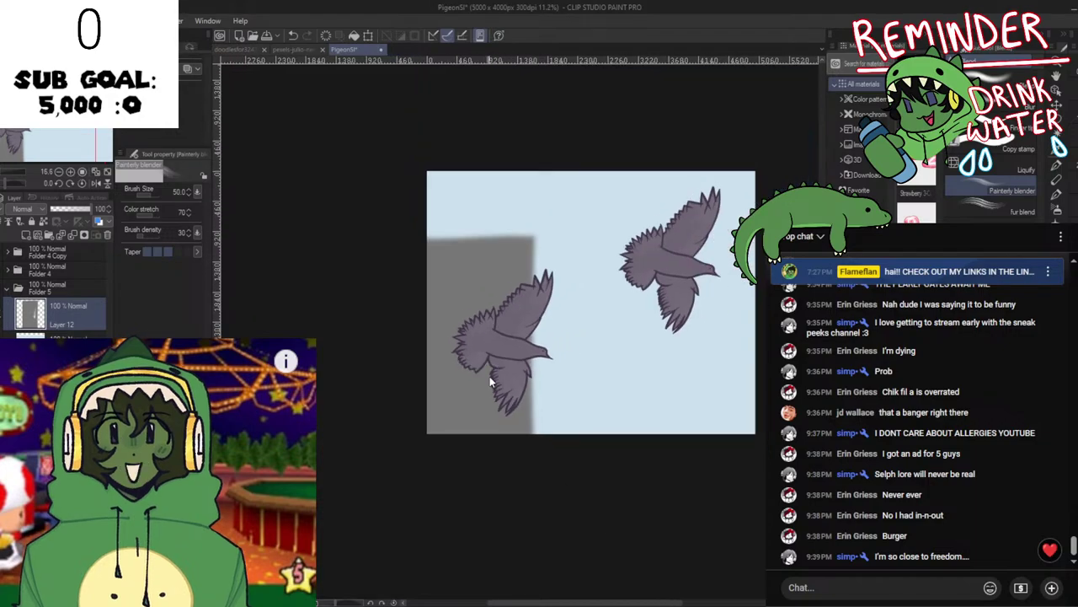
Try moving the blurred grey block lower on the canvas, and undo both the move and the blur.
key(ctrl+t)
drag(510, 440, 505, 466)
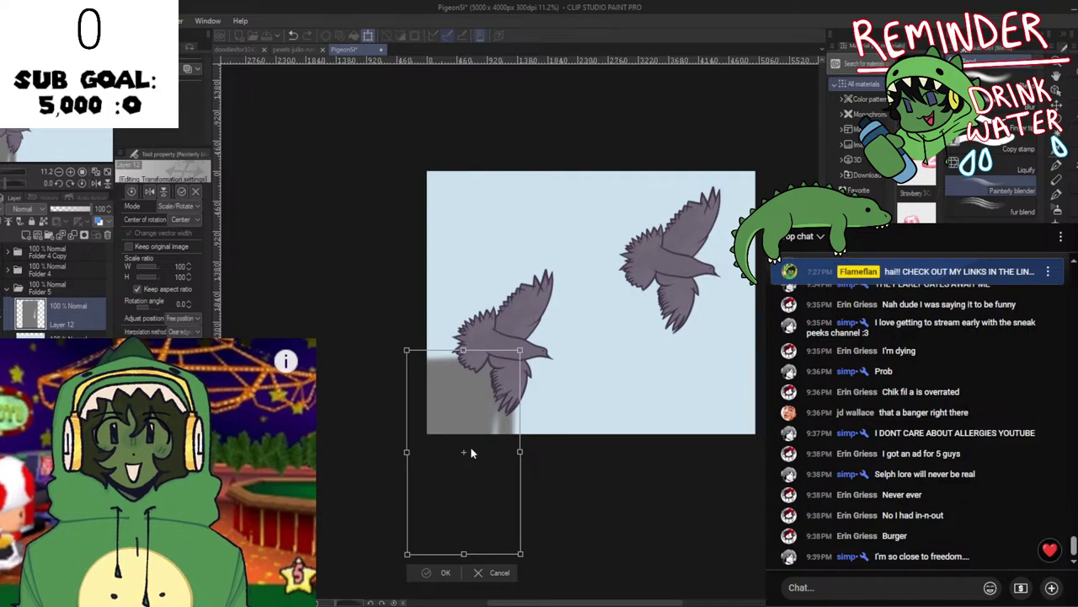
key(Return)
scroll(512, 424, up, 1)
key(ctrl+z)
key(ctrl+z)
key(ctrl+z)
key(ctrl+z)
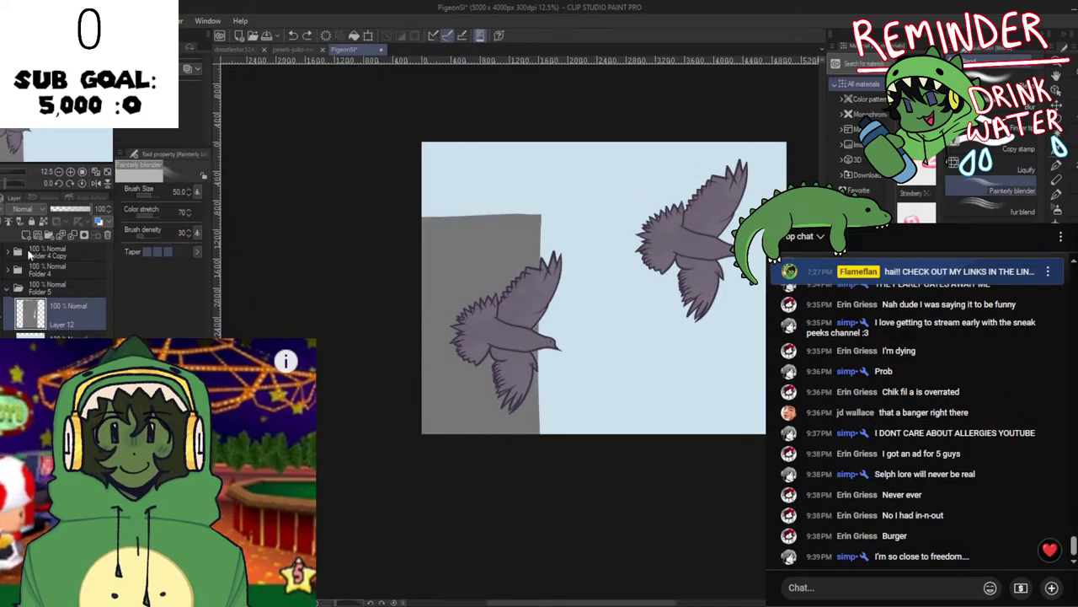
Blur the grey block on Layer 12 and move it down to the canvas's lower-left corner.
click(9, 251)
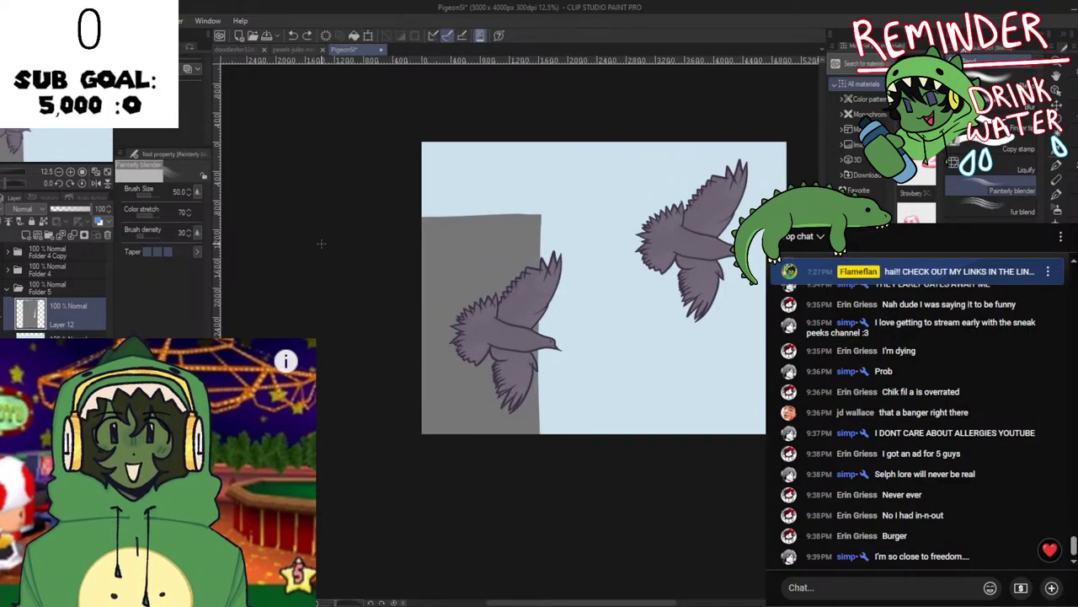
key(p)
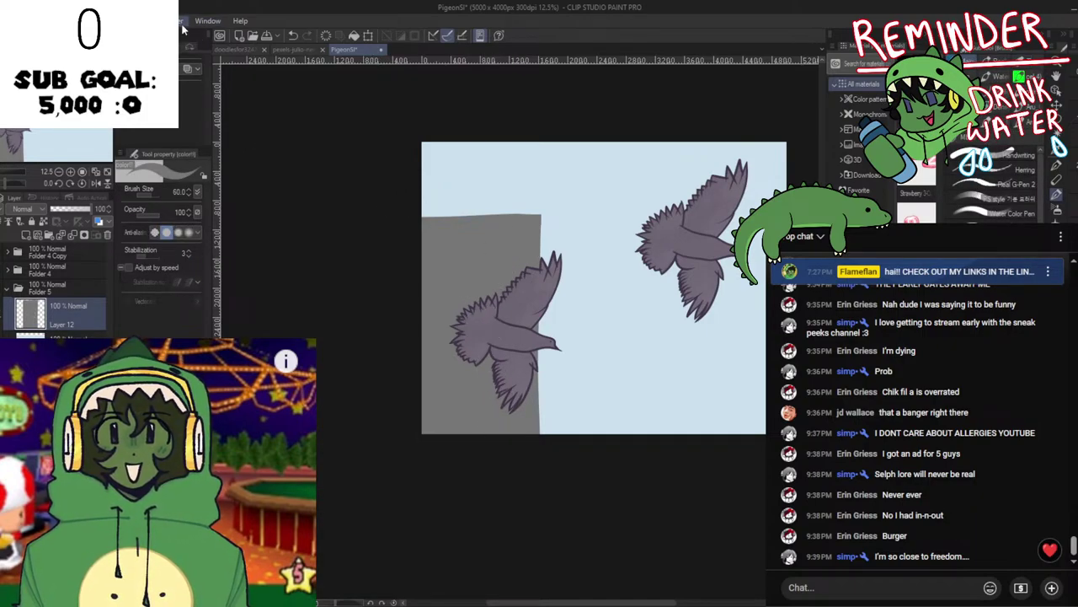
click(304, 74)
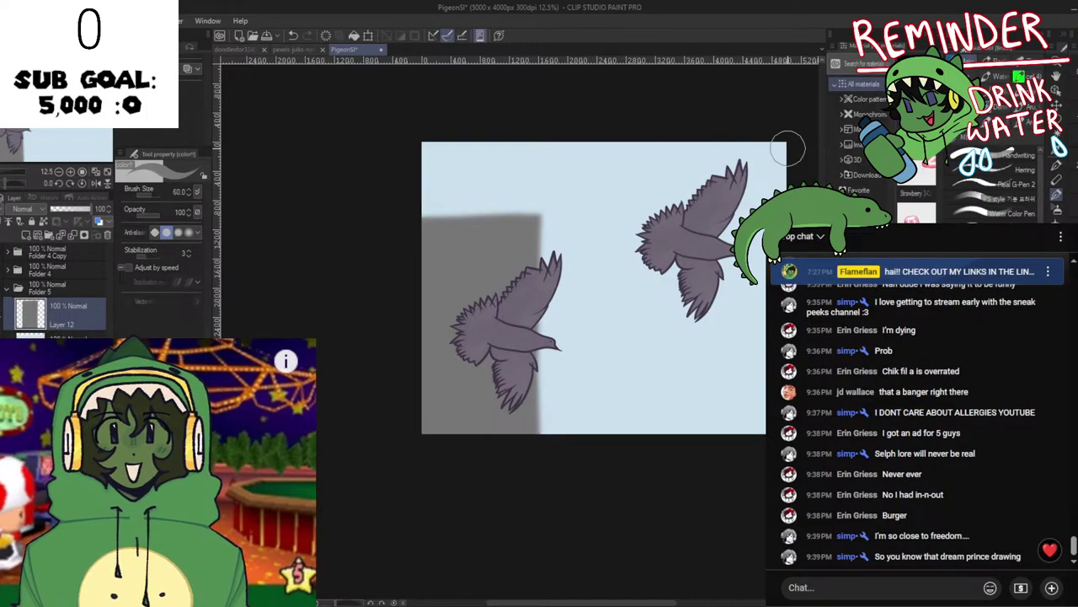
key(ctrl+t)
mouse_move(506, 300)
mouse_down()
mouse_move(527, 331)
mouse_move(530, 416)
mouse_move(468, 488)
mouse_move(586, 448)
mouse_move(573, 452)
mouse_up()
click(443, 589)
Paste a copy of the blurred grey block and place it beside the first, slightly higher.
key(ctrl+v)
key(ctrl+t)
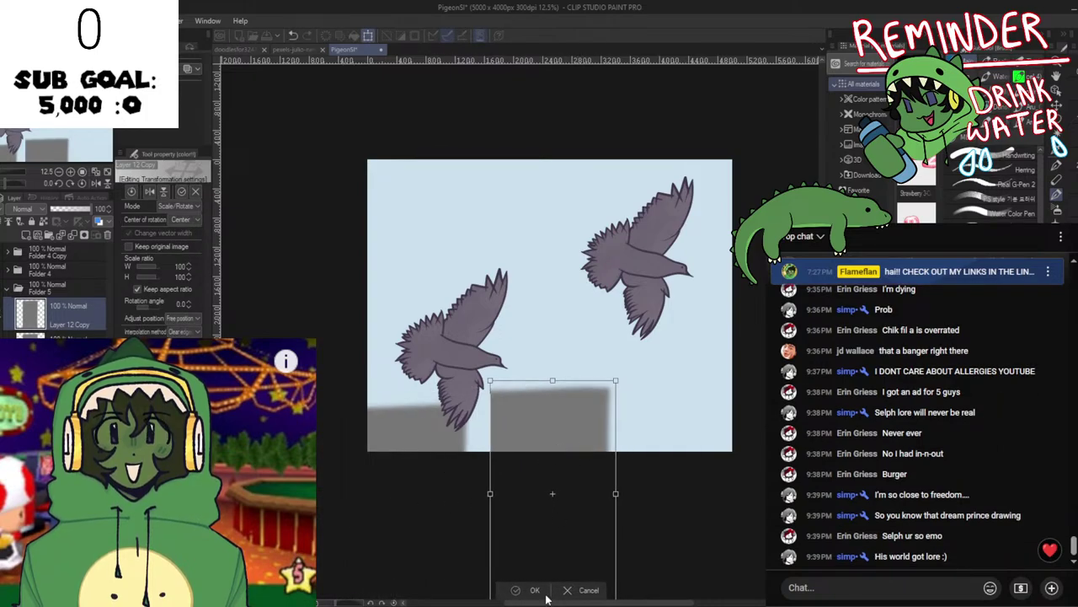
click(544, 590)
Soften the hard left edge of the copied grey block with the Blur tool at brush size 50.
scroll(488, 519, up, 1)
scroll(489, 521, up, 1)
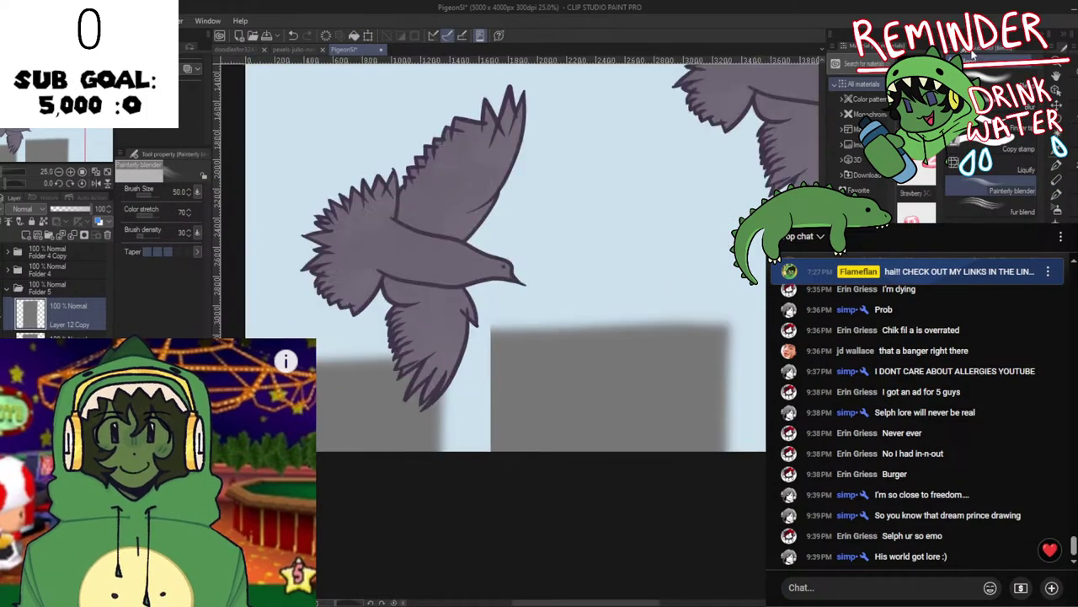
click(1003, 82)
click(1002, 104)
drag(478, 375, 483, 426)
mouse_move(491, 323)
mouse_down()
mouse_move(489, 426)
mouse_move(498, 322)
mouse_move(478, 431)
mouse_move(490, 448)
mouse_up()
scroll(491, 447, down, 4)
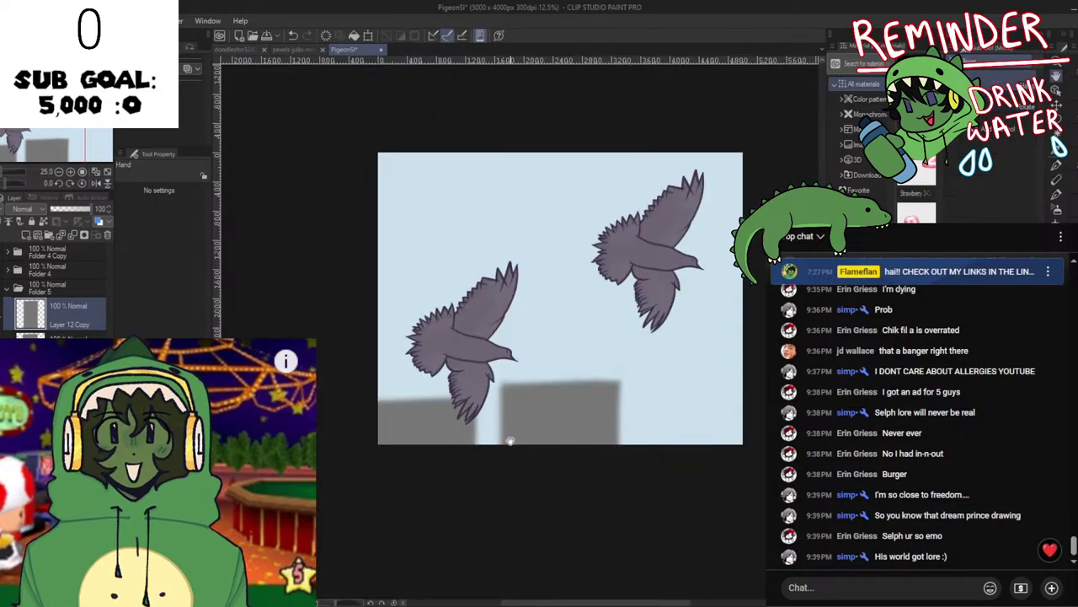
scroll(510, 441, up, 4)
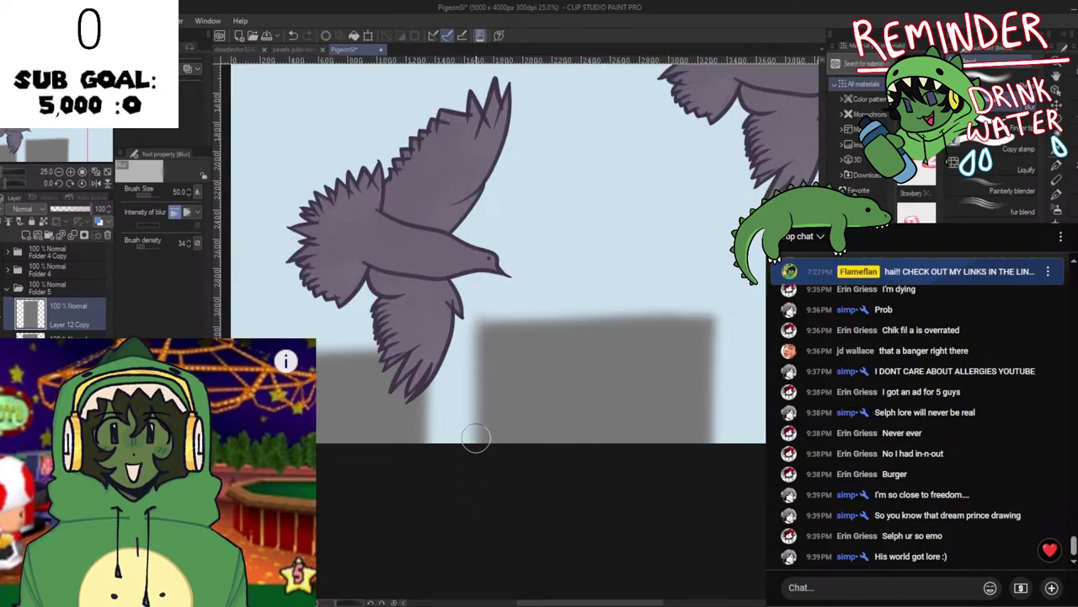
scroll(487, 426, down, 3)
scroll(497, 413, up, 2)
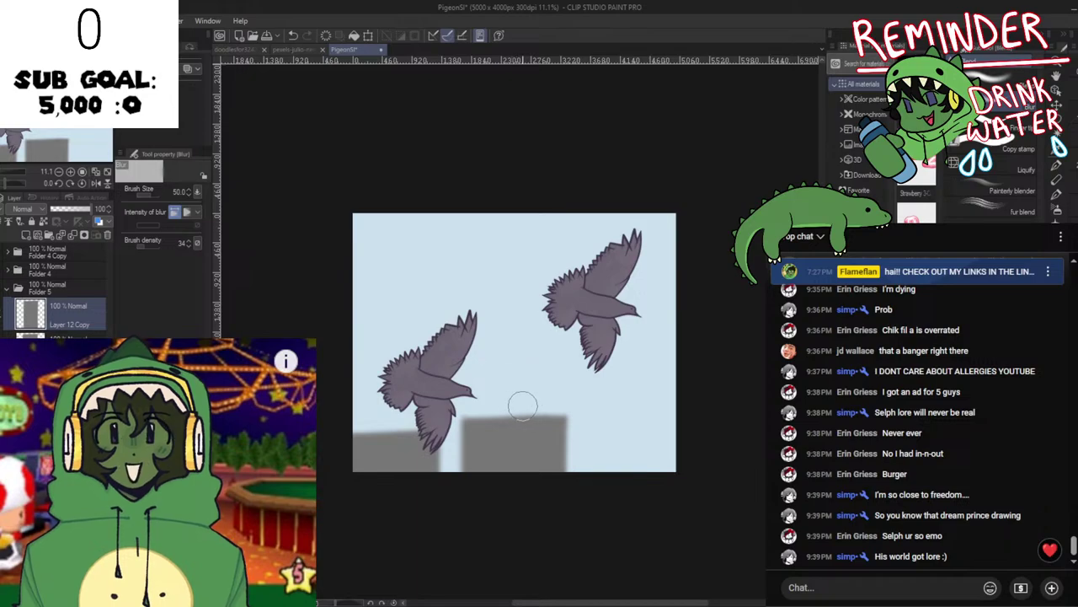
Add another copy of the grey block at the canvas's lower-right corner, lower than the middle one.
key(ctrl+t)
drag(554, 450, 672, 471)
click(616, 589)
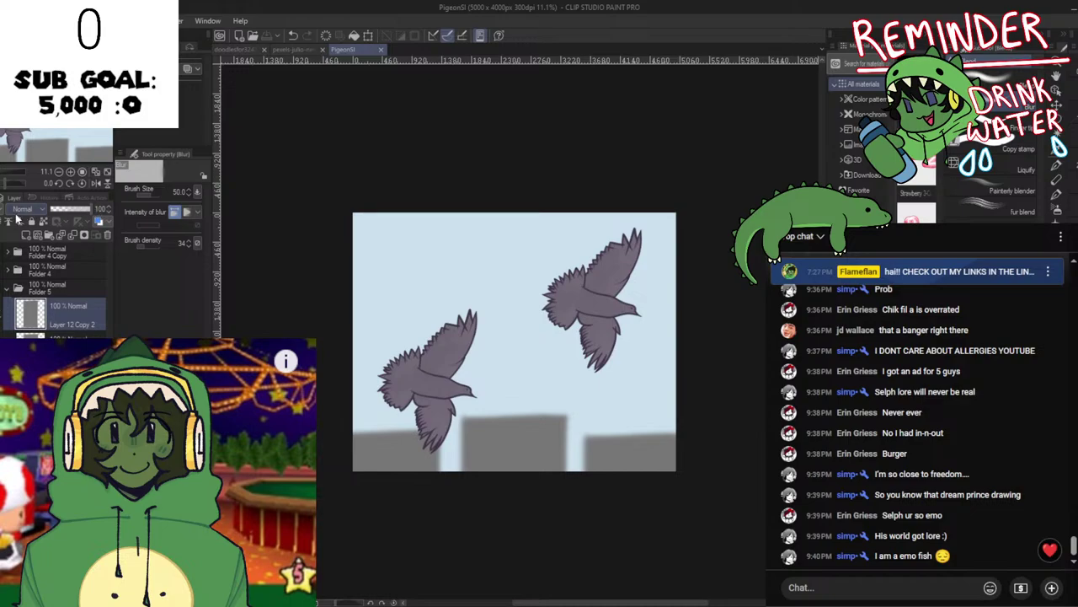
Add a new layer above all folders and fill it with a vertical Sunset gradient, dark at the bottom and orange on top.
click(26, 235)
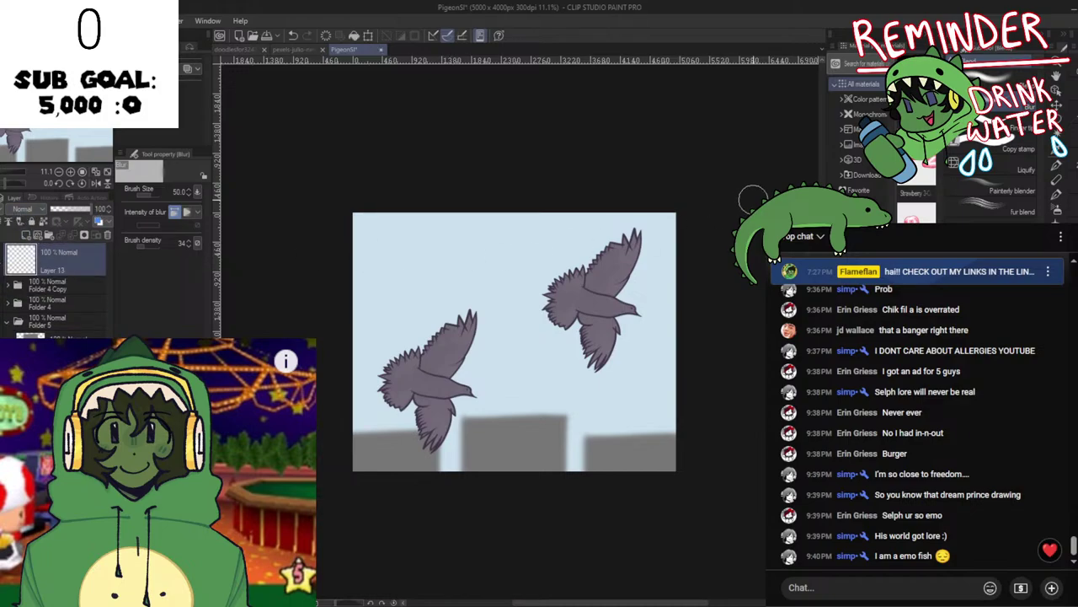
key(g)
click(983, 204)
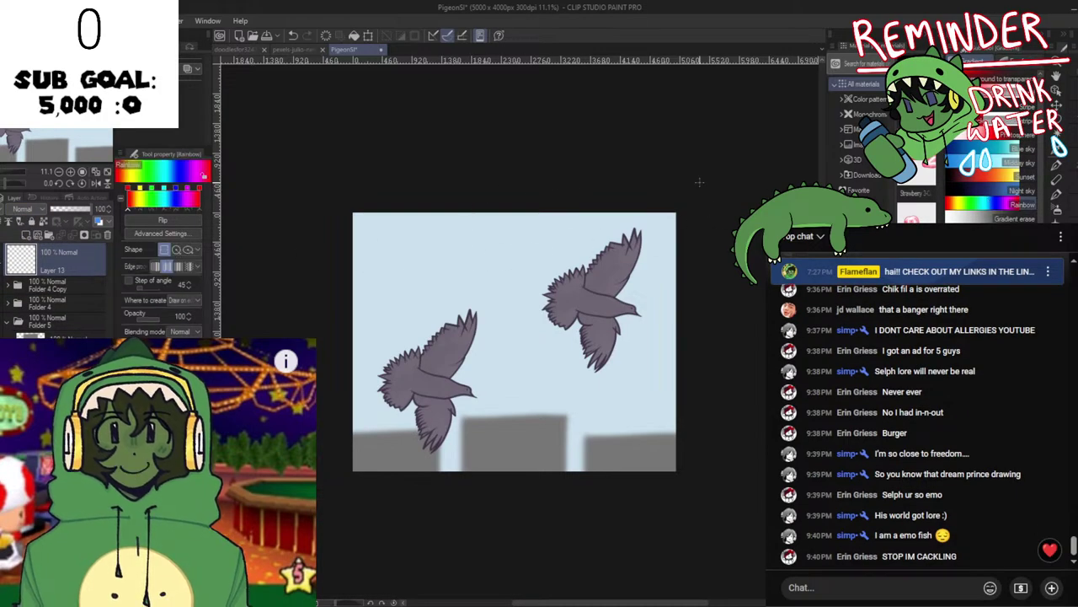
click(988, 175)
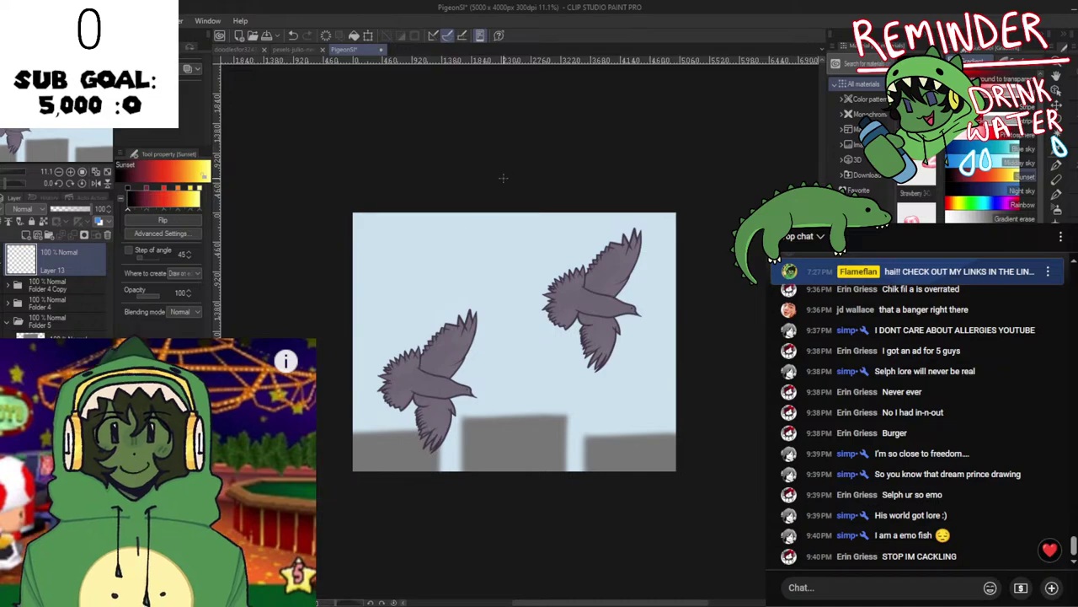
drag(499, 373, 521, 141)
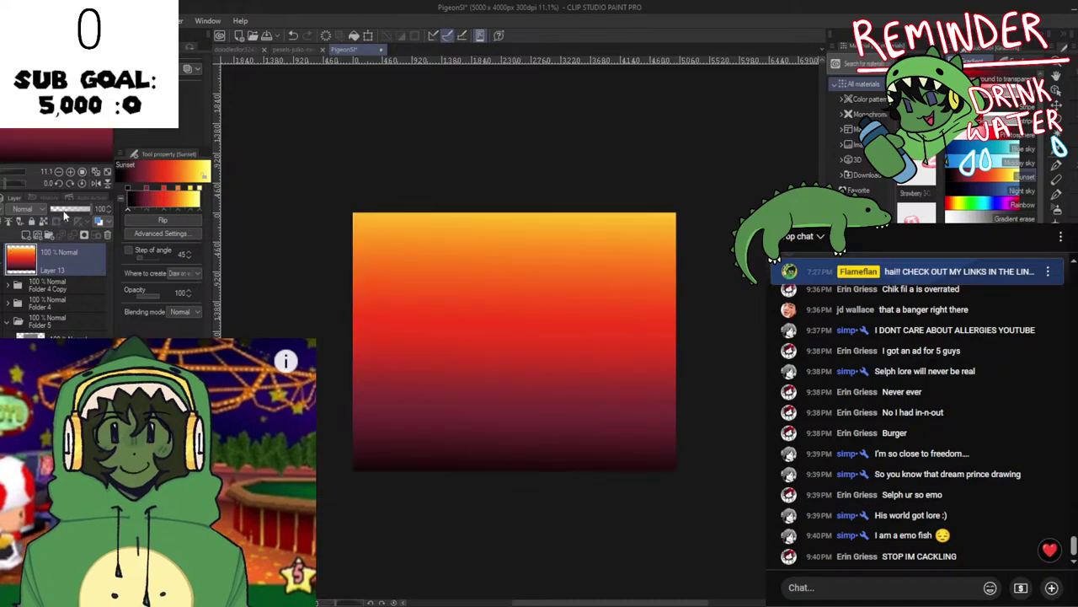
Set the sunset gradient layer's blending mode to Add (Glow) and its opacity to 24%, and save the file.
drag(76, 209, 52, 210)
click(36, 311)
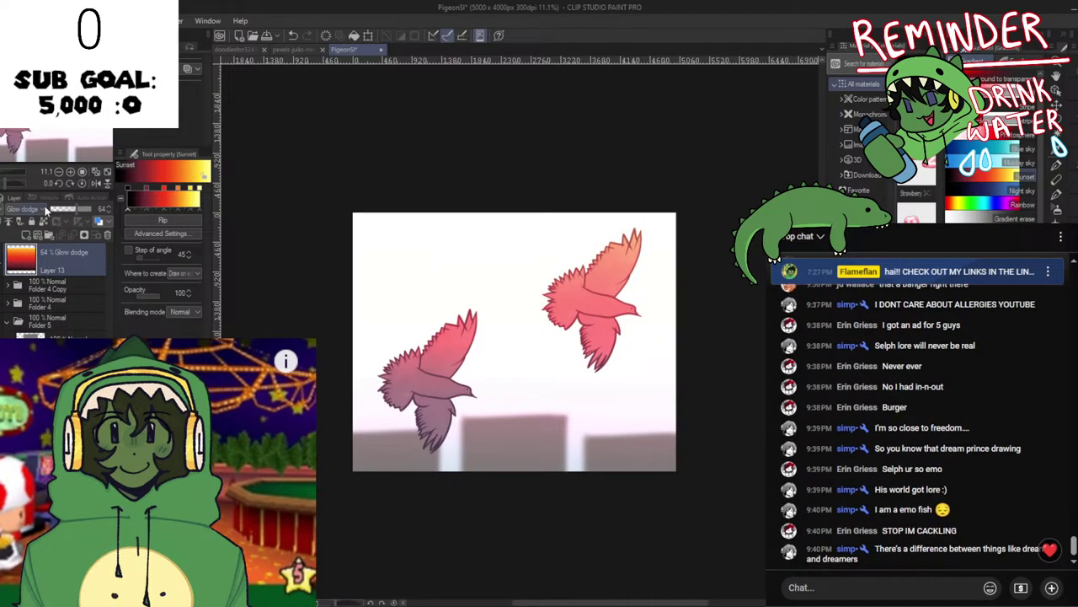
click(36, 339)
scroll(379, 306, up, 3)
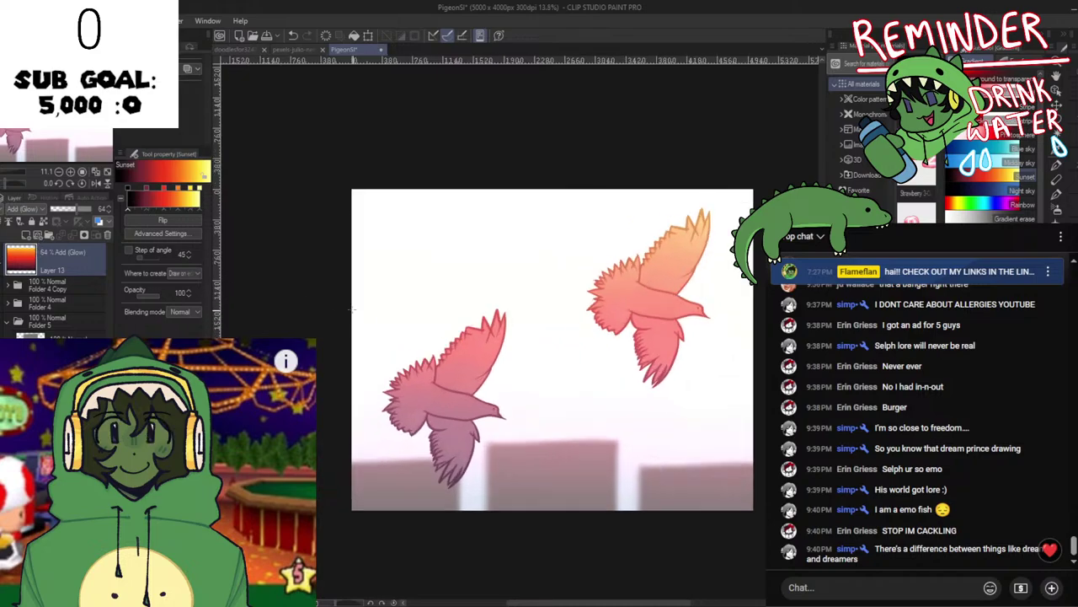
drag(379, 306, 256, 288)
click(62, 210)
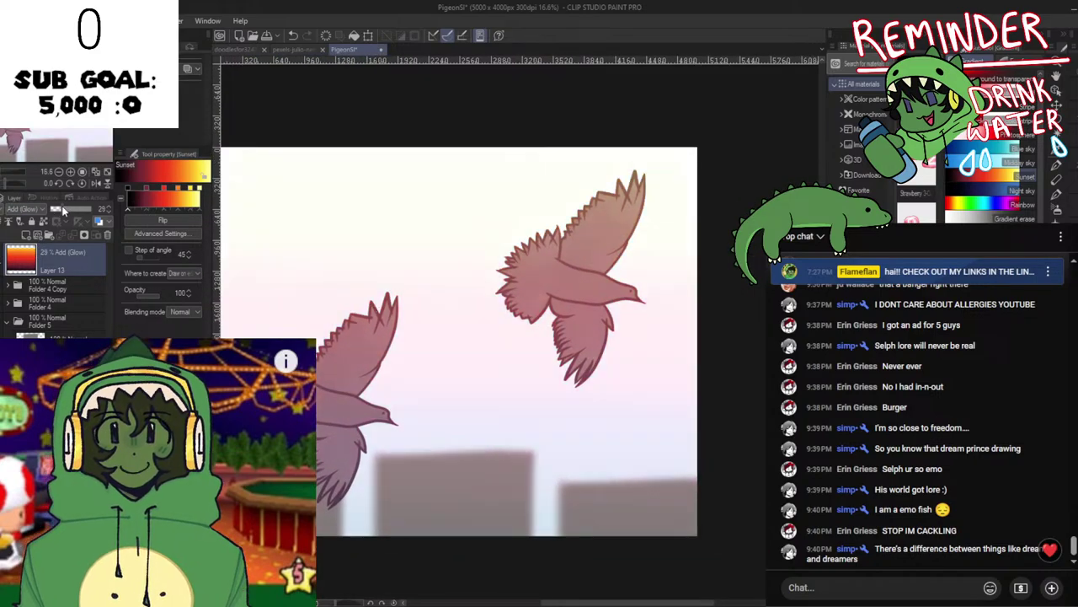
click(56, 206)
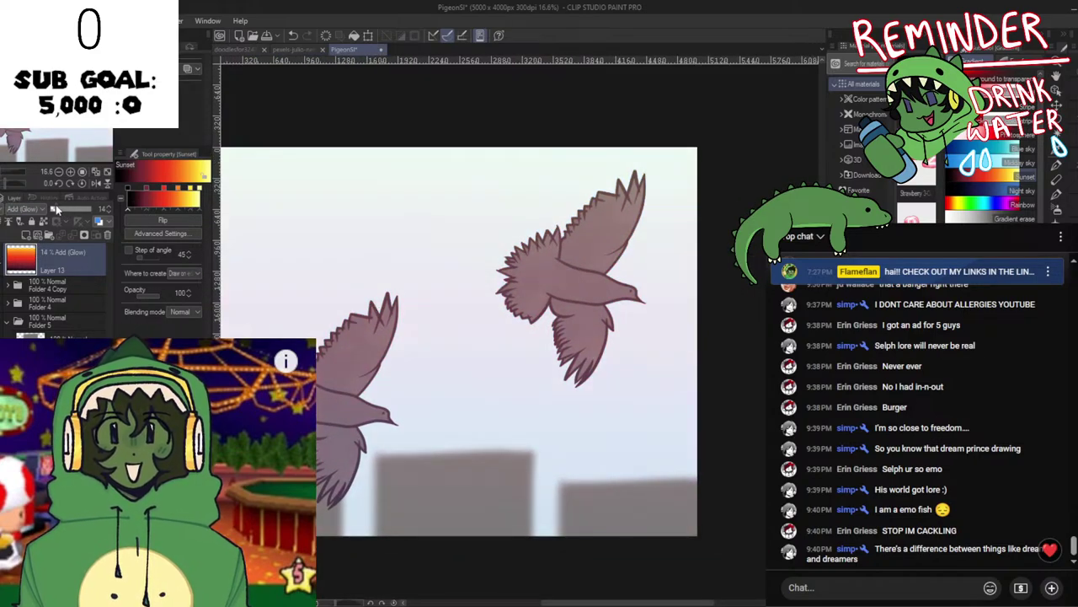
click(63, 209)
drag(460, 328, 479, 290)
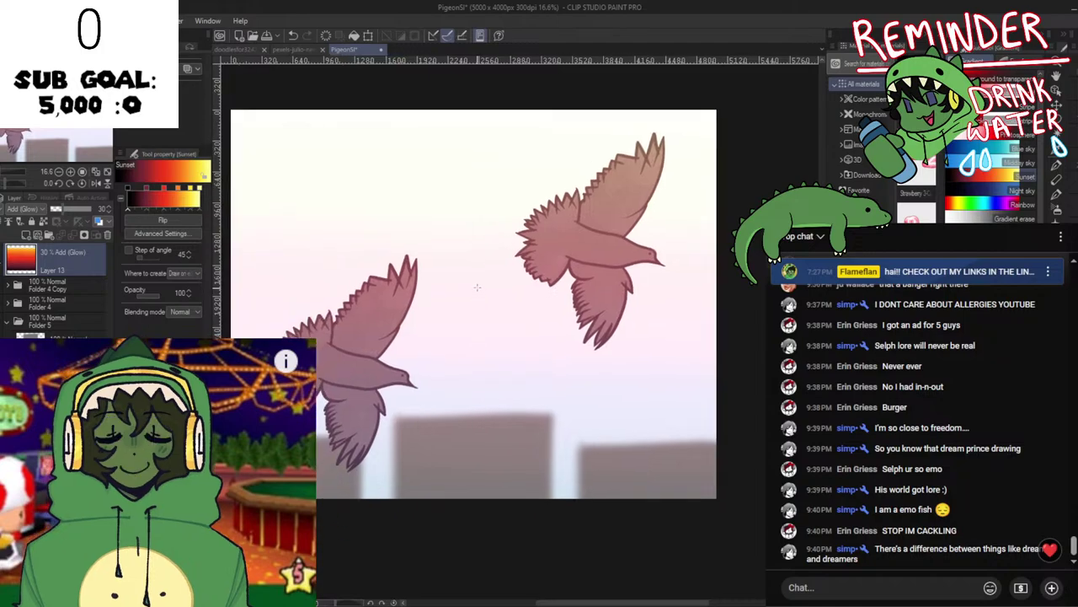
click(61, 209)
drag(361, 286, 381, 268)
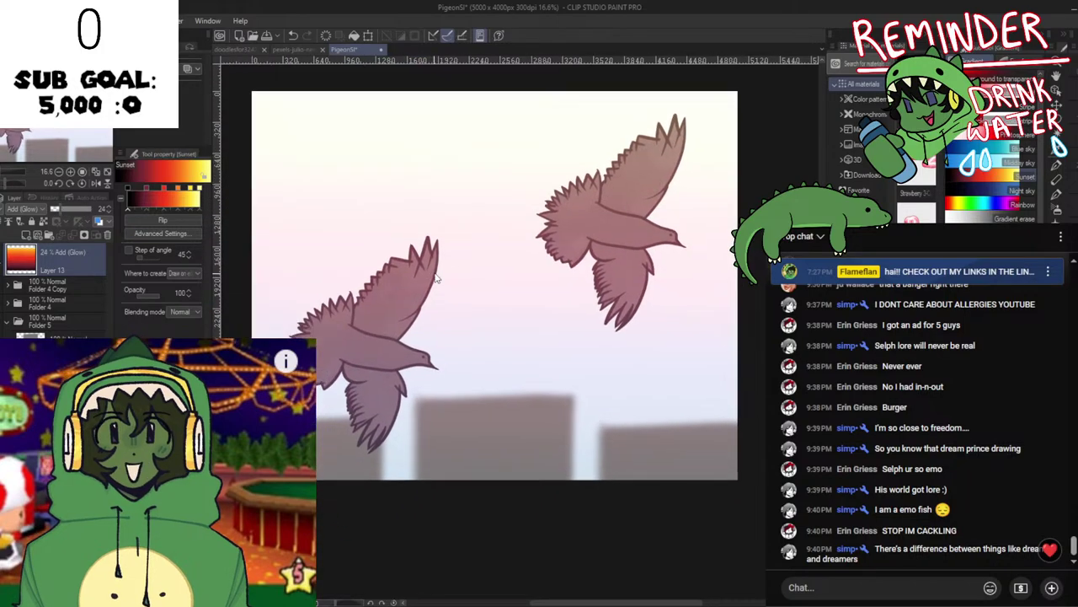
key(ctrl+s)
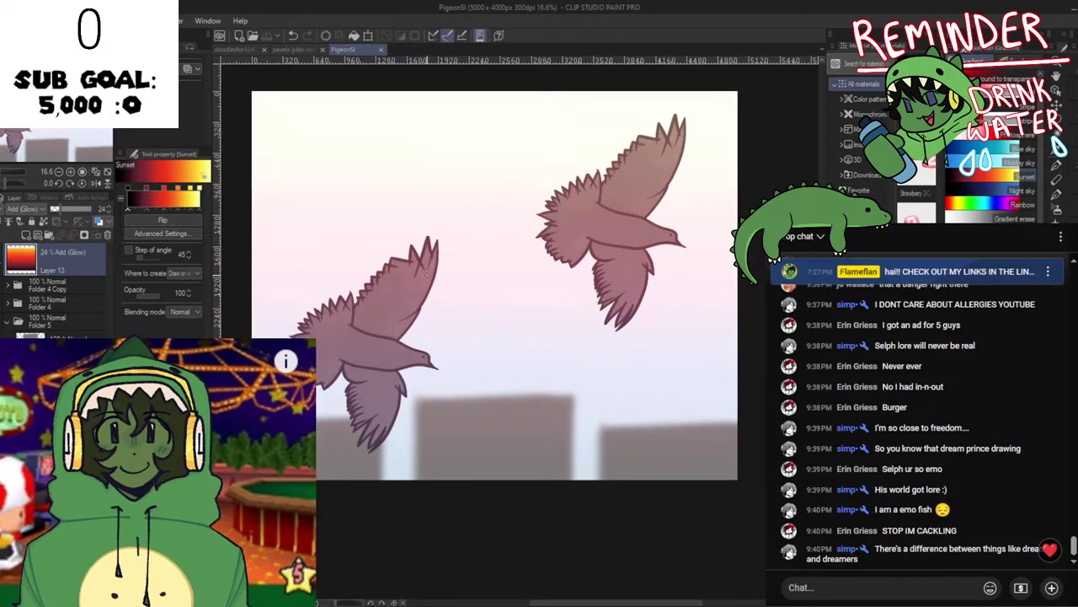
Rotate the upper-right pigeon in Folder 4 Copy counterclockwise so its body is closer to level.
click(54, 289)
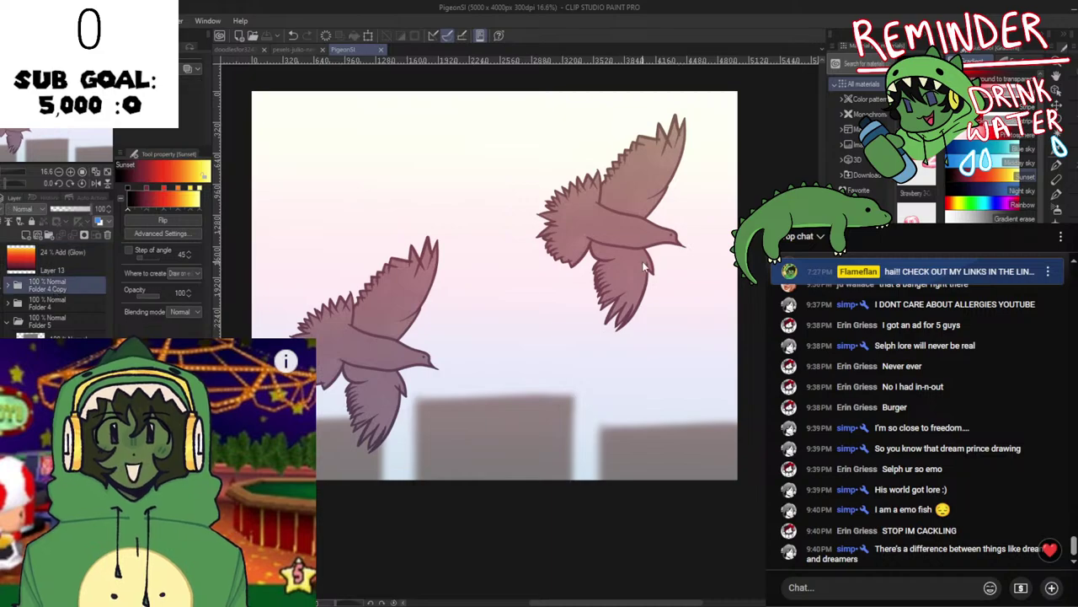
key(ctrl+t)
drag(730, 238, 728, 216)
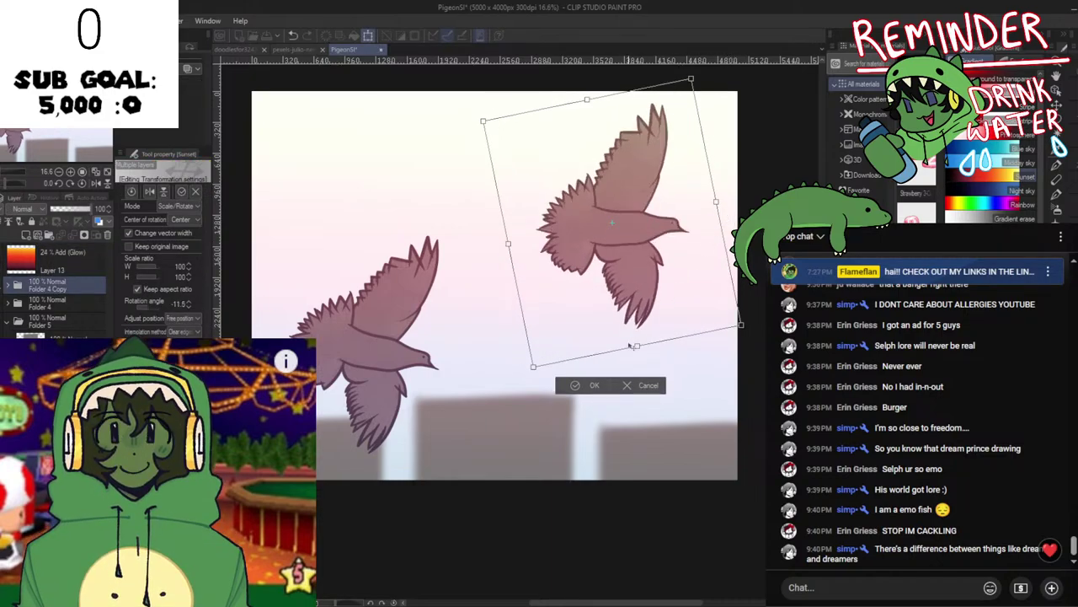
drag(732, 271, 698, 274)
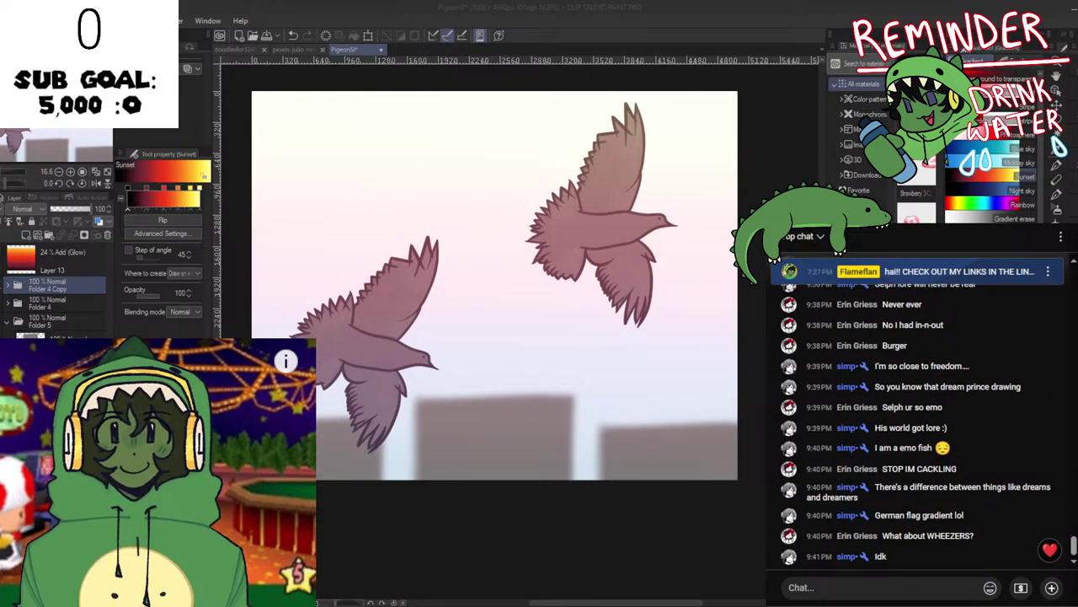
click(565, 493)
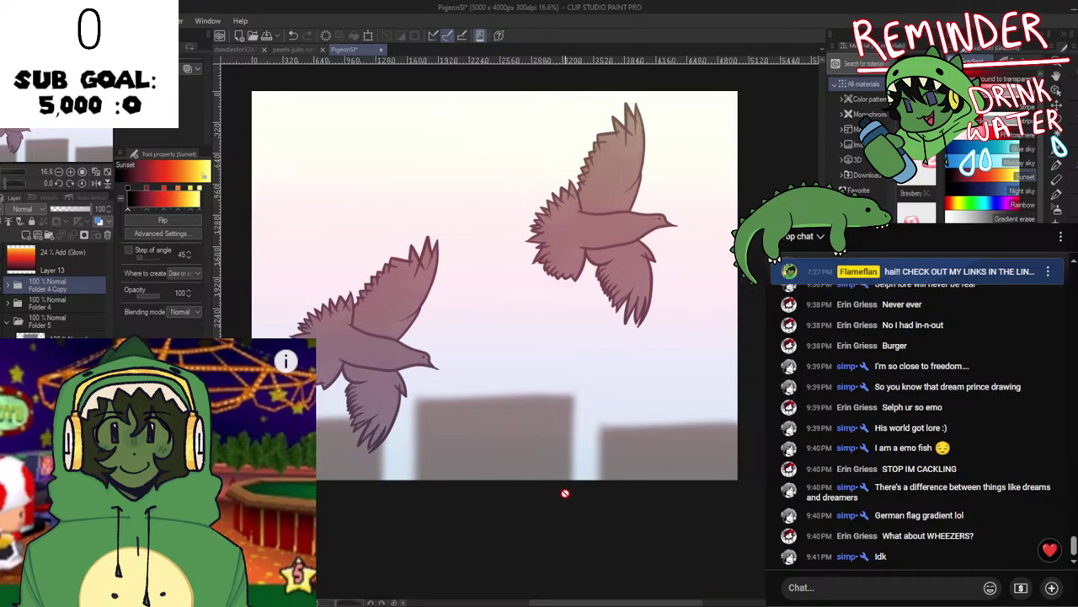
Rotate the lower-left pigeon in Folder 4 by about -20.1 degrees to match the other bird.
click(47, 306)
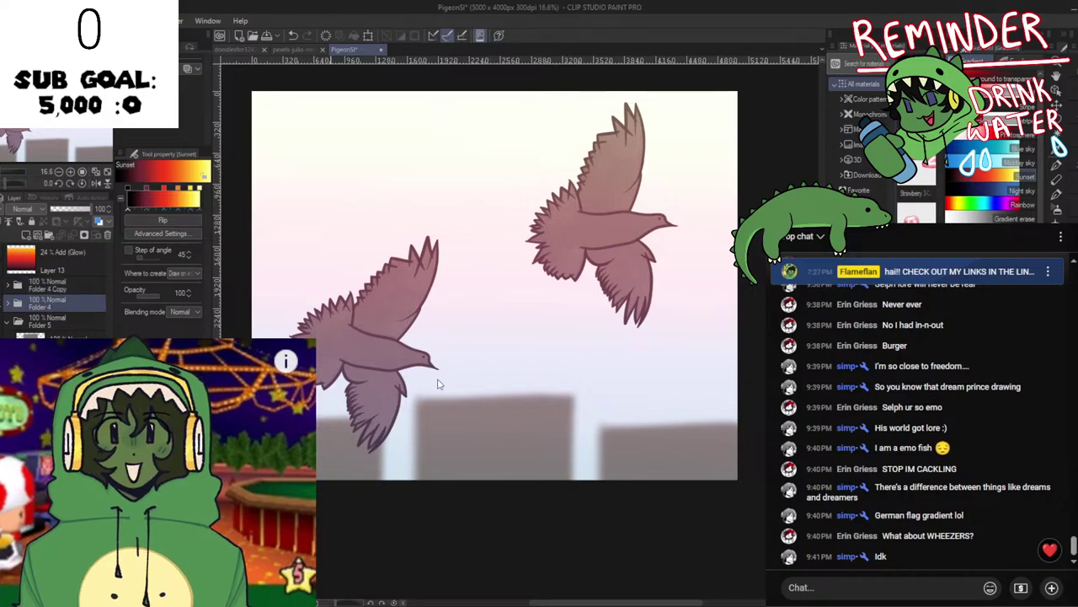
key(ctrl+t)
drag(526, 392, 448, 361)
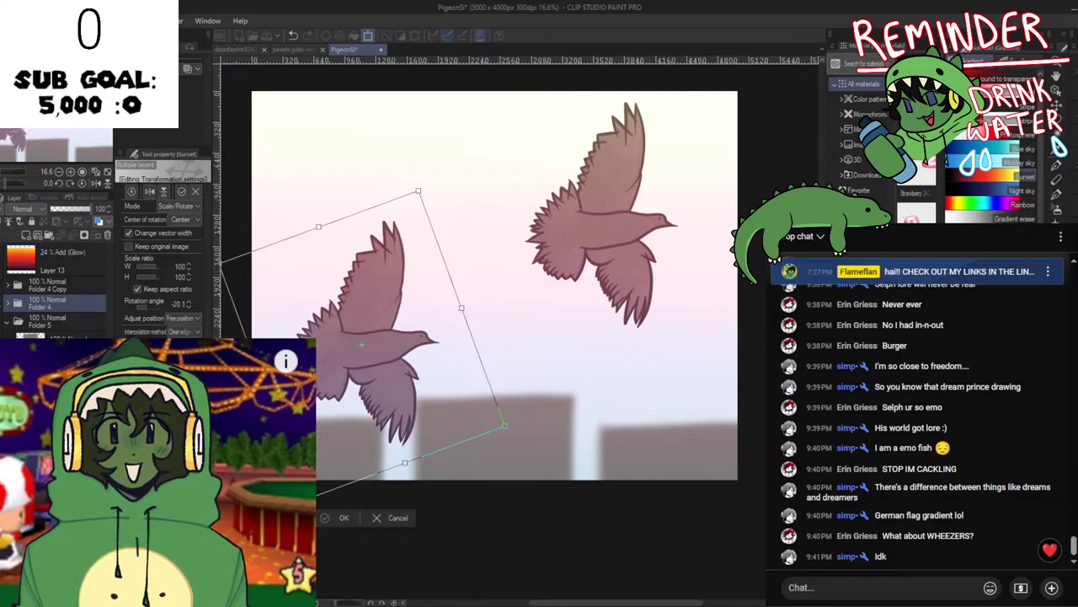
key(Return)
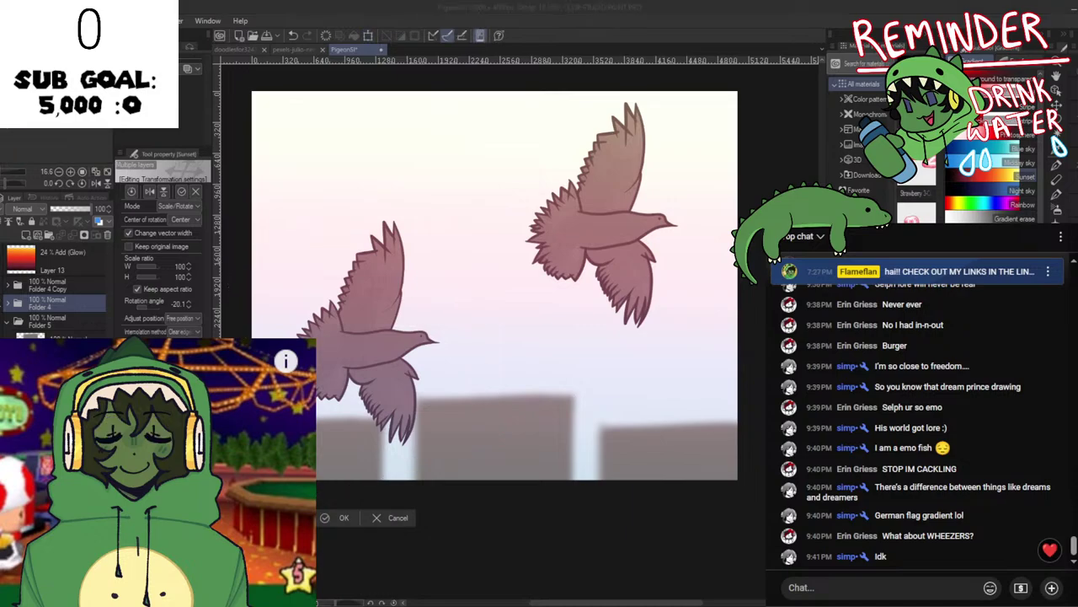
Remove the three blurred grey building blocks from the sky background.
key(alt+Tab)
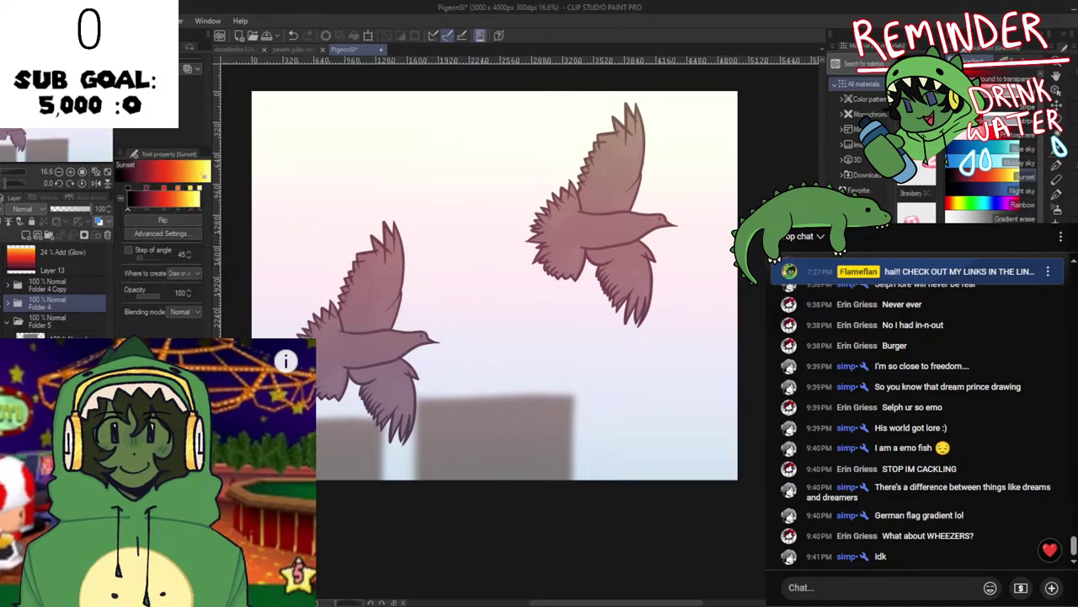
drag(574, 444, 527, 475)
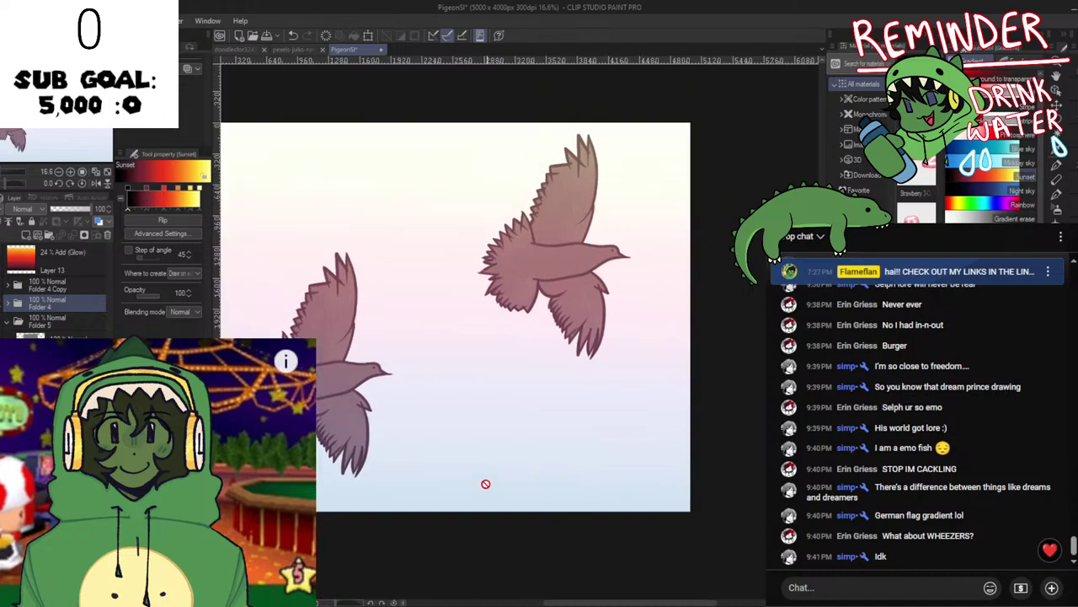
Move the lower-left pigeon slightly to the right and save the file.
drag(389, 406, 415, 411)
key(ctrl+t)
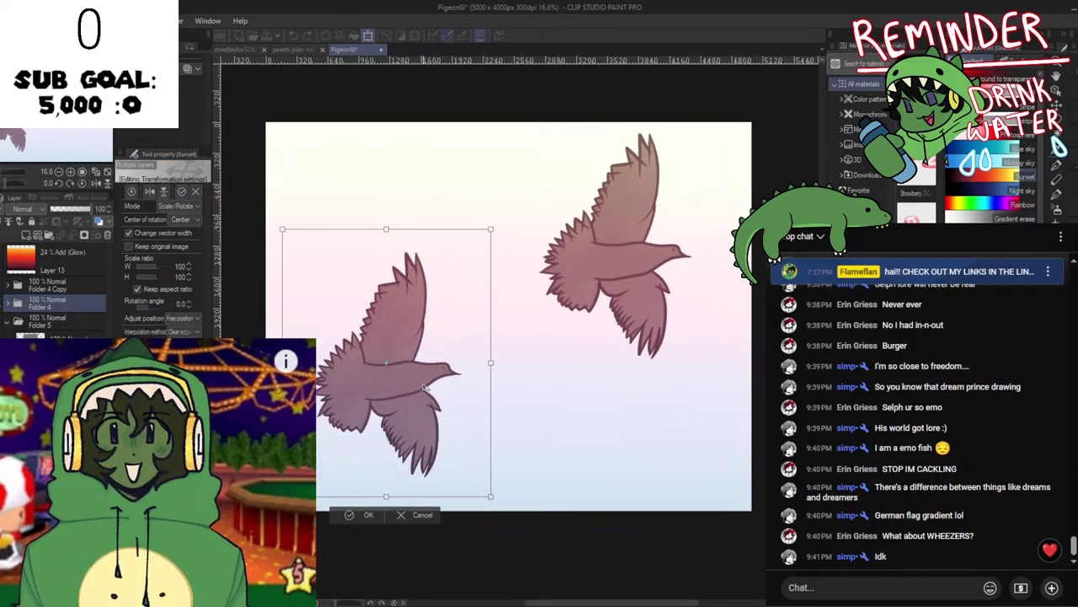
click(367, 514)
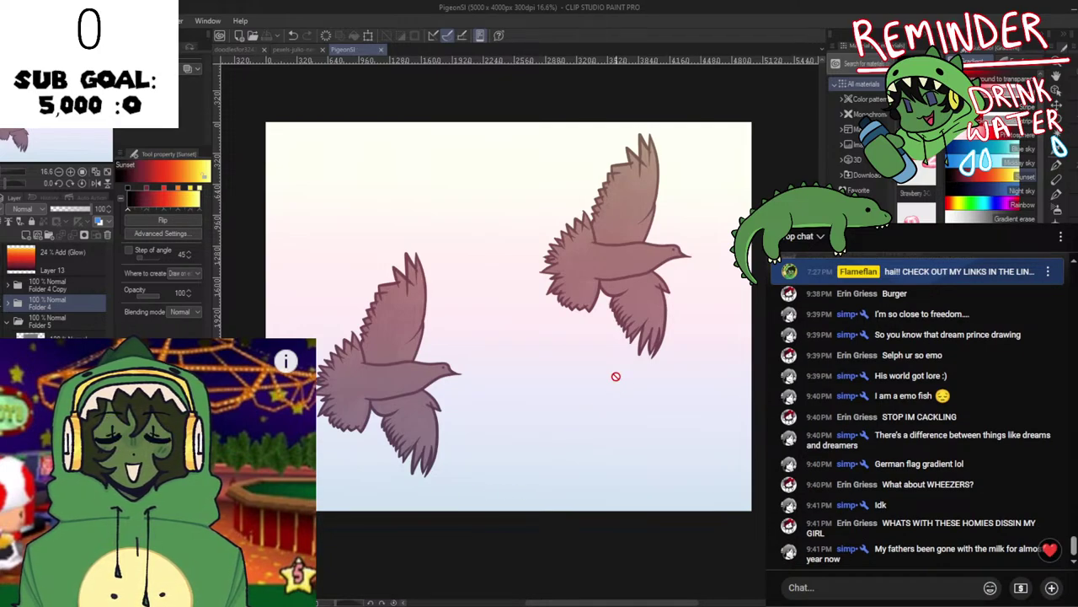
Add a new vector layer above the Add (Glow) sunset gradient layer.
scroll(616, 376, down, 5)
scroll(613, 353, up, 1)
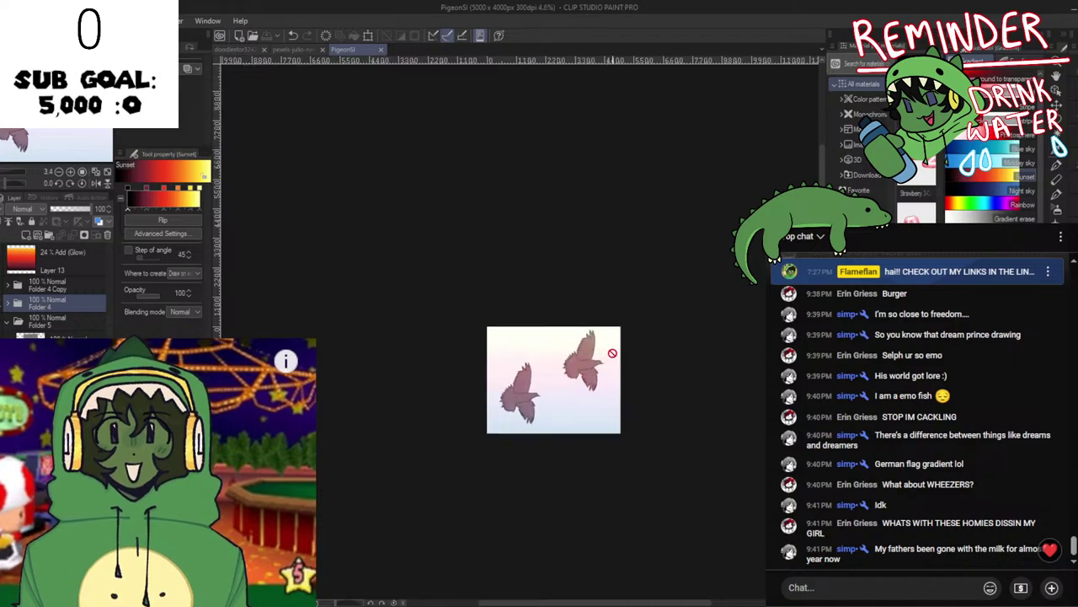
scroll(612, 353, up, 4)
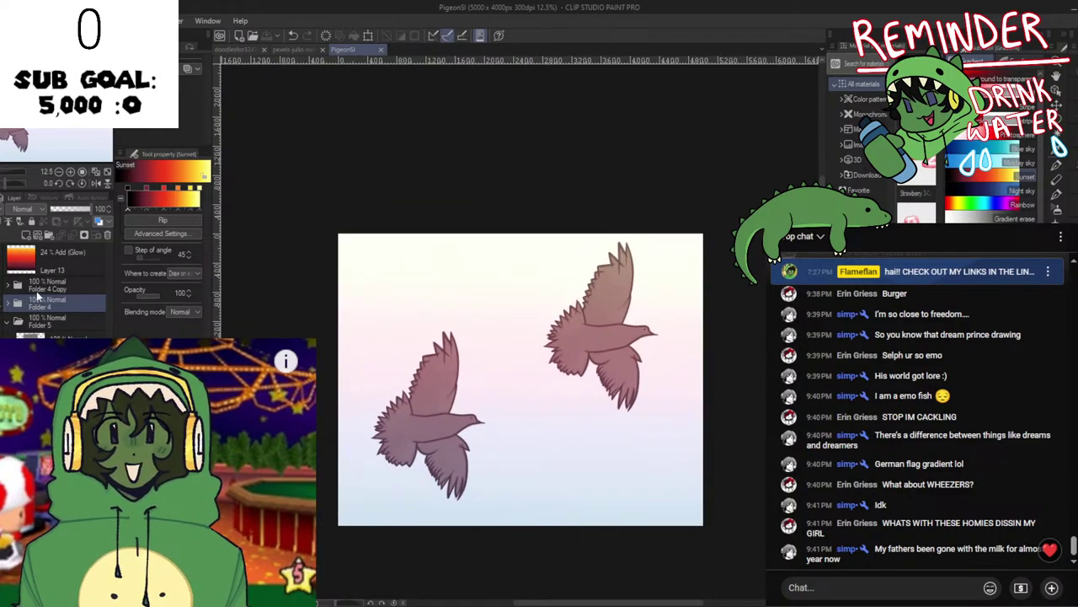
click(50, 268)
click(36, 235)
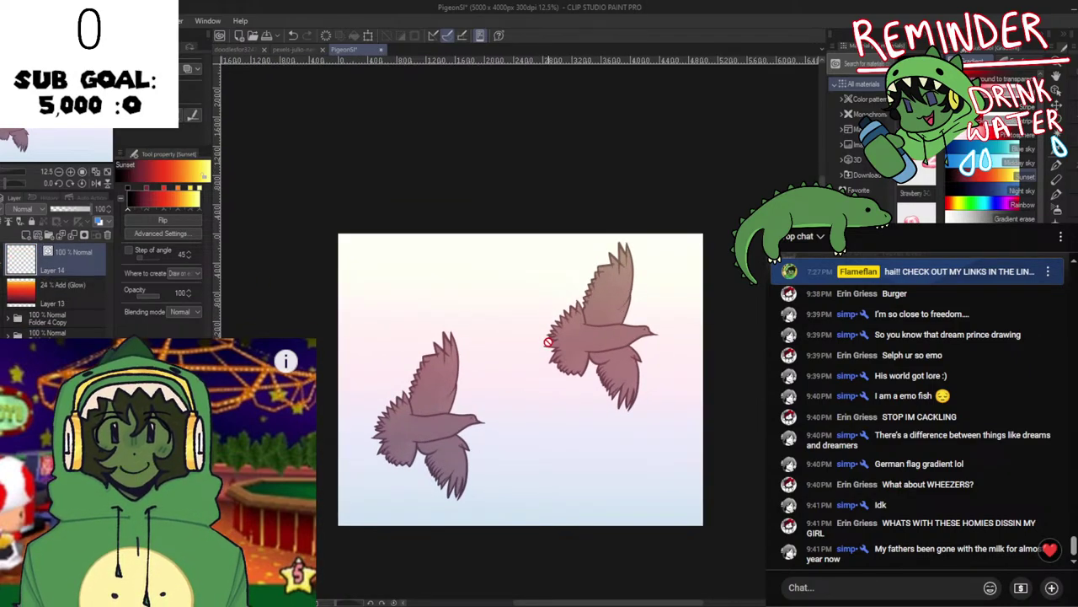
scroll(557, 379, up, 2)
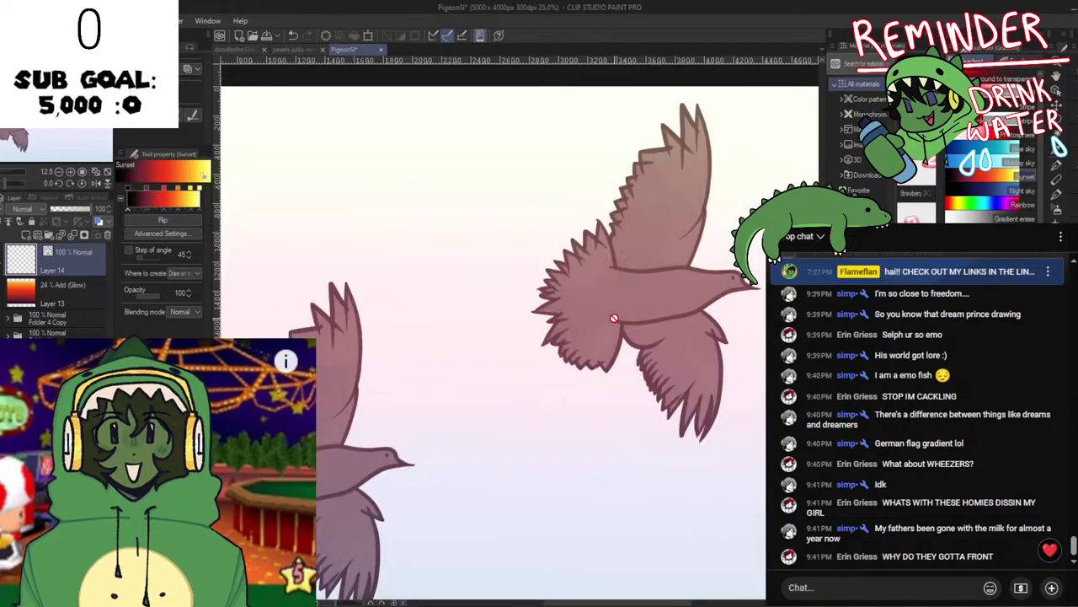
Hand-letter the stem and top bar of an F in the canvas's lower-right corner using the Easy Drawing G-Pen at size 100.
key(p)
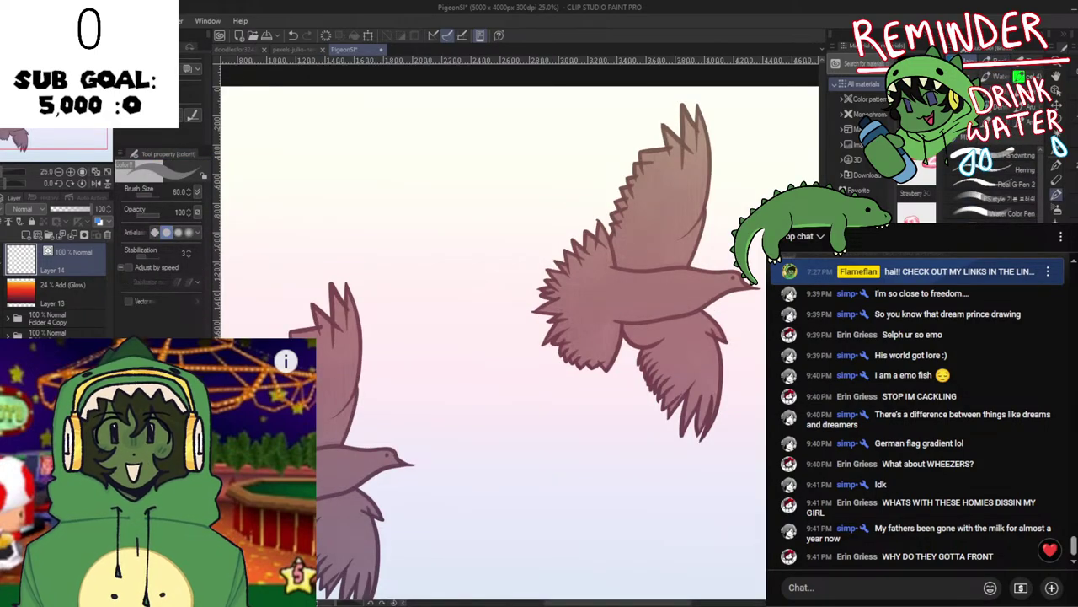
key(space)
drag(556, 516, 520, 376)
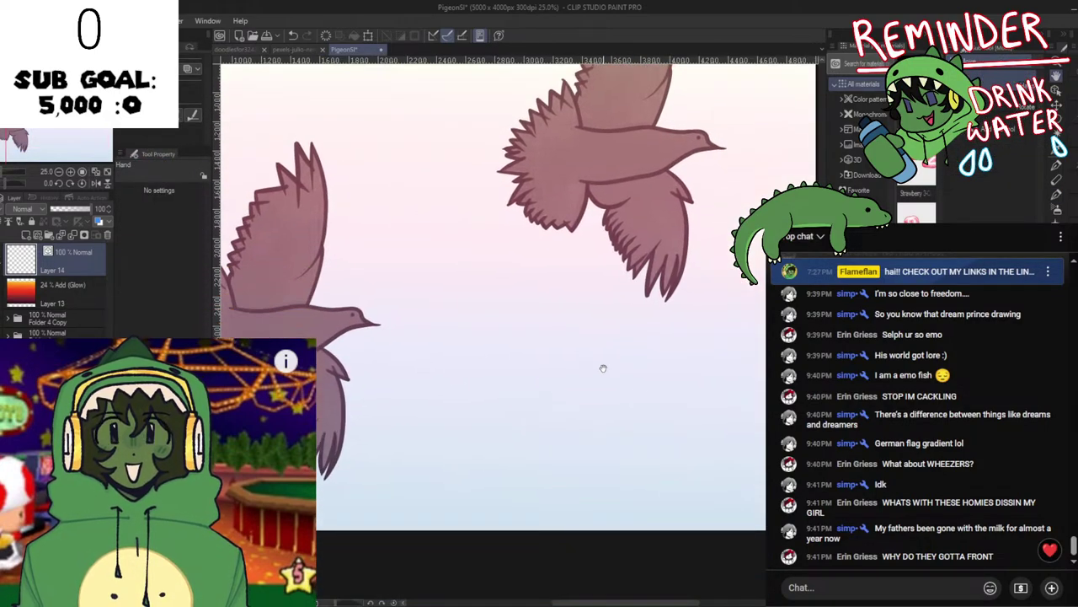
scroll(703, 474, up, 1)
mouse_move(700, 472)
mouse_down()
mouse_move(486, 404)
mouse_move(457, 450)
mouse_up()
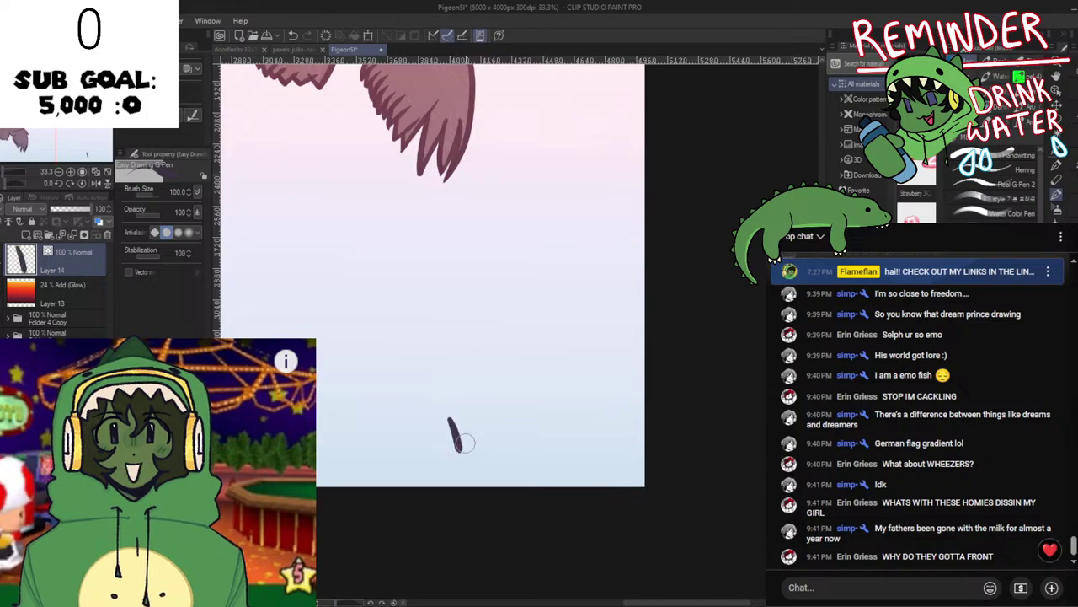
key(ctrl+z)
mouse_move(560, 459)
mouse_down()
mouse_move(560, 477)
mouse_move(581, 460)
mouse_move(547, 480)
mouse_move(572, 453)
mouse_up()
key(ctrl+z)
key(ctrl+z)
scroll(554, 480, up, 1)
key(ctrl+z)
key(ctrl+z)
key(ctrl+z)
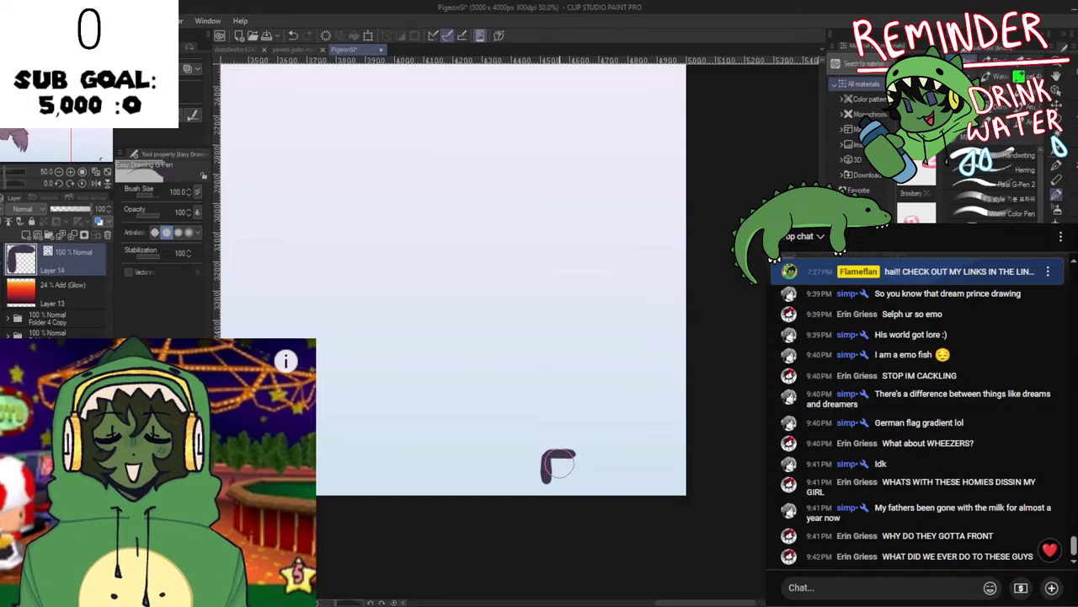
Draw the middle bar of the signature's F, redoing the stroke to refine its length and shape.
scroll(560, 463, up, 2)
mouse_move(599, 486)
mouse_down()
mouse_move(537, 486)
mouse_move(539, 452)
mouse_up()
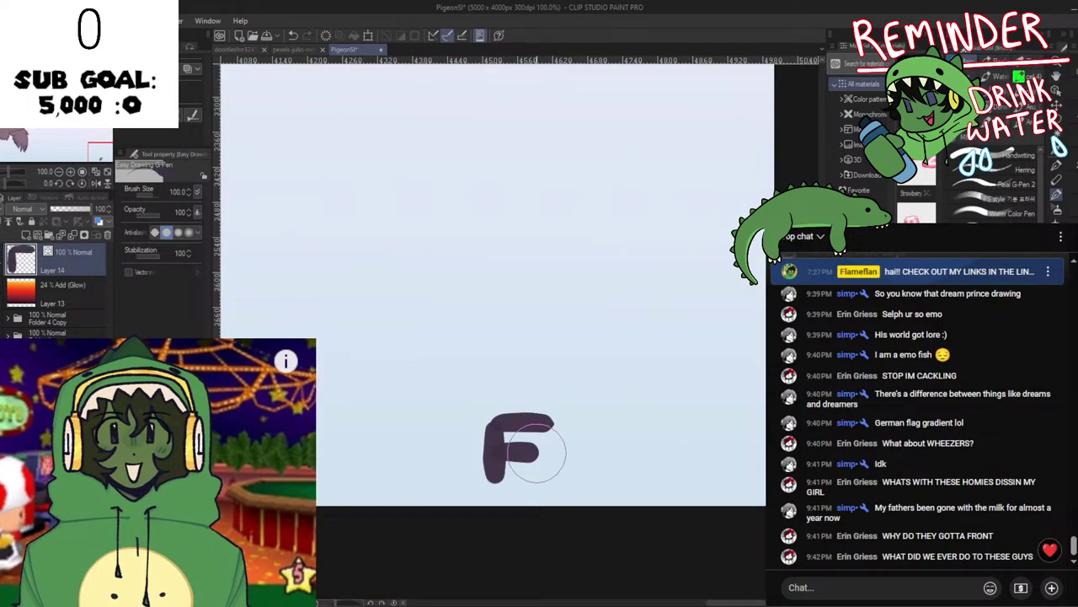
key(ctrl+z)
key(space)
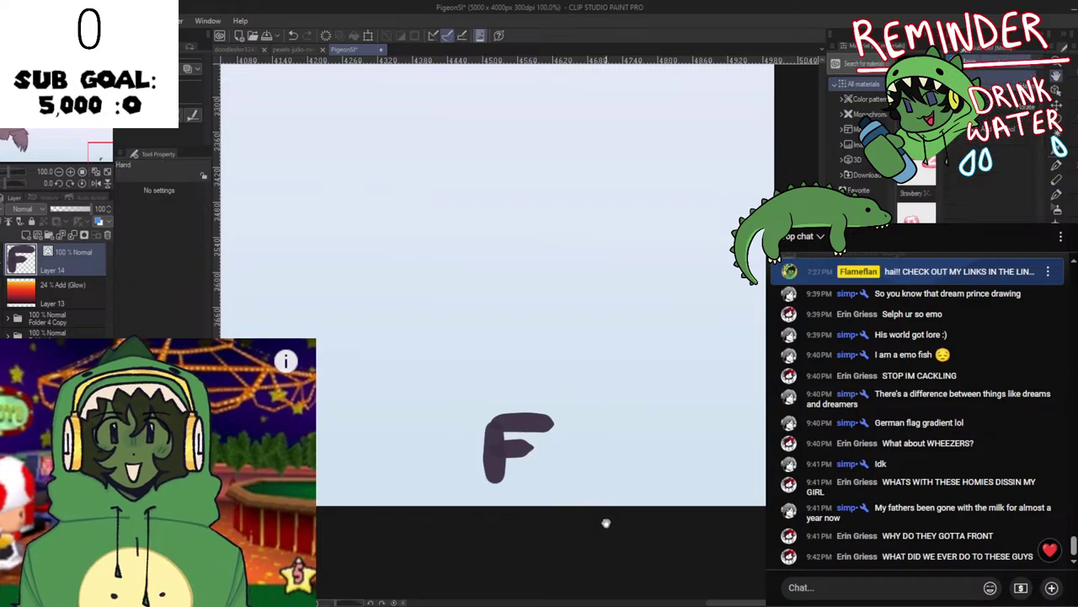
key(ctrl+z)
drag(500, 448, 542, 446)
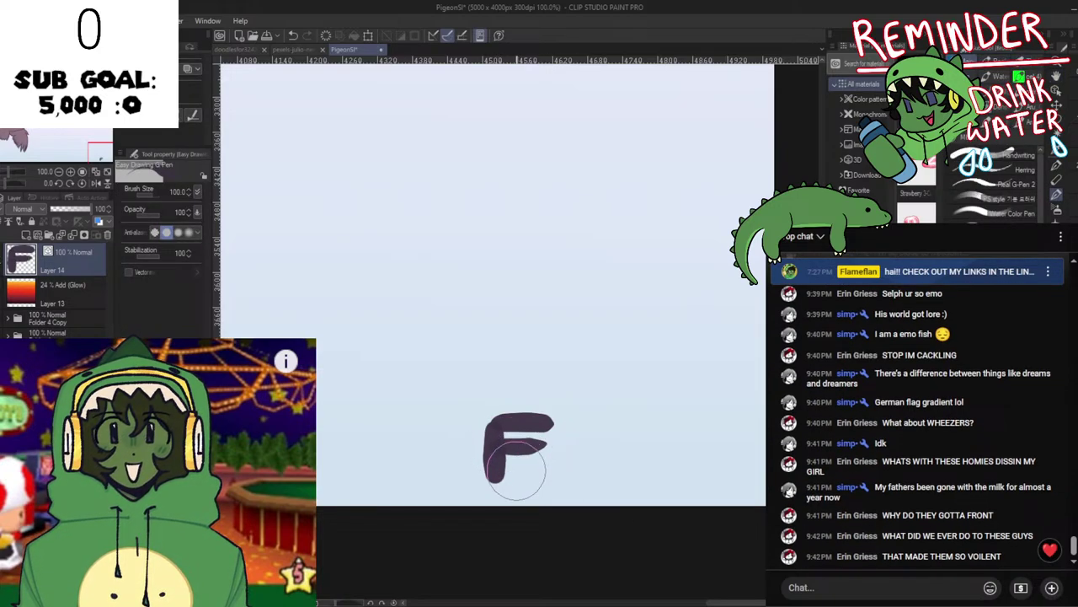
key(ctrl+z)
key(ctrl+y)
key(ctrl+z)
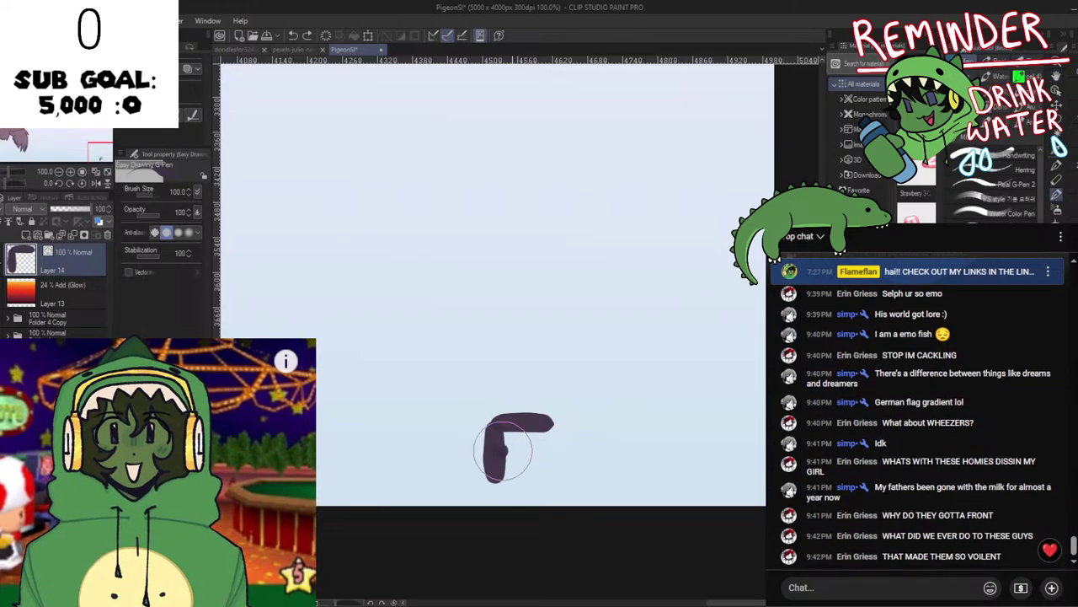
key(ctrl+y)
key(ctrl+z)
drag(501, 453, 542, 454)
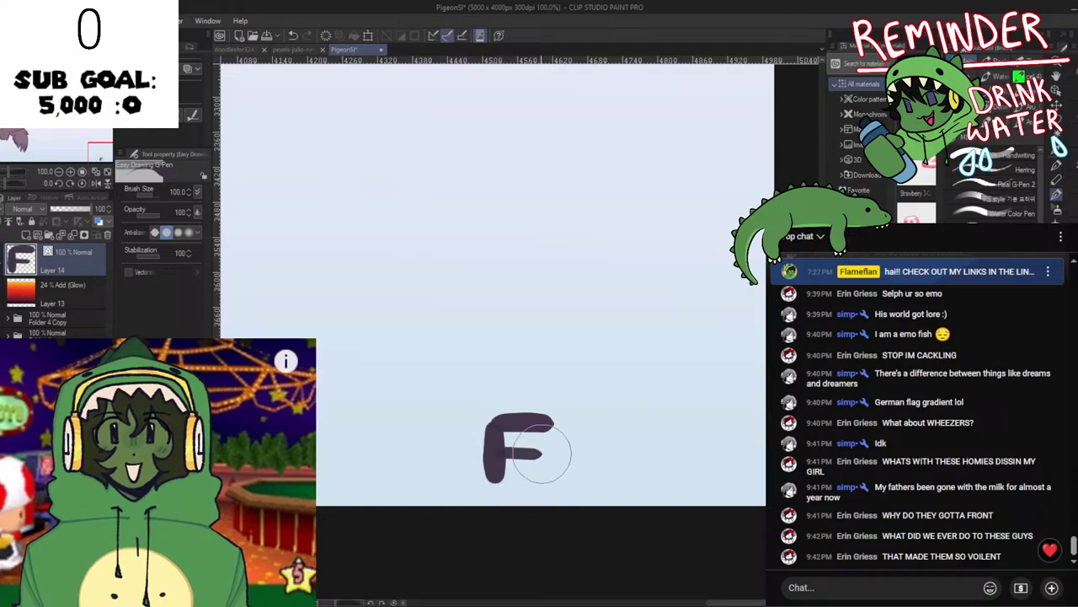
key(ctrl+y)
key(ctrl+z)
key(ctrl+y)
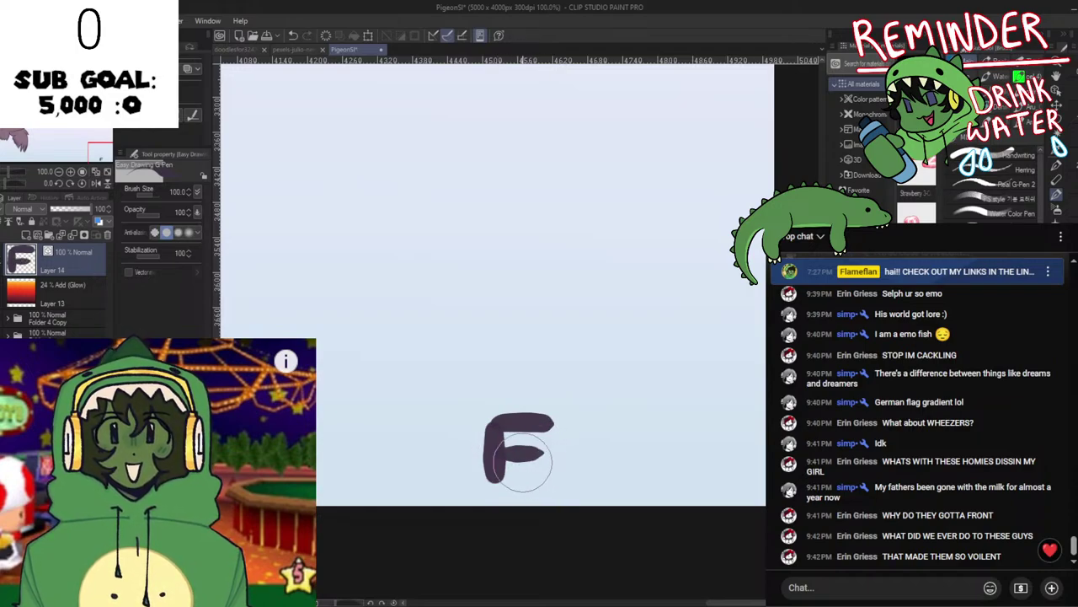
key(ctrl+y)
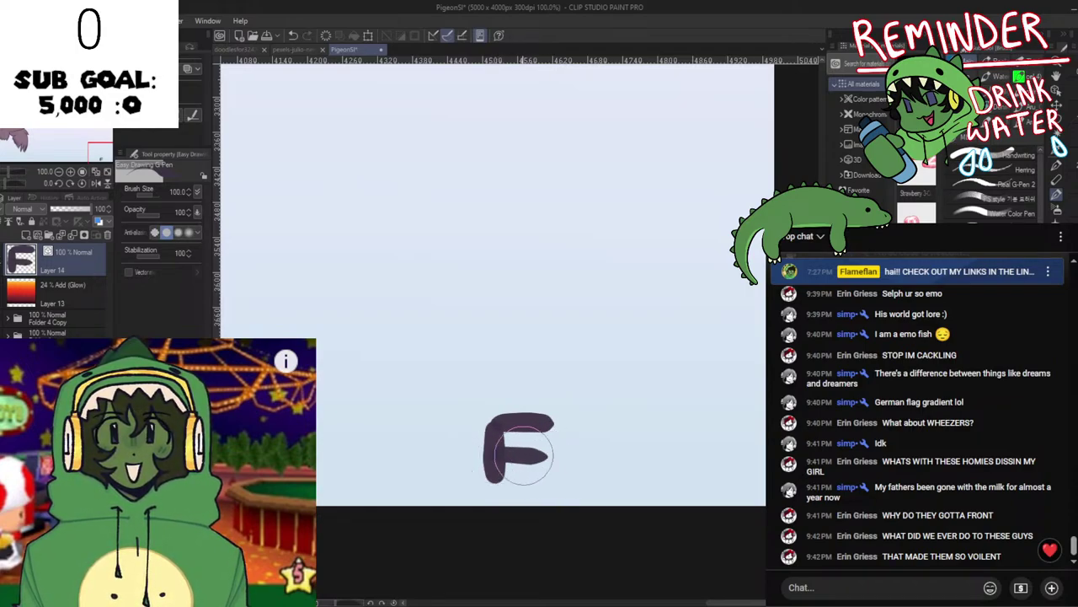
key(ctrl+z)
key(ctrl+y)
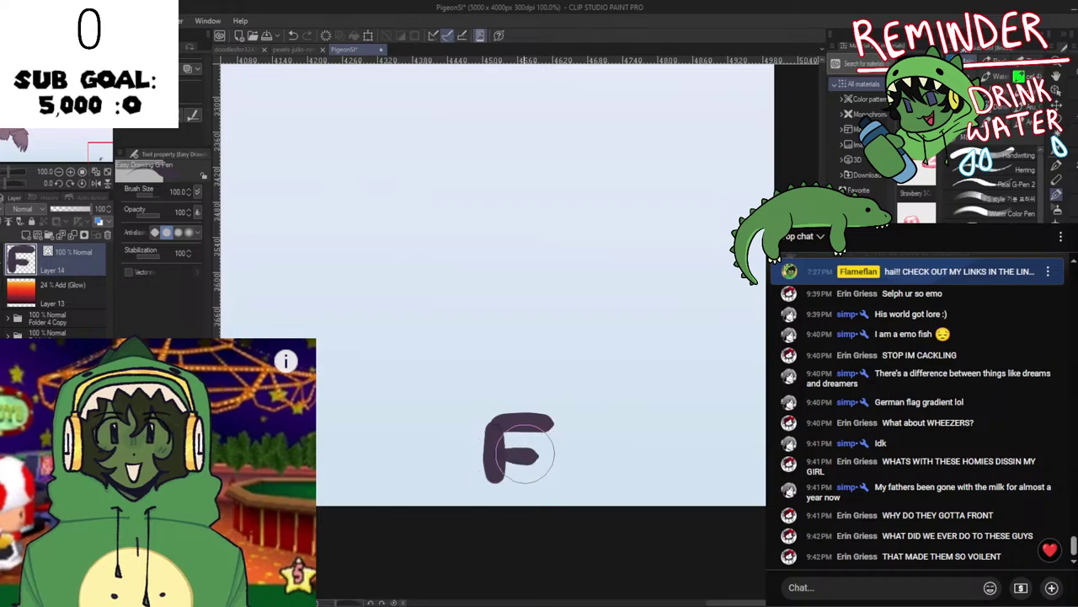
key(ctrl+y)
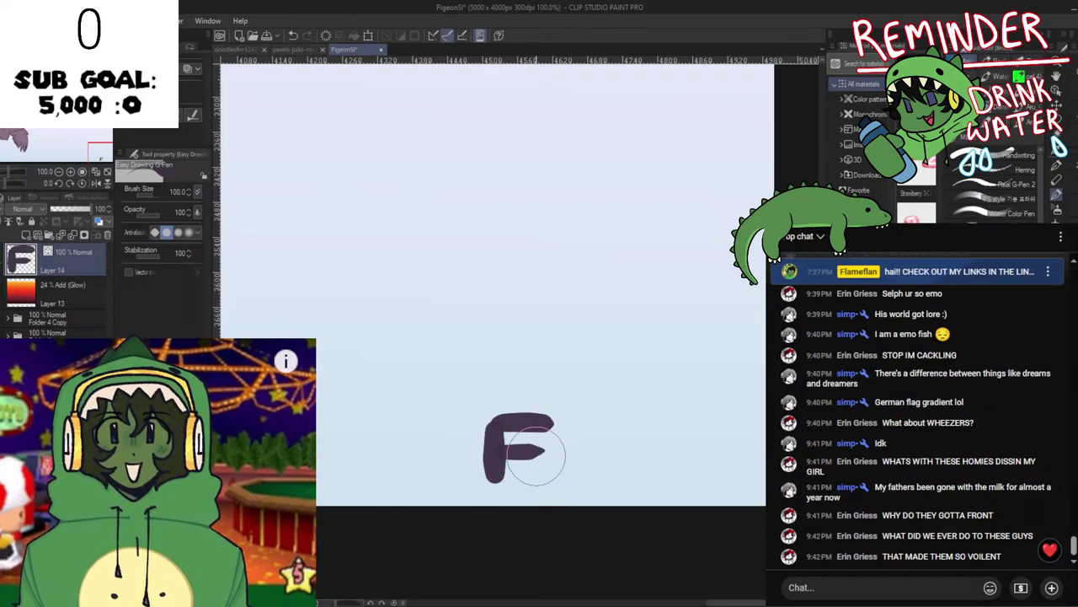
mouse_move(560, 465)
mouse_down()
mouse_move(477, 441)
mouse_move(489, 462)
mouse_move(542, 450)
mouse_up()
key(ctrl+z)
Complete the signature with a curved underscore and a thick round hooded face emblem after the F.
mouse_move(583, 392)
mouse_down()
mouse_move(573, 426)
mouse_move(601, 428)
mouse_move(559, 398)
mouse_up()
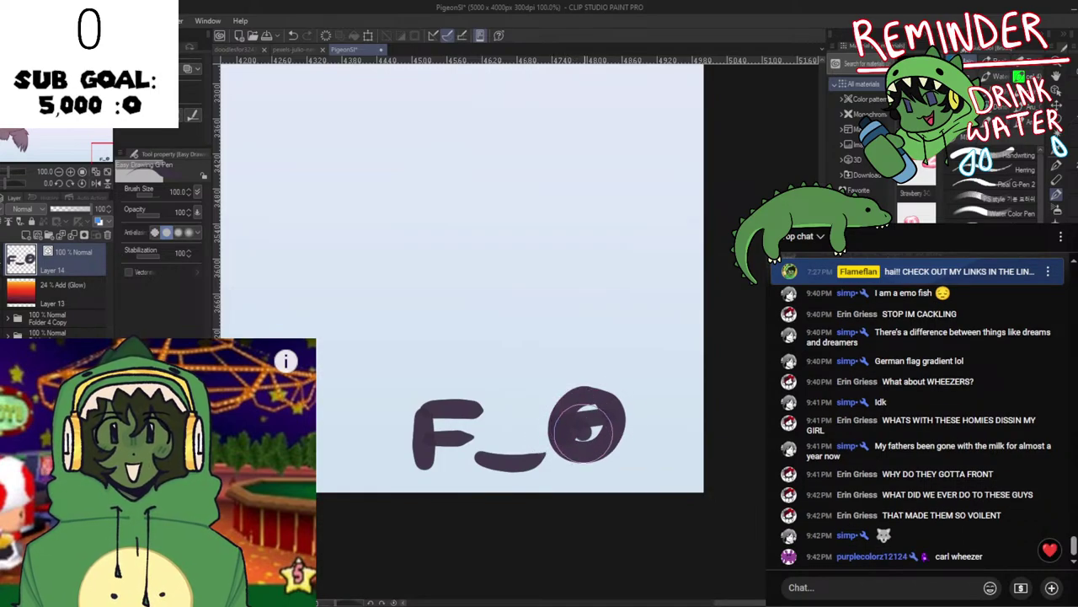
key(ctrl+z)
key(ctrl+z)
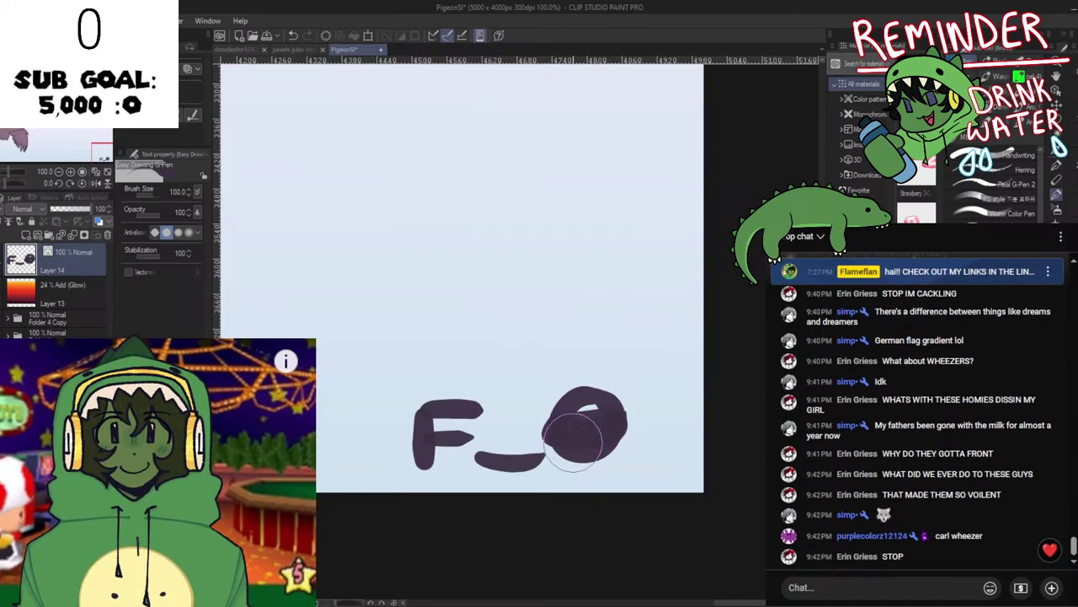
key(g)
key(p)
mouse_move(552, 410)
mouse_down()
mouse_move(576, 379)
mouse_move(559, 396)
mouse_move(600, 378)
mouse_move(621, 408)
mouse_up()
key(ctrl+z)
key(ctrl+z)
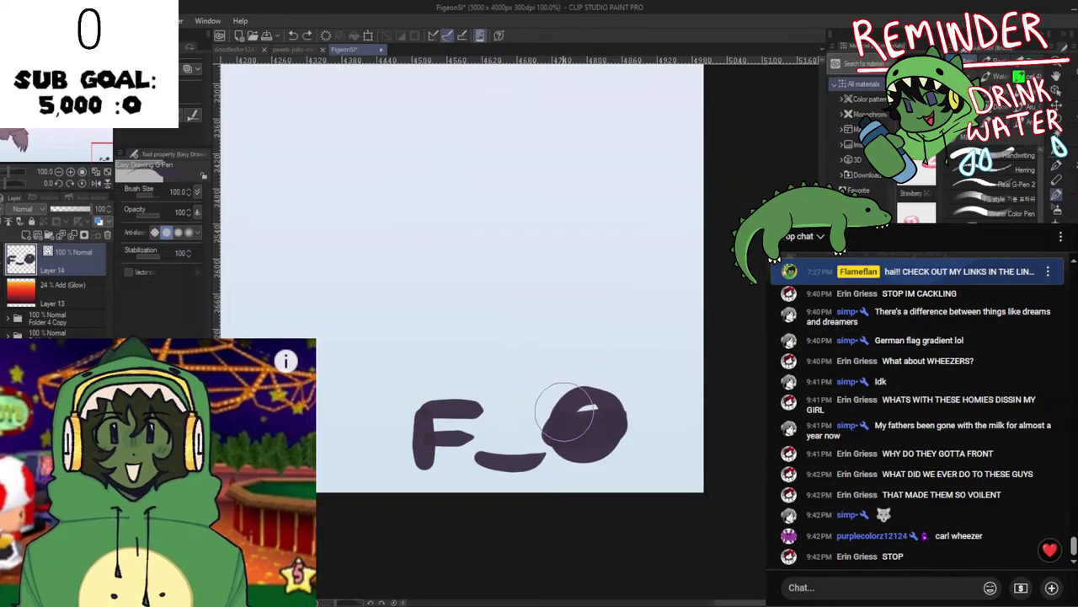
mouse_move(555, 413)
mouse_down()
mouse_move(577, 384)
mouse_move(603, 391)
mouse_move(615, 416)
mouse_up()
Narrow the vector lines of the whole signature with the Adjust line width tool so the face's teeth can be read.
scroll(614, 417, down, 2)
key(y)
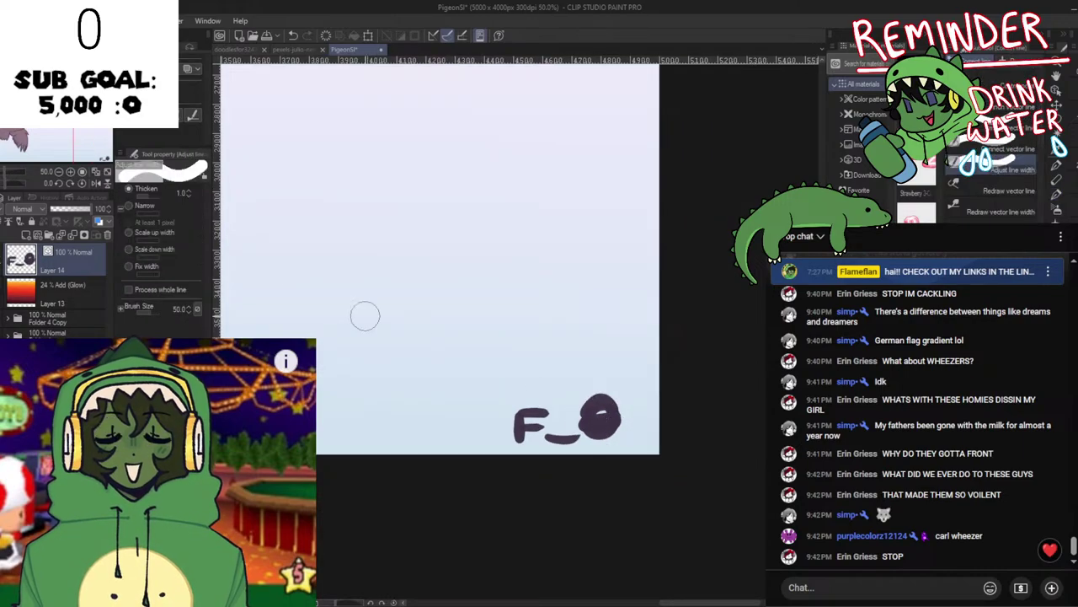
click(144, 207)
scroll(508, 415, down, 5)
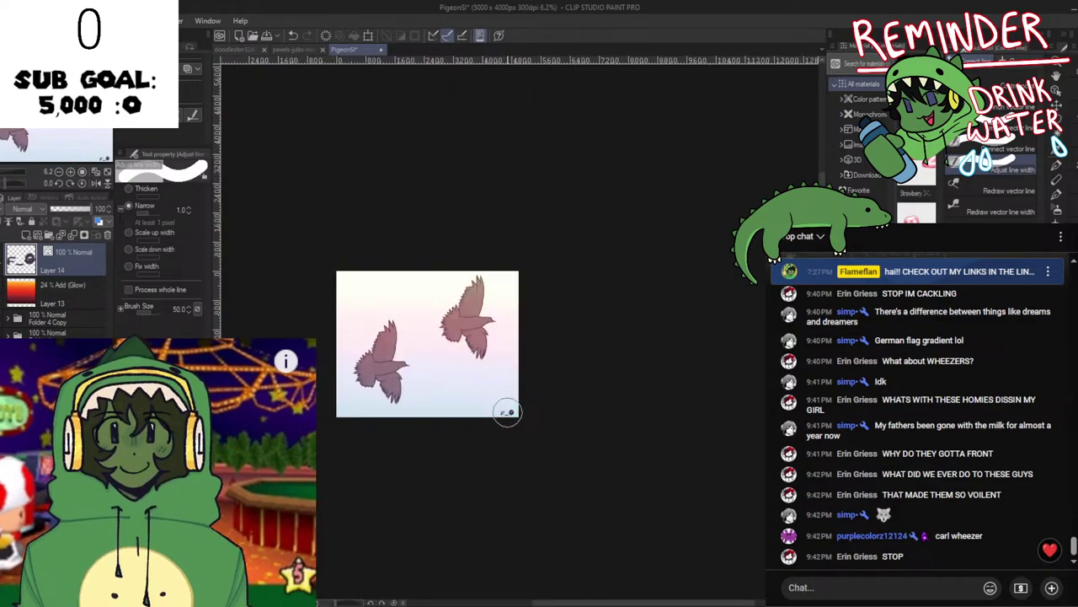
scroll(507, 412, up, 2)
scroll(508, 413, up, 3)
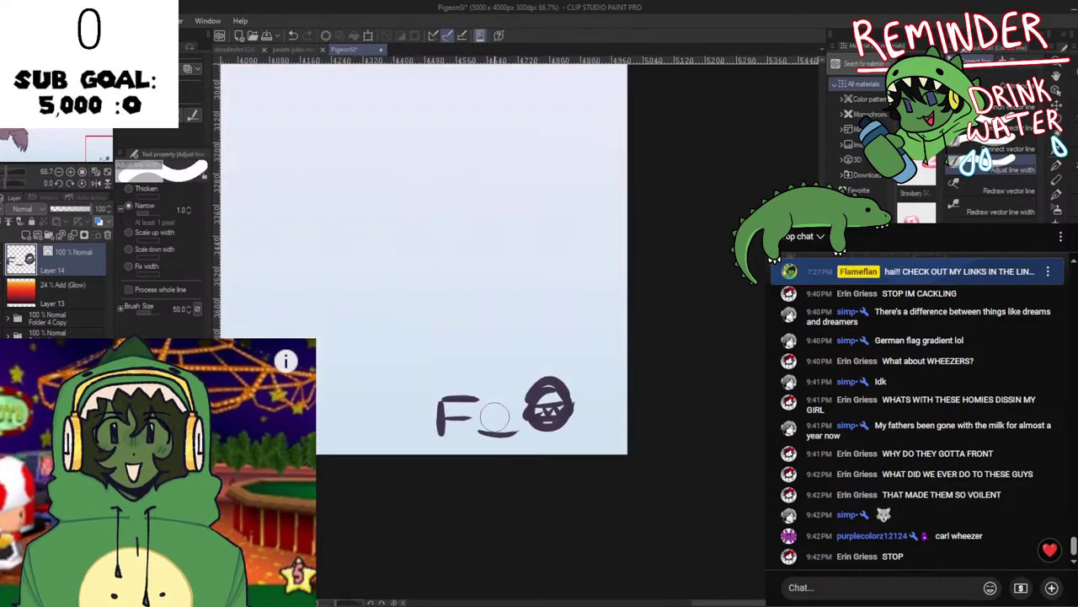
scroll(503, 418, down, 1)
scroll(498, 422, down, 3)
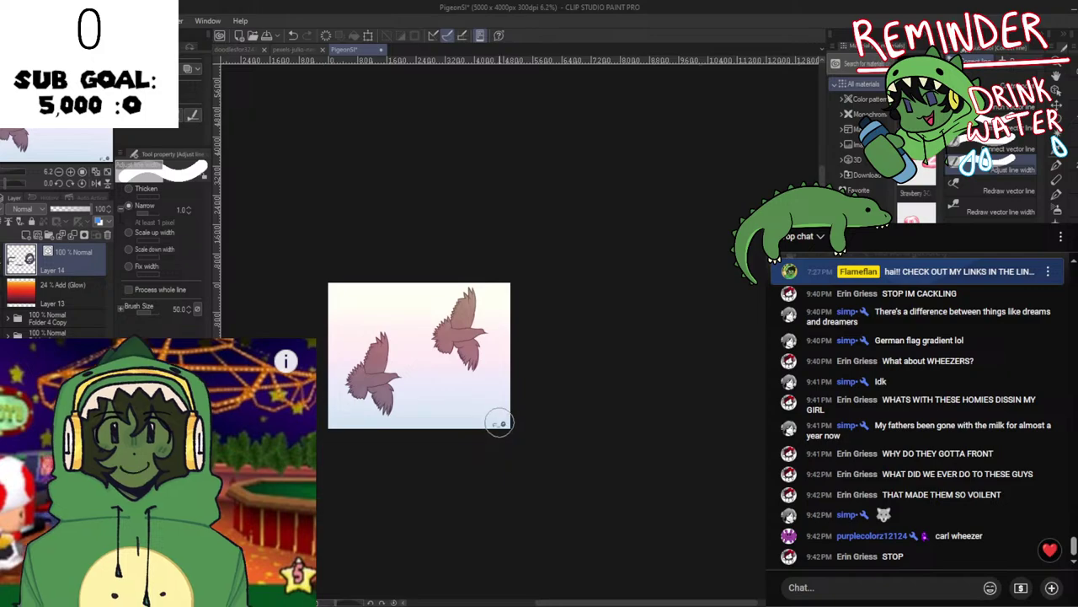
scroll(498, 430, up, 6)
scroll(450, 413, up, 2)
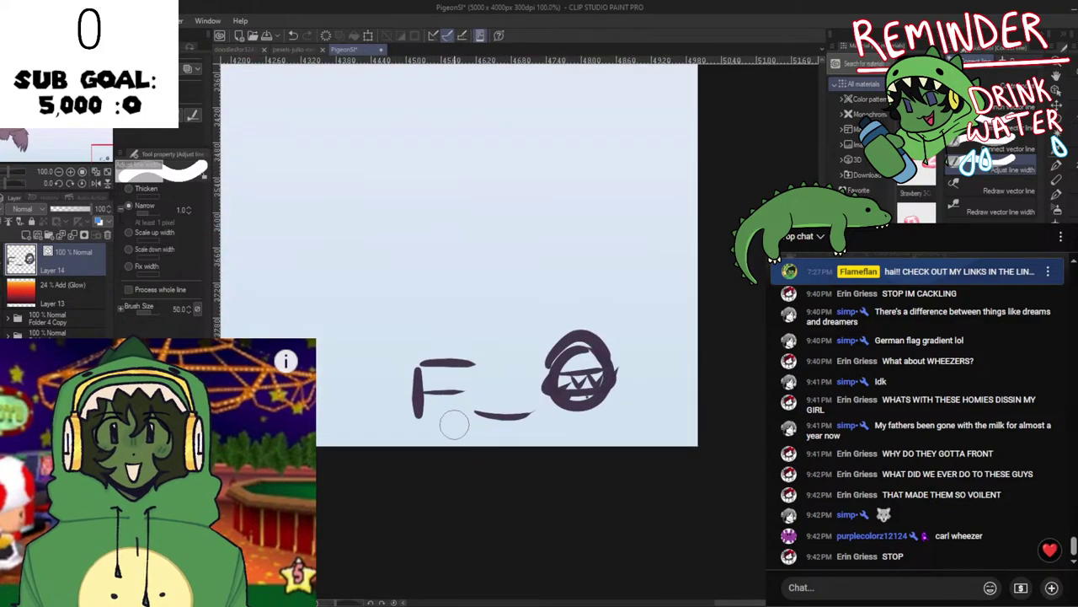
Thicken the toothed mouth lines in the face emblem and trim the underscore's tapered end with the Hard eraser.
click(139, 192)
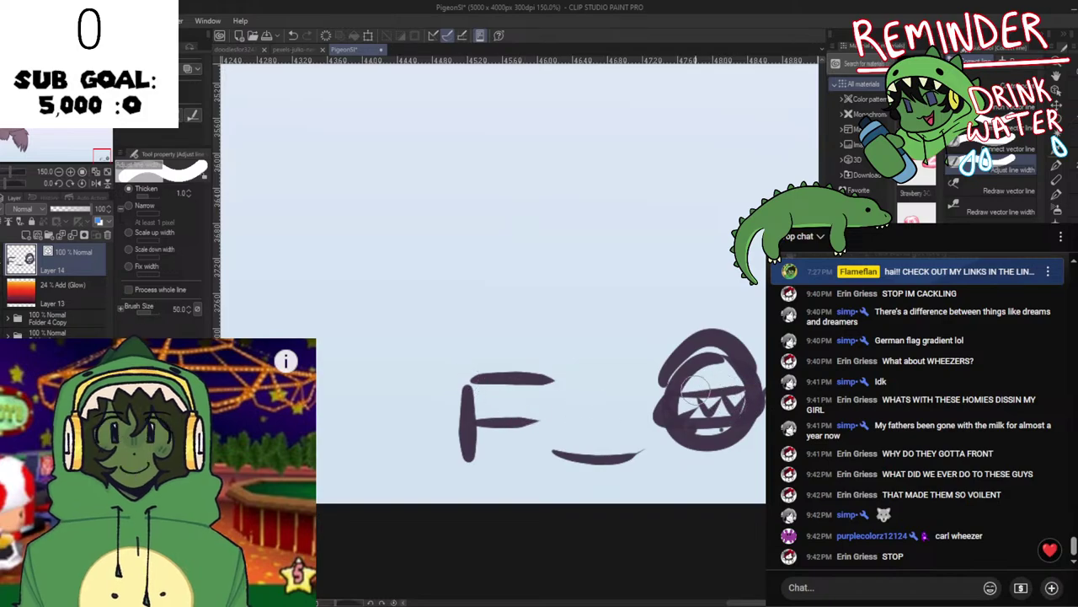
drag(722, 387, 699, 409)
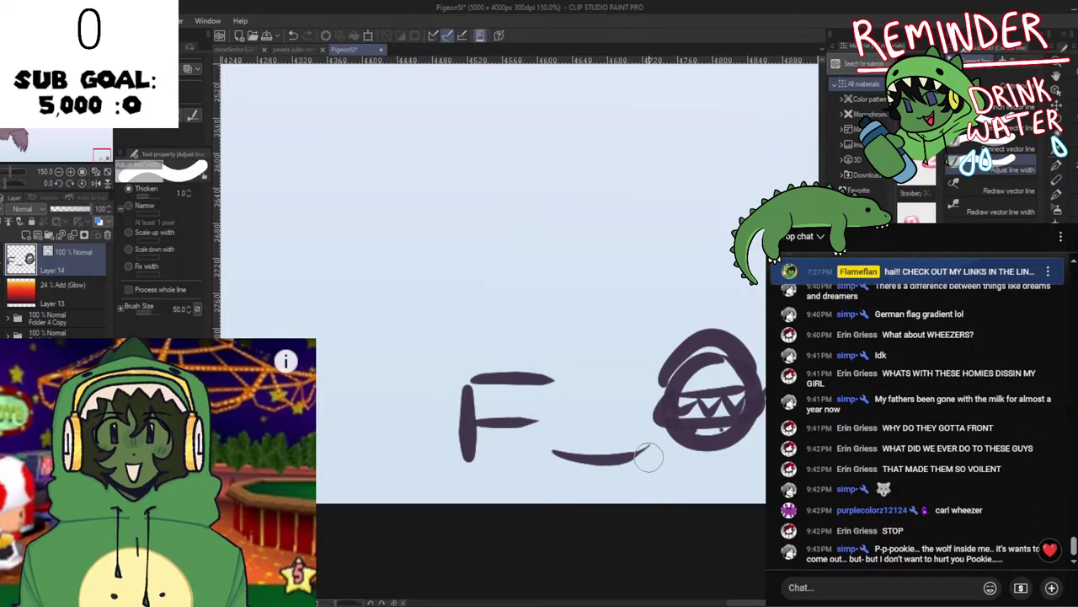
key(e)
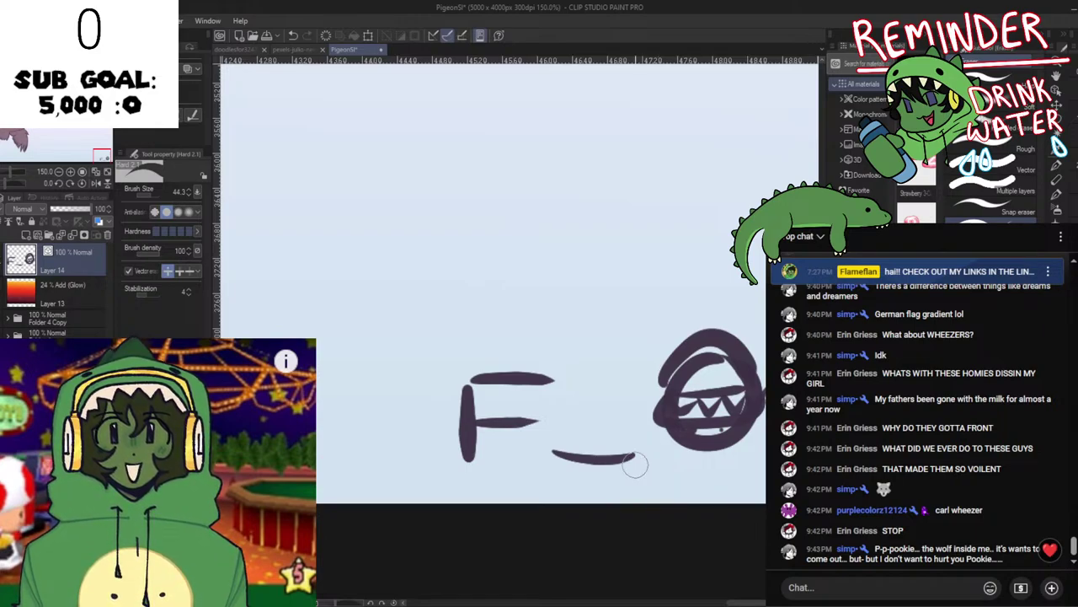
Lasso the round face emblem, nudge it slightly downward beside the underscore, and save the file.
scroll(636, 459, down, 3)
scroll(688, 486, up, 2)
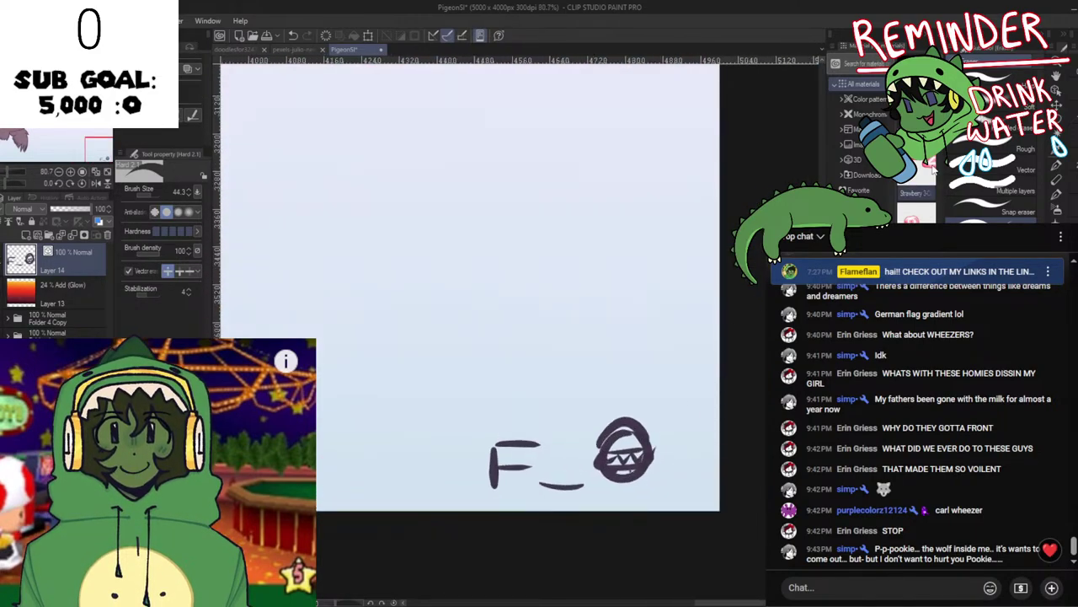
key(m)
mouse_move(565, 450)
mouse_down()
mouse_move(625, 390)
mouse_move(708, 428)
mouse_move(648, 506)
mouse_move(600, 495)
mouse_move(573, 455)
mouse_up()
key(ctrl+t)
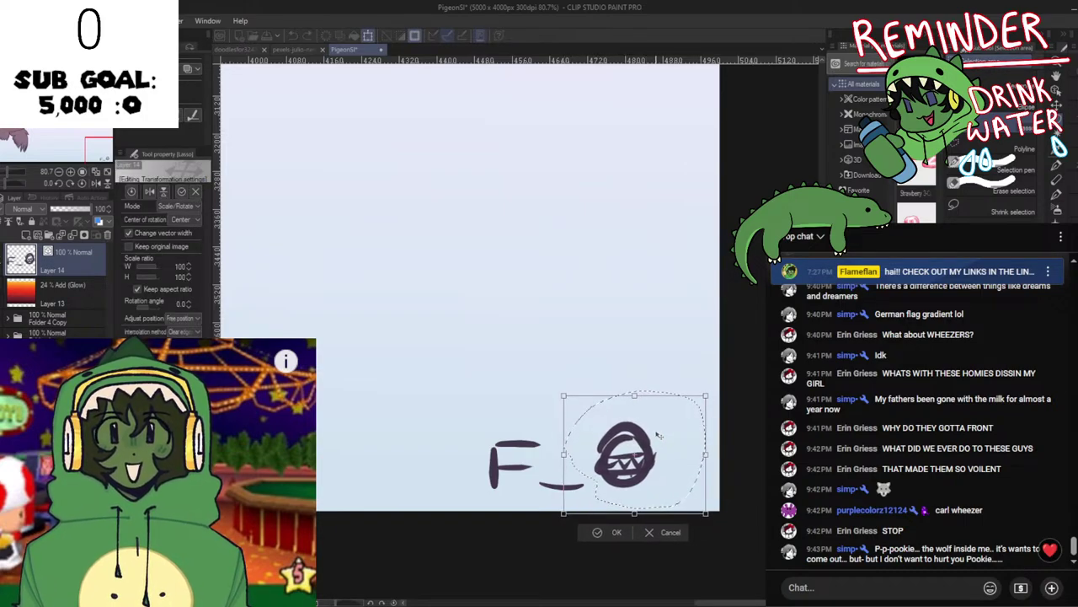
click(617, 529)
key(ctrl+d)
scroll(456, 440, down, 5)
drag(456, 440, 695, 446)
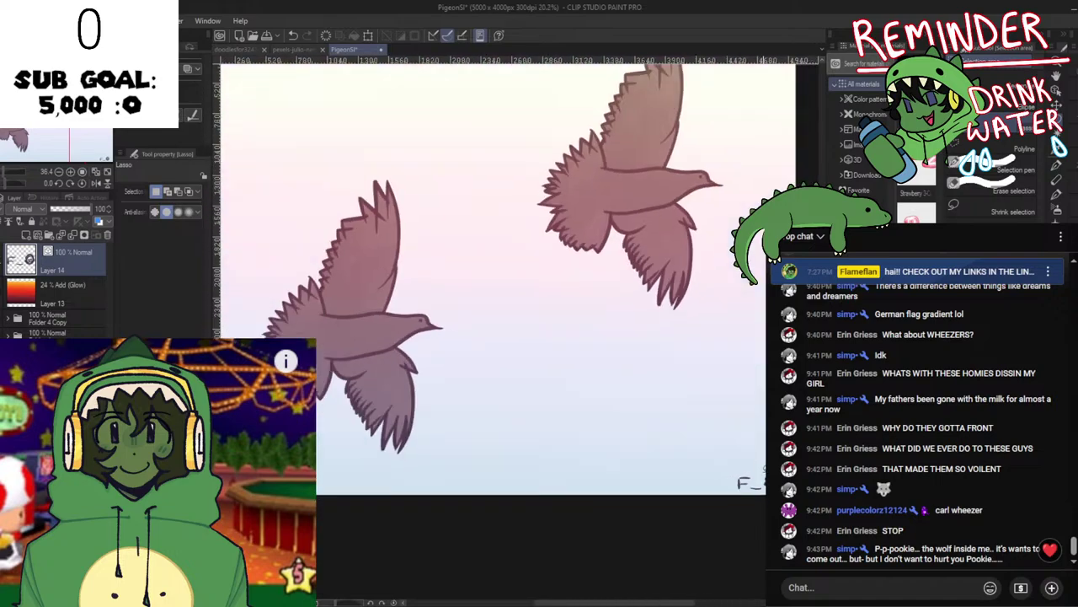
scroll(687, 441, down, 3)
key(ctrl+s)
scroll(677, 436, up, 3)
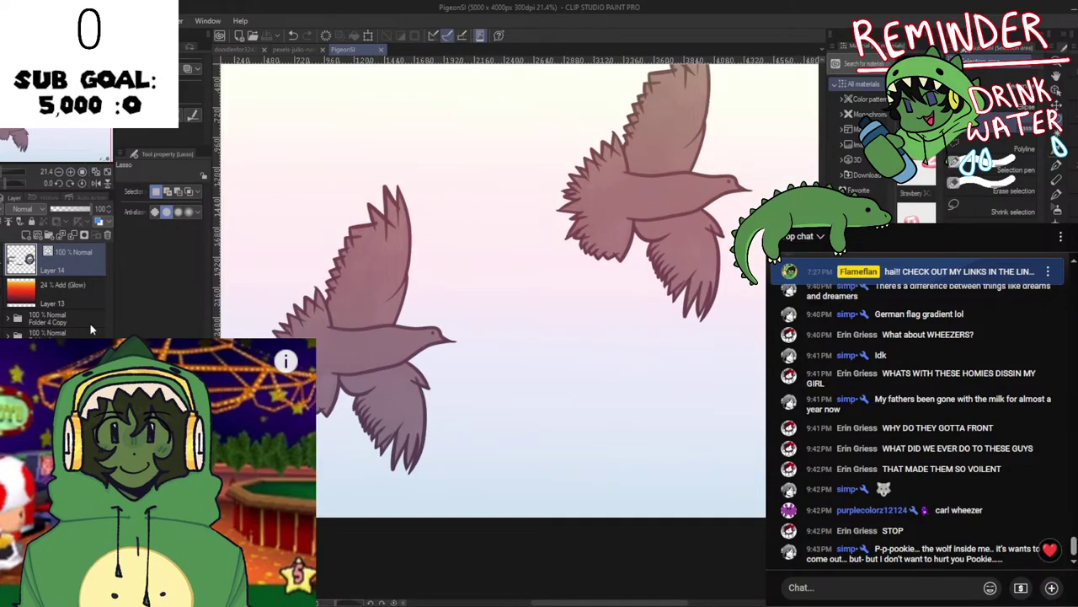
Reduce the opacity of the Add (Glow) sunset gradient layer to 11% and save the file.
click(50, 291)
click(56, 211)
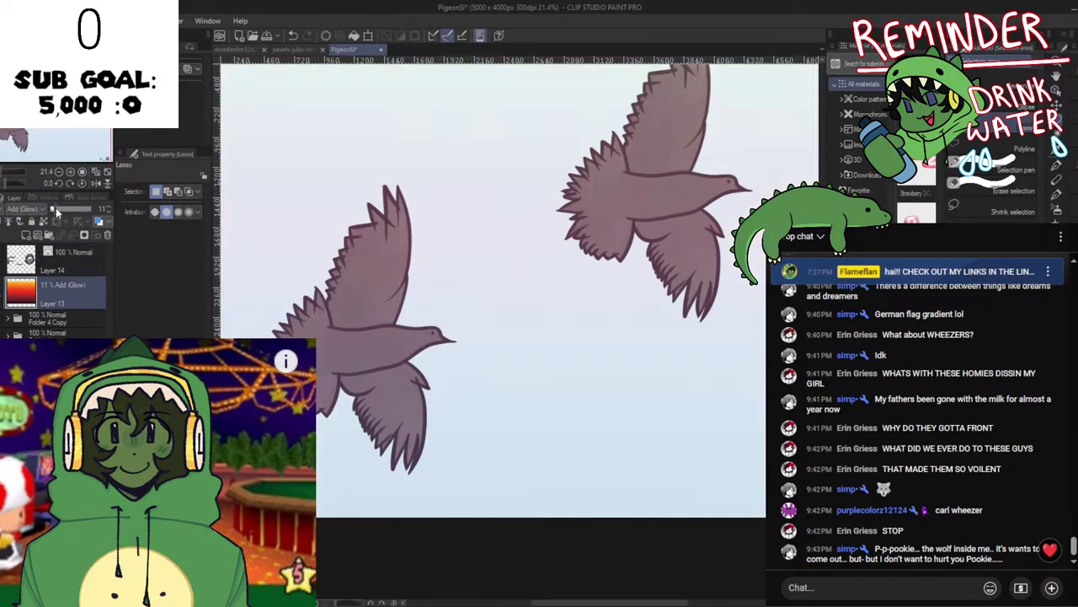
scroll(583, 281, down, 3)
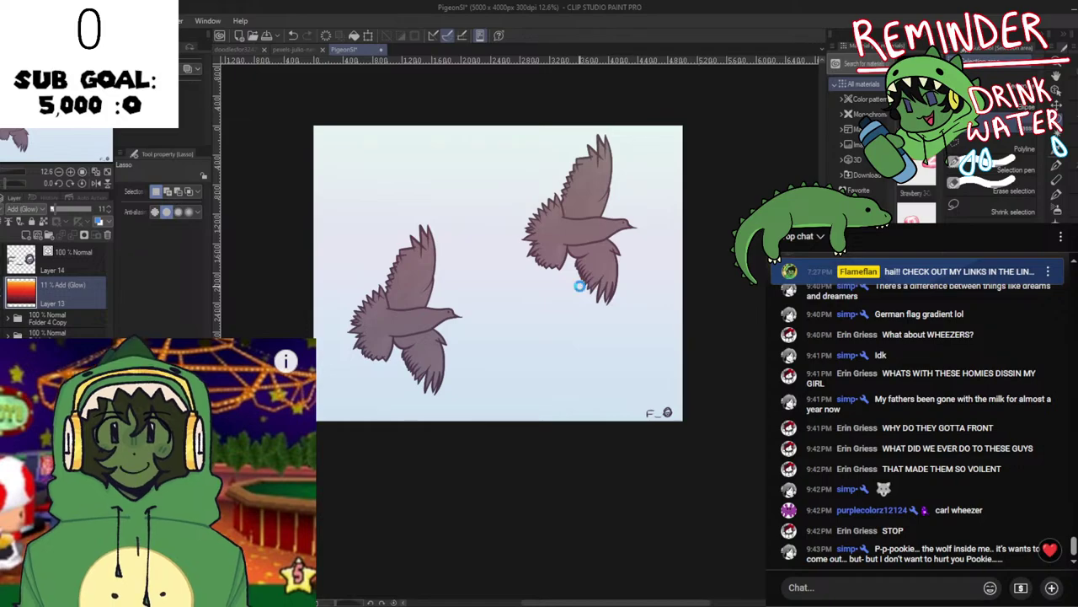
scroll(583, 282, up, 3)
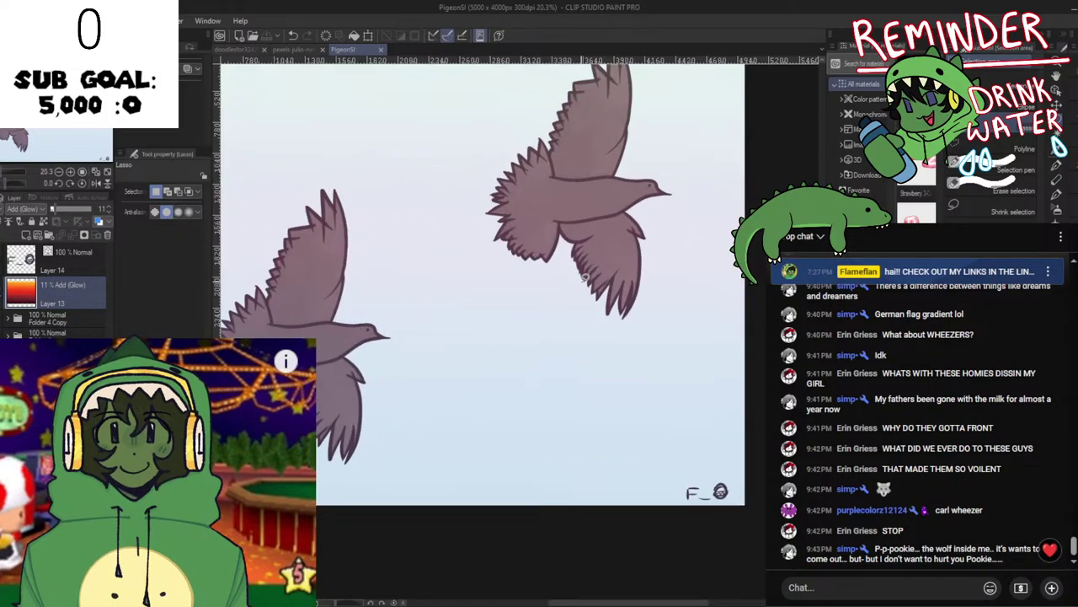
scroll(624, 303, down, 5)
scroll(639, 314, up, 2)
scroll(639, 314, up, 2)
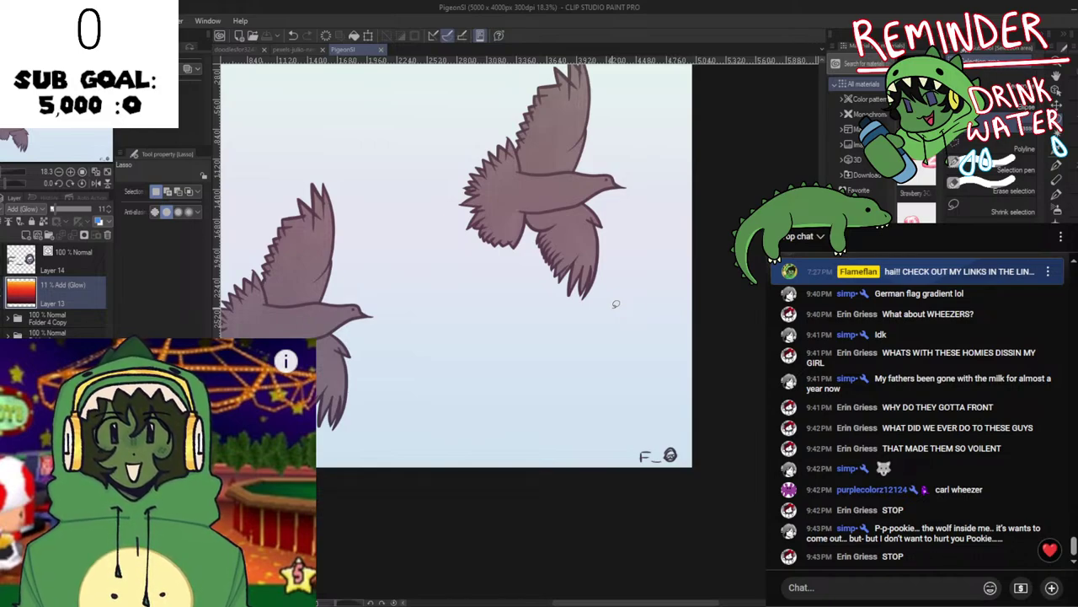
Scale the whole signature to 93%, move it into the canvas's lower right corner, and save the file.
scroll(447, 357, down, 3)
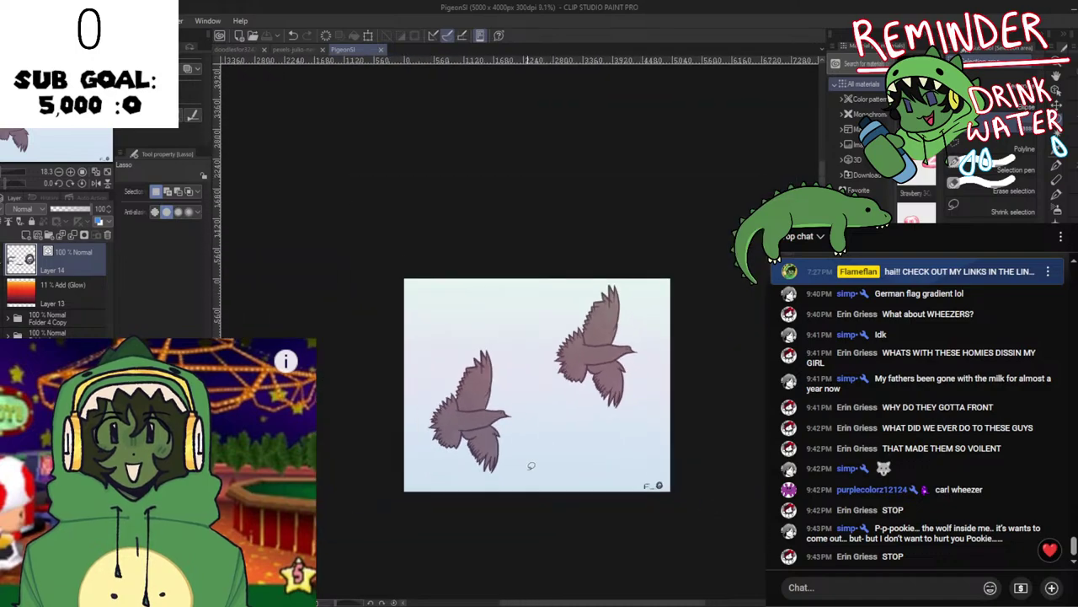
scroll(657, 486, up, 7)
key(ctrl+t)
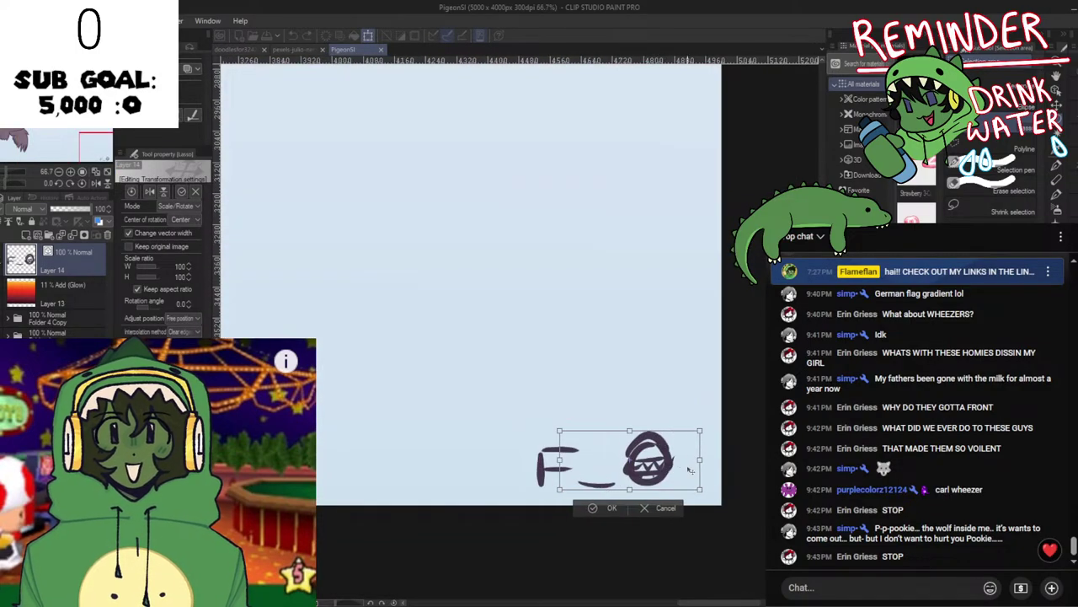
mouse_move(691, 470)
mouse_down()
mouse_move(705, 481)
mouse_move(712, 471)
mouse_move(694, 473)
mouse_up()
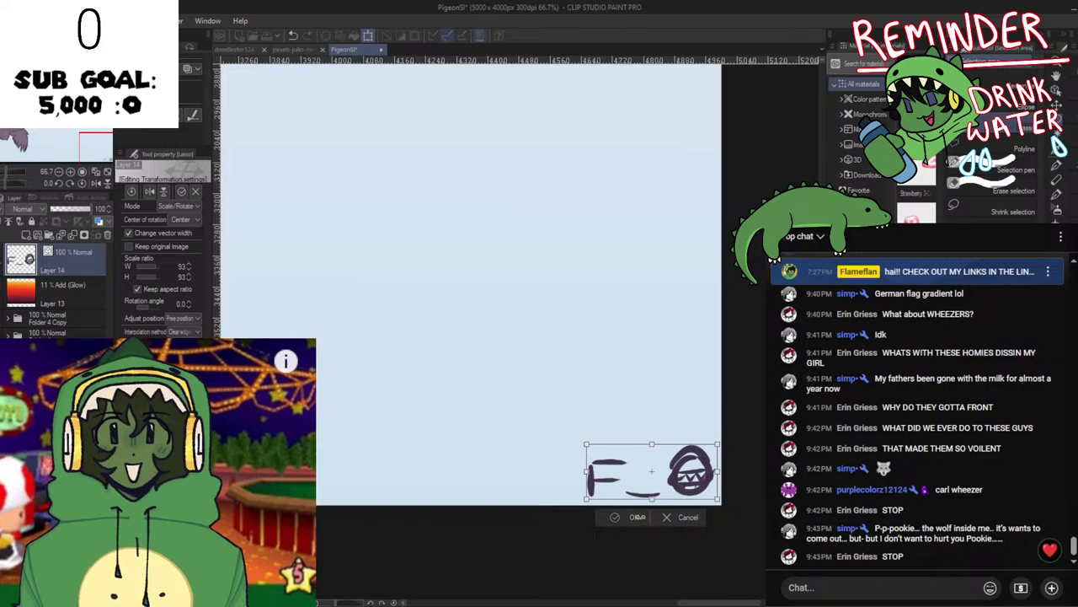
click(638, 517)
scroll(594, 498, down, 7)
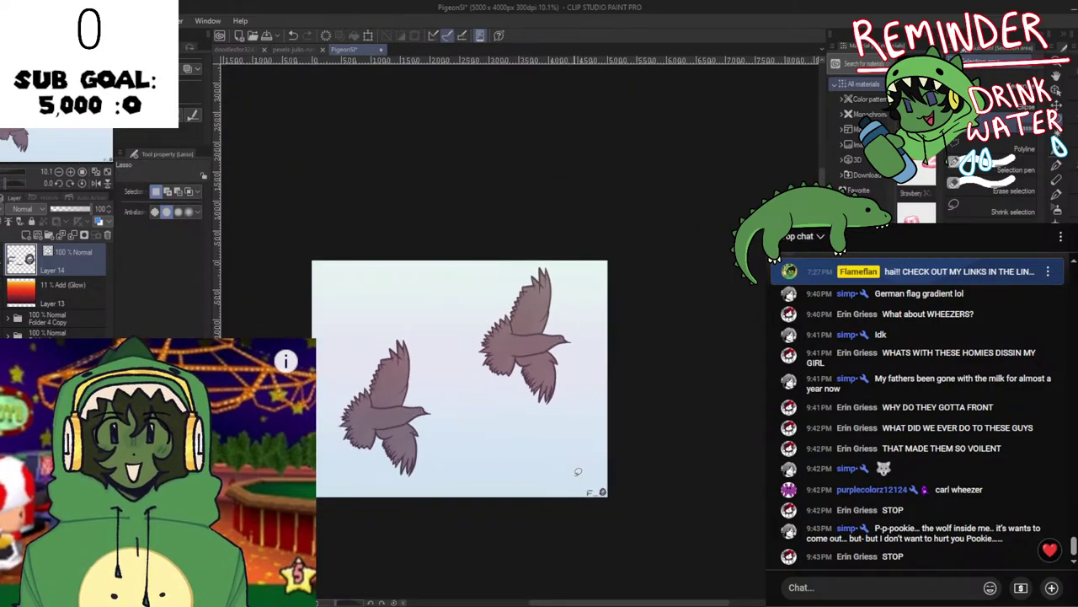
scroll(484, 388, up, 5)
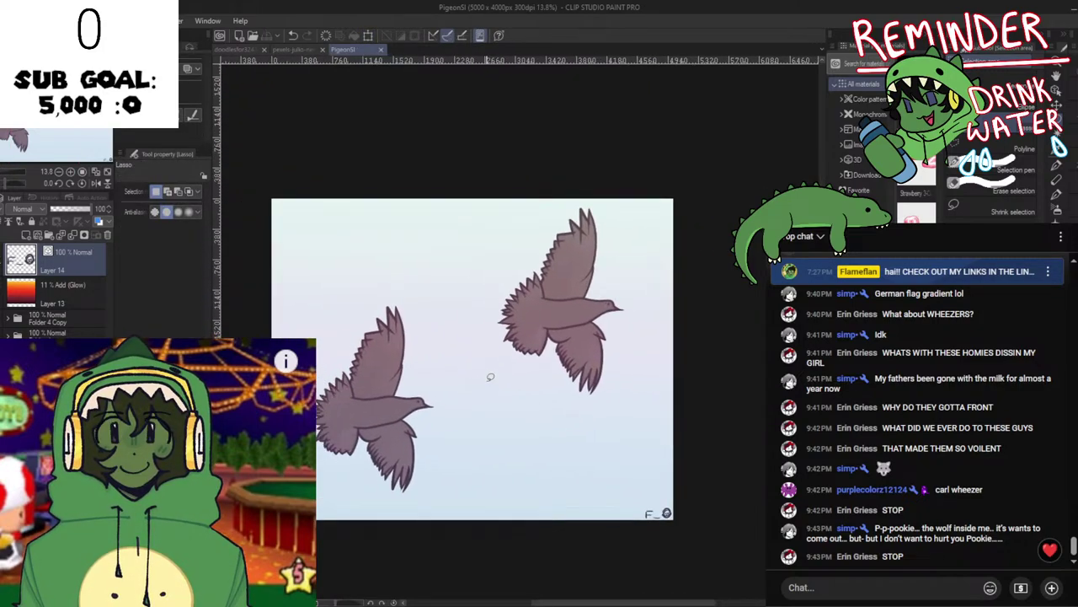
Reduce the signature layer's opacity to 33%.
scroll(380, 386, down, 6)
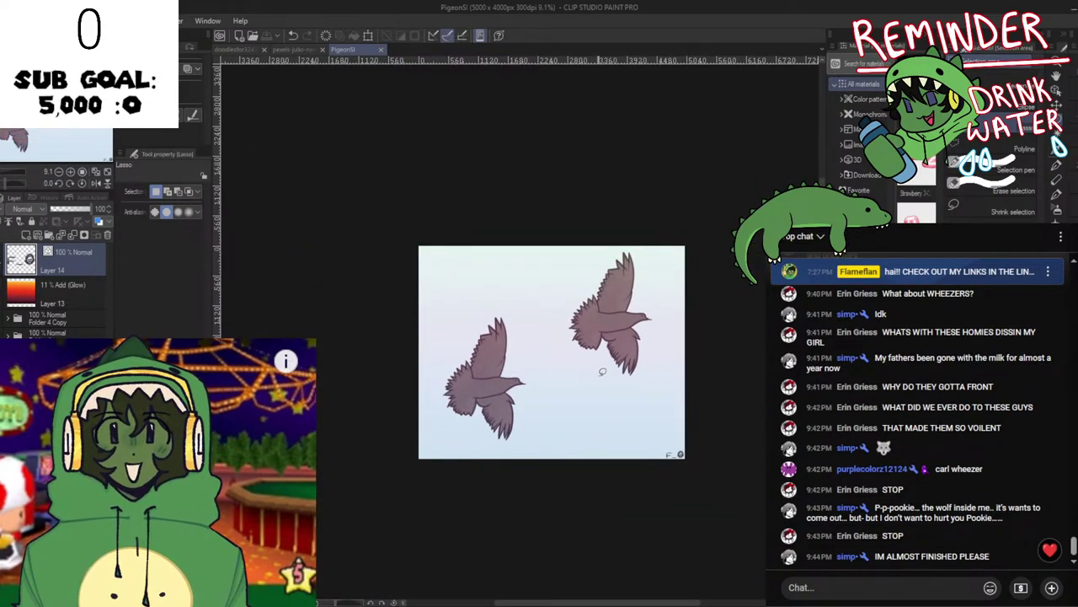
scroll(538, 371, up, 4)
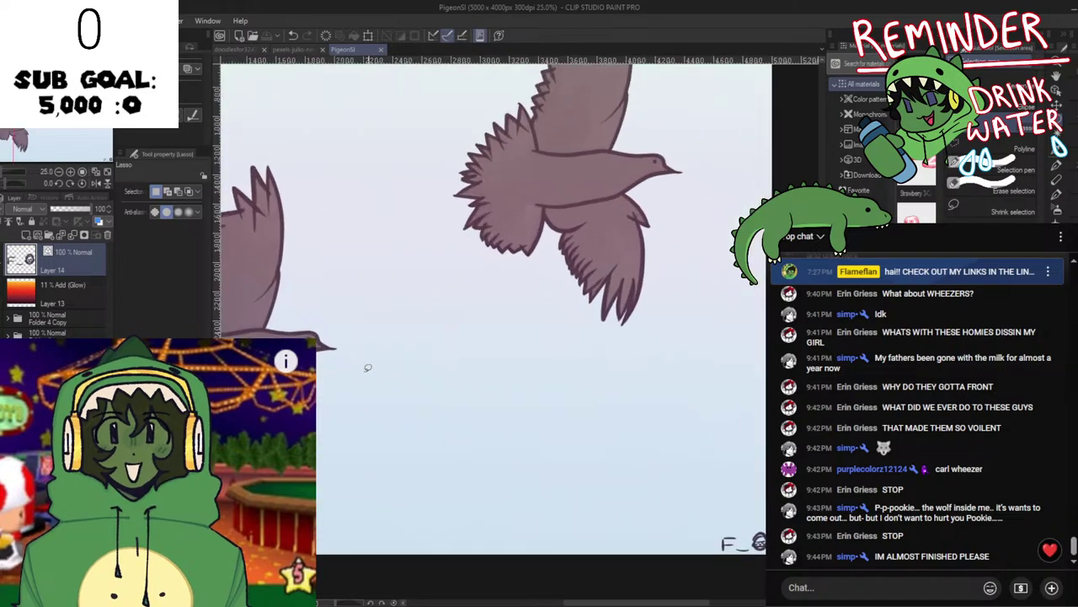
click(64, 210)
Shrink the faded signature to 62%, keep it in the canvas's lower right corner, and save the file.
scroll(721, 533, up, 3)
mouse_move(721, 527)
mouse_down()
mouse_move(533, 455)
mouse_move(562, 455)
mouse_up()
key(ctrl+t)
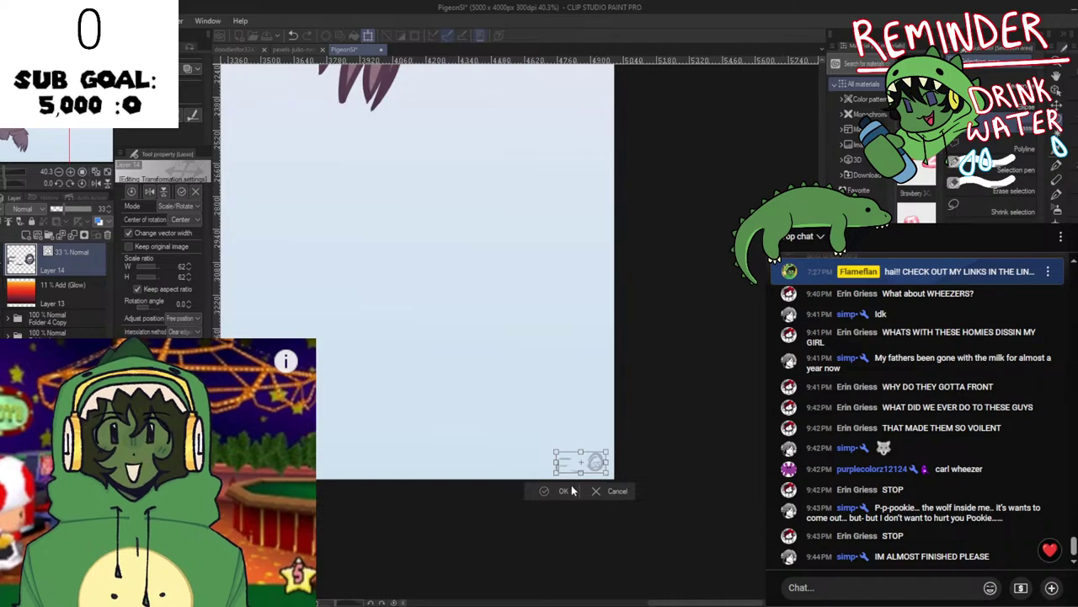
key(Return)
scroll(498, 465, down, 2)
scroll(498, 464, down, 3)
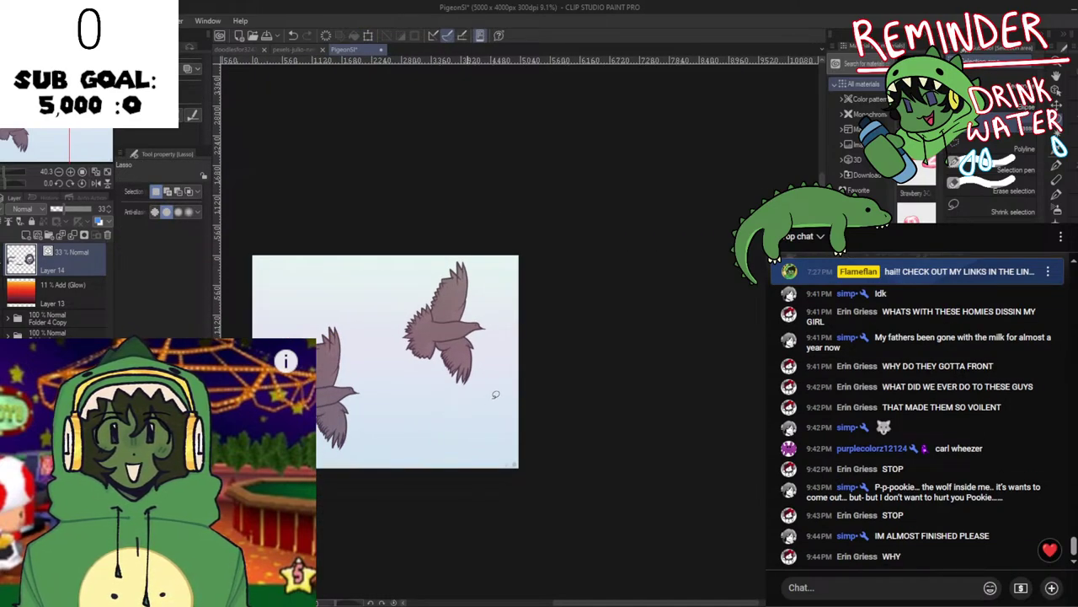
key(ctrl+s)
Try to rotate the signature by 1.9° and scale it to 104%.
scroll(486, 386, up, 3)
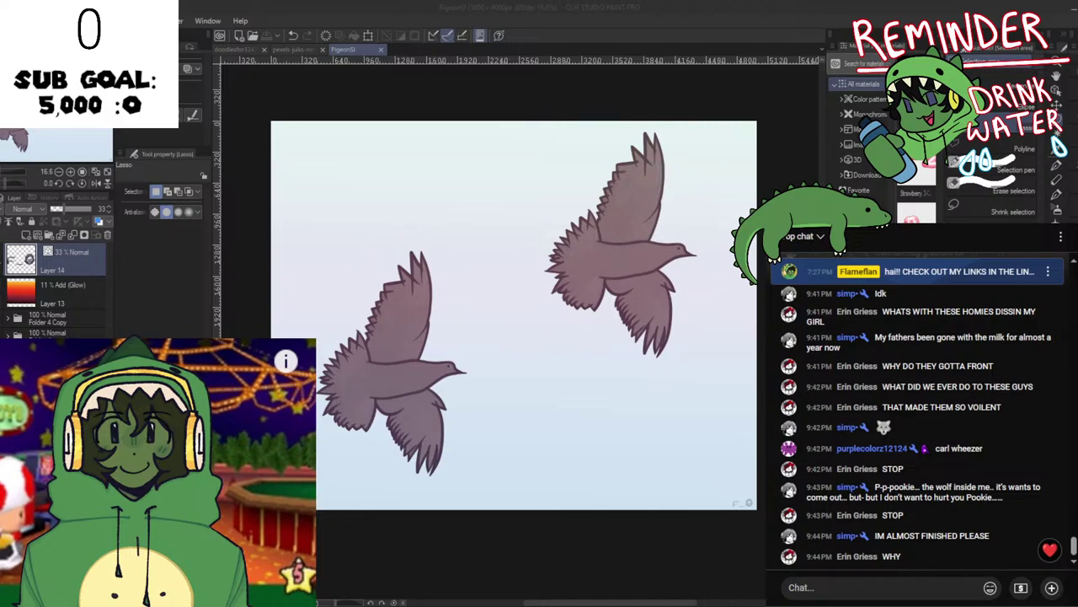
click(659, 442)
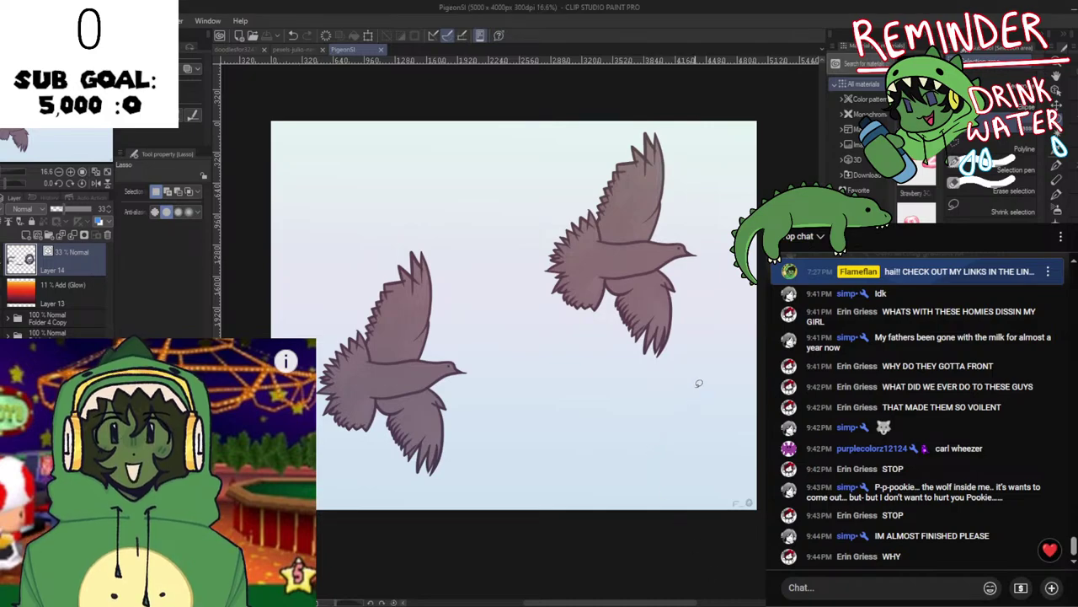
scroll(708, 421, up, 4)
key(ctrl+t)
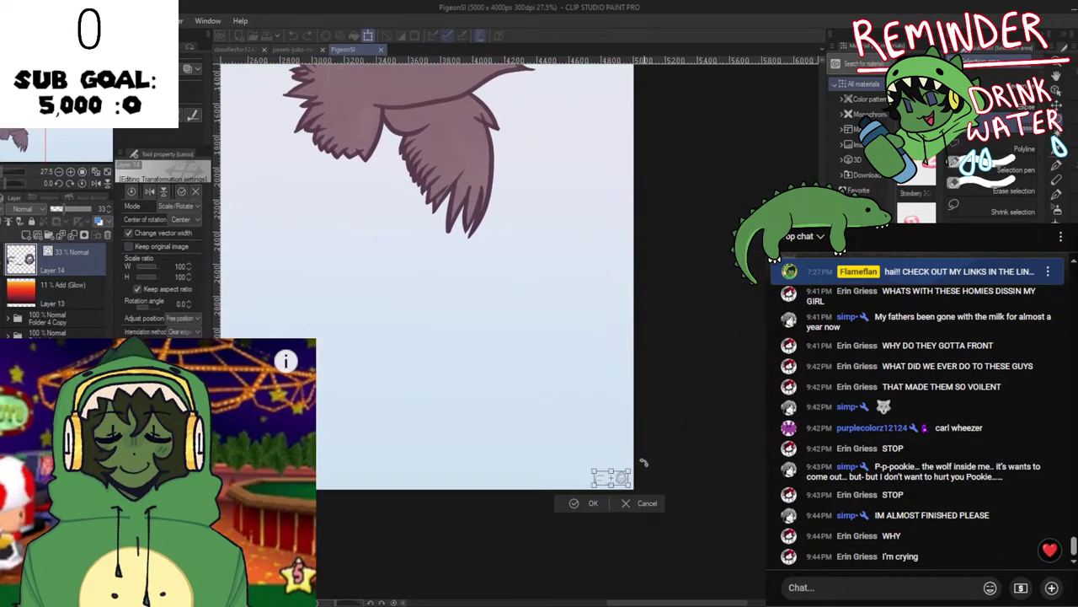
drag(645, 462, 646, 464)
scroll(619, 479, up, 4)
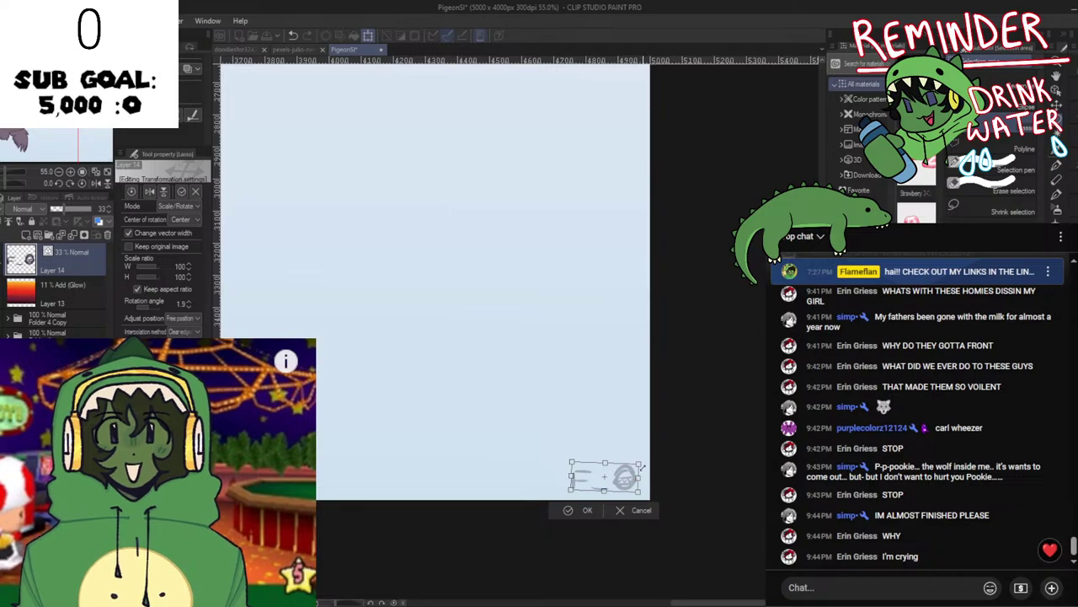
drag(640, 465, 632, 477)
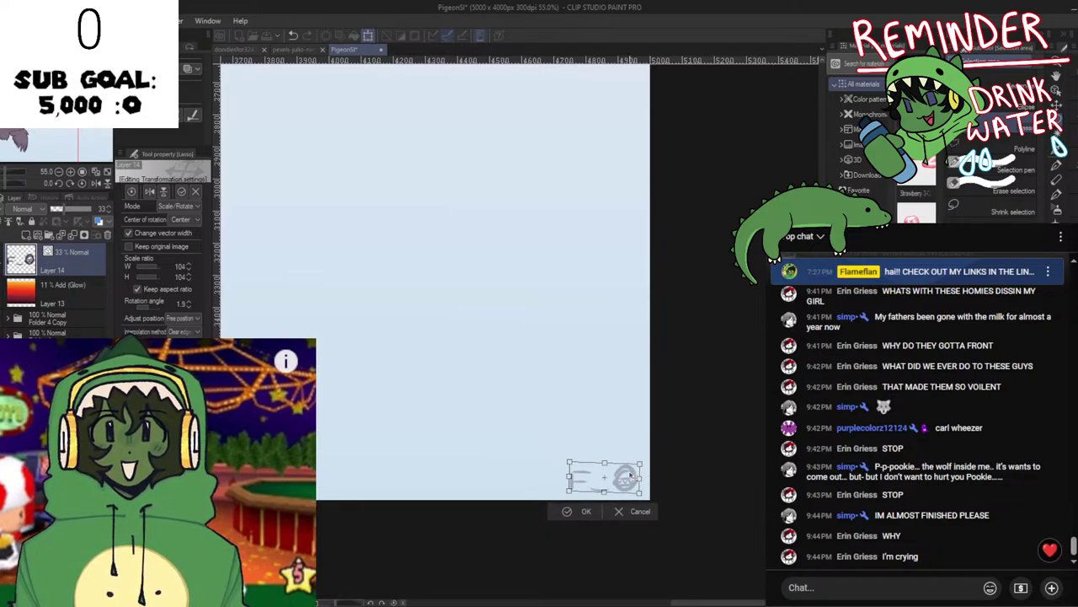
click(585, 510)
scroll(549, 451, down, 3)
scroll(549, 438, down, 4)
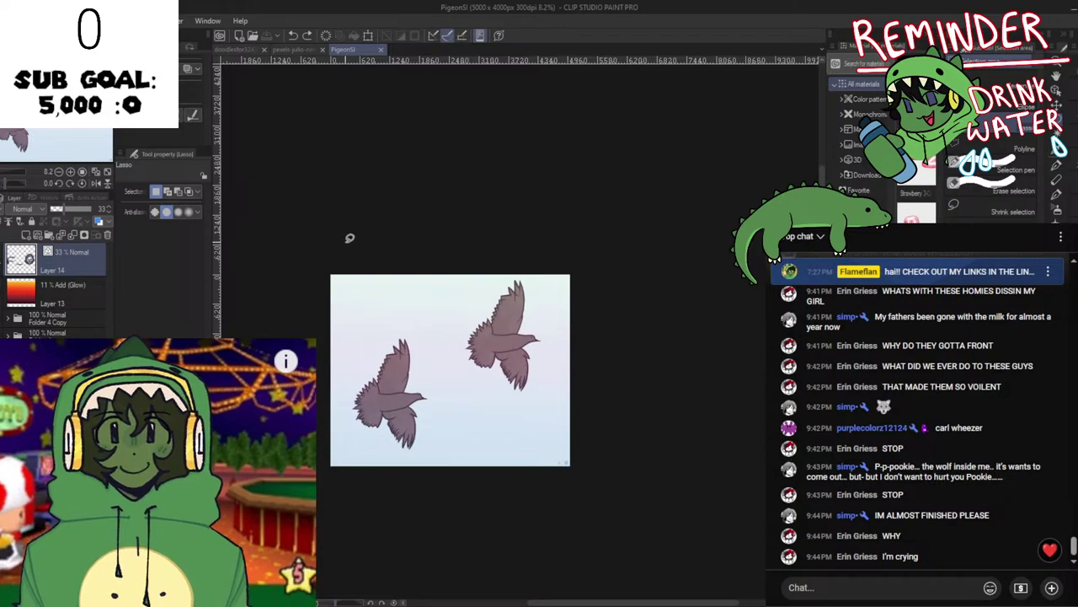
Save the finished pigeon illustration in PNG, JPG and PSD formats under the name PigeonSI.
scroll(350, 238, up, 1)
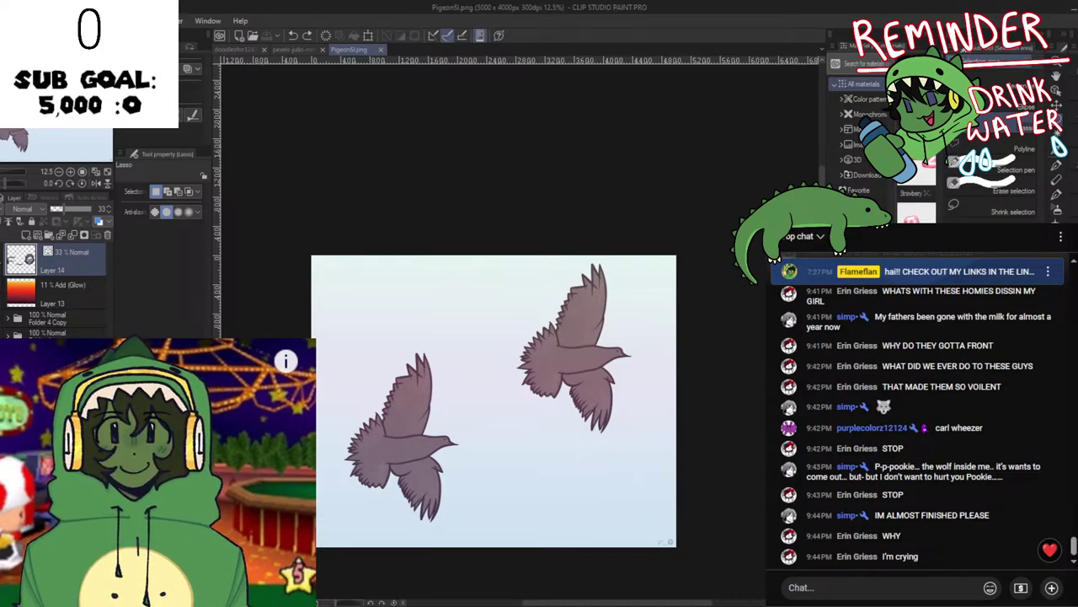
click(56, 130)
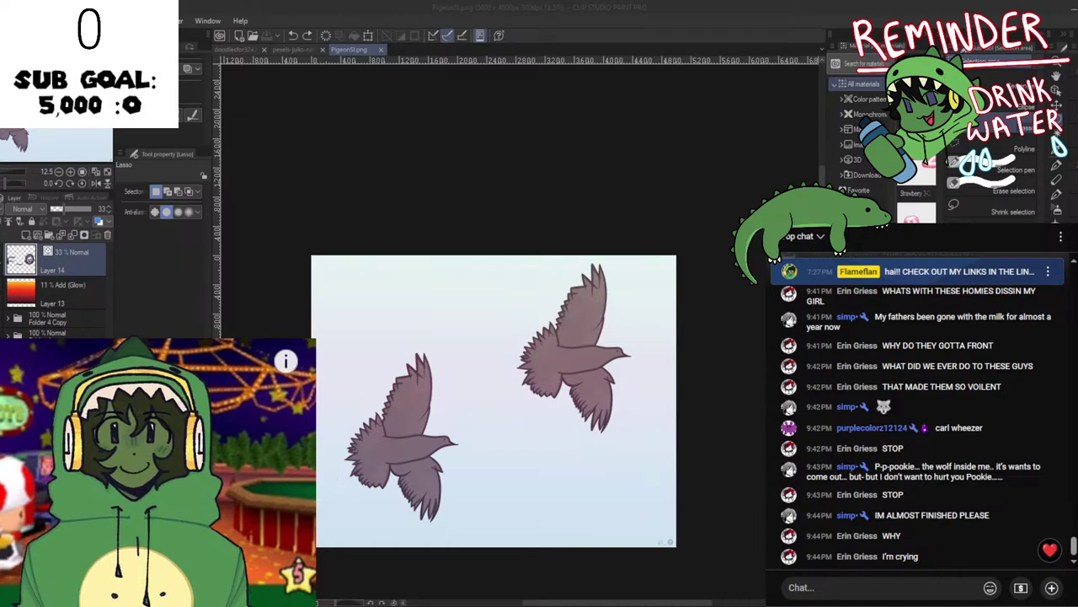
key(alt+Tab)
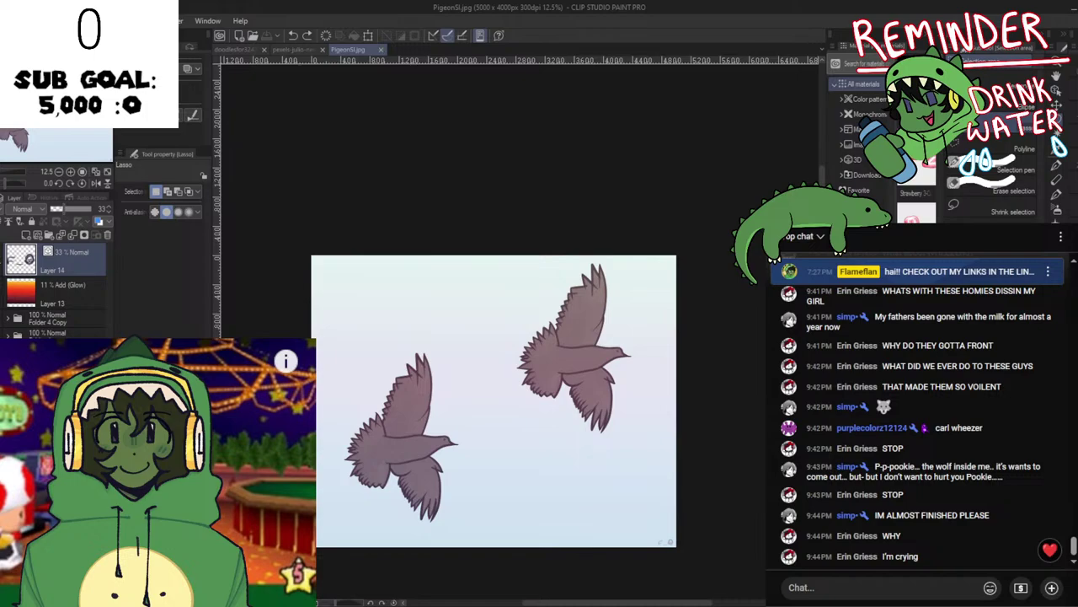
key(alt+Tab)
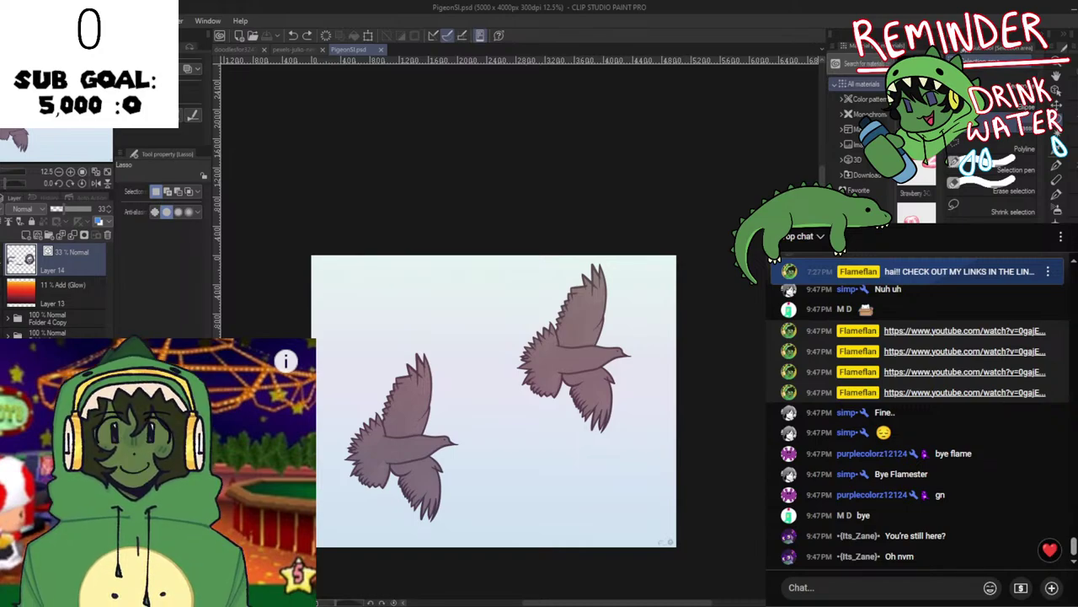
drag(492, 353, 510, 308)
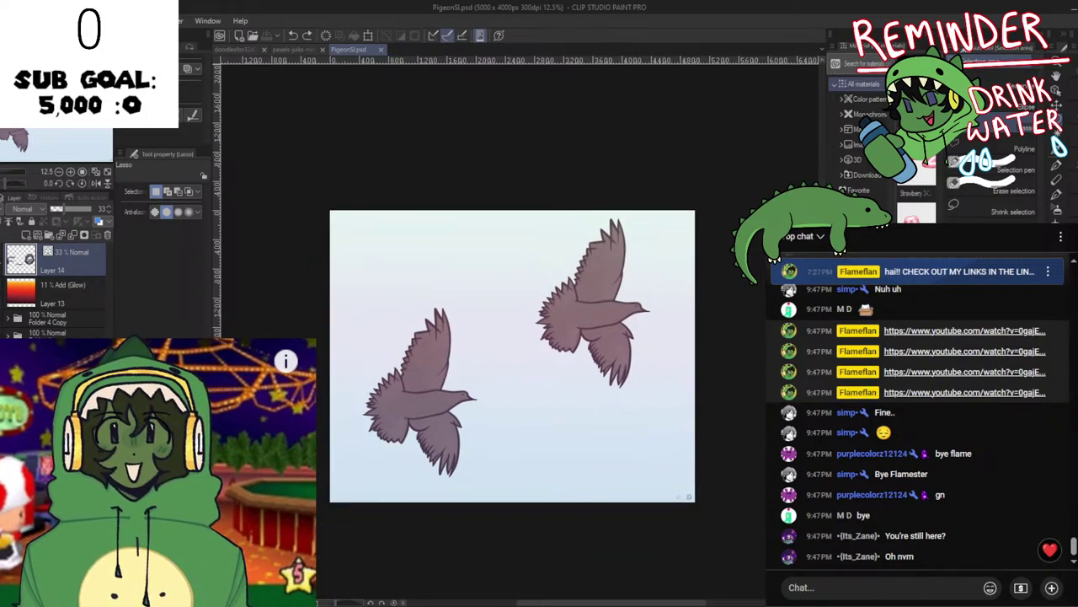